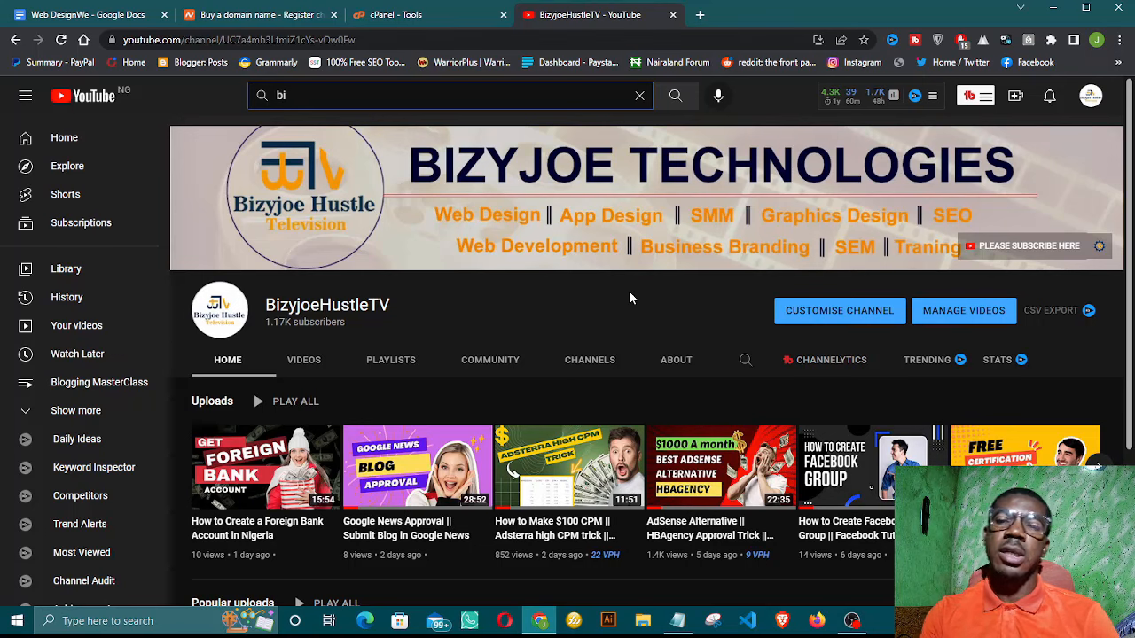
- Read the web design plan's Requirements and Steps Required lists, then move to the Namecheap homepage
click(104, 16)
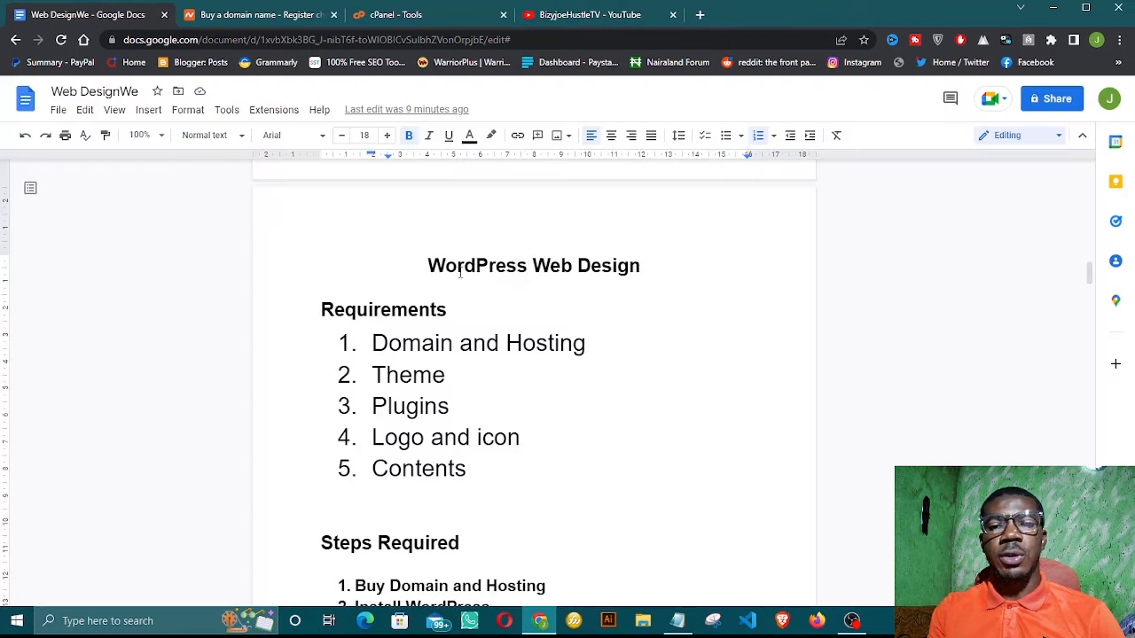
scroll(459, 272, down, 1)
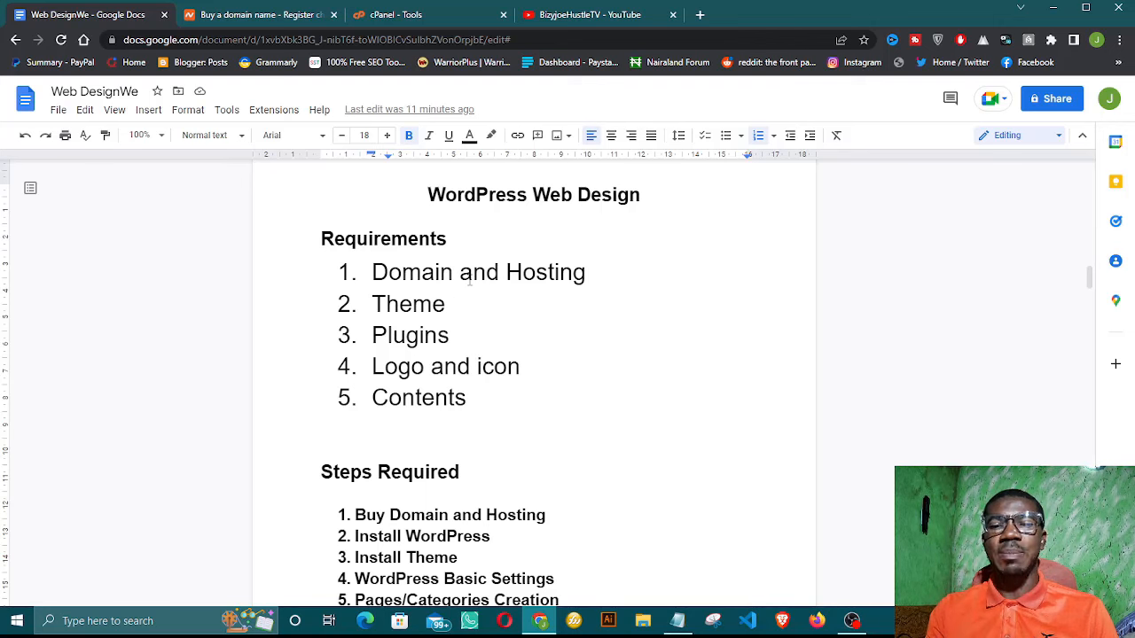
scroll(473, 297, down, 3)
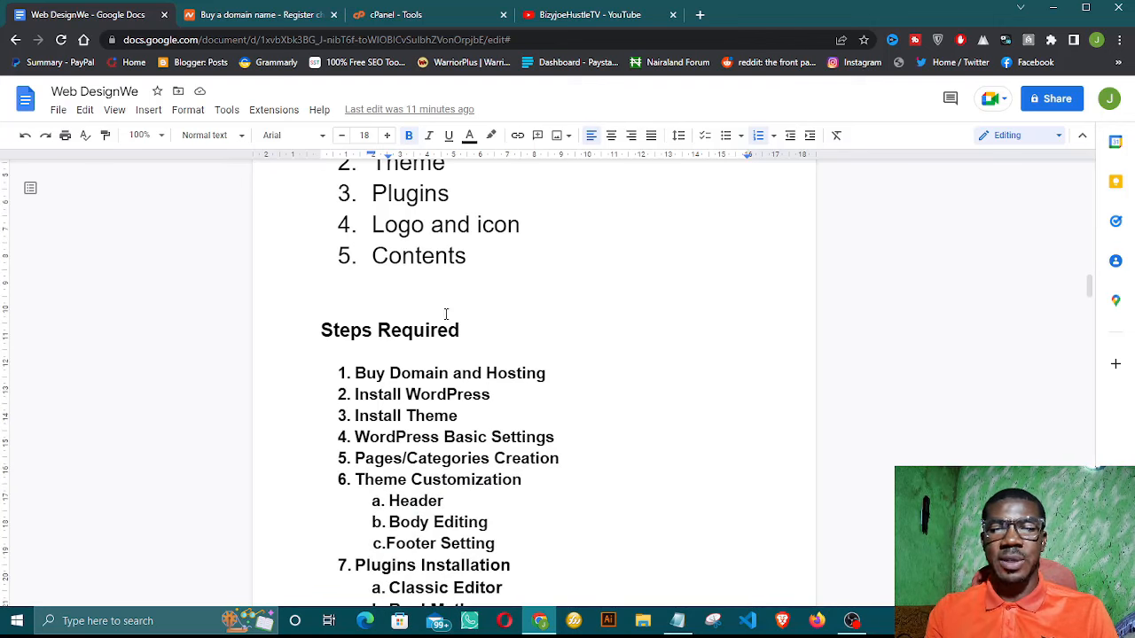
scroll(289, 286, down, 1)
scroll(289, 287, up, 1)
scroll(289, 286, up, 1)
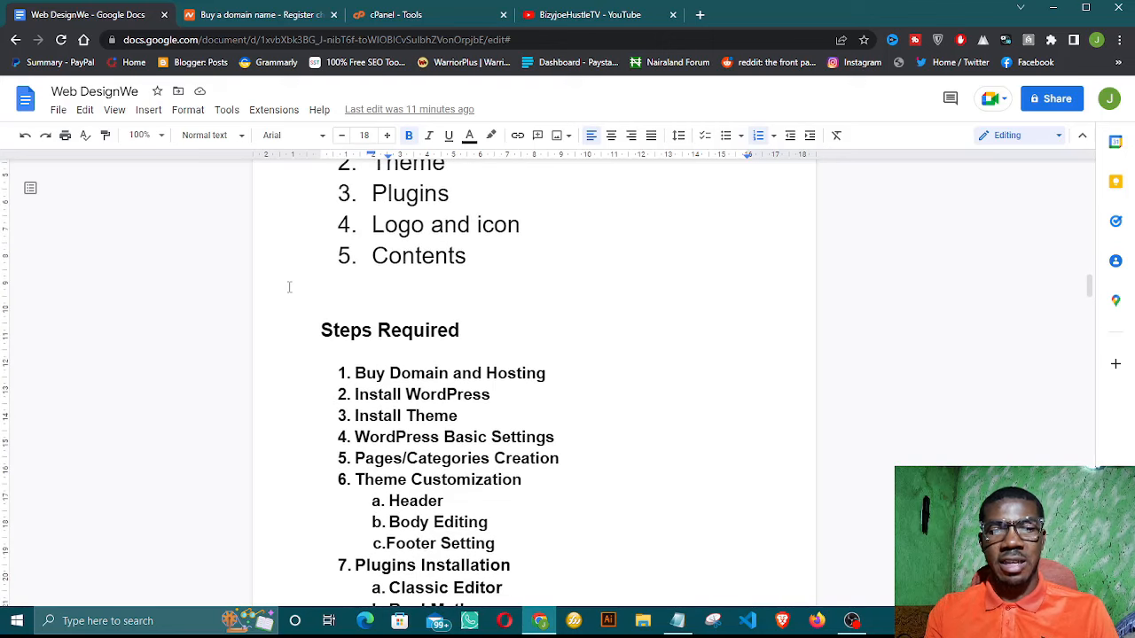
scroll(289, 287, down, 1)
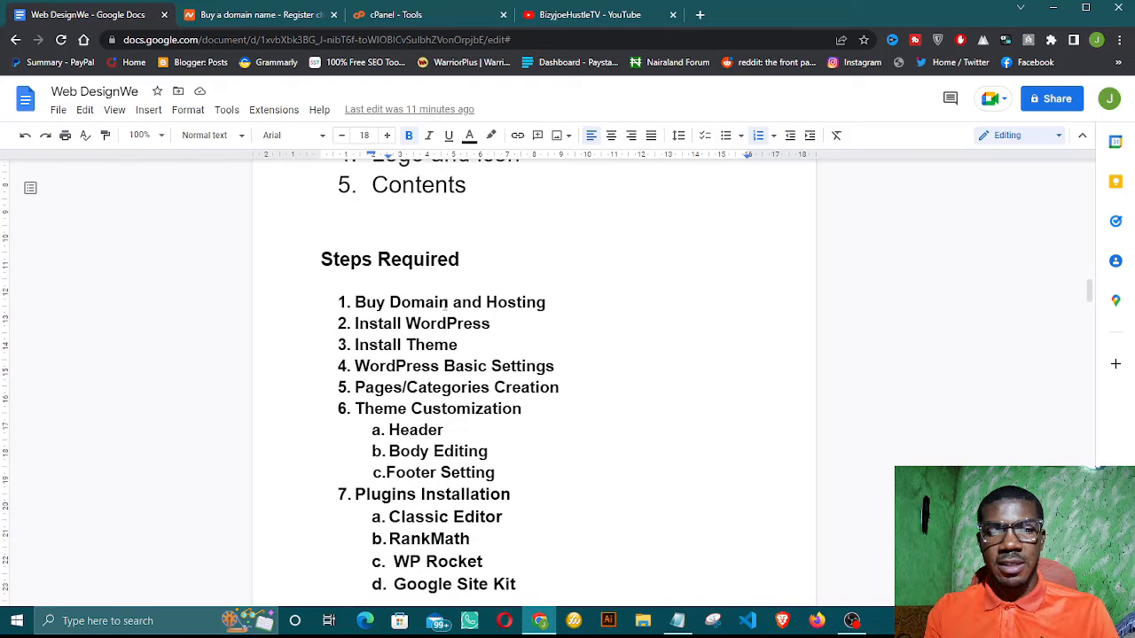
scroll(536, 284, down, 1)
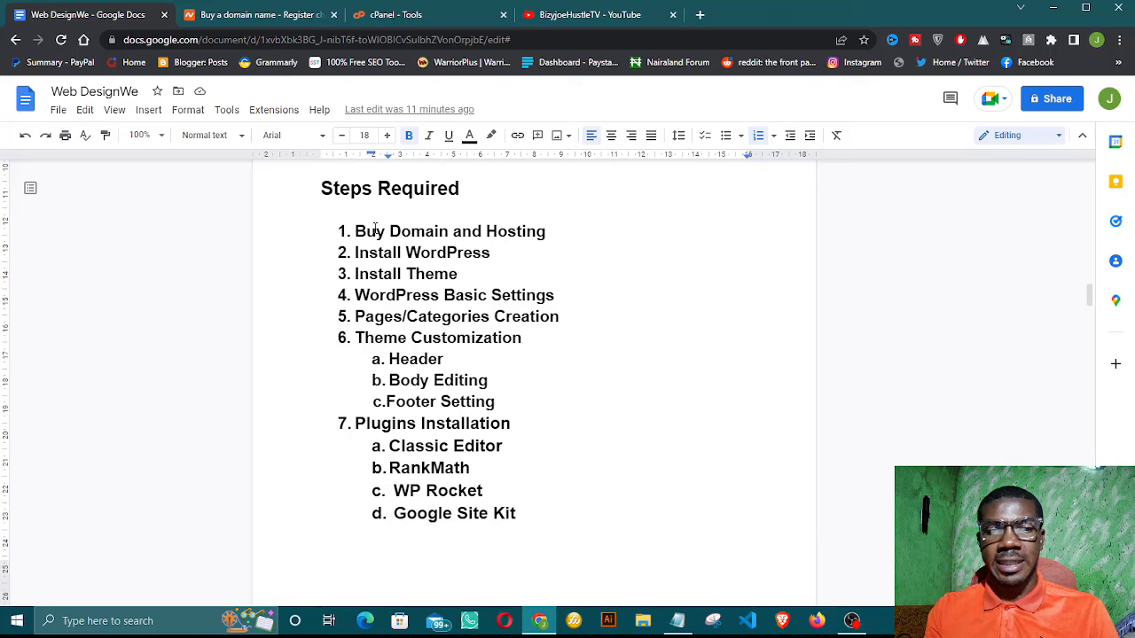
scroll(395, 312, down, 1)
scroll(396, 316, up, 2)
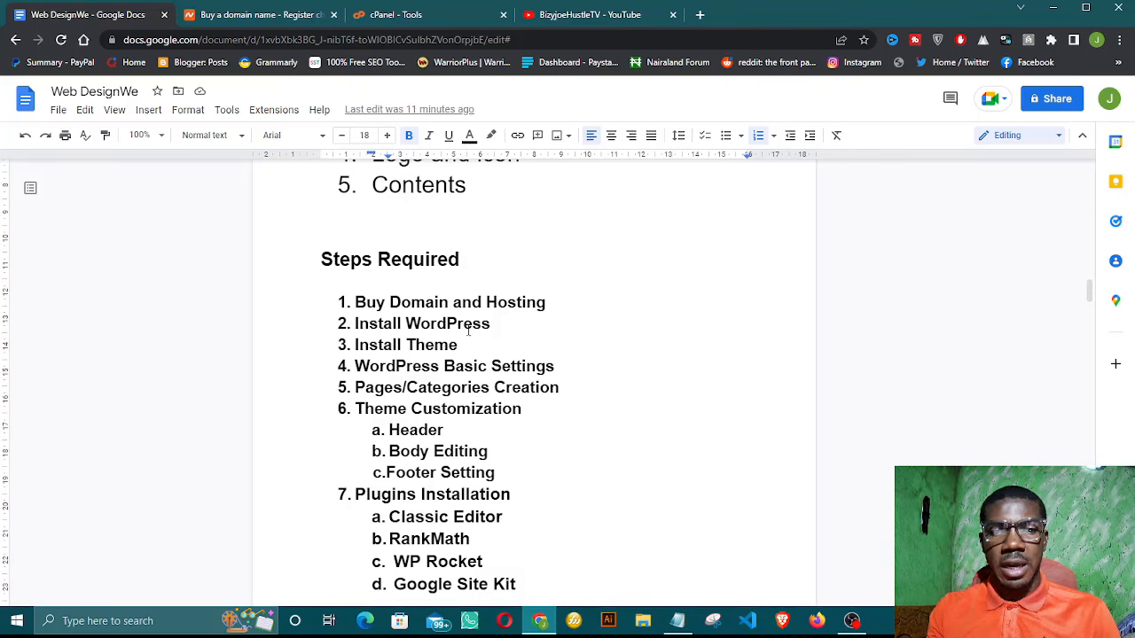
click(240, 16)
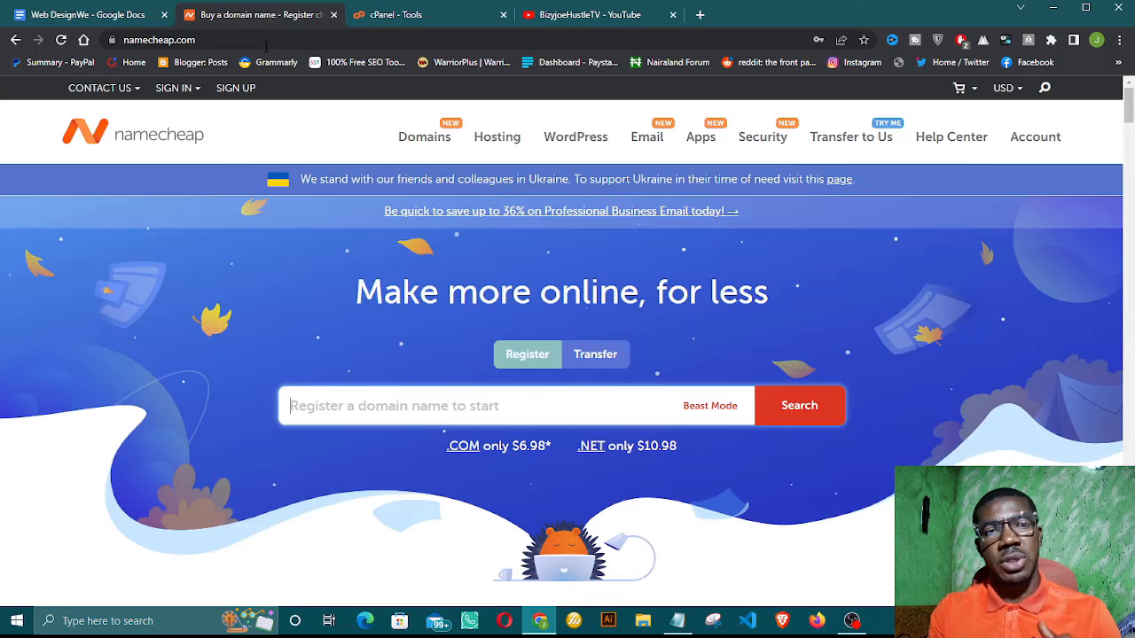
click(266, 41)
key(ctrl+c)
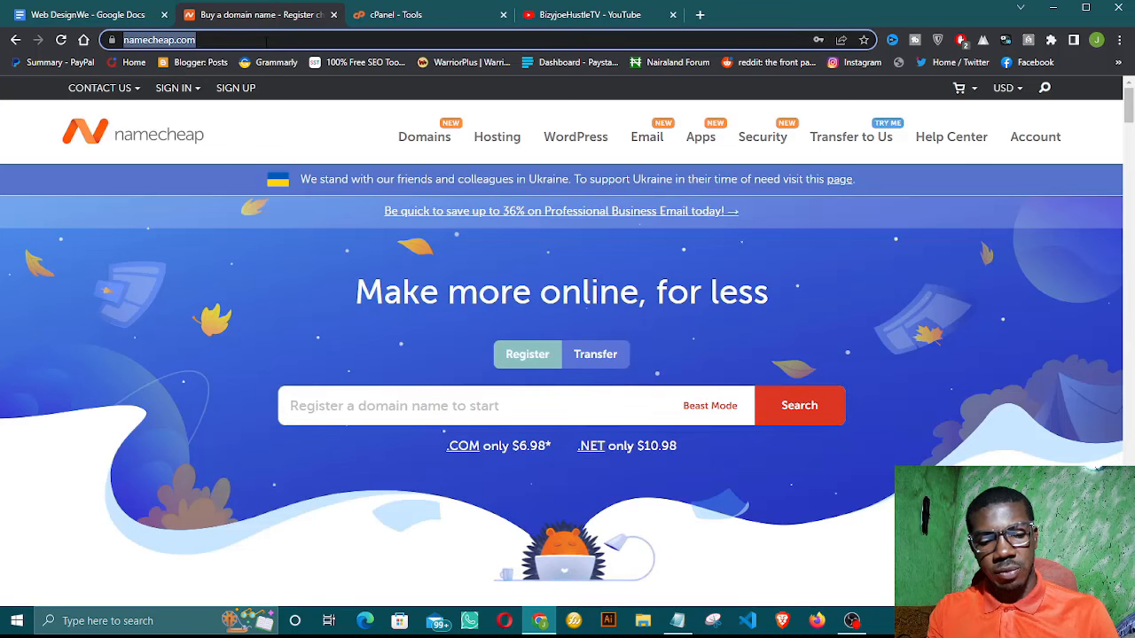
click(79, 15)
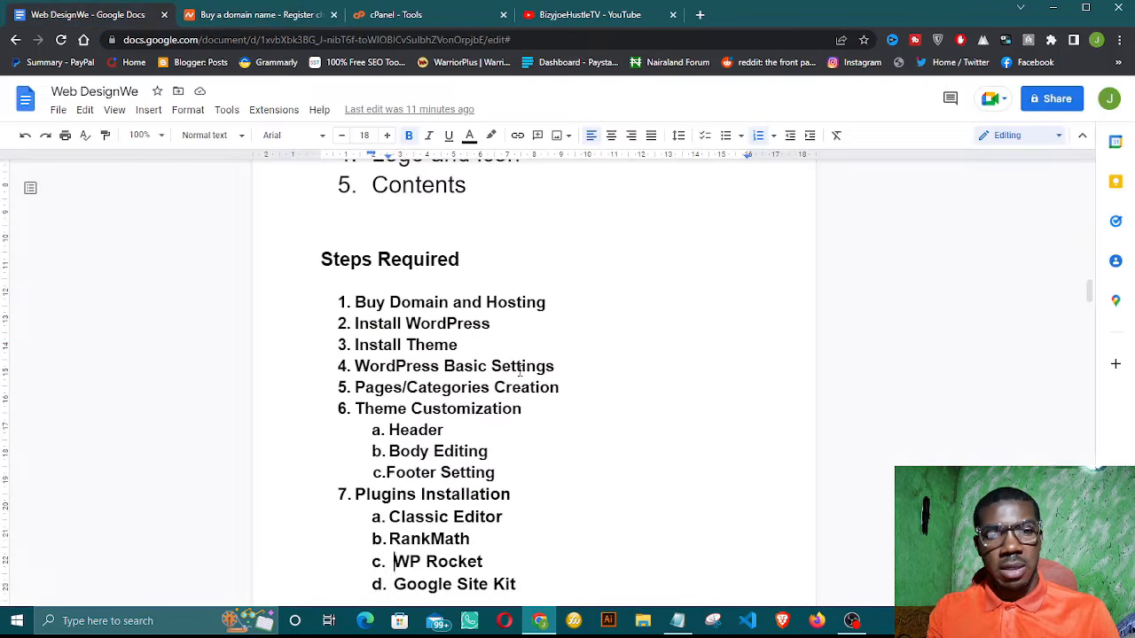
scroll(532, 388, down, 3)
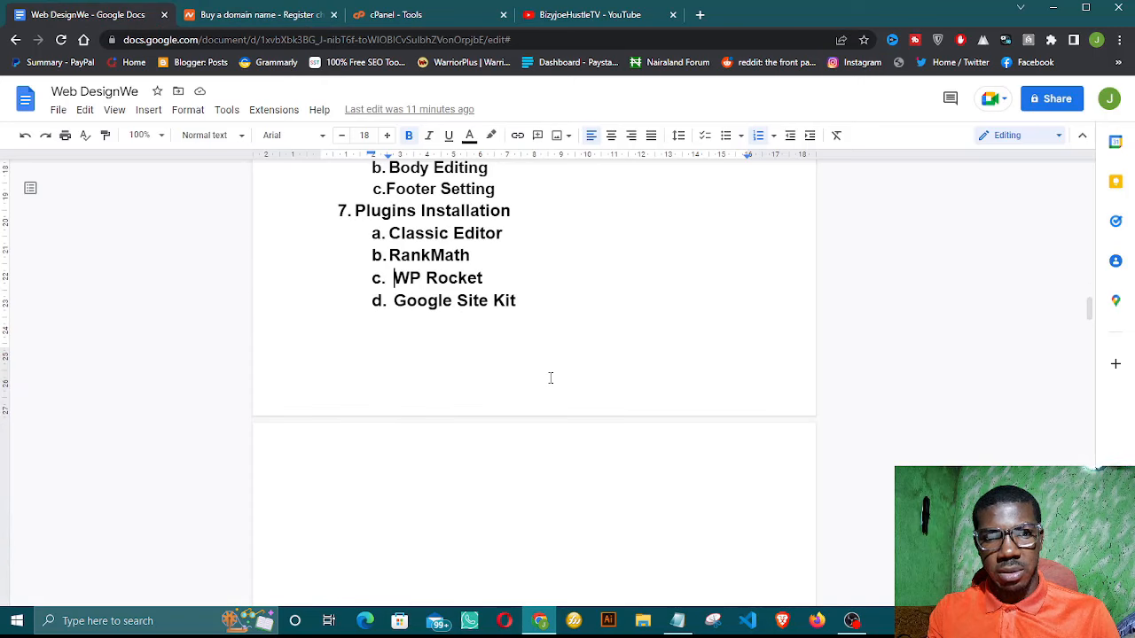
click(556, 376)
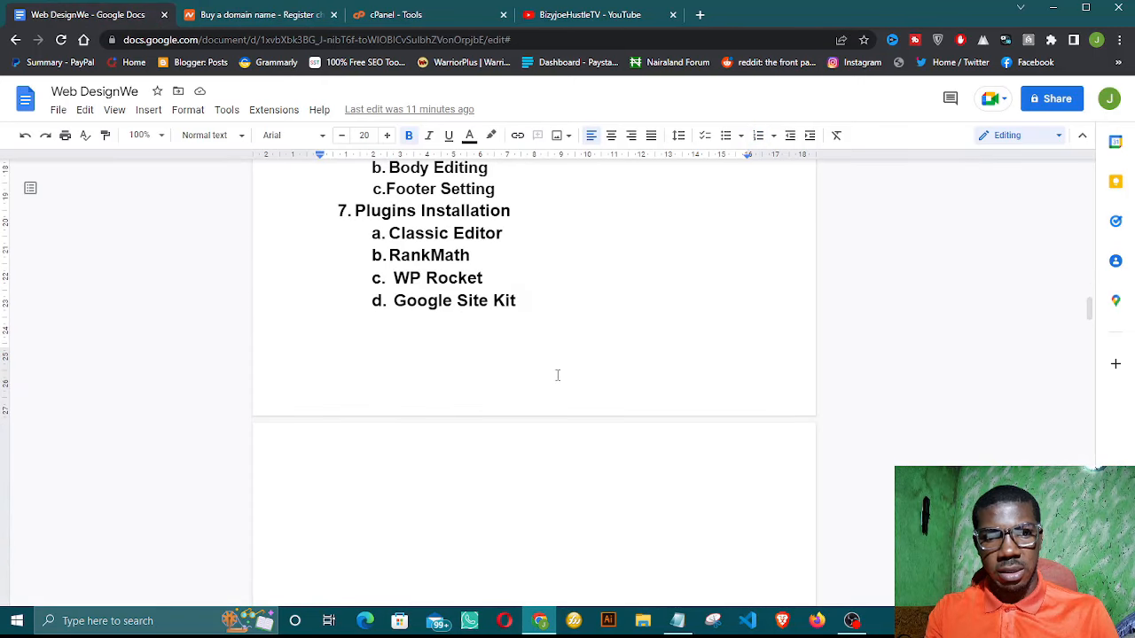
key(Return)
key(ctrl+v)
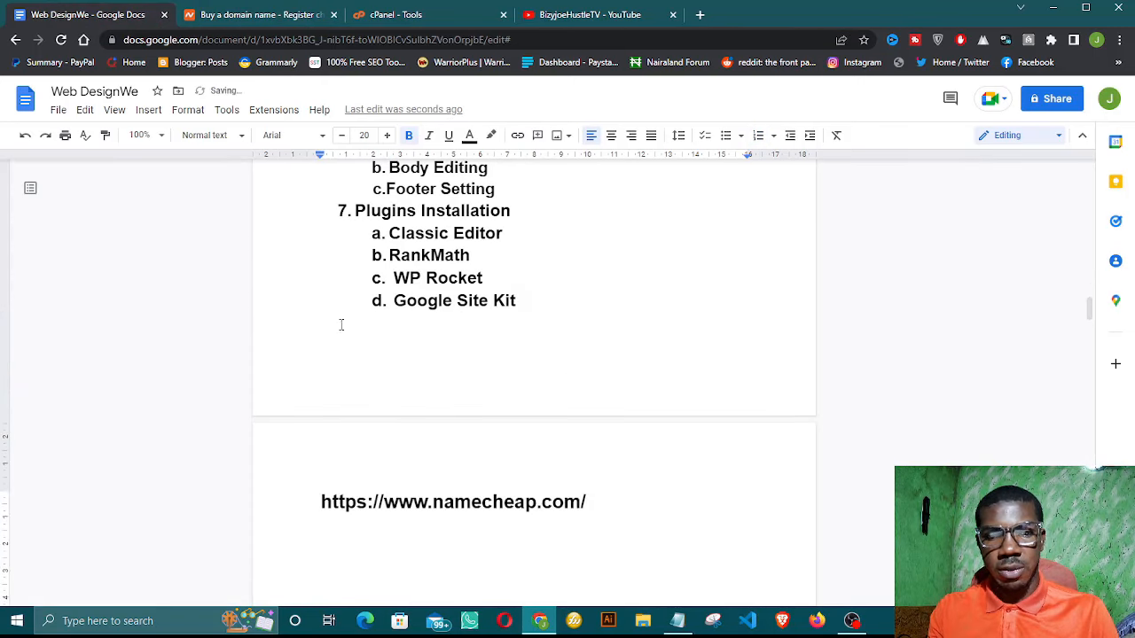
click(261, 17)
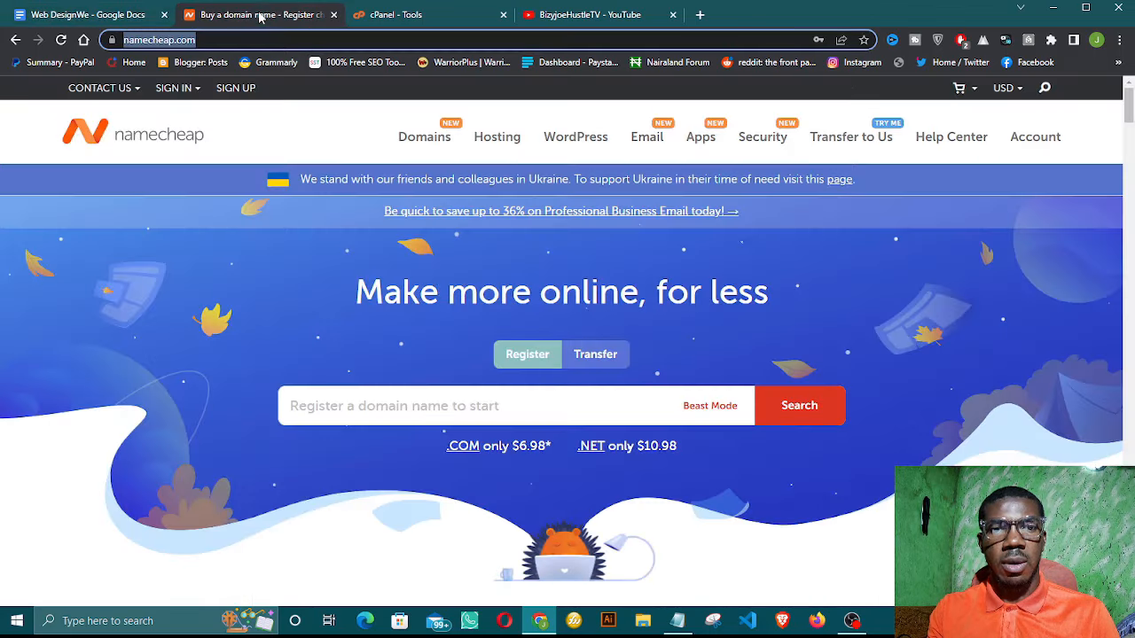
scroll(523, 341, down, 2)
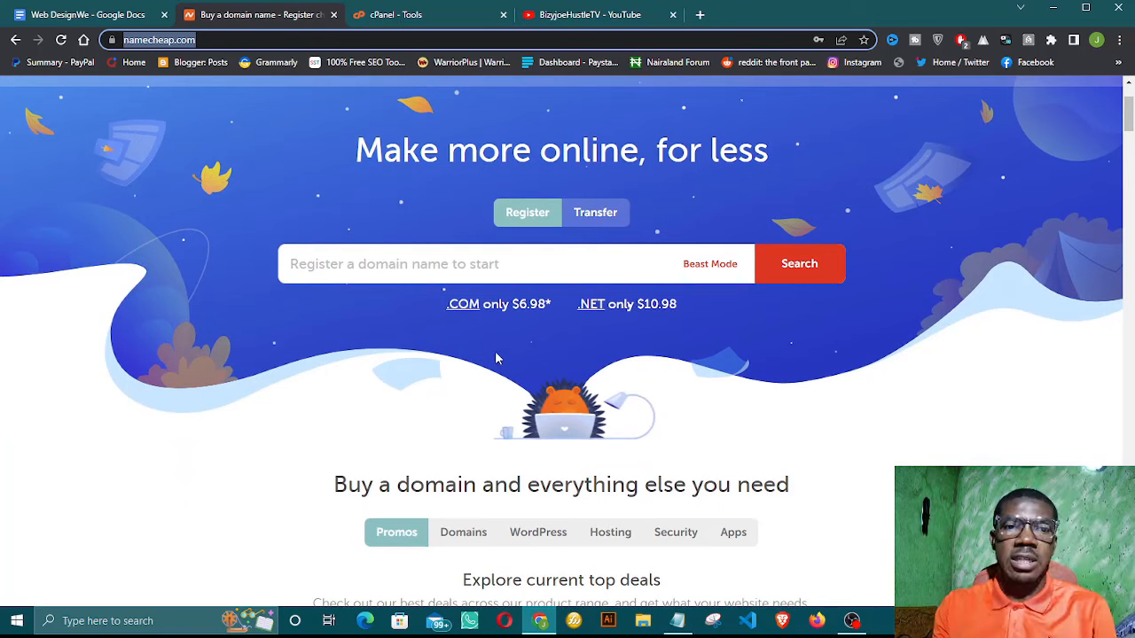
scroll(463, 317, down, 5)
scroll(461, 317, down, 4)
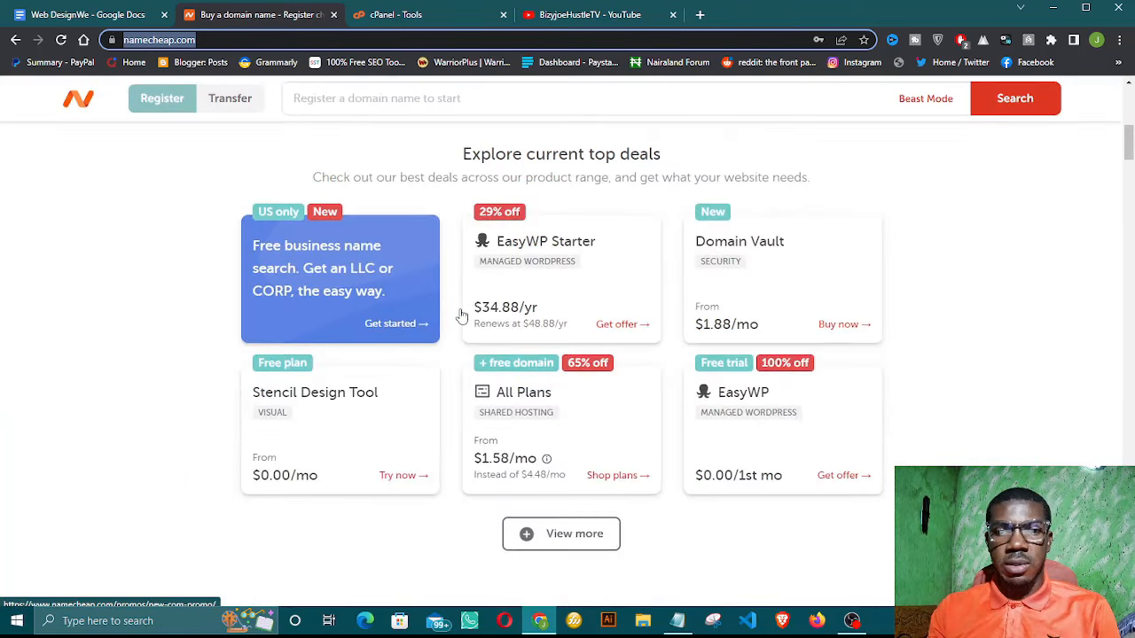
scroll(462, 317, up, 7)
scroll(462, 316, up, 4)
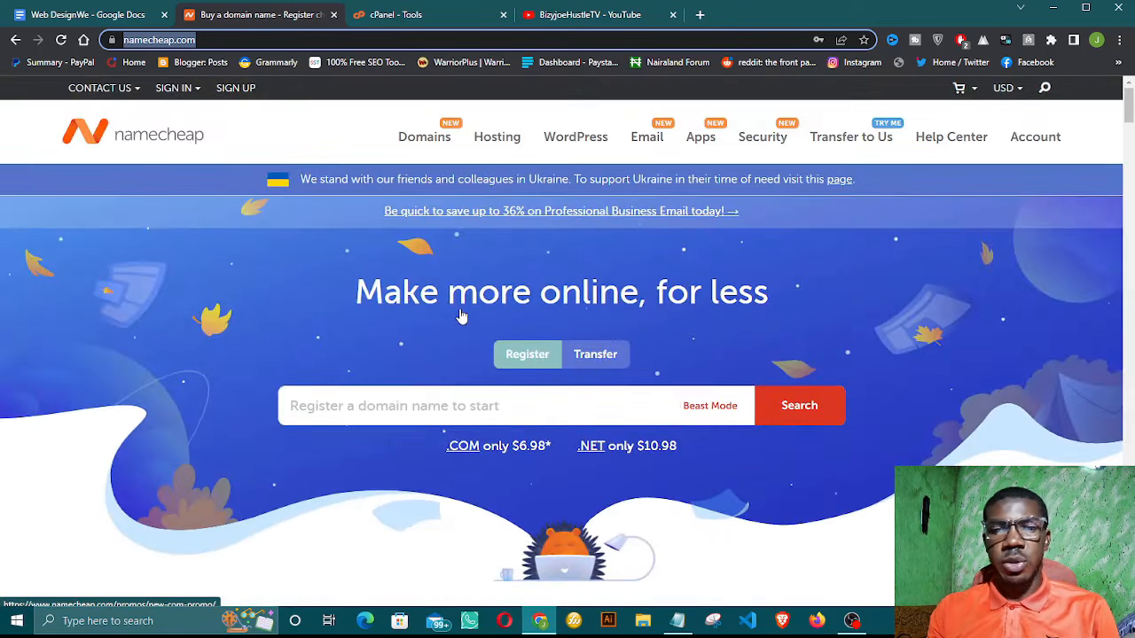
scroll(502, 355, down, 1)
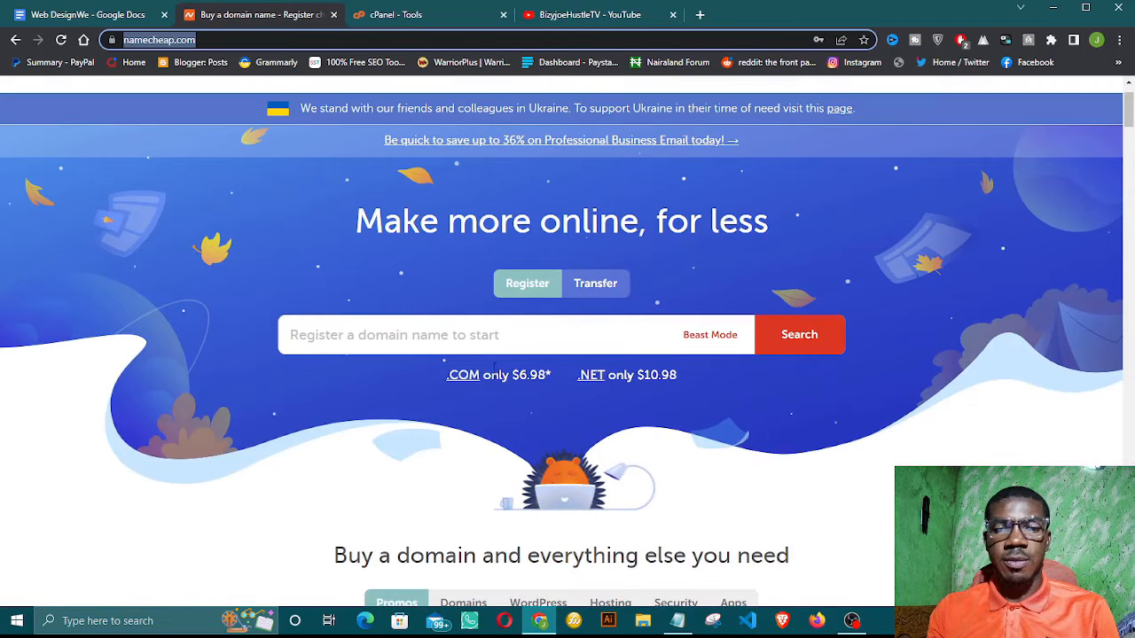
click(479, 343)
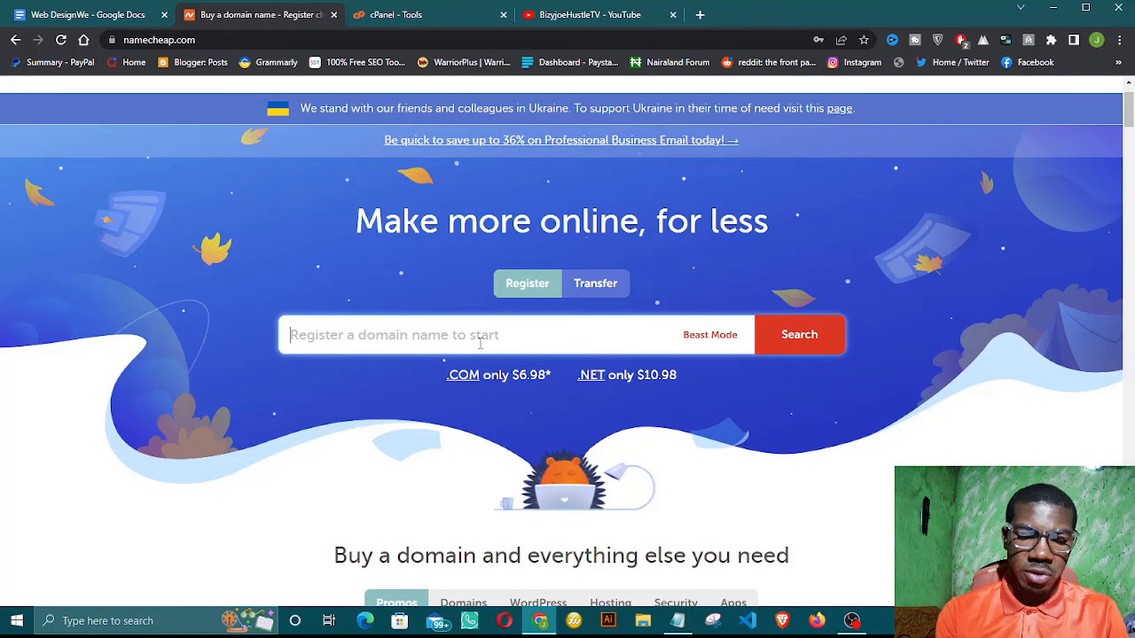
- Search Namecheap for bloghub.com to see its availability and alternatives like bloghub.ai and bloghub.gg
click(480, 343)
text(blog)
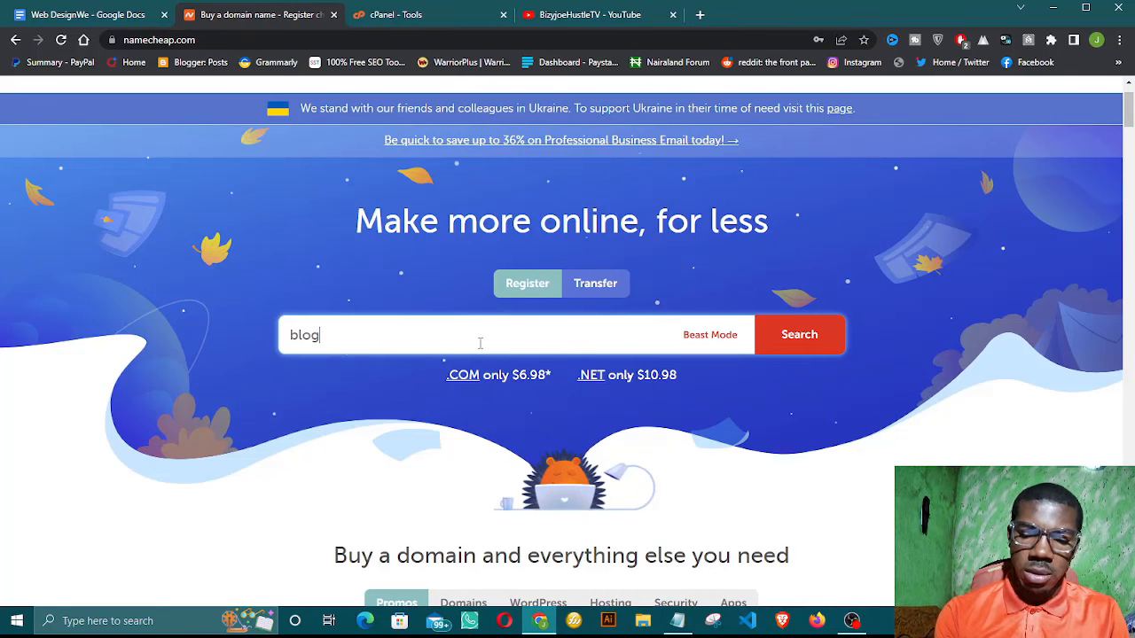
text(hub)
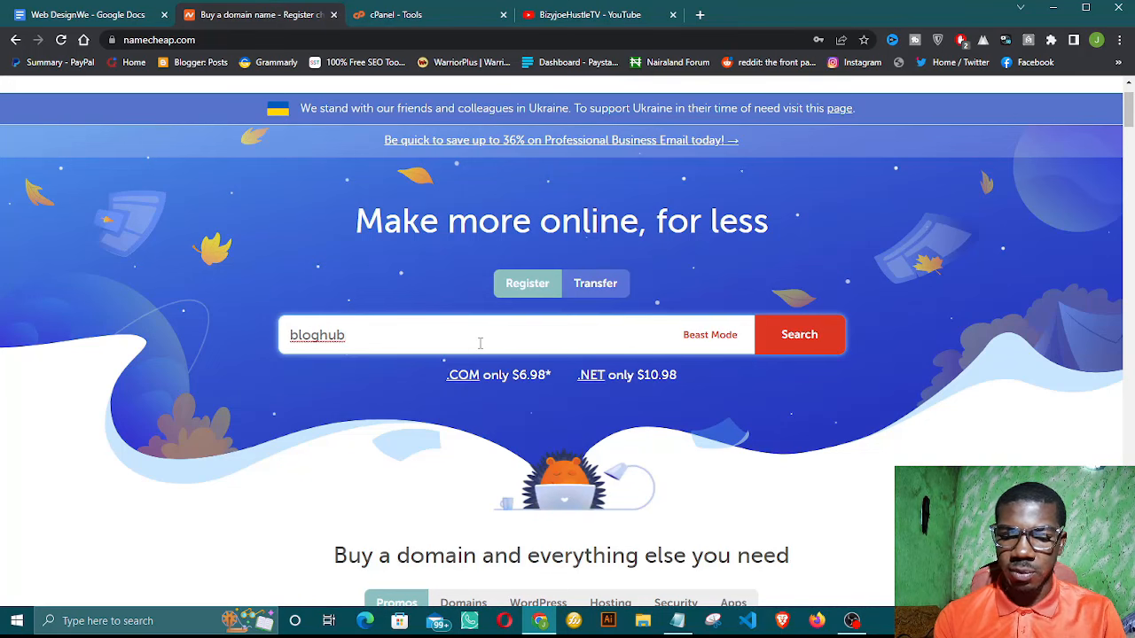
text(.com)
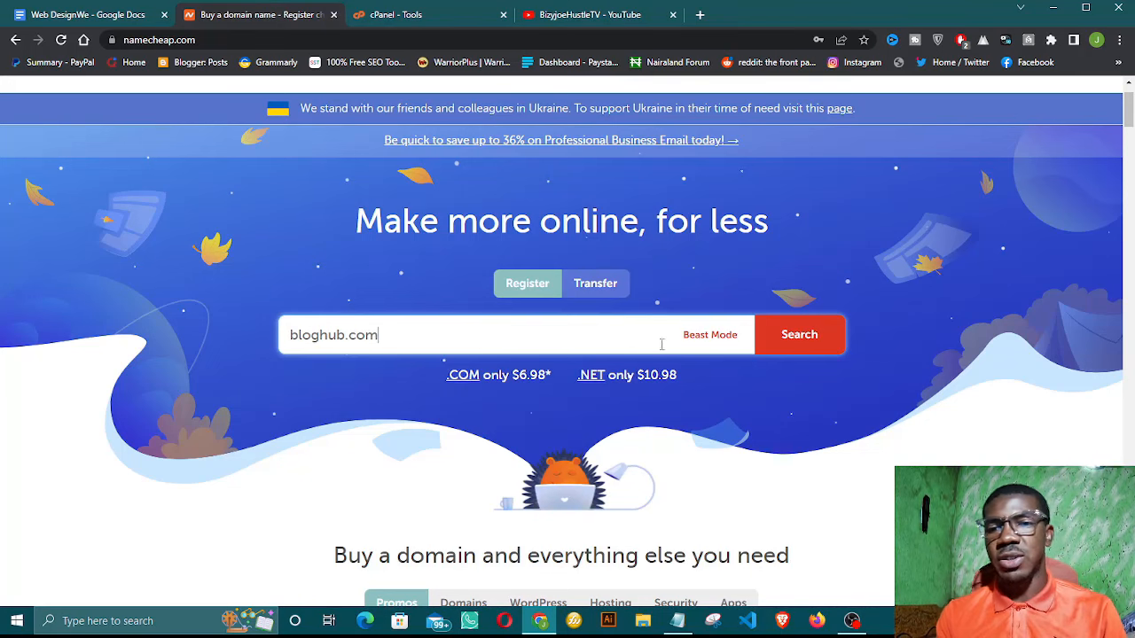
click(781, 341)
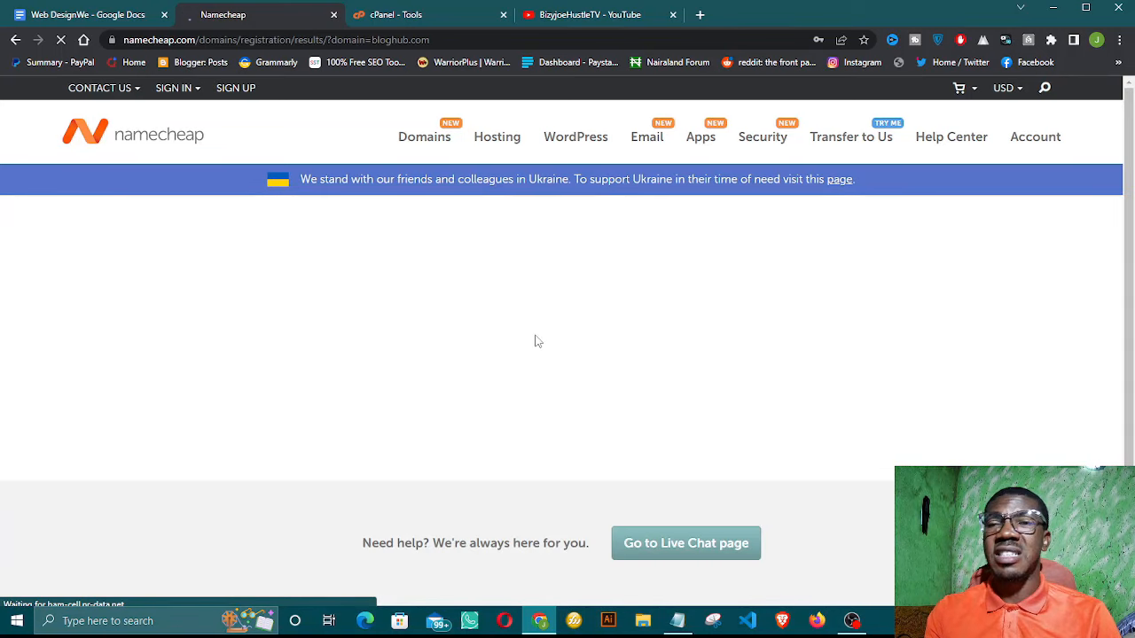
scroll(536, 342, down, 1)
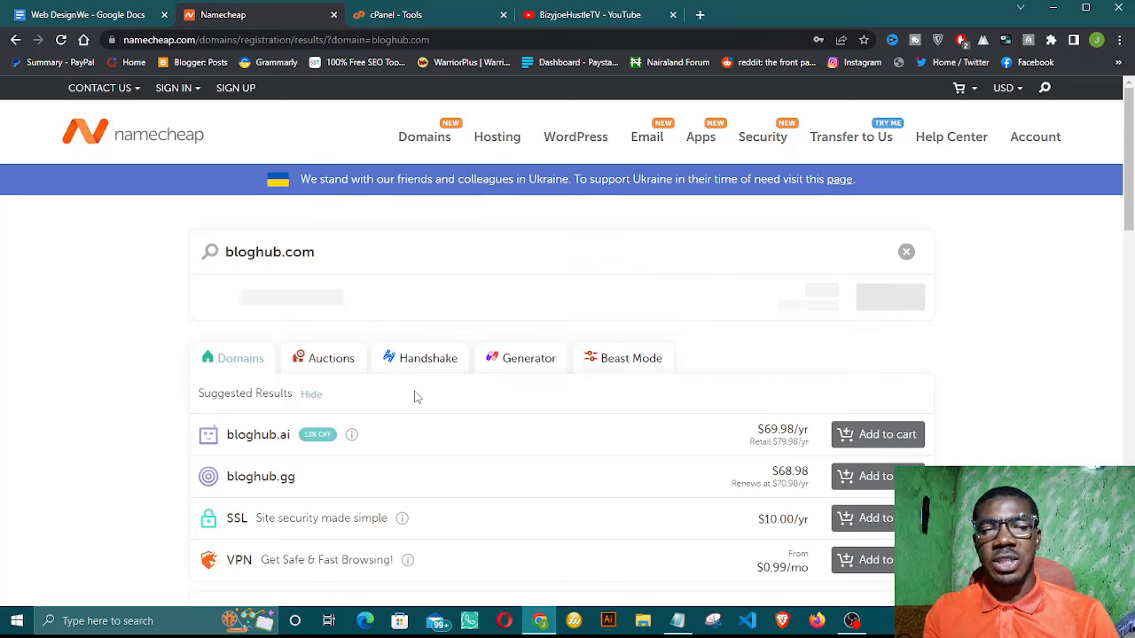
- Scroll through the bloghub.com results and back up to the 'Registered in 2003' notice
scroll(415, 397, down, 2)
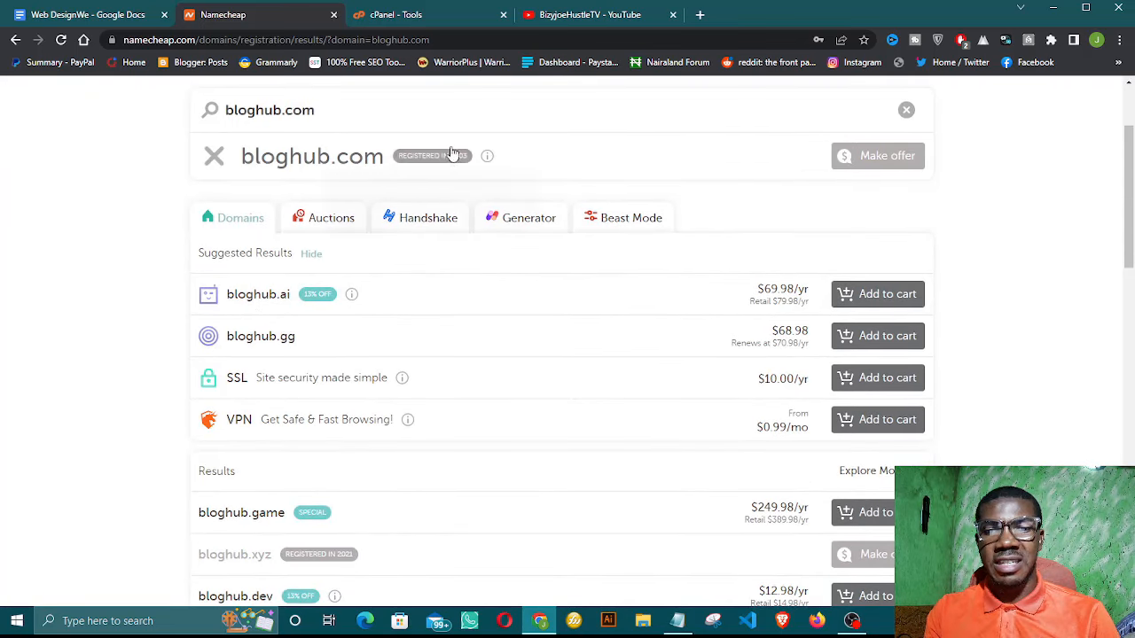
mouse_move(461, 157)
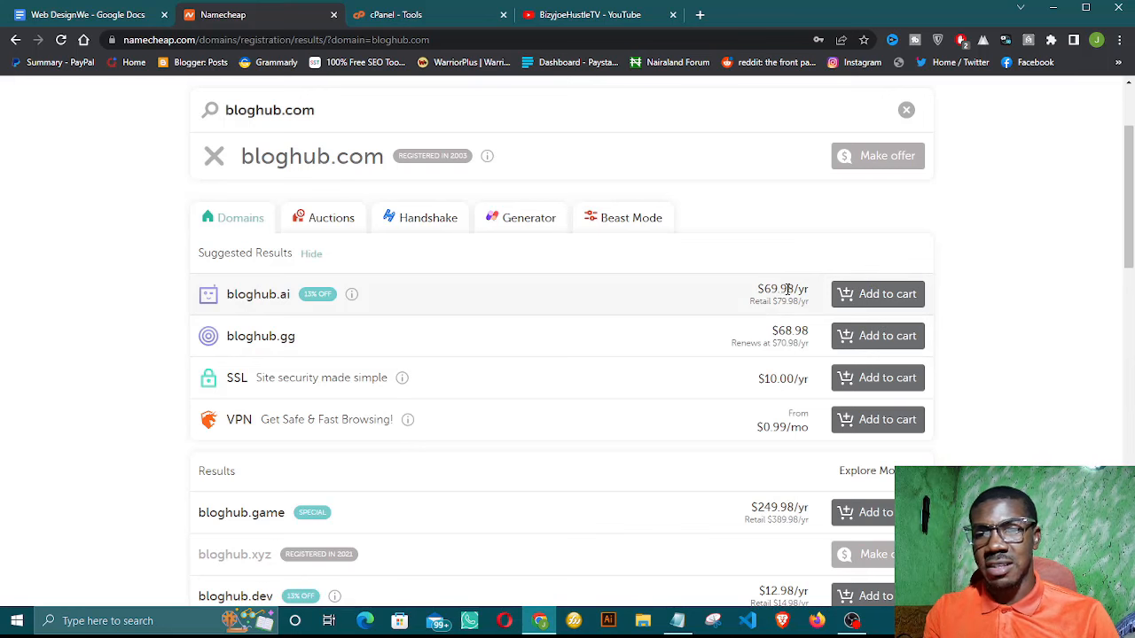
scroll(807, 289, down, 1)
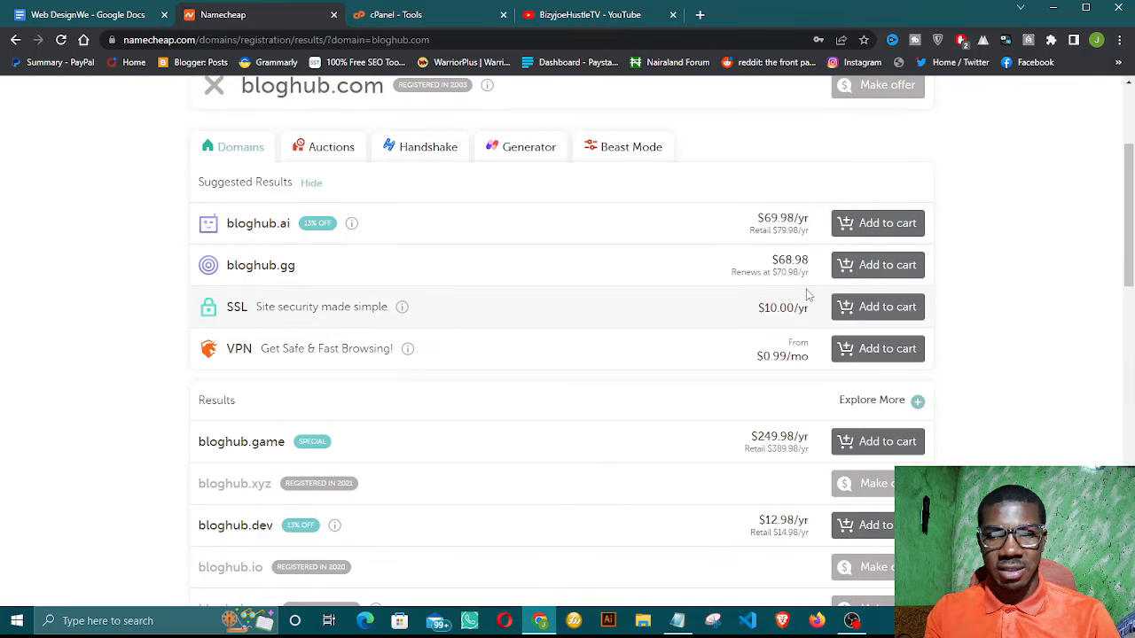
scroll(807, 295, down, 2)
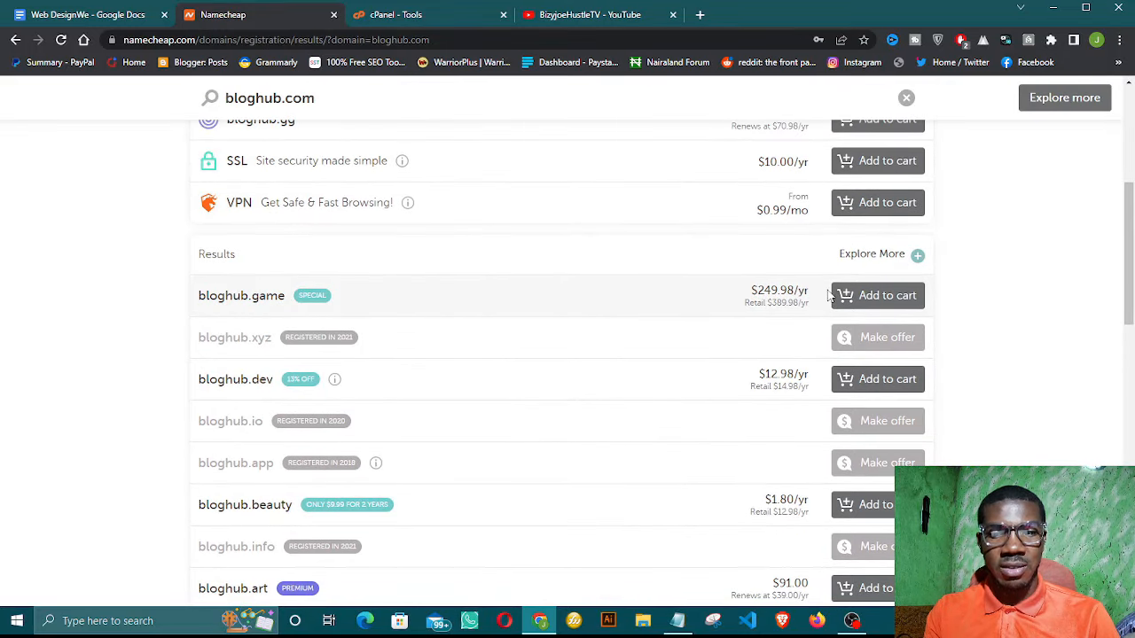
scroll(527, 315, down, 2)
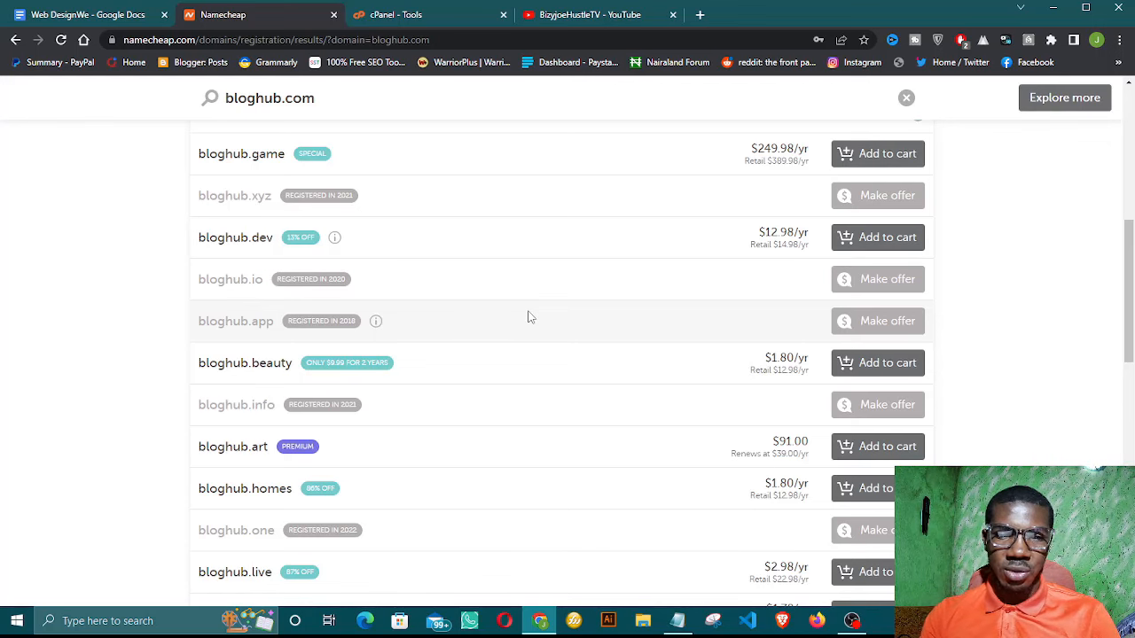
scroll(528, 317, up, 1)
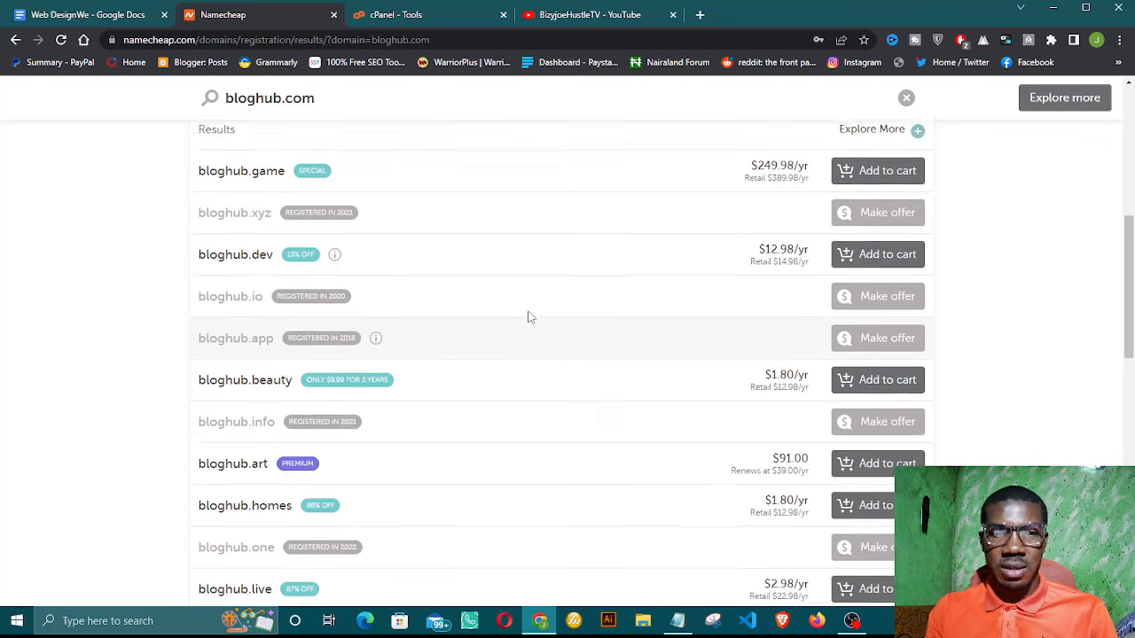
scroll(528, 316, up, 2)
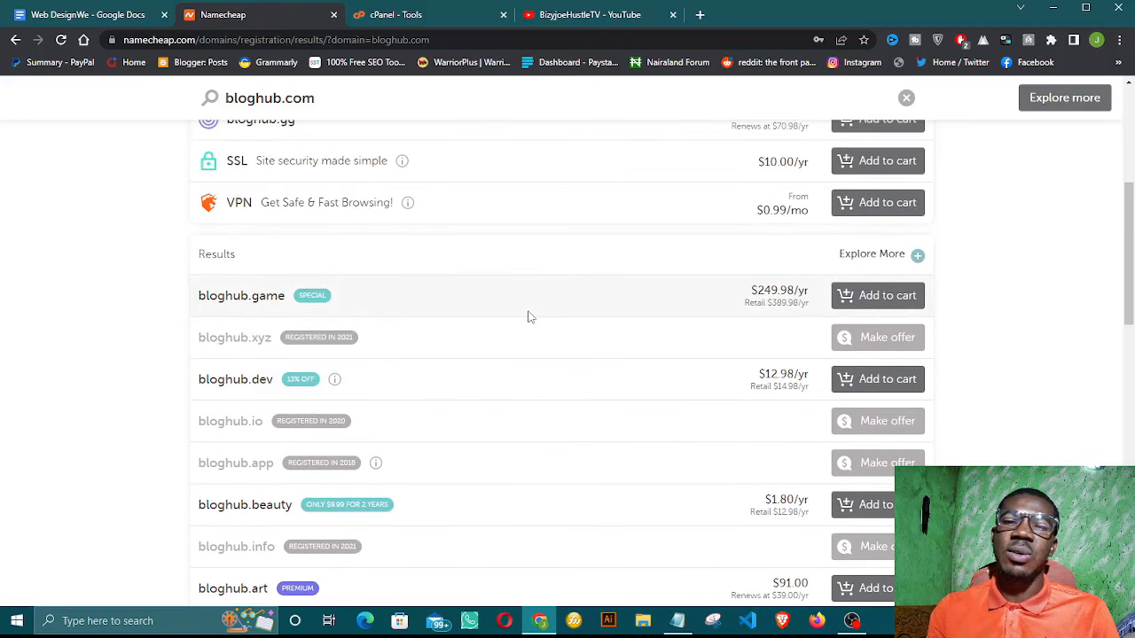
scroll(527, 316, up, 1)
scroll(528, 317, up, 2)
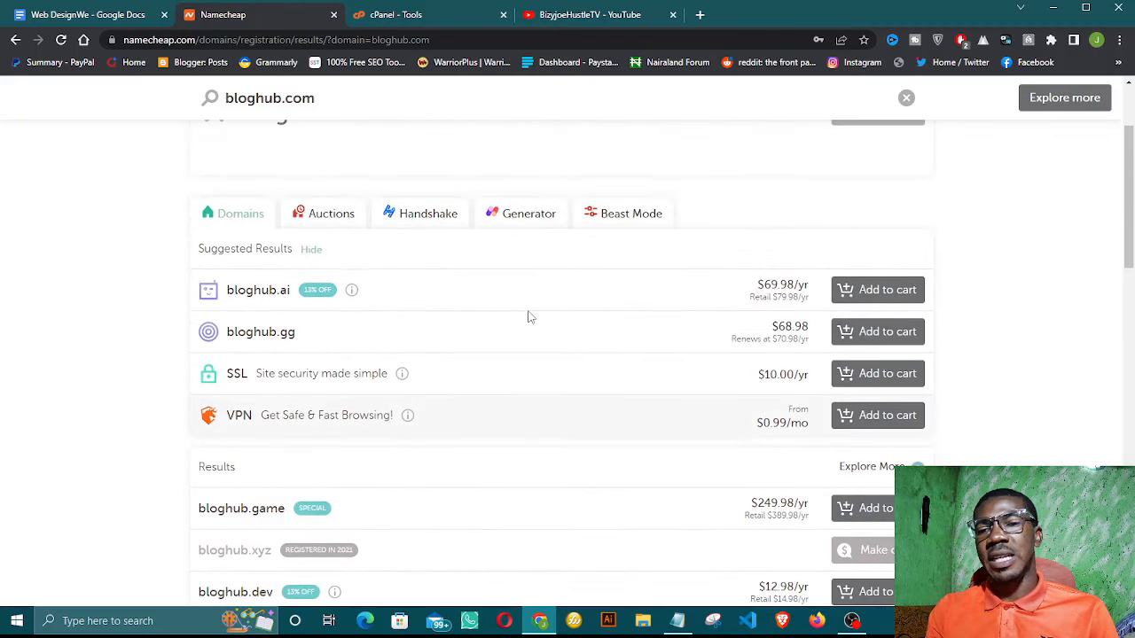
scroll(528, 316, up, 2)
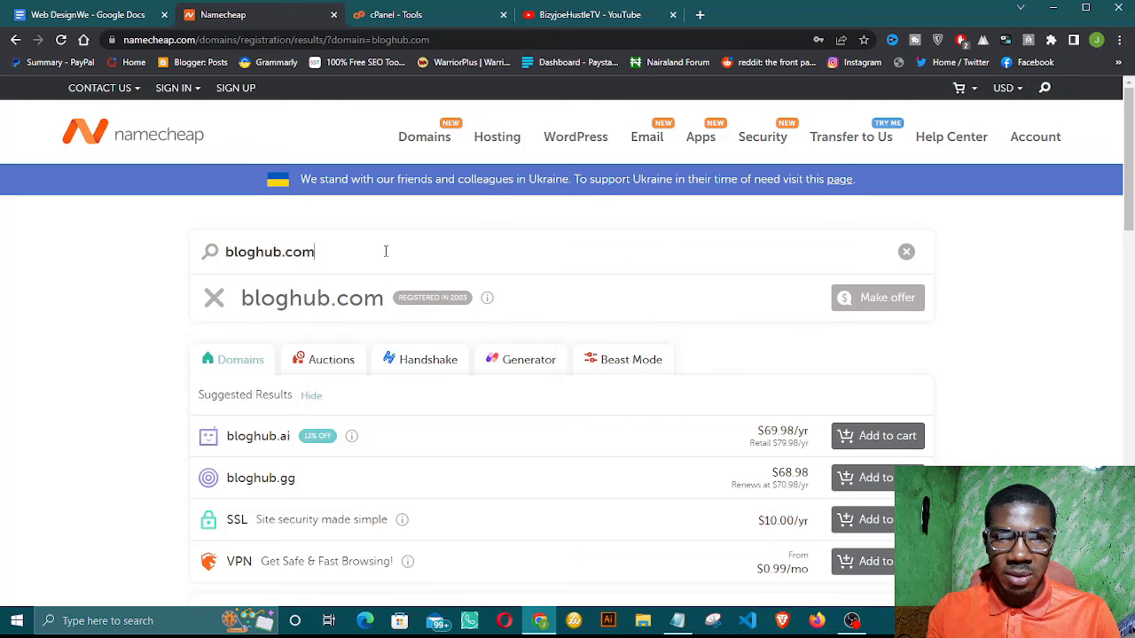
- Search a .com domain built from the person's name, correcting the typo, and add it to the cart ($9.58/yr)
drag(315, 252, 222, 254)
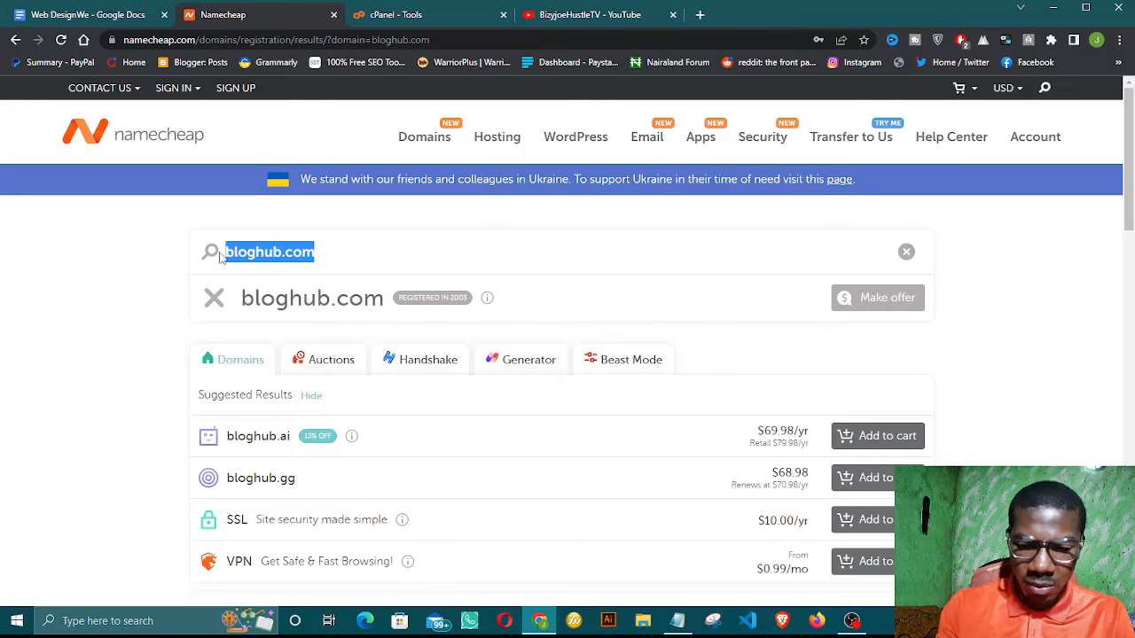
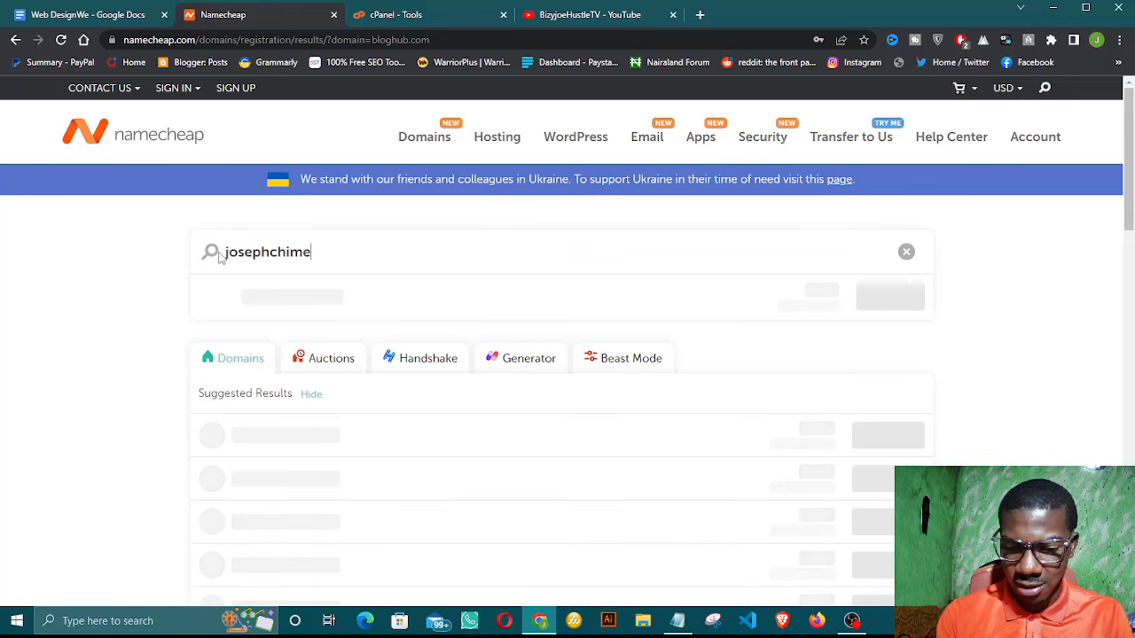
text(.cpi)
key(BackSpace)
key(BackSpace)
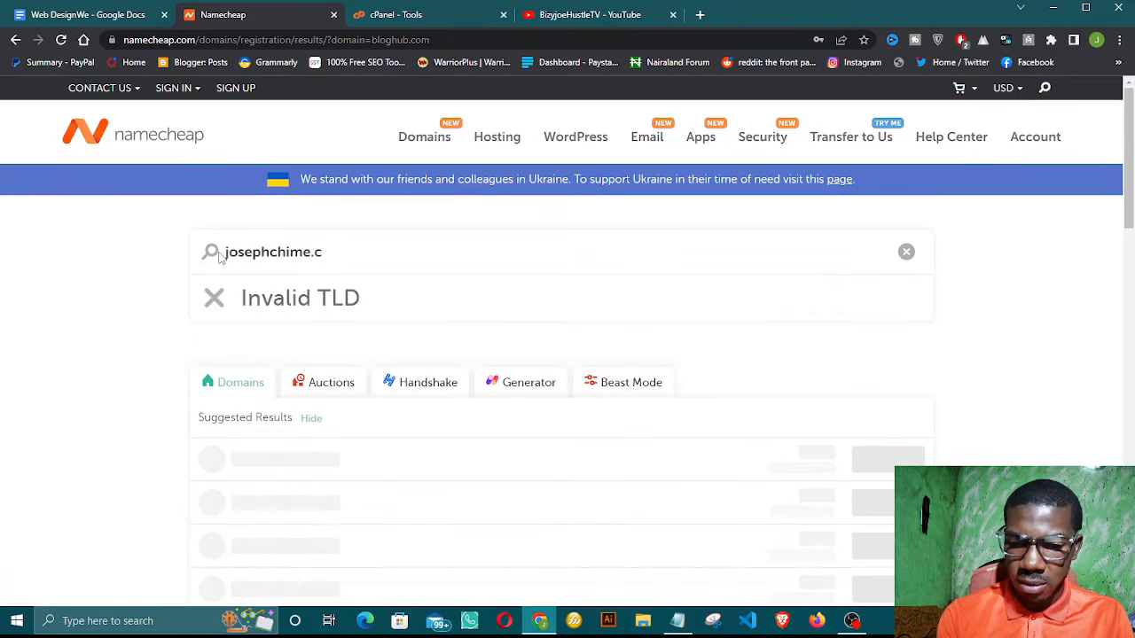
text(om)
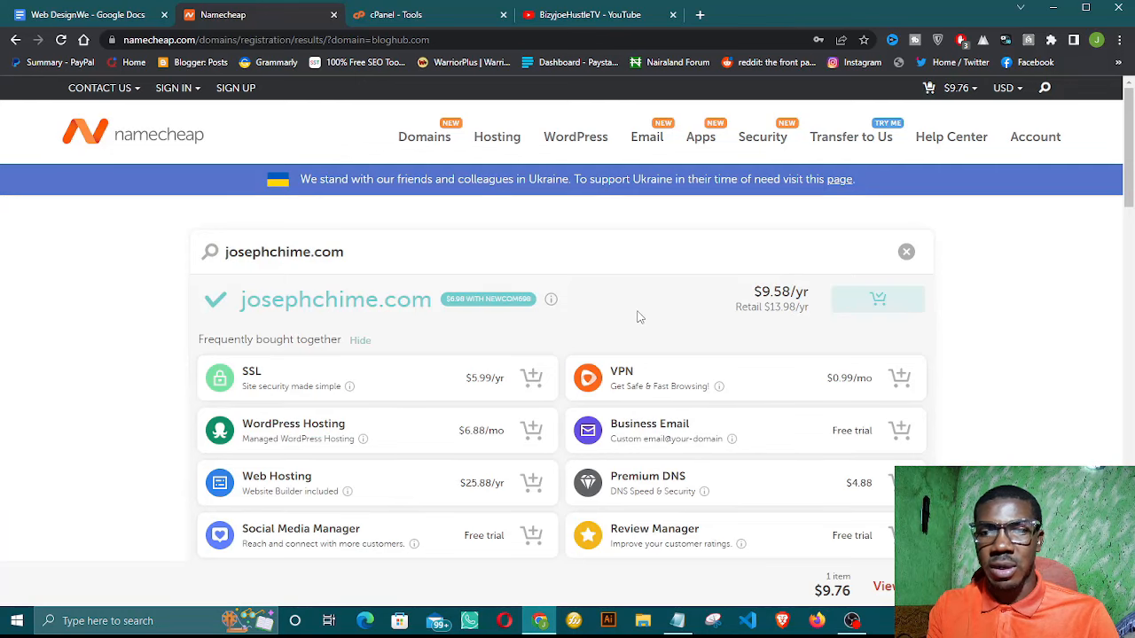
mouse_move(497, 140)
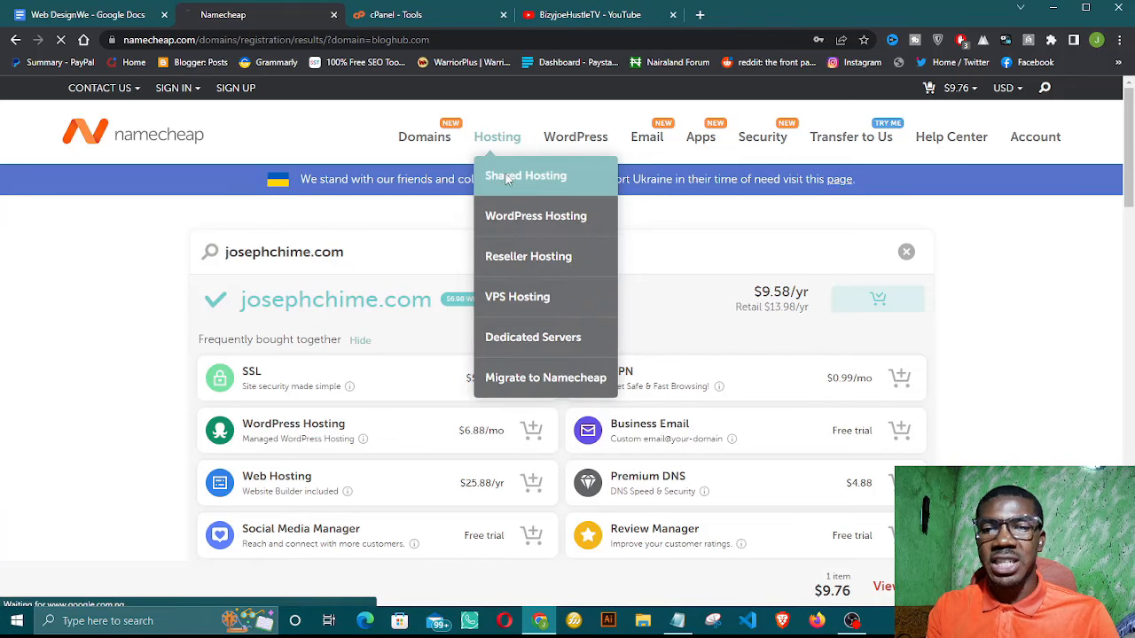
- Compare pricing and features of the Stellar, Stellar Plus and Stellar Business shared hosting plans
click(518, 175)
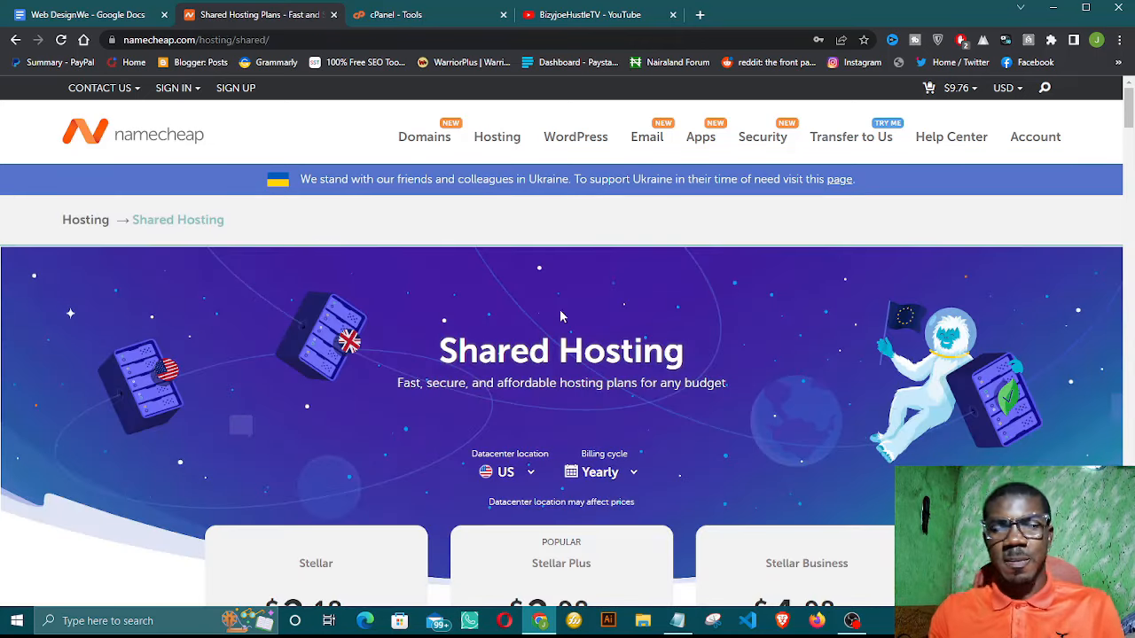
scroll(548, 330, down, 2)
scroll(418, 354, down, 2)
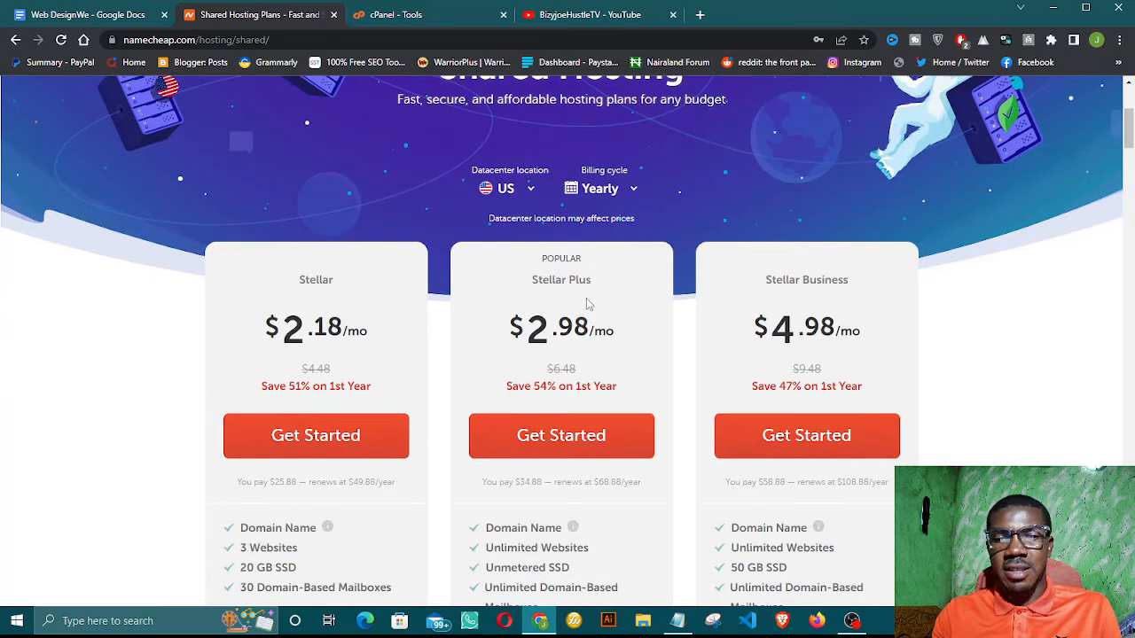
scroll(857, 312, down, 2)
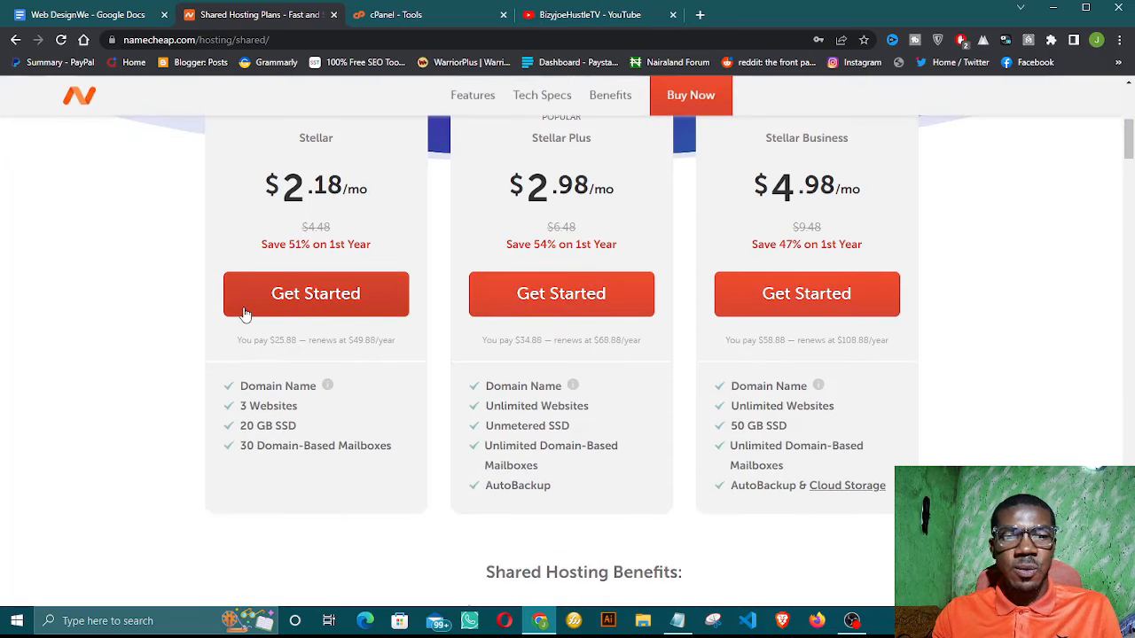
scroll(370, 265, up, 2)
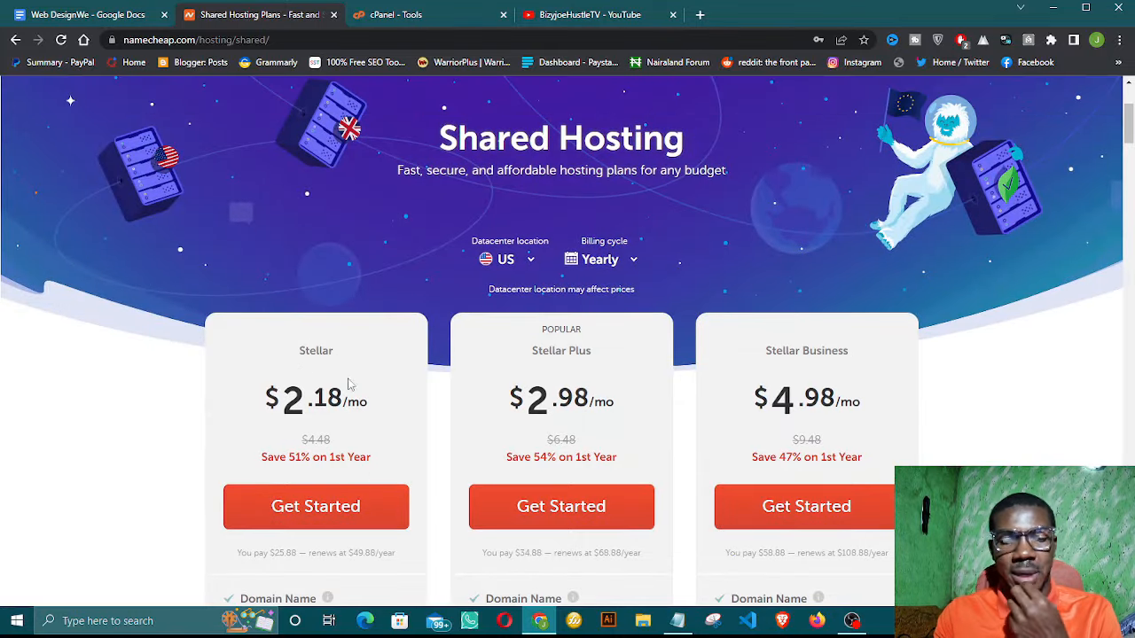
scroll(349, 383, down, 4)
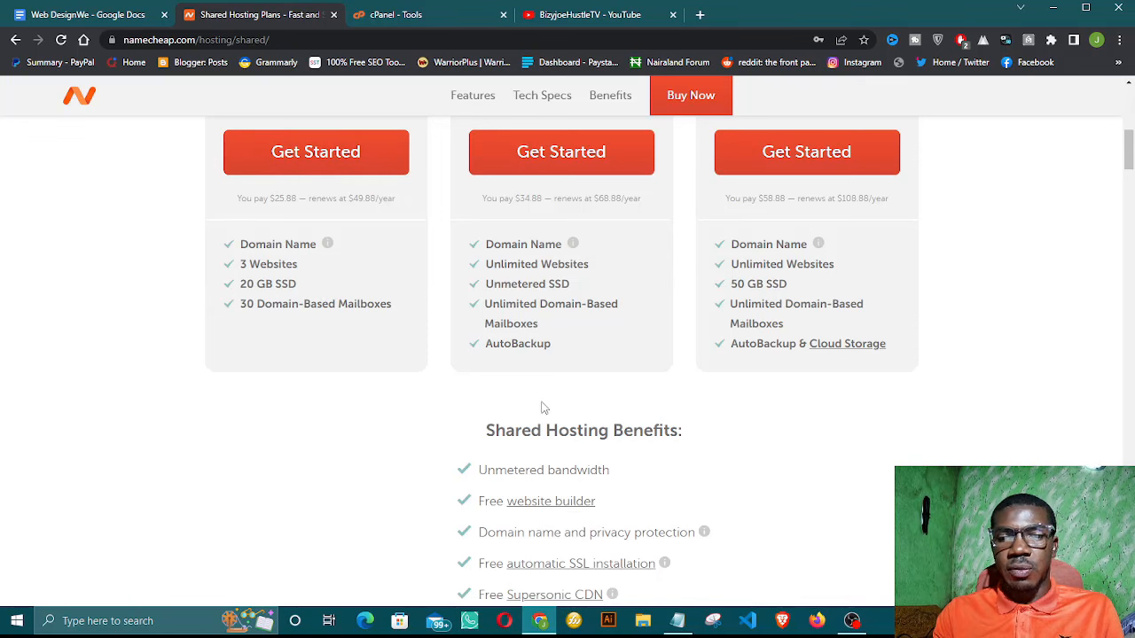
scroll(656, 328, down, 2)
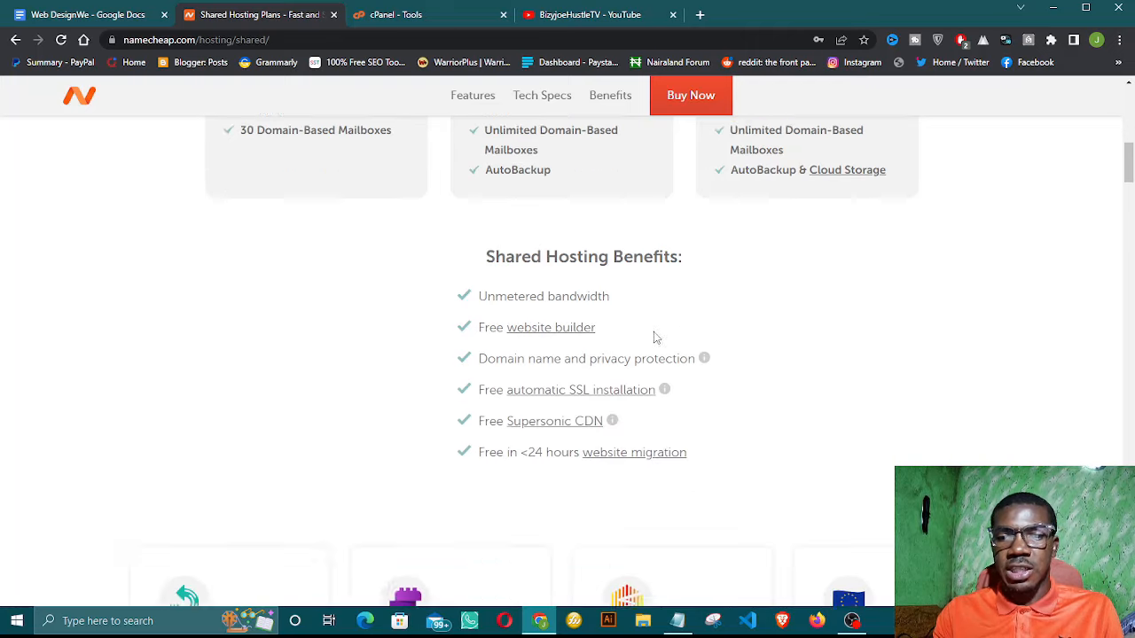
scroll(662, 380, up, 1)
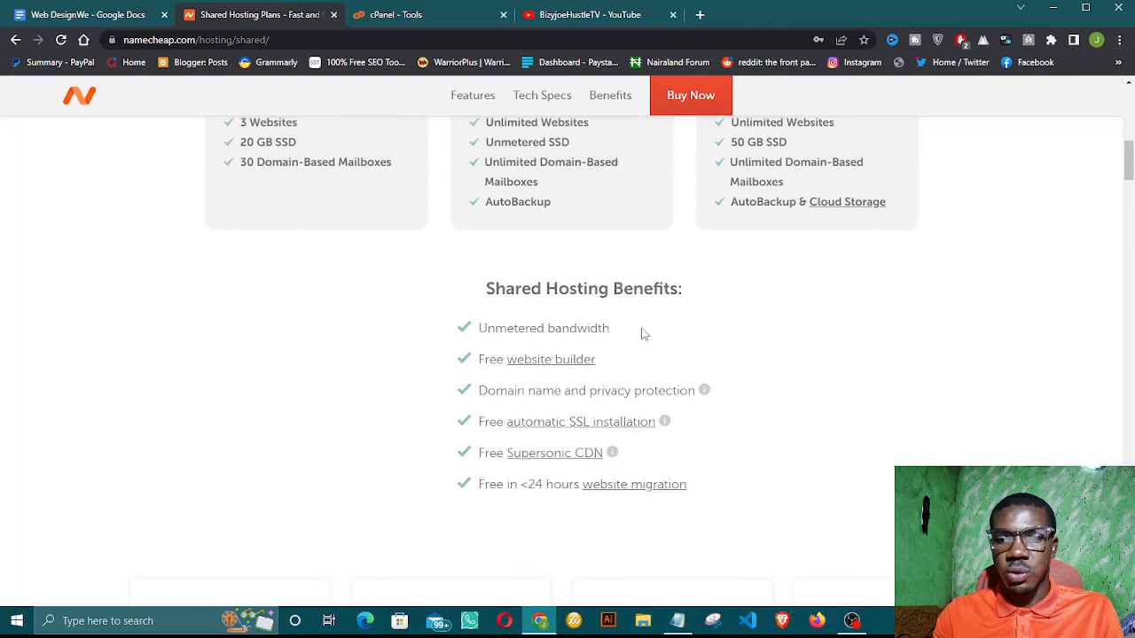
scroll(644, 334, up, 5)
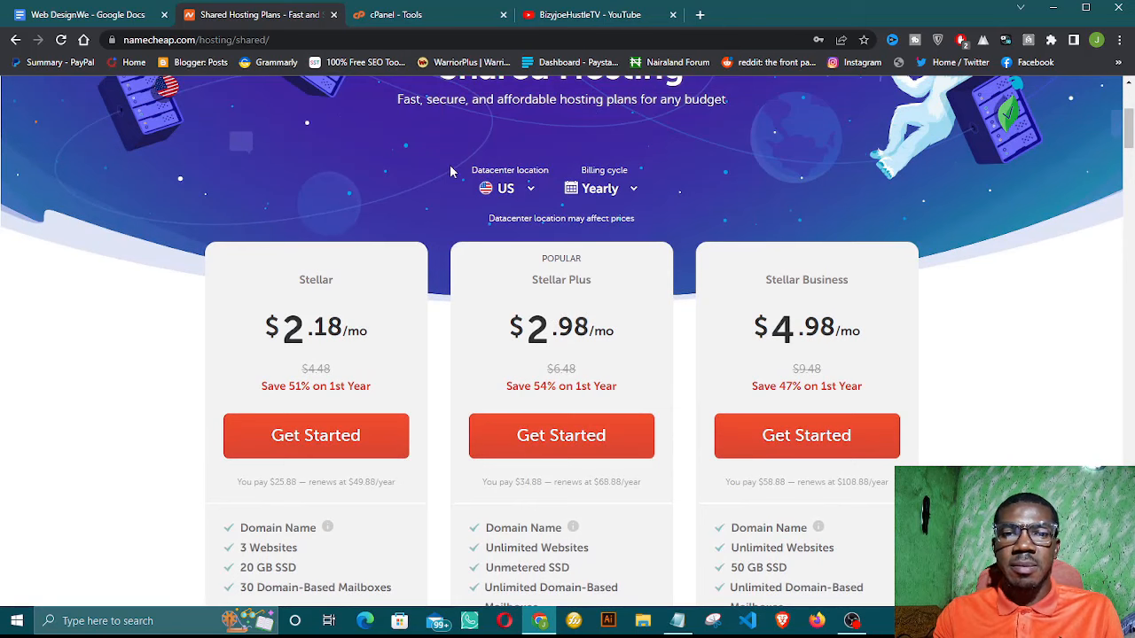
scroll(449, 170, up, 3)
mouse_move(501, 142)
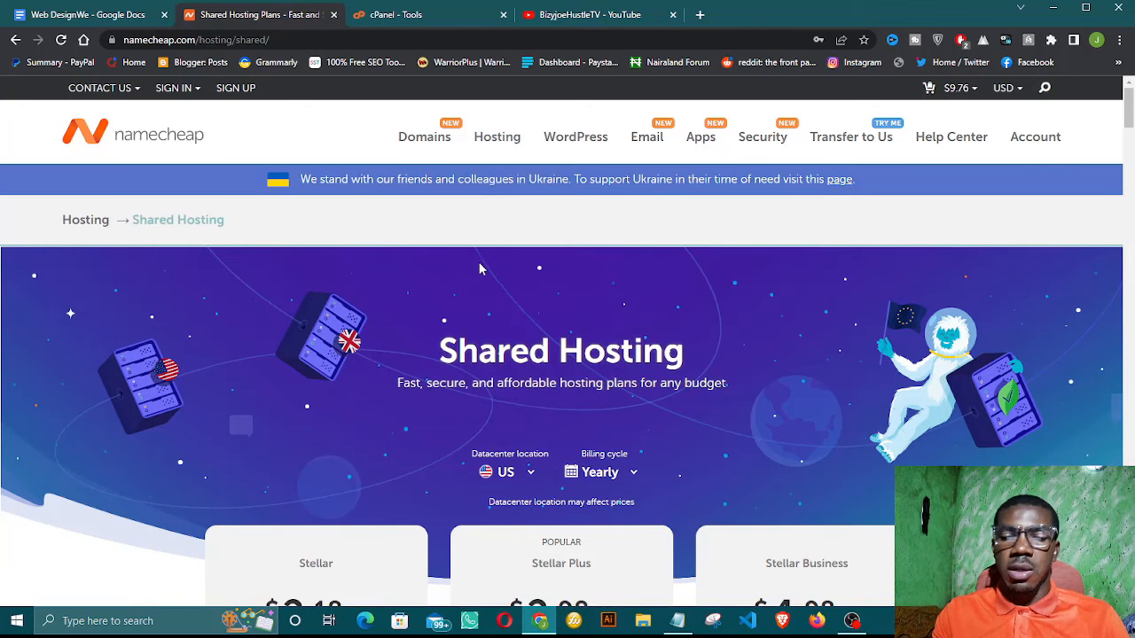
scroll(478, 269, down, 5)
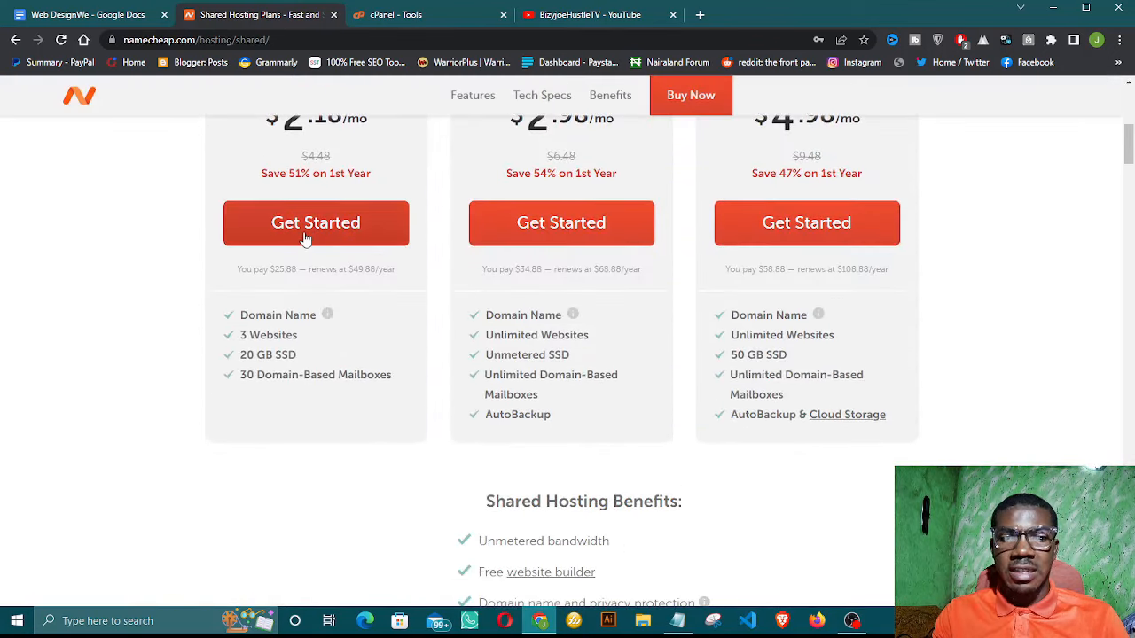
- Start the Stellar plan purchase ($25.88/yr) and review its domain connection options, choosing New Purchase
click(303, 229)
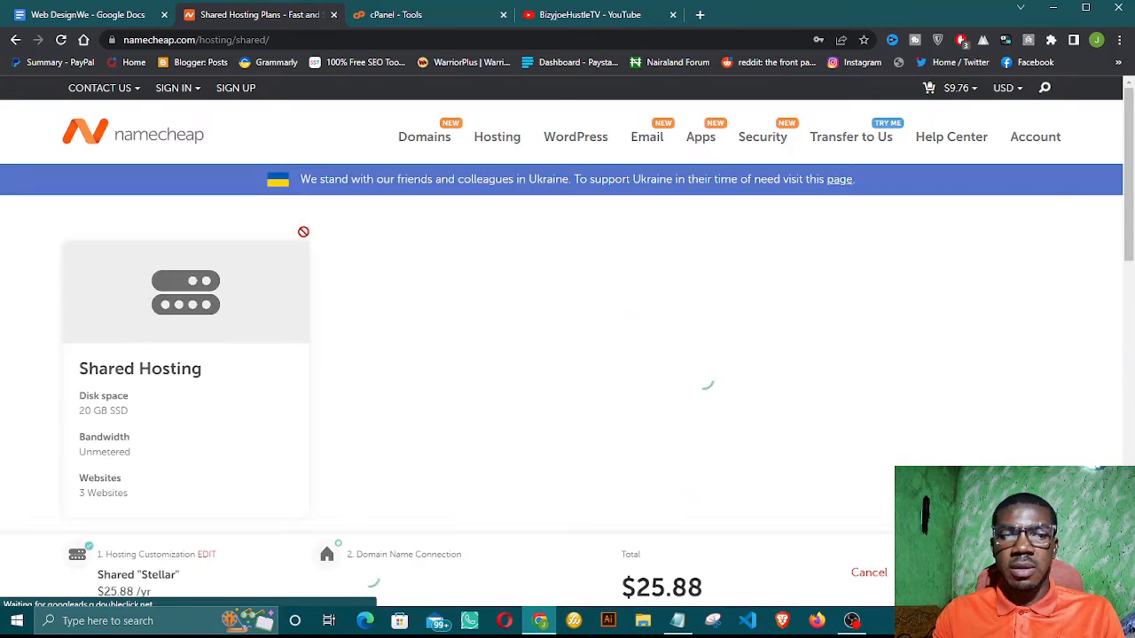
scroll(468, 308, down, 2)
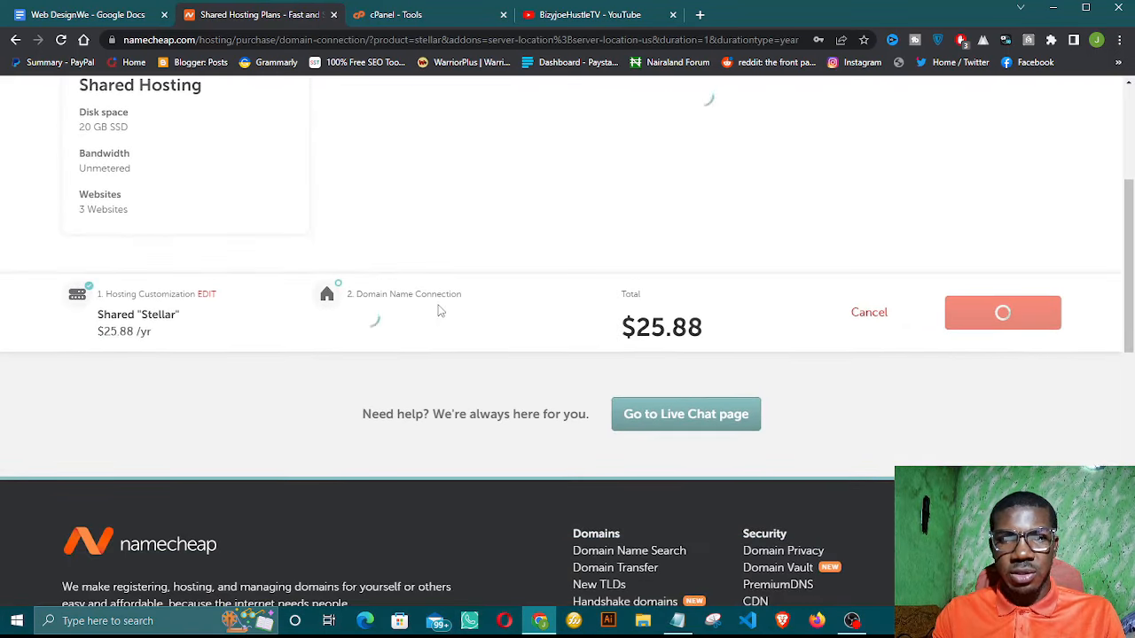
scroll(436, 309, up, 2)
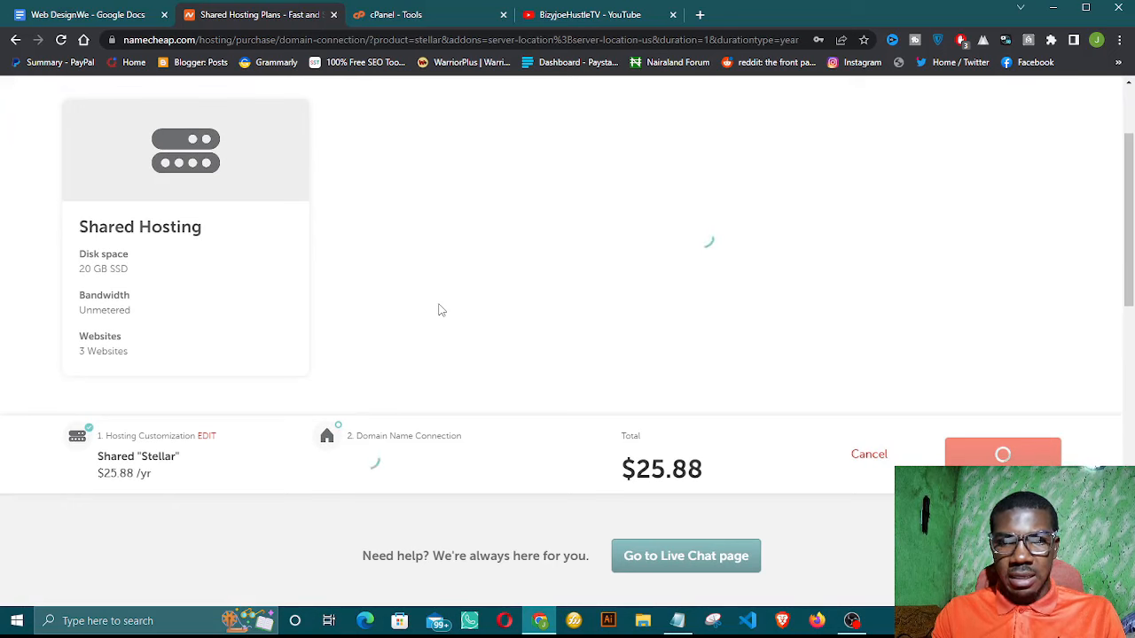
scroll(440, 310, down, 1)
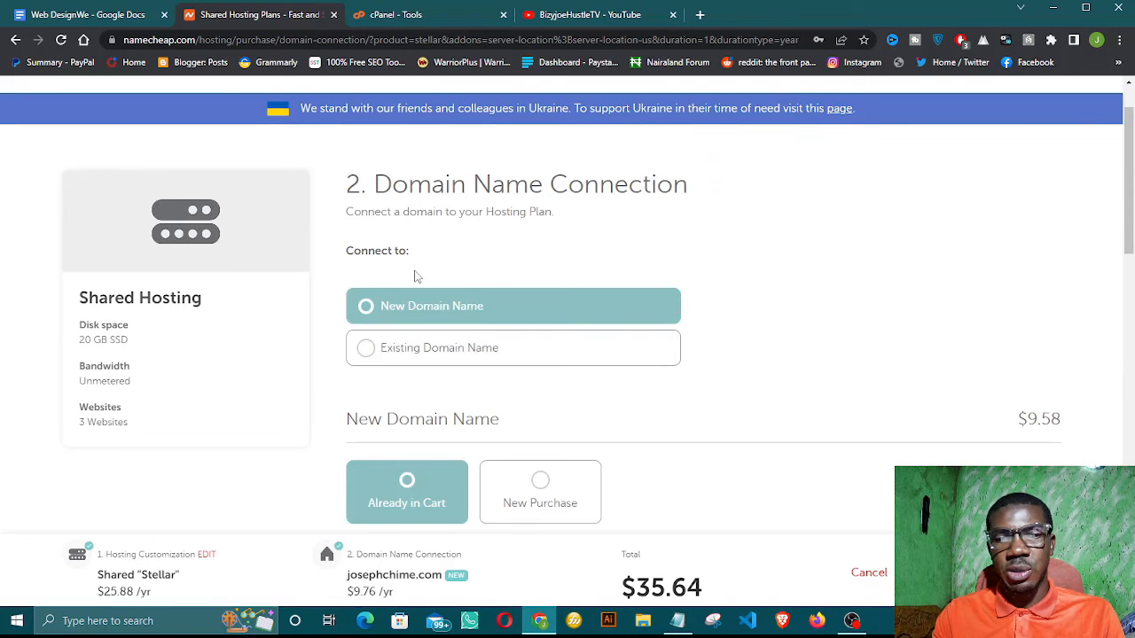
scroll(414, 276, down, 1)
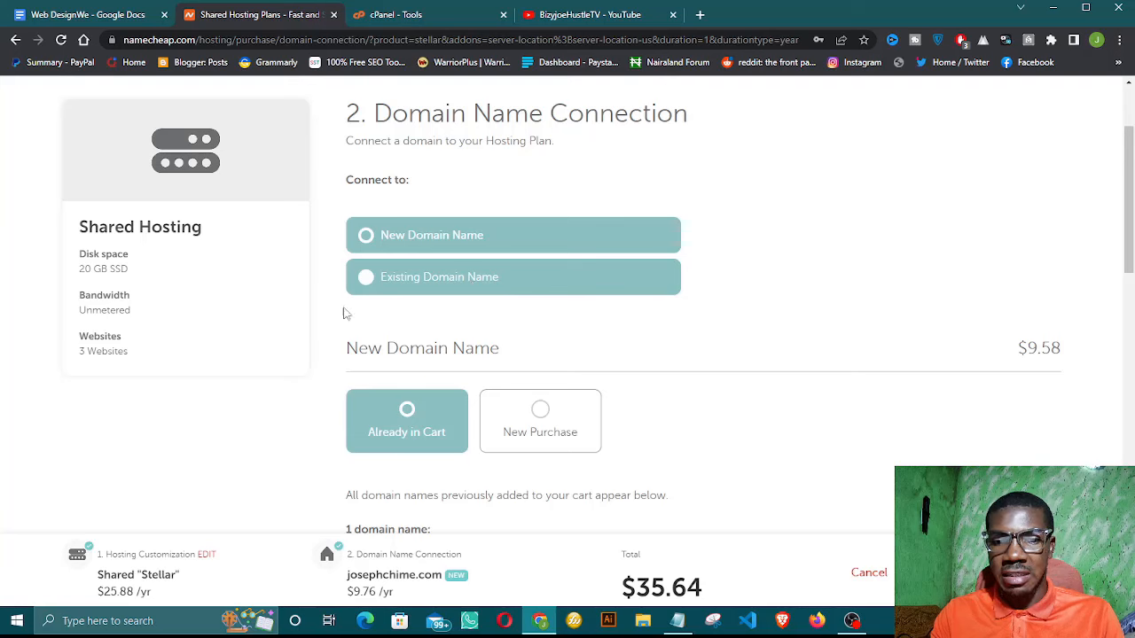
scroll(444, 369, down, 1)
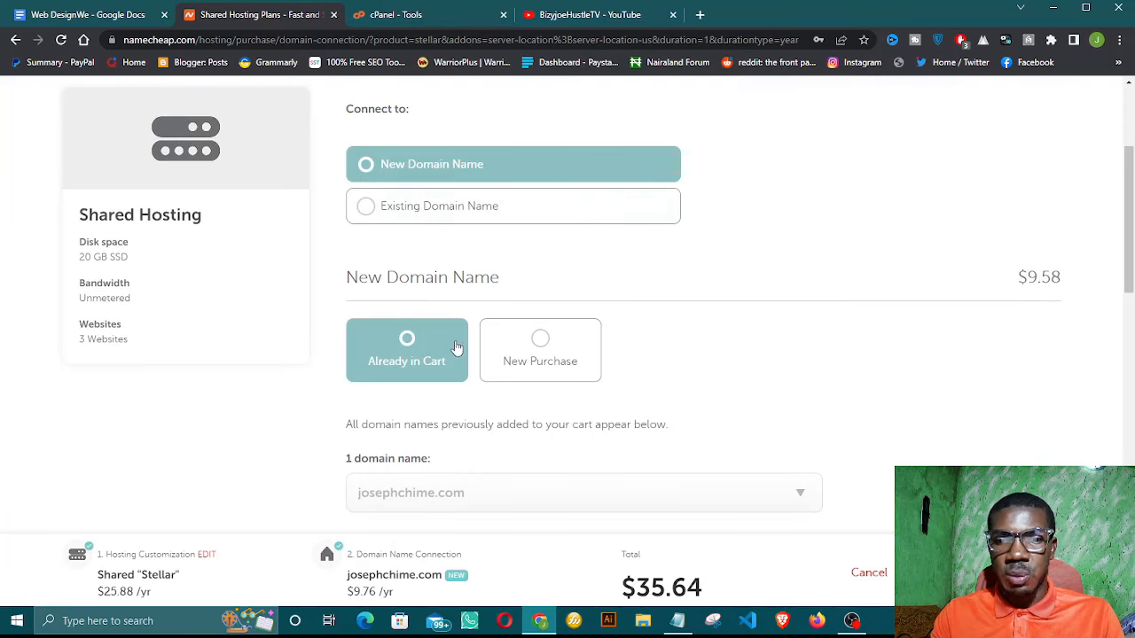
scroll(456, 347, down, 1)
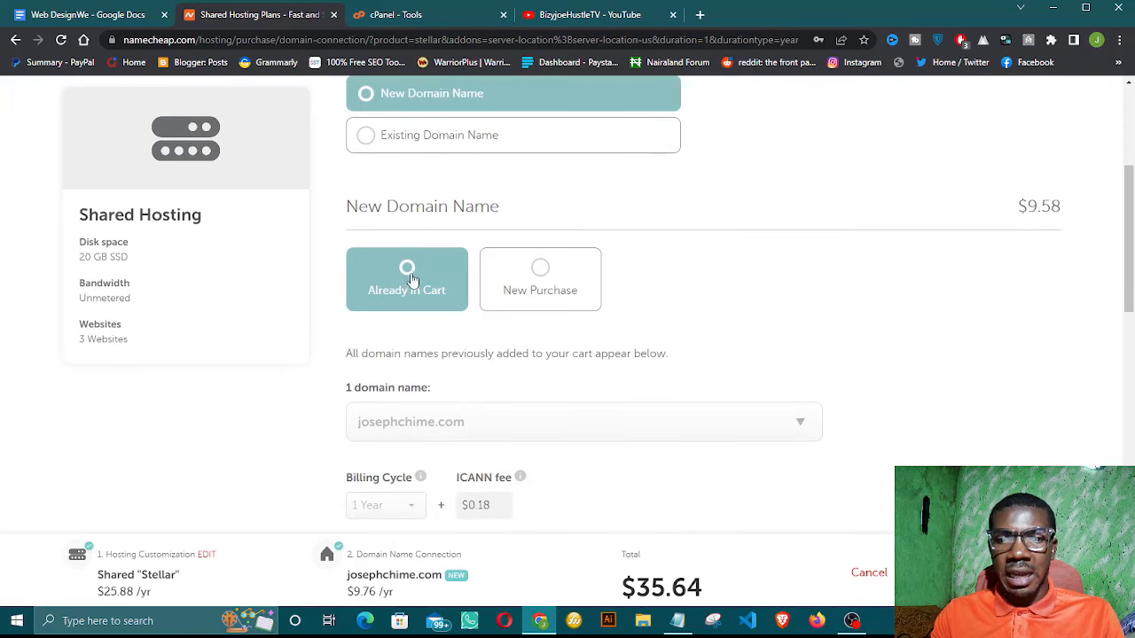
scroll(745, 308, up, 2)
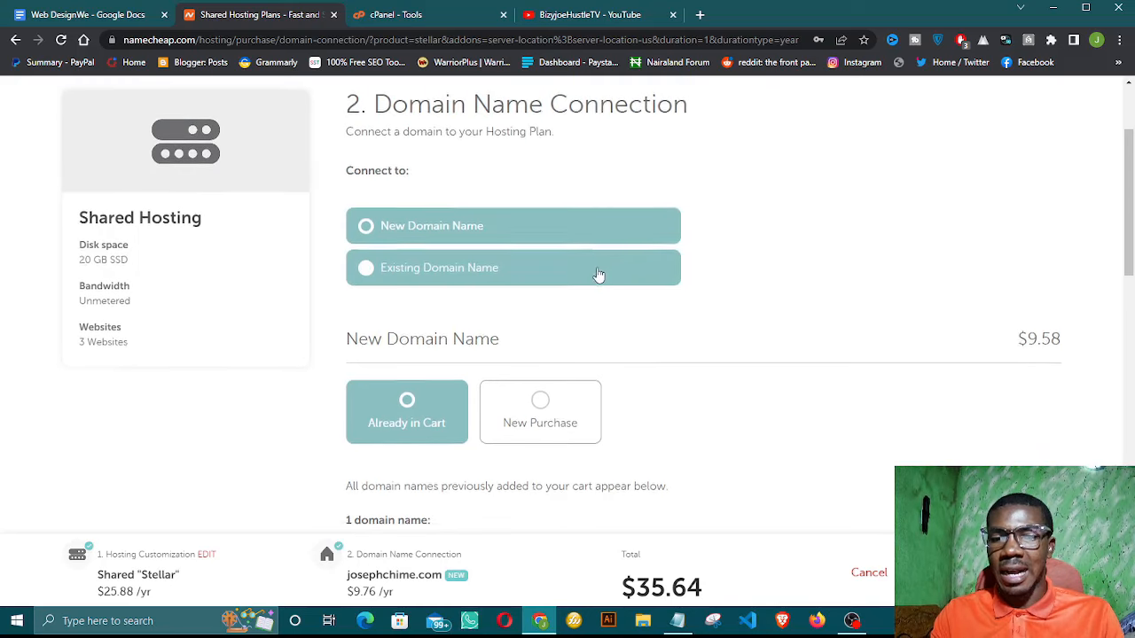
scroll(471, 325, down, 2)
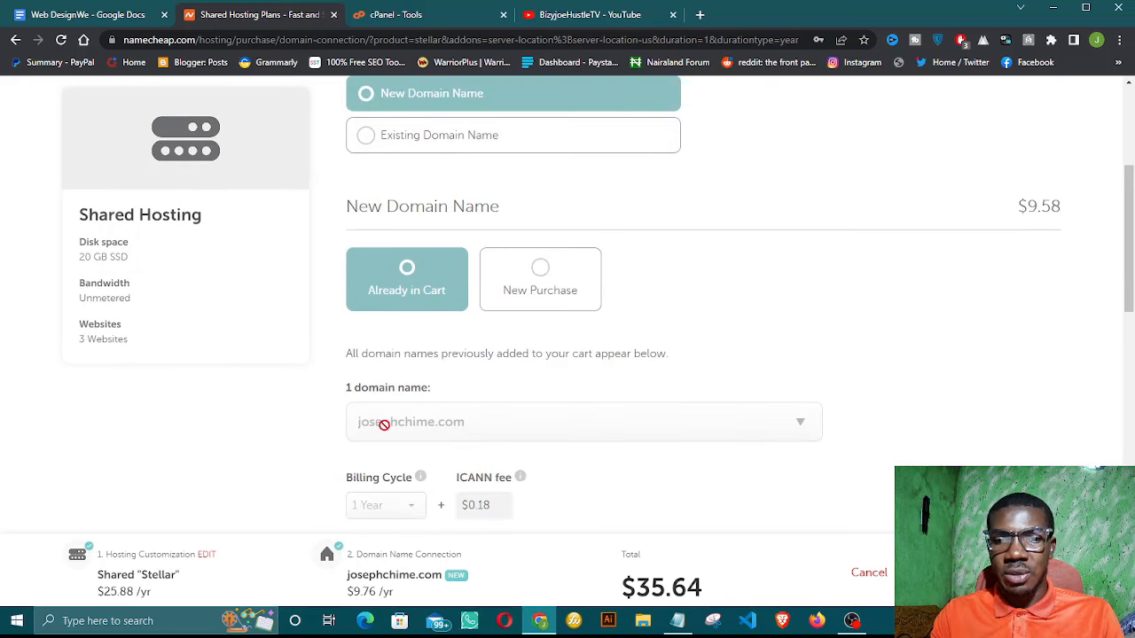
scroll(376, 414, down, 1)
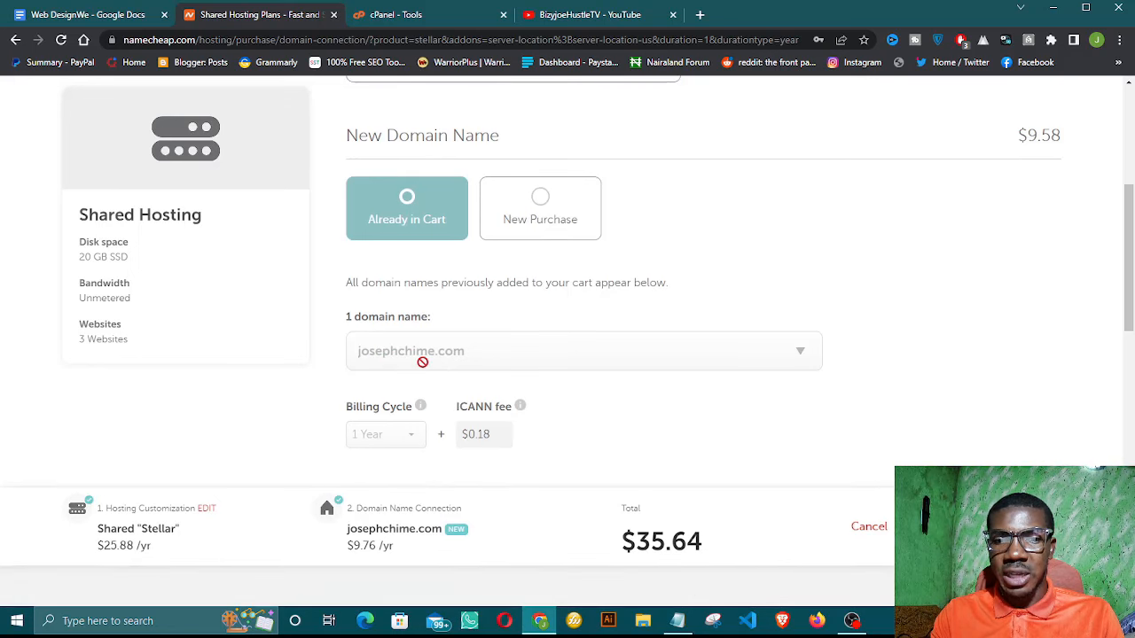
scroll(648, 355, up, 2)
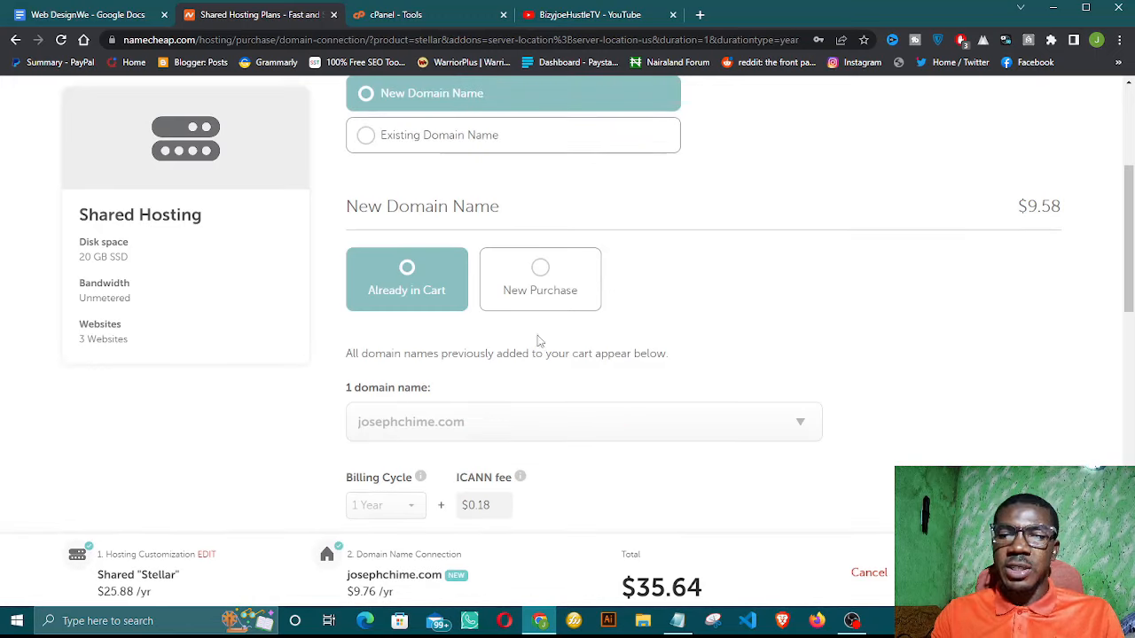
click(542, 330)
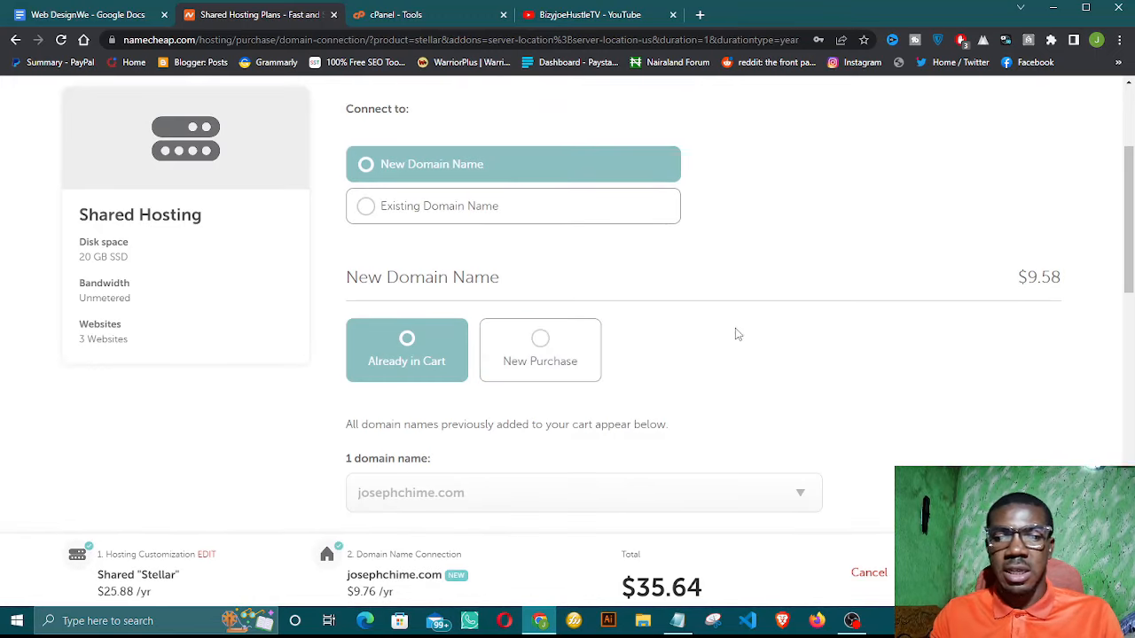
- Link Stellar hosting back to the domain already in the cart ($35.64 total), then return to the Web DesignWe document
click(506, 360)
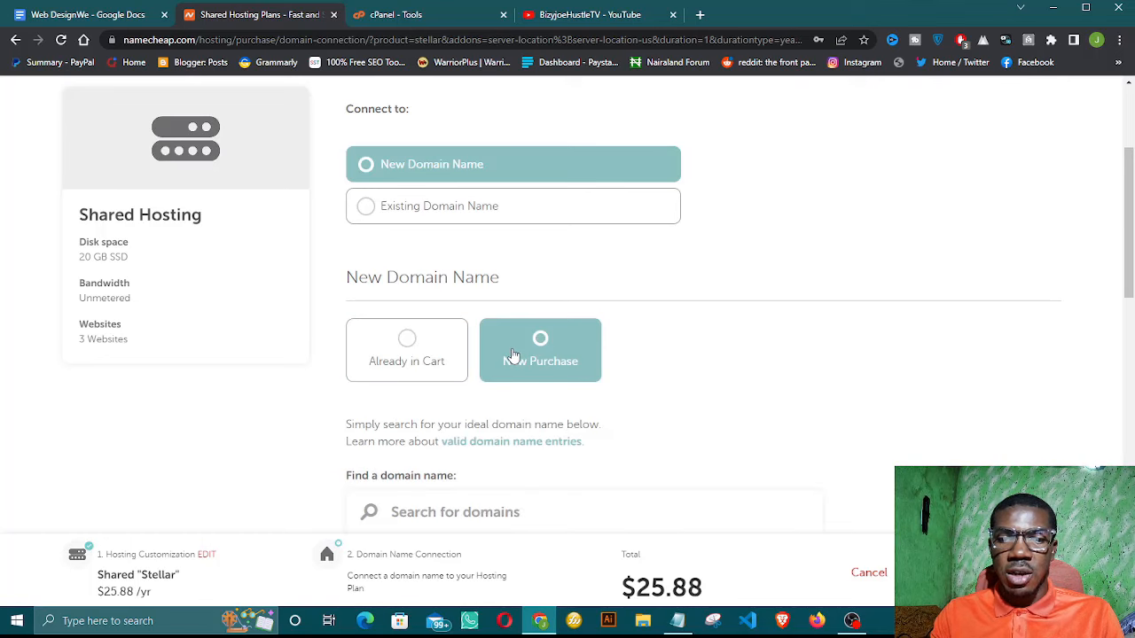
scroll(532, 350, down, 2)
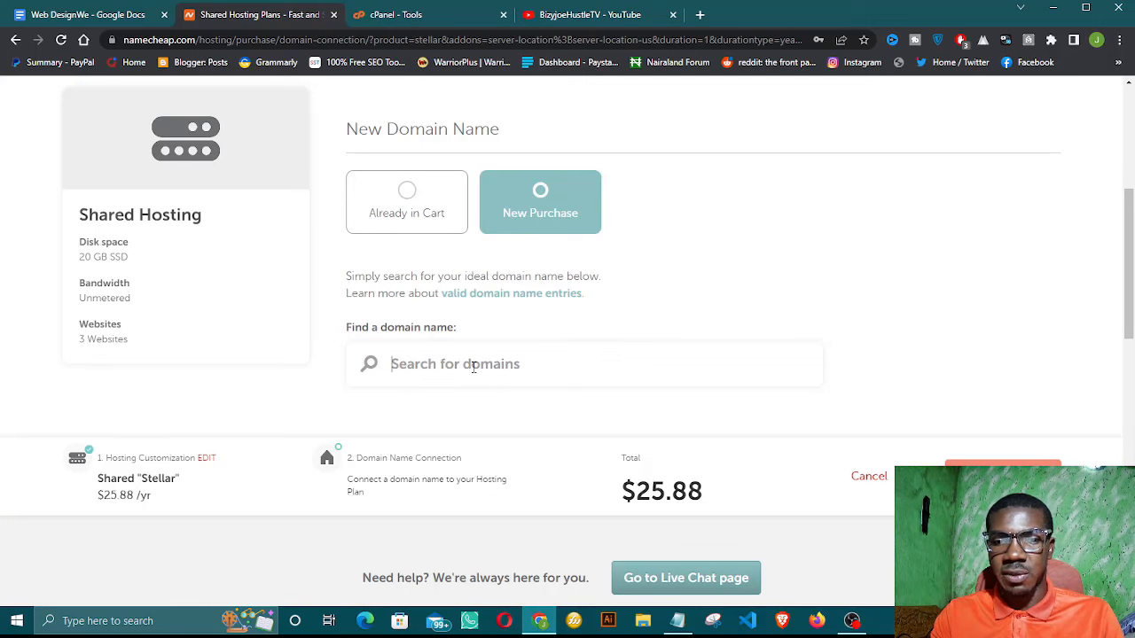
scroll(474, 366, down, 1)
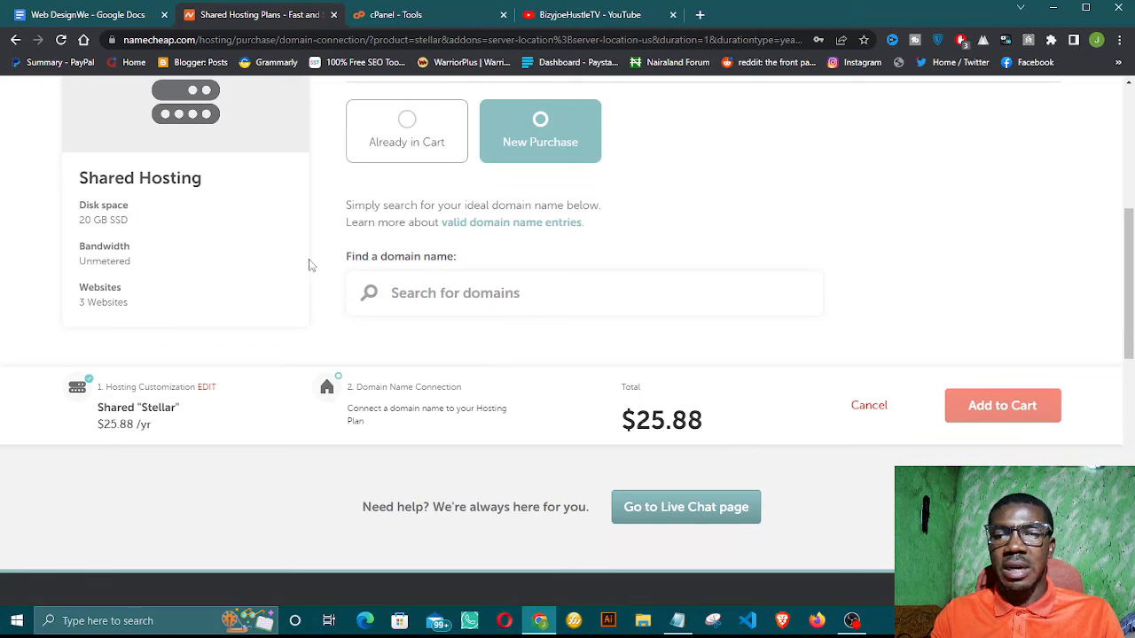
click(410, 142)
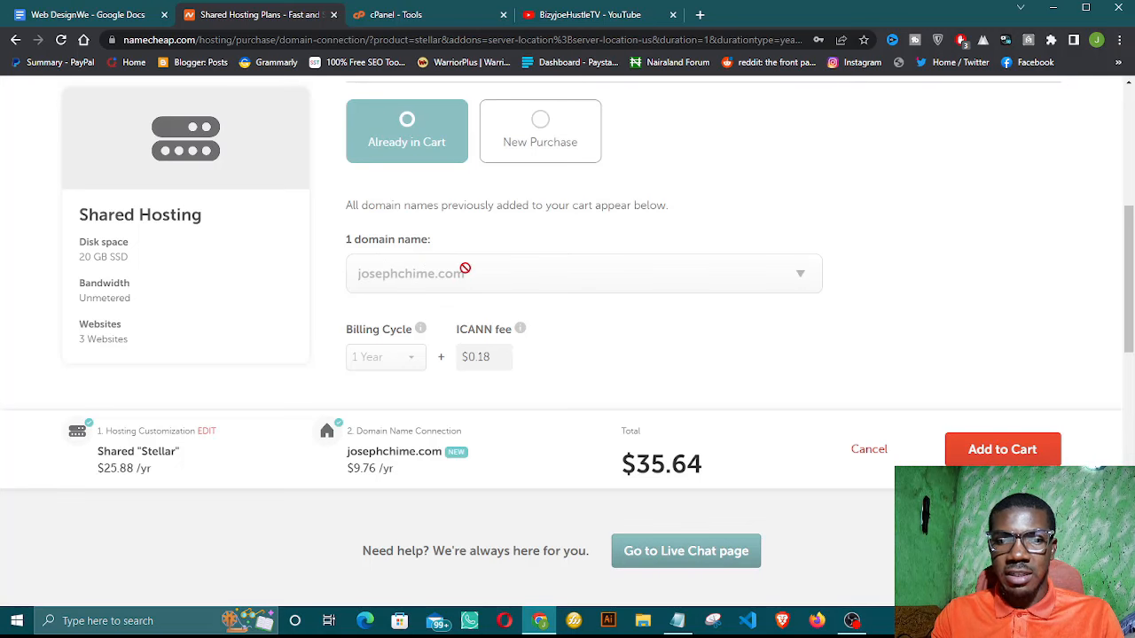
scroll(433, 344, down, 1)
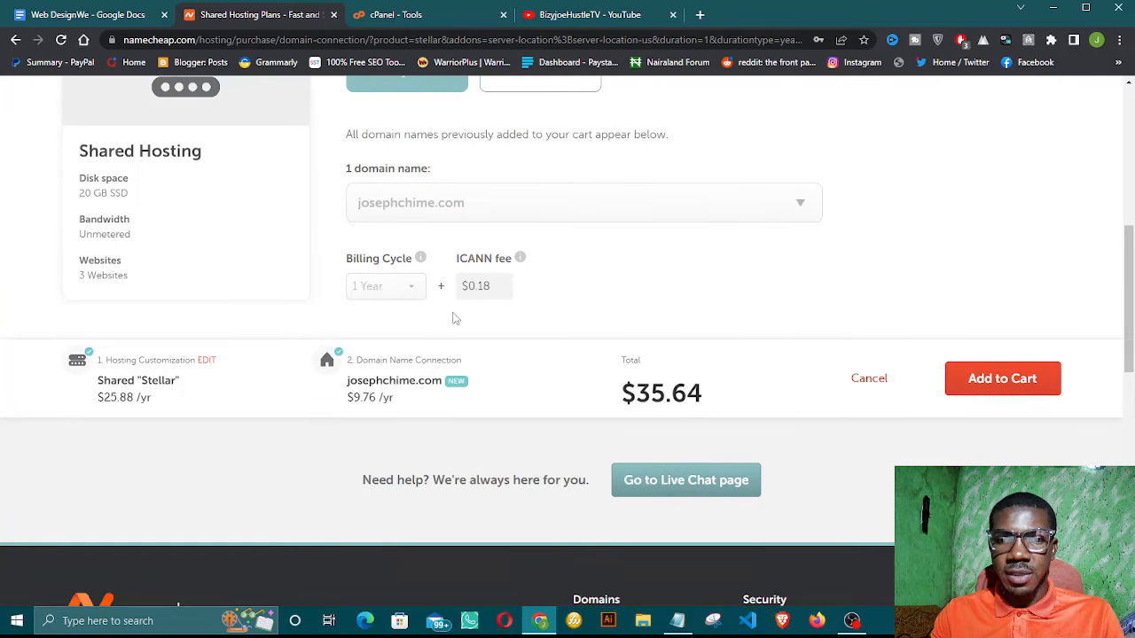
scroll(451, 313, down, 2)
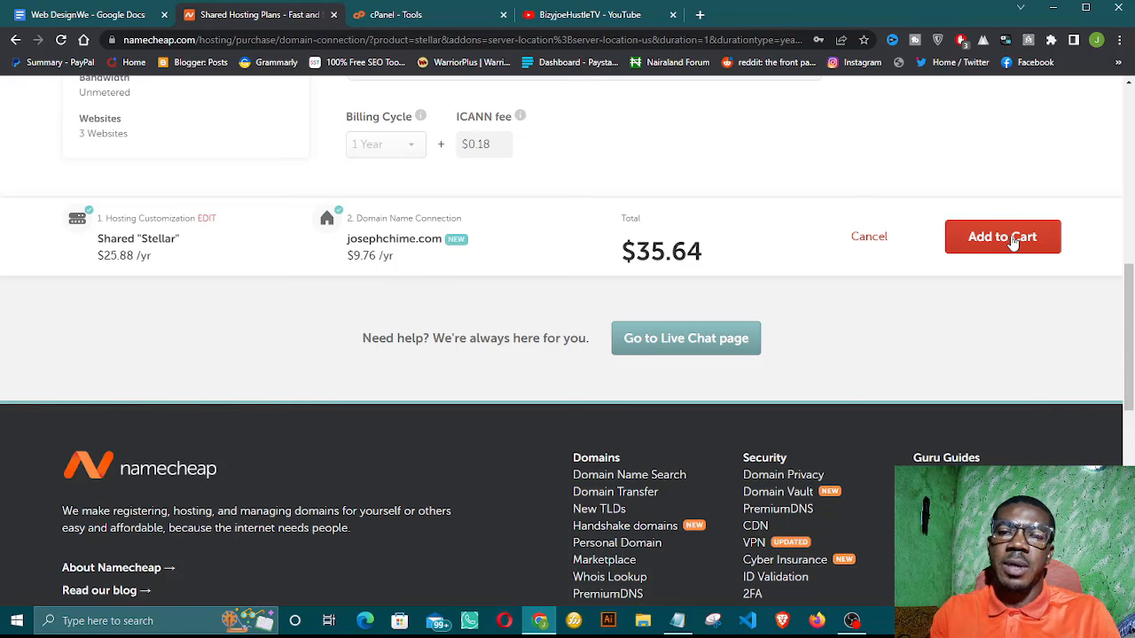
scroll(1084, 243, up, 4)
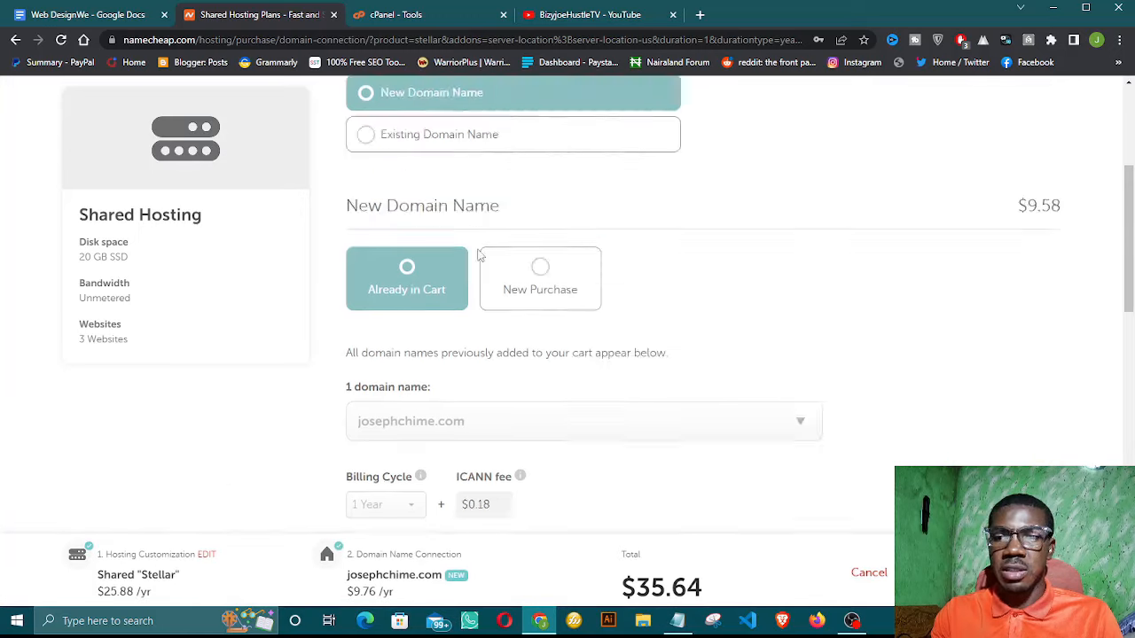
click(106, 20)
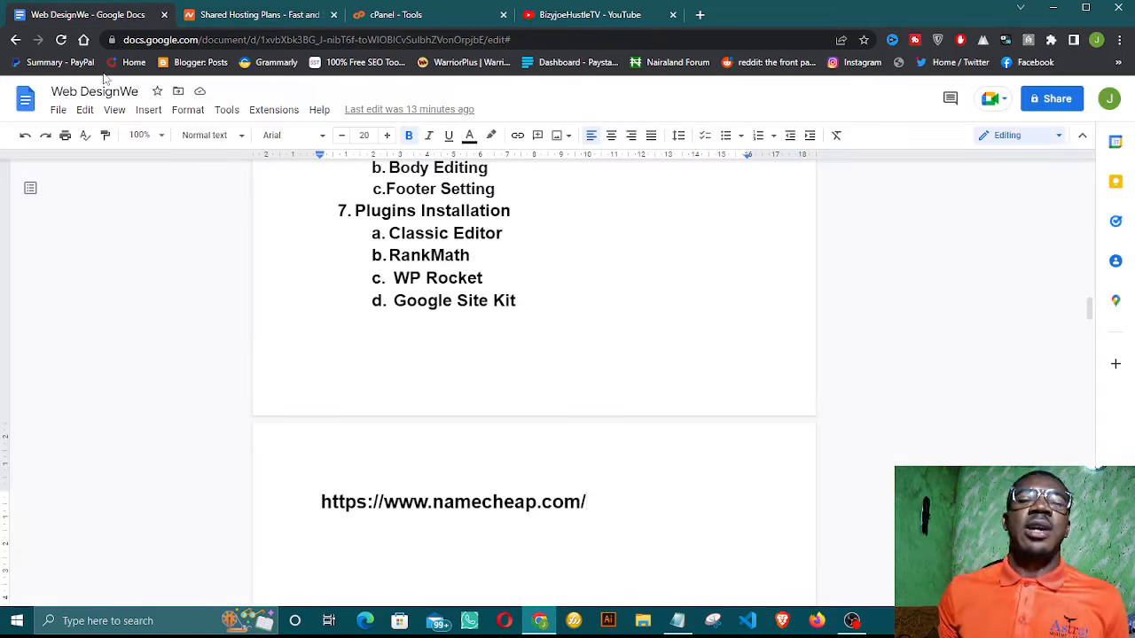
- Check the Steps Required list, then go back to the top of Namecheap's Domain Name Connection page
scroll(449, 317, up, 5)
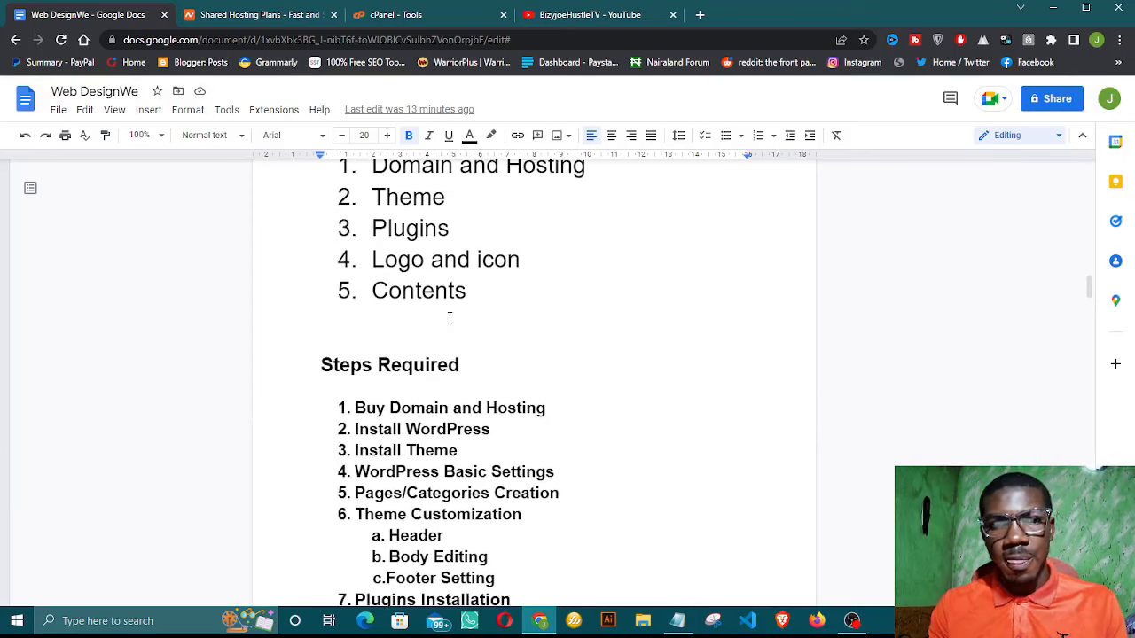
scroll(518, 444, down, 1)
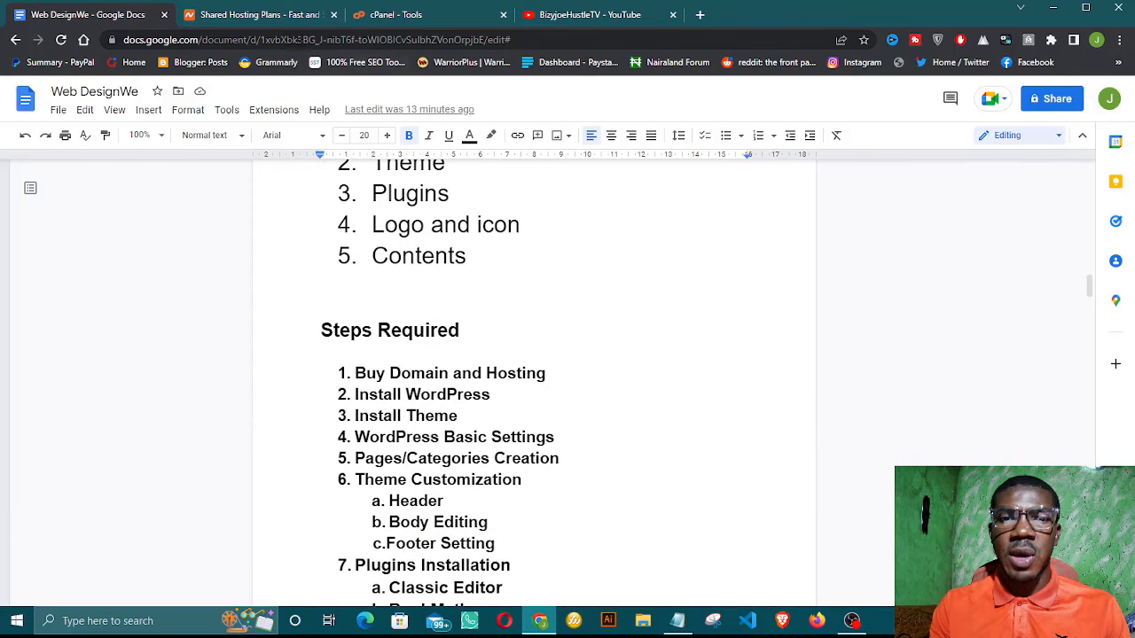
click(409, 14)
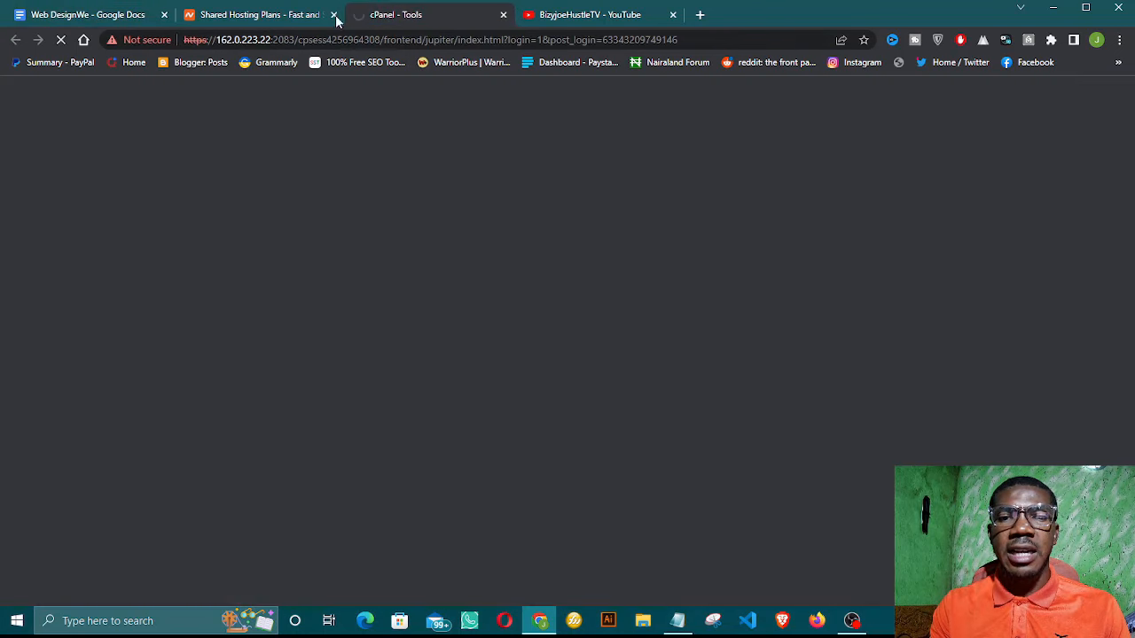
click(297, 15)
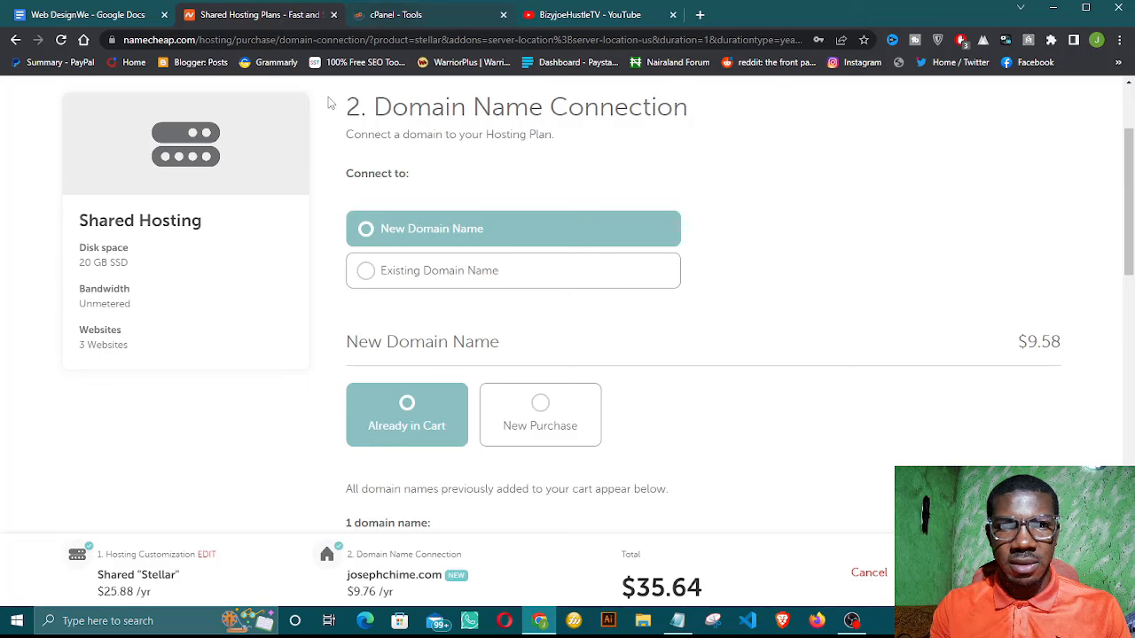
scroll(587, 163, up, 2)
- Open Account > Dashboard from Namecheap's top menu, glancing at the cPanel tab in between
mouse_move(1042, 149)
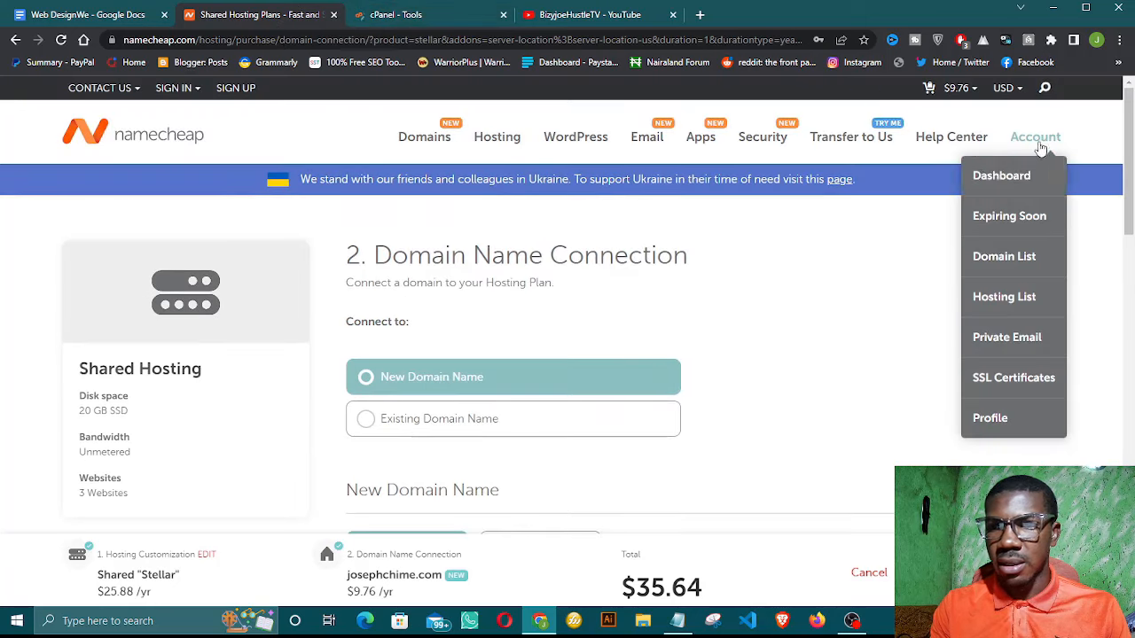
click(1001, 176)
click(460, 22)
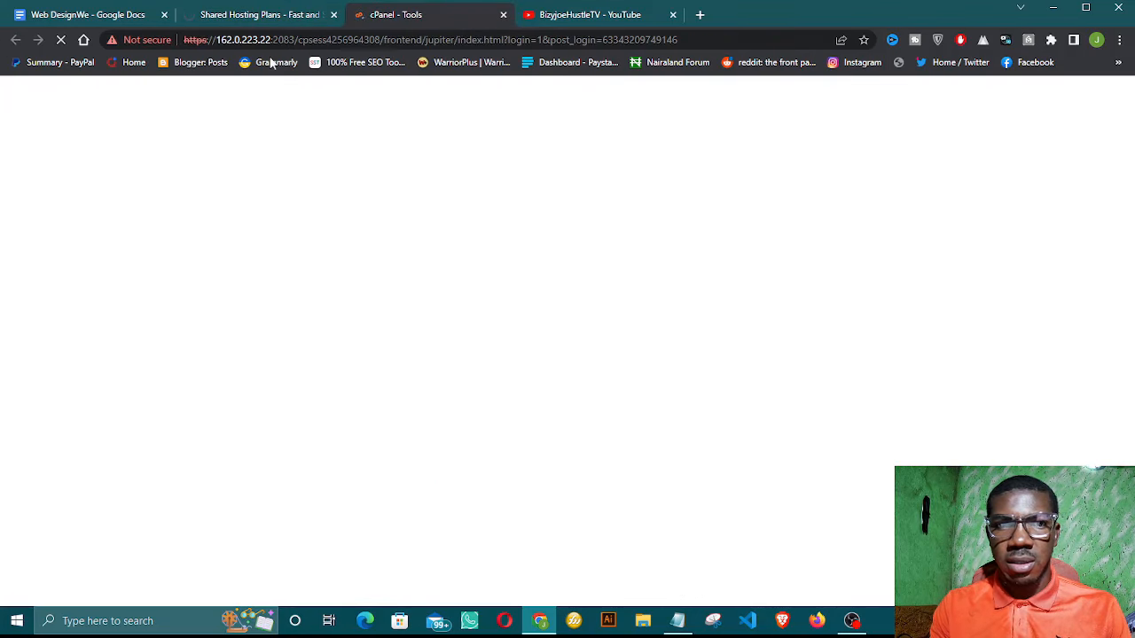
click(255, 20)
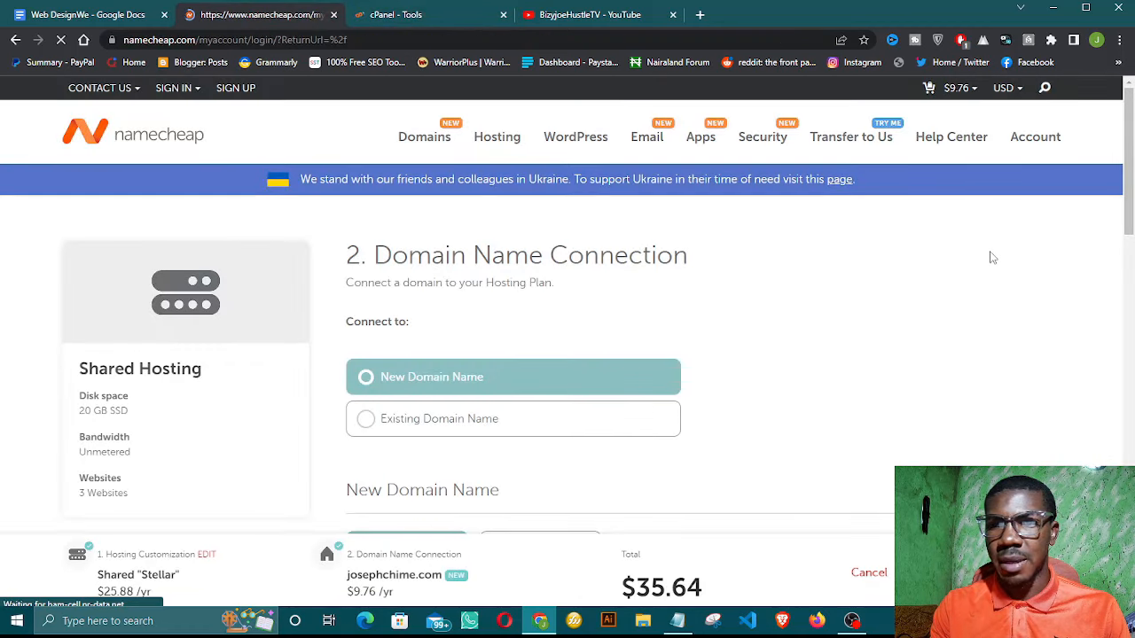
click(445, 21)
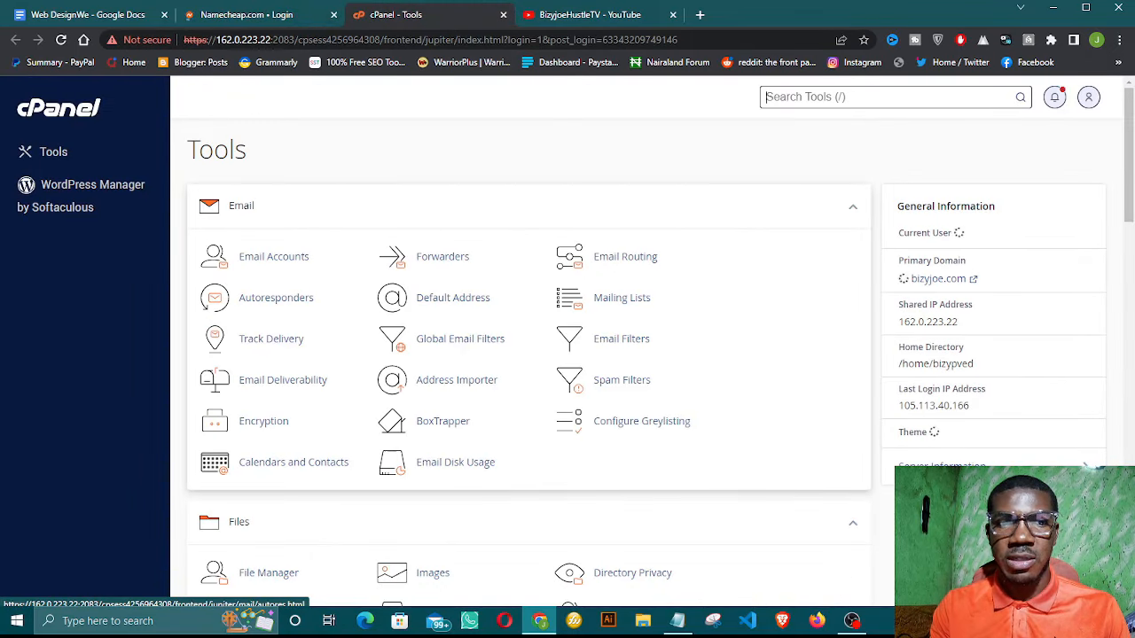
click(257, 20)
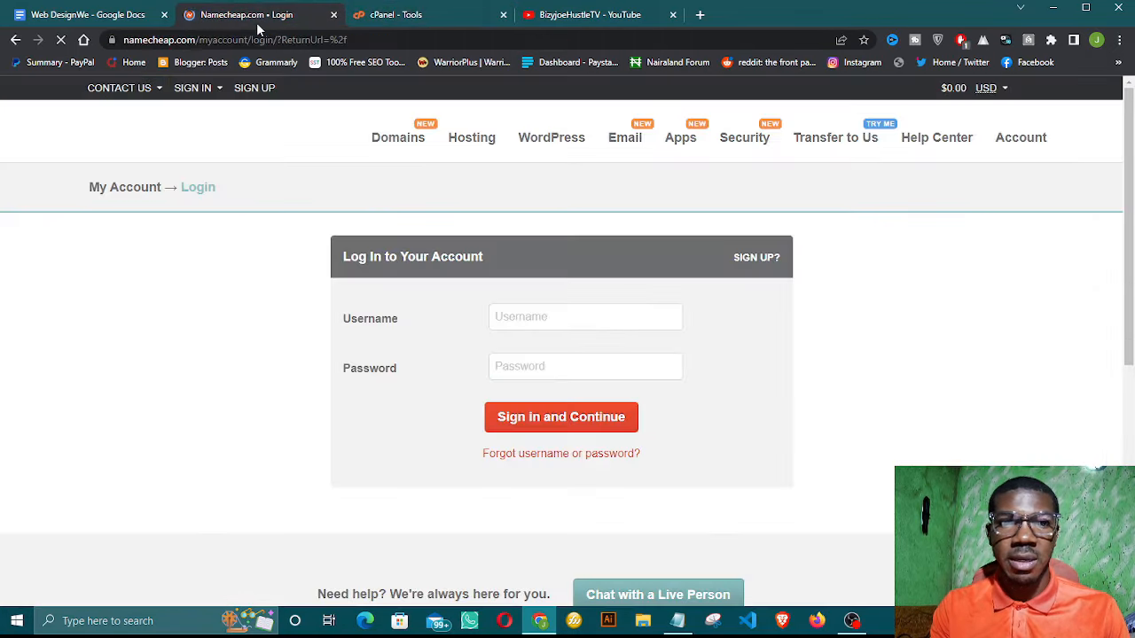
- Fill the login form with the saved username and password and sign in
click(584, 323)
click(568, 363)
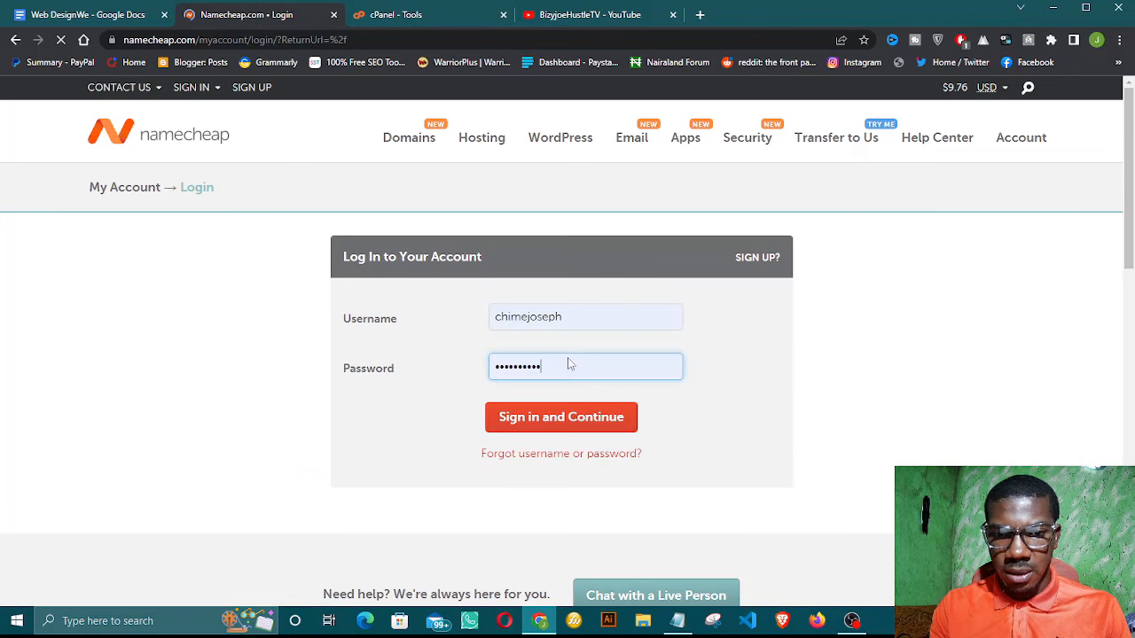
click(544, 426)
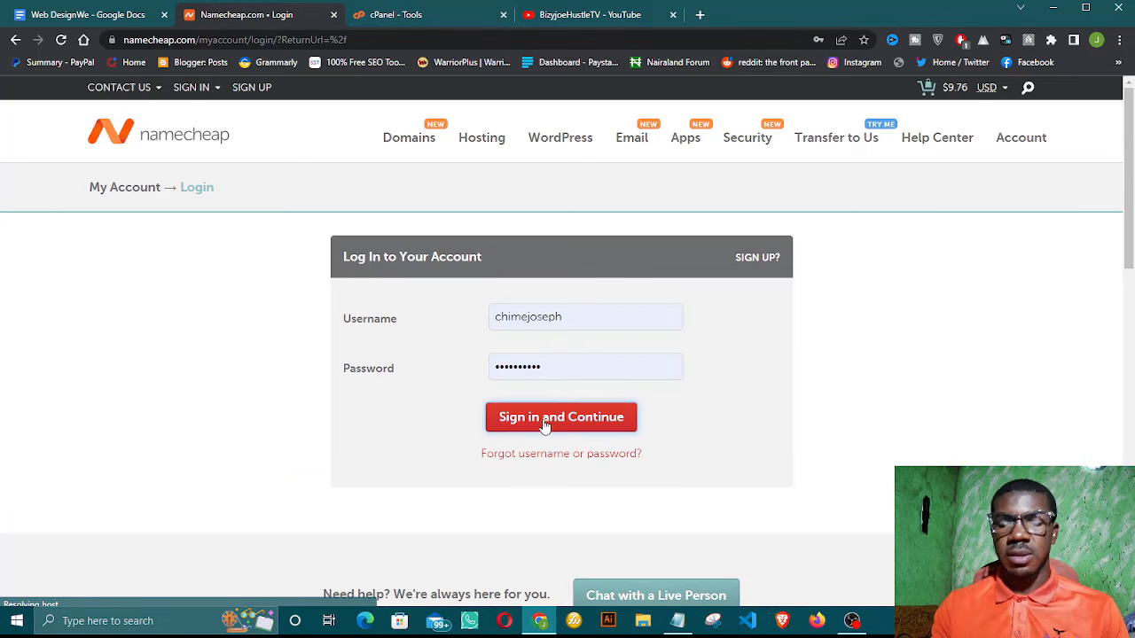
- Open the Hosting List to see the five active subscriptions (four Stellar, one VPS Quasar) and their expiration dates
scroll(573, 300, down, 2)
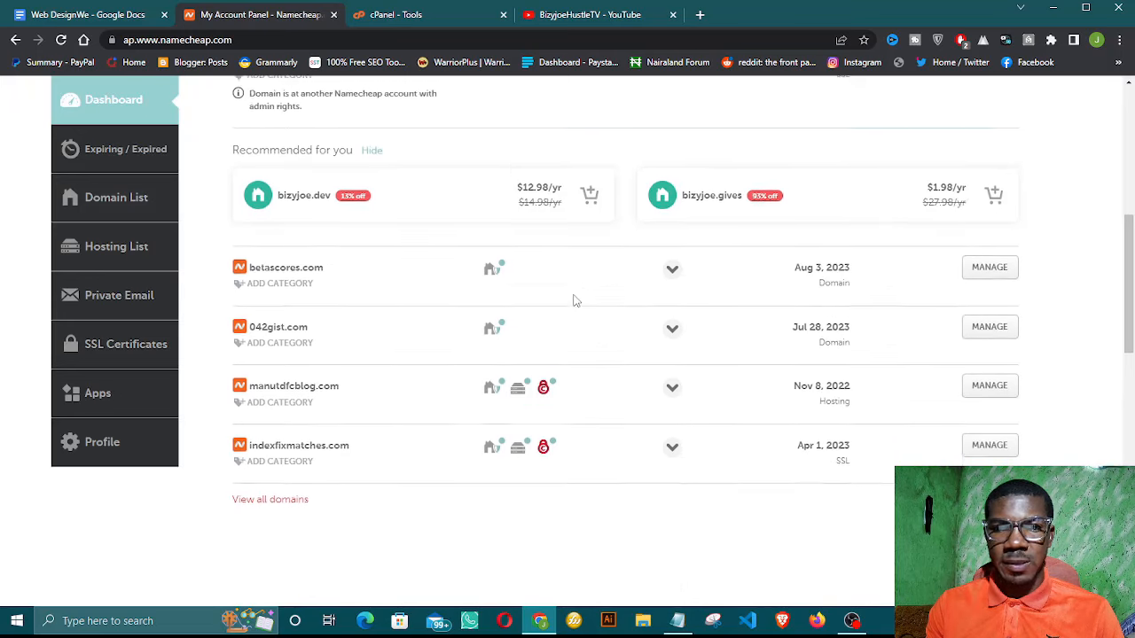
scroll(405, 278, up, 1)
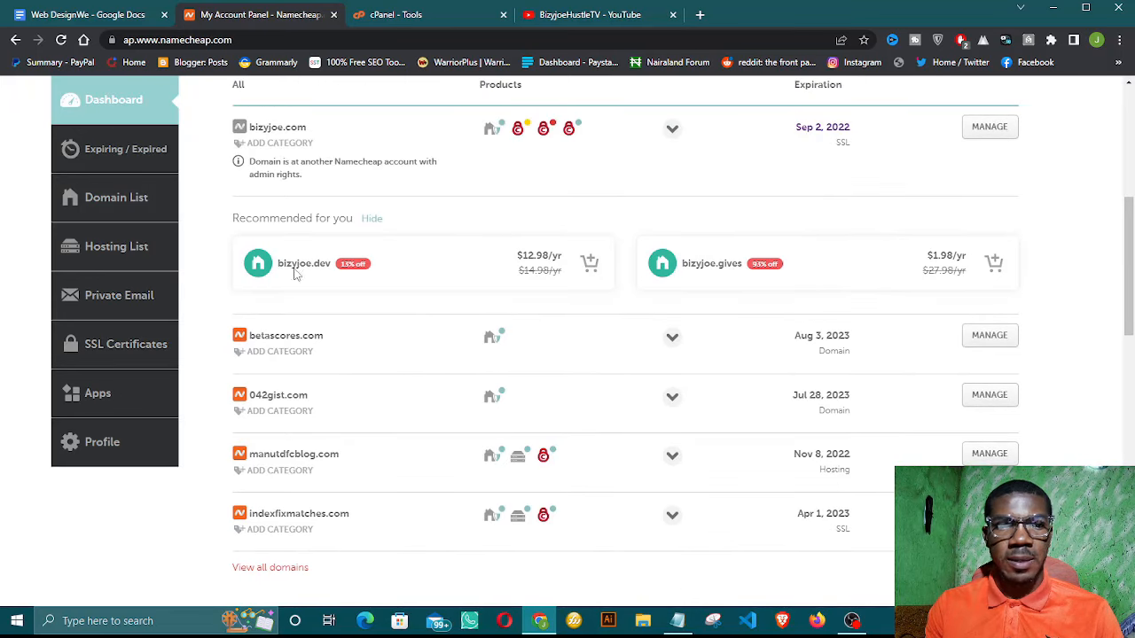
scroll(506, 284, down, 3)
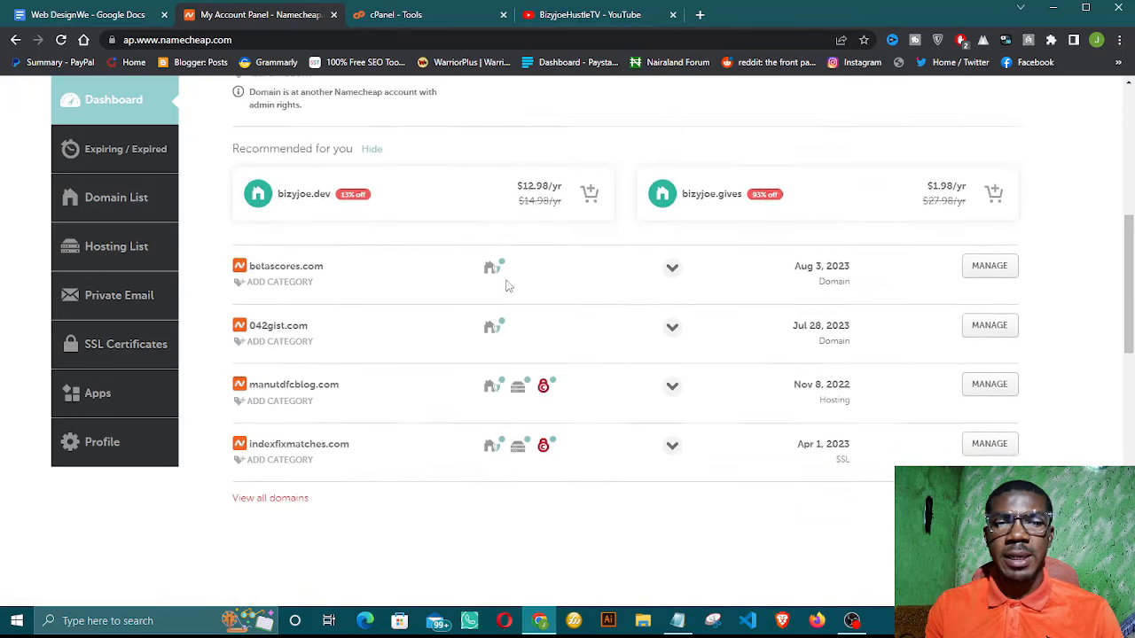
scroll(388, 266, up, 4)
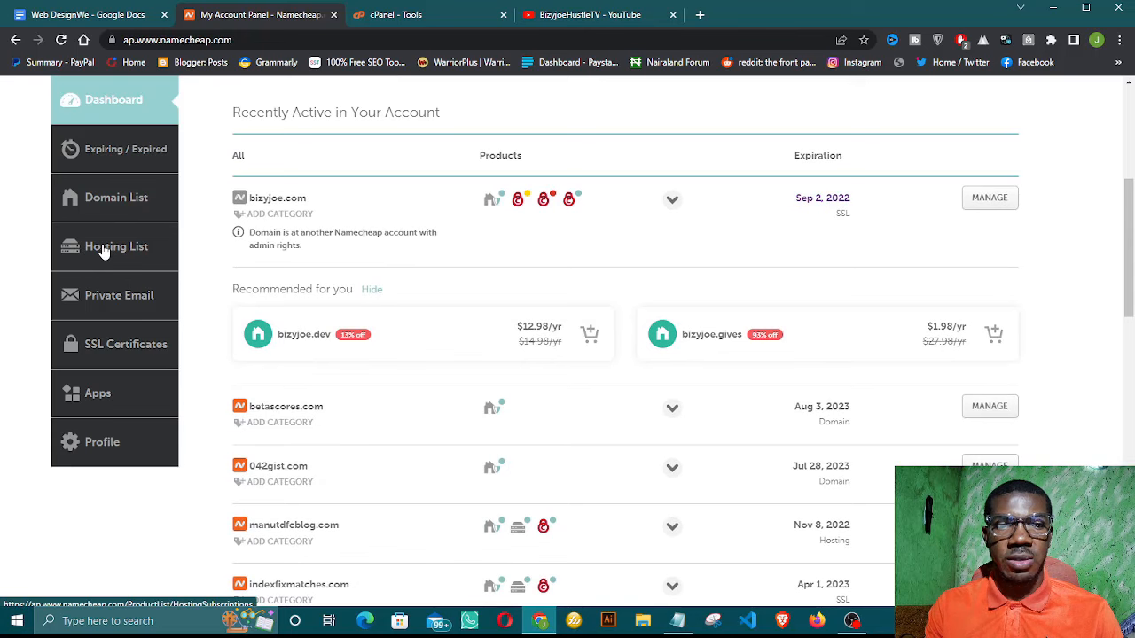
click(104, 248)
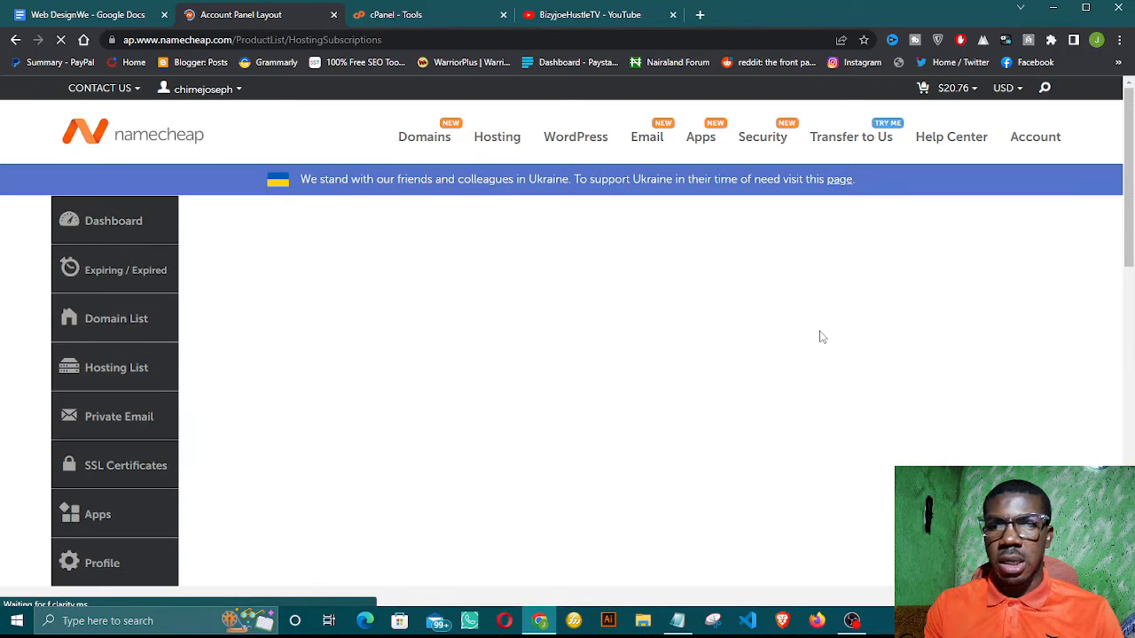
scroll(823, 337, down, 1)
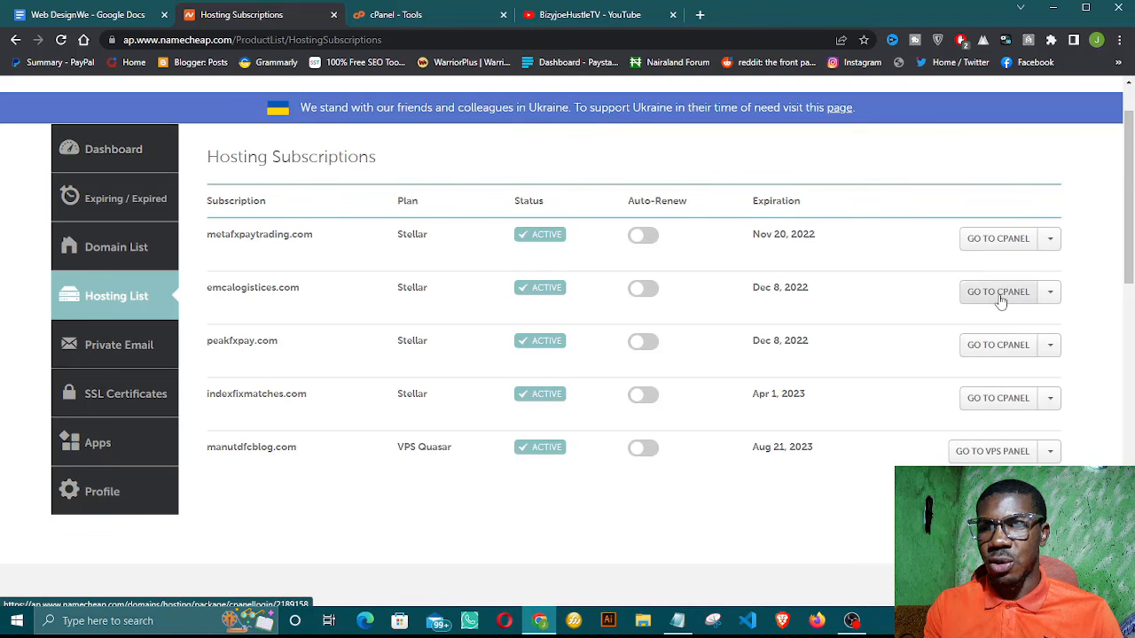
- Switch to the cPanel - Tools tab to show the hosting account's Email and Files tools
click(438, 21)
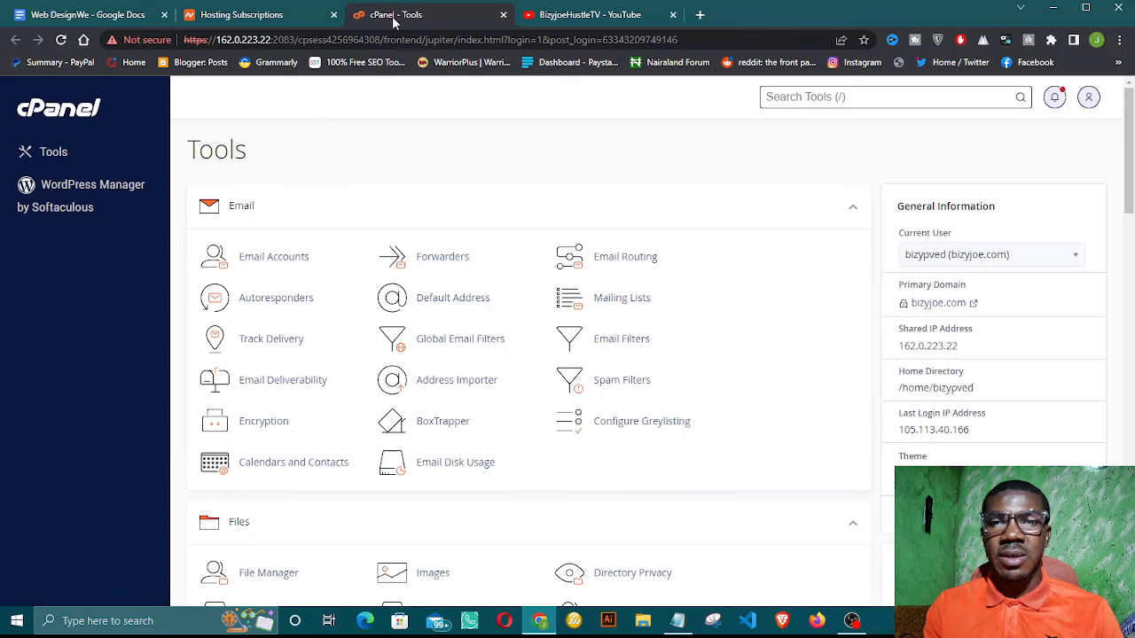
- Discard the new tab started for bizyjoe.com//cpanel and fall back to the open cPanel Tools page
click(701, 16)
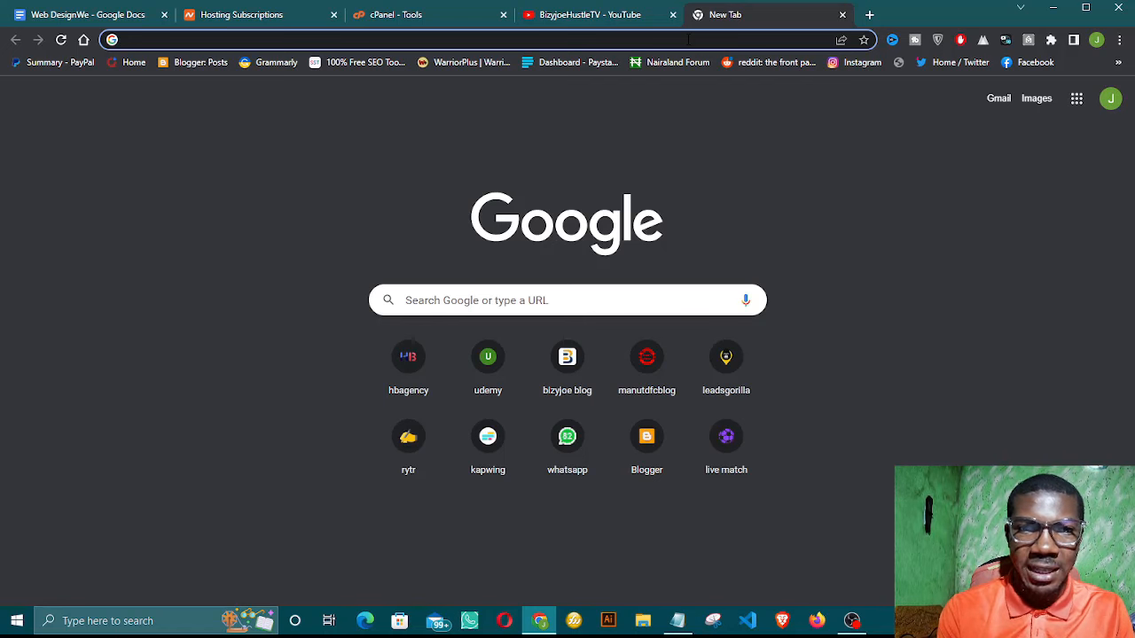
text(bizyjo)
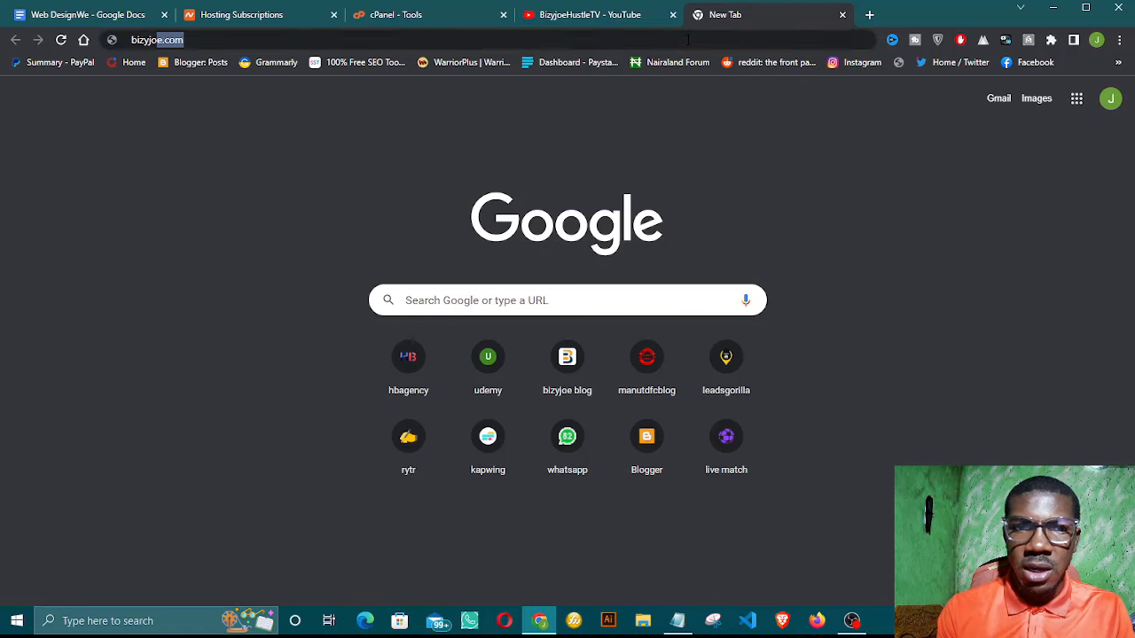
text(e.com/)
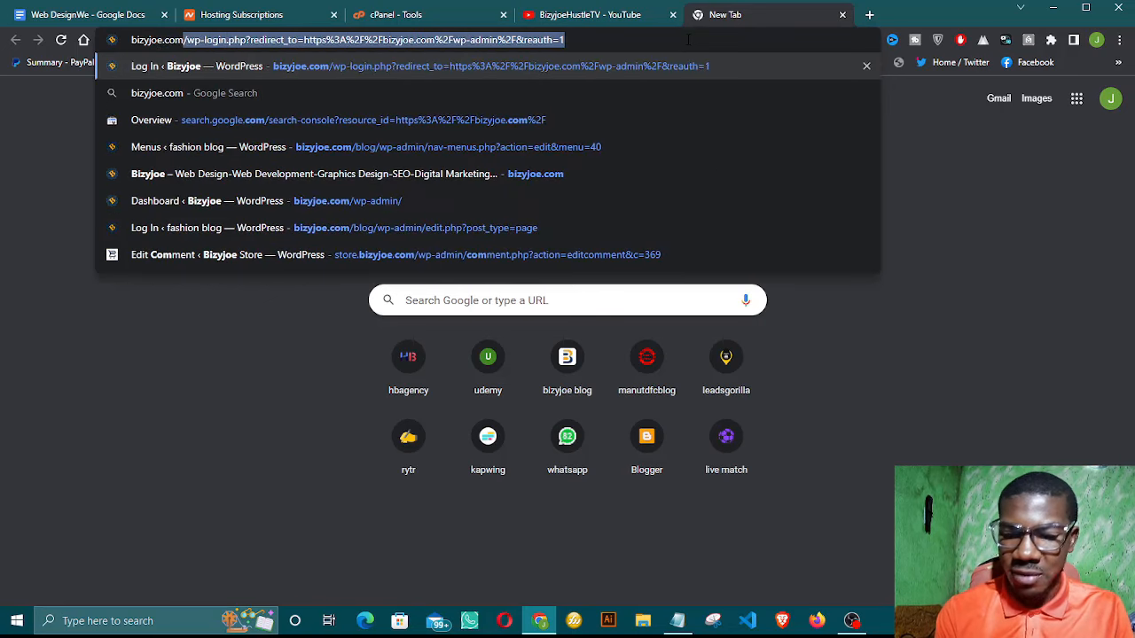
text(/cp)
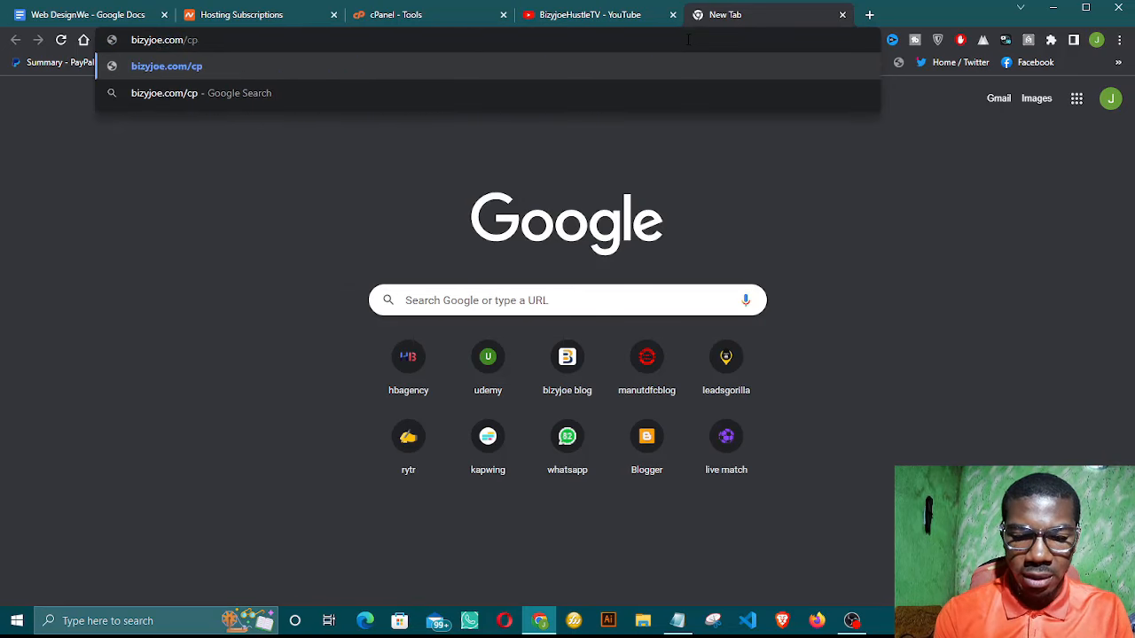
text(anel)
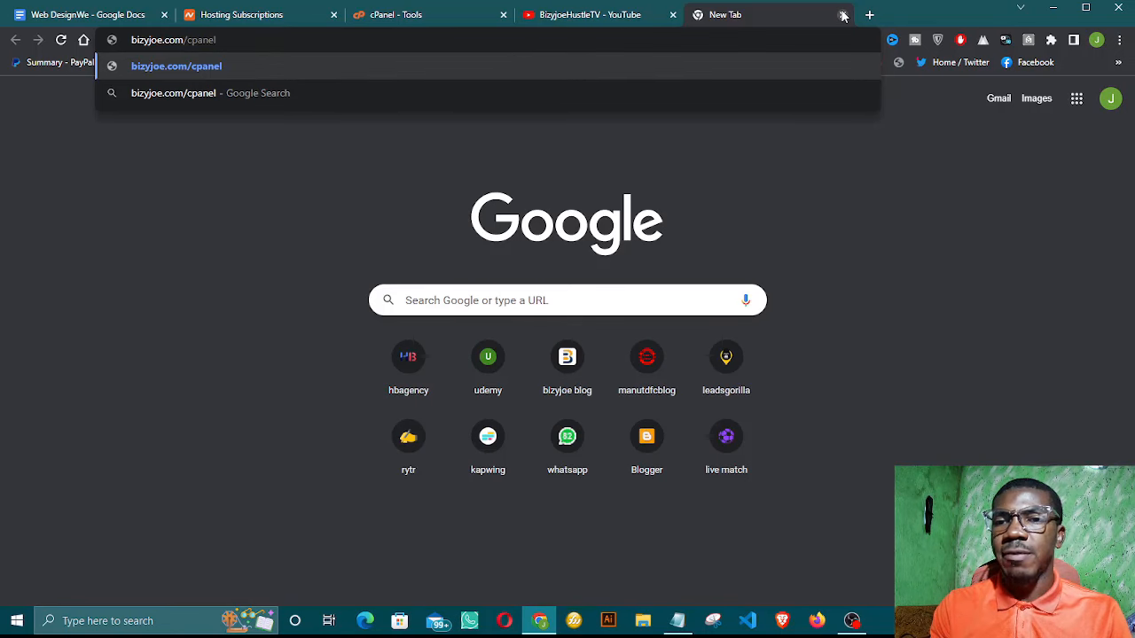
key(ctrl+w)
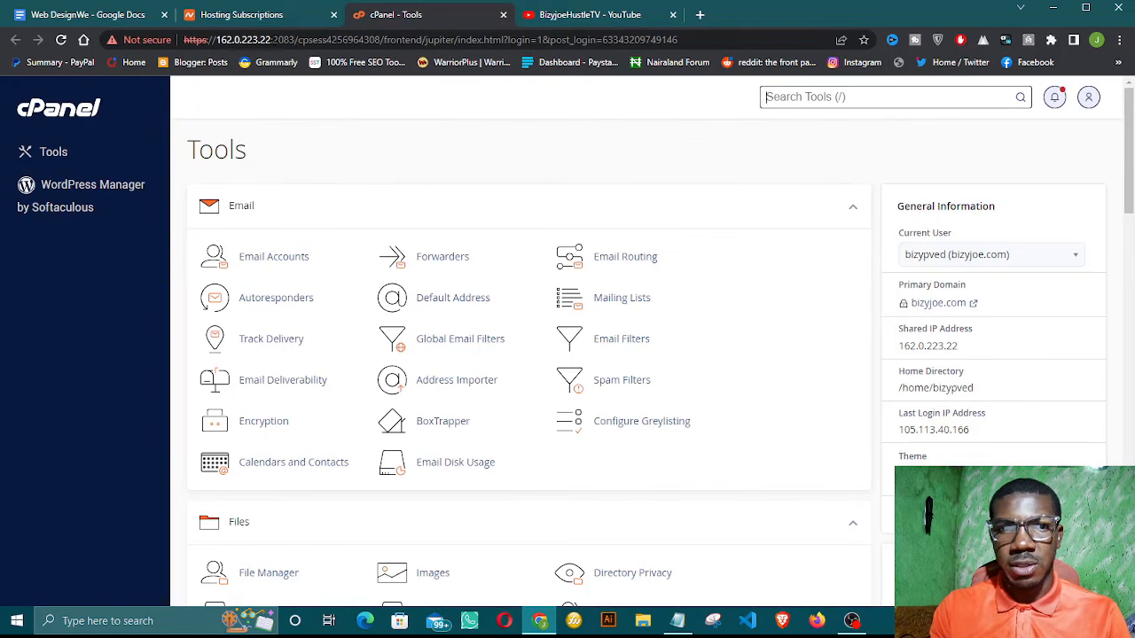
- Scroll the cPanel Tools page to the Softaculous Apps Installer scripts such as WordPress and Joomla
click(268, 16)
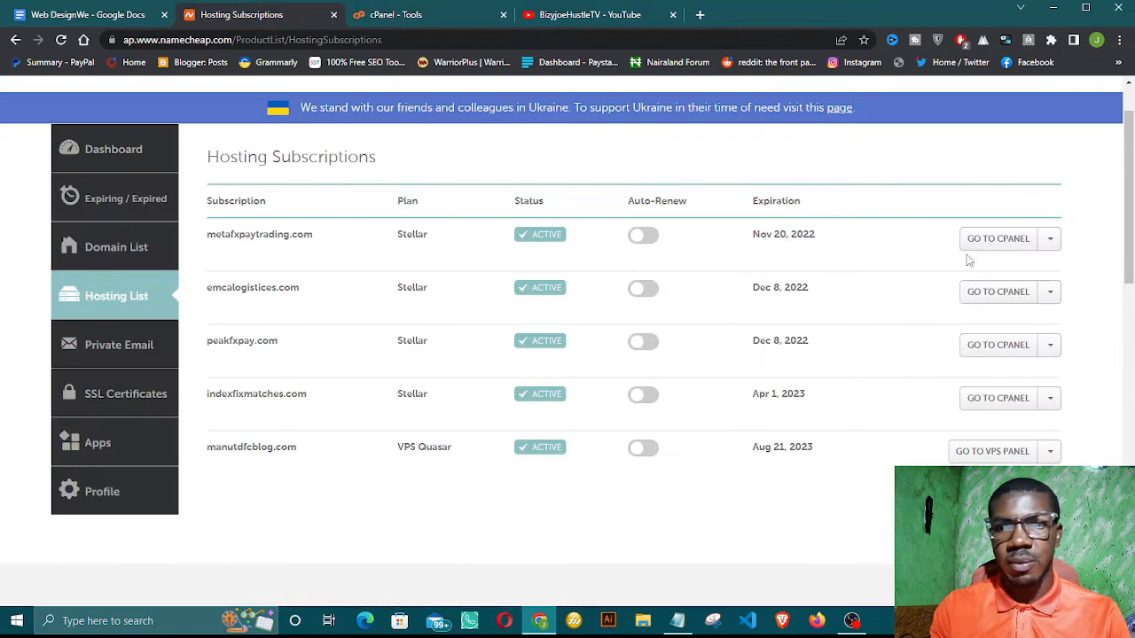
click(435, 24)
scroll(512, 299, down, 1)
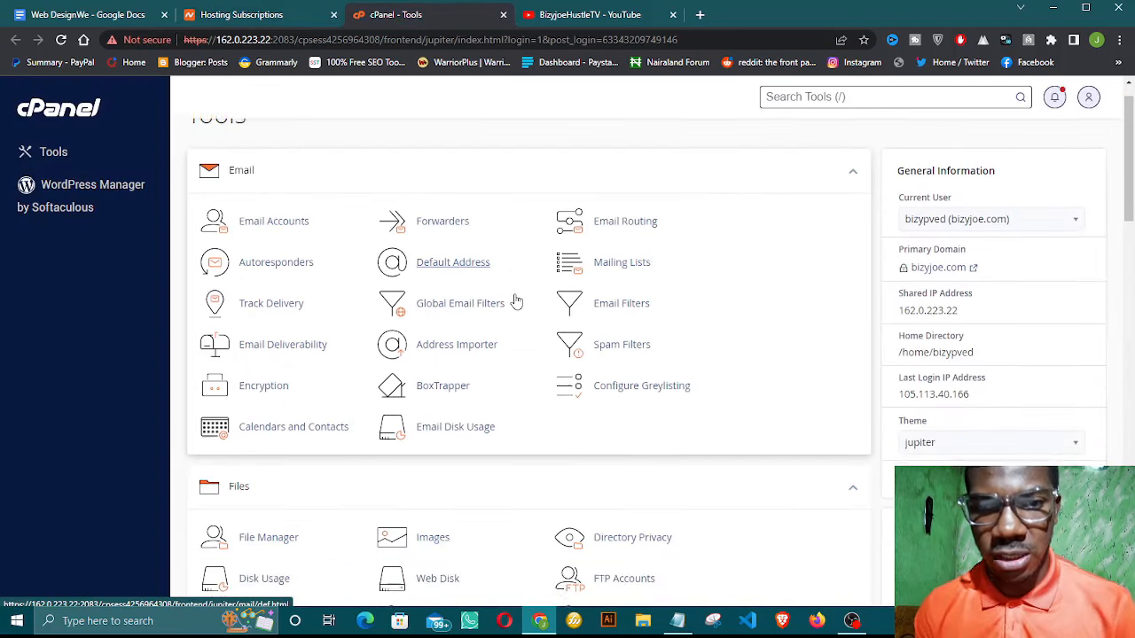
scroll(525, 289, down, 6)
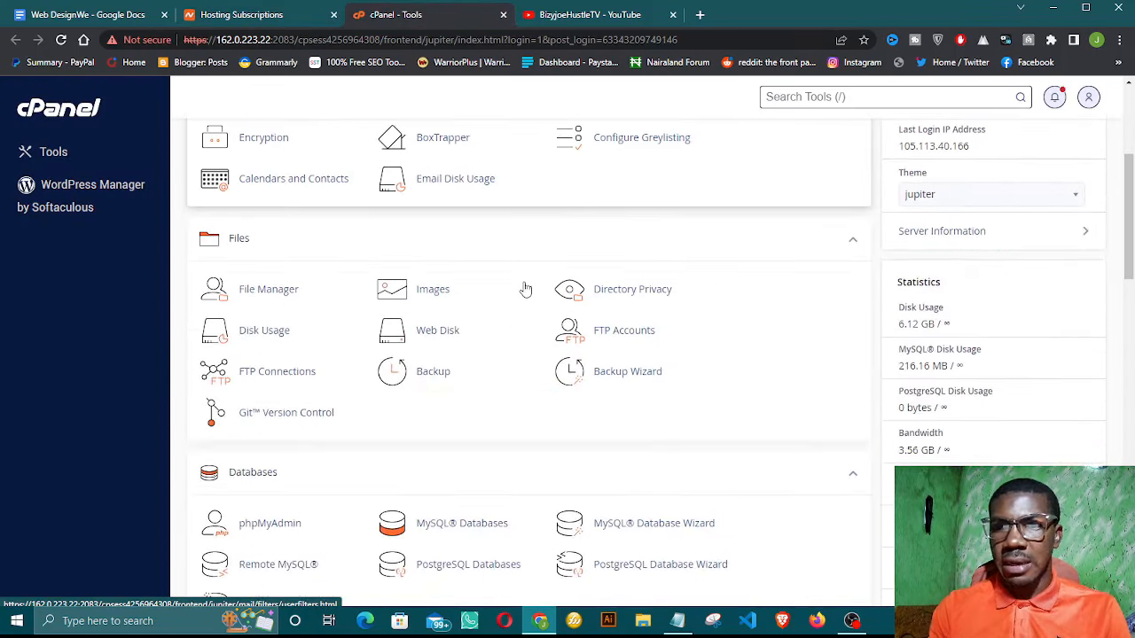
scroll(525, 289, down, 2)
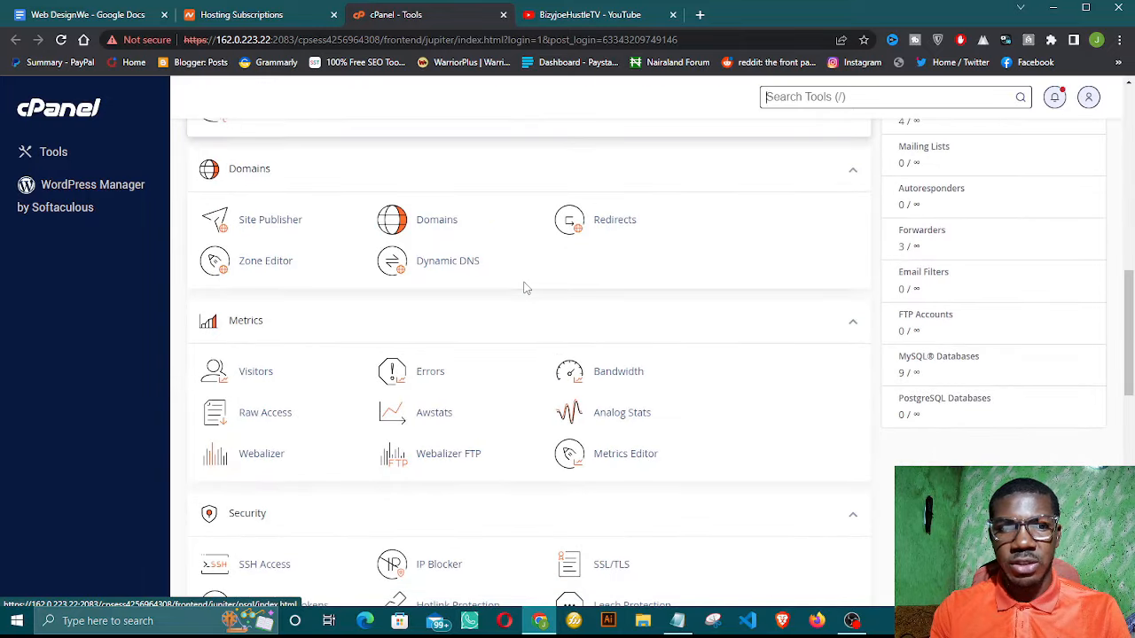
scroll(525, 287, up, 2)
scroll(525, 287, up, 4)
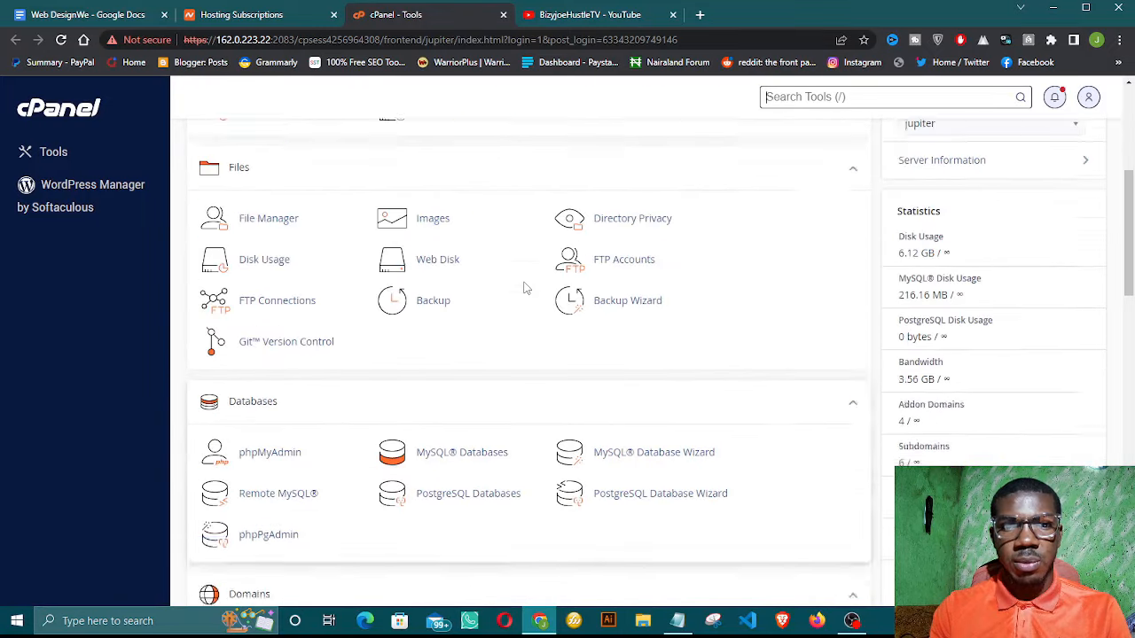
scroll(526, 289, down, 9)
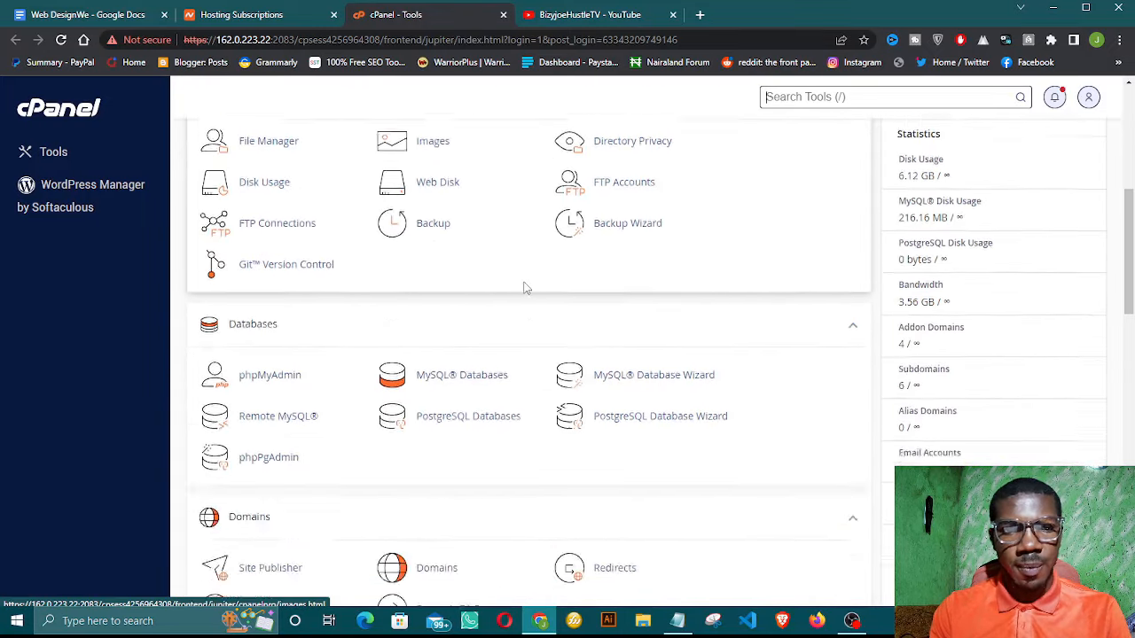
scroll(524, 288, down, 3)
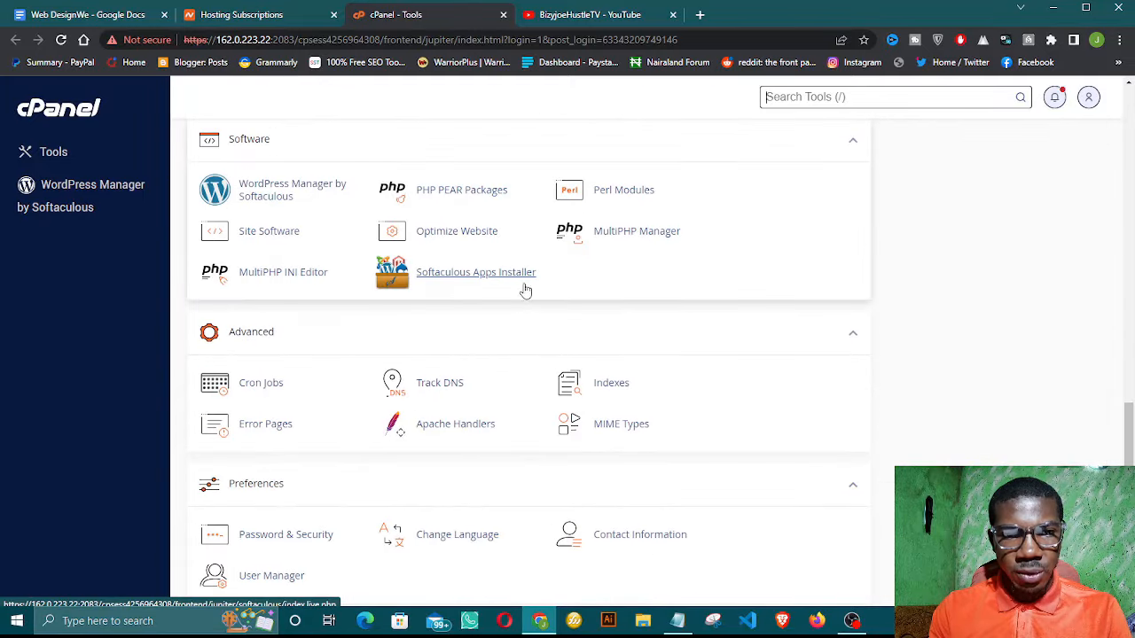
scroll(345, 322, down, 3)
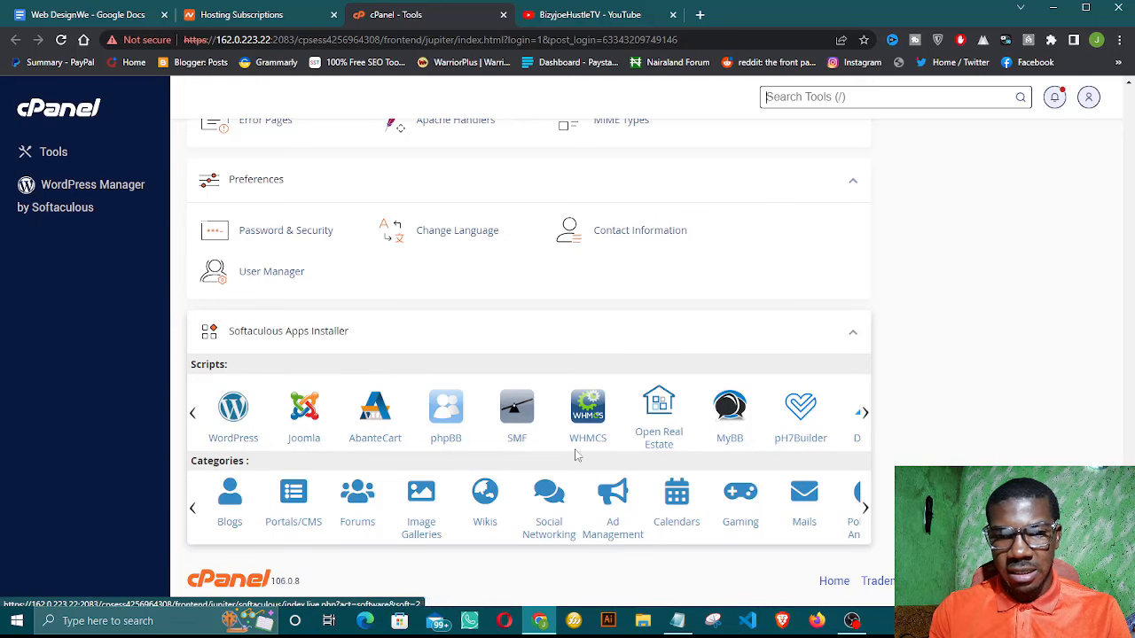
- Open Softaculous's WordPress 6.0.2 page and review its eight current WordPress installations
click(232, 419)
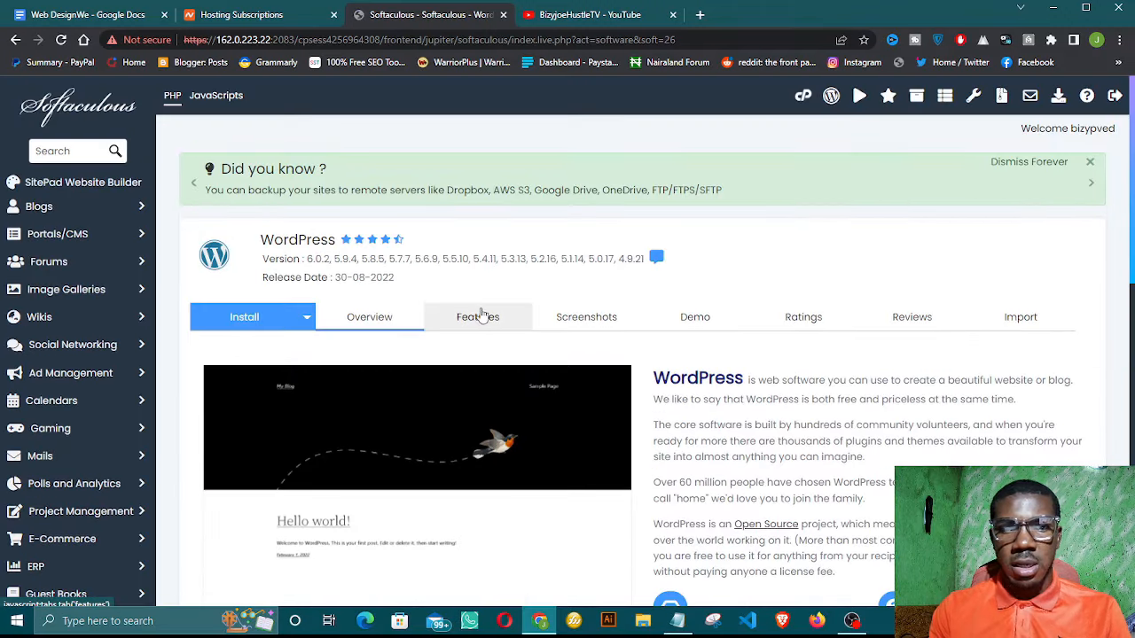
scroll(439, 222, down, 5)
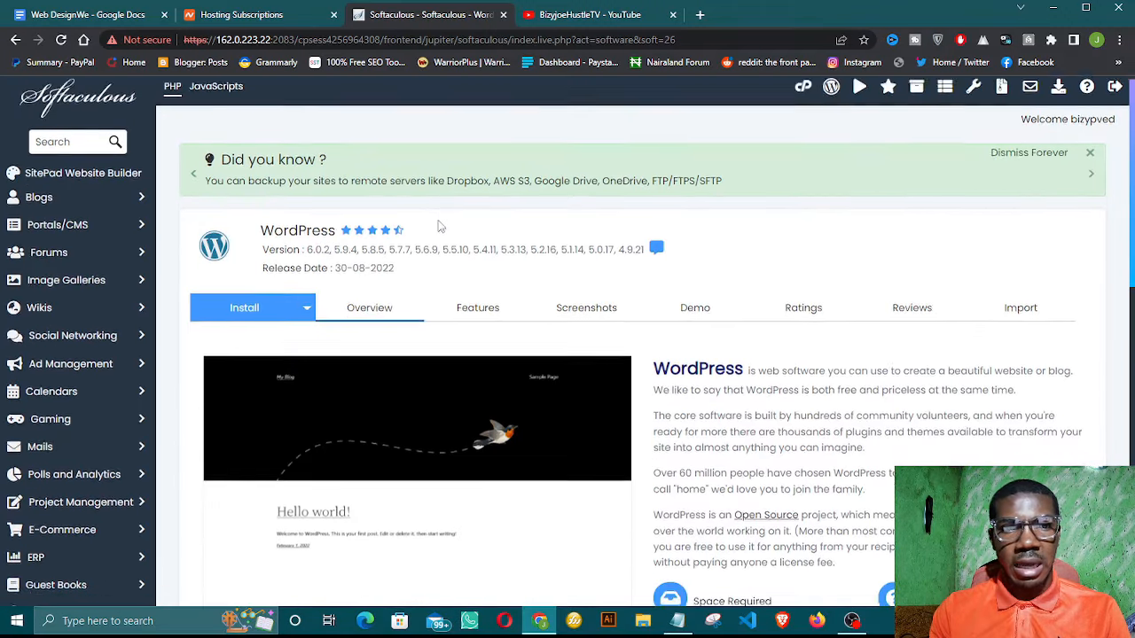
scroll(446, 271, down, 3)
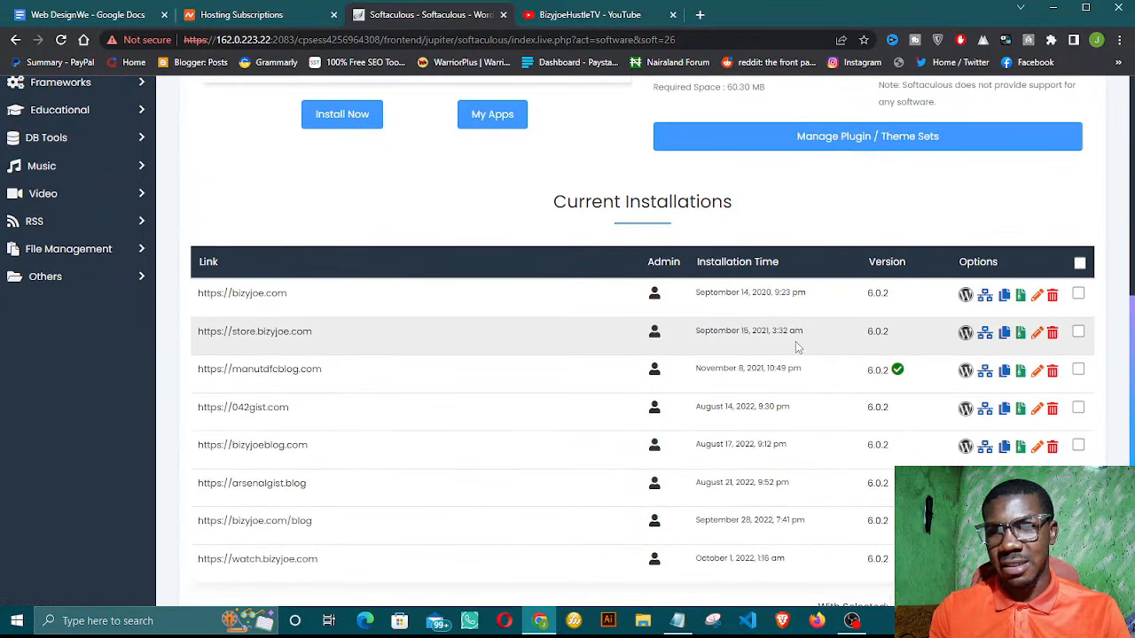
scroll(796, 341, down, 3)
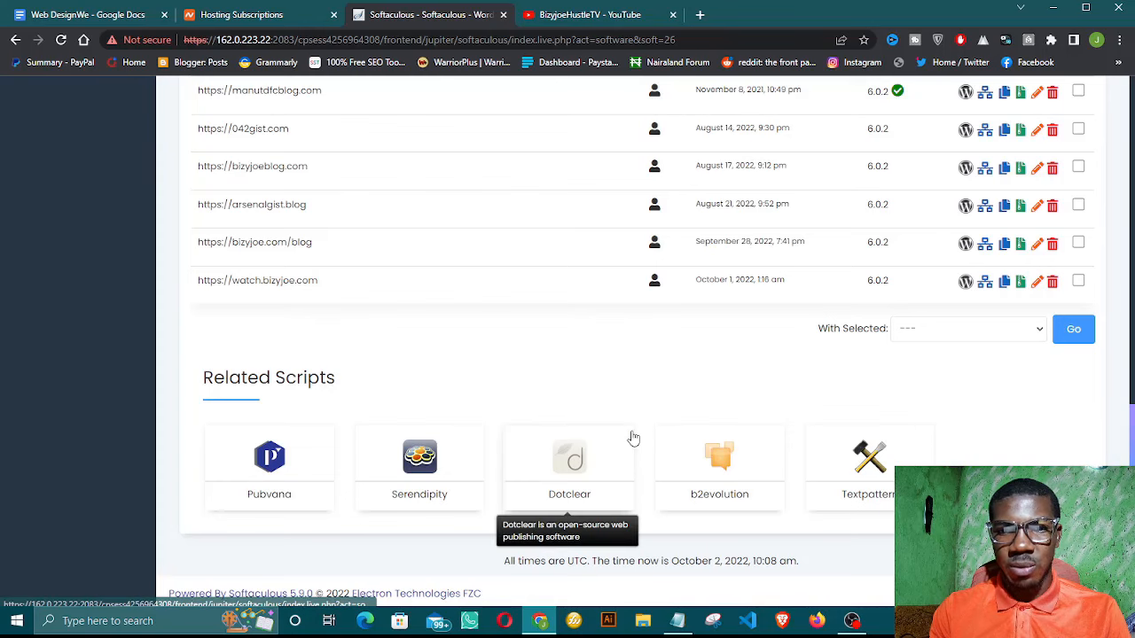
scroll(630, 435, up, 6)
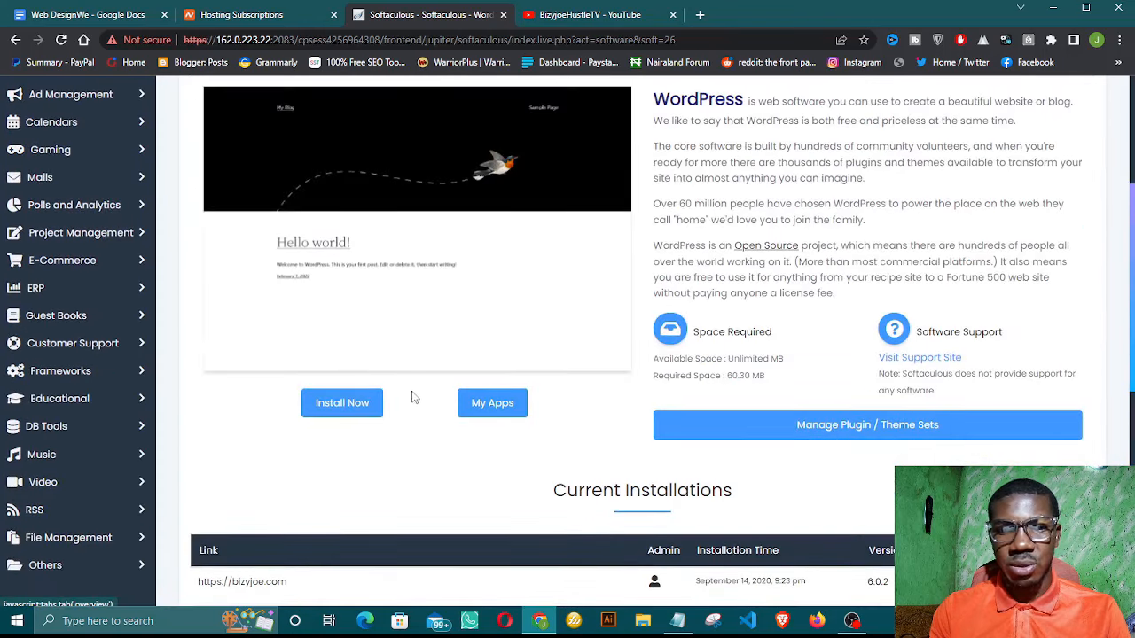
click(334, 405)
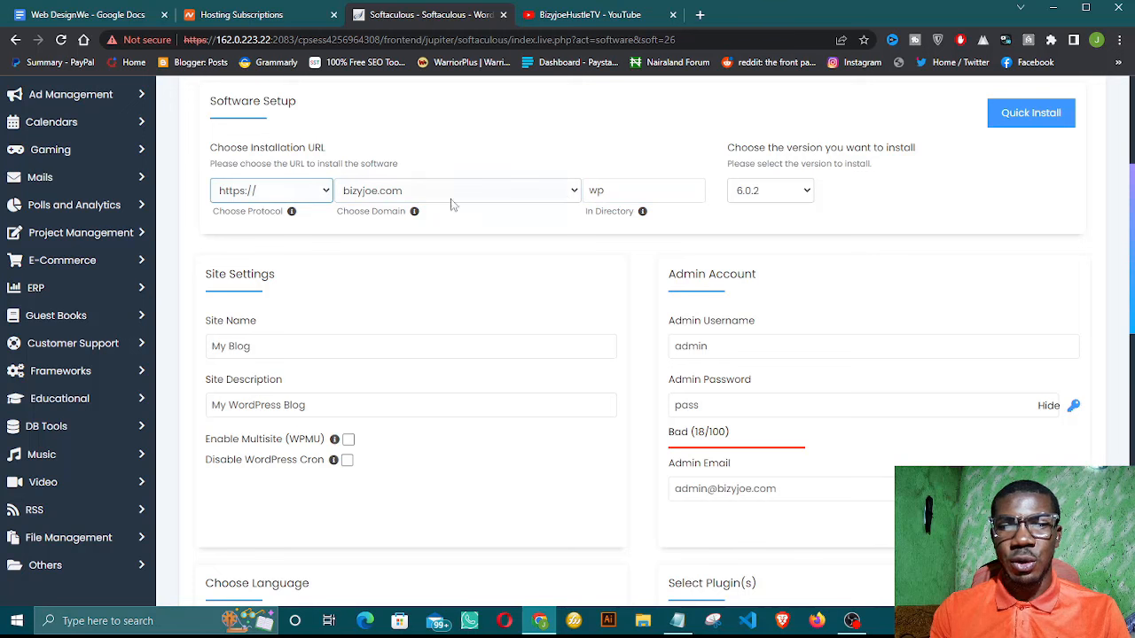
click(451, 197)
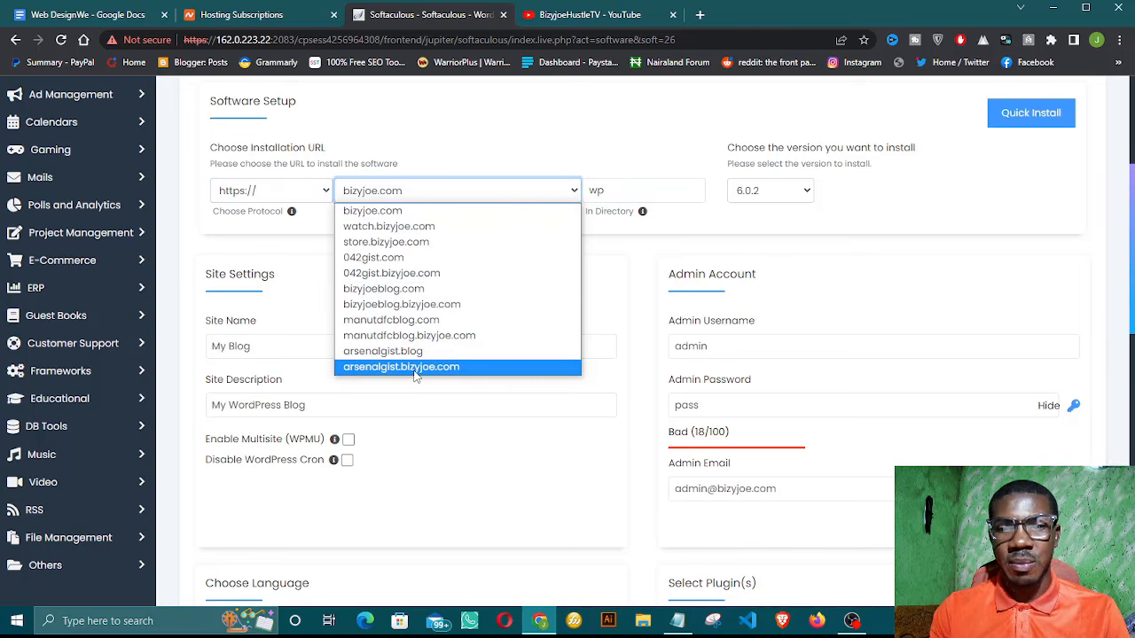
click(575, 190)
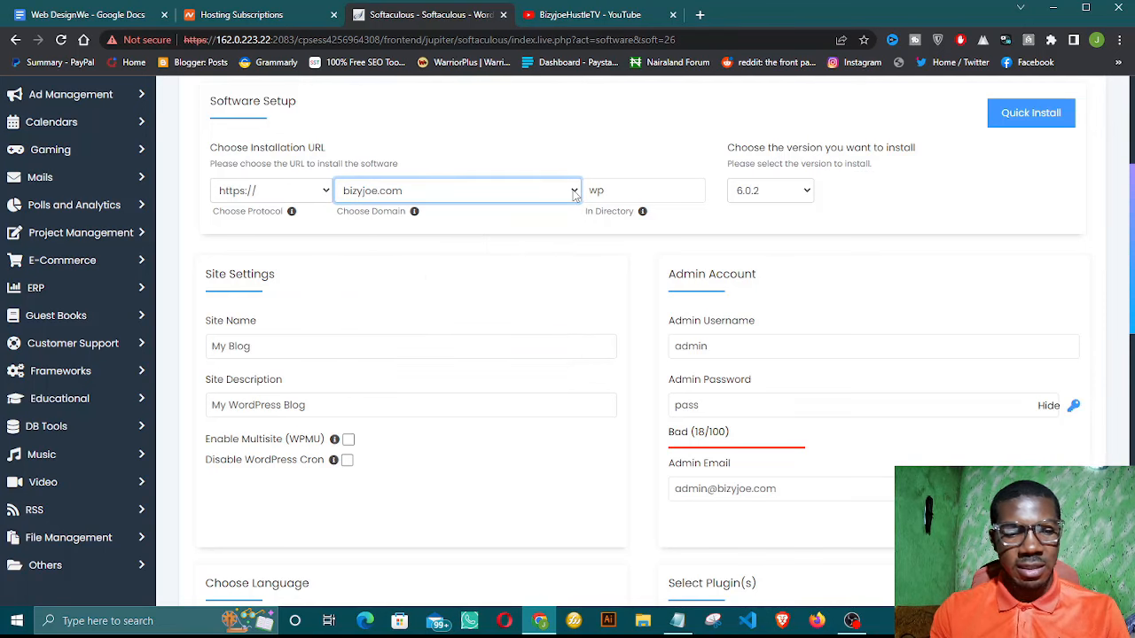
click(638, 189)
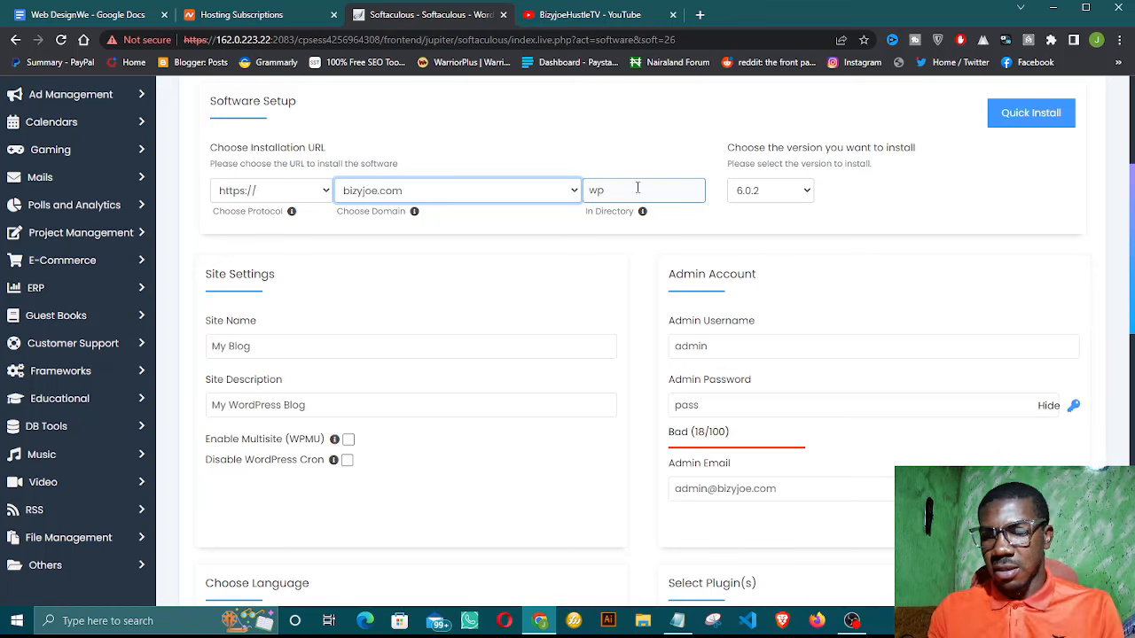
click(573, 195)
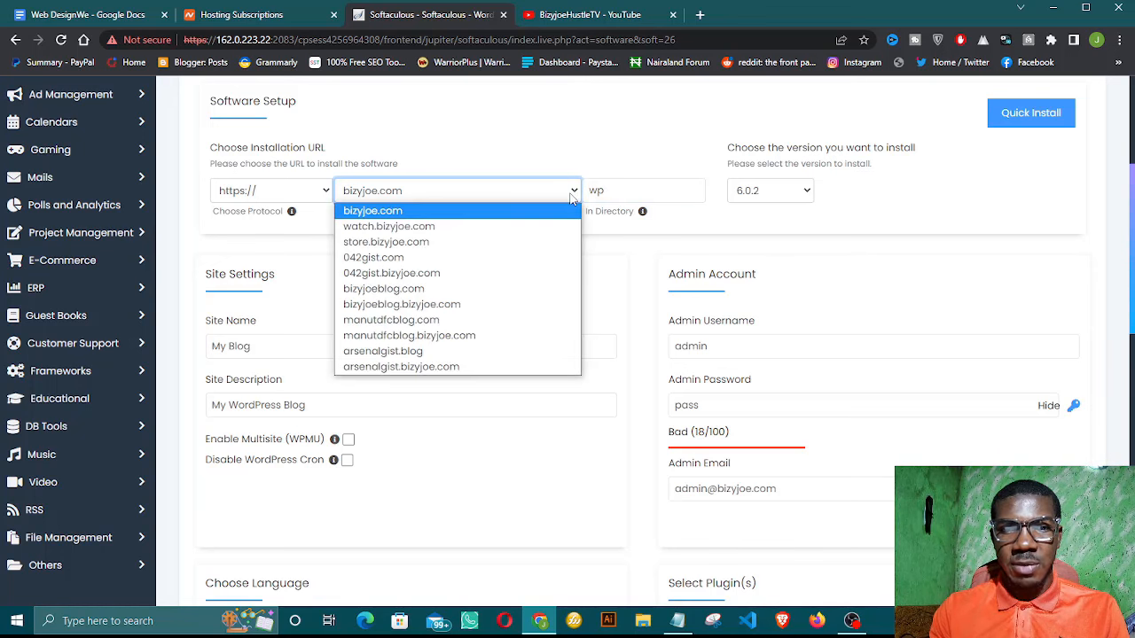
click(573, 193)
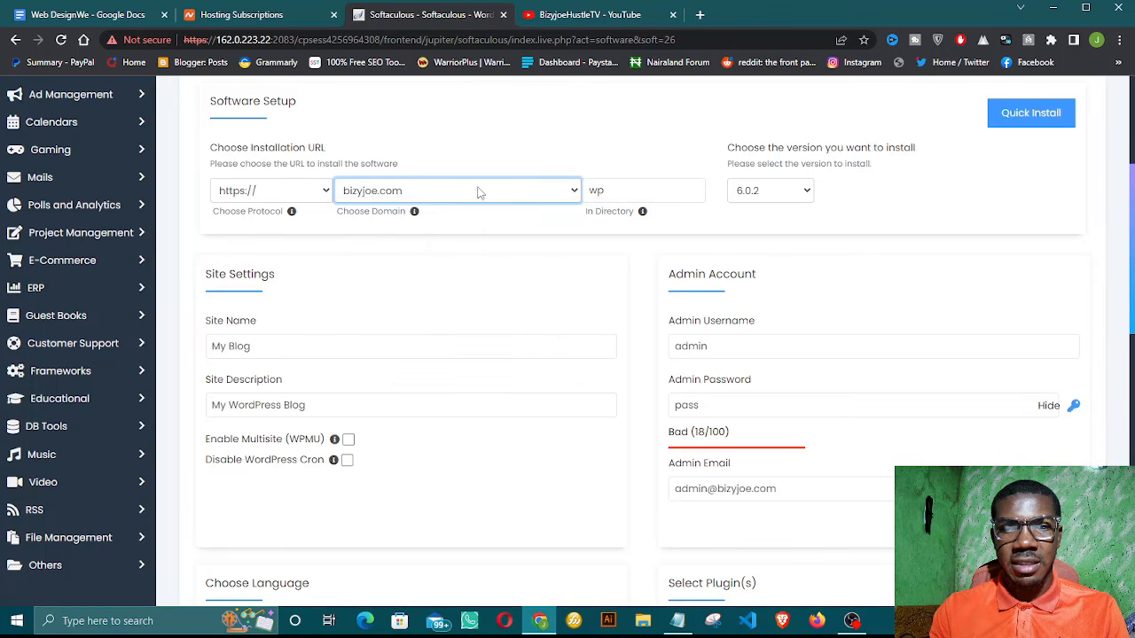
click(320, 196)
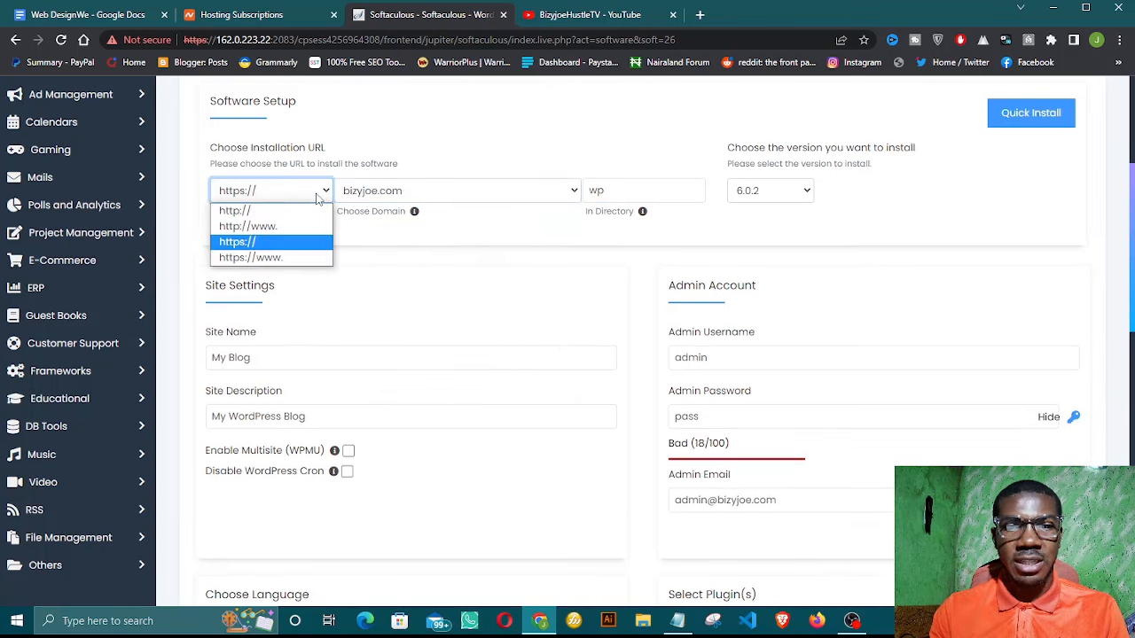
click(283, 192)
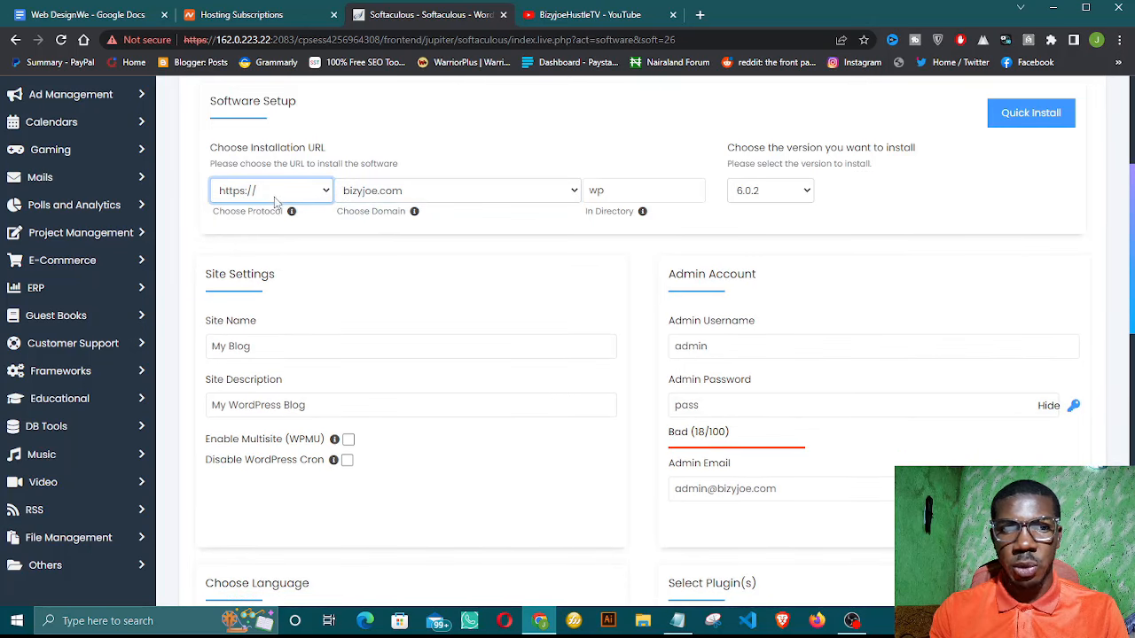
- Clear the In Directory field so it is empty, targeting the bizyjoe.com root
click(646, 193)
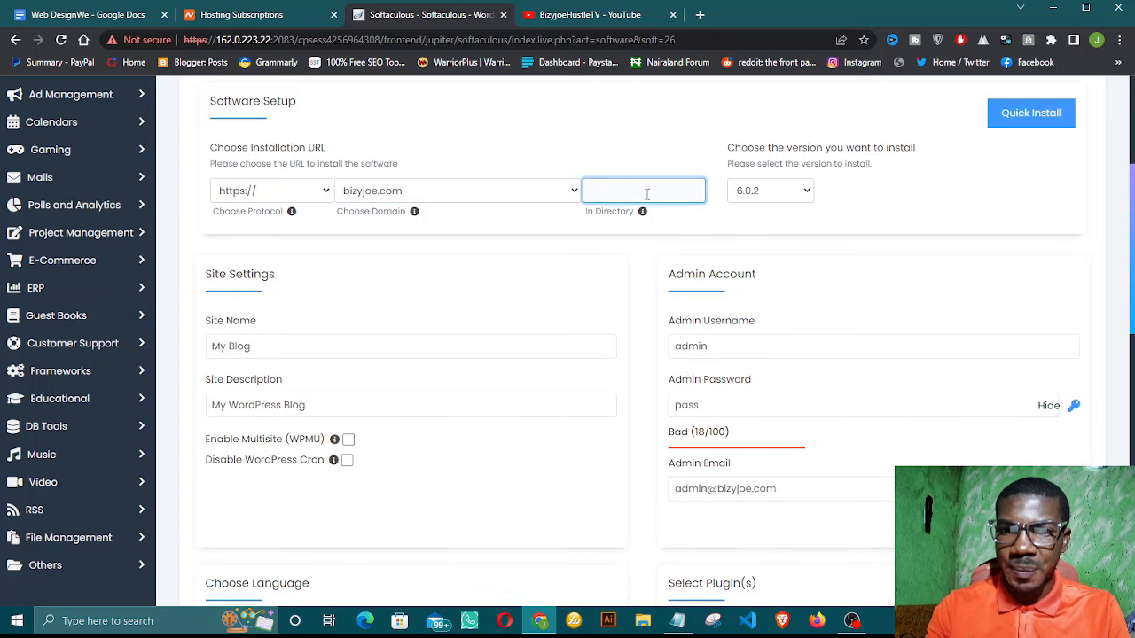
click(419, 195)
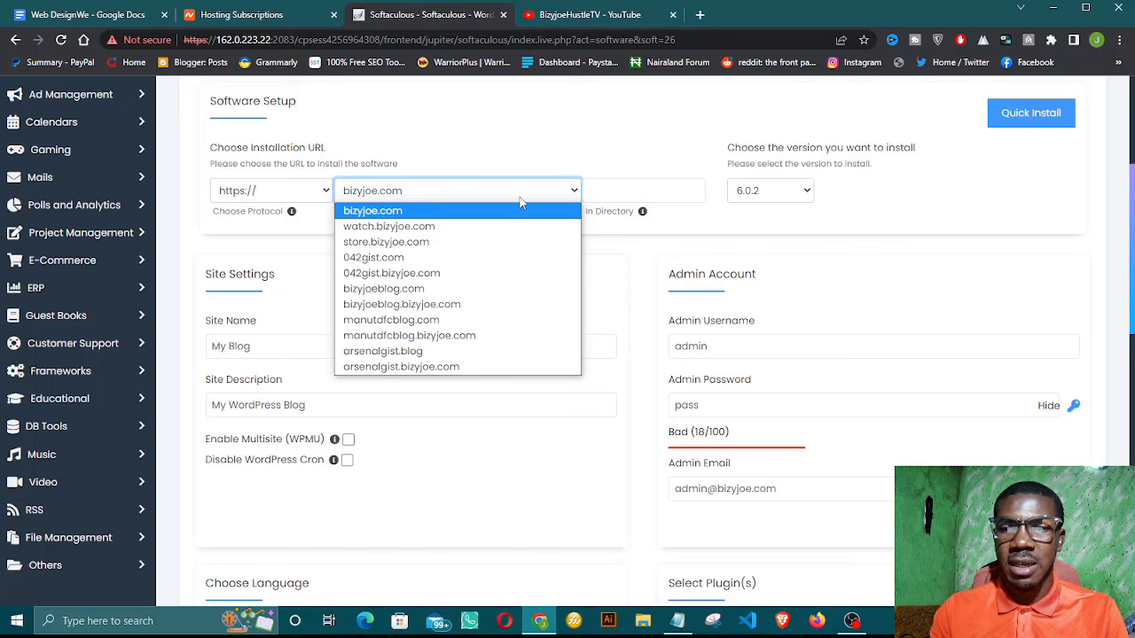
click(598, 190)
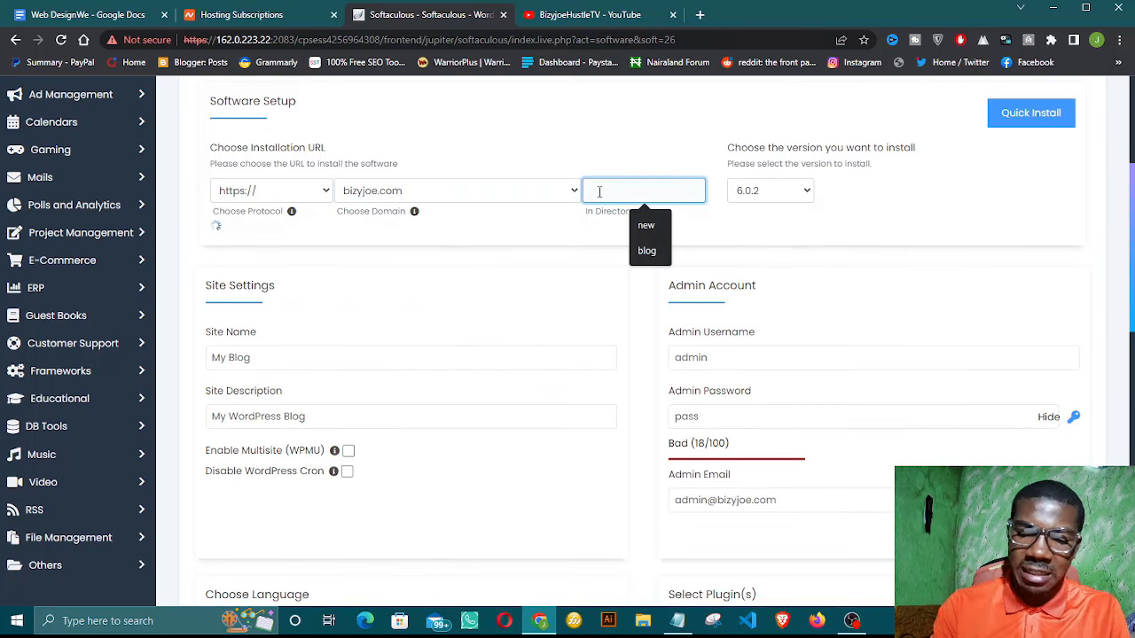
text(blog)
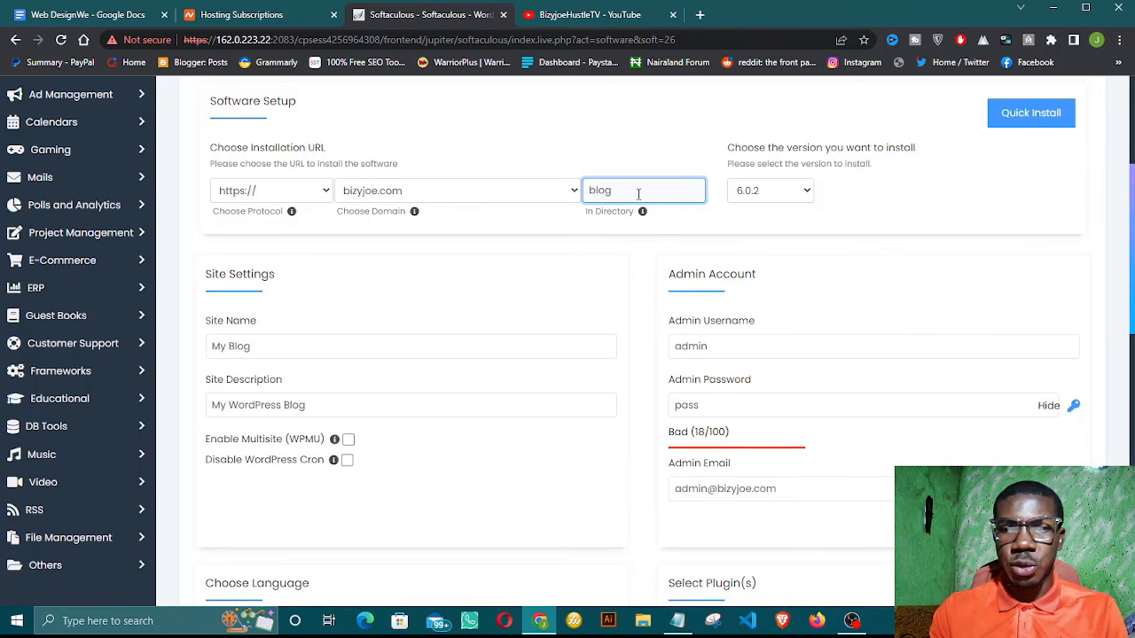
key(BackSpace)
key(BackSpace)
key(BackSpace)
key(BackSpace)
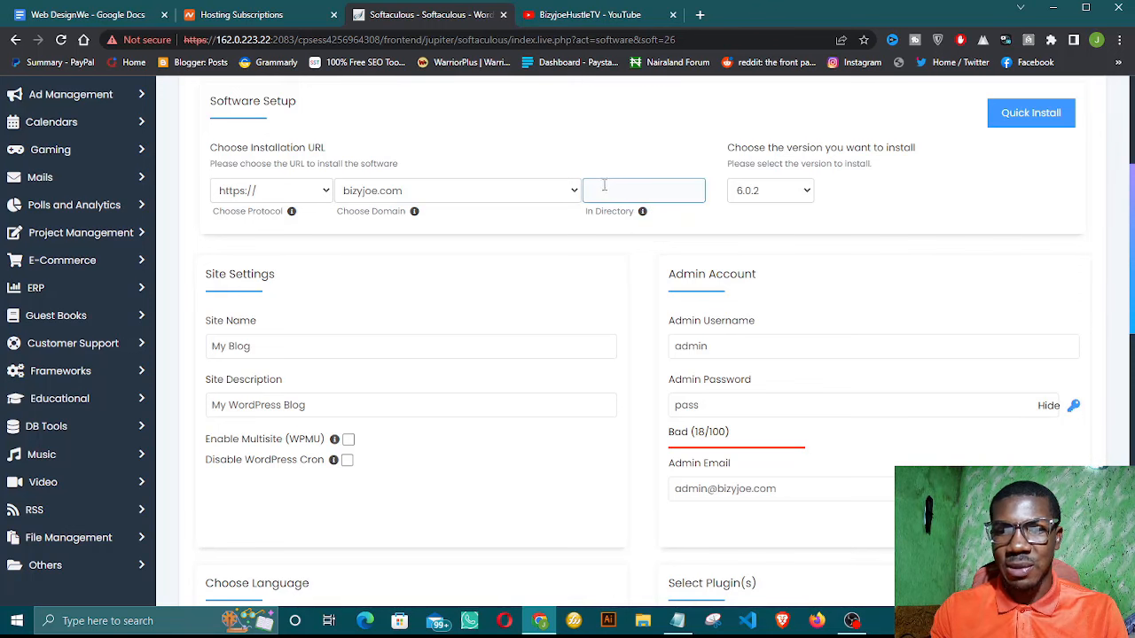
- Set the install directory to 'training' and keep WordPress version 6.0.2
click(622, 208)
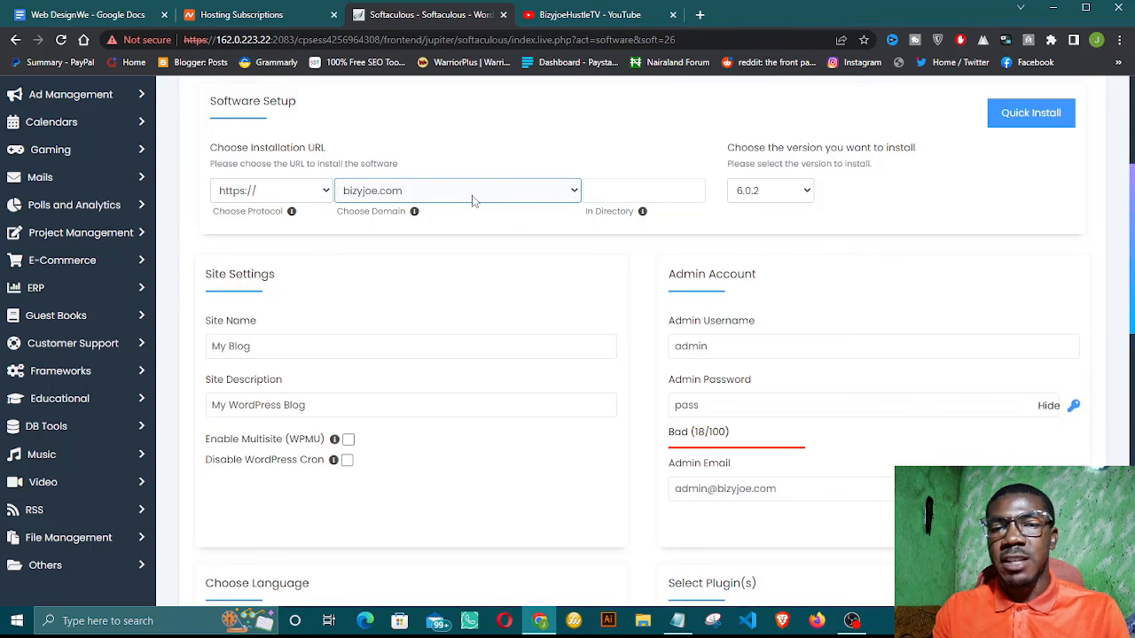
click(601, 185)
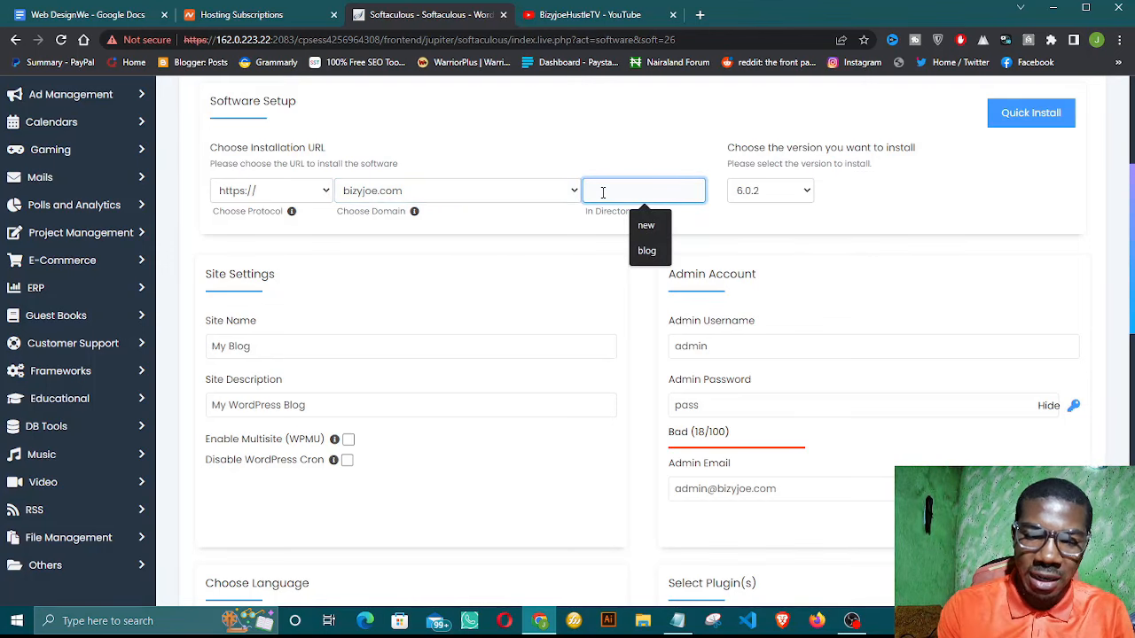
text(new)
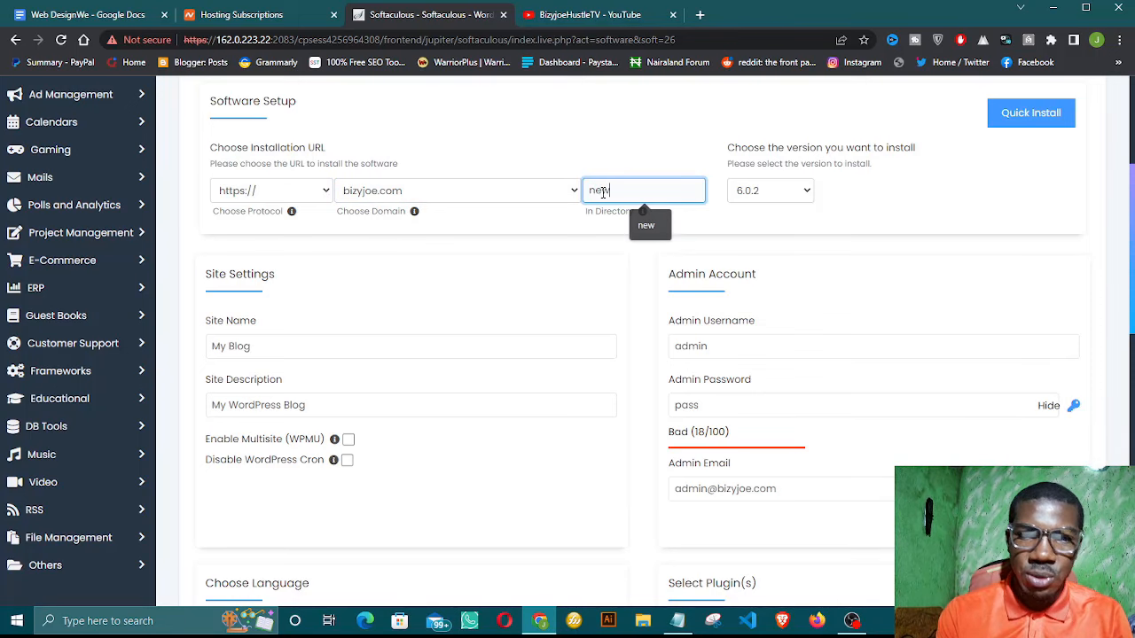
key(BackSpace)
key(BackSpace)
key(BackSpace)
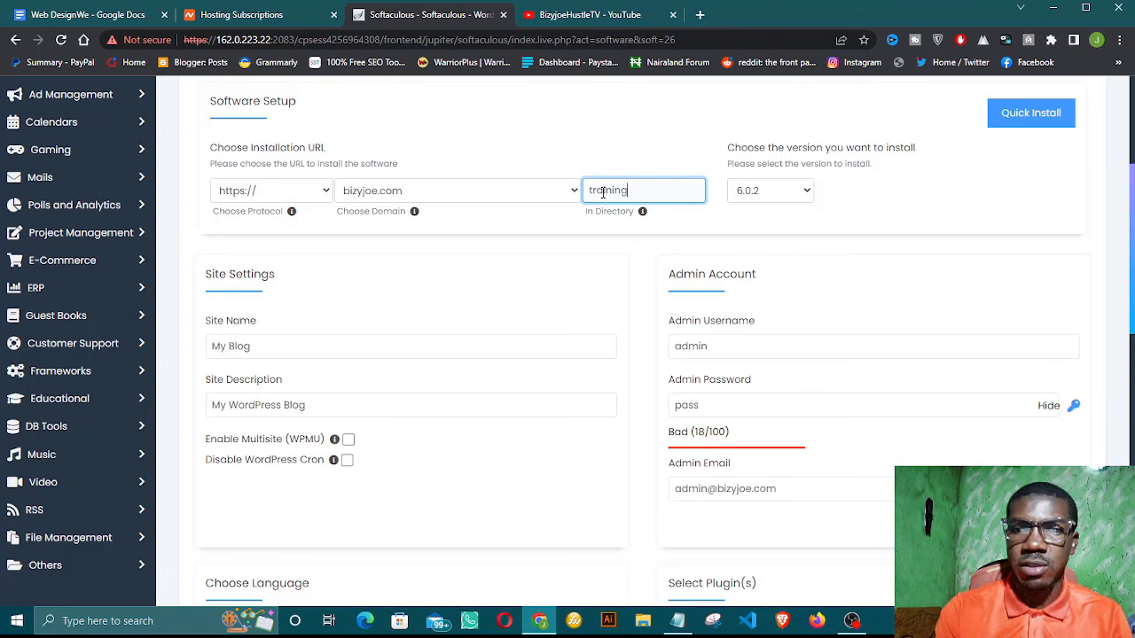
click(709, 218)
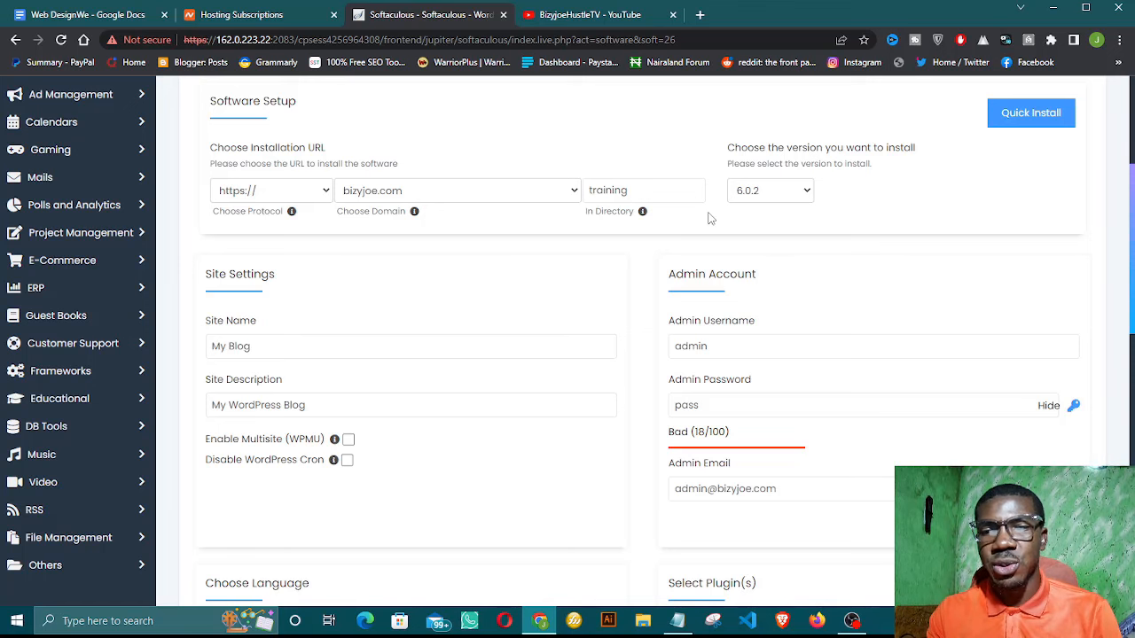
click(769, 193)
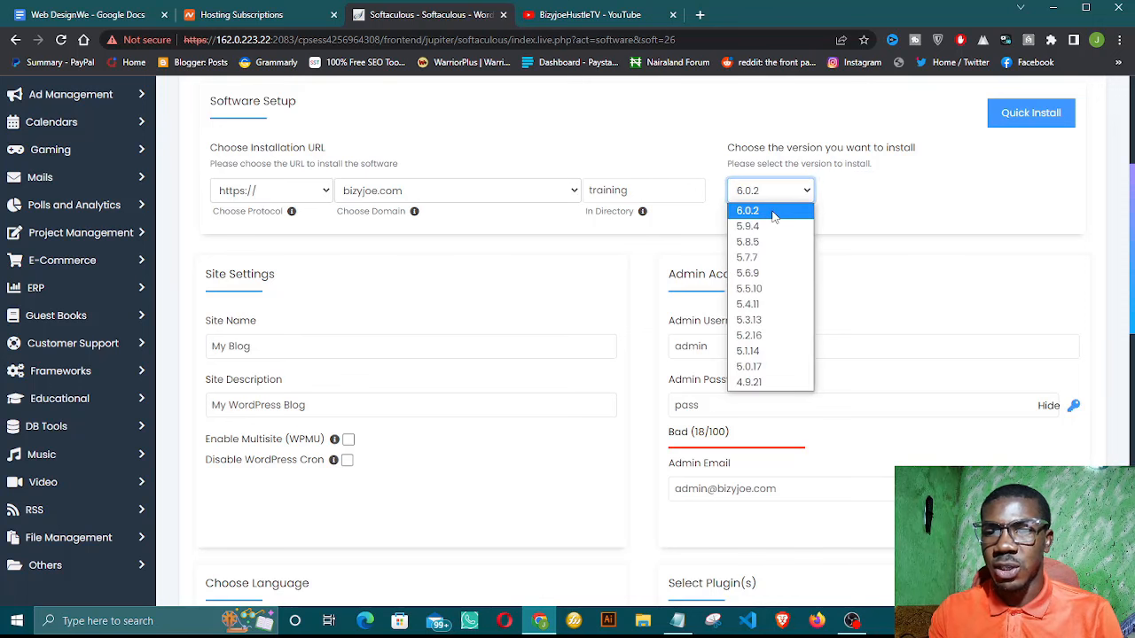
click(772, 213)
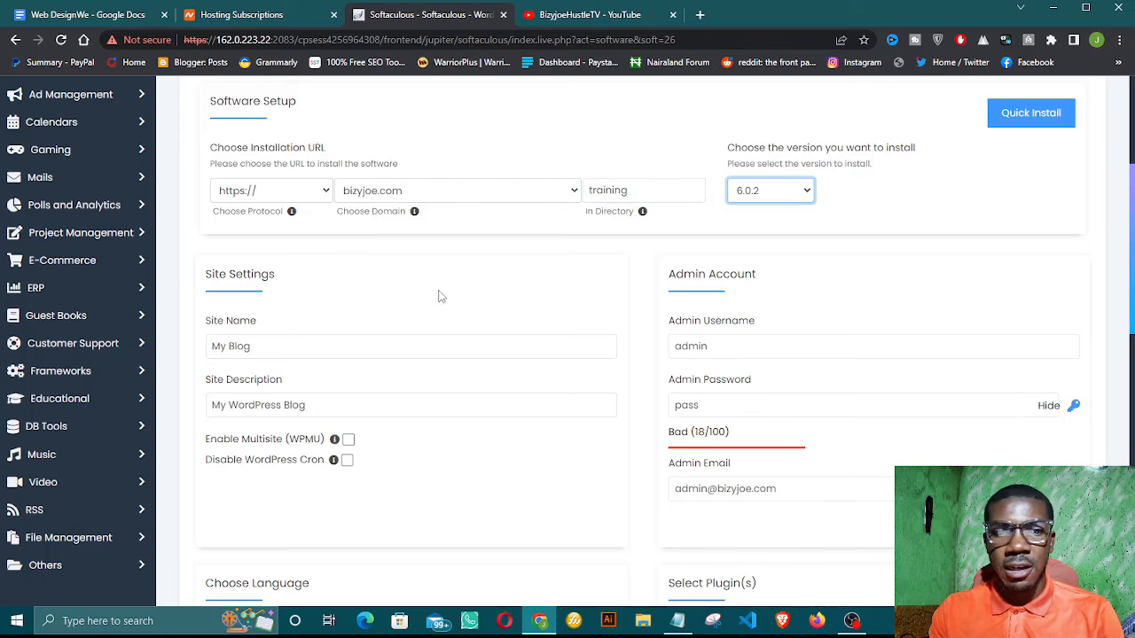
- Name the site 'train' with description 'blog' and set the admin username to 'training'
scroll(438, 296, down, 2)
click(294, 211)
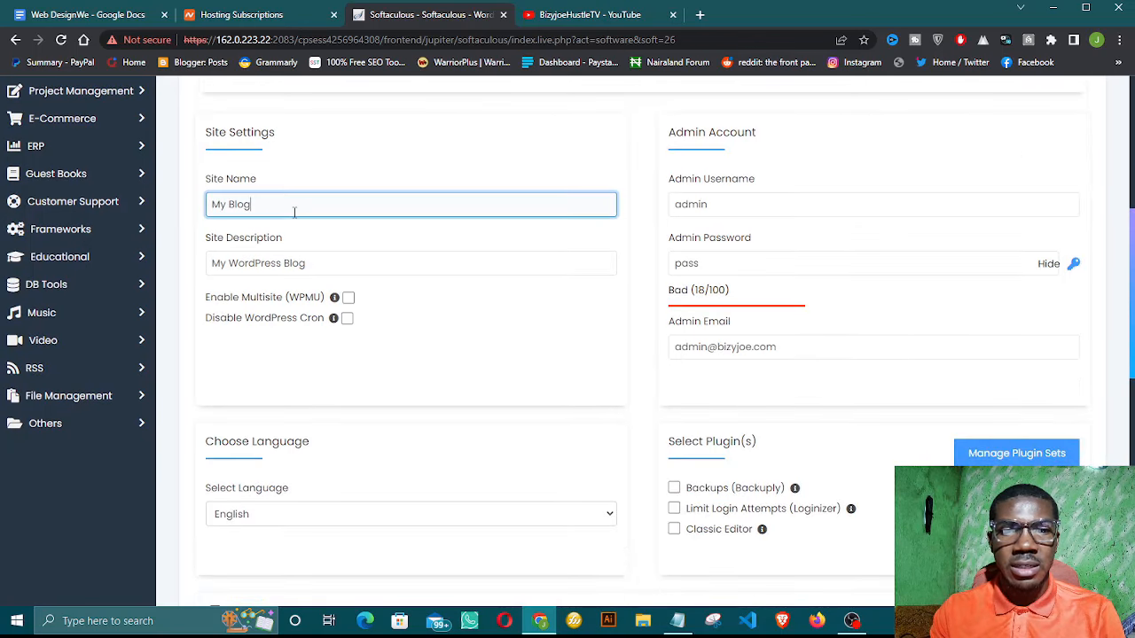
key(BackSpace)
key(BackSpace)
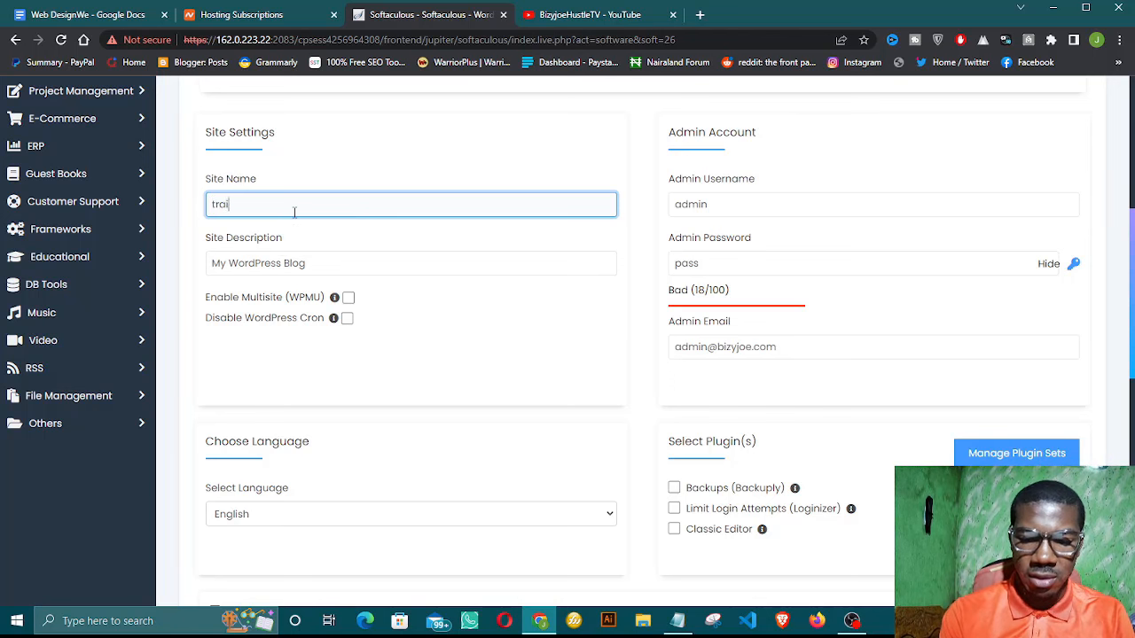
drag(314, 263, 215, 269)
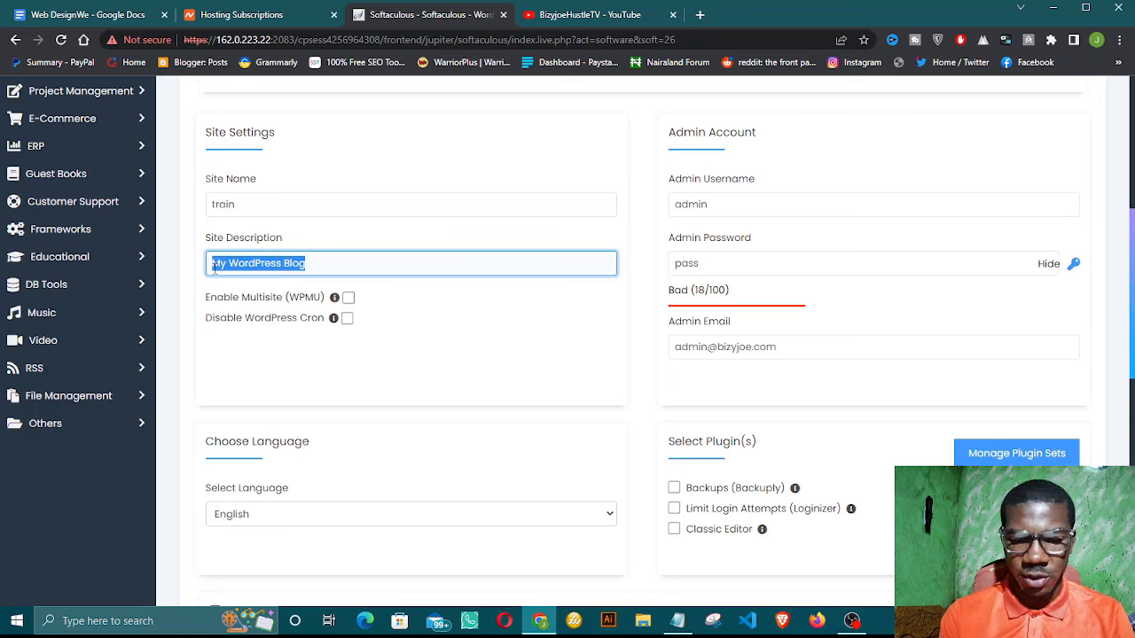
text(Blo)
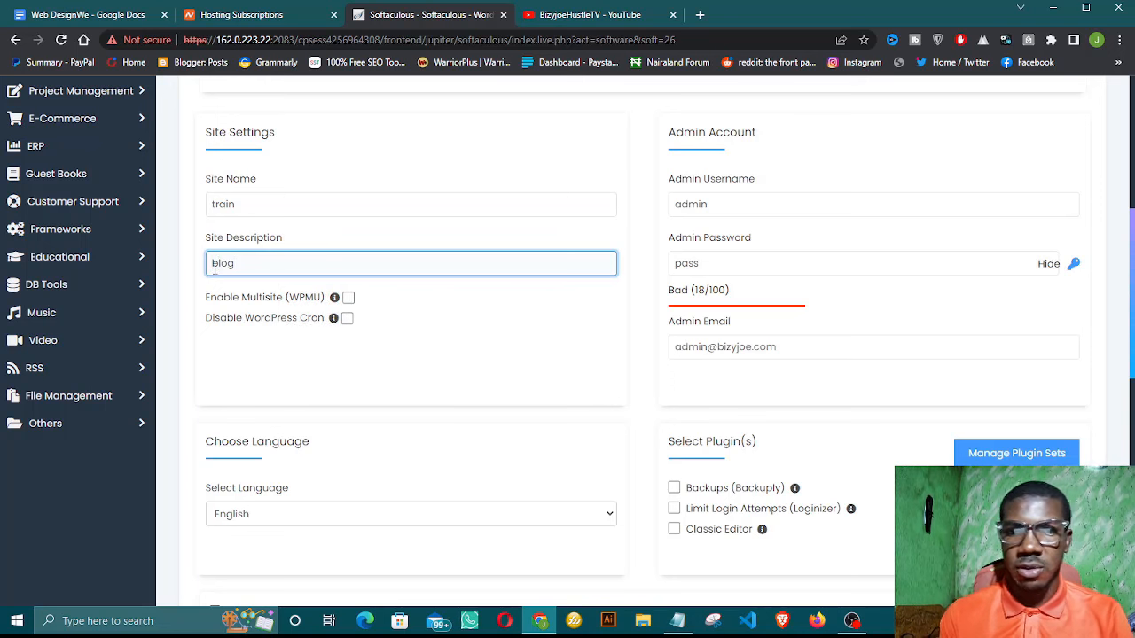
double_click(724, 203)
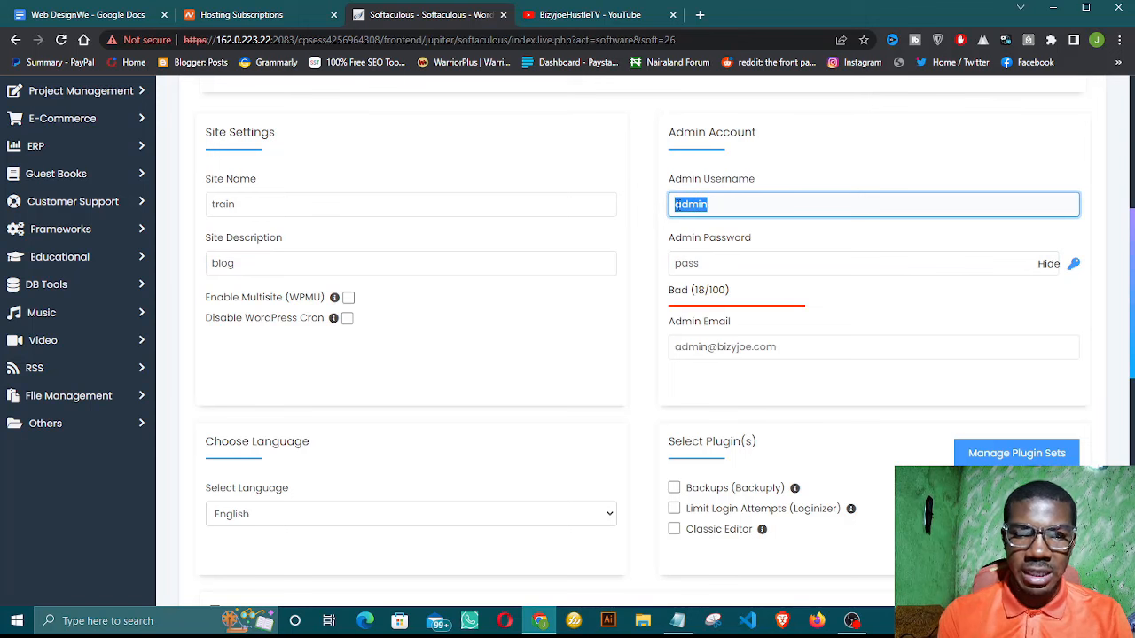
text(tra)
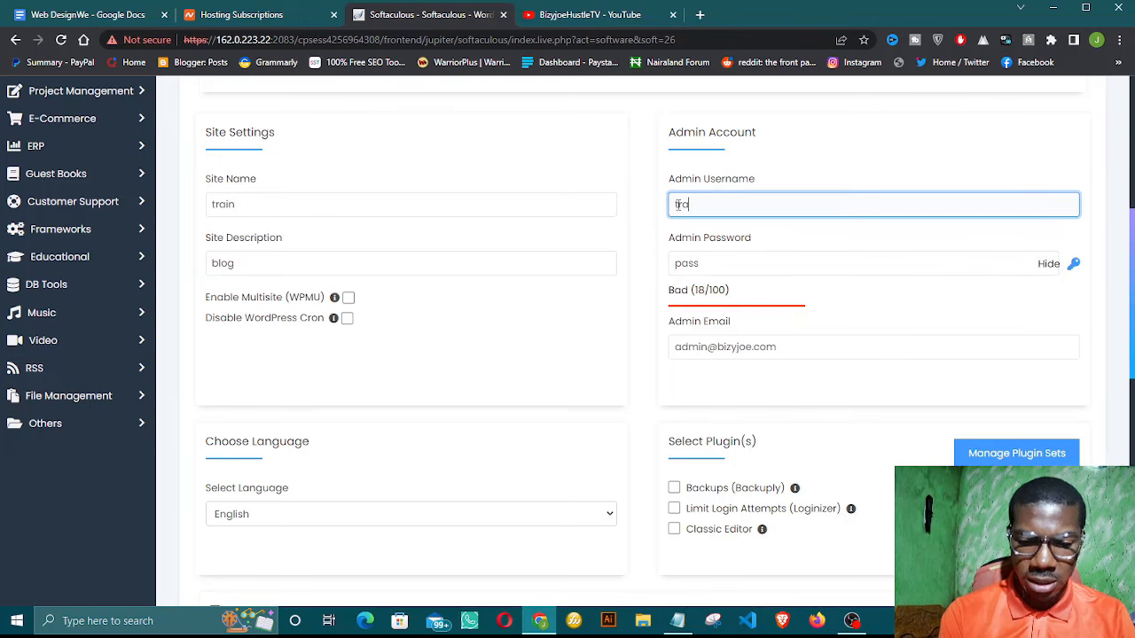
text(ini)
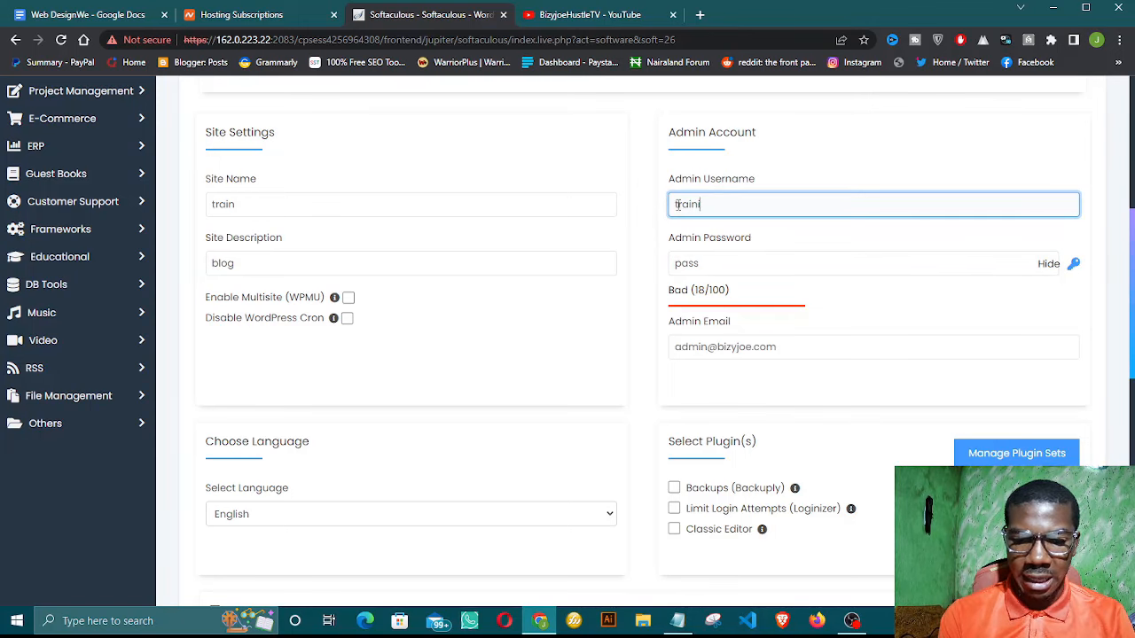
text(ng)
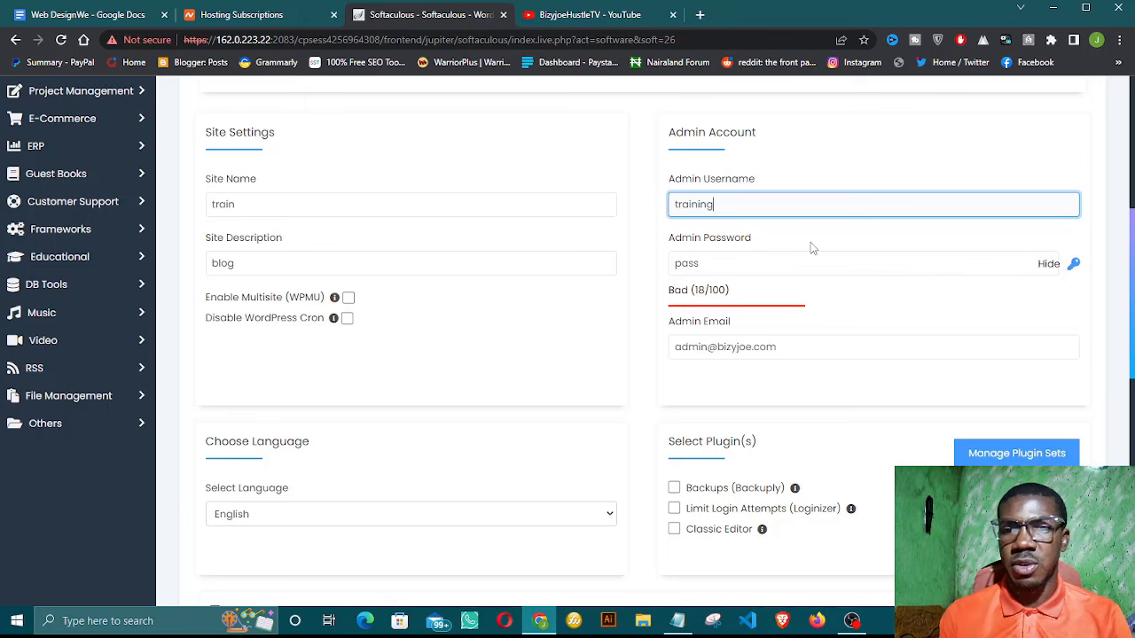
- Generate a strong random admin password and select it for copying
click(1074, 265)
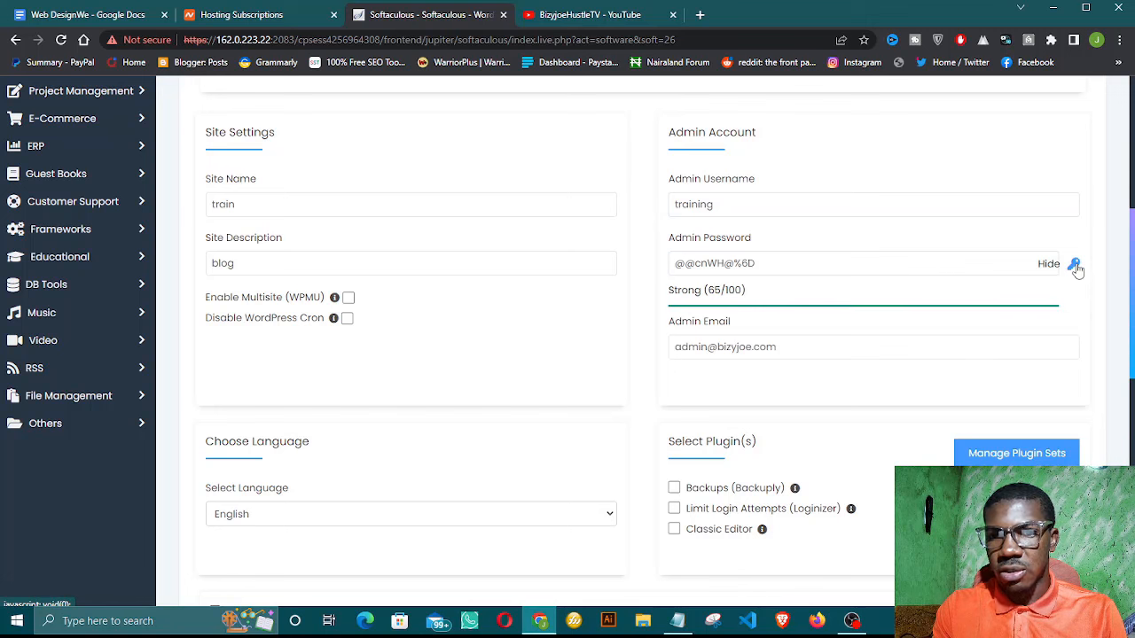
click(902, 266)
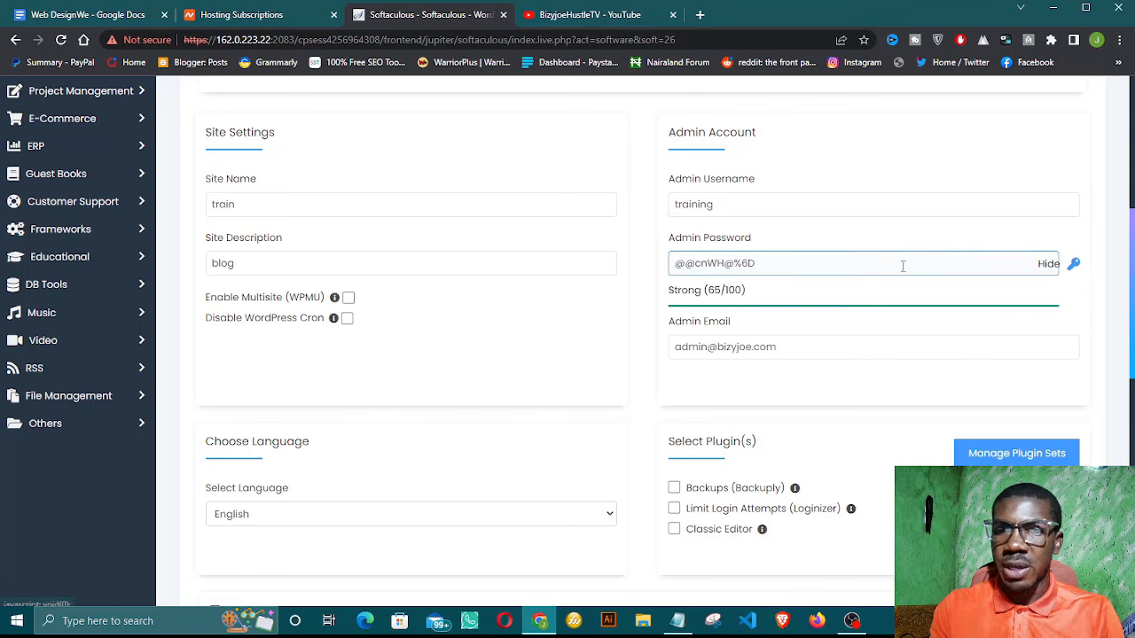
click(816, 266)
key(ctrl+a)
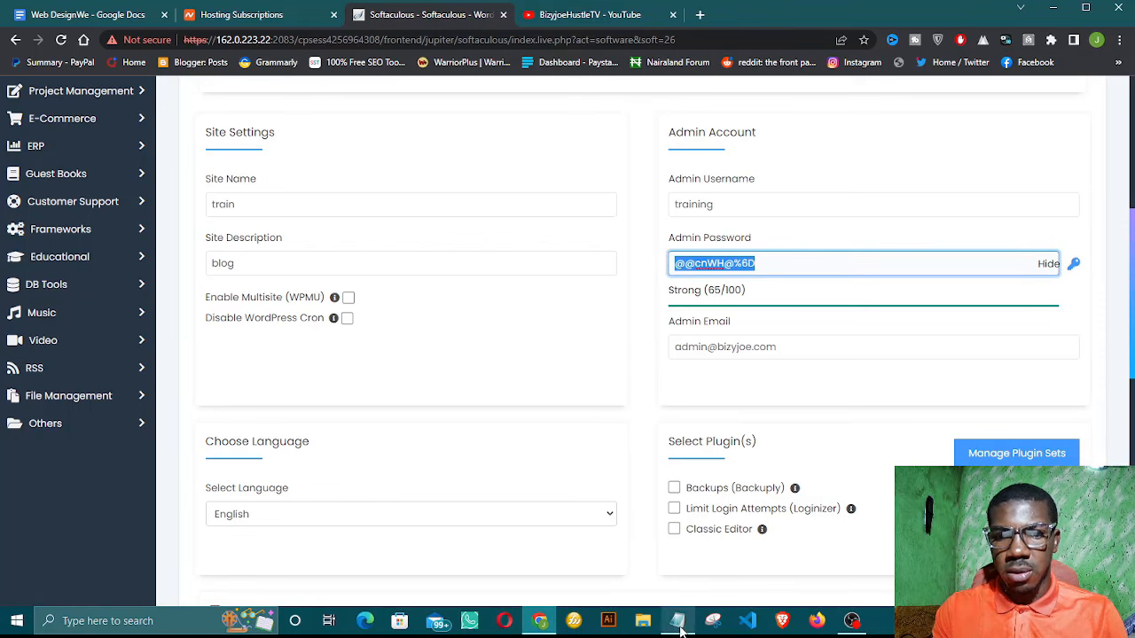
- Note the generated admin password and username 'training' in Notepad, then go back to the browser
mouse_move(678, 618)
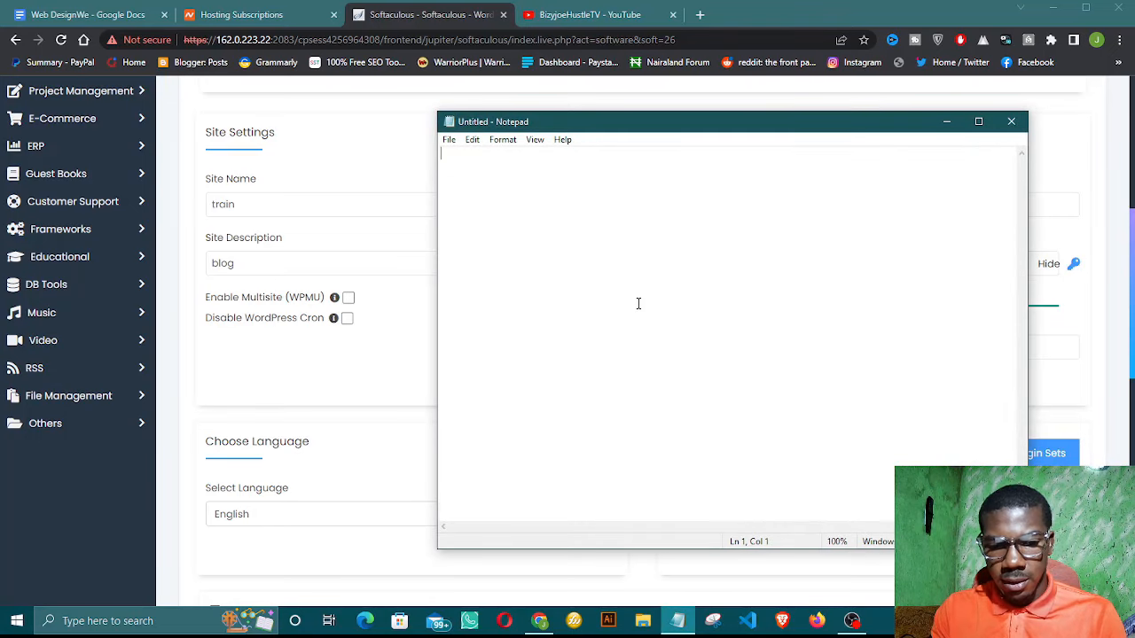
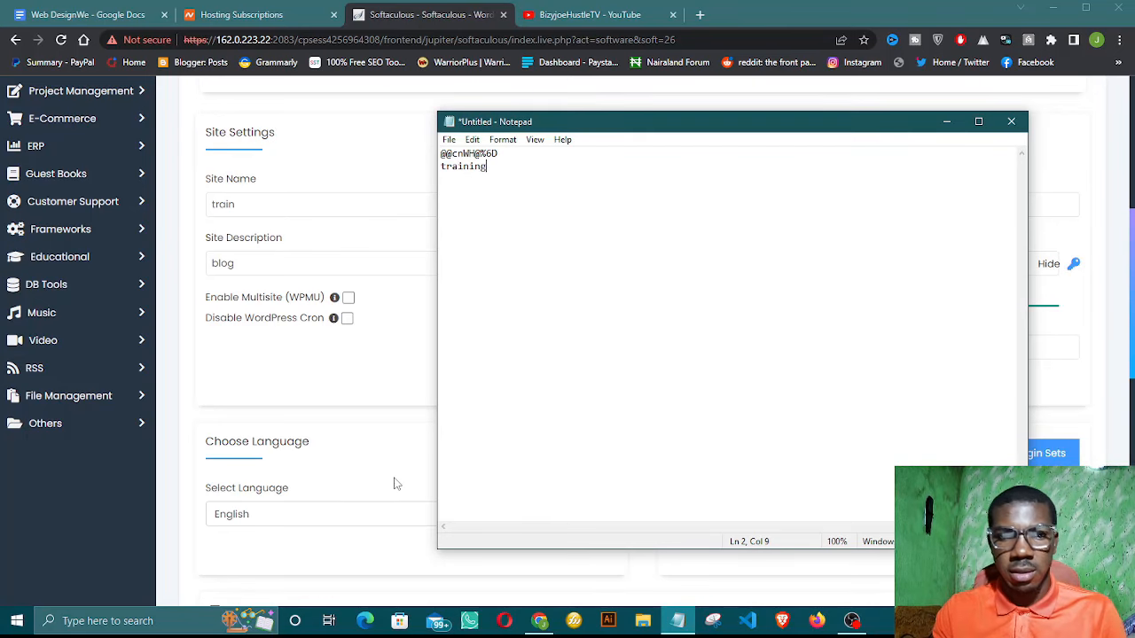
click(417, 439)
- Run the install so WordPress is live at bizyjoe.com/training with admin at bizyjoe.com/training/wp-admin/
scroll(710, 317, down, 2)
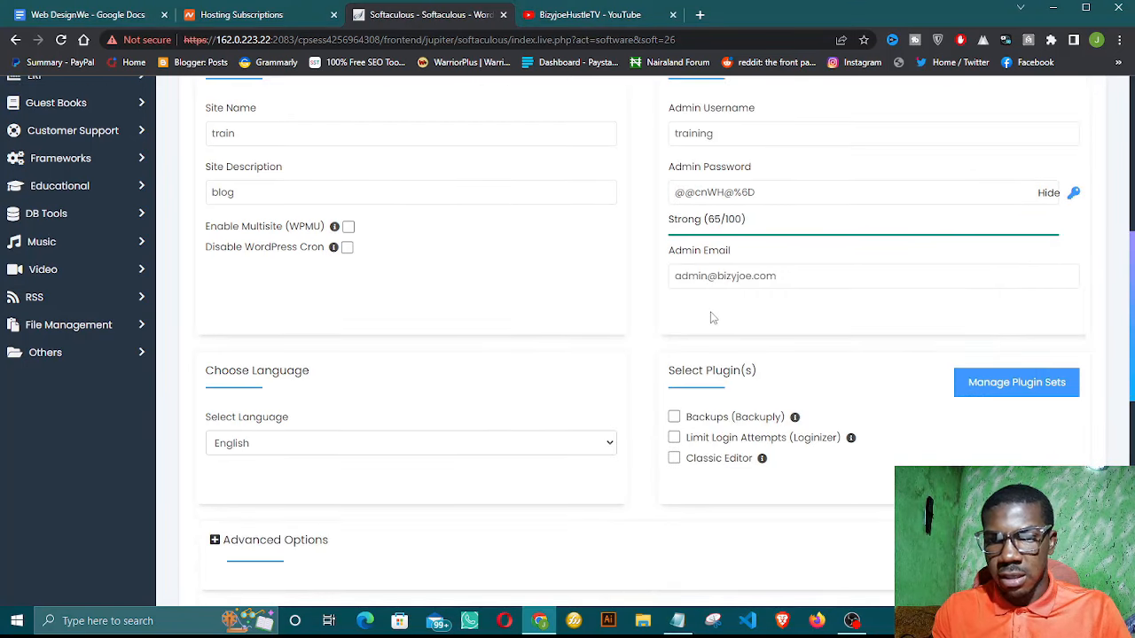
scroll(712, 317, down, 1)
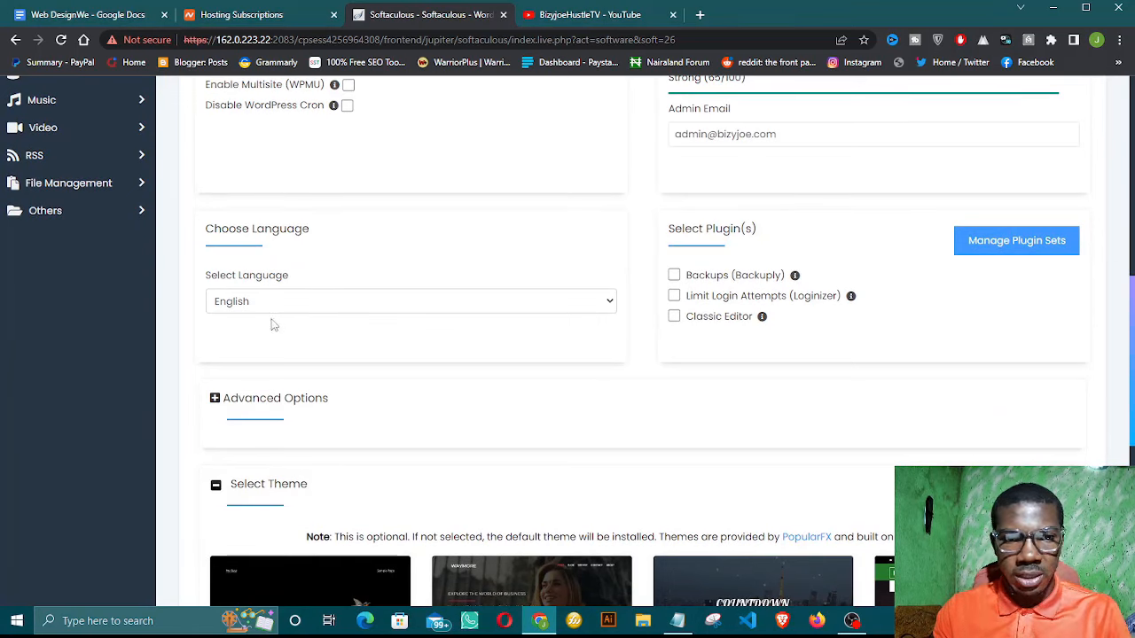
scroll(550, 319, down, 2)
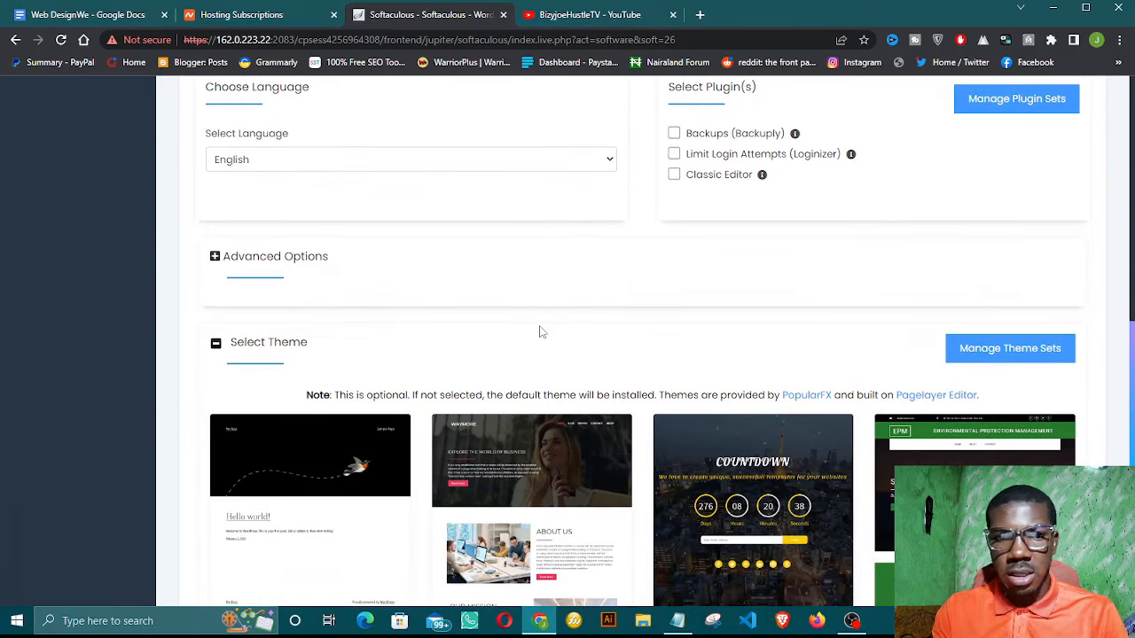
scroll(497, 310, down, 4)
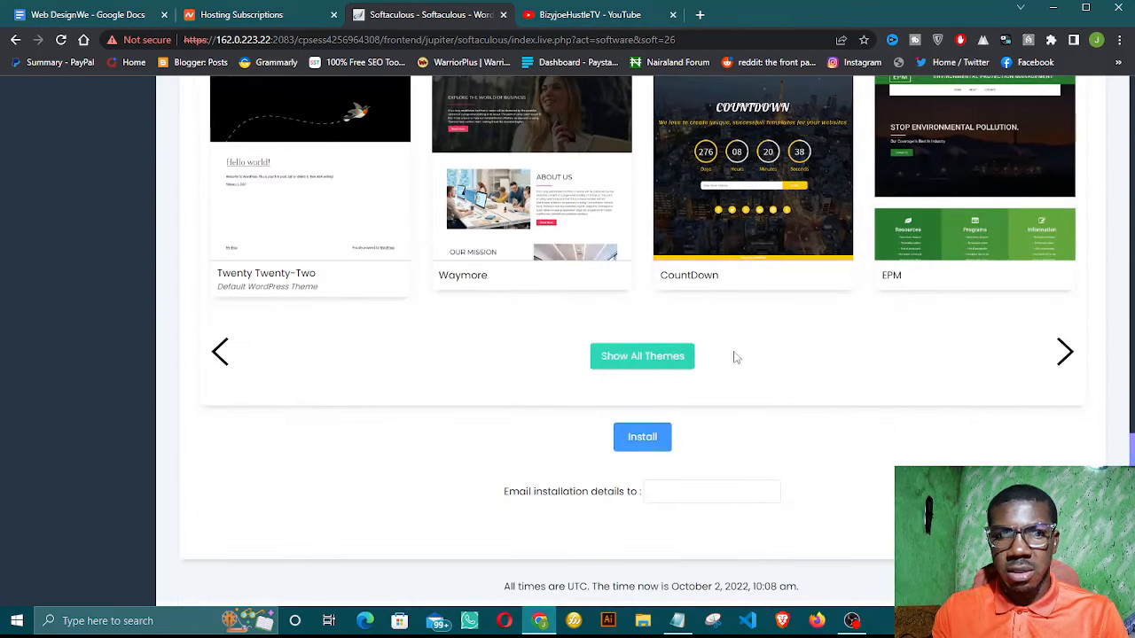
scroll(502, 324, up, 3)
scroll(523, 372, down, 3)
scroll(398, 304, up, 1)
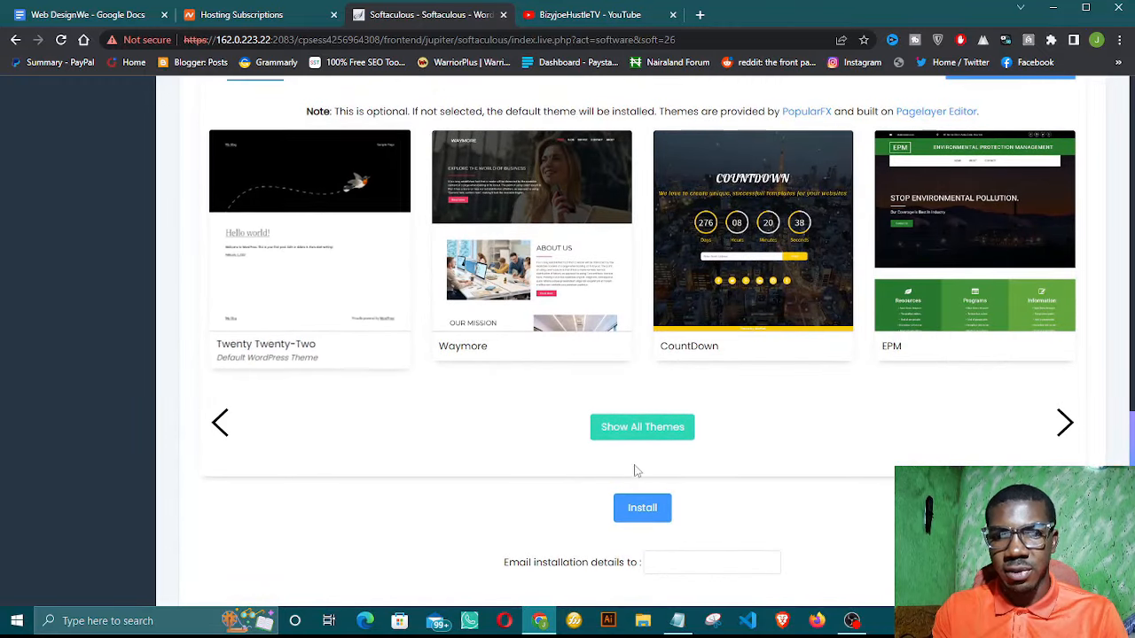
click(634, 505)
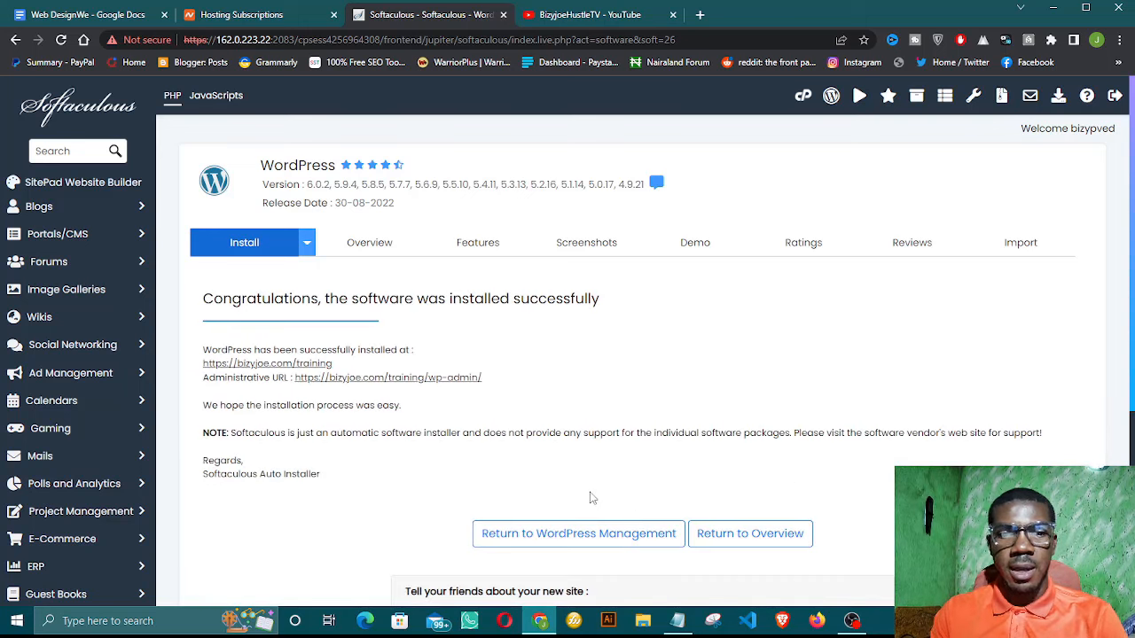
- Open the new 'train' site's link from Softaculous in a new browser tab
right_click(263, 365)
click(298, 376)
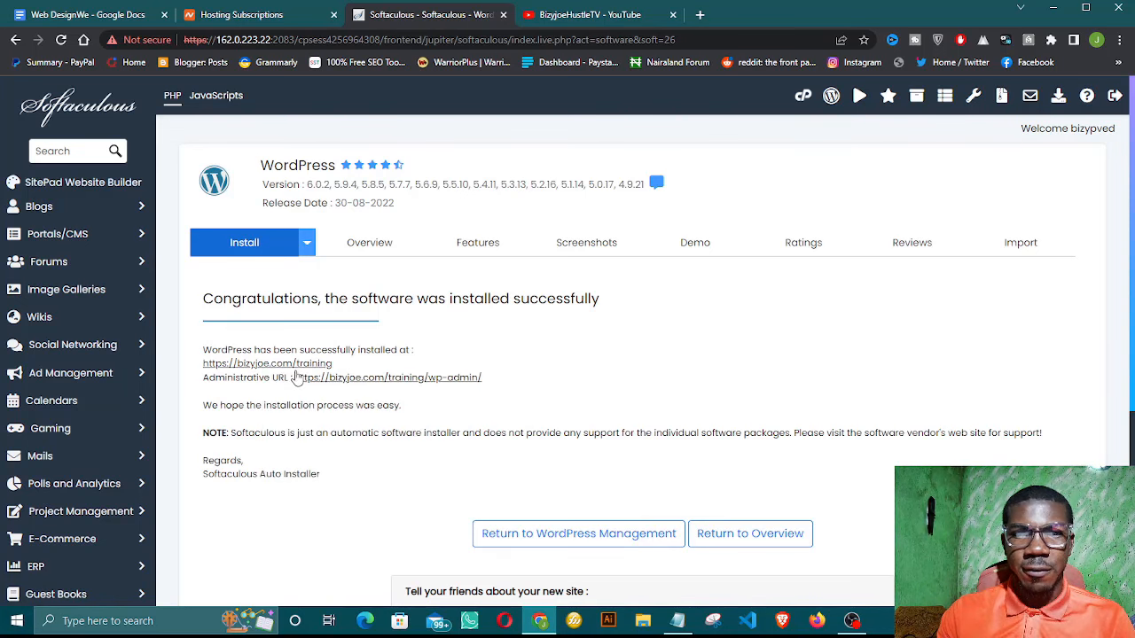
click(590, 15)
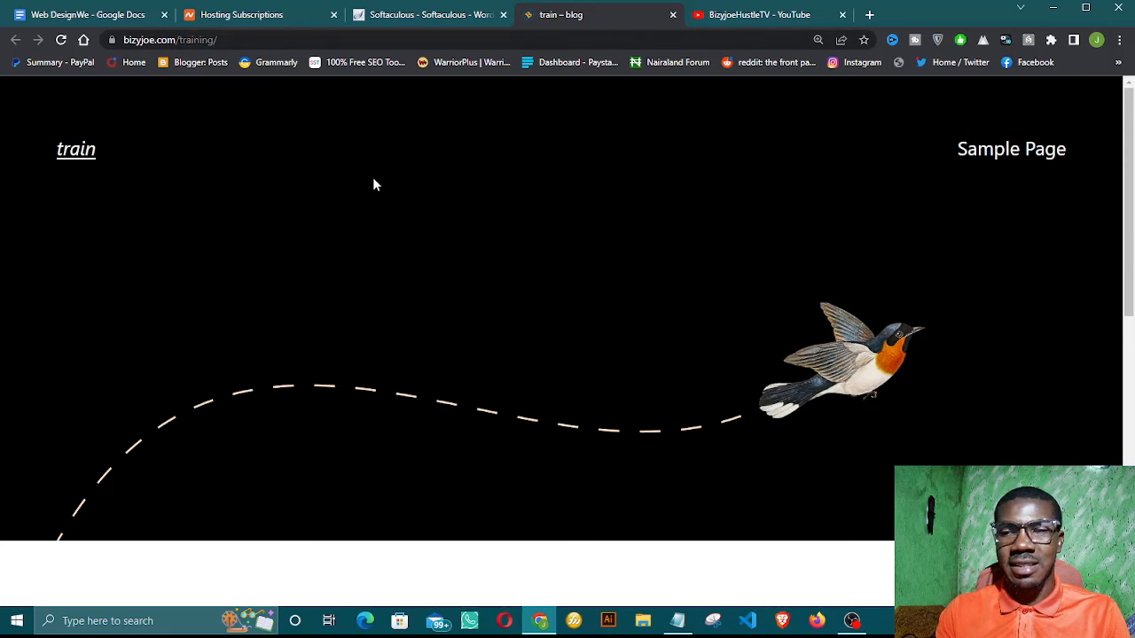
- Open the WordPress admin in its own tab, move it ahead of the blog tab, and view the front page
click(401, 14)
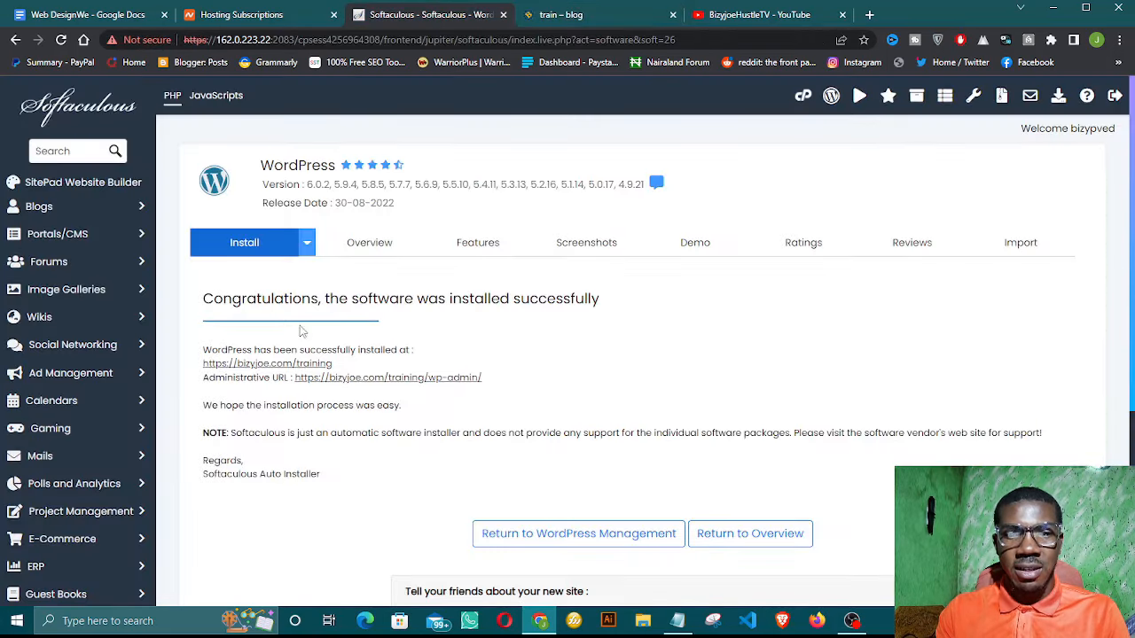
right_click(335, 378)
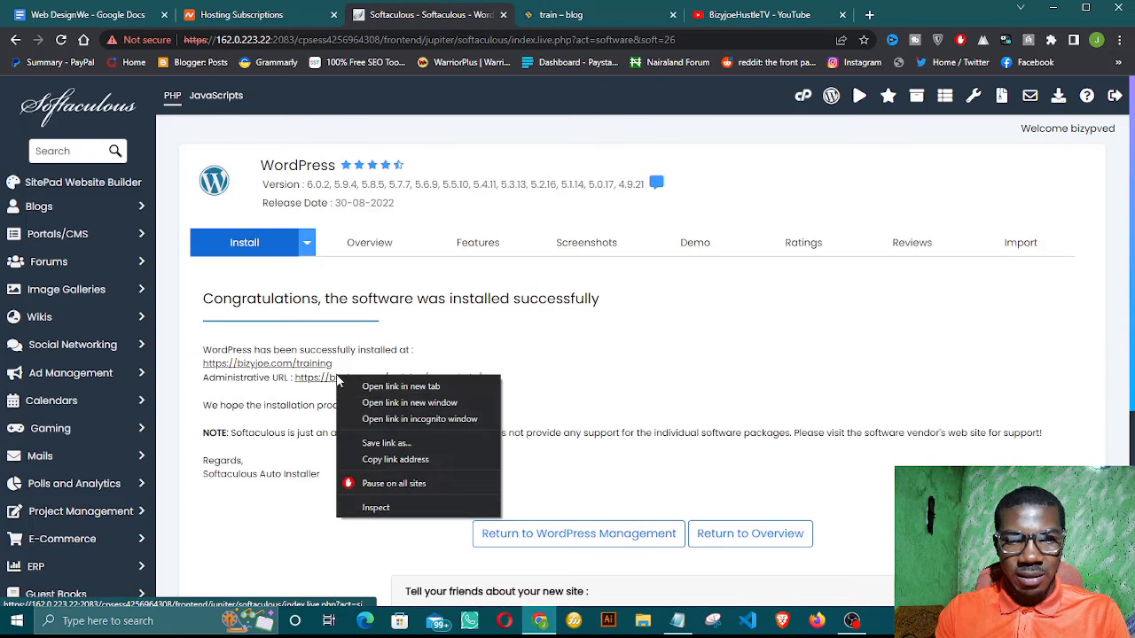
click(391, 385)
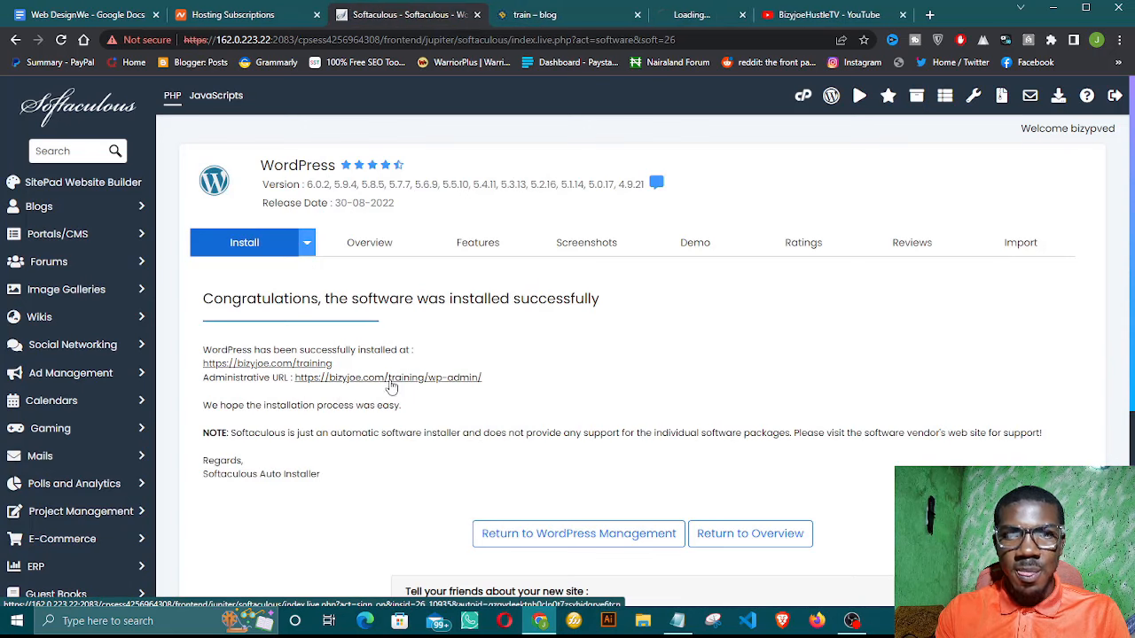
click(685, 18)
drag(683, 21, 516, 23)
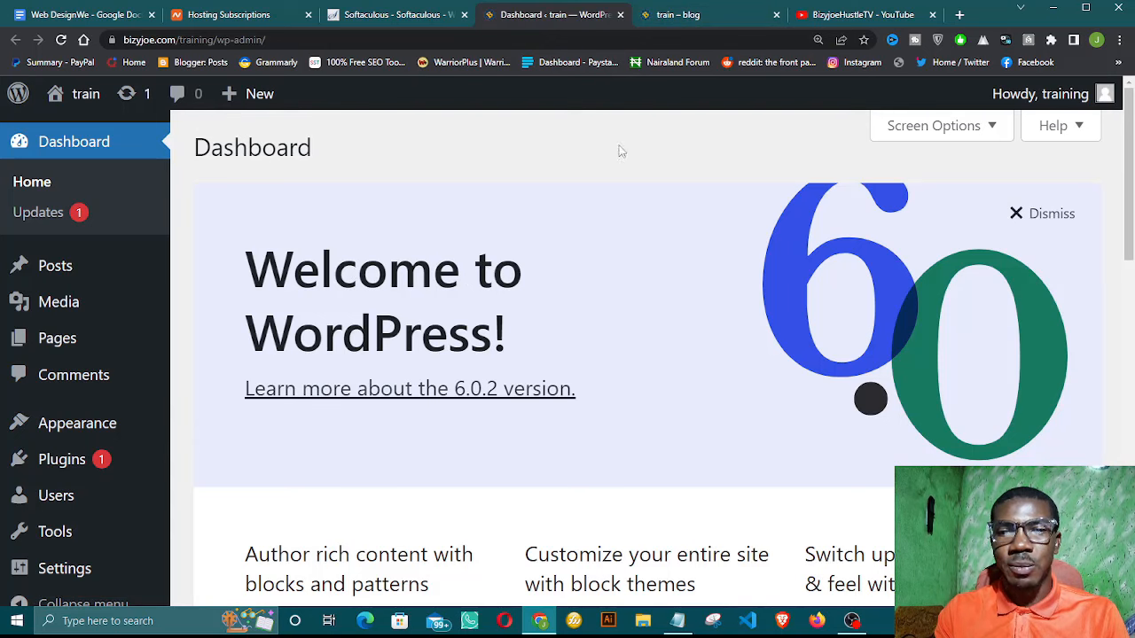
click(676, 18)
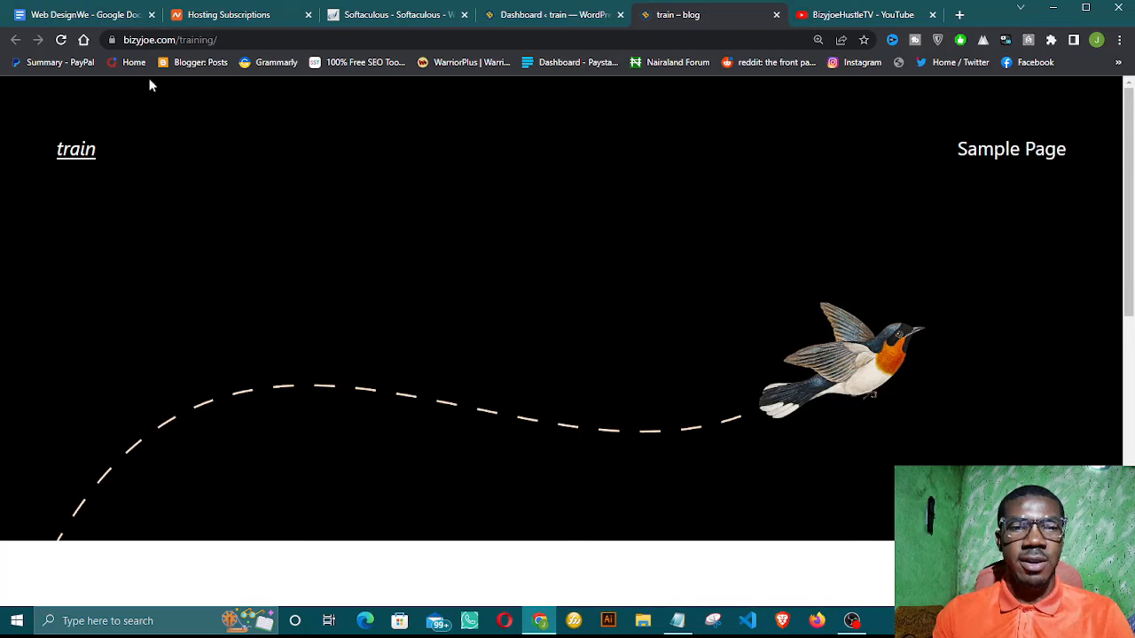
click(100, 18)
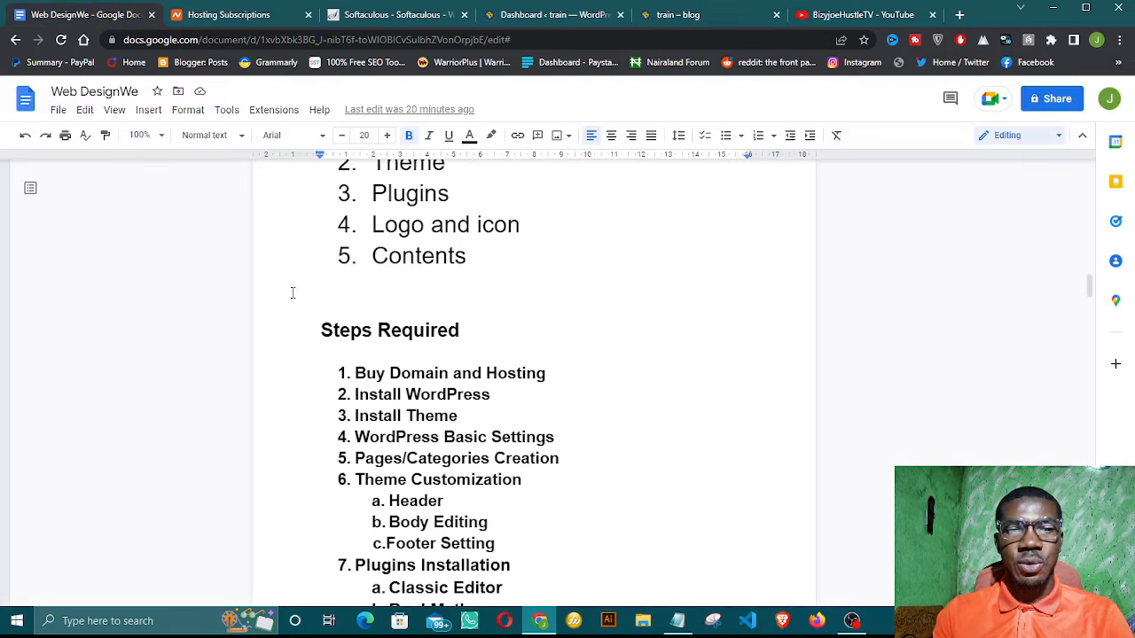
- Scroll the Web DesignWe doc's Steps Required list, then go back to the 'train' WordPress dashboard
scroll(416, 314, down, 1)
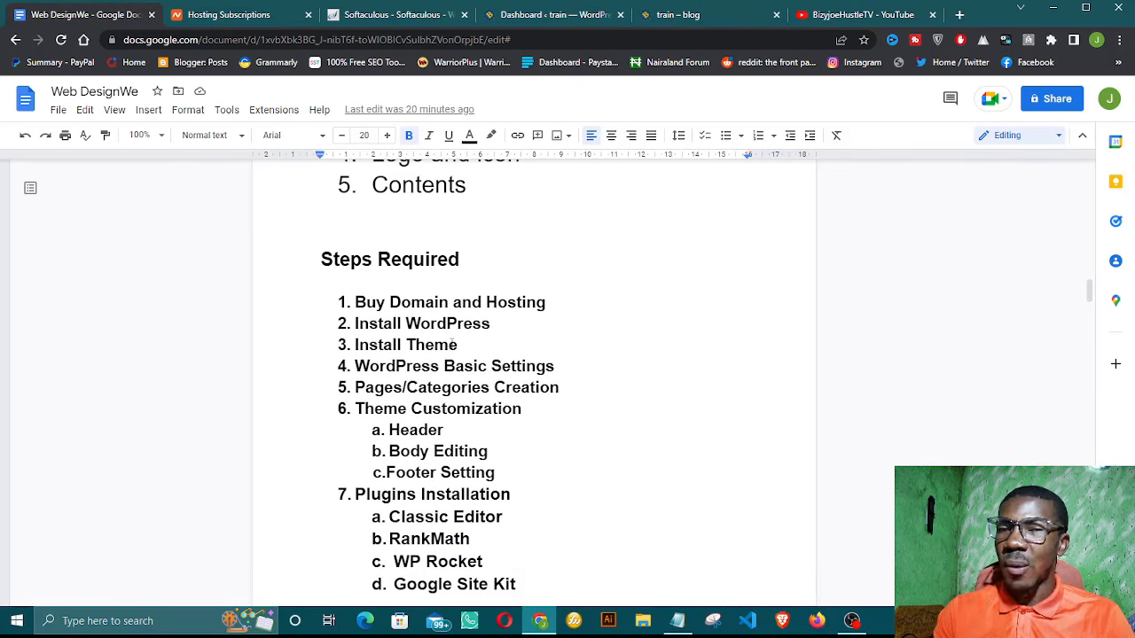
scroll(452, 343, down, 1)
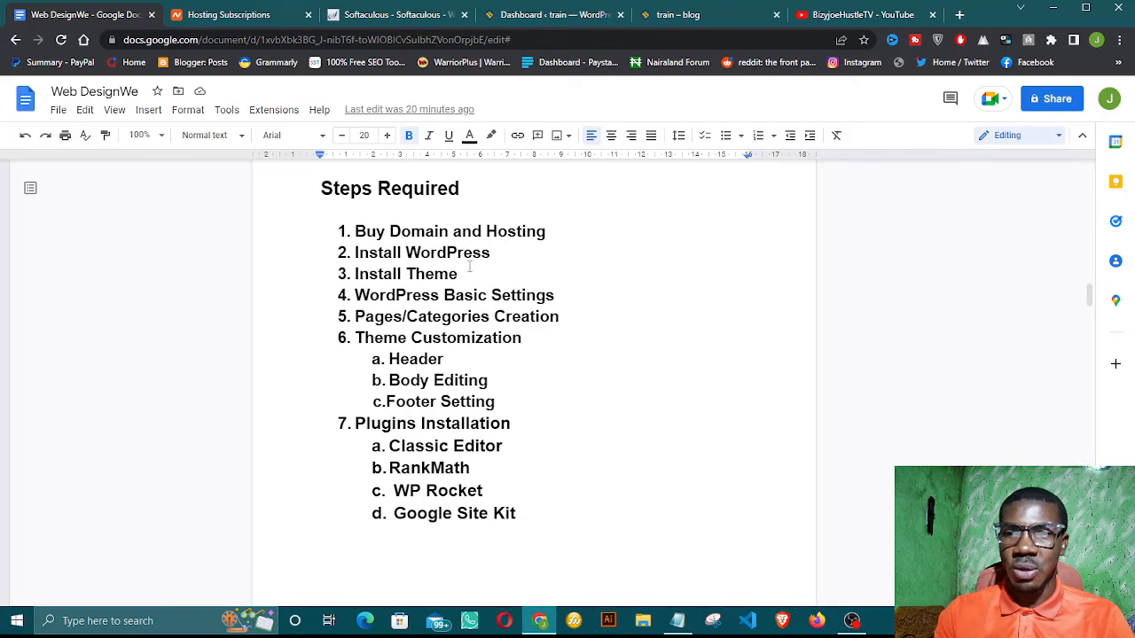
click(546, 14)
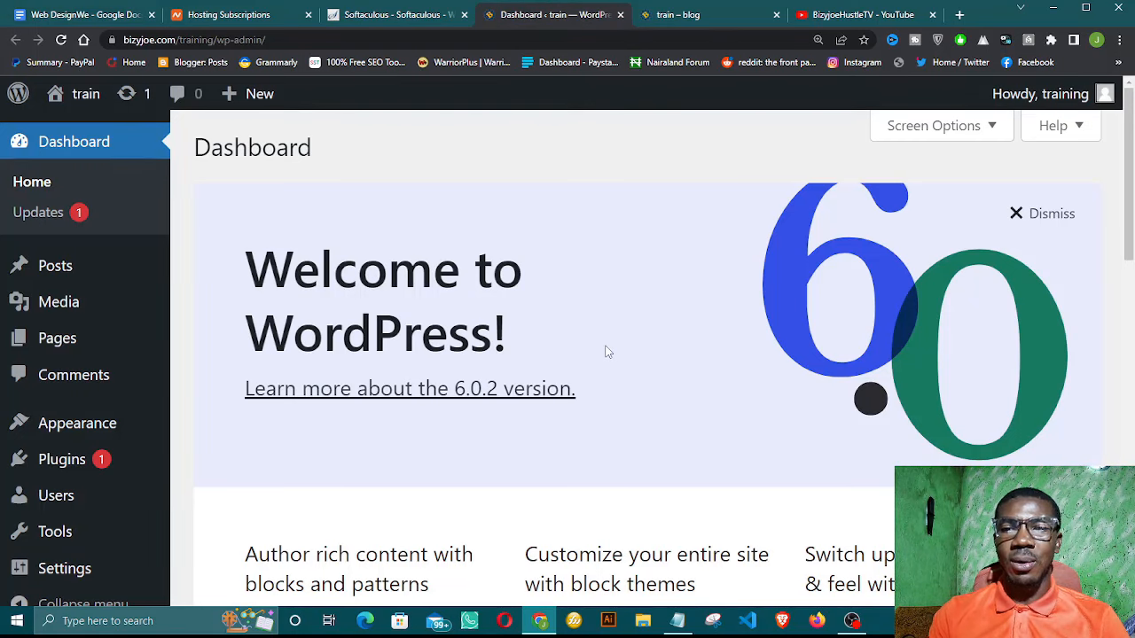
click(740, 18)
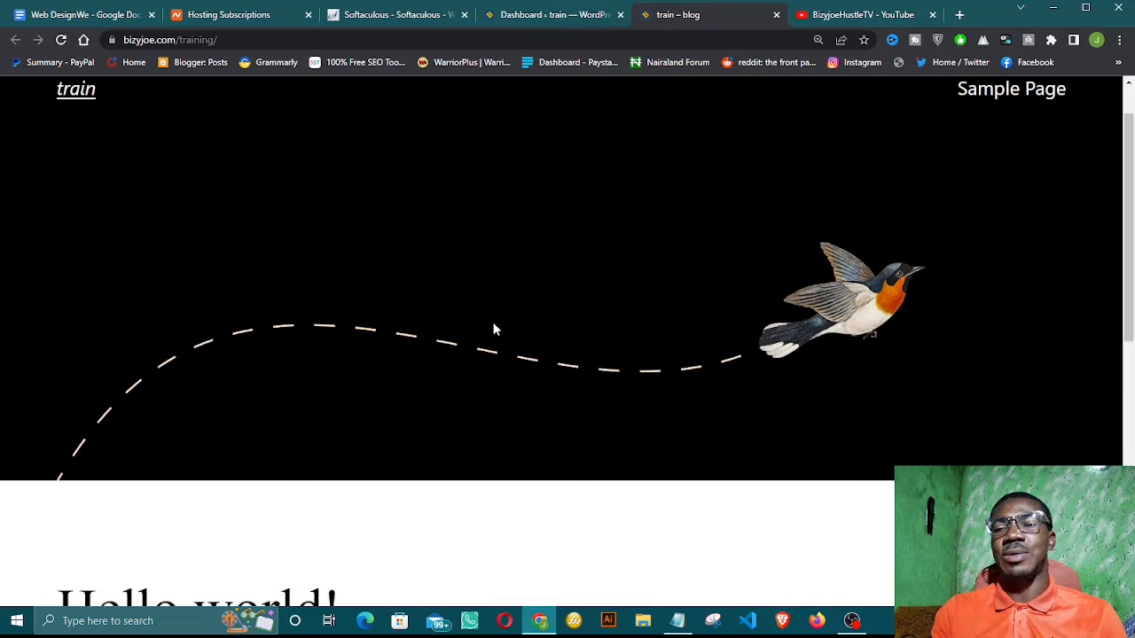
scroll(492, 332, down, 6)
scroll(364, 319, up, 3)
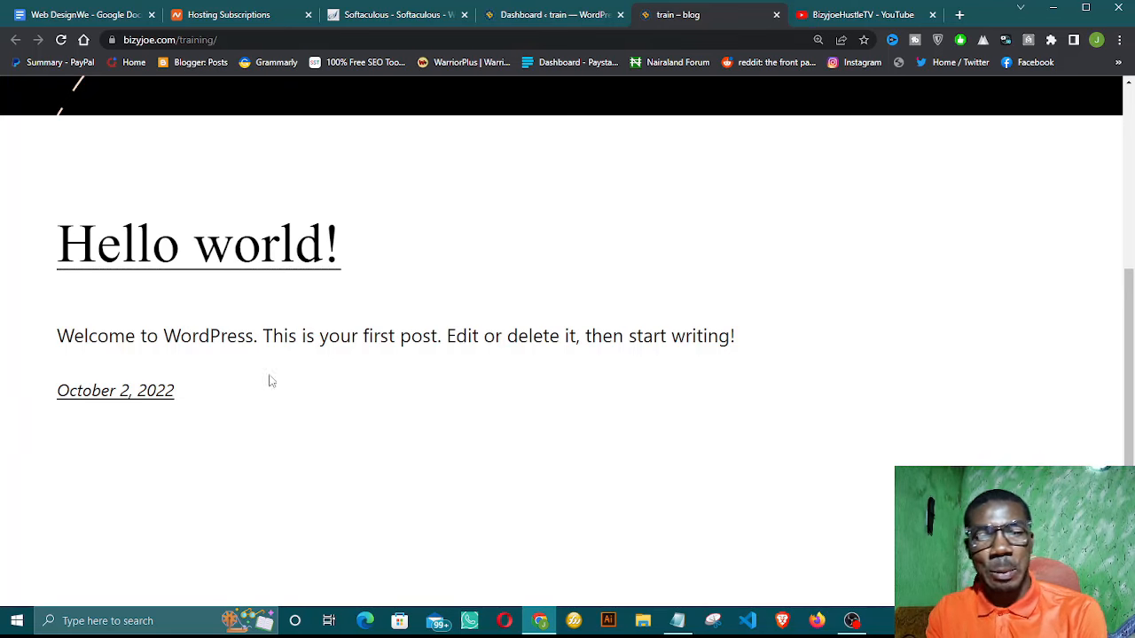
scroll(580, 259, up, 5)
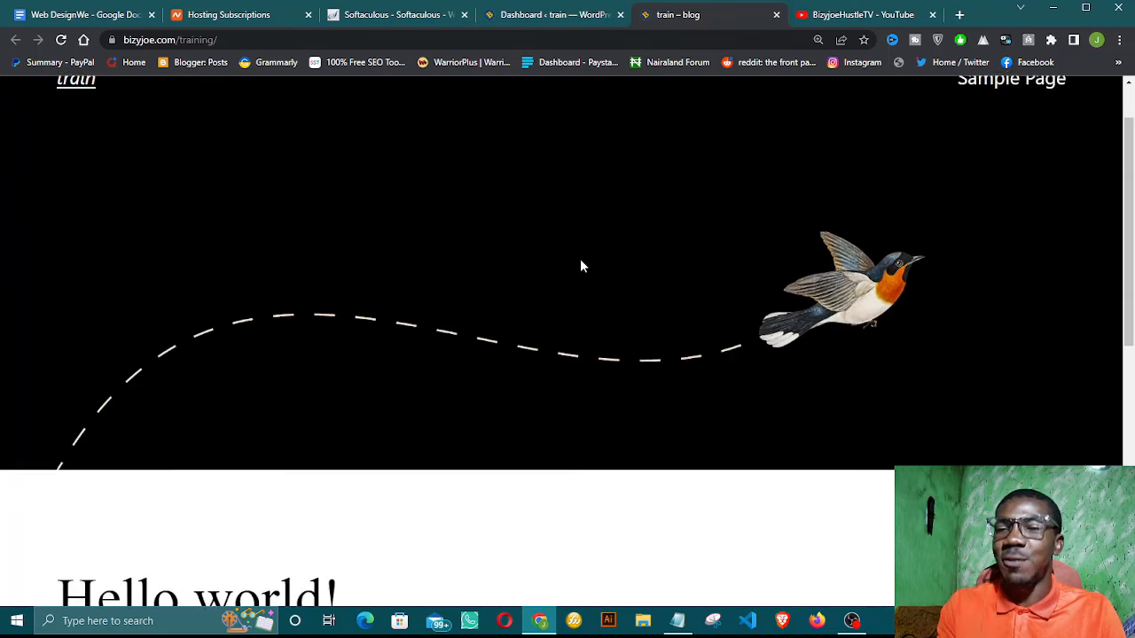
click(554, 15)
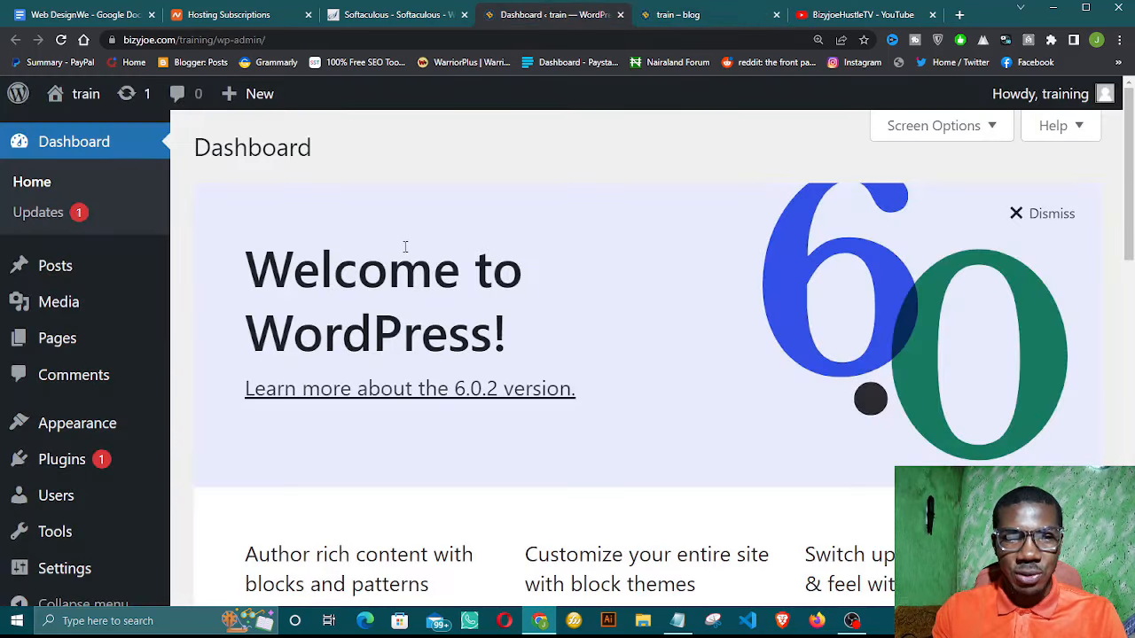
scroll(399, 259, down, 1)
scroll(398, 262, up, 2)
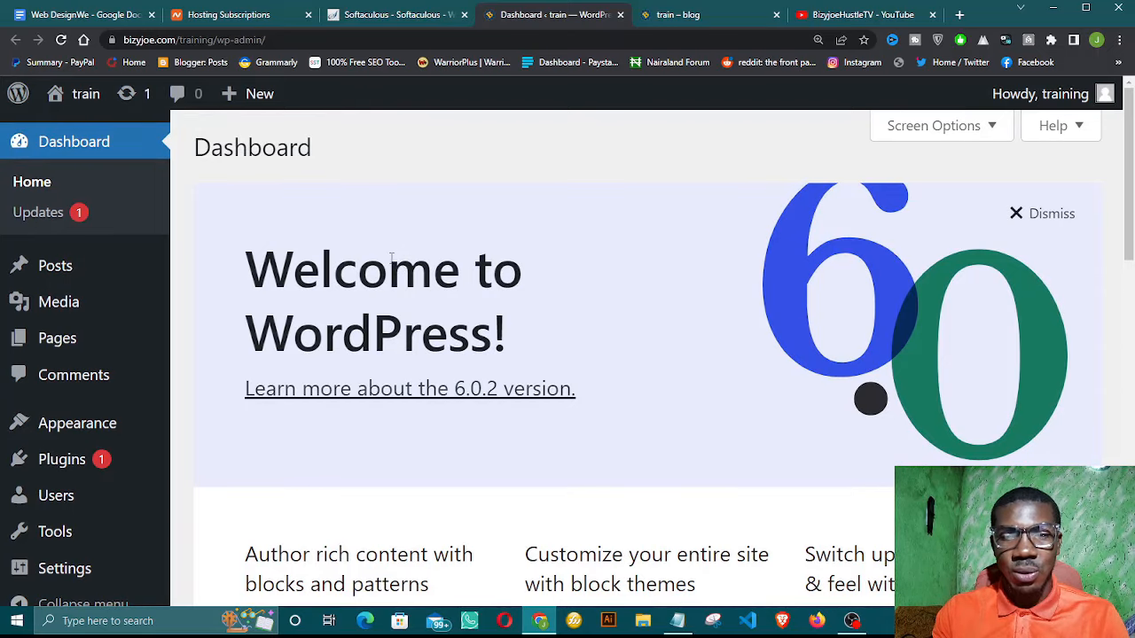
scroll(129, 293, down, 1)
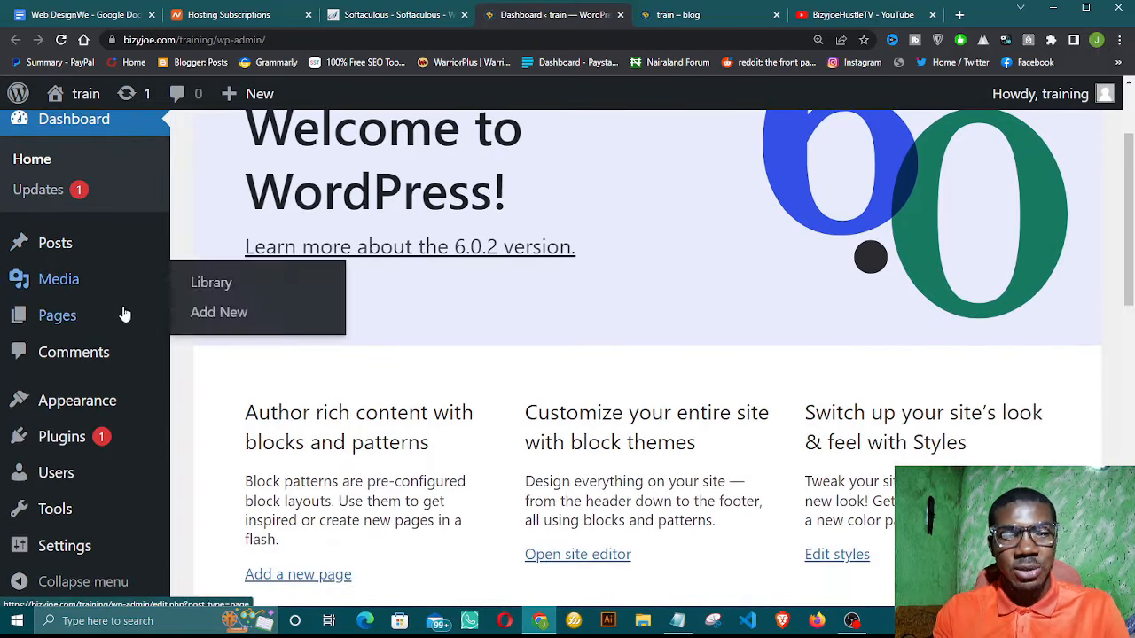
mouse_move(78, 404)
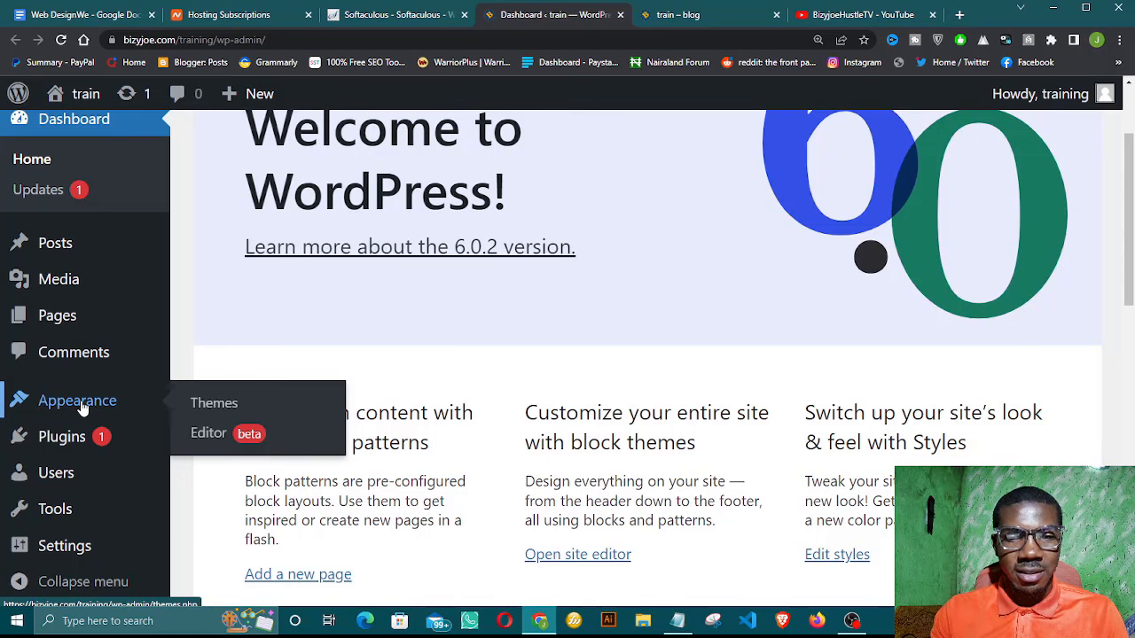
- Open Appearance > Themes to view the installed themes
click(213, 405)
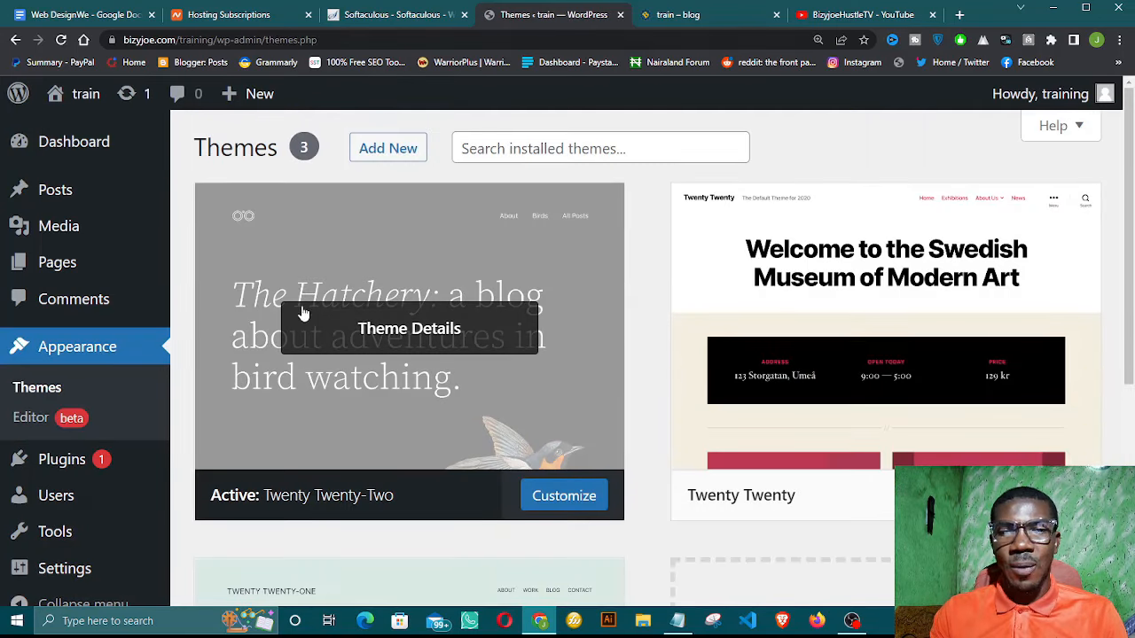
scroll(438, 355, down, 3)
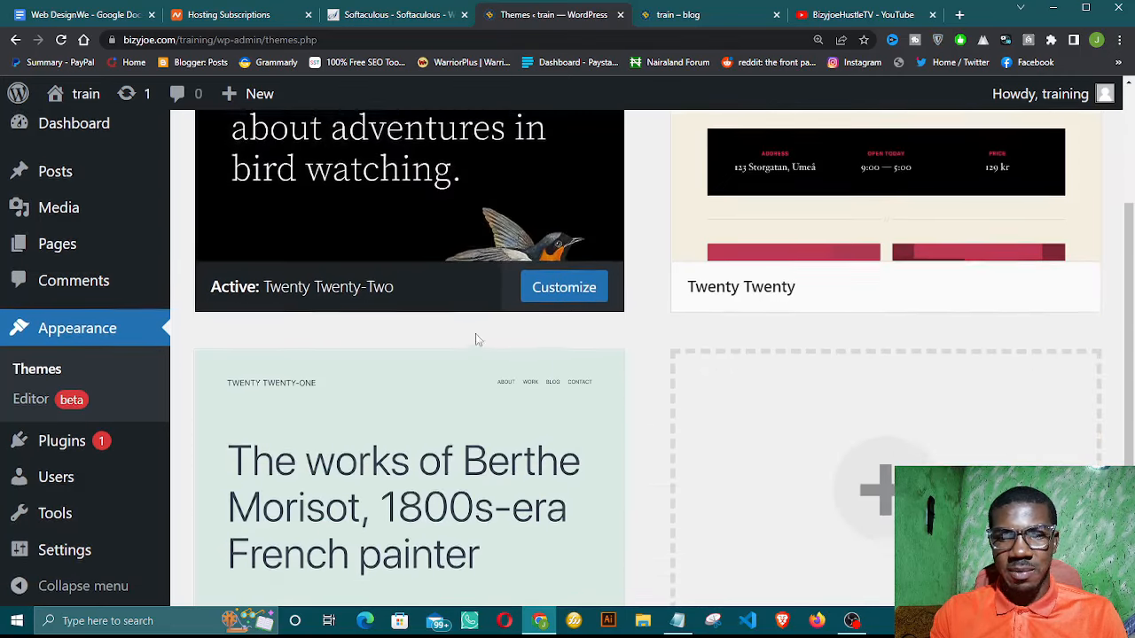
scroll(474, 337, up, 3)
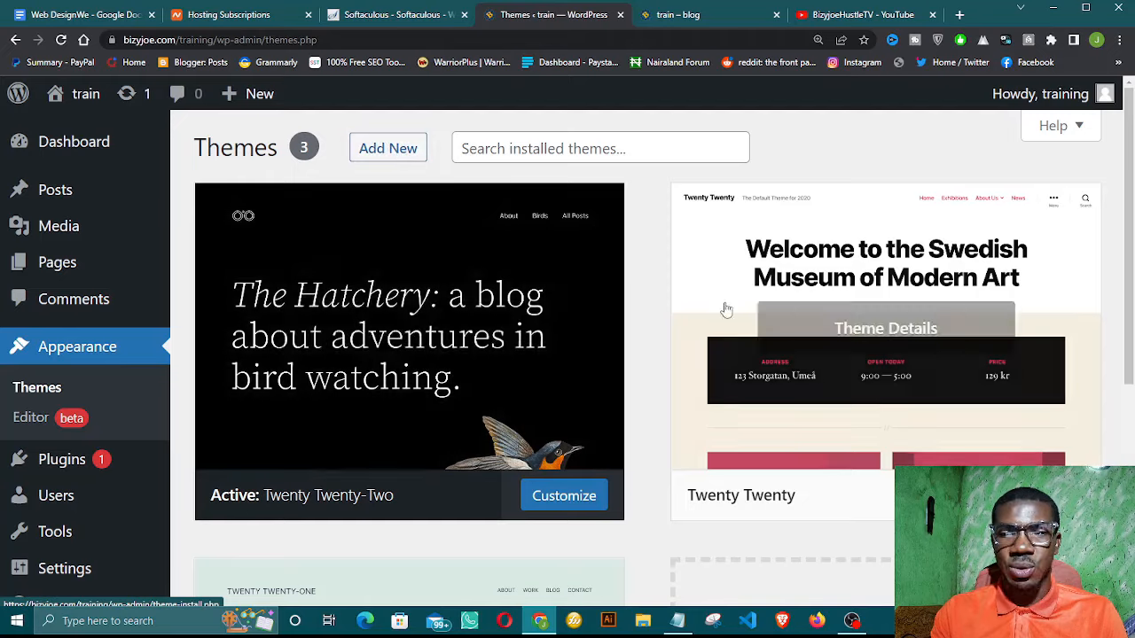
scroll(798, 354, down, 4)
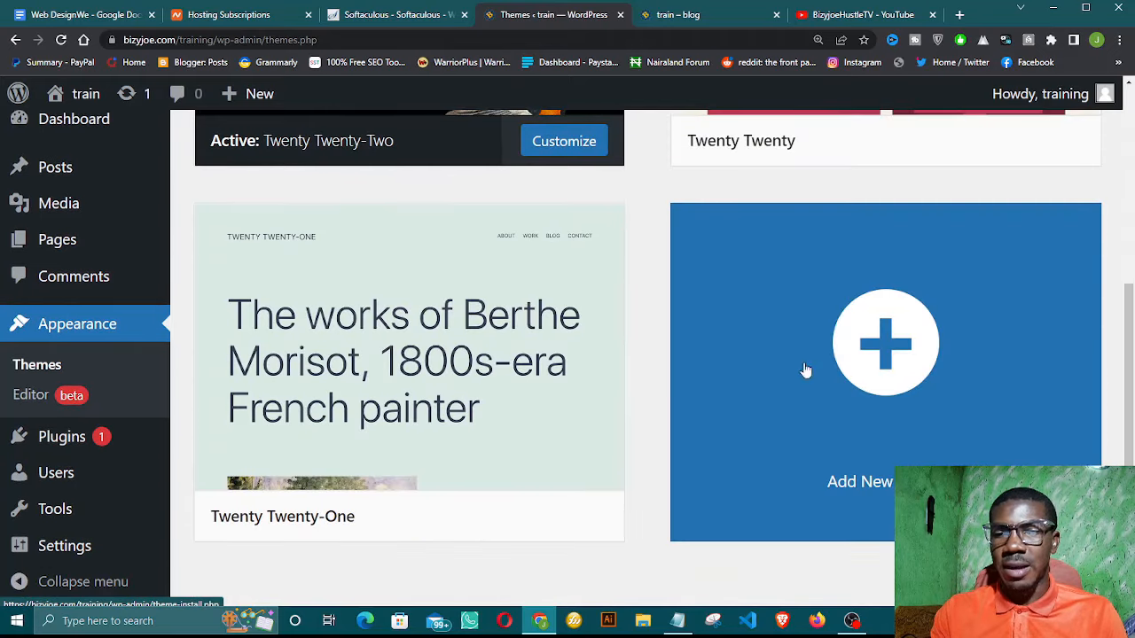
- Open Add New and browse popular themes such as Astra, Hello Elementor and OceanWP
click(874, 348)
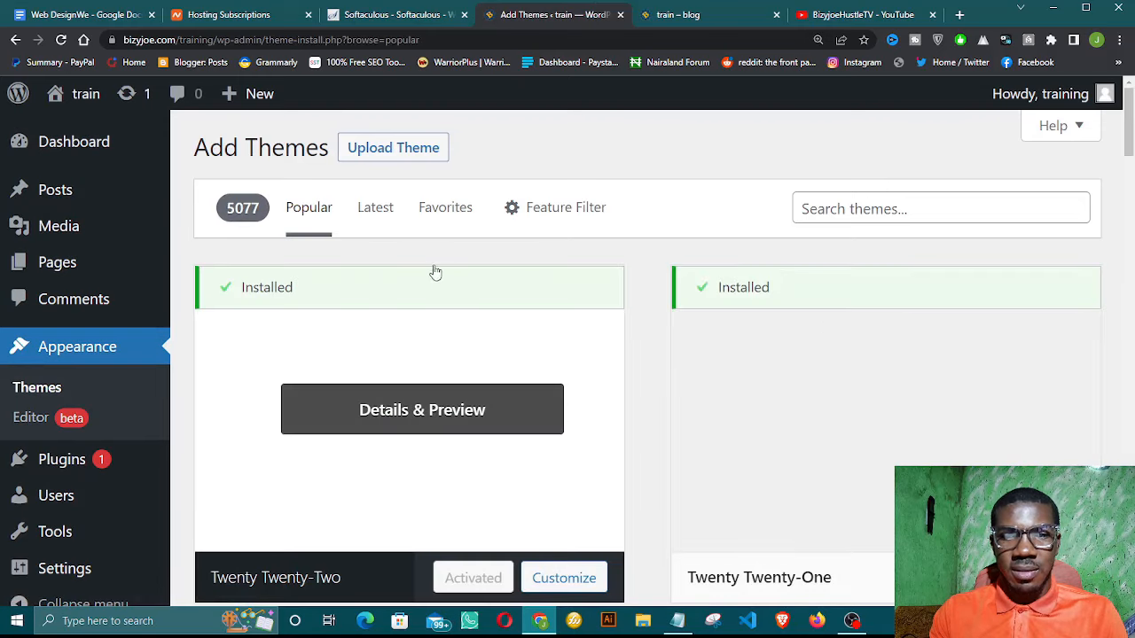
scroll(579, 361, down, 5)
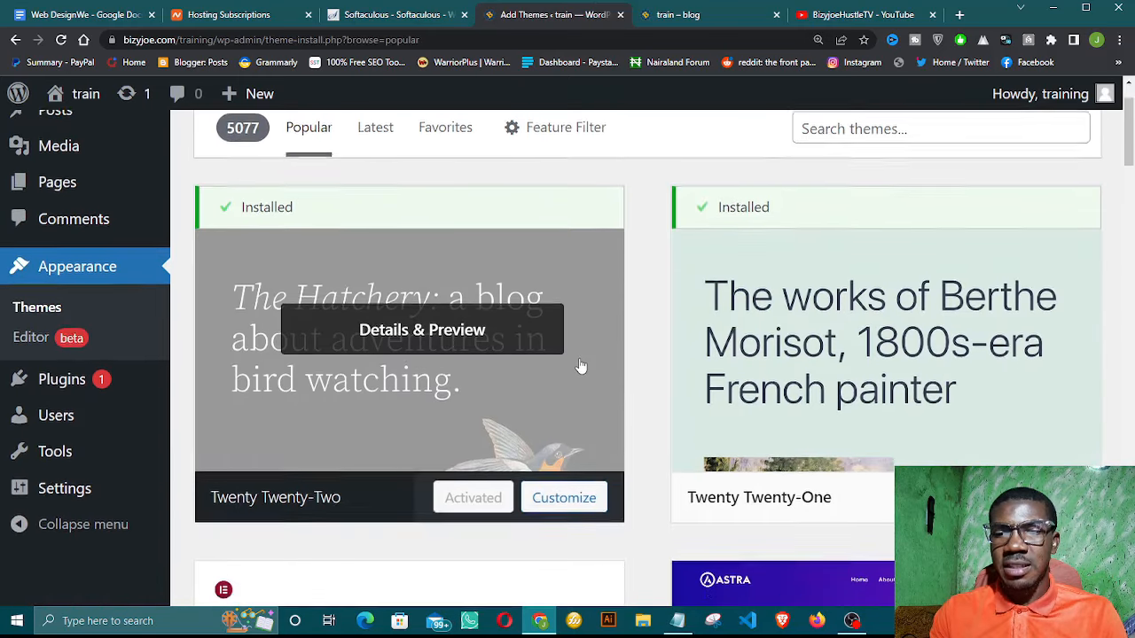
scroll(580, 365, down, 3)
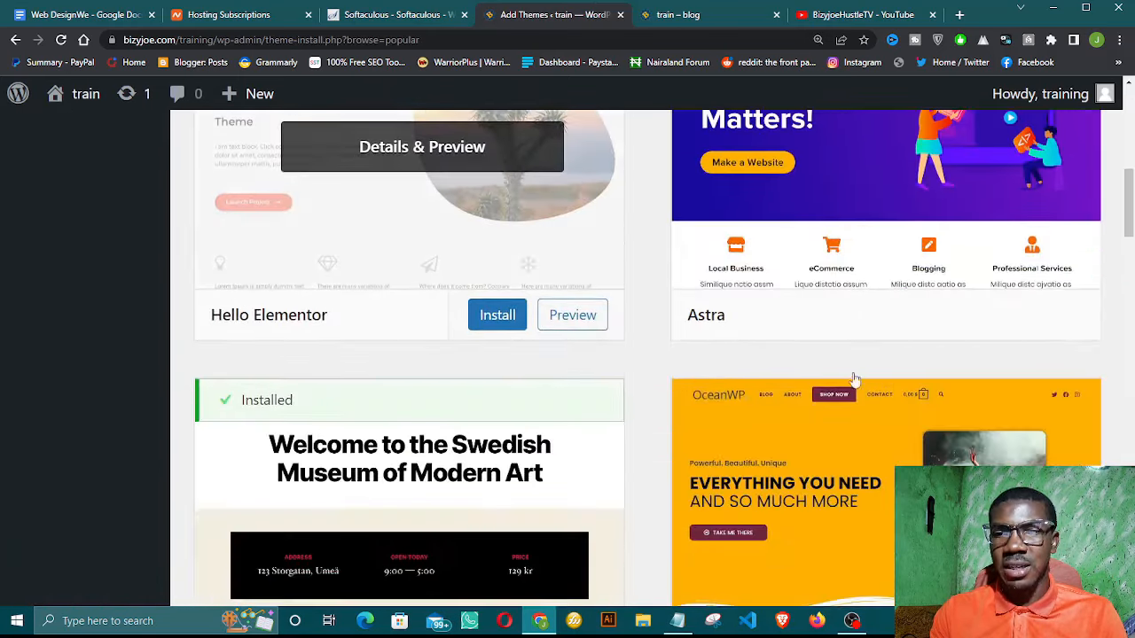
scroll(696, 417, up, 2)
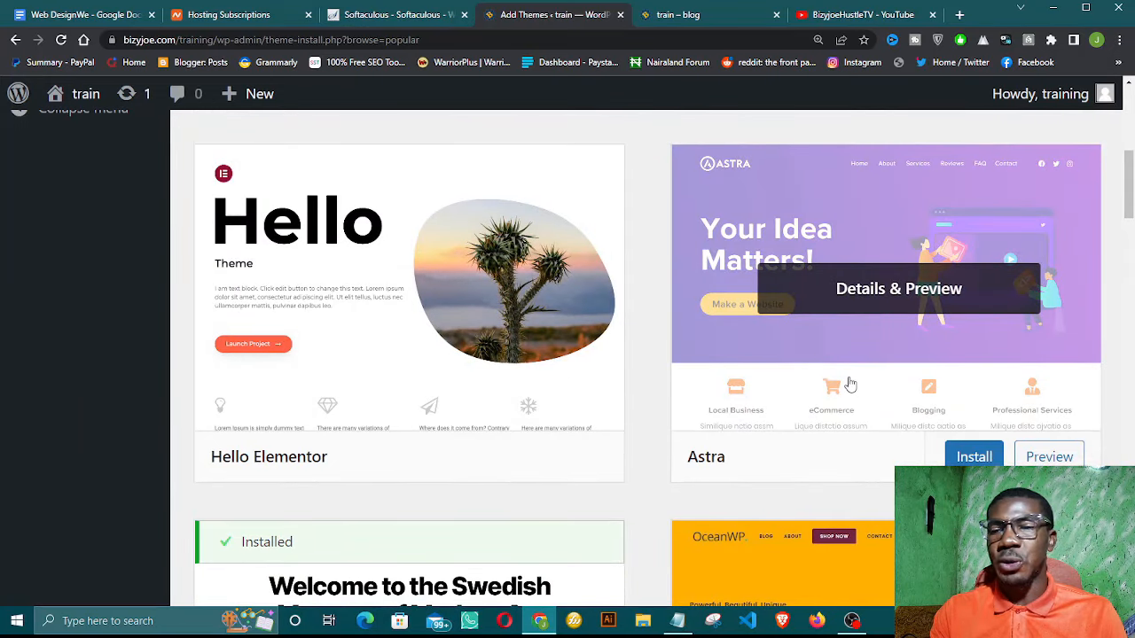
scroll(849, 383, down, 7)
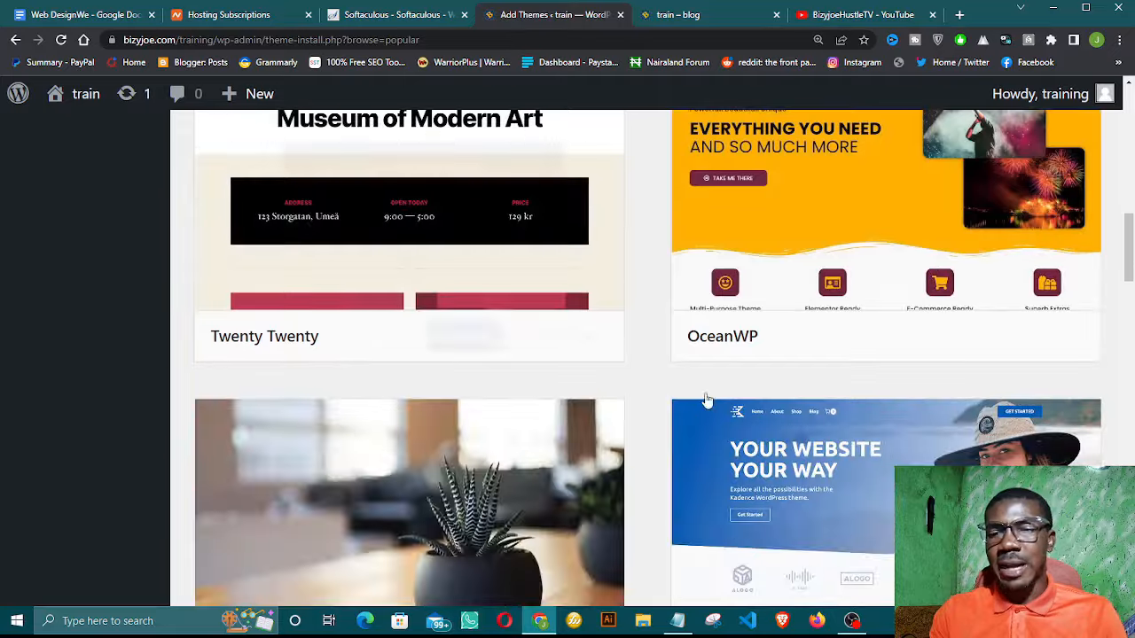
scroll(534, 431, down, 4)
scroll(599, 450, up, 10)
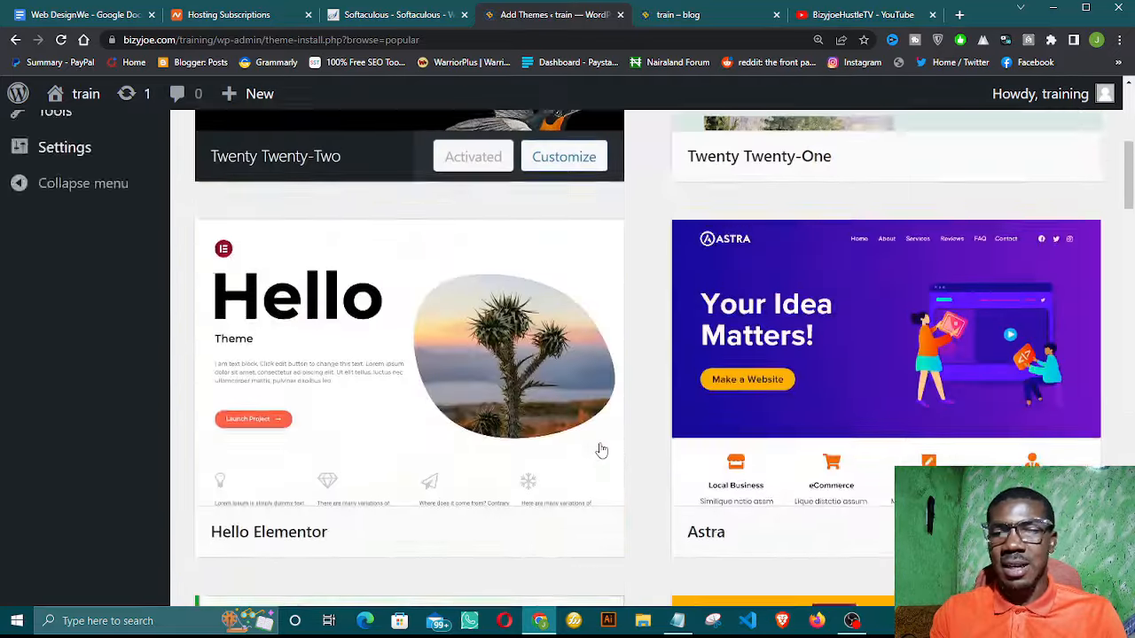
scroll(601, 451, up, 5)
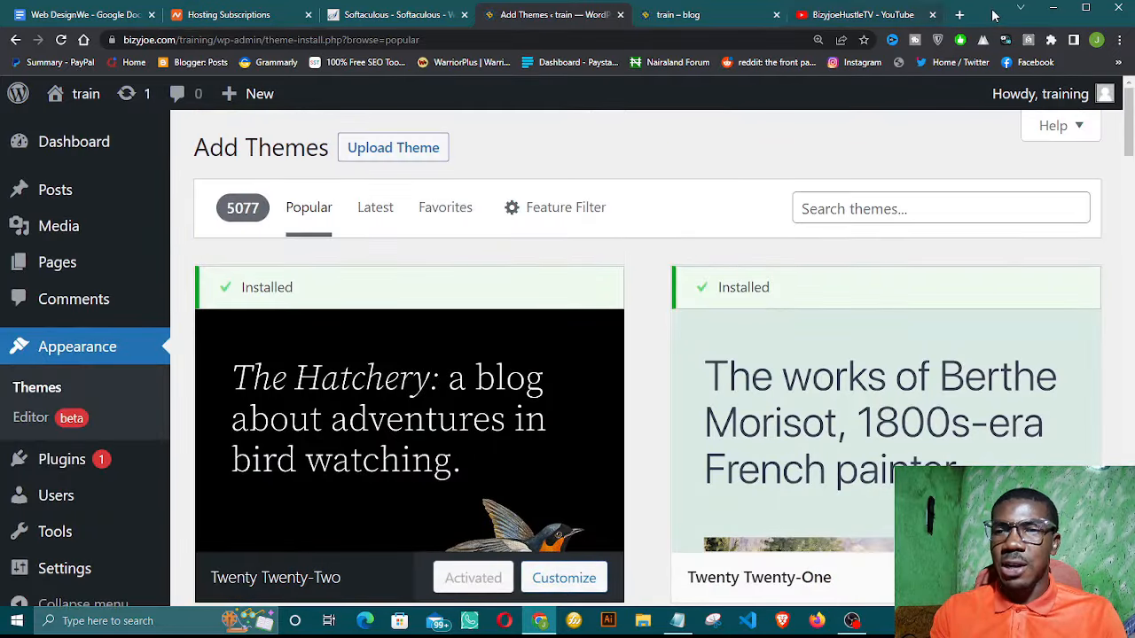
- Load themeforest.com in a new browser tab
click(960, 14)
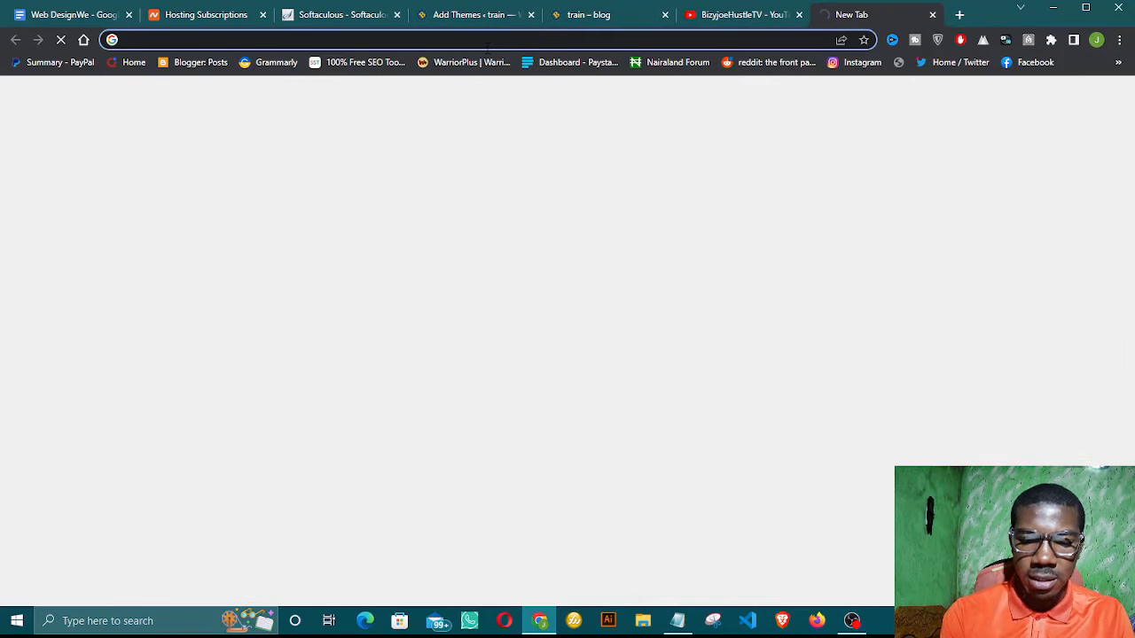
text(themeforest.com)
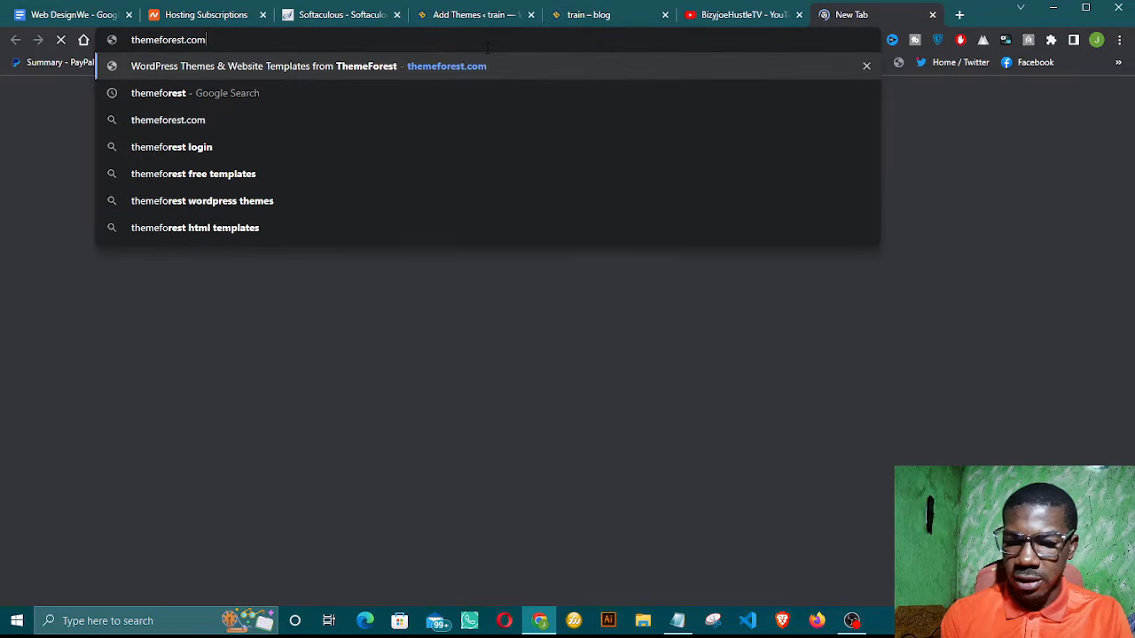
key(Return)
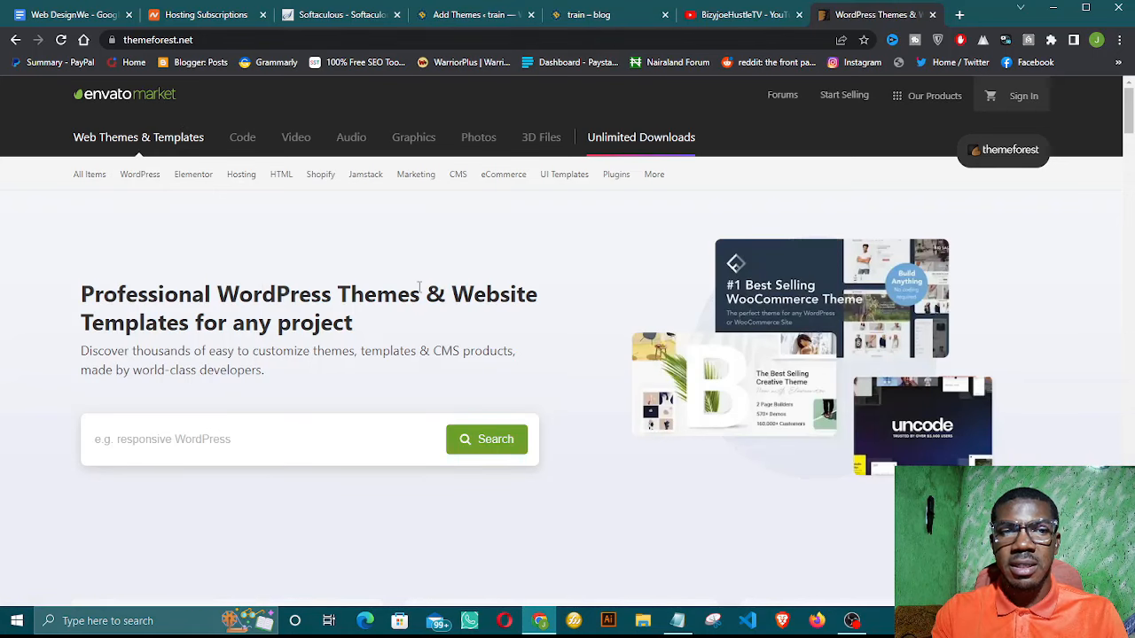
scroll(419, 285, down, 1)
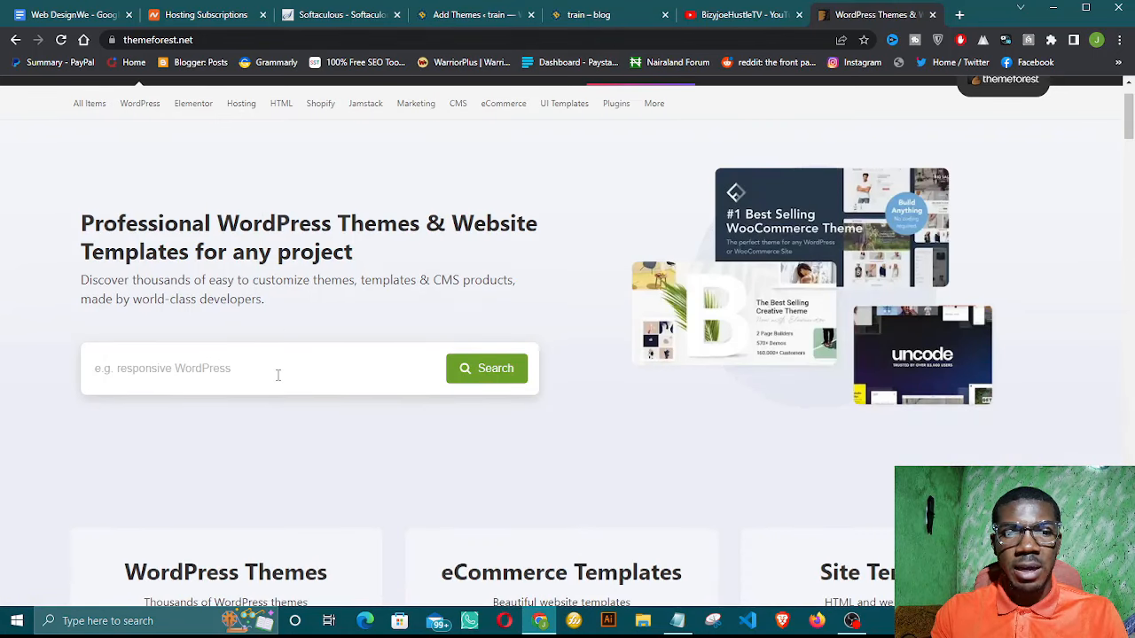
- Search ThemeForest for 'jnews' to find the JNews WordPress Newspaper Magazine theme
click(277, 375)
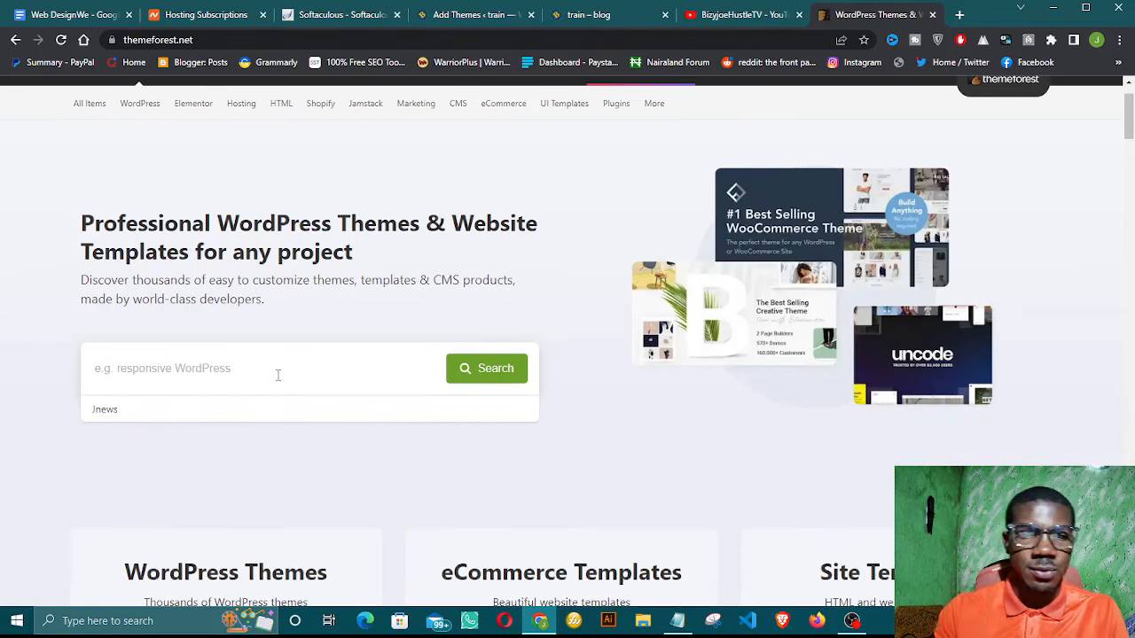
click(143, 414)
click(479, 378)
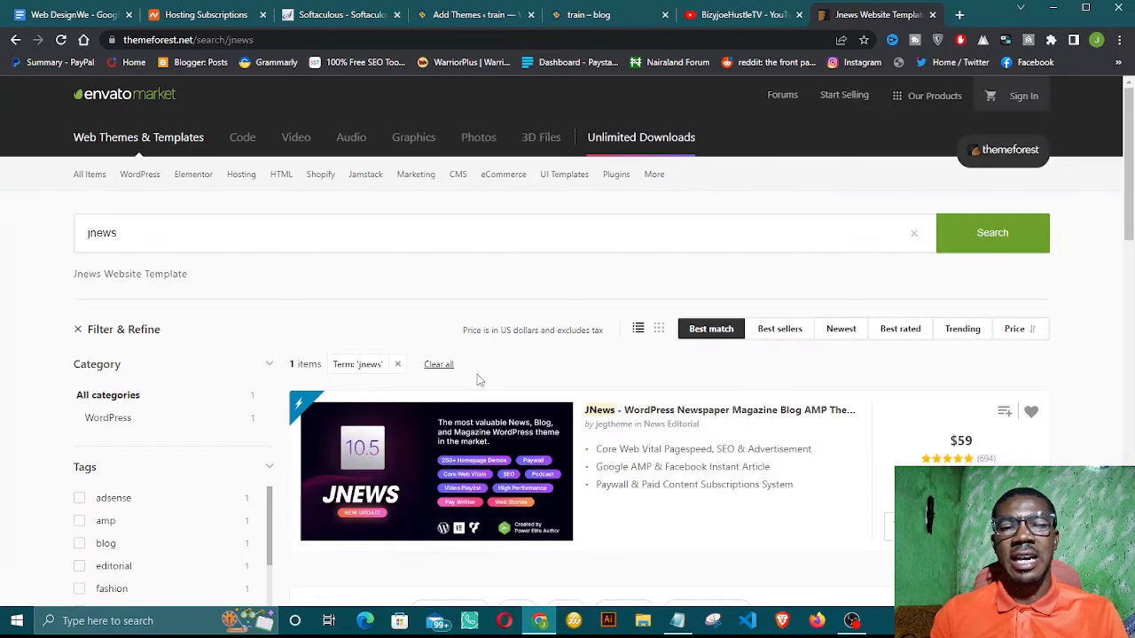
scroll(492, 380, down, 2)
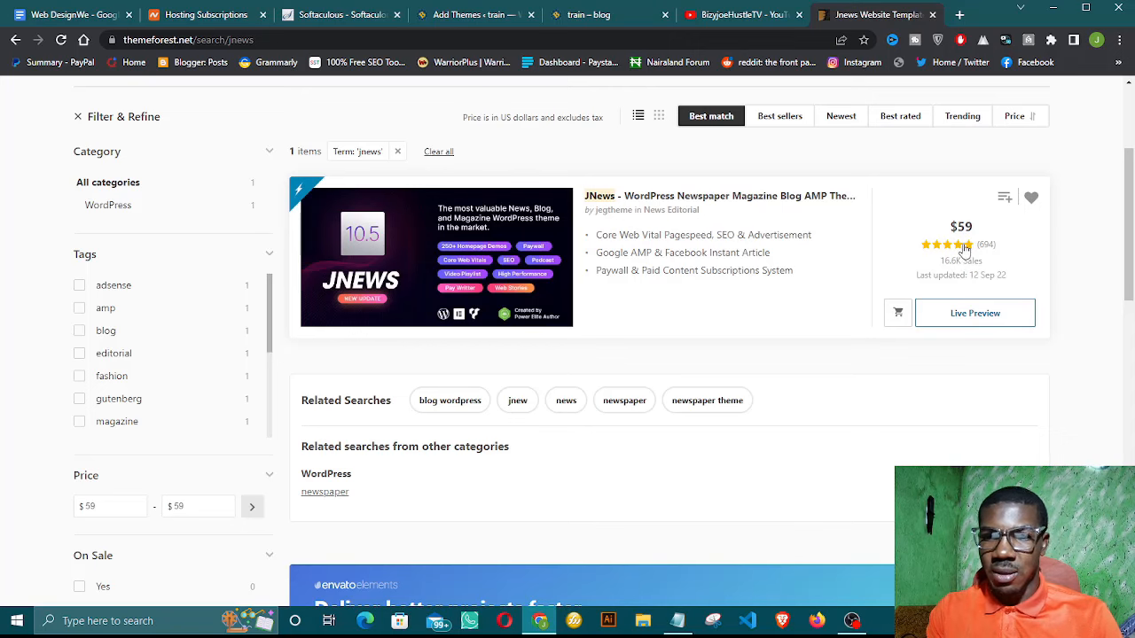
scroll(761, 281, down, 1)
scroll(761, 278, down, 7)
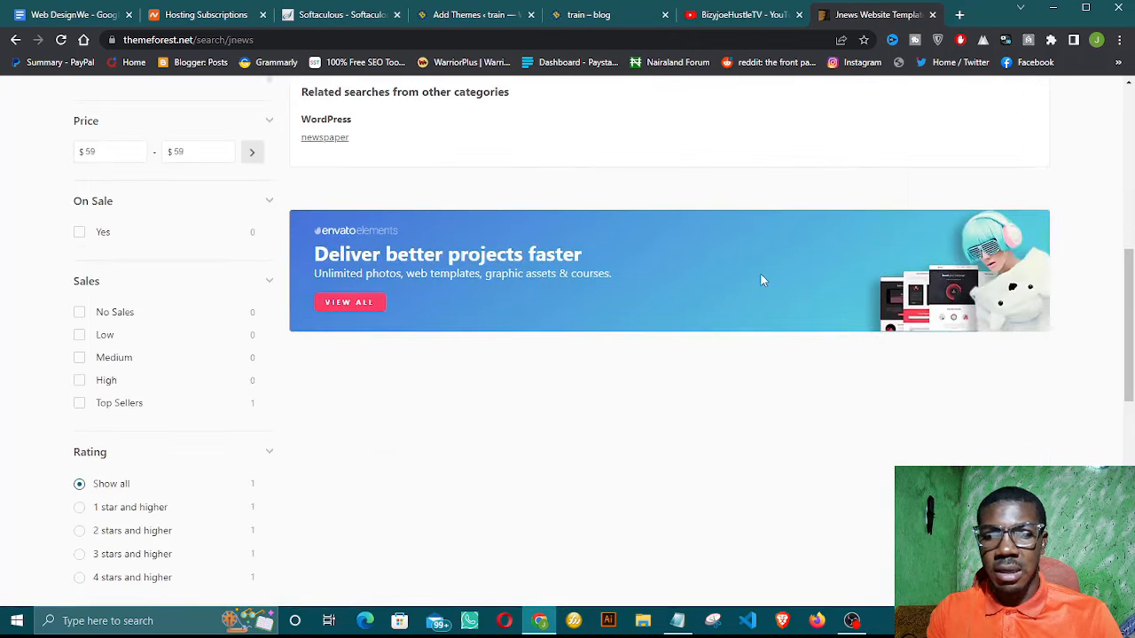
scroll(761, 280, down, 1)
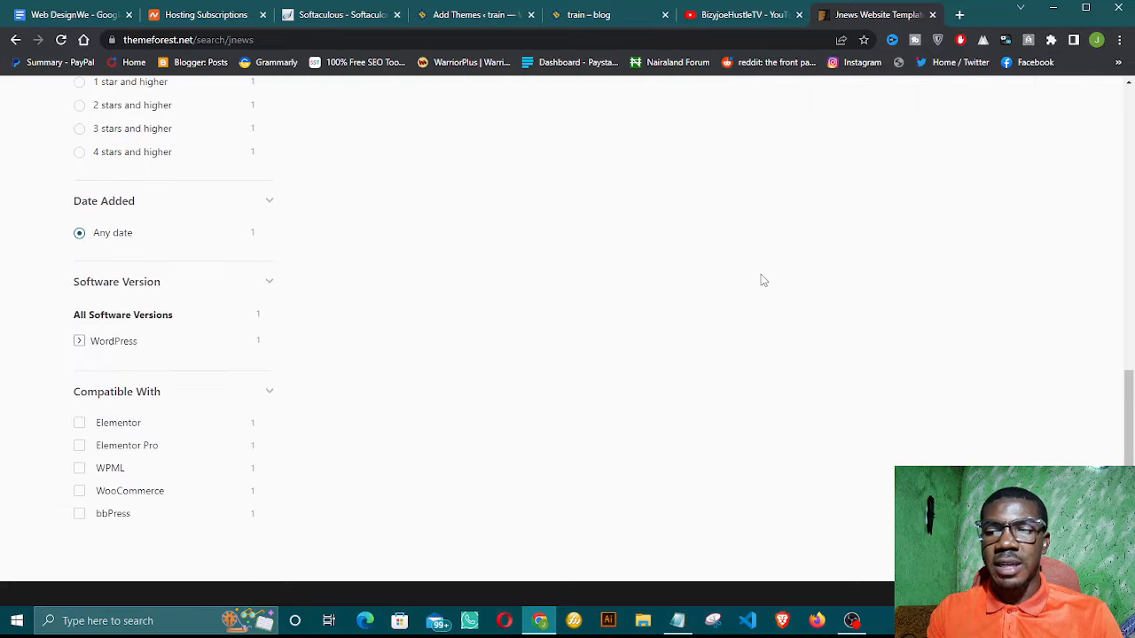
scroll(761, 280, up, 1)
scroll(761, 280, down, 4)
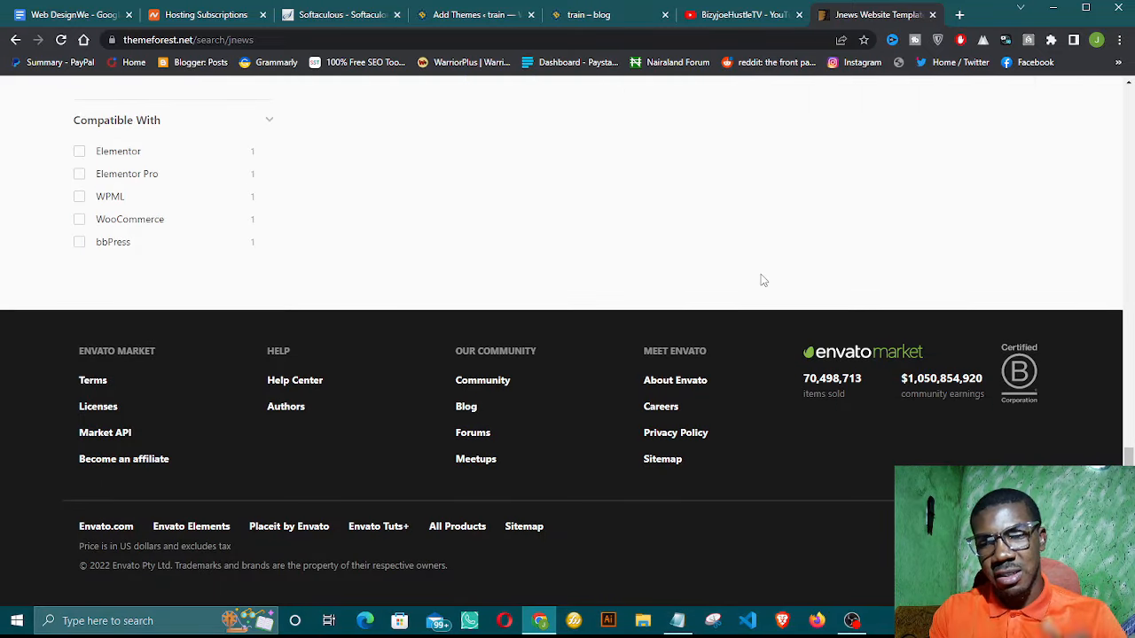
scroll(761, 280, up, 8)
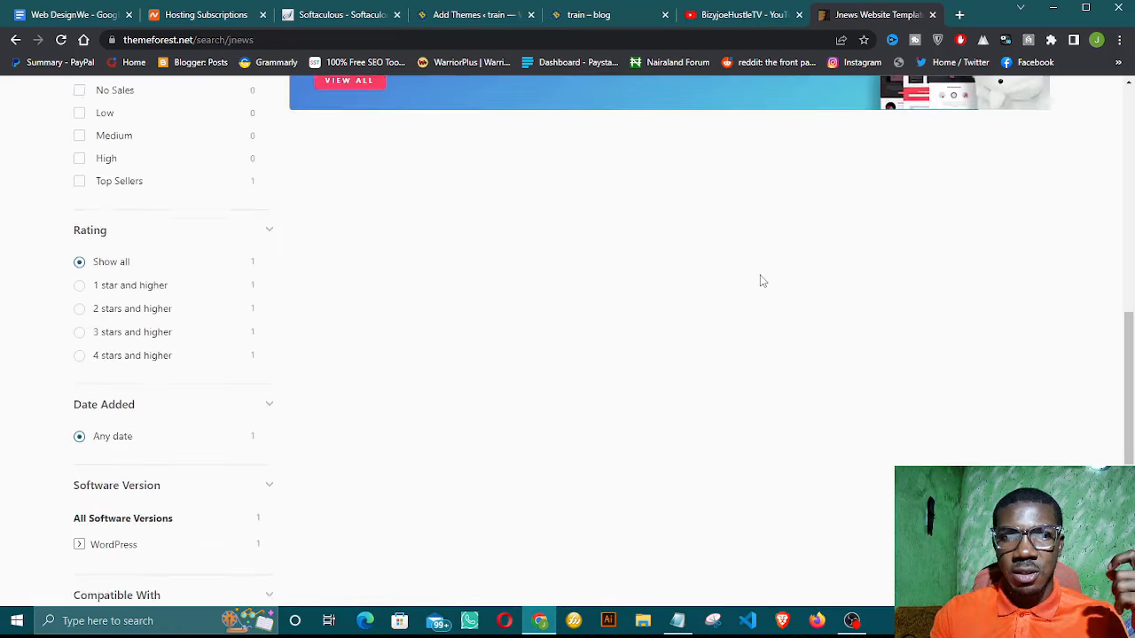
scroll(760, 281, up, 5)
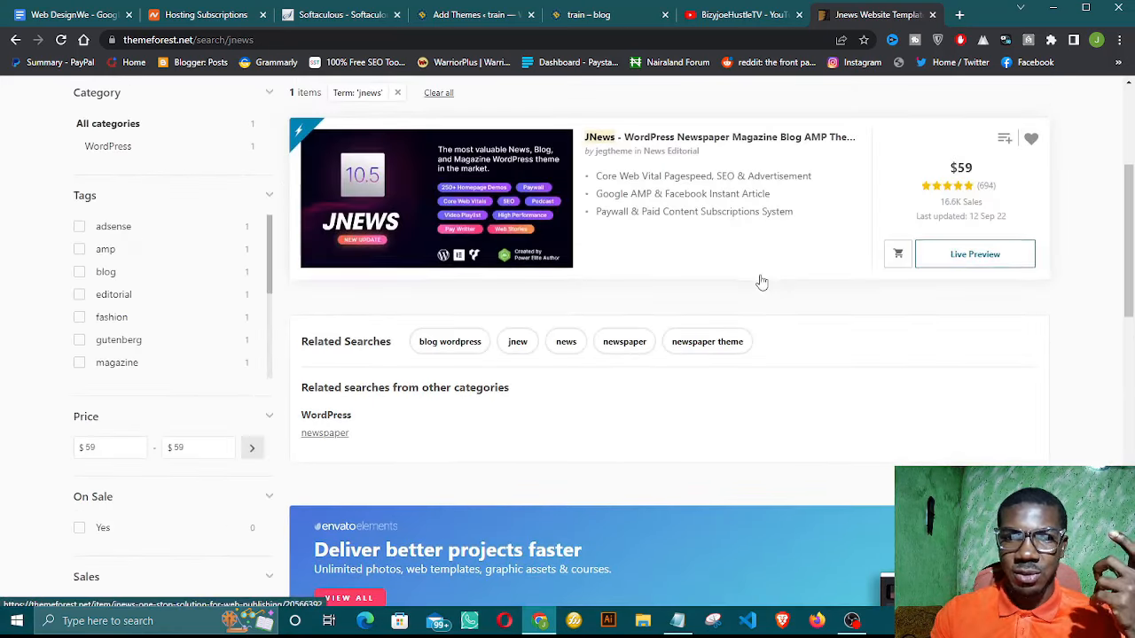
scroll(761, 280, up, 2)
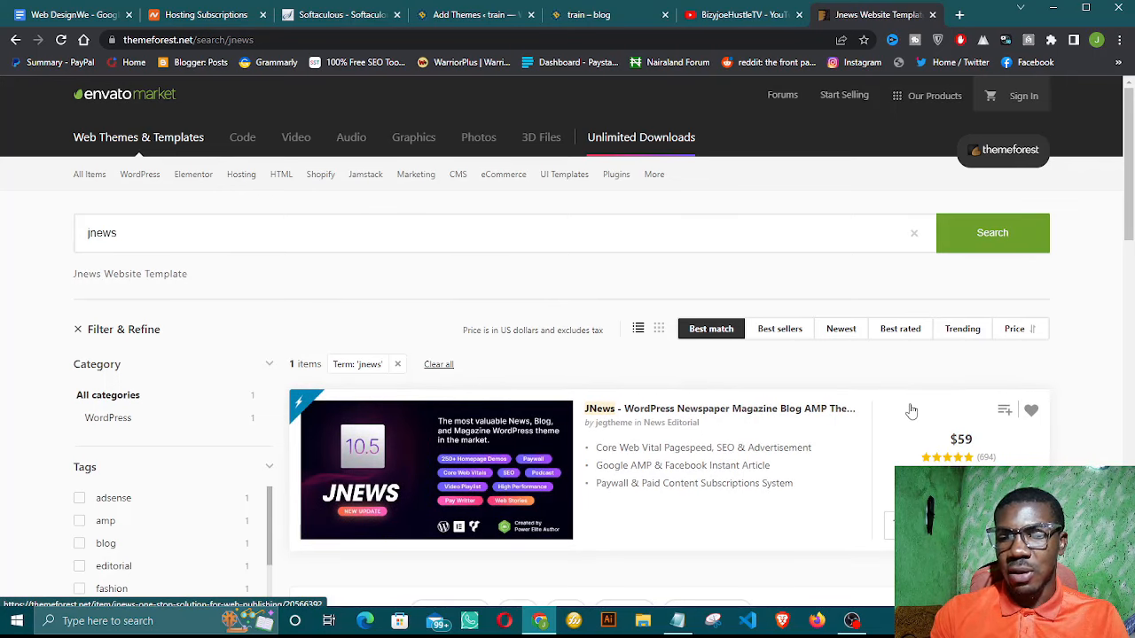
- Close the ThemeForest tab and open Upload Theme's file picker for the theme .zip
click(933, 16)
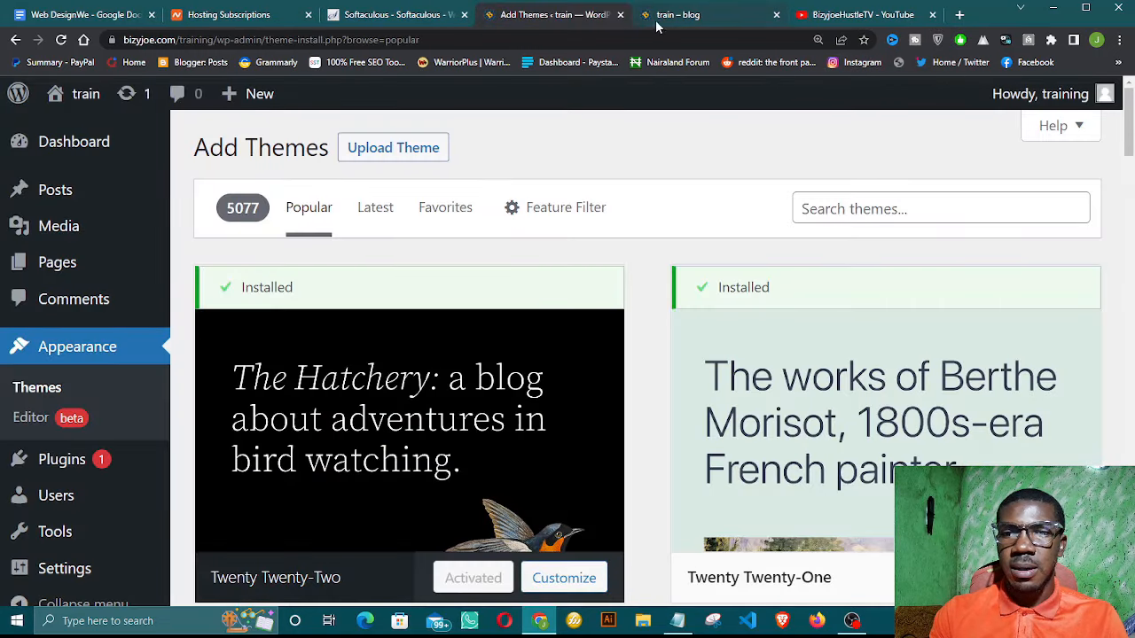
scroll(431, 271, down, 3)
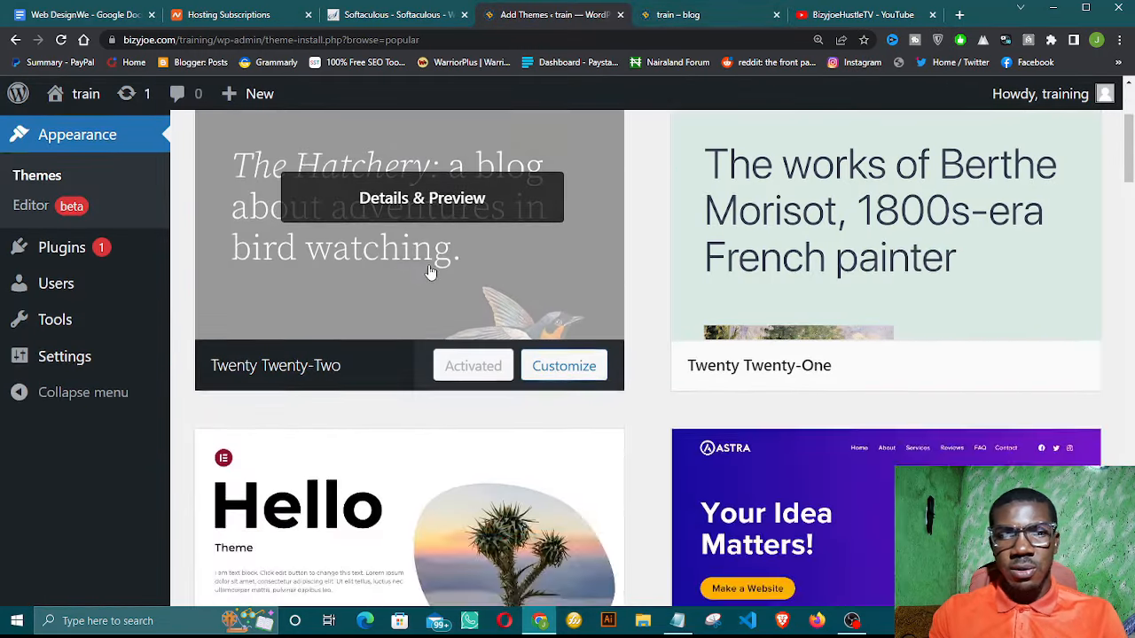
scroll(430, 255, up, 3)
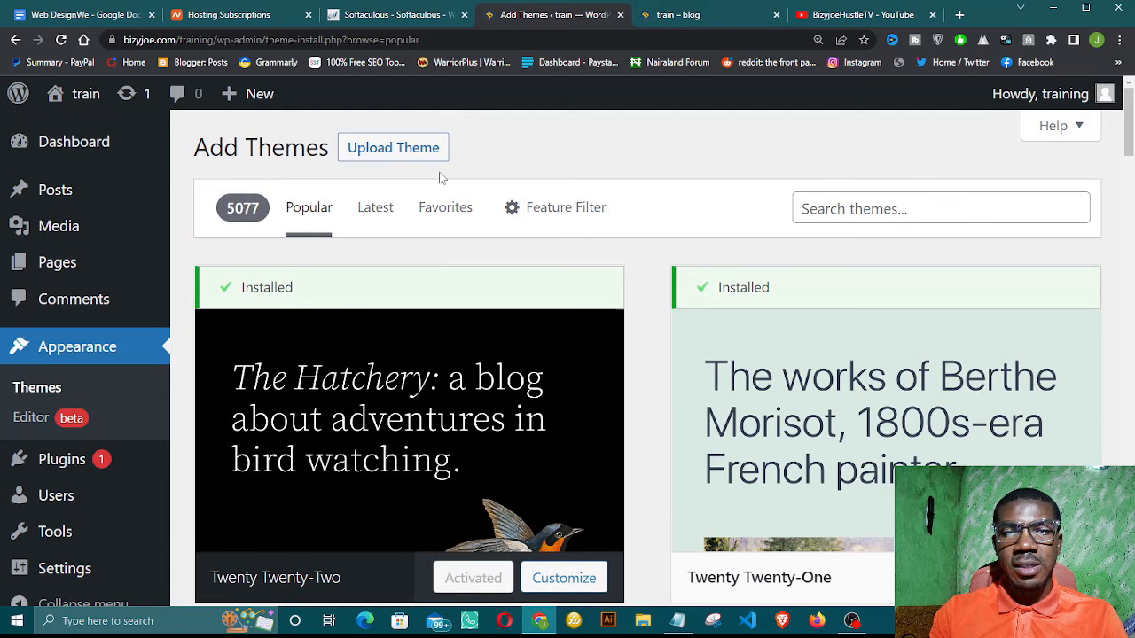
click(396, 150)
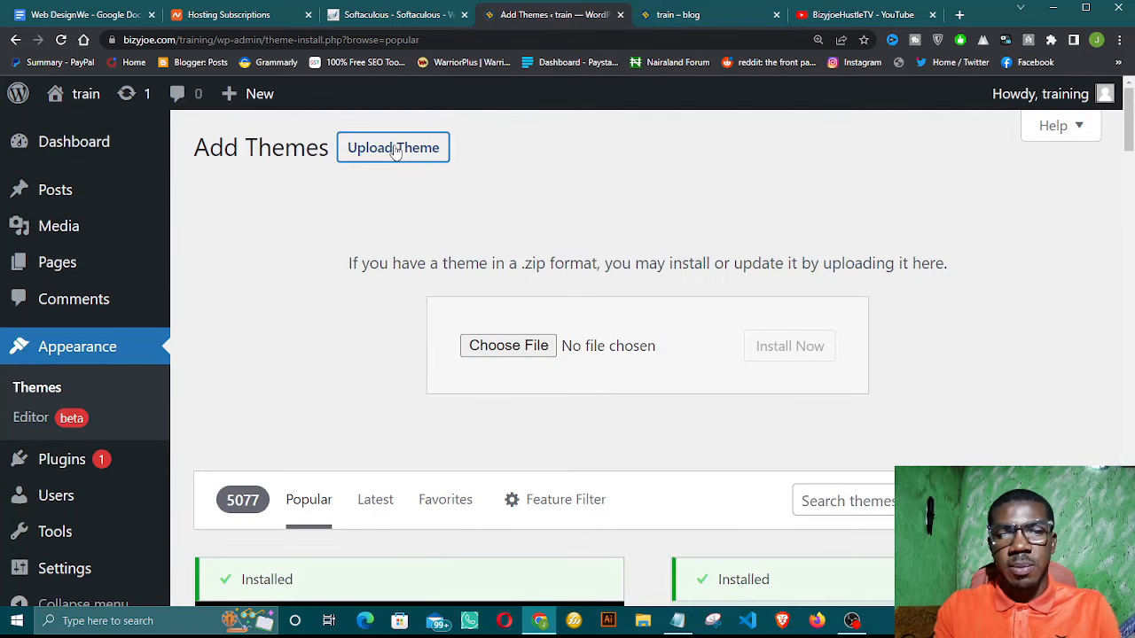
click(511, 346)
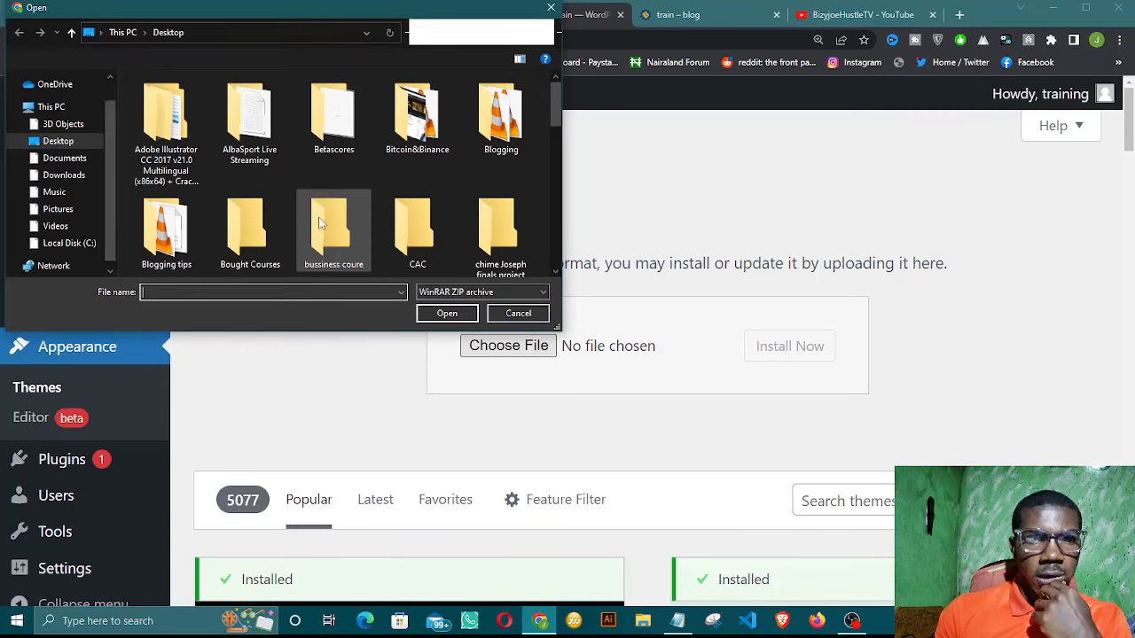
- Choose the themeforest JNews zip from Web Design Tools\Wordpress Themes. Plugins\Themes\JNews Theme
scroll(327, 216, down, 2)
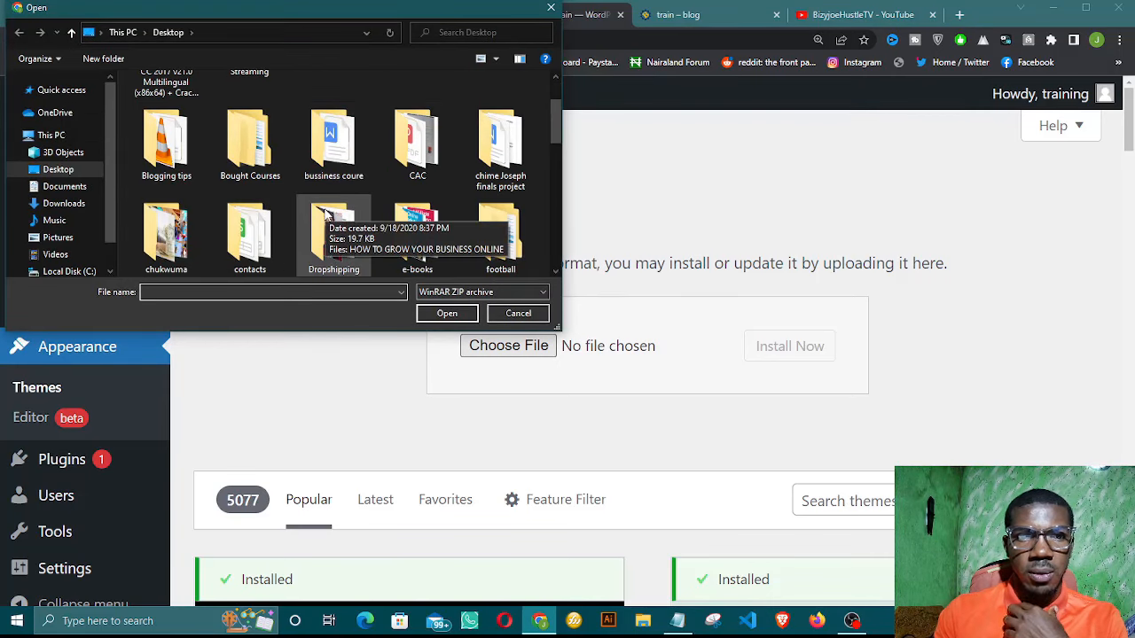
scroll(315, 210, down, 5)
scroll(314, 210, down, 3)
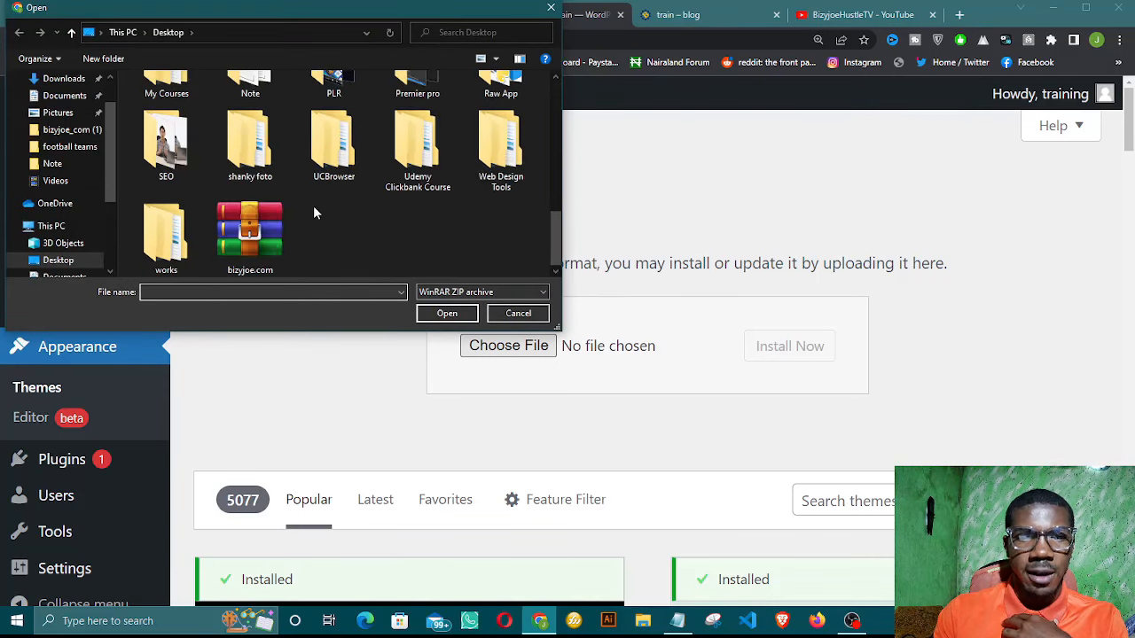
scroll(314, 211, down, 1)
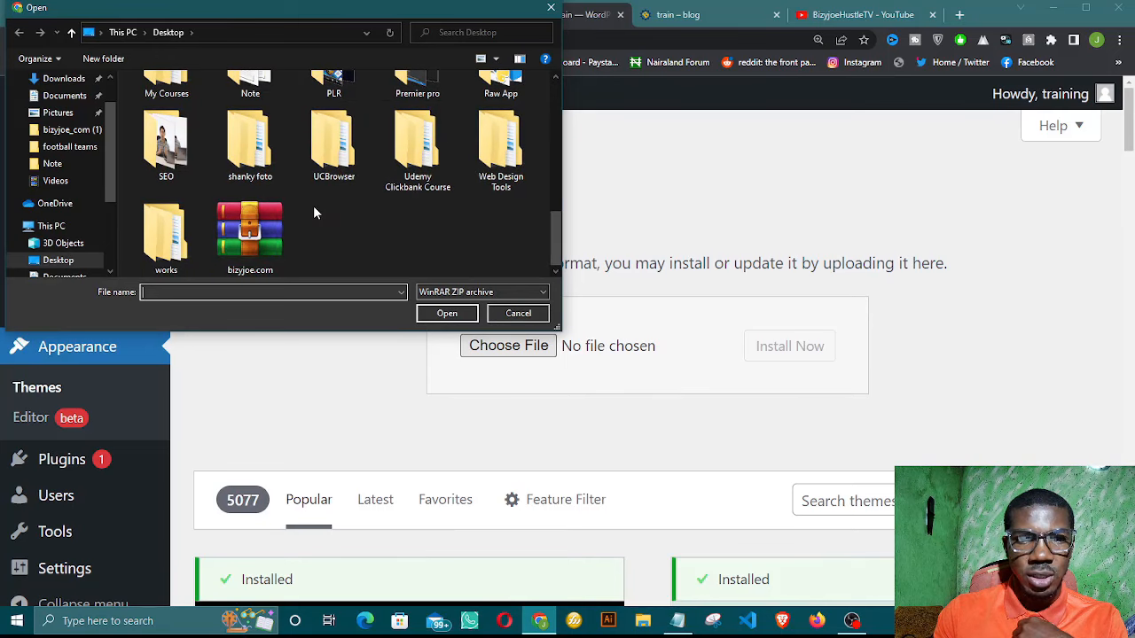
double_click(501, 148)
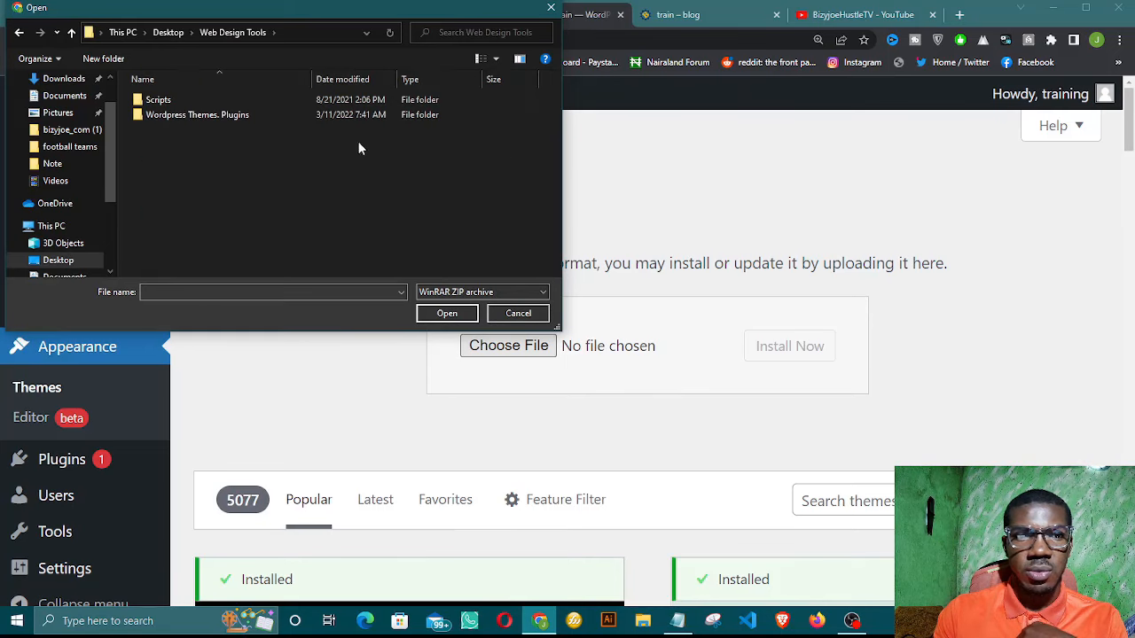
double_click(203, 118)
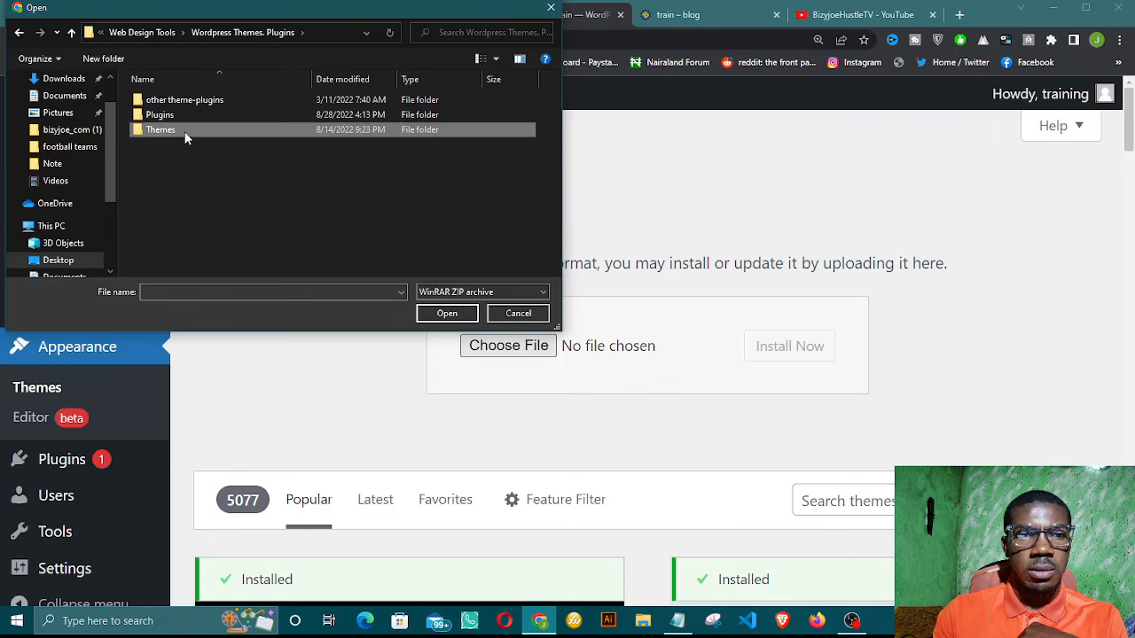
double_click(185, 131)
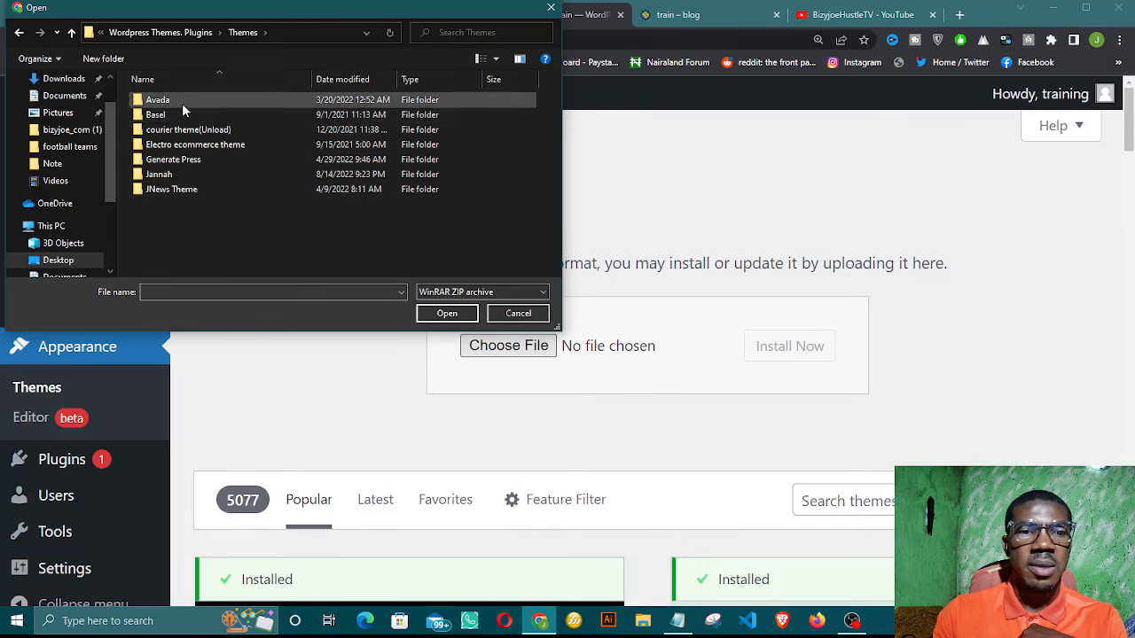
double_click(177, 189)
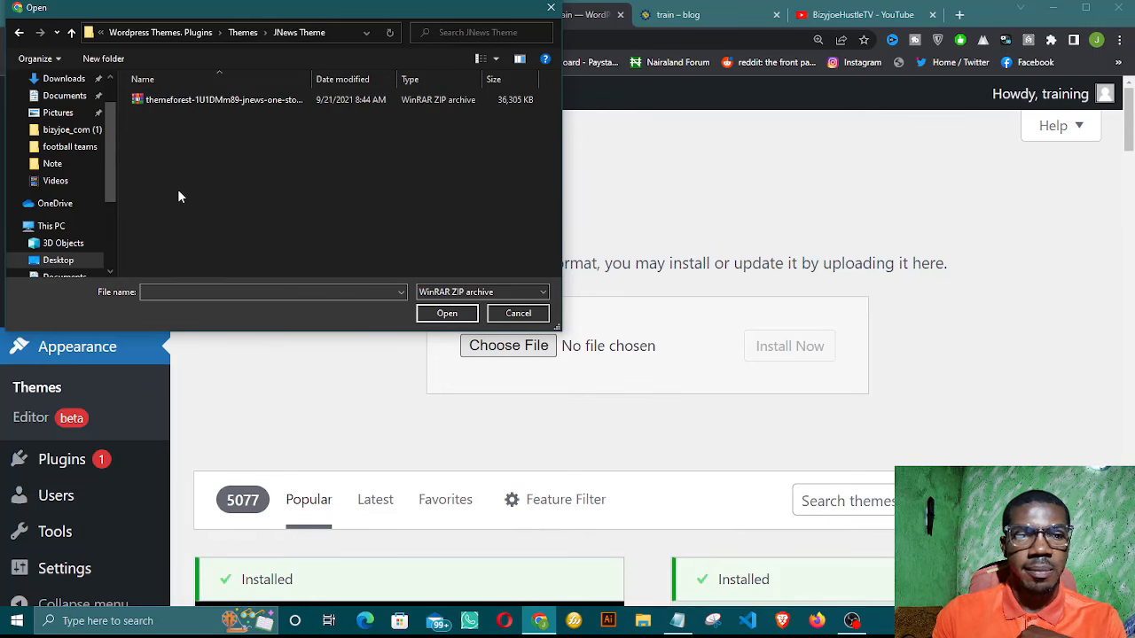
click(205, 101)
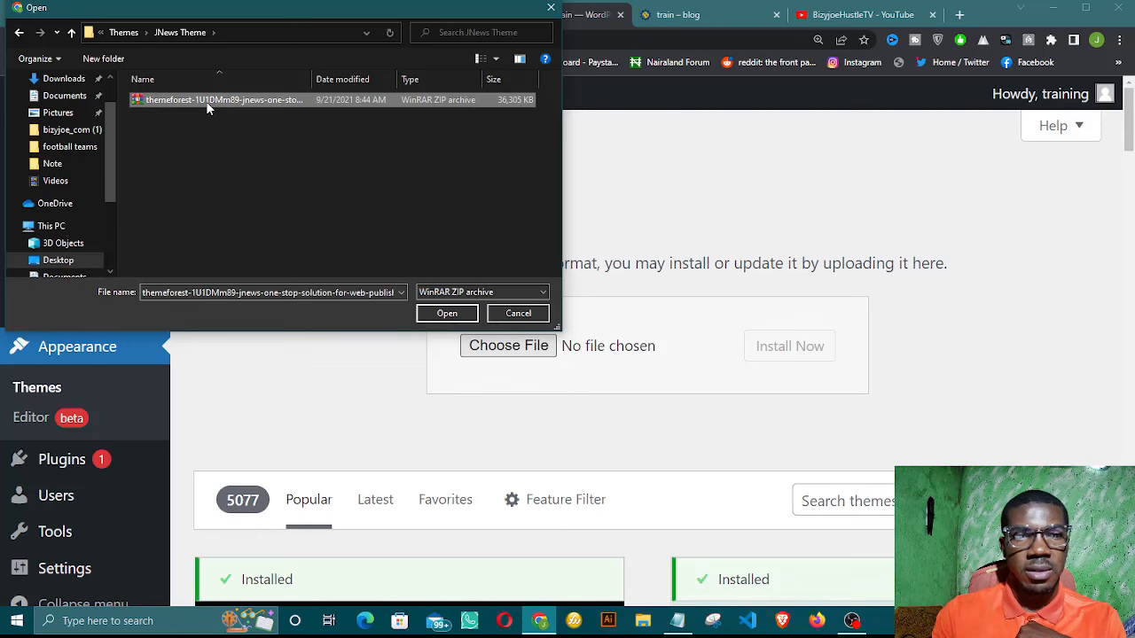
click(446, 314)
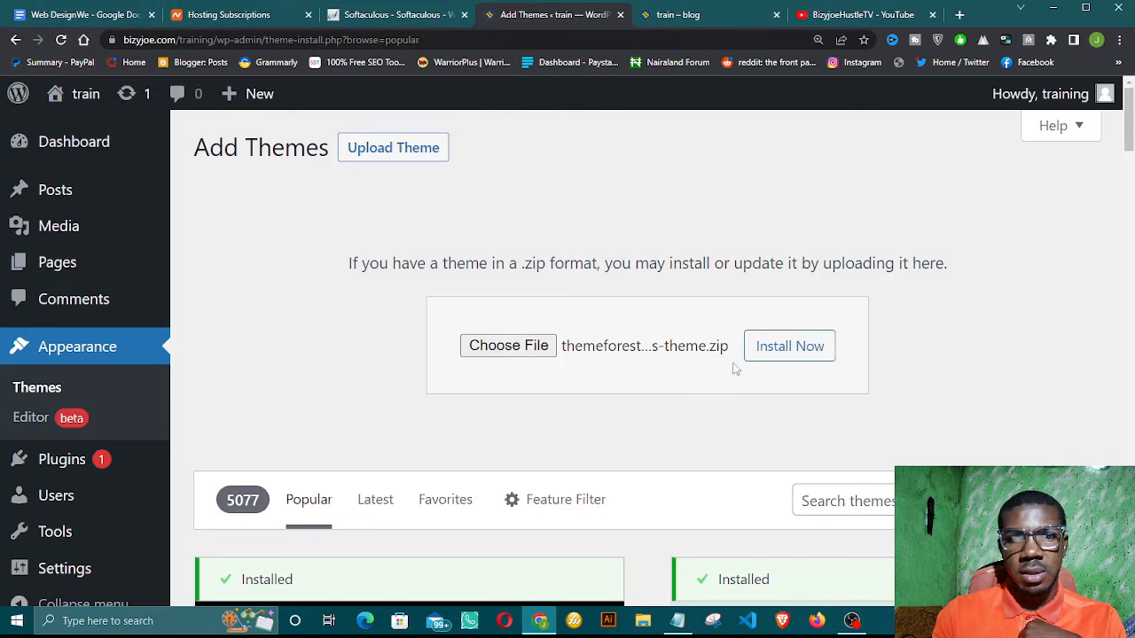
- Install the uploaded JNews theme zip, then switch to the Softaculous success page tab
click(784, 352)
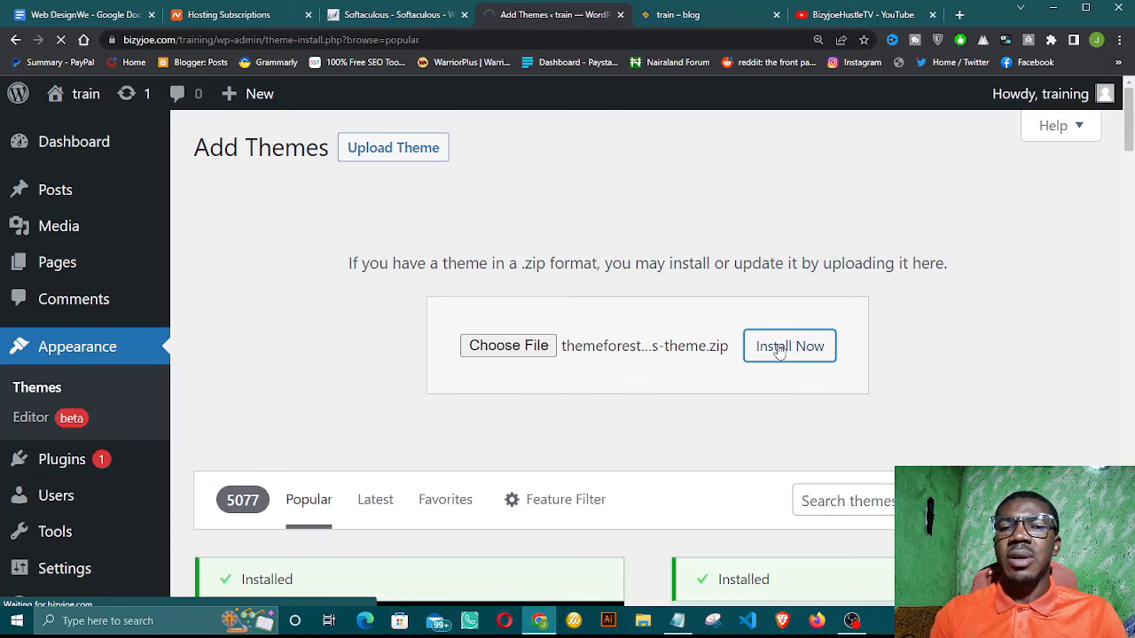
click(416, 15)
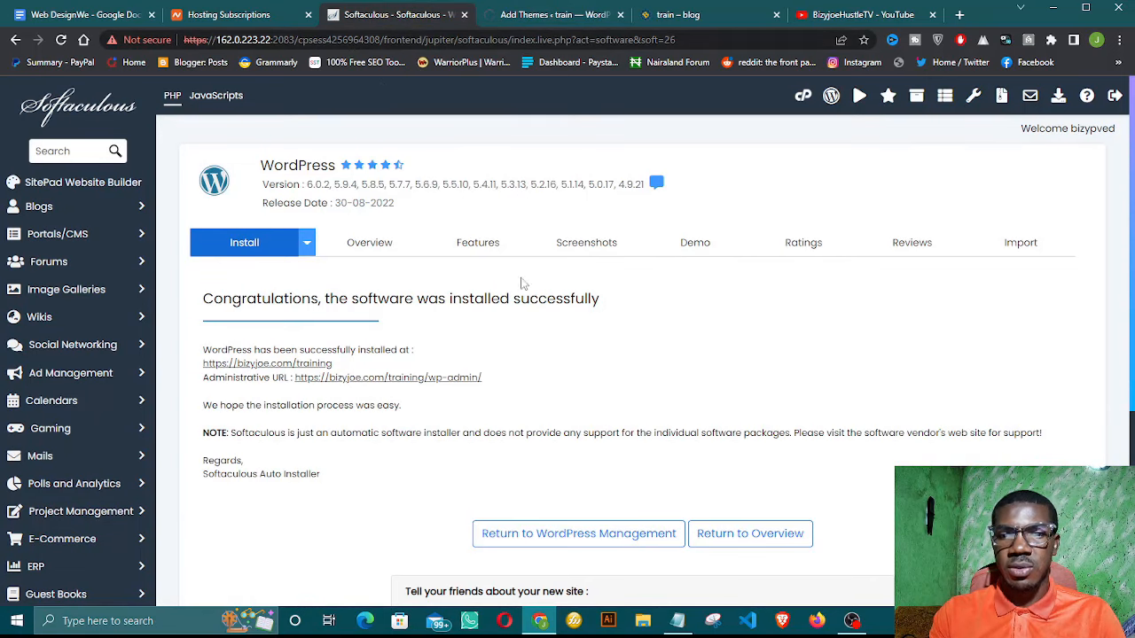
- Return from the theme upload tab to Softaculous and go to its home page
scroll(458, 296, down, 3)
click(557, 15)
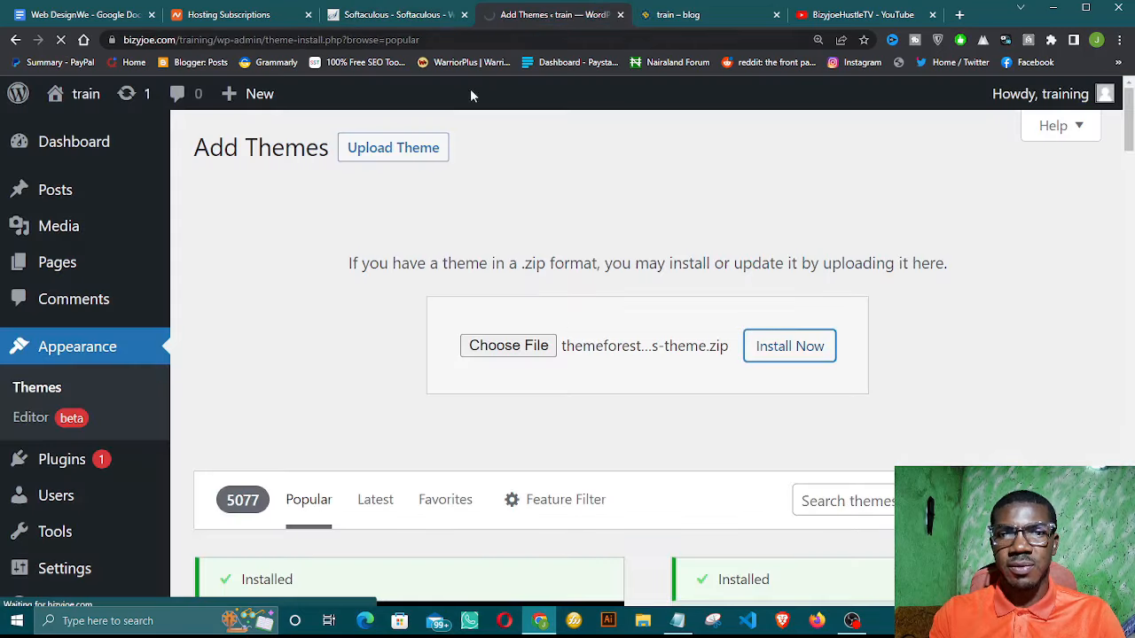
click(441, 24)
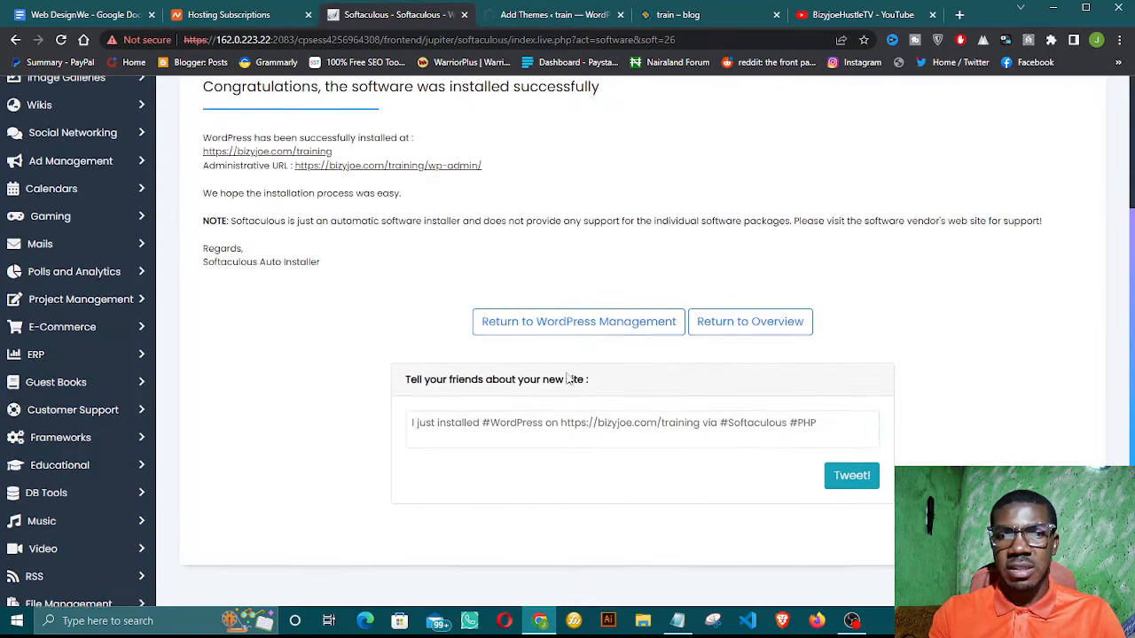
scroll(390, 331, up, 2)
scroll(390, 331, up, 1)
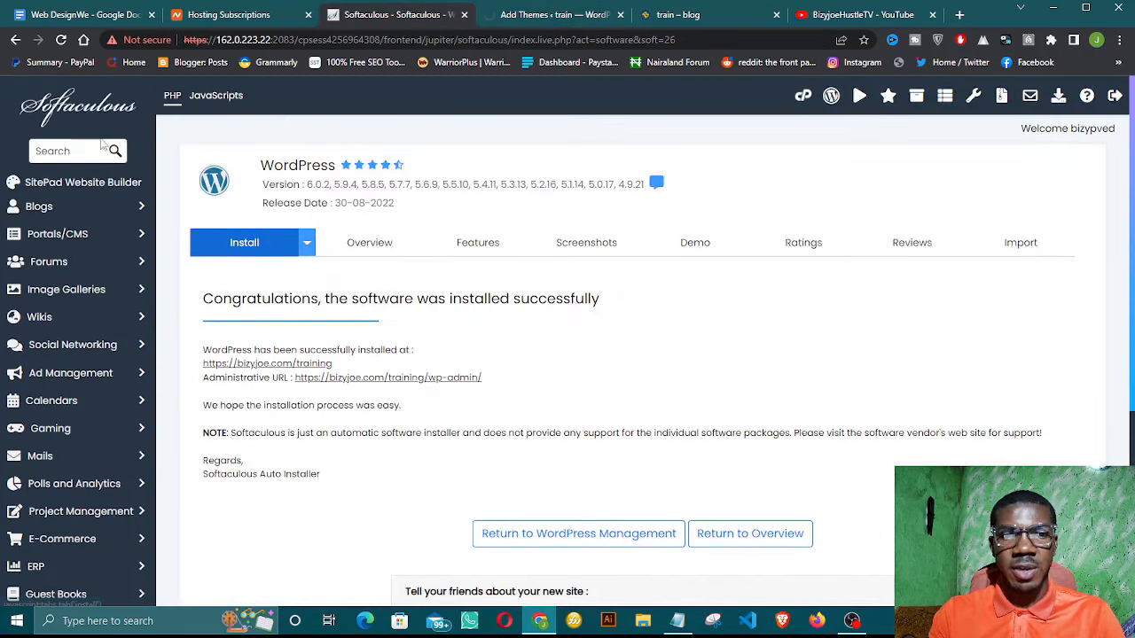
click(84, 111)
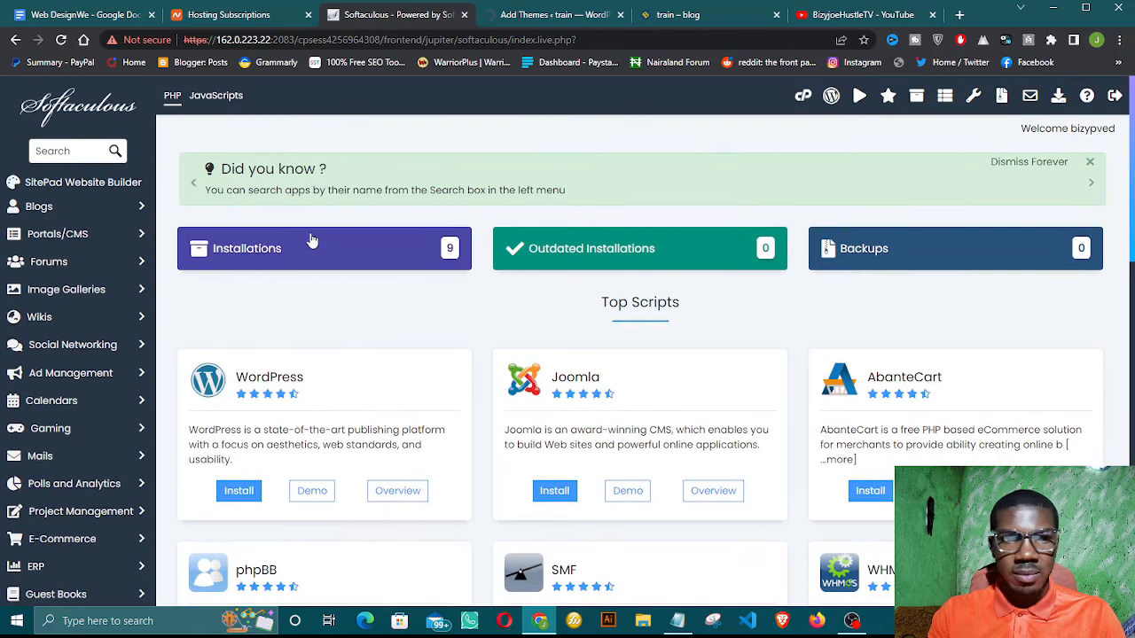
- Open WordPress under Blogs and review Current Installations, including bizyjoe.com/training
click(69, 209)
scroll(511, 267, down, 1)
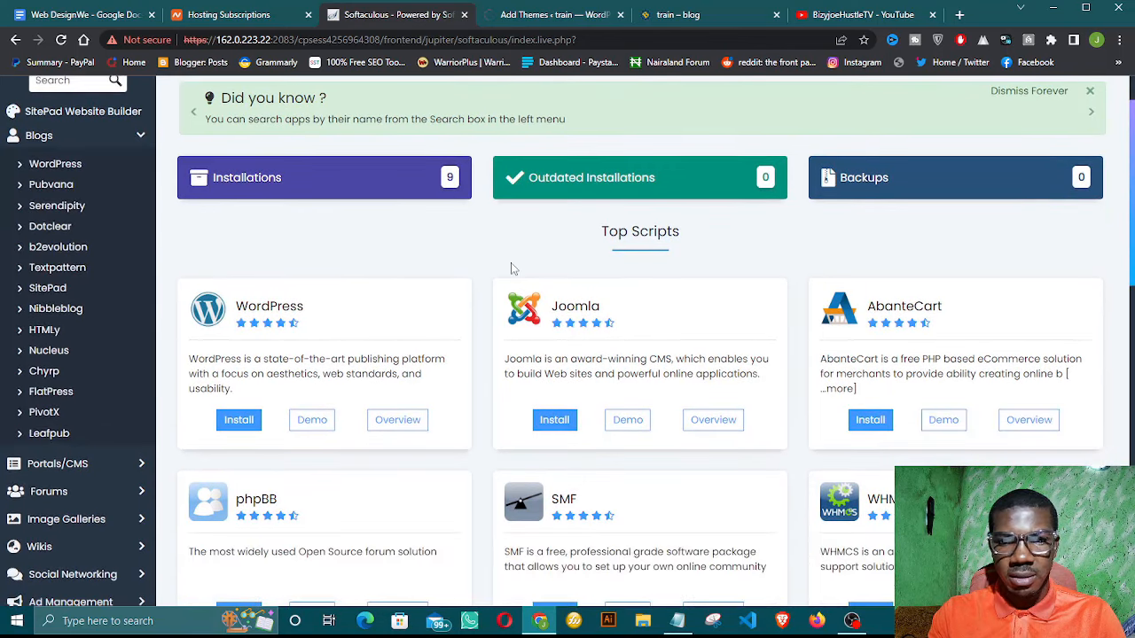
scroll(76, 168, down, 7)
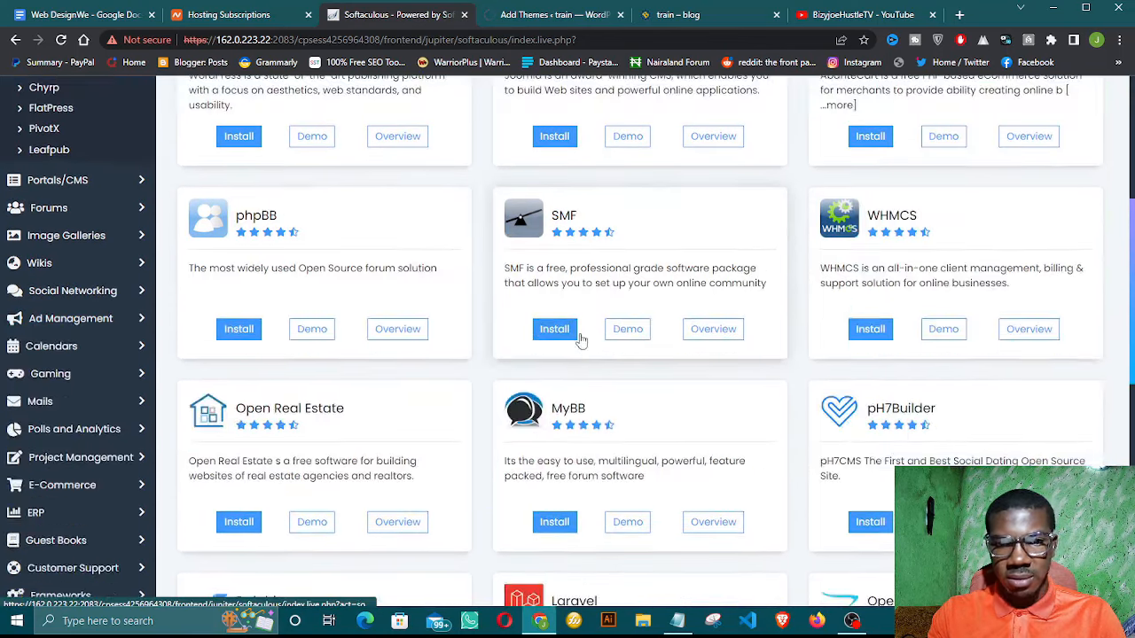
scroll(581, 341, down, 4)
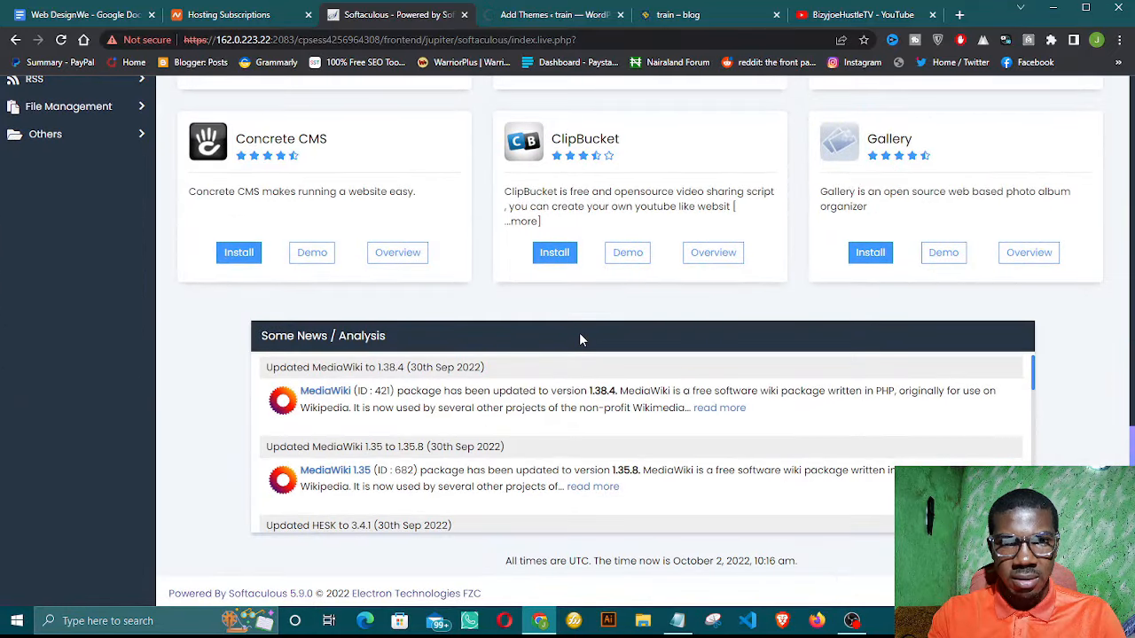
scroll(581, 340, up, 11)
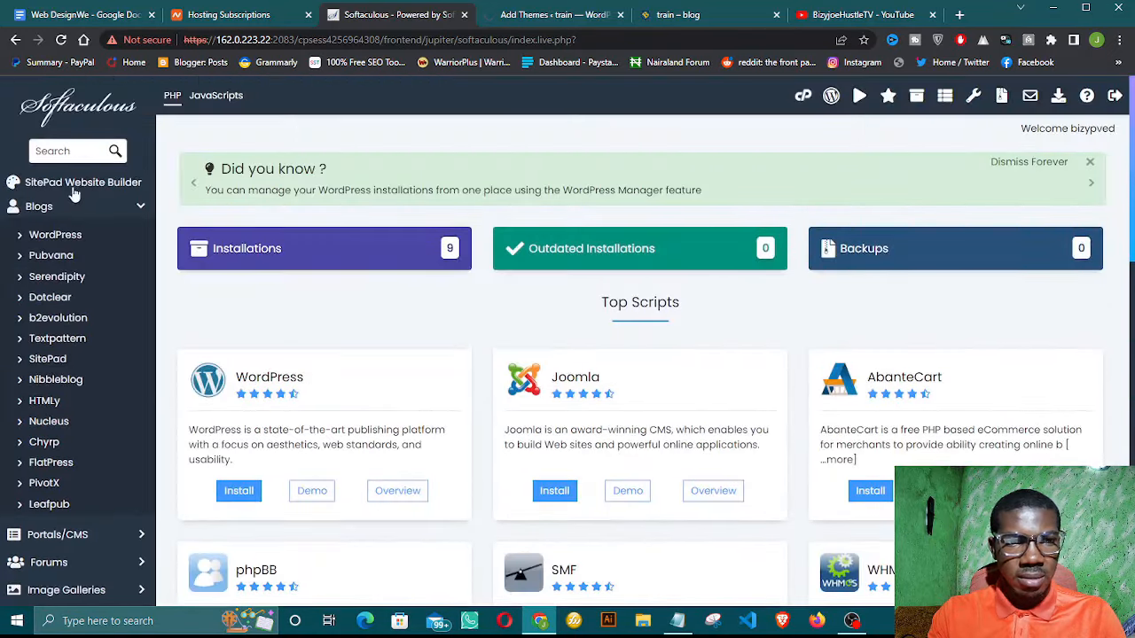
click(37, 235)
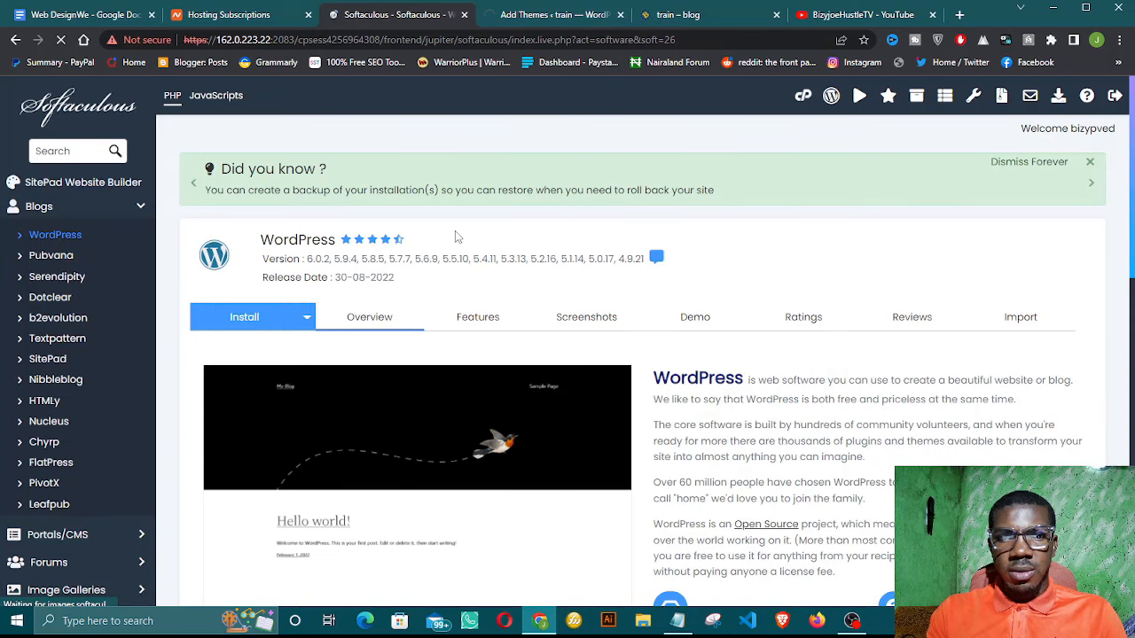
scroll(455, 235, down, 1)
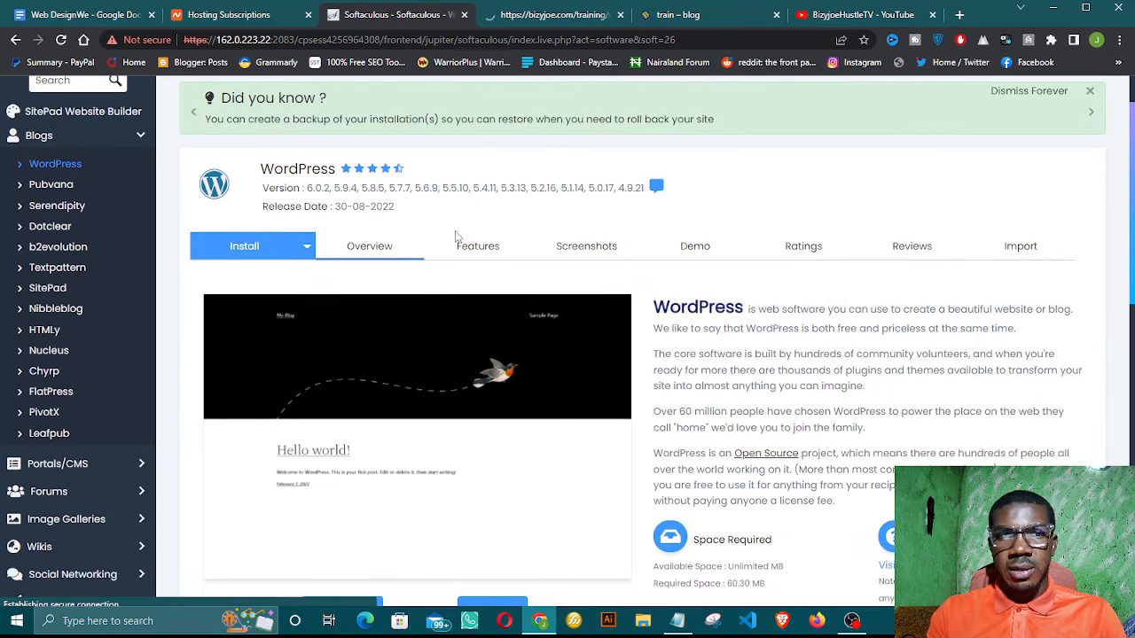
scroll(663, 283, down, 6)
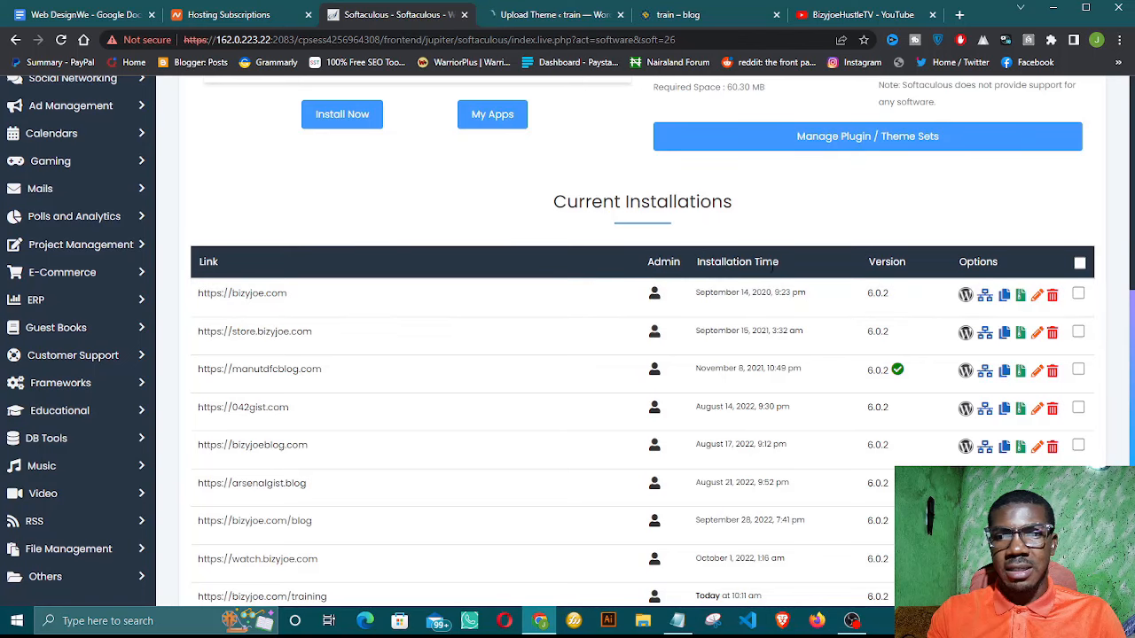
scroll(758, 268, down, 3)
scroll(758, 268, up, 2)
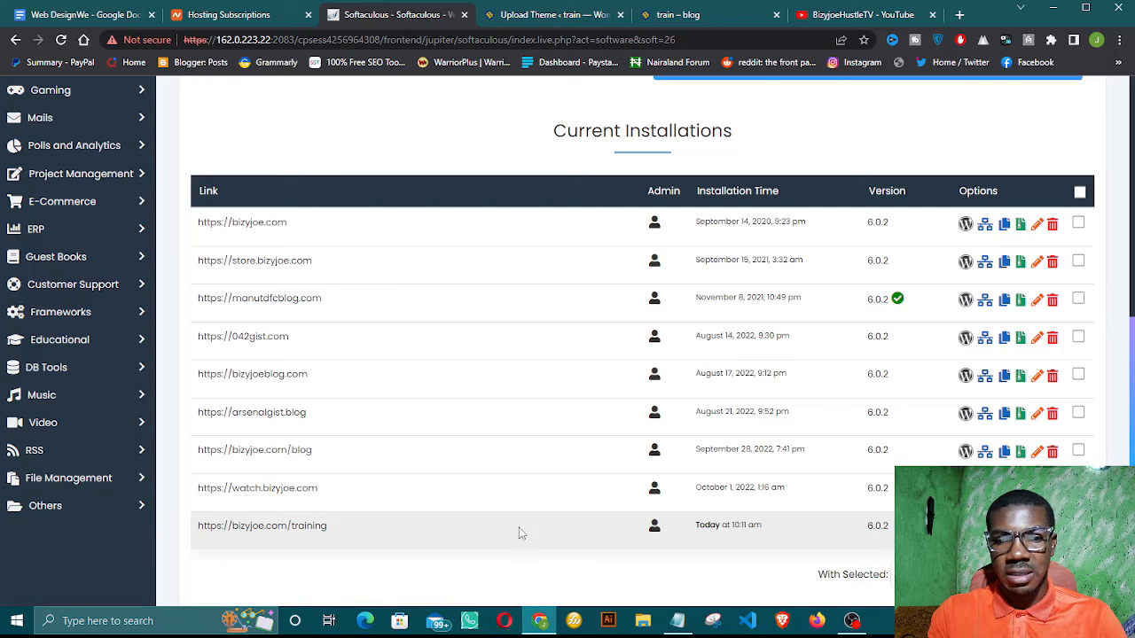
scroll(521, 533, down, 2)
- Open Manage Themes > Upload Theme for the training site, then check WordPress's JNews install result
click(959, 390)
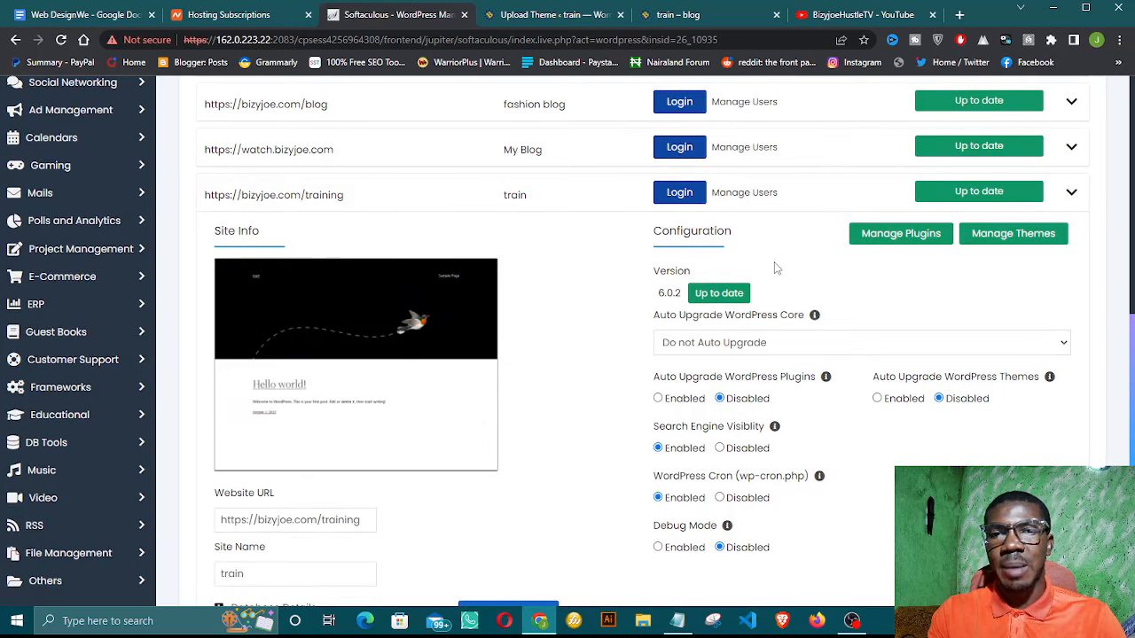
click(1015, 238)
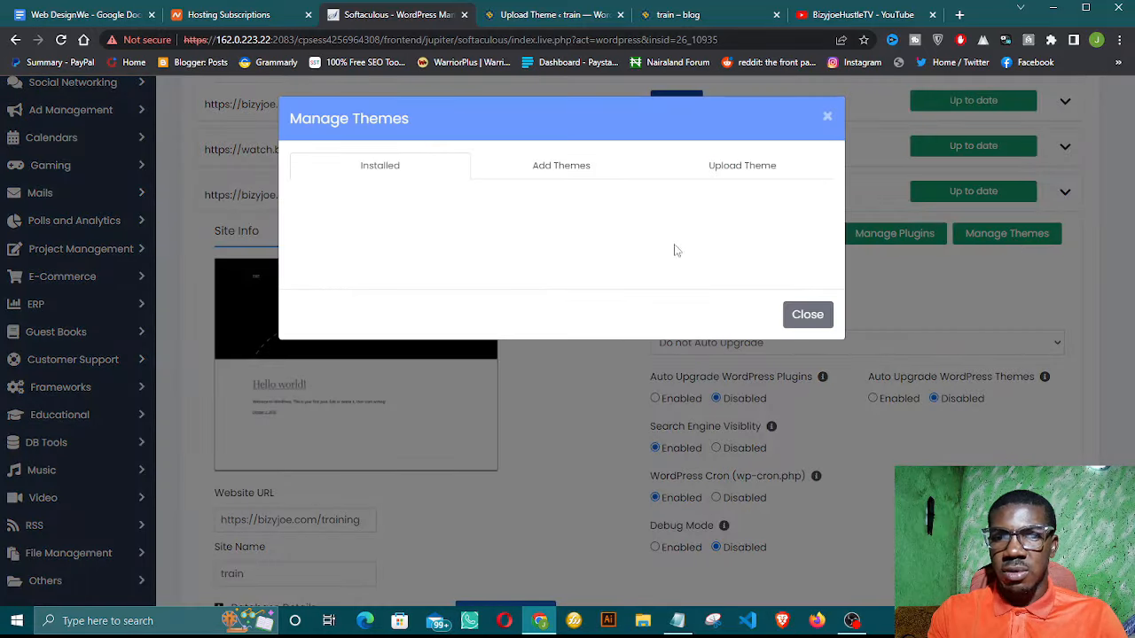
click(740, 169)
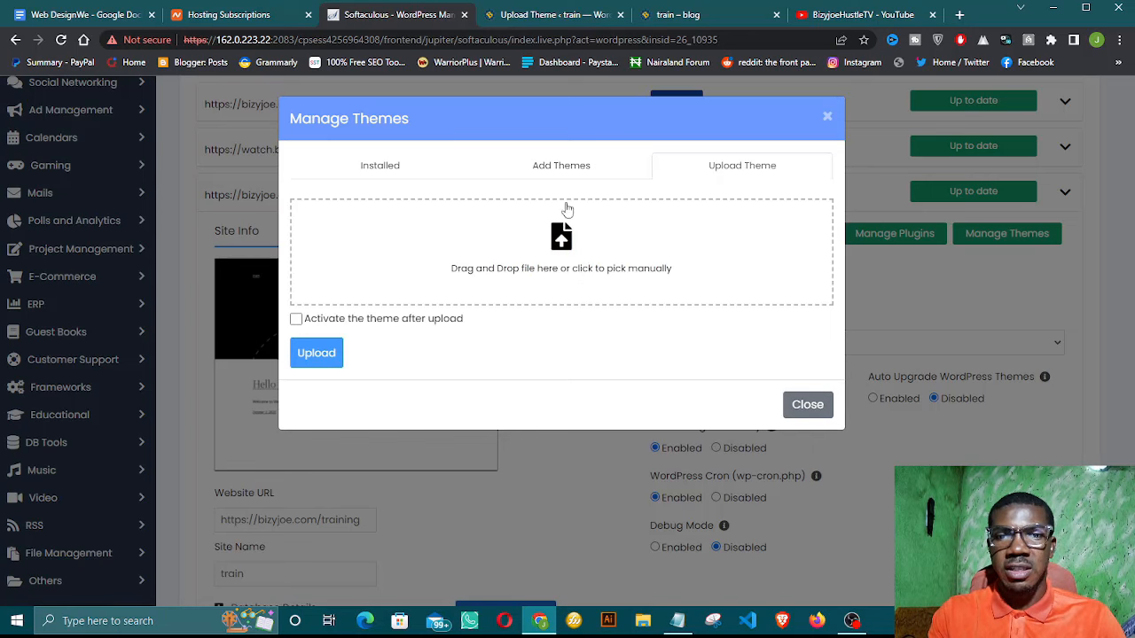
click(555, 14)
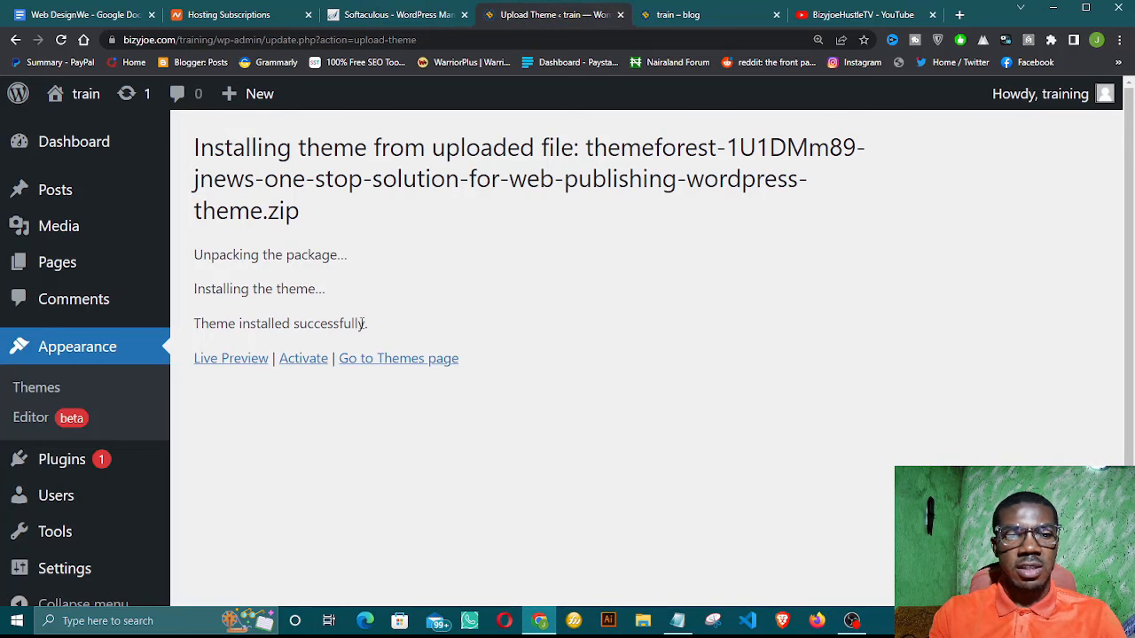
- Activate JNews and read its welcome page's Envato token license registration instructions
click(300, 360)
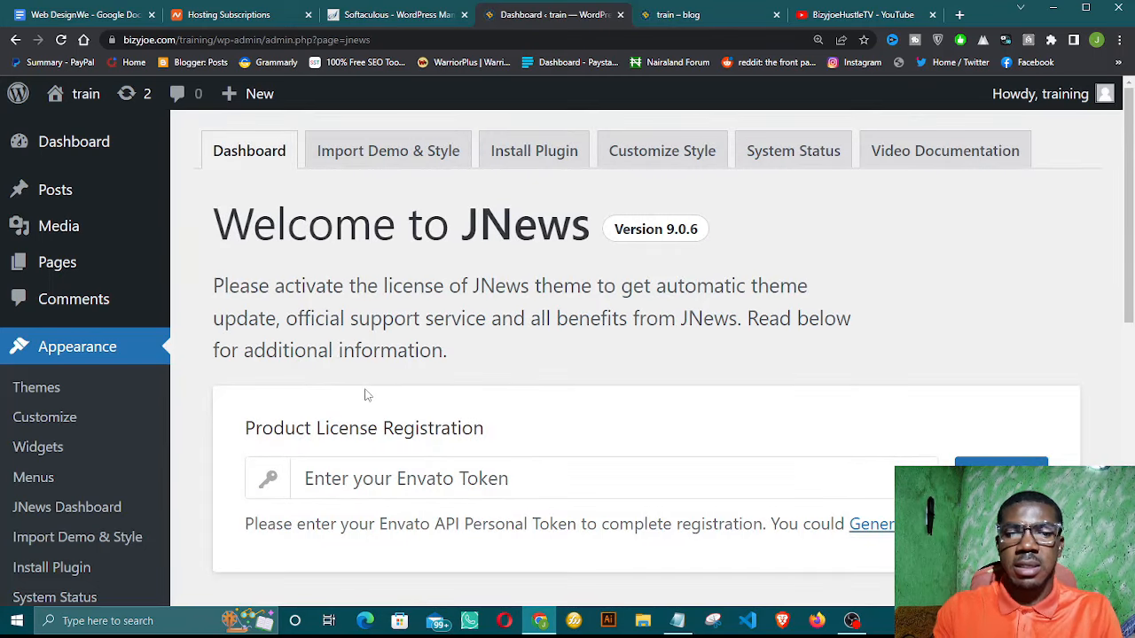
scroll(368, 395, down, 2)
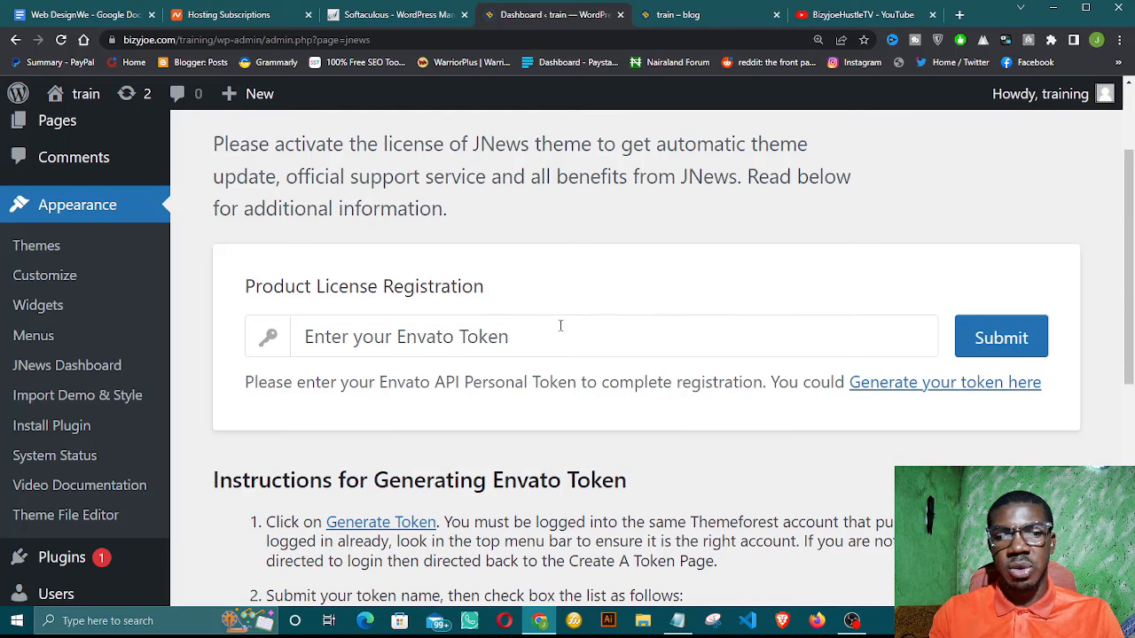
scroll(345, 373, down, 8)
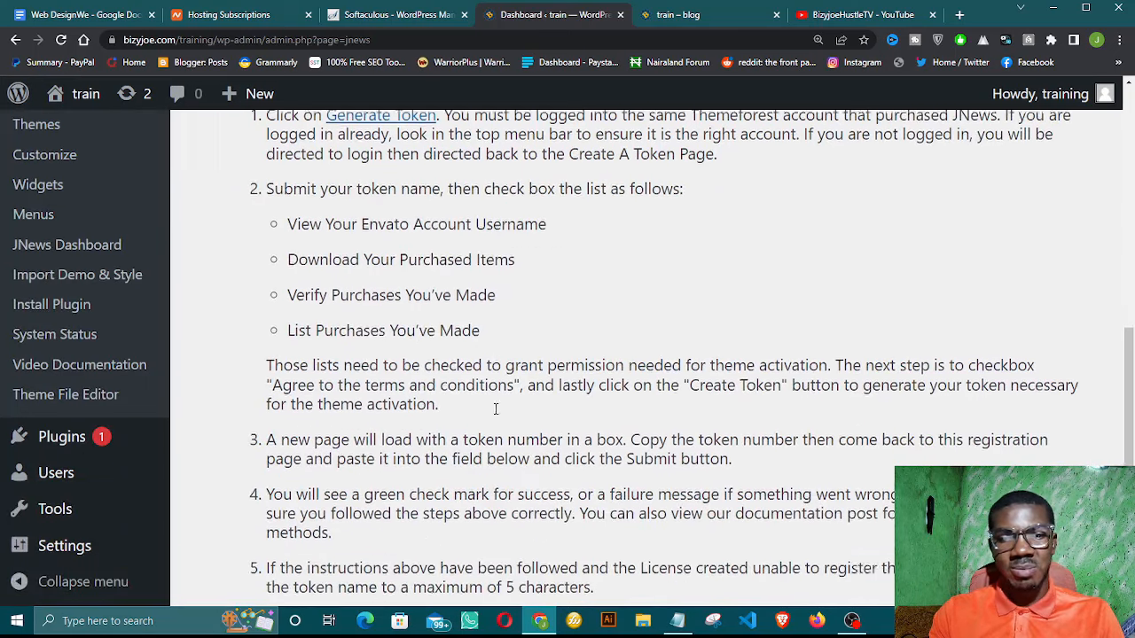
scroll(494, 409, up, 8)
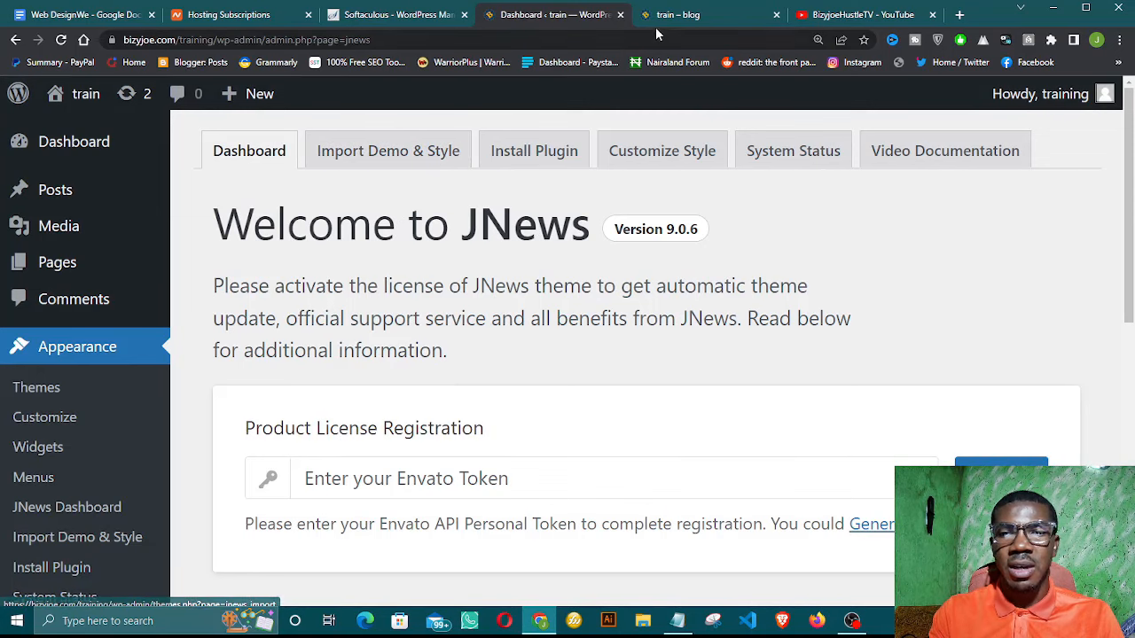
click(687, 24)
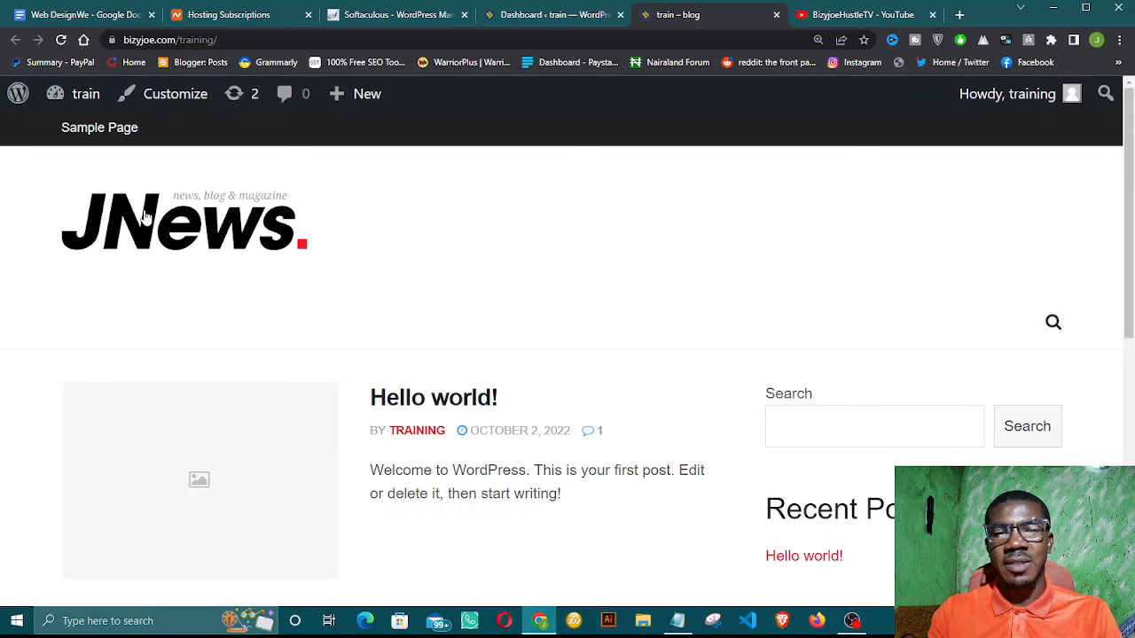
scroll(383, 315, down, 4)
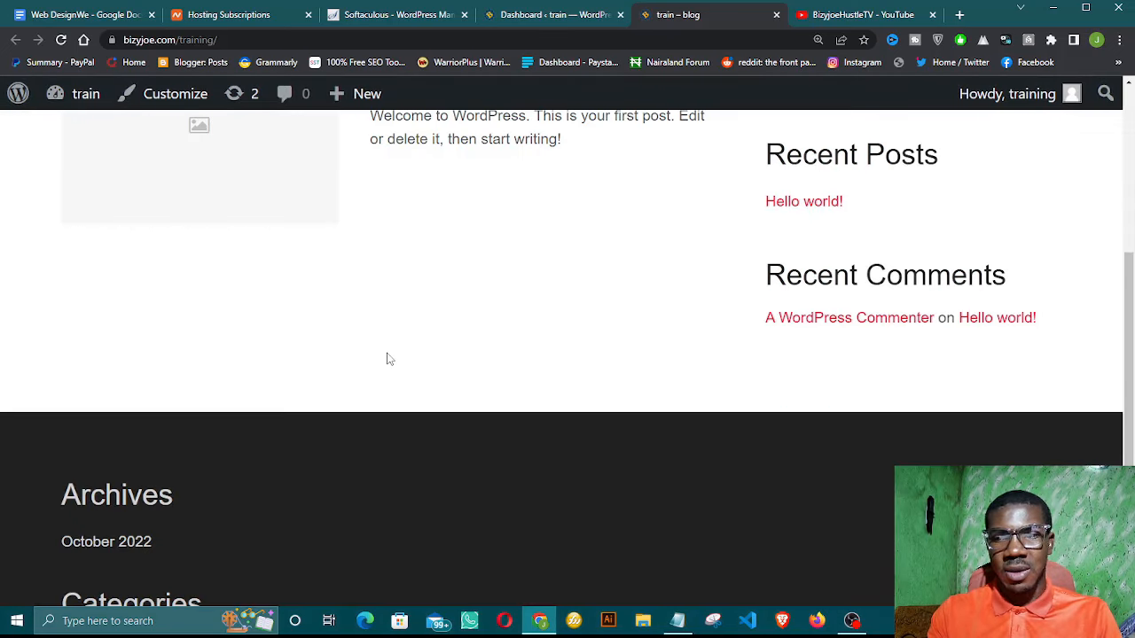
scroll(388, 358, down, 3)
scroll(387, 357, up, 7)
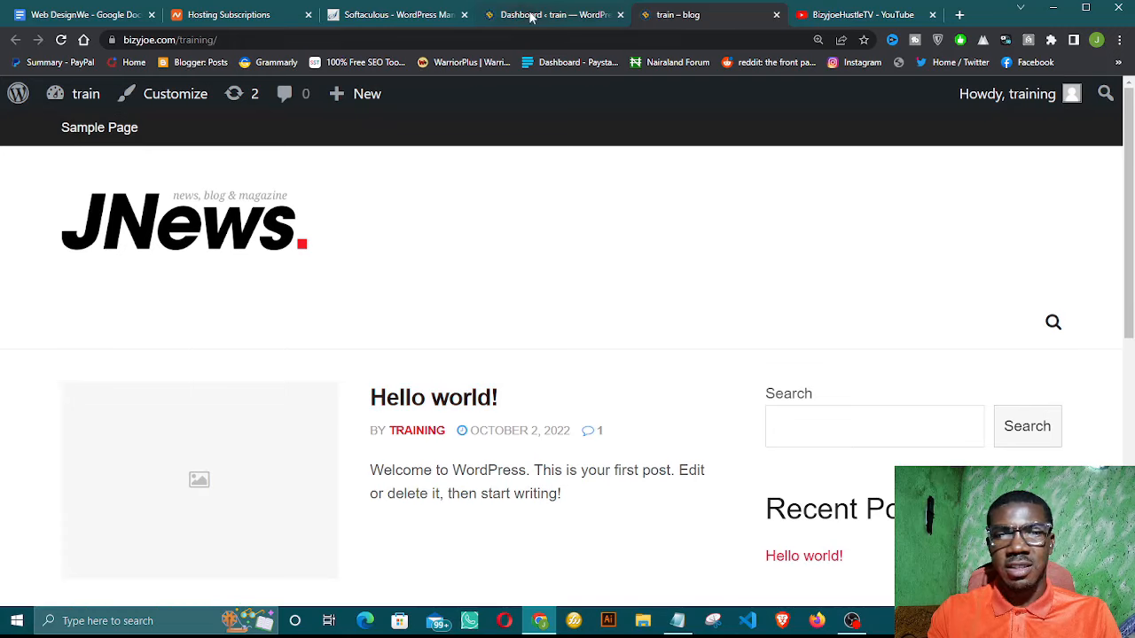
click(530, 16)
- Open the JNews Import Demo & Style page and dismiss the license activation notice
click(434, 156)
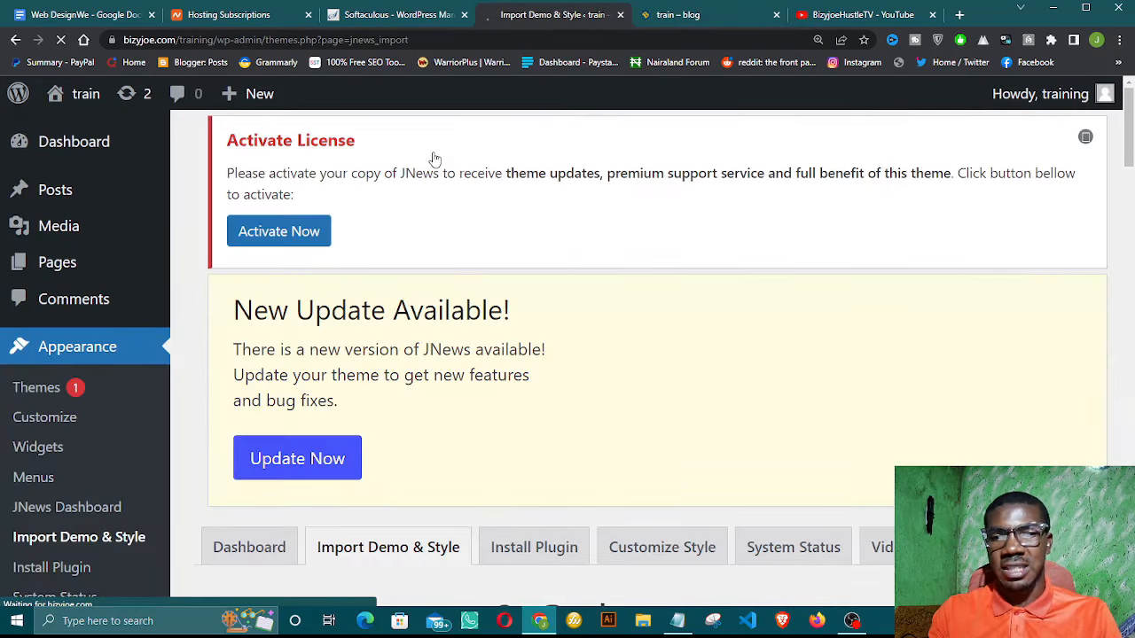
scroll(381, 262, down, 1)
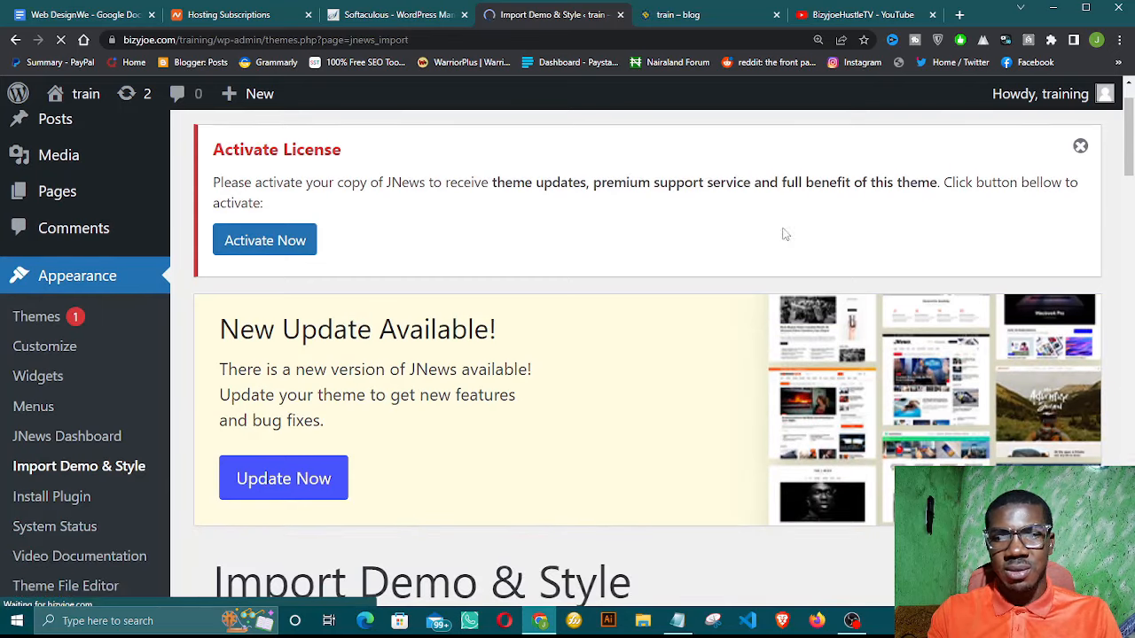
click(1080, 145)
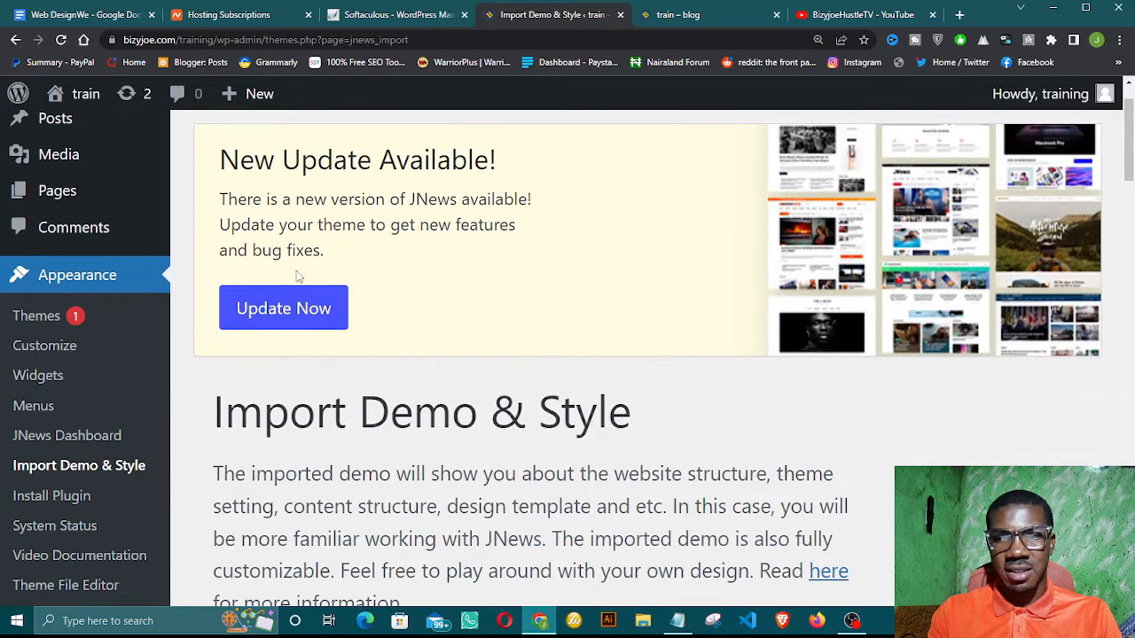
scroll(299, 277, down, 5)
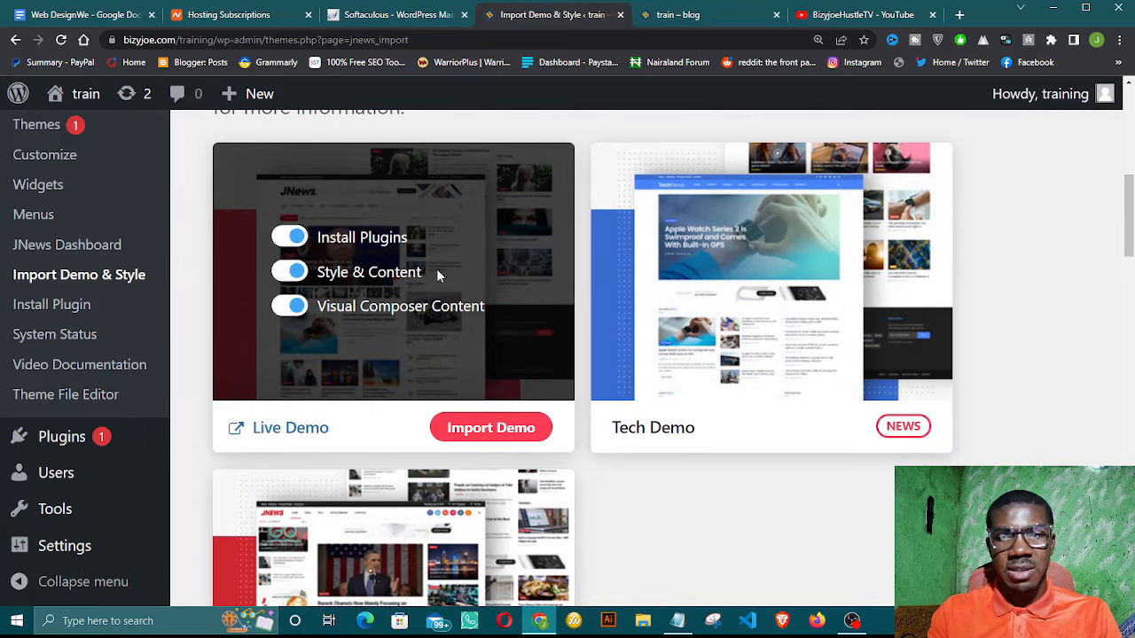
- Browse the demo gallery (Tech, Game, Food, Travel, Fashion) and return to the Default Demo card
mouse_move(698, 293)
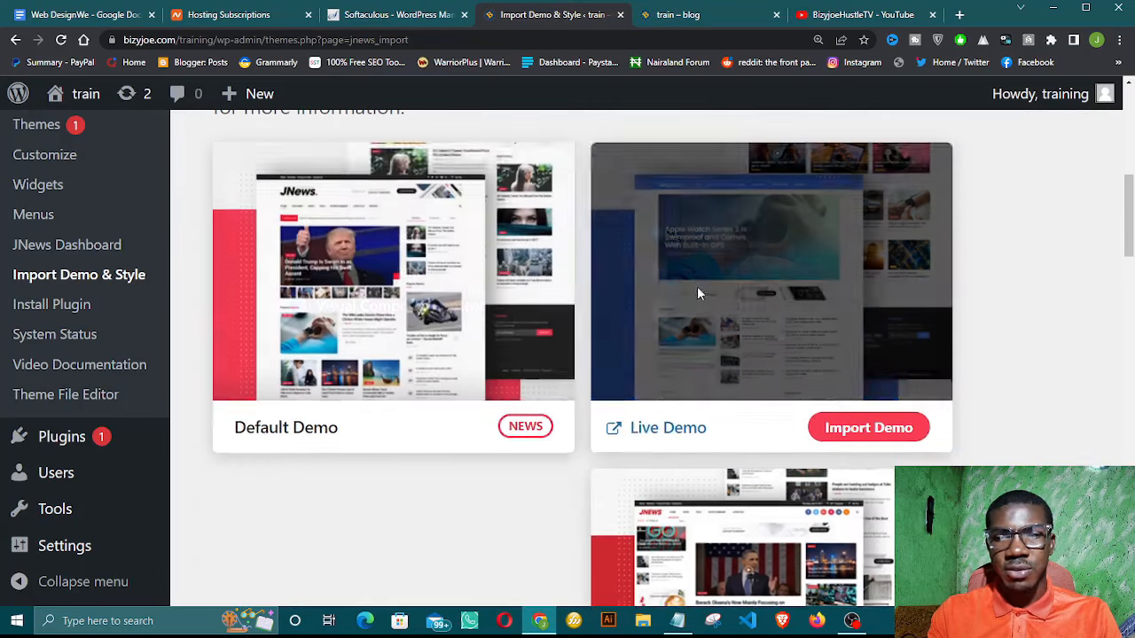
scroll(698, 294, down, 5)
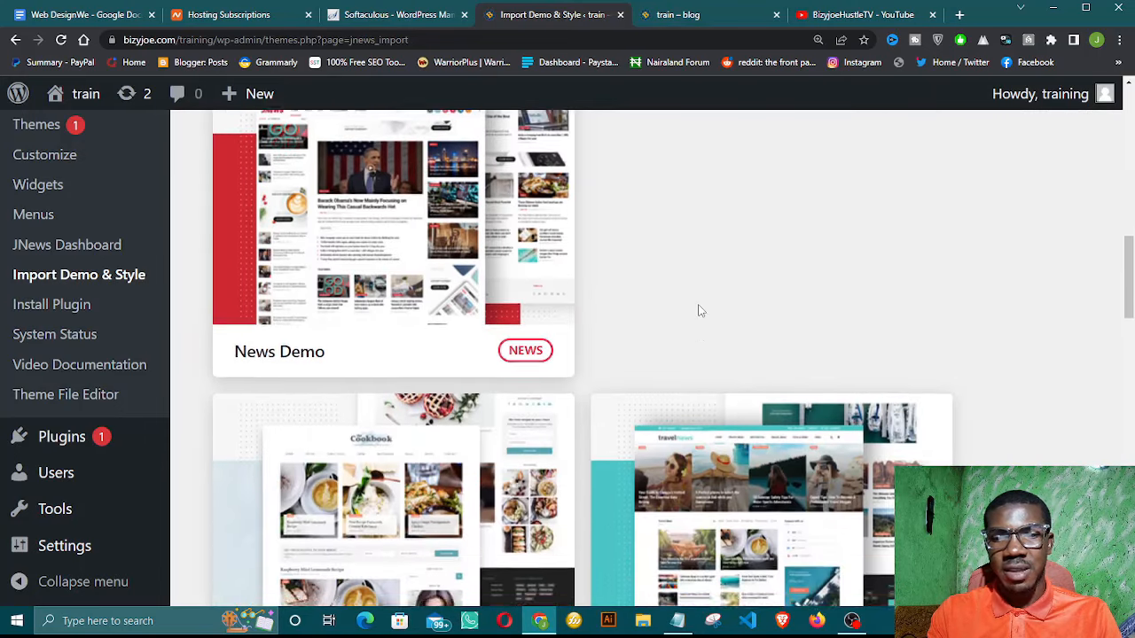
scroll(701, 311, down, 9)
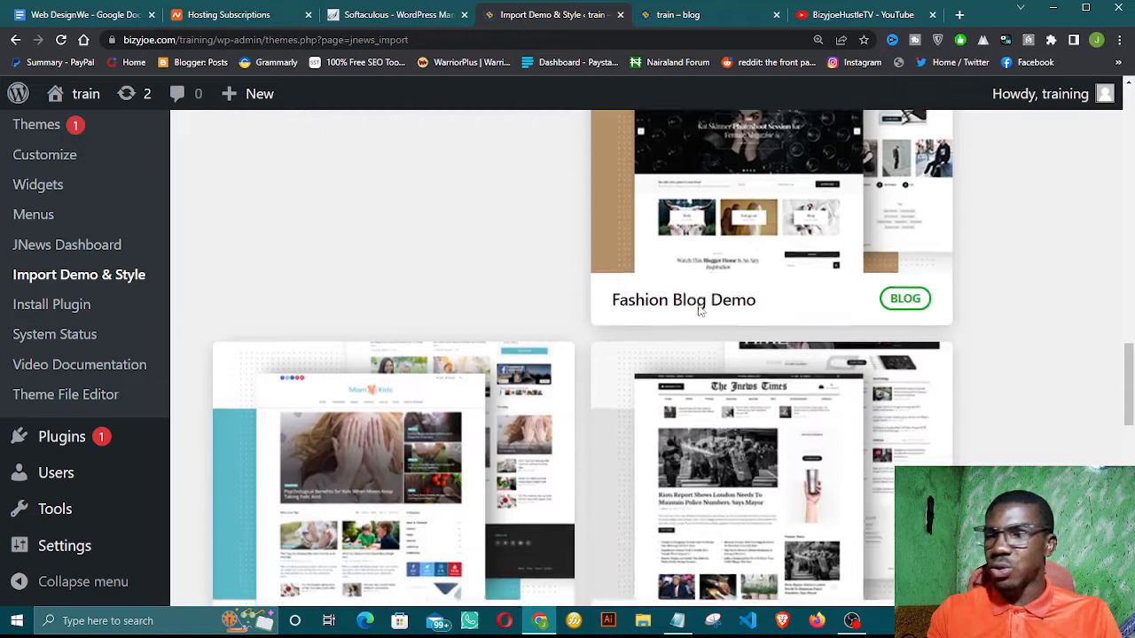
scroll(698, 306, down, 6)
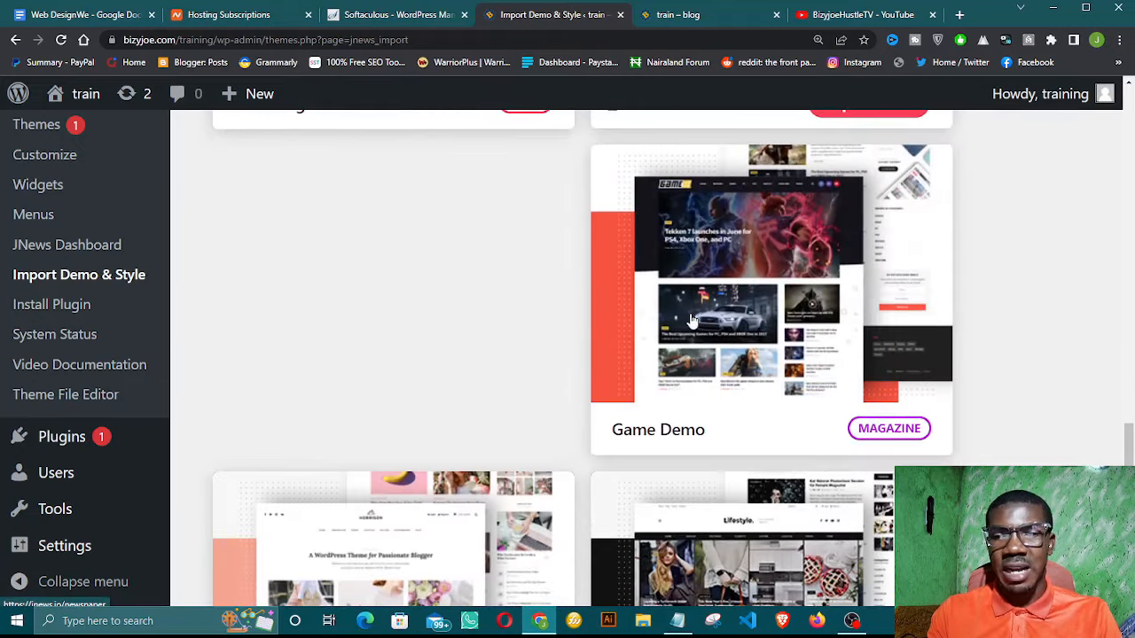
scroll(732, 362, down, 3)
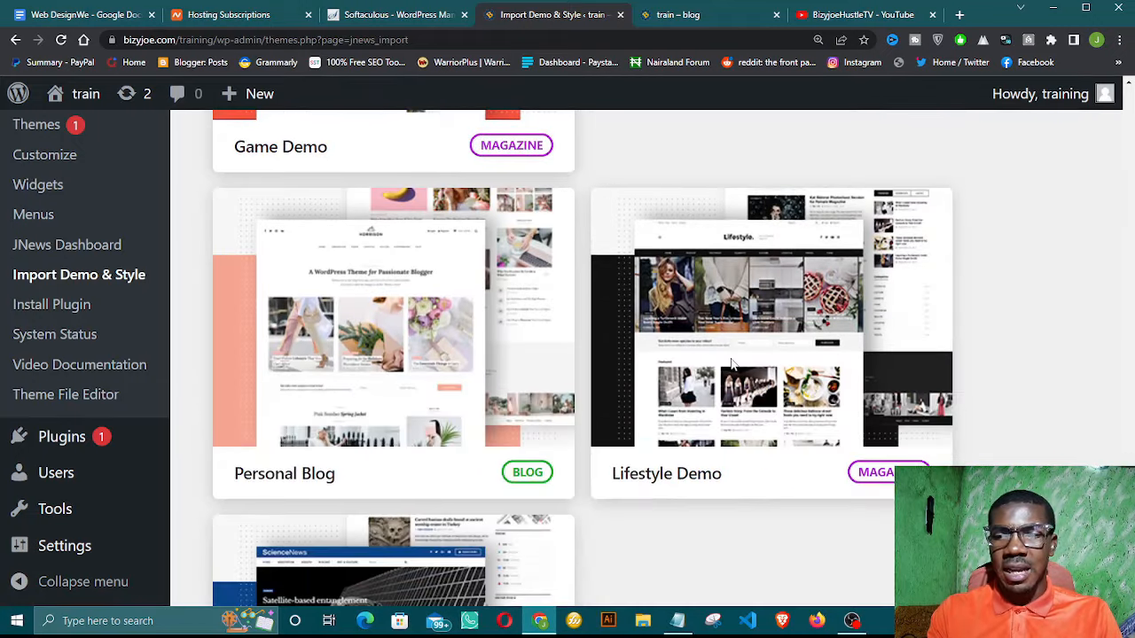
scroll(732, 362, up, 7)
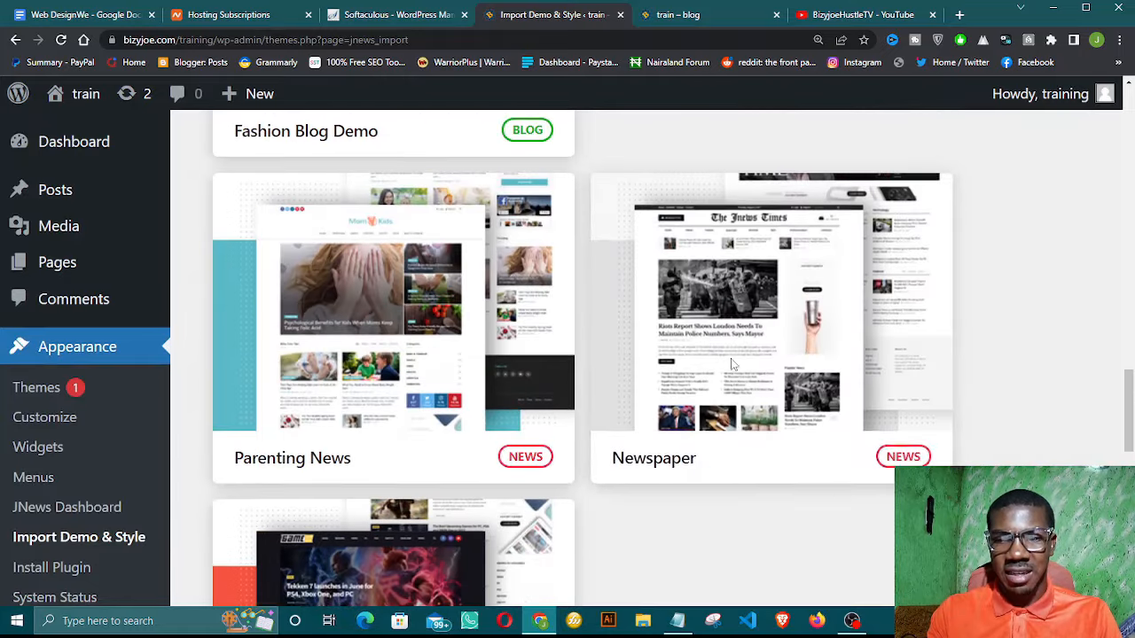
scroll(733, 364, down, 2)
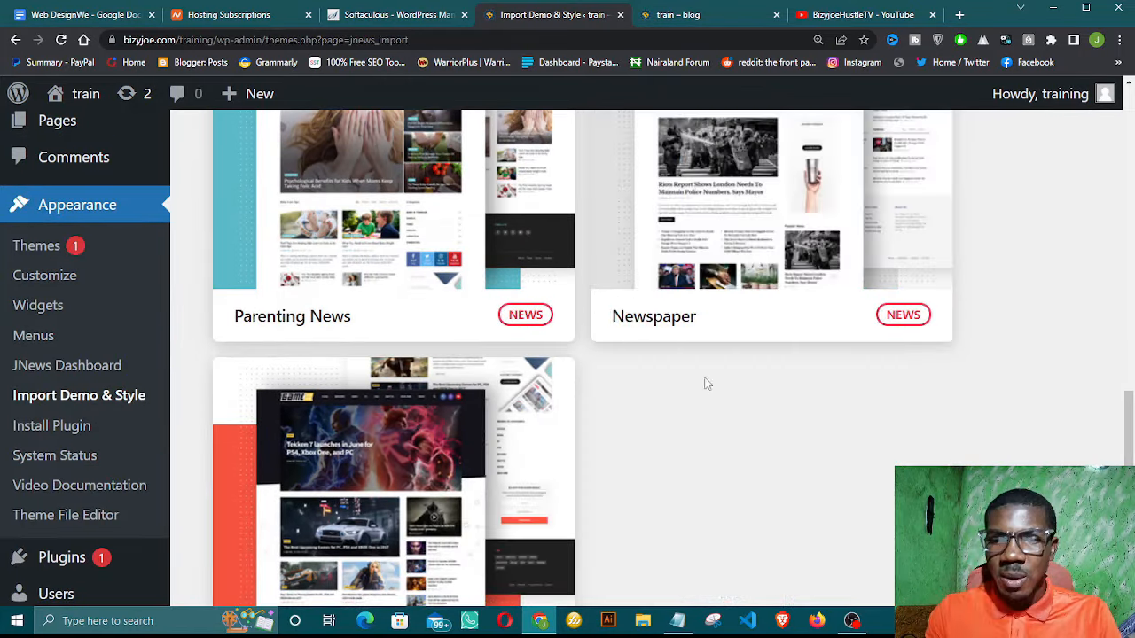
scroll(1053, 443, down, 3)
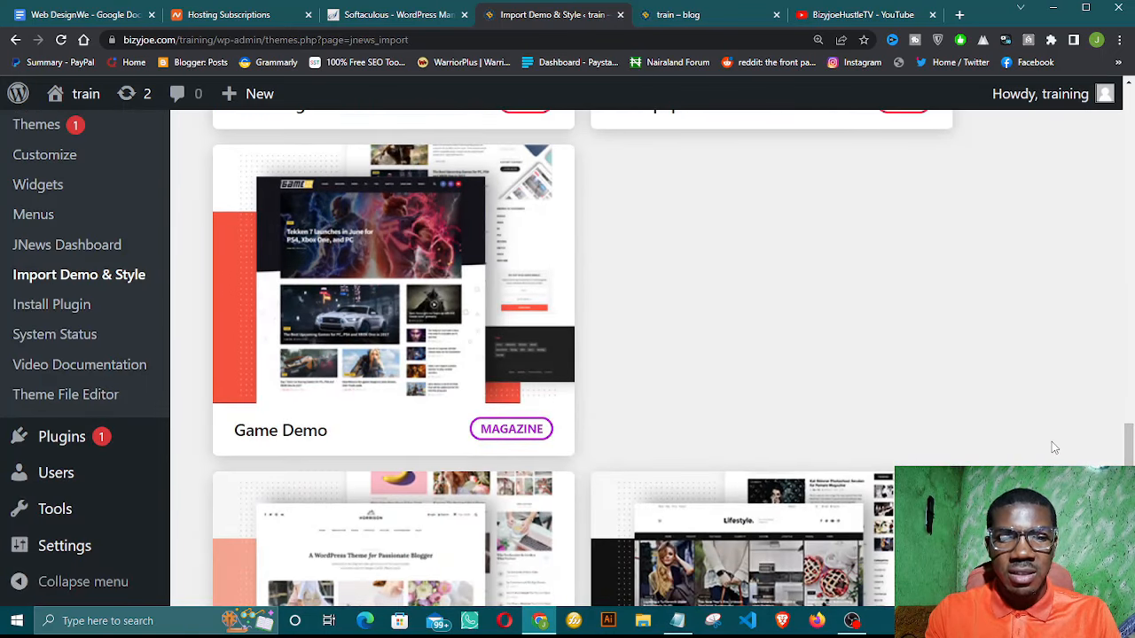
scroll(1053, 448, down, 2)
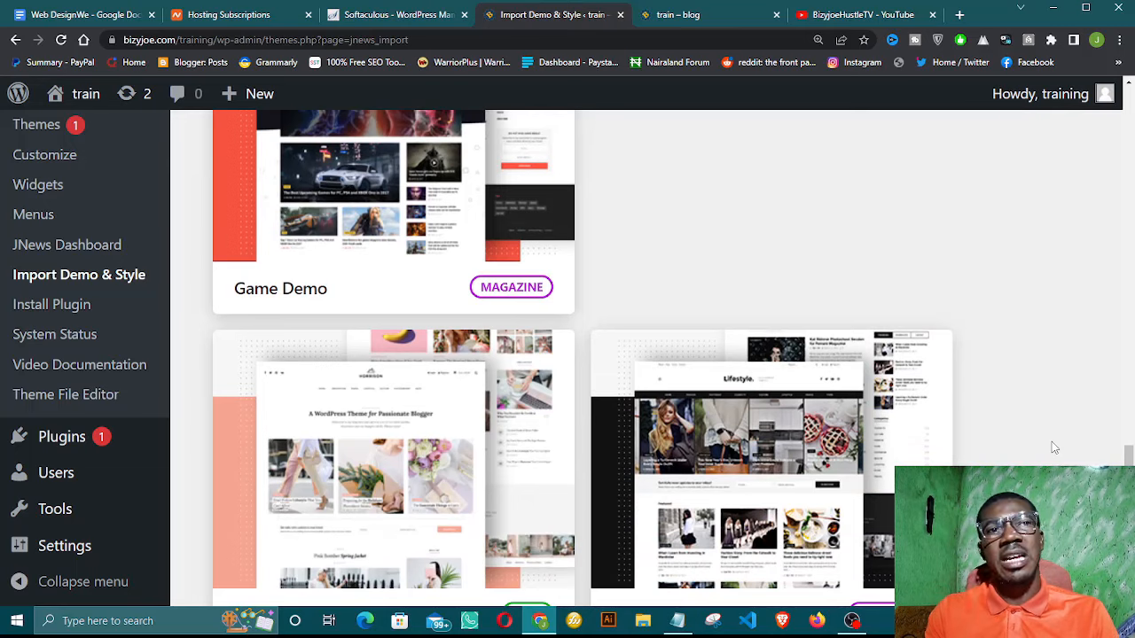
scroll(1051, 441, up, 10)
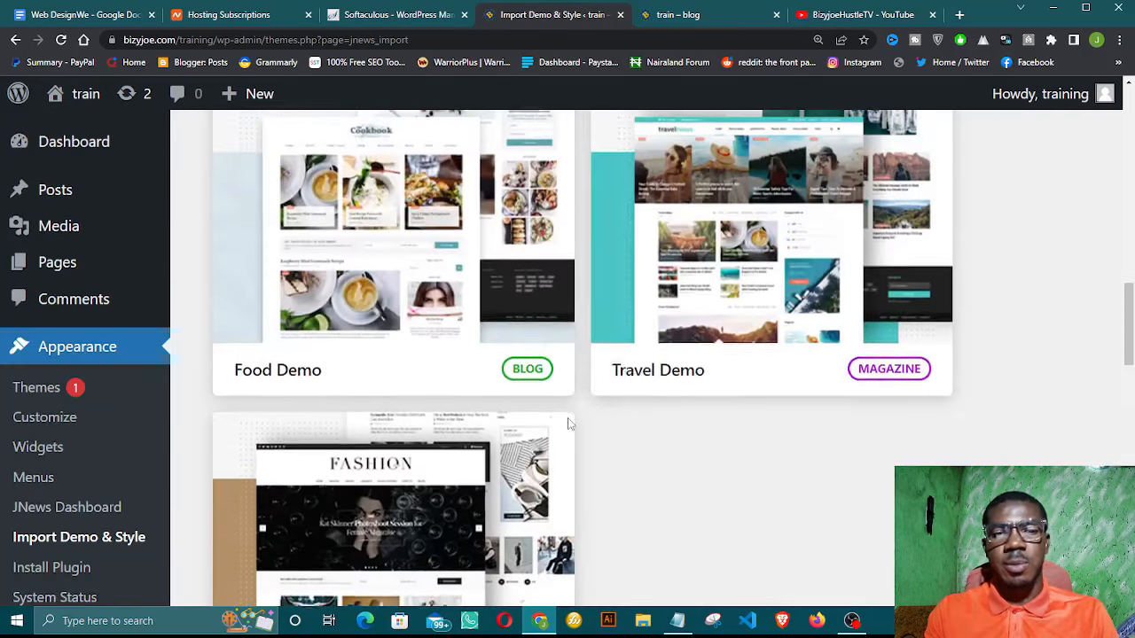
scroll(568, 423, up, 10)
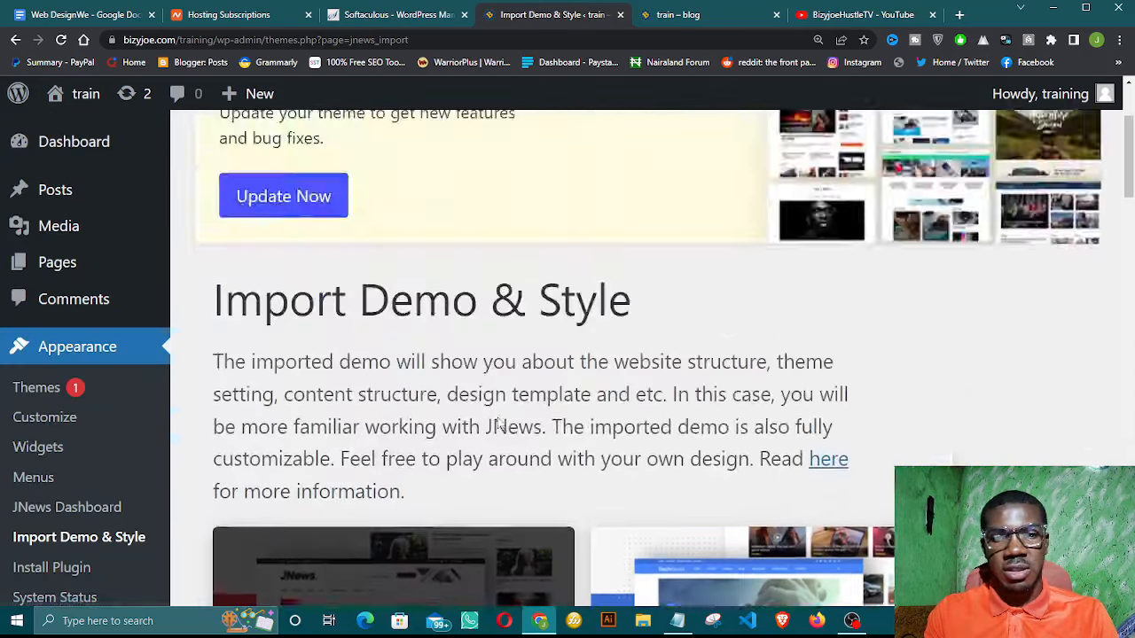
scroll(499, 425, down, 4)
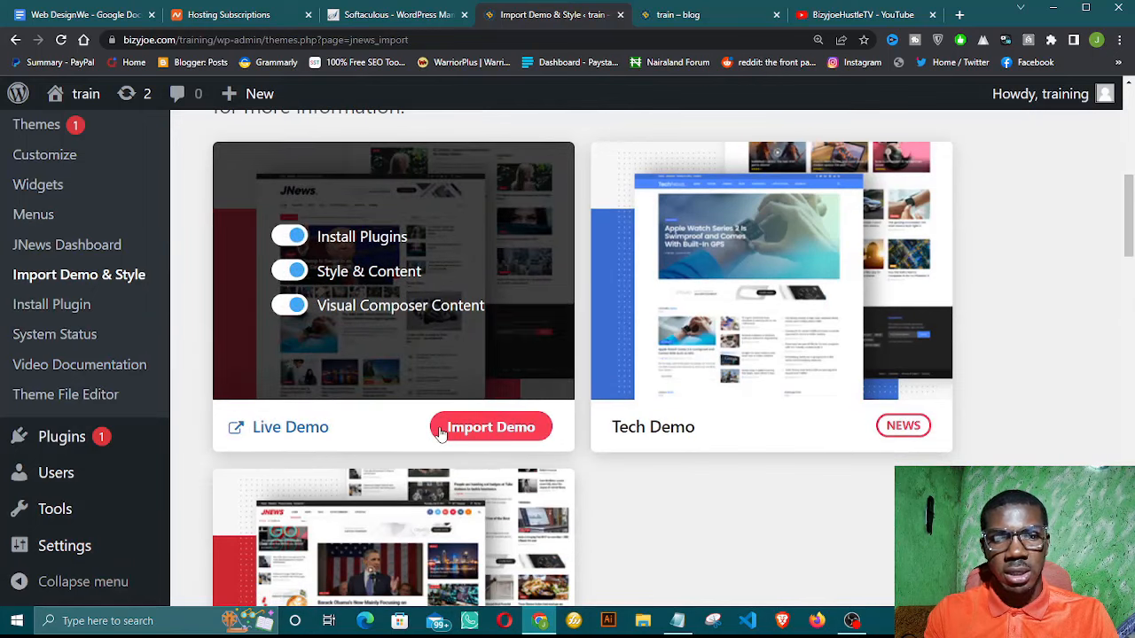
- Import the JNews Default Demo, confirm both notices, then switch to the 'train – blog' site tab
click(489, 427)
scroll(479, 461, down, 5)
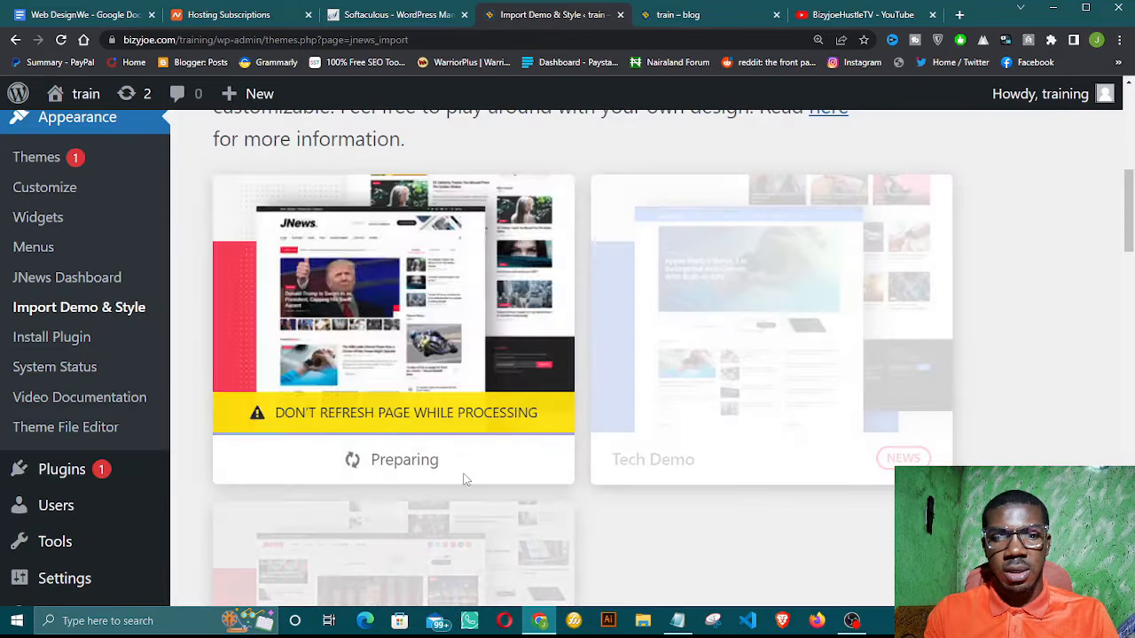
click(465, 533)
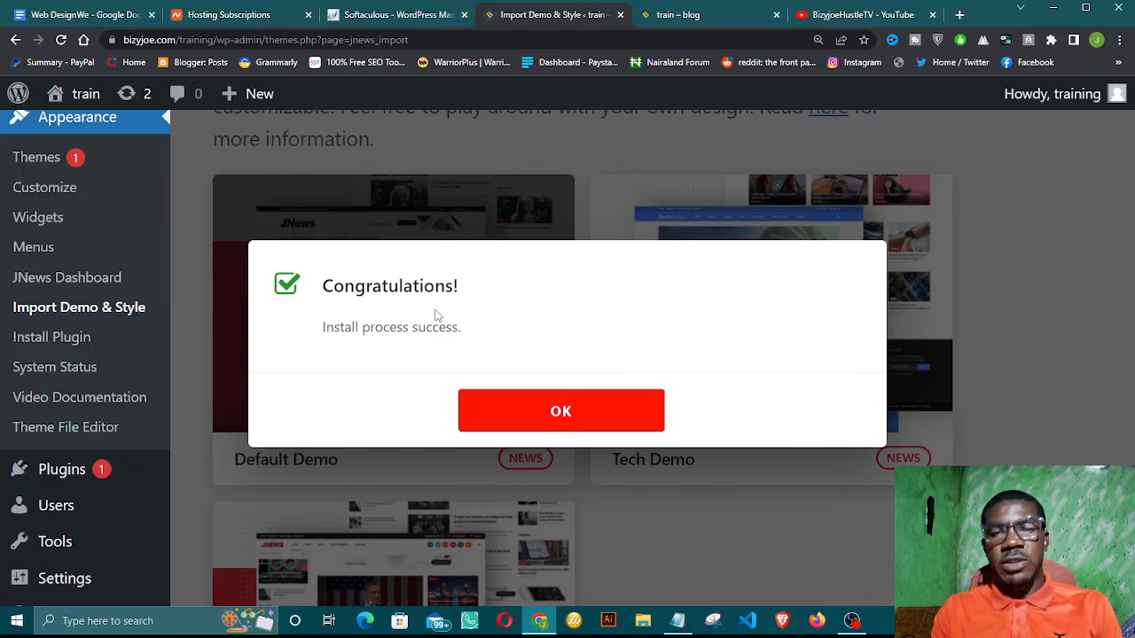
click(543, 413)
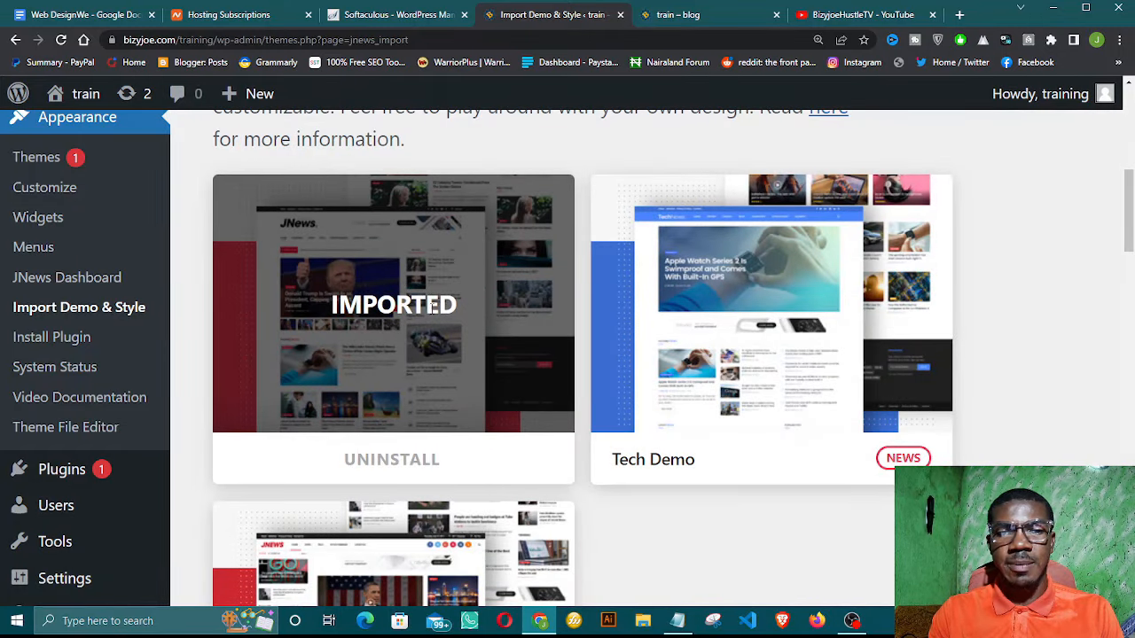
click(703, 16)
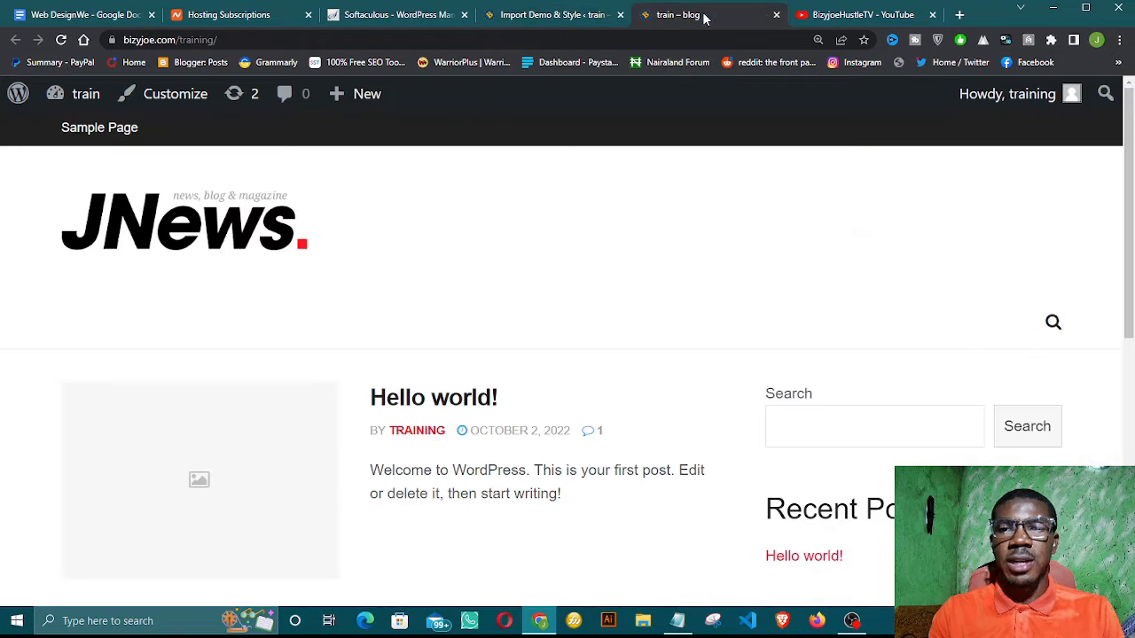
- Reload the site's front page so it shows the imported JNews news layout
click(62, 39)
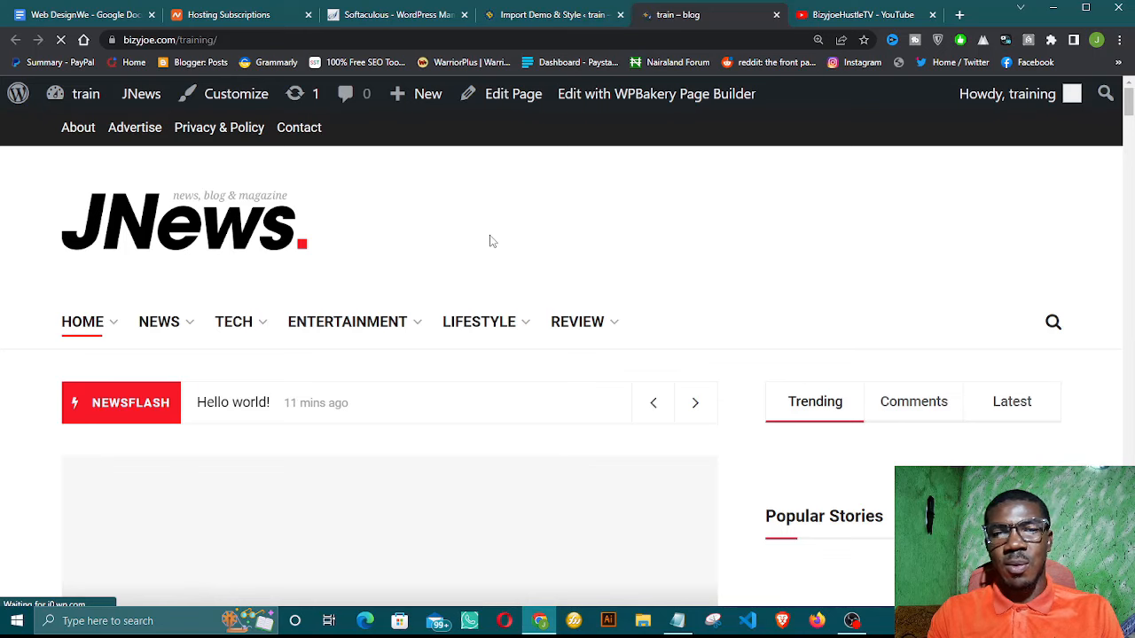
scroll(497, 247, down, 2)
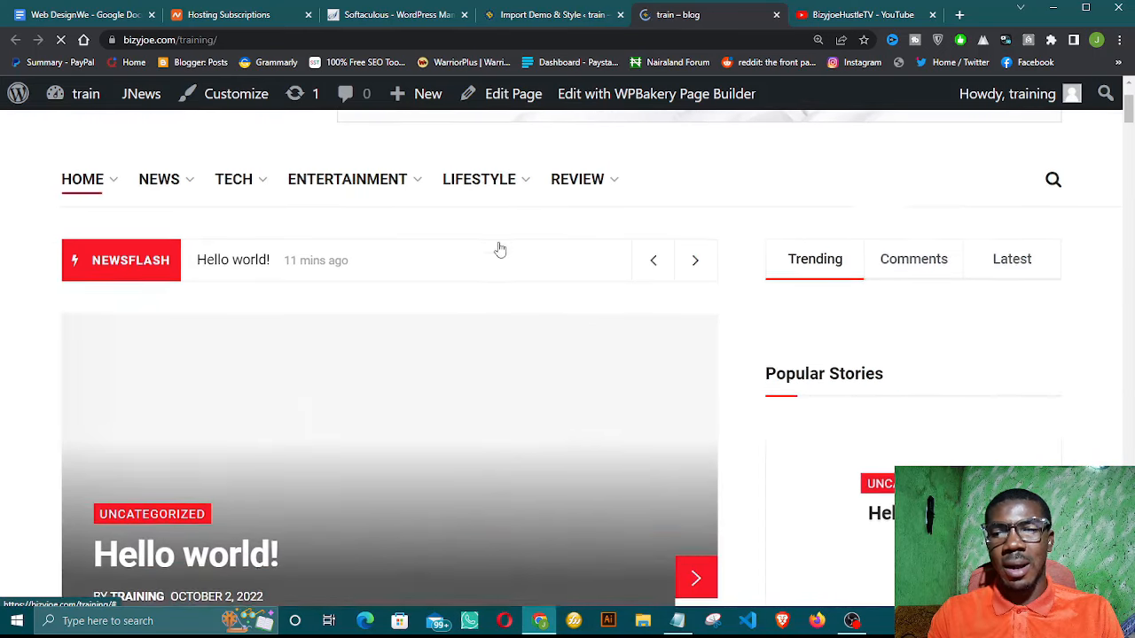
scroll(500, 250, down, 3)
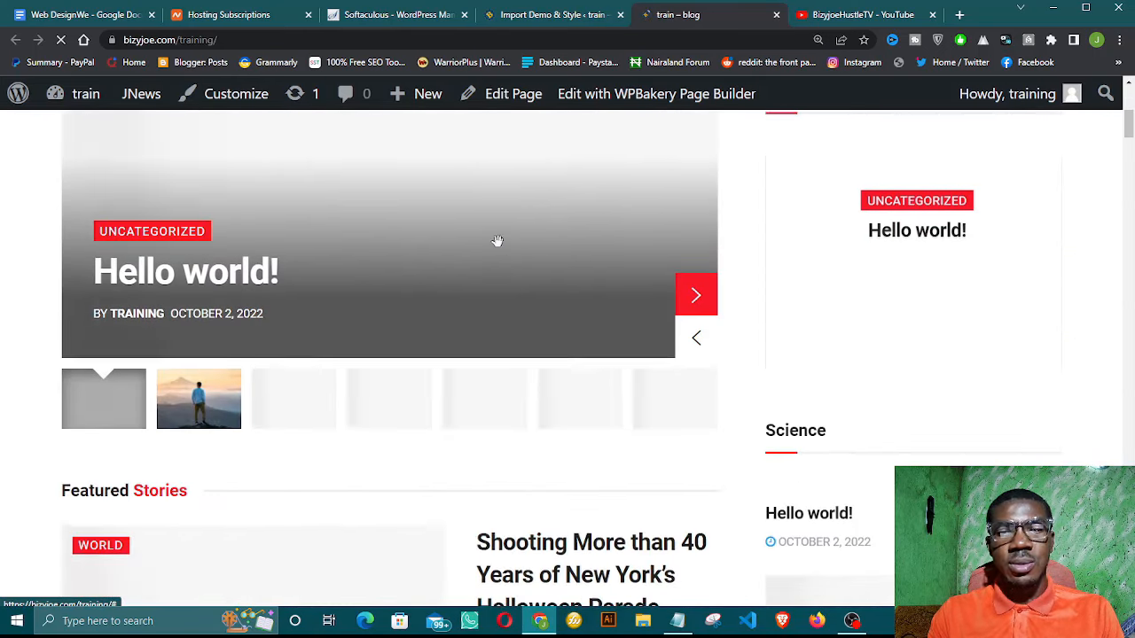
scroll(499, 244, down, 9)
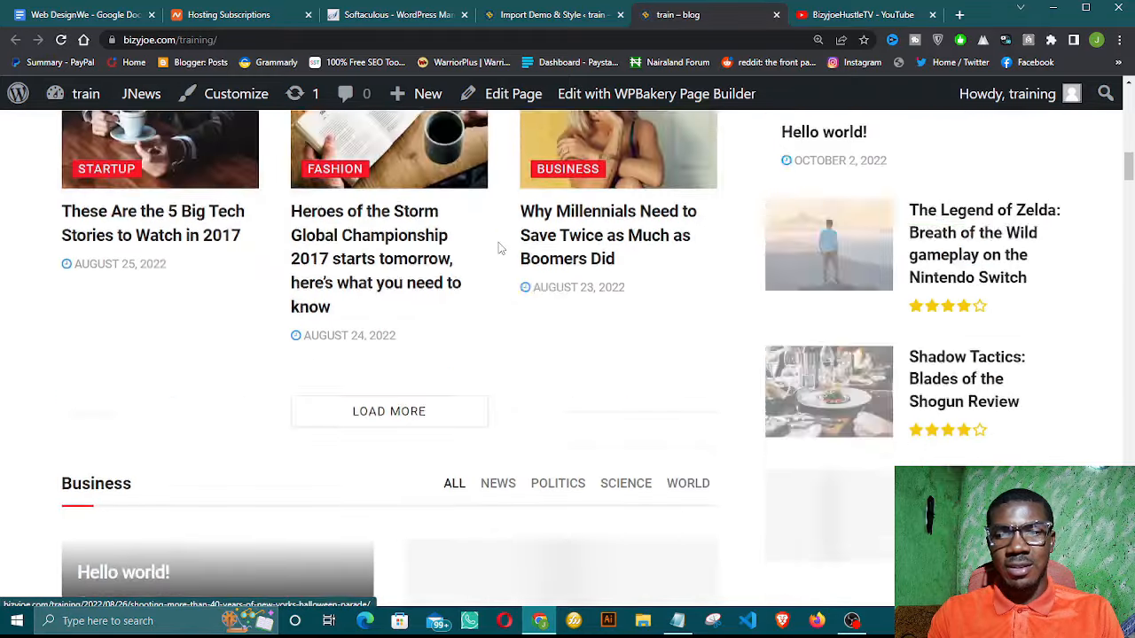
scroll(499, 248, down, 1)
scroll(499, 249, up, 7)
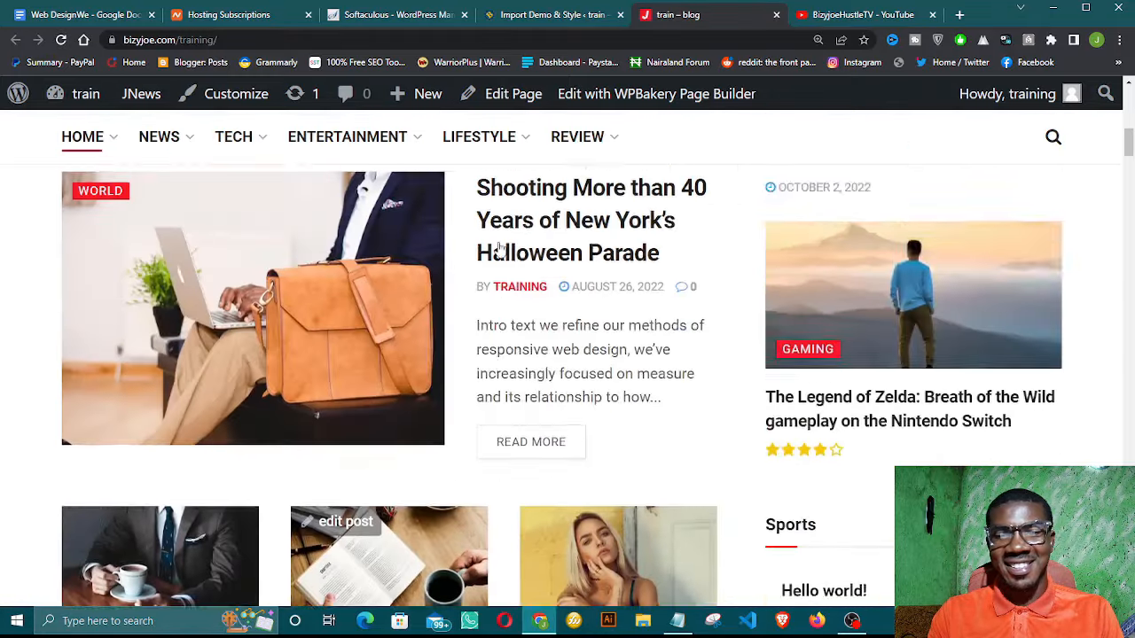
scroll(499, 248, up, 8)
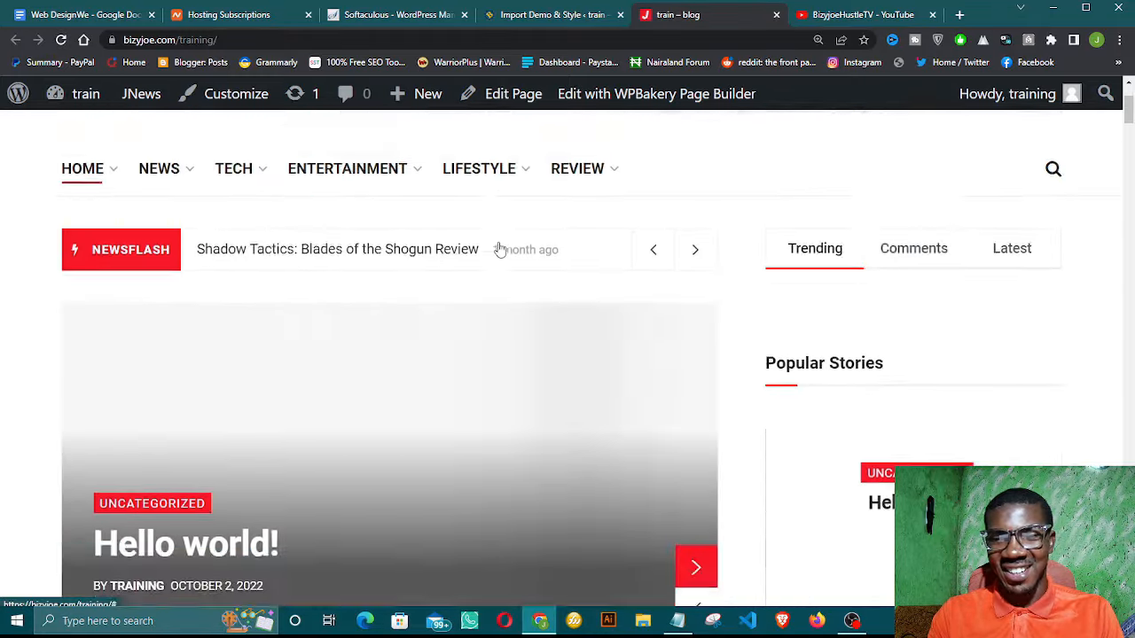
- Scroll through the rest of the new JNews homepage, then switch to the Web DesignWe Google Doc
scroll(500, 249, down, 10)
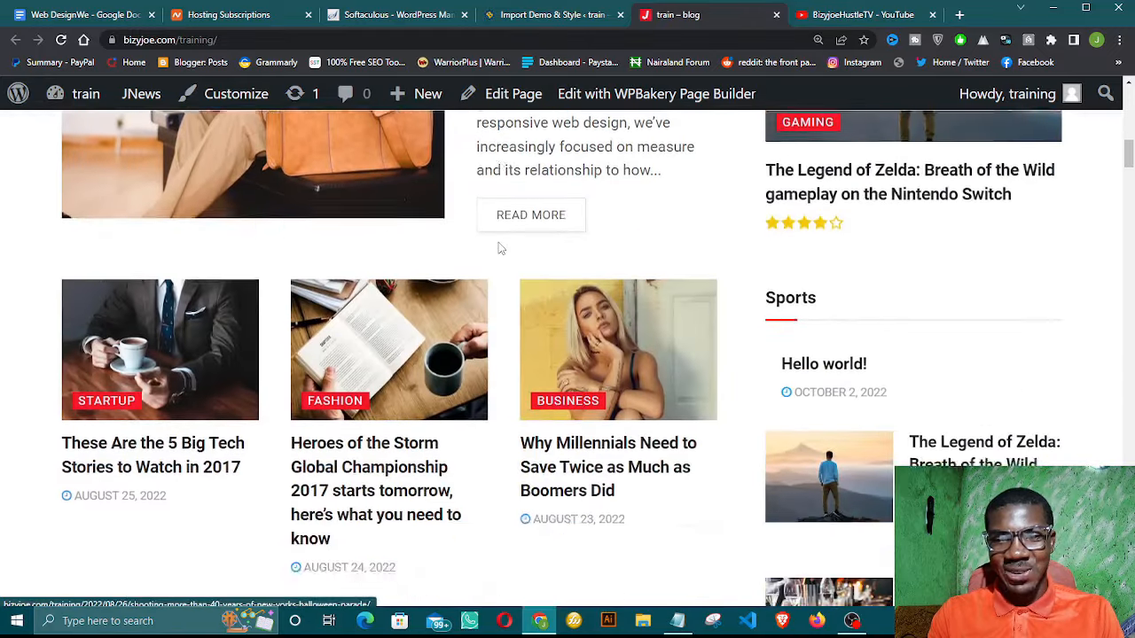
scroll(499, 248, down, 5)
scroll(499, 248, down, 2)
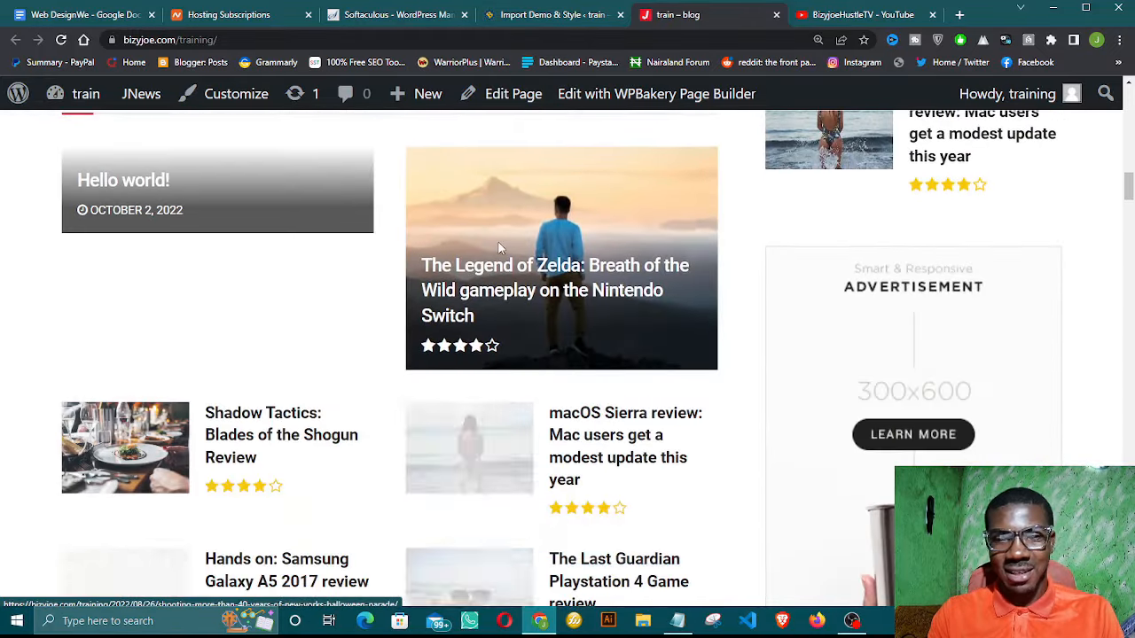
scroll(498, 248, down, 9)
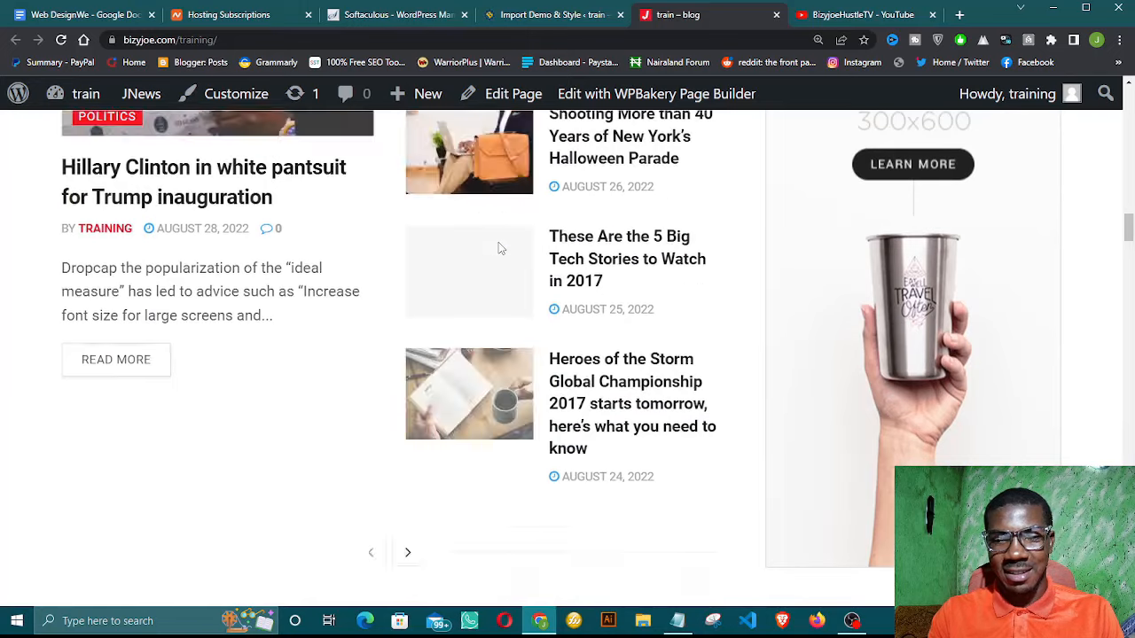
scroll(499, 248, down, 1)
scroll(498, 248, down, 3)
scroll(499, 248, up, 5)
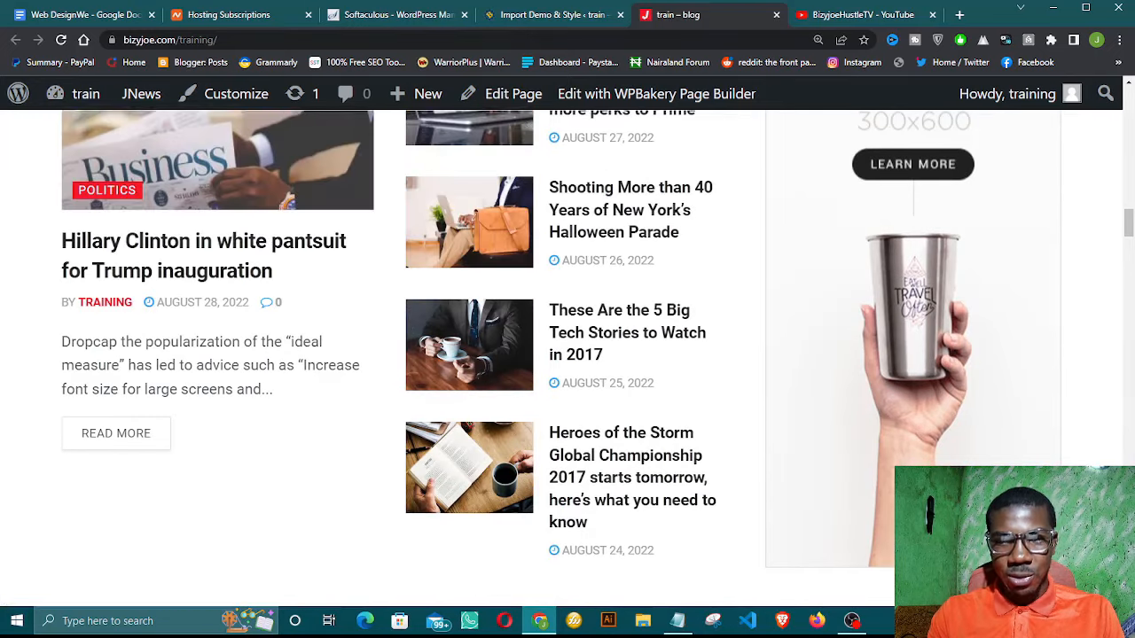
click(108, 21)
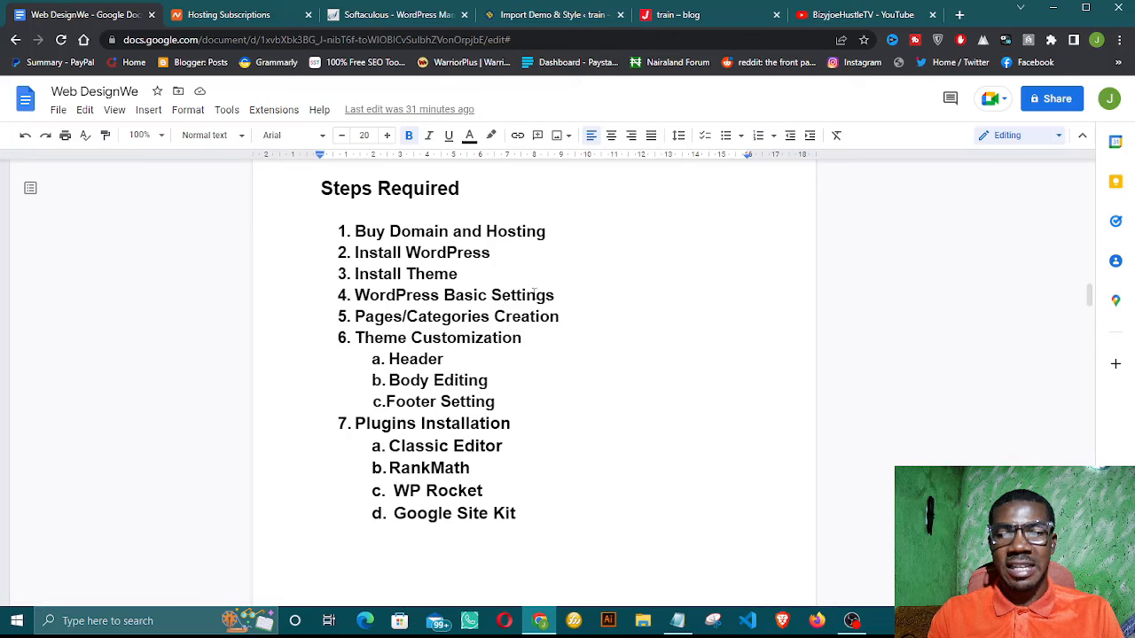
- Return to the WordPress Import Demo & Style tab and go to Settings > General
click(536, 16)
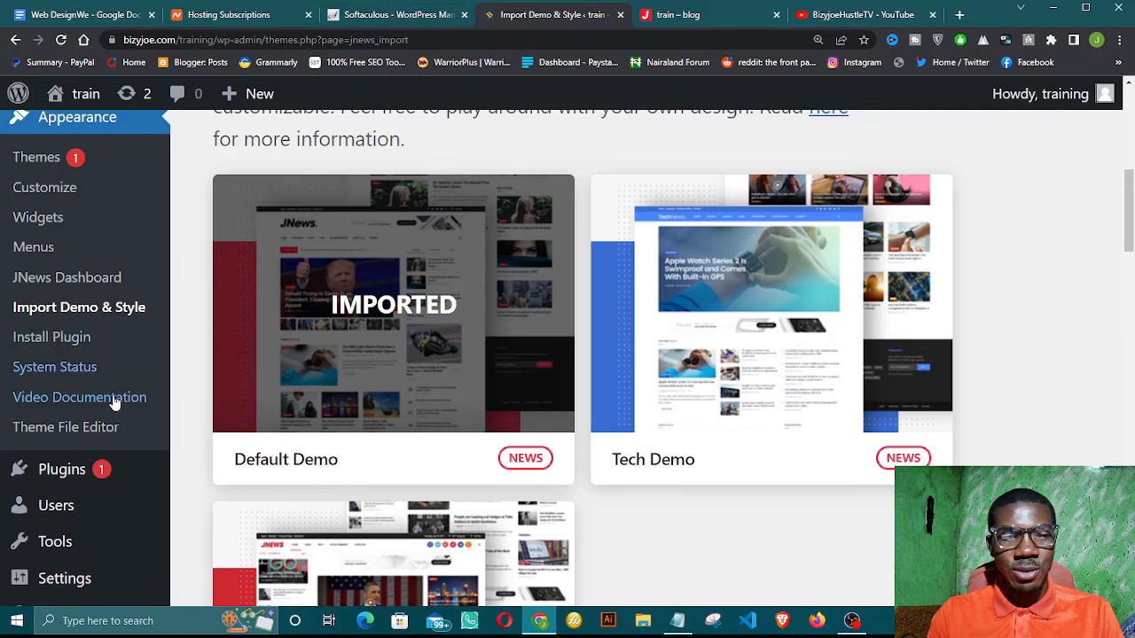
scroll(97, 456, down, 2)
mouse_move(53, 552)
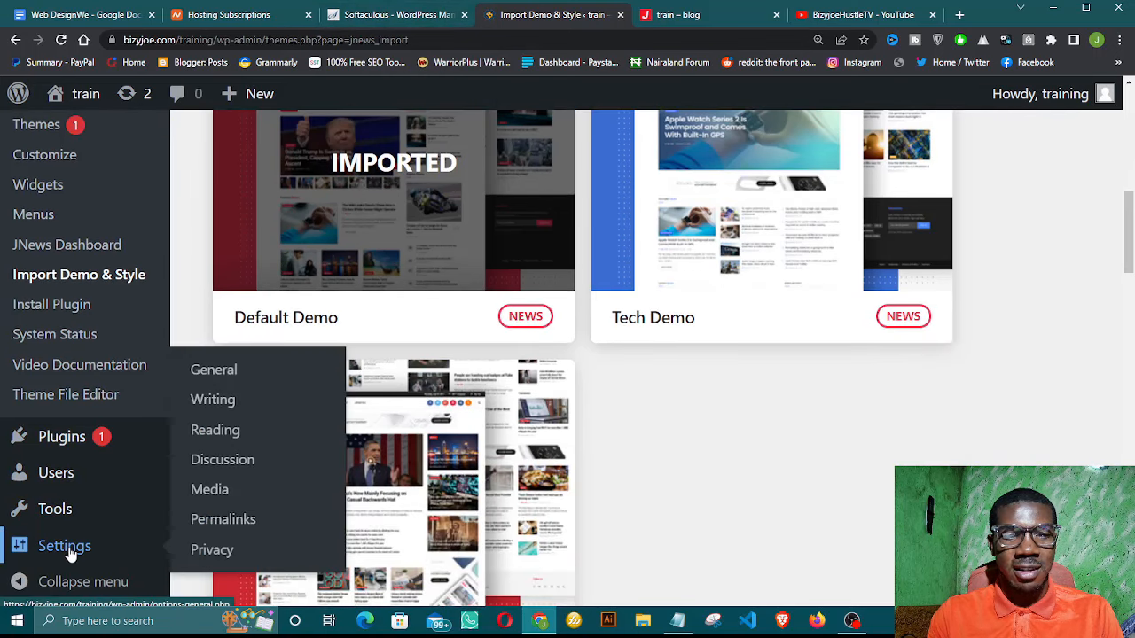
click(71, 551)
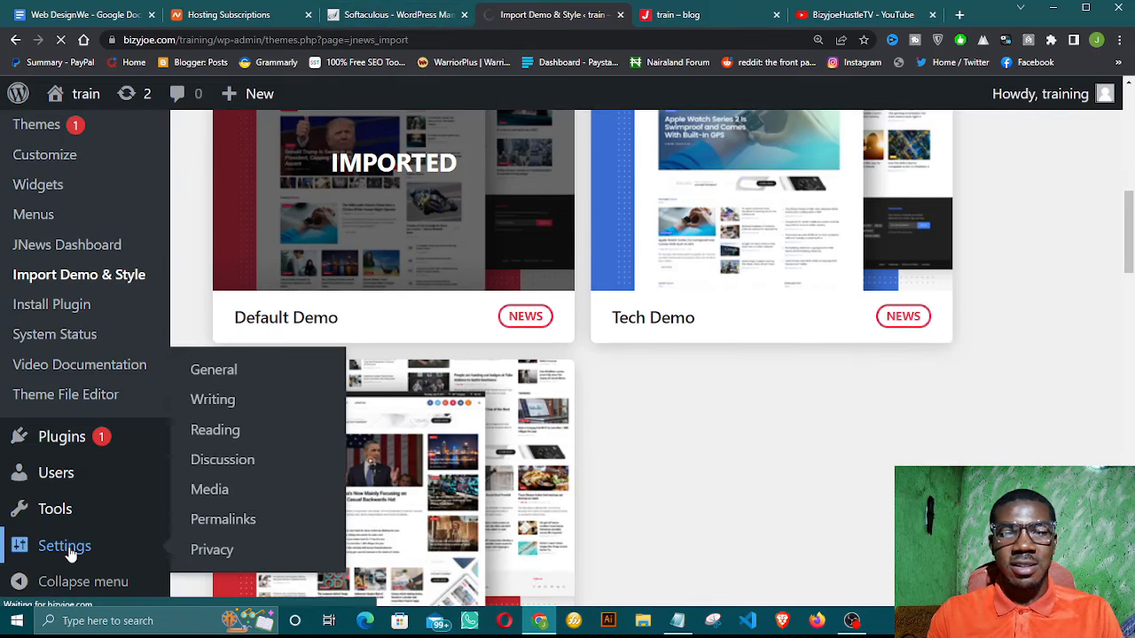
- Check the General settings (site title 'train', tagline 'blog', addresses, date formats), then go to Reading
mouse_move(97, 524)
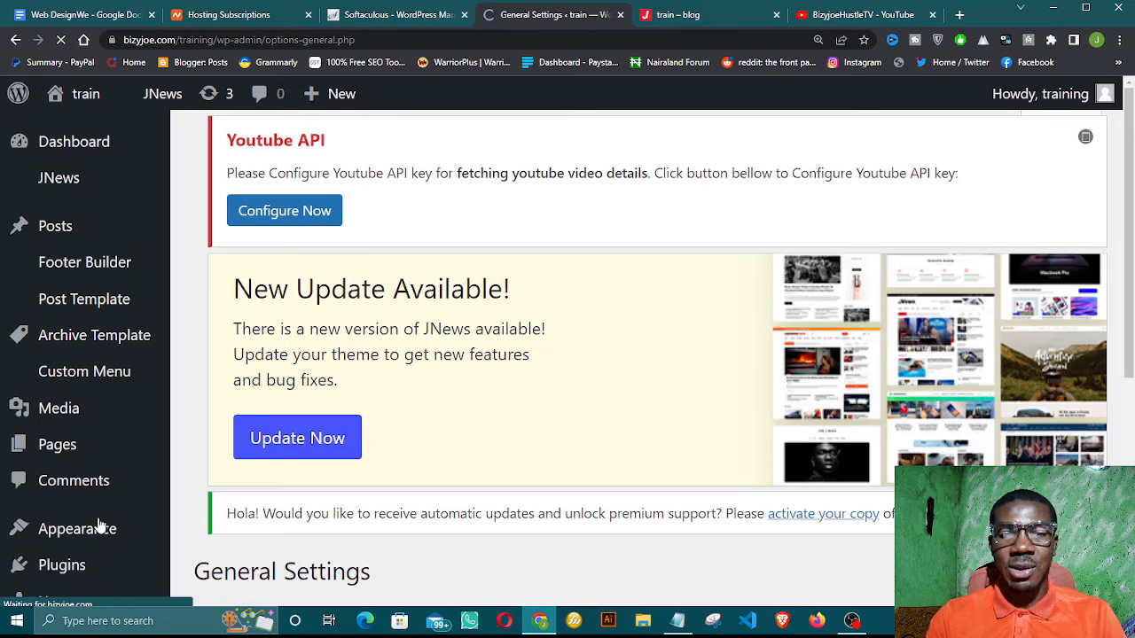
scroll(722, 435, down, 3)
scroll(571, 434, down, 2)
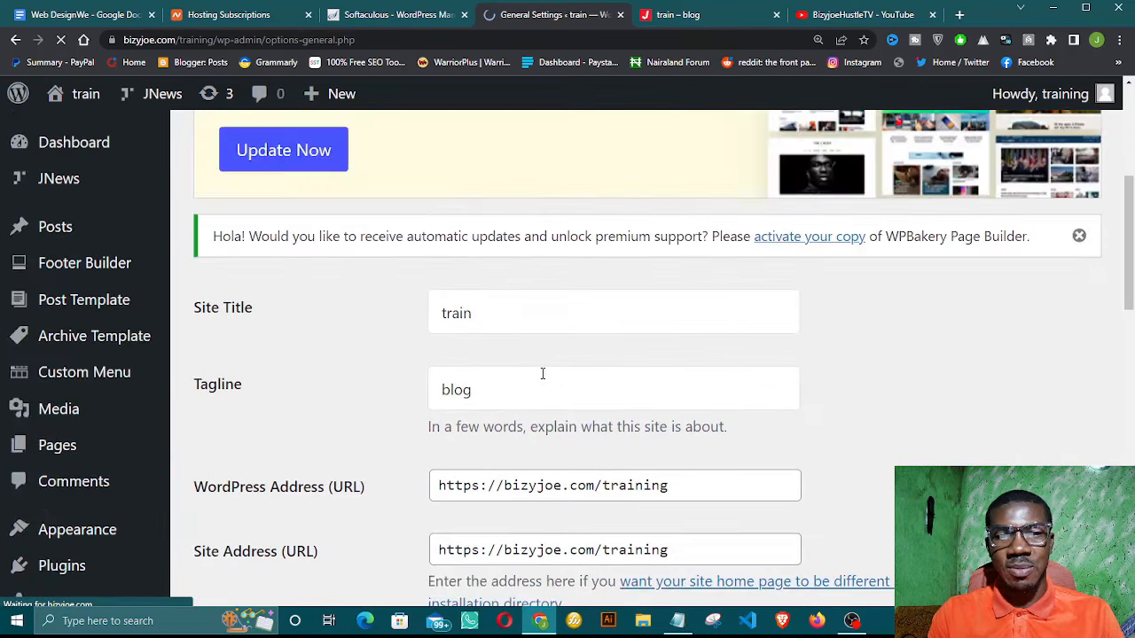
click(512, 313)
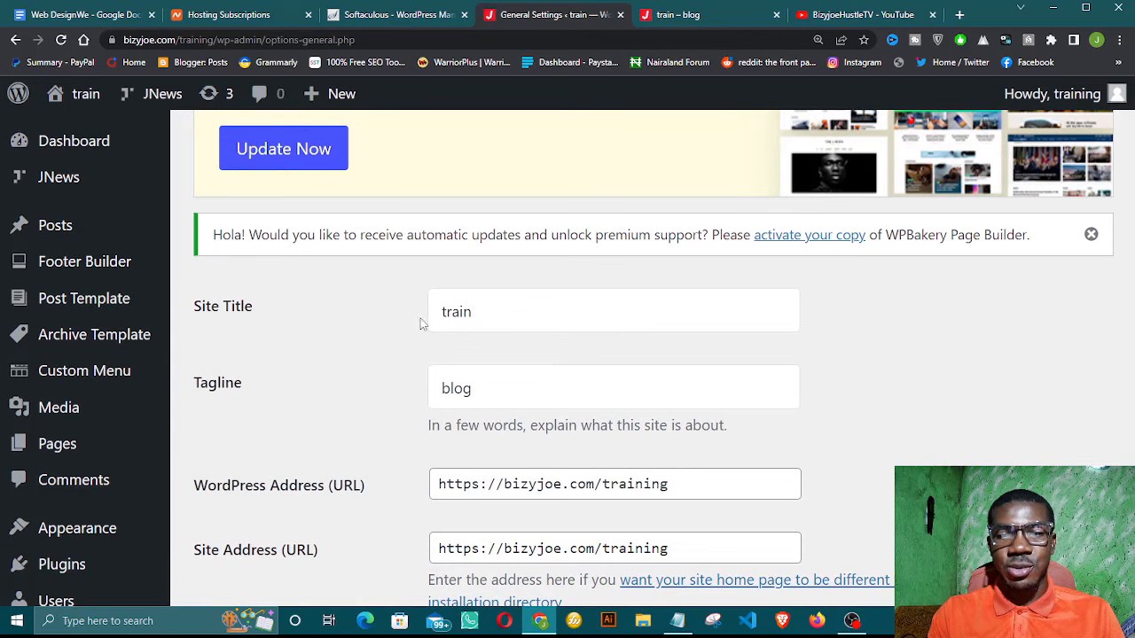
scroll(509, 329, down, 4)
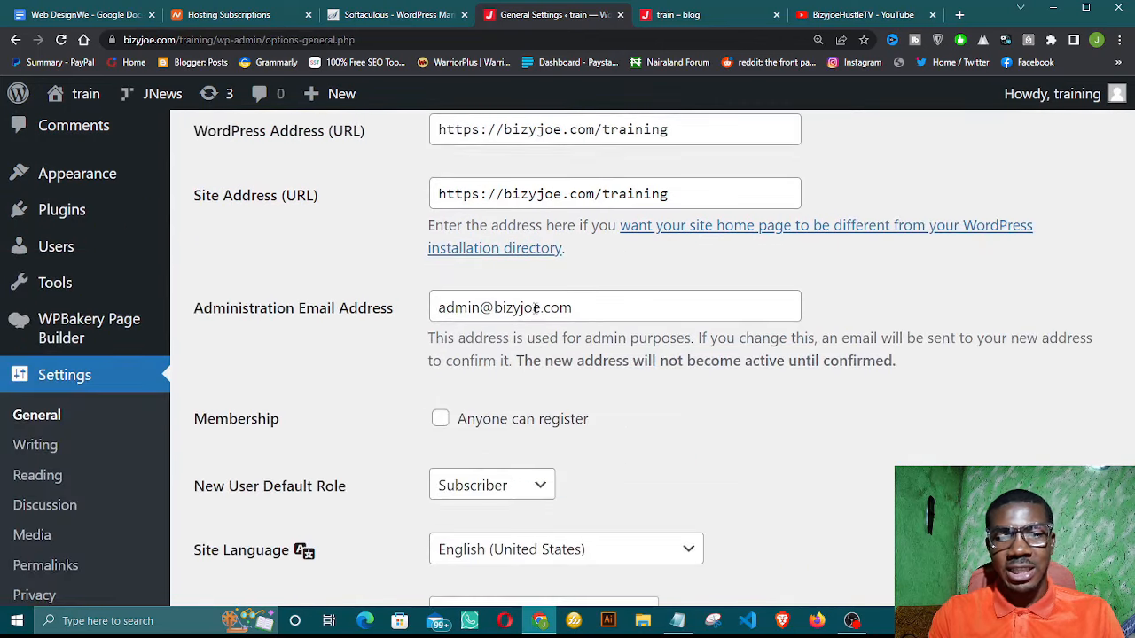
scroll(536, 310, down, 7)
scroll(535, 313, up, 2)
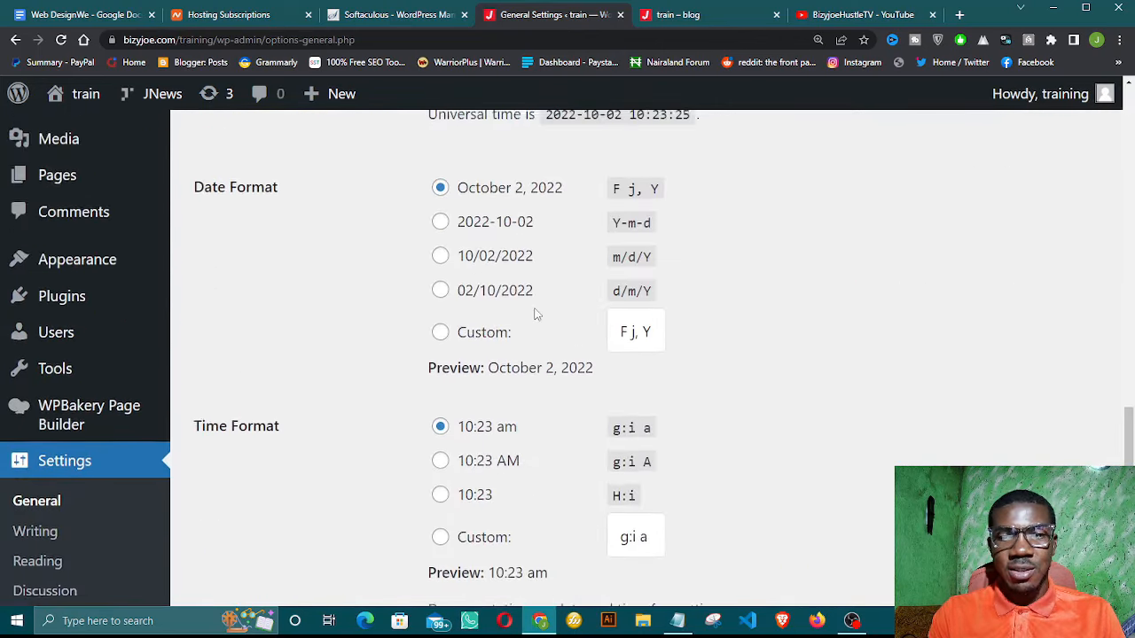
scroll(536, 313, down, 3)
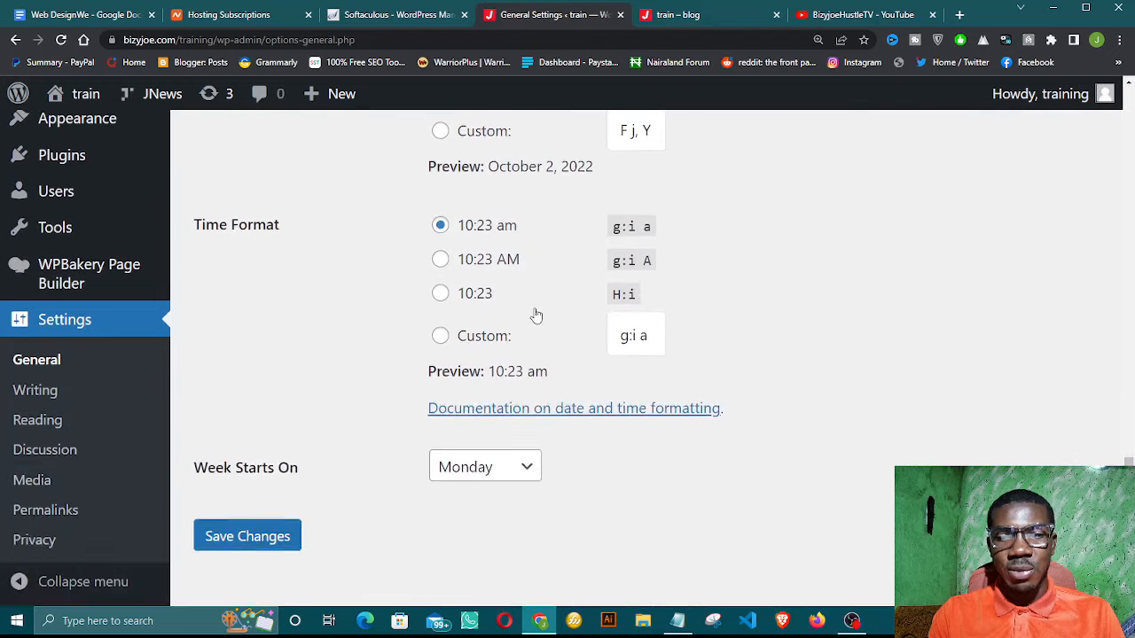
click(44, 424)
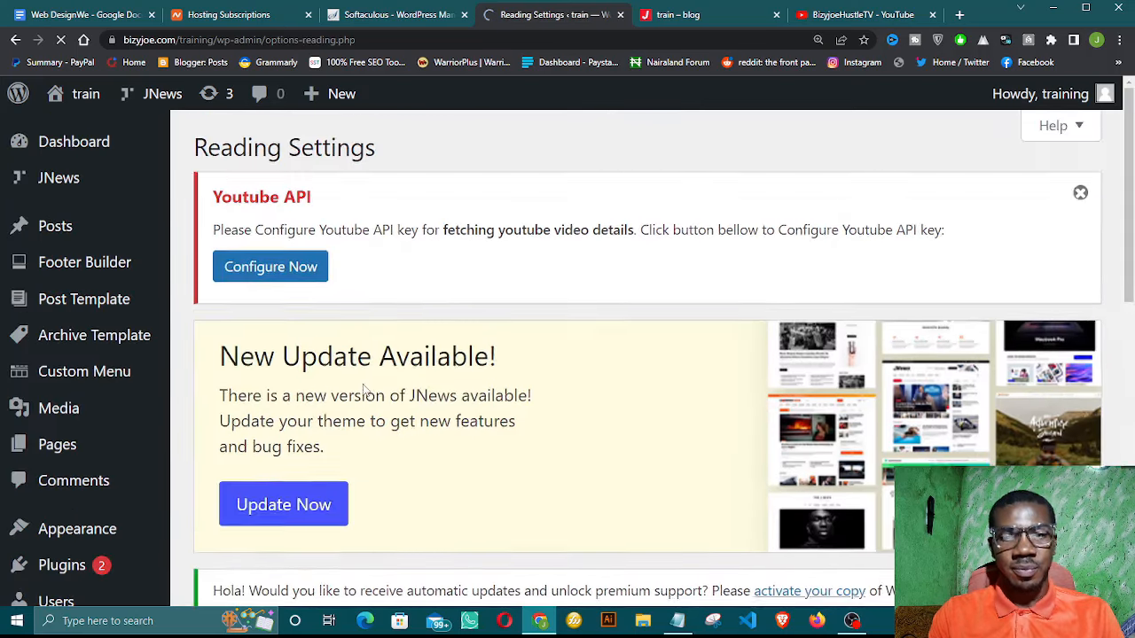
- Check the Posts page list and set the homepage back to the static page 'Home 1'
scroll(362, 391, down, 6)
scroll(363, 391, up, 2)
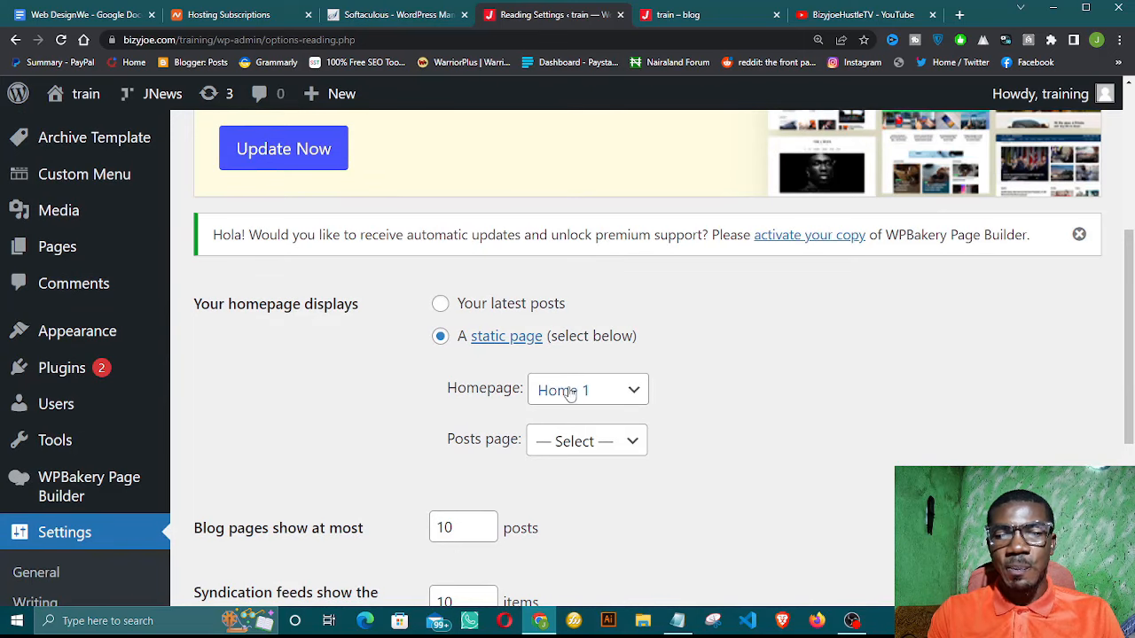
click(635, 439)
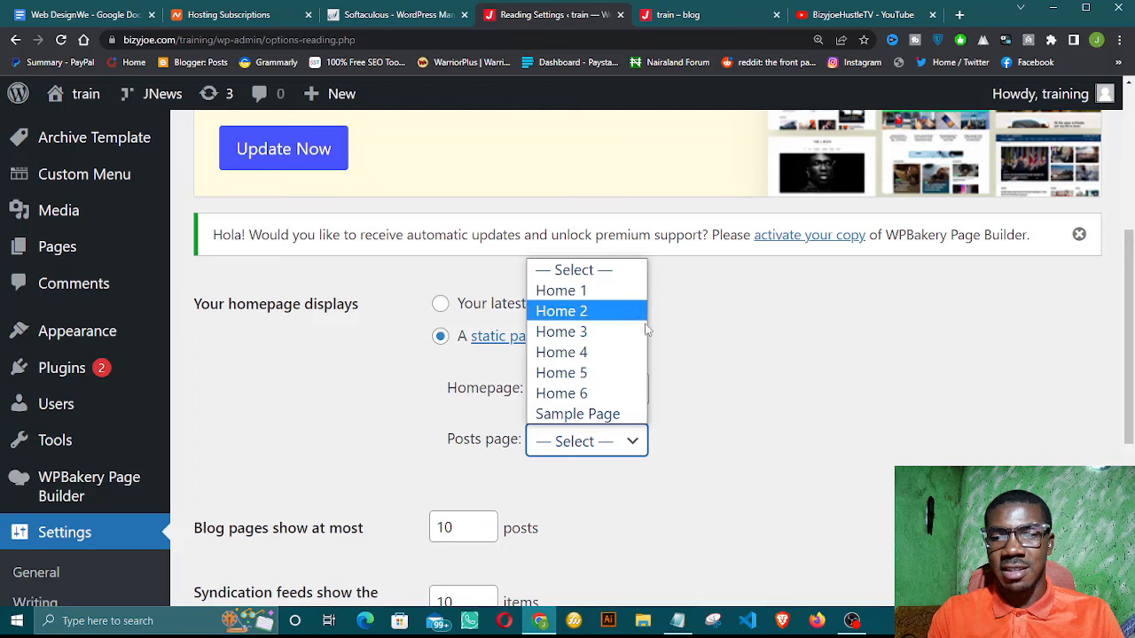
click(691, 373)
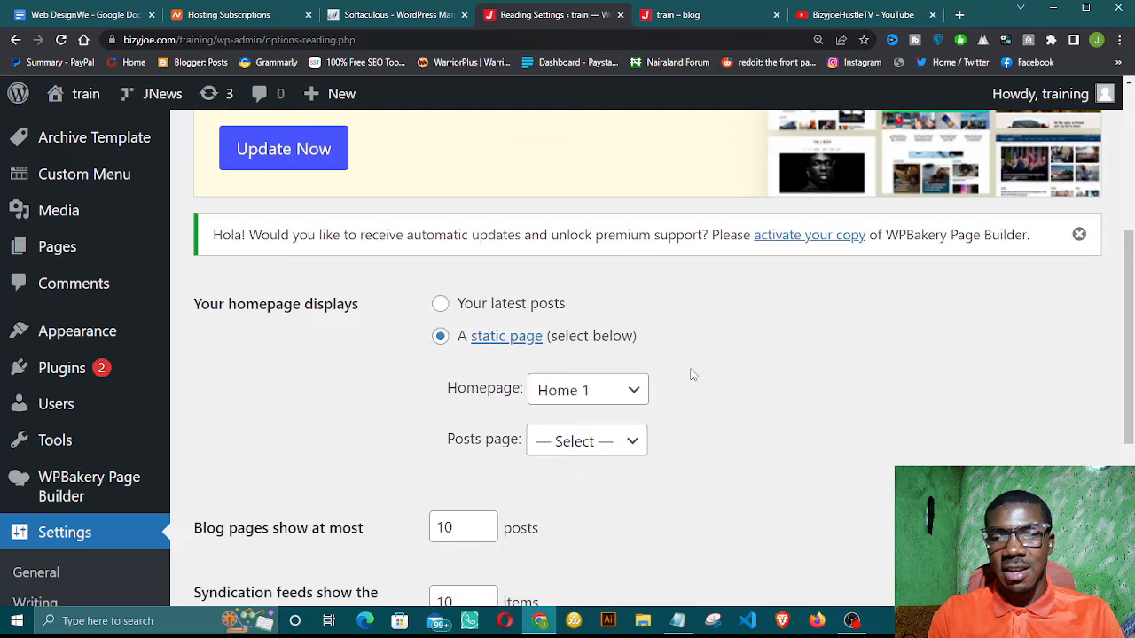
click(443, 310)
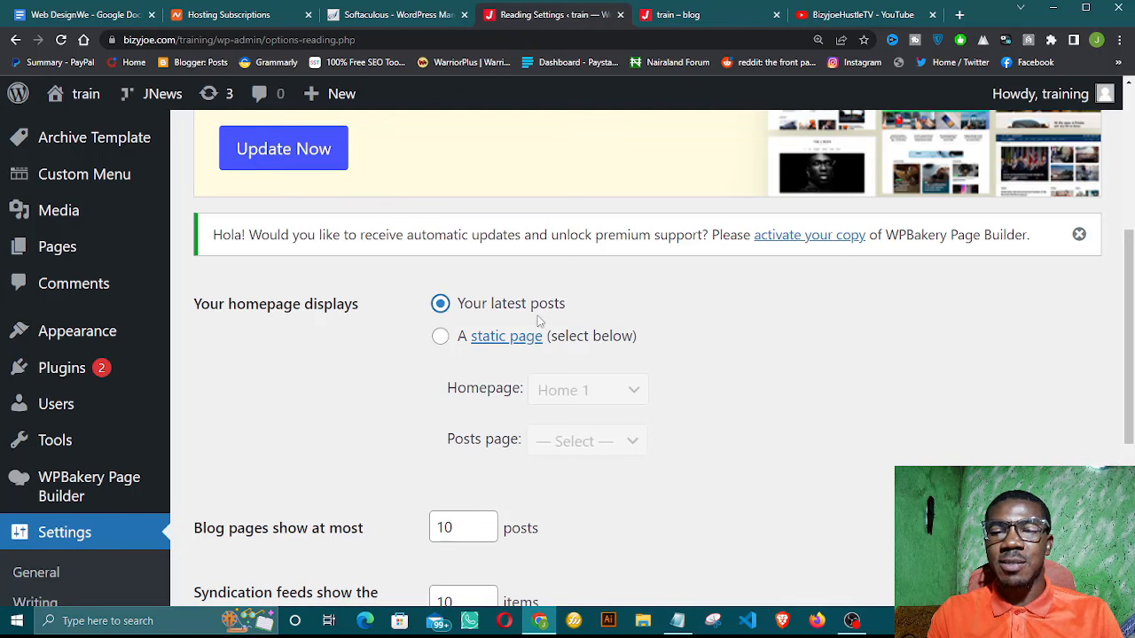
click(440, 342)
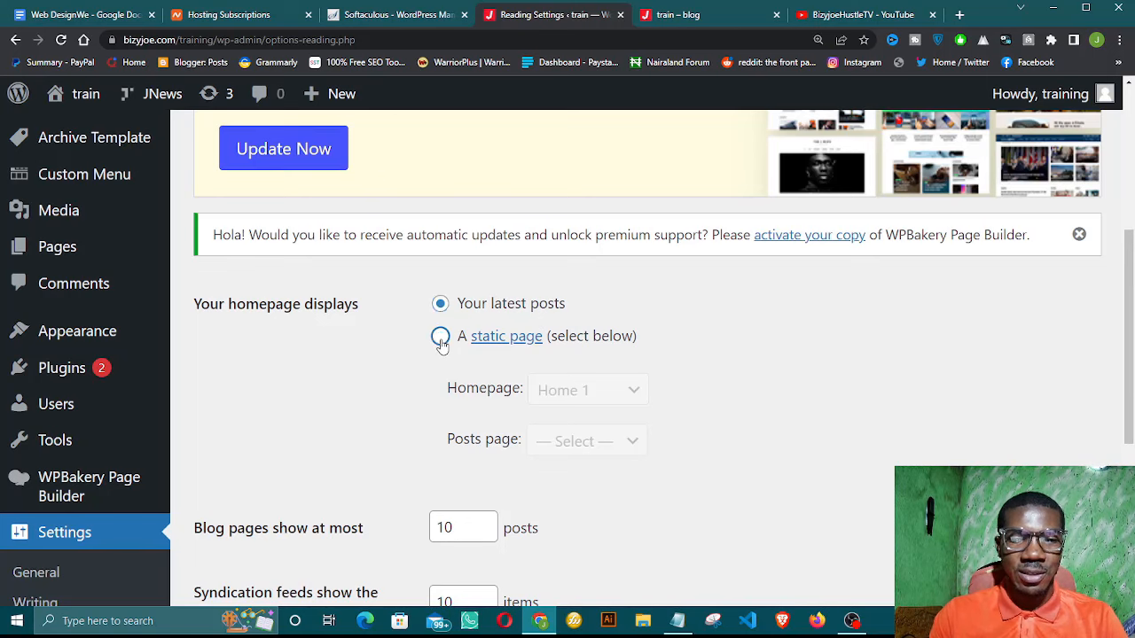
- Review the remaining Reading options (10 posts per page) and move to Settings > Permalinks
scroll(493, 347, down, 1)
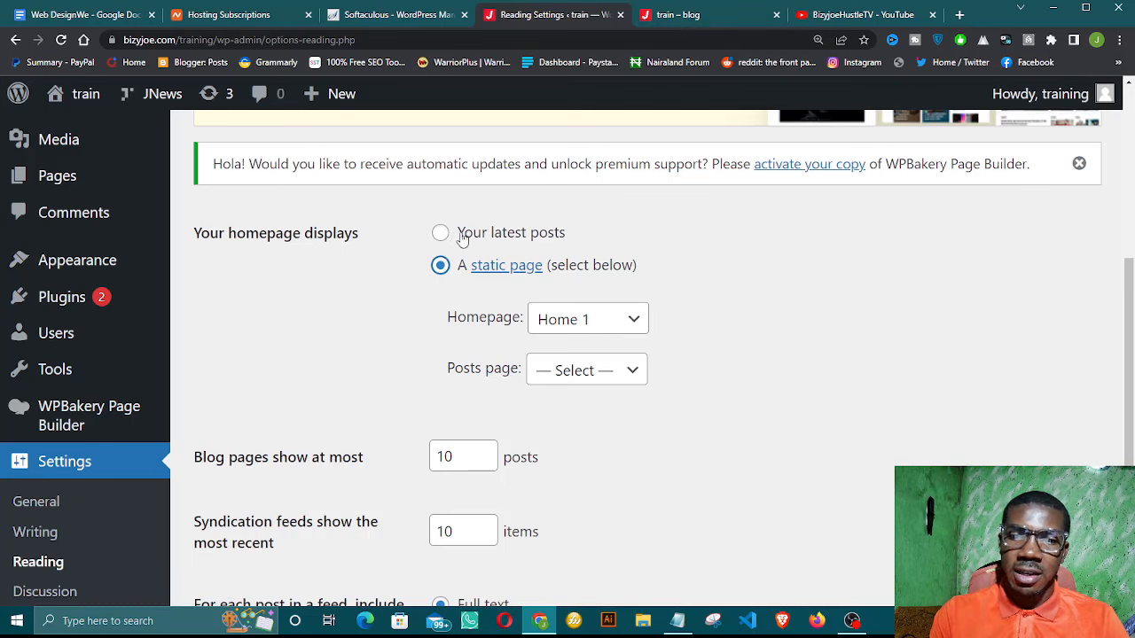
scroll(603, 373, down, 3)
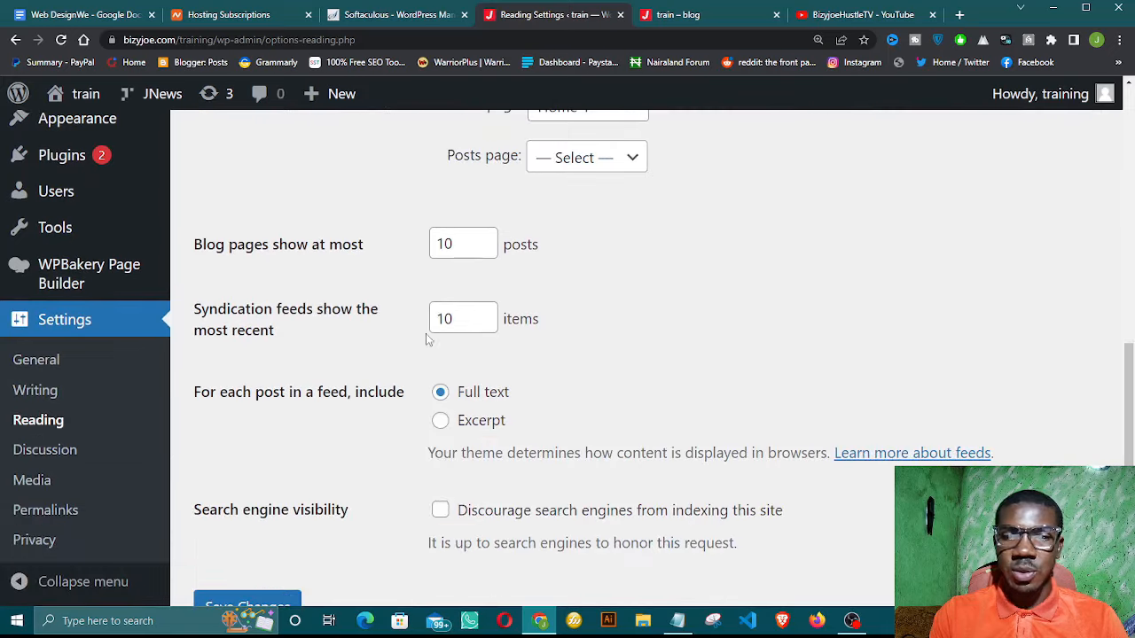
scroll(524, 281, down, 1)
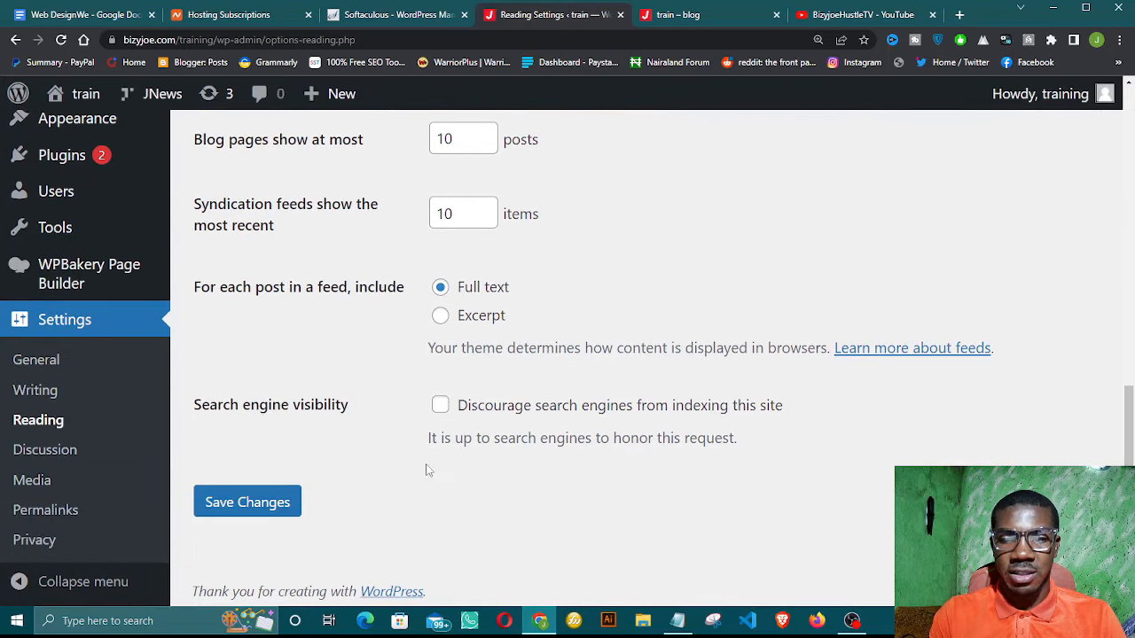
click(52, 520)
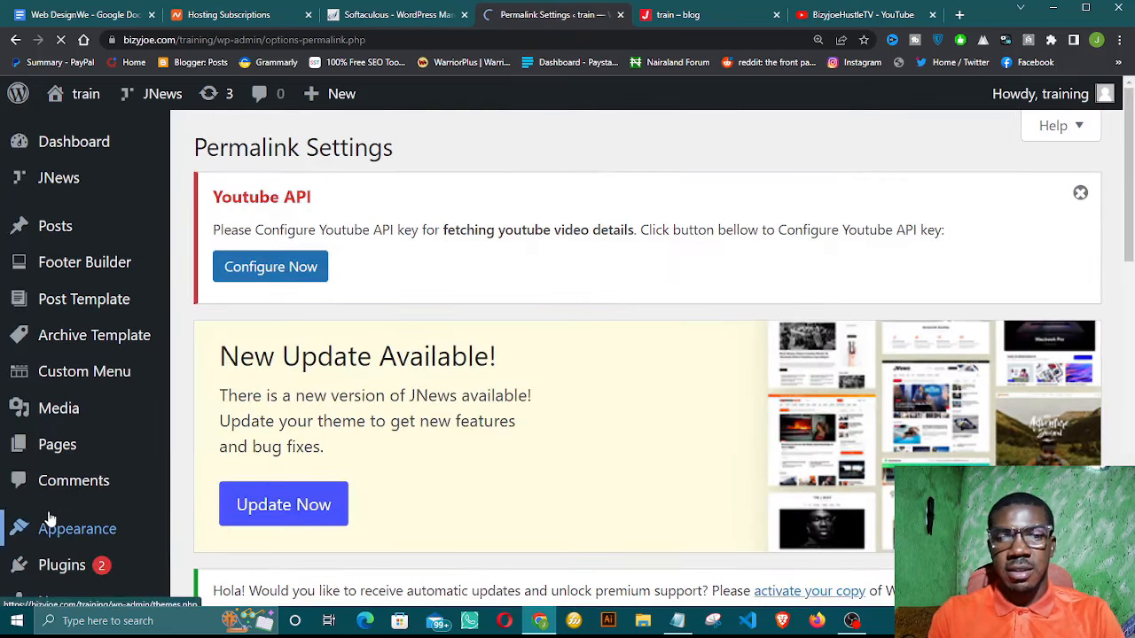
- Select the Post name permalink structure (/%postname%/) and save the changes
scroll(544, 431, down, 5)
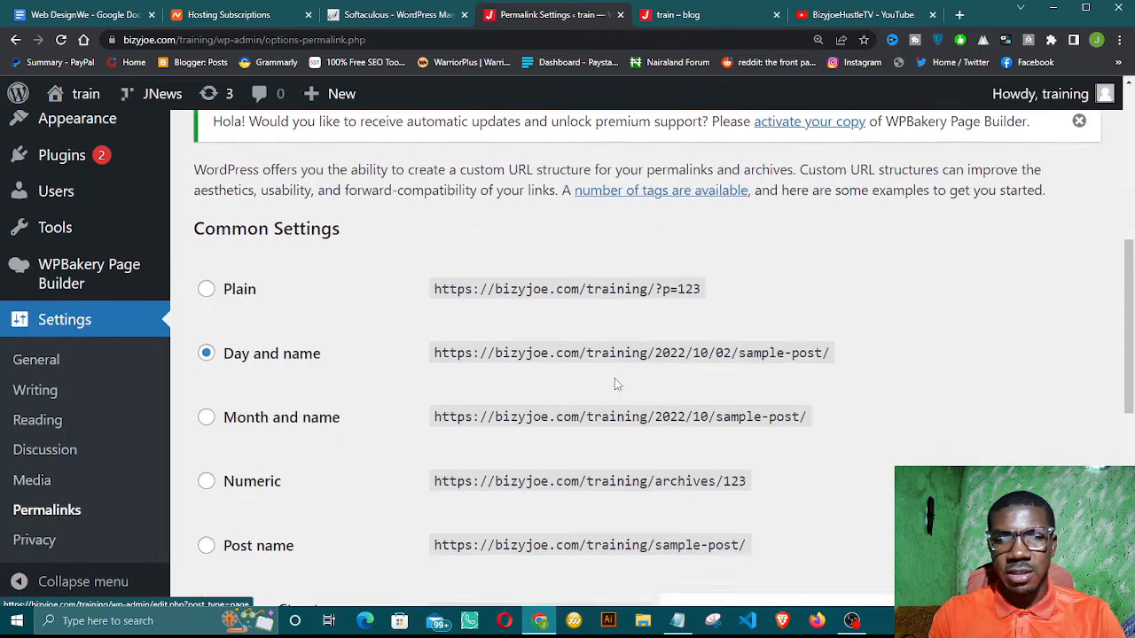
scroll(616, 385, down, 3)
scroll(483, 289, up, 2)
scroll(278, 457, down, 3)
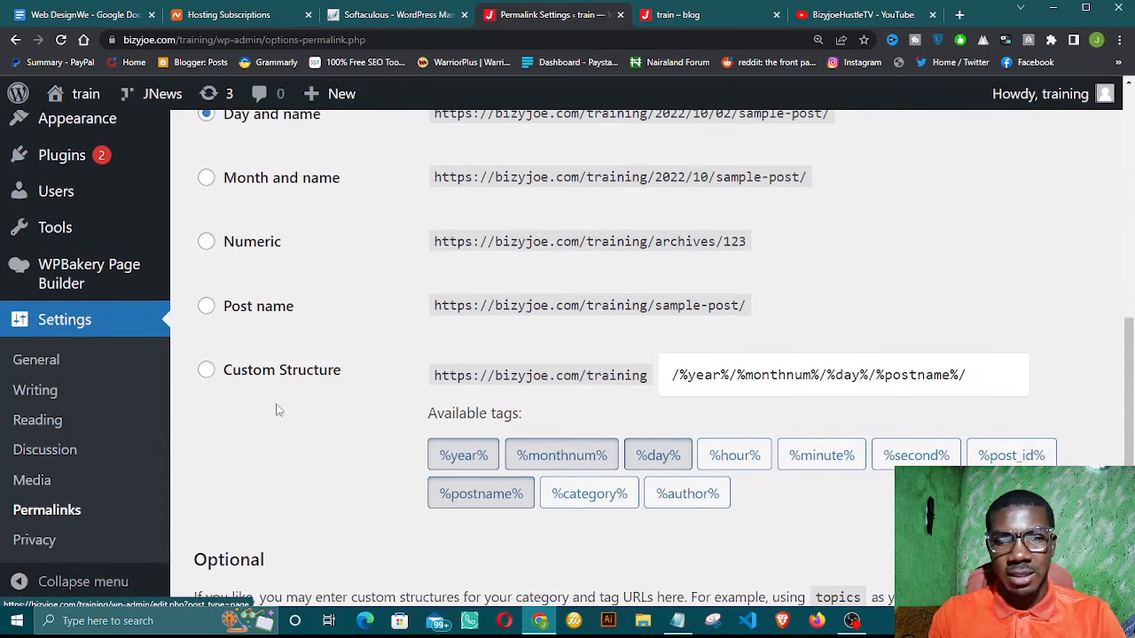
click(206, 306)
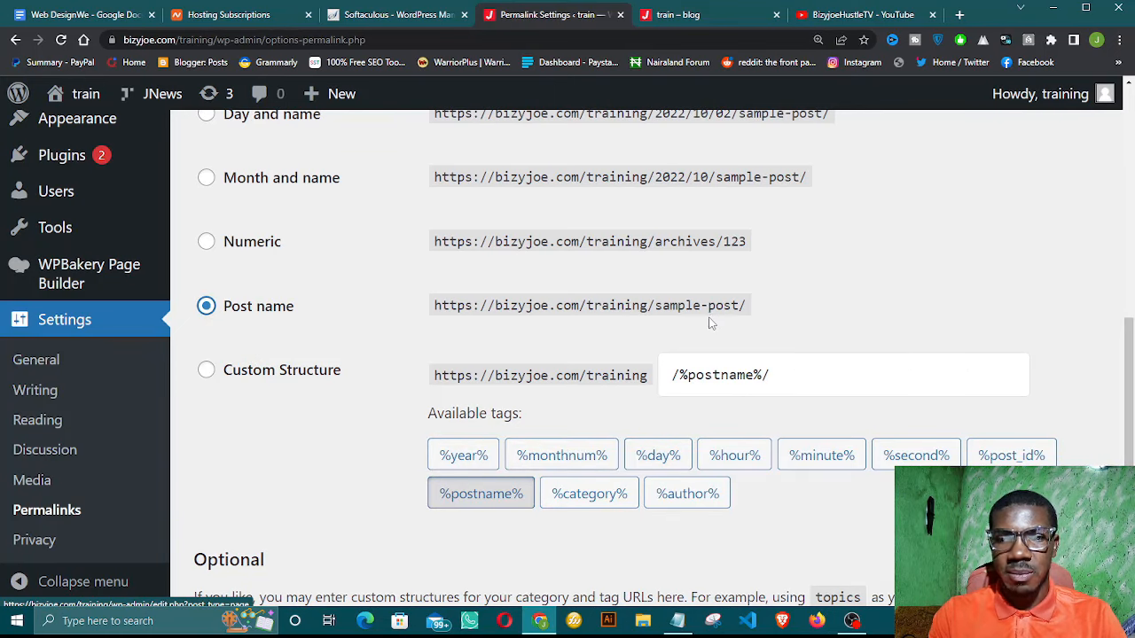
scroll(573, 284, up, 1)
scroll(398, 362, down, 4)
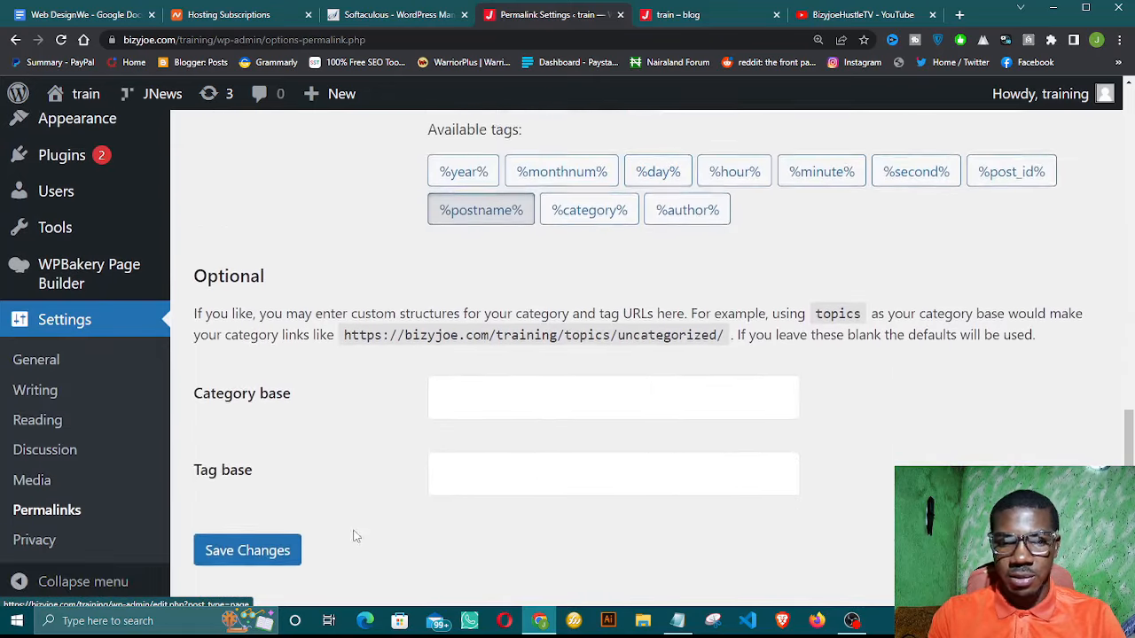
scroll(354, 536, down, 1)
click(254, 503)
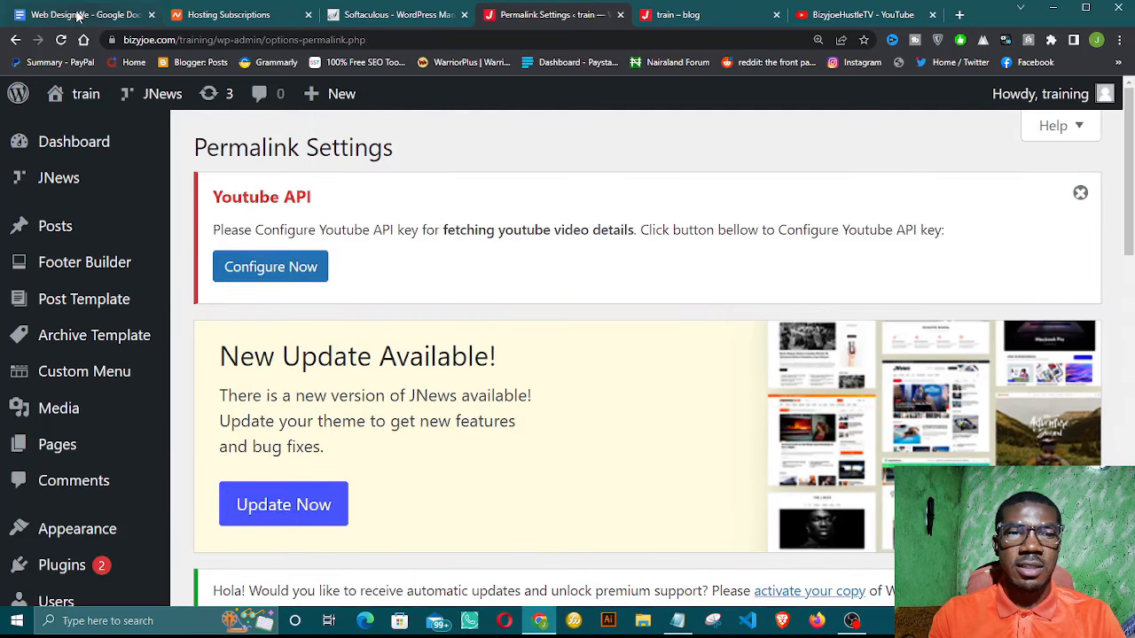
- Glance at the Google Docs checklist, close the Softaculous tab, and return to Permalink Settings
click(78, 15)
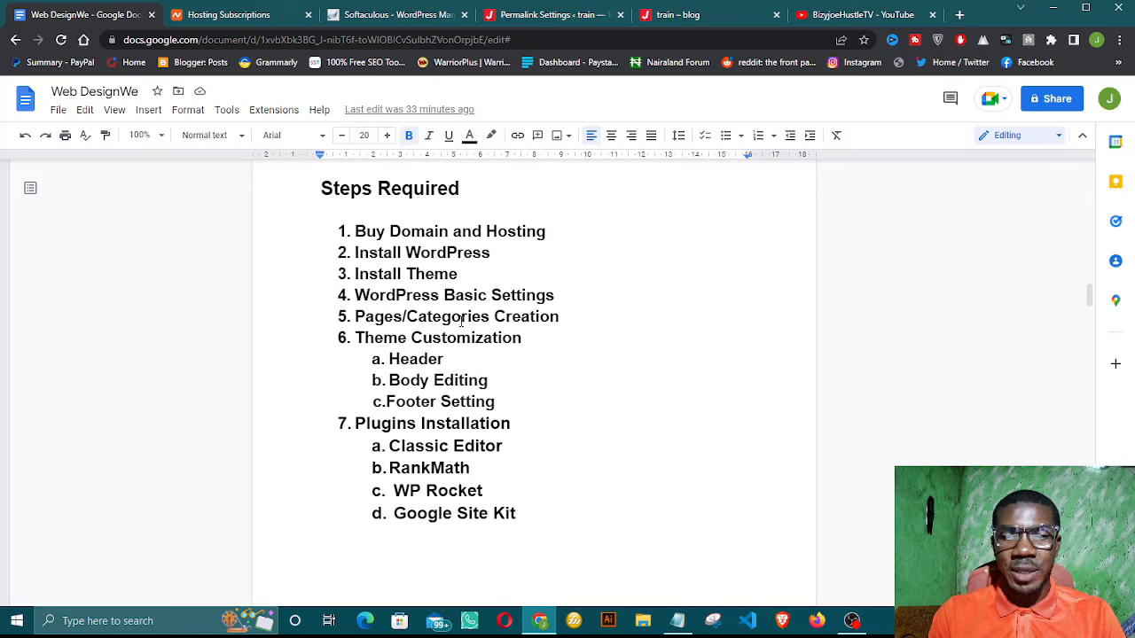
click(463, 15)
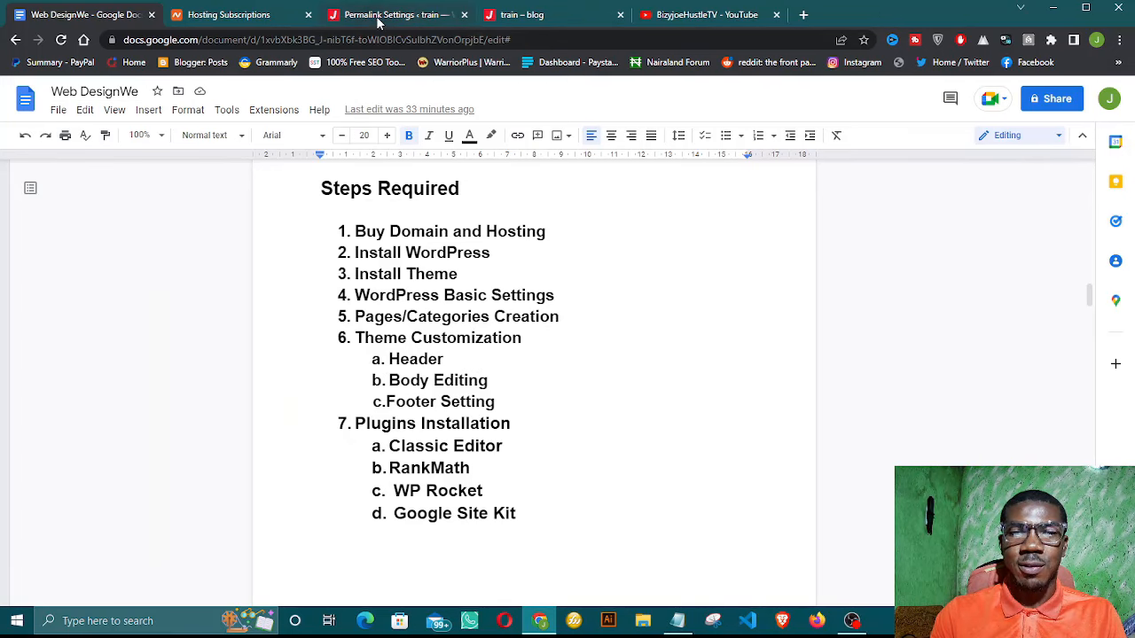
click(377, 22)
- Open Pages > All Pages to see the 8 pages, with Home 1 as Front Page
mouse_move(62, 197)
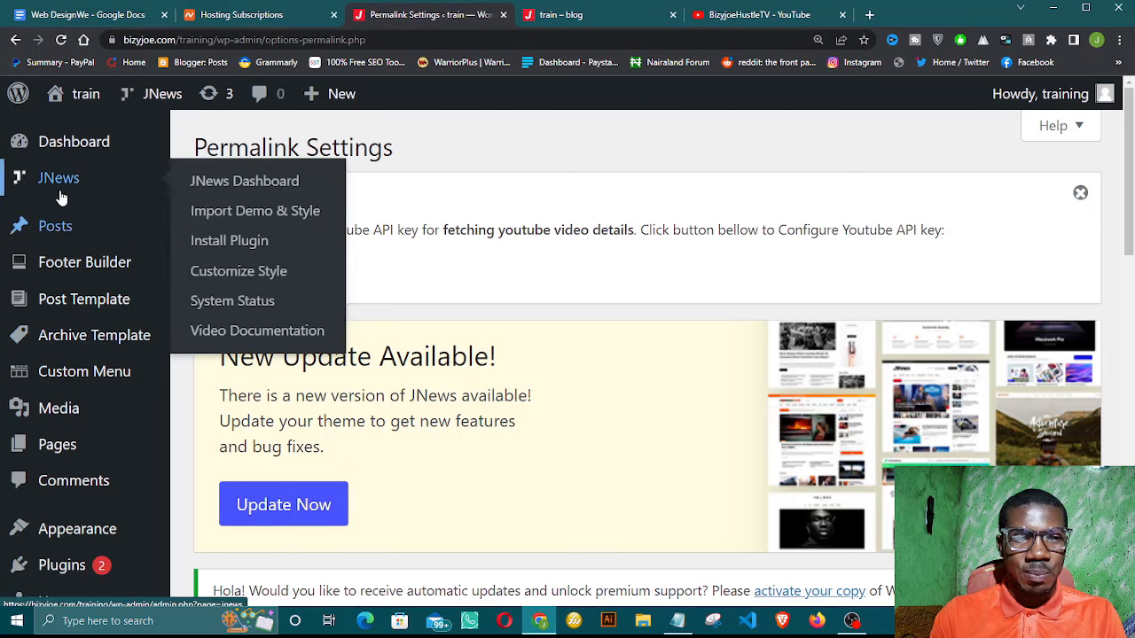
mouse_move(73, 379)
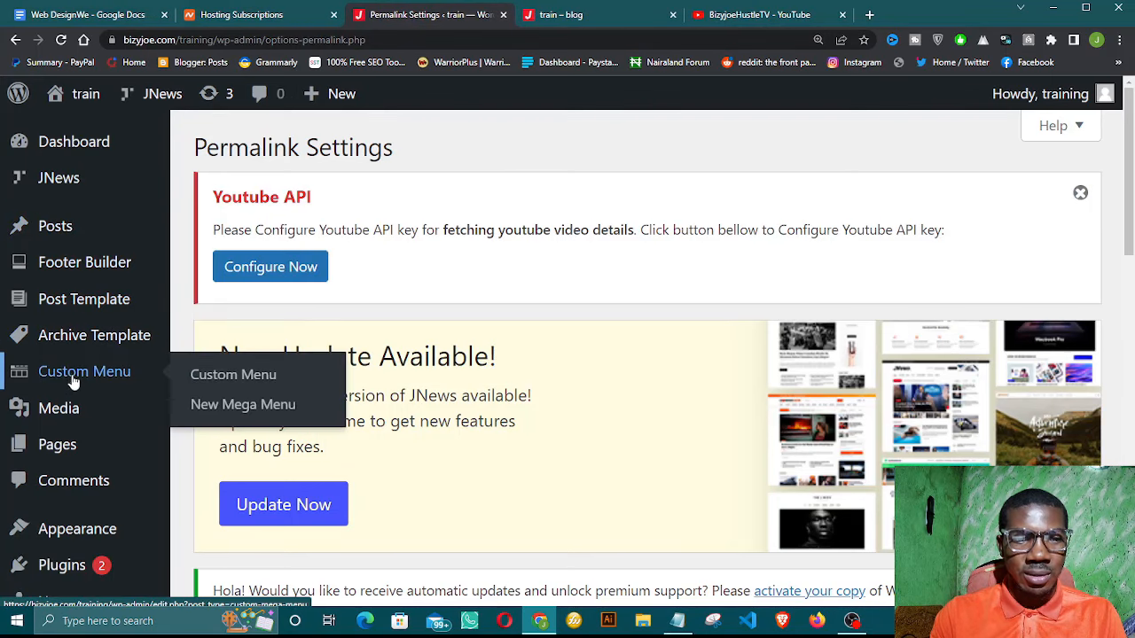
scroll(71, 390, down, 1)
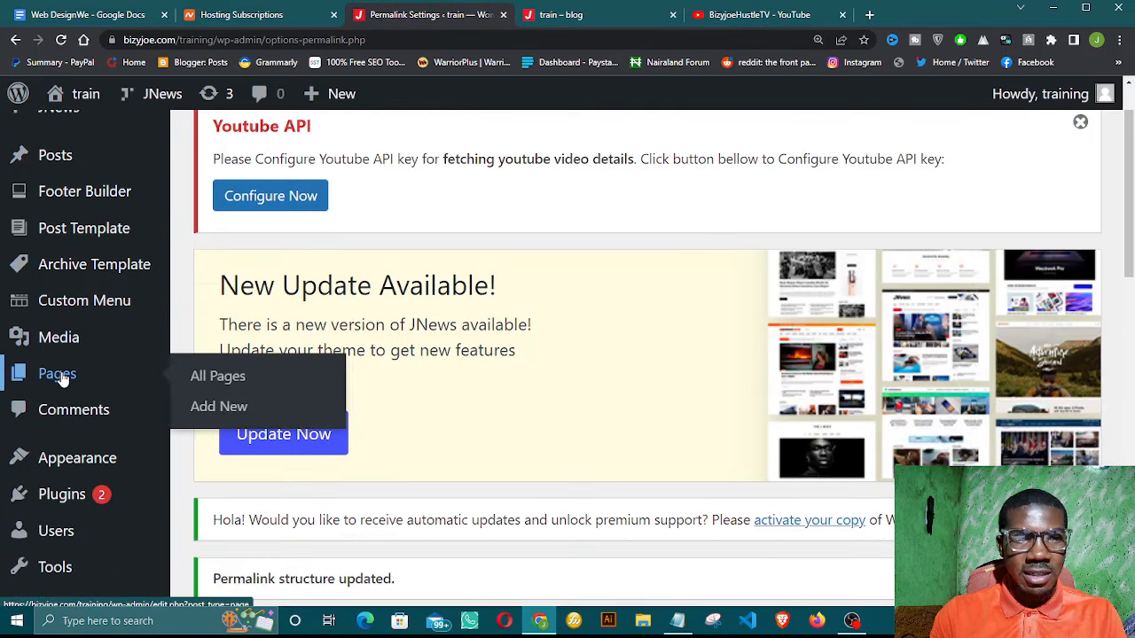
click(62, 379)
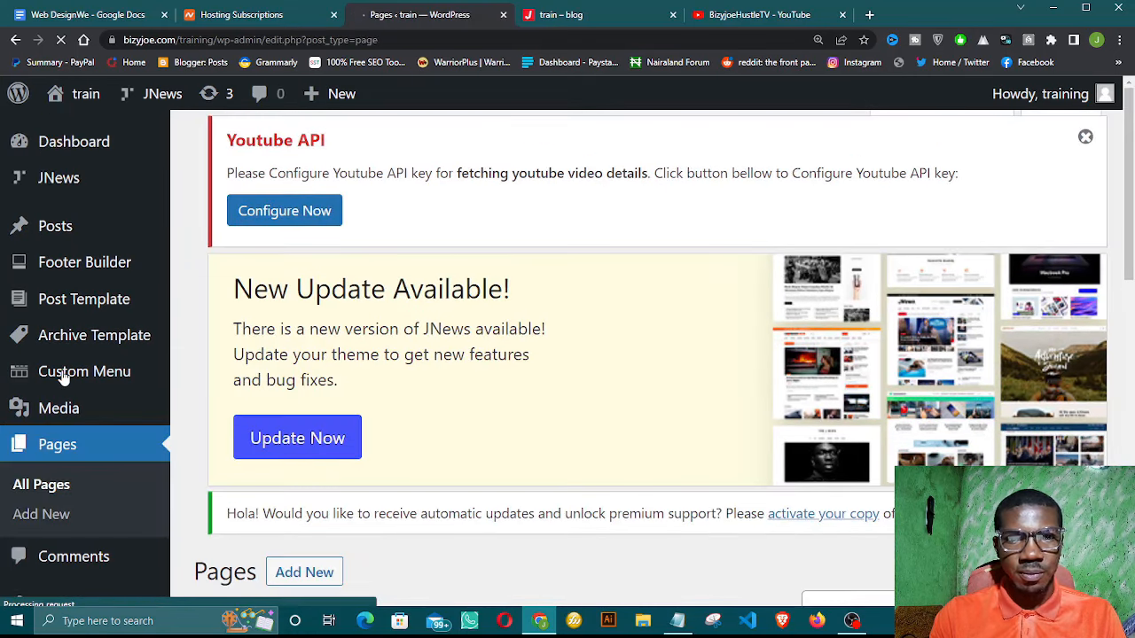
scroll(687, 393, down, 5)
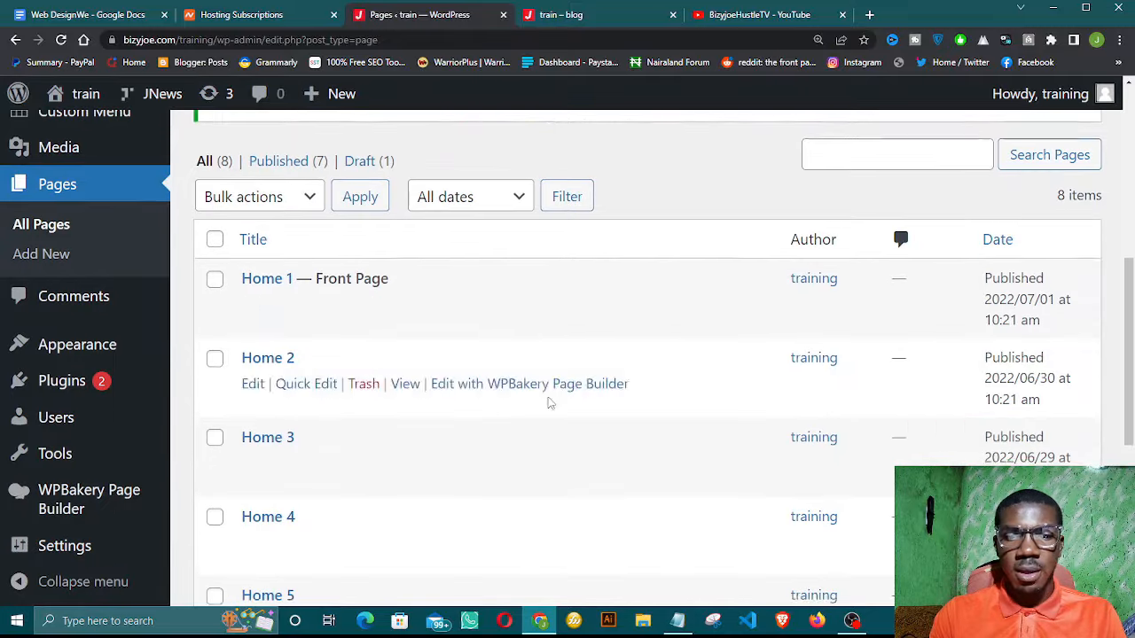
scroll(287, 365, down, 3)
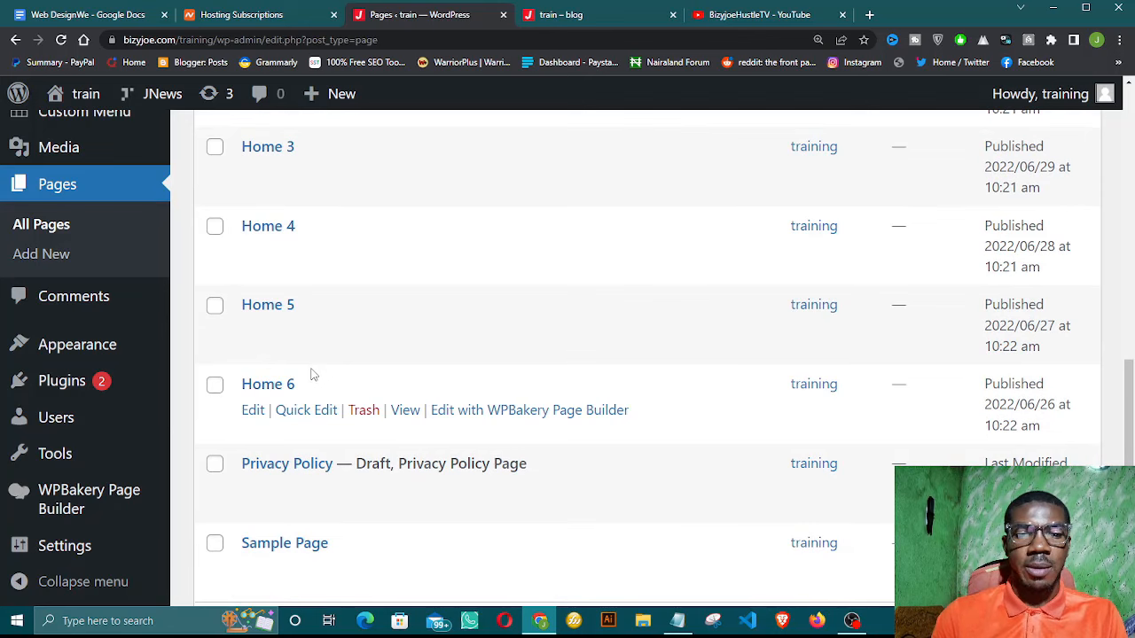
- Scroll through the remaining pages (through Home 6, draft Privacy Policy, Sample Page), then add a new page
scroll(312, 372, down, 2)
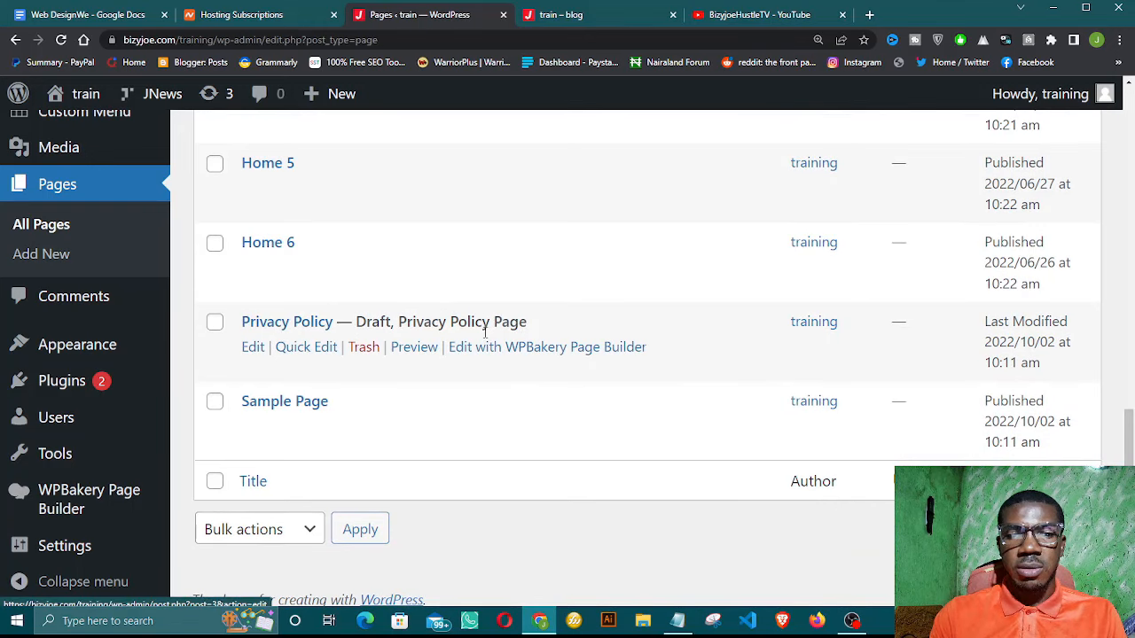
scroll(478, 337, up, 3)
scroll(488, 390, down, 1)
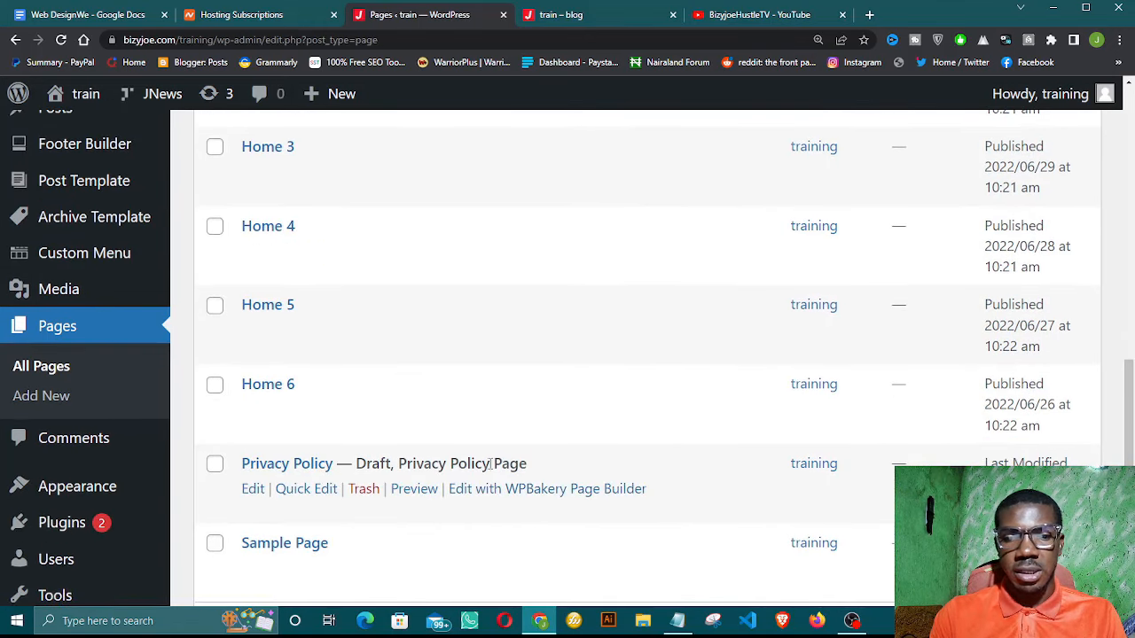
scroll(476, 467, up, 6)
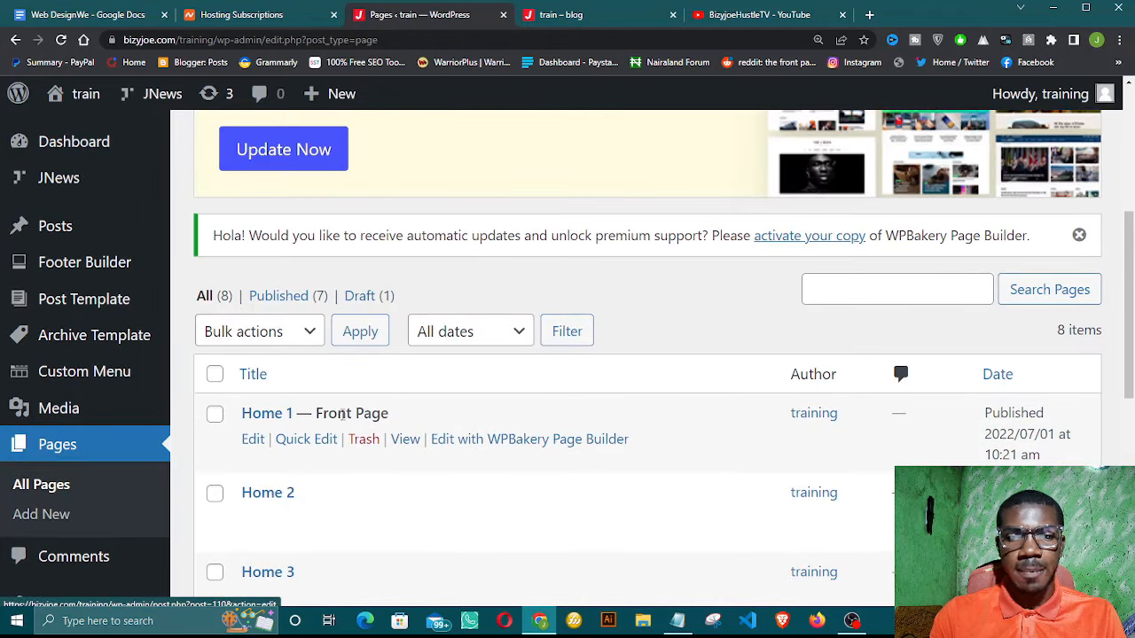
scroll(393, 427, down, 1)
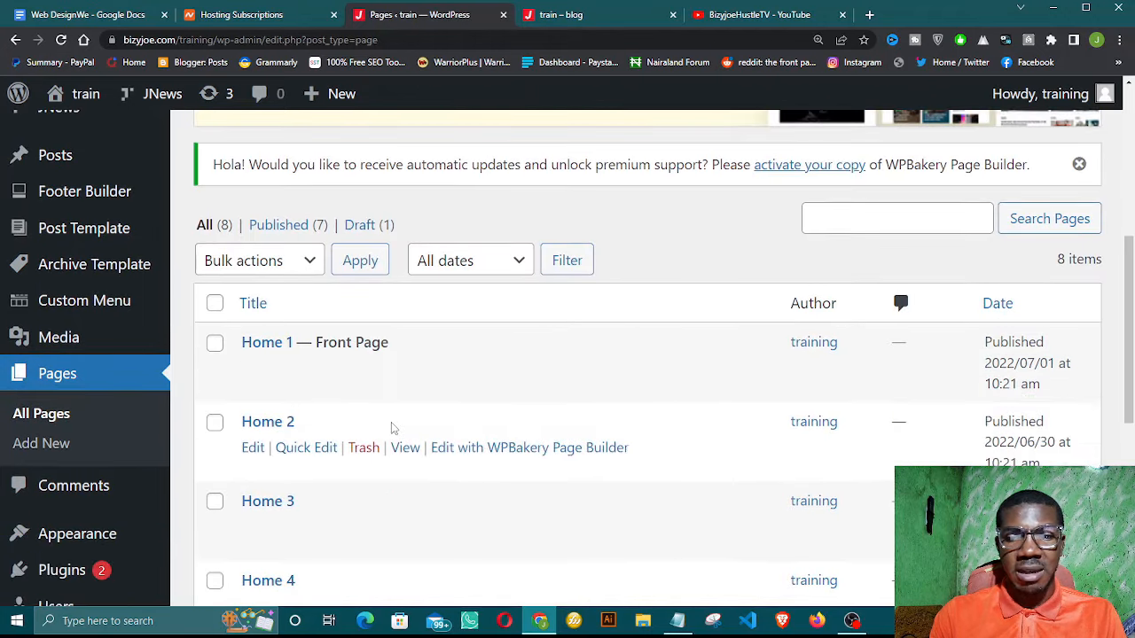
scroll(390, 420, up, 6)
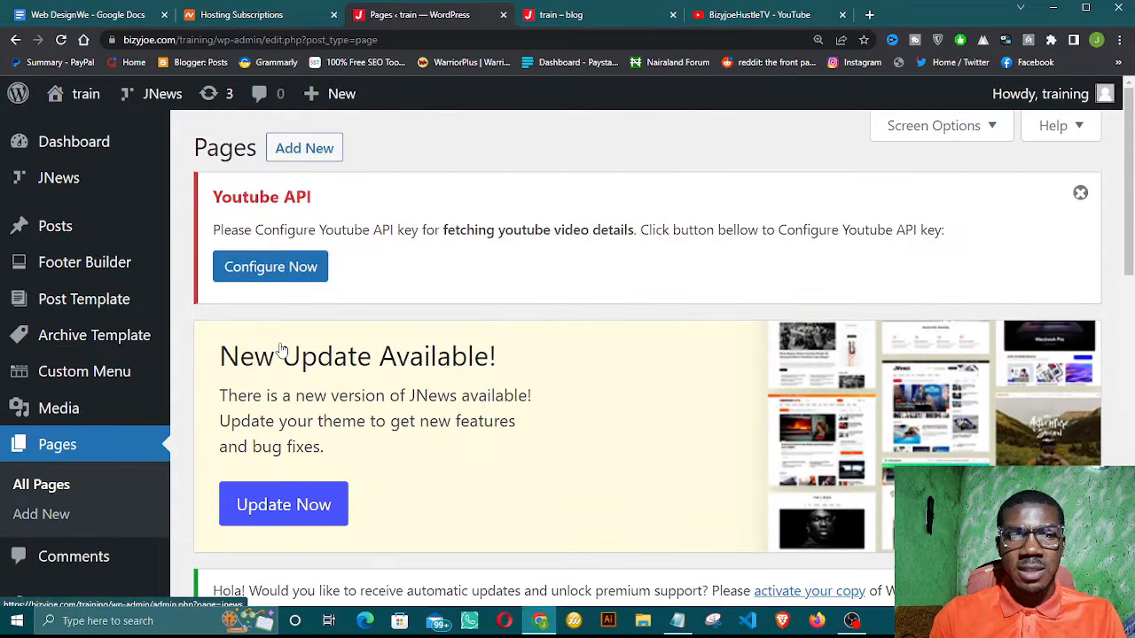
click(308, 152)
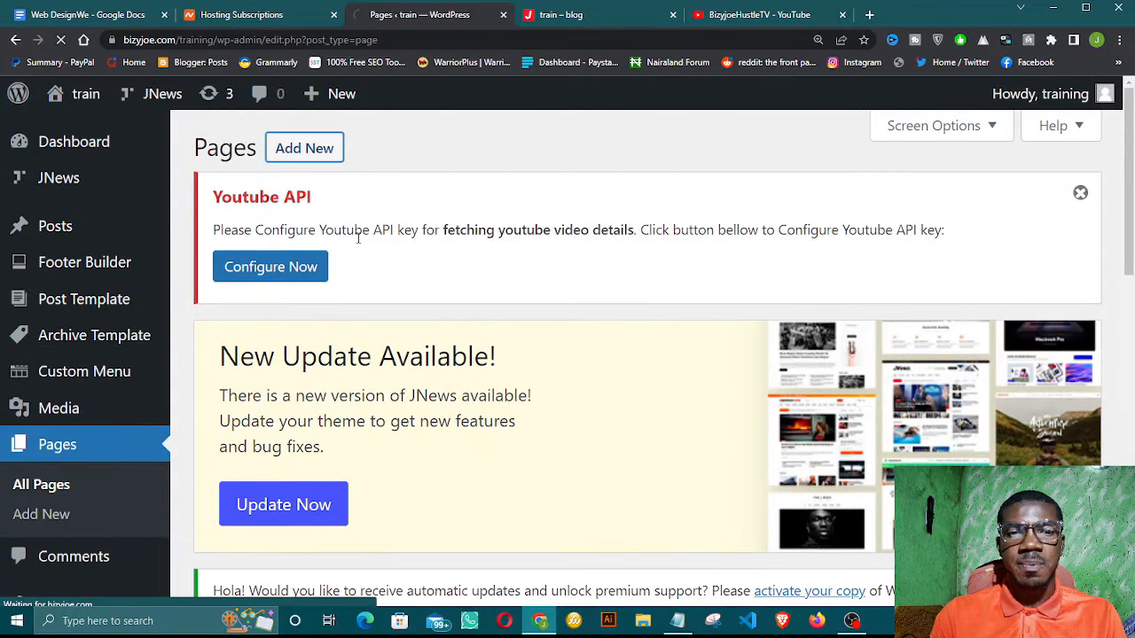
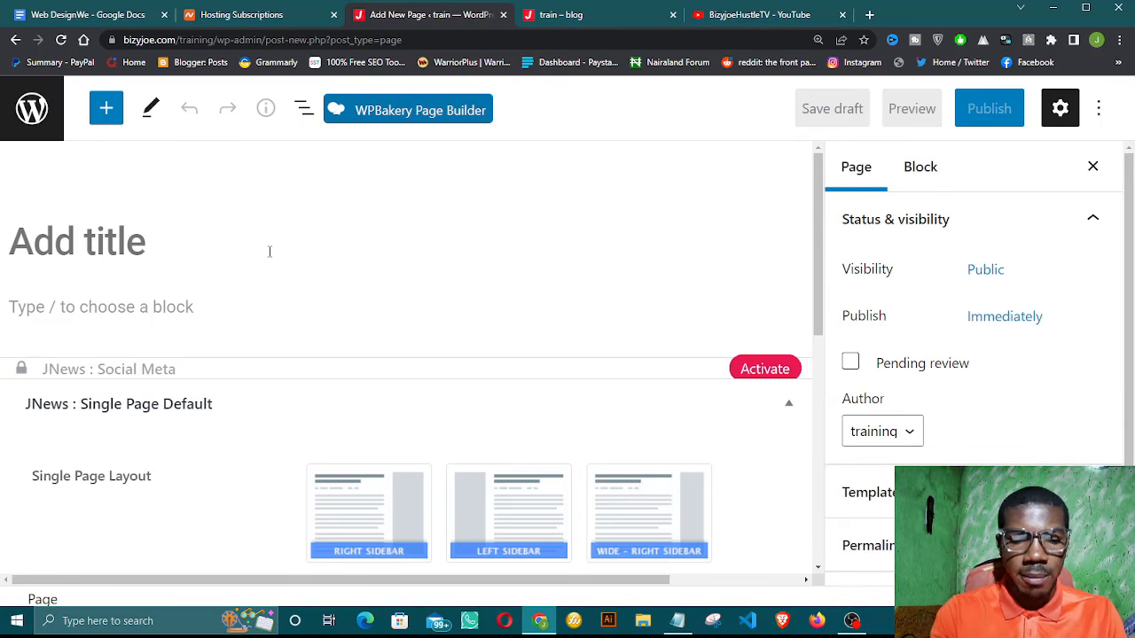
- Enter 'About Us.' as the page title and look over the JNews layout options
text(About U)
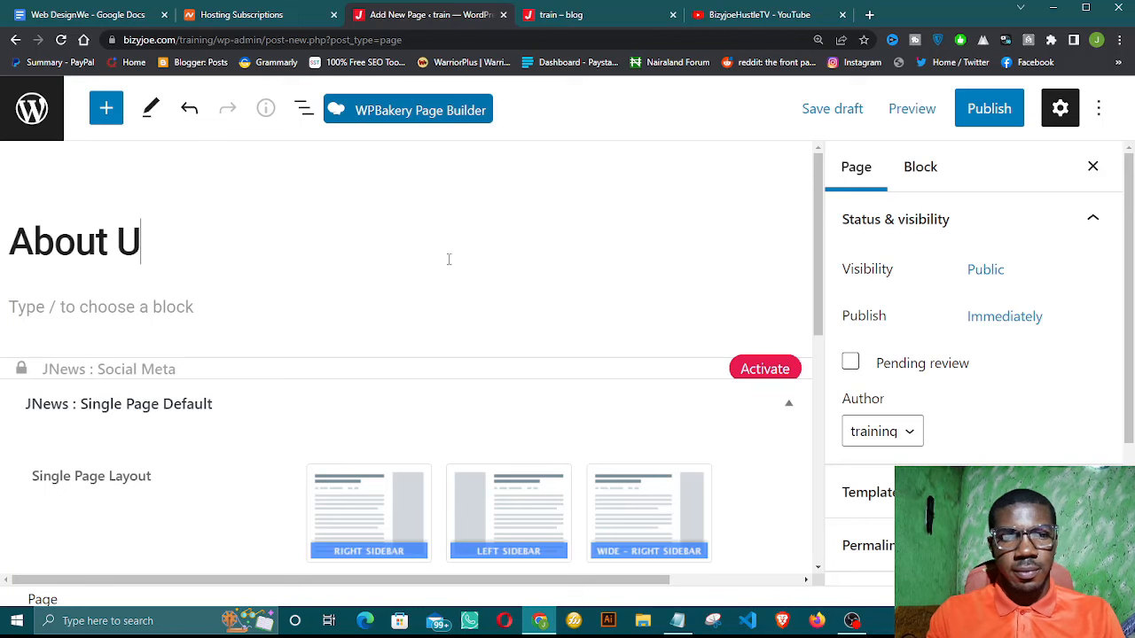
text(s.)
scroll(384, 296, down, 2)
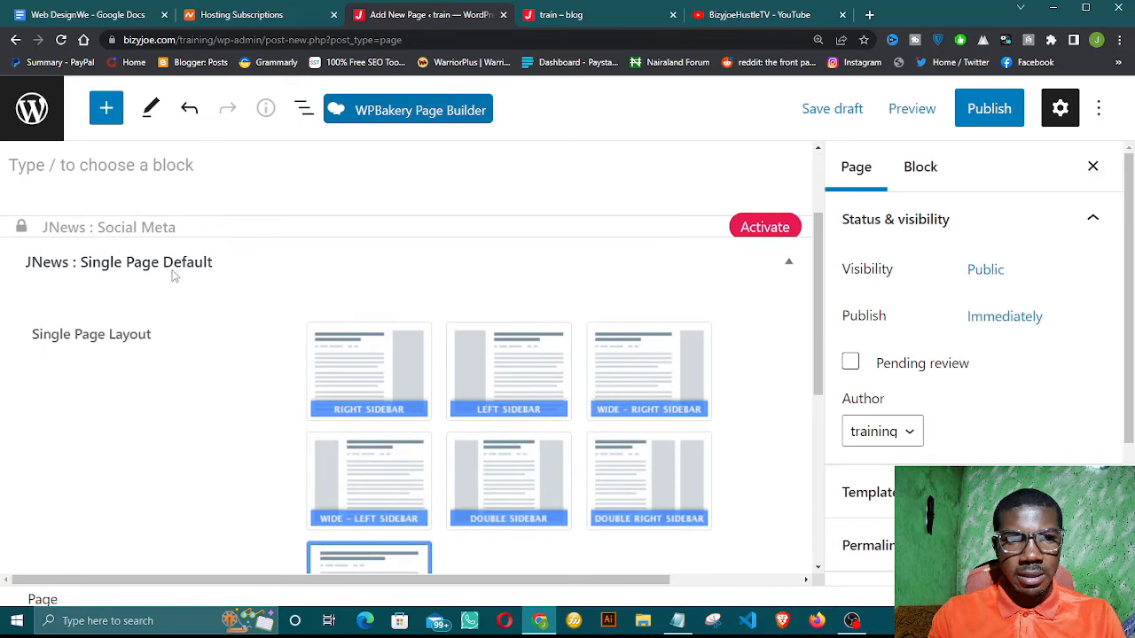
scroll(284, 367, down, 1)
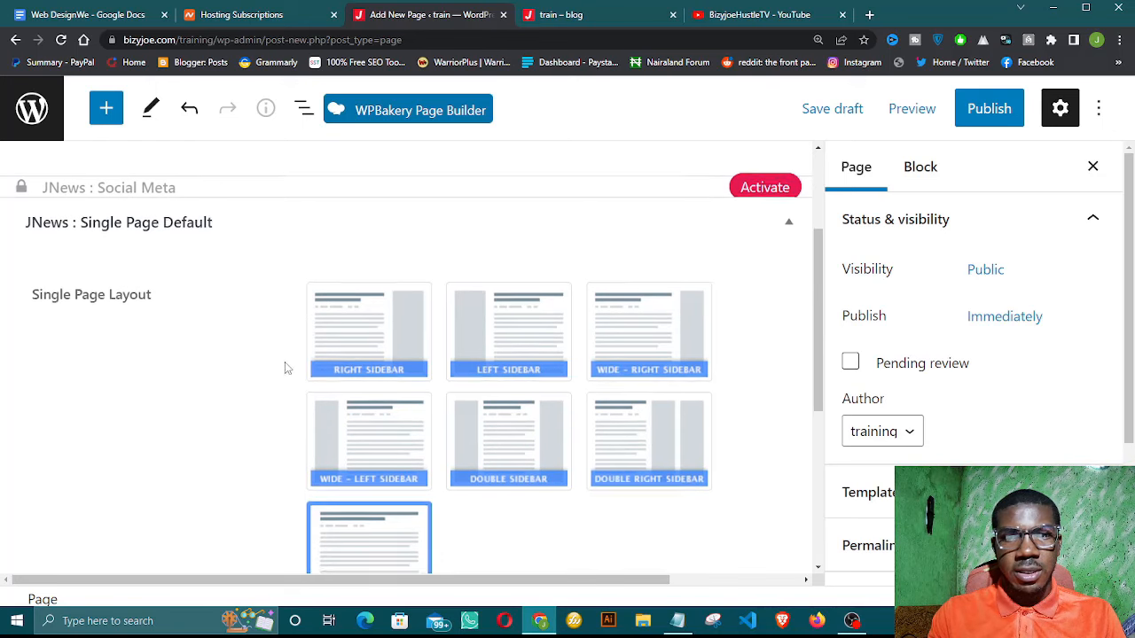
scroll(274, 319, up, 3)
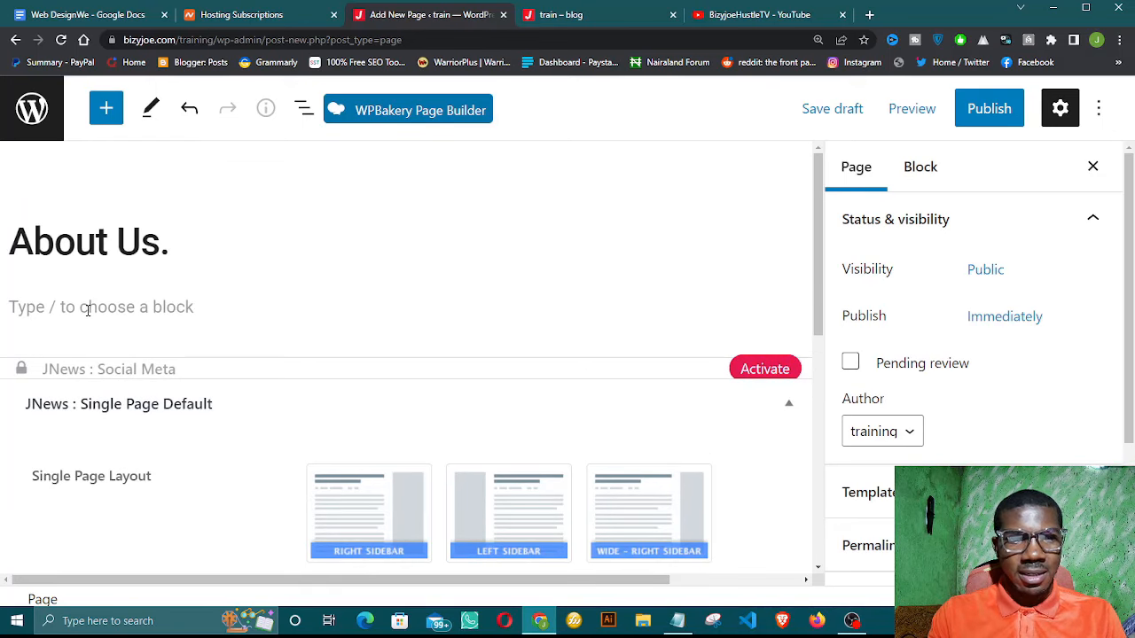
- Add an empty paragraph block under the About Us. title
click(80, 311)
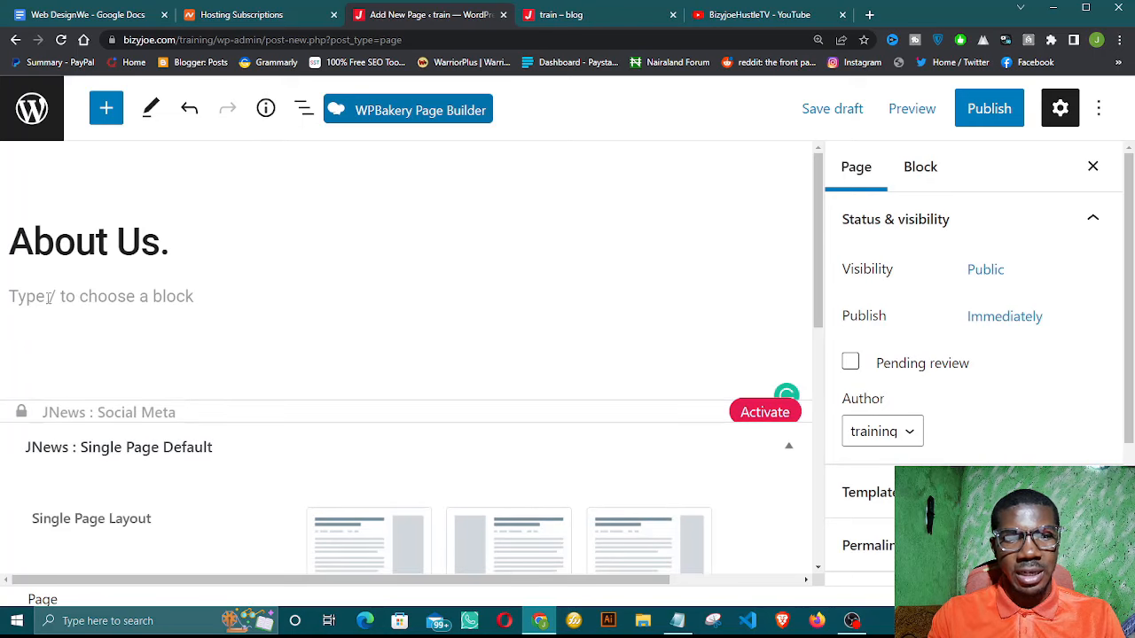
scroll(276, 335, down, 2)
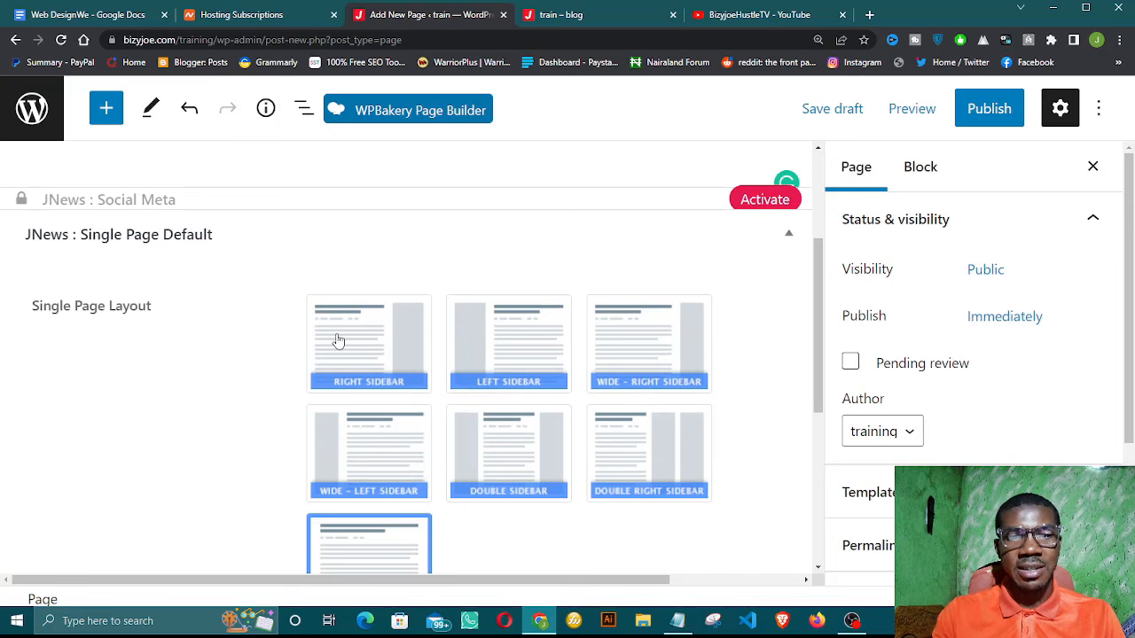
scroll(338, 342, down, 2)
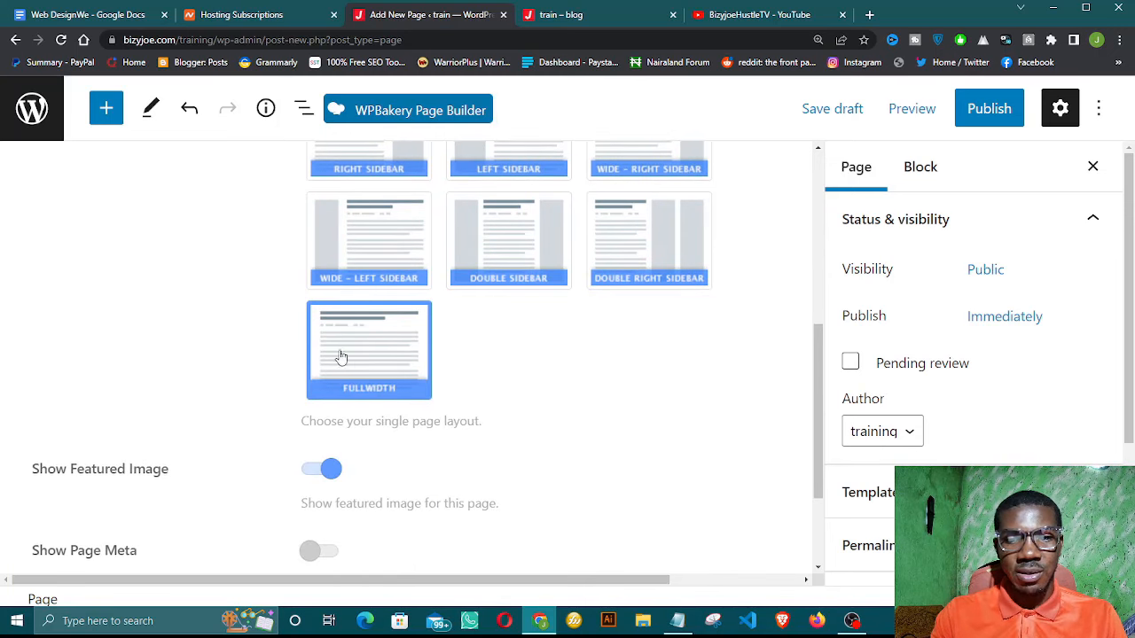
scroll(343, 357, up, 1)
scroll(346, 476, down, 2)
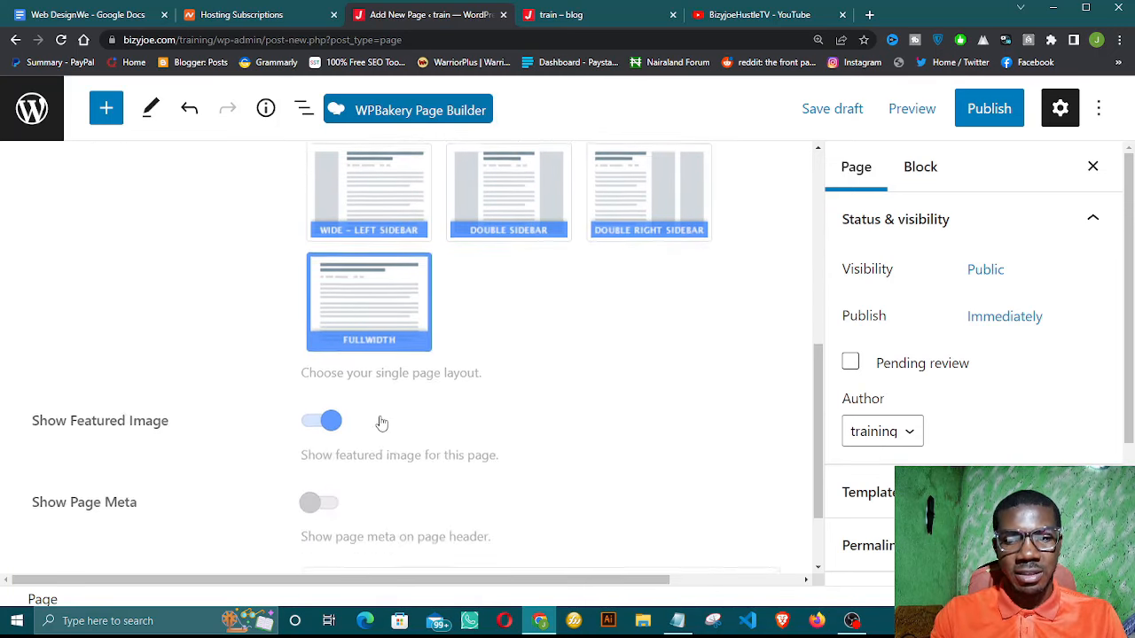
scroll(373, 379, up, 4)
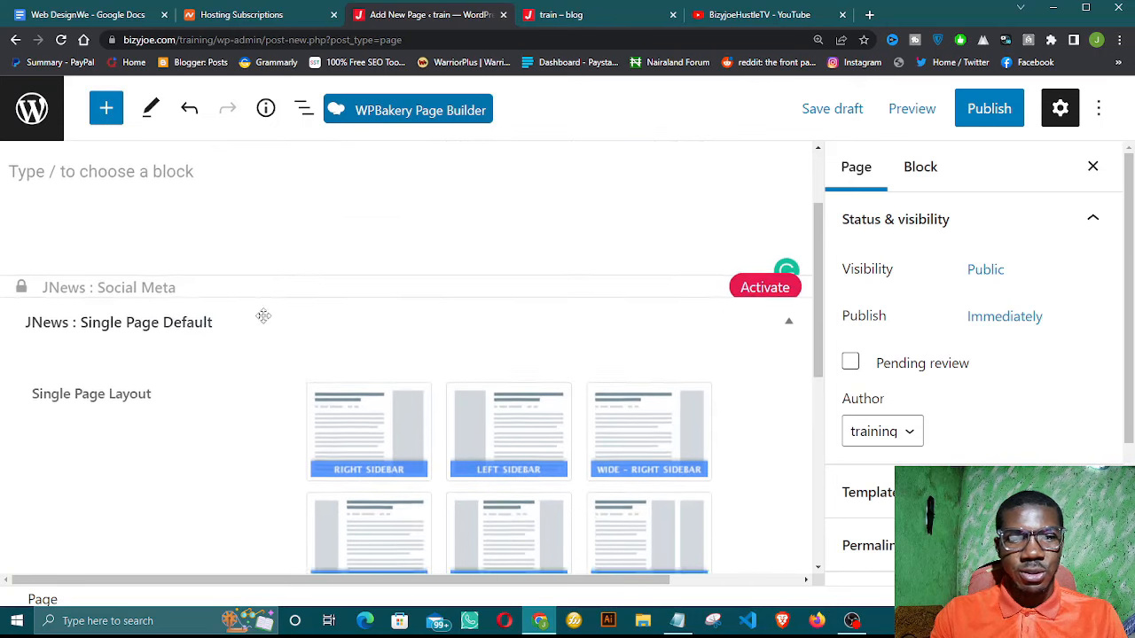
- Write 'This is all football' in the paragraph below the About Us. title
click(189, 229)
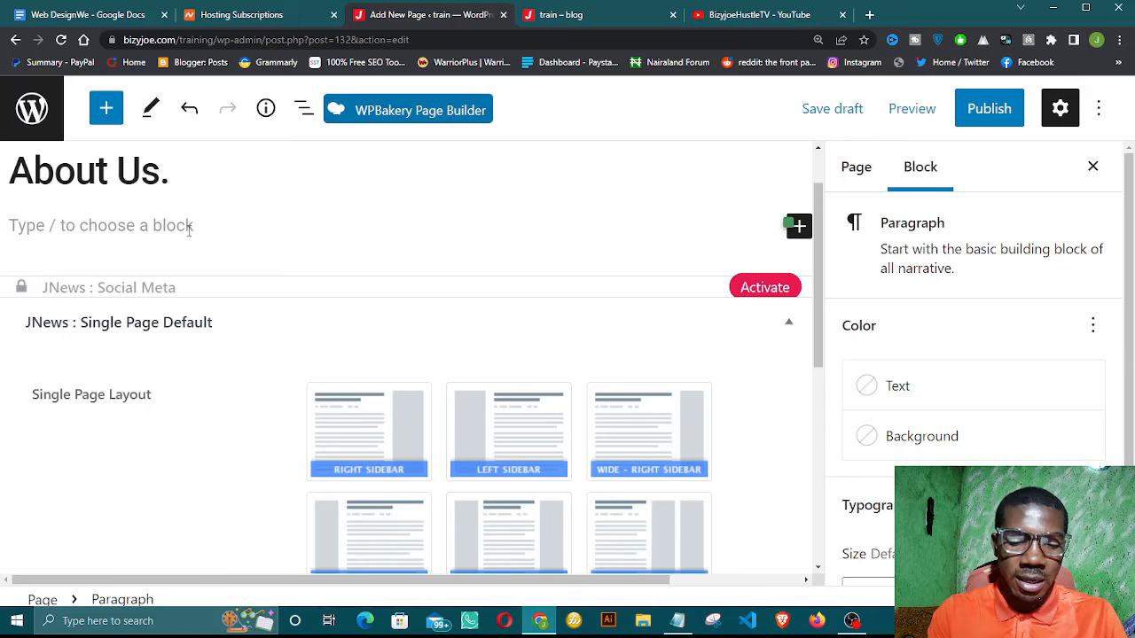
text(Th)
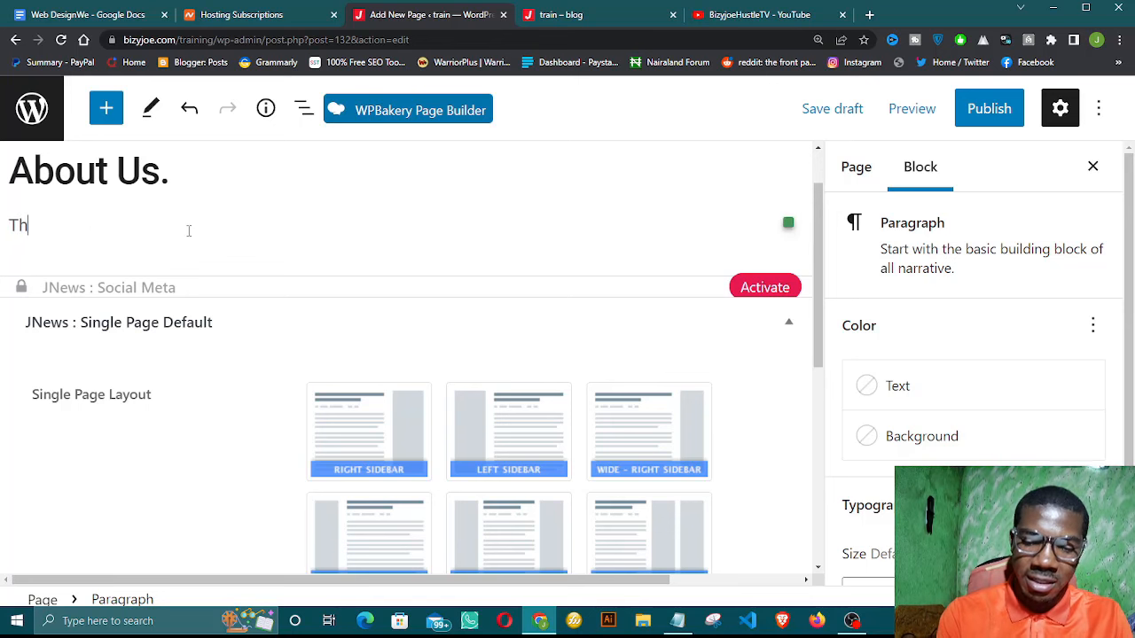
text(is is all fo)
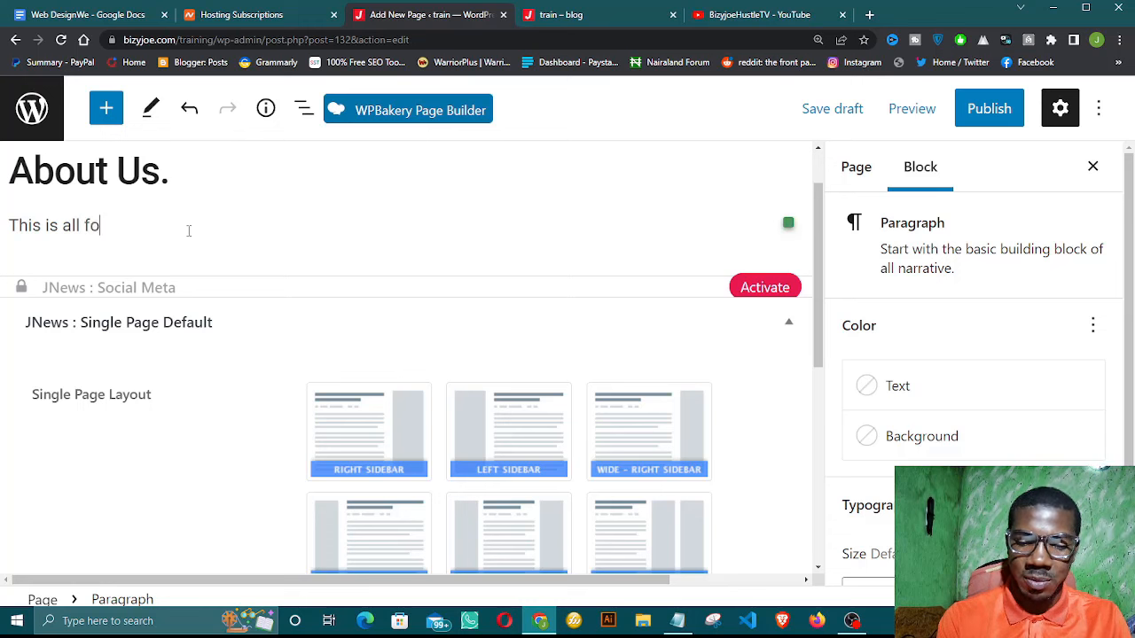
text(otball)
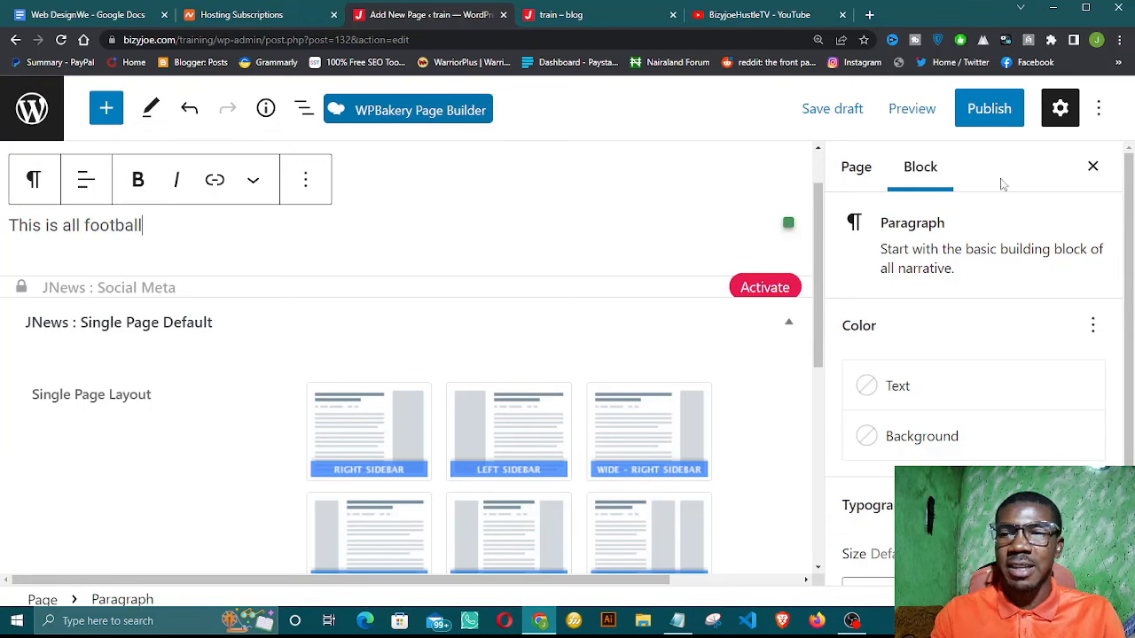
- Publish the About Us. page, confirming in the pre-publish panel
click(988, 109)
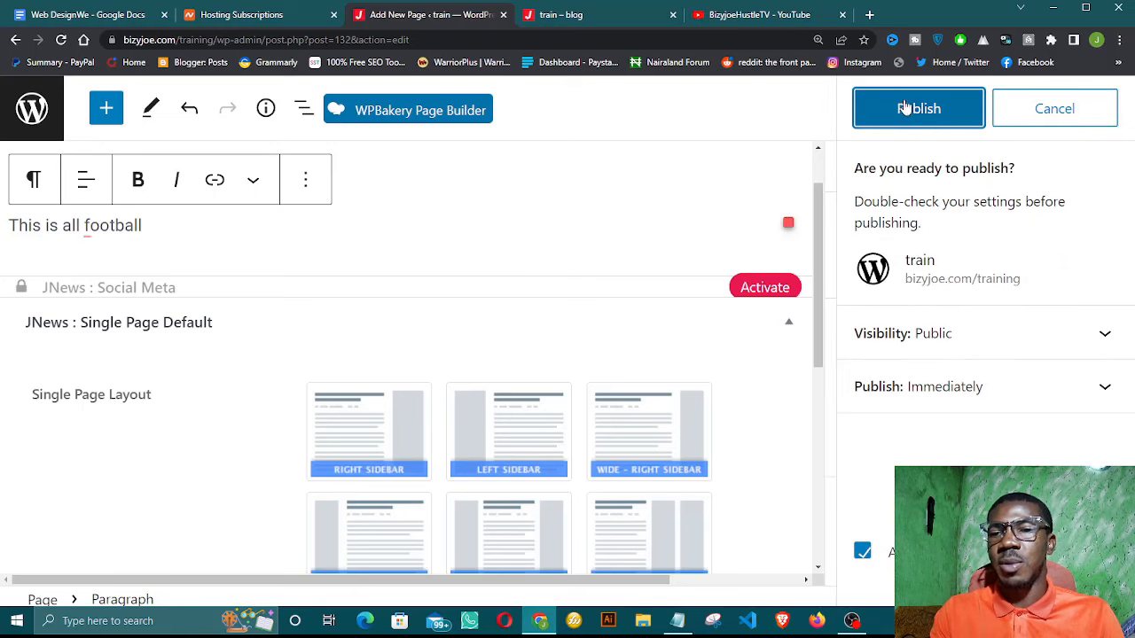
click(904, 108)
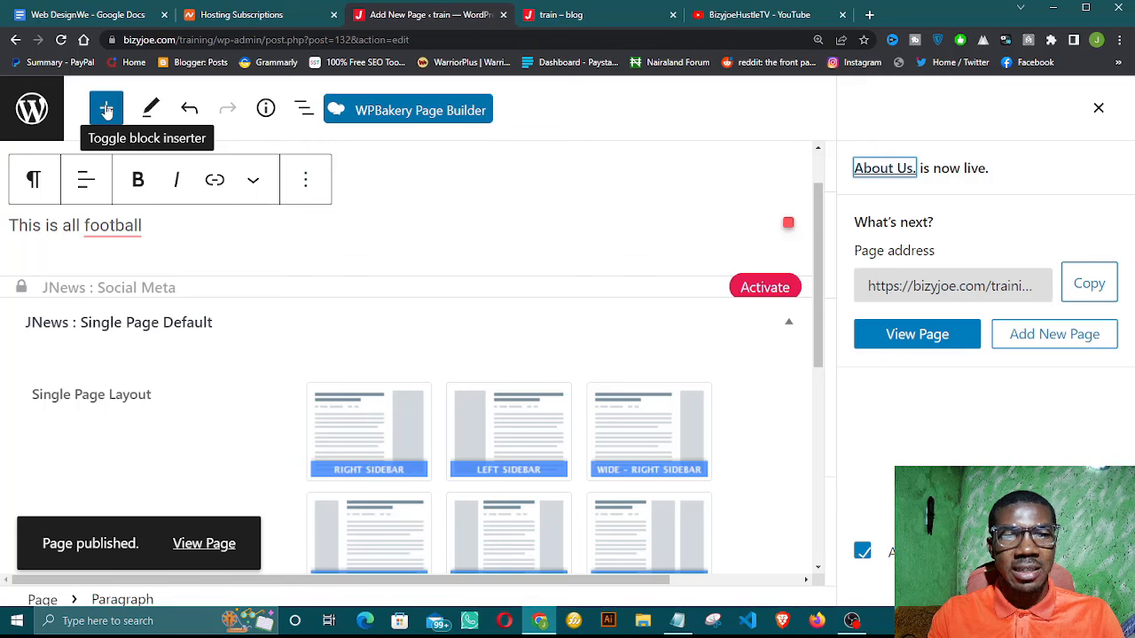
scroll(214, 290, up, 1)
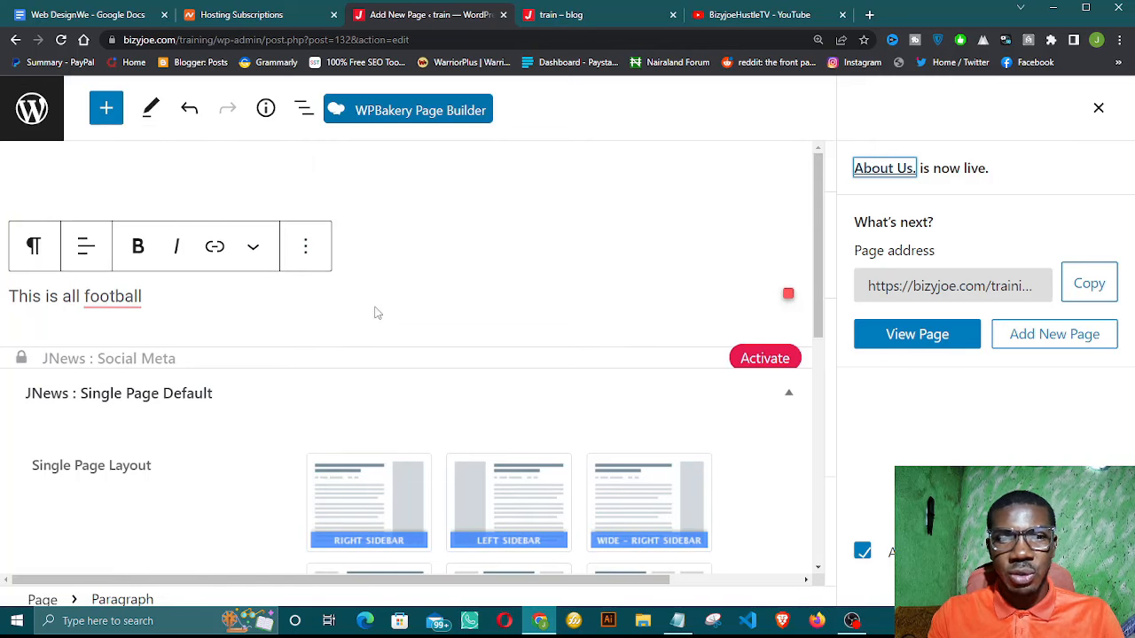
- Browse the block inserter and the page's layout settings
click(105, 108)
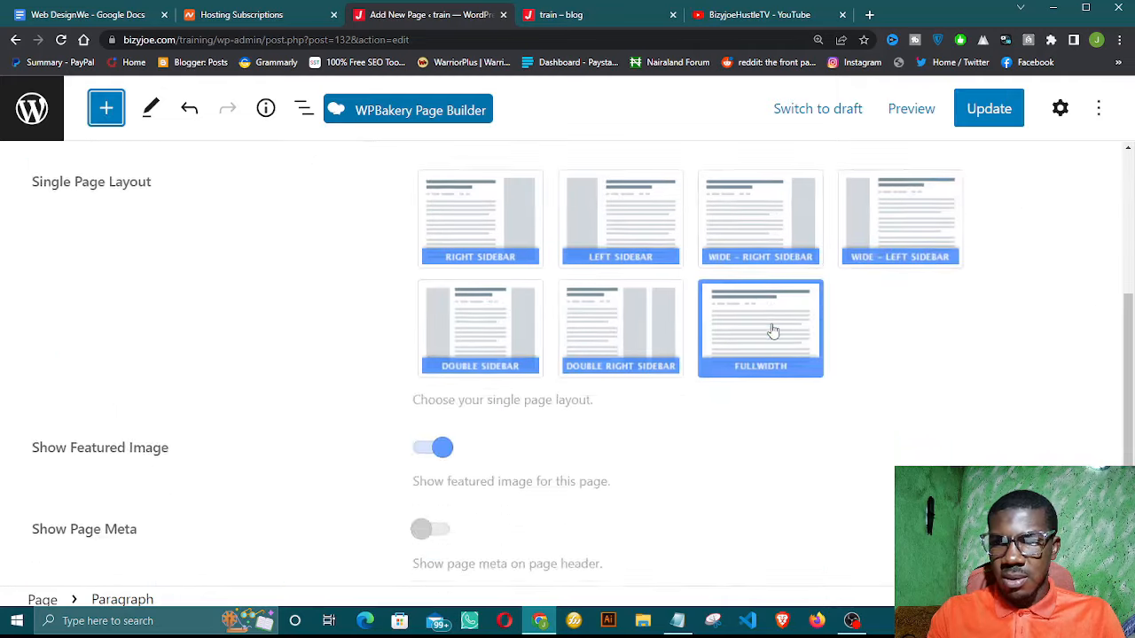
scroll(727, 319, up, 3)
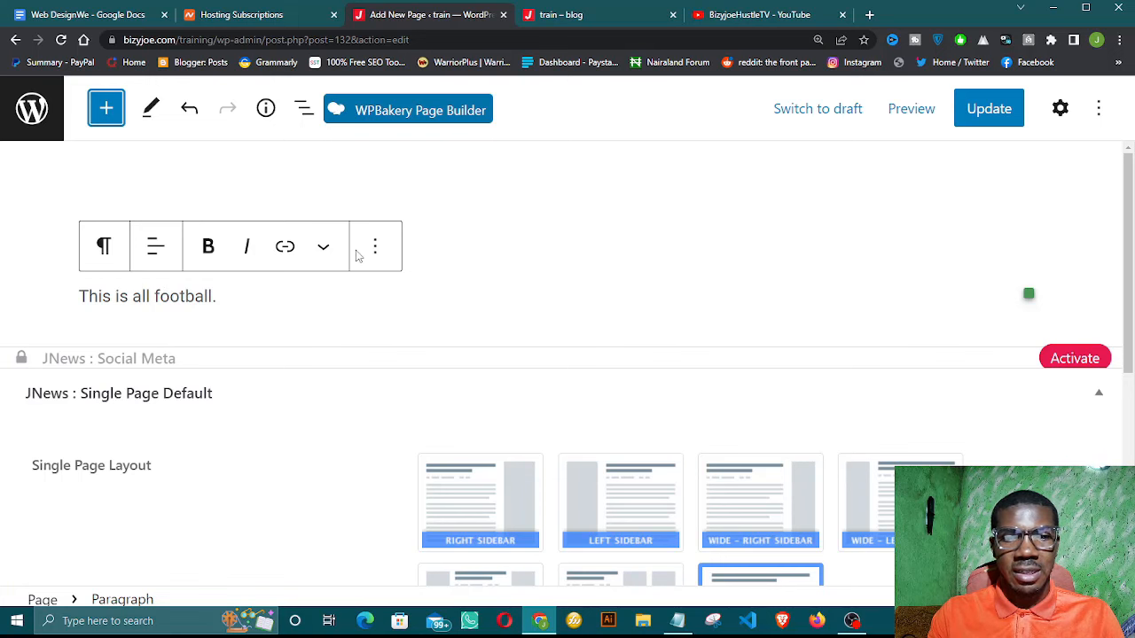
scroll(384, 258, down, 1)
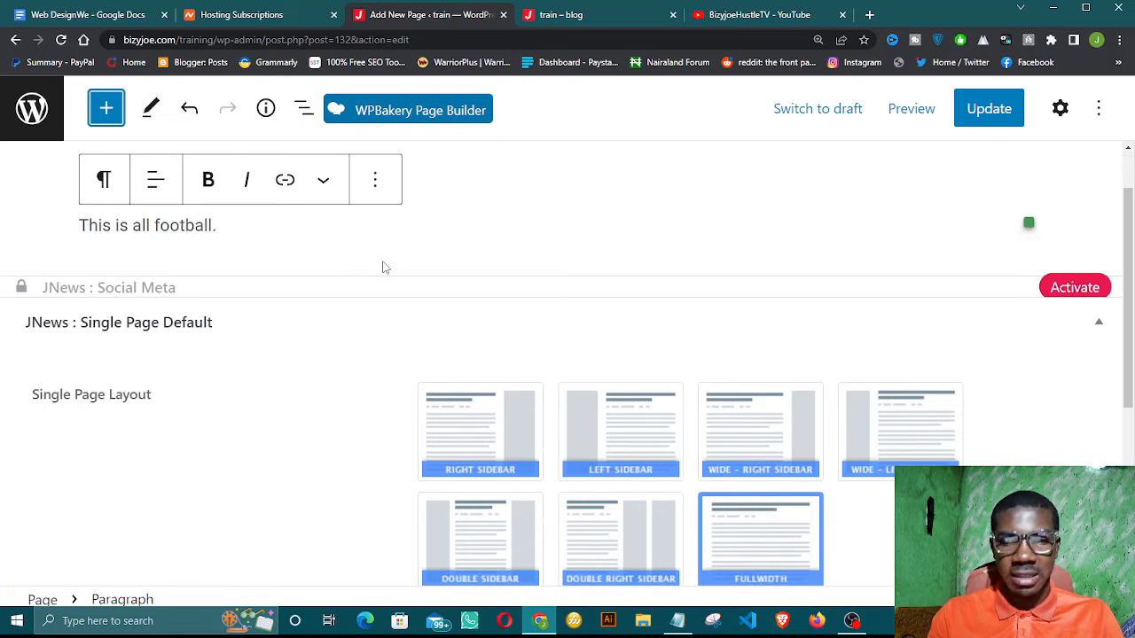
scroll(384, 261, up, 1)
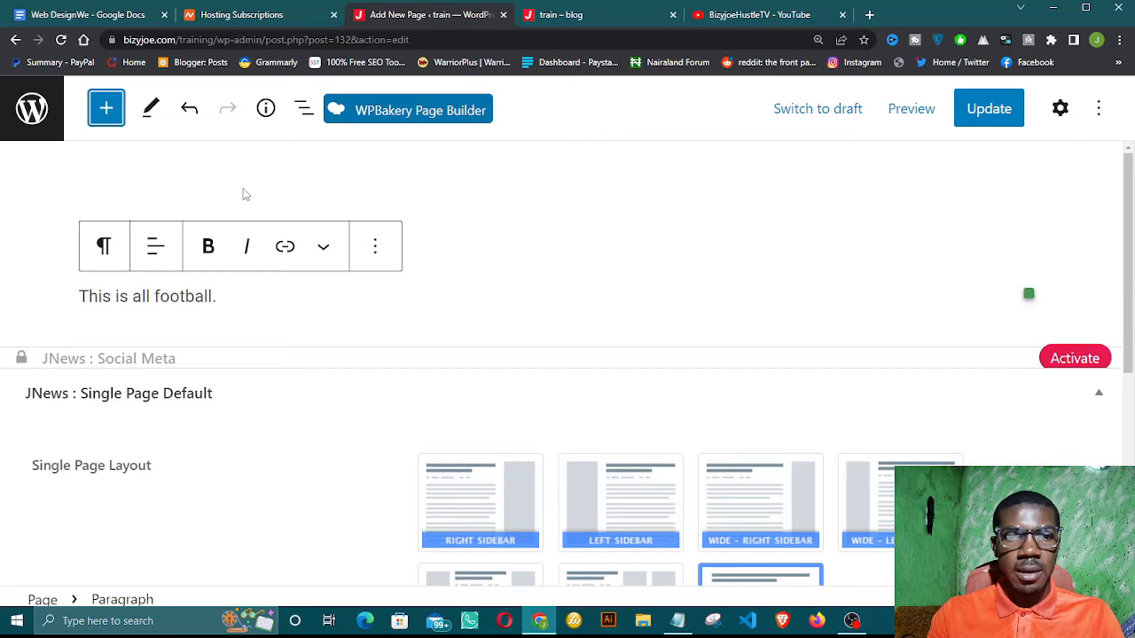
scroll(244, 228, down, 5)
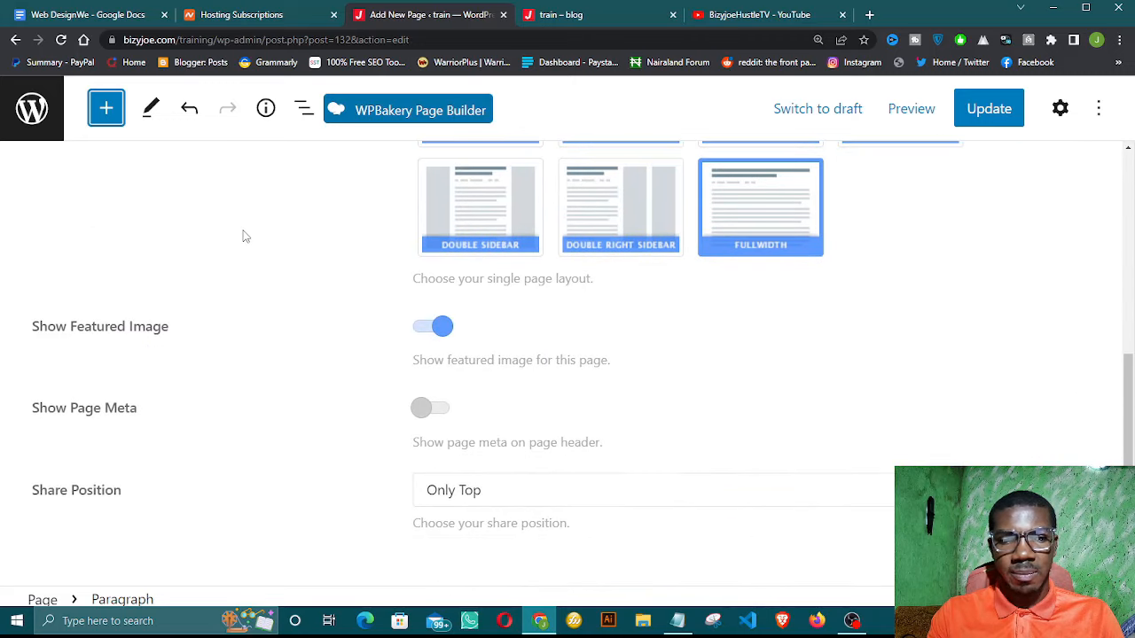
scroll(245, 233, up, 4)
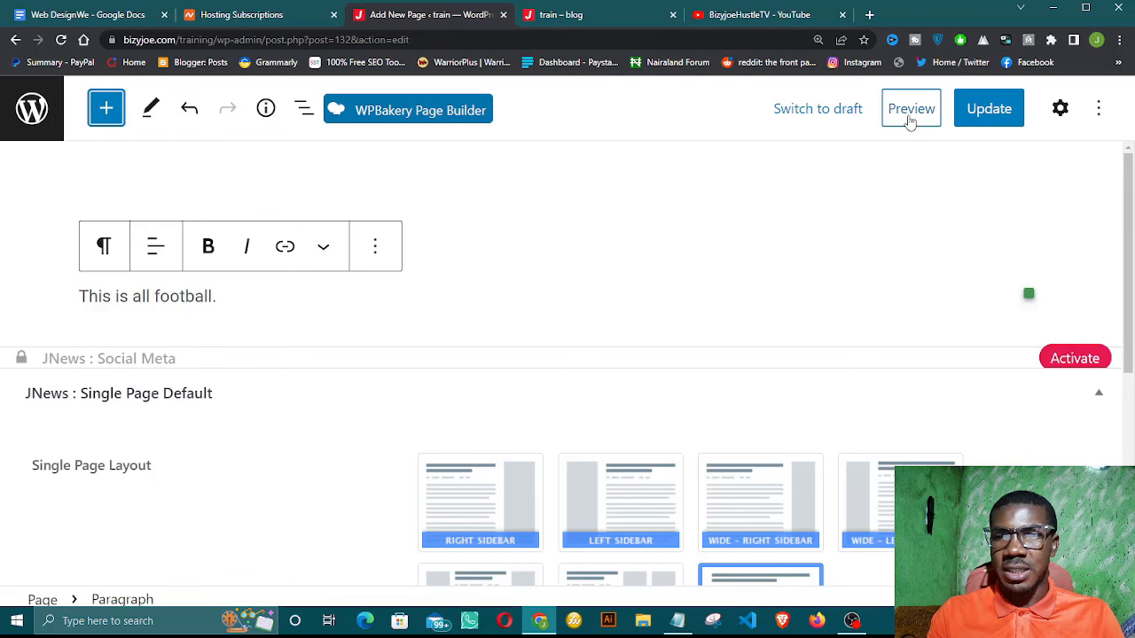
- Go back from the editor, confirming Leave, to reach the Pages list
click(14, 42)
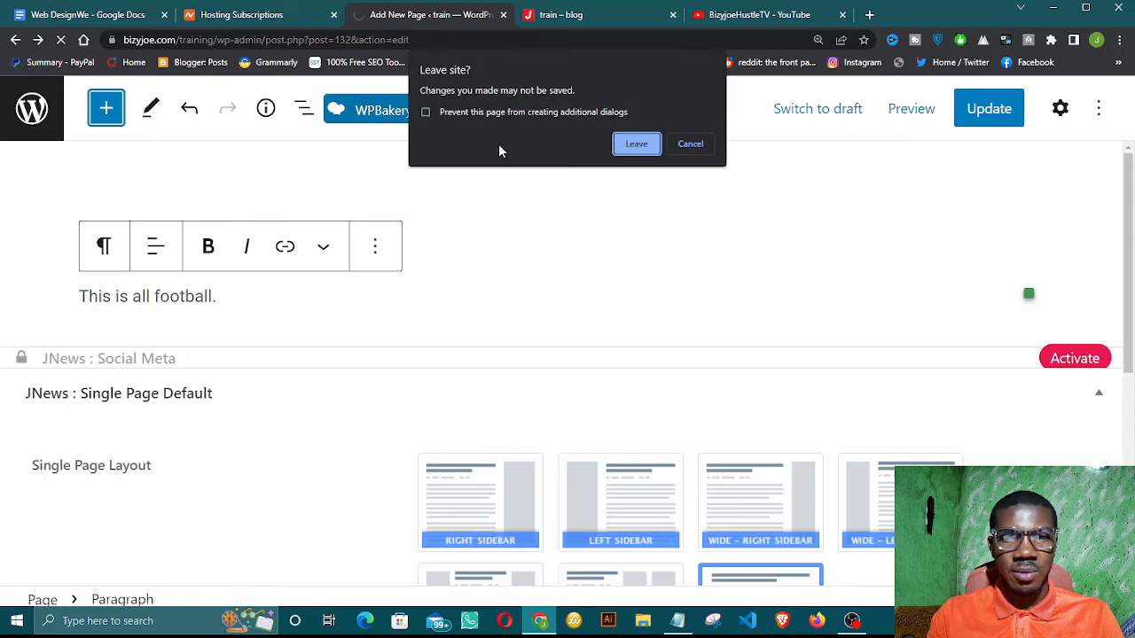
click(627, 142)
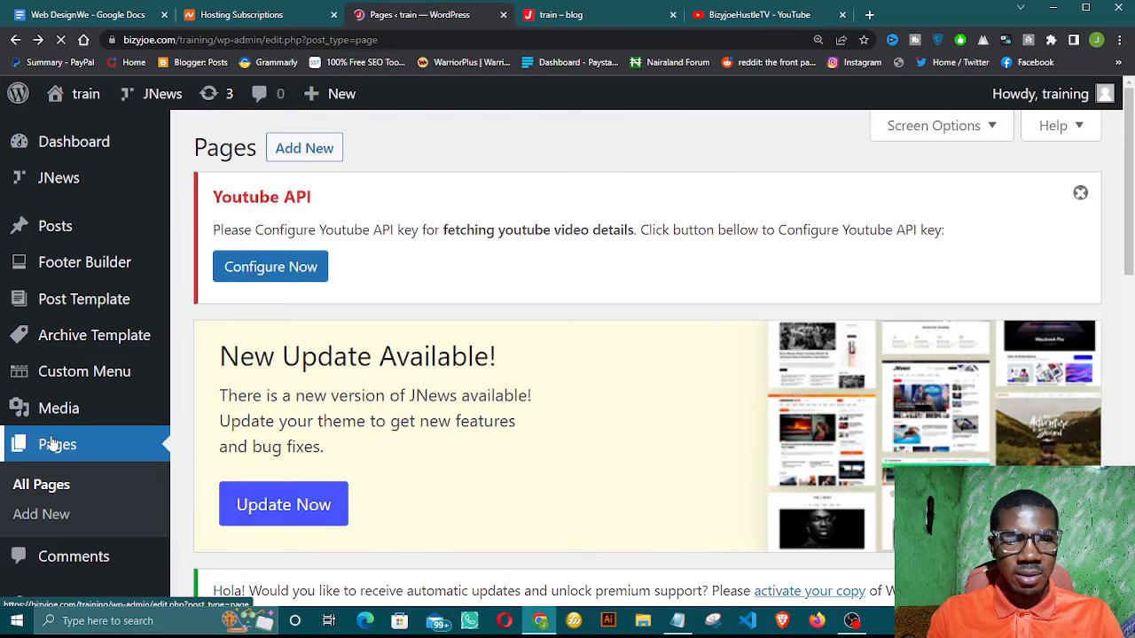
mouse_move(69, 284)
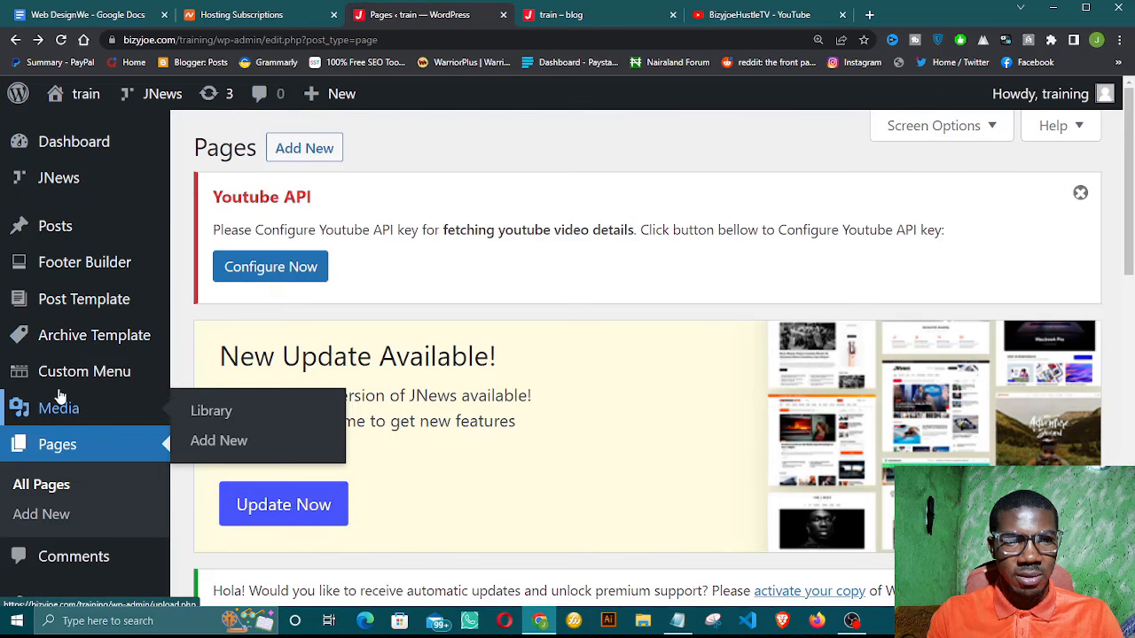
scroll(56, 393, down, 2)
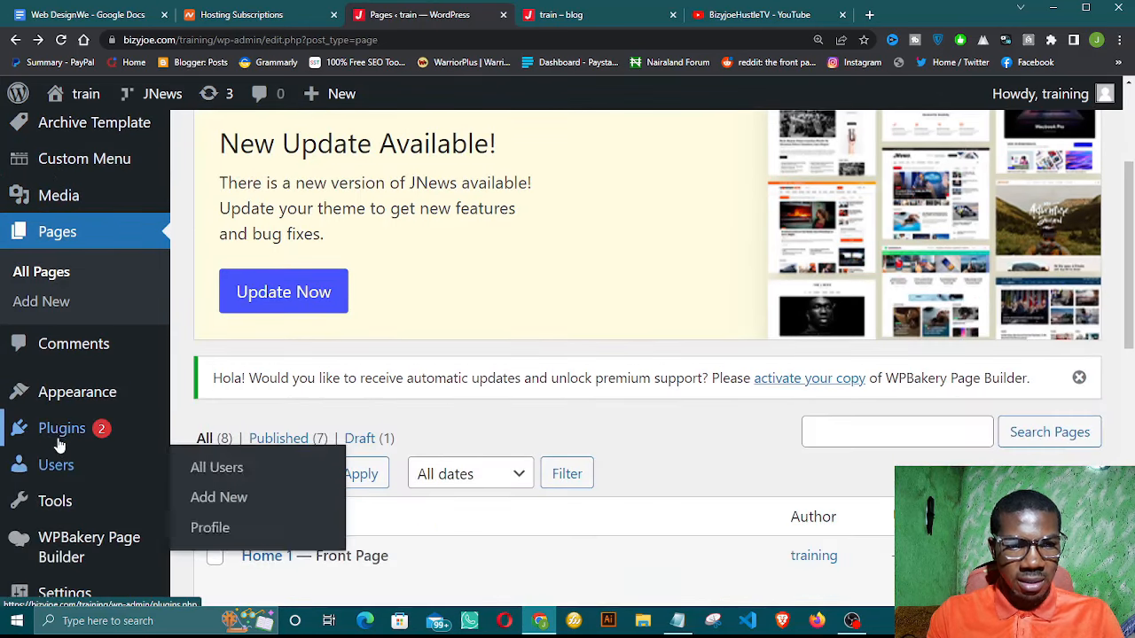
mouse_move(51, 430)
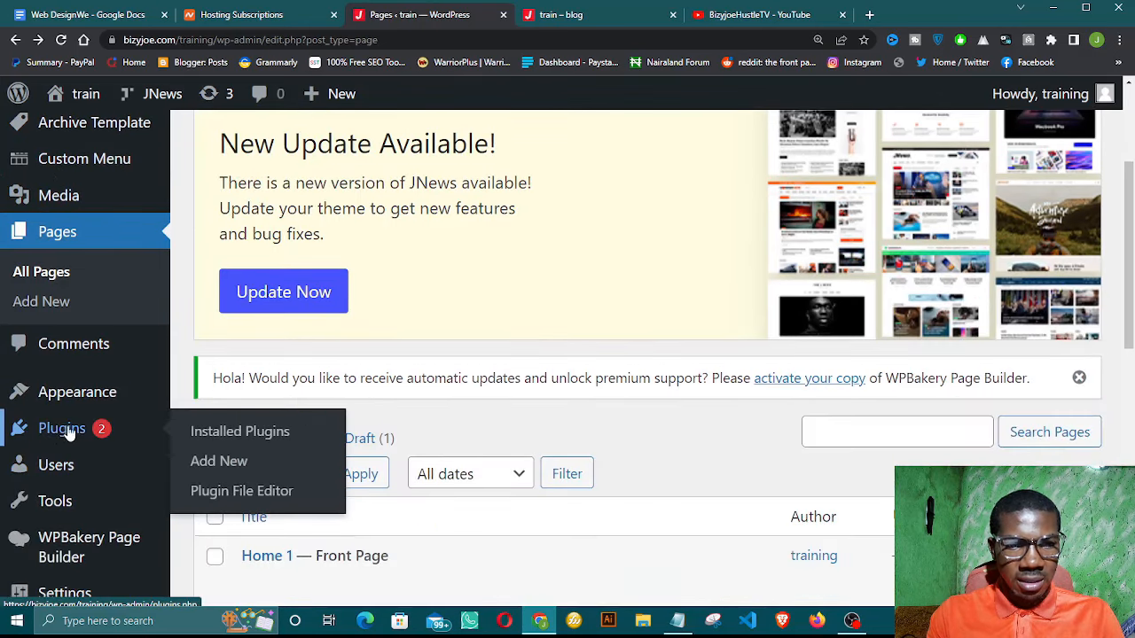
- From Add New Plugins, install Classic Editor and activate it
click(232, 464)
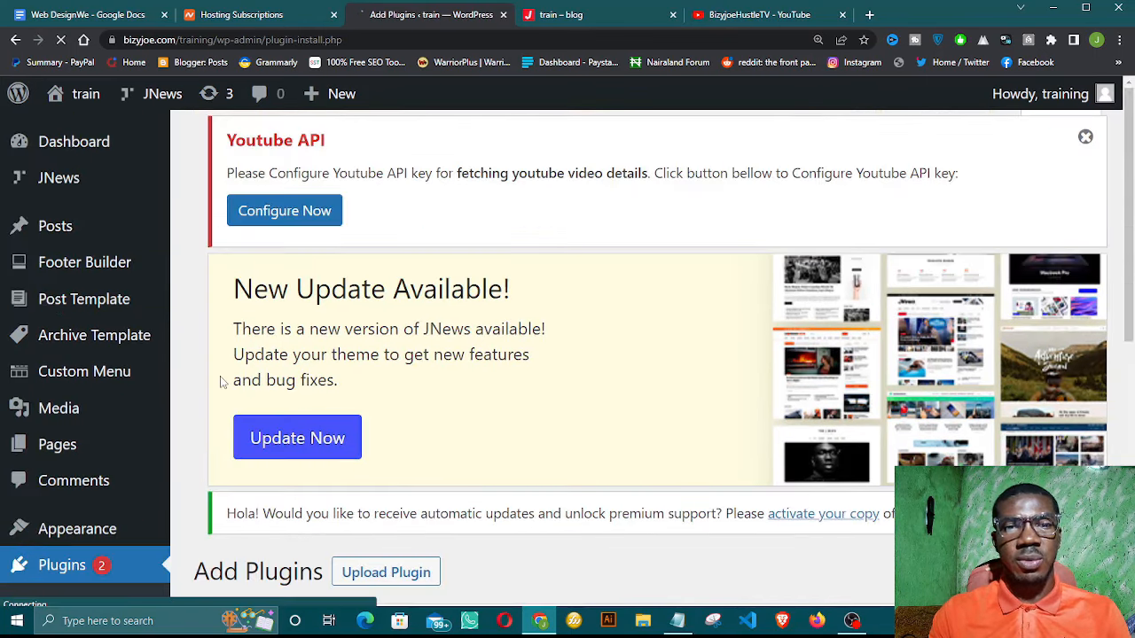
scroll(387, 473, down, 3)
scroll(391, 475, down, 2)
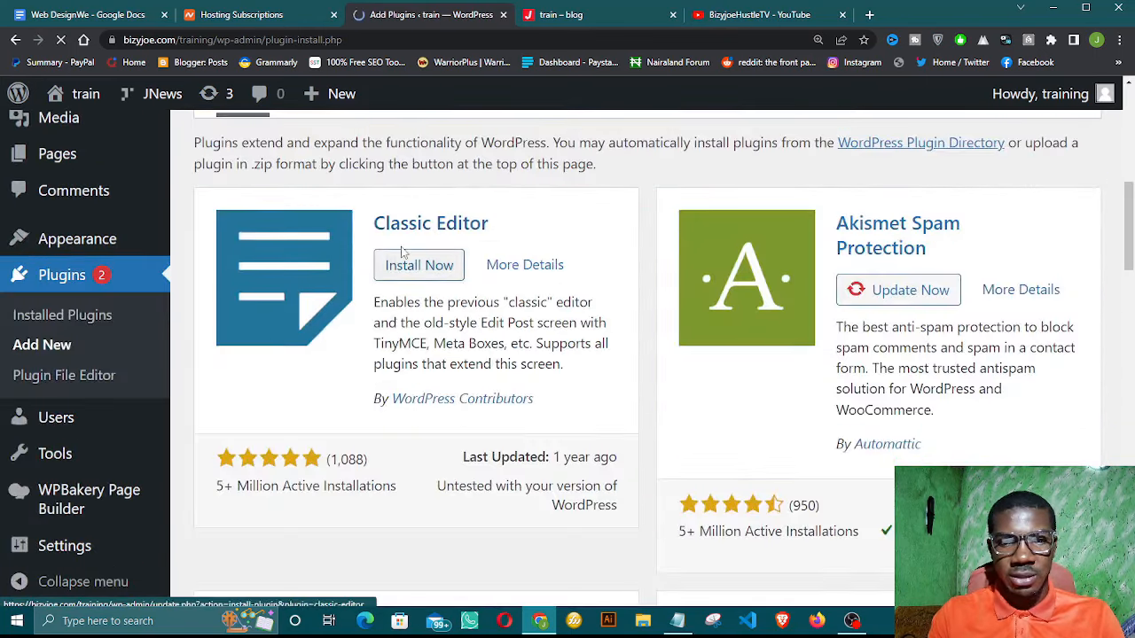
click(418, 264)
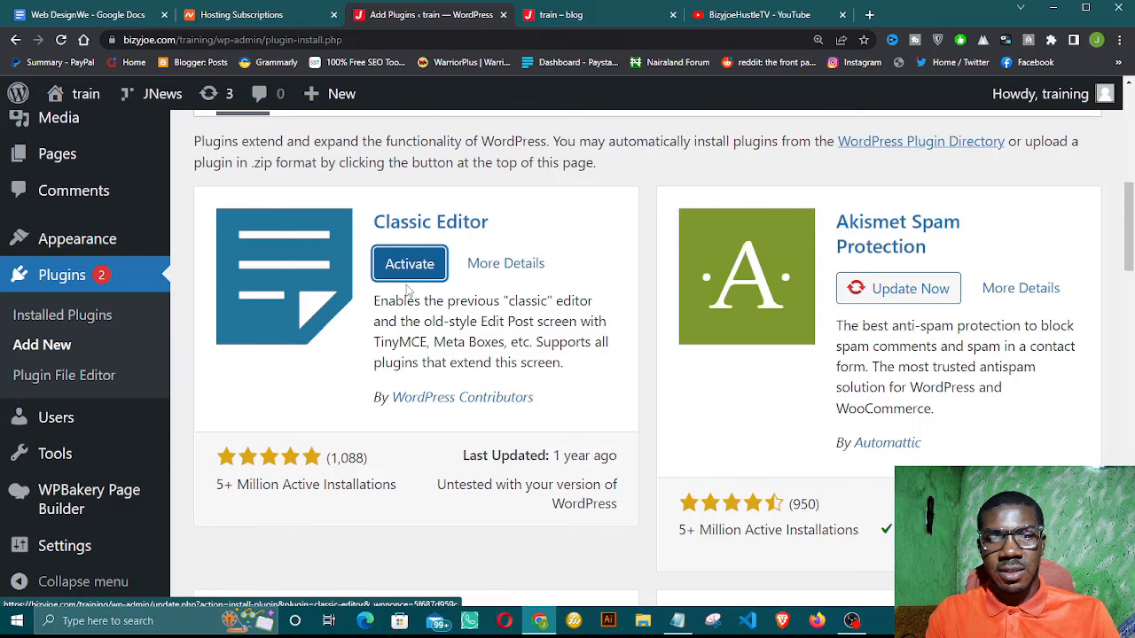
click(402, 277)
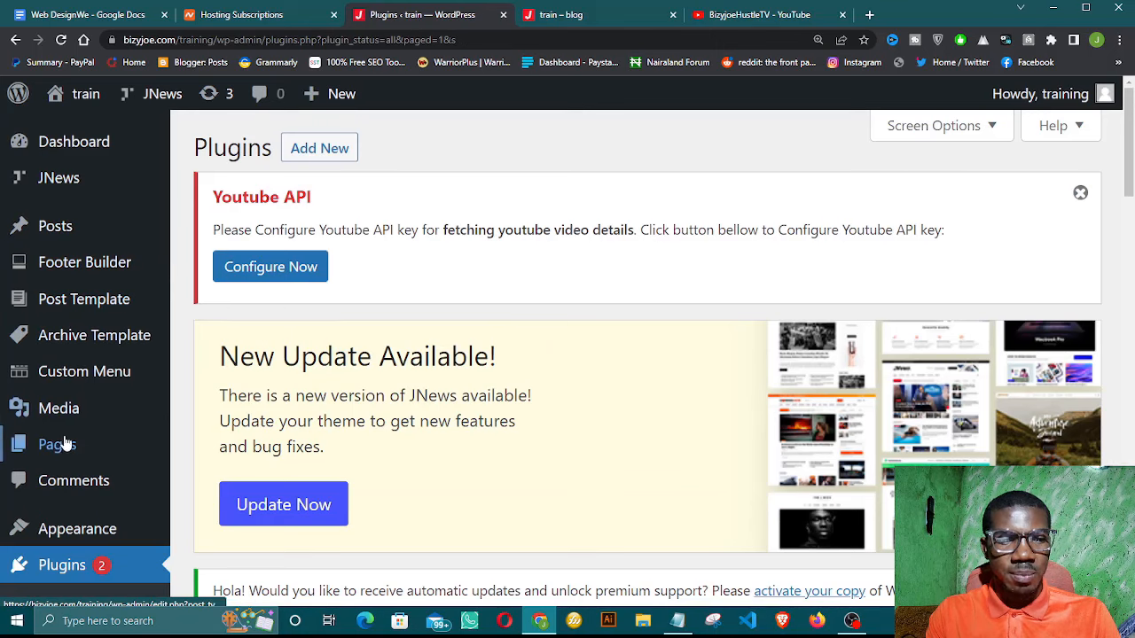
click(62, 448)
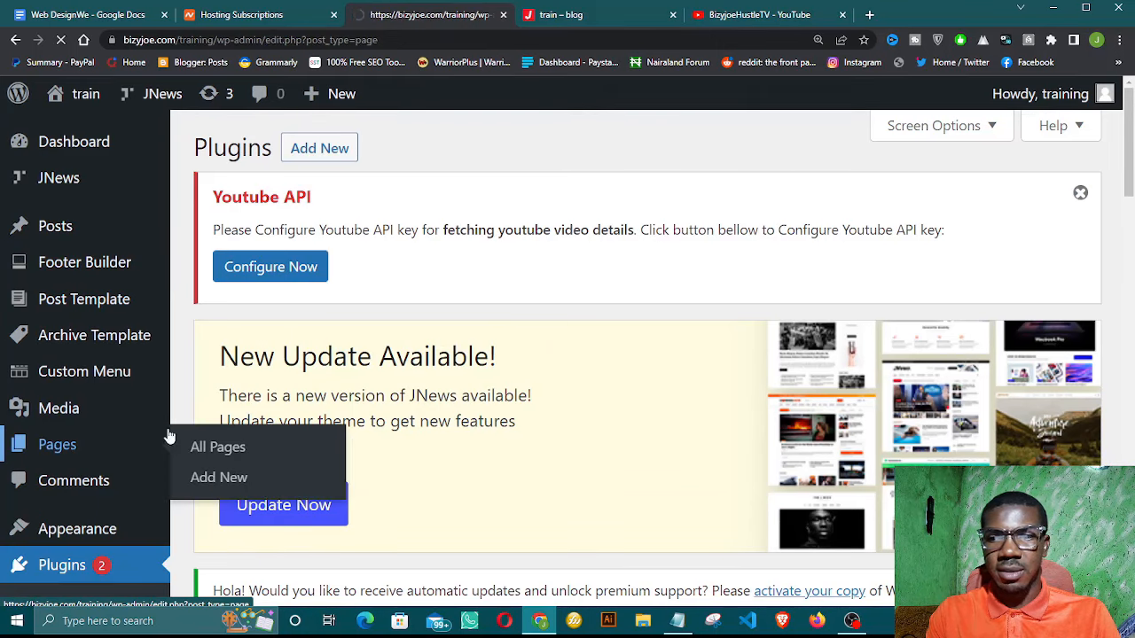
scroll(423, 373, down, 1)
scroll(423, 373, down, 5)
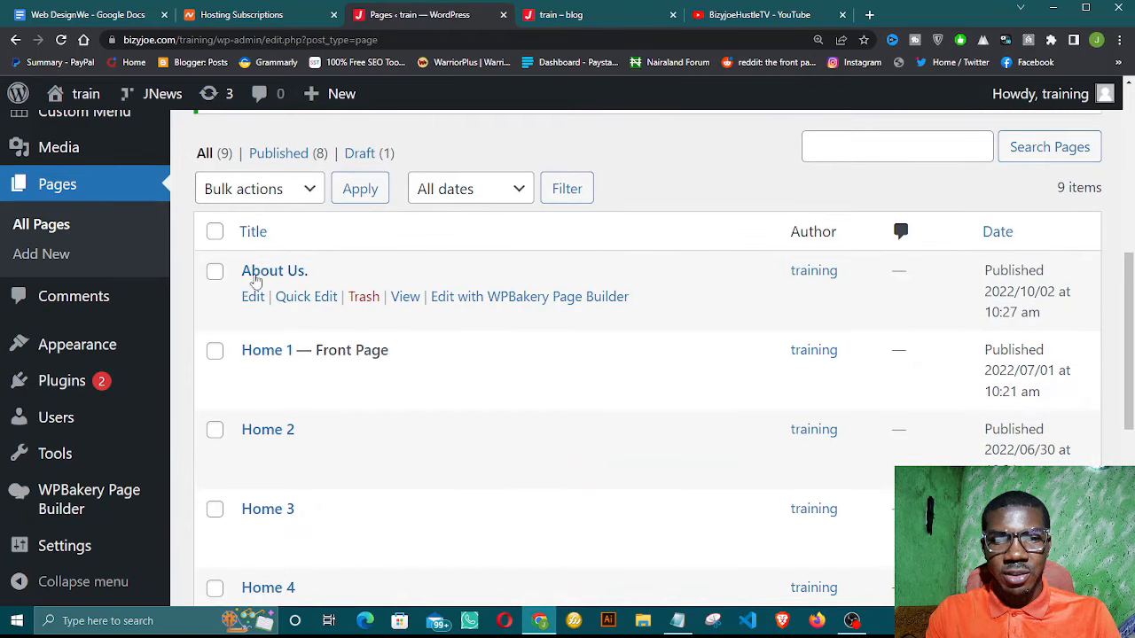
scroll(299, 284, up, 2)
scroll(299, 333, down, 3)
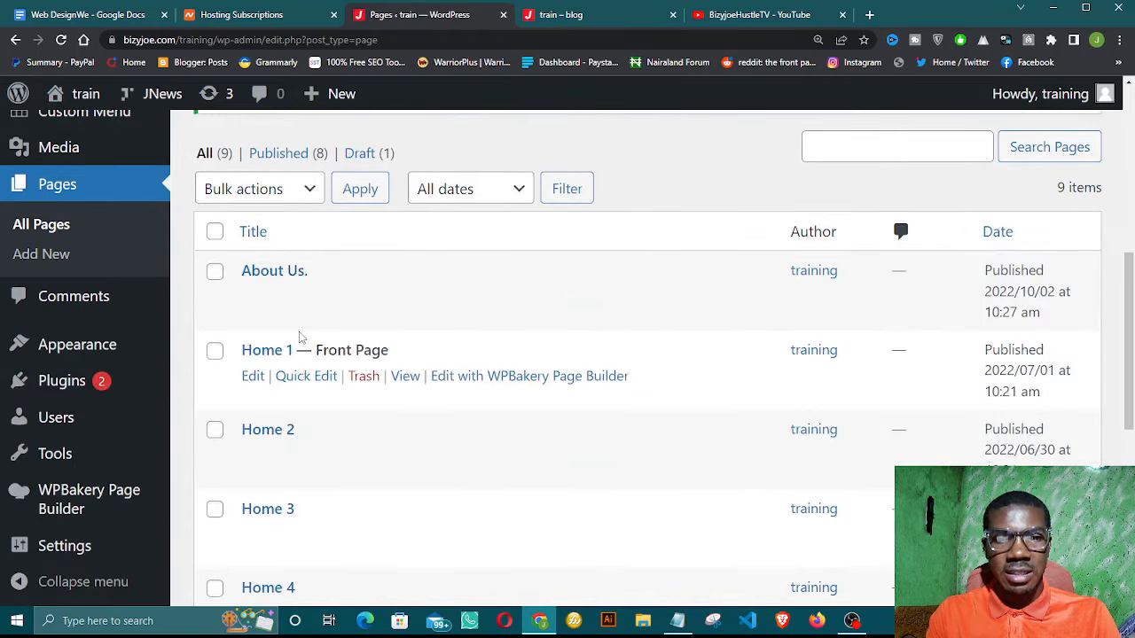
scroll(297, 332, up, 6)
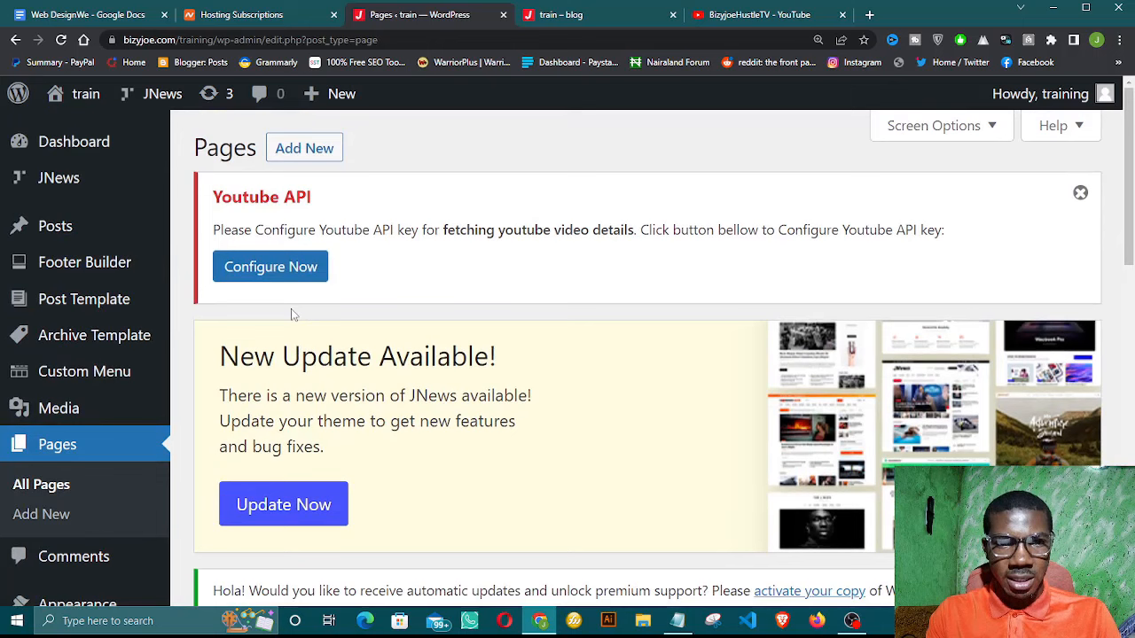
- Create a new page in the classic editor and put the cursor in its title field
click(283, 148)
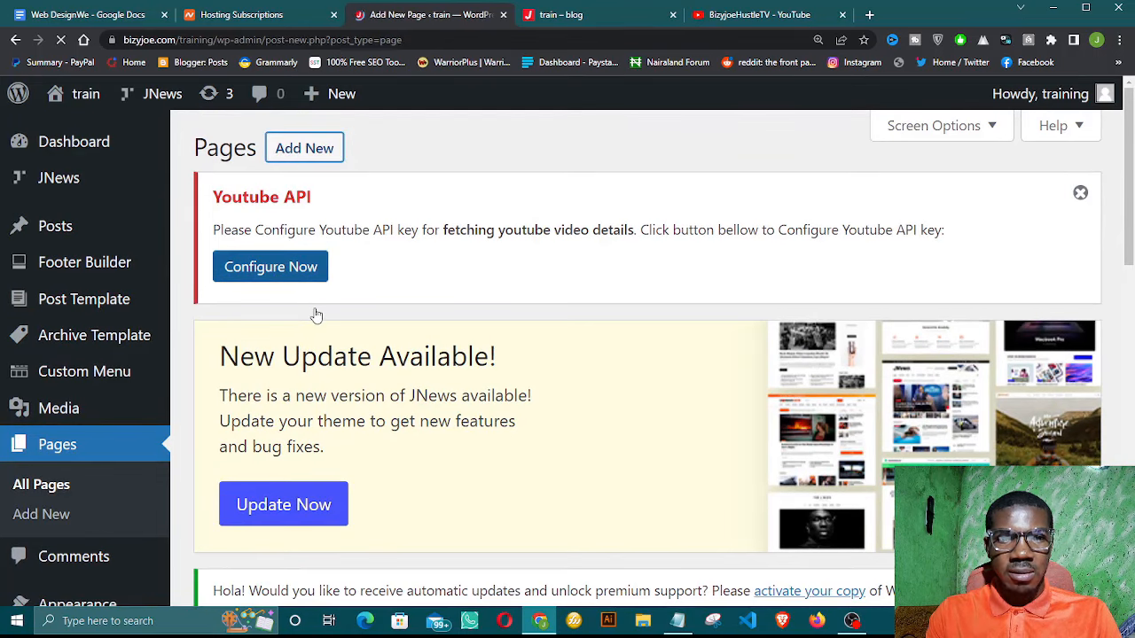
scroll(346, 337, down, 1)
scroll(377, 367, down, 4)
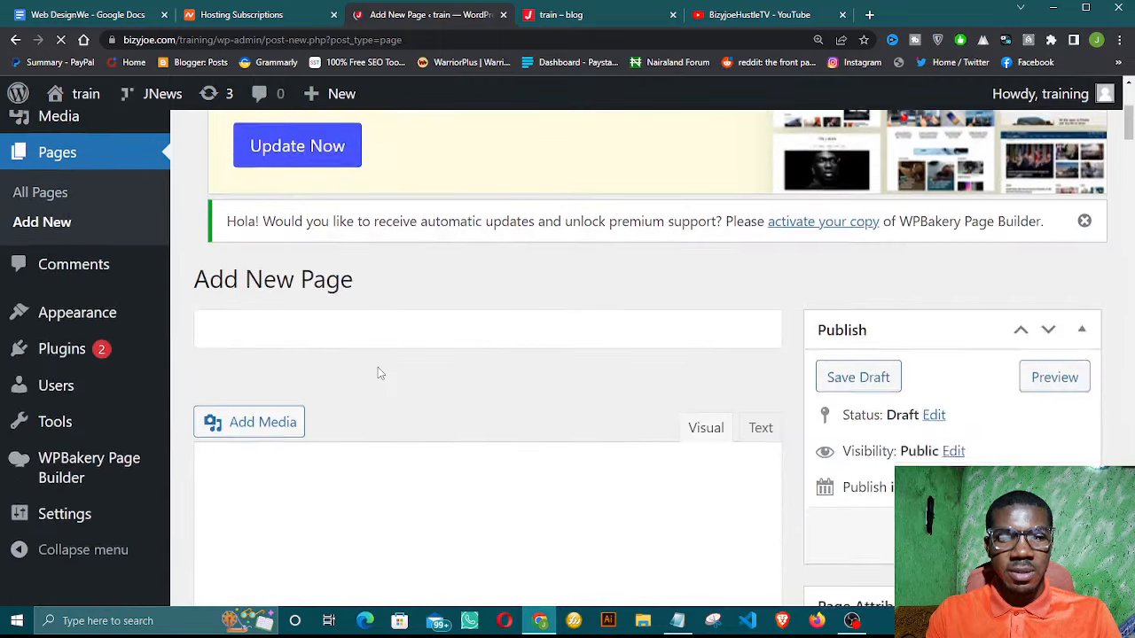
scroll(517, 379, down, 3)
scroll(512, 373, up, 3)
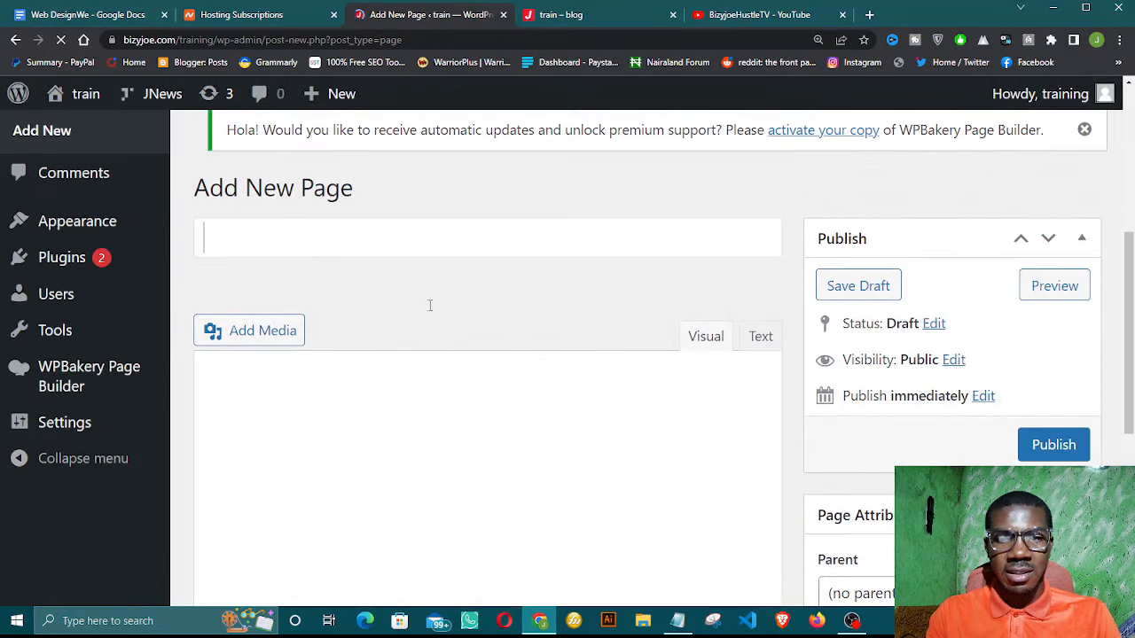
scroll(497, 337, down, 4)
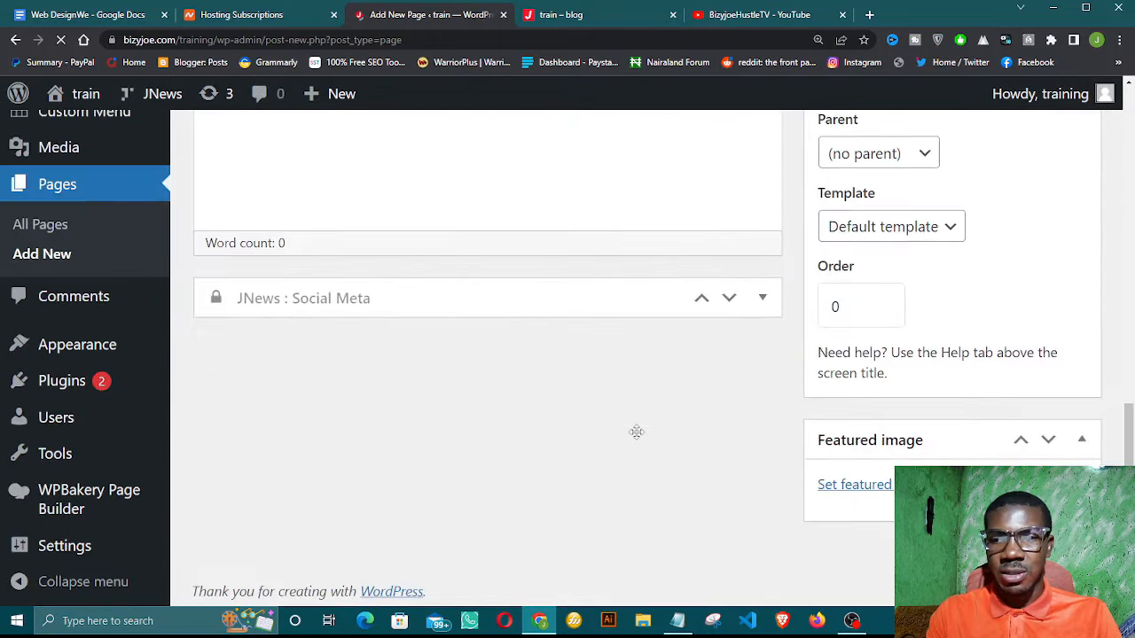
scroll(886, 399, up, 8)
scroll(958, 368, down, 4)
scroll(464, 357, up, 4)
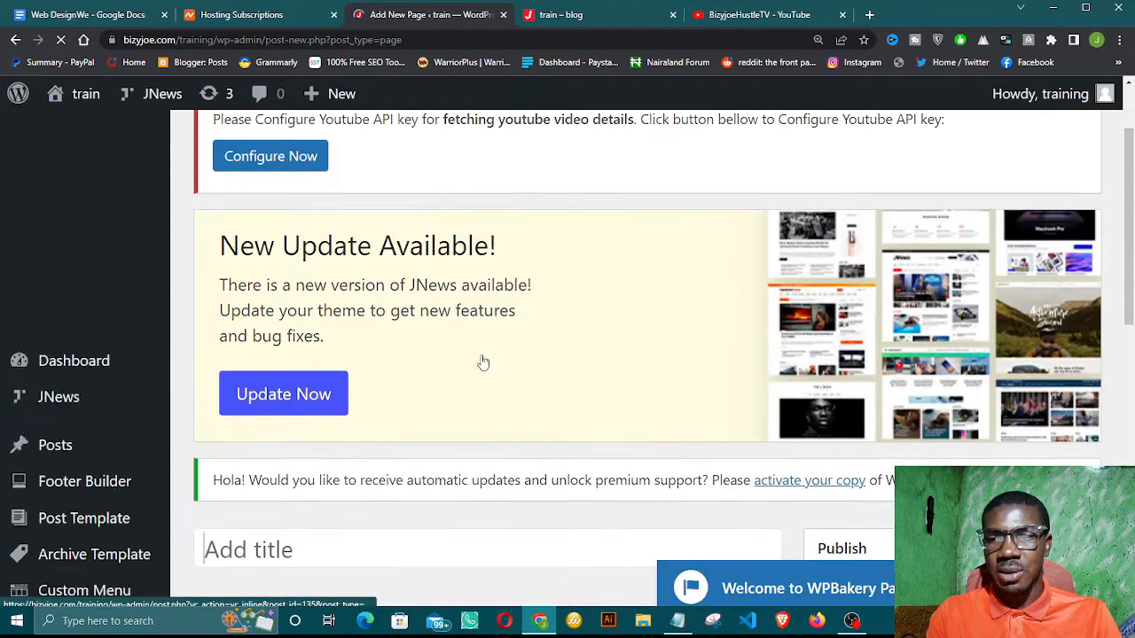
scroll(306, 399, down, 3)
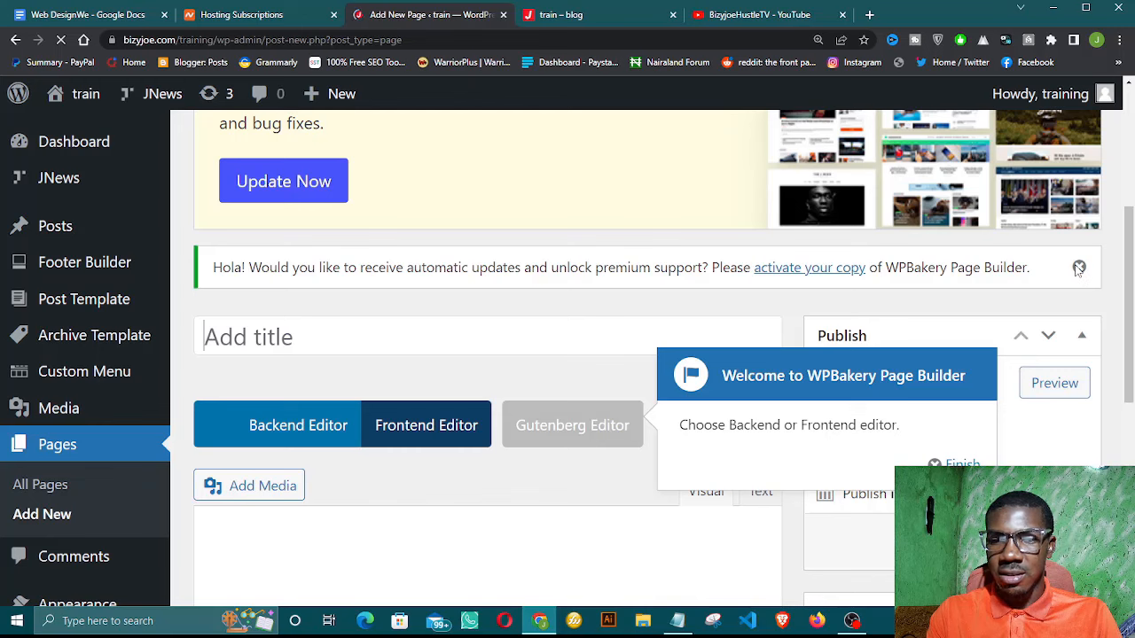
scroll(481, 337, down, 2)
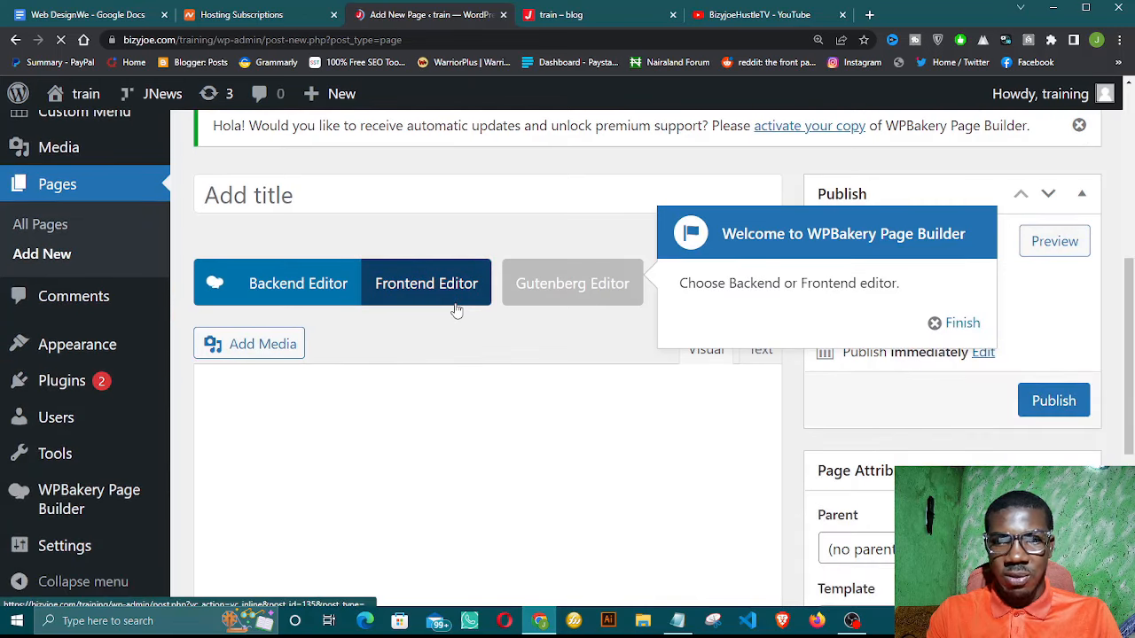
click(454, 194)
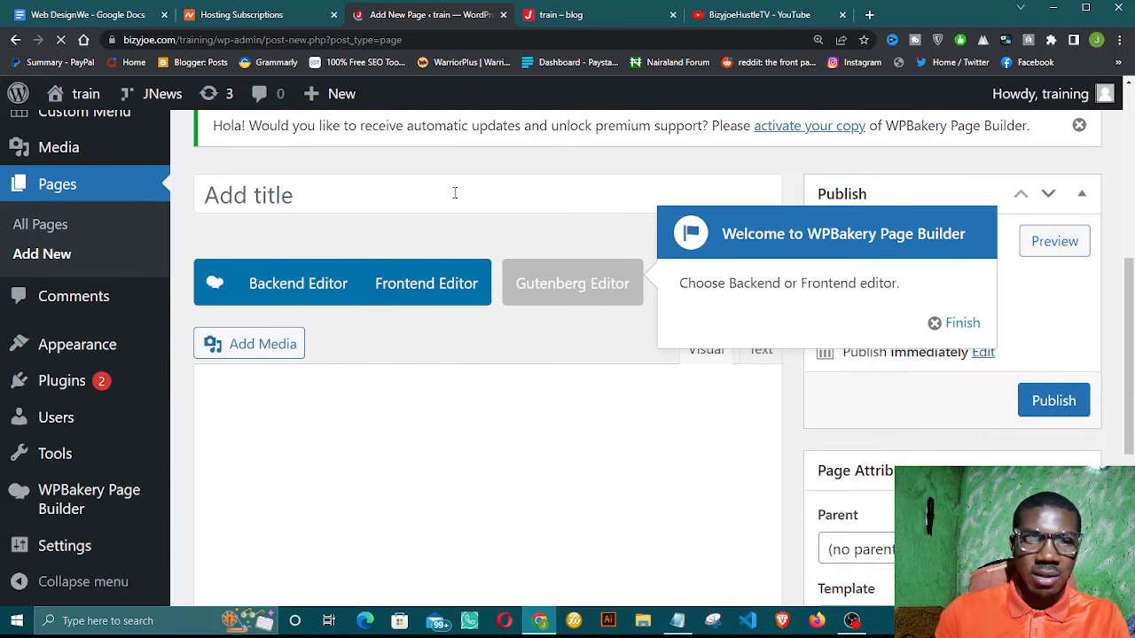
- Title the page 'Contact Us' and close the WPBakery welcome prompt
text(Cob)
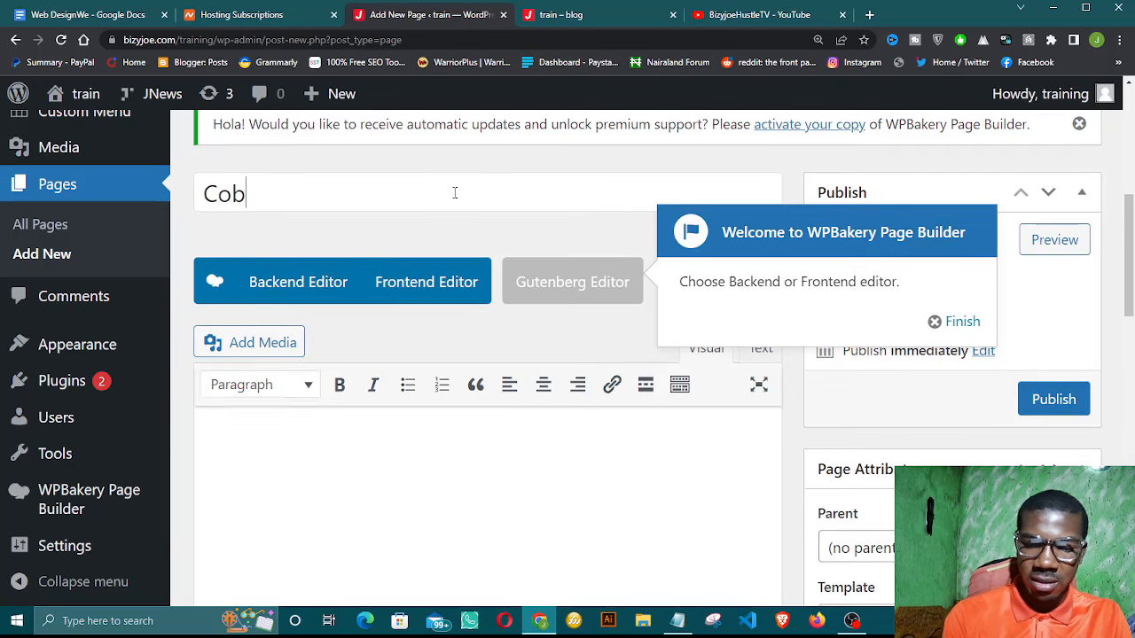
key(BackSpace)
text(ntac)
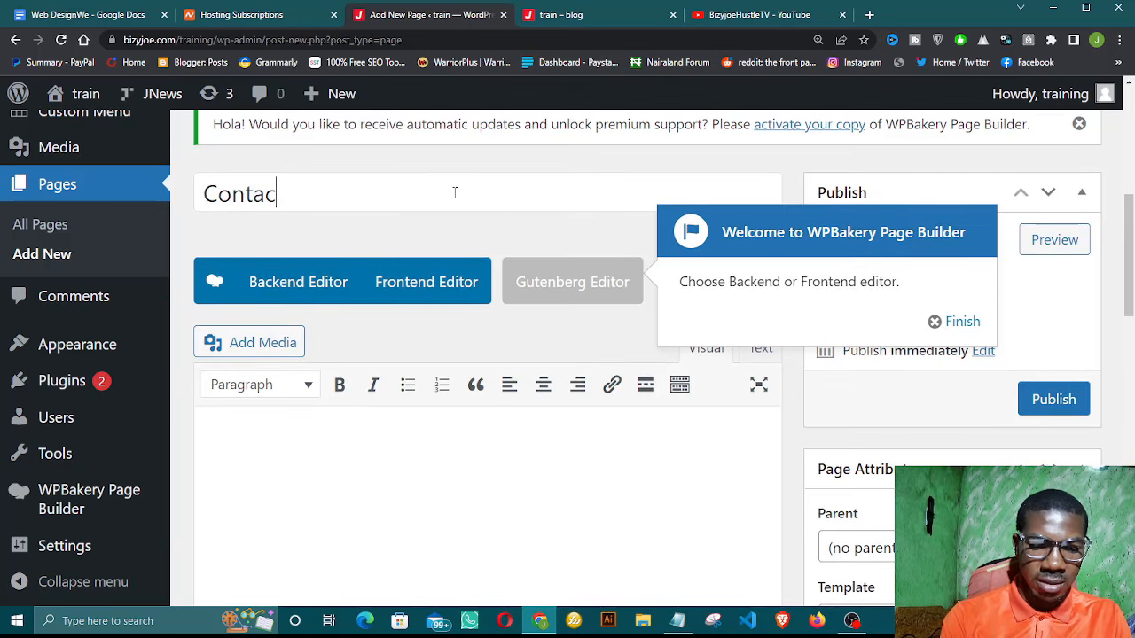
text(t Us)
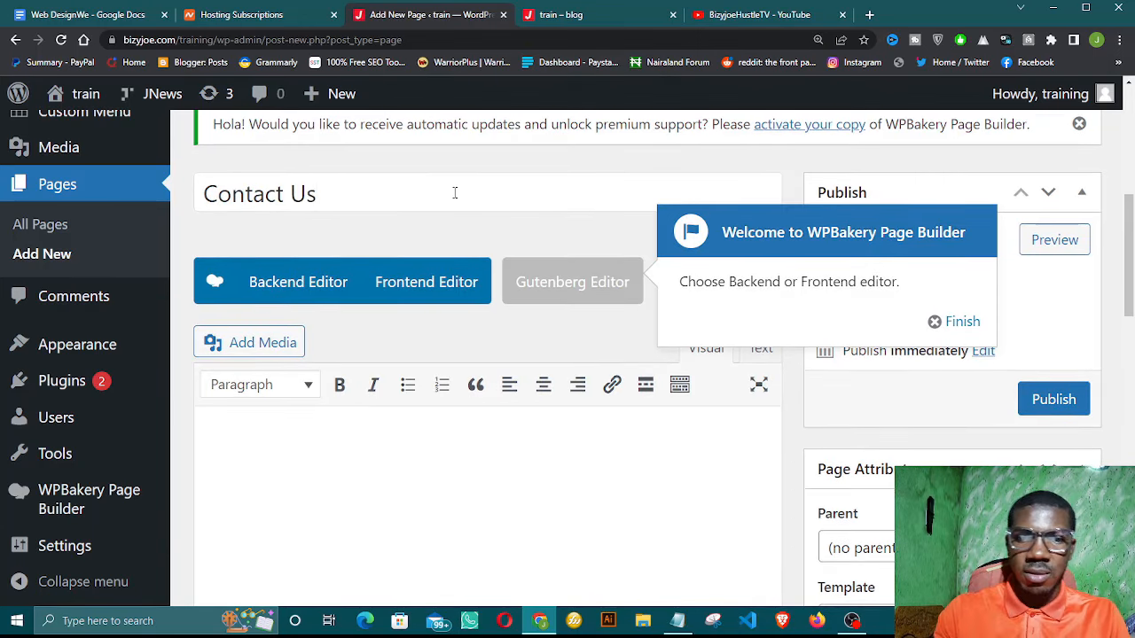
click(940, 321)
scroll(282, 372, down, 1)
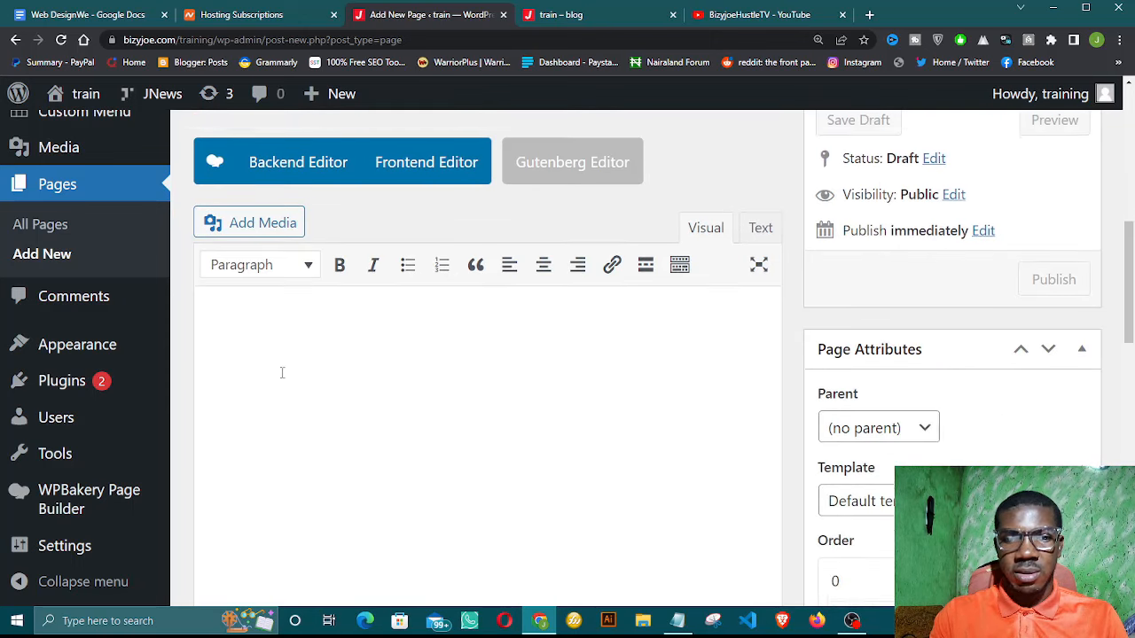
scroll(302, 368, up, 1)
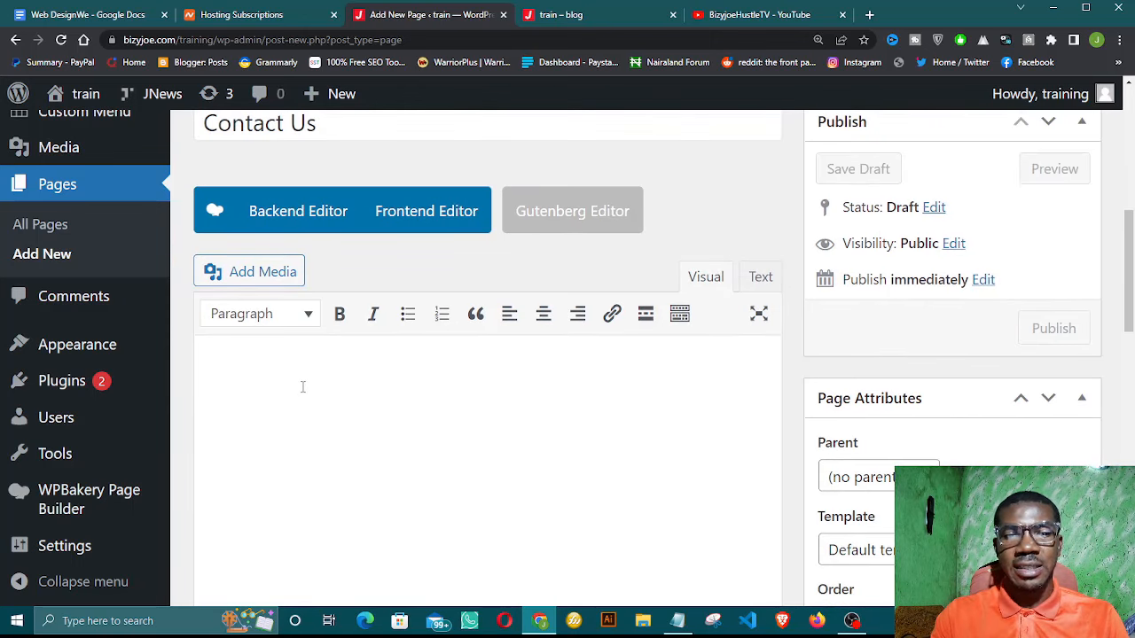
- Draft 'Name:' and 'Email' lines in the body, then erase them, leaving it empty
click(303, 387)
text(N)
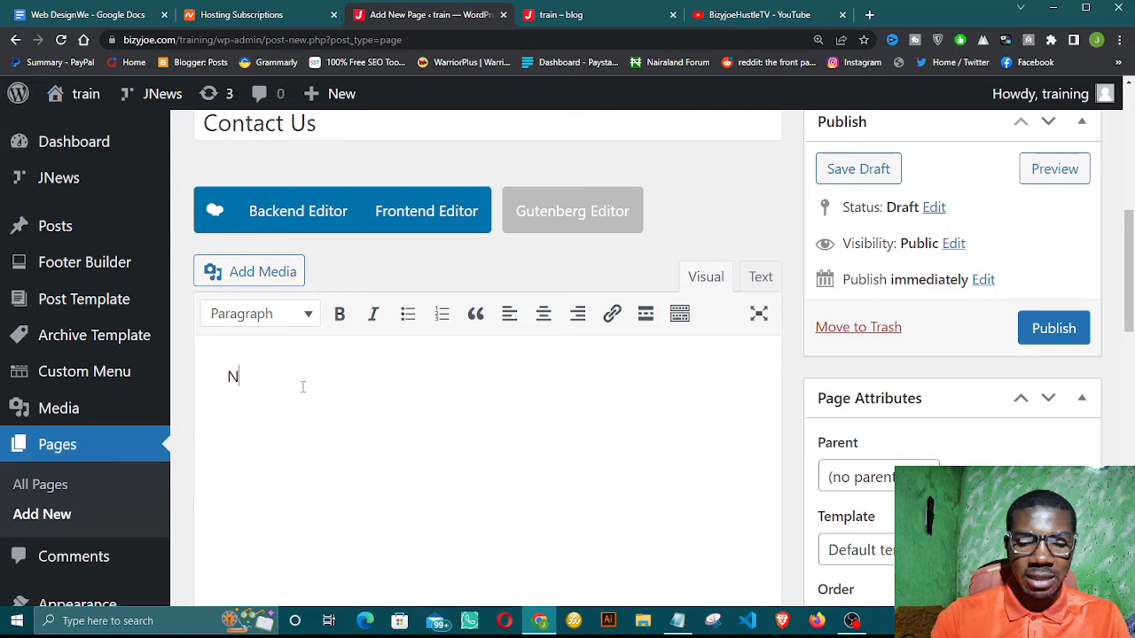
text(ame)
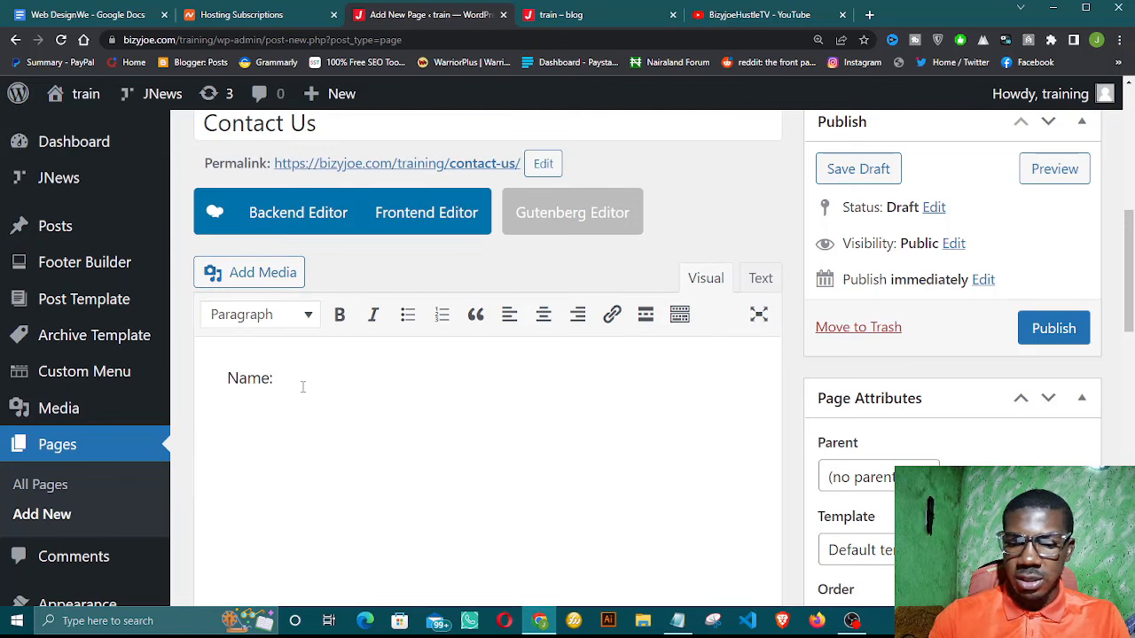
text(:)
key(Return)
text(Emai)
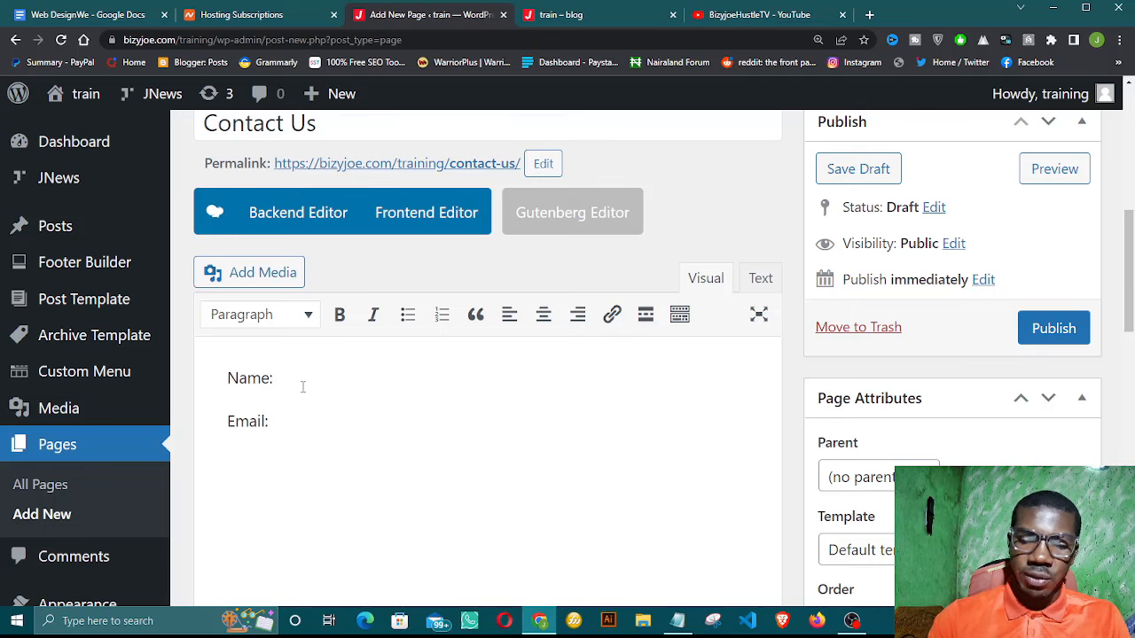
key(Return)
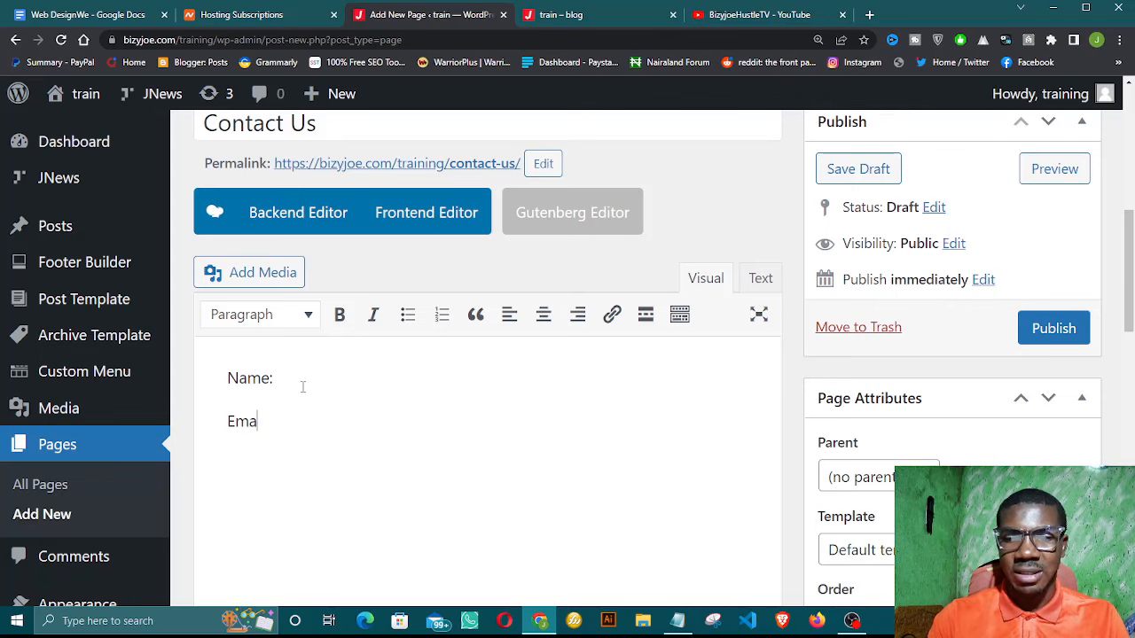
key(BackSpace)
key(BackSpace)
key(BackSpace)
key(BackSpace)
key(BackSpace)
key(BackSpace)
key(BackSpace)
key(BackSpace)
key(BackSpace)
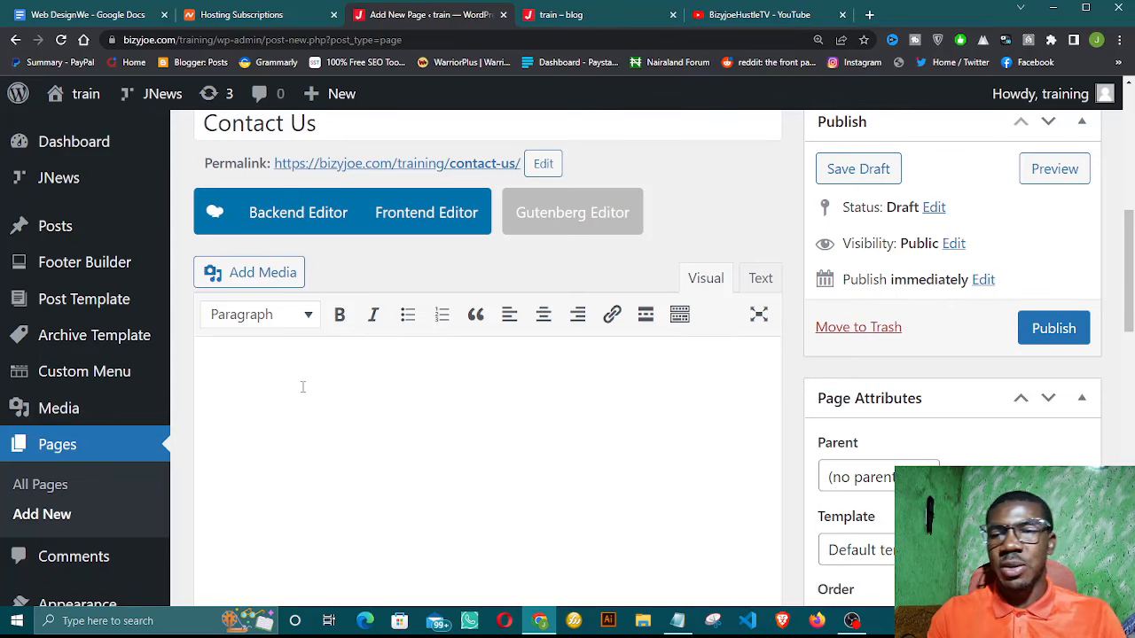
scroll(303, 387, up, 2)
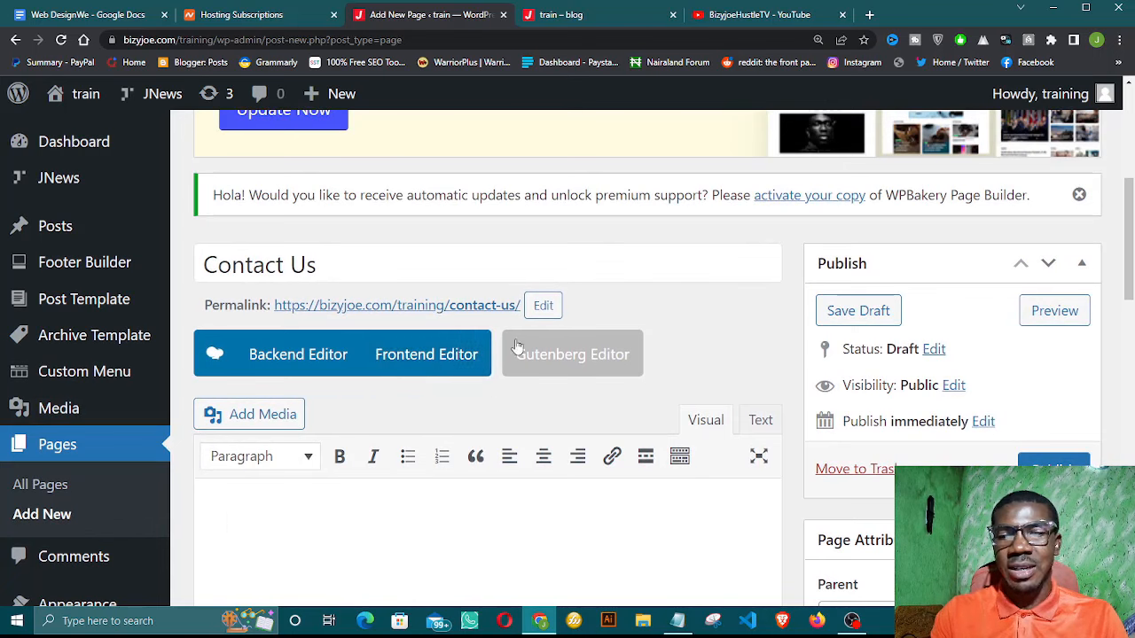
scroll(470, 357, down, 2)
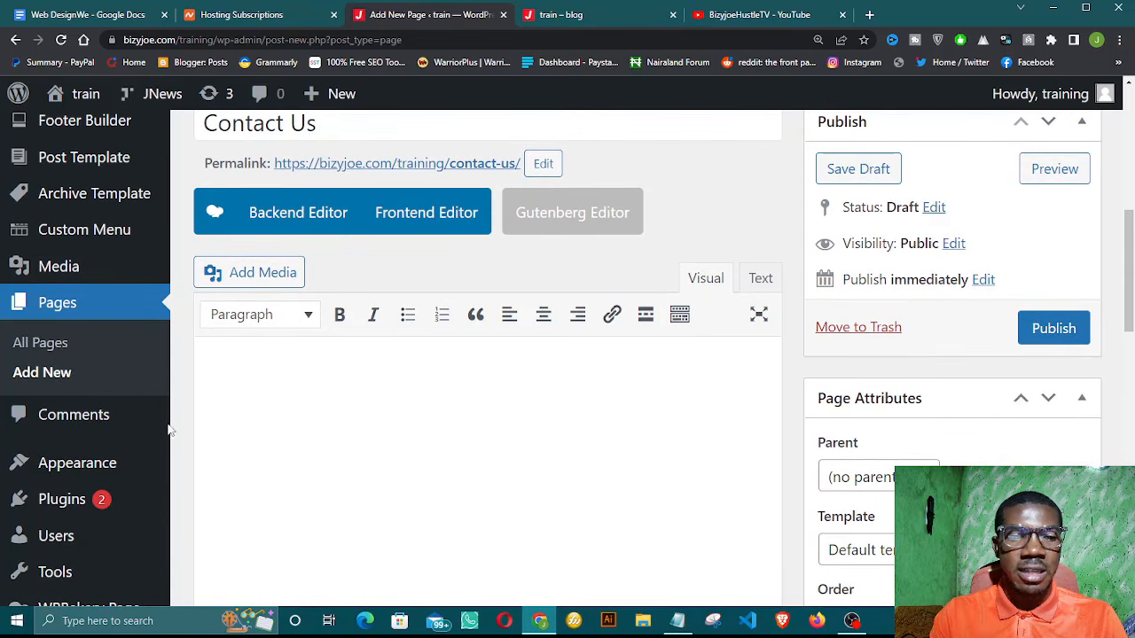
mouse_move(62, 501)
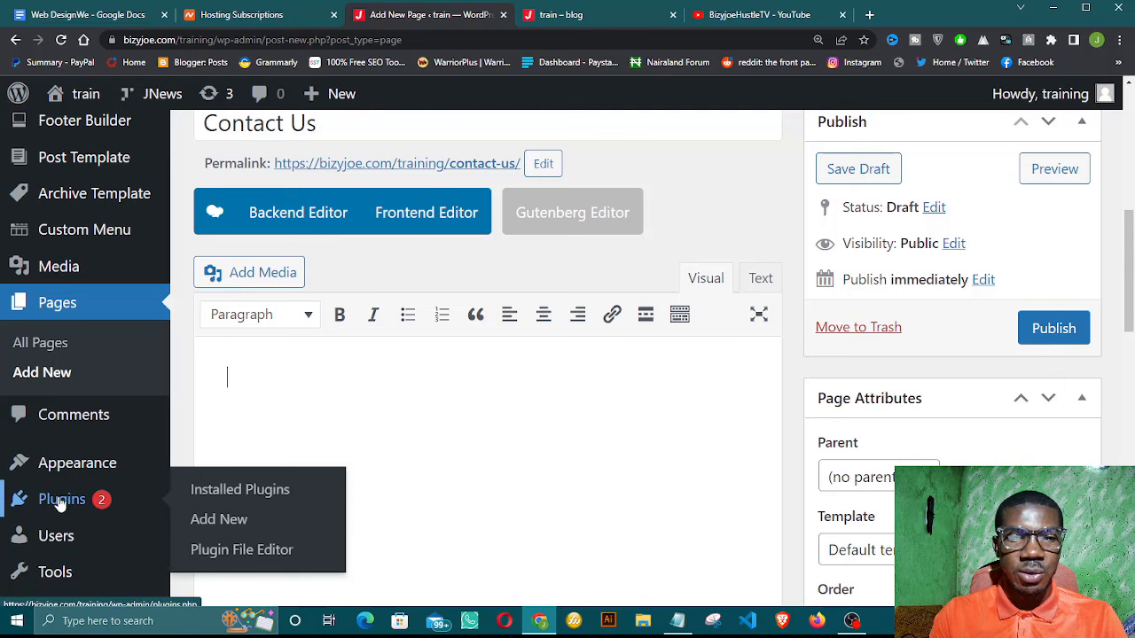
- Publish the empty Contact Us page from the Publish box
click(1049, 329)
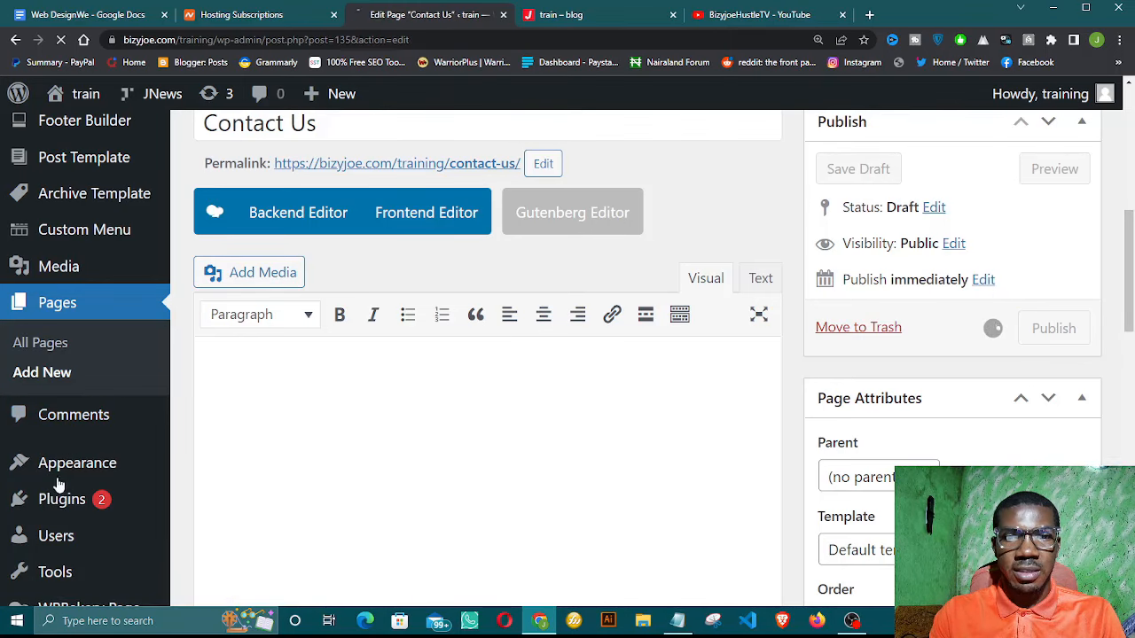
scroll(71, 464, down, 3)
scroll(71, 464, down, 2)
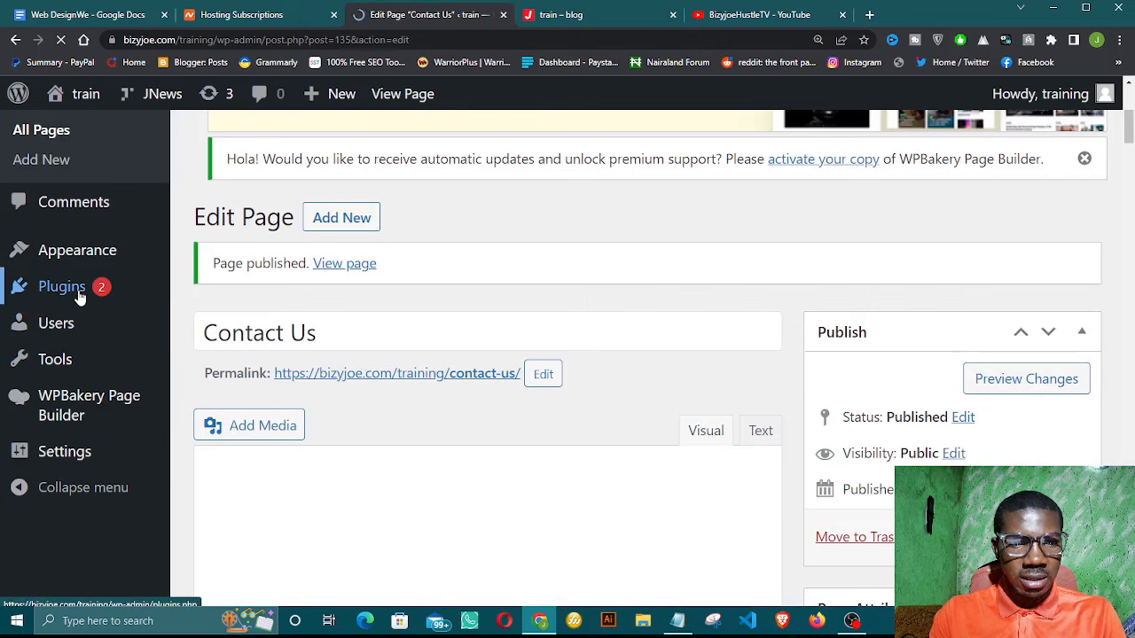
- Go to the Add Plugins screen via the Plugins list
mouse_move(70, 289)
click(190, 289)
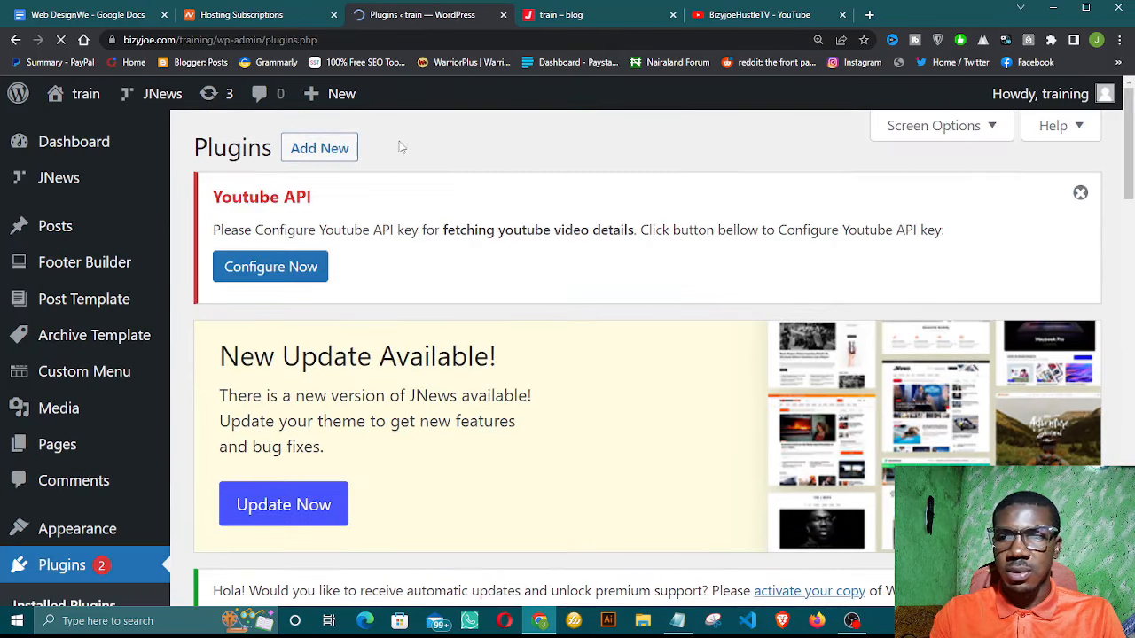
click(339, 147)
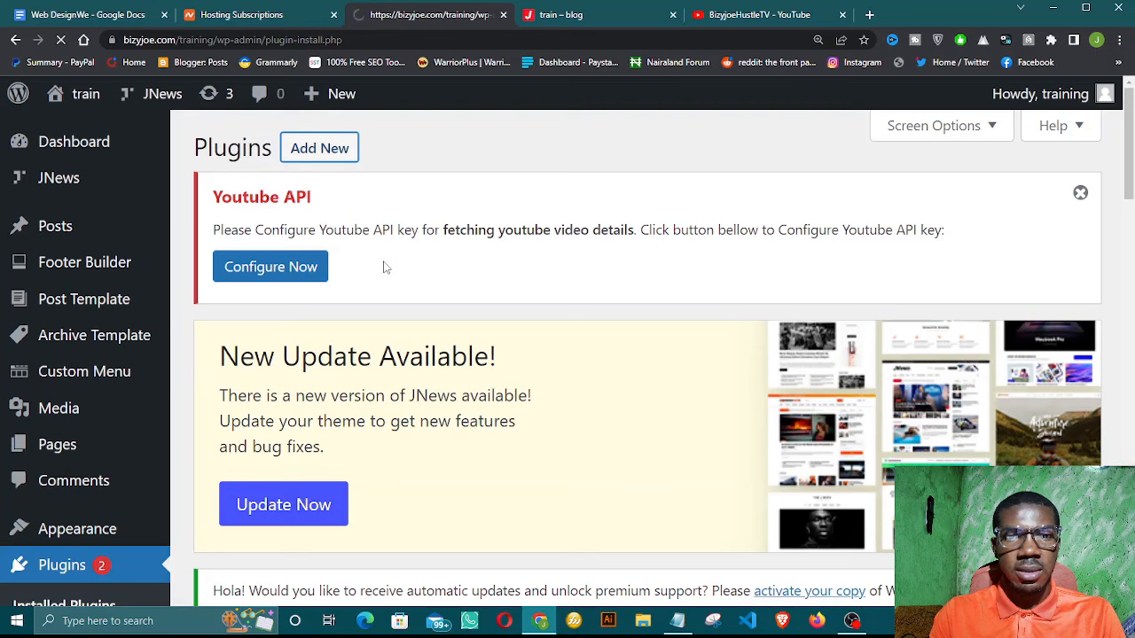
scroll(328, 362, down, 2)
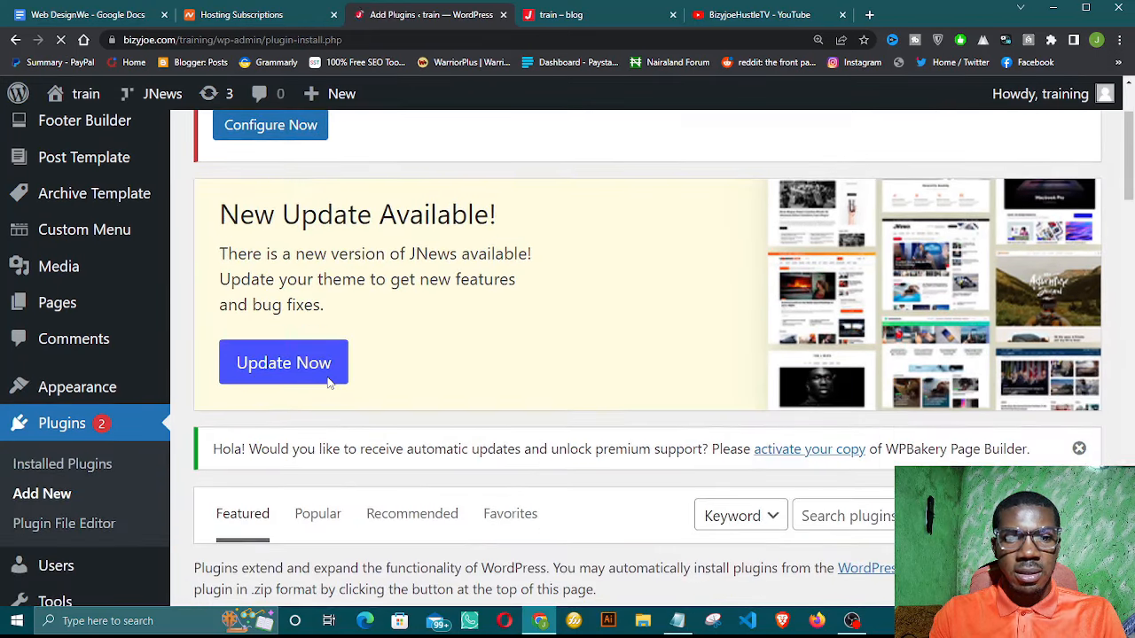
scroll(679, 327, down, 5)
- Search plugins for 'contact form' and scan the results for Contact Form 7, WPForms and Forminator
click(830, 231)
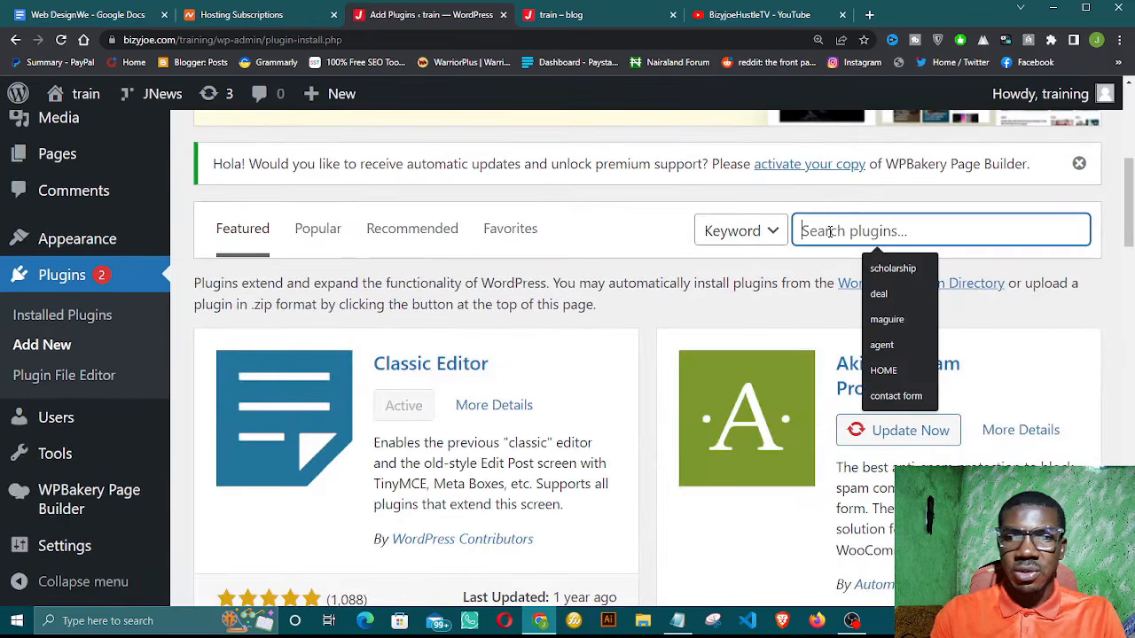
text(f)
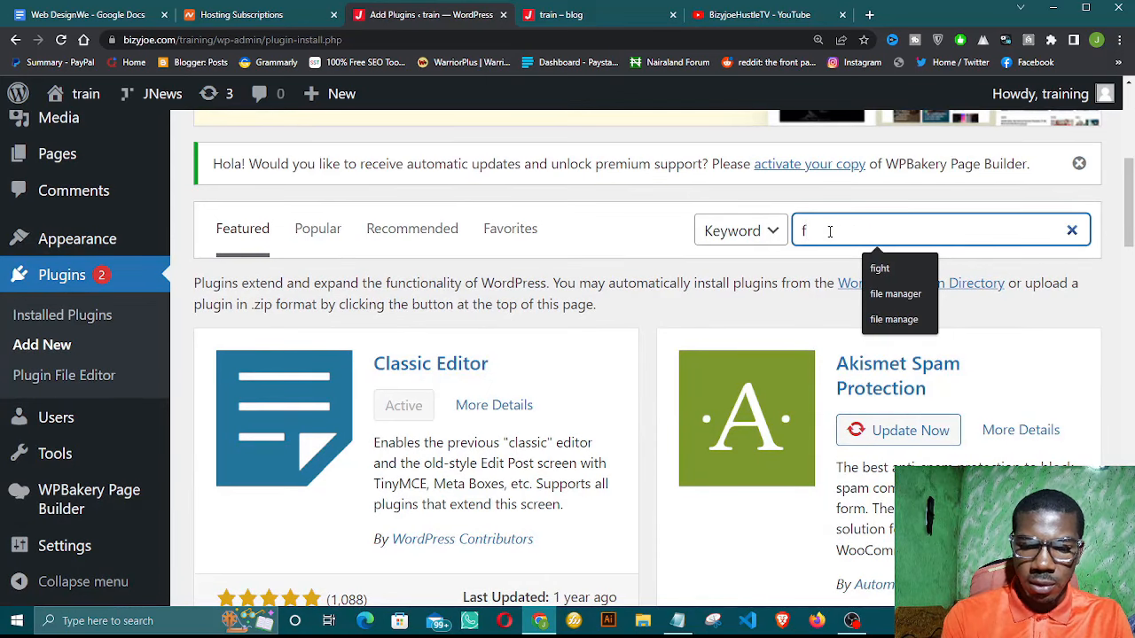
key(BackSpace)
text(ca)
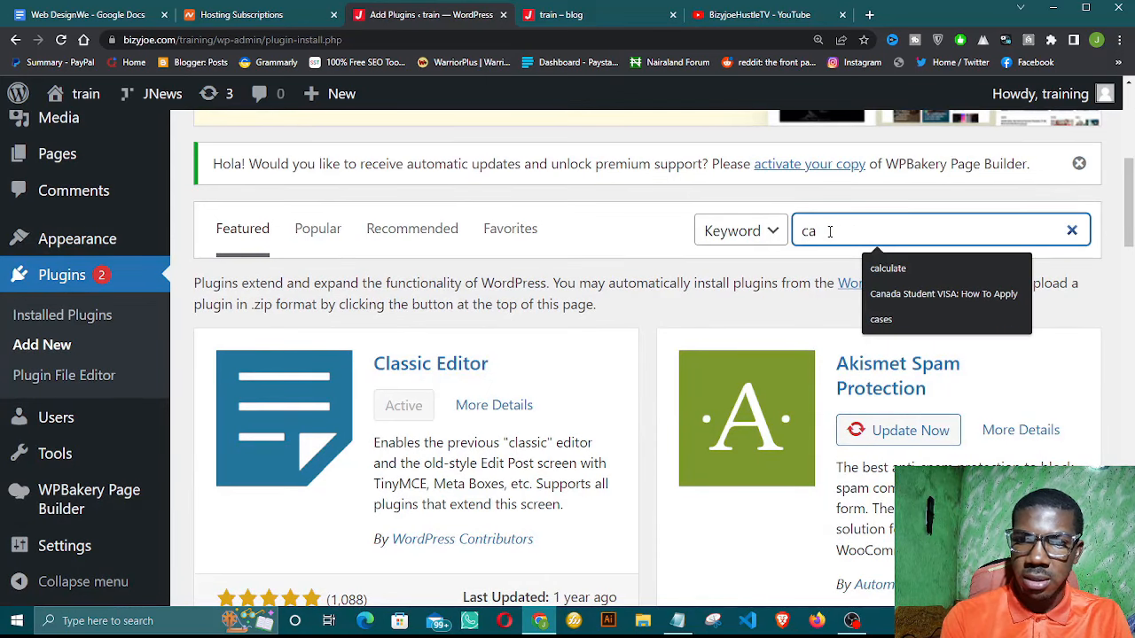
key(BackSpace)
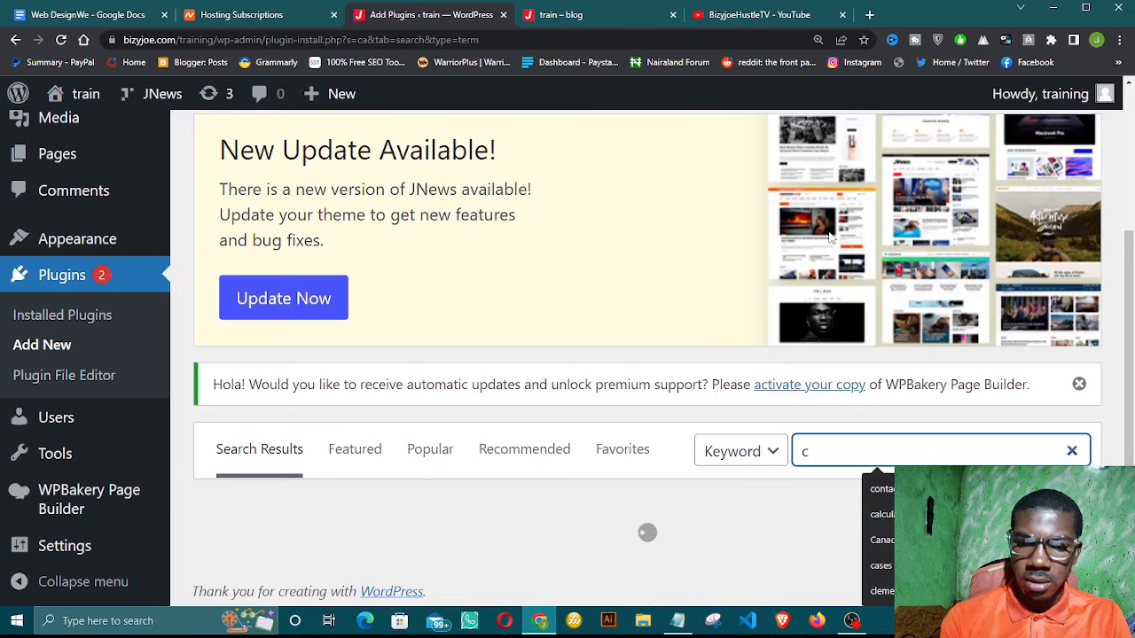
text(ontact)
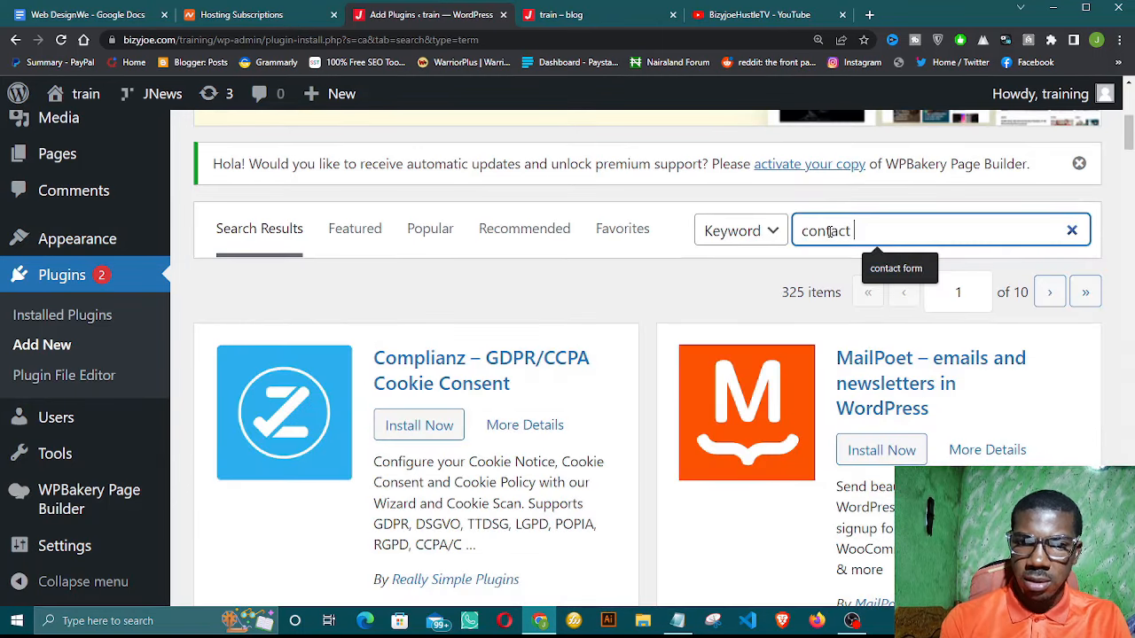
text( s)
key(BackSpace)
key(BackSpace)
text(fo)
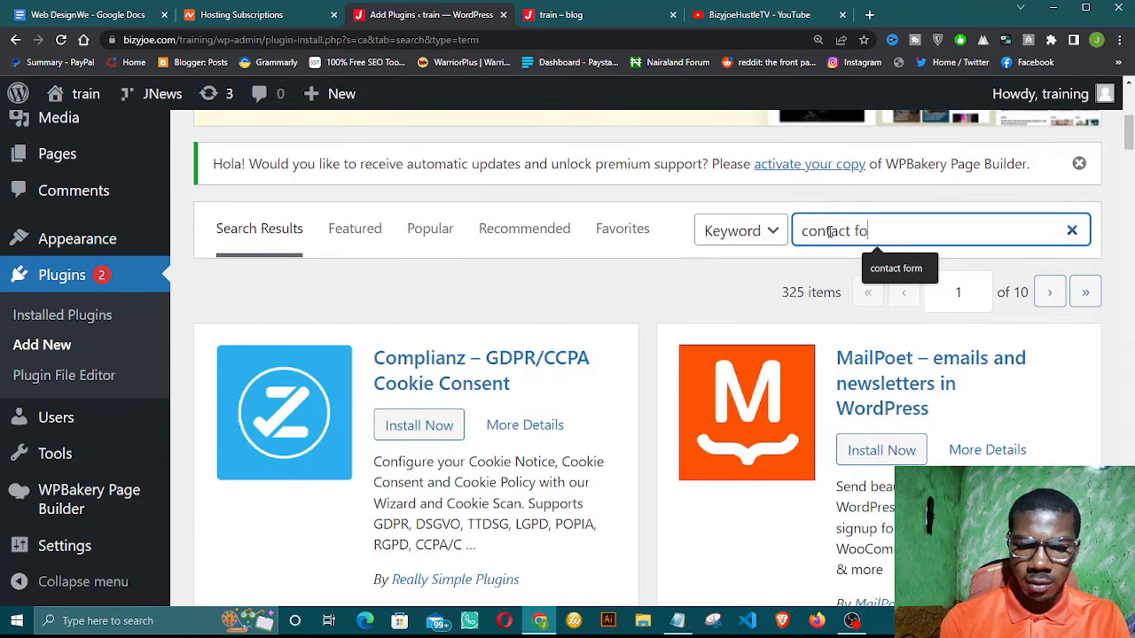
text(rm)
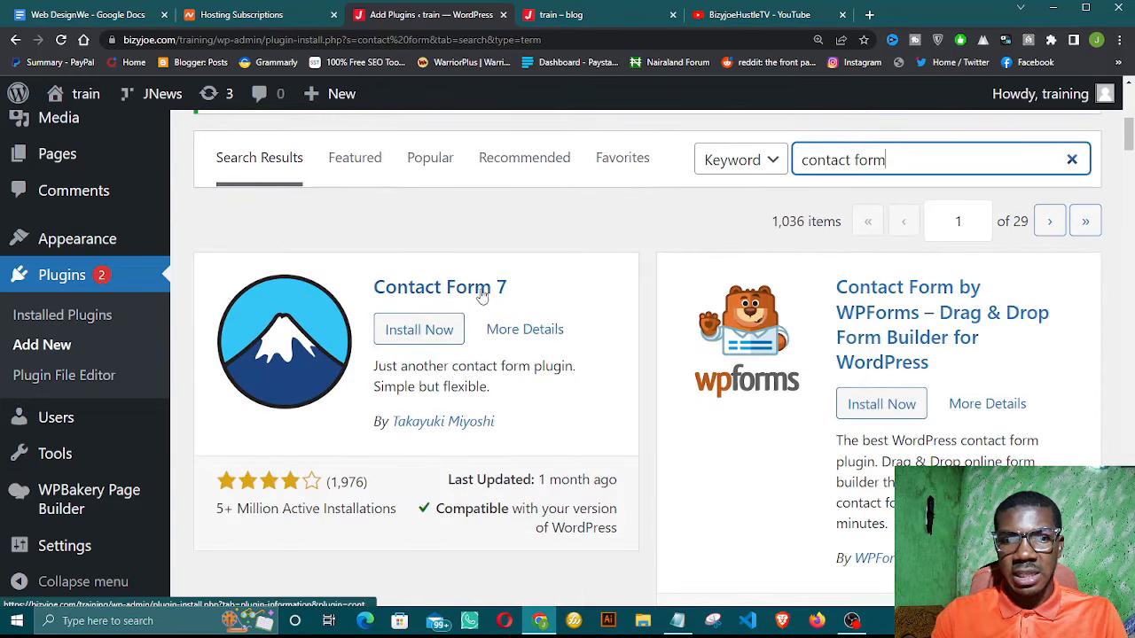
scroll(794, 411, down, 1)
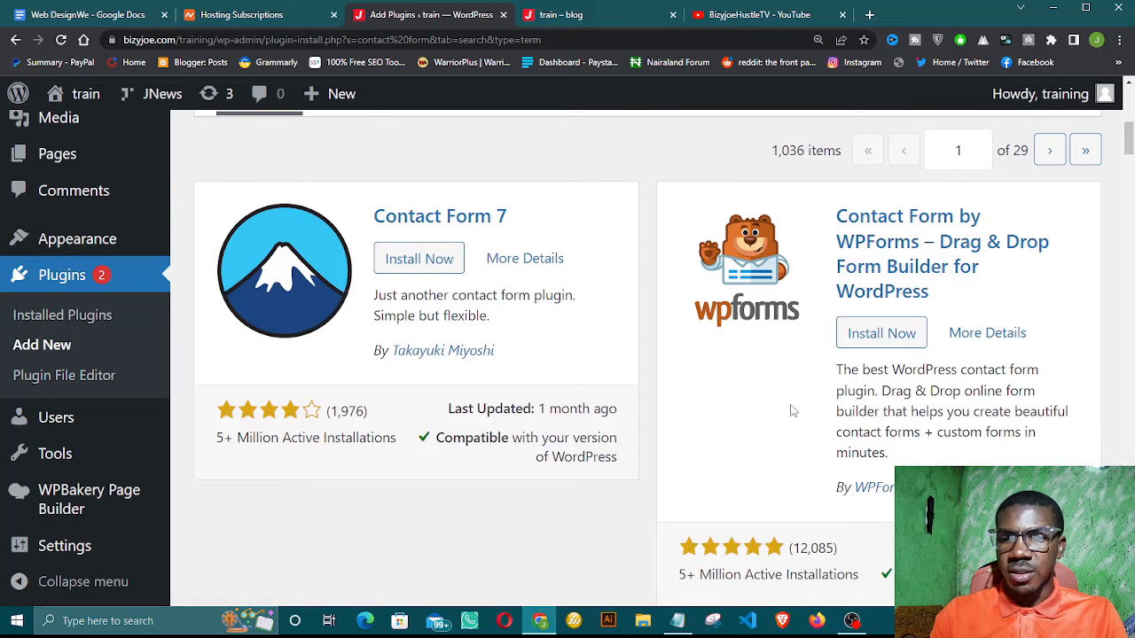
scroll(824, 324, down, 1)
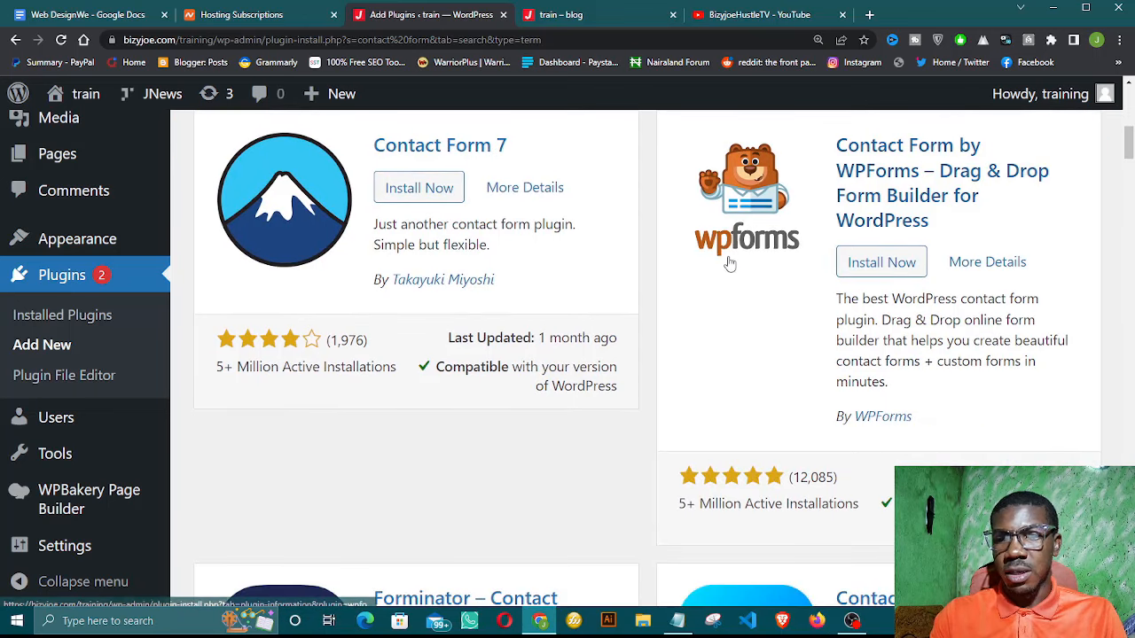
scroll(875, 266, down, 1)
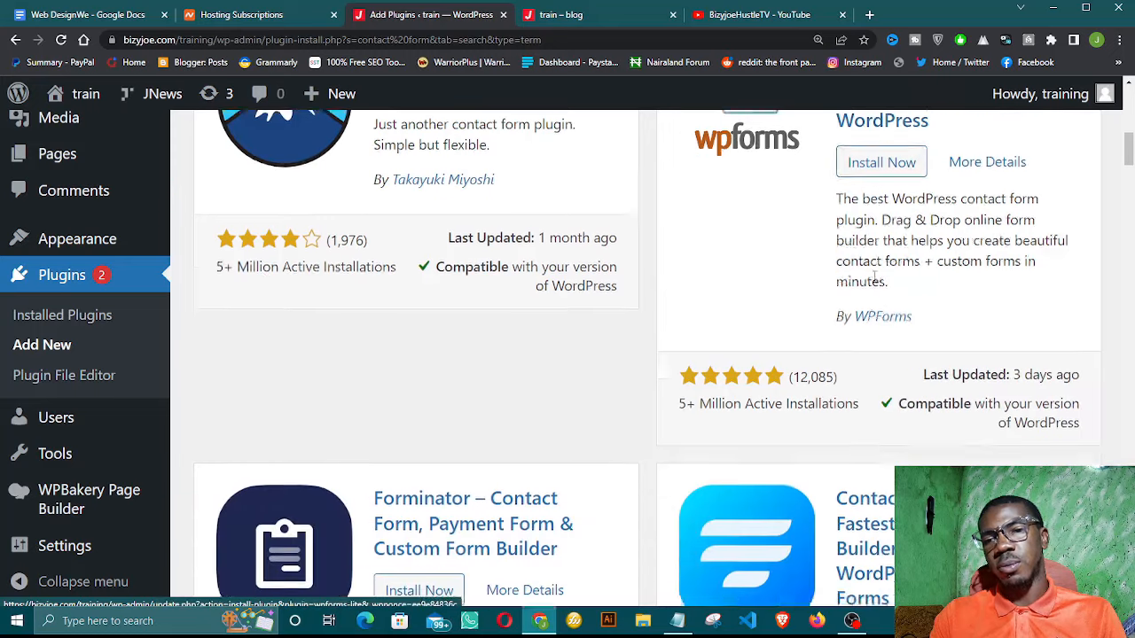
scroll(875, 277, down, 1)
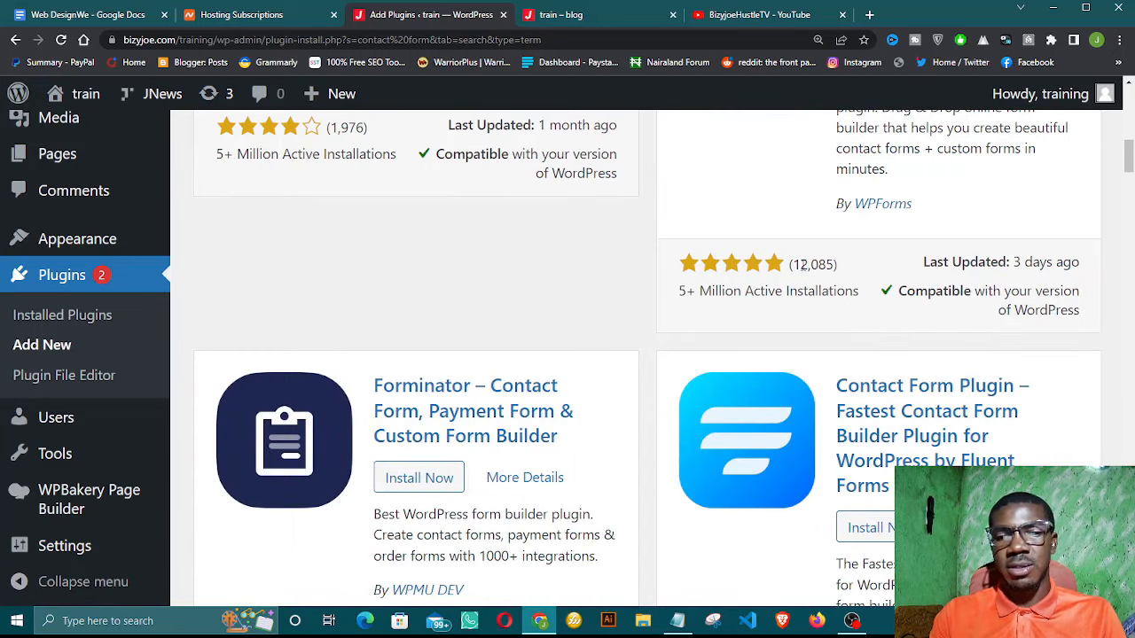
scroll(801, 264, up, 2)
scroll(808, 337, down, 2)
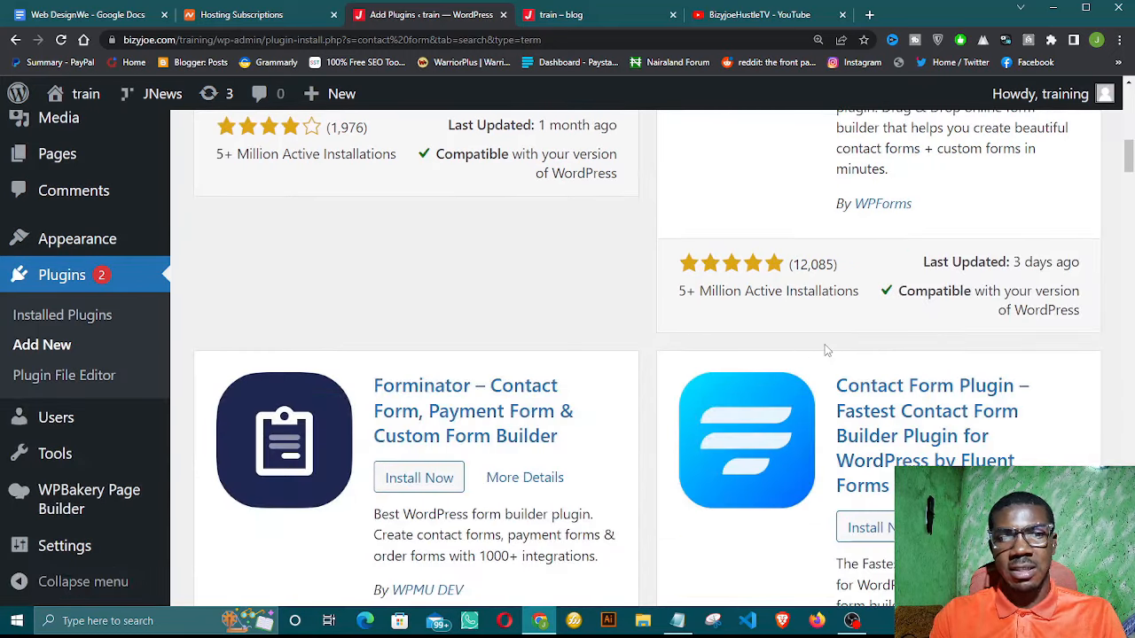
scroll(962, 297, up, 1)
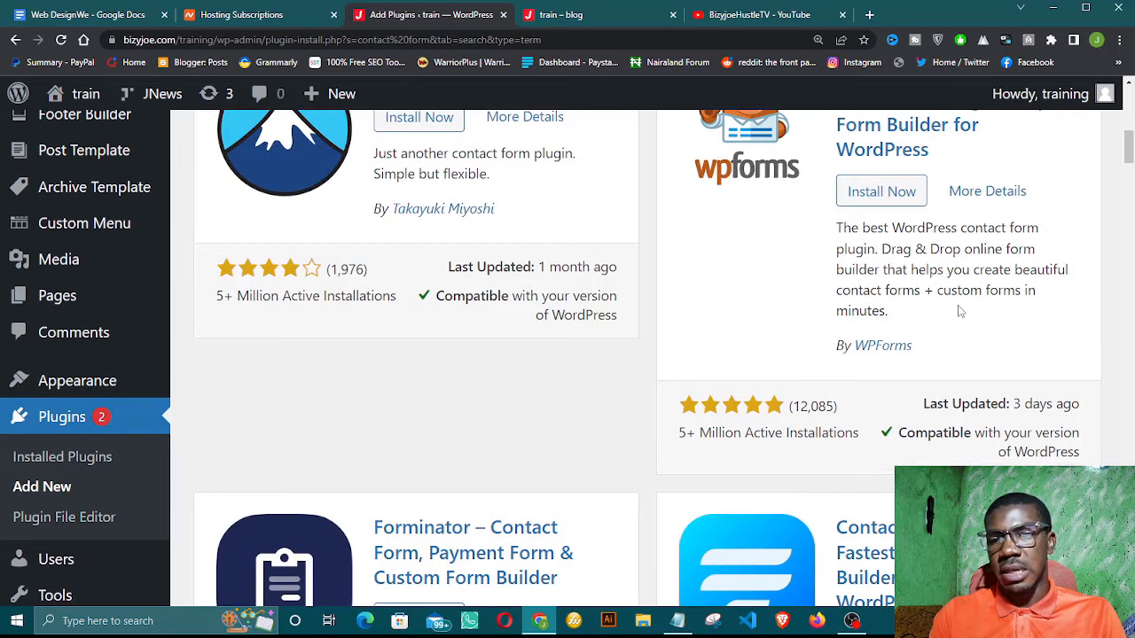
scroll(872, 376, up, 1)
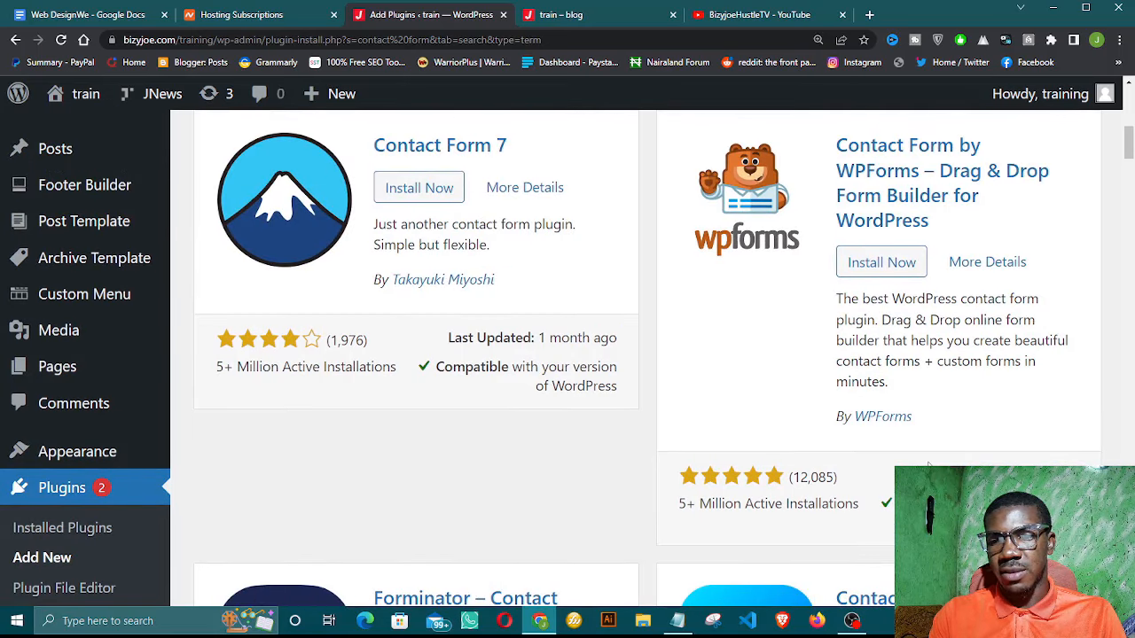
- Install the WPForms plugin from the search results
click(892, 265)
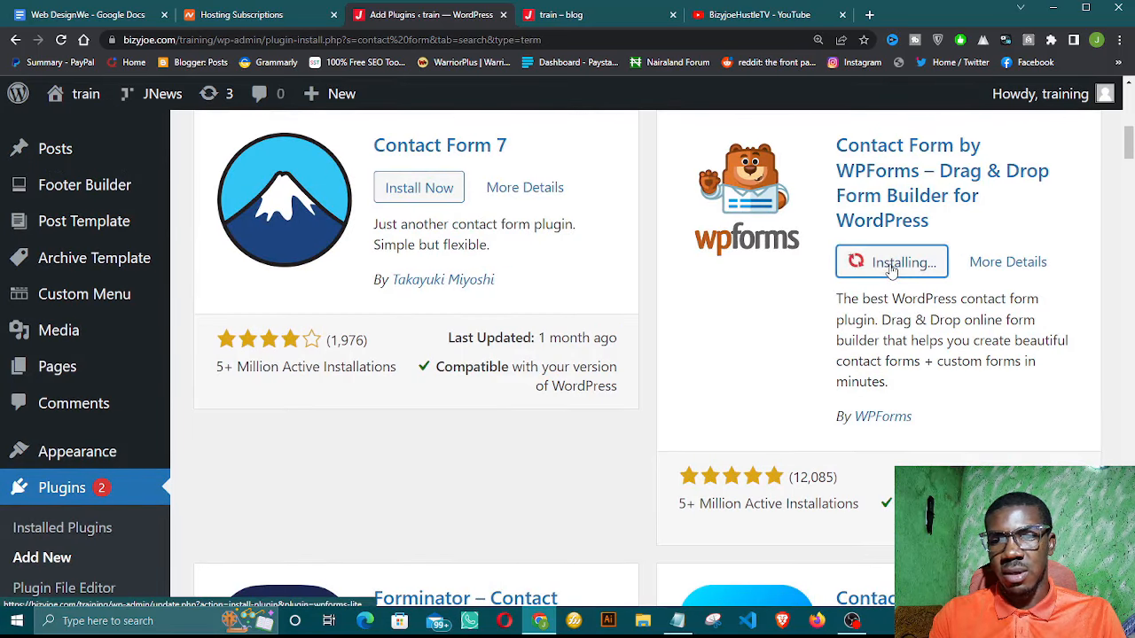
scroll(851, 294, down, 2)
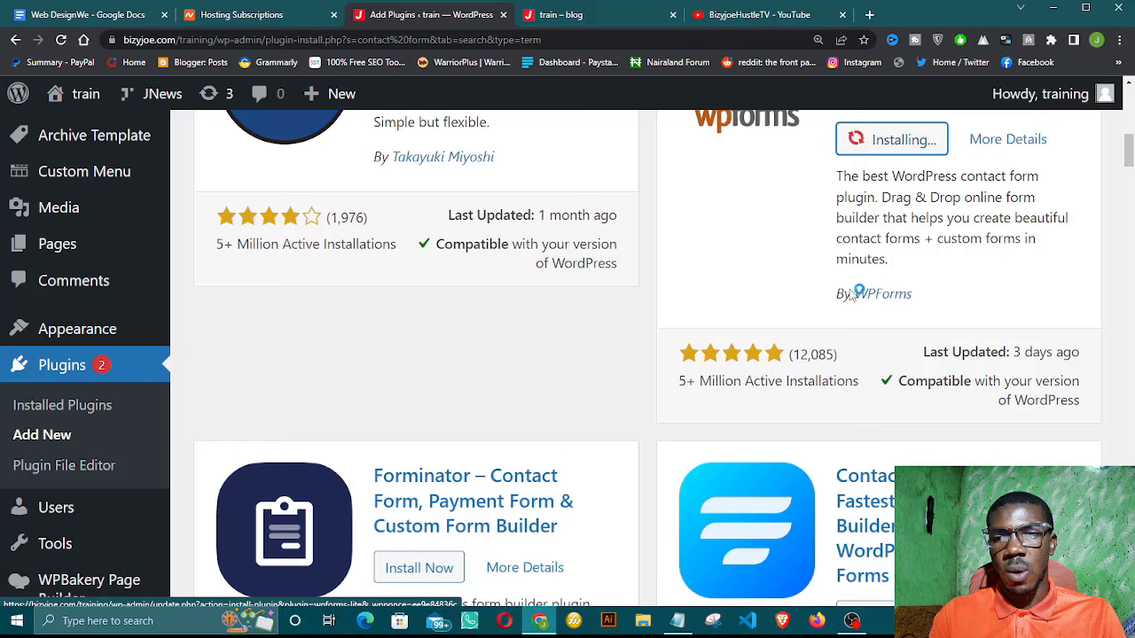
scroll(743, 329, down, 3)
scroll(743, 329, up, 4)
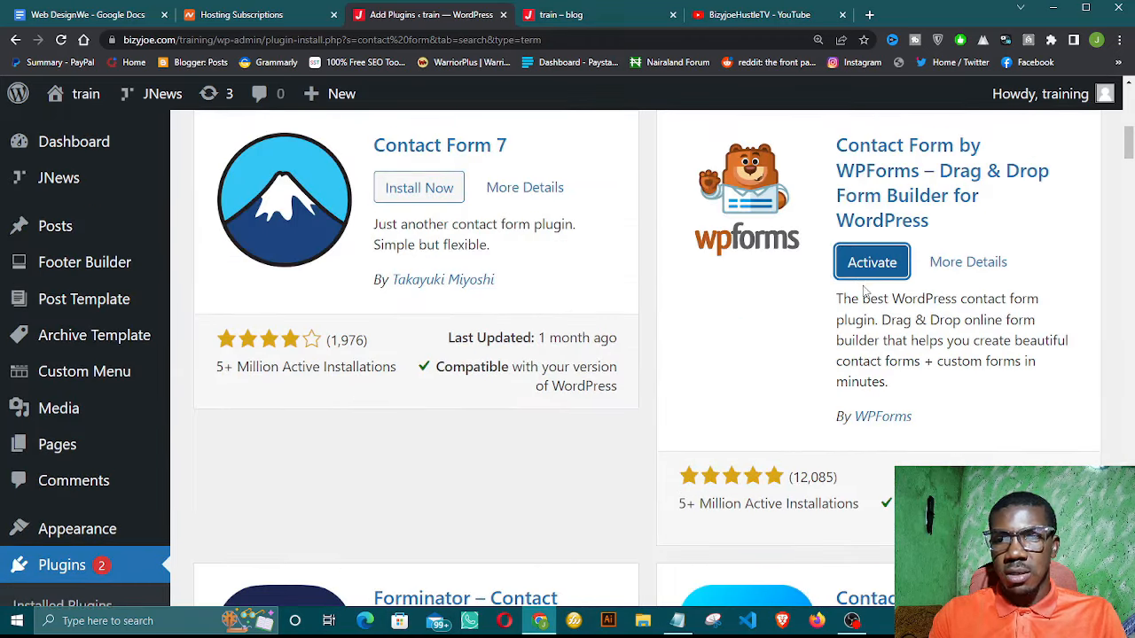
- Activate WPForms and open its Forms Overview from the admin sidebar
click(864, 278)
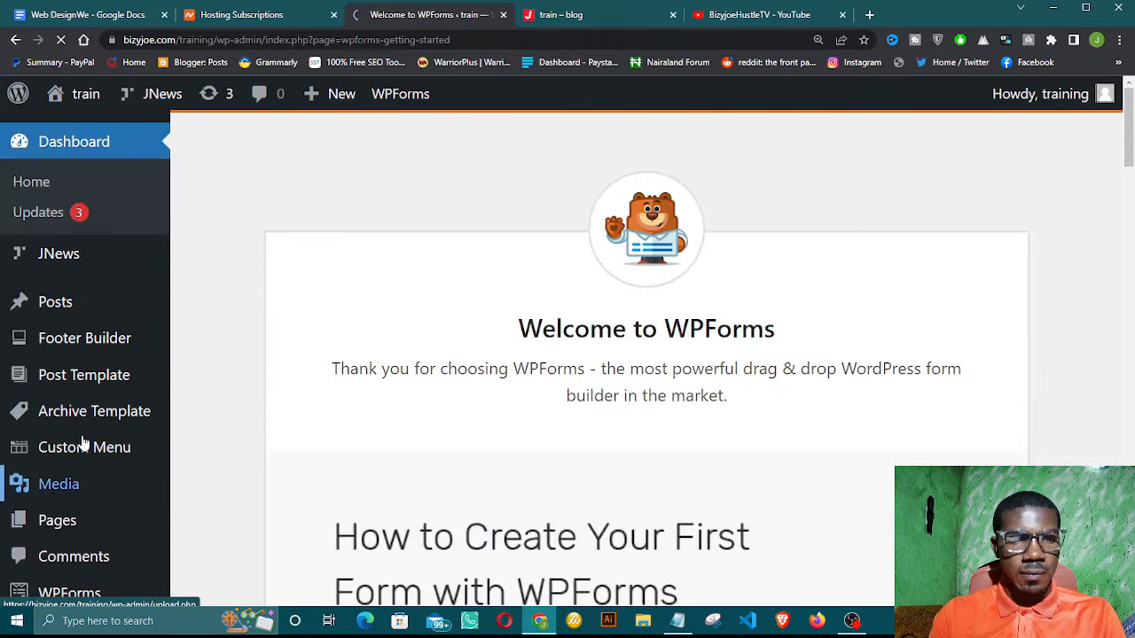
mouse_move(82, 401)
scroll(81, 406, down, 4)
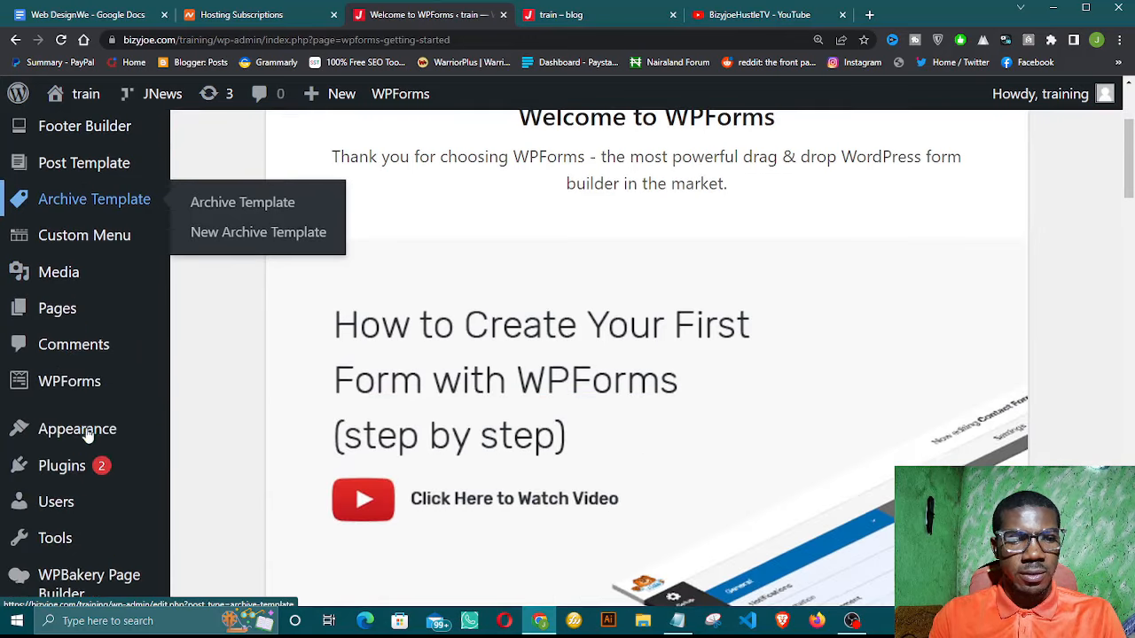
scroll(53, 479, down, 2)
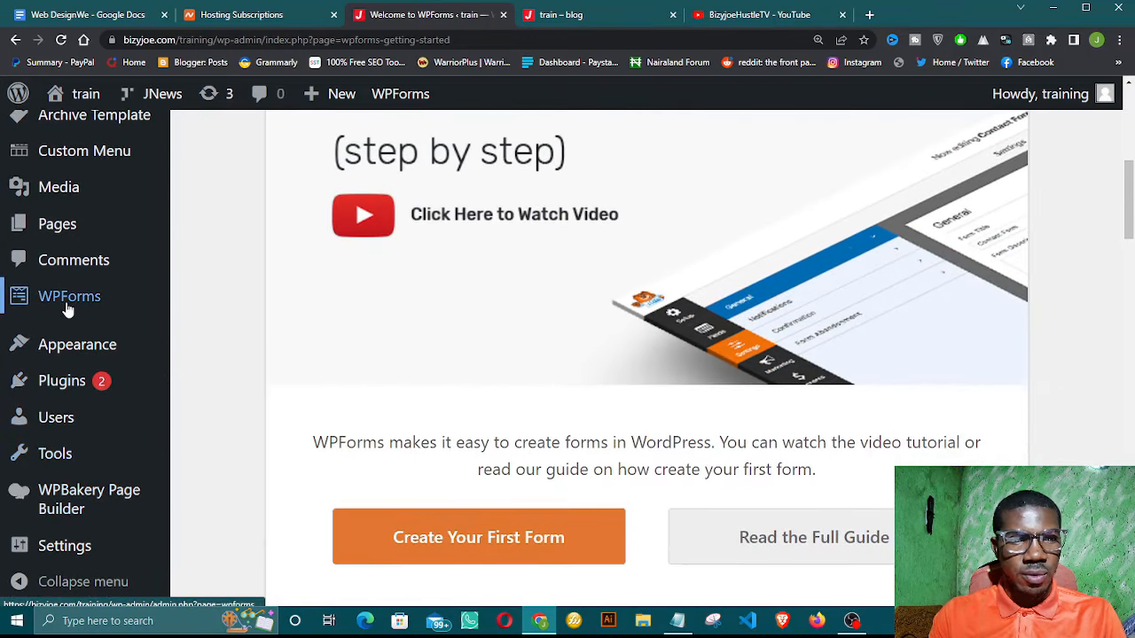
mouse_move(67, 306)
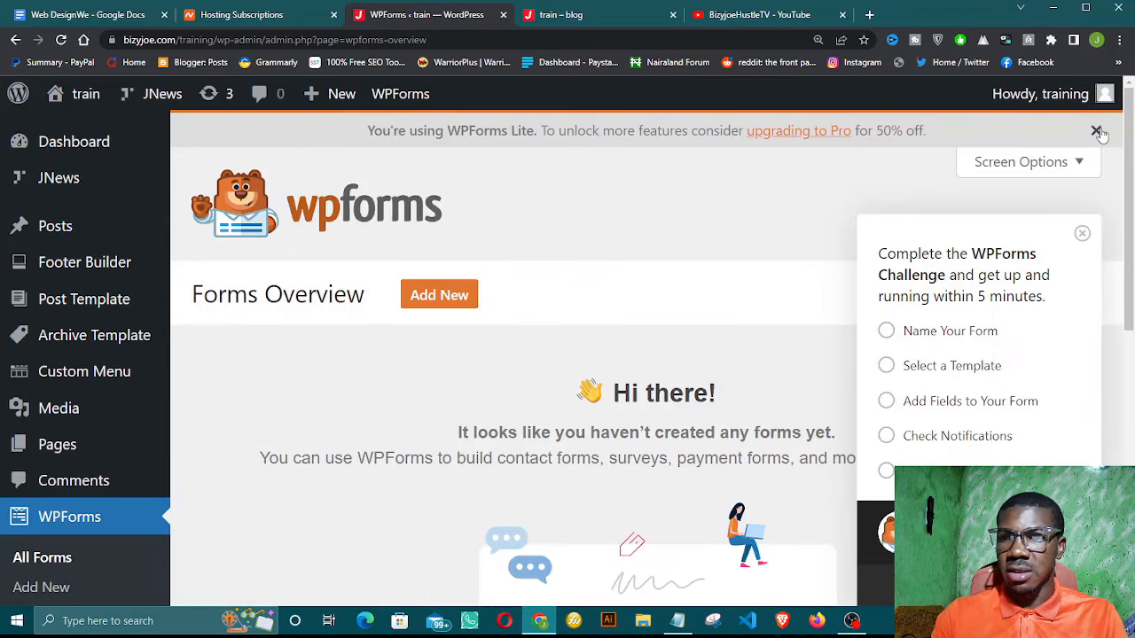
- Dismiss the WPForms Lite upgrade notice and close the WPForms Challenge panel
click(1097, 131)
scroll(601, 348, down, 3)
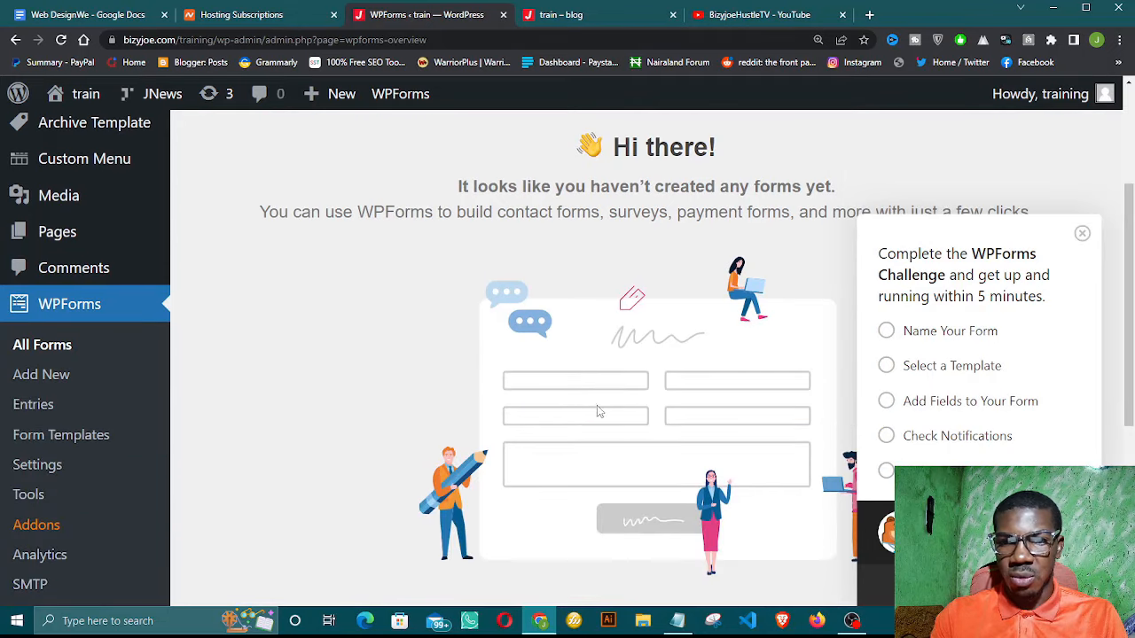
click(1082, 233)
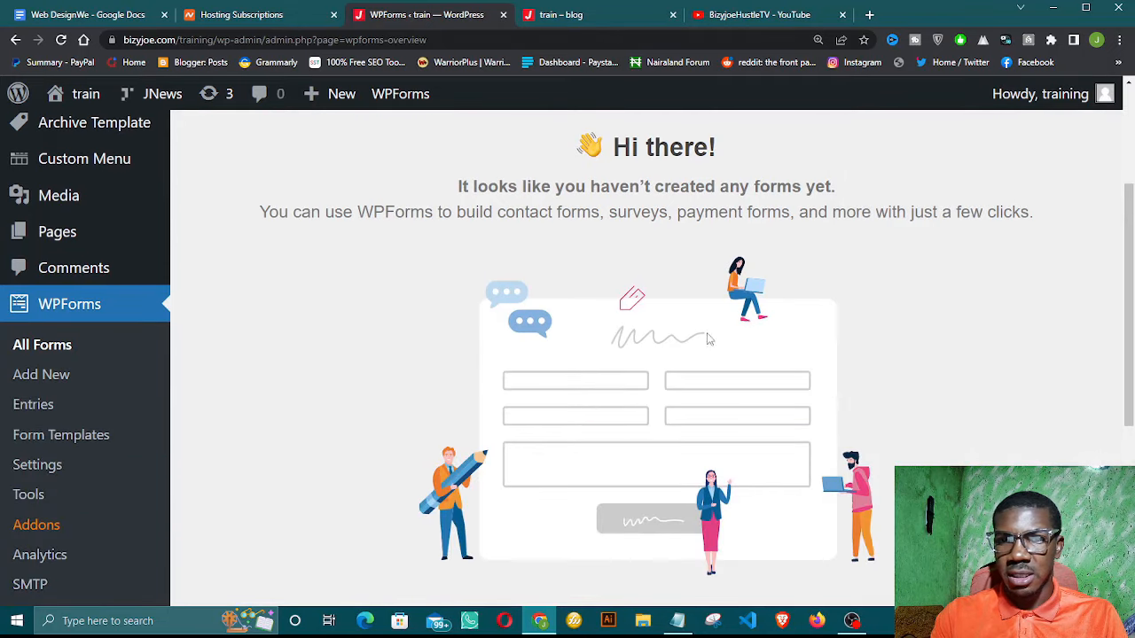
scroll(601, 399, up, 3)
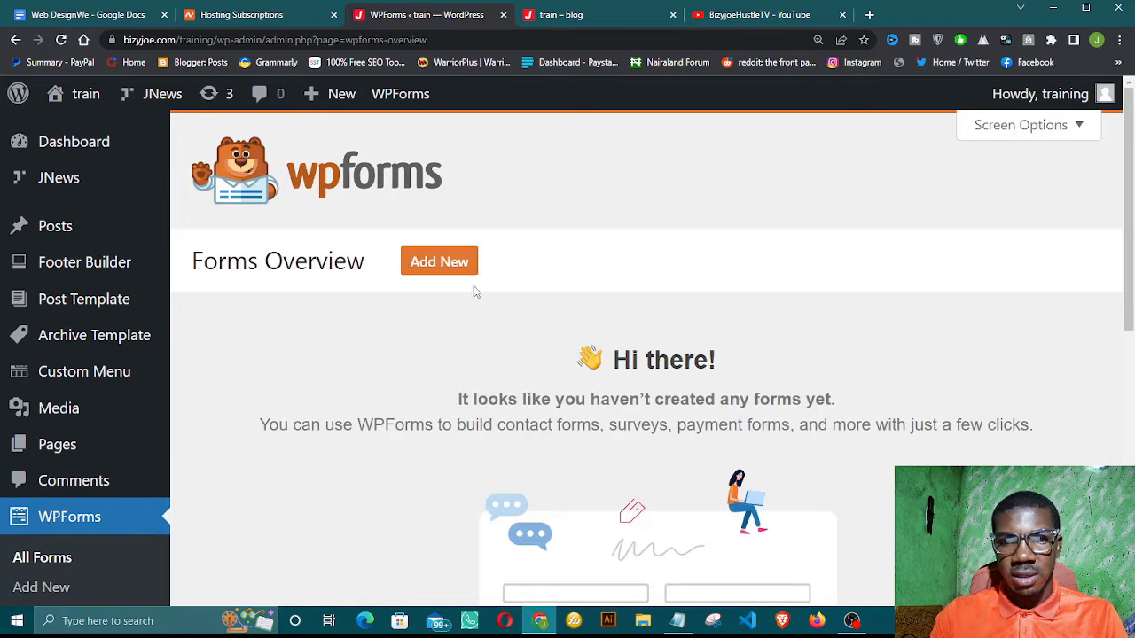
- Start a new form with Add New beside Forms Overview
click(455, 265)
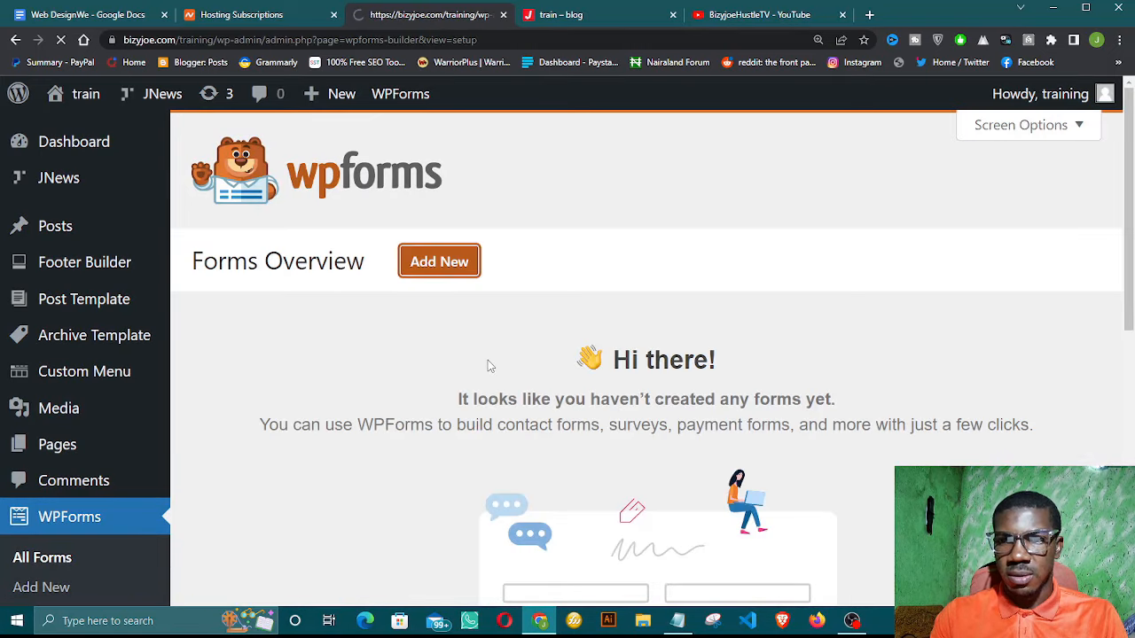
scroll(494, 363, down, 7)
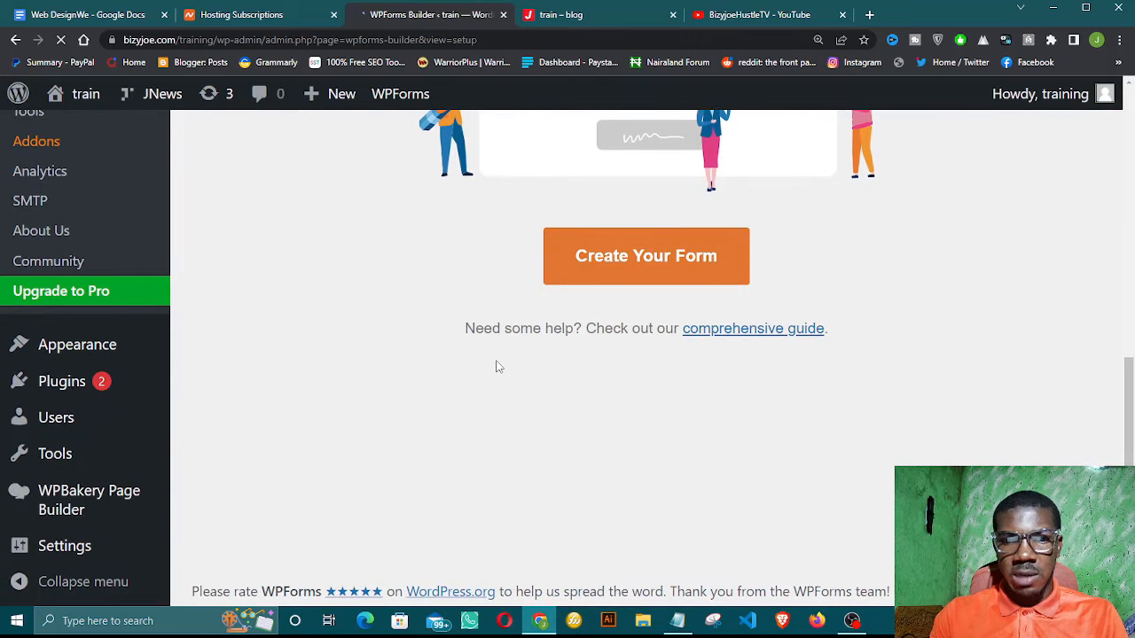
scroll(499, 367, up, 3)
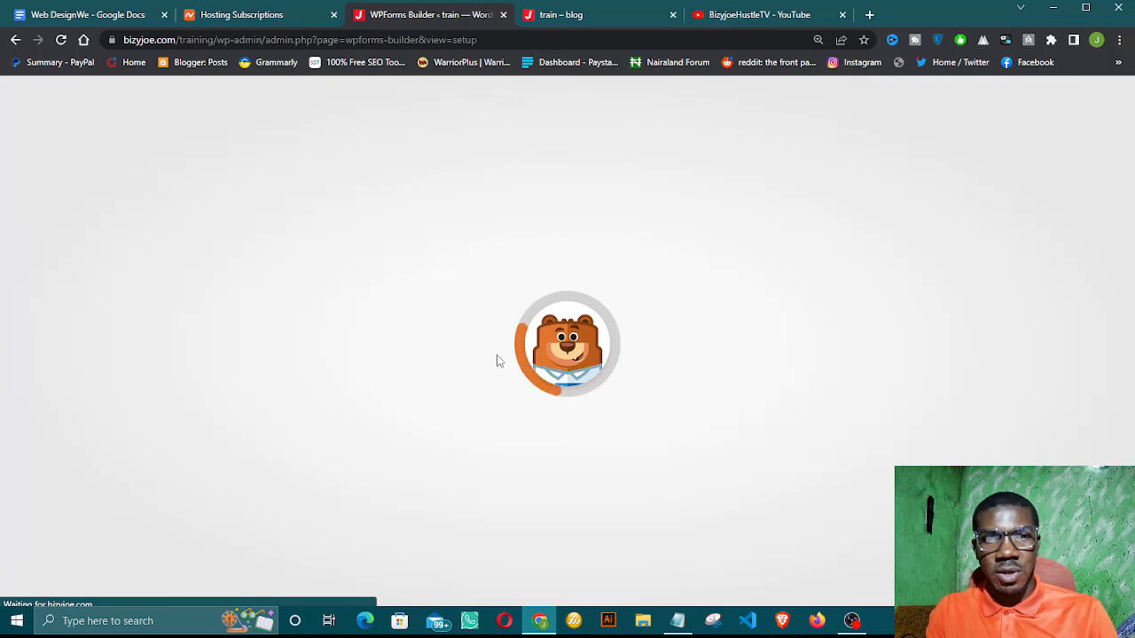
- Browse the WPForms templates and build the form from the Simple Contact Form template
scroll(532, 382, down, 5)
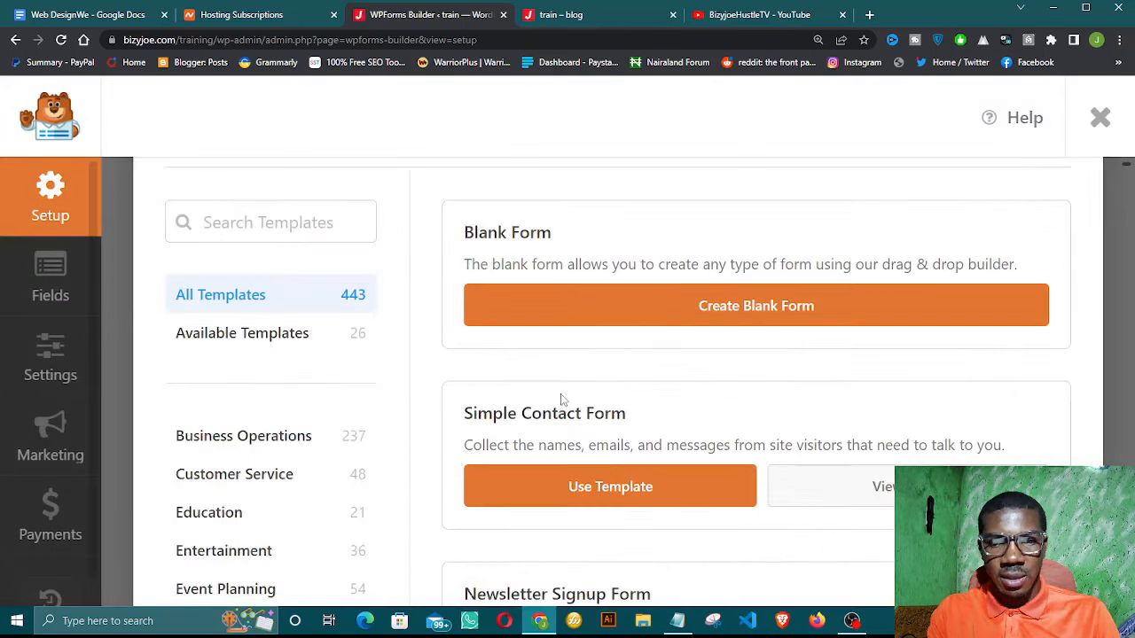
scroll(530, 381, up, 5)
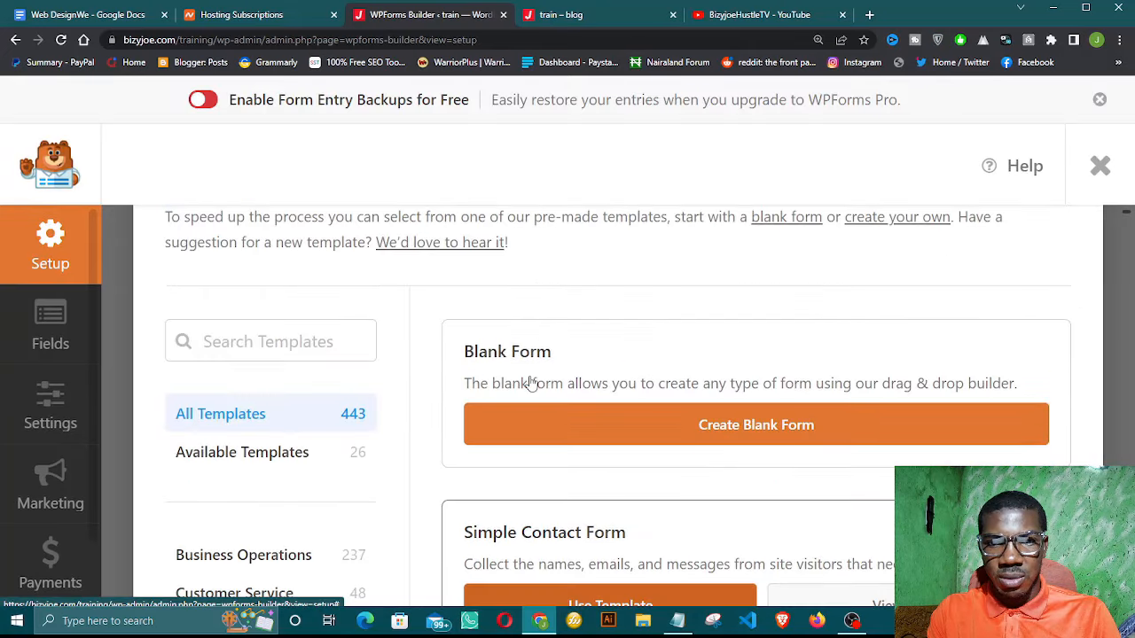
scroll(529, 381, down, 5)
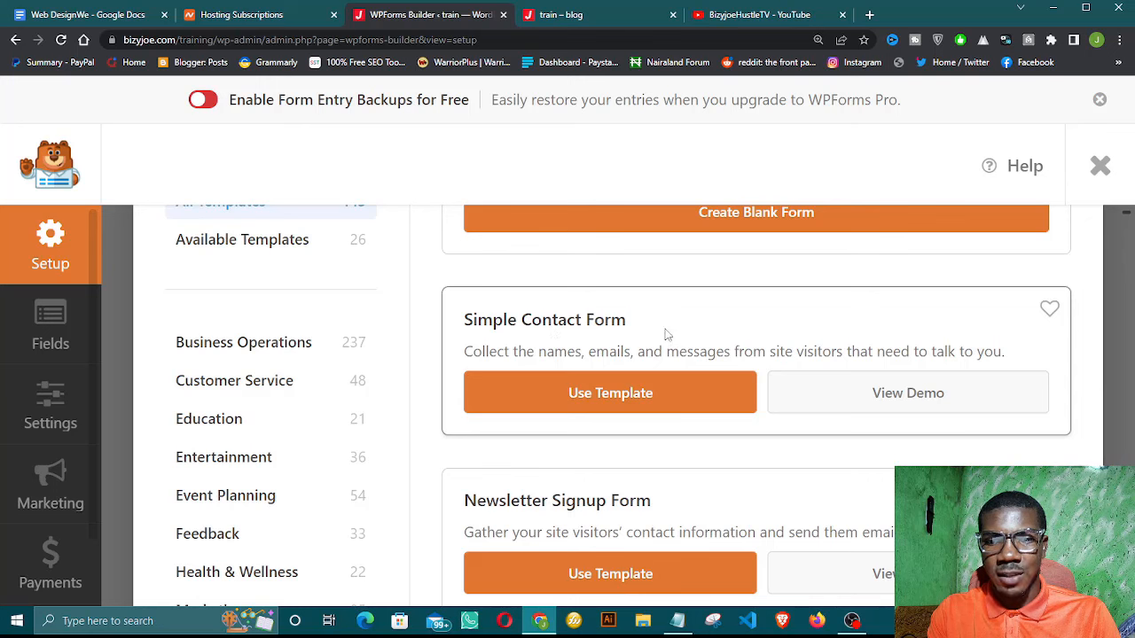
scroll(603, 372, down, 2)
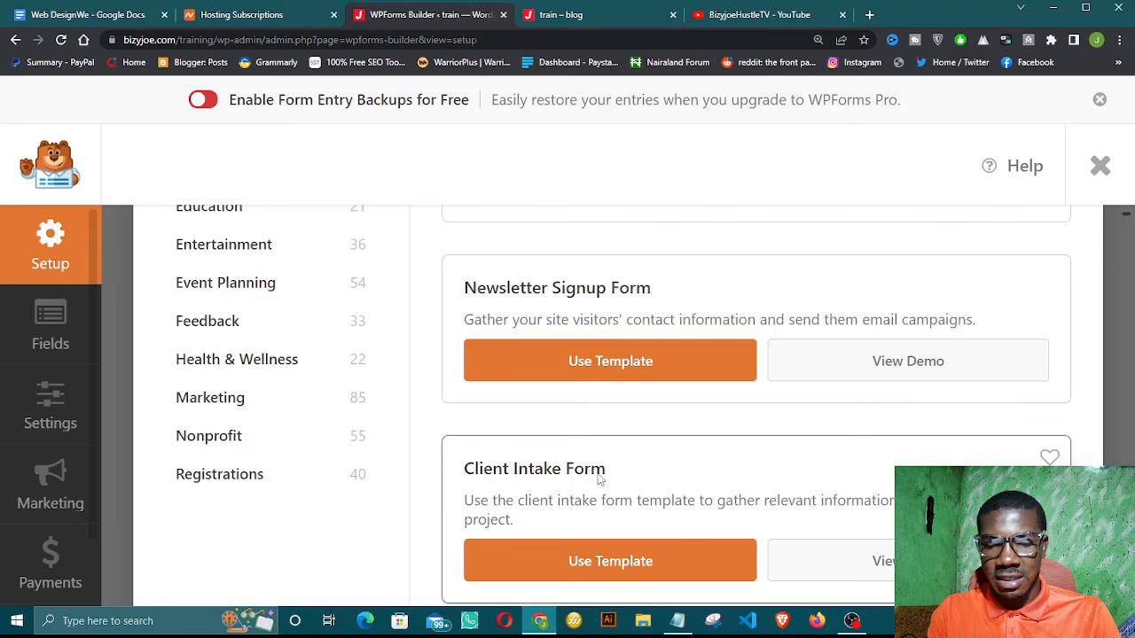
scroll(541, 444, up, 1)
scroll(284, 382, up, 1)
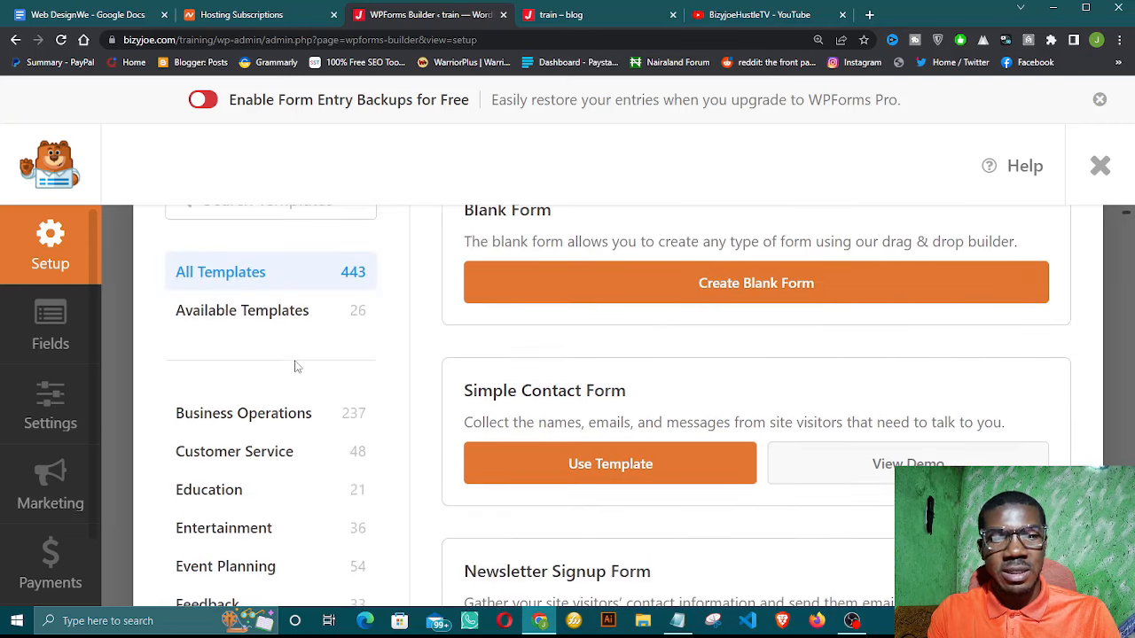
scroll(633, 410, down, 1)
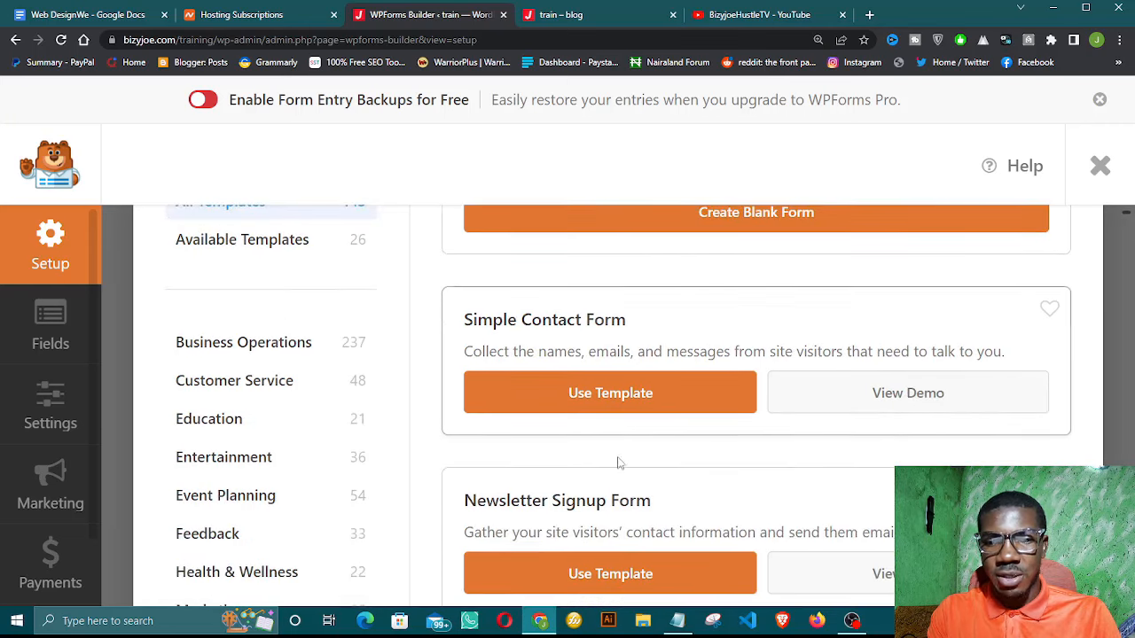
scroll(600, 448, up, 1)
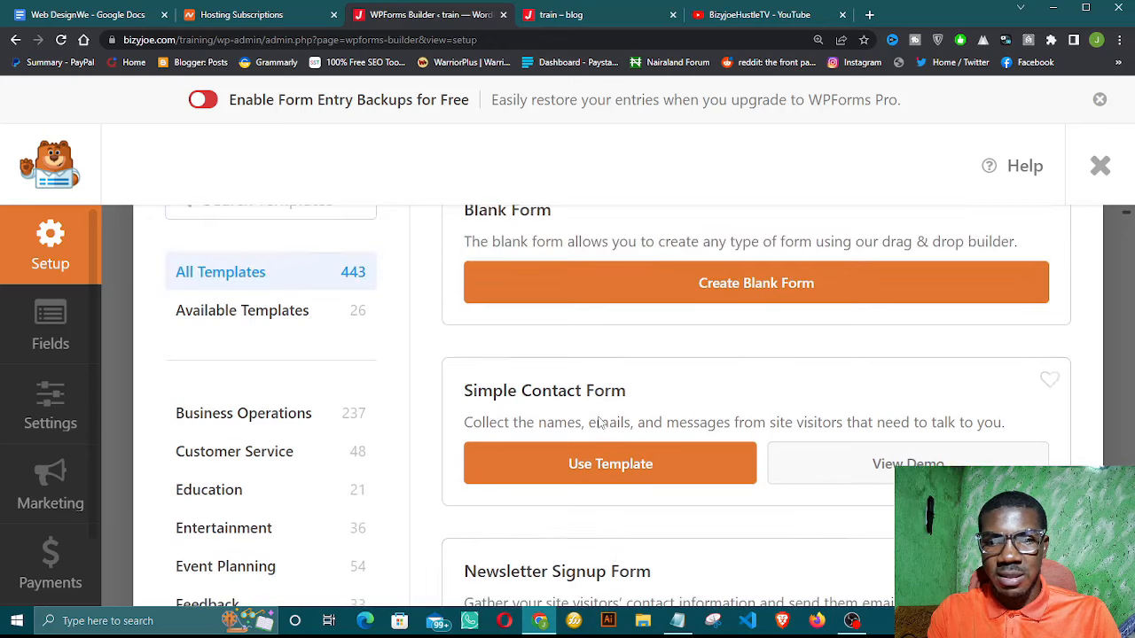
click(598, 470)
scroll(694, 396, down, 1)
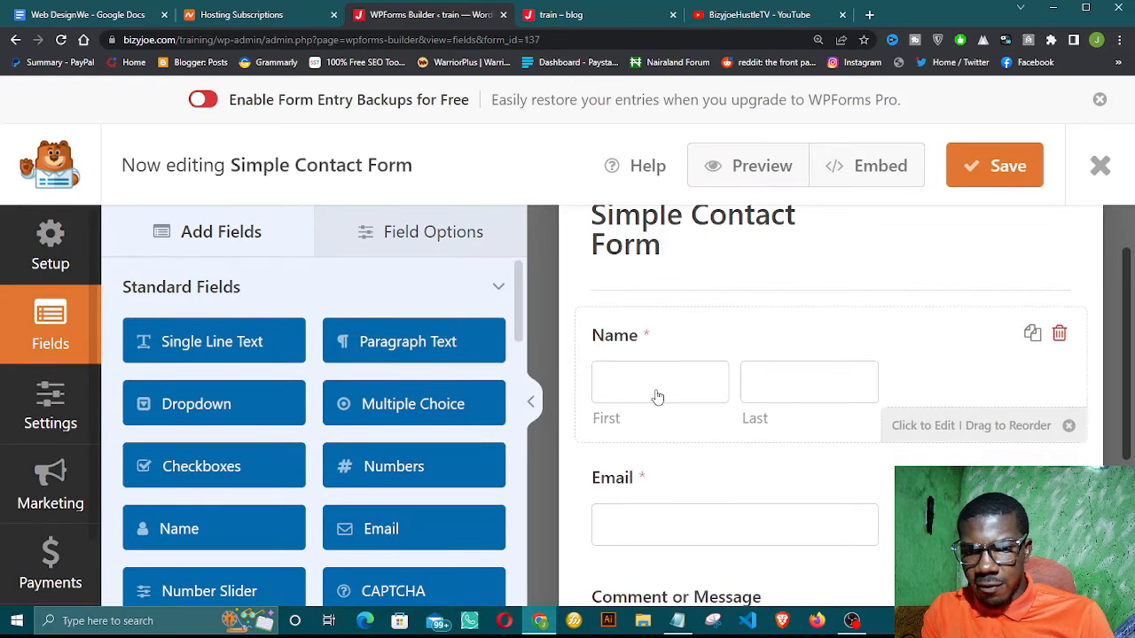
scroll(701, 408, down, 2)
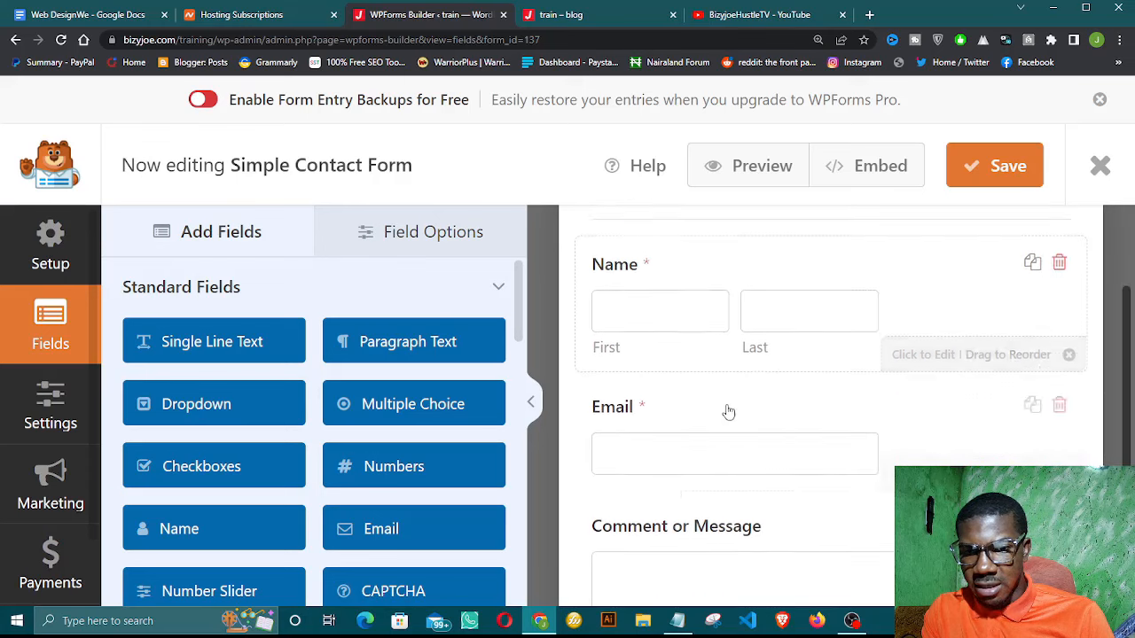
scroll(780, 430, down, 2)
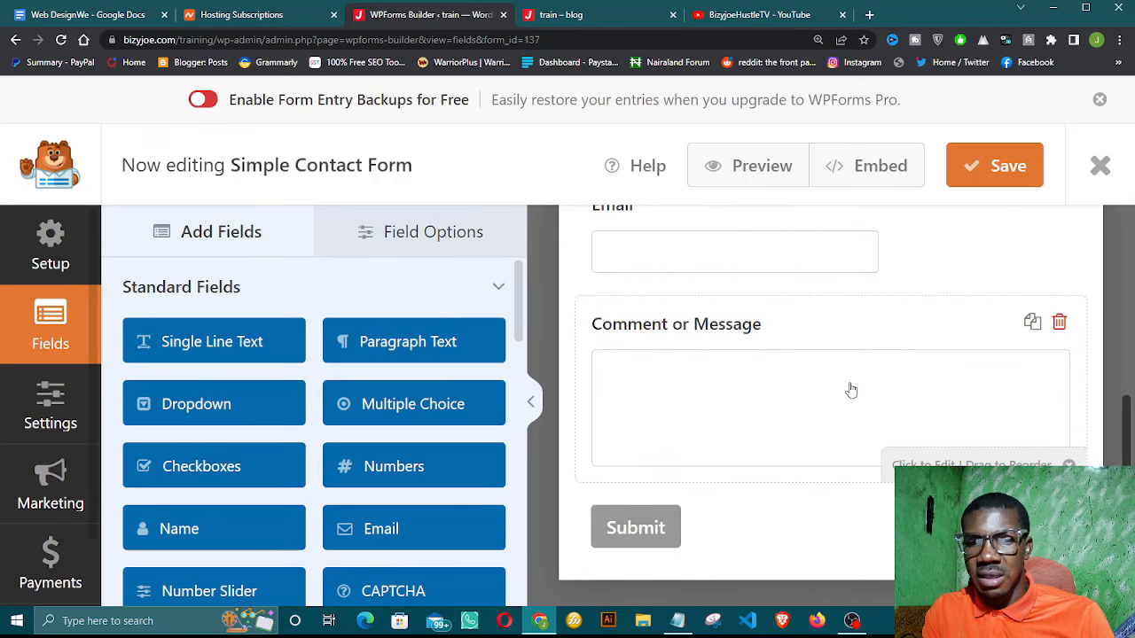
scroll(852, 390, up, 4)
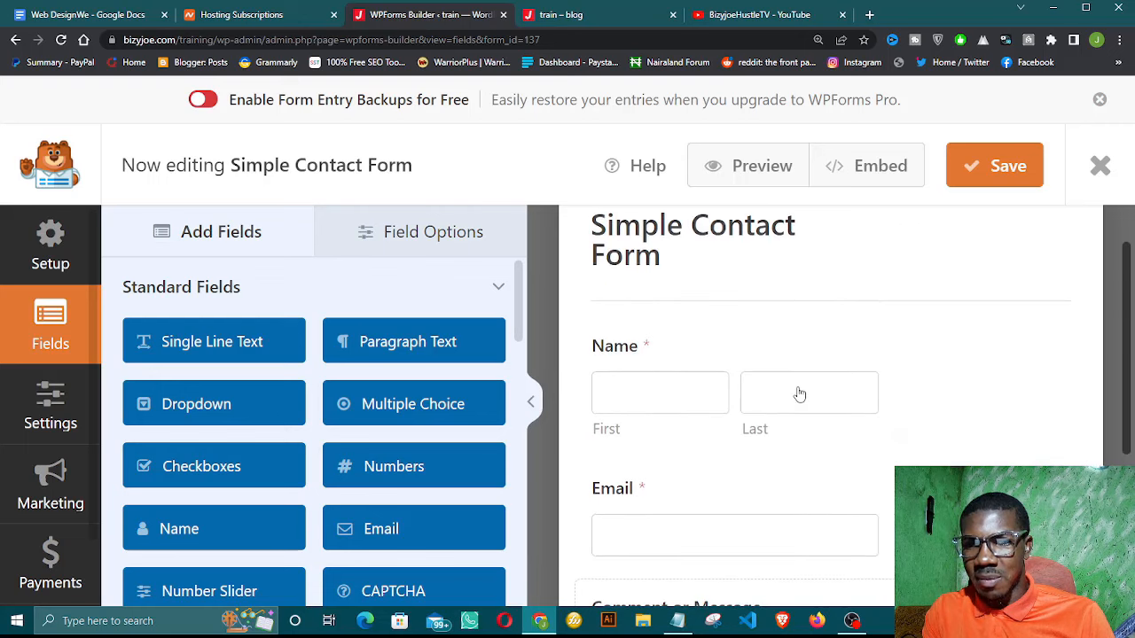
scroll(788, 388, down, 2)
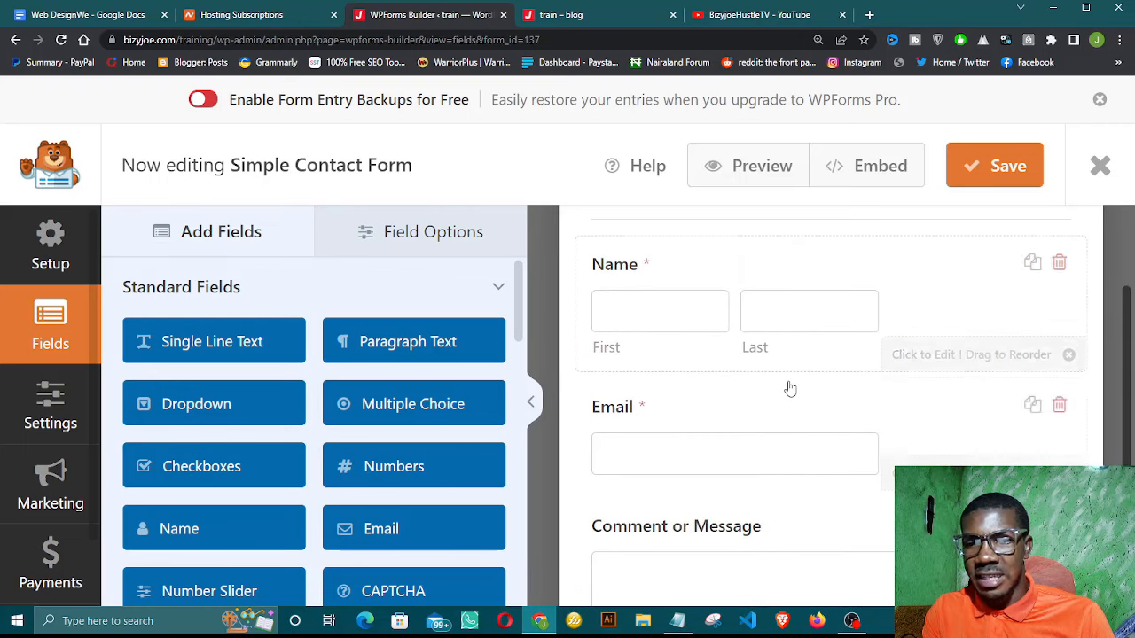
scroll(790, 389, down, 3)
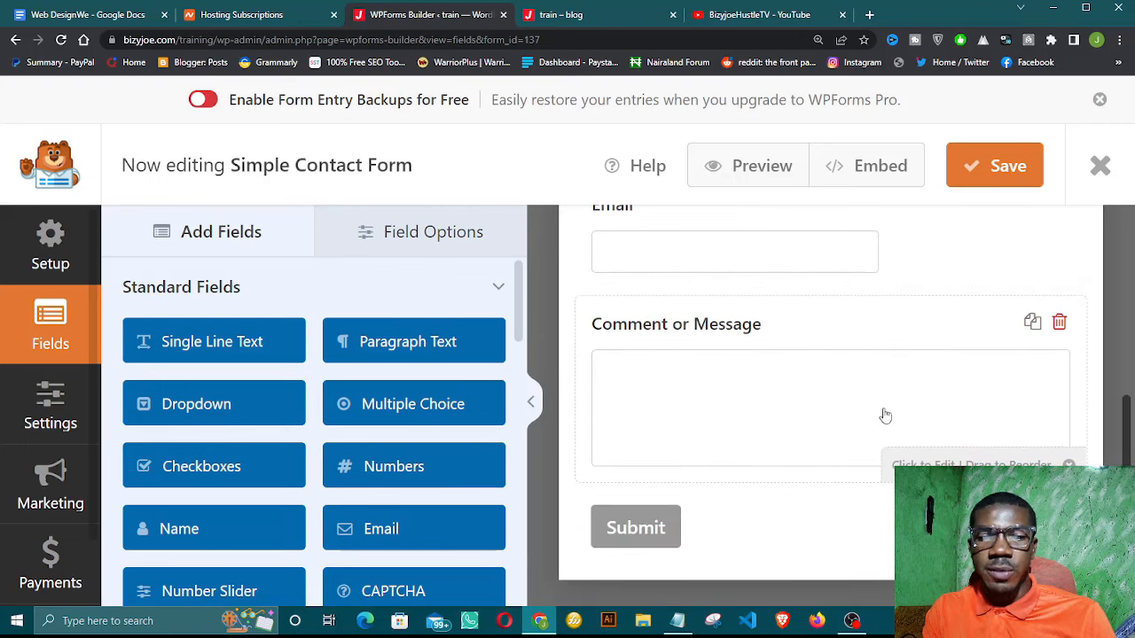
scroll(737, 367, up, 2)
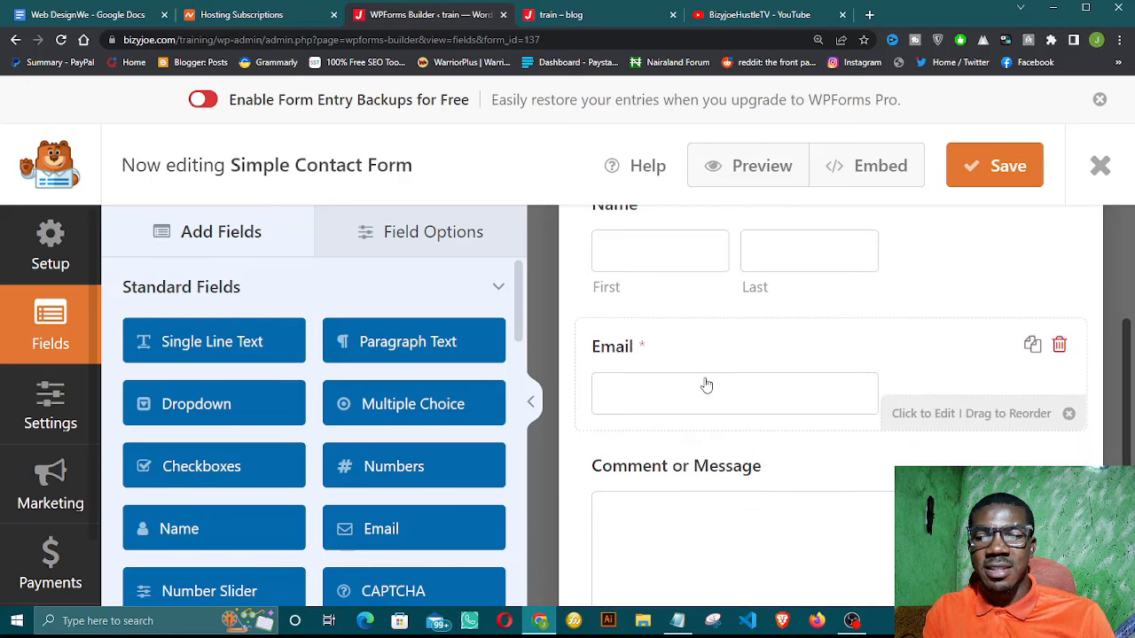
scroll(780, 415, down, 1)
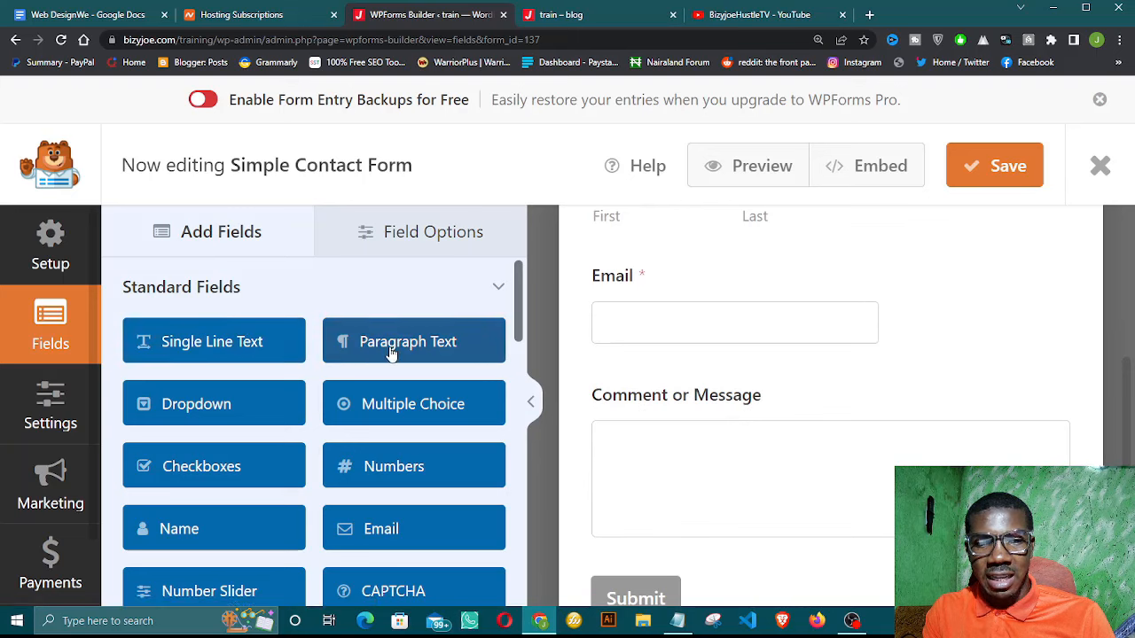
scroll(392, 372, down, 1)
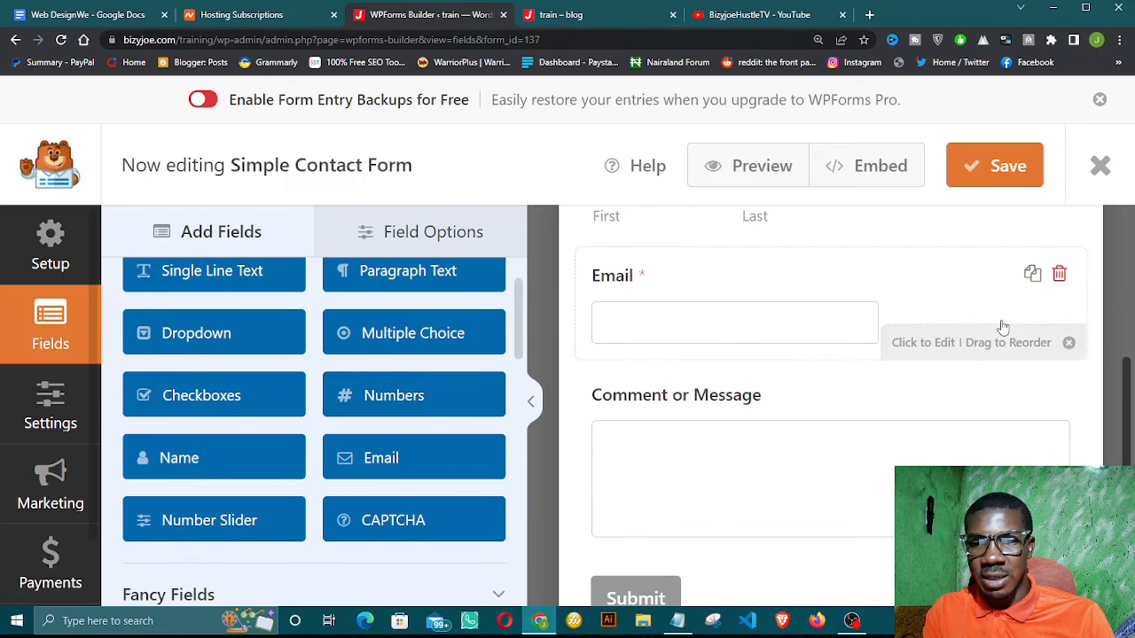
scroll(985, 325, up, 2)
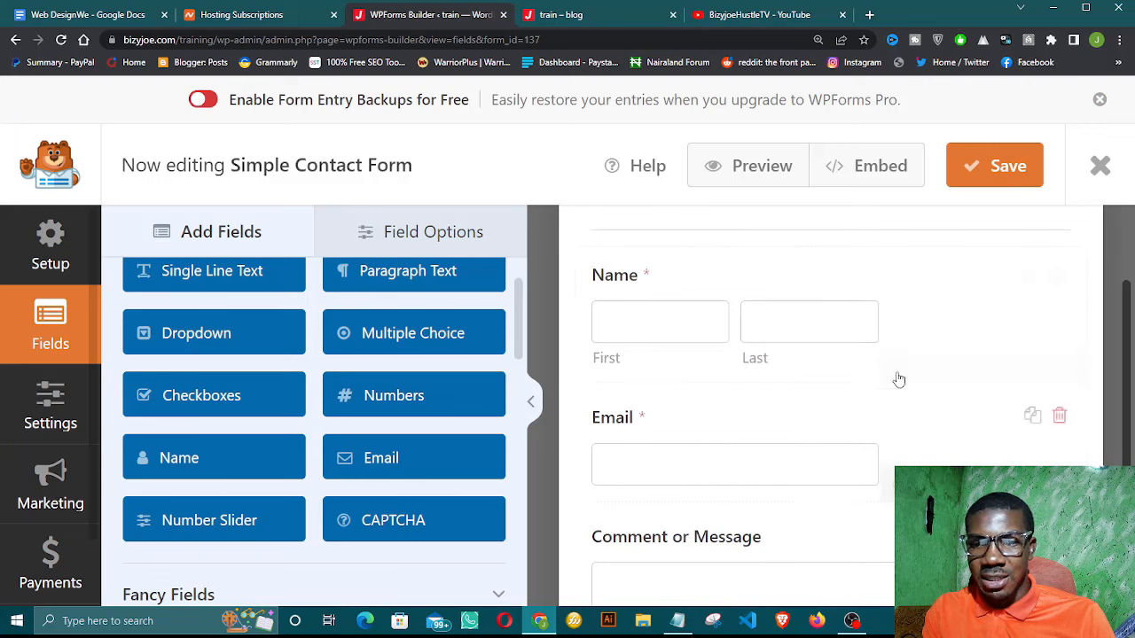
scroll(881, 385, down, 2)
scroll(833, 337, up, 2)
scroll(833, 354, down, 1)
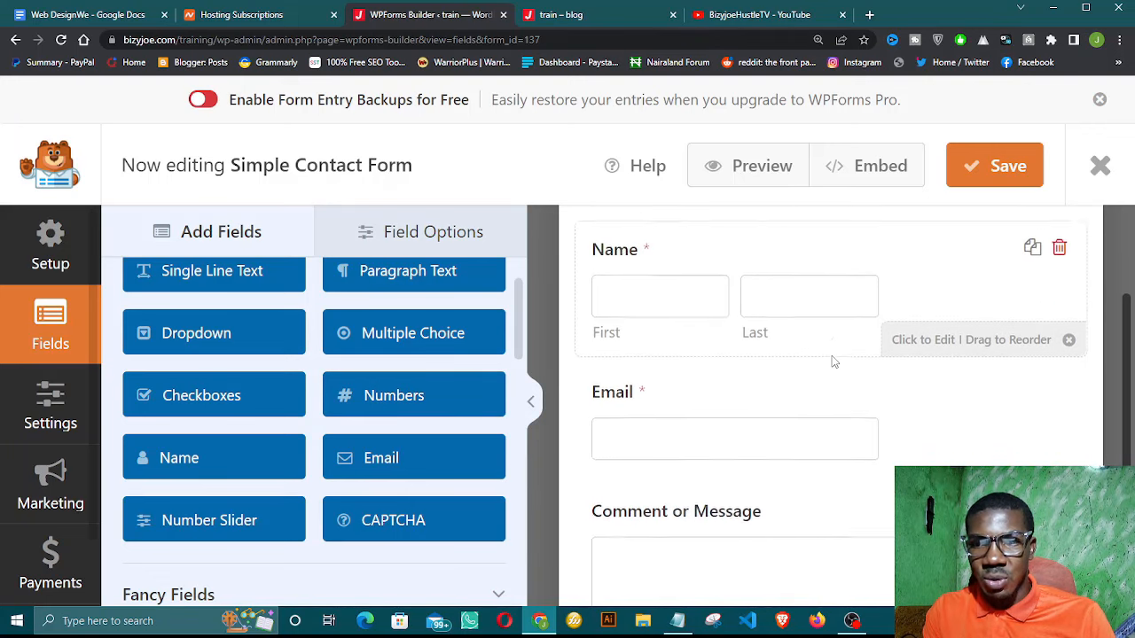
scroll(834, 363, down, 2)
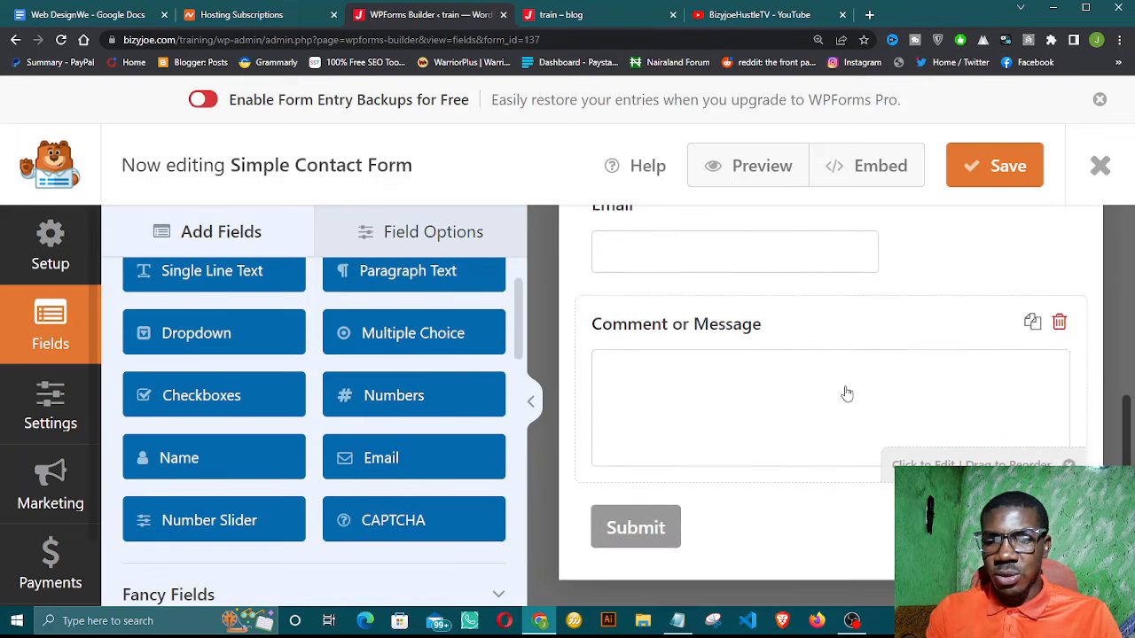
scroll(846, 392, up, 2)
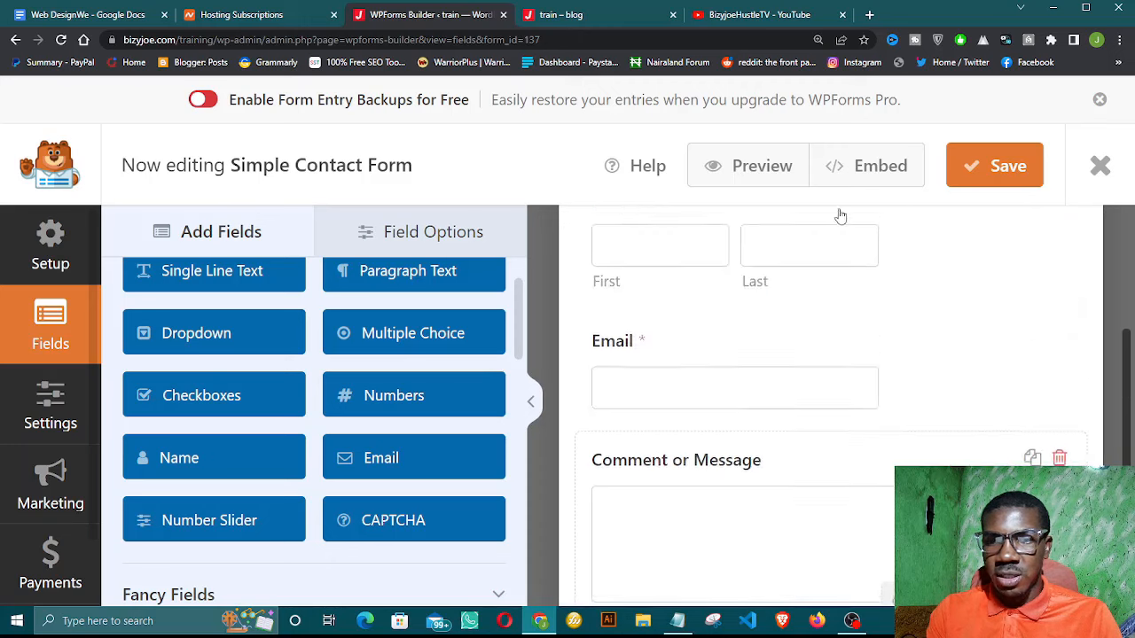
- Embed the Simple Contact Form into the existing Contact Us page and go to it
click(857, 169)
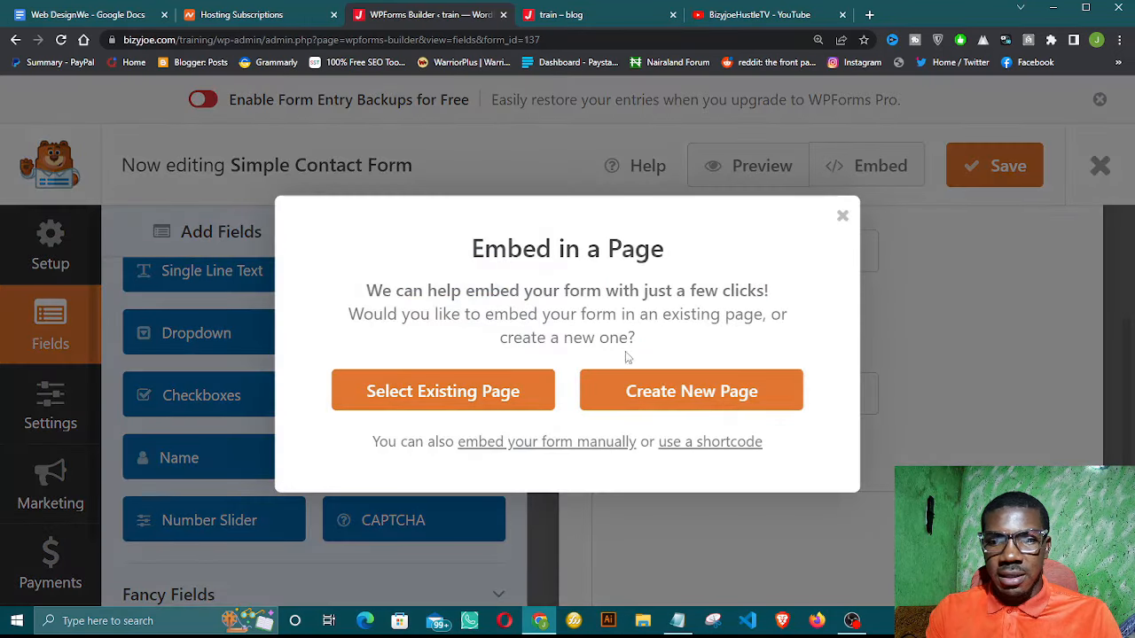
click(444, 396)
click(449, 377)
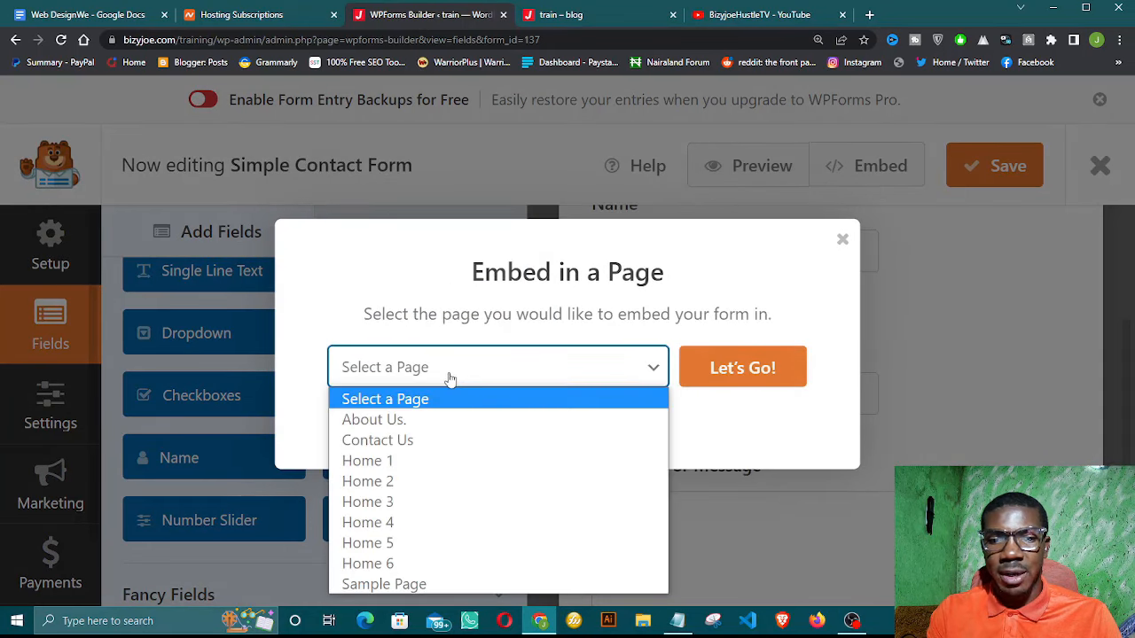
click(404, 440)
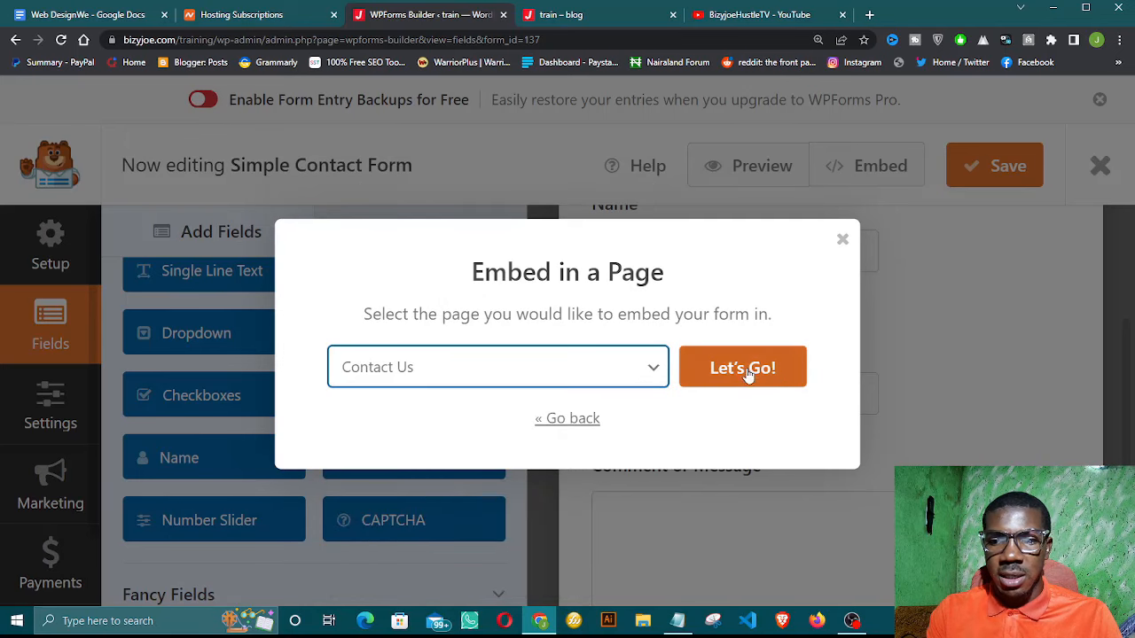
click(749, 375)
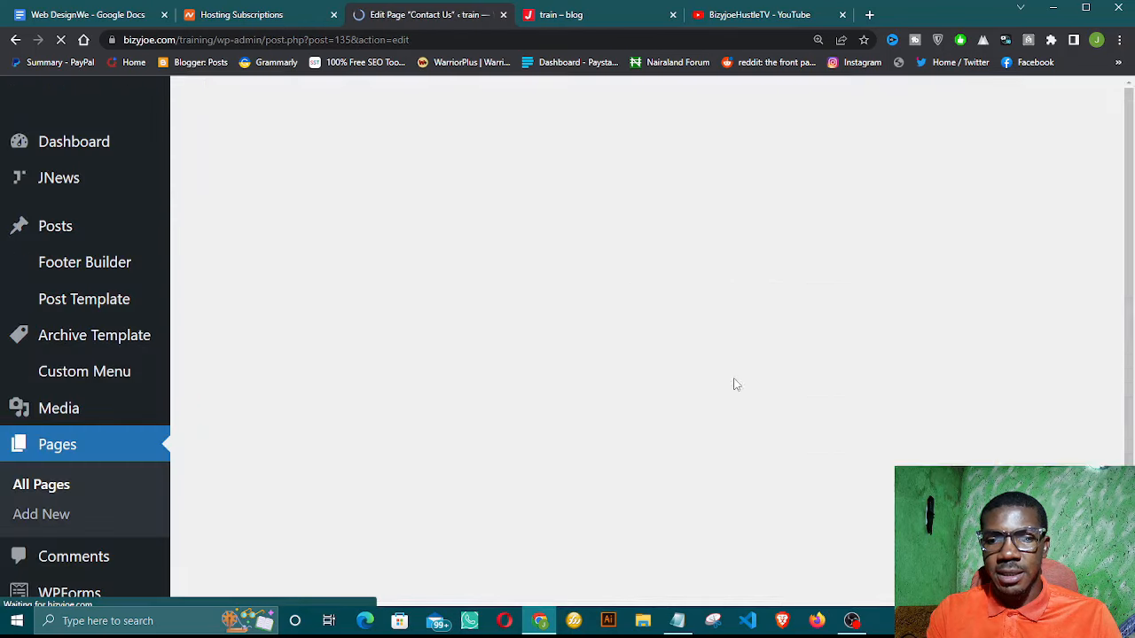
- In the Contact Us editor, dismiss the embed tip and bring up the Insert Form dialog
scroll(571, 328, down, 3)
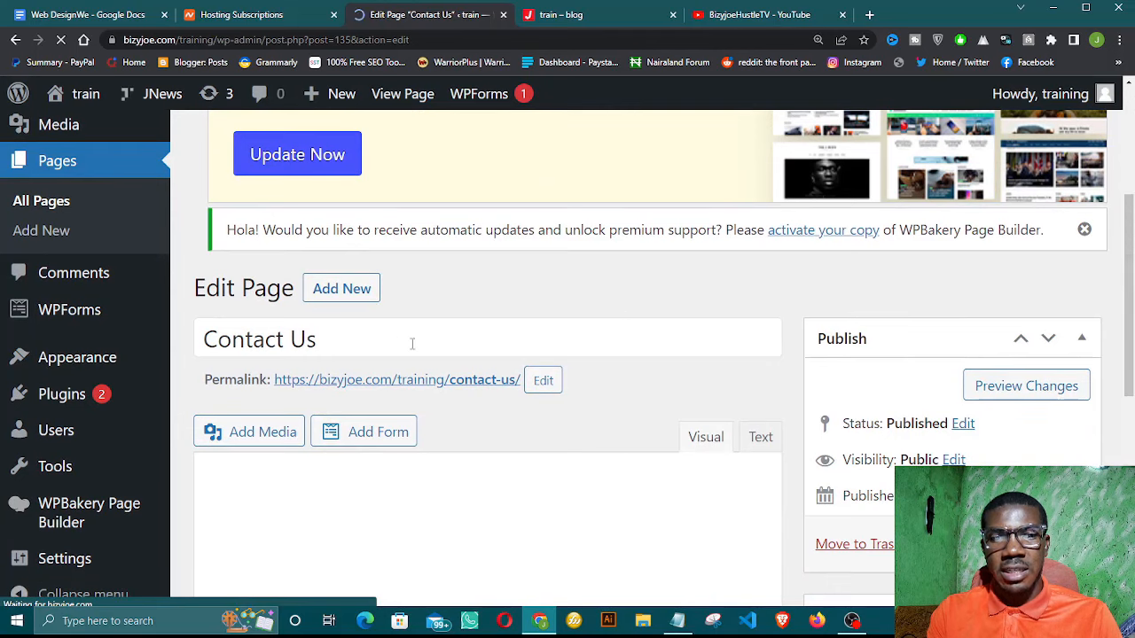
scroll(350, 331, up, 4)
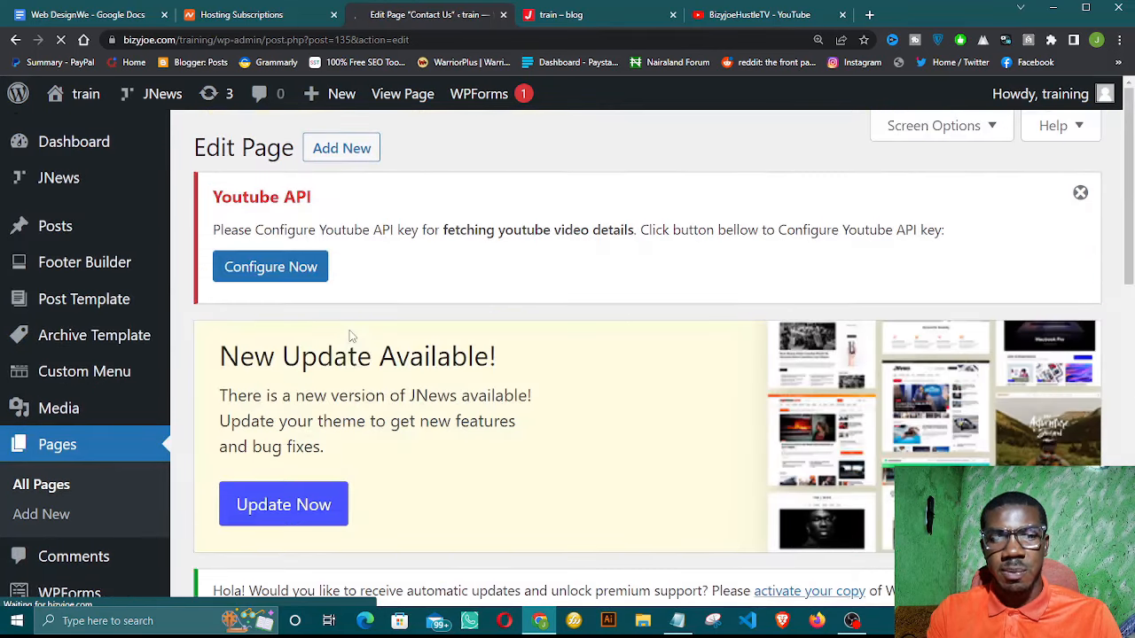
scroll(353, 335, down, 4)
scroll(357, 340, down, 5)
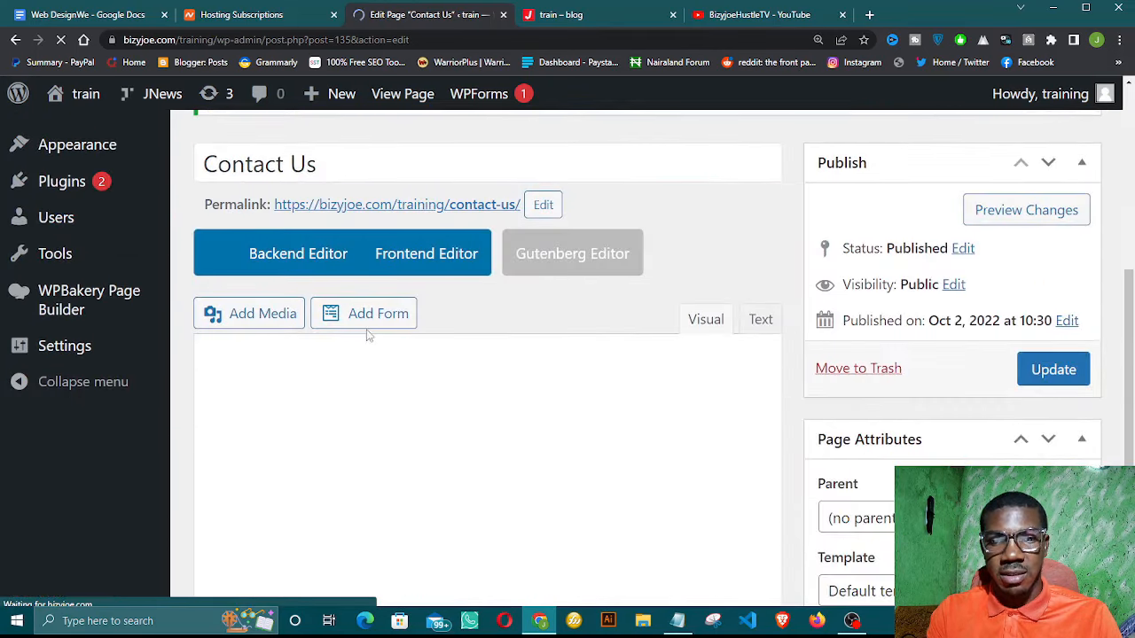
scroll(451, 310, up, 3)
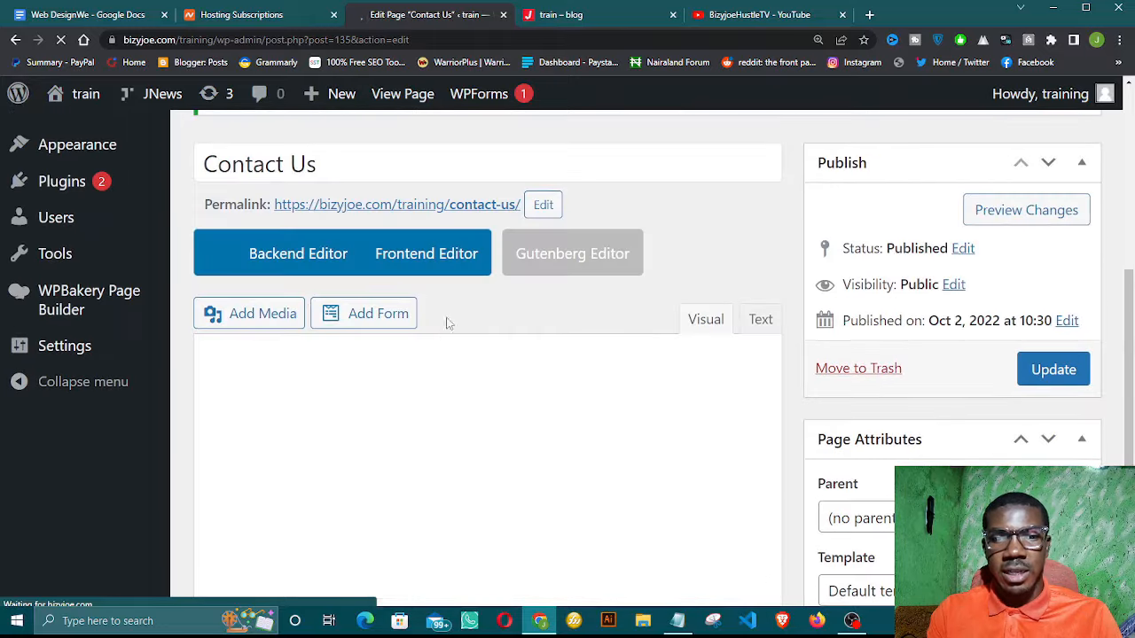
scroll(422, 378, down, 2)
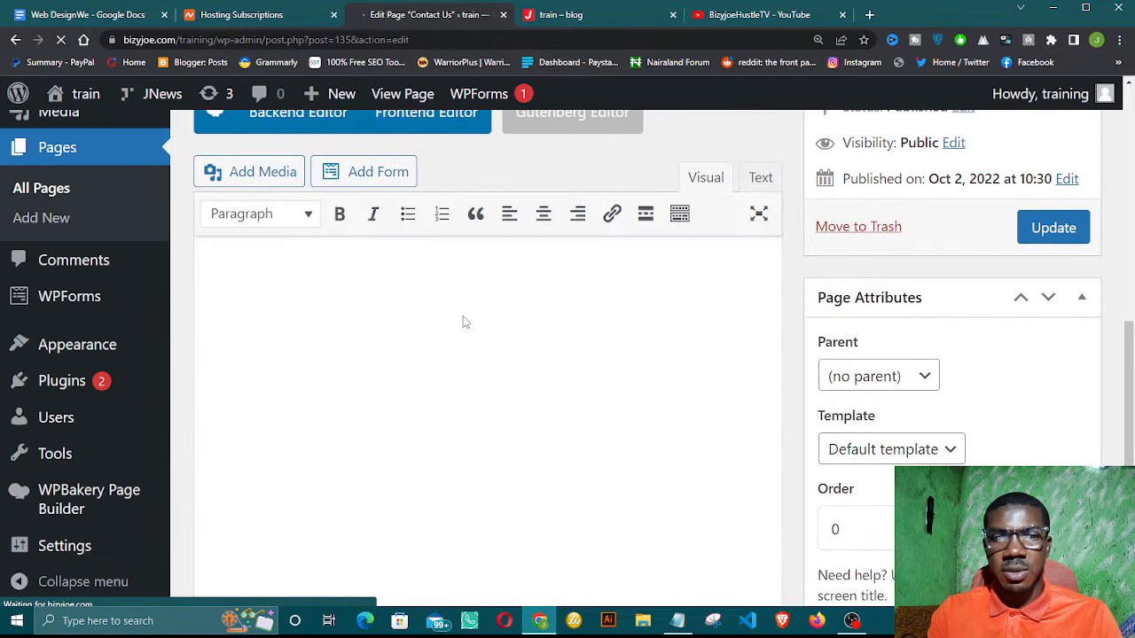
click(367, 308)
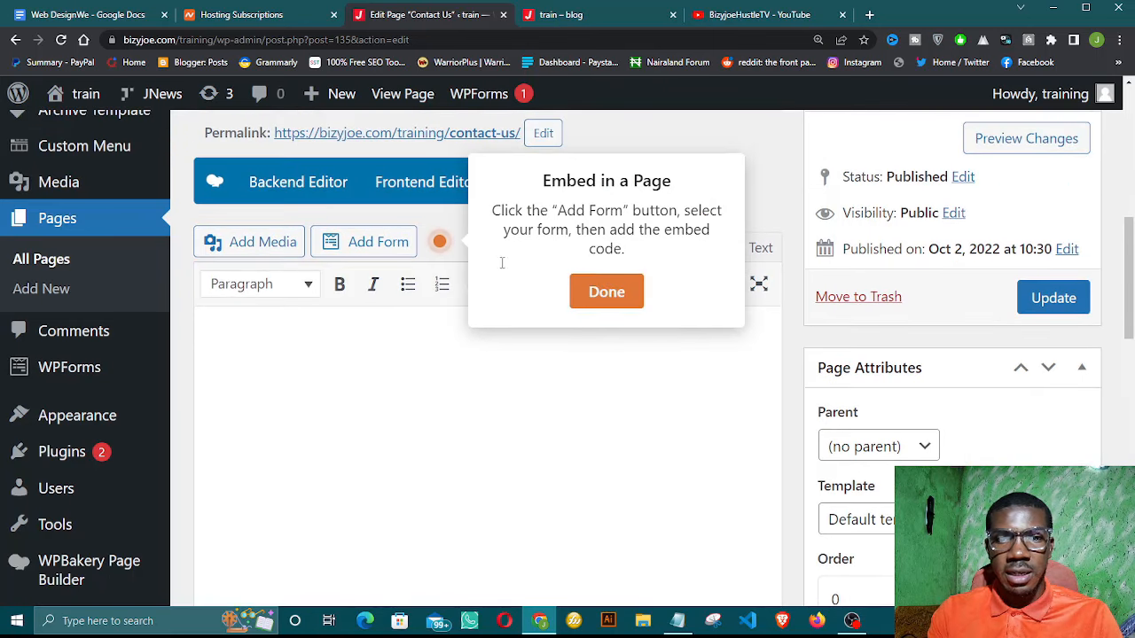
click(607, 292)
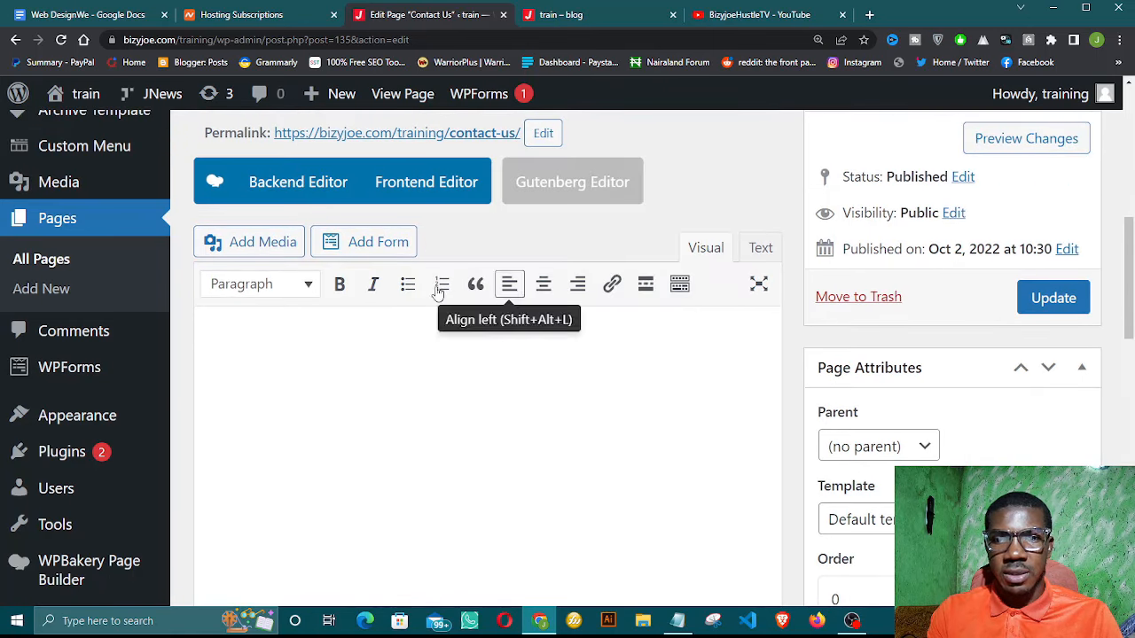
click(385, 247)
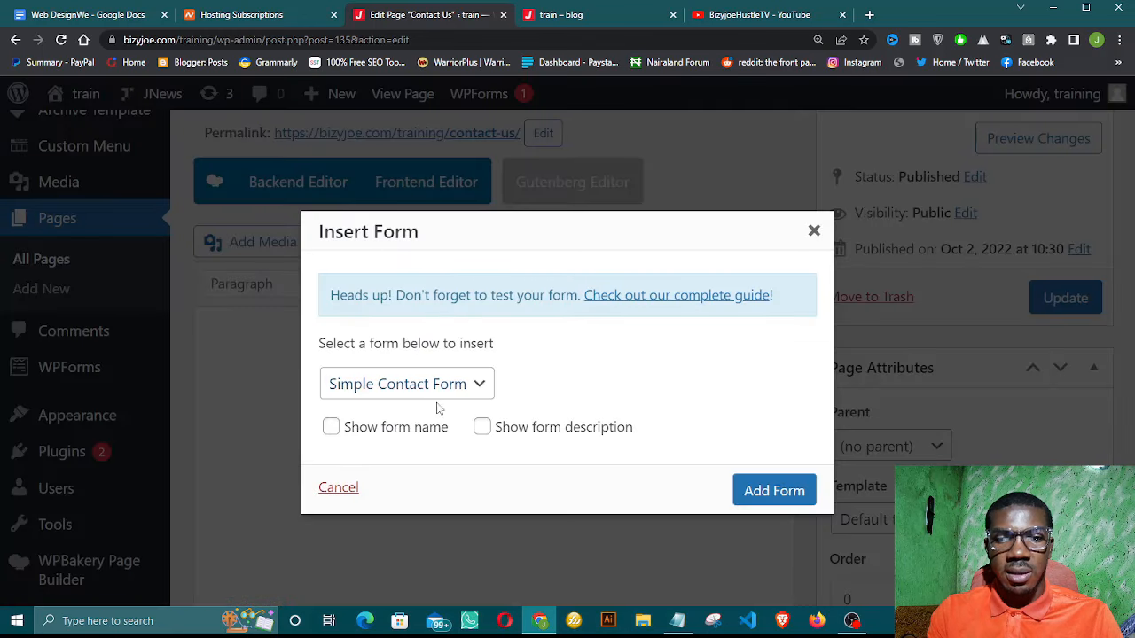
- Insert the Simple Contact Form shortcode into Contact Us, update the page, and bring up View page options
click(772, 492)
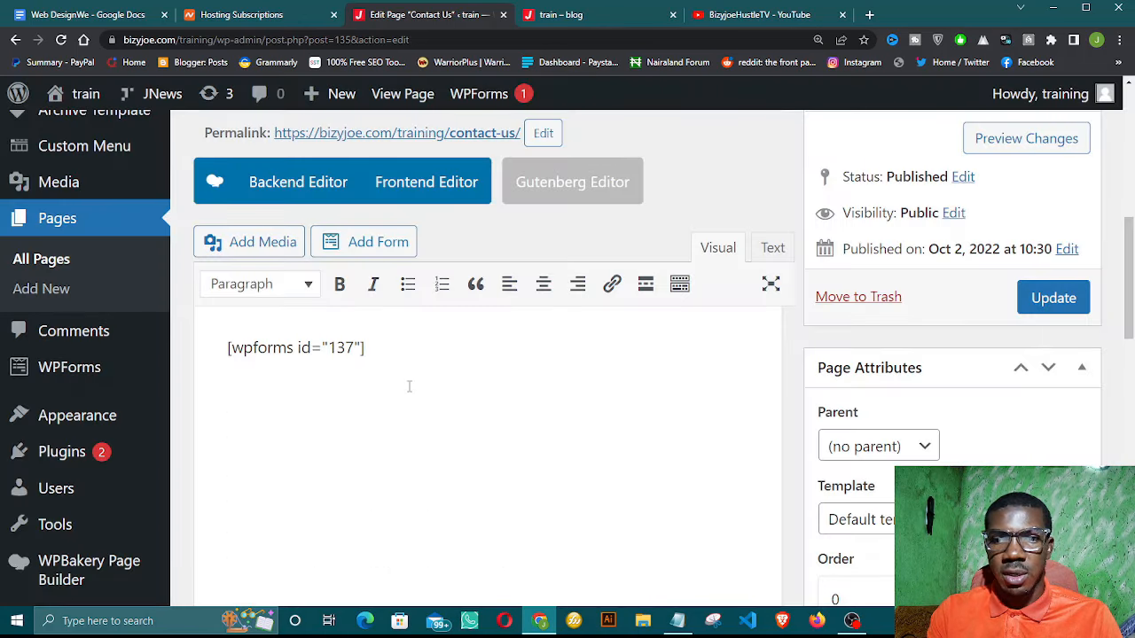
click(1058, 306)
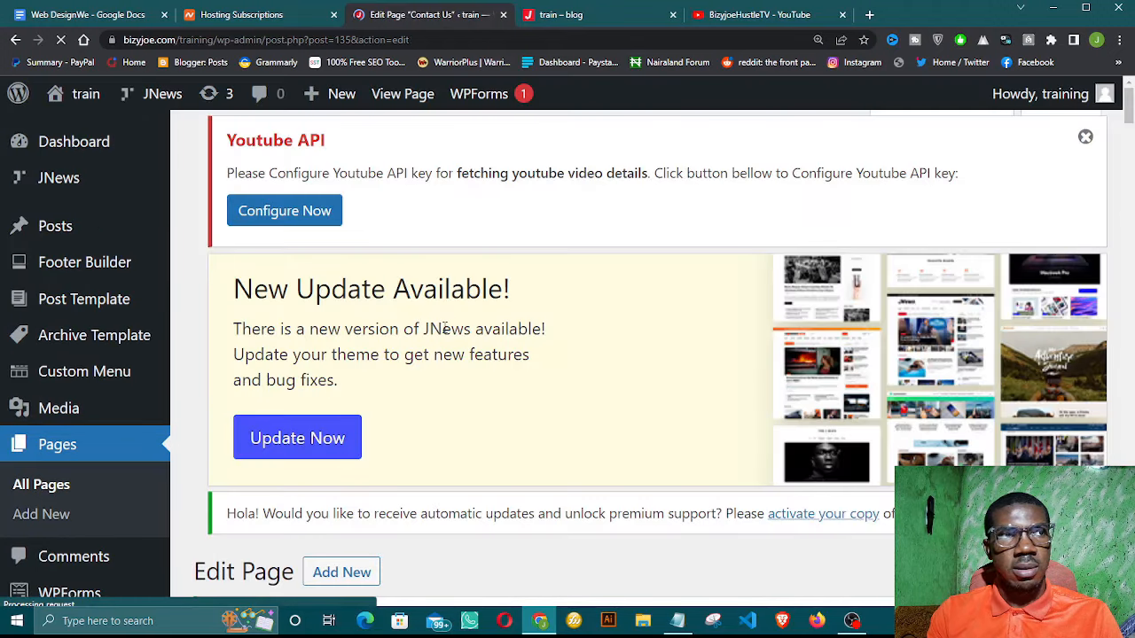
scroll(443, 328, down, 4)
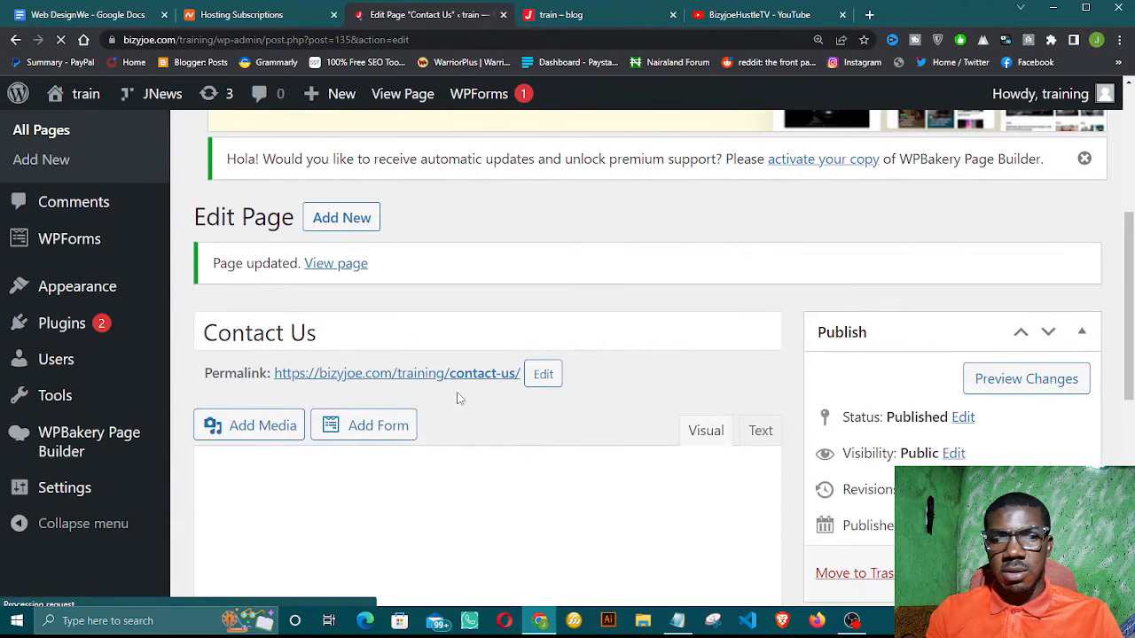
scroll(426, 398, up, 3)
scroll(417, 368, down, 3)
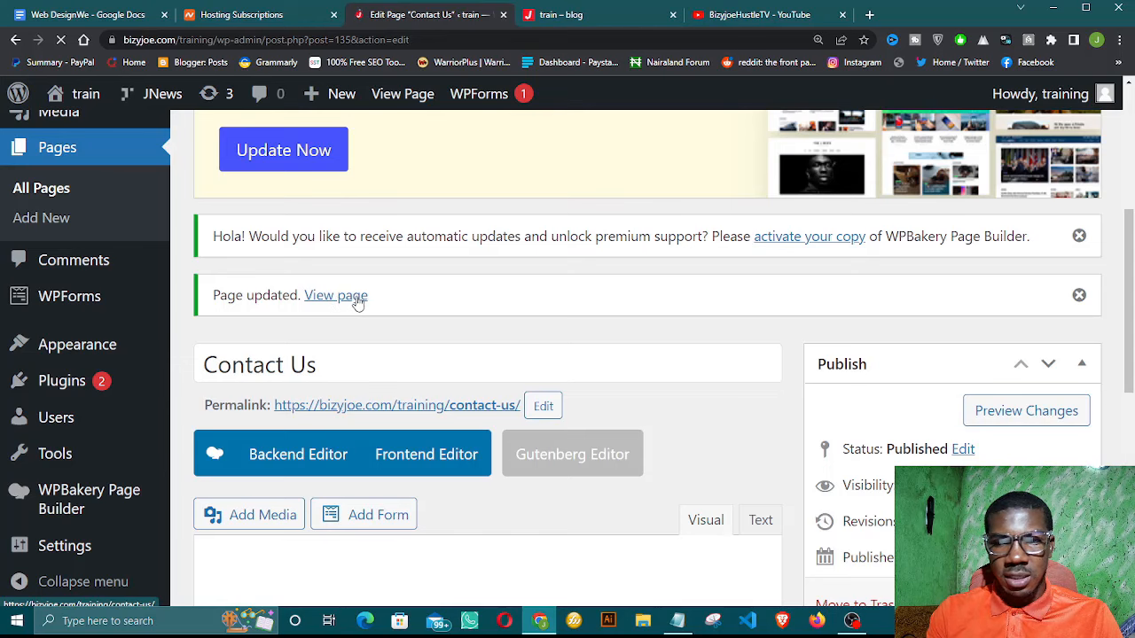
right_click(358, 302)
- Open the live Contact Us page in a new tab and scroll to the form
click(395, 308)
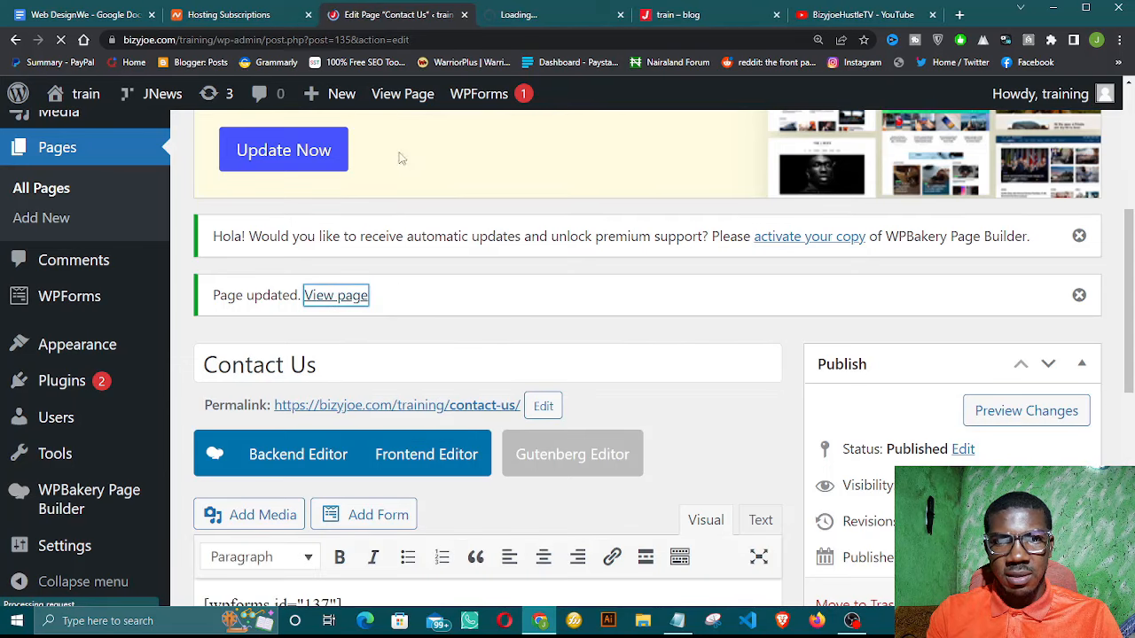
click(561, 17)
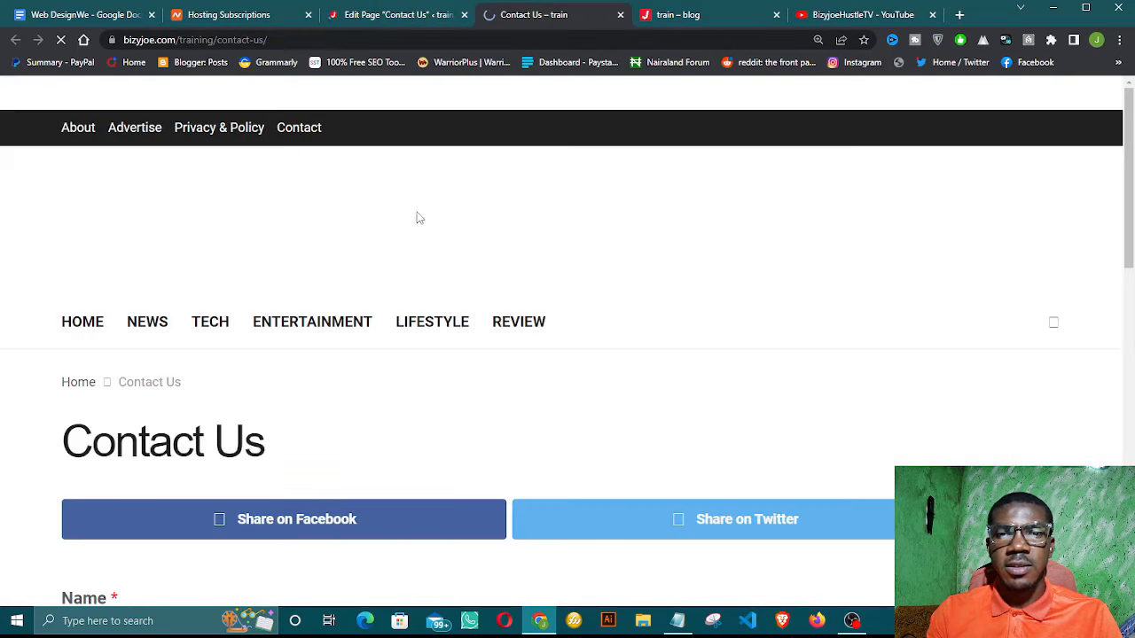
scroll(310, 319, down, 5)
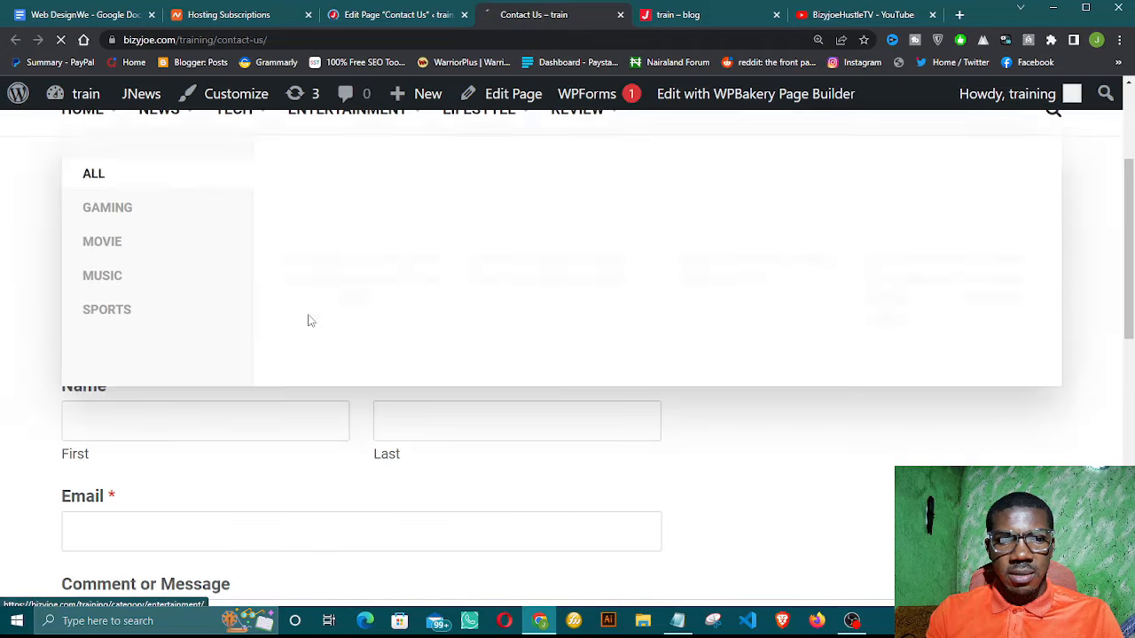
scroll(299, 334, down, 3)
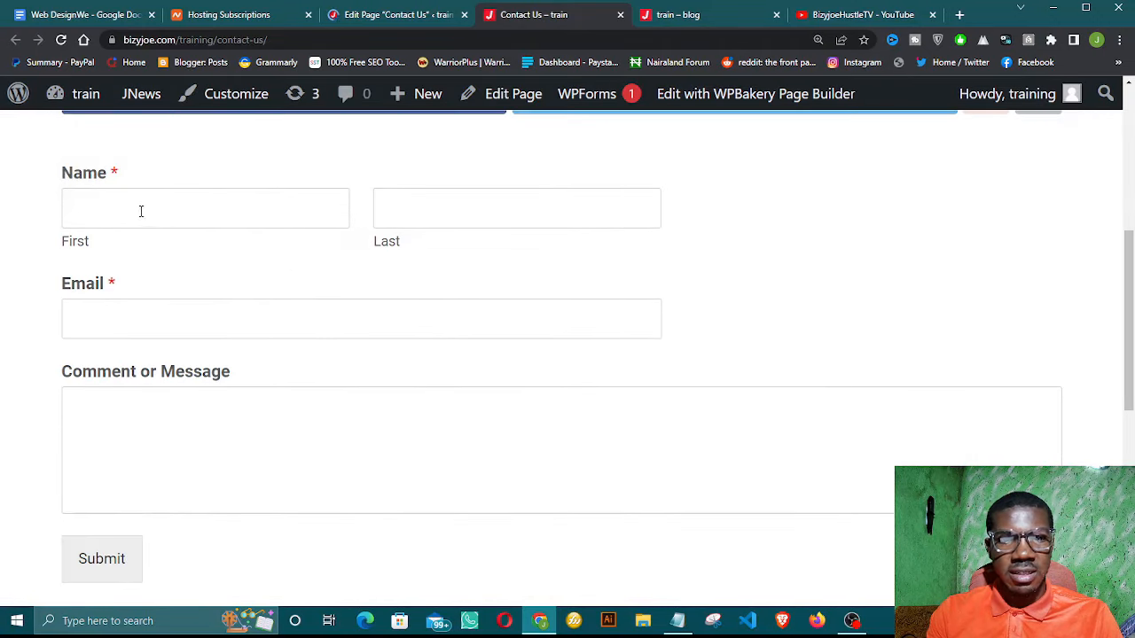
- Autofill the form's name and email fields and place the cursor in the Comment box
click(141, 211)
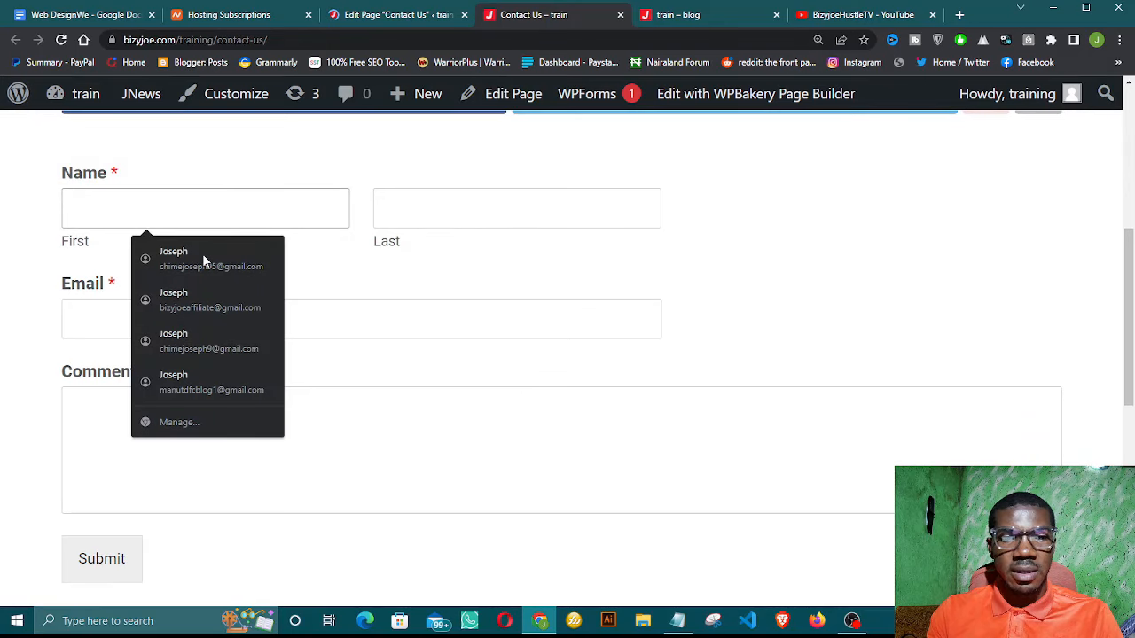
click(147, 258)
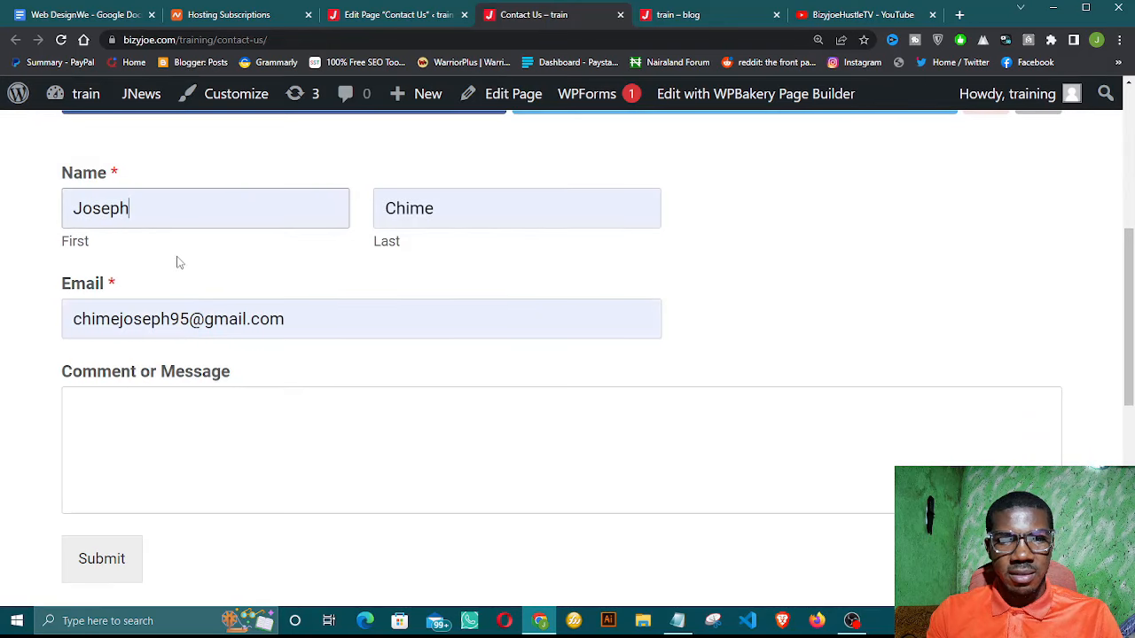
scroll(275, 328, down, 2)
click(253, 305)
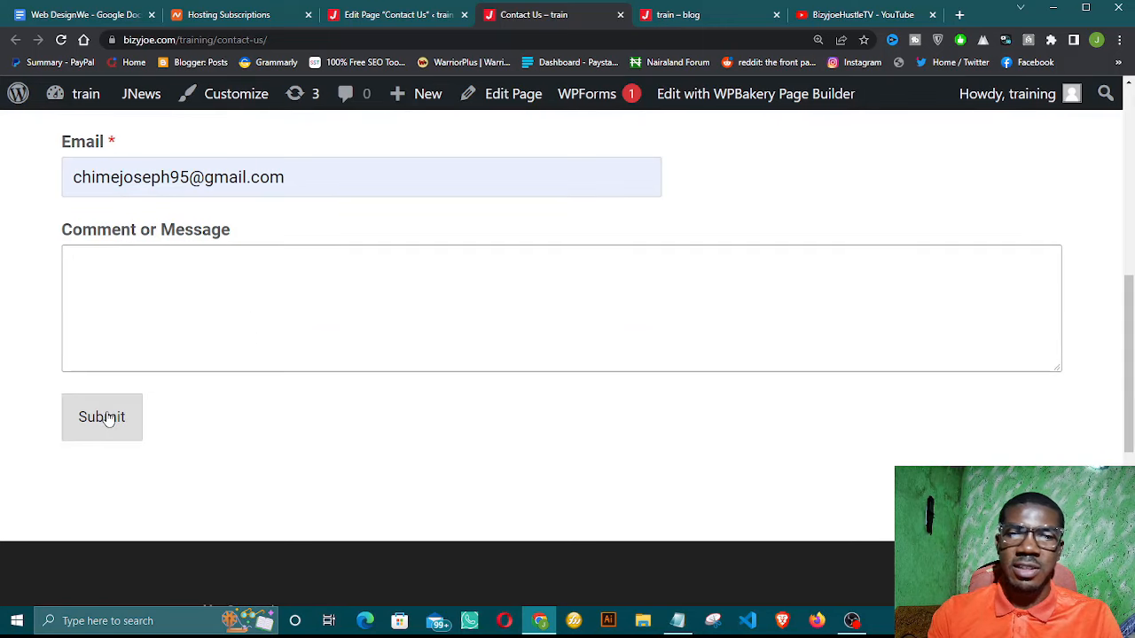
scroll(106, 419, up, 2)
- Close the live Contact Us tab and dismiss the WPBakery and Youtube API notices
click(620, 14)
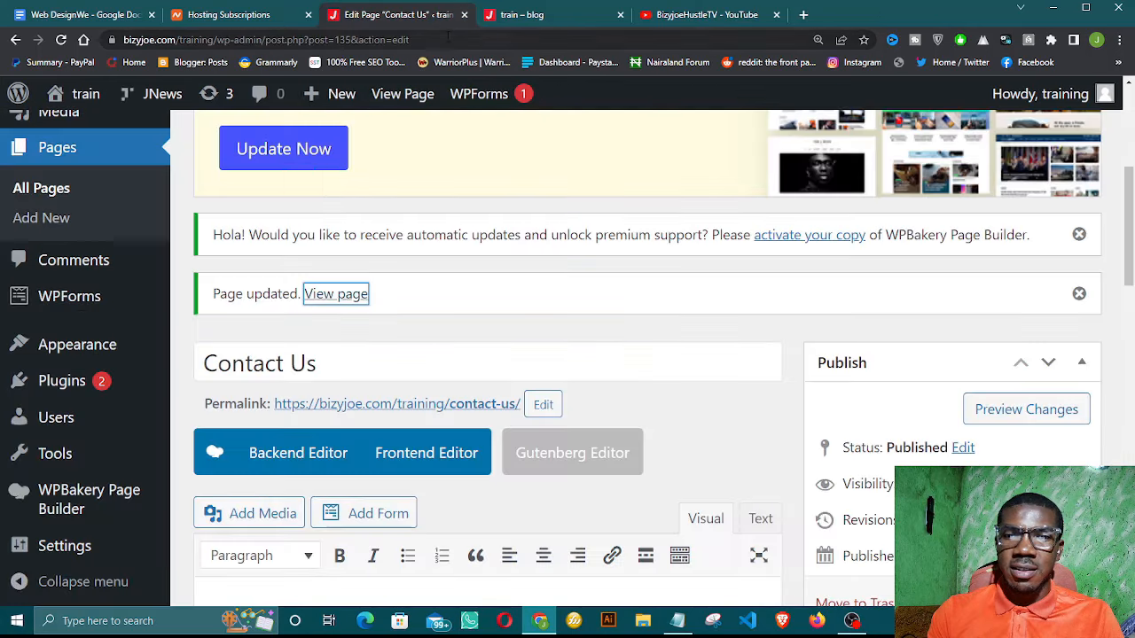
scroll(346, 284, up, 2)
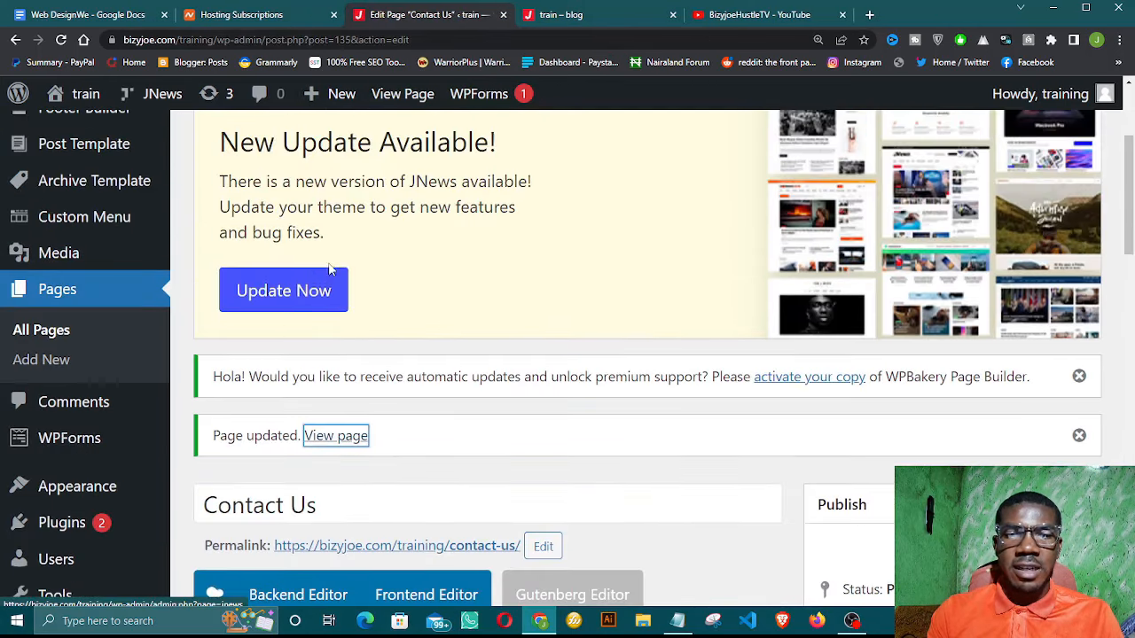
click(1079, 377)
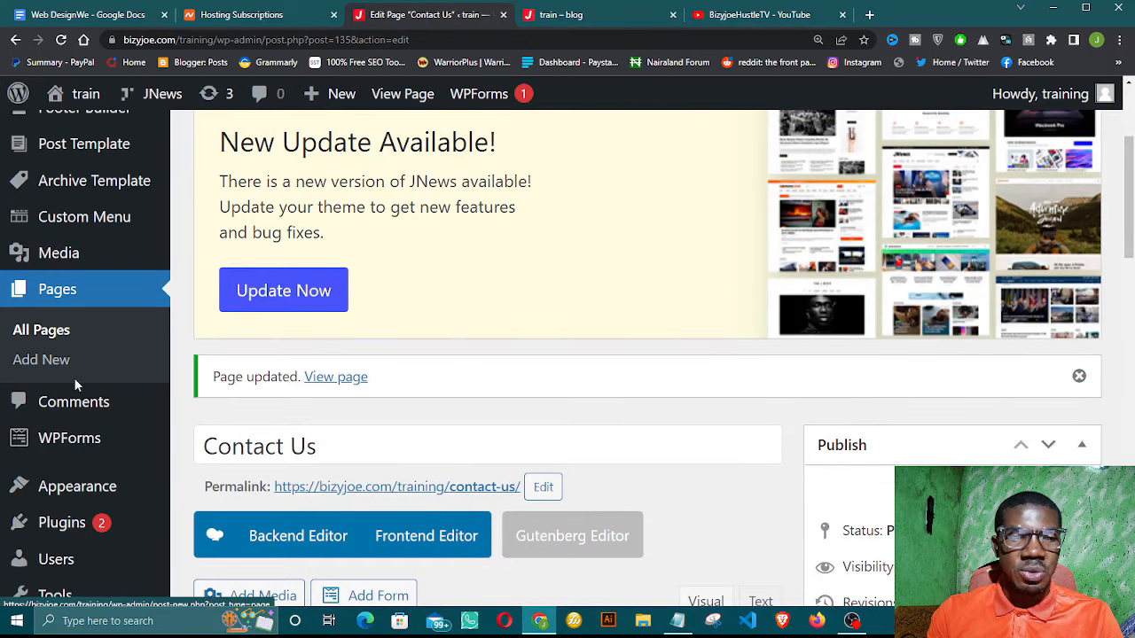
scroll(388, 385, up, 3)
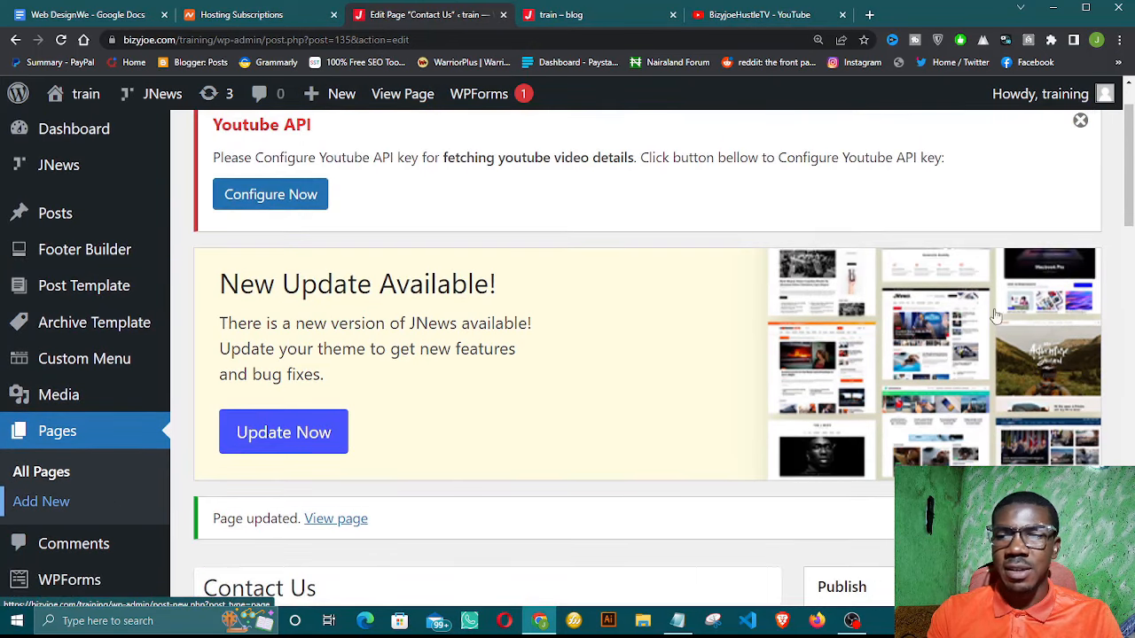
click(1080, 120)
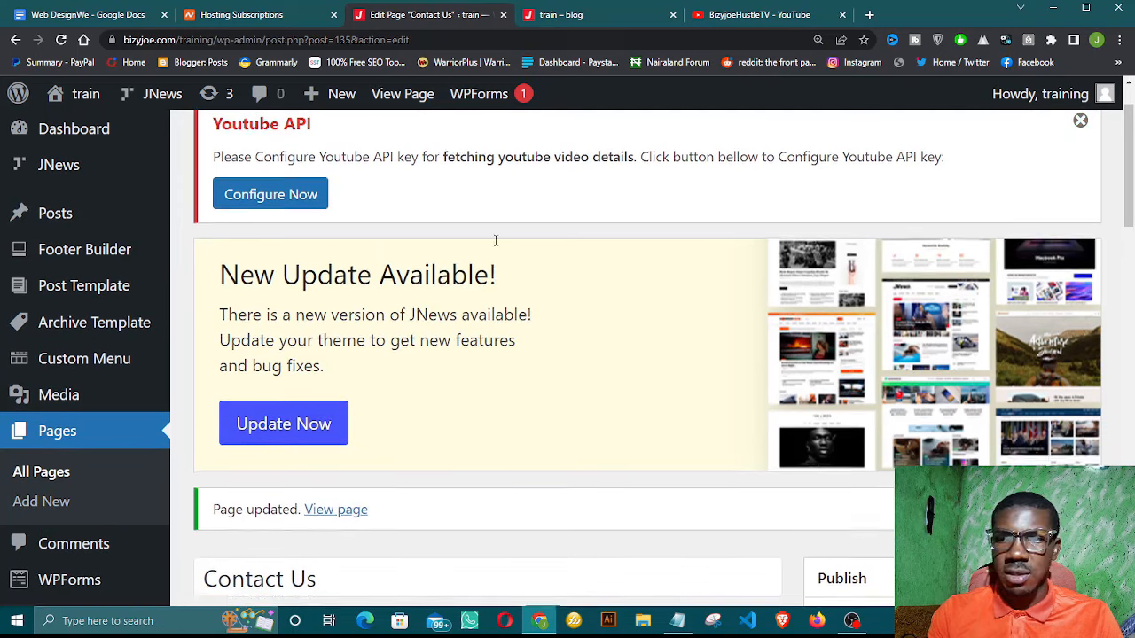
- Show the All Pages list and scroll through its 10 pages
click(56, 493)
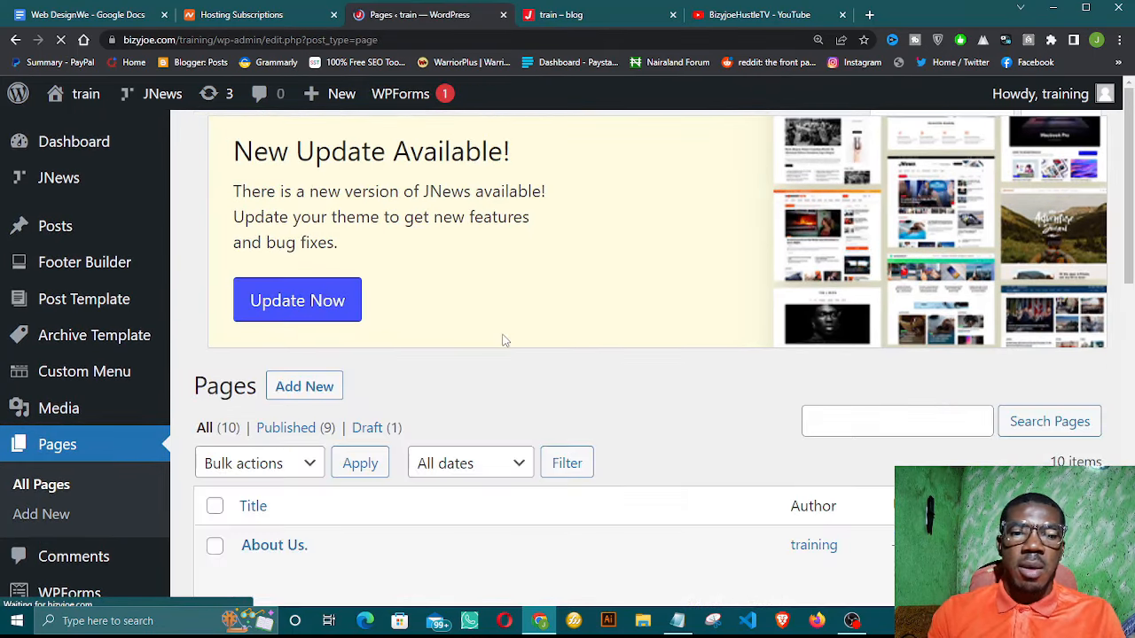
scroll(471, 363, down, 5)
scroll(454, 364, down, 5)
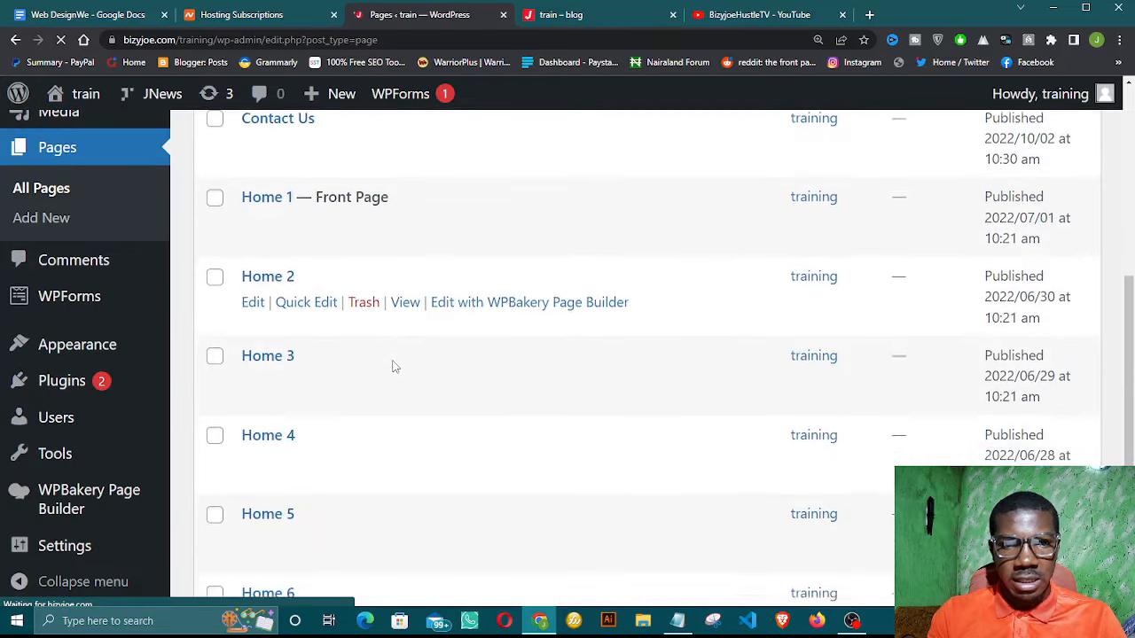
- Open the Privacy Policy draft, review its suggested text, and publish it
click(304, 348)
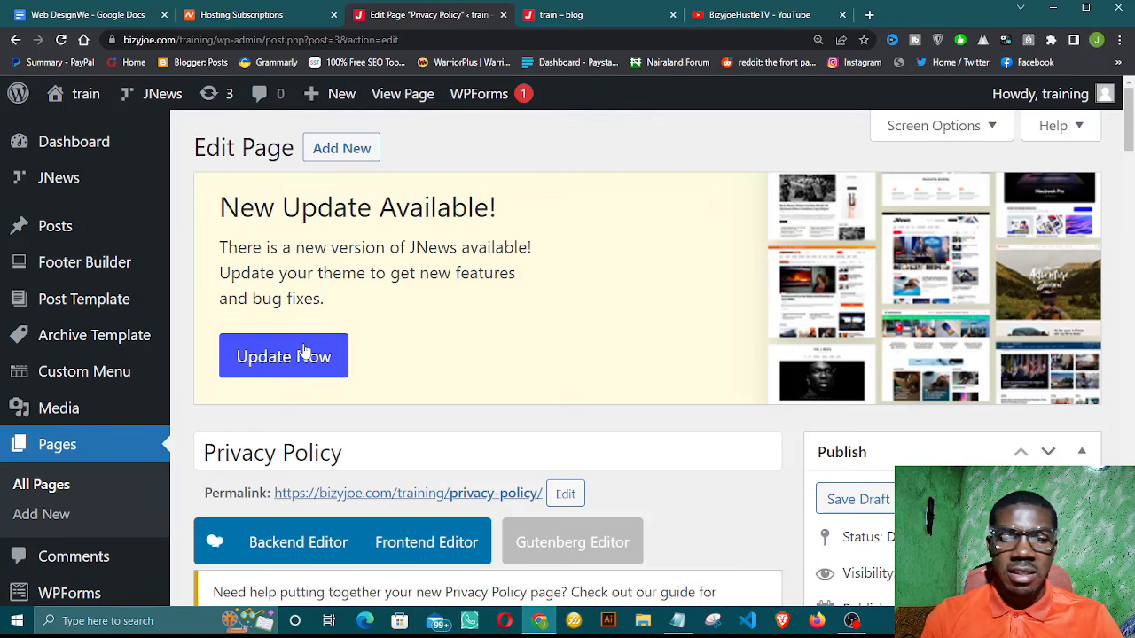
scroll(304, 350, down, 8)
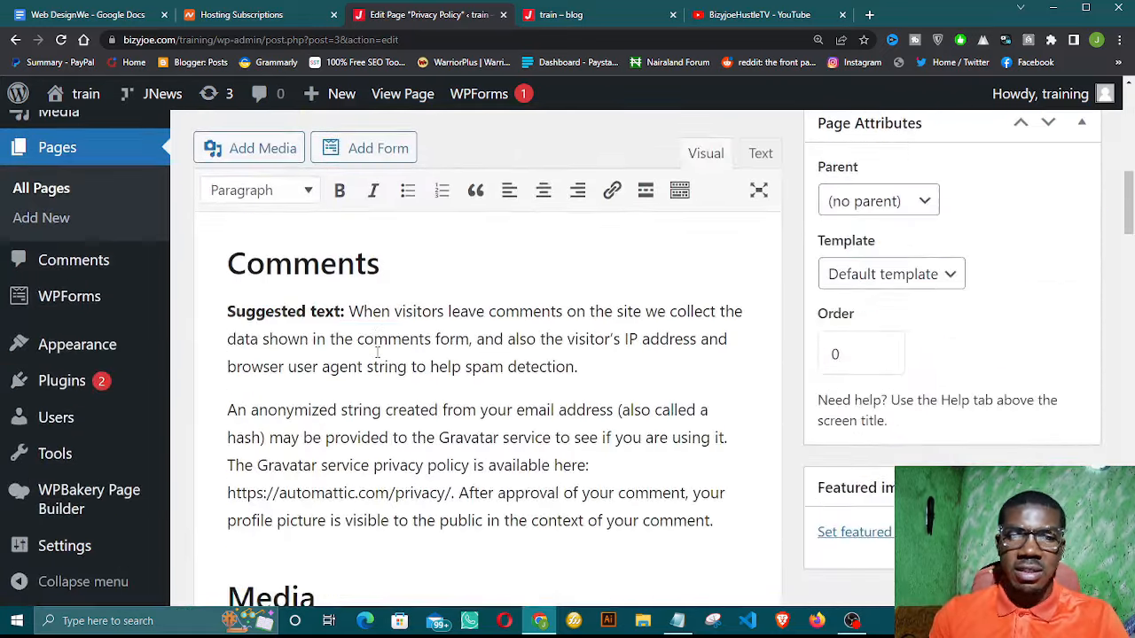
scroll(364, 417, up, 10)
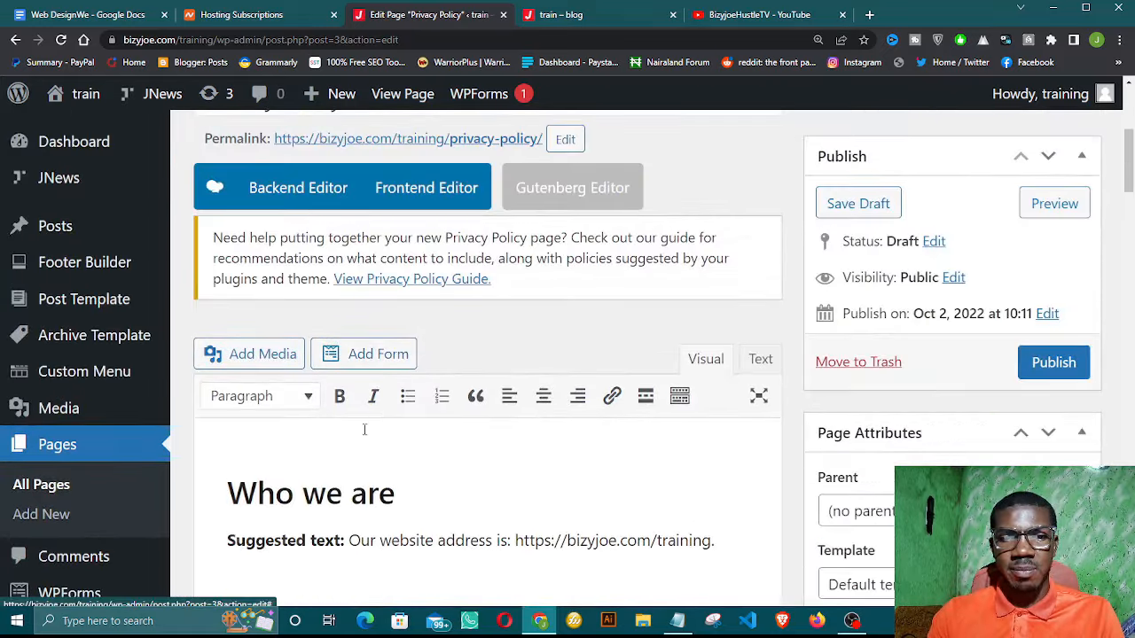
scroll(364, 429, down, 5)
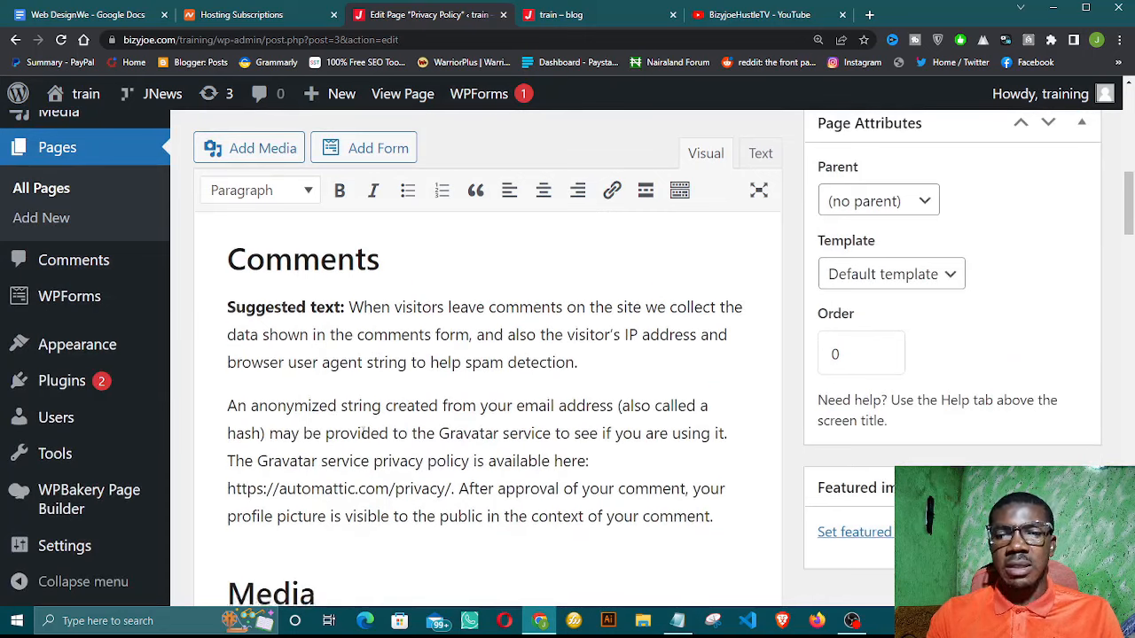
scroll(362, 432, down, 10)
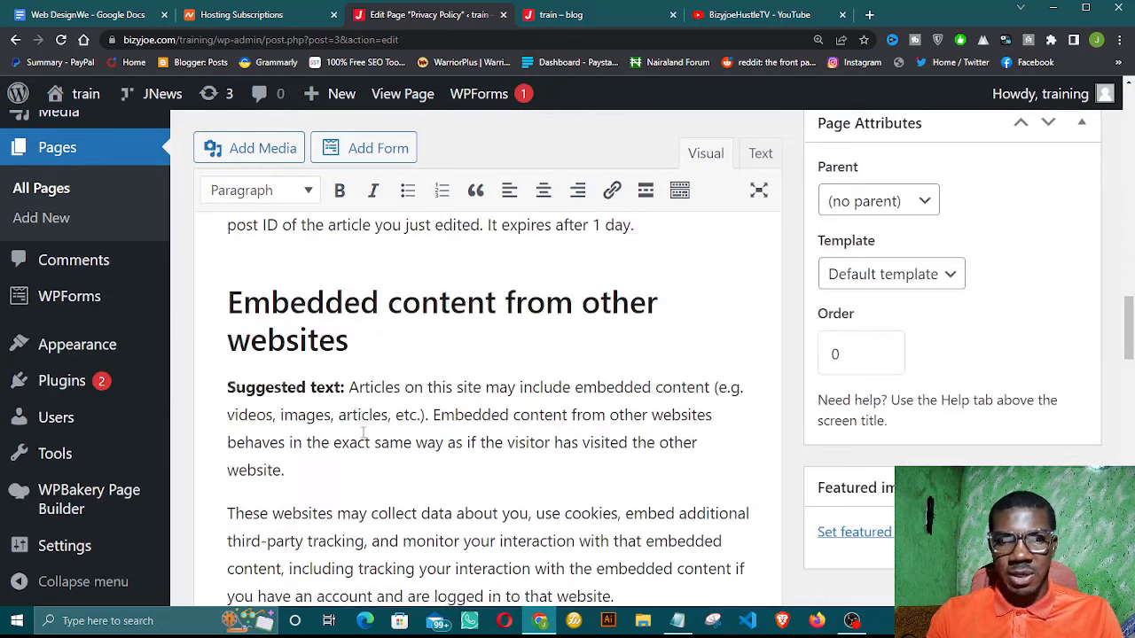
scroll(361, 433, down, 10)
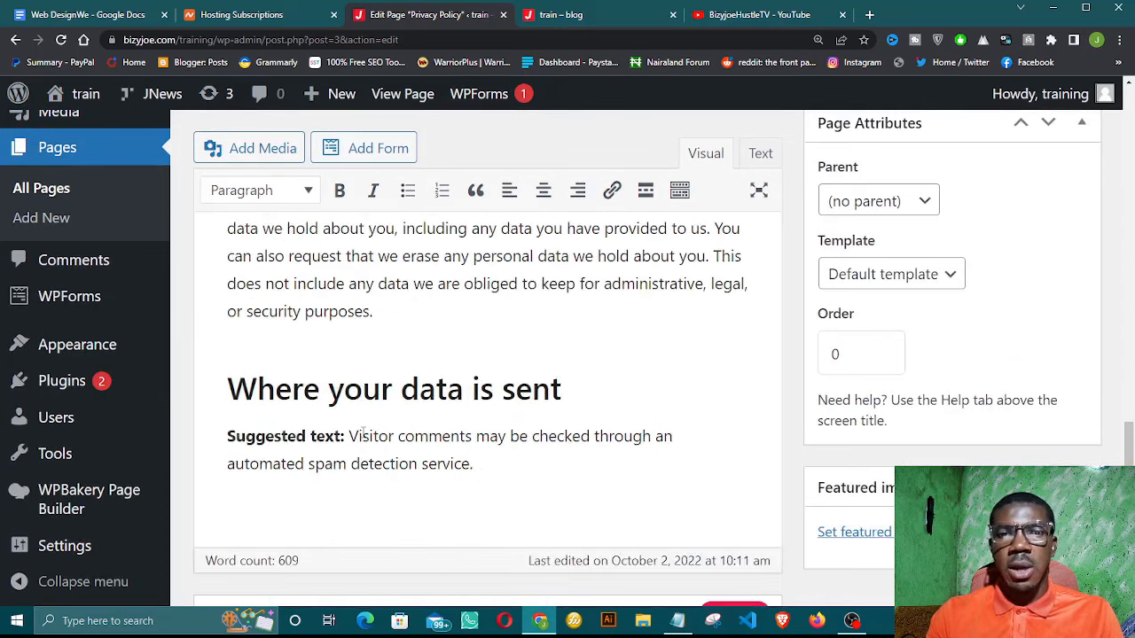
scroll(361, 432, down, 5)
scroll(365, 435, up, 8)
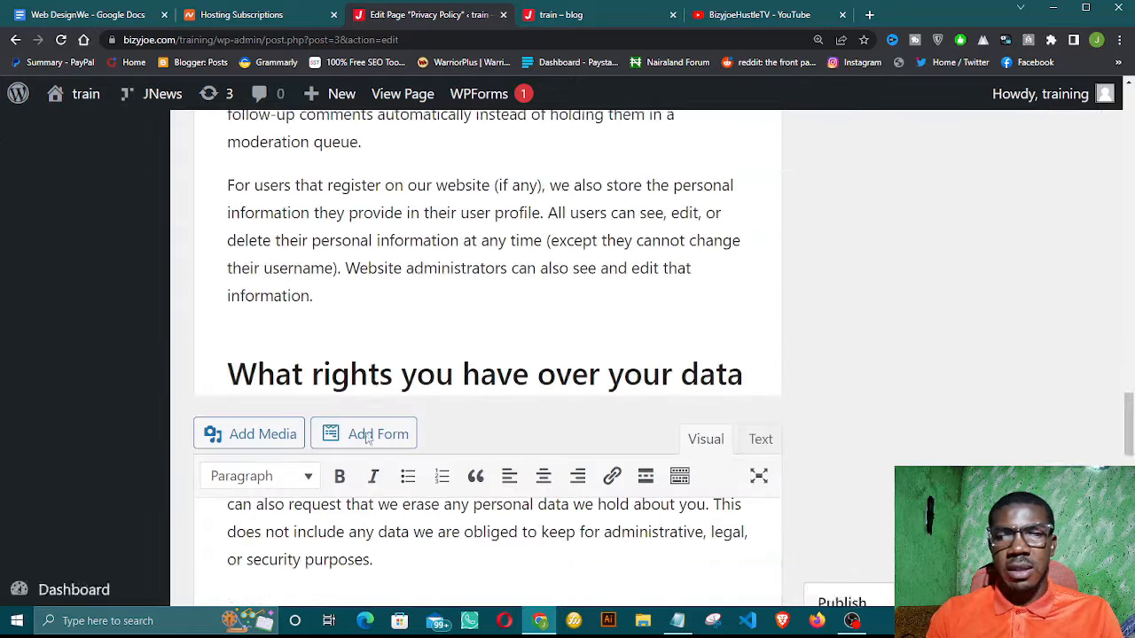
scroll(367, 436, up, 12)
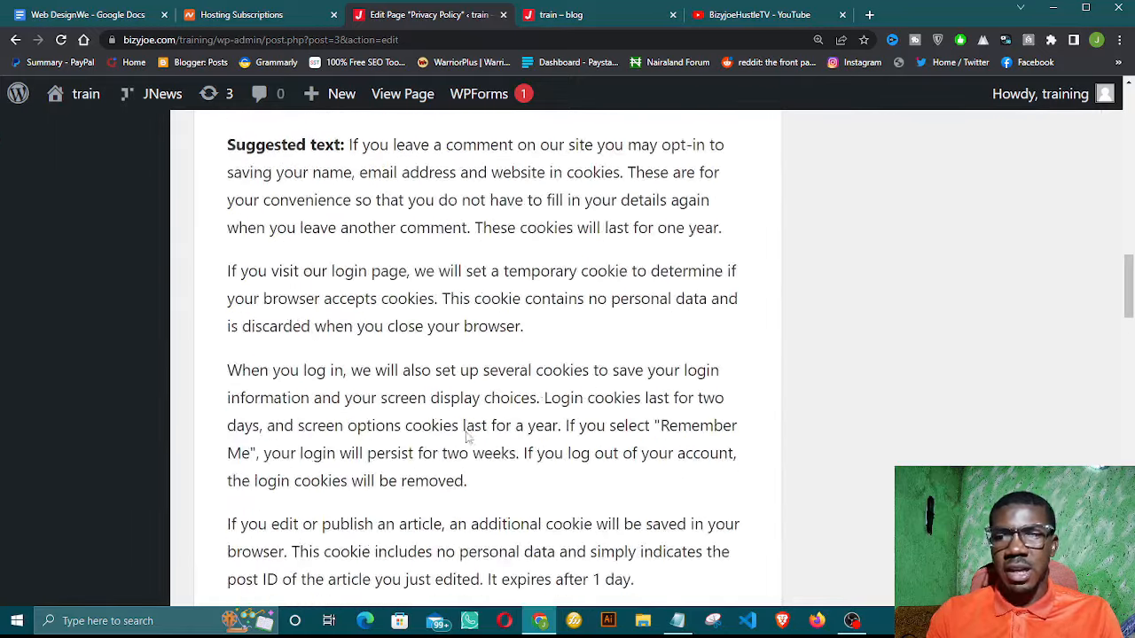
scroll(467, 437, up, 10)
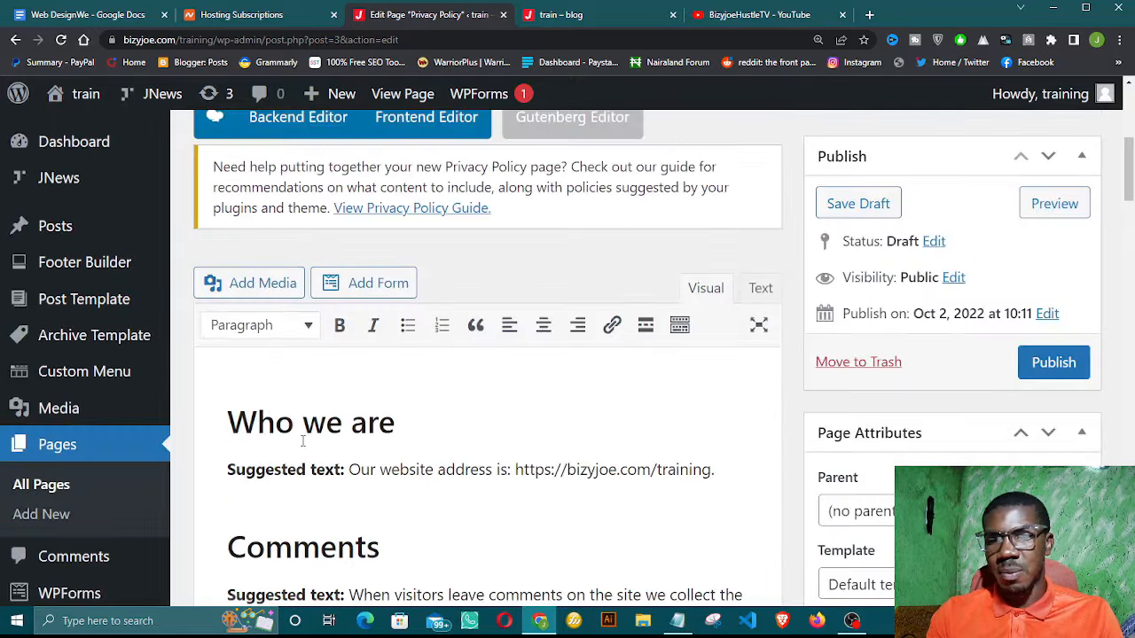
click(1074, 374)
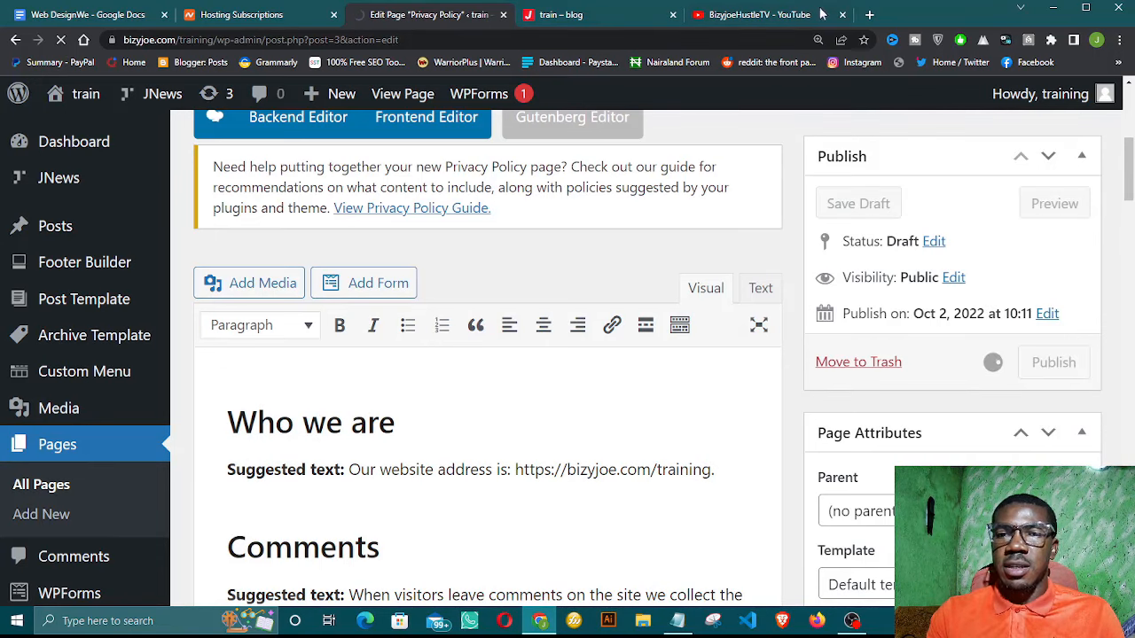
- Go to fiverr.com in a new tab and enter 'privacy policy writers' in its search
click(870, 15)
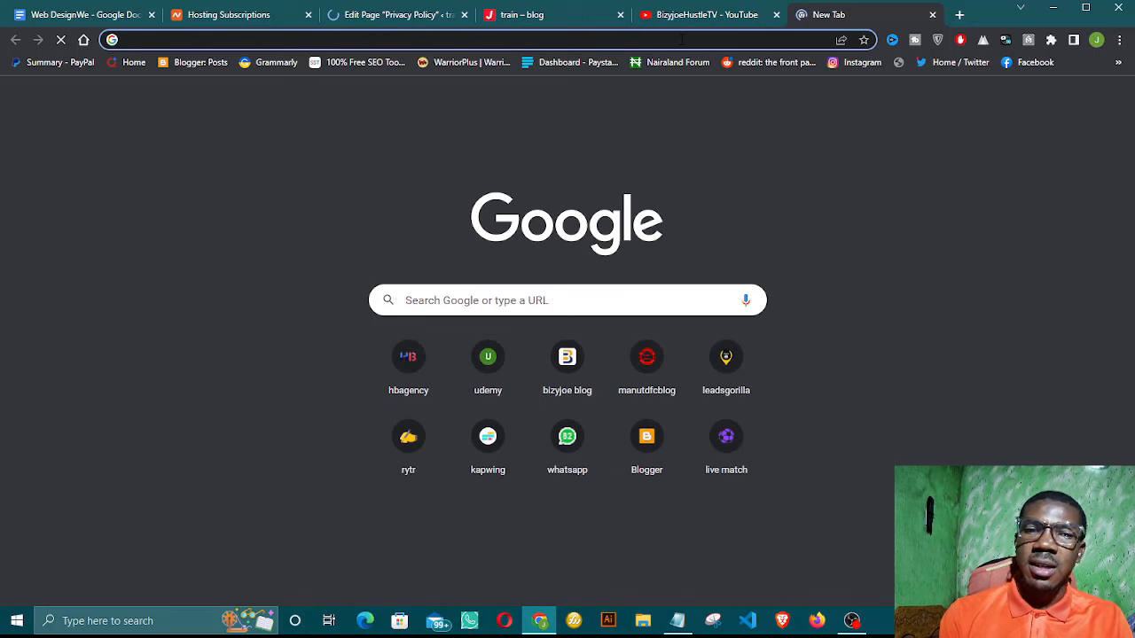
text(fiver)
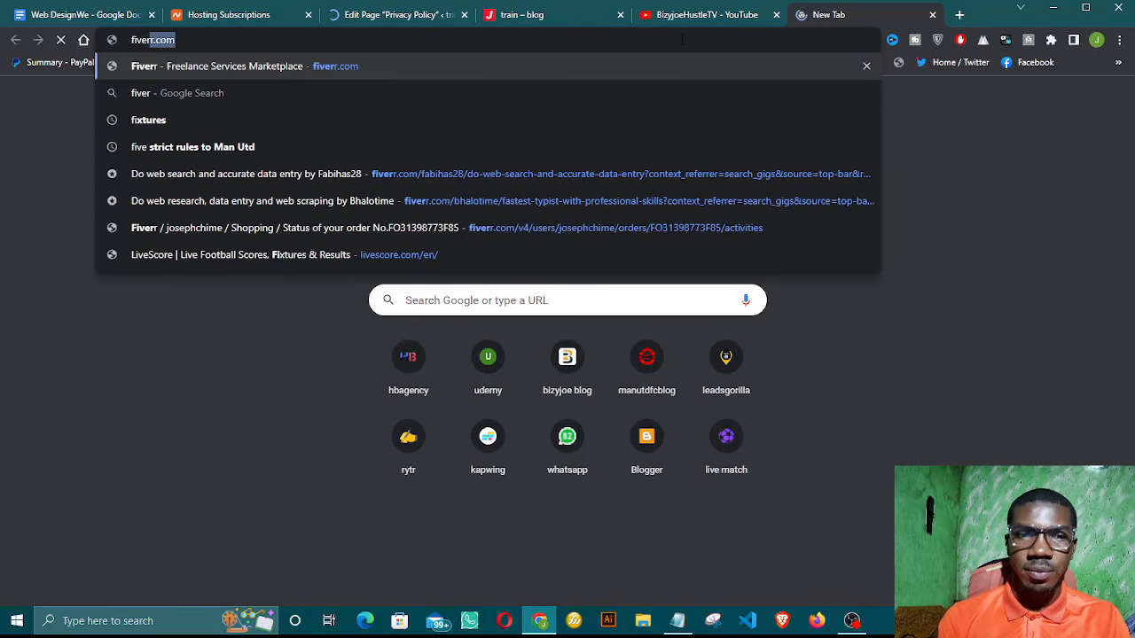
text(r)
key(Return)
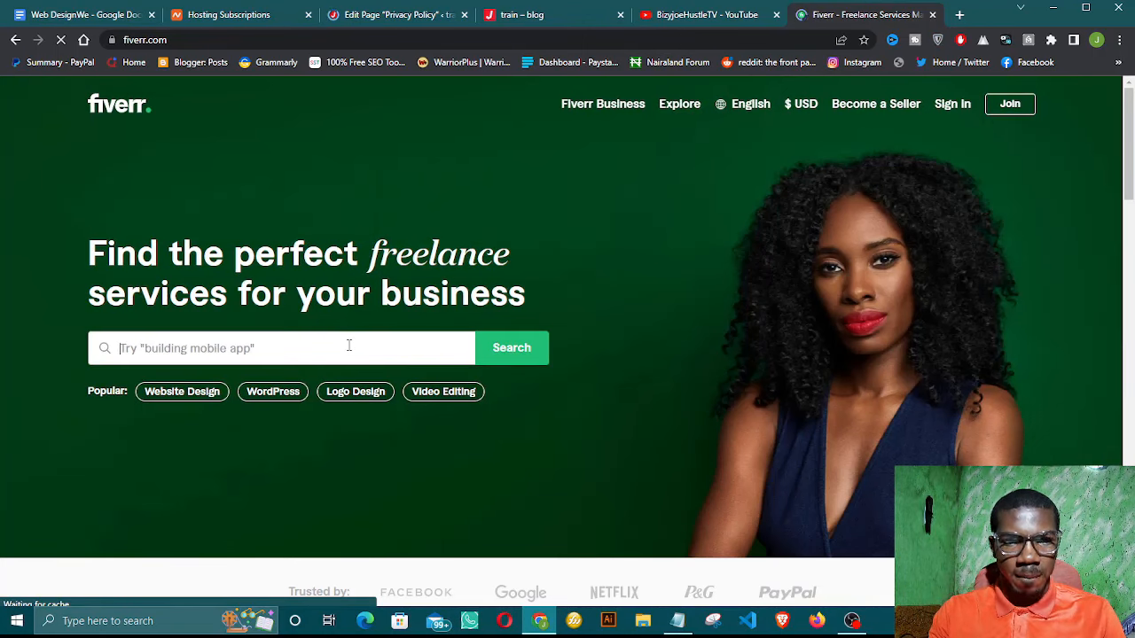
text(p)
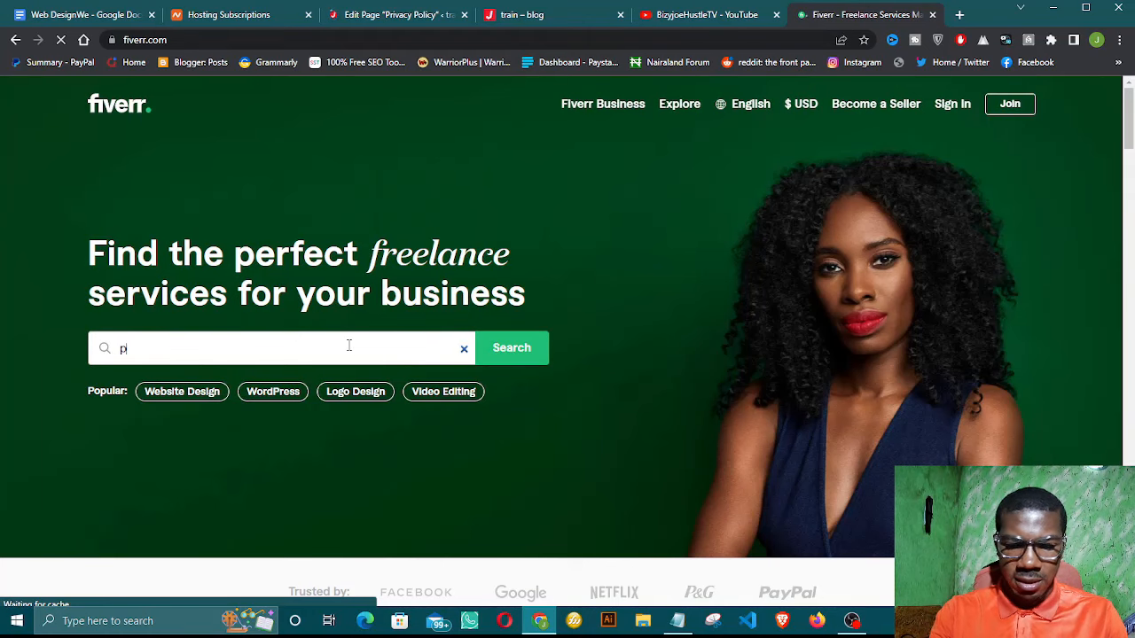
text(ri)
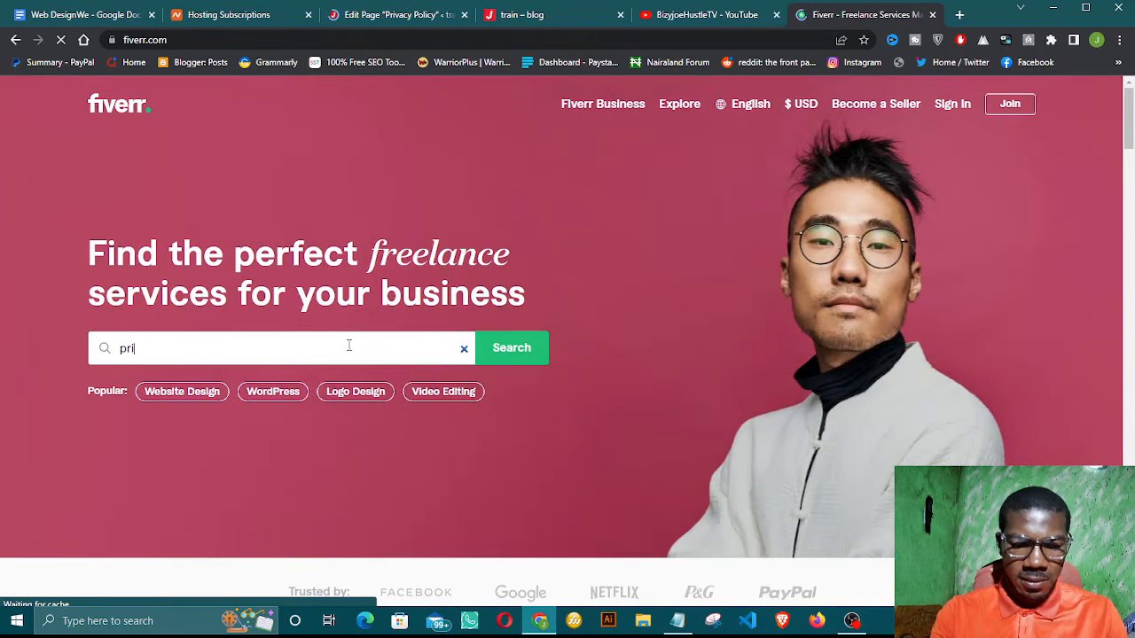
text(cvacy policy)
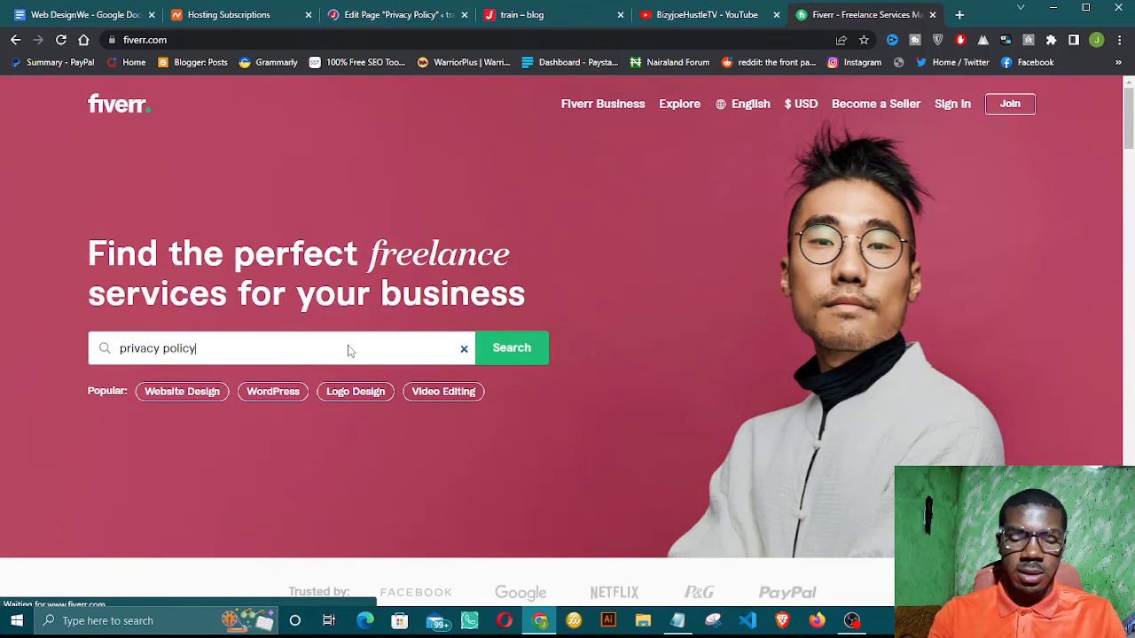
text( writers)
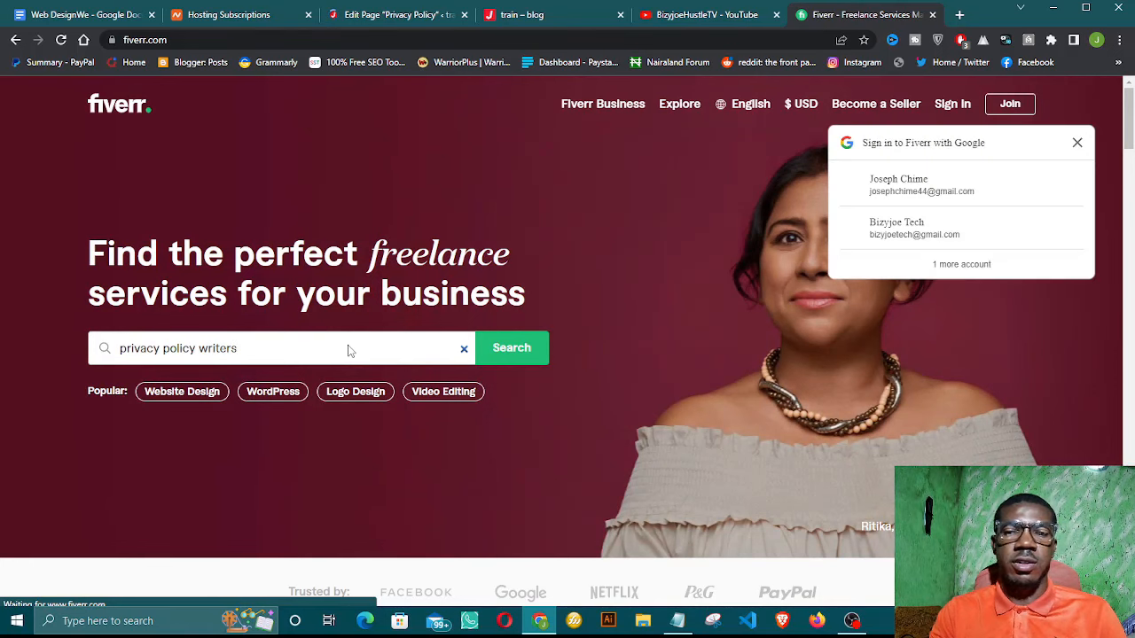
- Run the search and scroll through the 968 privacy policy writer services
click(524, 348)
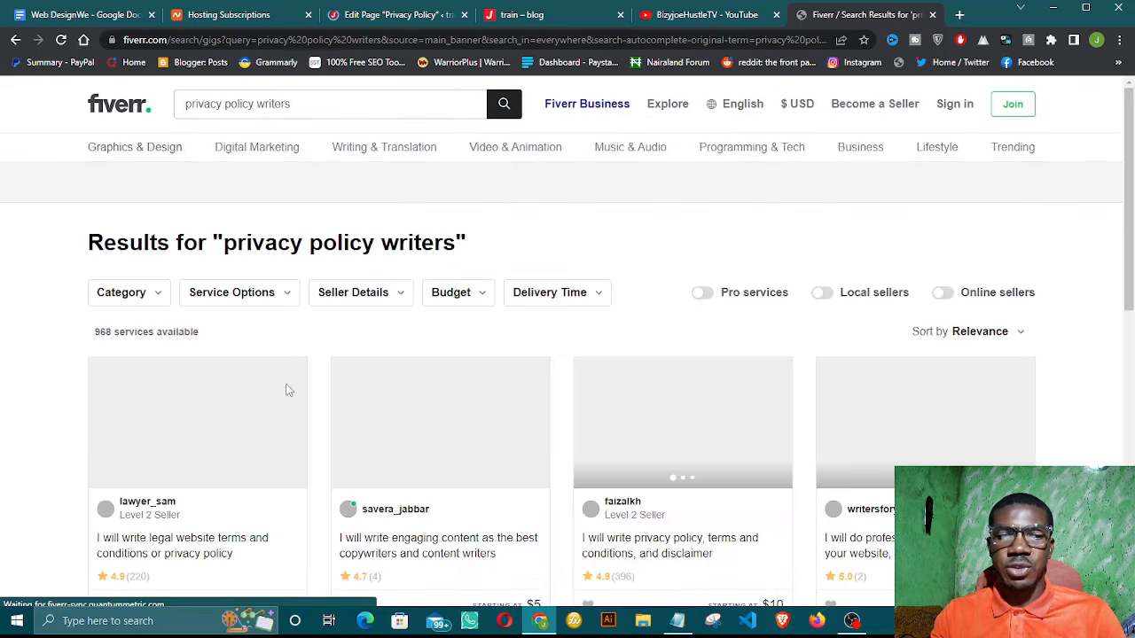
scroll(292, 417, down, 1)
scroll(306, 435, down, 2)
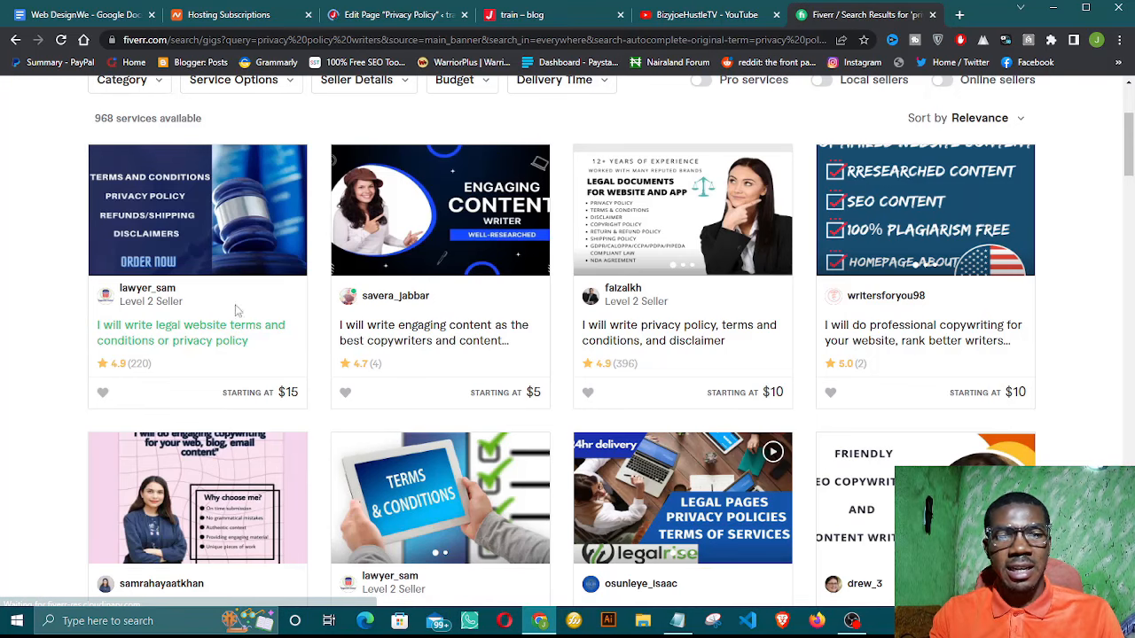
scroll(483, 440, down, 3)
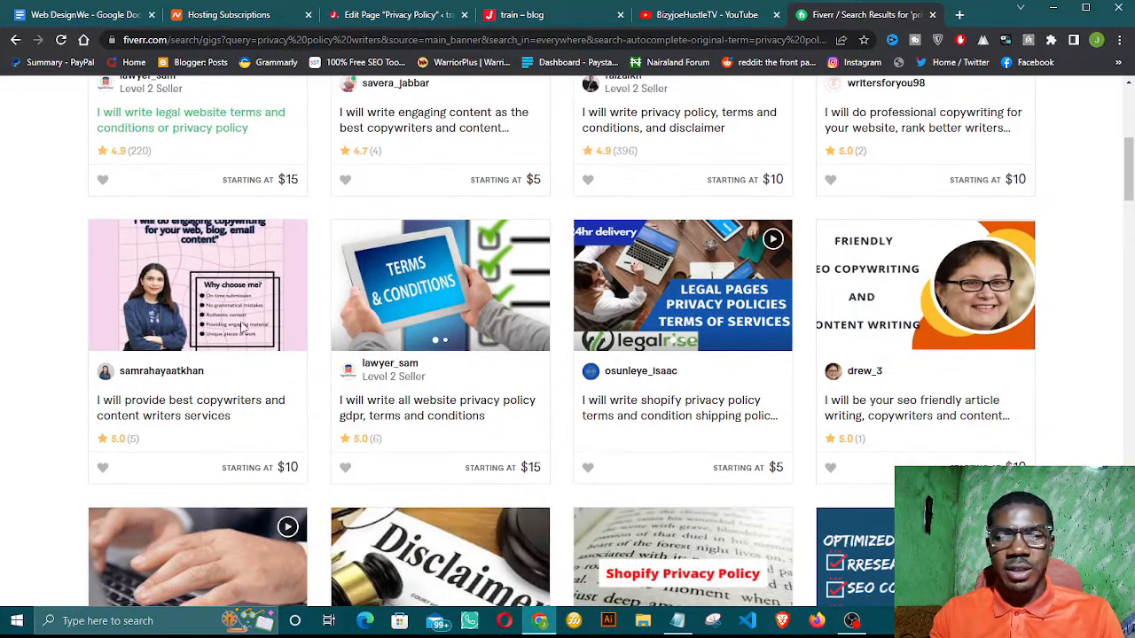
scroll(838, 402, down, 1)
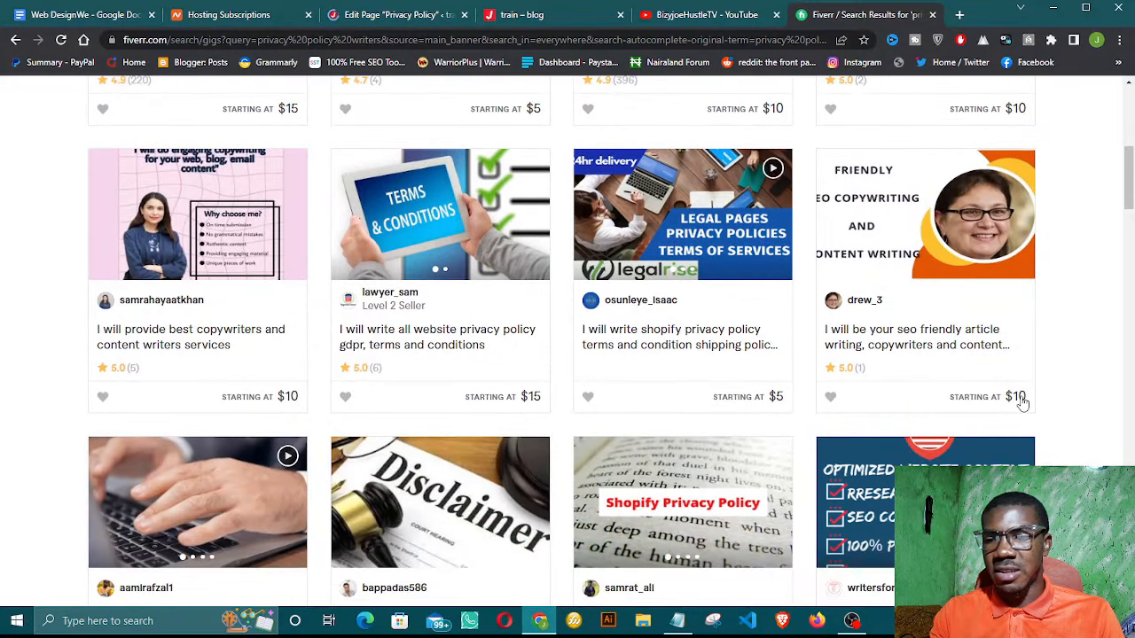
scroll(798, 383, down, 1)
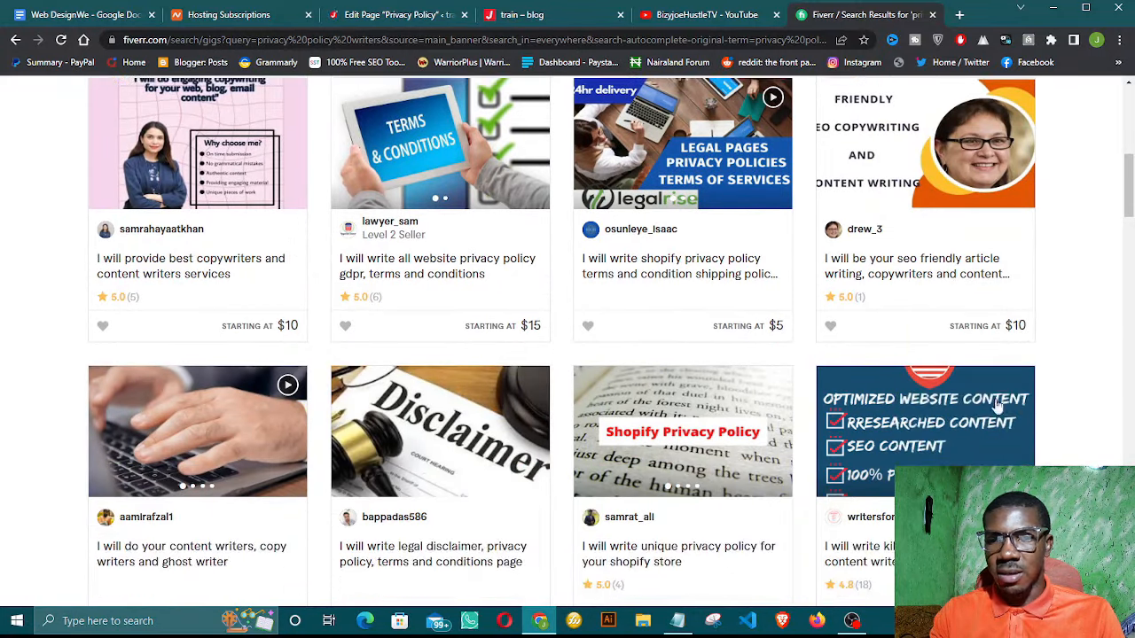
scroll(494, 368, down, 3)
scroll(480, 401, up, 10)
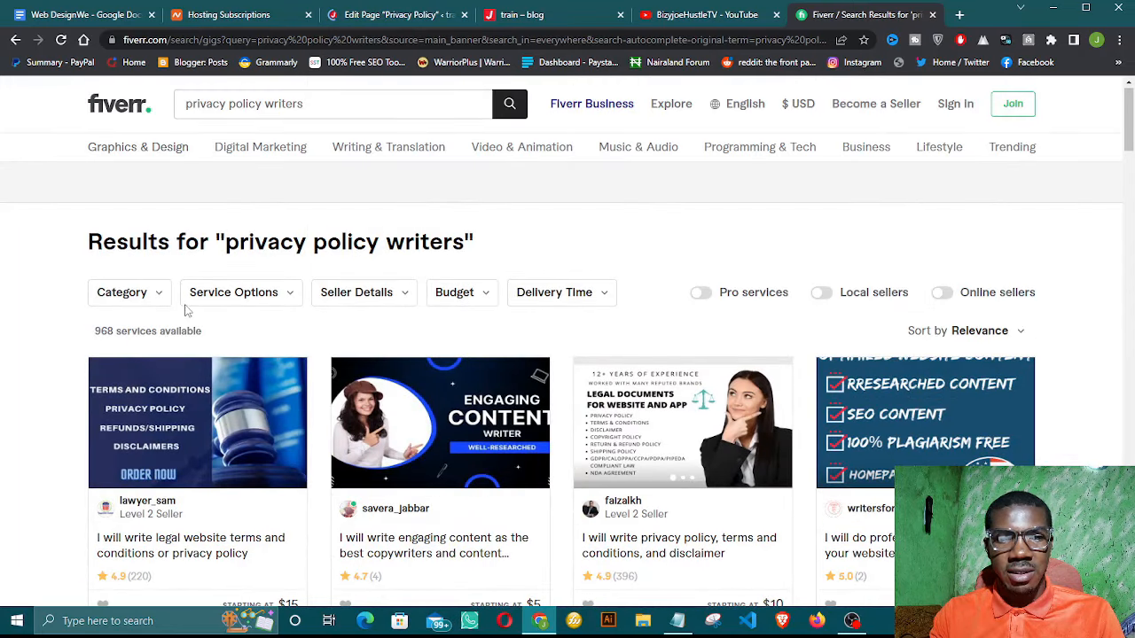
- Filter the privacy policy writer gigs to a maximum budget of $5
click(487, 295)
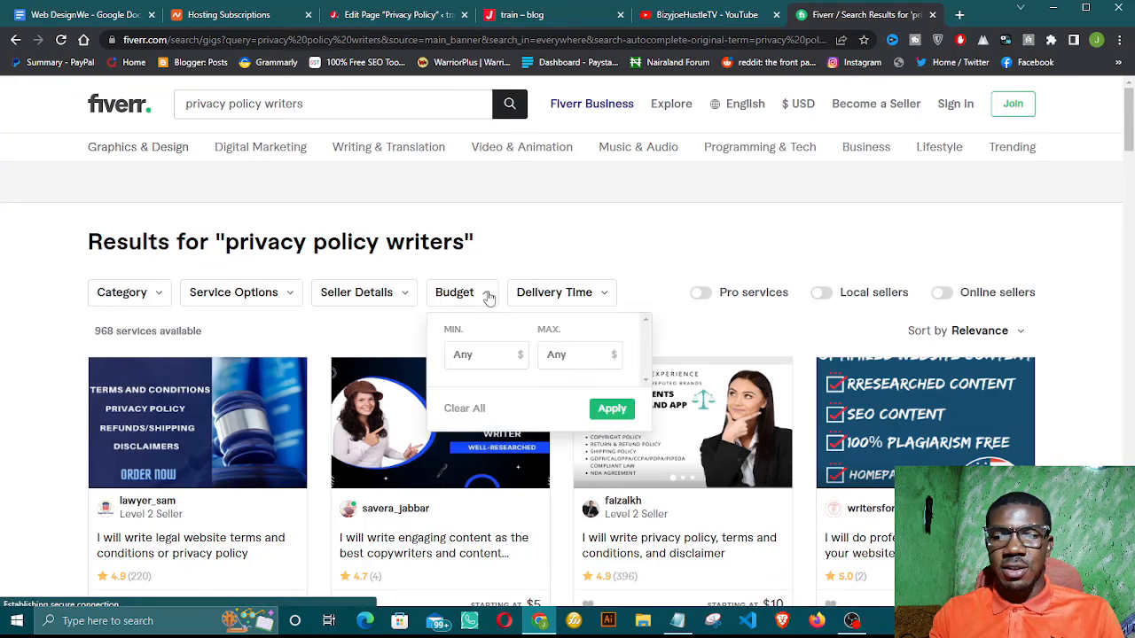
click(570, 355)
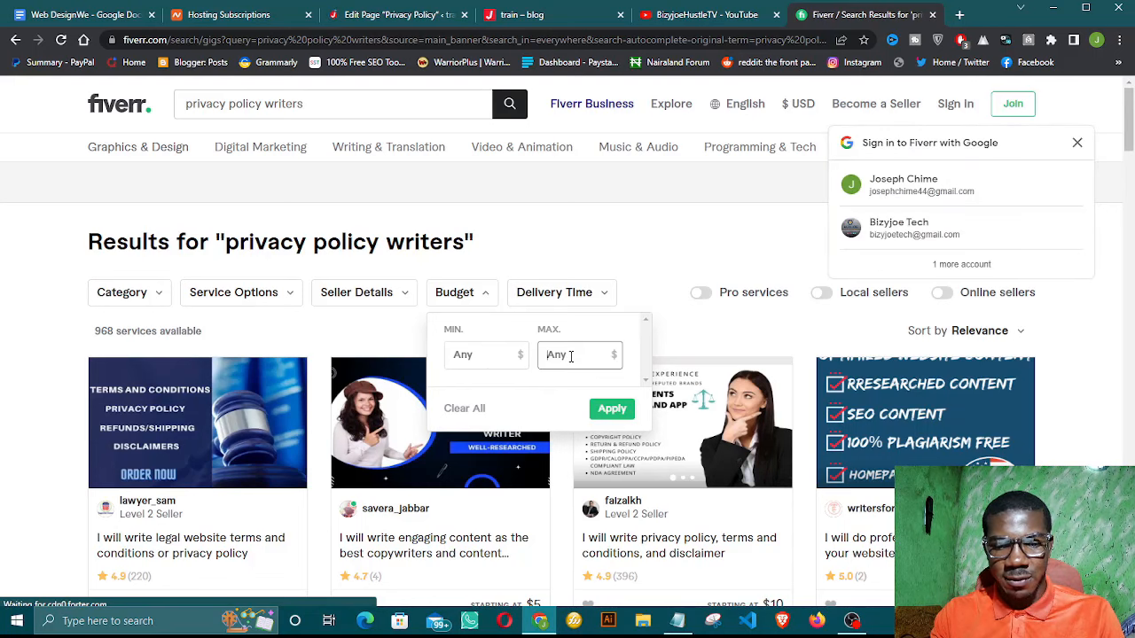
text(5)
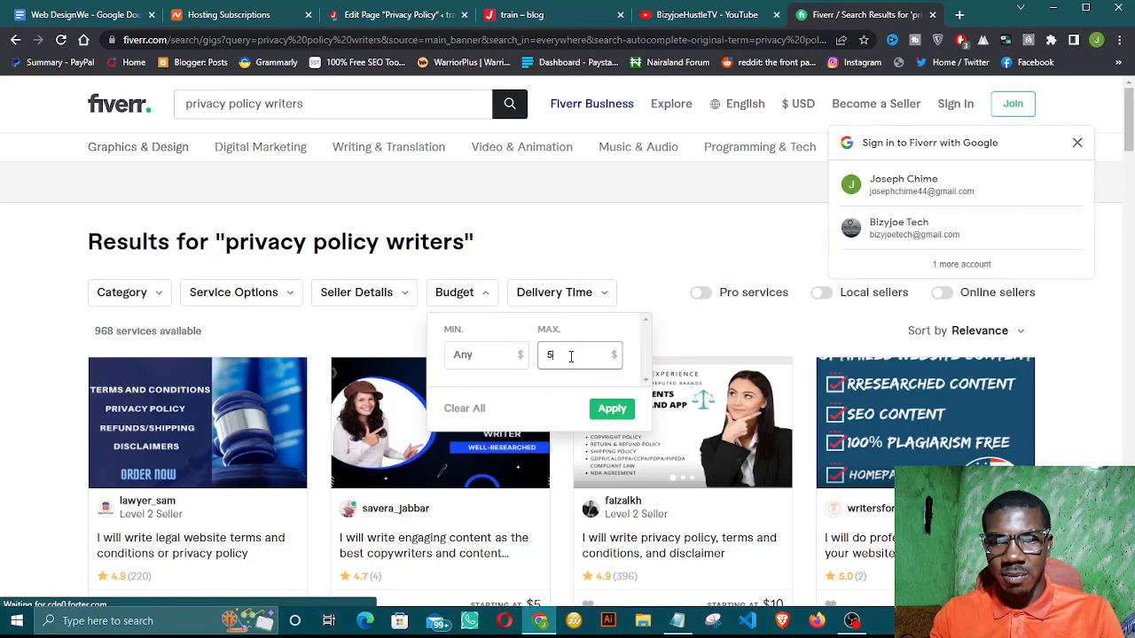
click(610, 412)
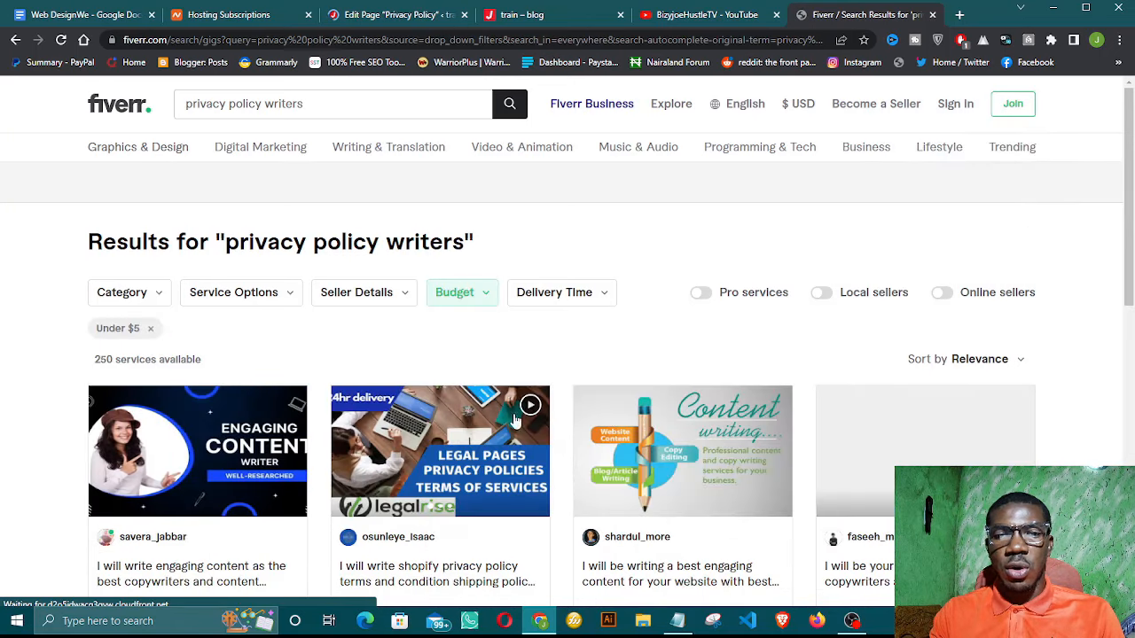
- Browse the 250 filtered gigs and open the second gig's listing
scroll(244, 427, down, 2)
scroll(244, 427, down, 1)
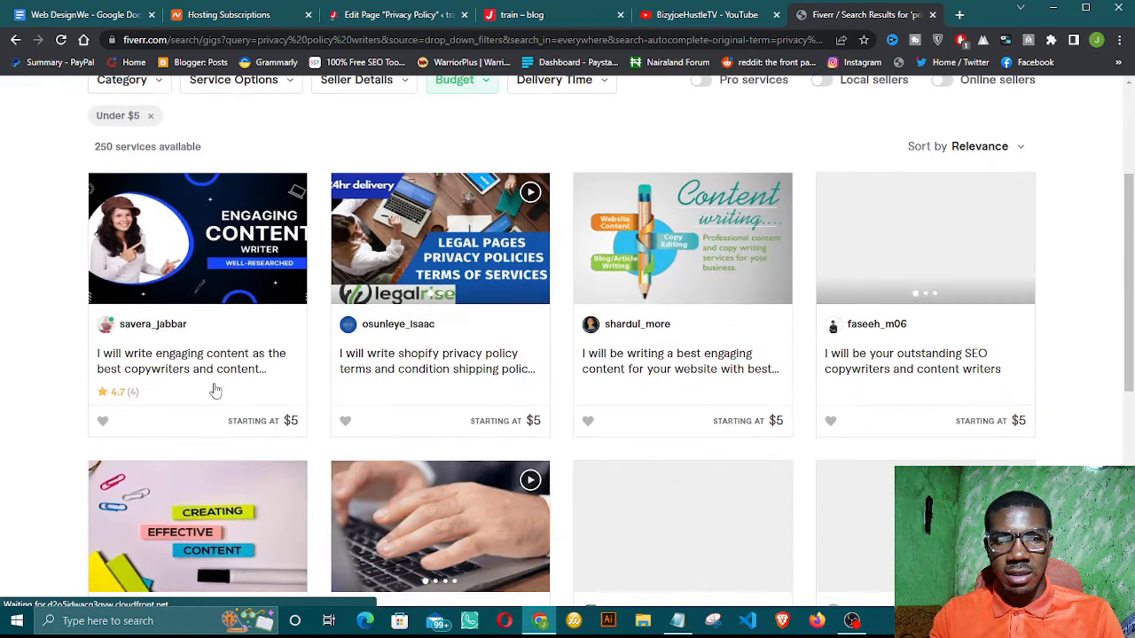
scroll(420, 413, down, 2)
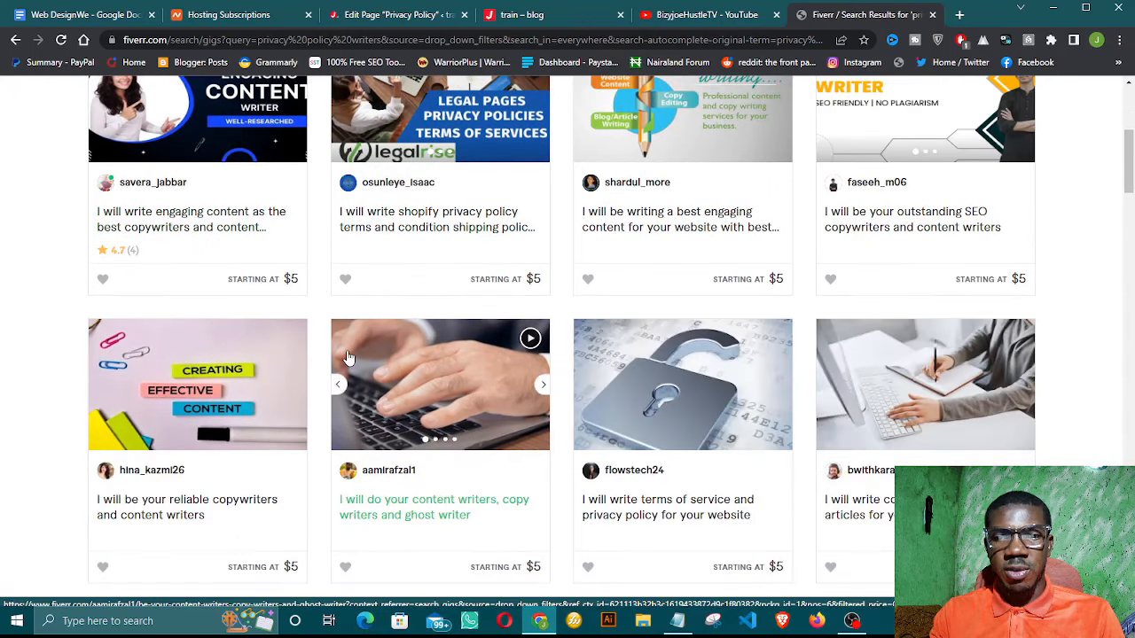
scroll(349, 357, up, 4)
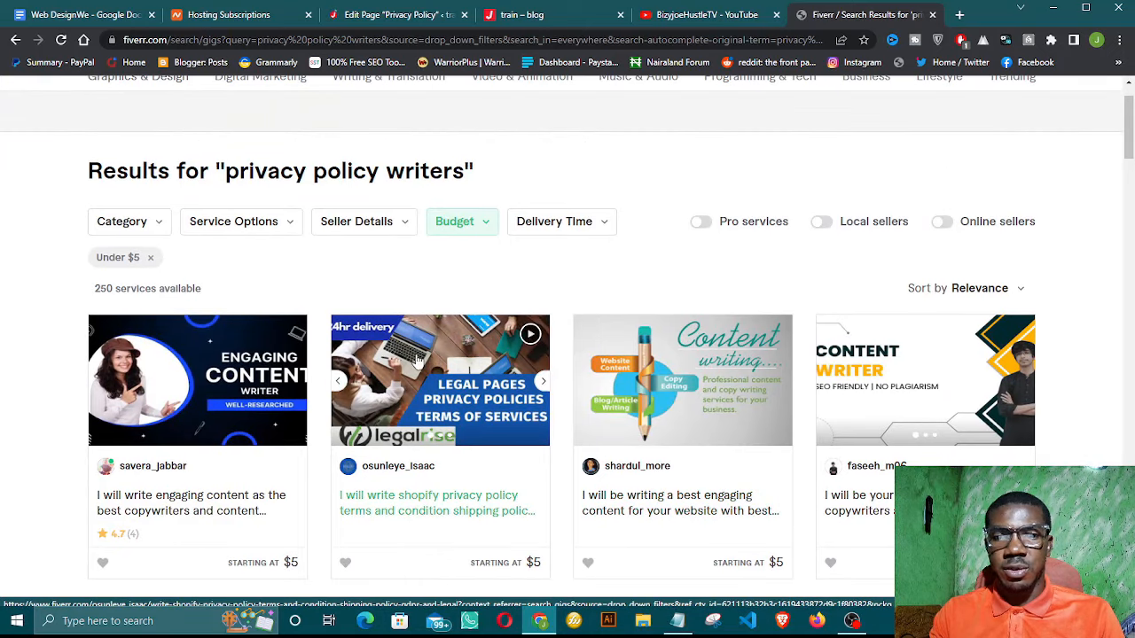
click(413, 356)
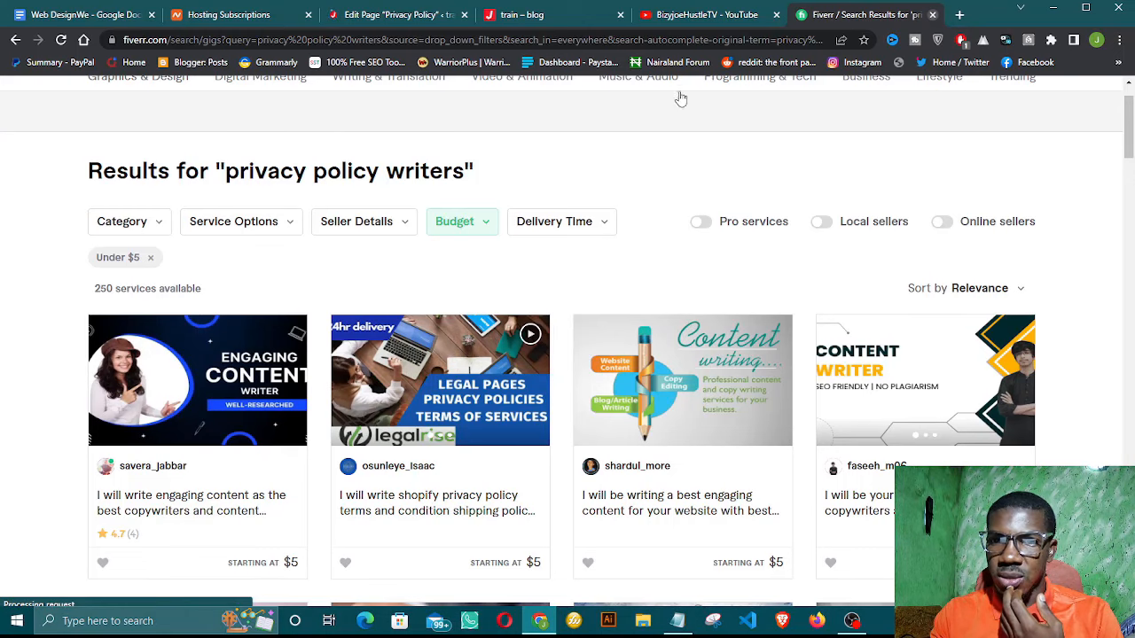
- Close the Fiverr tab and look over the published Privacy Policy page editor
key(ctrl+w)
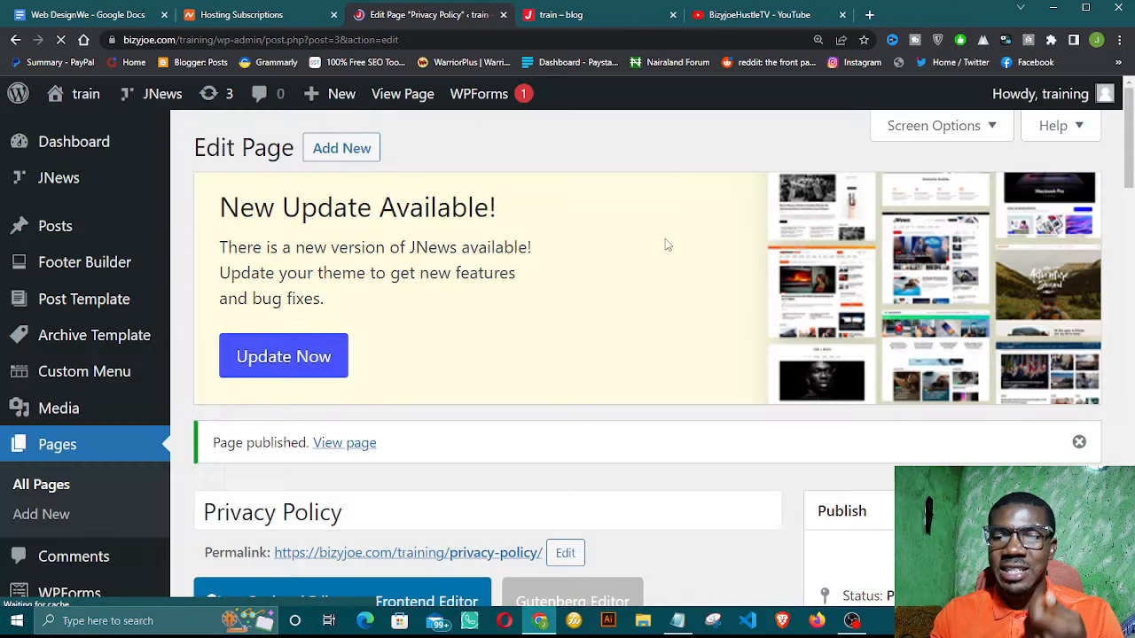
scroll(931, 409, down, 4)
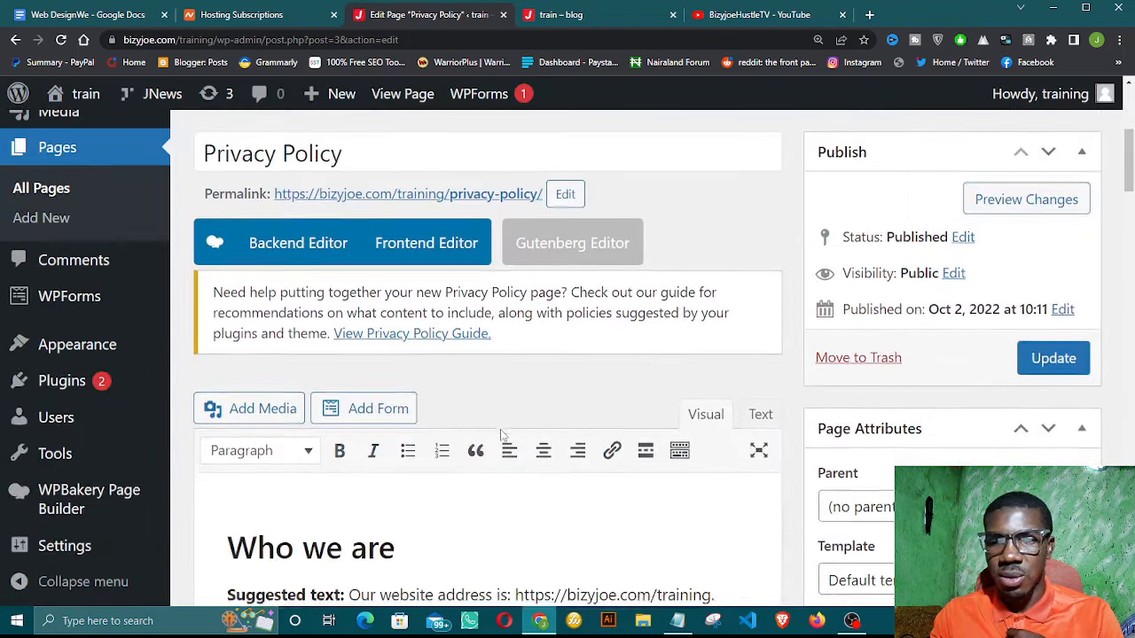
scroll(488, 332, down, 3)
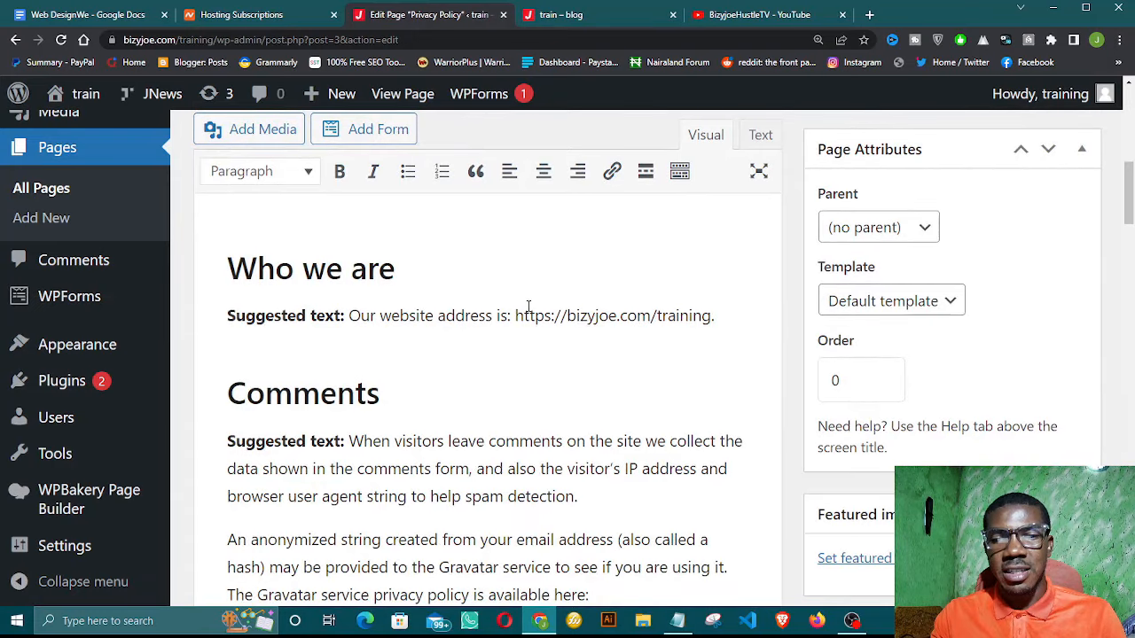
click(528, 308)
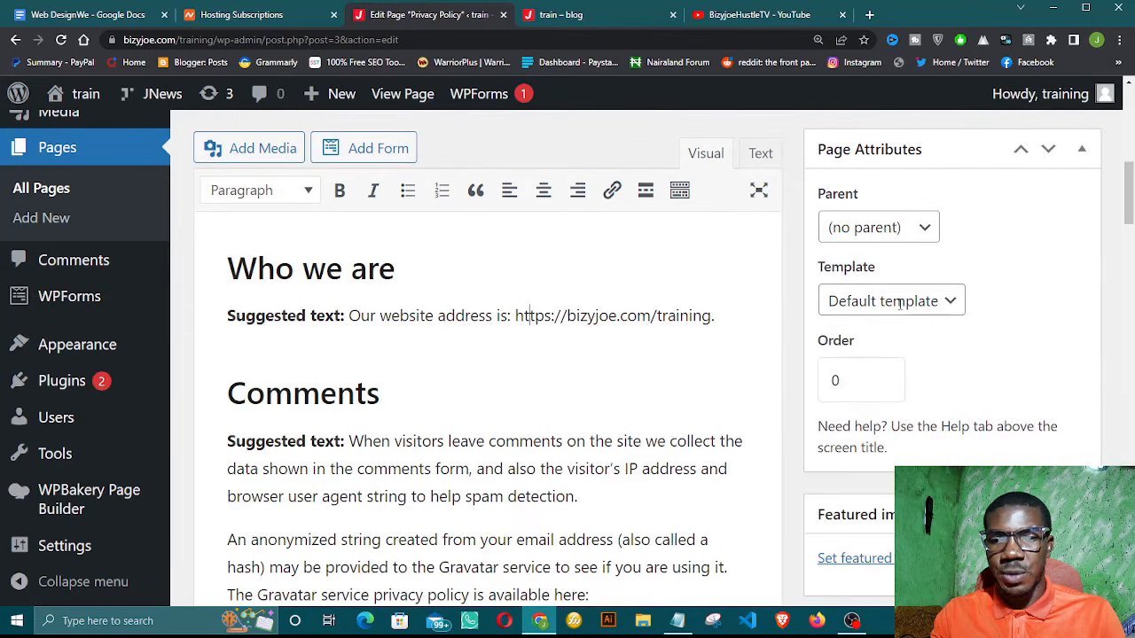
scroll(900, 304, up, 6)
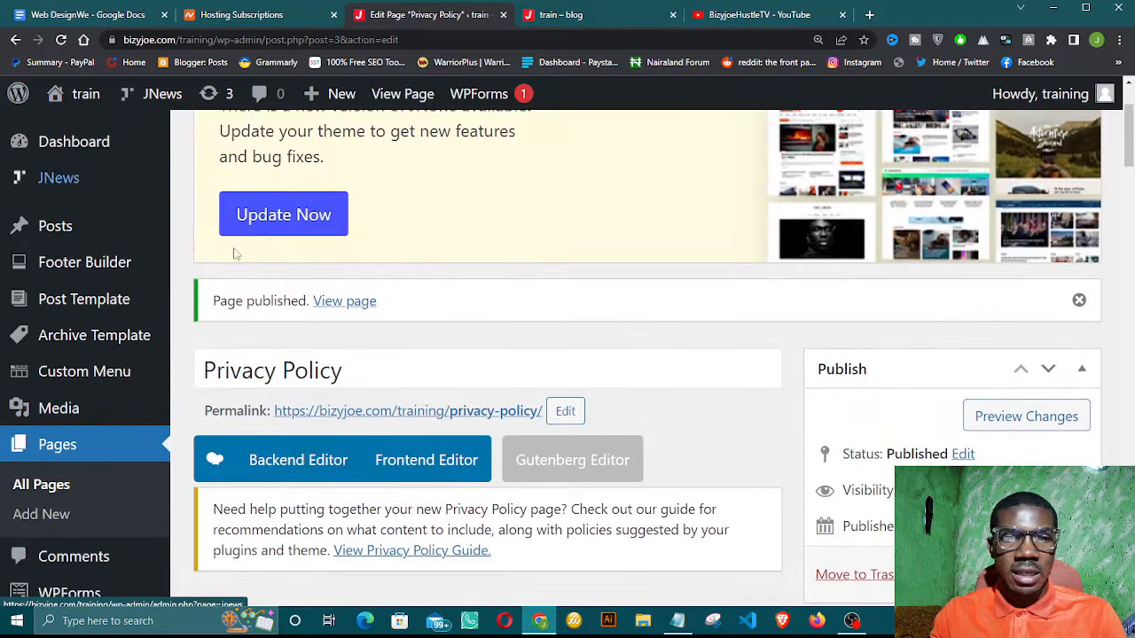
scroll(235, 255, up, 2)
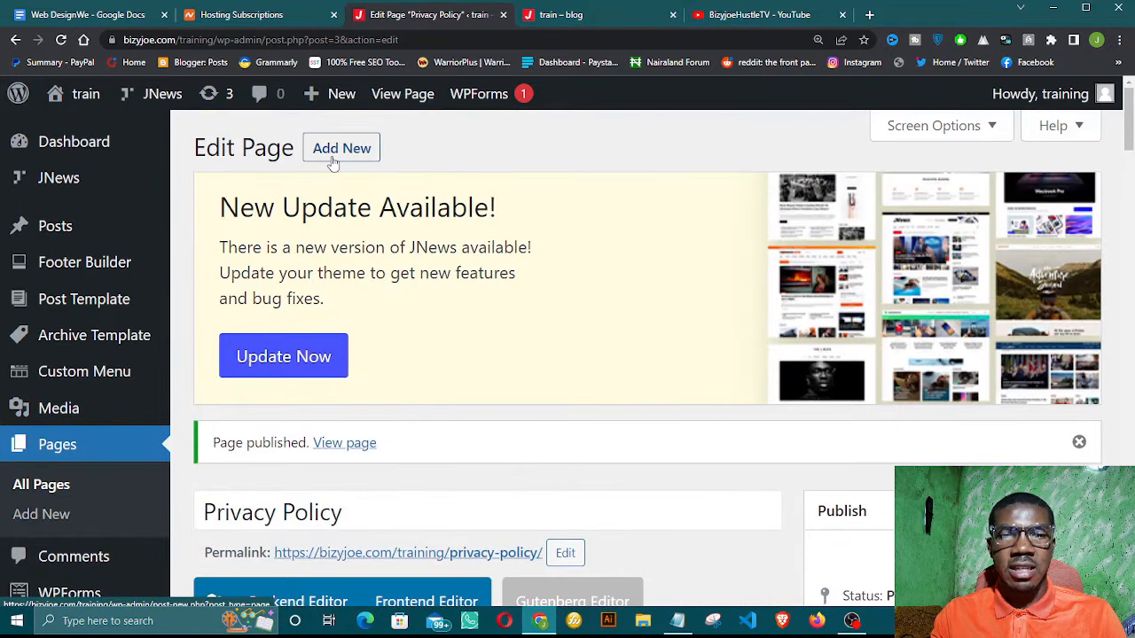
- Start a new page titled 'Terms and Conditions'
click(333, 164)
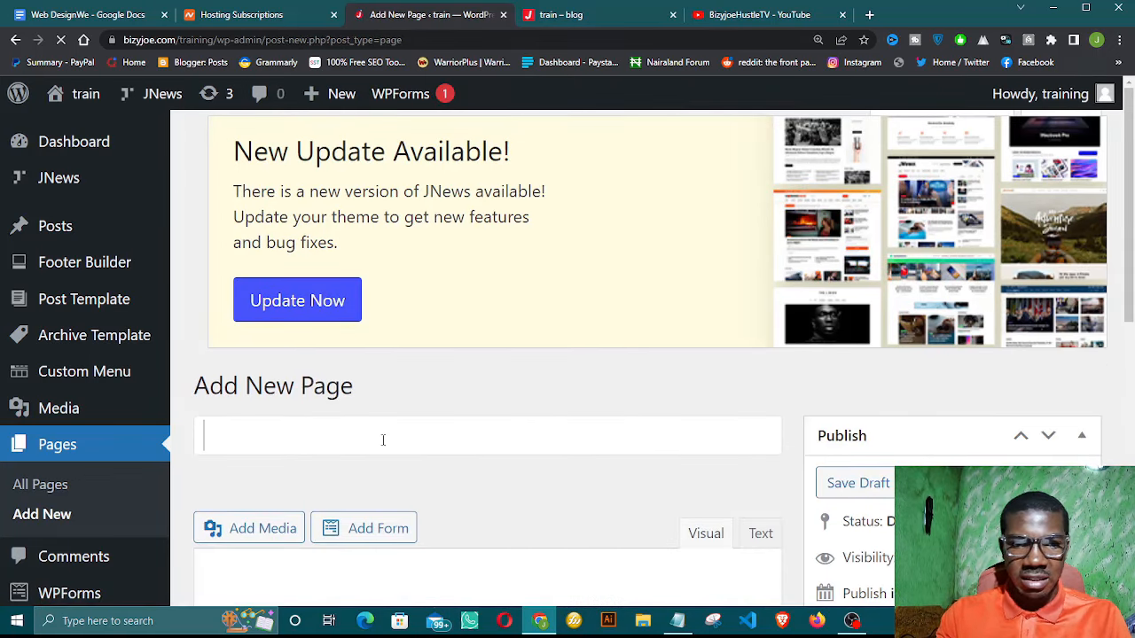
text(TE)
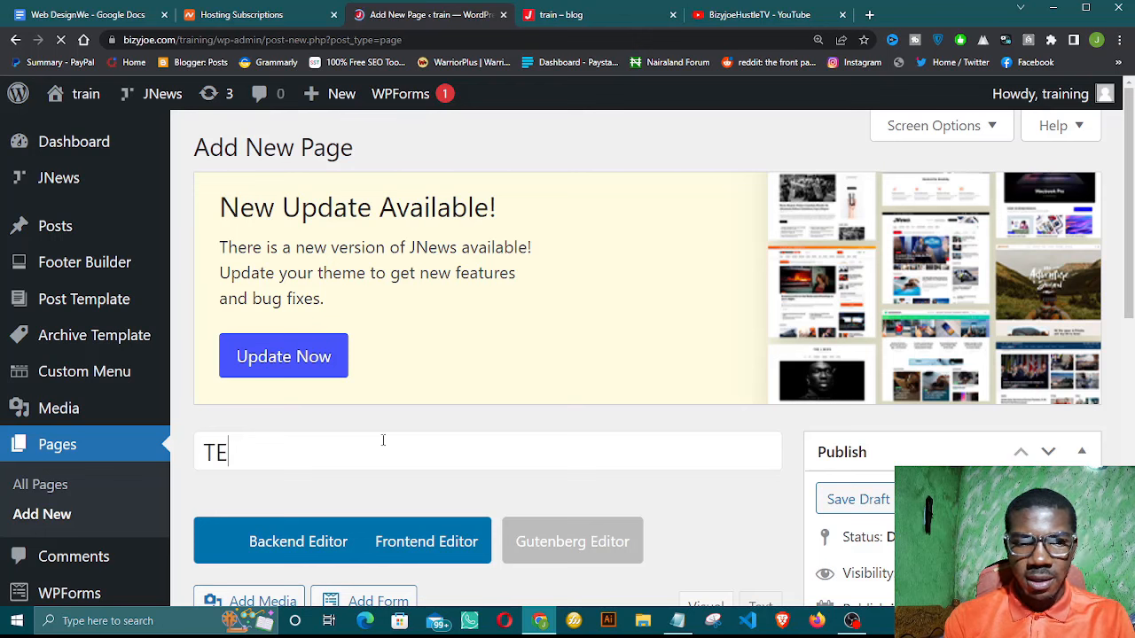
key(BackSpace)
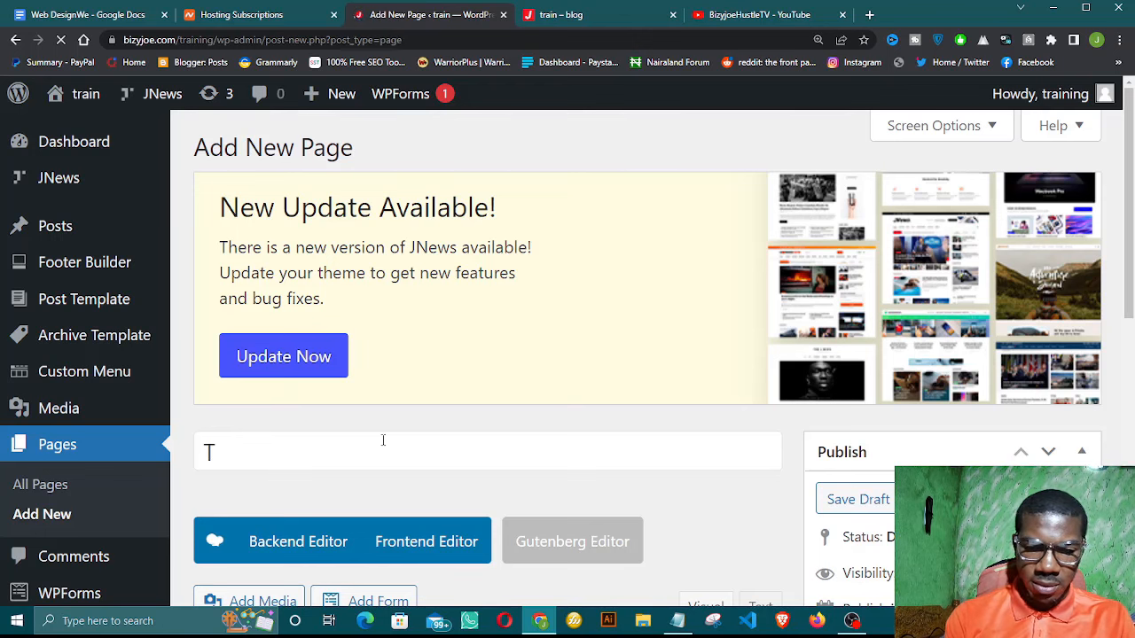
text(erms and )
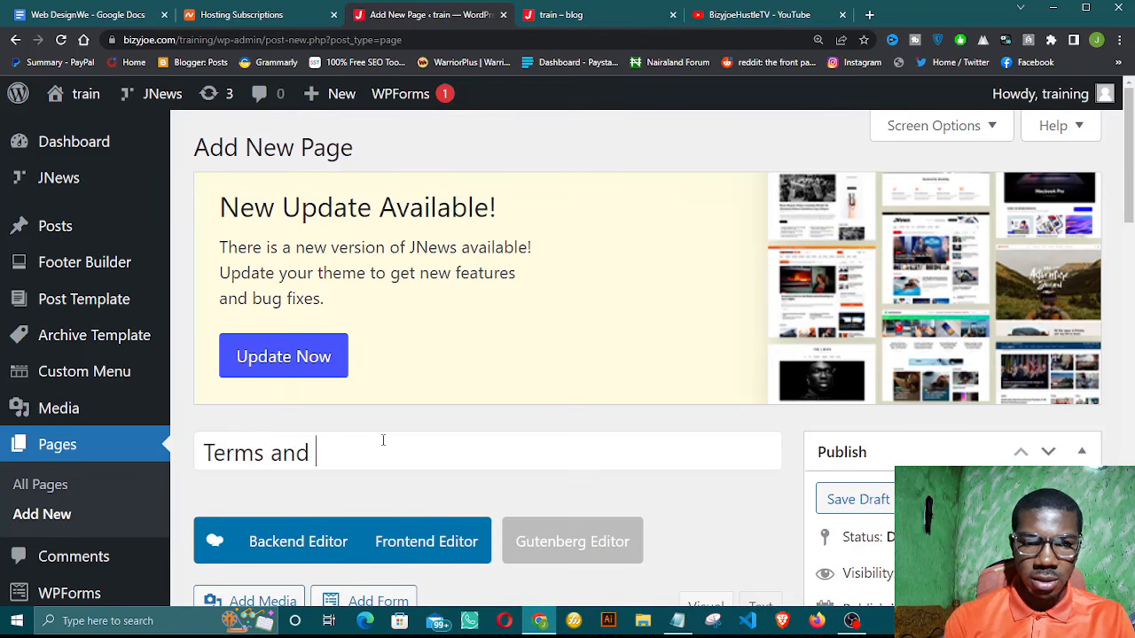
text(Cond)
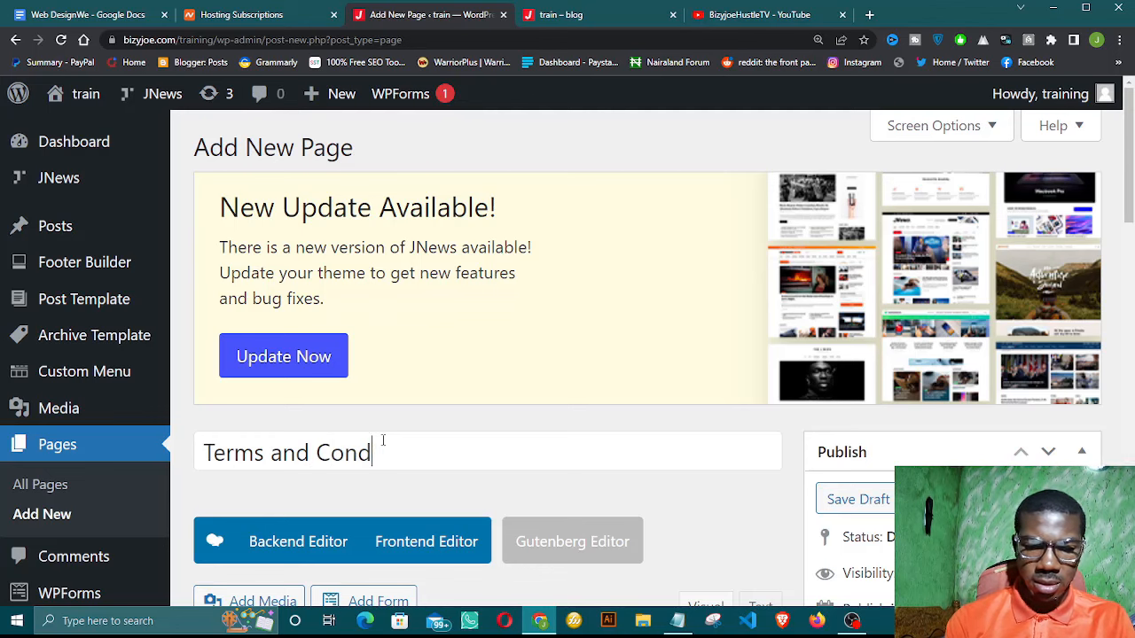
text(itions)
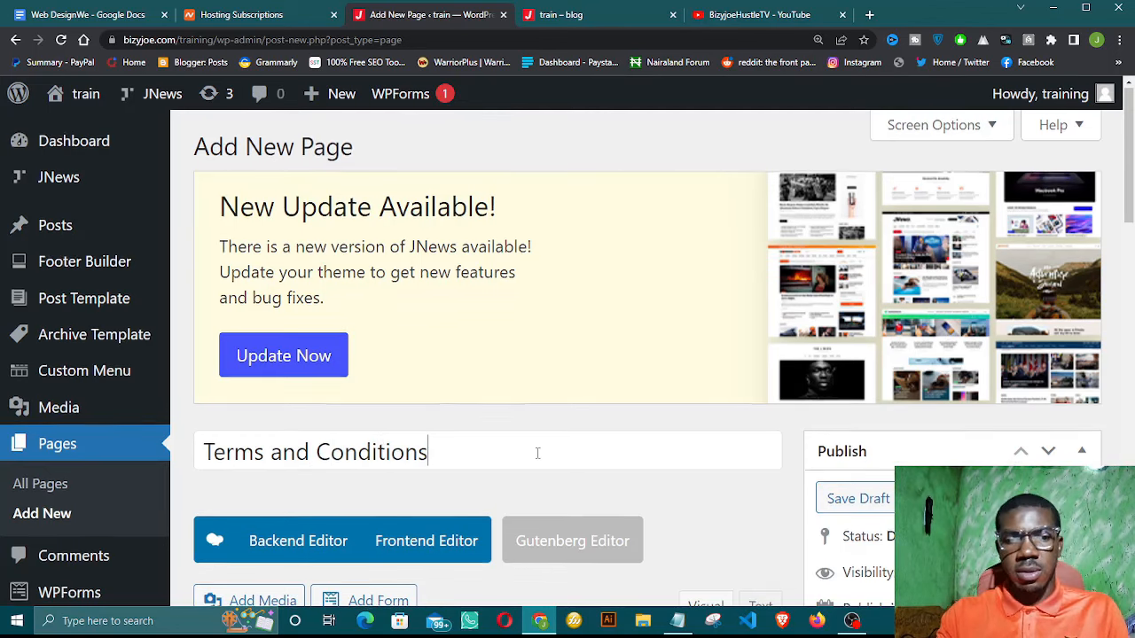
- Publish the Terms and Conditions page, then go to the Web DesignWe document
scroll(523, 457, down, 5)
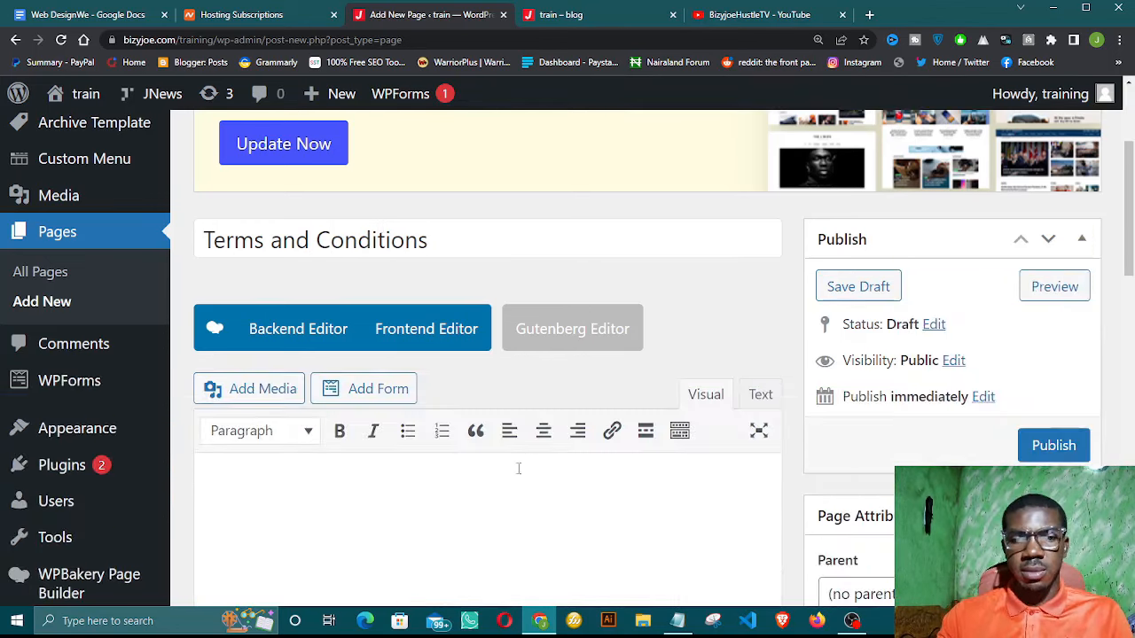
click(446, 381)
scroll(449, 390, down, 4)
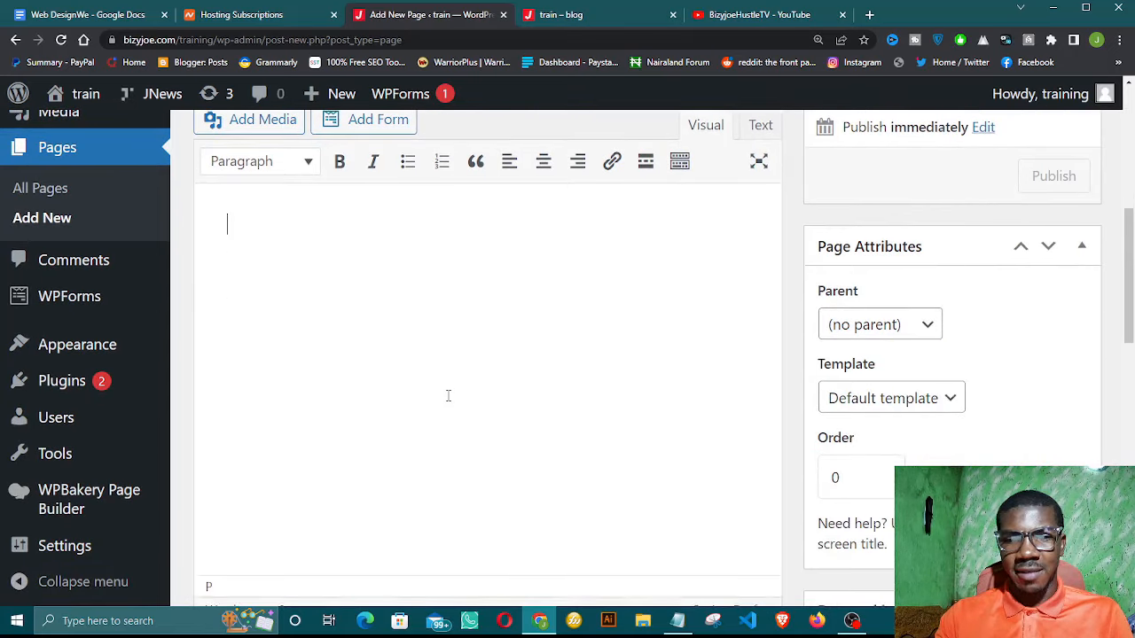
scroll(450, 405, up, 5)
scroll(1133, 354, up, 3)
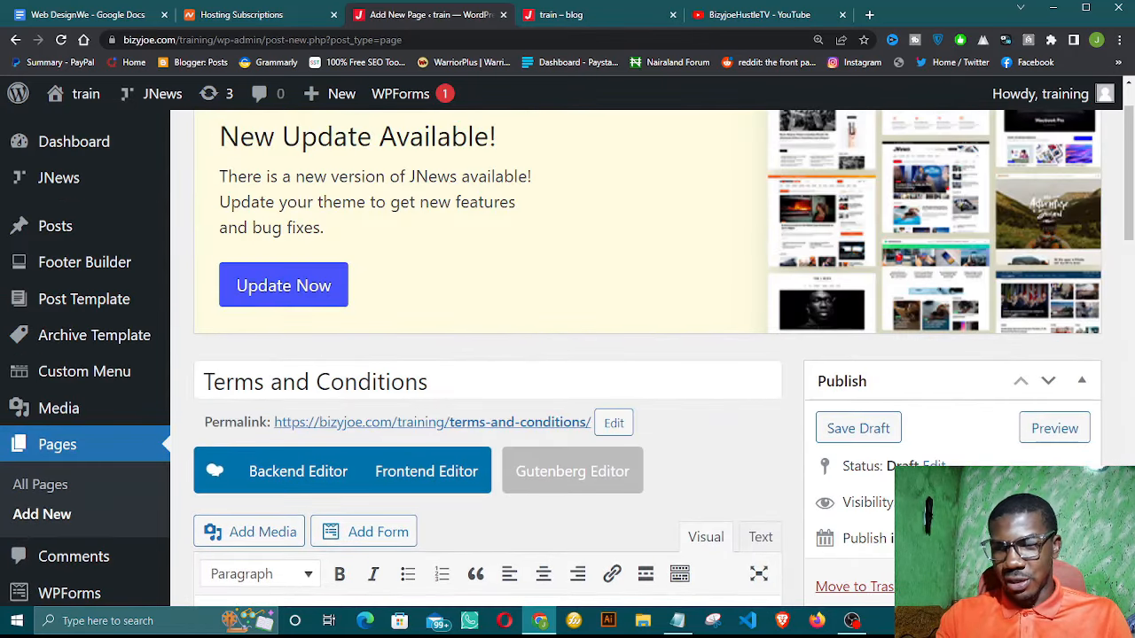
scroll(781, 496, down, 3)
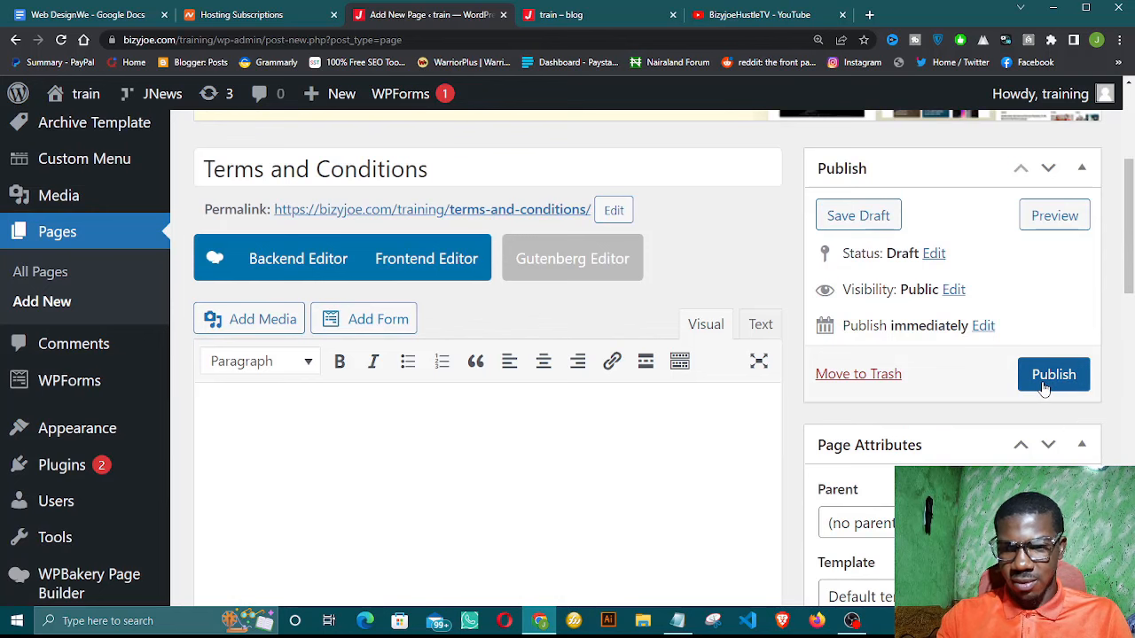
click(1052, 376)
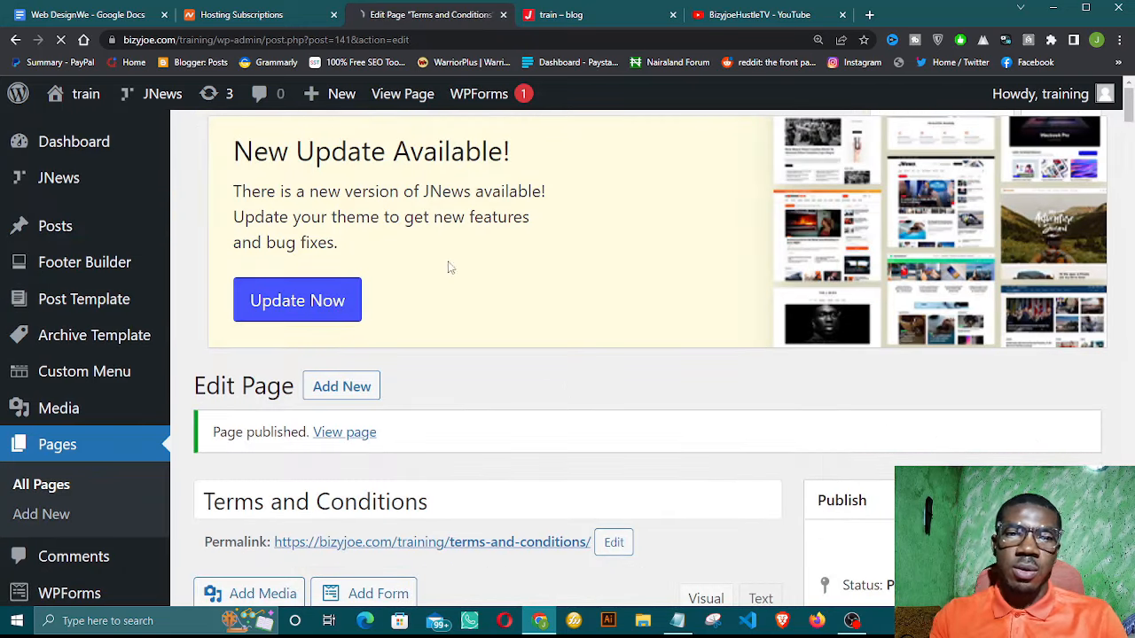
click(116, 25)
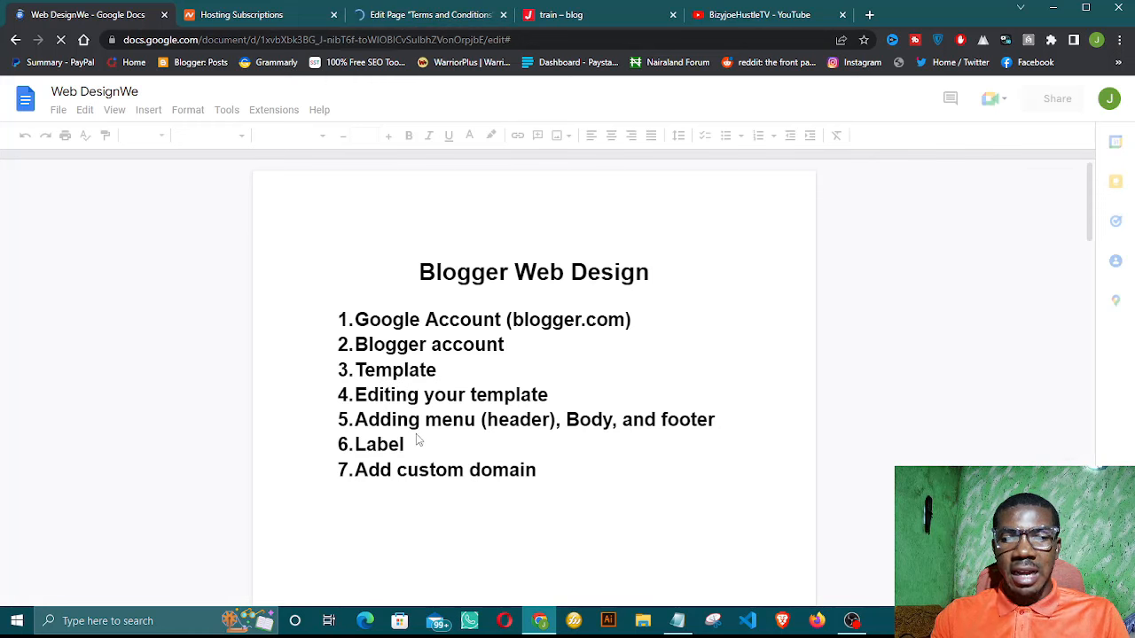
- Read the WordPress steps list in Web DesignWe, then go back to the Terms and Conditions editor
scroll(419, 441, down, 5)
scroll(419, 441, up, 5)
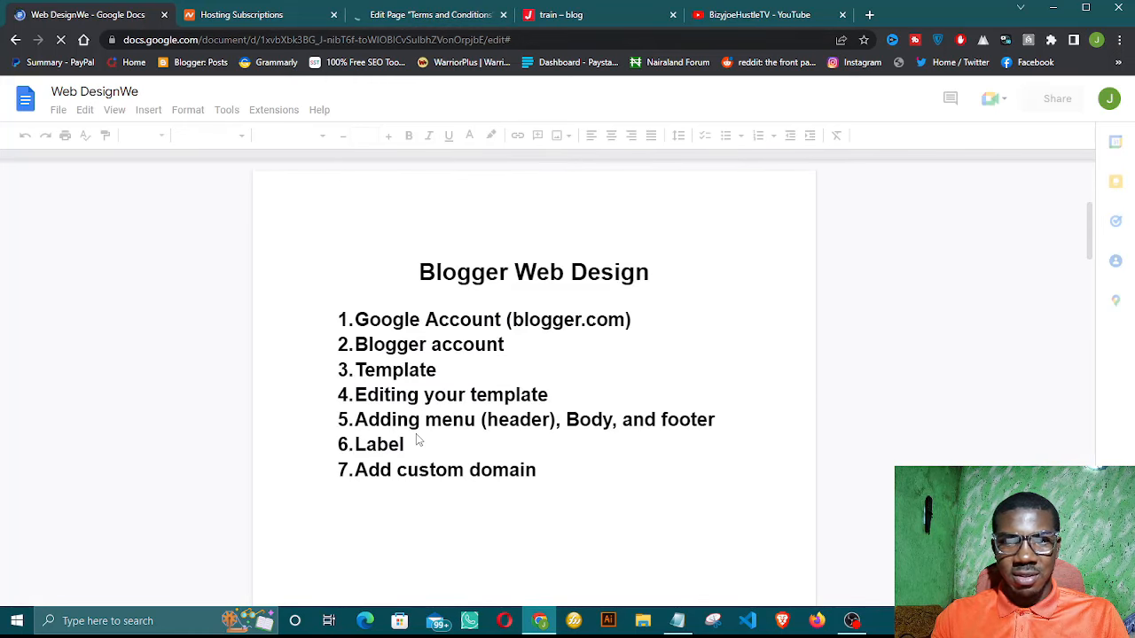
scroll(418, 441, down, 5)
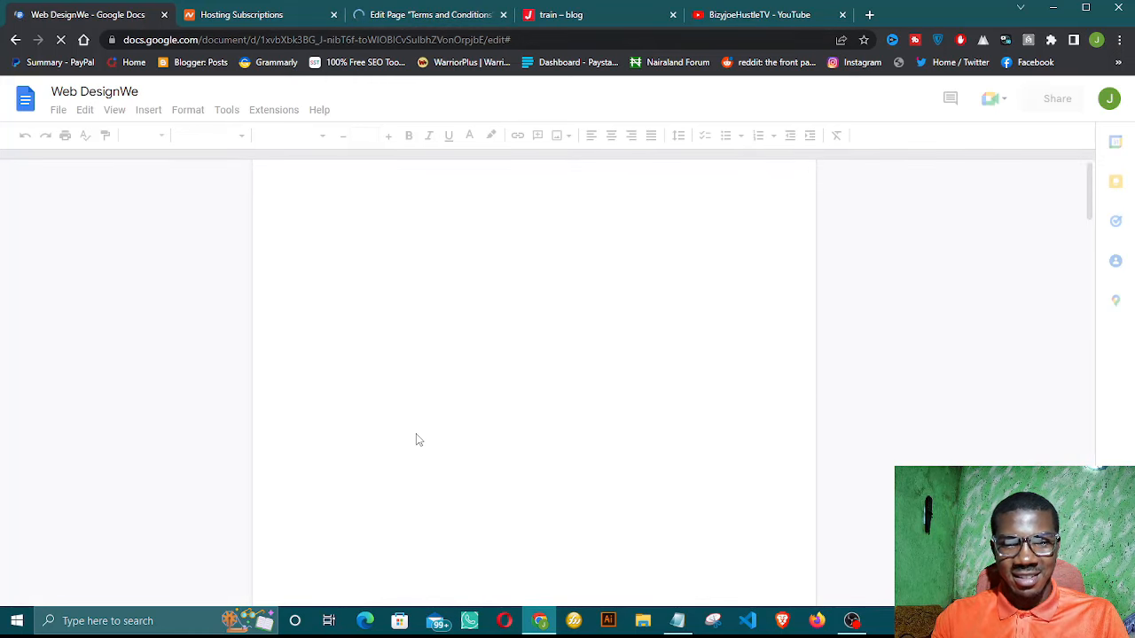
scroll(419, 441, down, 10)
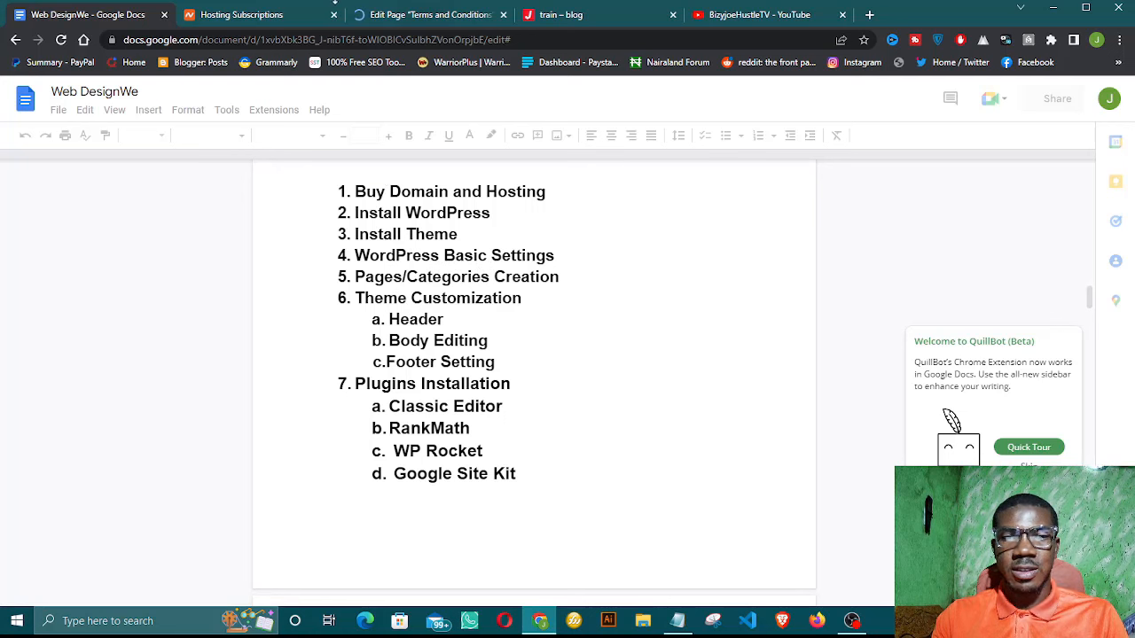
click(451, 476)
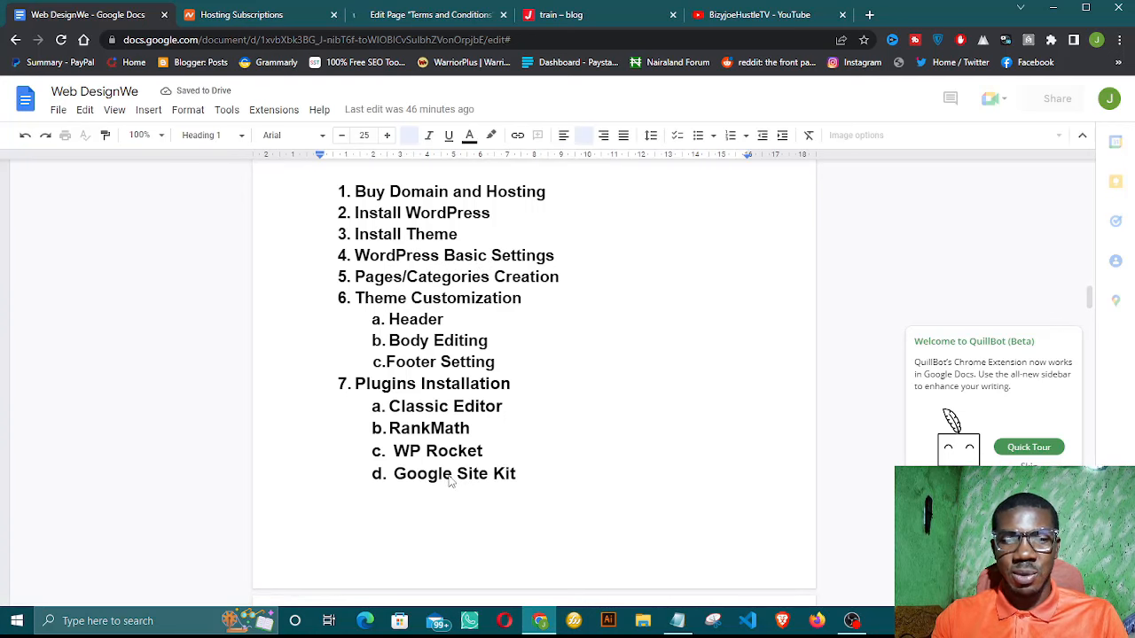
scroll(479, 461, down, 5)
scroll(450, 453, up, 3)
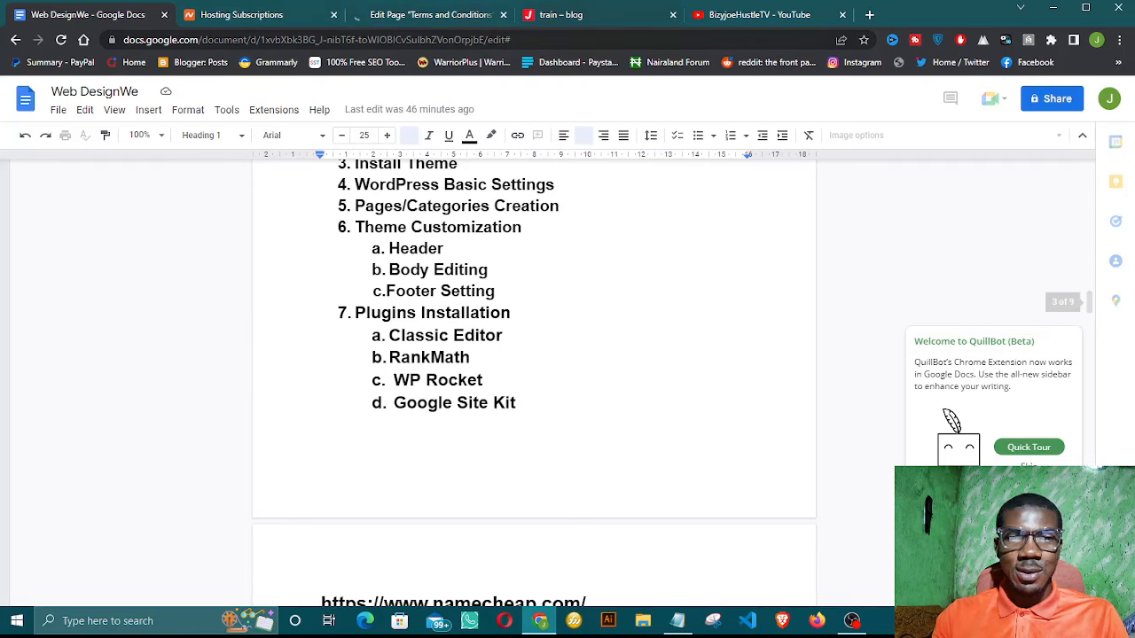
click(441, 15)
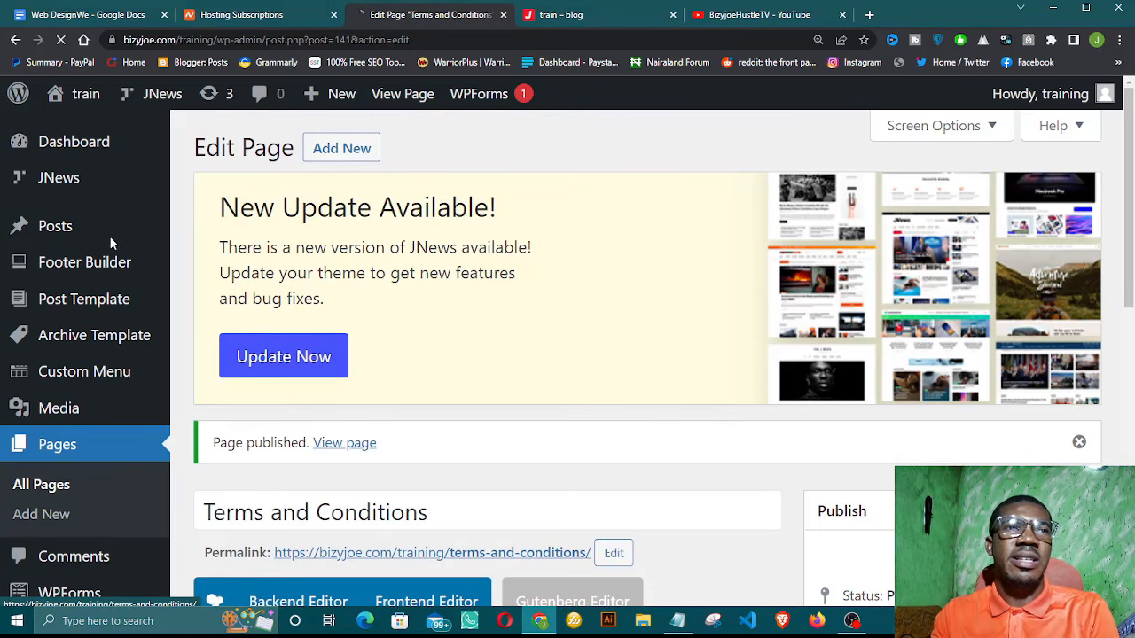
mouse_move(111, 244)
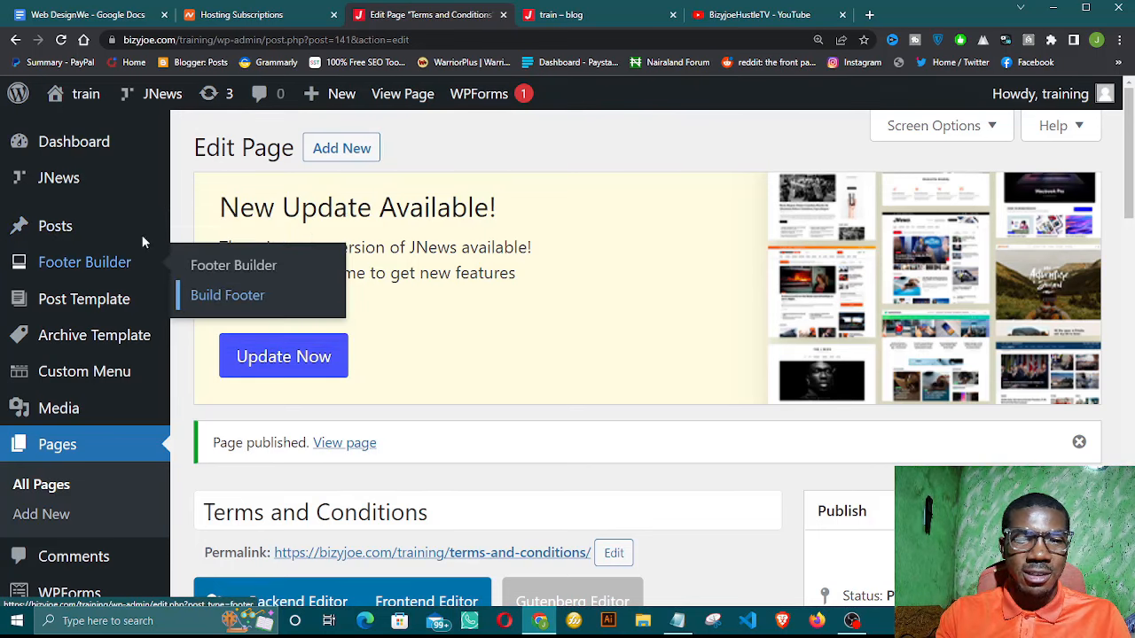
- Open Posts > Categories and browse the 22 existing categories, including Entertainment, Sports and Lifestyle
click(221, 293)
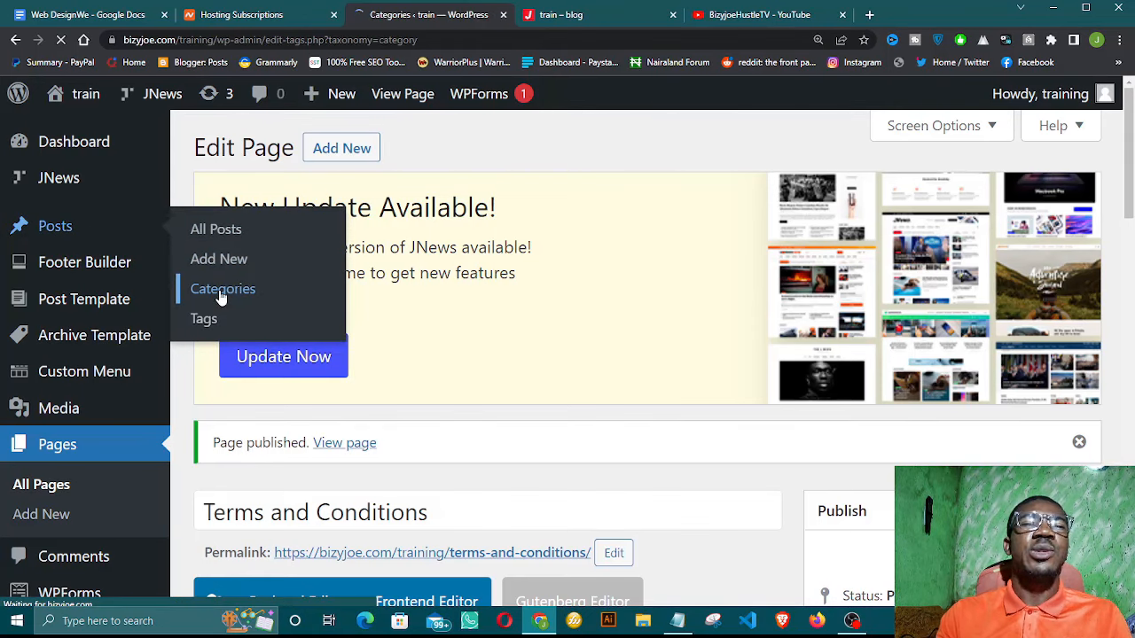
scroll(463, 342, down, 5)
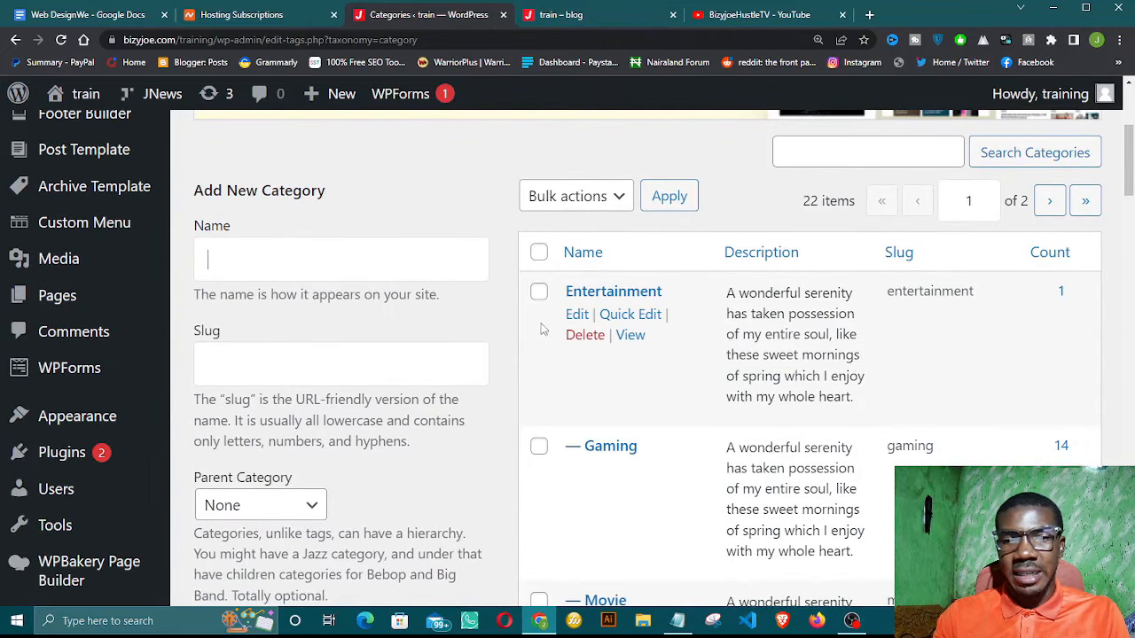
scroll(537, 333, down, 3)
scroll(536, 341, up, 2)
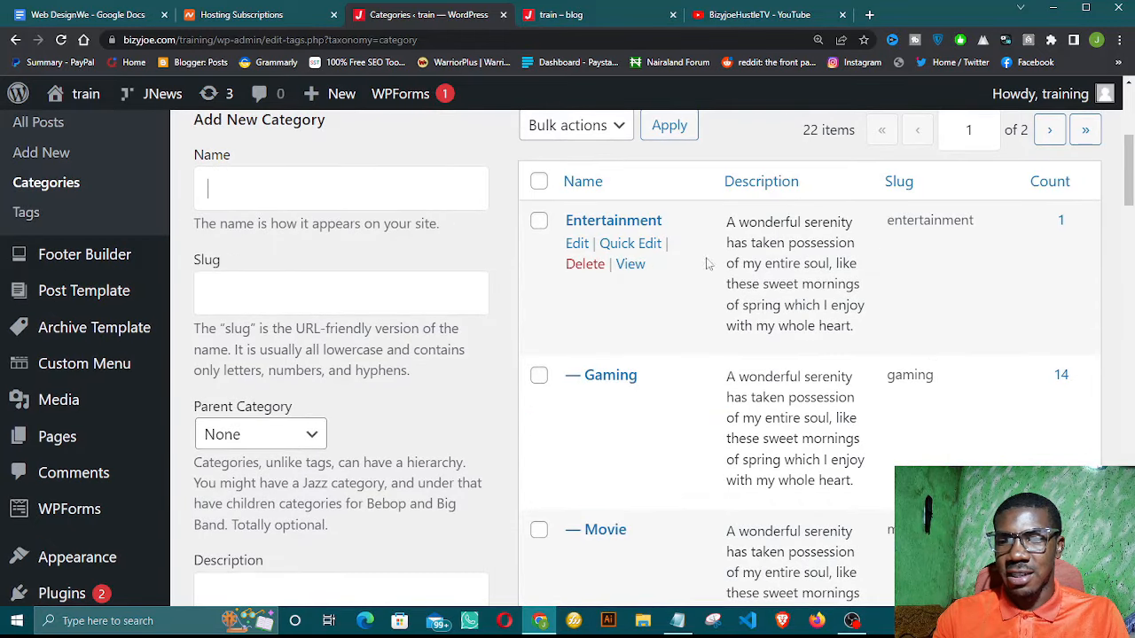
scroll(612, 416, down, 6)
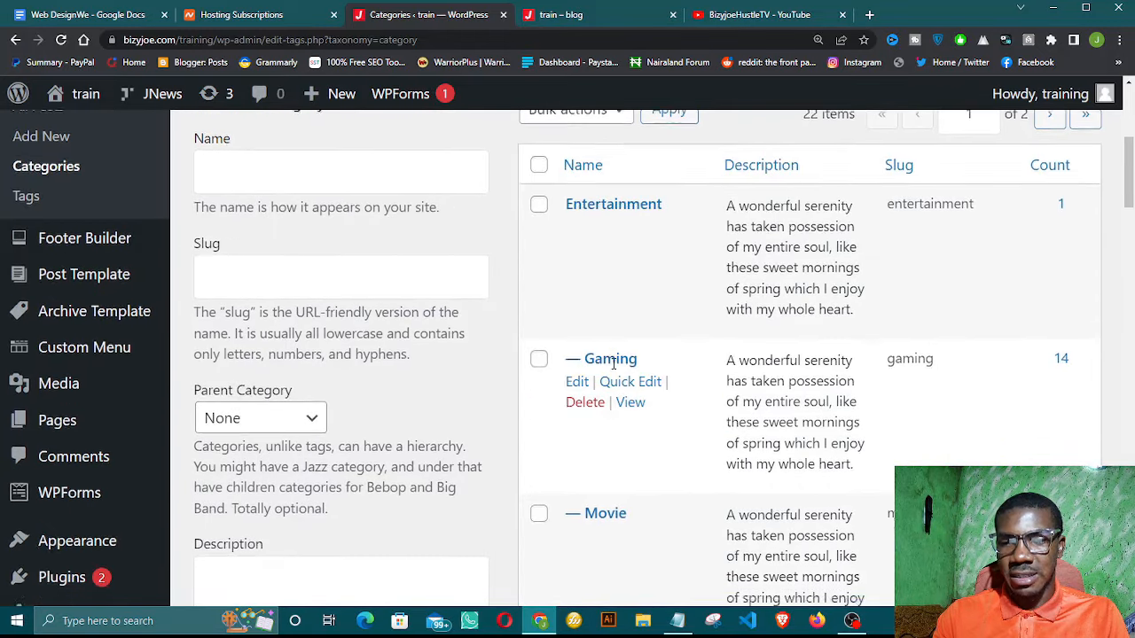
scroll(612, 424, down, 3)
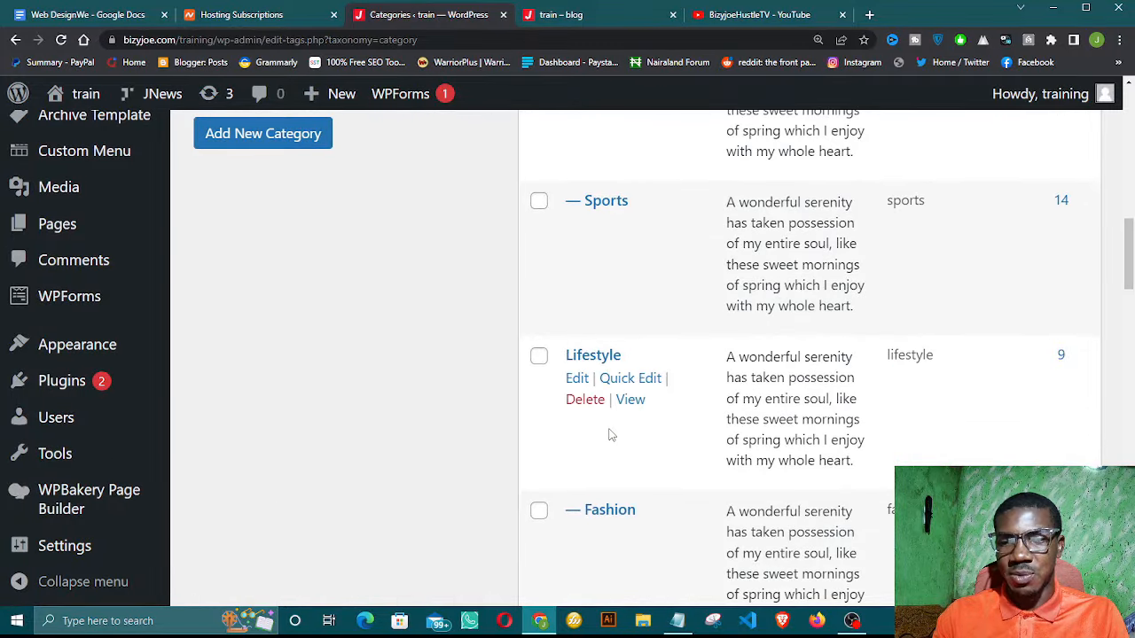
scroll(680, 380, up, 9)
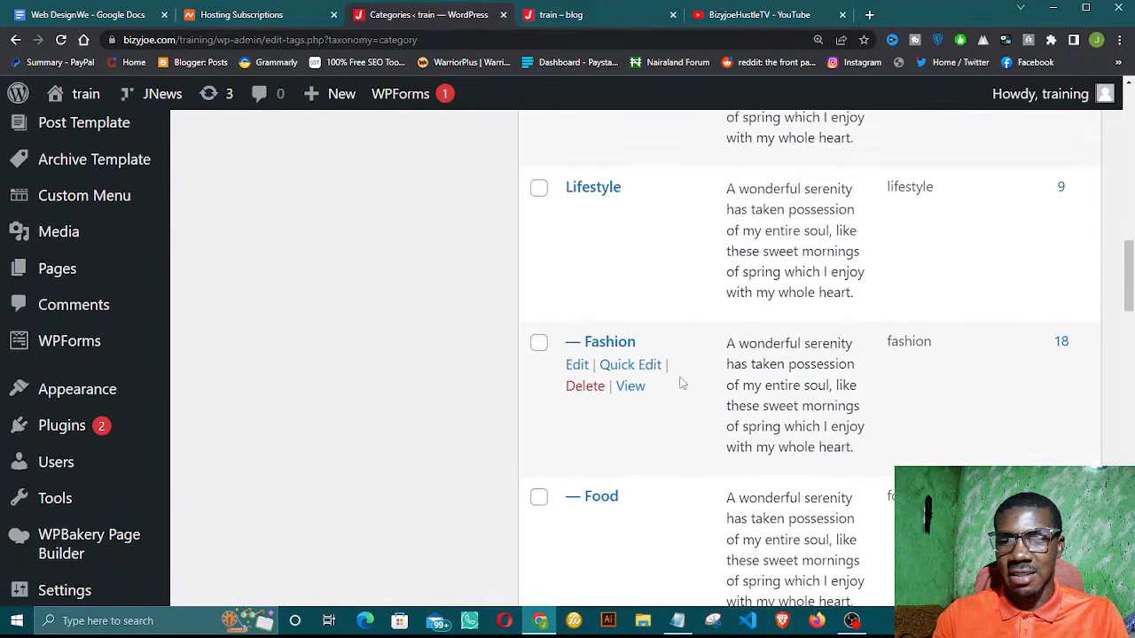
scroll(337, 305, up, 2)
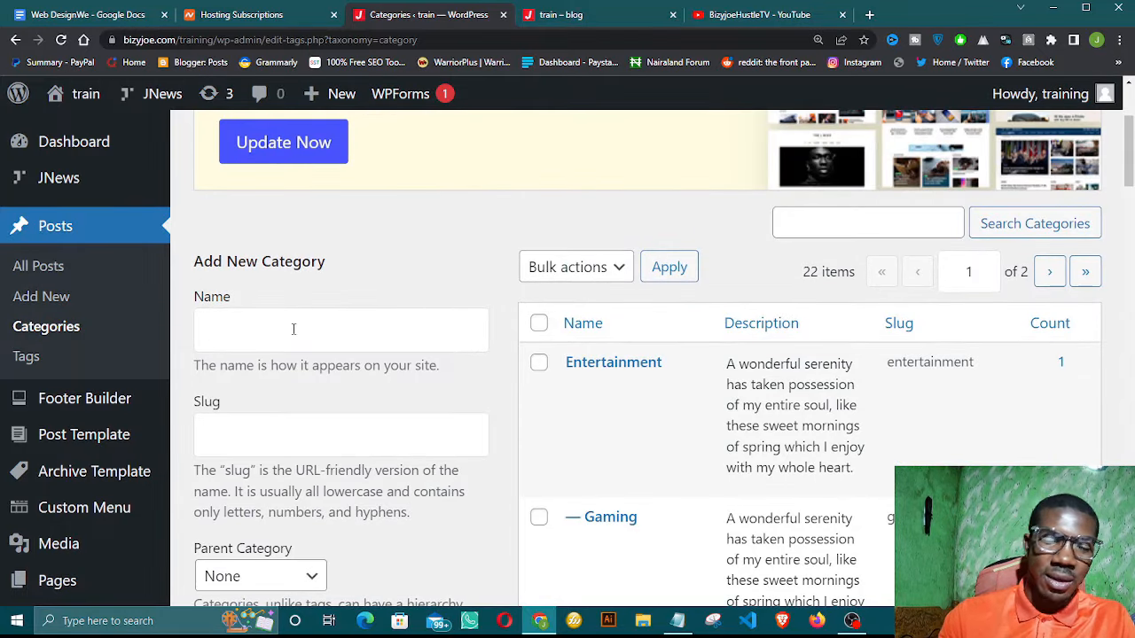
- Enter the name News and the slug news for the new category
click(293, 329)
text(N)
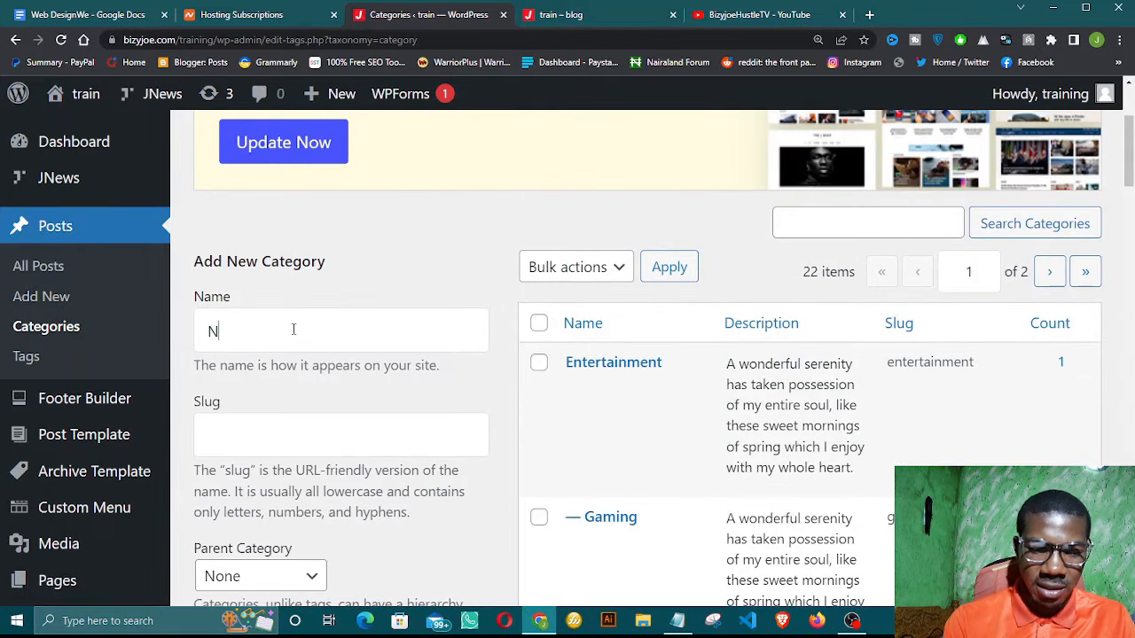
text(ews)
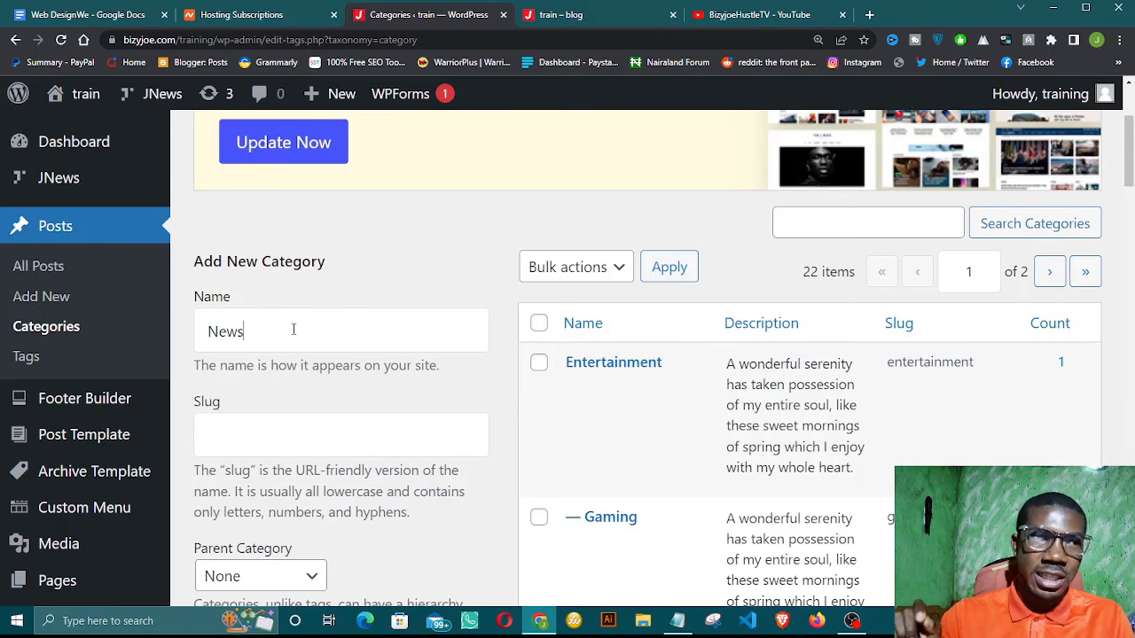
scroll(304, 330, down, 1)
scroll(305, 330, down, 1)
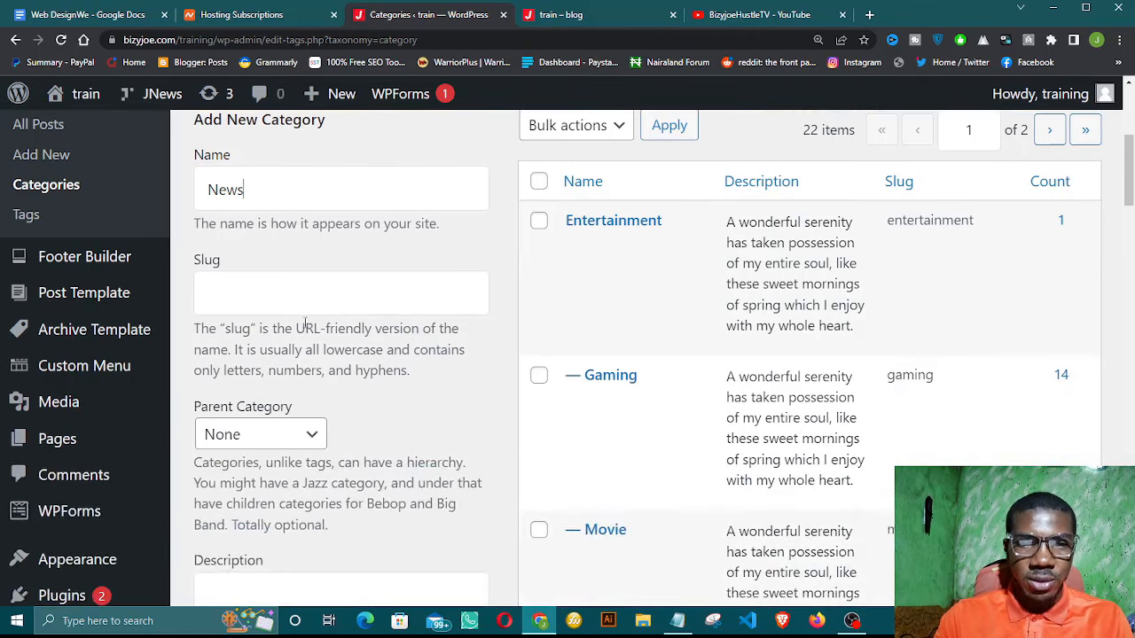
click(303, 303)
text(news)
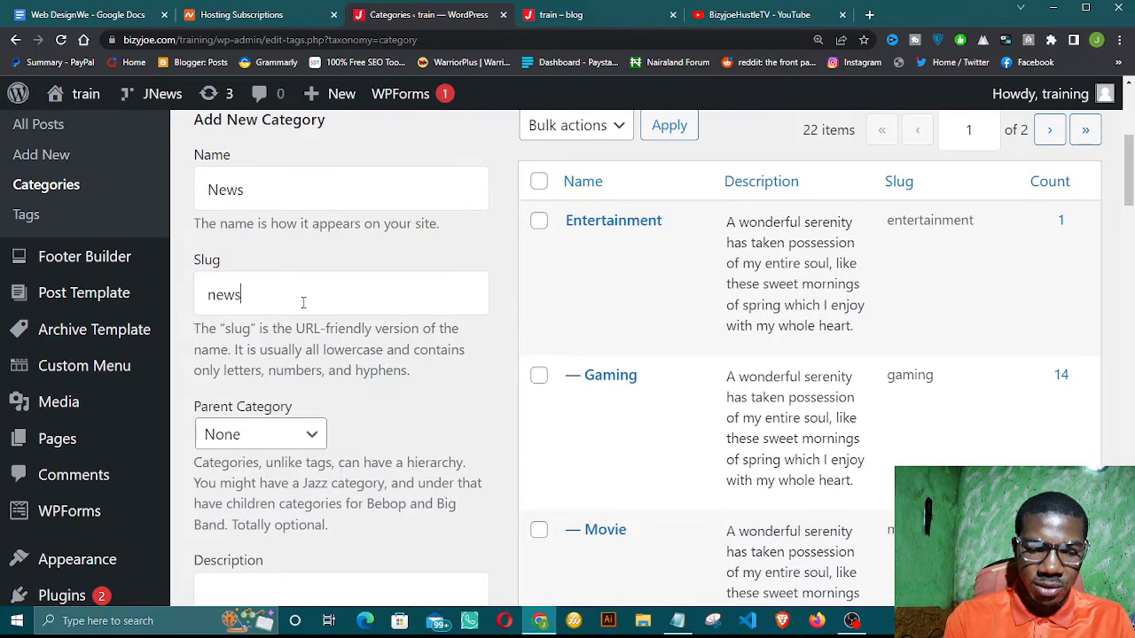
scroll(277, 413, down, 1)
scroll(277, 413, down, 1)
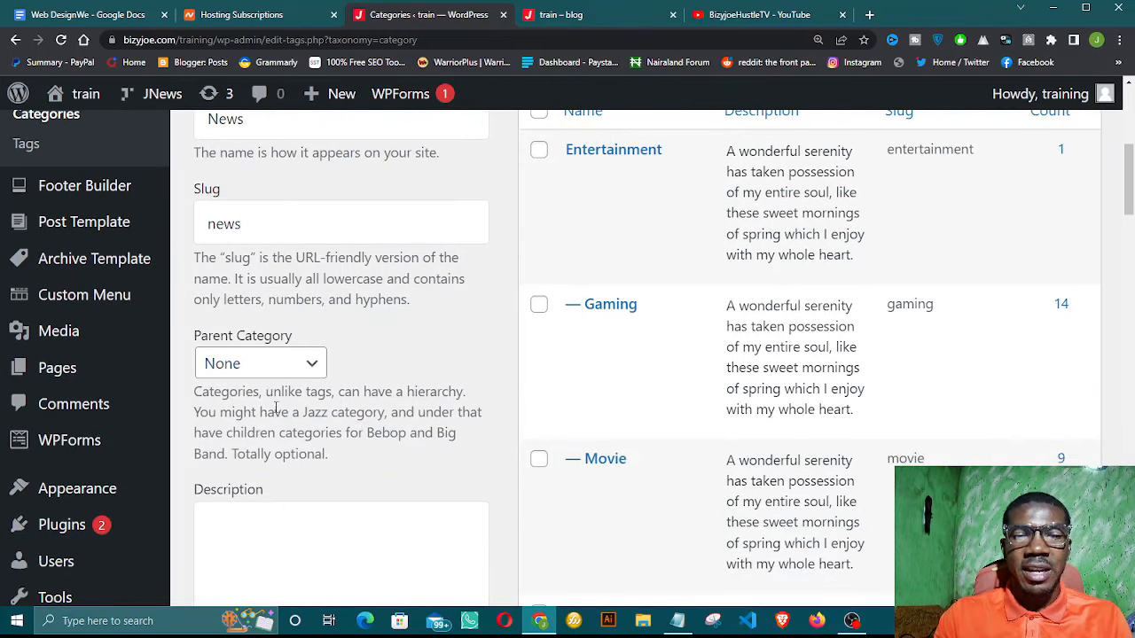
- Keep the parent as None and add the description 'where all happens in the world is showcased'
click(301, 362)
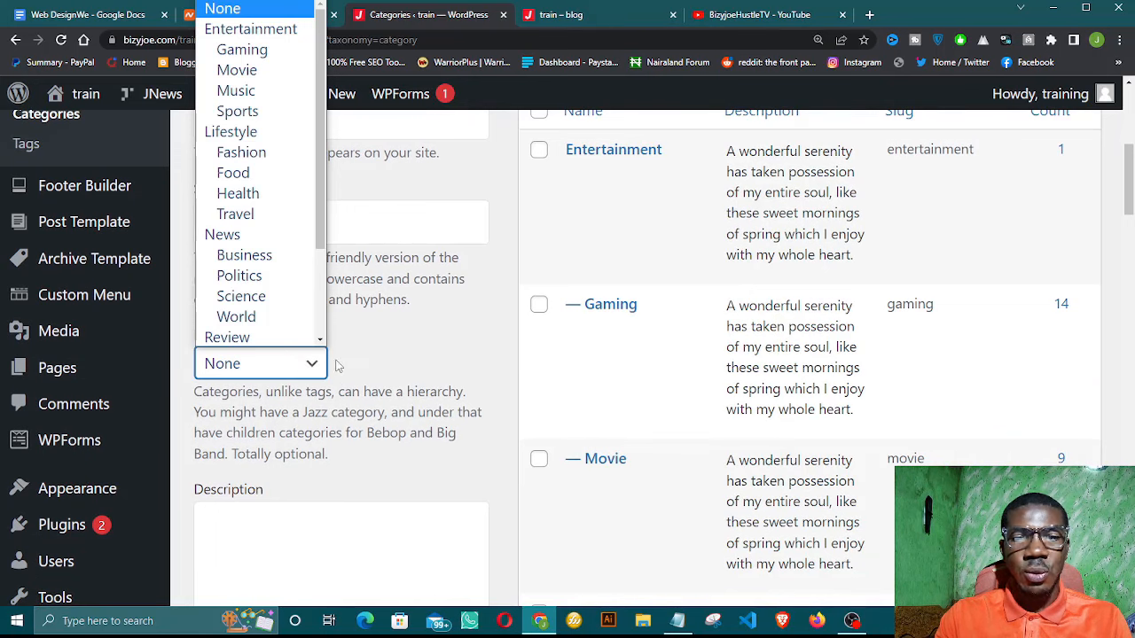
click(306, 363)
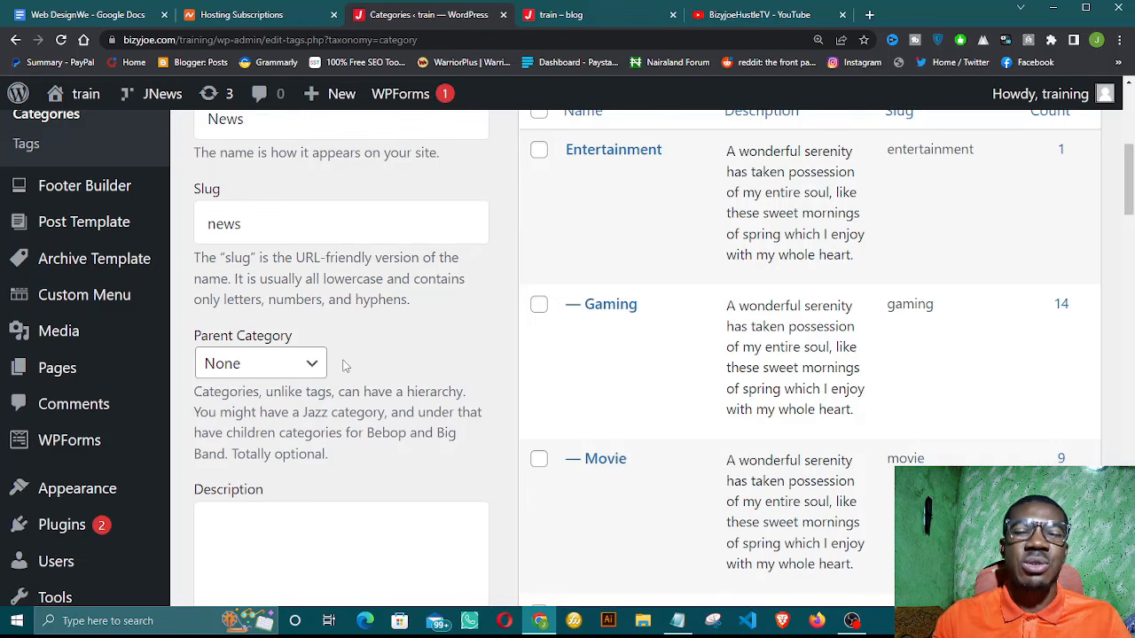
scroll(339, 369, down, 3)
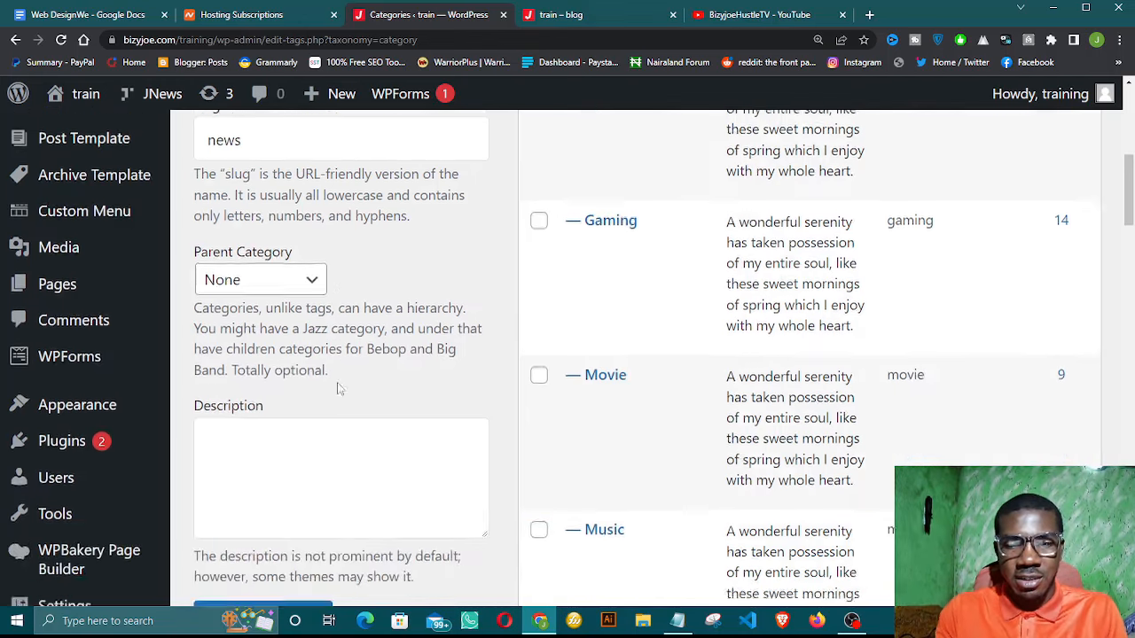
click(339, 369)
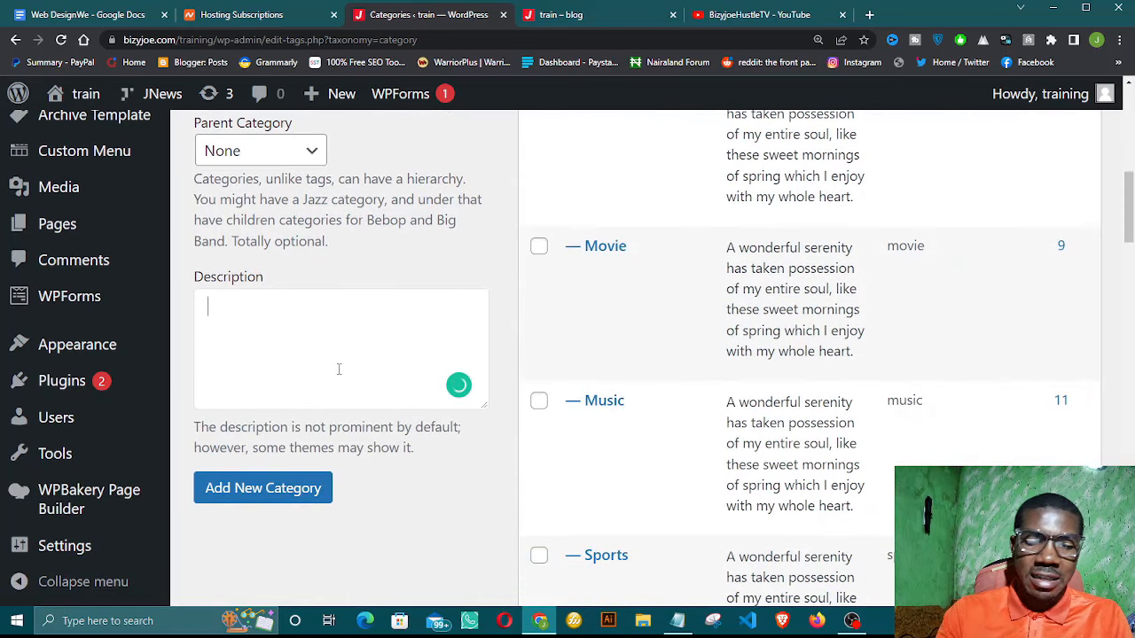
text(this)
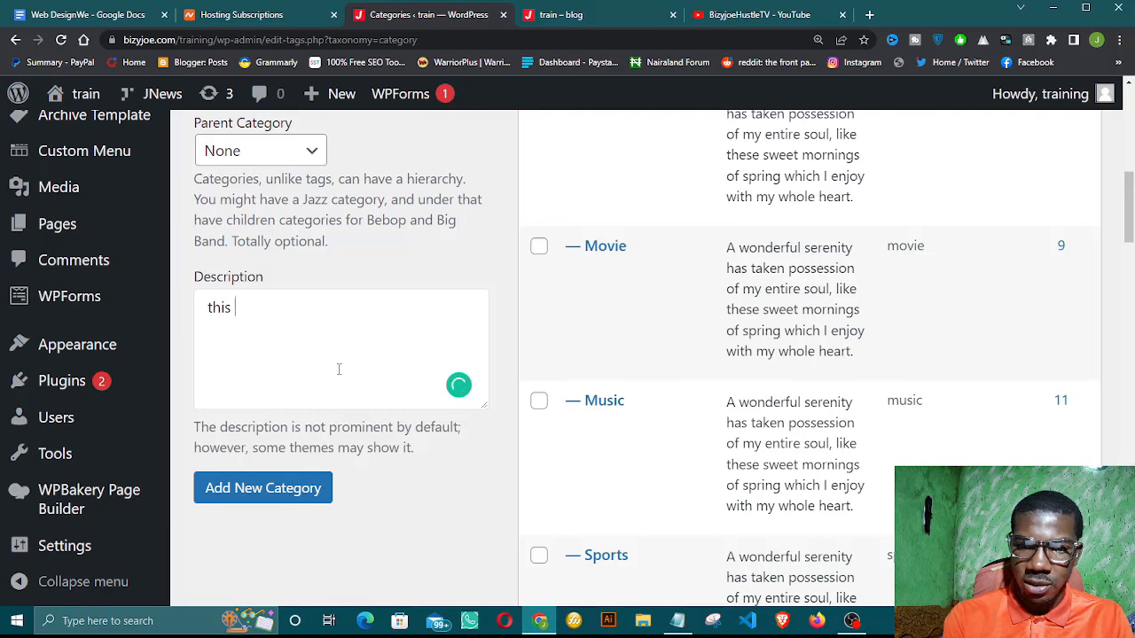
key(BackSpace)
key(BackSpace)
key(BackSpace)
key(BackSpace)
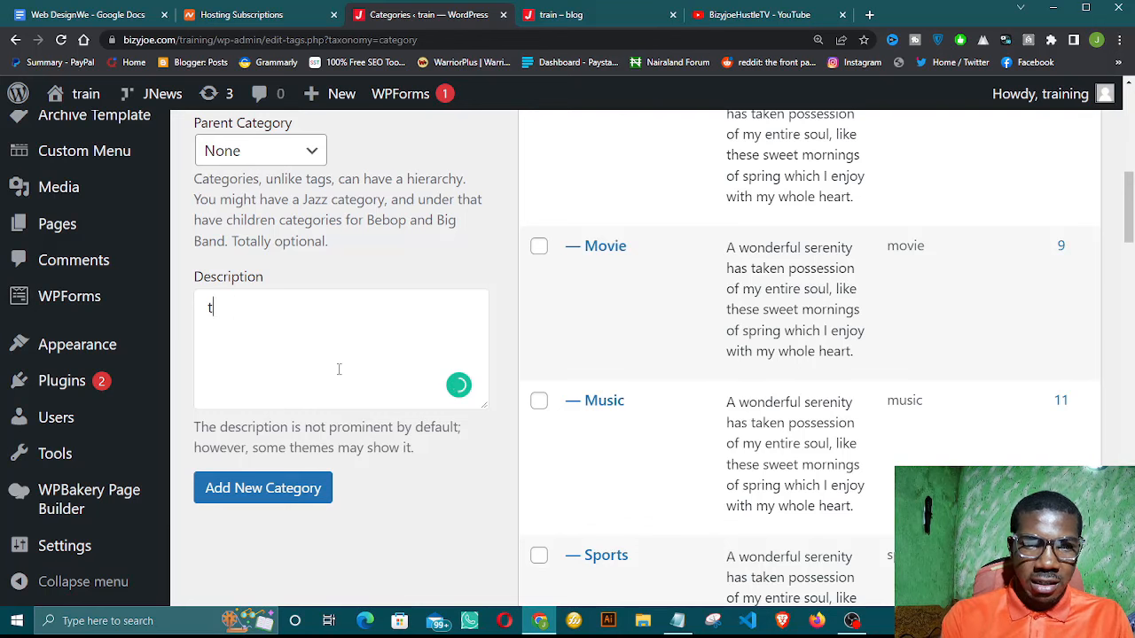
text(where )
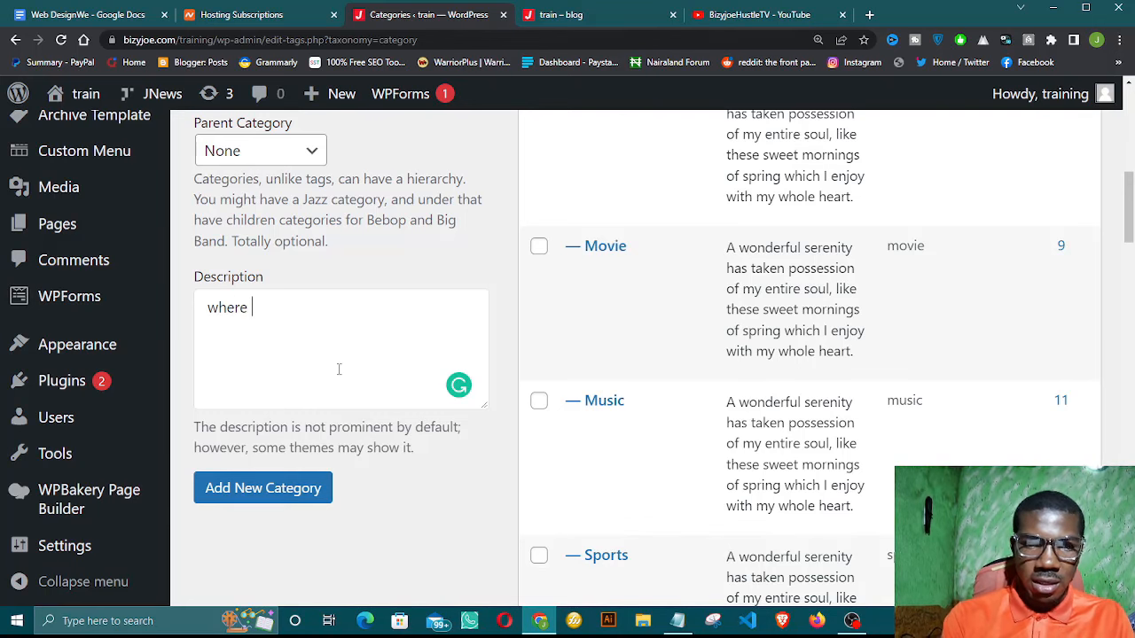
text(al)
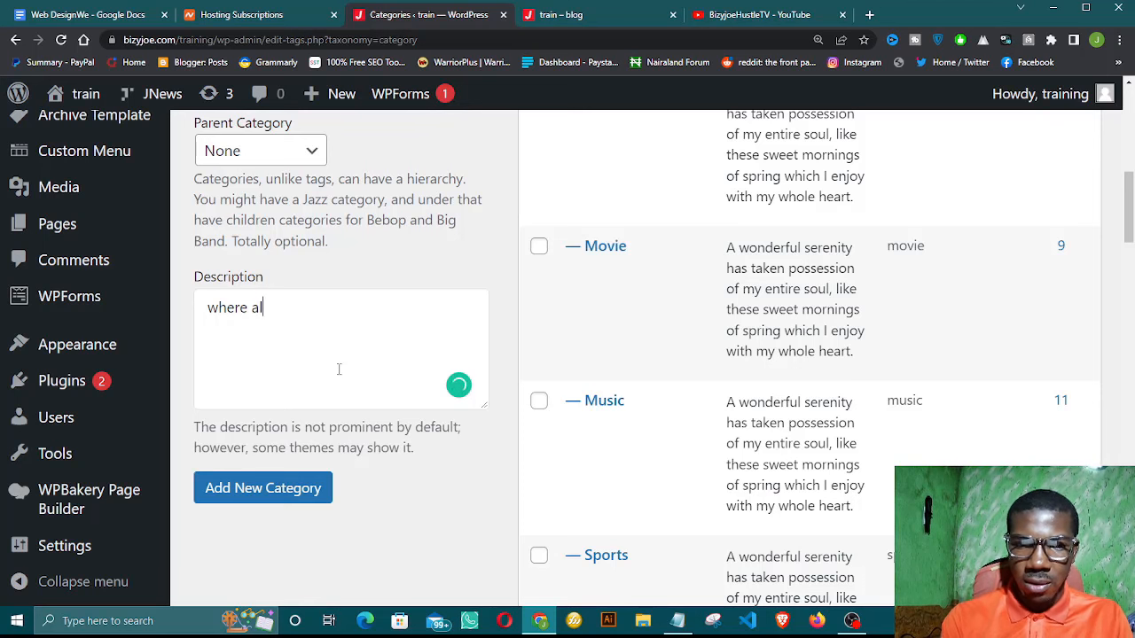
text(l happen)
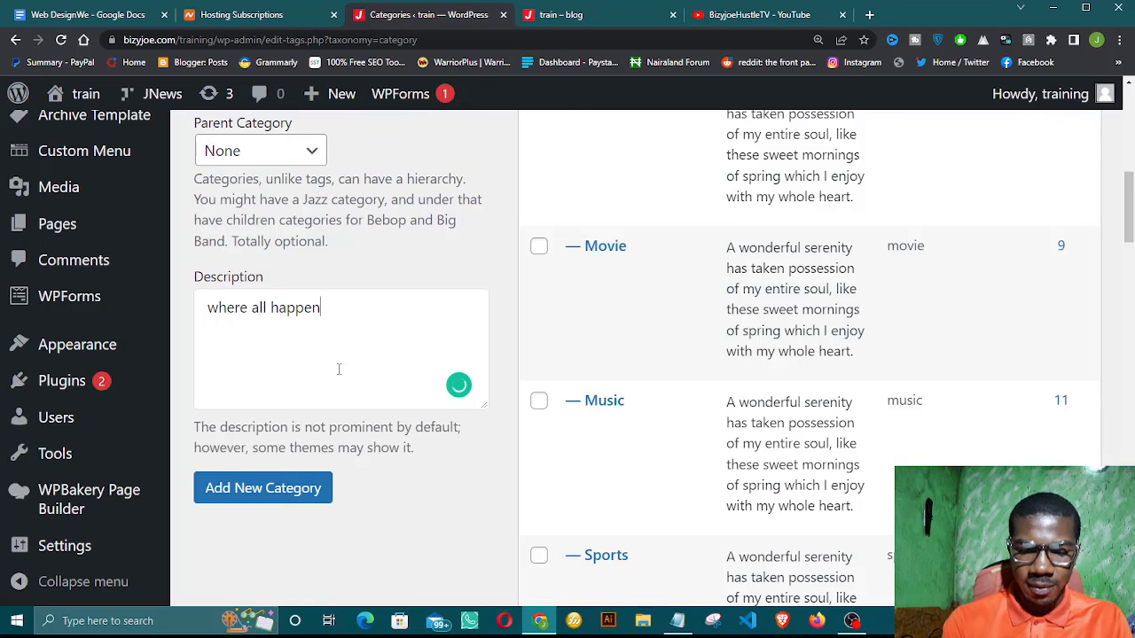
text(s in)
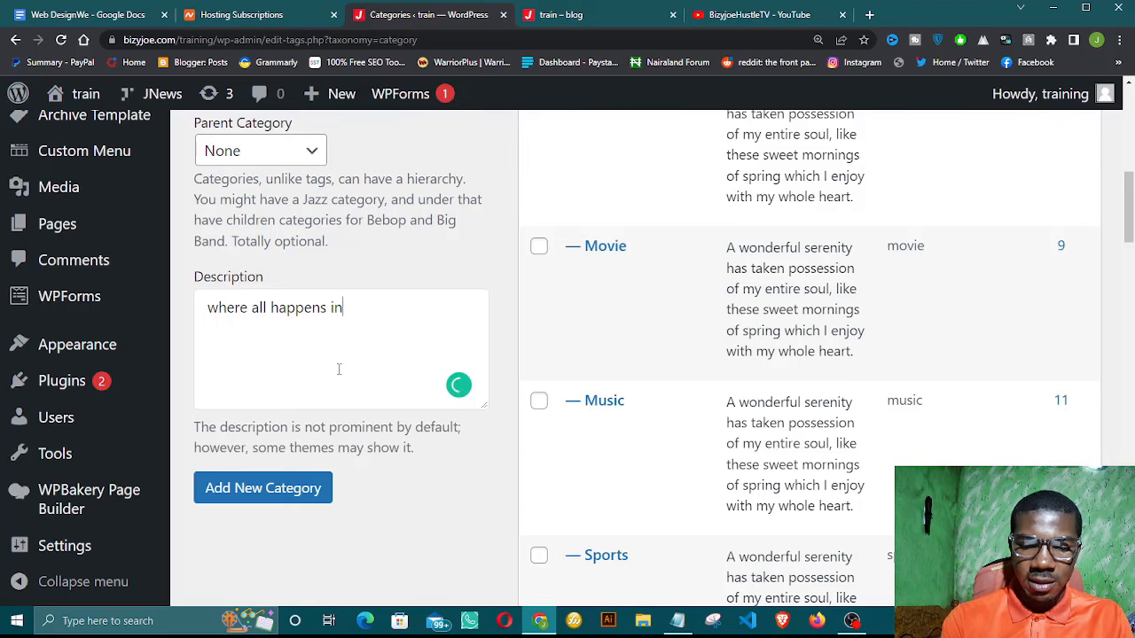
text( the)
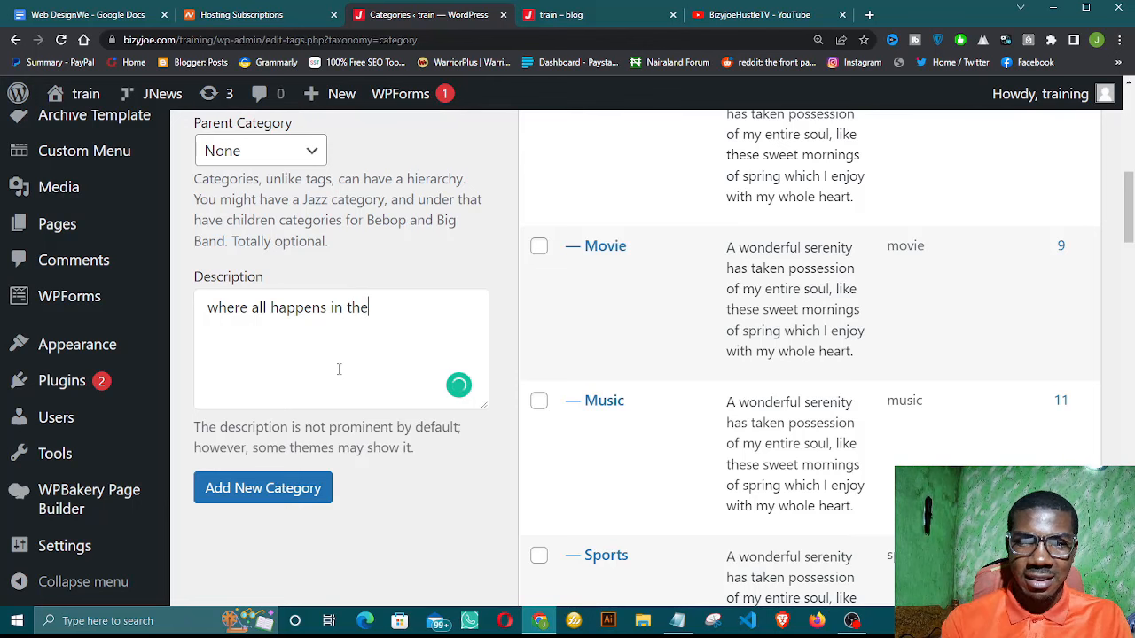
text( world )
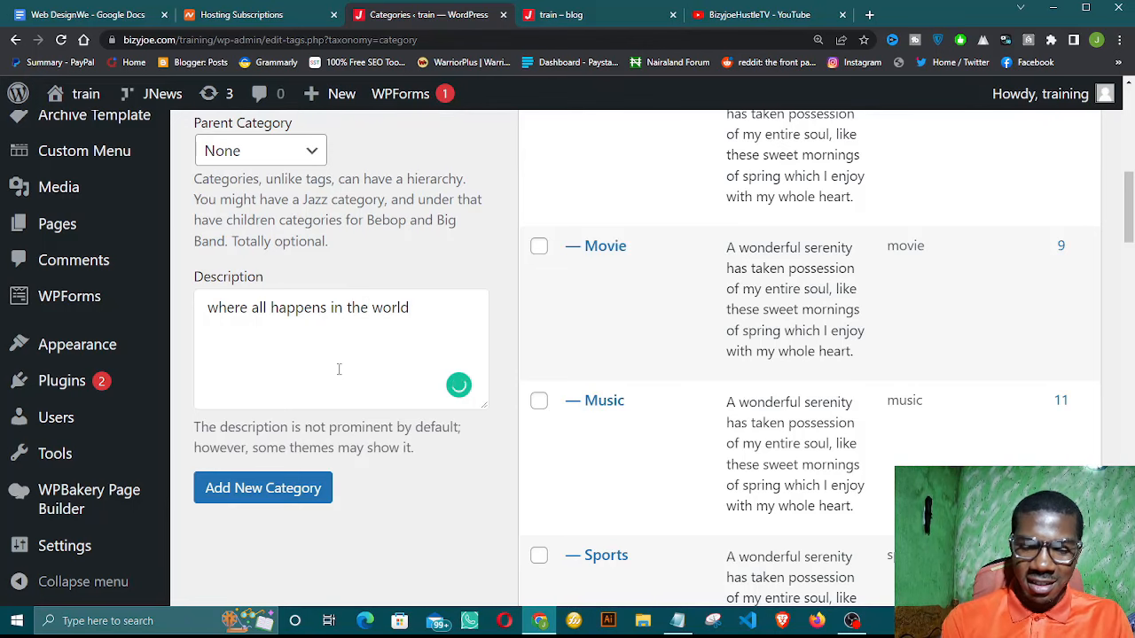
text(is )
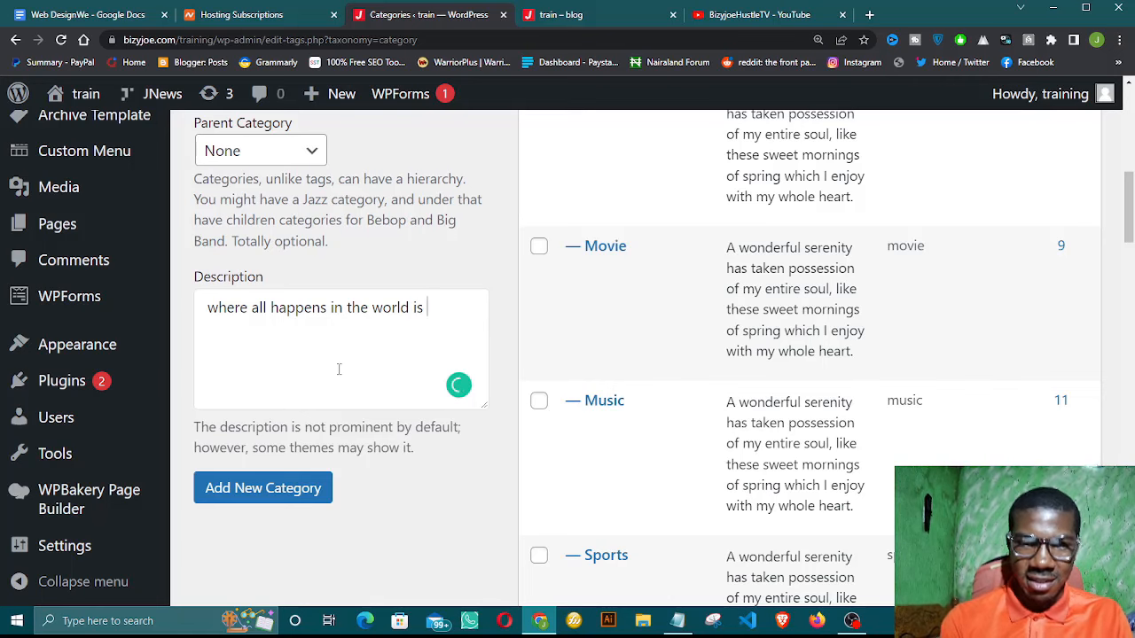
text(show)
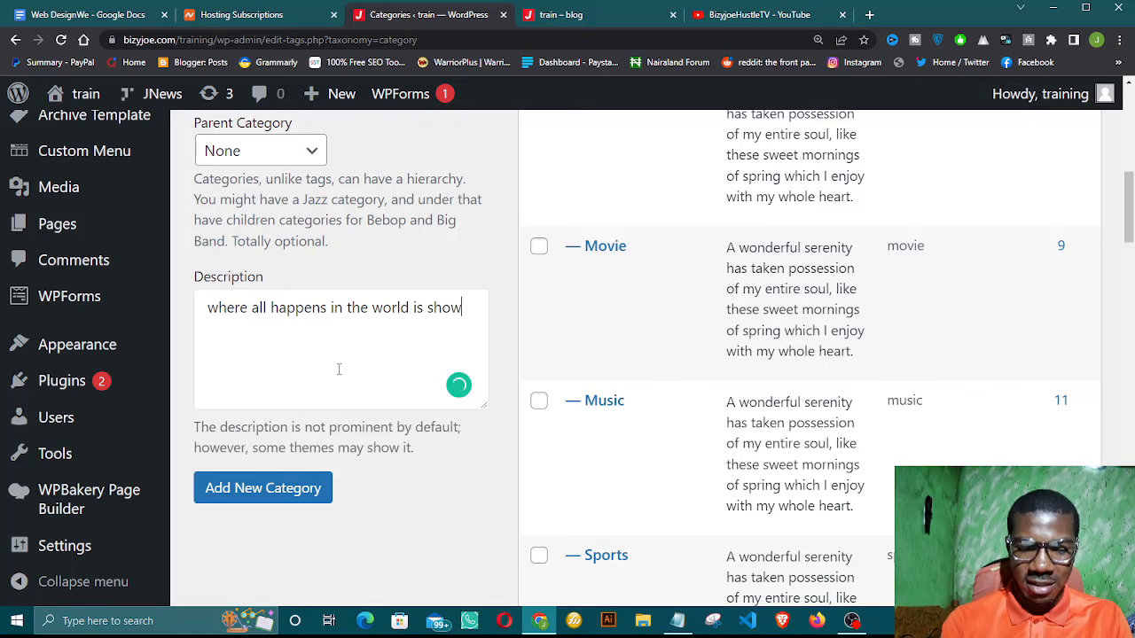
text(case)
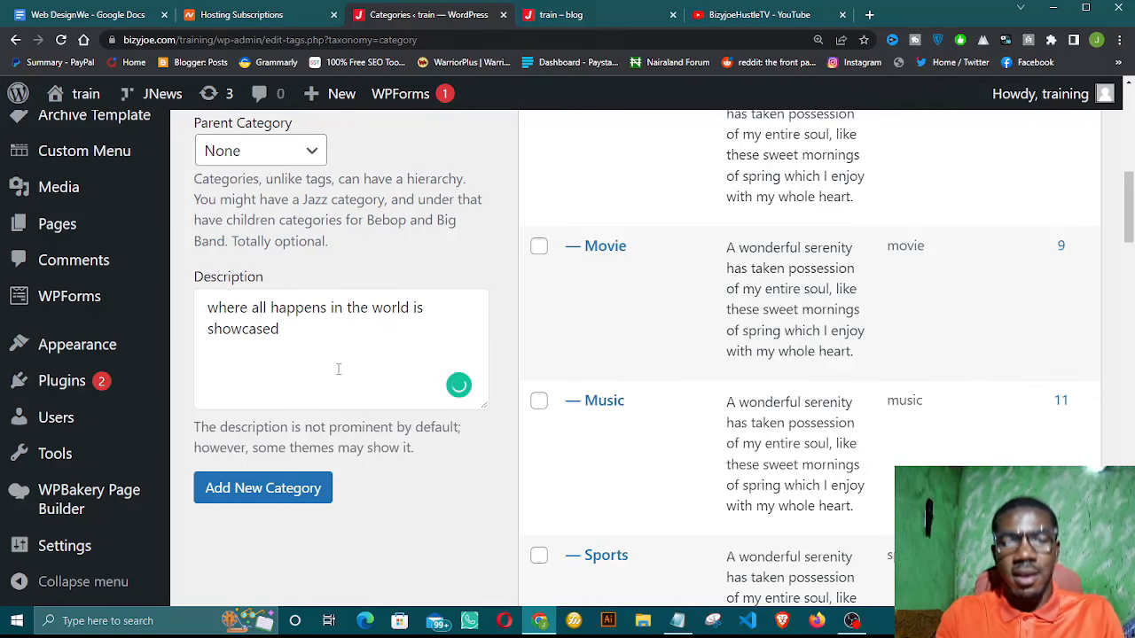
text(d)
scroll(319, 412, down, 1)
click(298, 426)
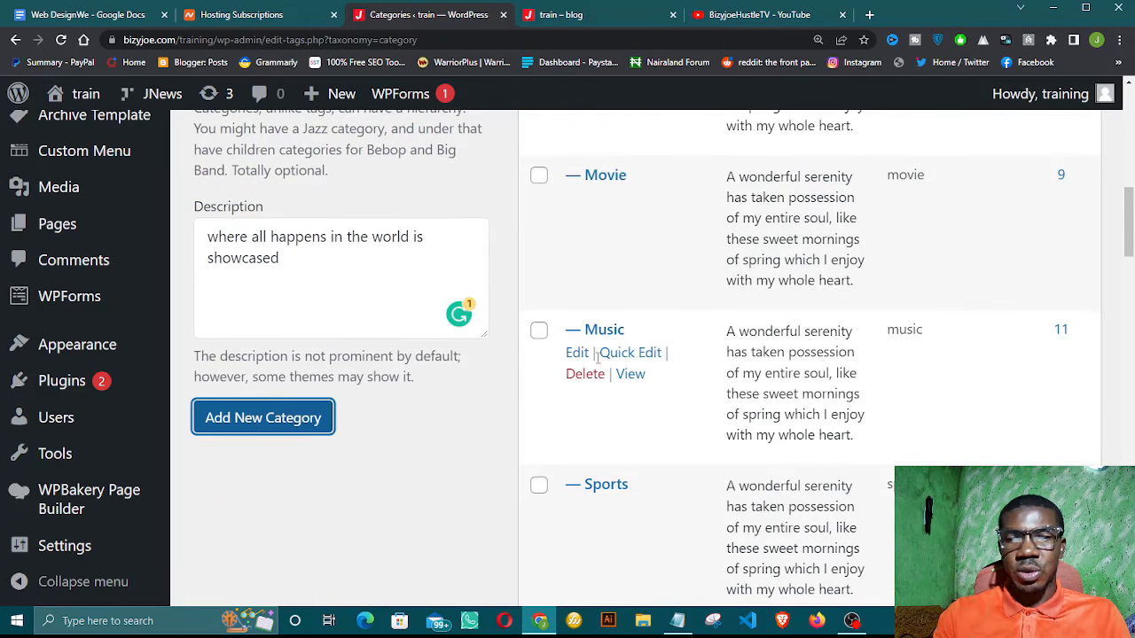
scroll(664, 330, up, 5)
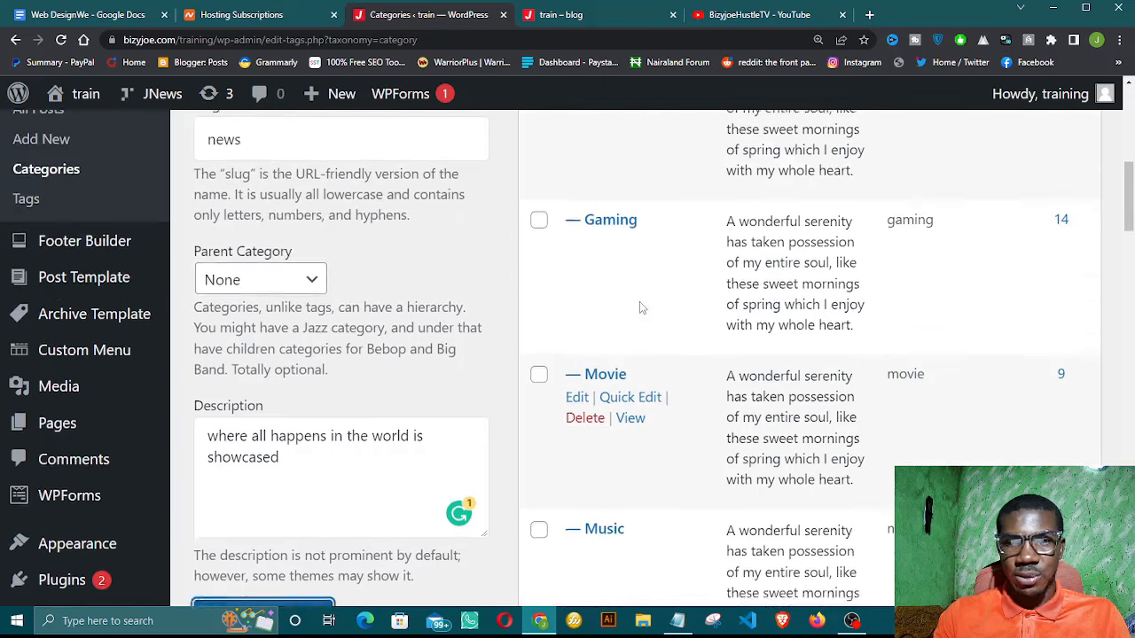
scroll(589, 365, down, 7)
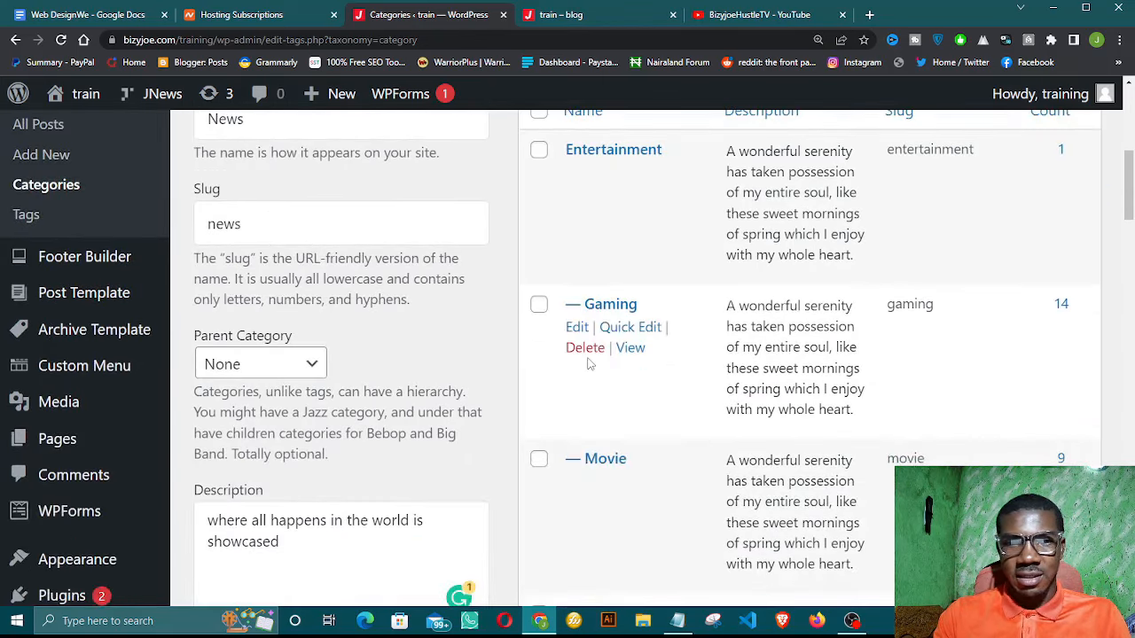
scroll(636, 401, down, 12)
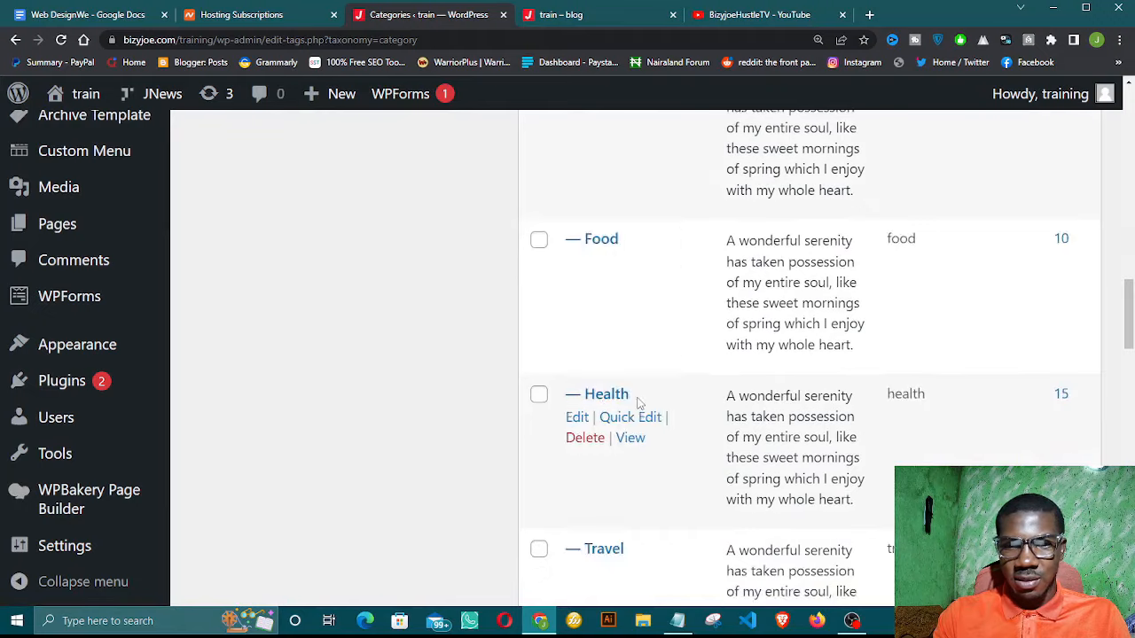
scroll(636, 406, up, 3)
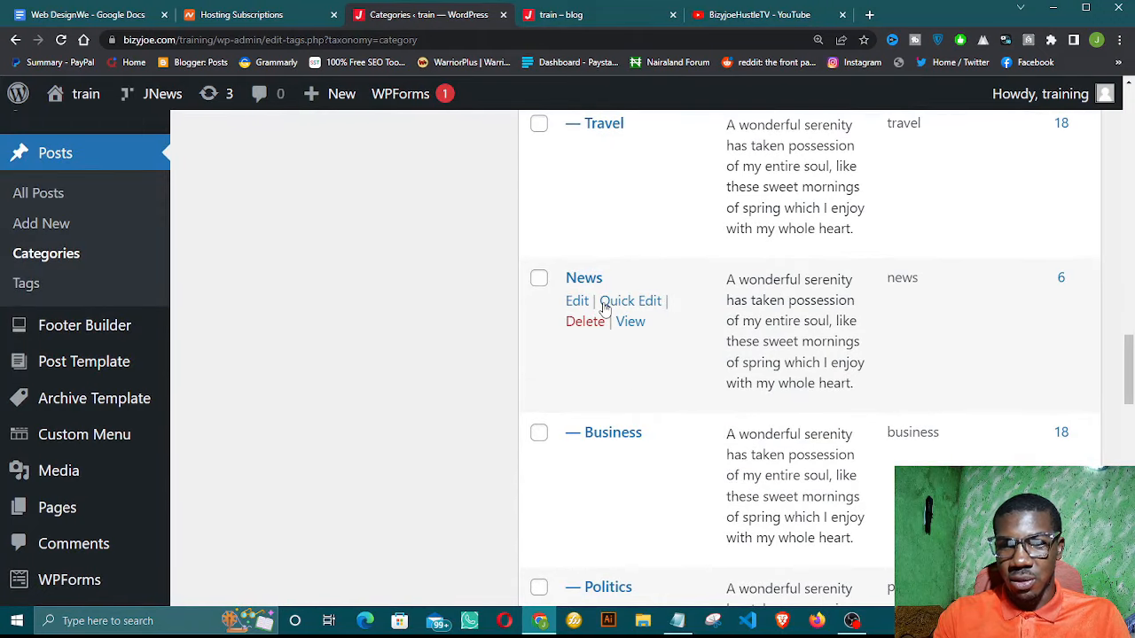
scroll(603, 306, up, 3)
scroll(606, 398, down, 3)
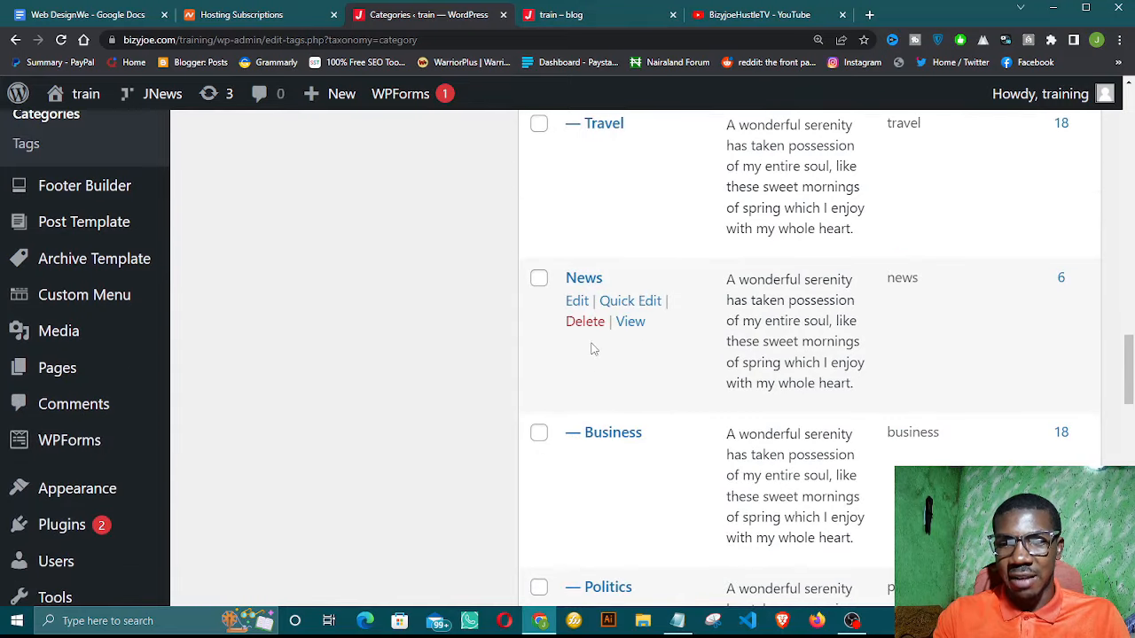
scroll(592, 345, up, 15)
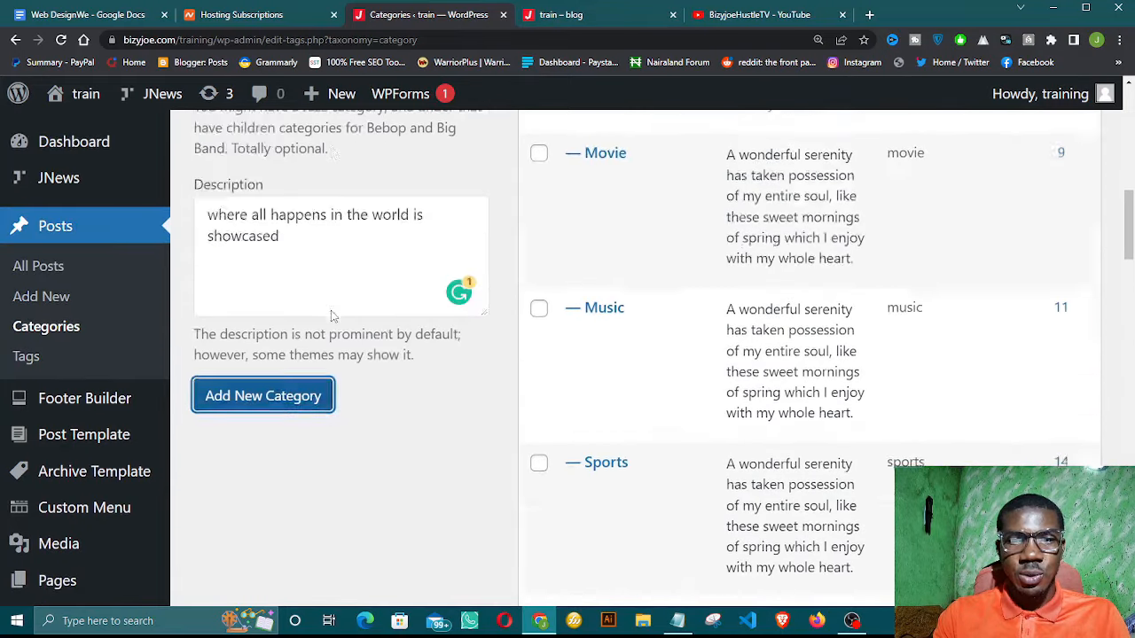
scroll(332, 315, up, 5)
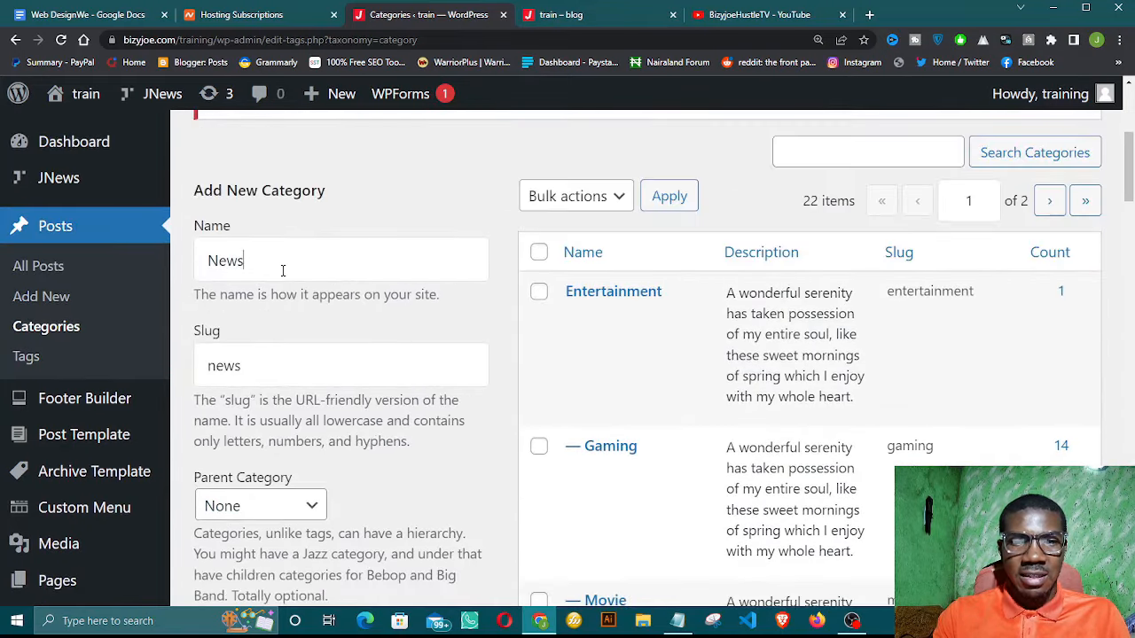
- Change the category name to football and the slug to footbal
drag(283, 271, 207, 261)
text(football)
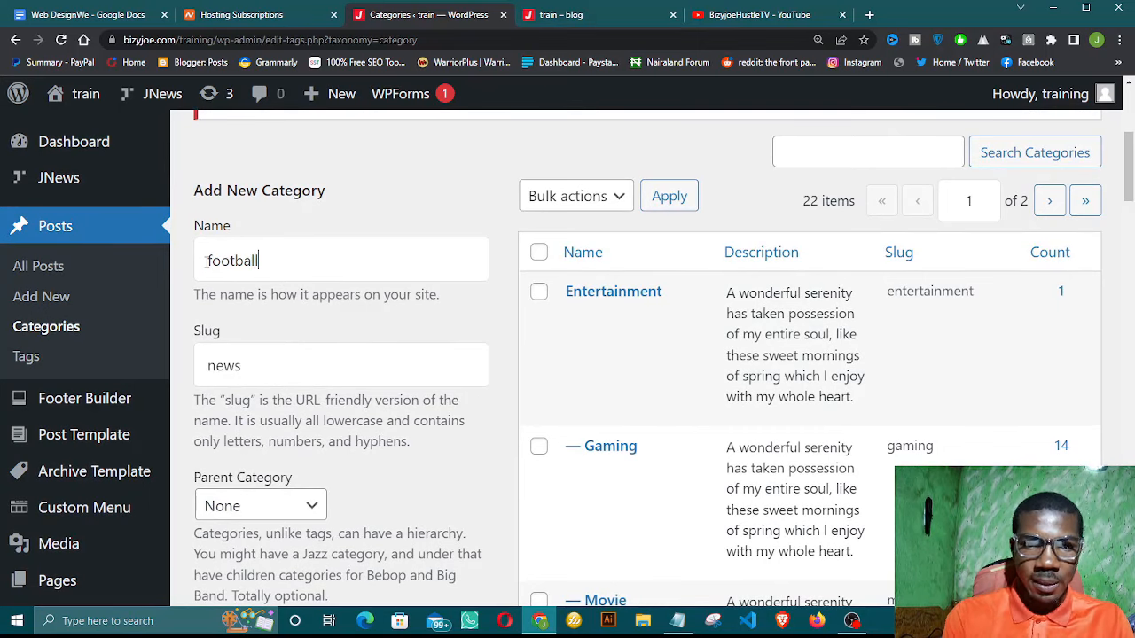
drag(240, 366, 209, 369)
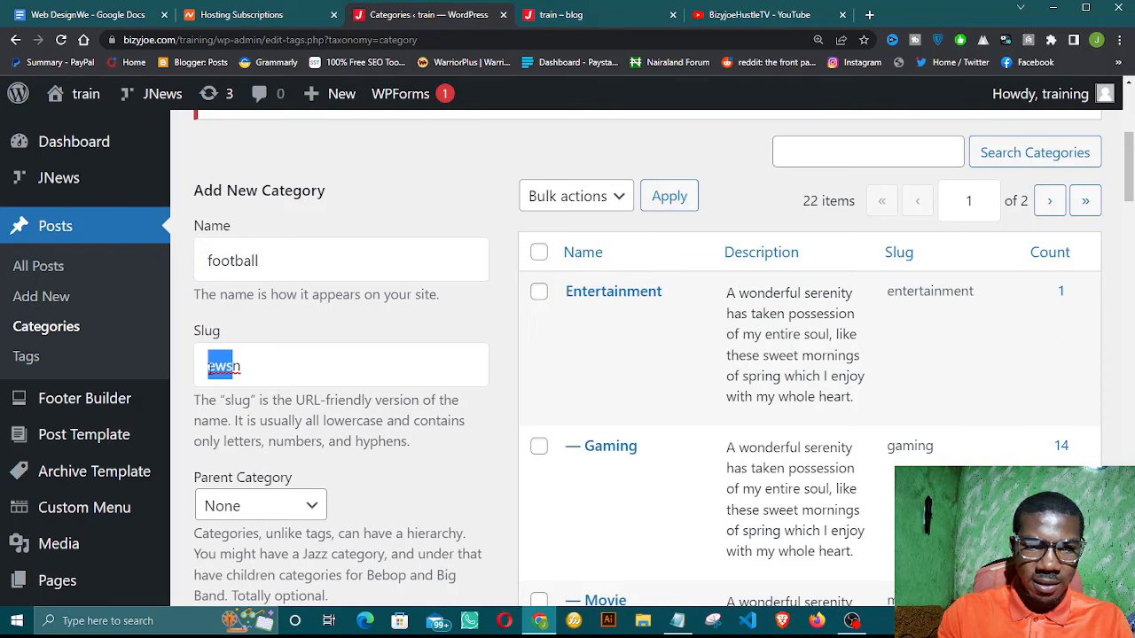
key(BackSpace)
text(foo)
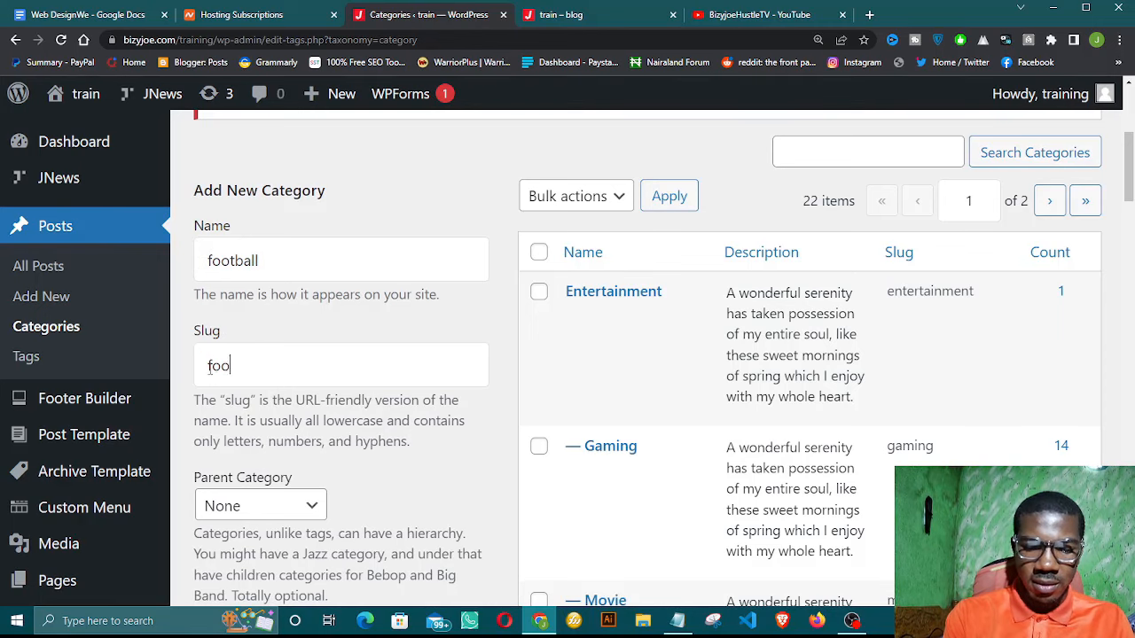
text(tbal)
- Choose Sports as the parent category
scroll(210, 369, down, 3)
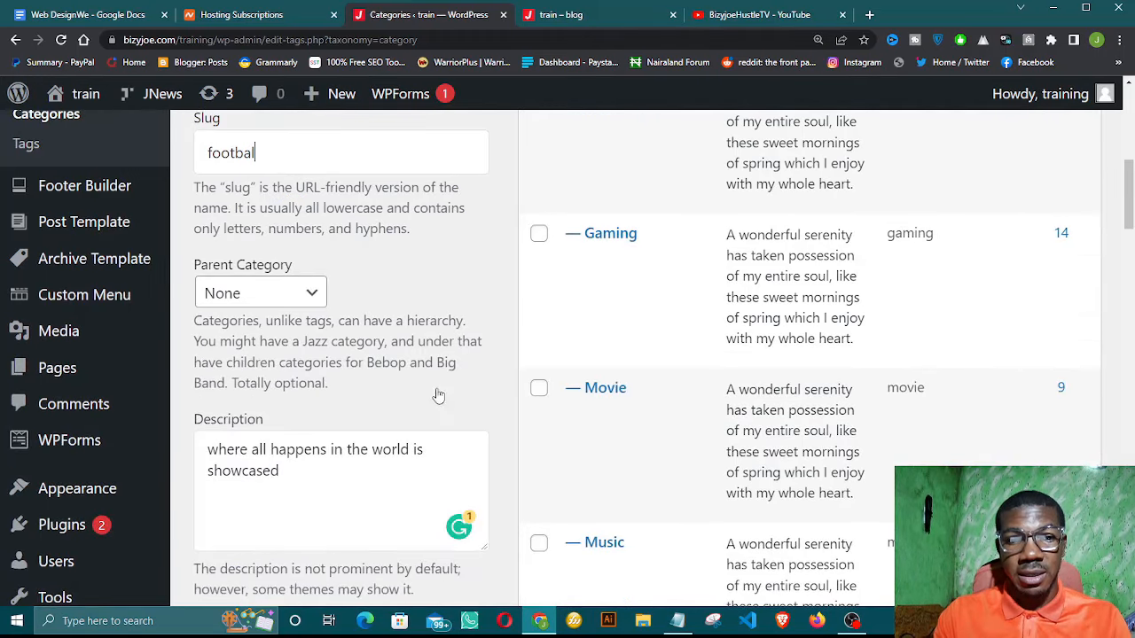
click(311, 297)
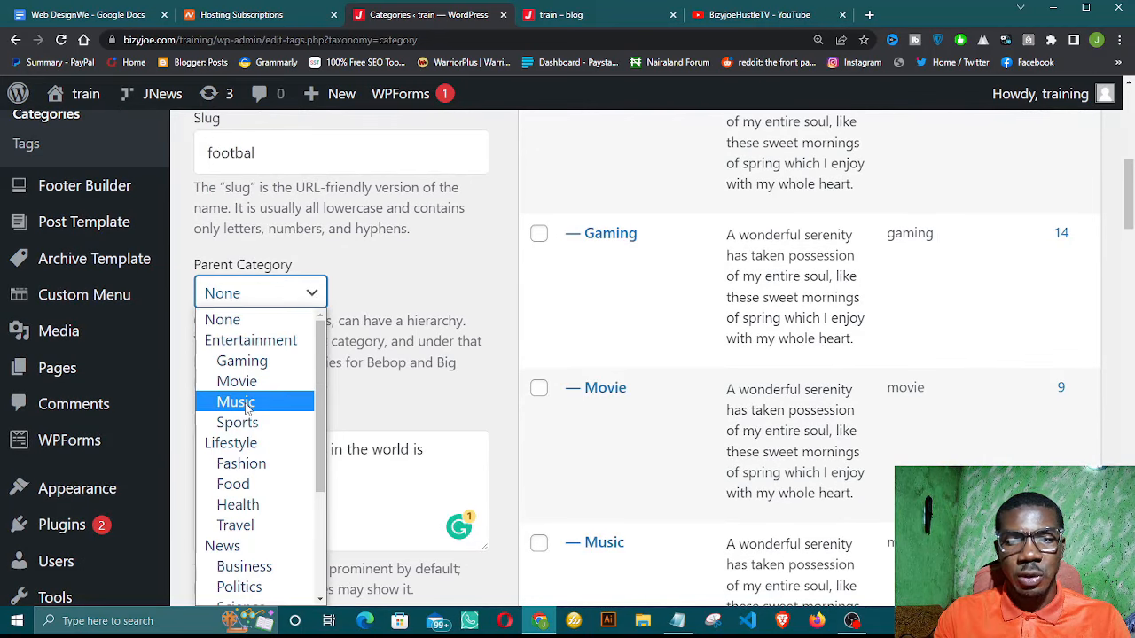
click(330, 294)
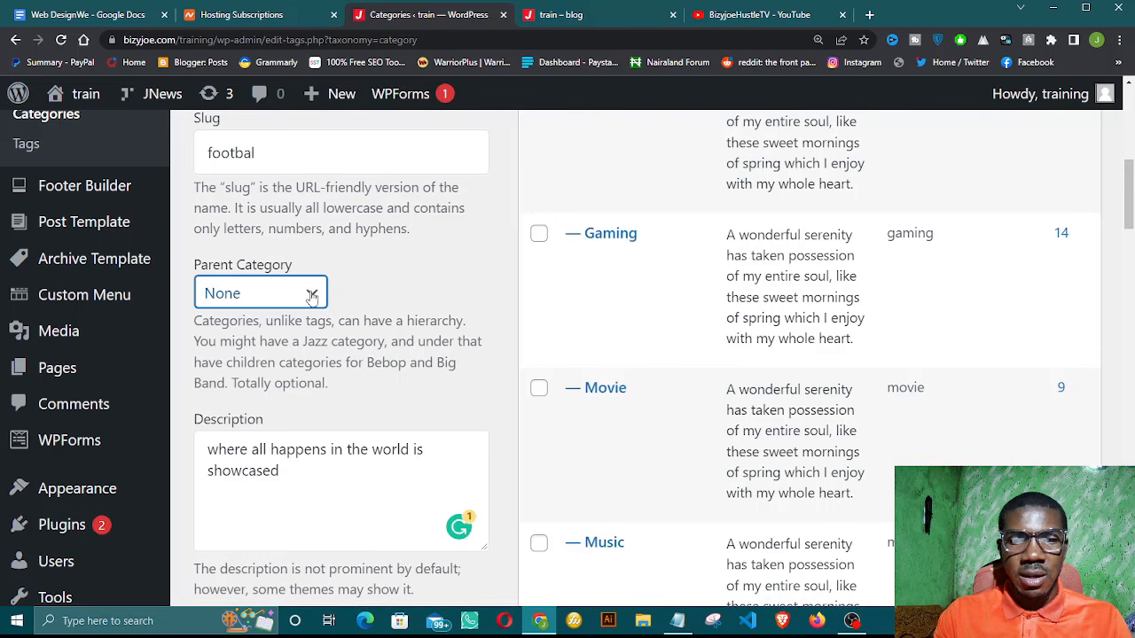
click(311, 295)
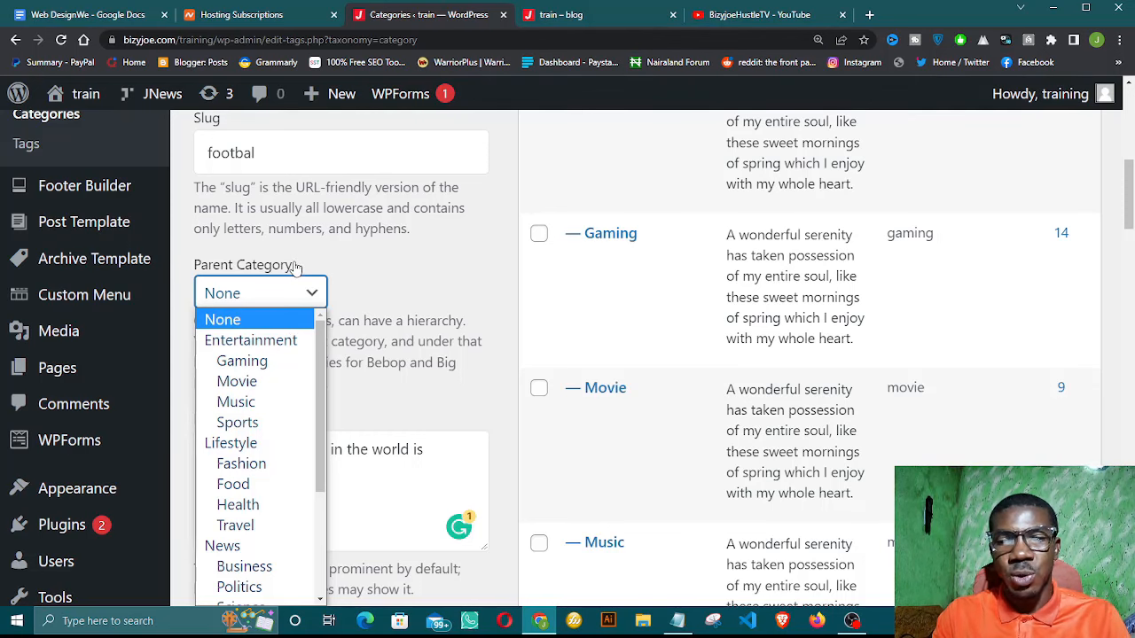
click(255, 424)
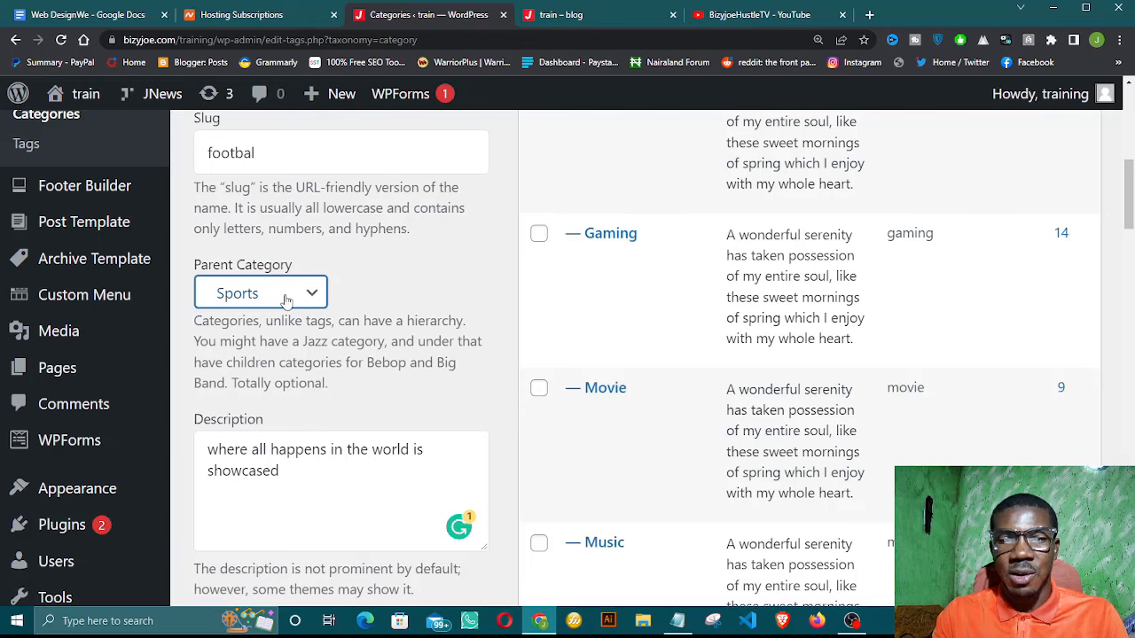
scroll(306, 444, down, 3)
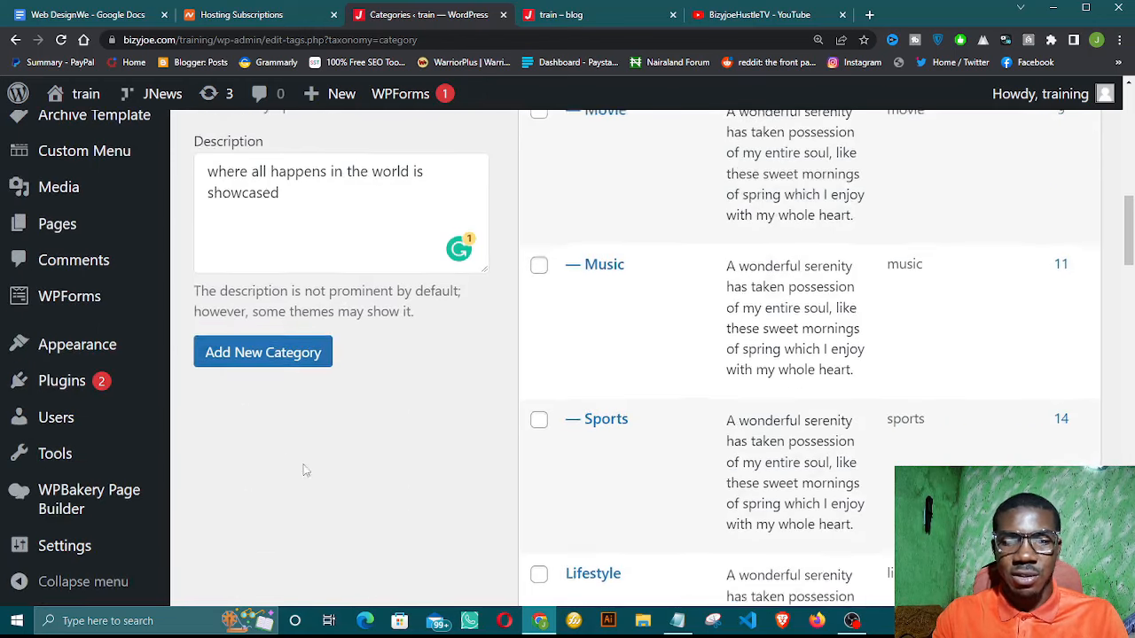
- Add the football category and confirm it is listed under Sports with slug footbal
click(285, 360)
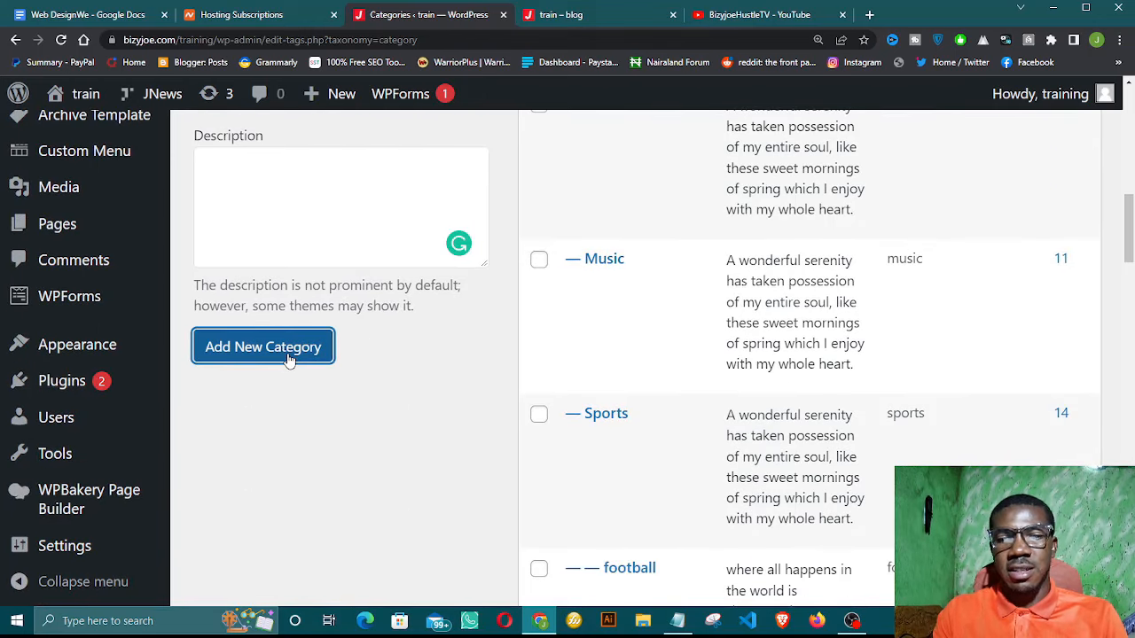
scroll(727, 399, down, 3)
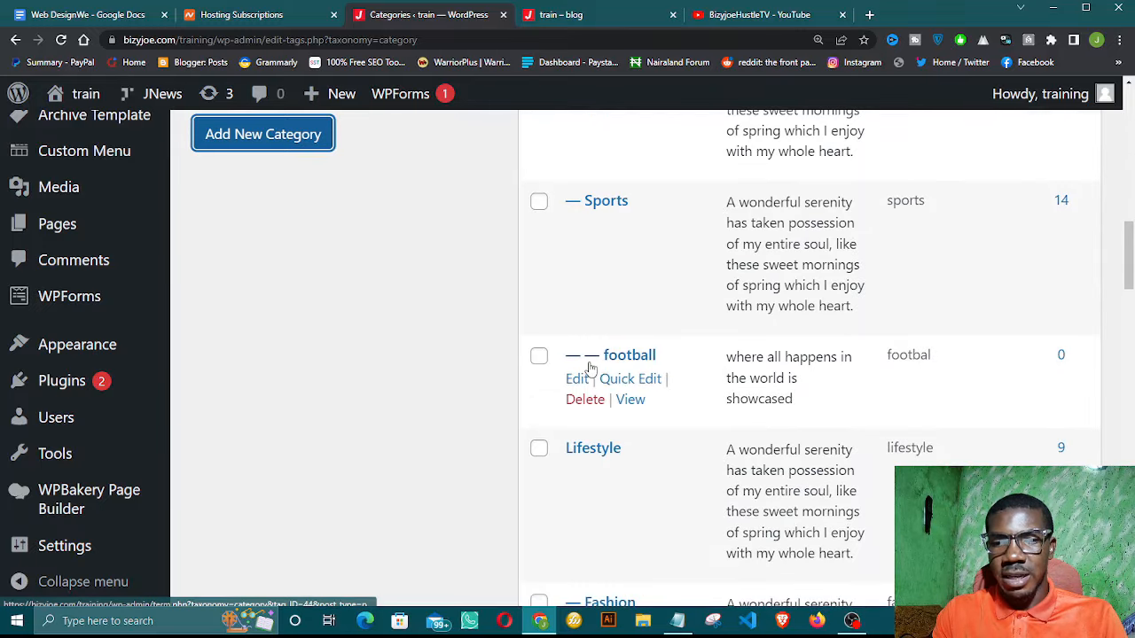
scroll(606, 266, up, 6)
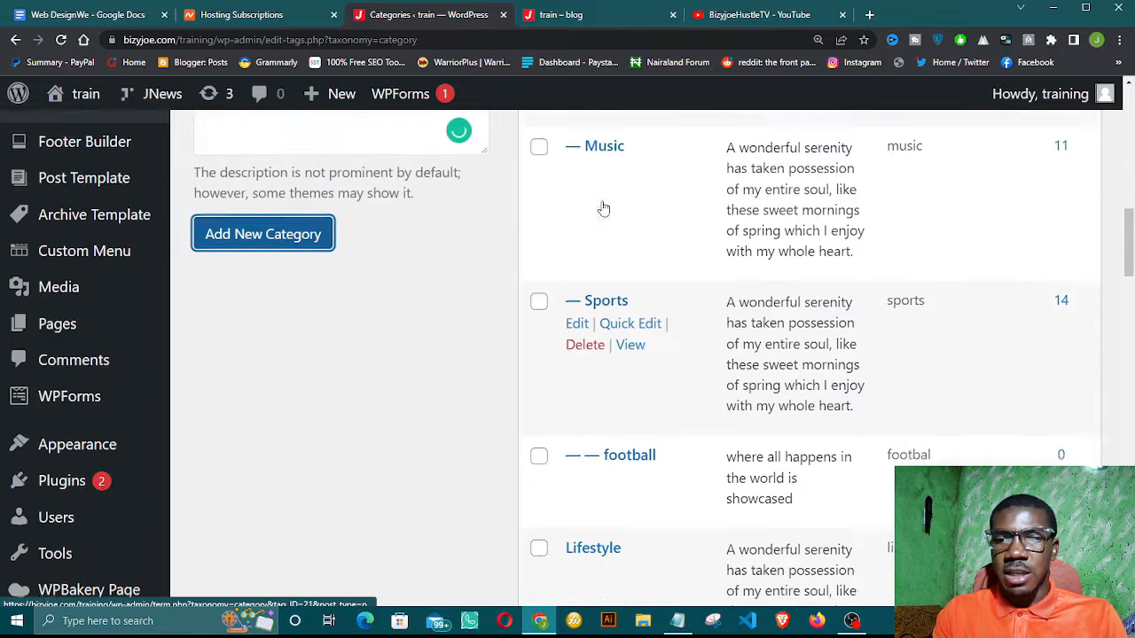
scroll(608, 271, up, 2)
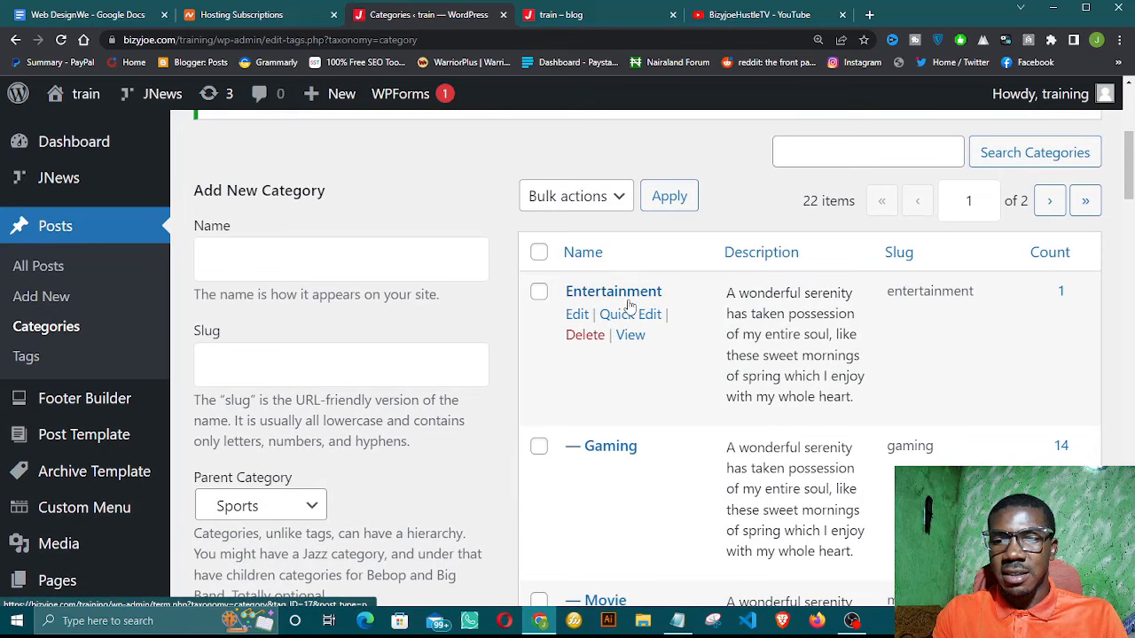
scroll(630, 305, down, 6)
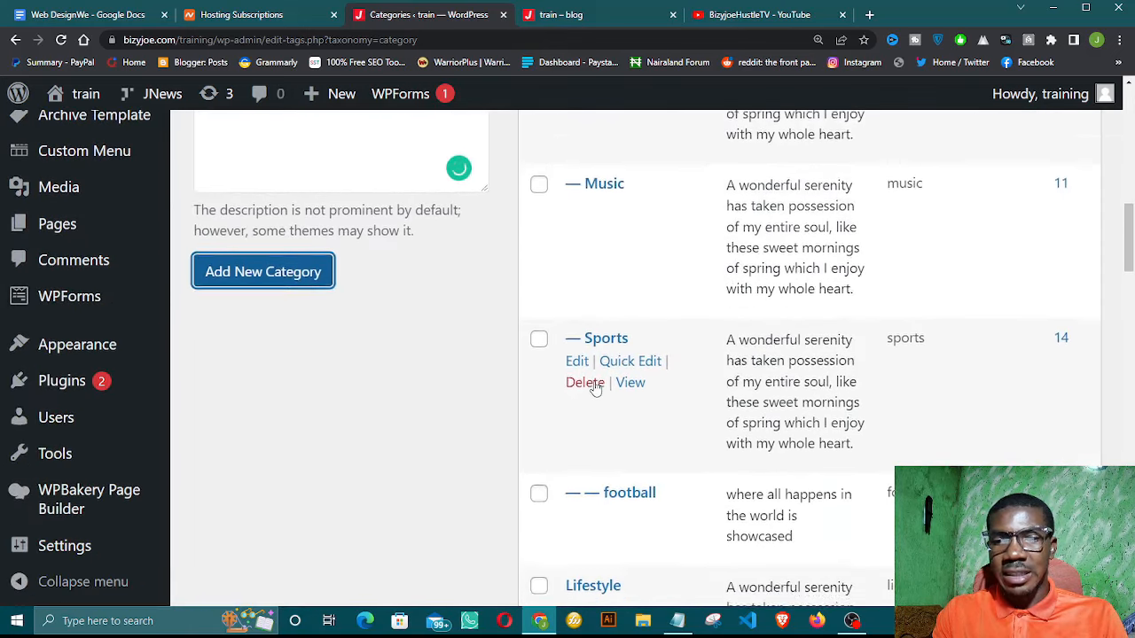
scroll(595, 388, down, 2)
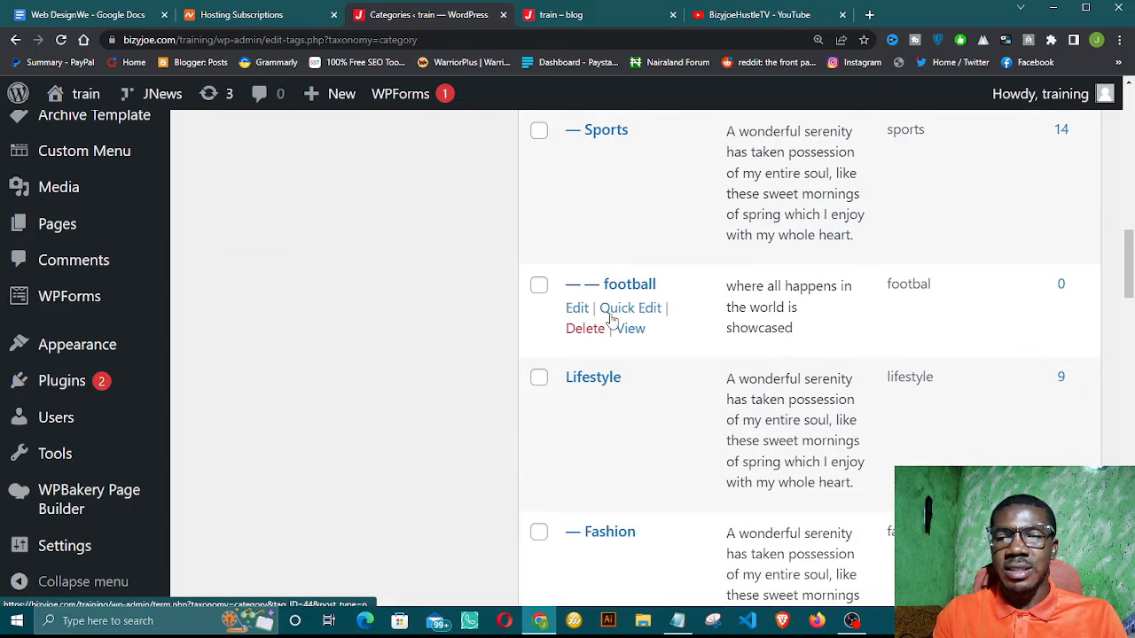
scroll(621, 373, up, 2)
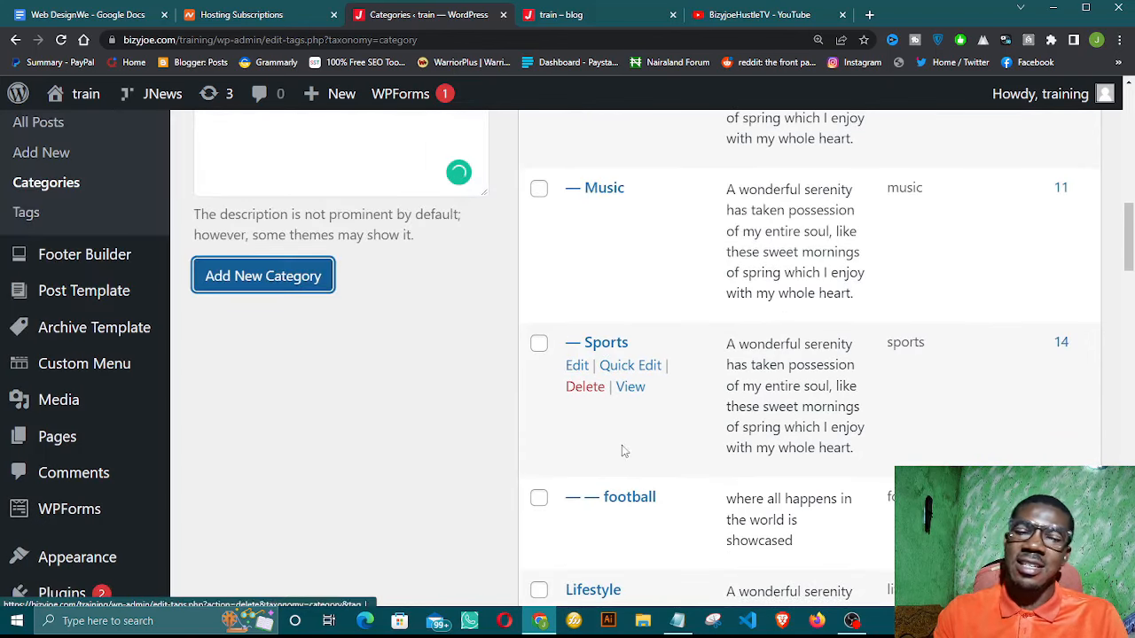
scroll(612, 474, down, 1)
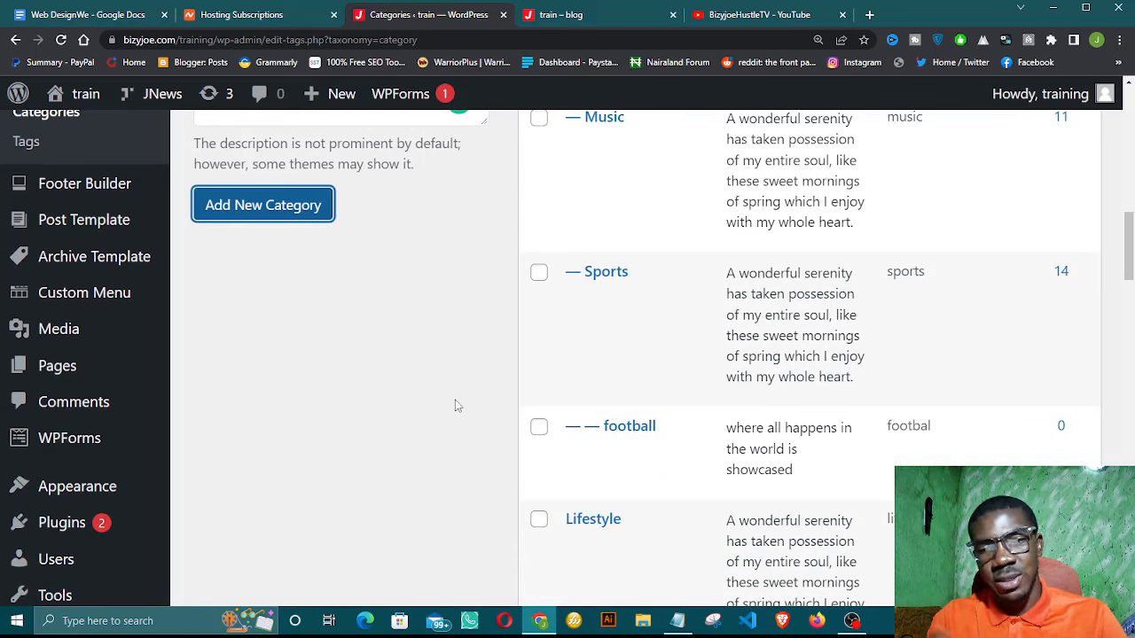
scroll(139, 304, down, 1)
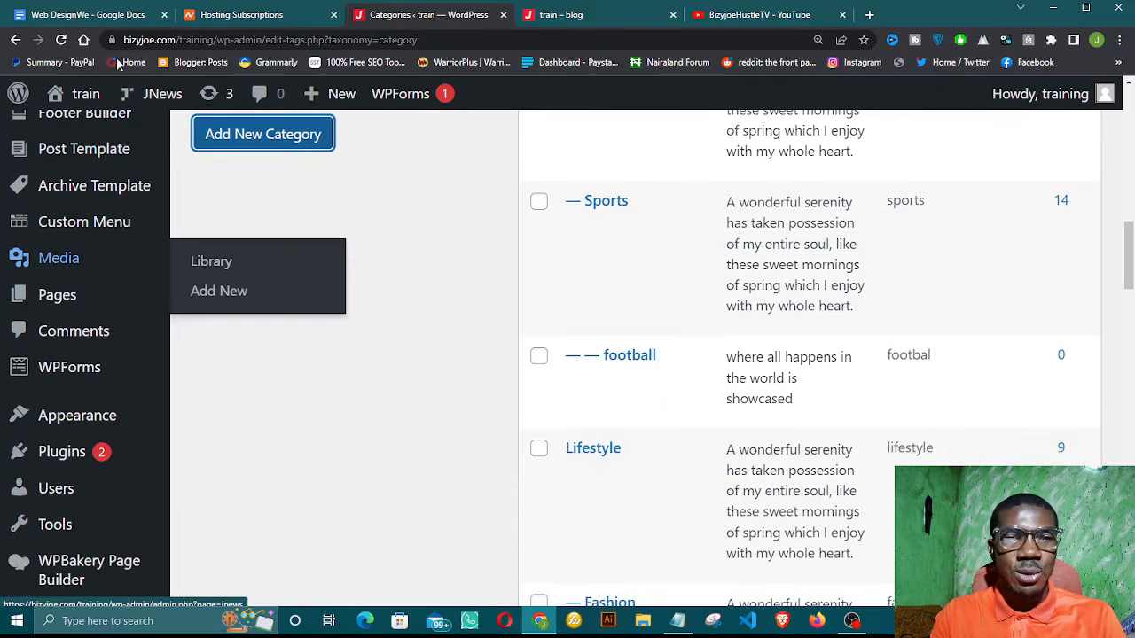
- Switch to the Web DesignWe outline and read the Plugins Installation list
key(ctrl+1)
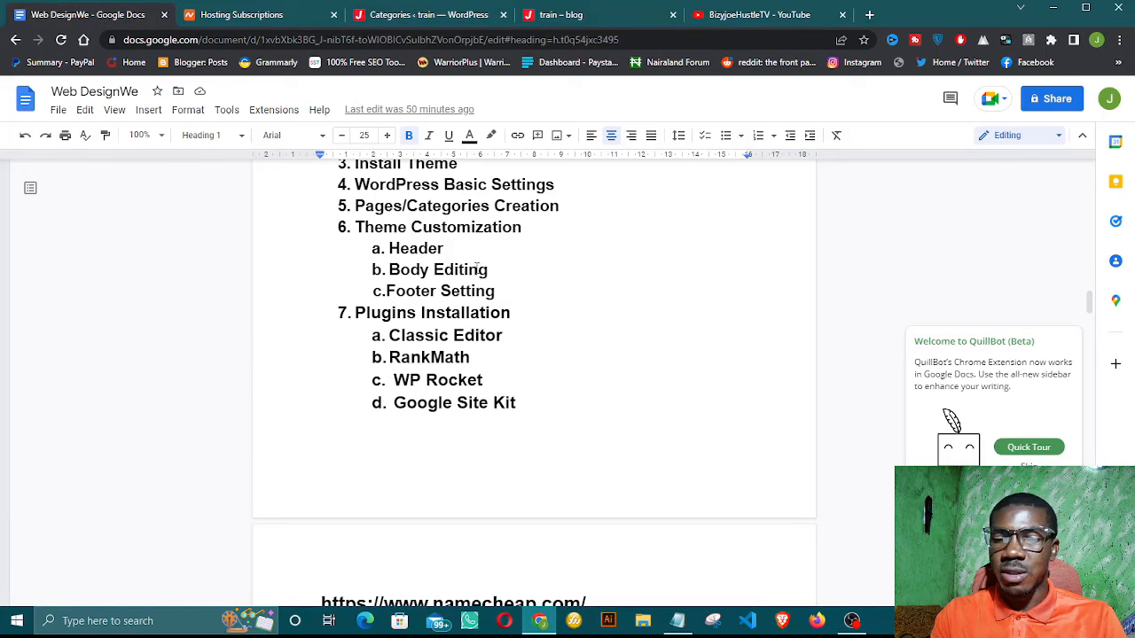
scroll(488, 284, down, 1)
scroll(478, 293, up, 1)
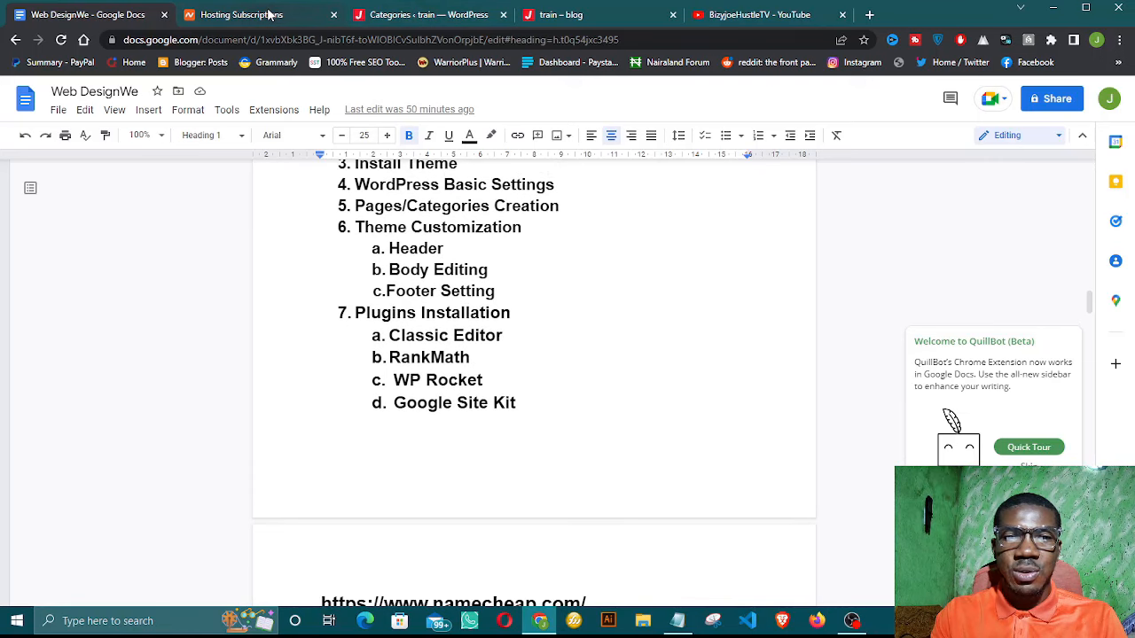
- Return to the WordPress Categories page and show the Appearance submenu options
click(433, 15)
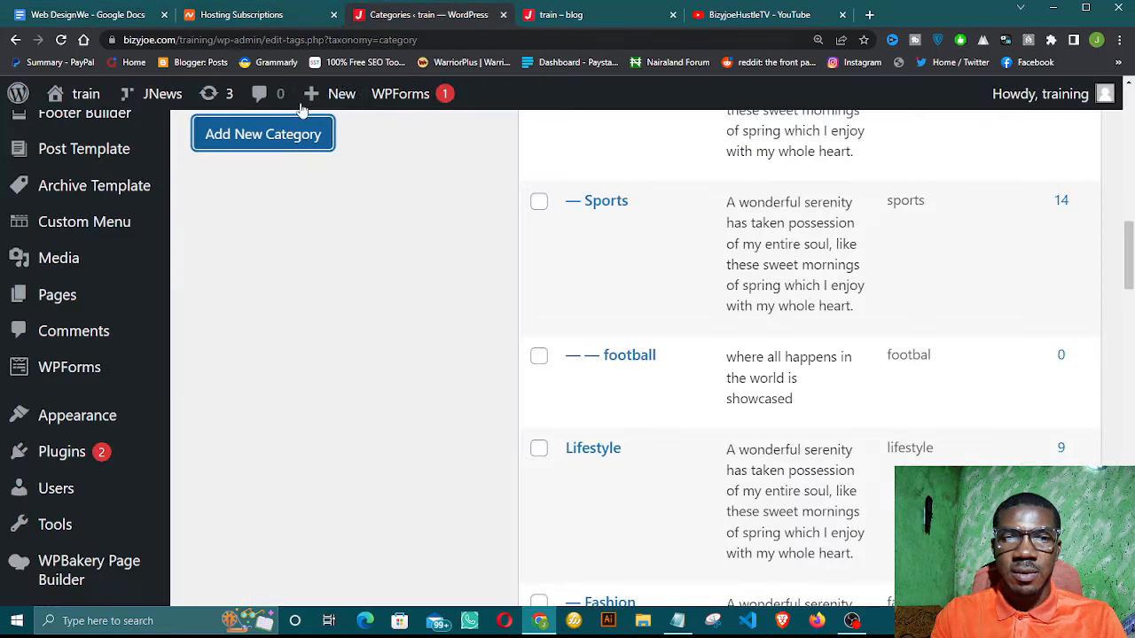
scroll(62, 293, up, 2)
scroll(69, 324, down, 5)
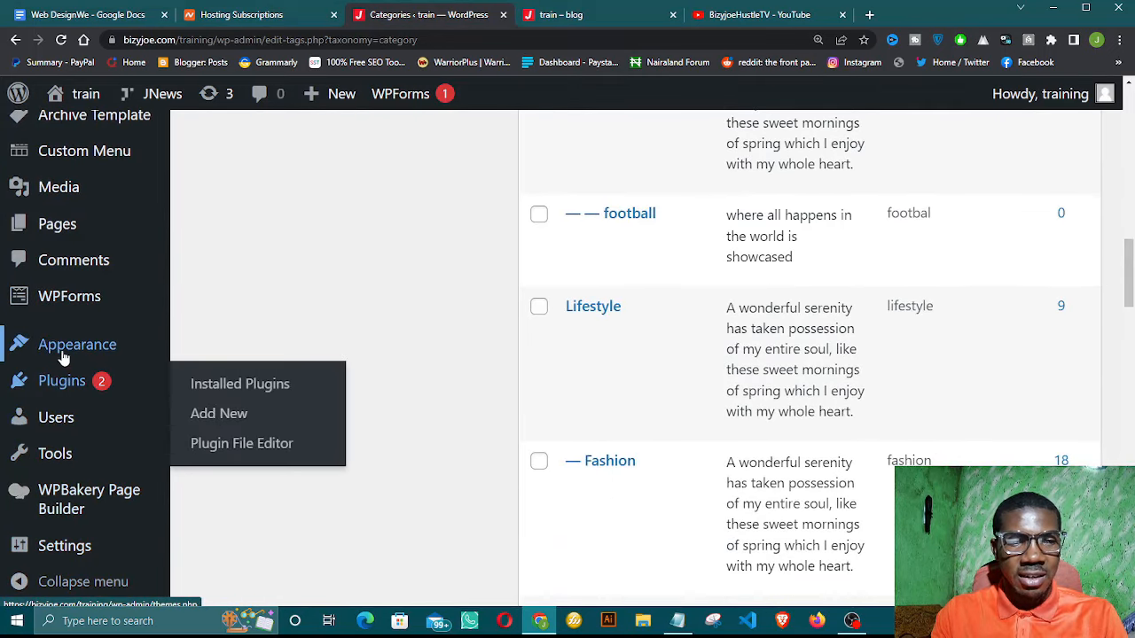
mouse_move(62, 353)
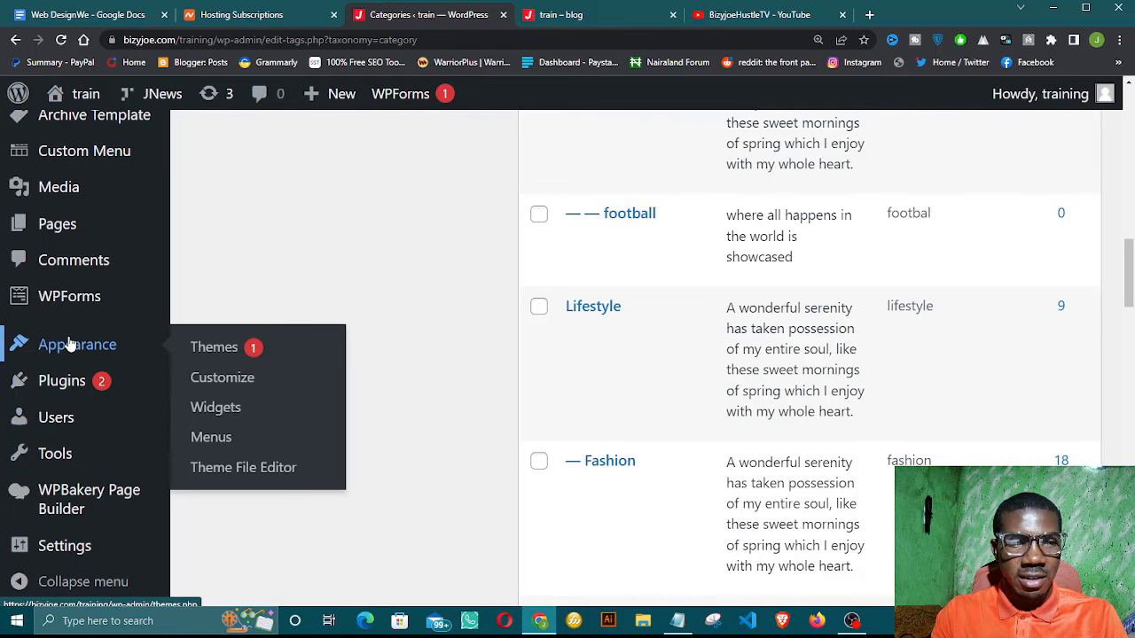
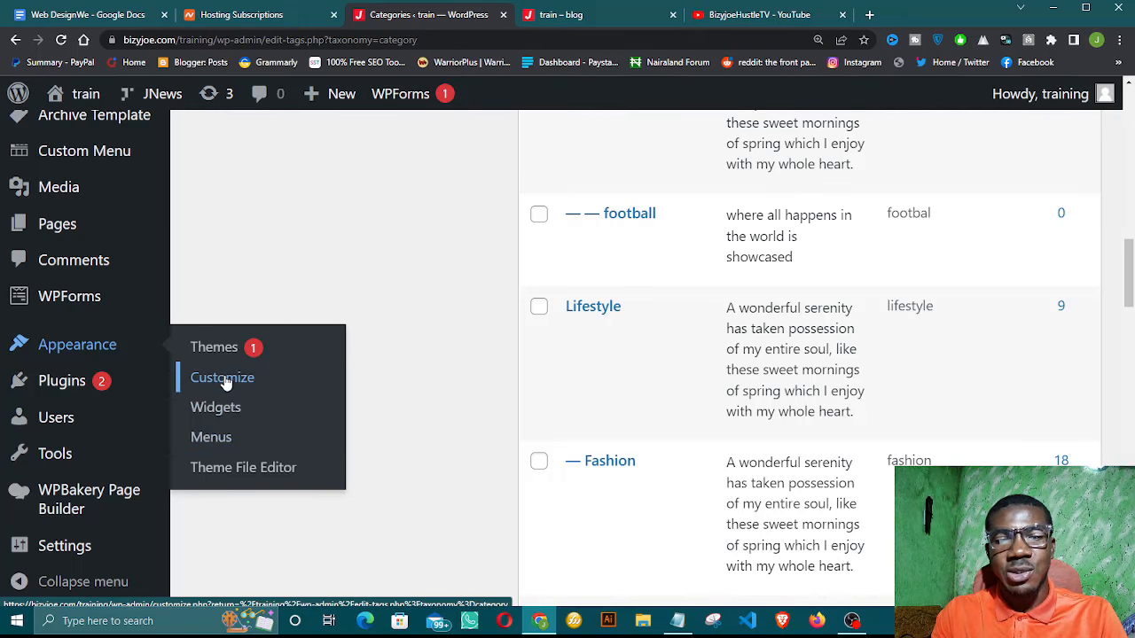
- Open Appearance > Menus, which loads the Footer Navigation menu for editing
click(216, 439)
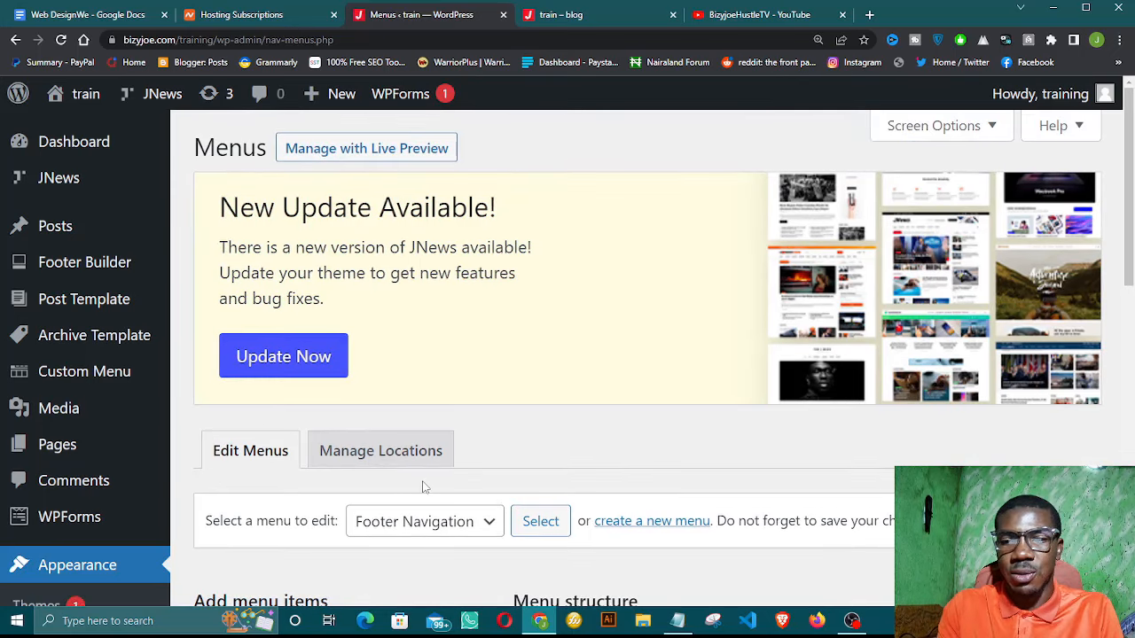
- Select Main Navigation in the menu dropdown and load it for editing
scroll(426, 487, down, 3)
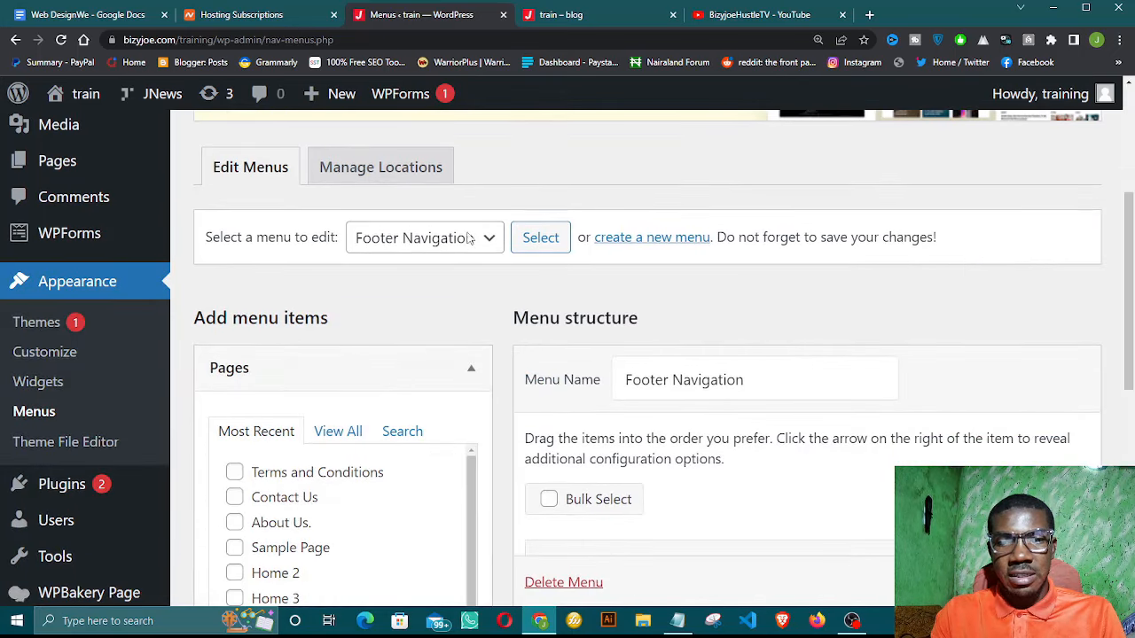
click(488, 246)
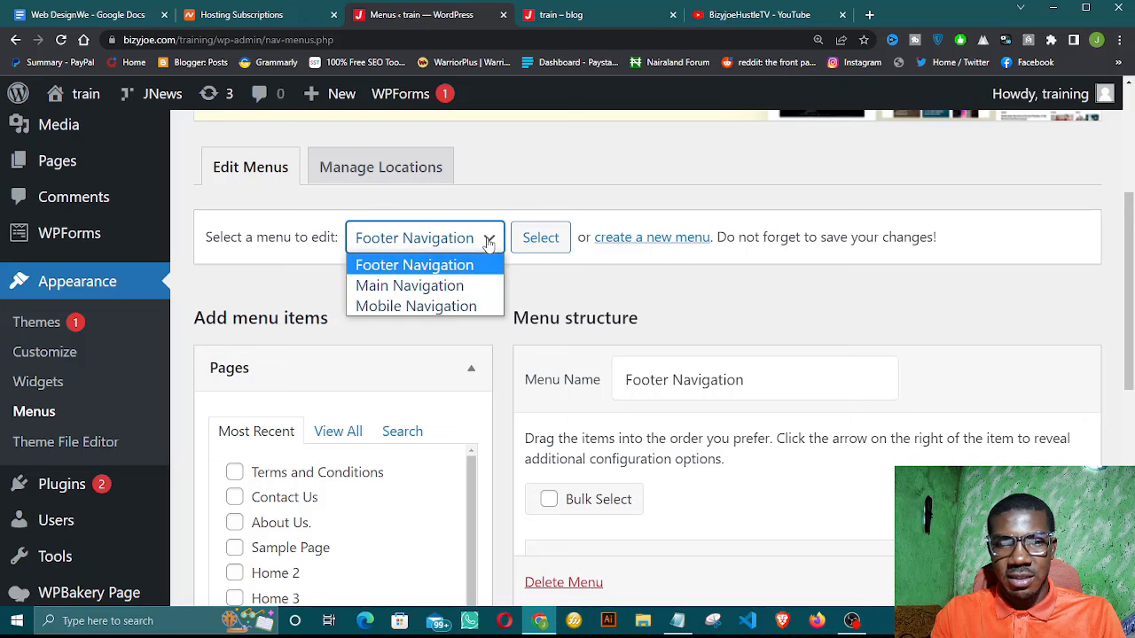
click(448, 288)
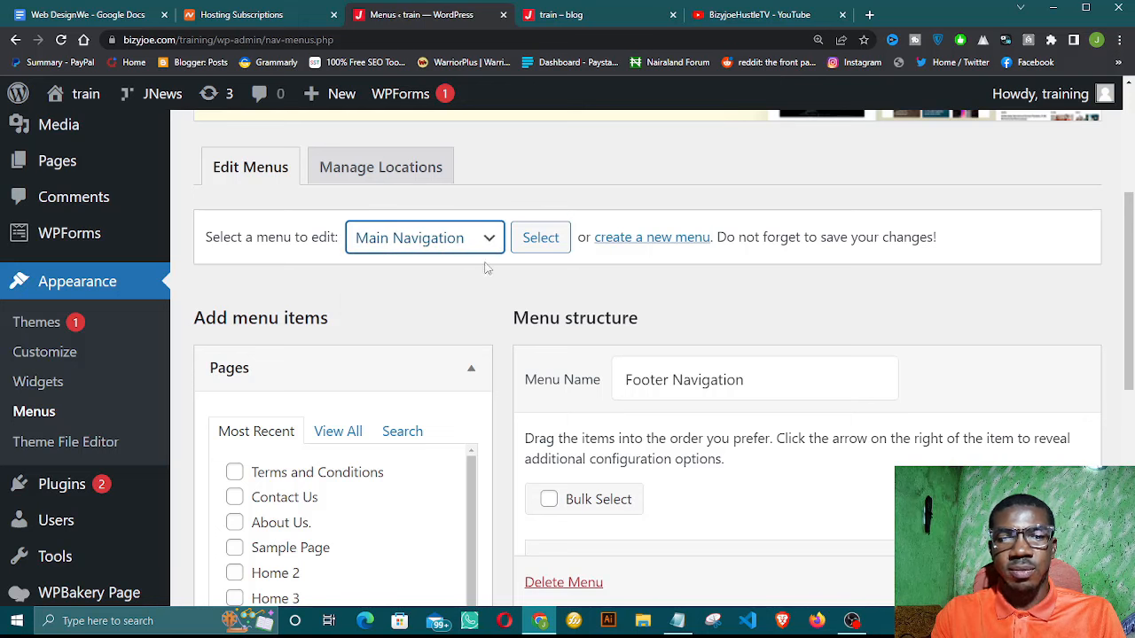
click(534, 240)
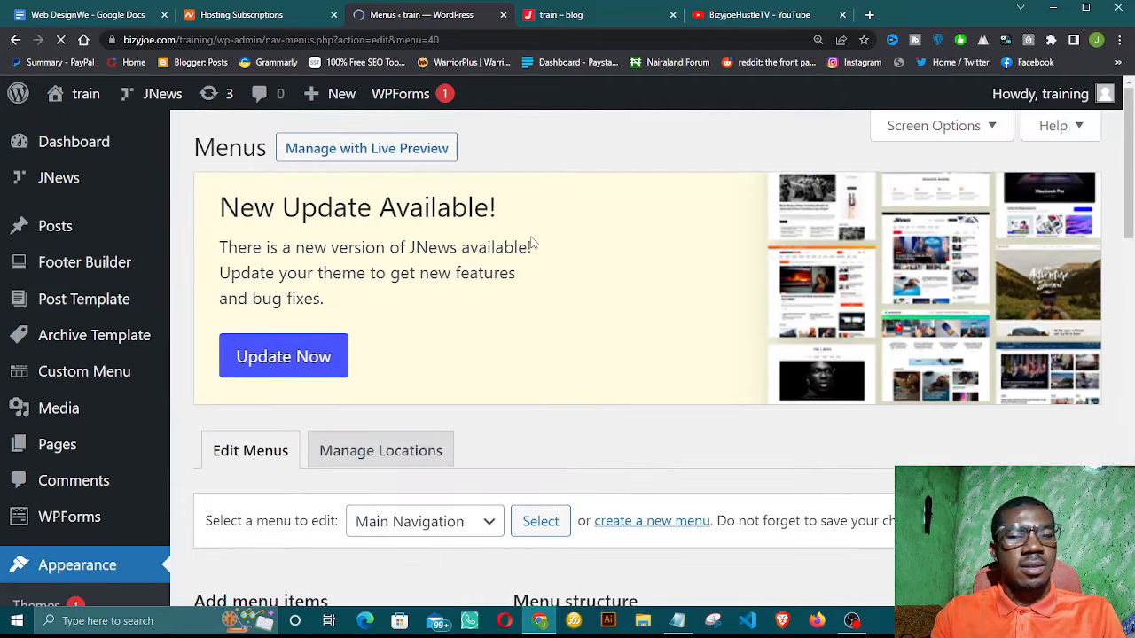
- Look over Home and its Layout sub-items, then switch to the 'train – blog' site
scroll(619, 291, down, 2)
scroll(651, 311, down, 4)
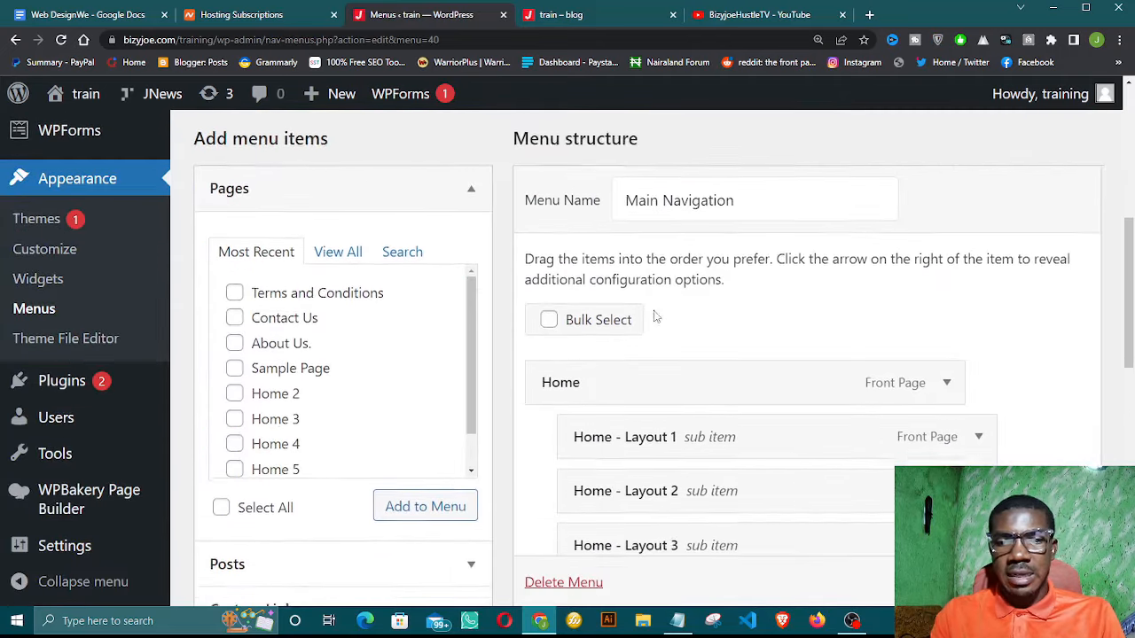
scroll(656, 316, down, 3)
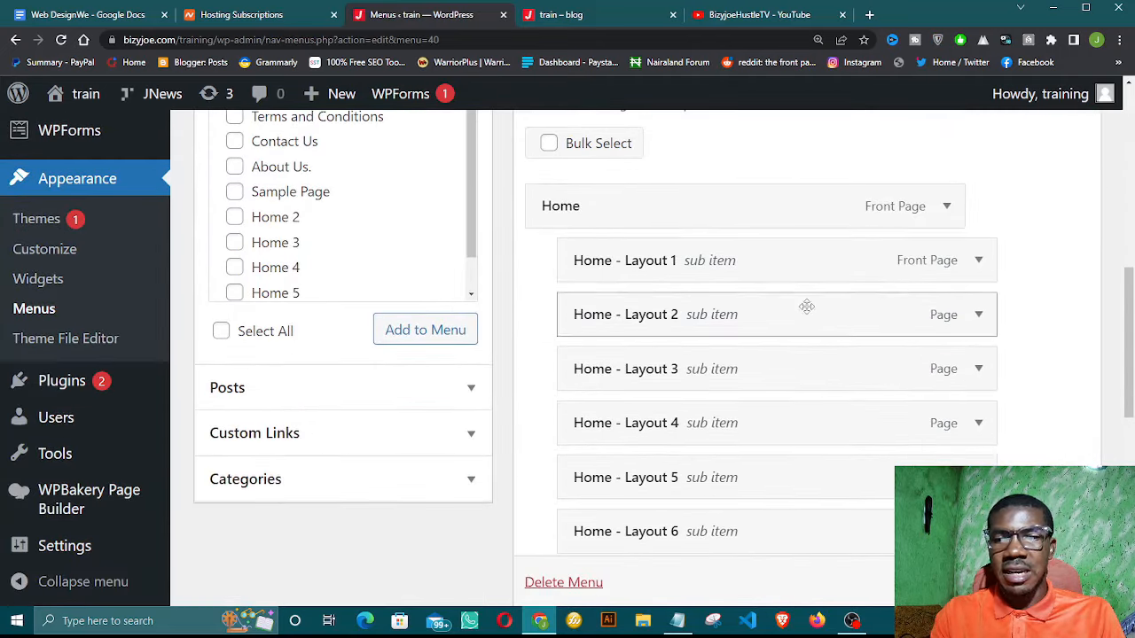
click(561, 14)
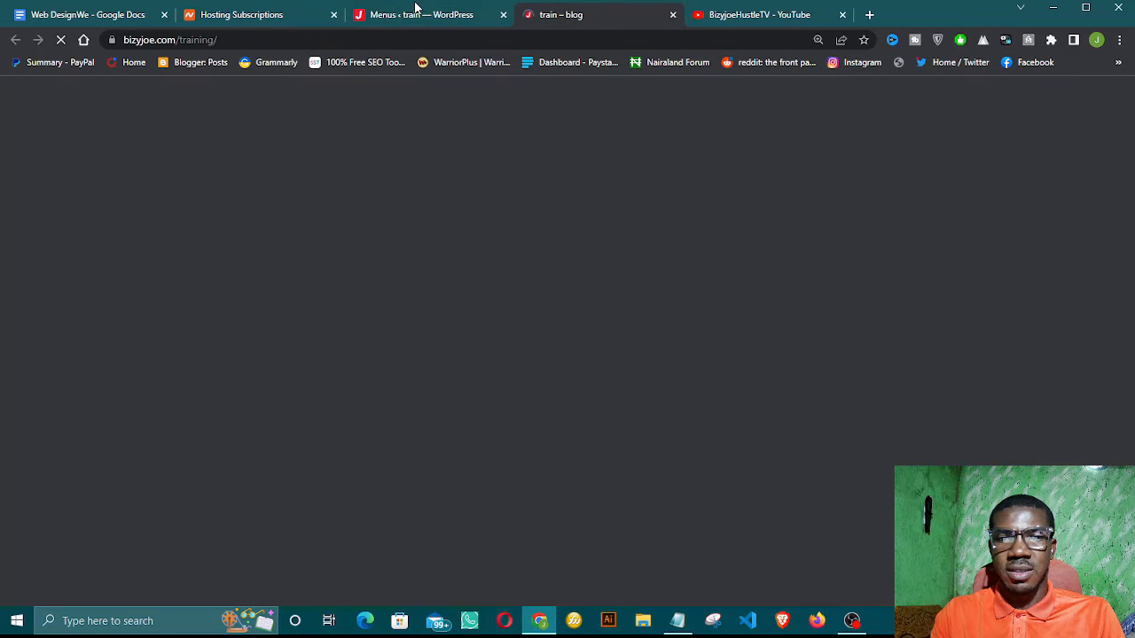
- Scroll through the live JNews blog front page
click(421, 25)
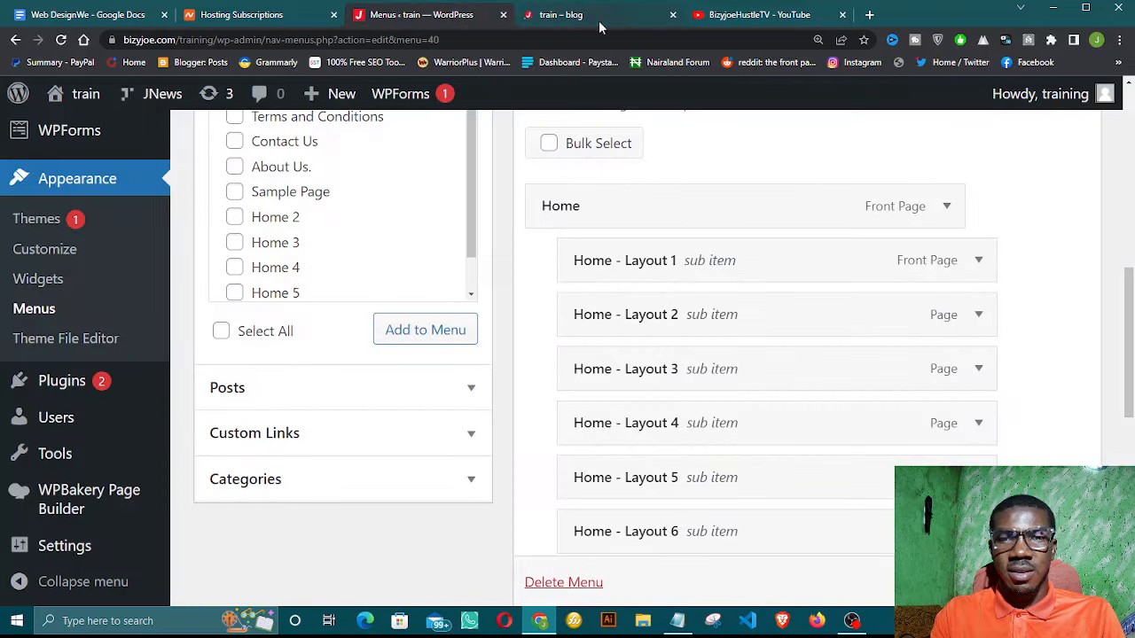
click(598, 21)
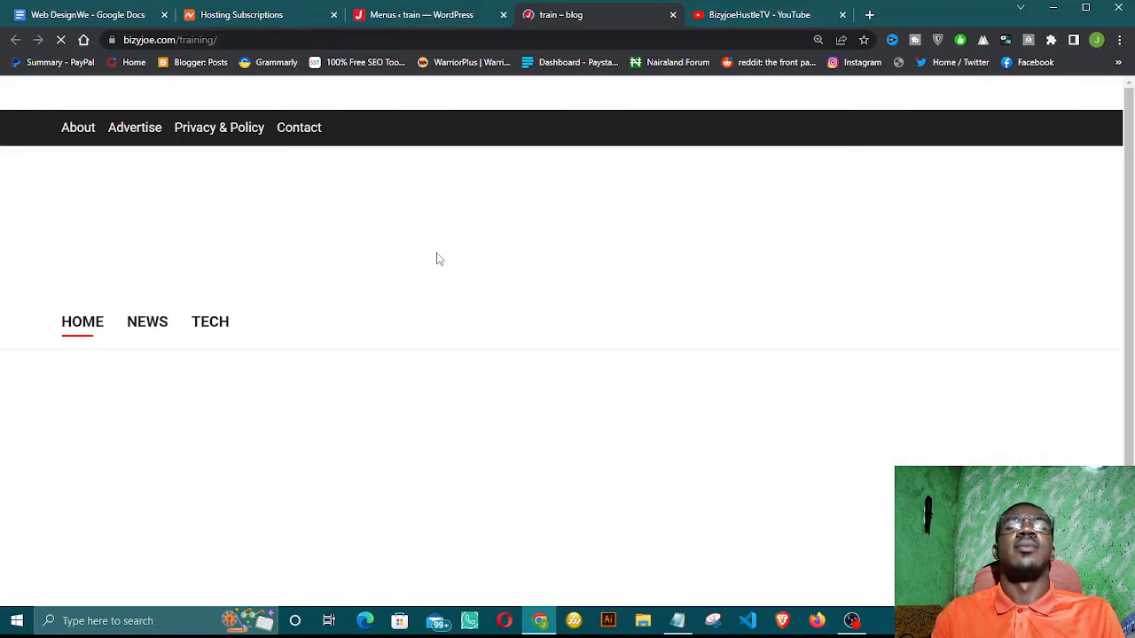
scroll(435, 261, down, 20)
scroll(527, 306, up, 3)
scroll(526, 306, up, 20)
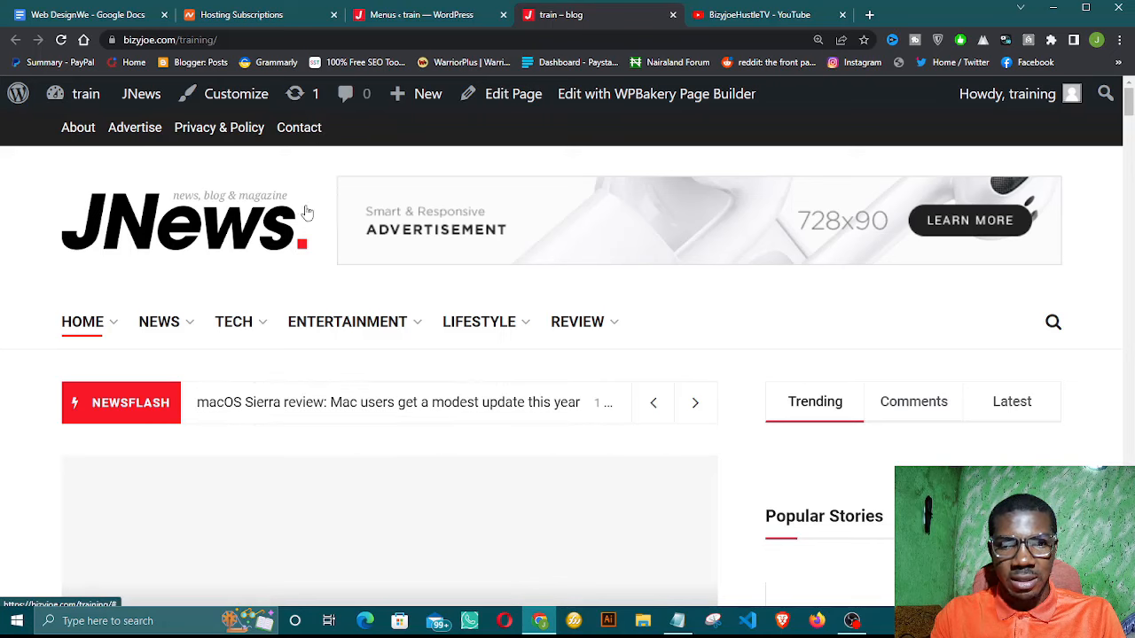
scroll(735, 367, down, 1)
- Check the HOME, NEWS, TECH, REVIEW and LIFESTYLE header menus, then return to the menu editor
mouse_move(124, 257)
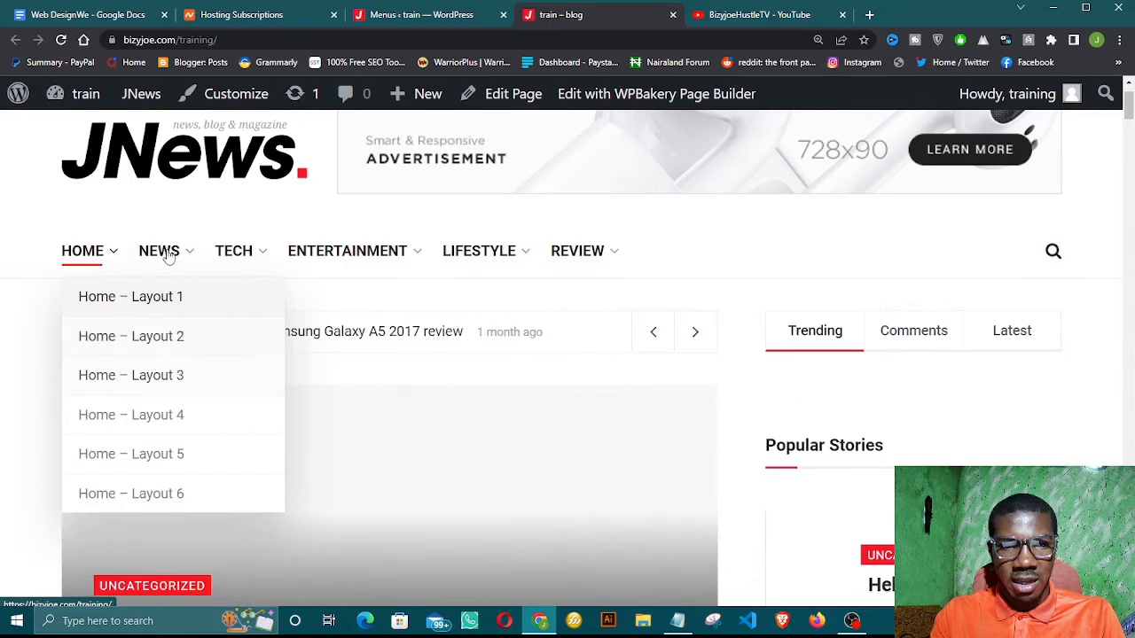
mouse_move(181, 264)
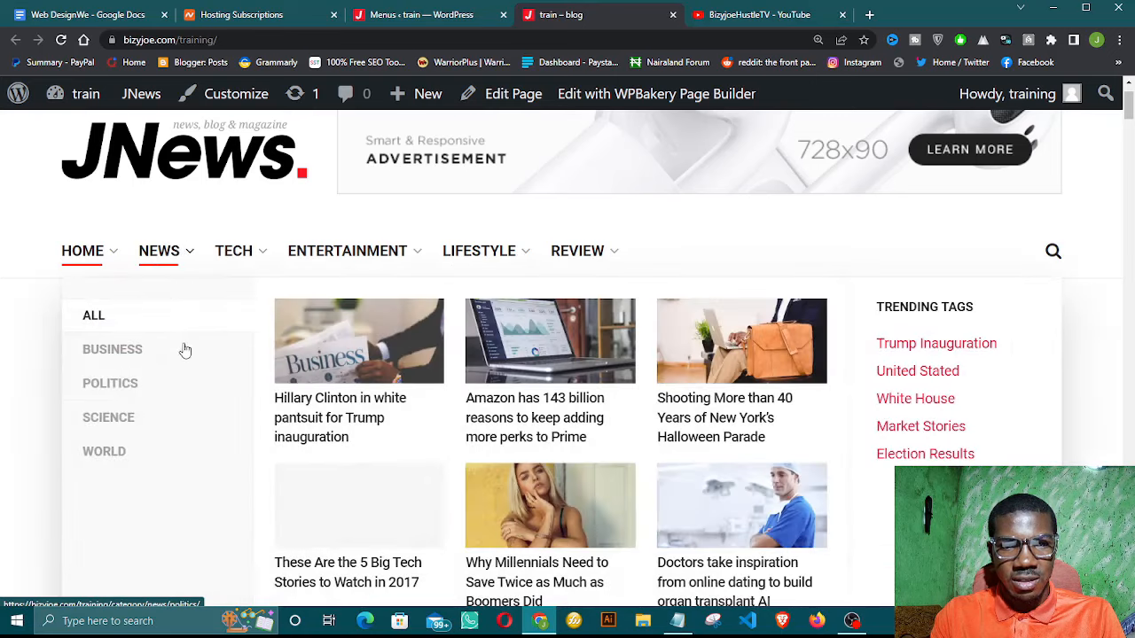
mouse_move(242, 256)
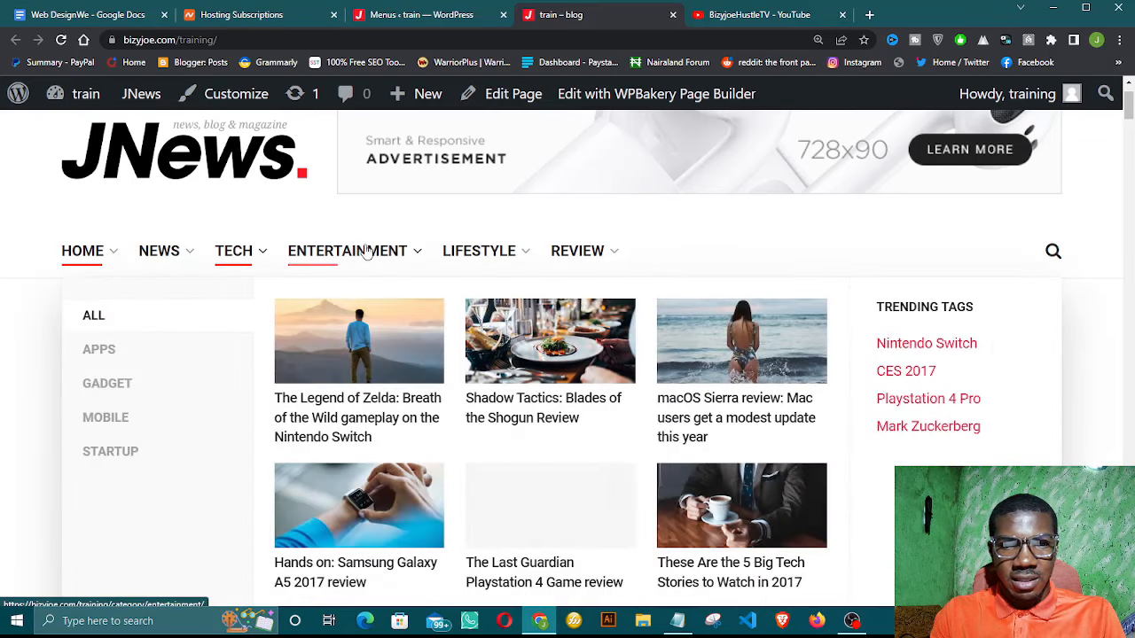
mouse_move(683, 277)
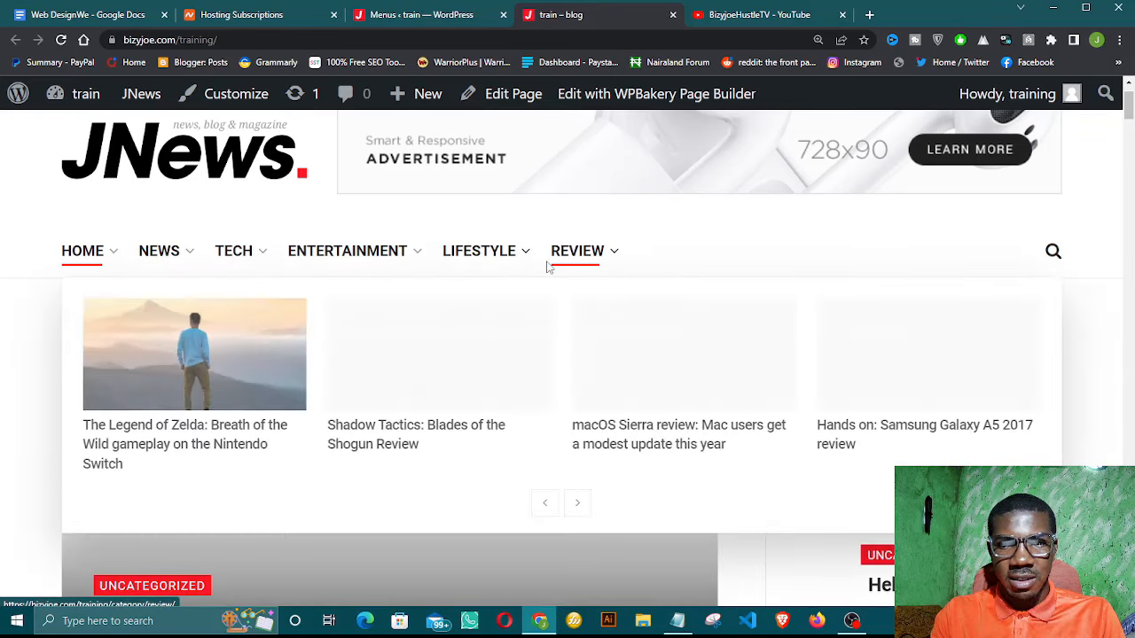
mouse_move(490, 266)
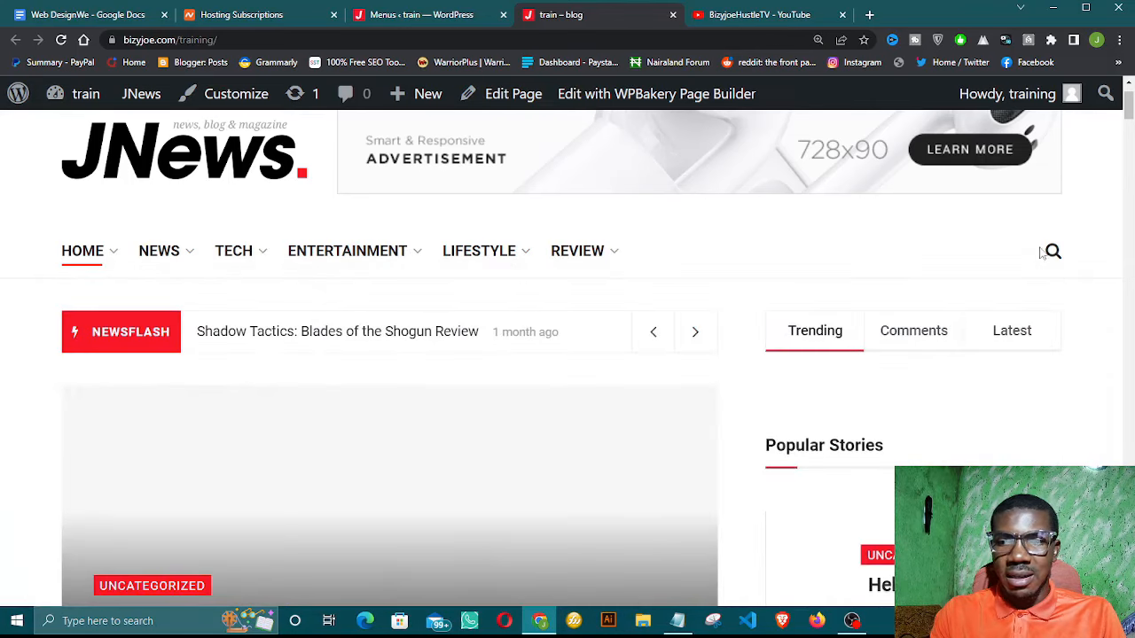
mouse_move(406, 256)
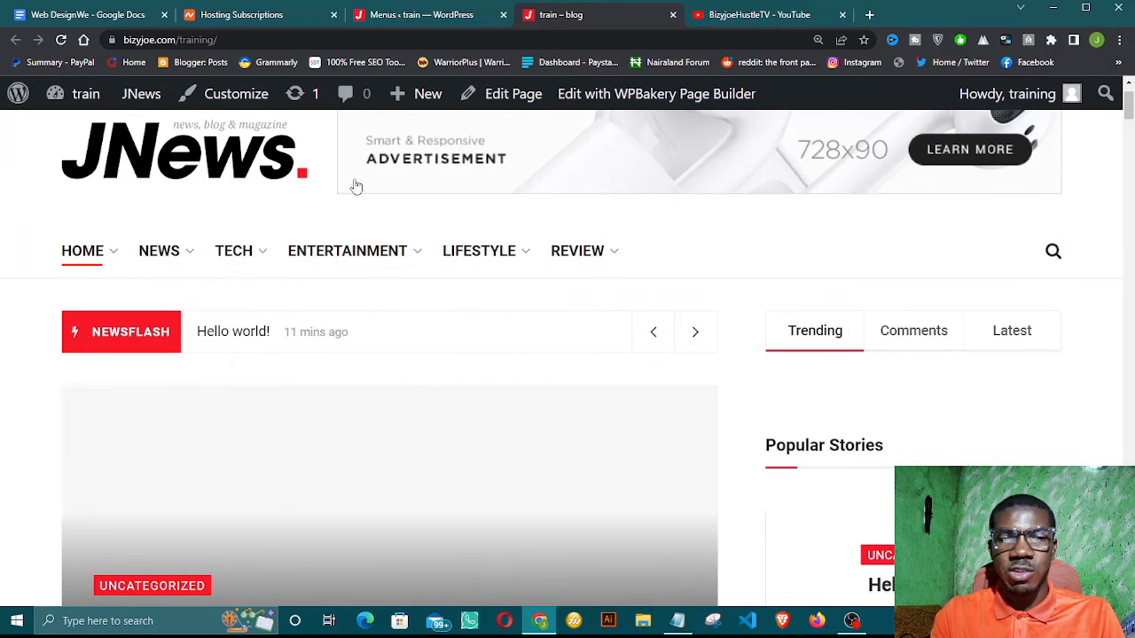
click(450, 18)
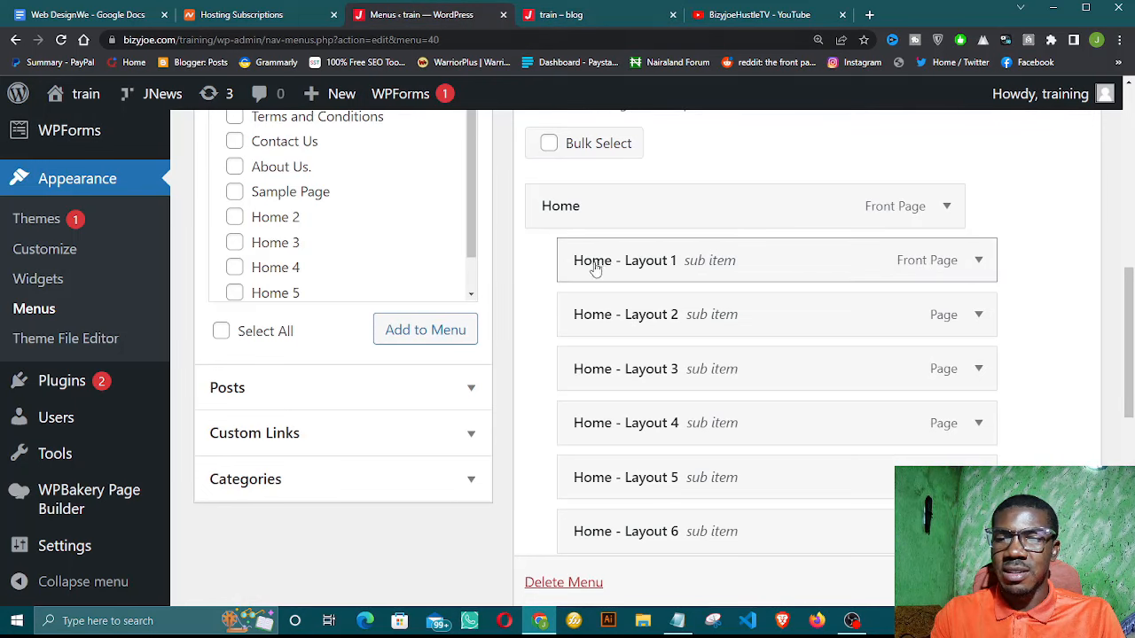
- Remove the Home - Layout 1 sub item so only Home remains, then view the live blog
click(979, 260)
click(594, 531)
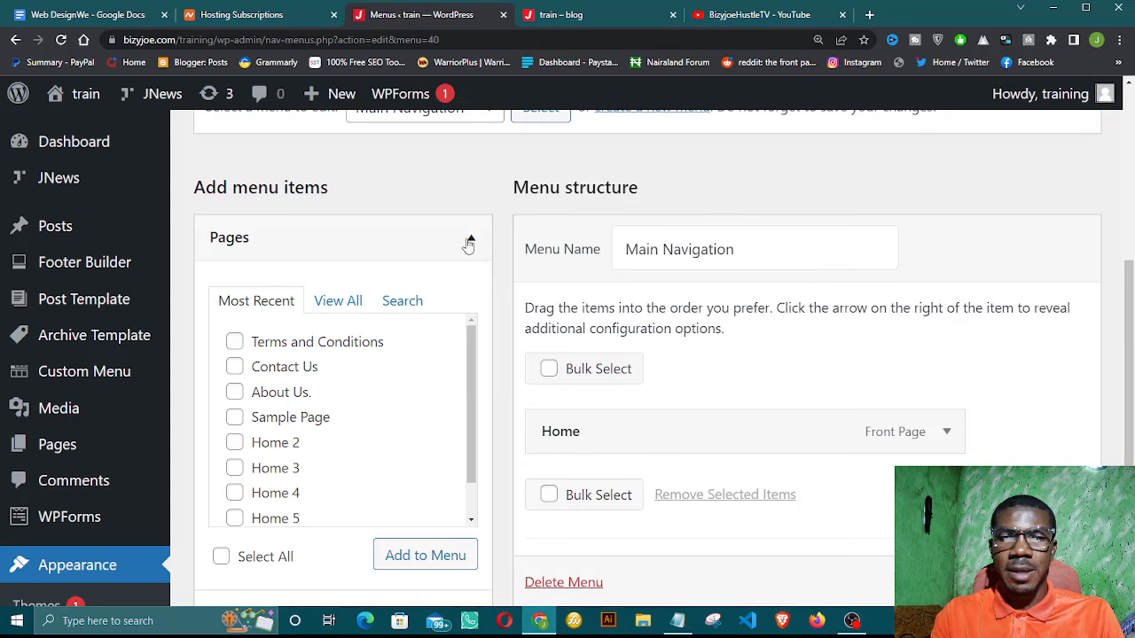
scroll(417, 266, up, 2)
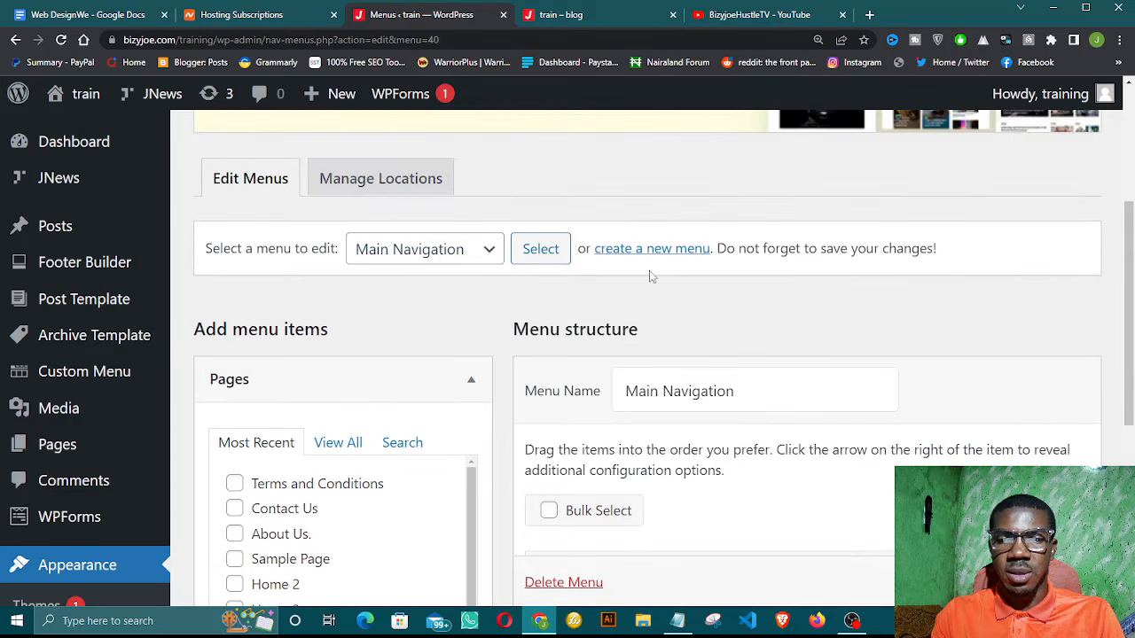
scroll(735, 353, down, 2)
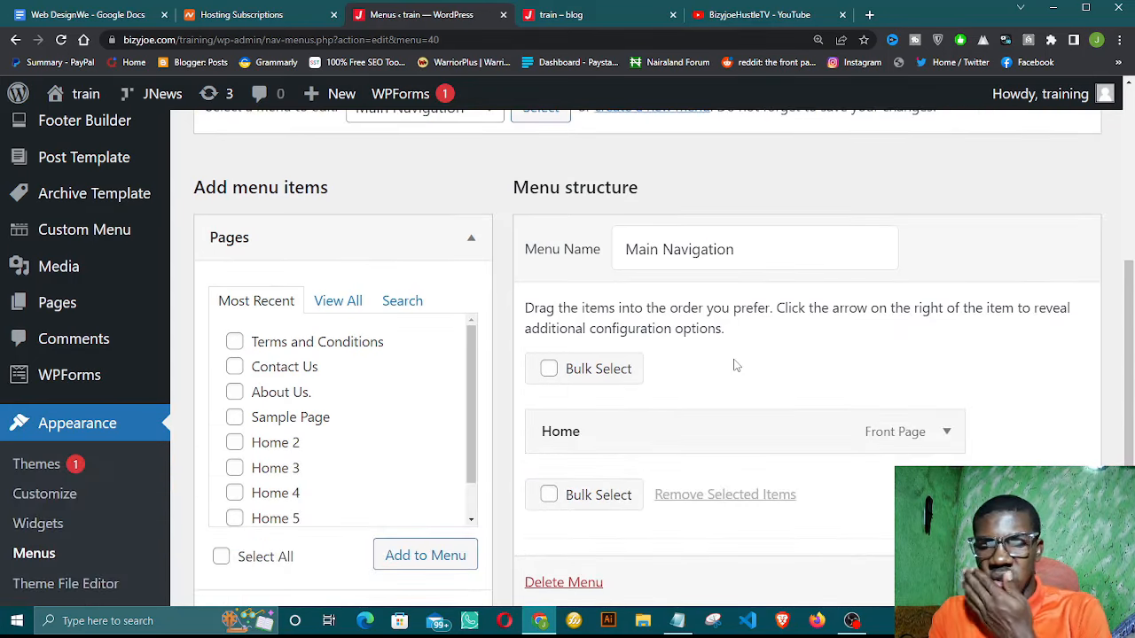
scroll(784, 383, down, 2)
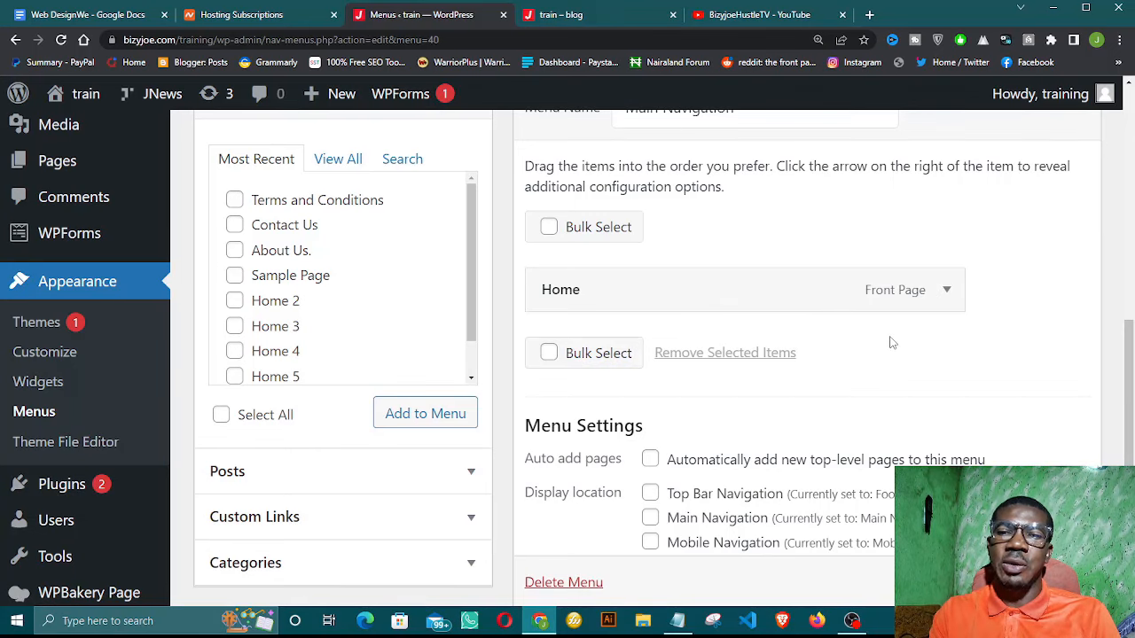
click(561, 14)
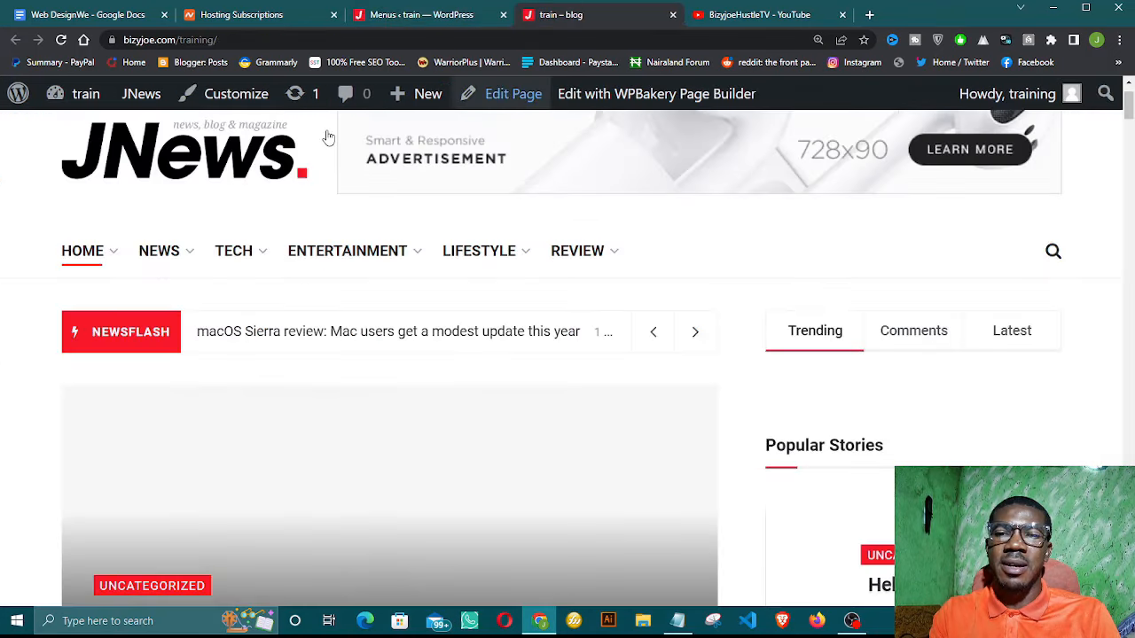
- Go back to the Main Navigation editor, which now holds only Home (Front Page)
click(446, 20)
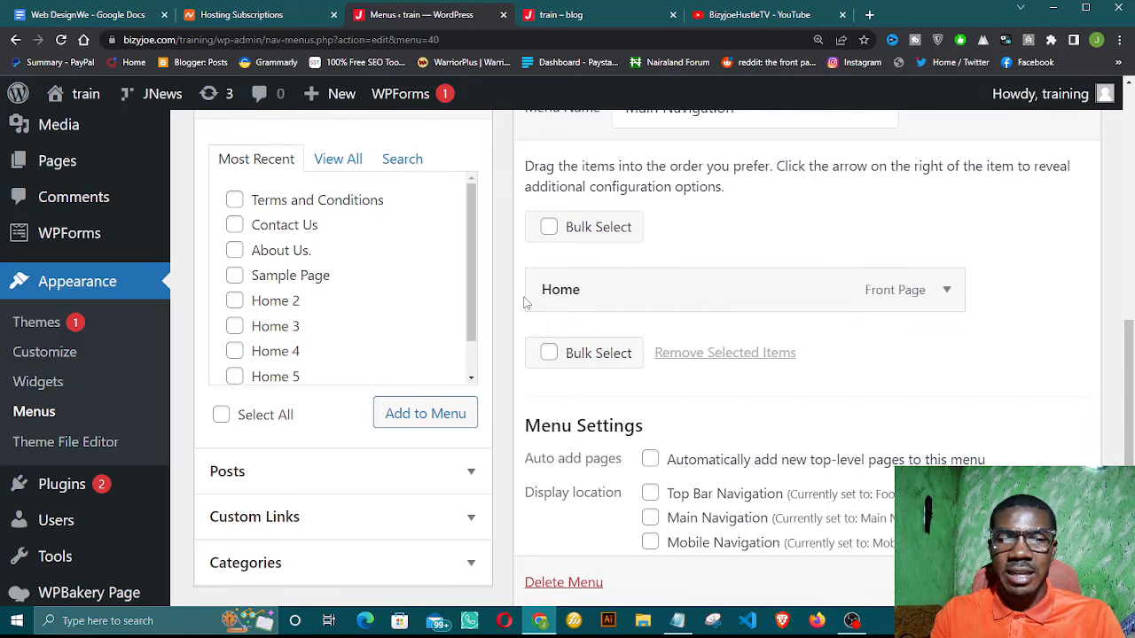
- Add the Terms and Conditions, Contact Us and About Us pages to Main Navigation below Home
scroll(386, 254, up, 3)
scroll(281, 316, down, 1)
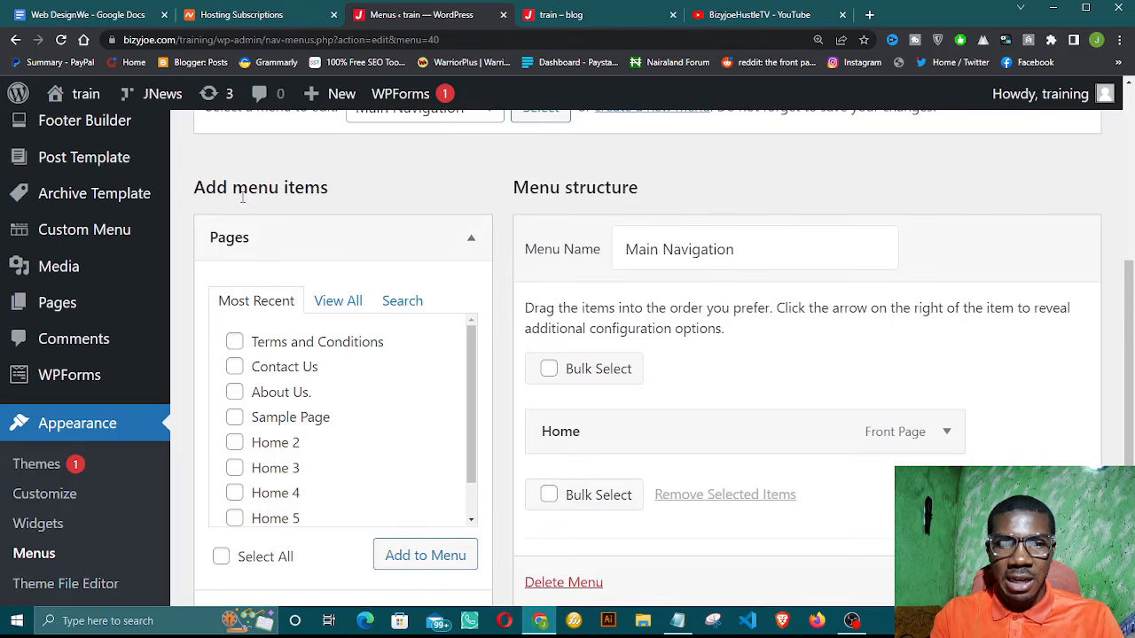
scroll(278, 213, down, 2)
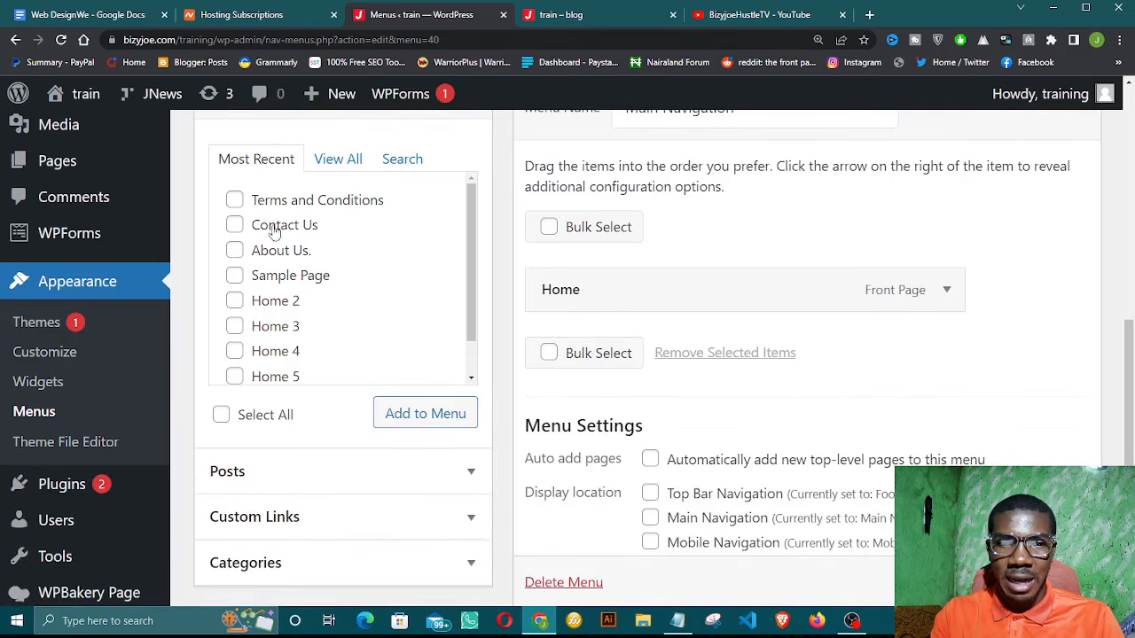
scroll(302, 284, up, 1)
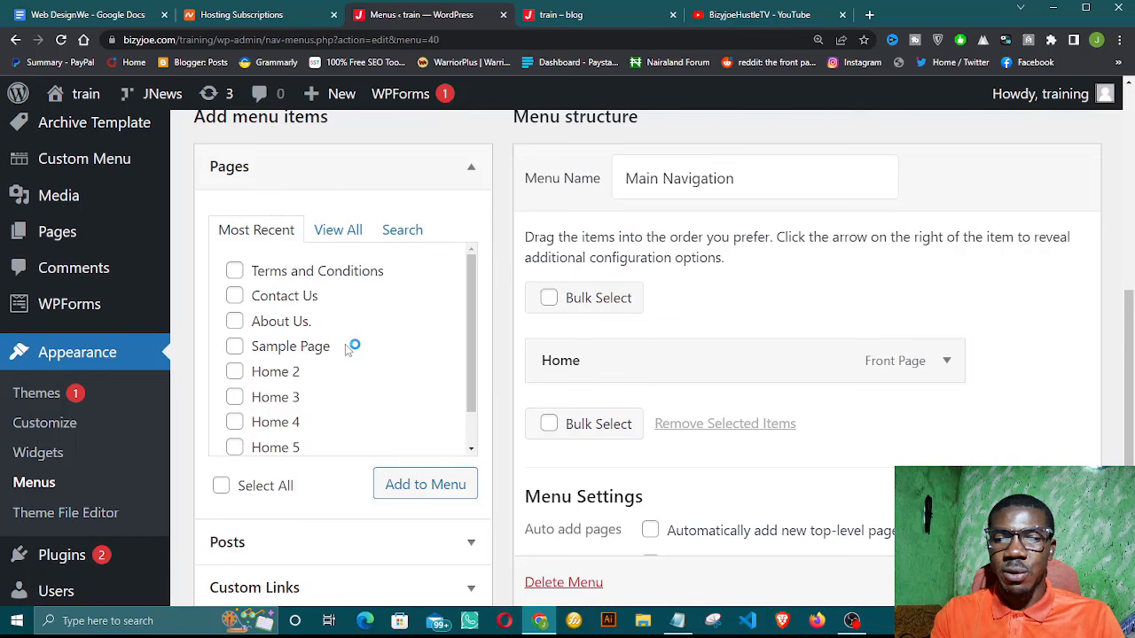
scroll(286, 366, down, 1)
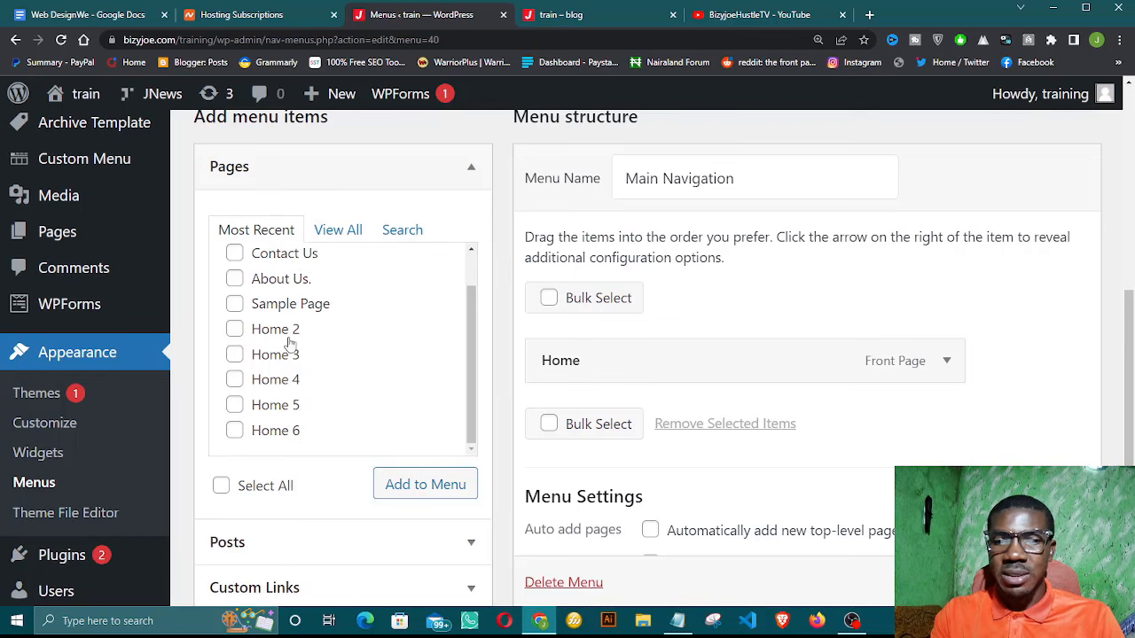
scroll(308, 337, up, 1)
scroll(292, 319, down, 1)
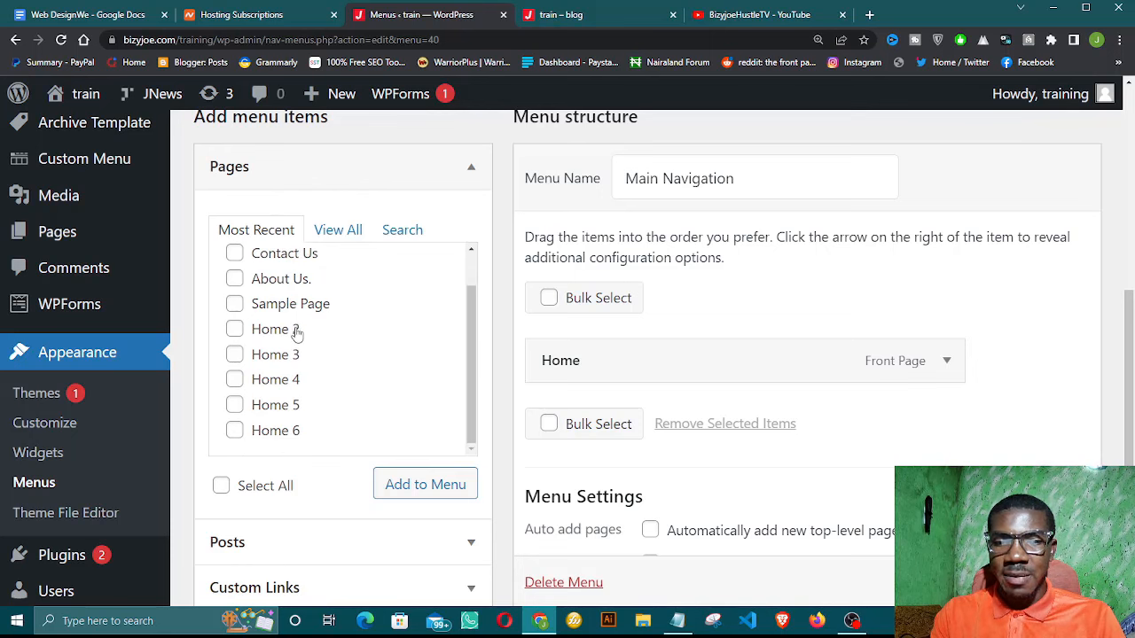
scroll(296, 331, up, 2)
scroll(297, 335, up, 1)
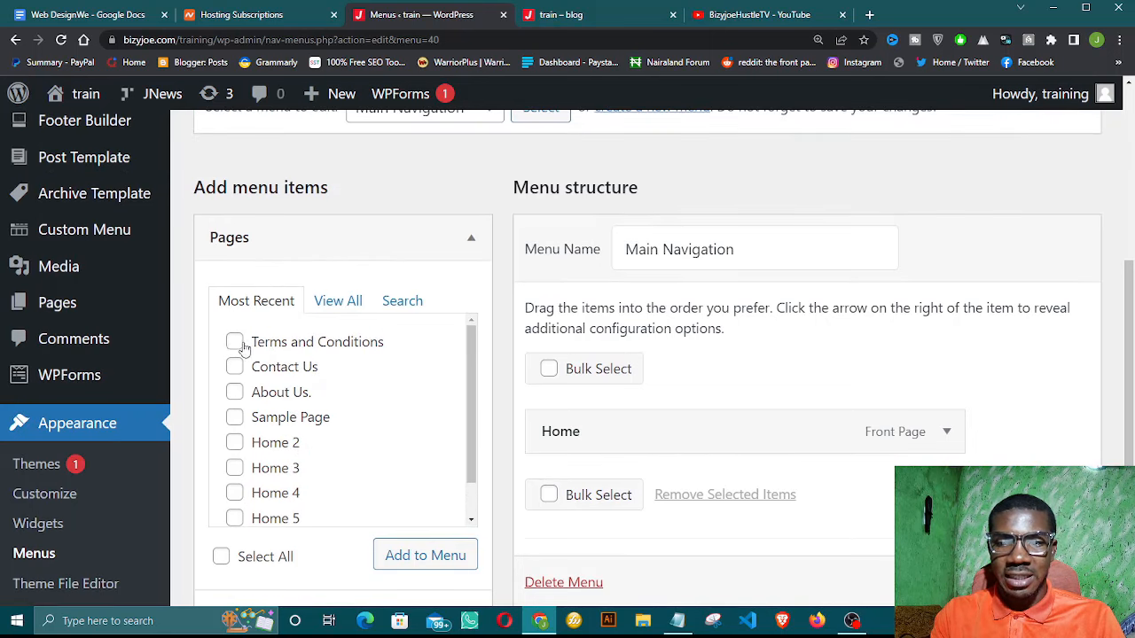
click(235, 342)
click(234, 368)
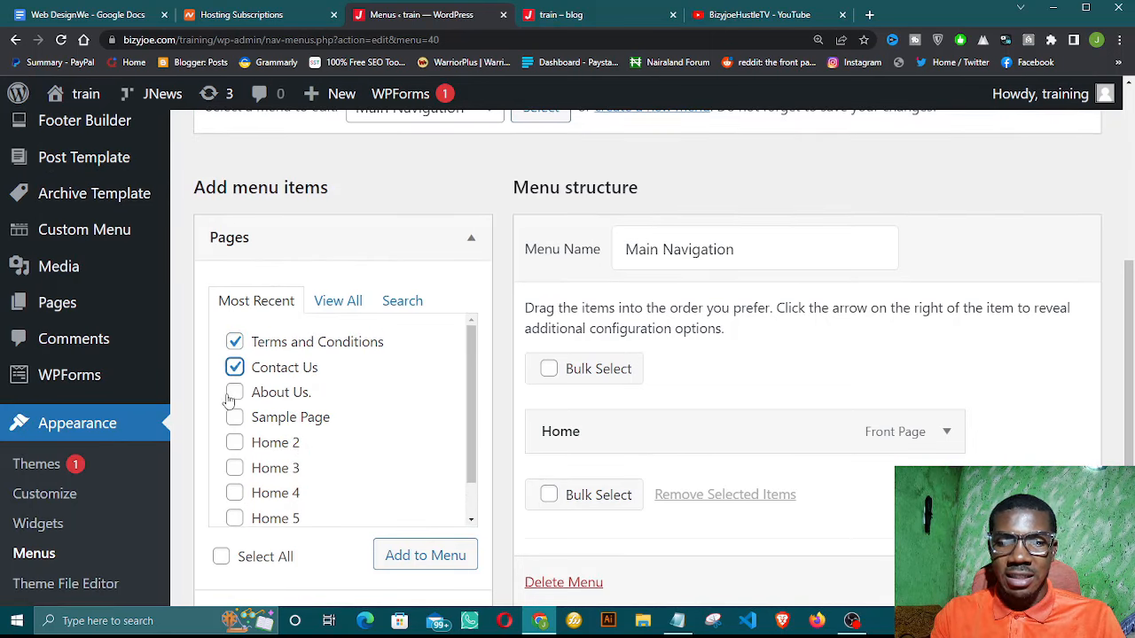
click(233, 394)
scroll(236, 392, down, 4)
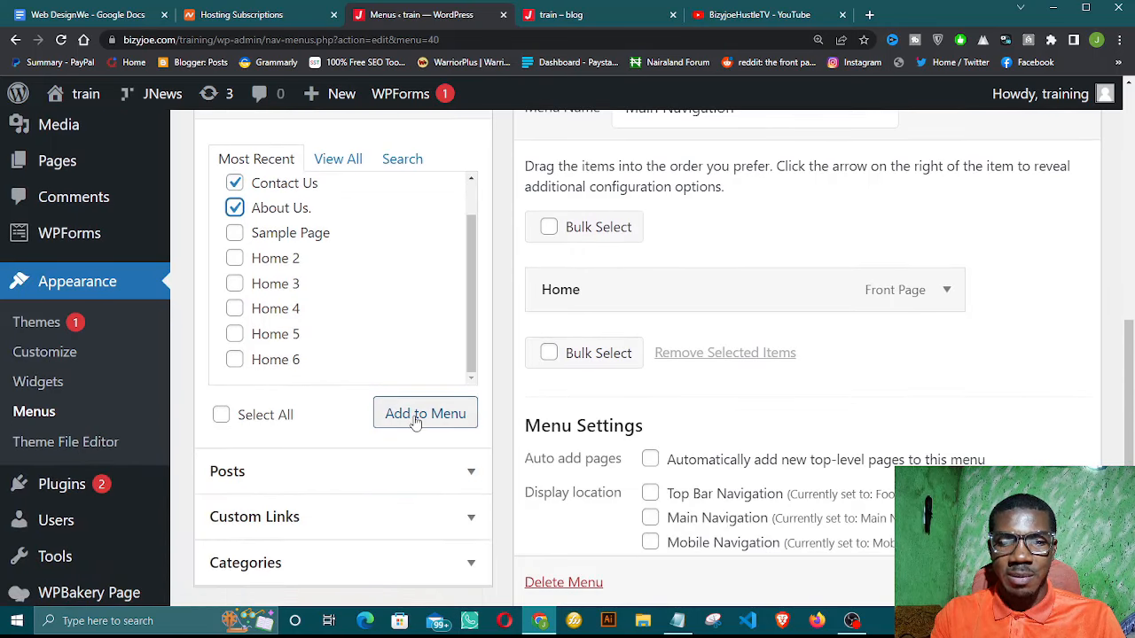
click(415, 421)
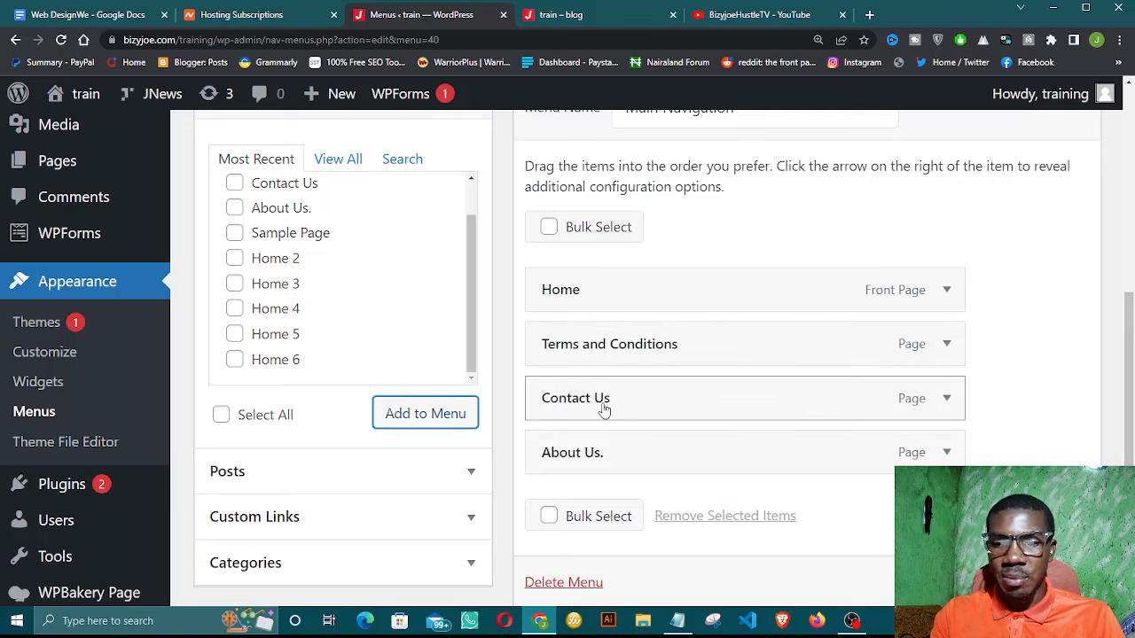
- Drag About Us up below Home and Contact Us after it in the menu structure
drag(583, 454, 580, 343)
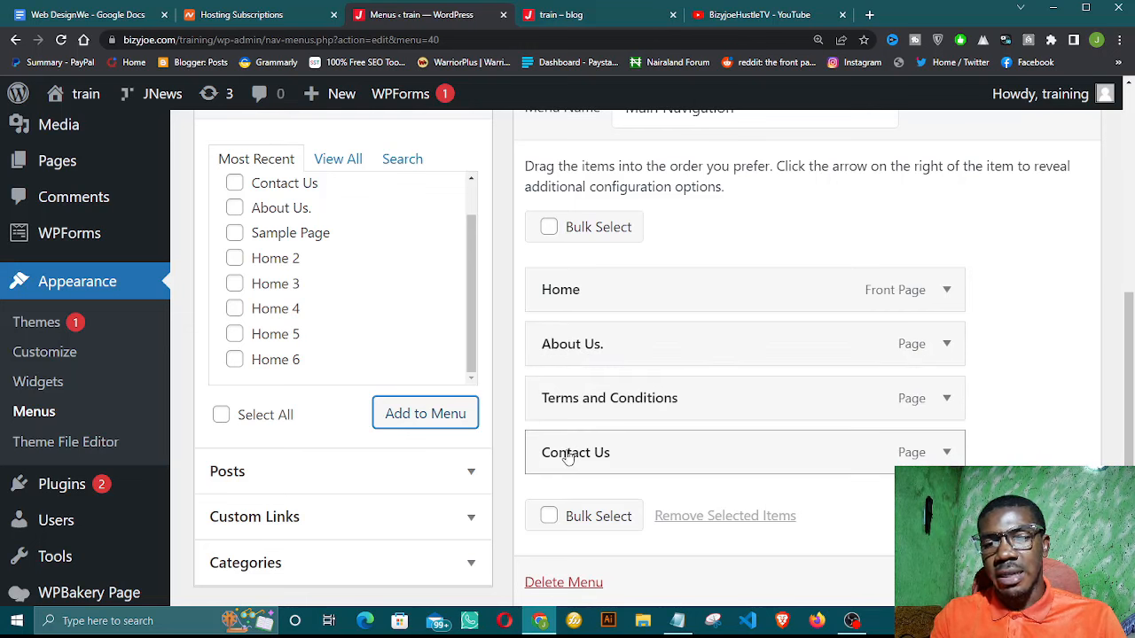
drag(568, 456, 581, 396)
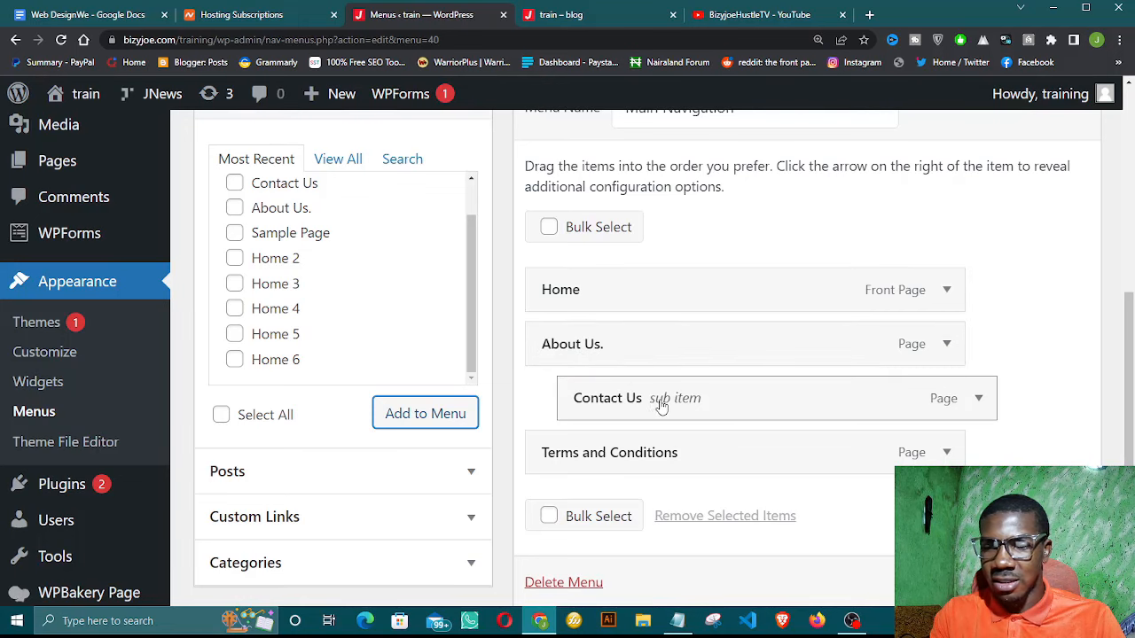
drag(698, 401, 665, 401)
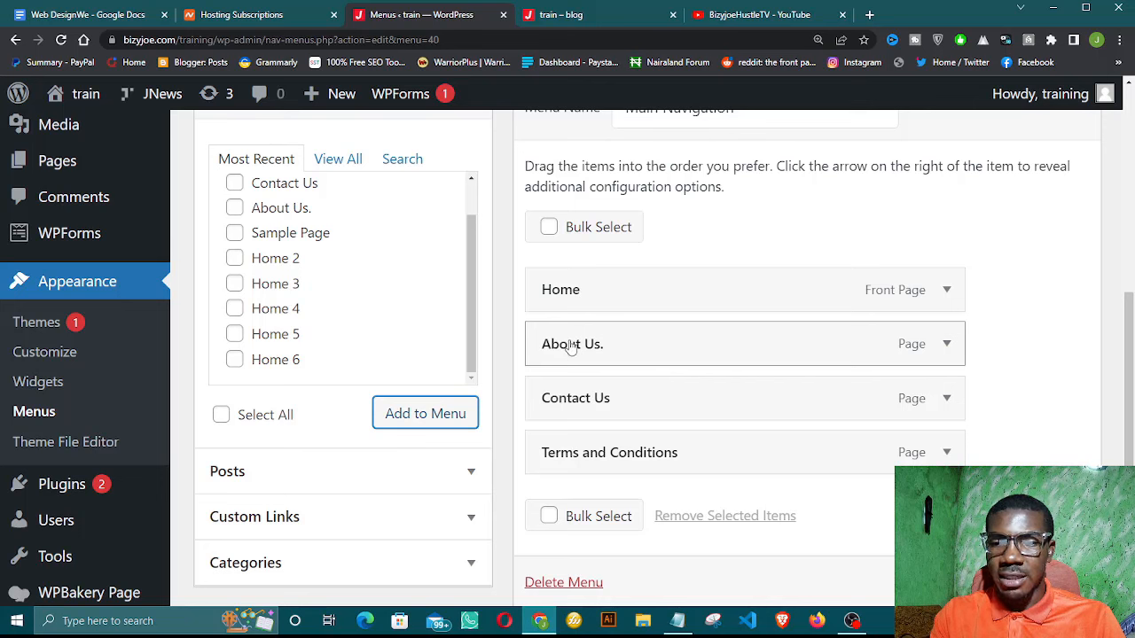
mouse_move(572, 346)
mouse_down()
mouse_move(590, 342)
mouse_move(564, 352)
mouse_up()
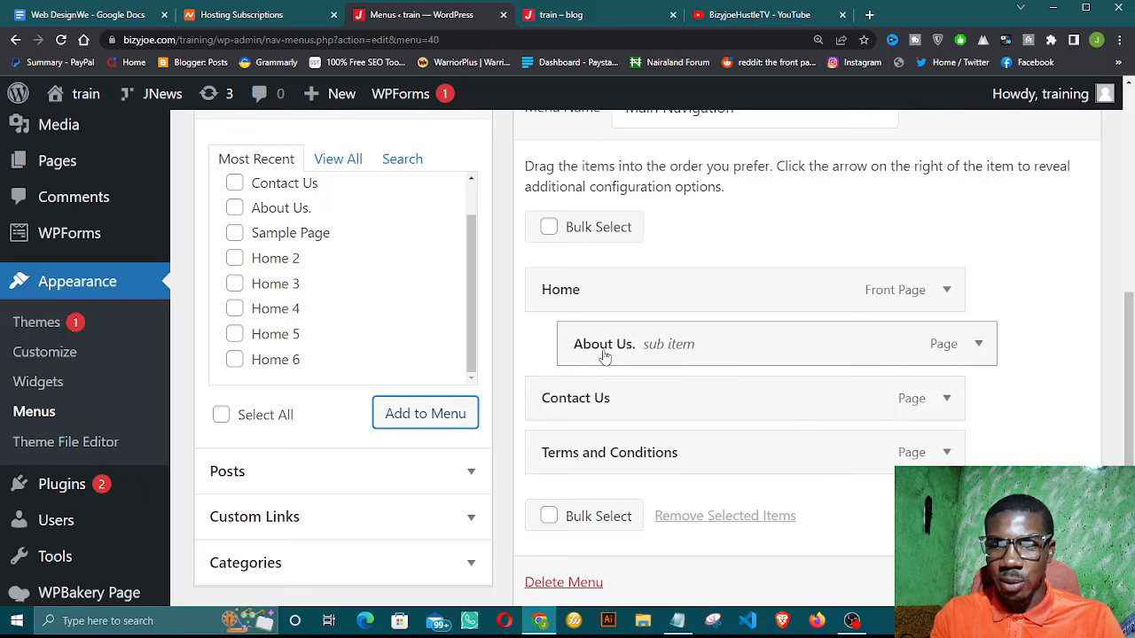
drag(605, 398, 696, 398)
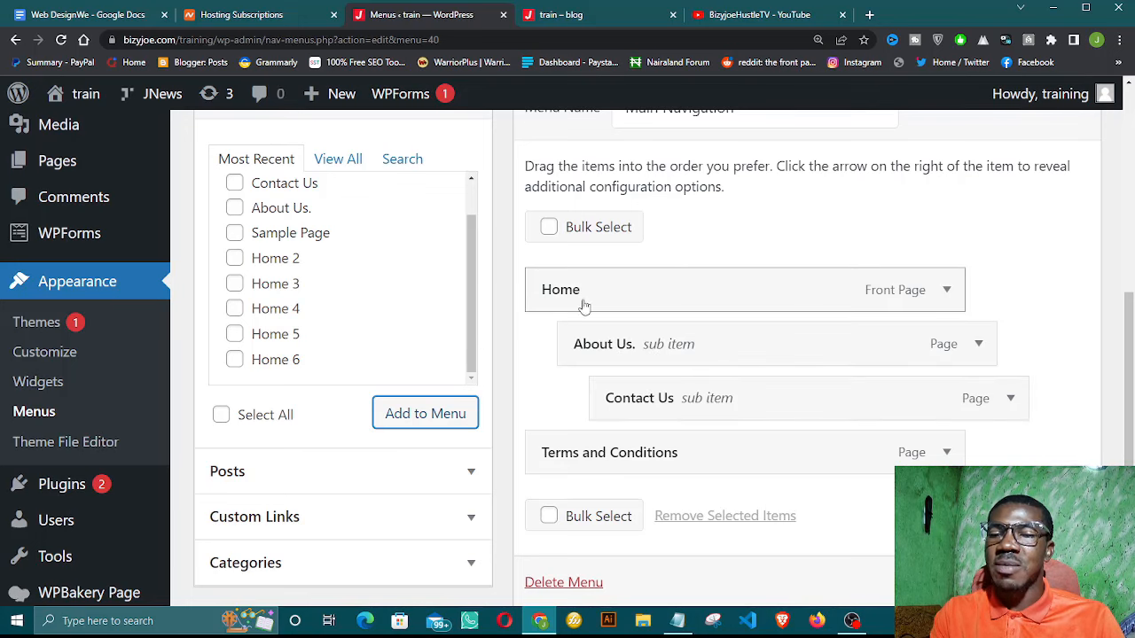
- Move About Us and Contact Us back to the top level, leaving no sub items
drag(626, 346, 595, 350)
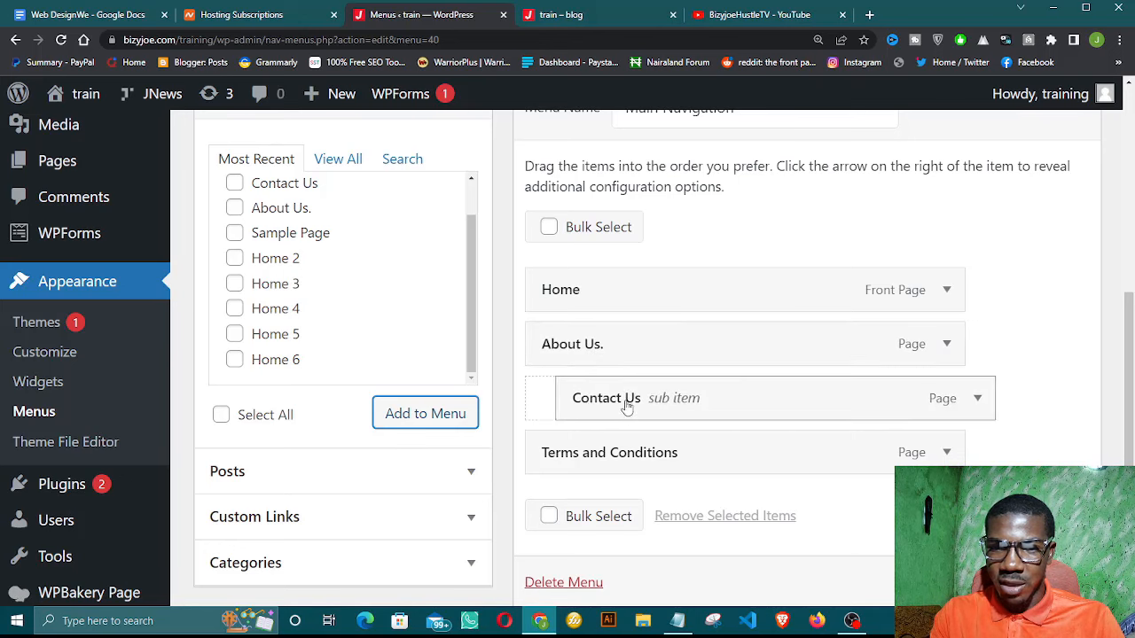
drag(626, 405, 599, 406)
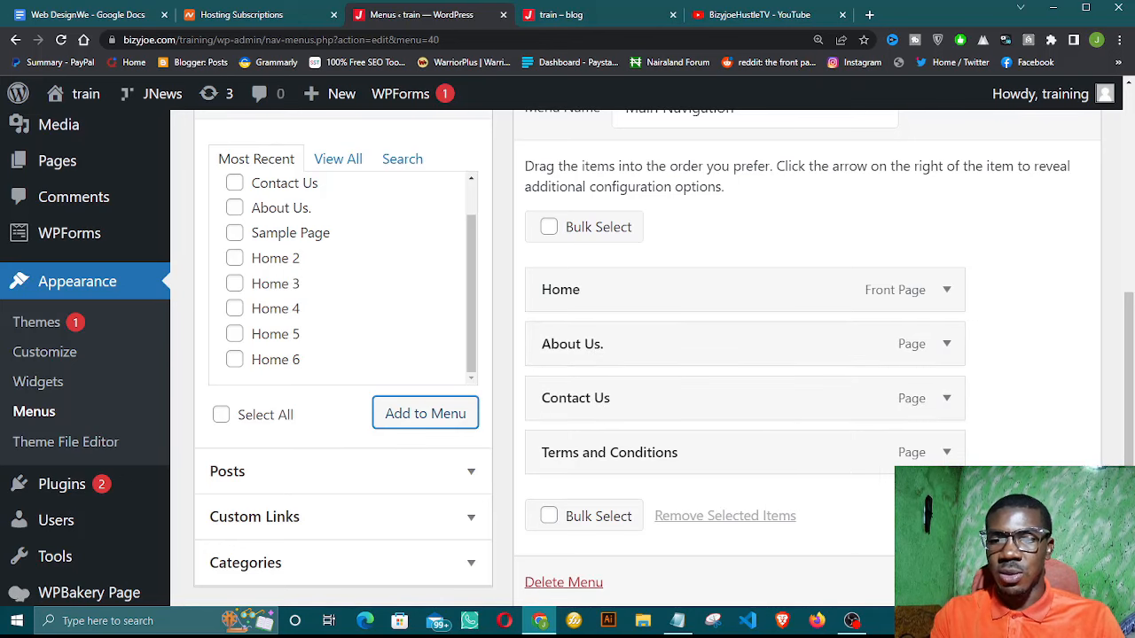
scroll(869, 438, down, 2)
scroll(713, 454, down, 2)
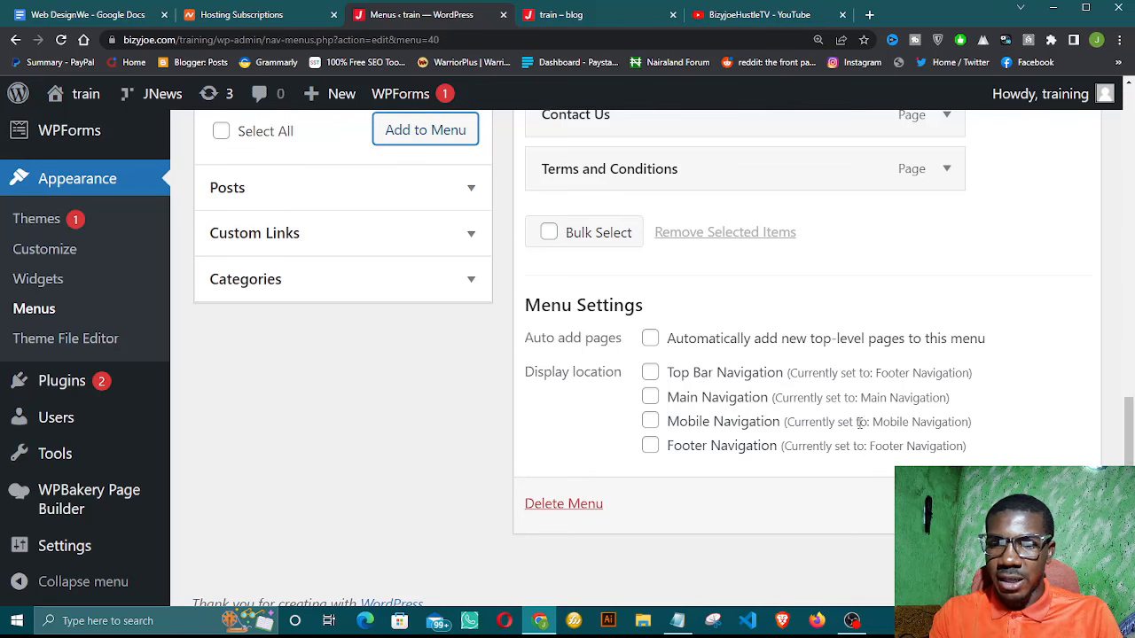
scroll(707, 466, up, 2)
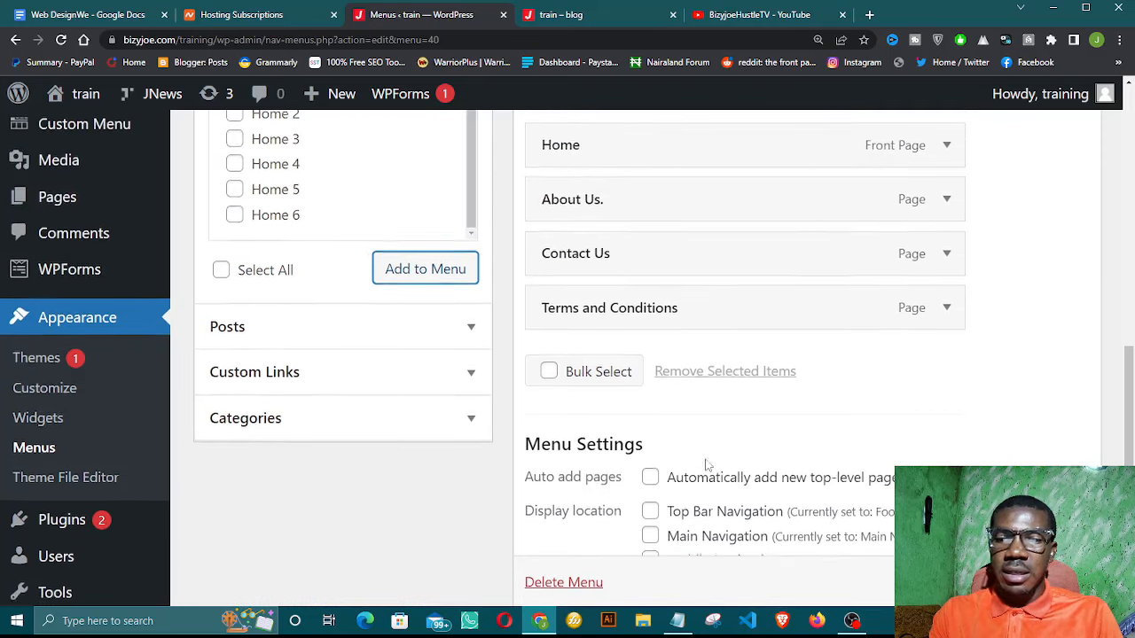
scroll(704, 451, down, 2)
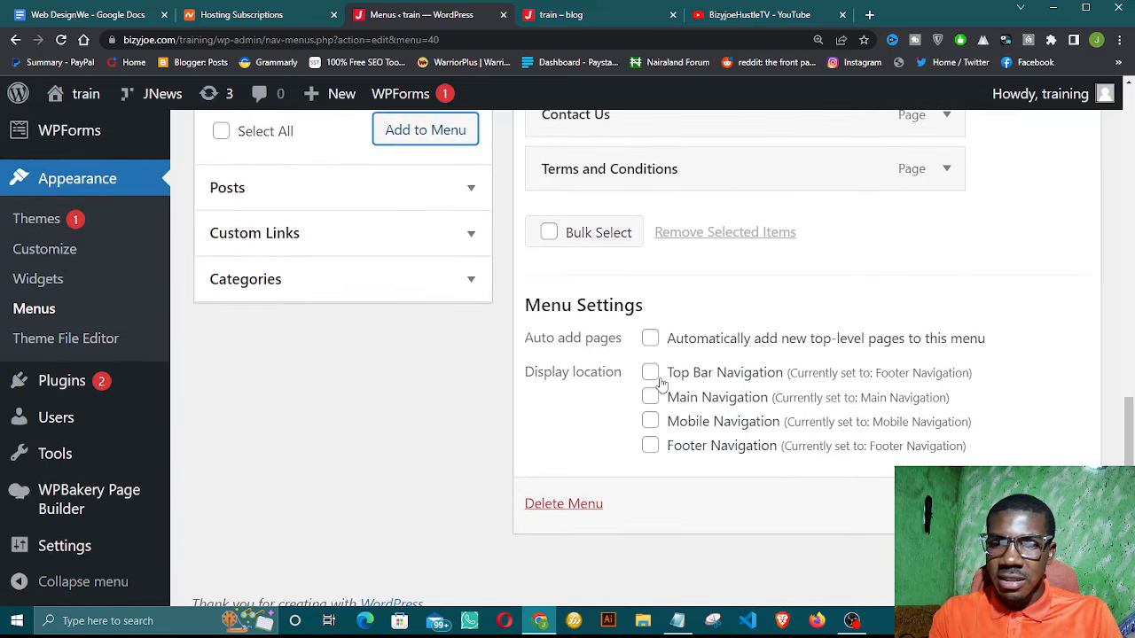
click(604, 24)
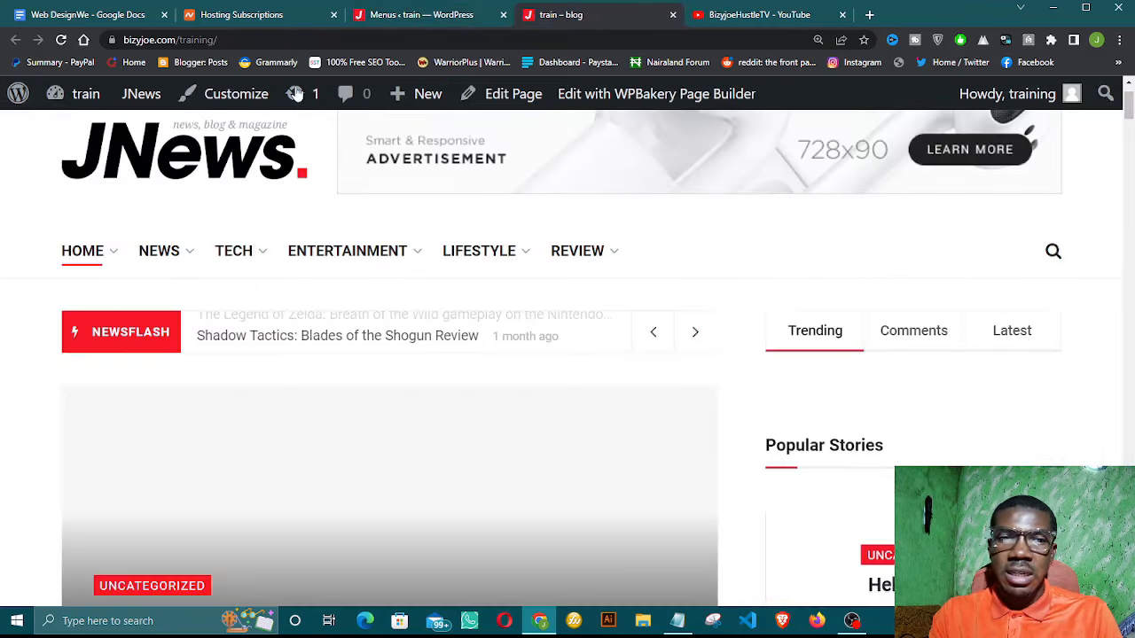
mouse_move(40, 98)
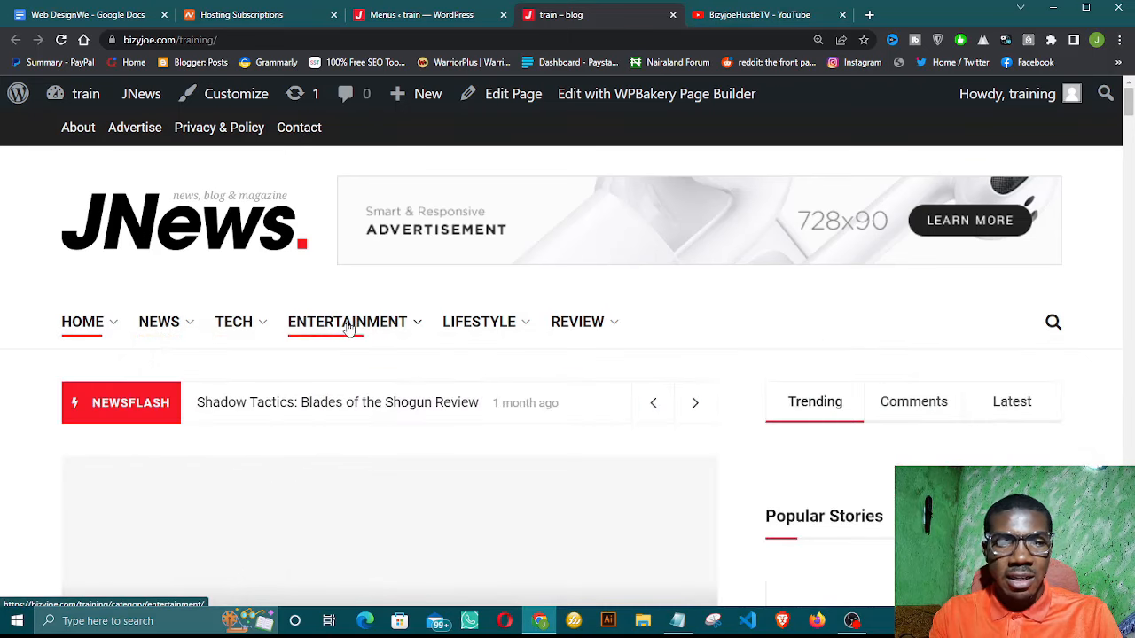
mouse_move(355, 325)
scroll(353, 330, down, 2)
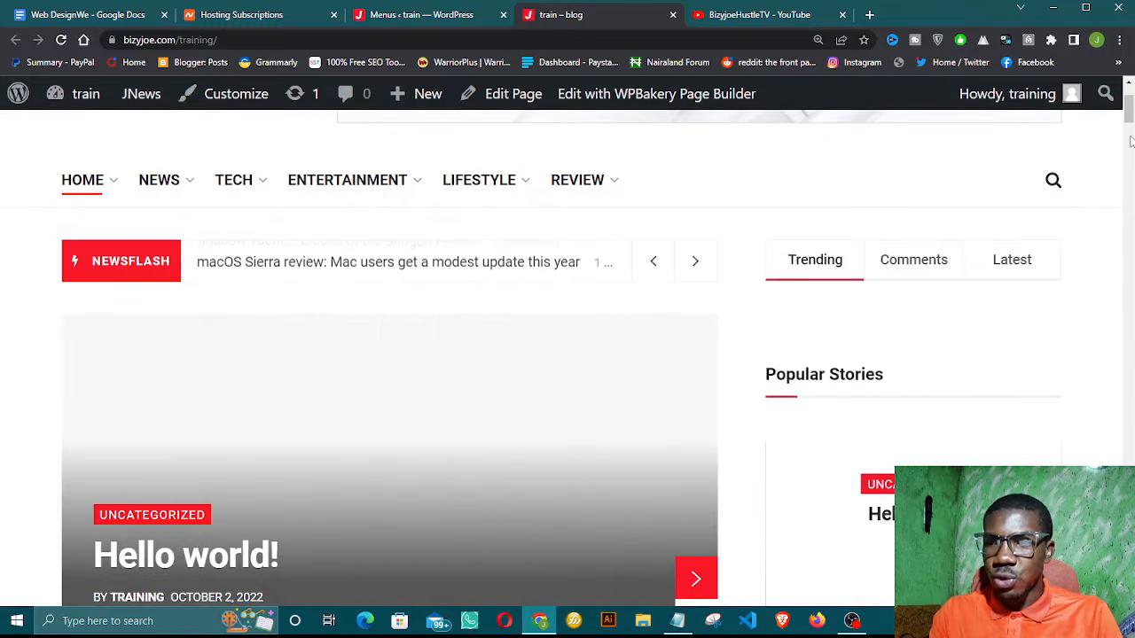
drag(1130, 120, 1128, 568)
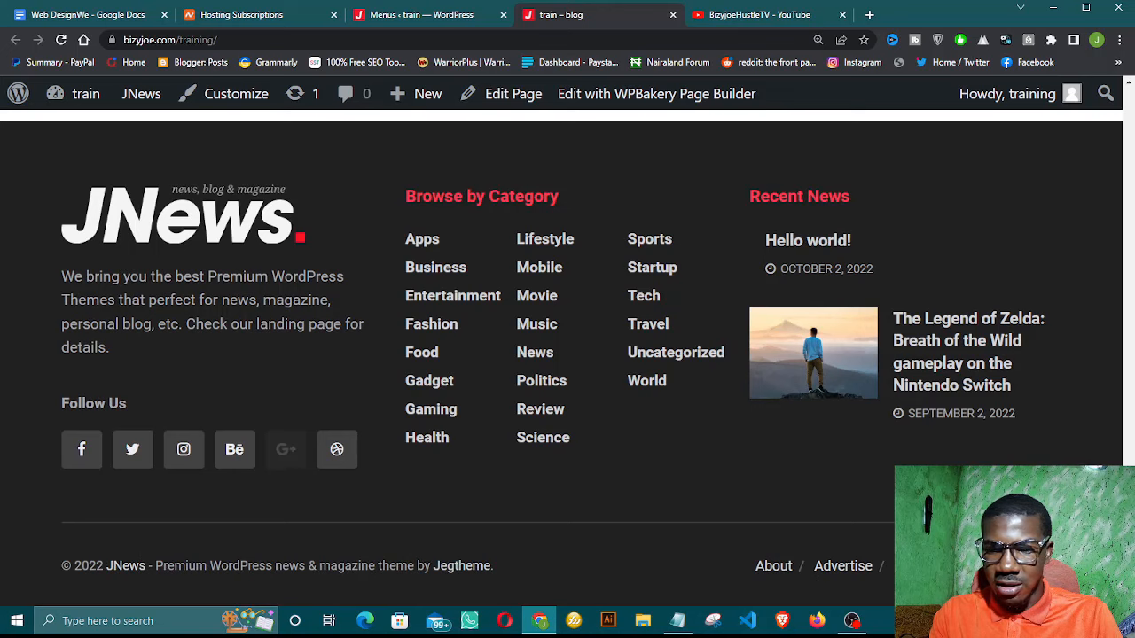
drag(1128, 567, 1129, 98)
click(363, 16)
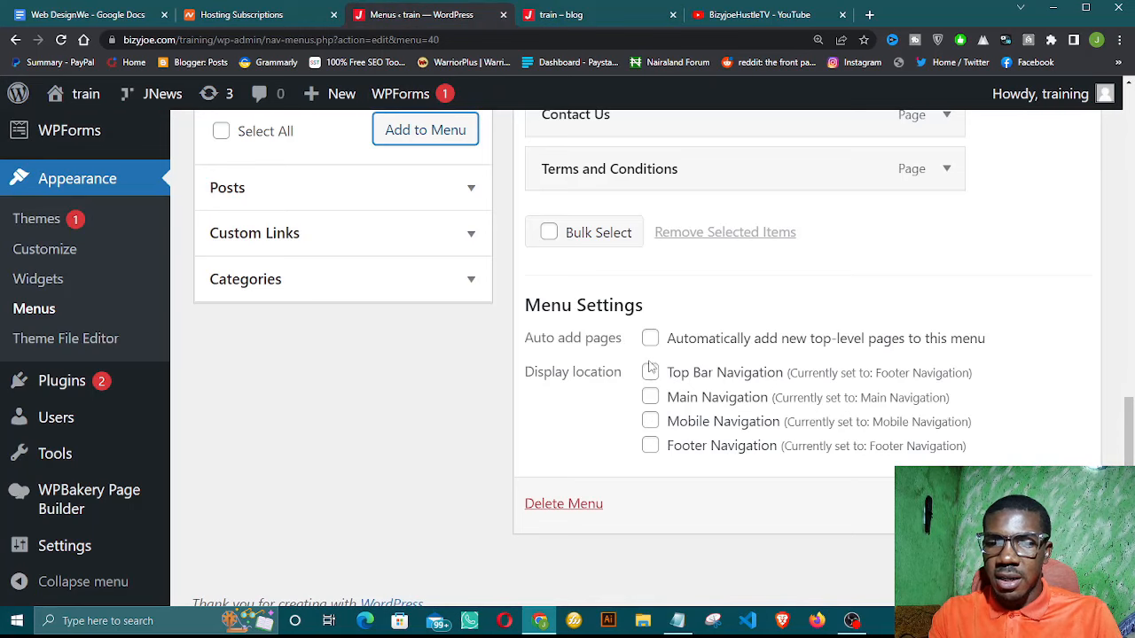
- Tick the Top Bar Navigation and Footer Navigation display locations and save Main Navigation
scroll(652, 320, up, 3)
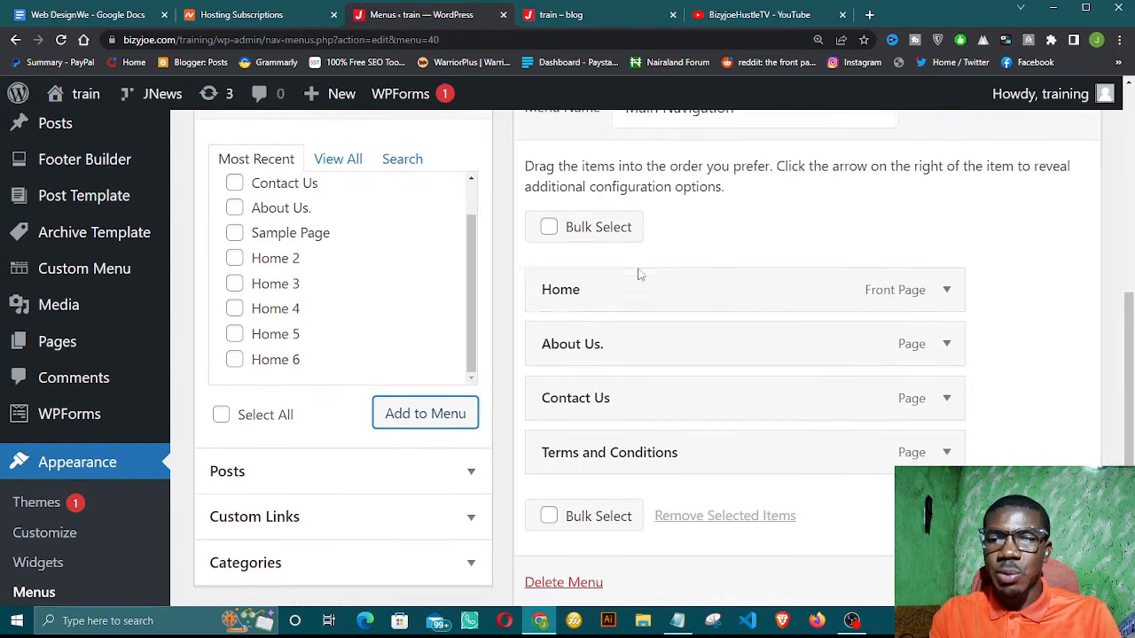
scroll(646, 324, down, 3)
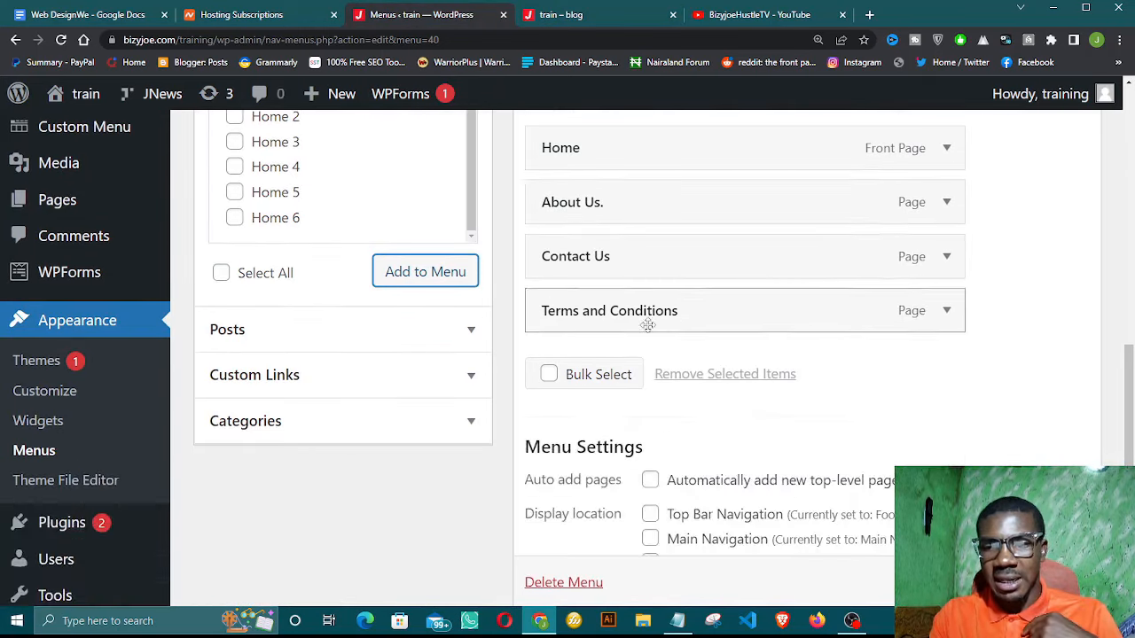
click(650, 442)
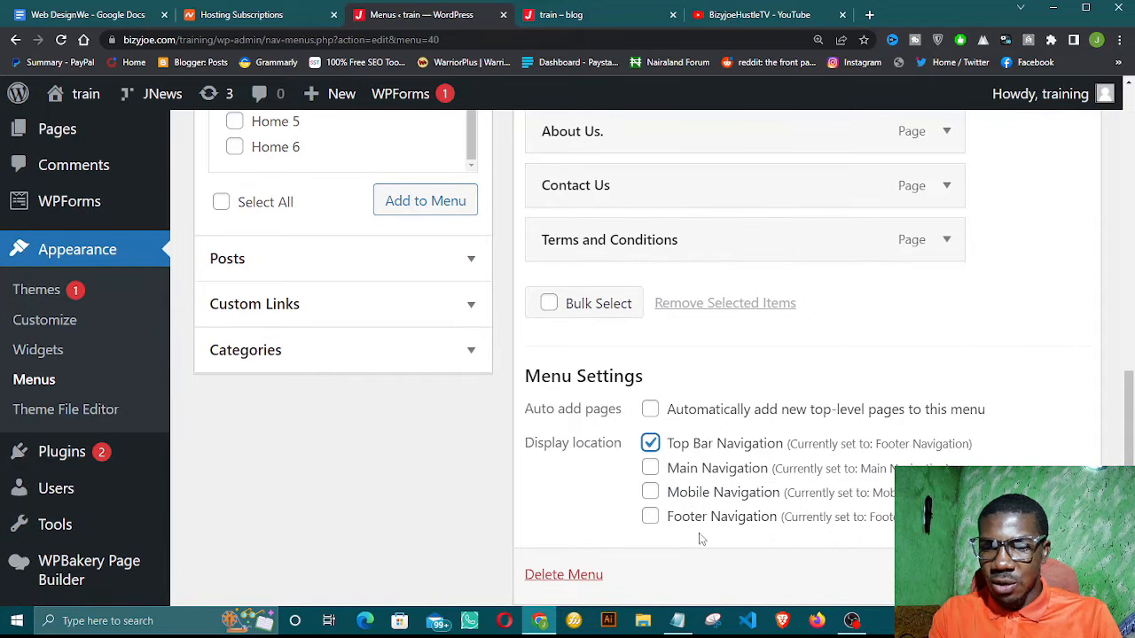
click(651, 519)
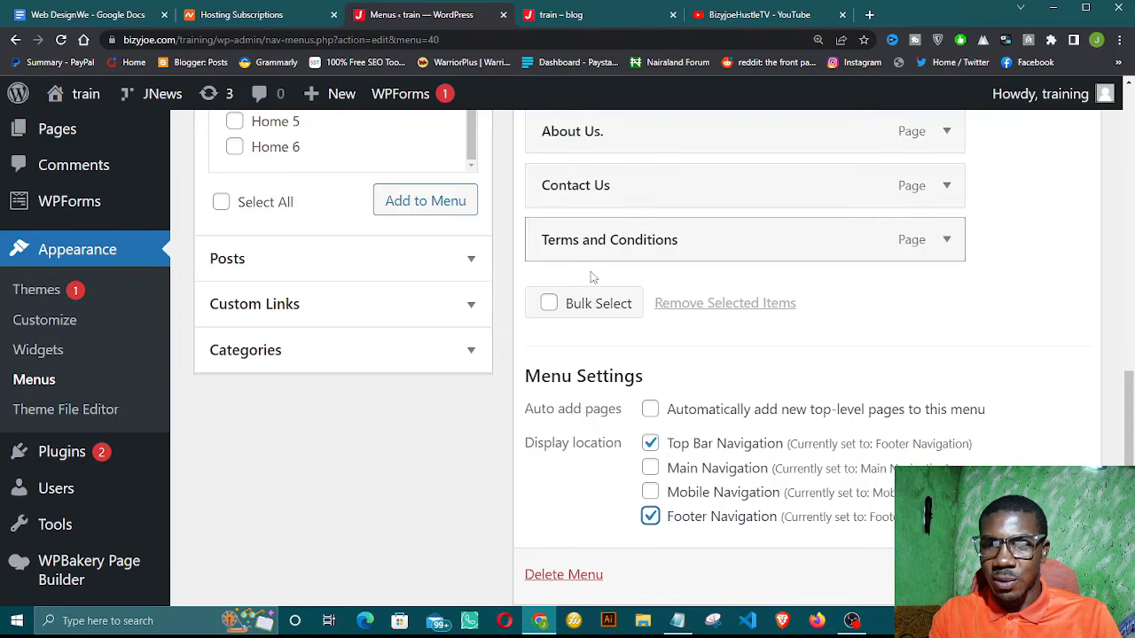
scroll(590, 274, up, 2)
scroll(745, 354, down, 1)
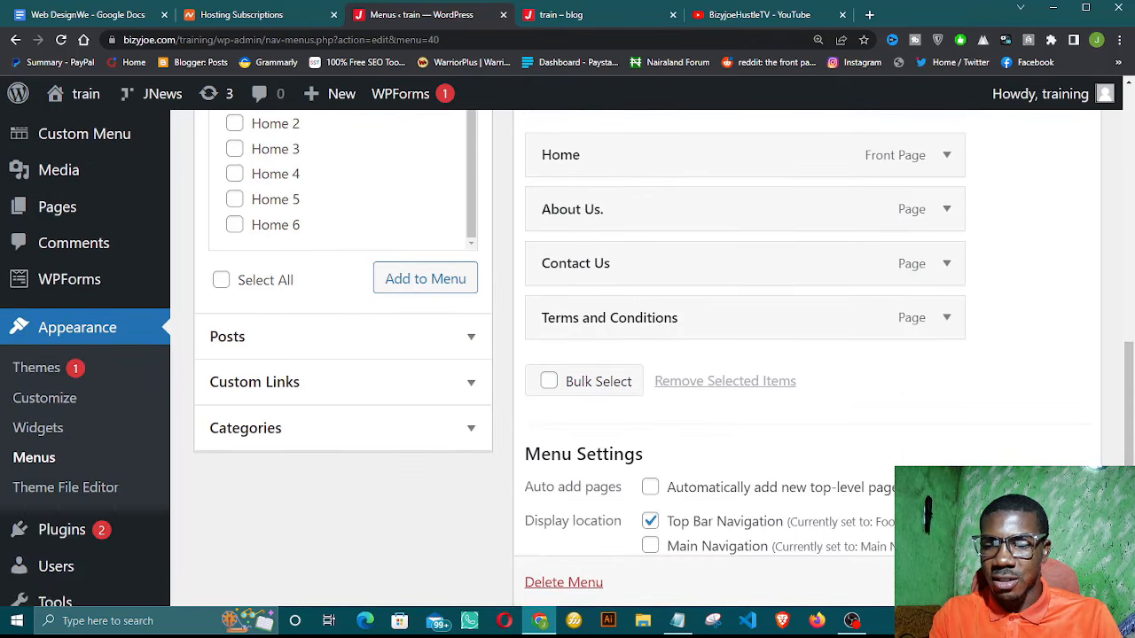
click(1043, 582)
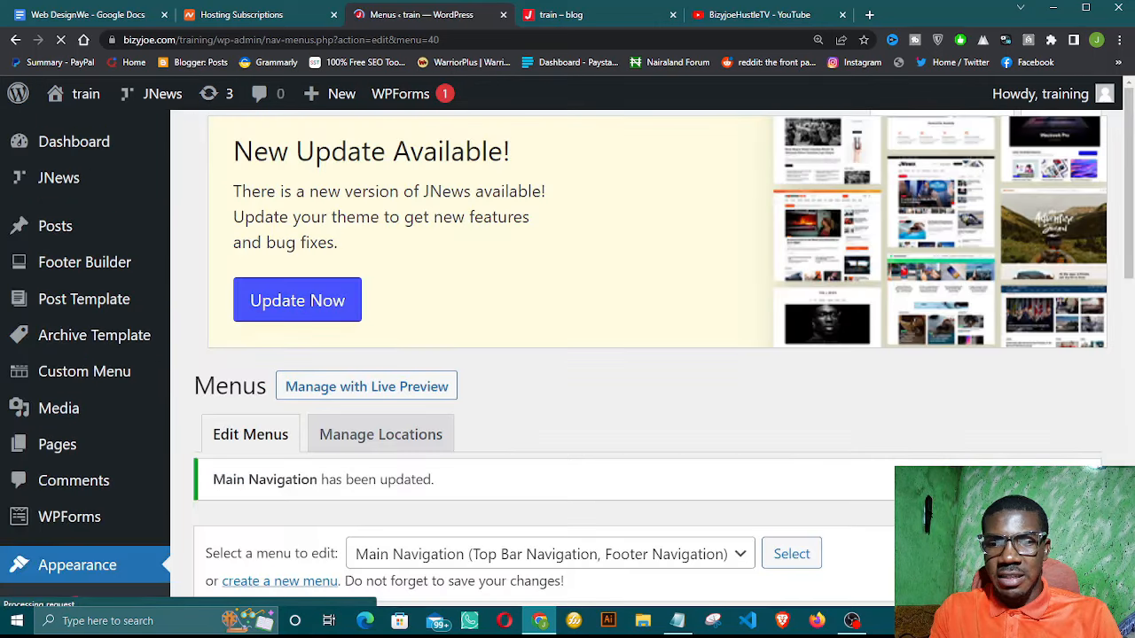
scroll(568, 354, down, 7)
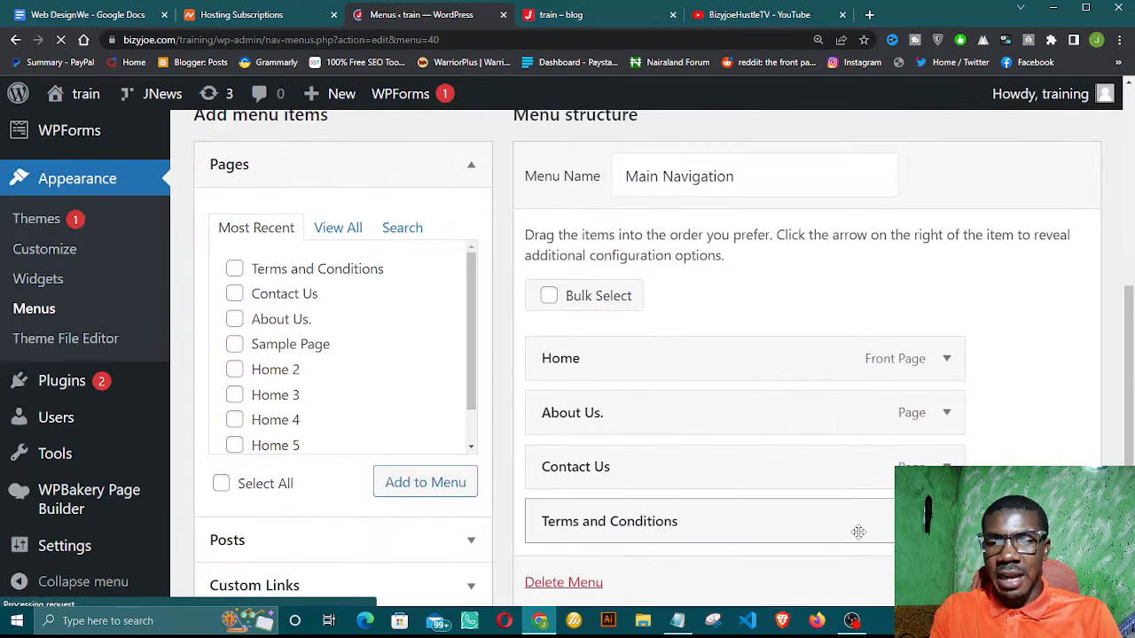
scroll(859, 532, down, 2)
scroll(856, 547, up, 2)
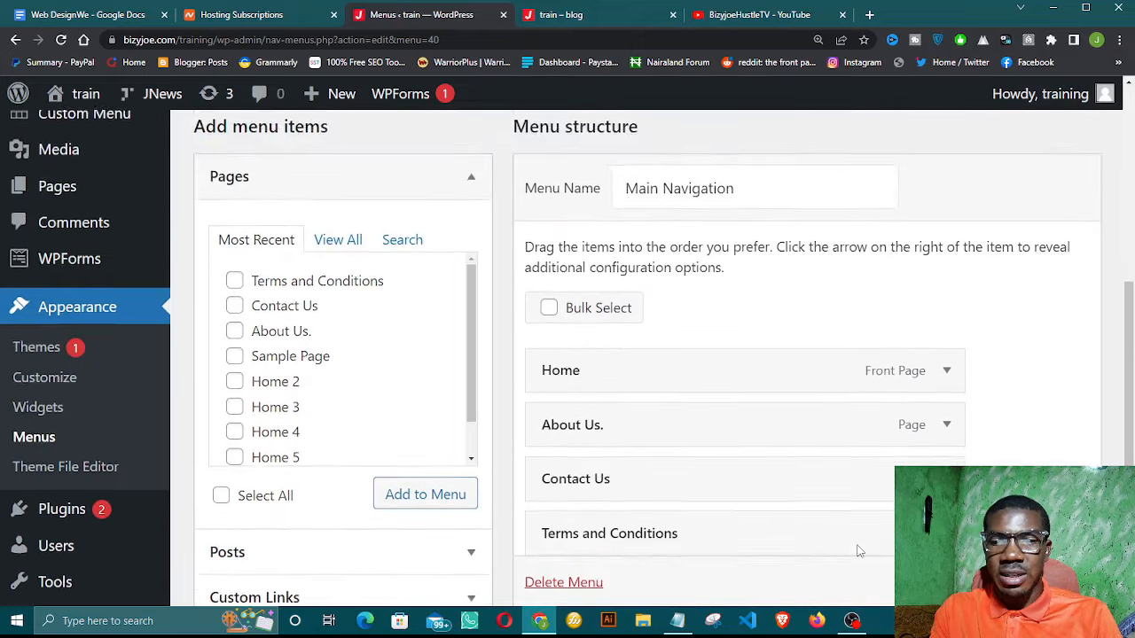
scroll(858, 550, up, 3)
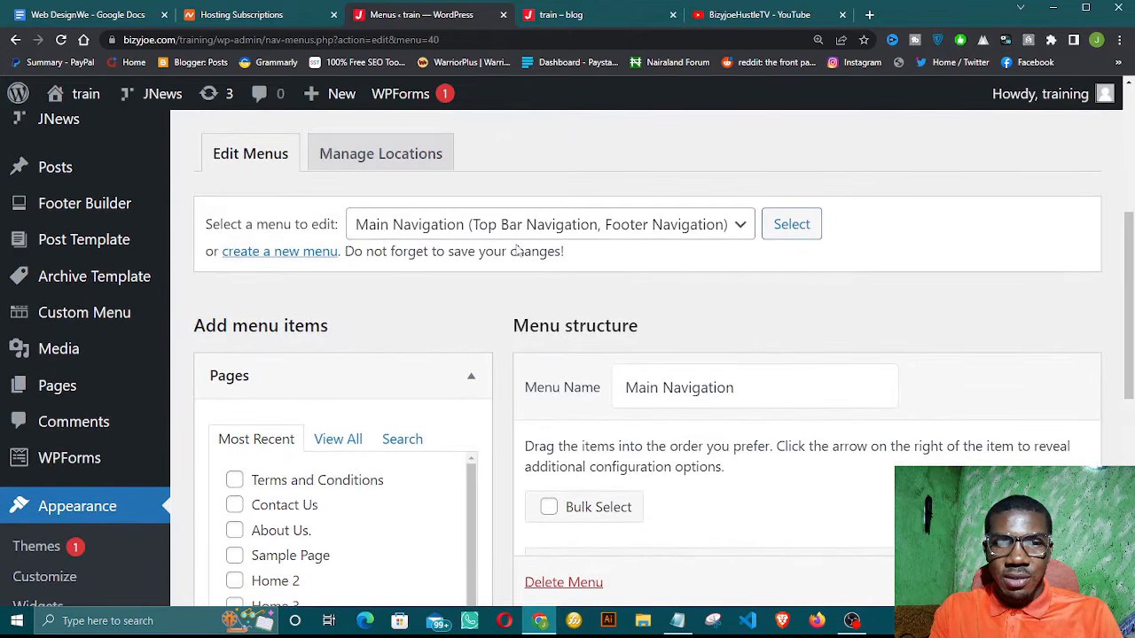
- Keep Main Navigation selected and remove the About Us. item
click(648, 225)
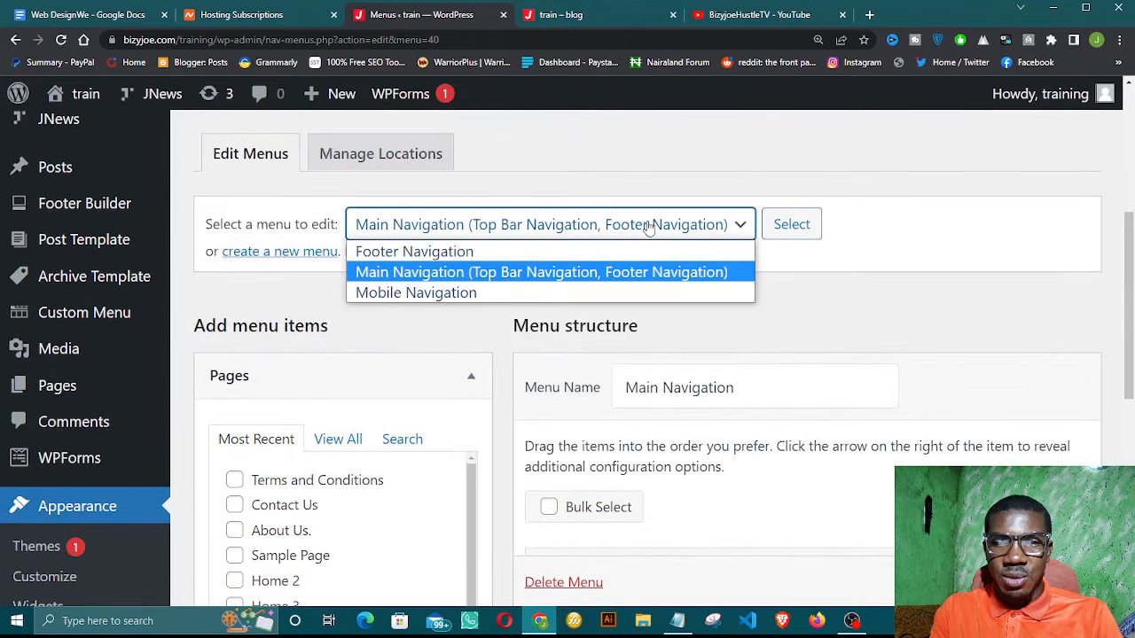
click(559, 277)
scroll(719, 346, down, 4)
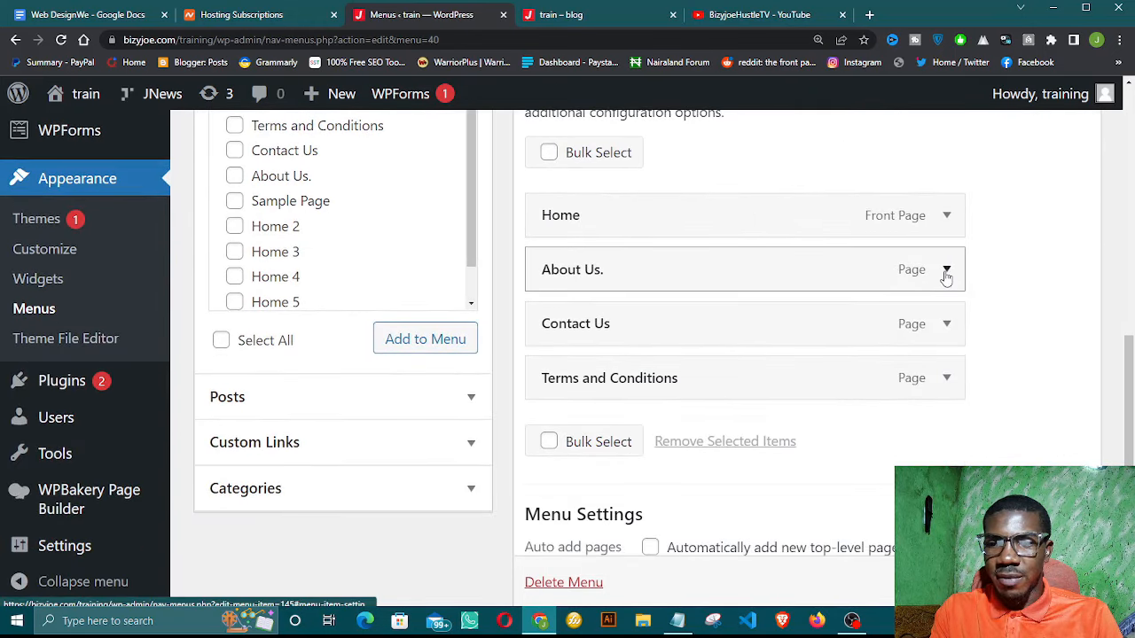
click(945, 271)
scroll(919, 330, down, 4)
scroll(920, 337, down, 2)
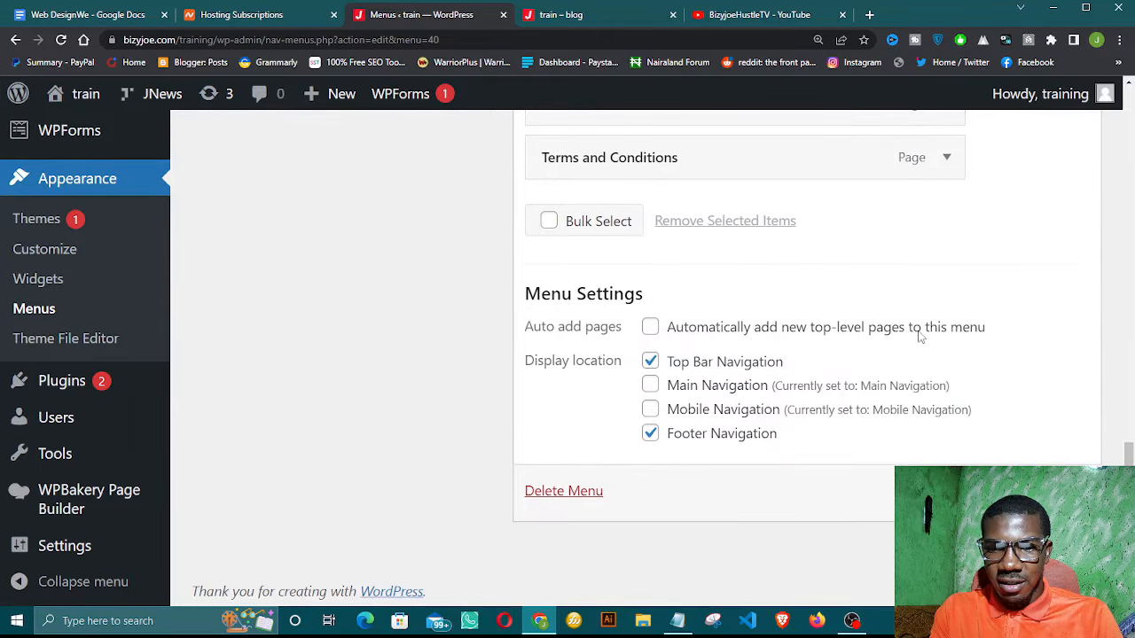
scroll(921, 337, up, 4)
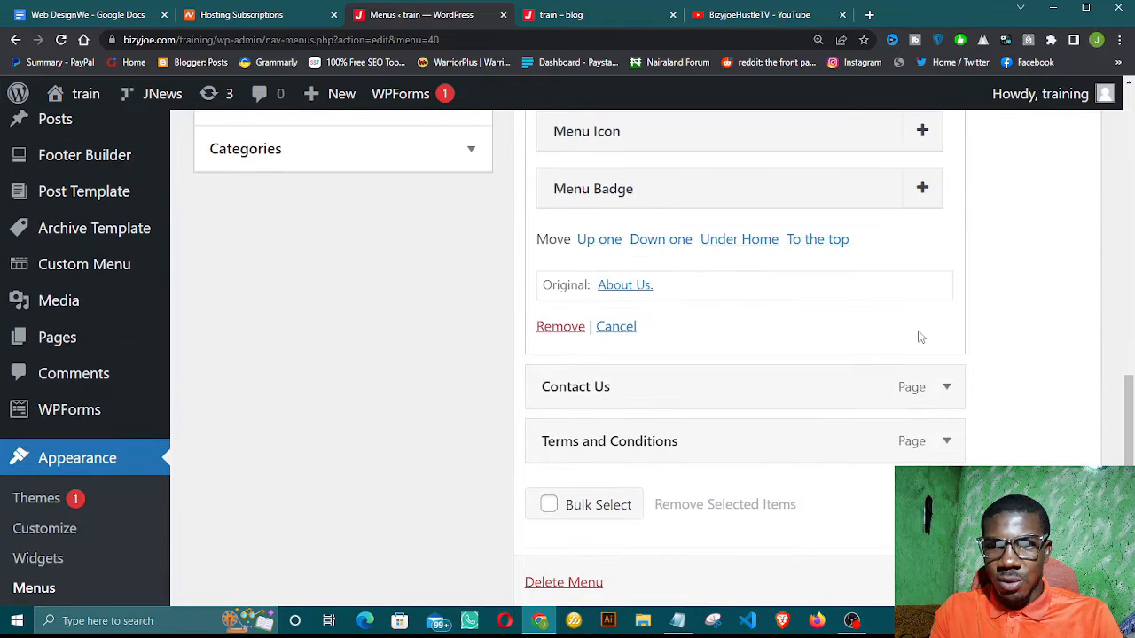
click(574, 327)
- Remove the Contact Us item from the menu
scroll(692, 345, up, 3)
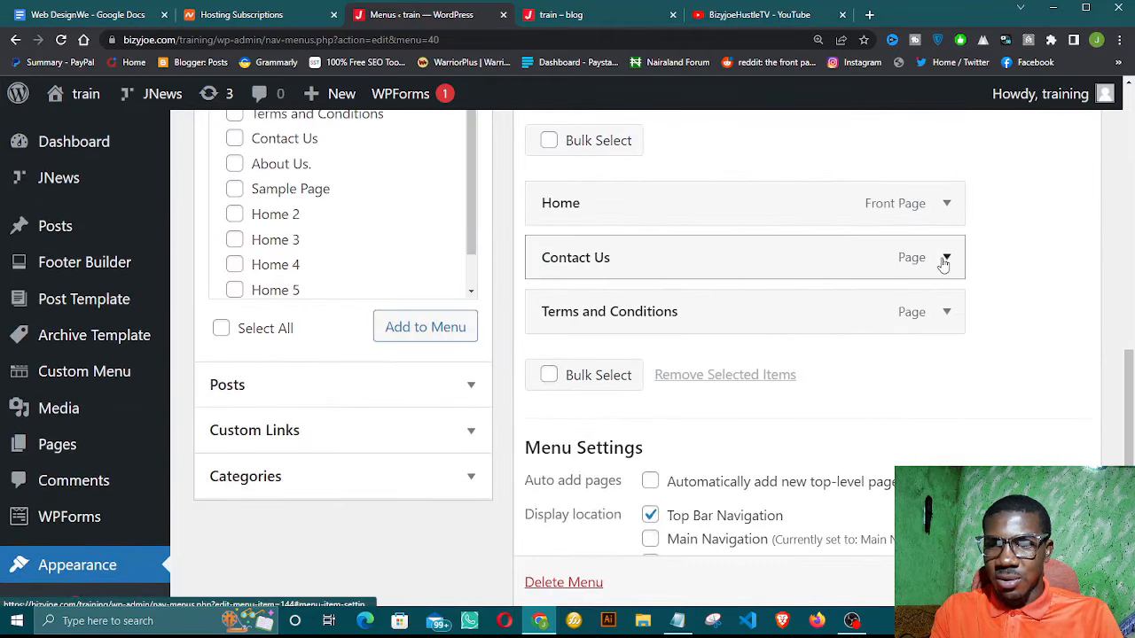
click(946, 258)
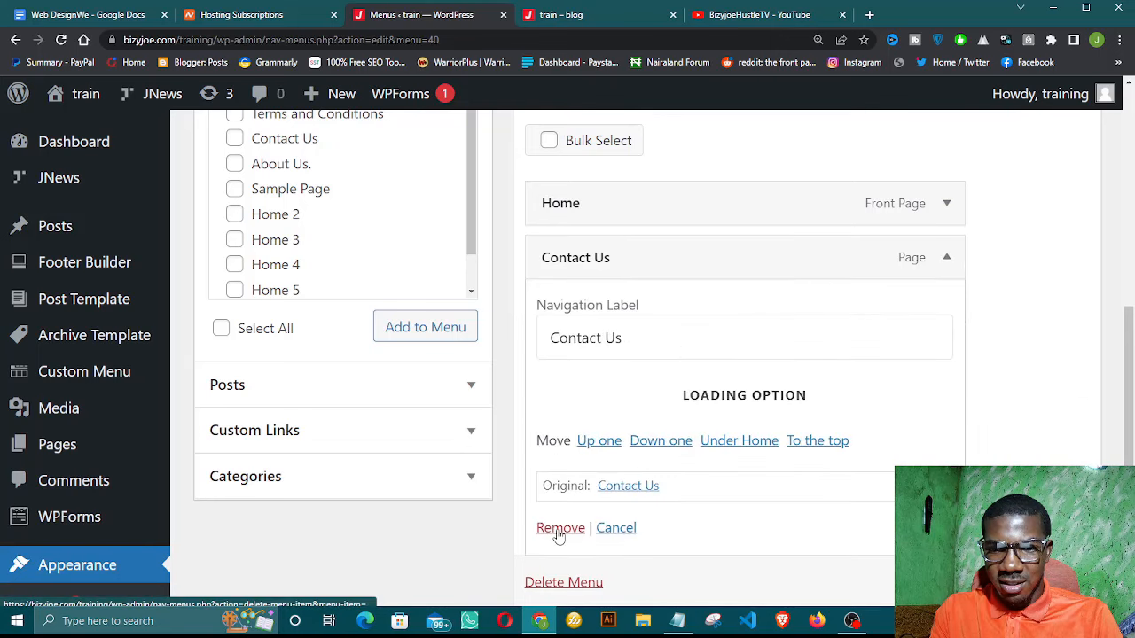
scroll(620, 479, down, 2)
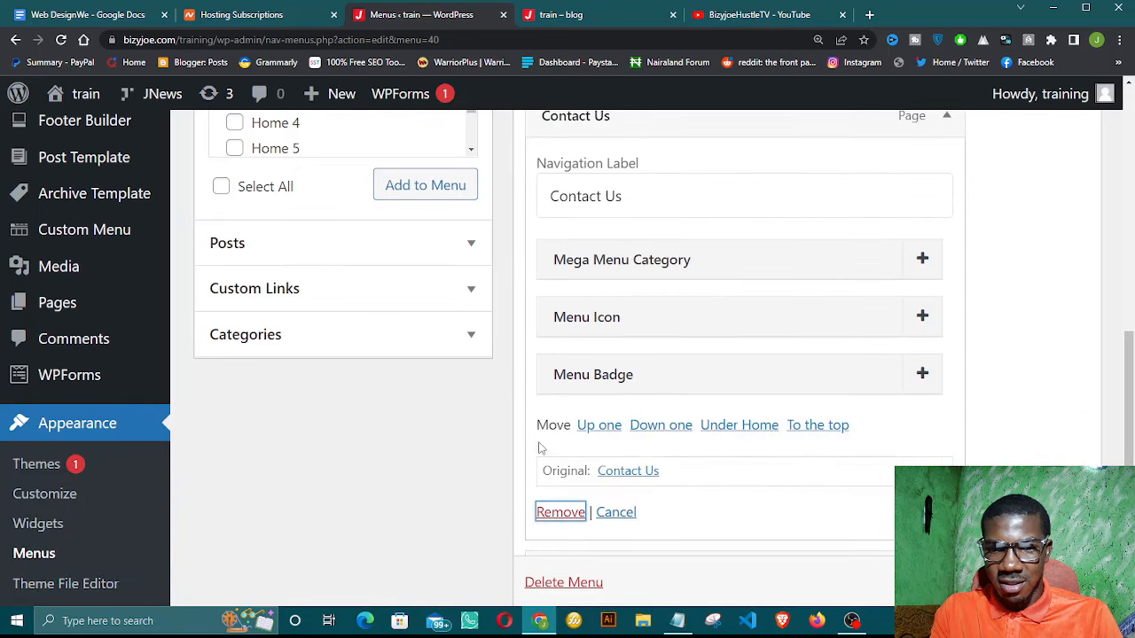
click(560, 513)
- Remove the Terms and Conditions item, leaving only Home (Front Page)
scroll(596, 443, up, 3)
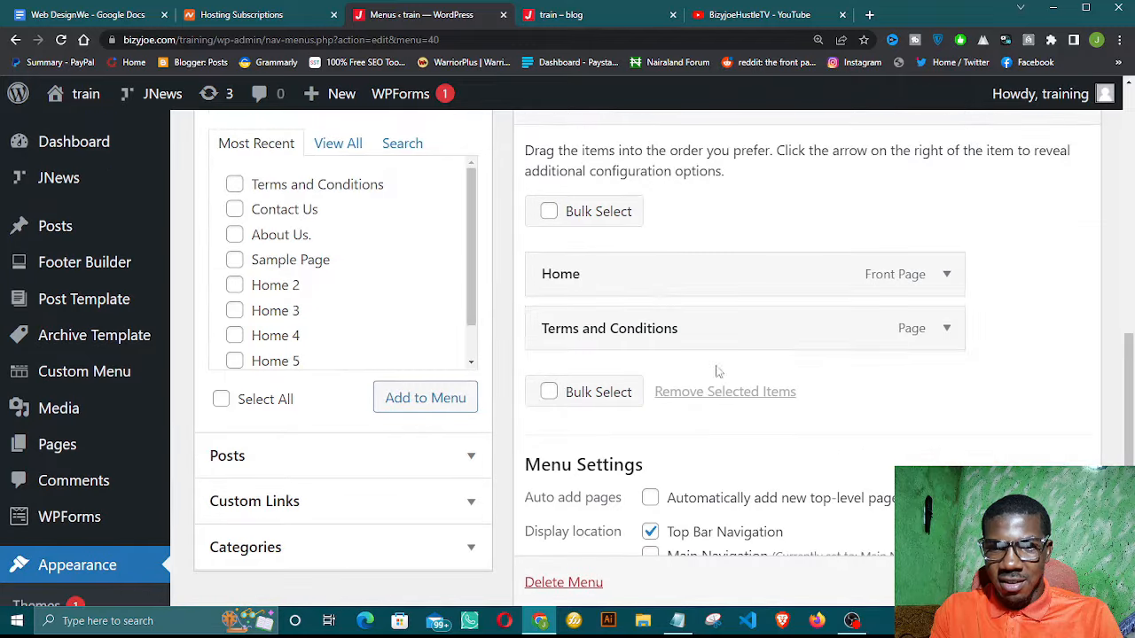
click(945, 326)
scroll(612, 443, down, 3)
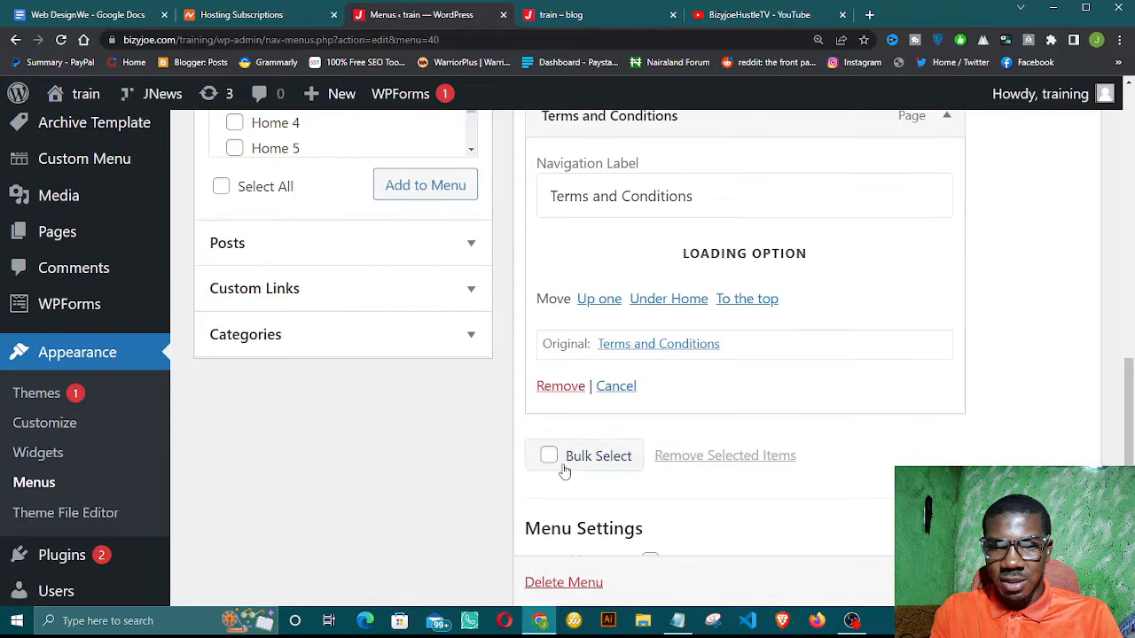
click(564, 390)
scroll(586, 446, down, 3)
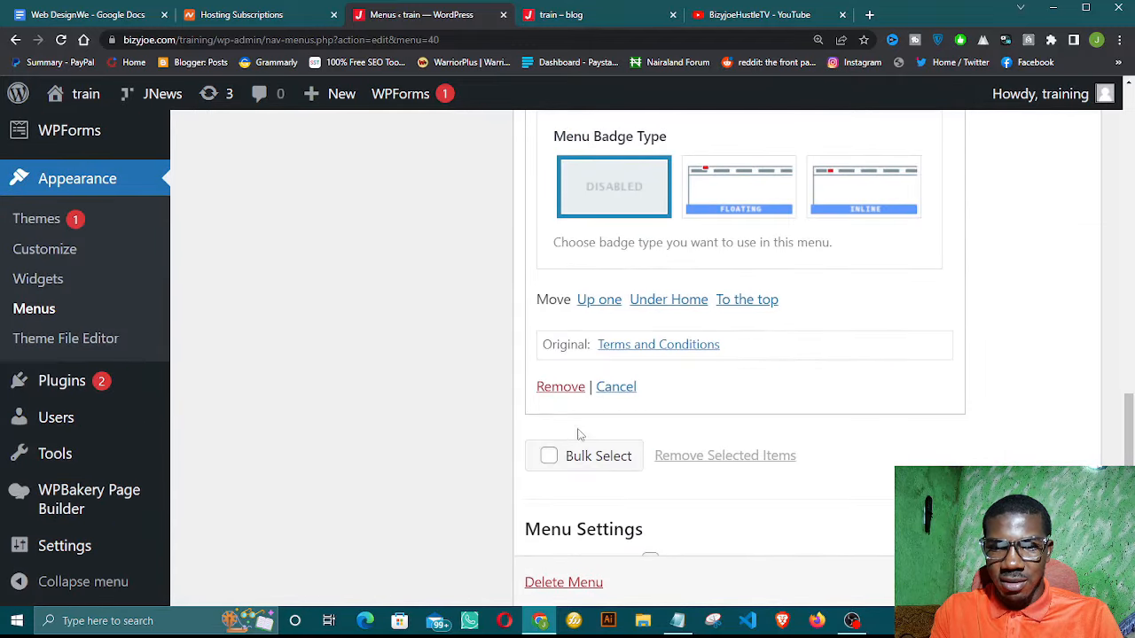
click(561, 388)
scroll(562, 401, up, 3)
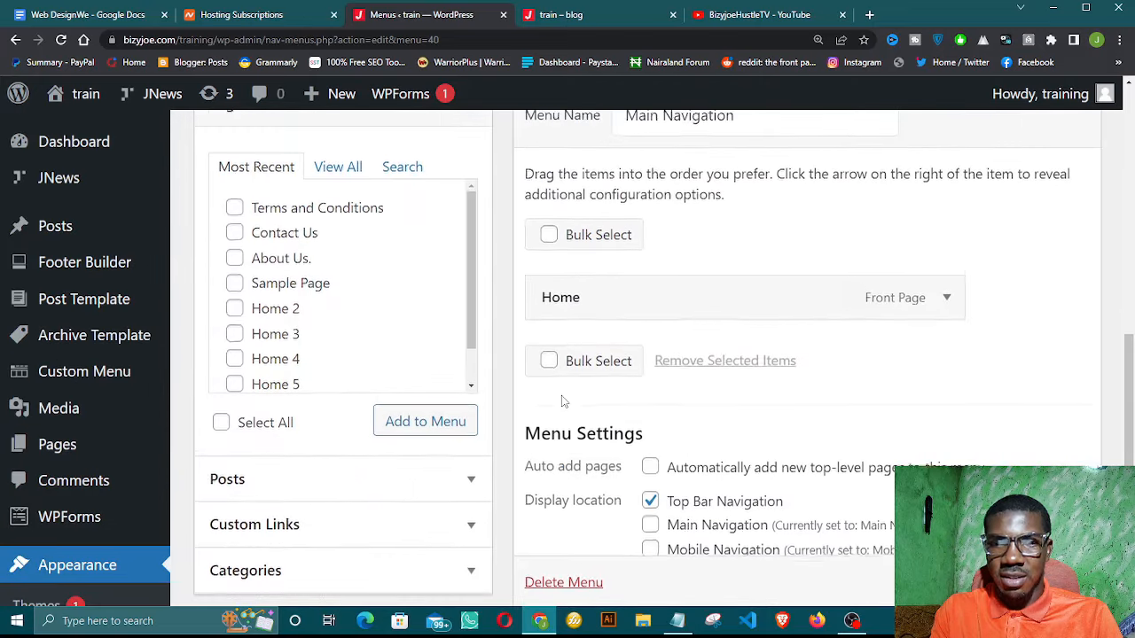
scroll(381, 377, down, 2)
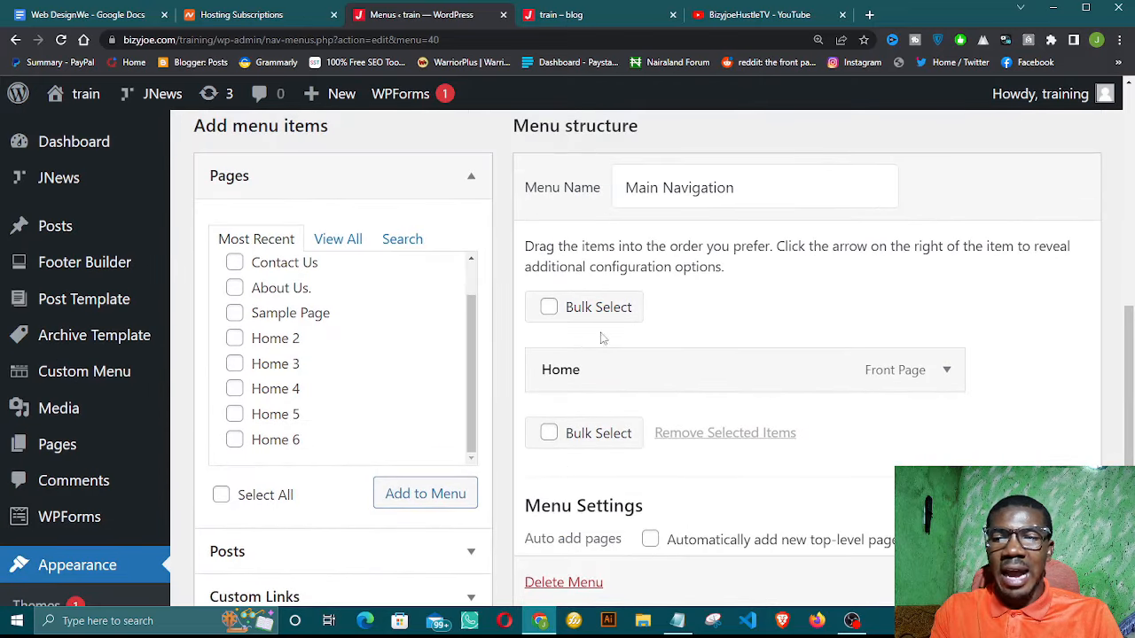
click(598, 27)
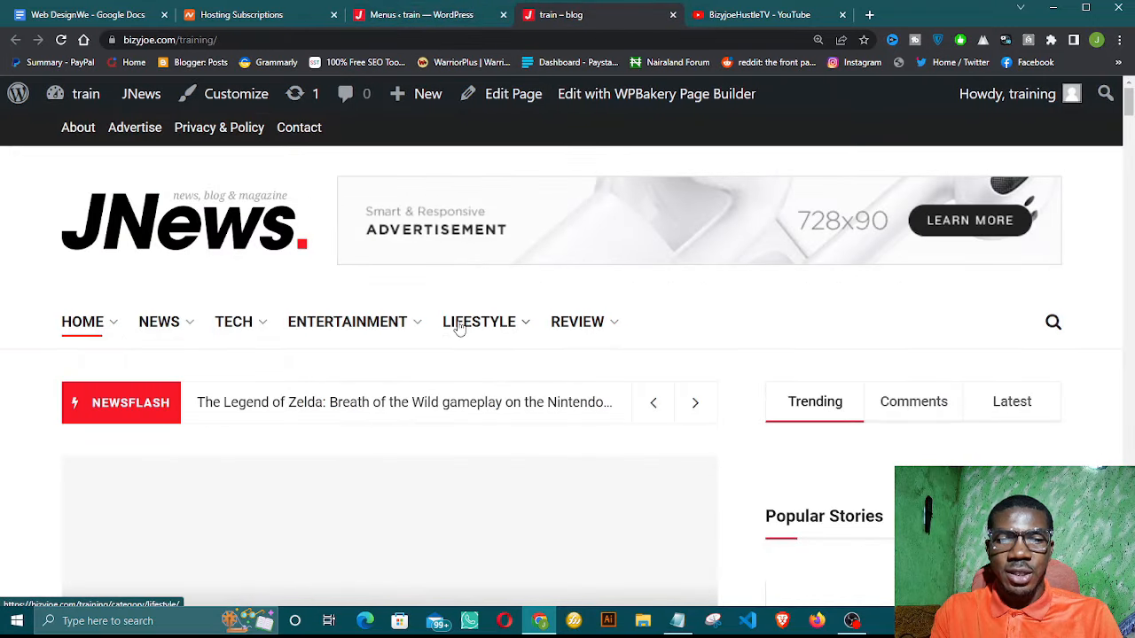
click(413, 16)
scroll(307, 342, down, 1)
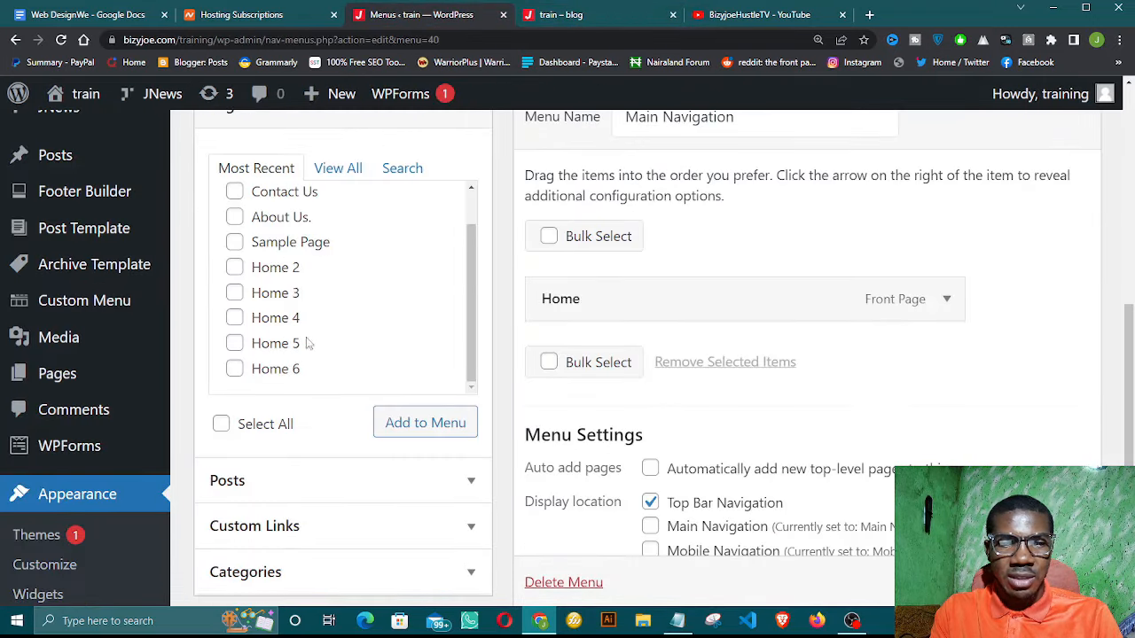
scroll(361, 348, down, 2)
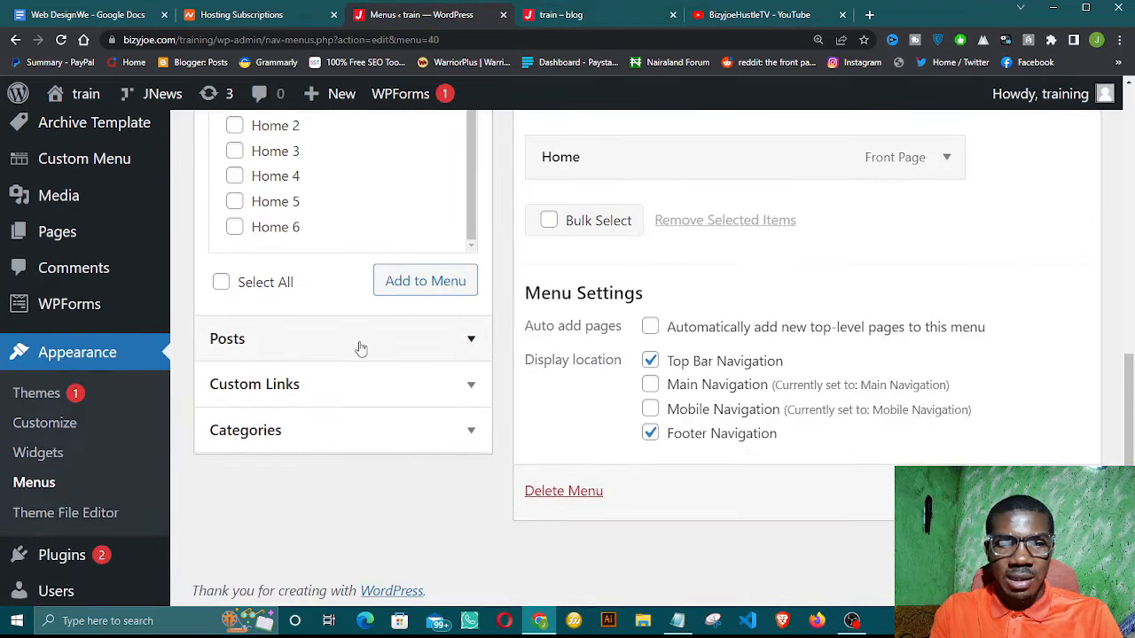
click(472, 341)
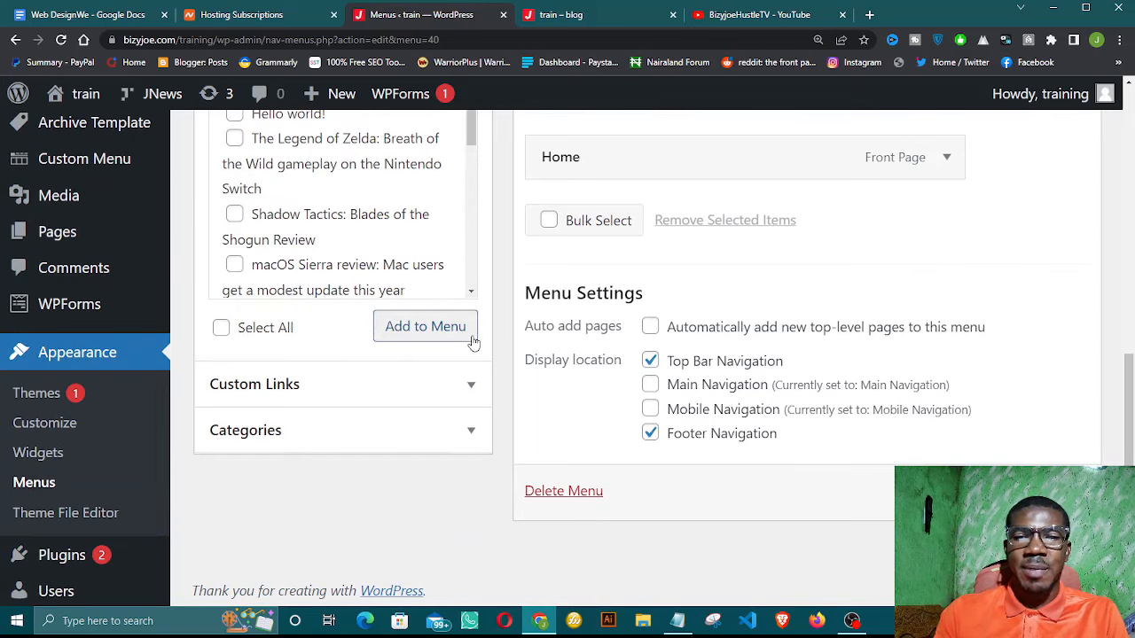
scroll(473, 342, up, 2)
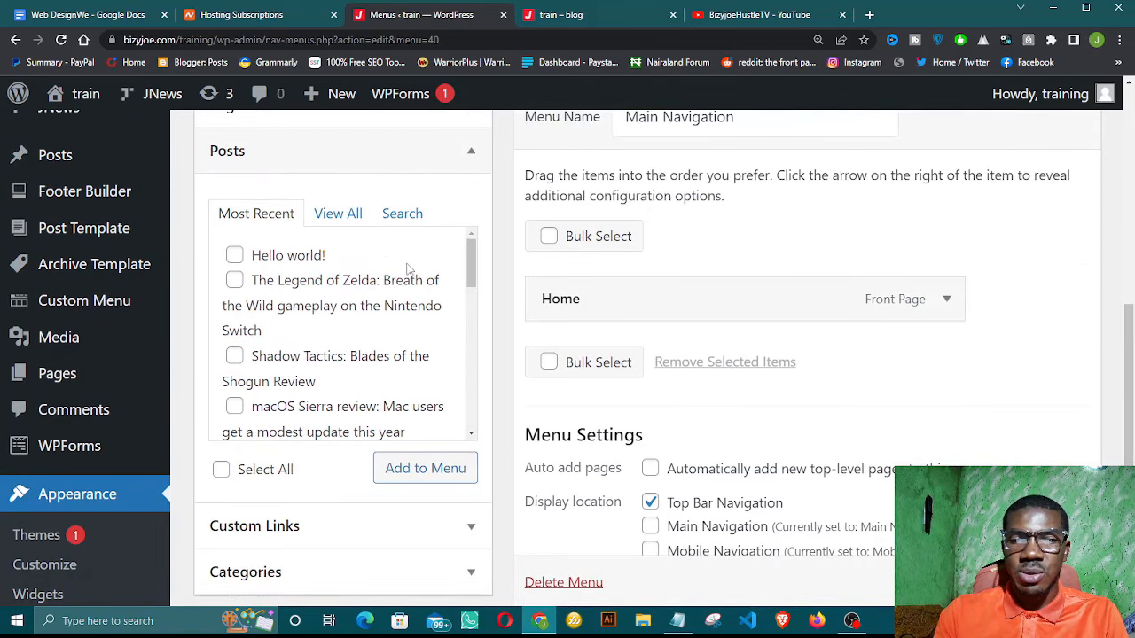
click(472, 155)
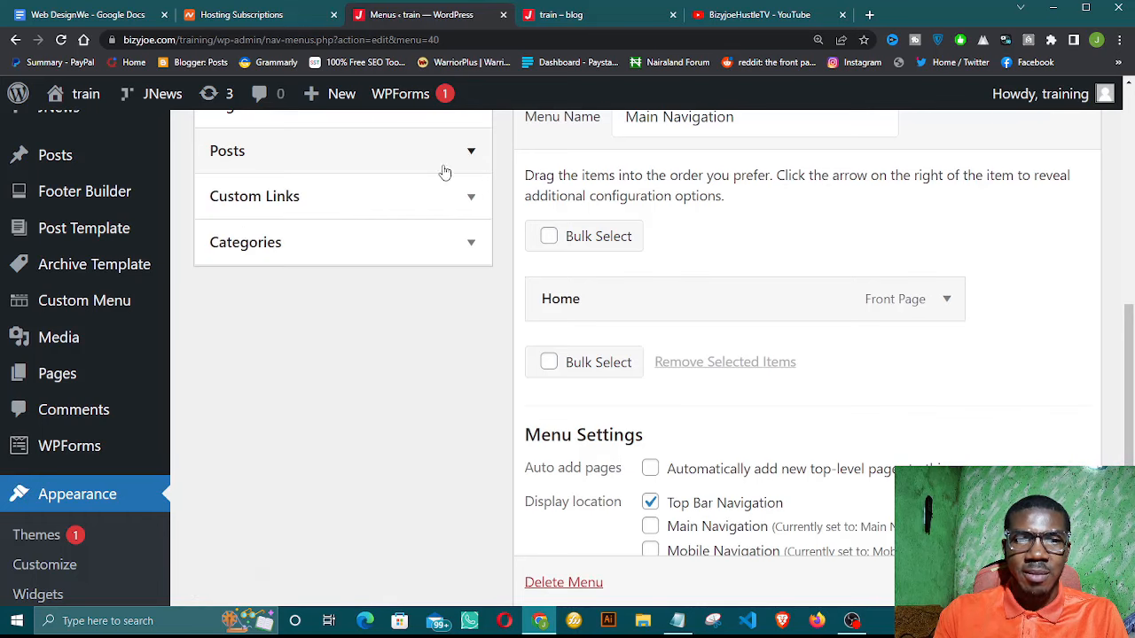
scroll(284, 166, up, 4)
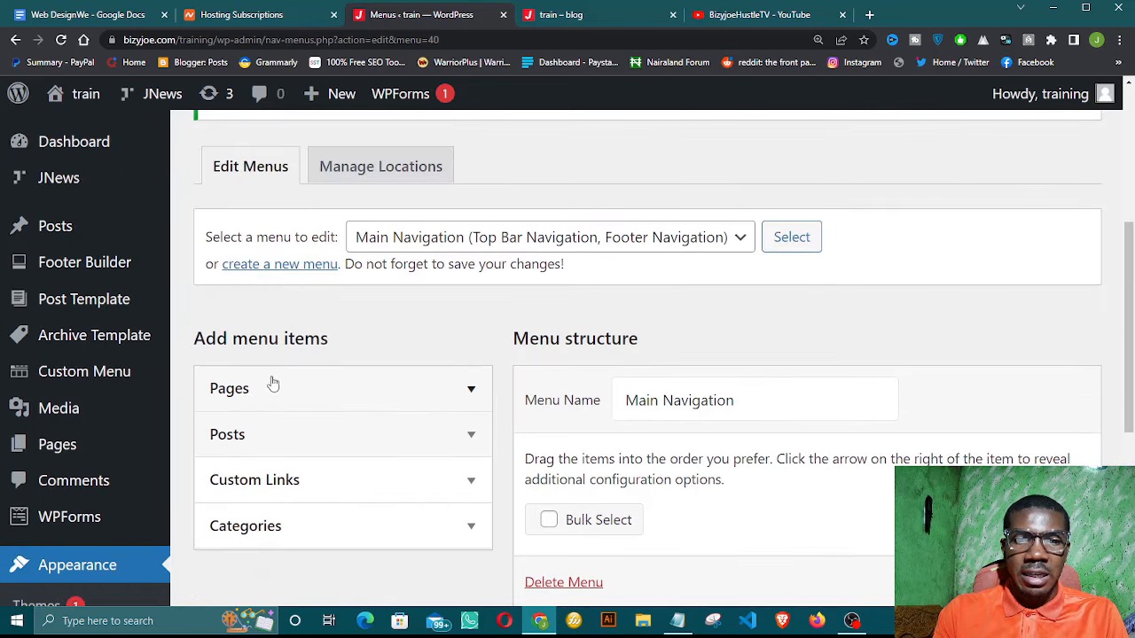
scroll(337, 405, down, 2)
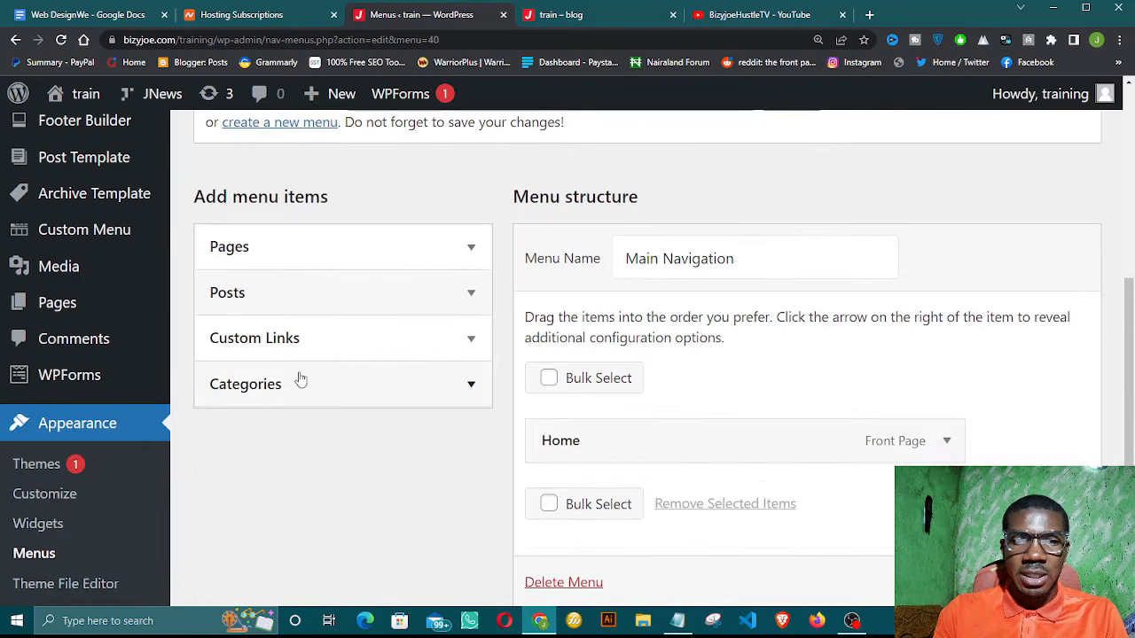
- Expand the Categories box and tick categories such as Business and World in the Most Used list
click(472, 342)
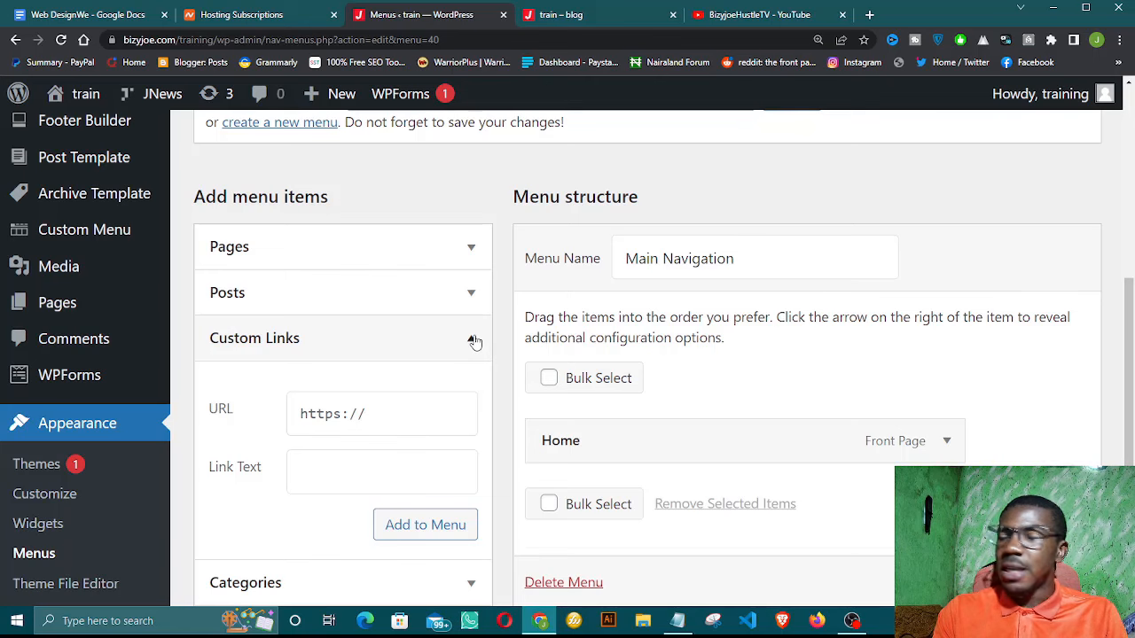
click(474, 342)
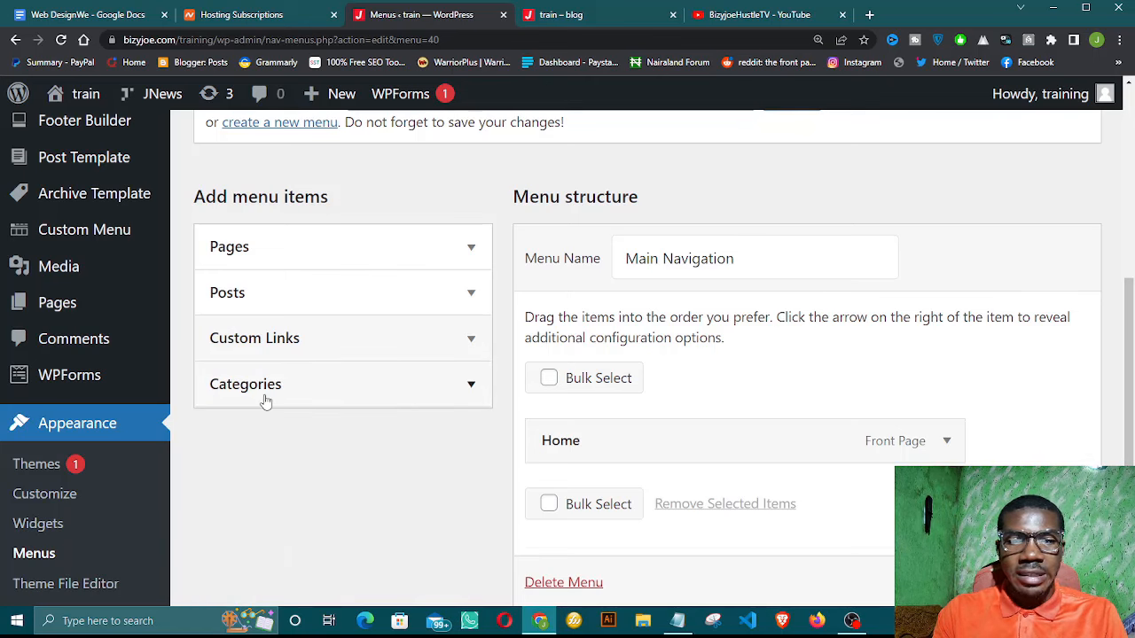
click(471, 387)
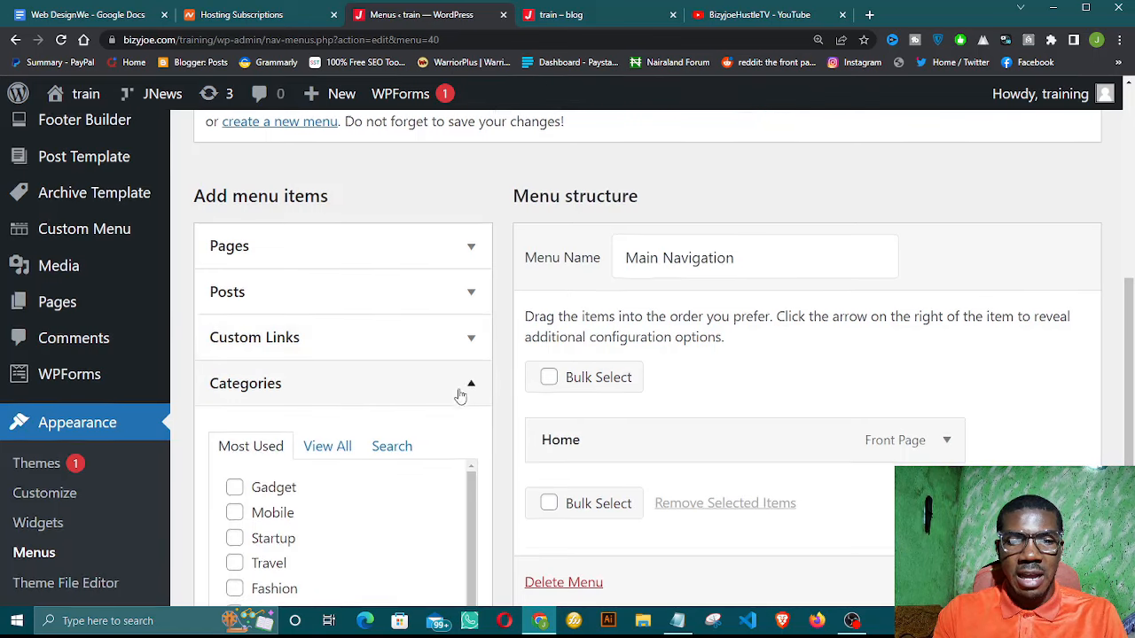
scroll(456, 395, down, 3)
scroll(285, 420, down, 2)
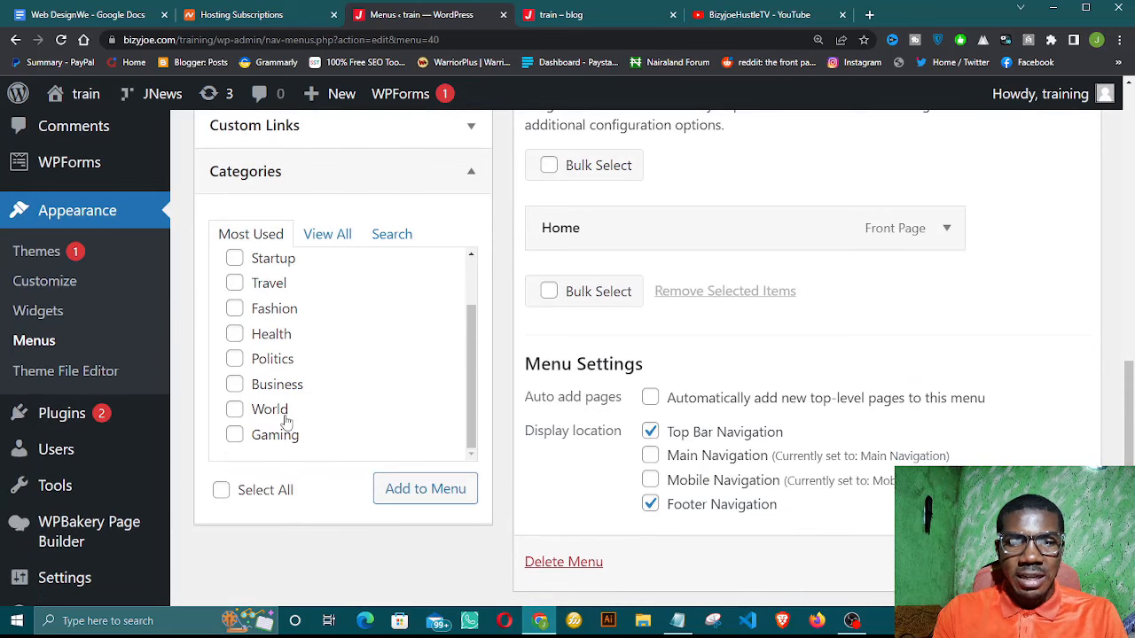
click(235, 385)
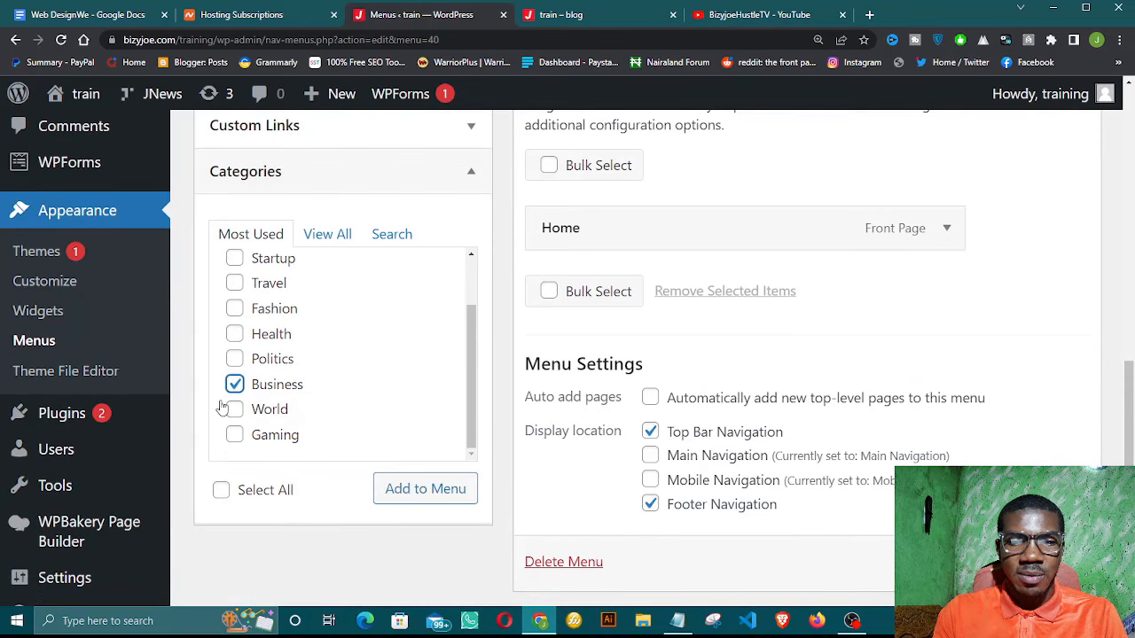
scroll(258, 408, down, 1)
click(236, 341)
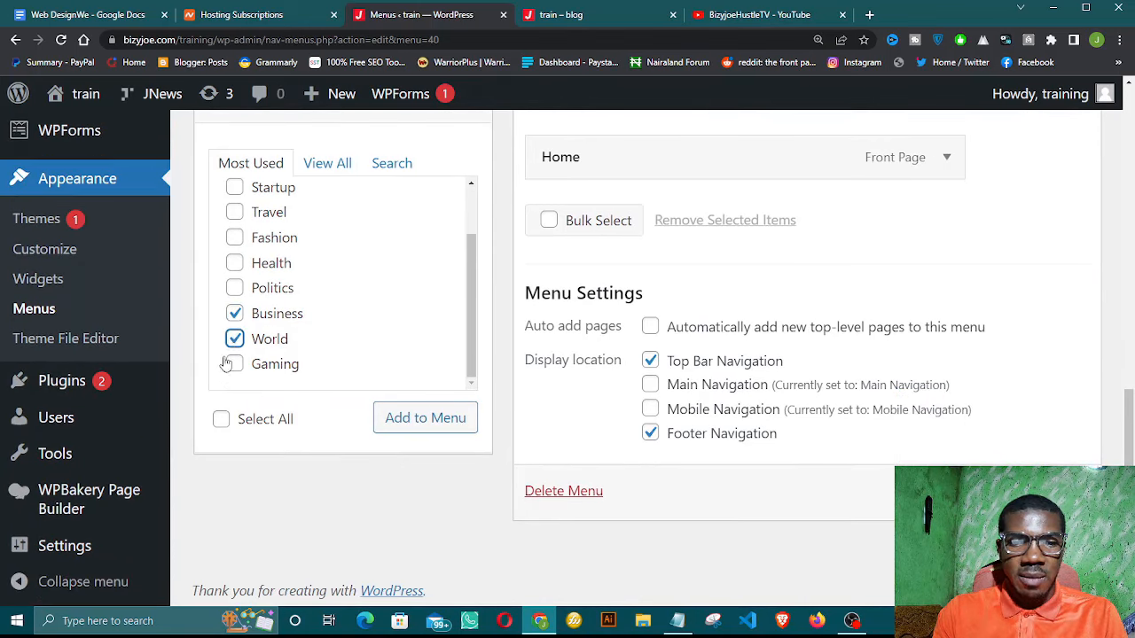
scroll(236, 373, up, 2)
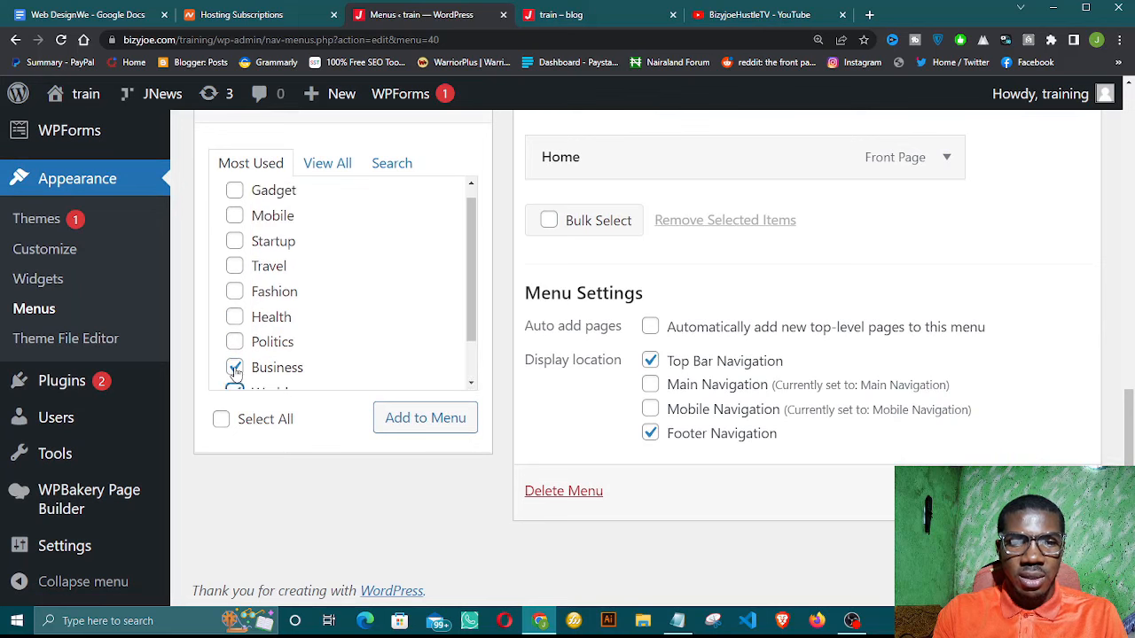
- Under View All, tick News and add the first categories, including Tech, to the menu
click(322, 164)
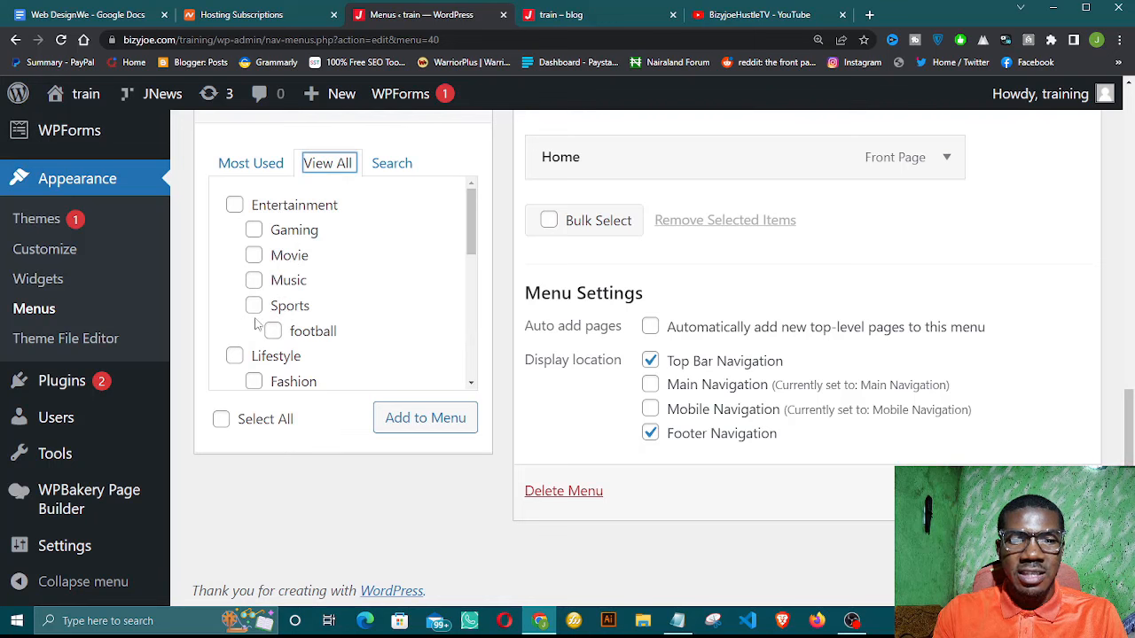
scroll(257, 326, down, 5)
scroll(256, 329, up, 1)
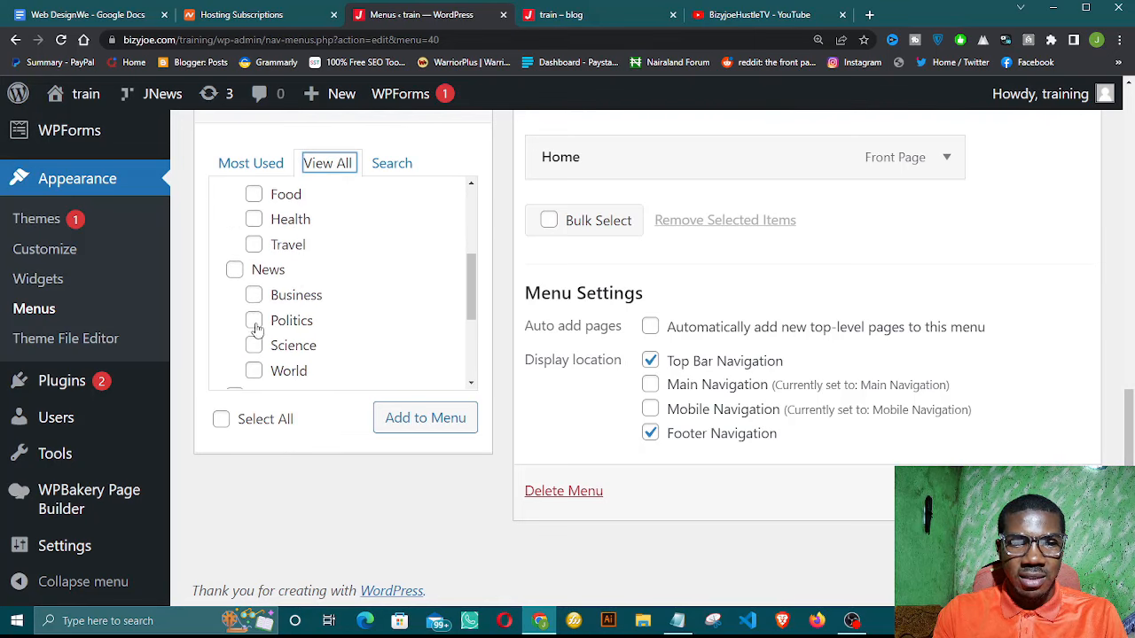
click(234, 271)
scroll(293, 328, down, 3)
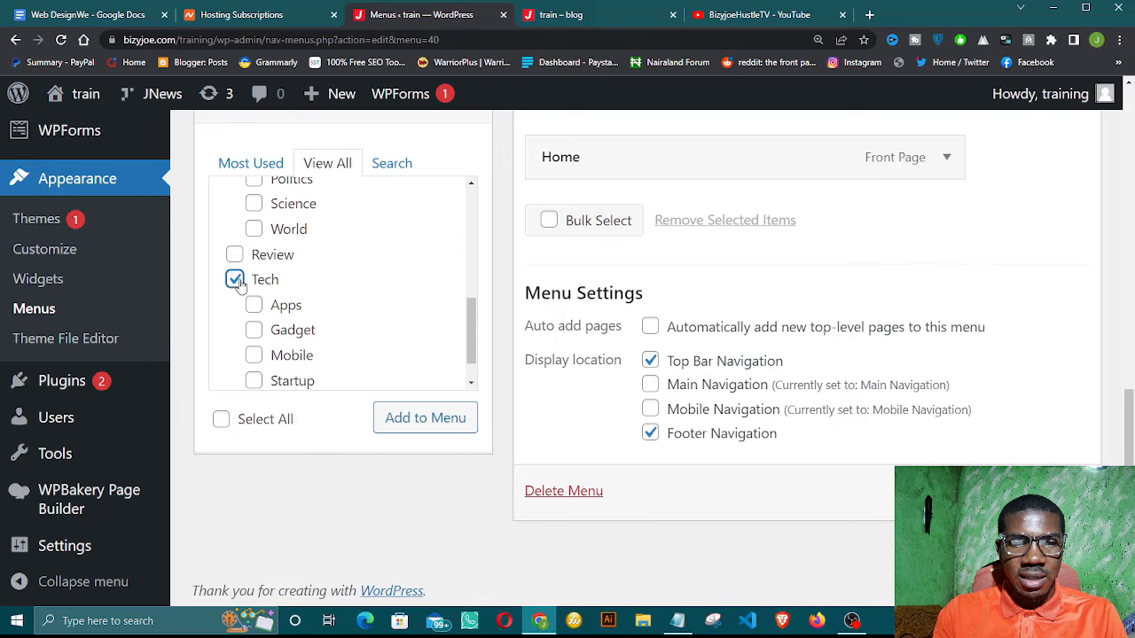
click(411, 416)
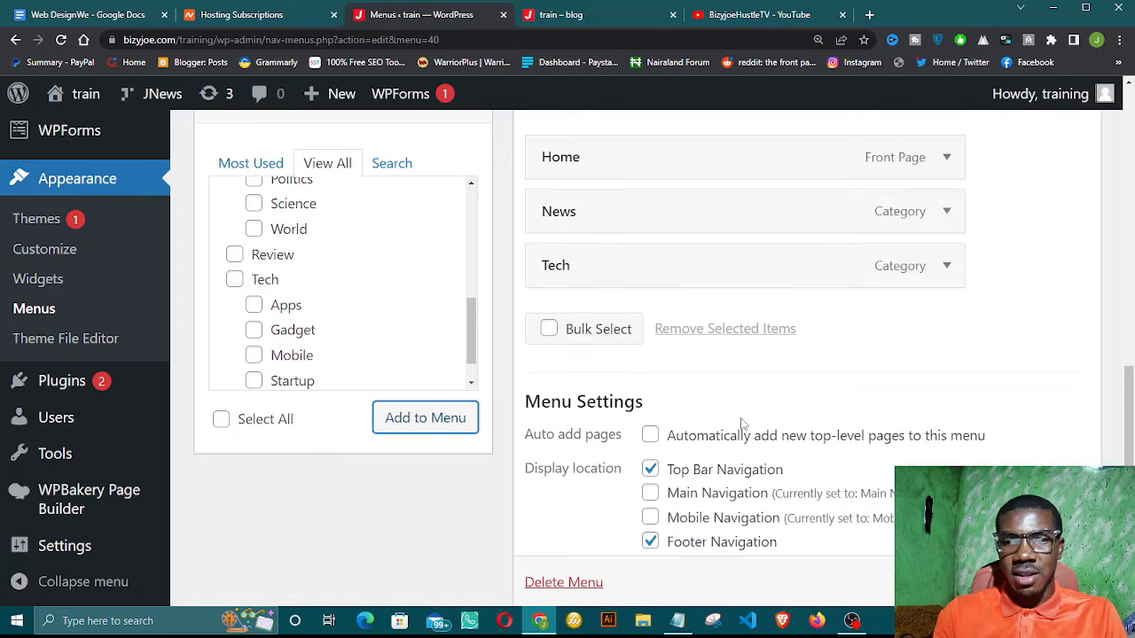
- Tick Science, World, Health and Travel and add them to the menu
scroll(740, 423, up, 2)
scroll(608, 431, down, 2)
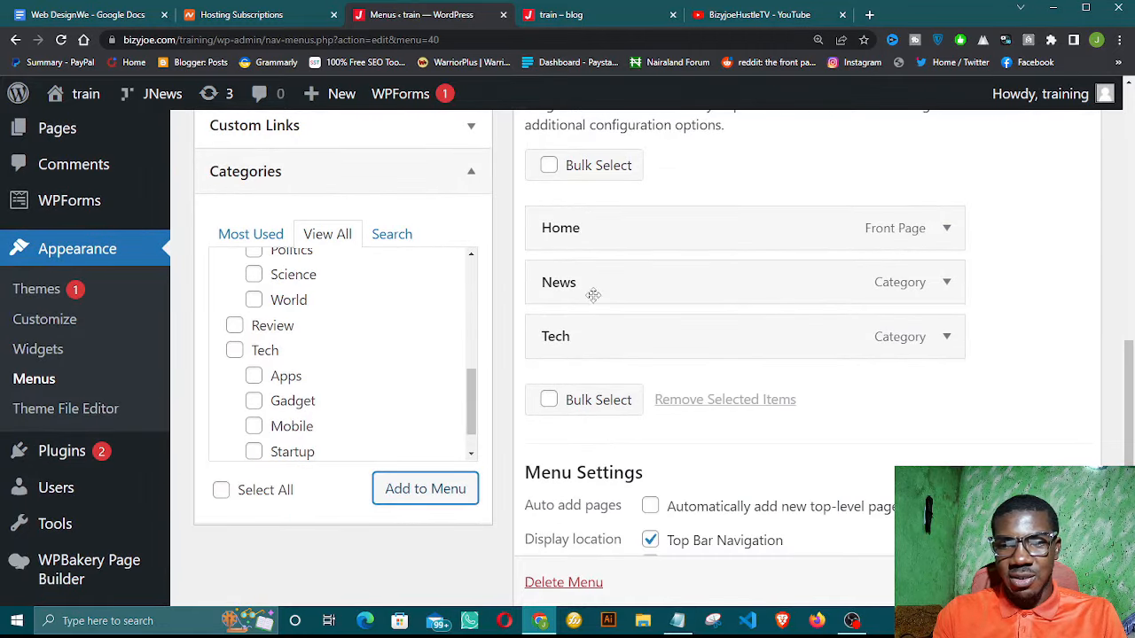
scroll(625, 390, down, 2)
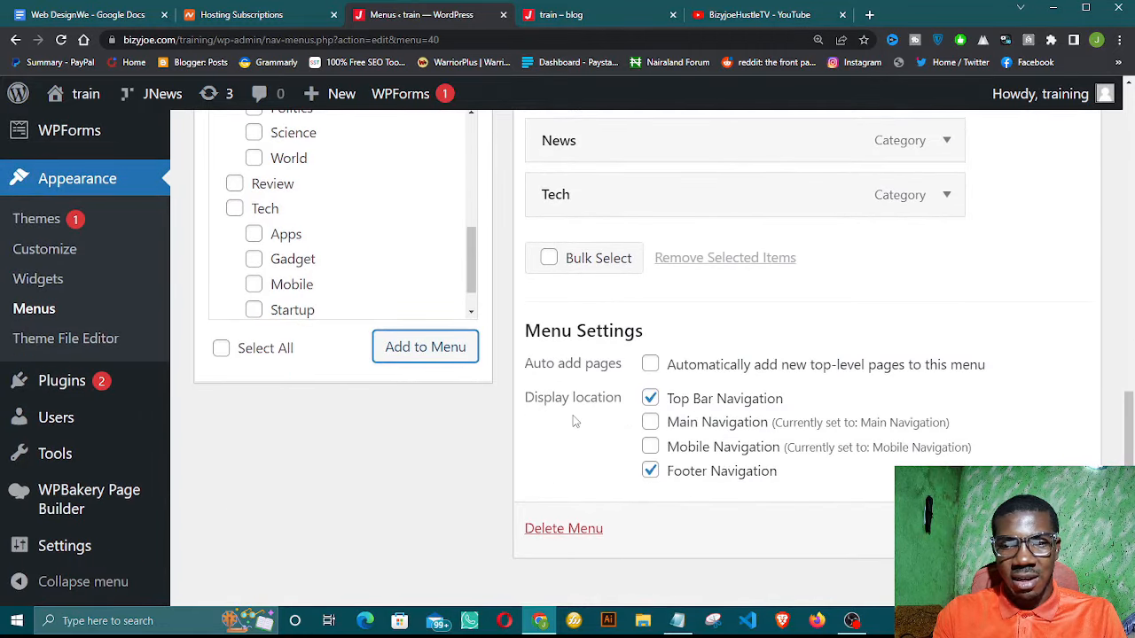
scroll(573, 422, up, 2)
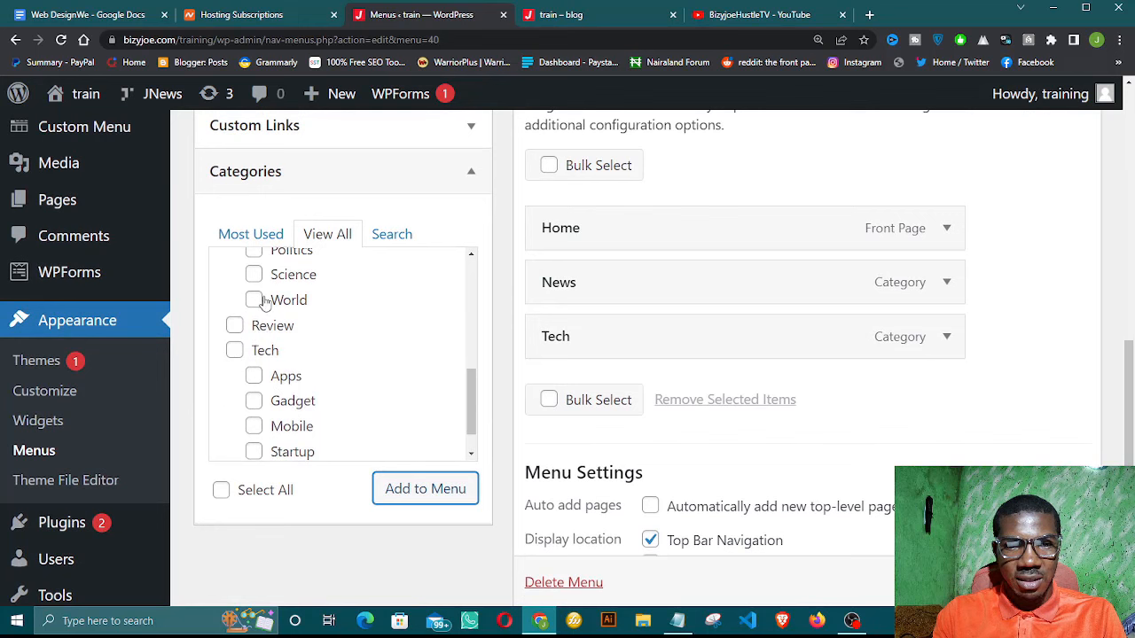
click(255, 276)
click(254, 301)
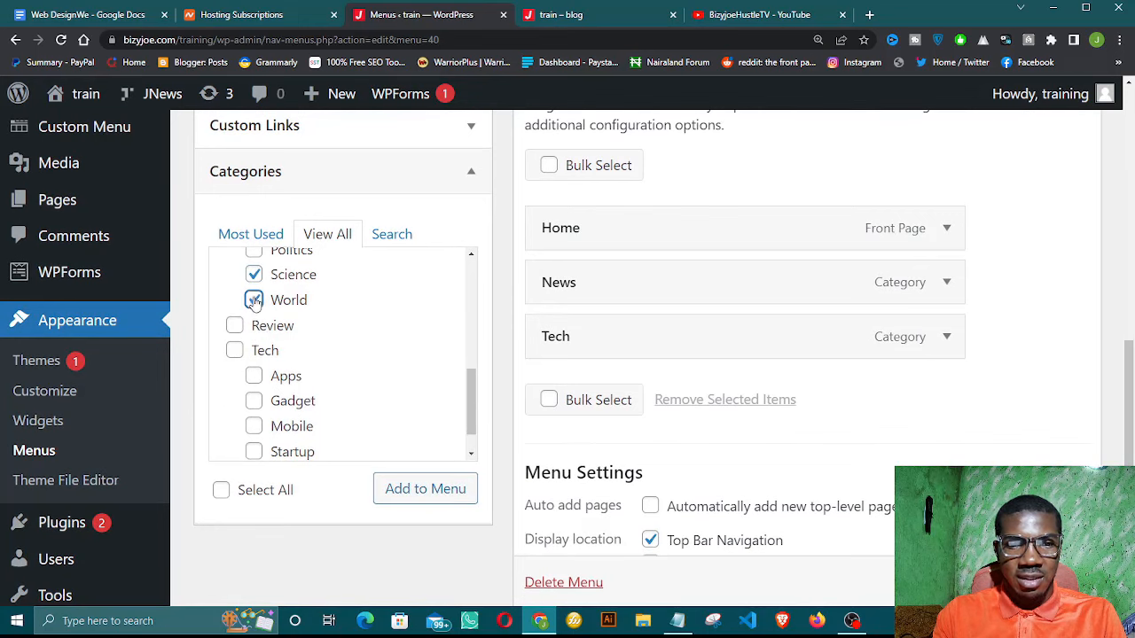
scroll(259, 319, up, 2)
click(281, 296)
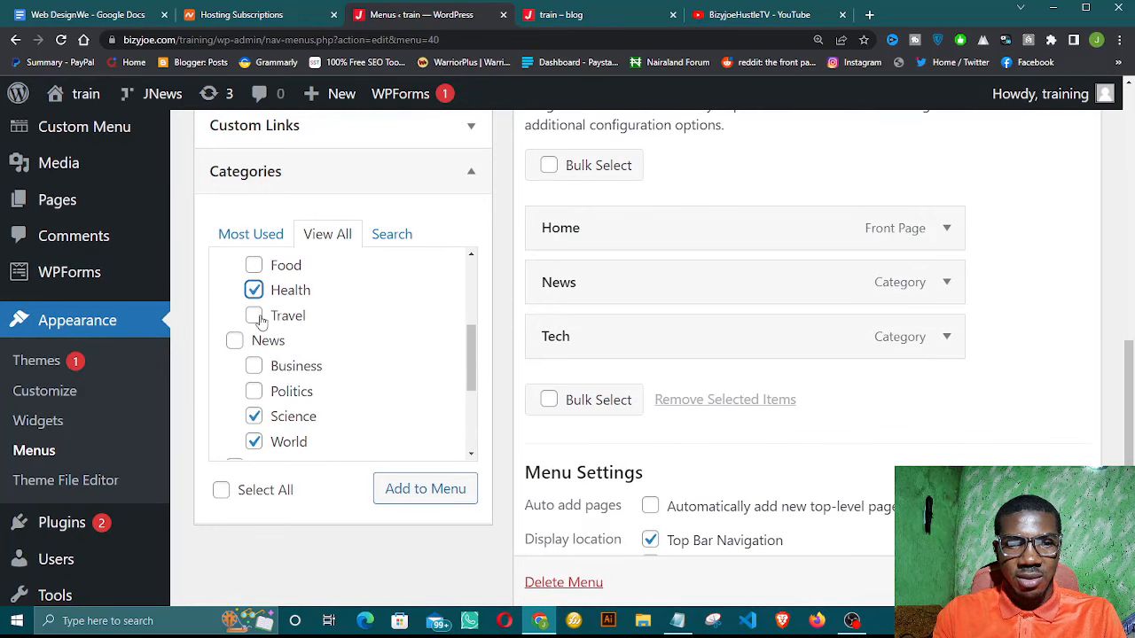
click(259, 316)
click(413, 491)
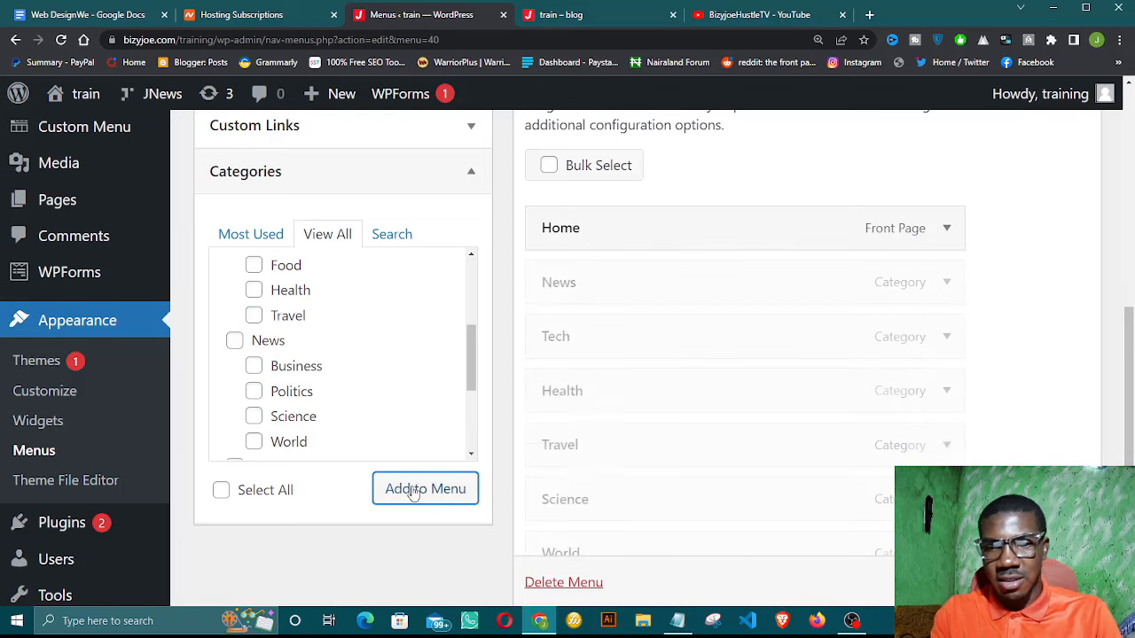
scroll(709, 449, down, 2)
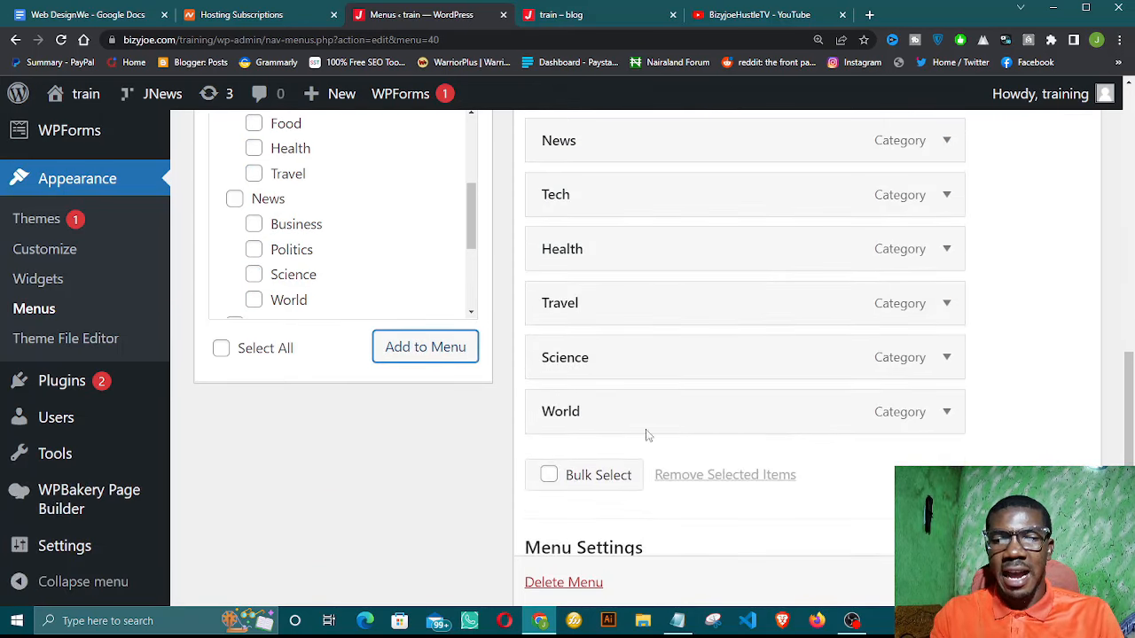
scroll(608, 404, up, 1)
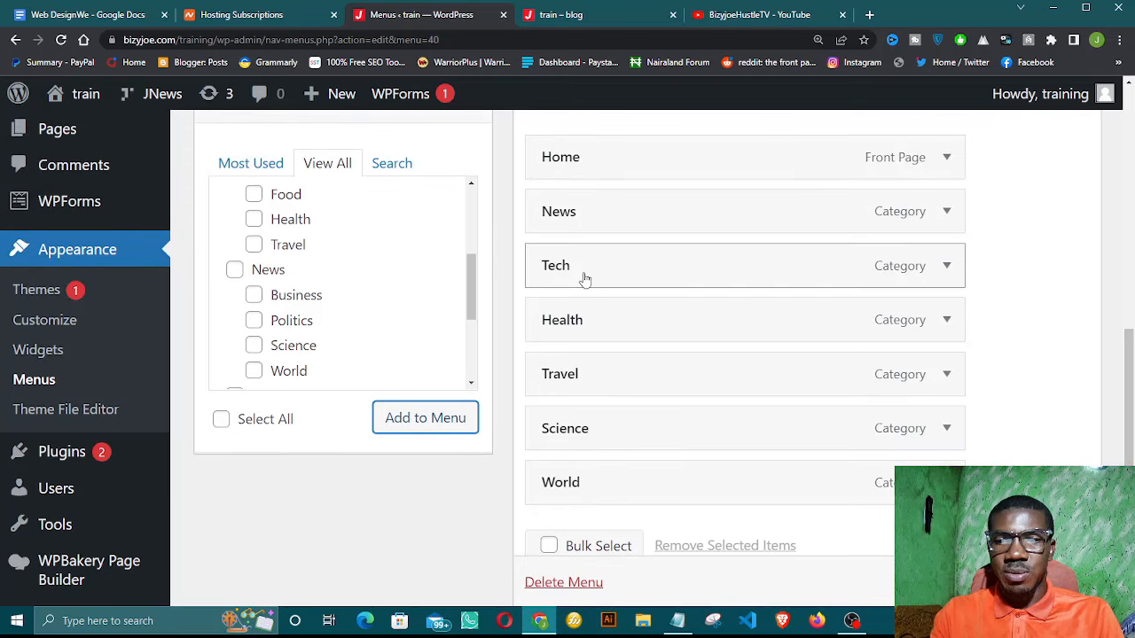
- Indent World and Science beneath News, returning Tech to the top level
drag(592, 267, 629, 266)
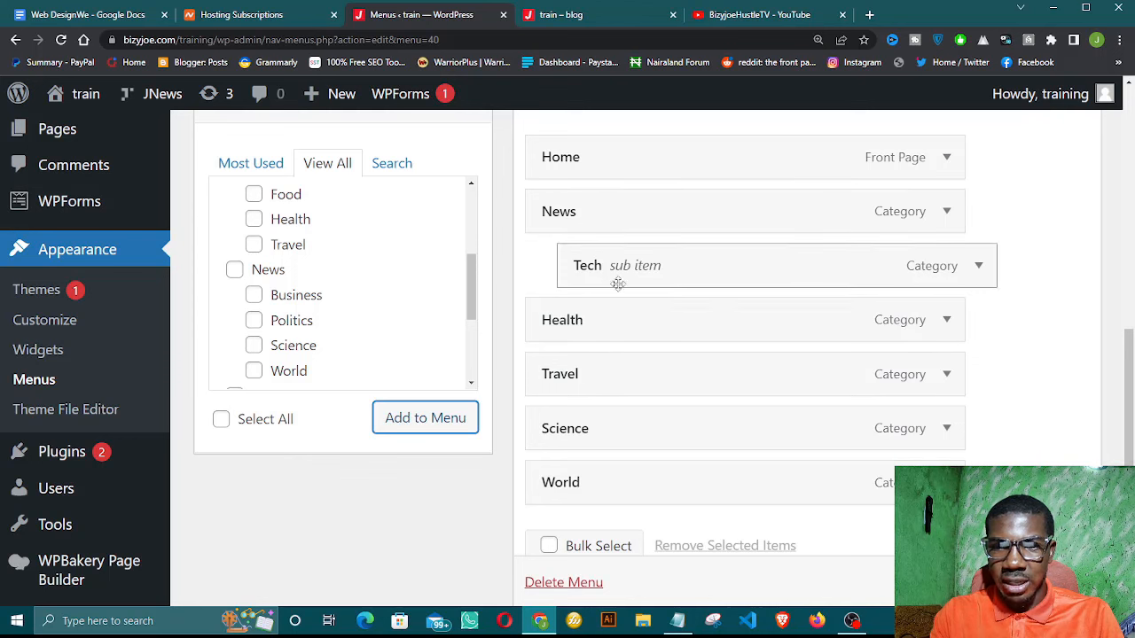
drag(627, 279, 600, 271)
drag(576, 486, 607, 266)
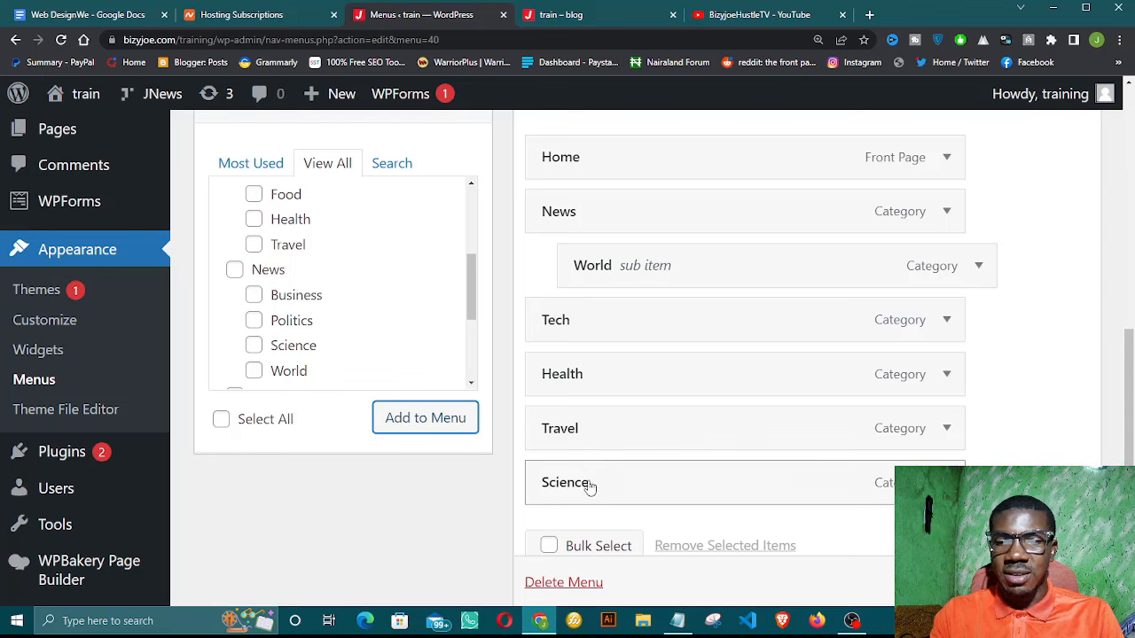
drag(590, 487, 632, 326)
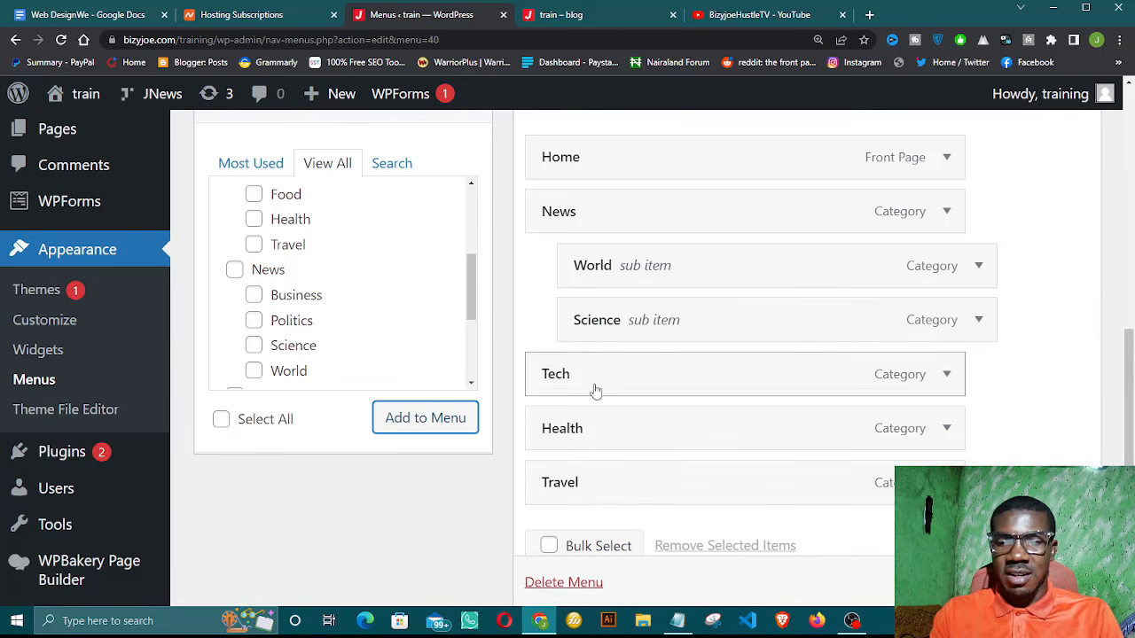
- Switch display locations from Top Bar and Footer to Main and Mobile Navigation, then save
scroll(679, 387, up, 2)
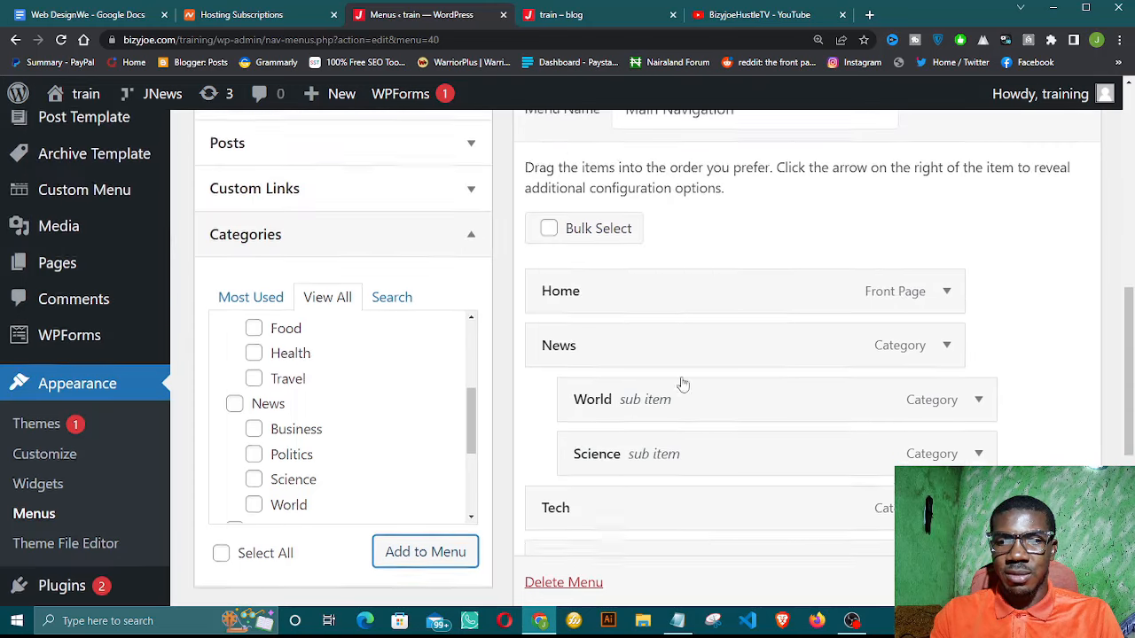
scroll(686, 410, down, 2)
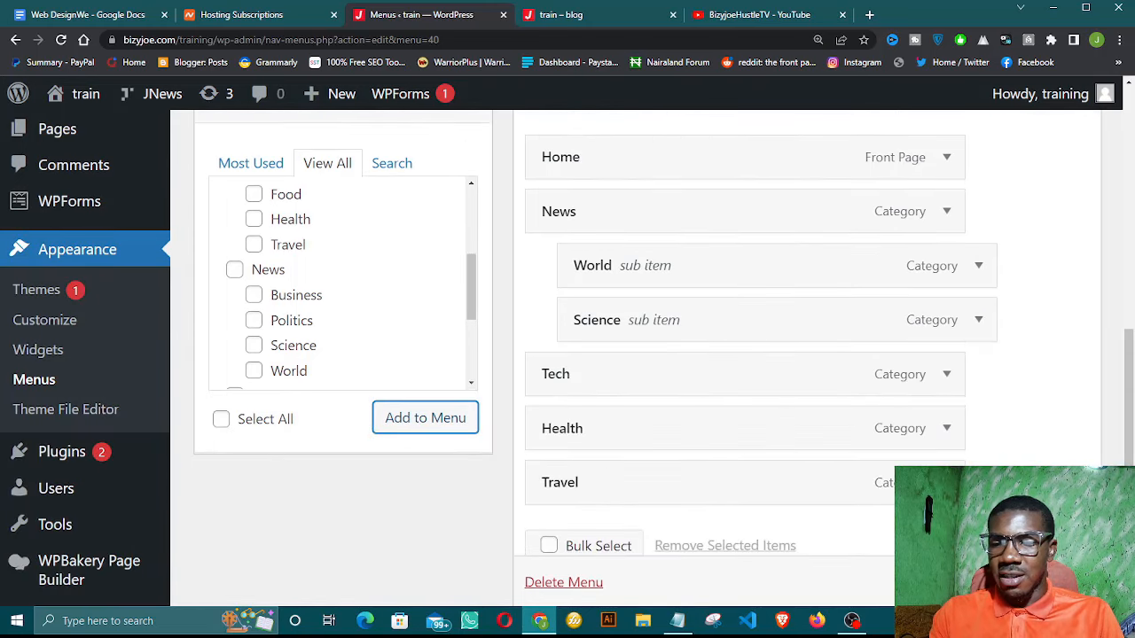
scroll(834, 428, down, 3)
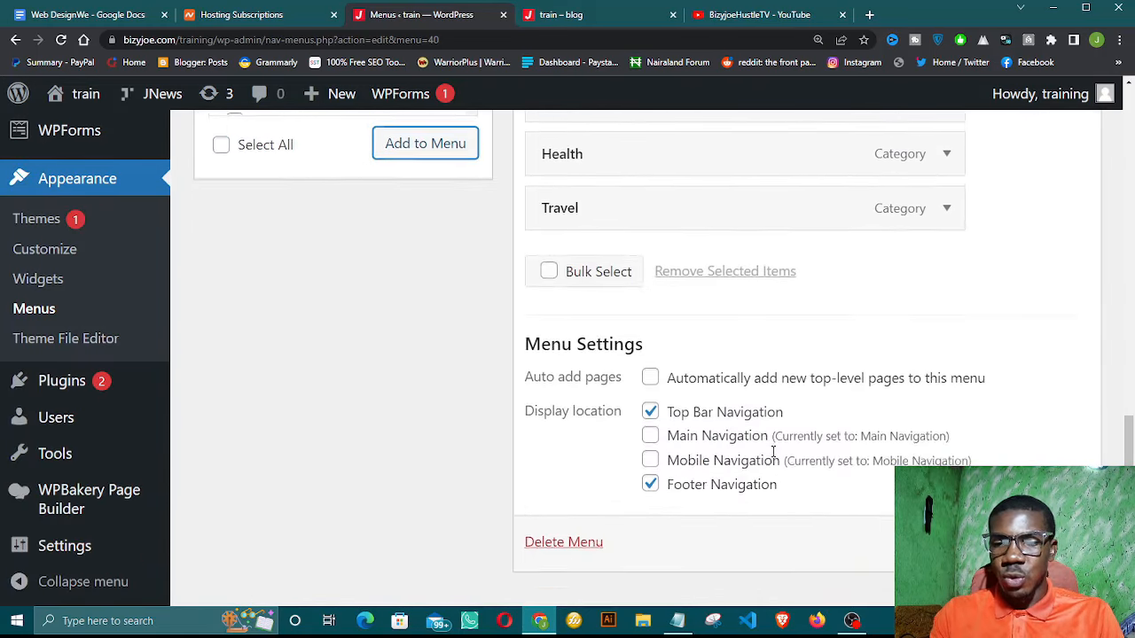
click(650, 403)
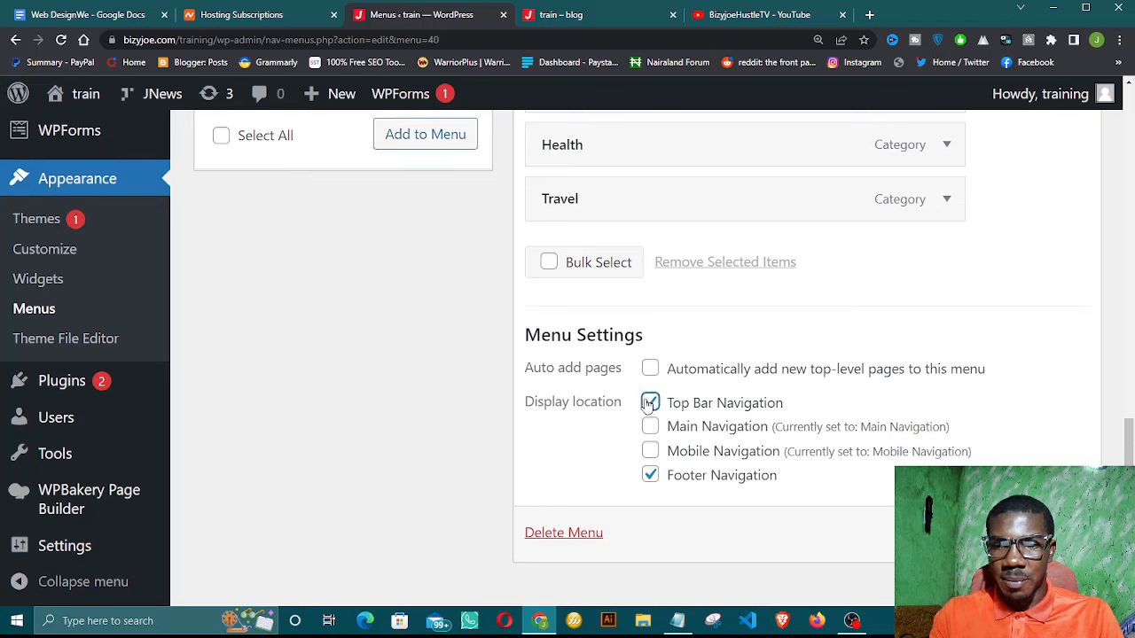
click(650, 476)
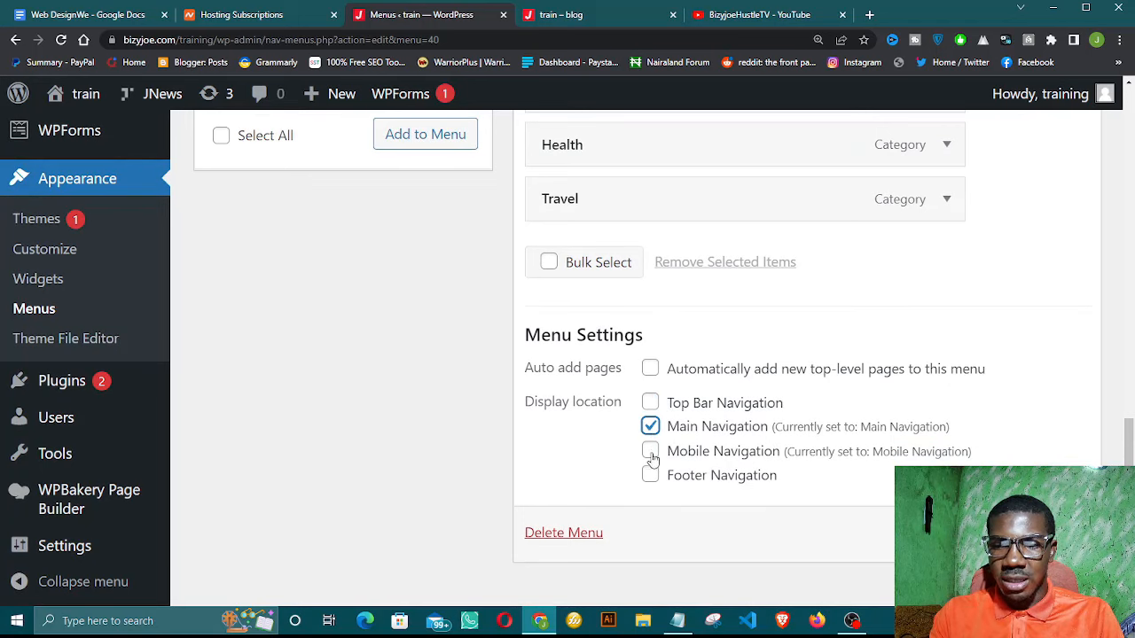
click(650, 452)
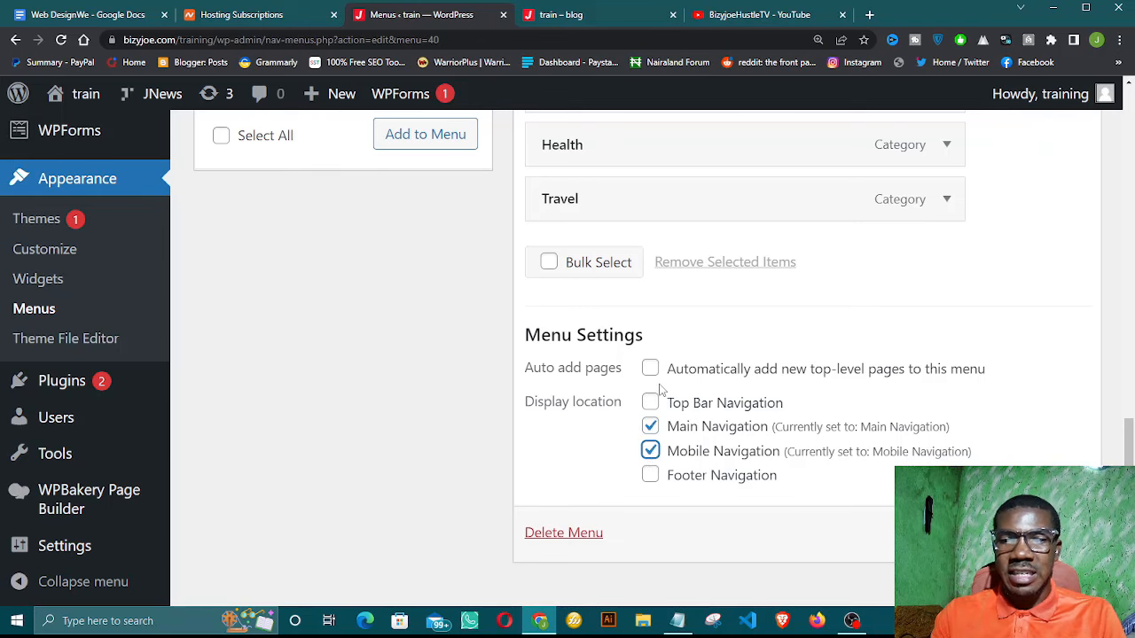
scroll(659, 390, up, 1)
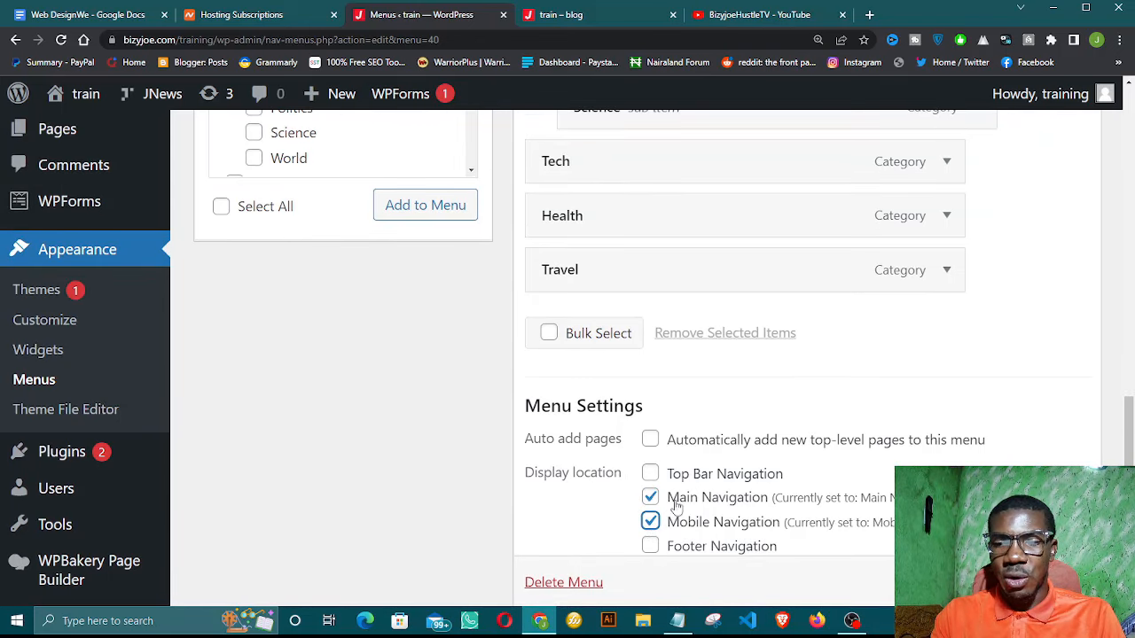
scroll(647, 257, up, 5)
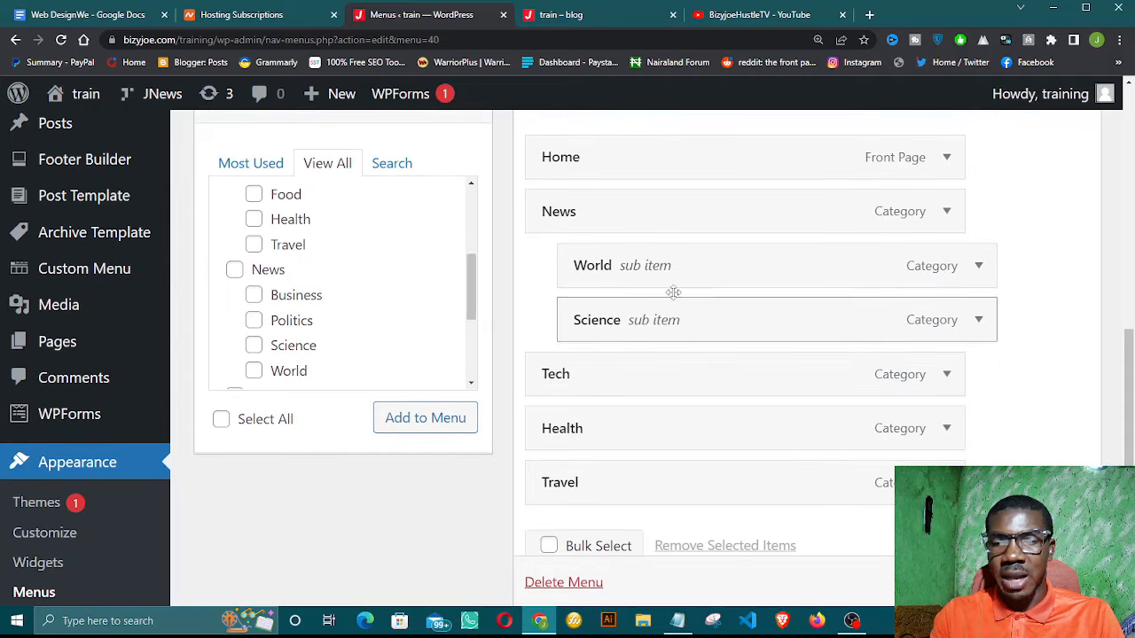
scroll(683, 373, down, 4)
click(1043, 583)
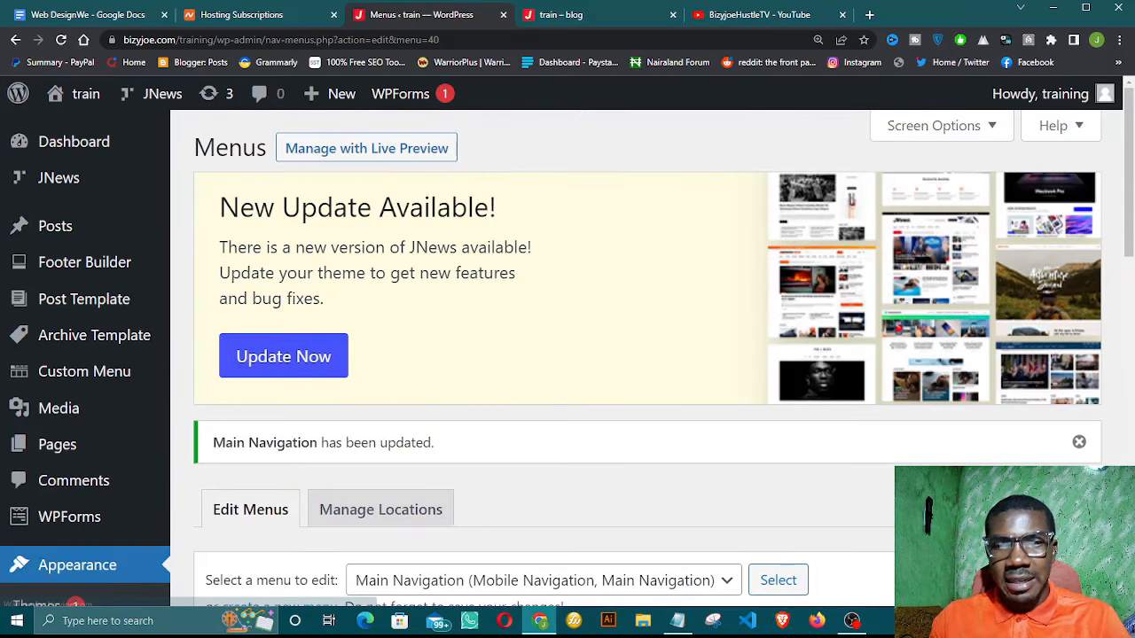
- Reload the live homepage to show the menu Home, News, Tech, Health, Travel
click(562, 12)
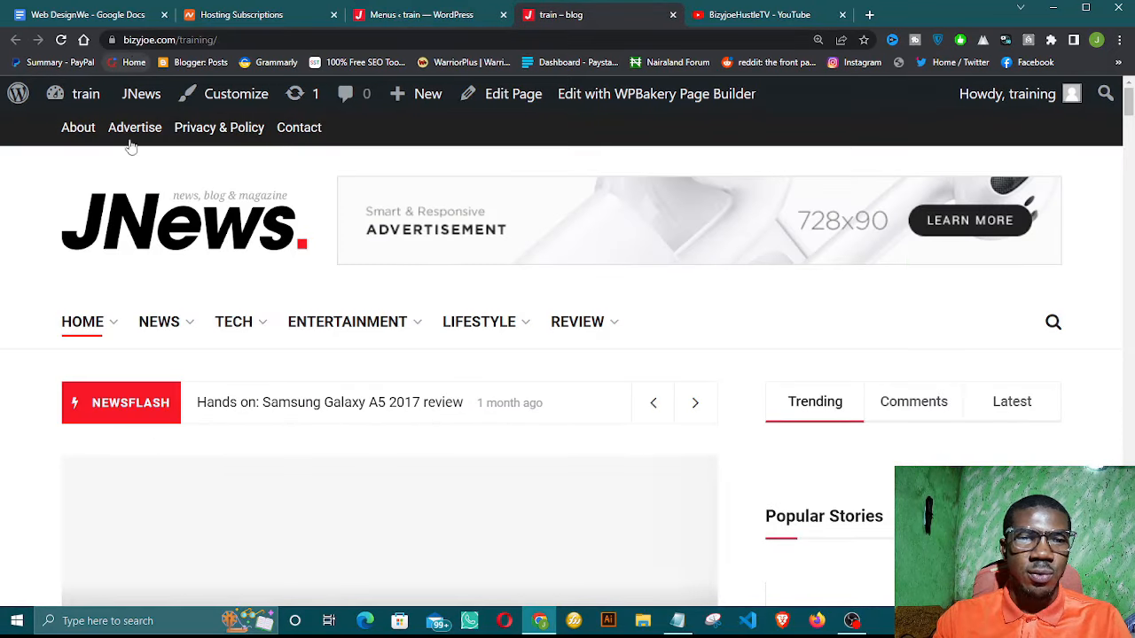
click(61, 40)
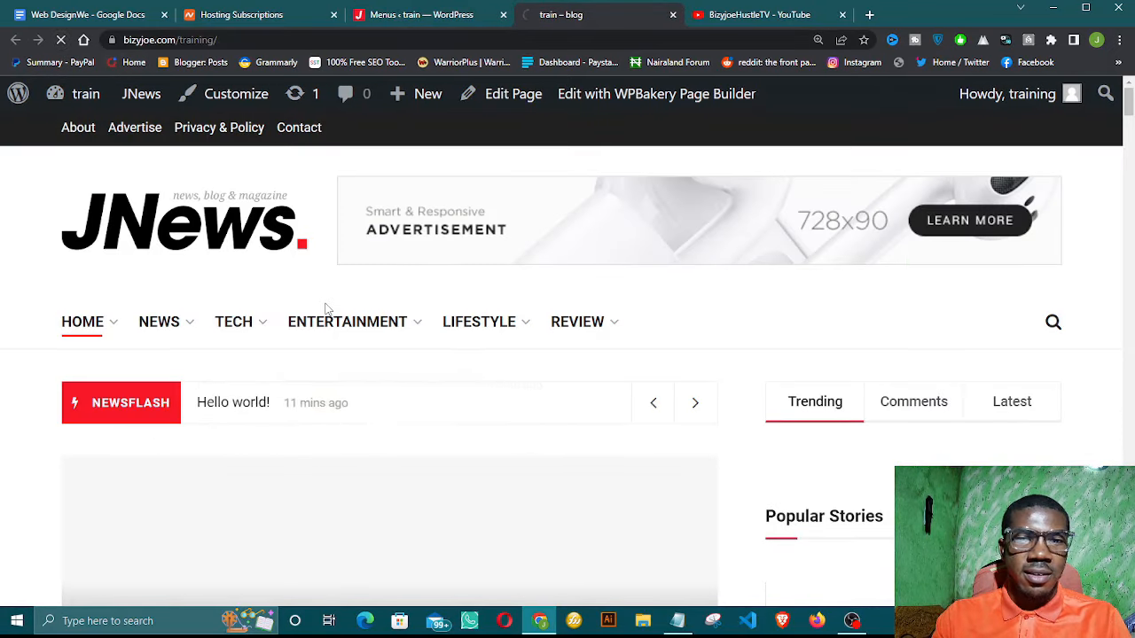
mouse_move(326, 309)
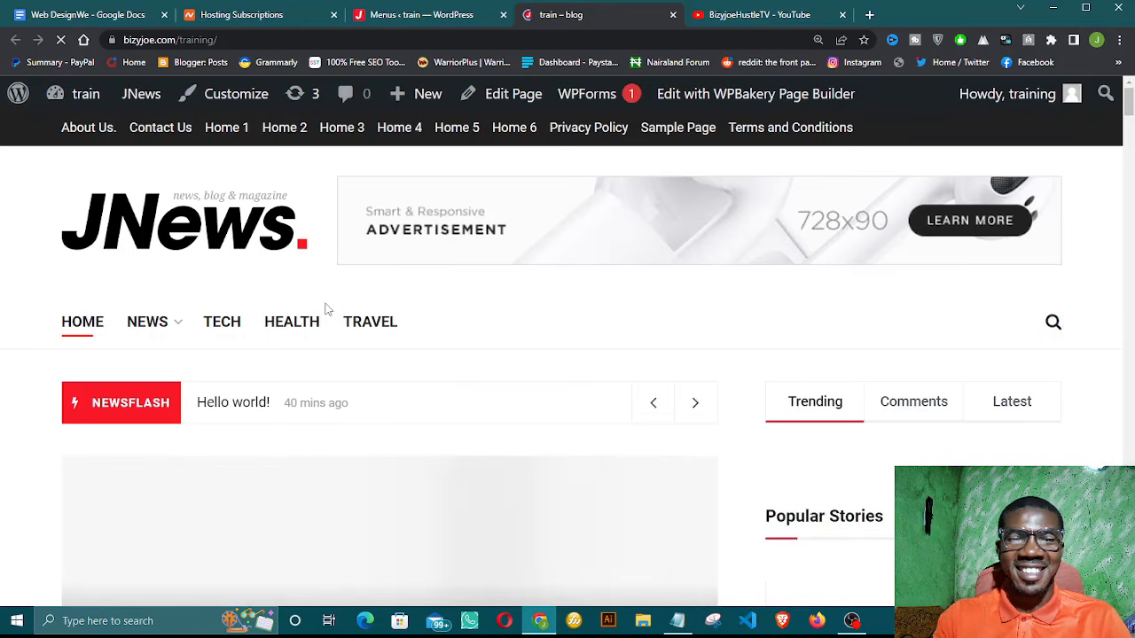
mouse_move(174, 324)
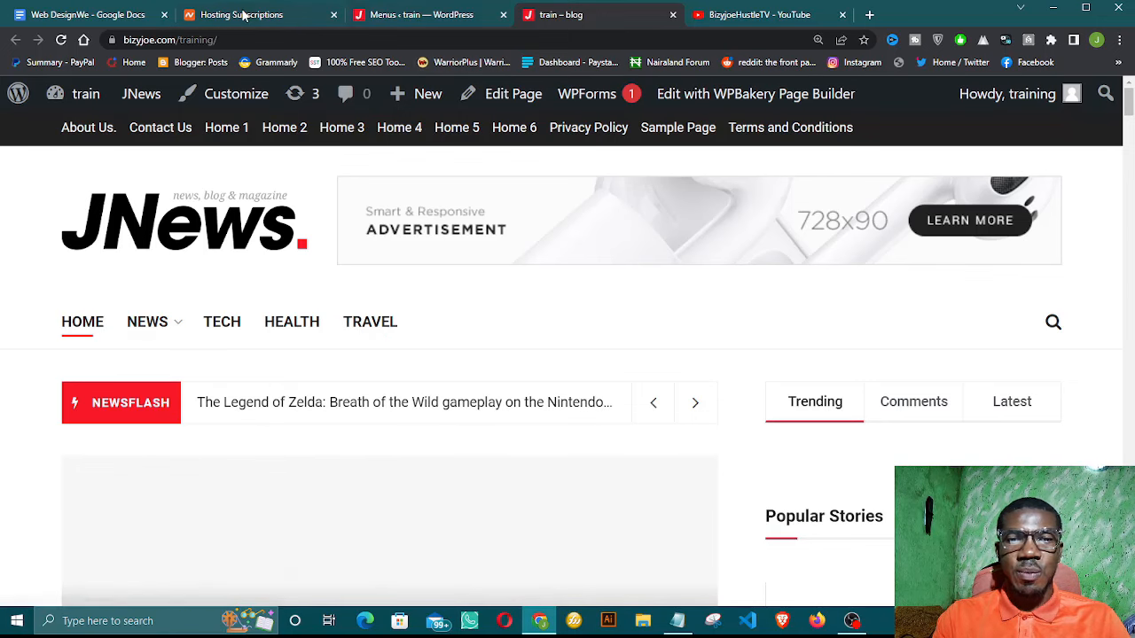
- Return to the Menus screen in the admin tab
click(417, 15)
scroll(742, 457, down, 4)
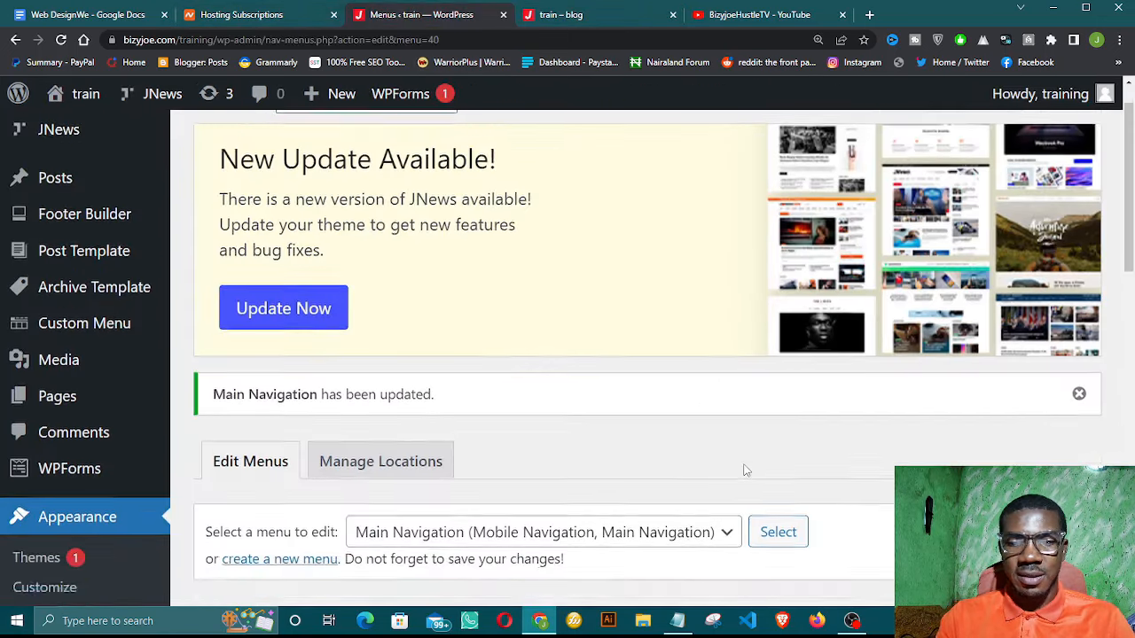
scroll(646, 439, down, 2)
scroll(633, 443, up, 3)
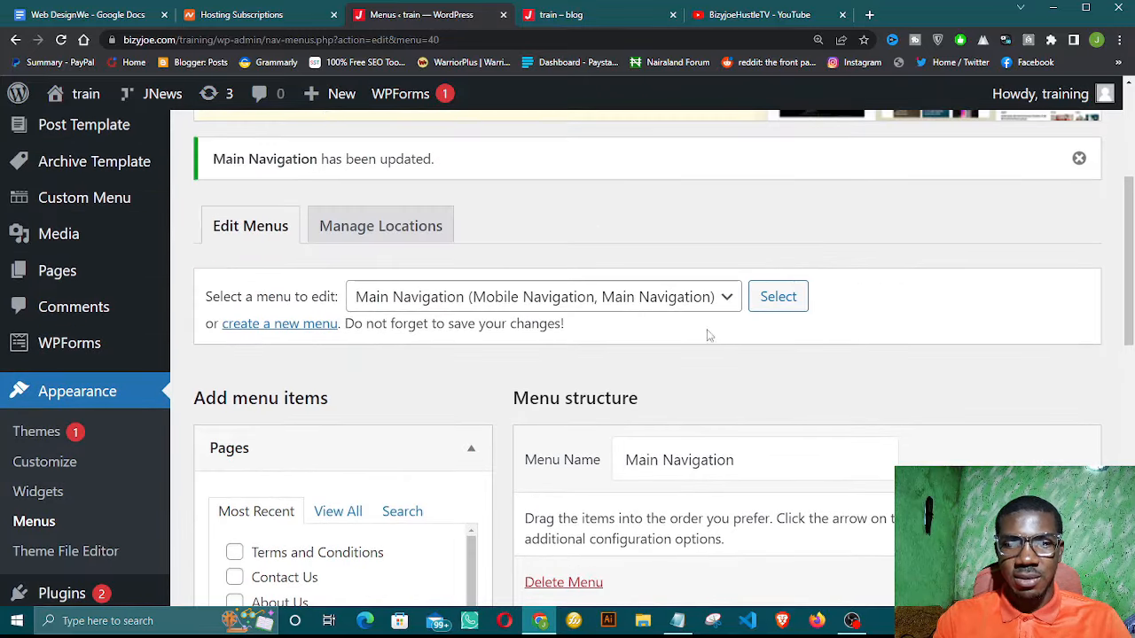
- Load Main Navigation and scroll through Home, News (World, Science), Tech, Health, Travel
click(727, 302)
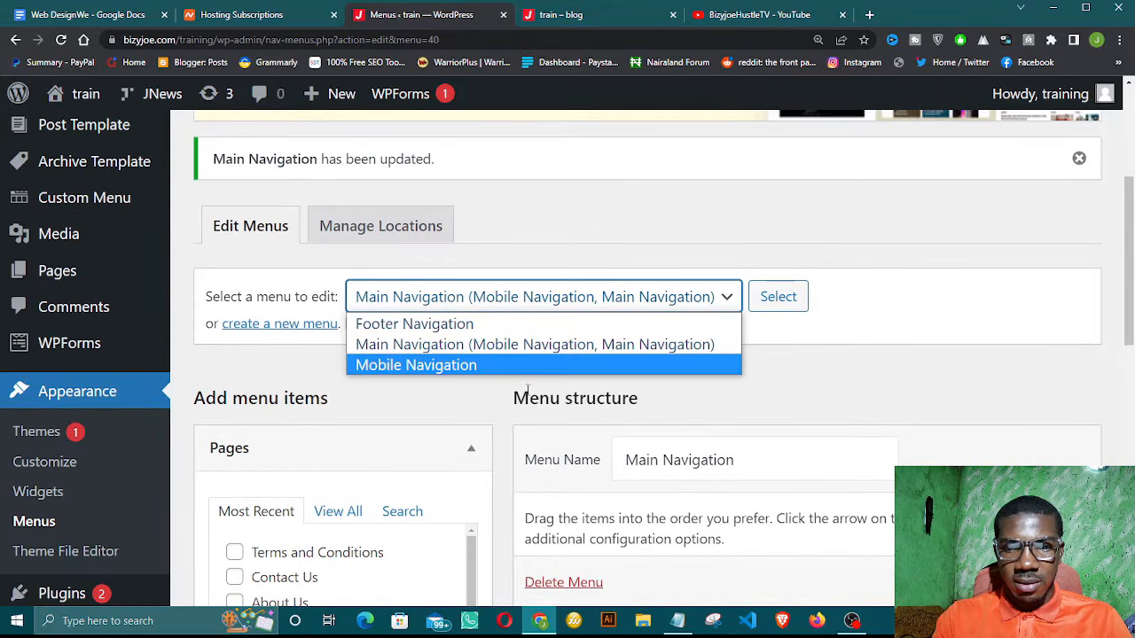
click(461, 343)
click(778, 296)
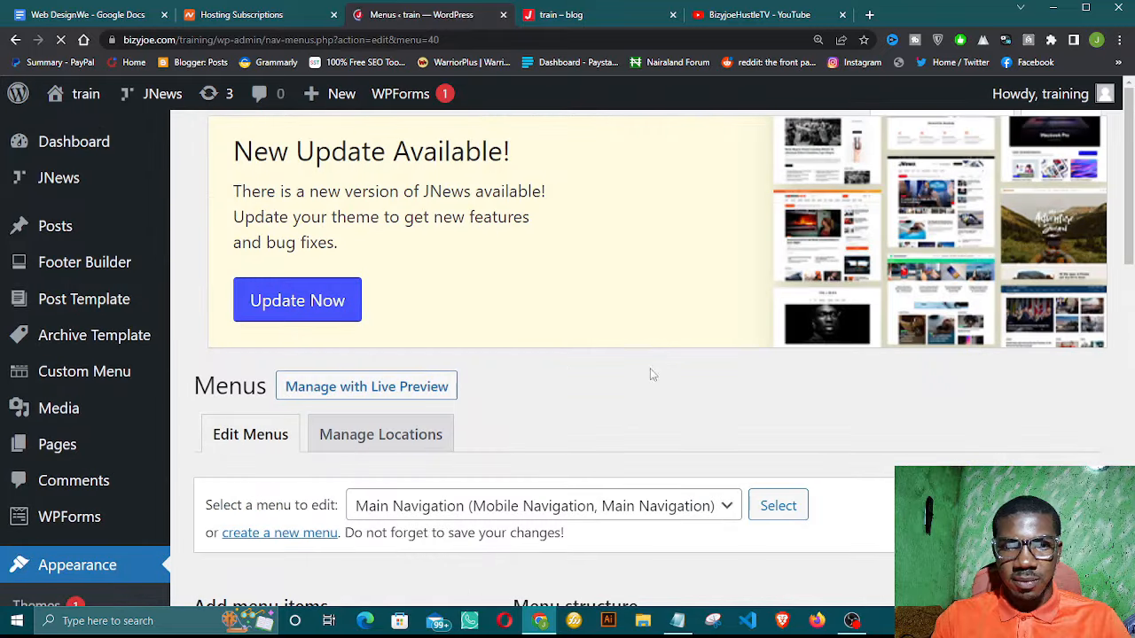
scroll(626, 398, down, 7)
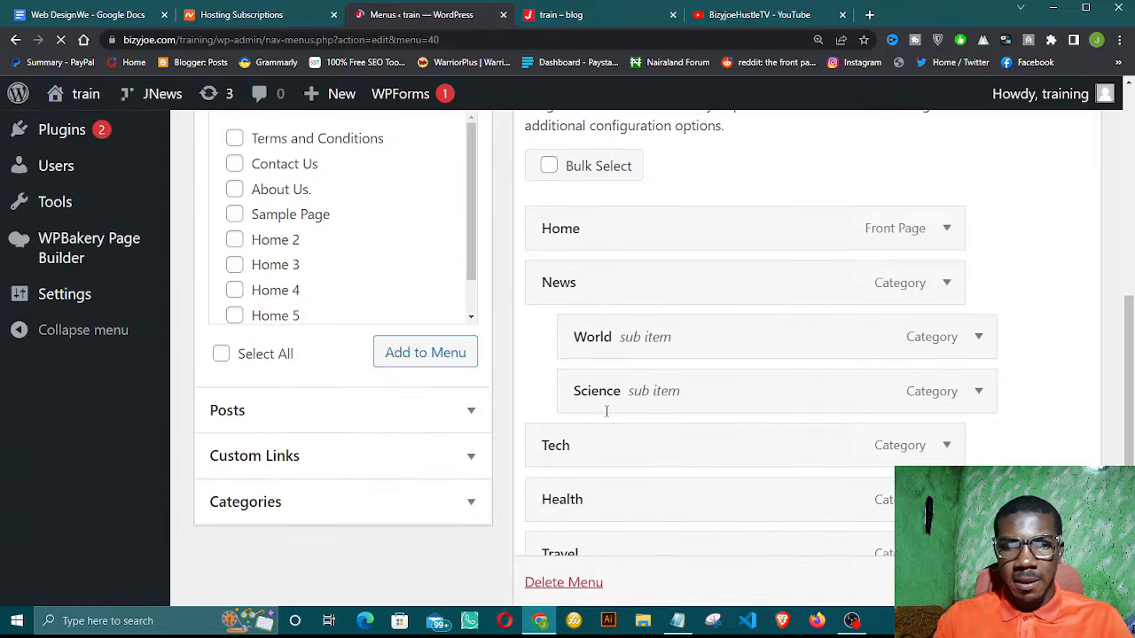
scroll(607, 410, down, 2)
scroll(606, 410, up, 5)
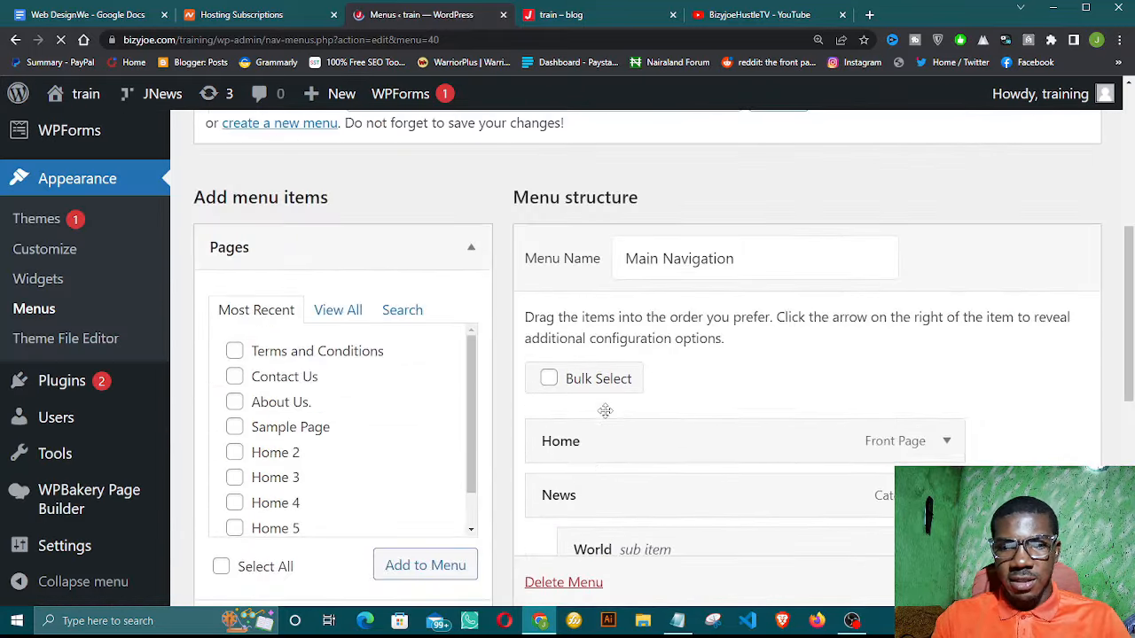
scroll(604, 411, up, 4)
scroll(335, 414, down, 2)
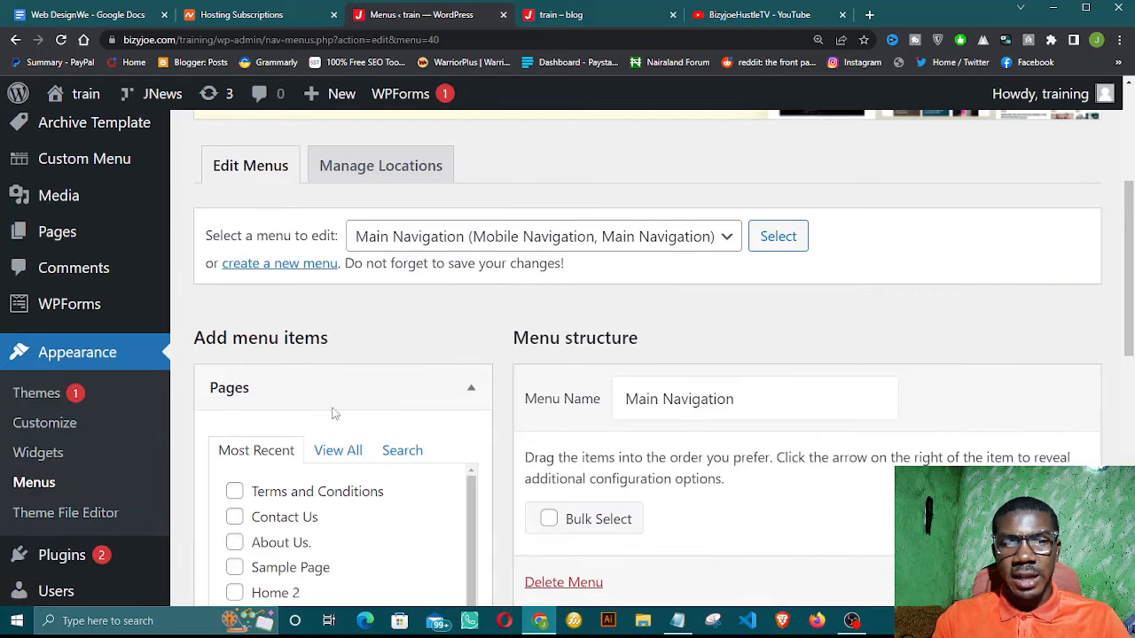
- Create a new menu named Secondary
click(306, 264)
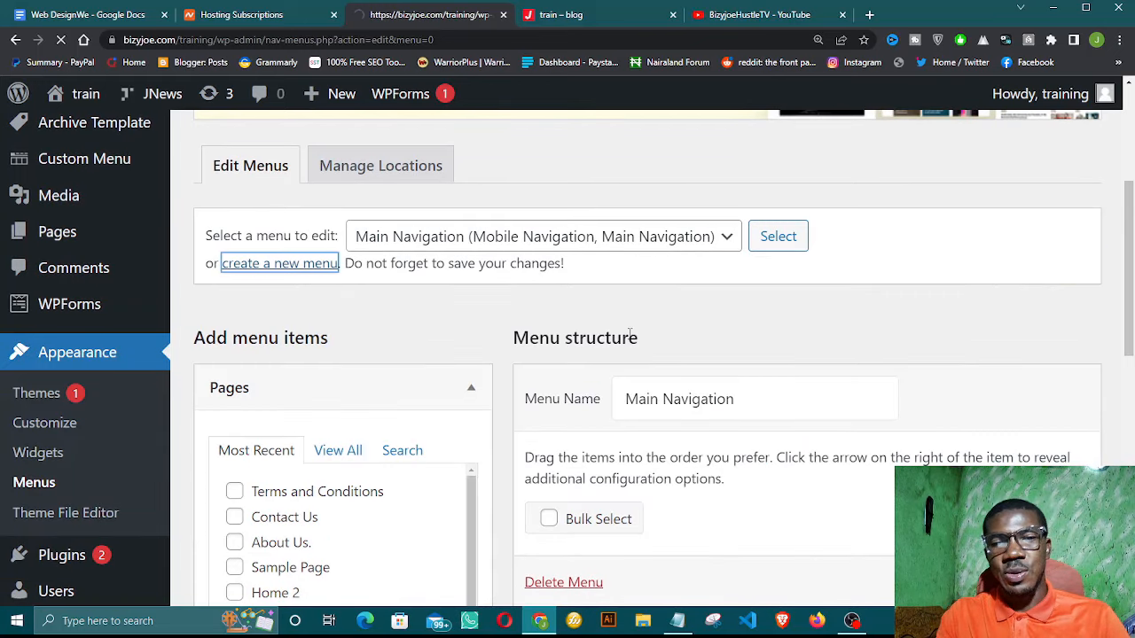
scroll(618, 346, down, 3)
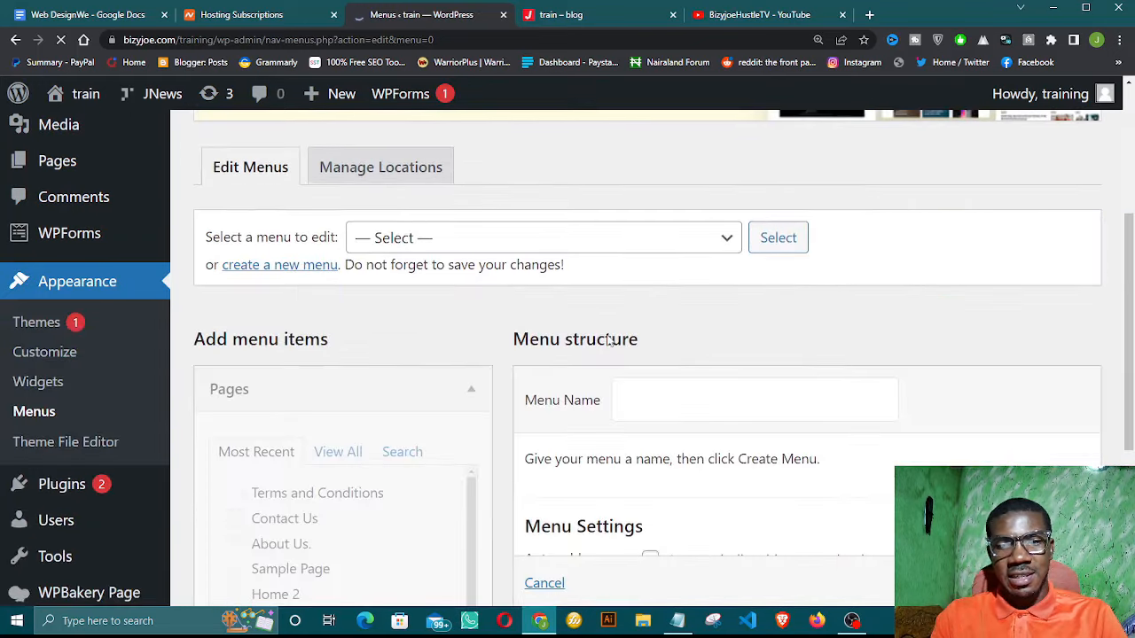
click(721, 238)
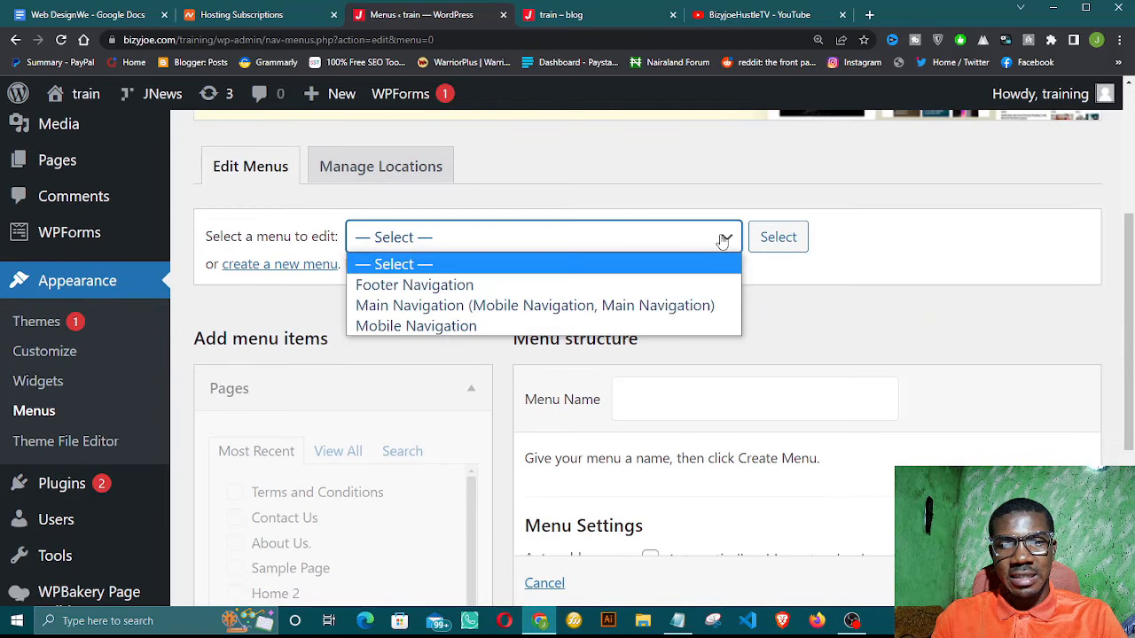
click(723, 239)
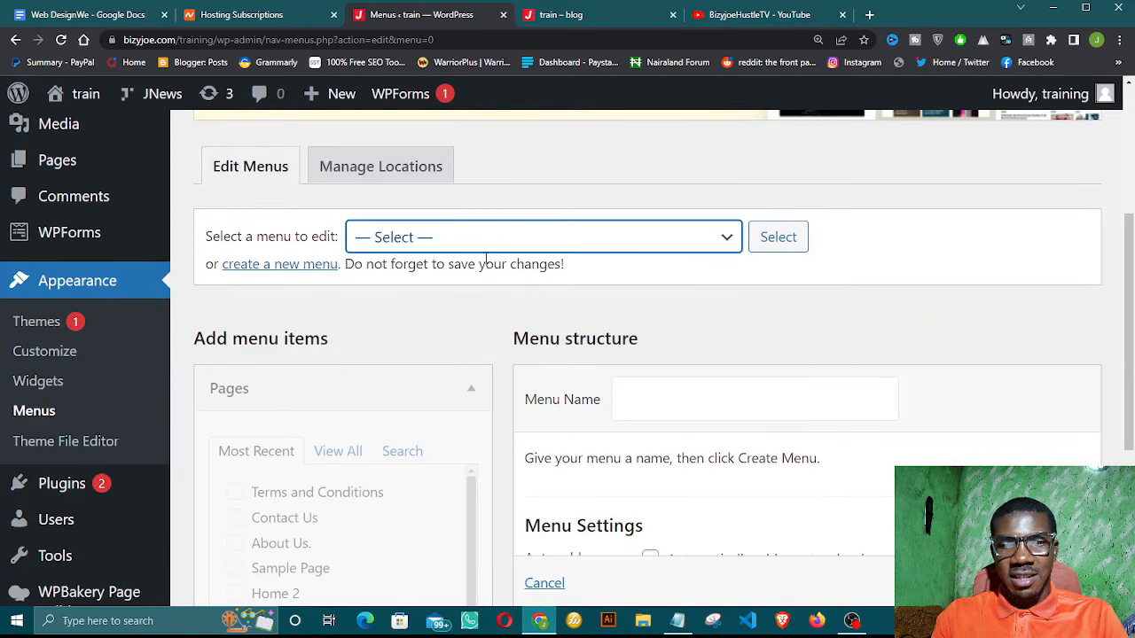
scroll(548, 319, down, 2)
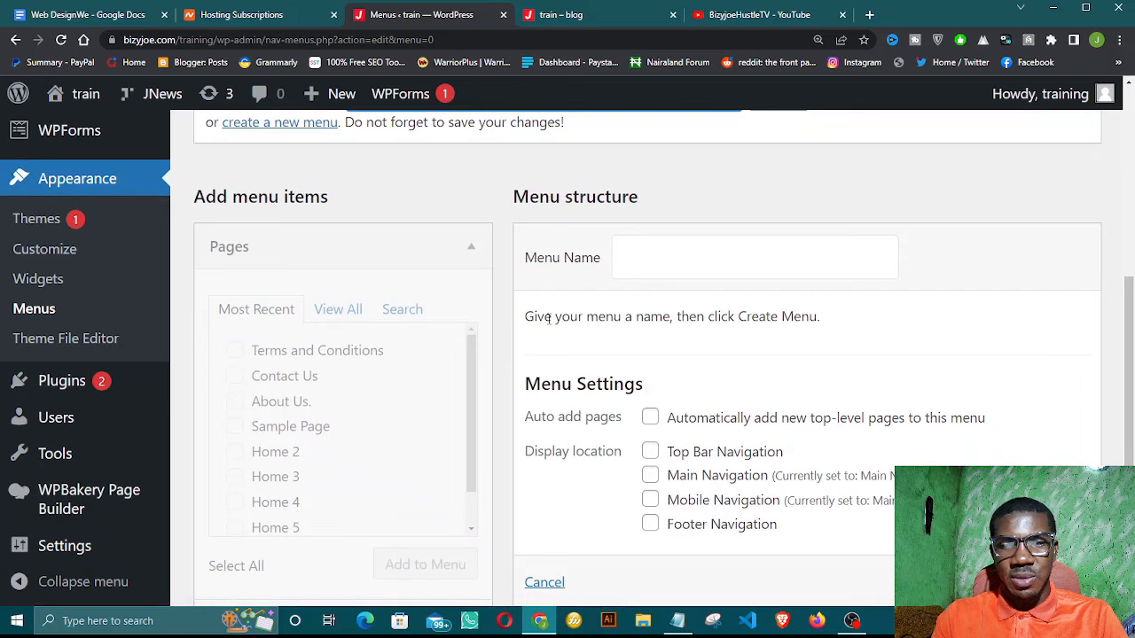
click(674, 260)
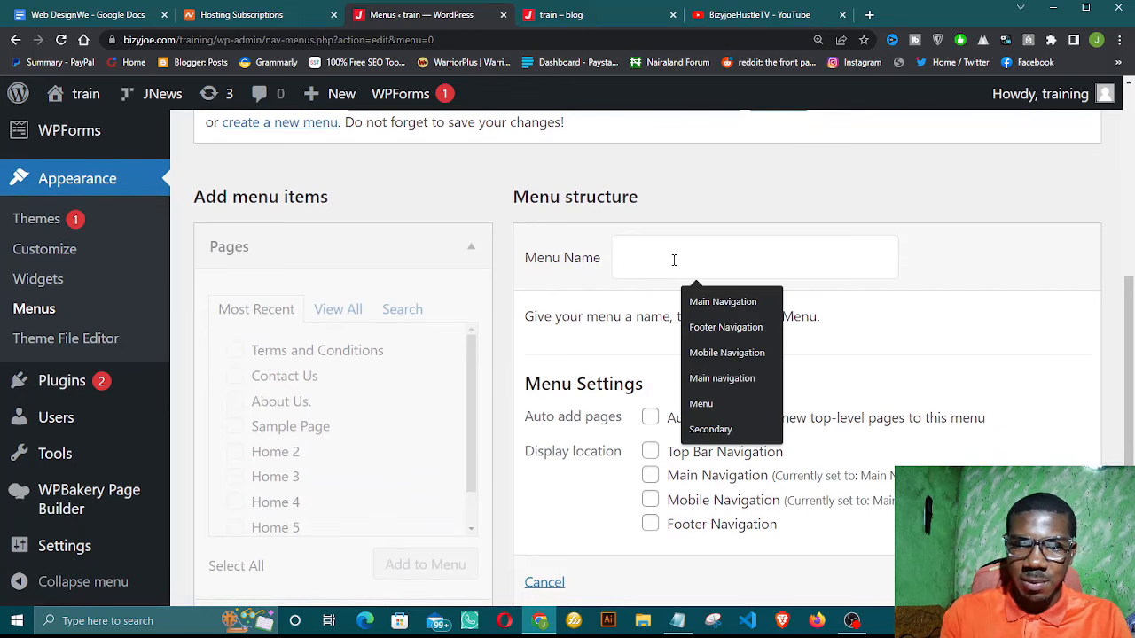
click(721, 430)
click(719, 430)
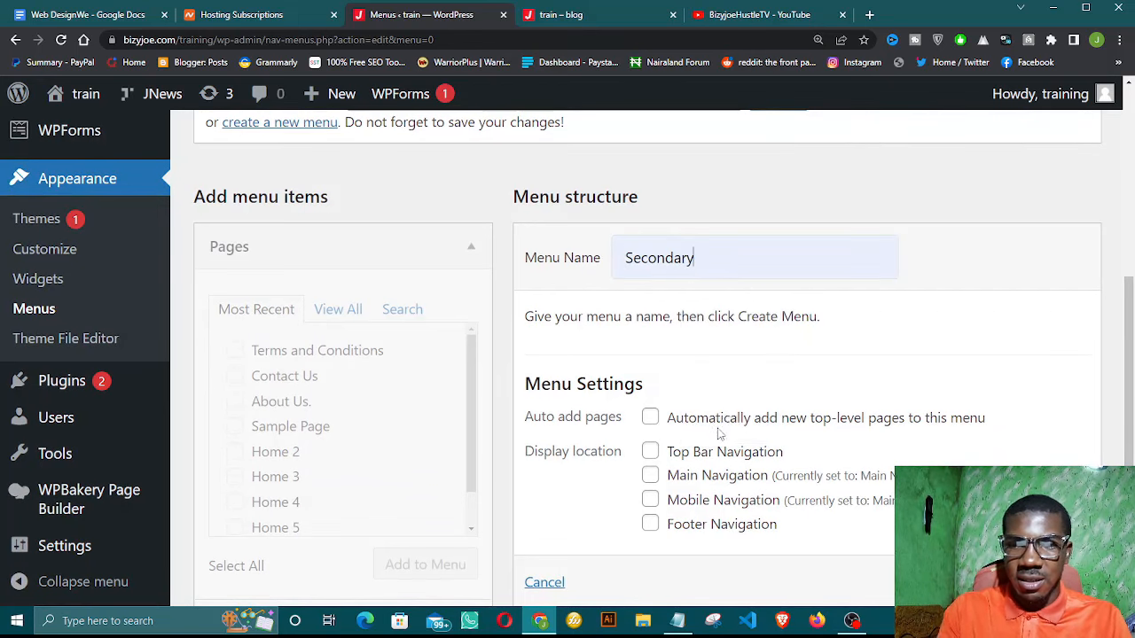
- Add the Home 1 front page to Secondary from the View All pages list
scroll(383, 346, down, 1)
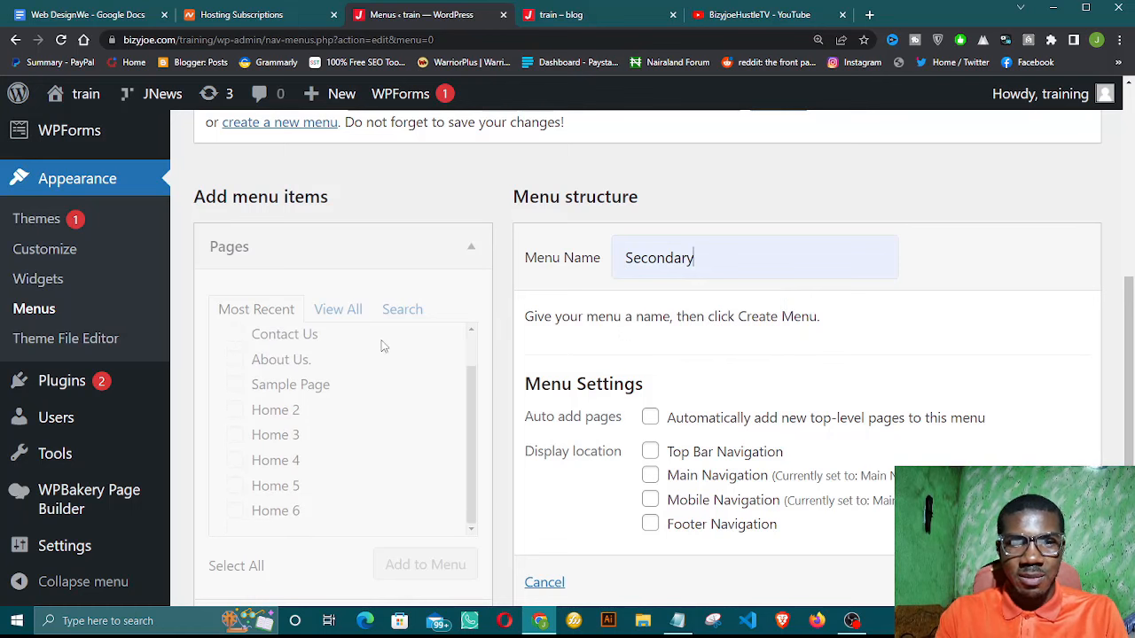
scroll(772, 430, down, 1)
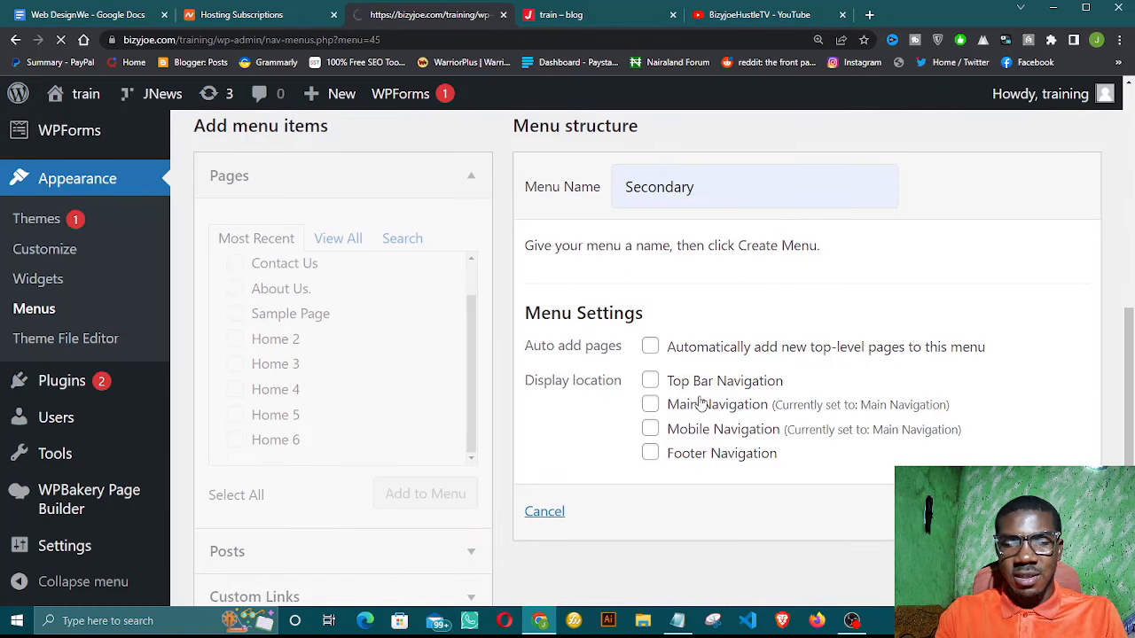
scroll(543, 425, down, 5)
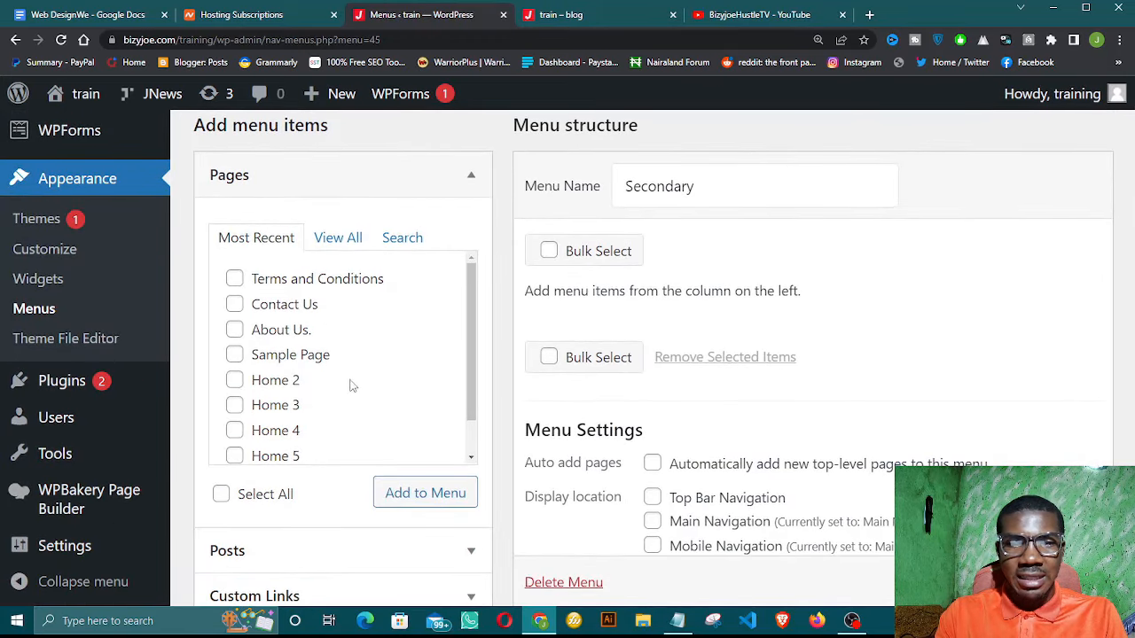
scroll(391, 395, down, 1)
scroll(317, 349, up, 1)
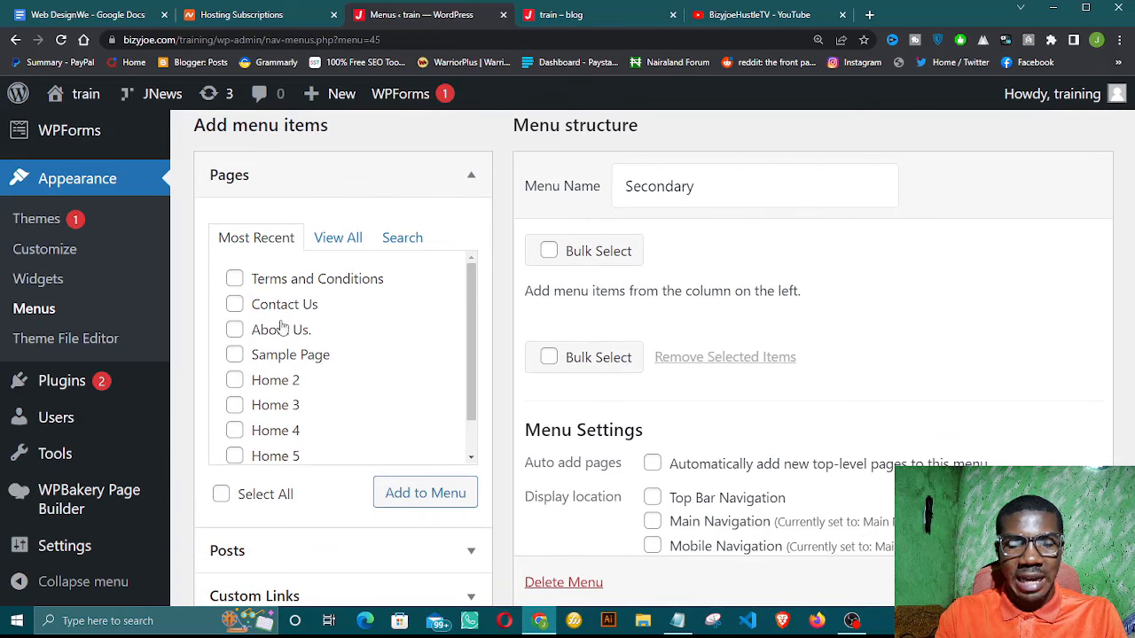
scroll(253, 385, up, 1)
scroll(253, 389, down, 2)
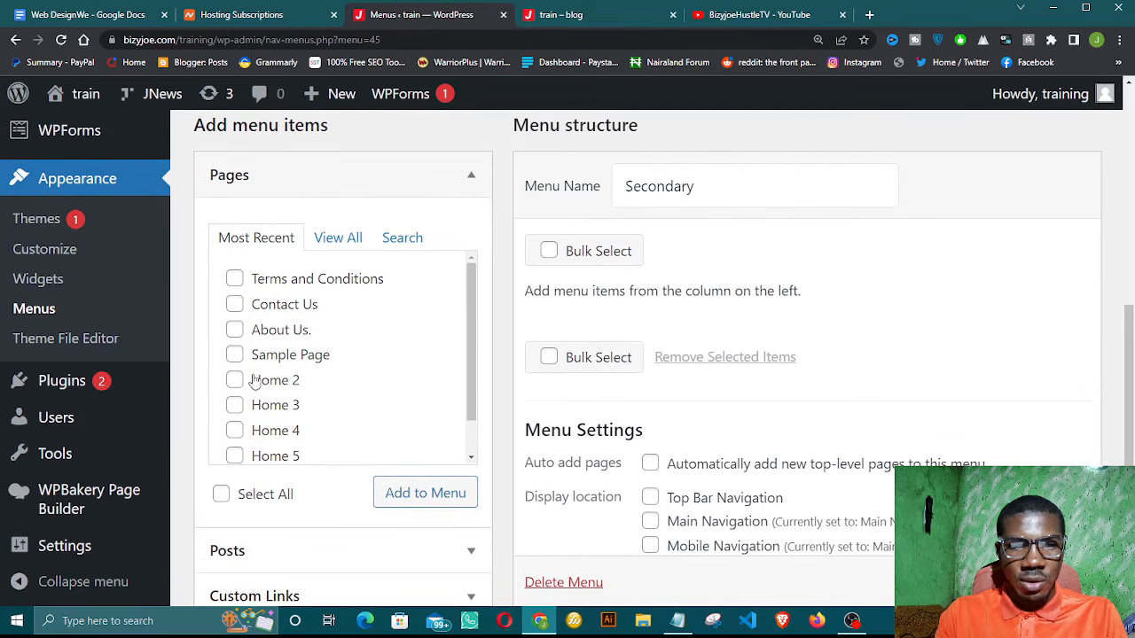
scroll(249, 393, up, 3)
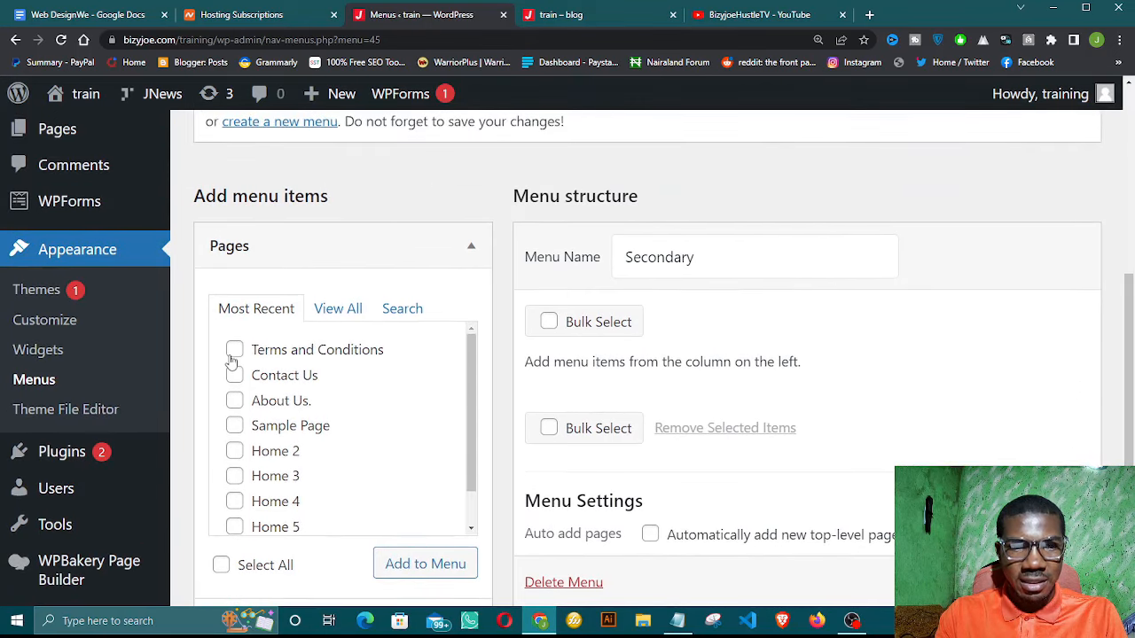
click(234, 351)
click(234, 375)
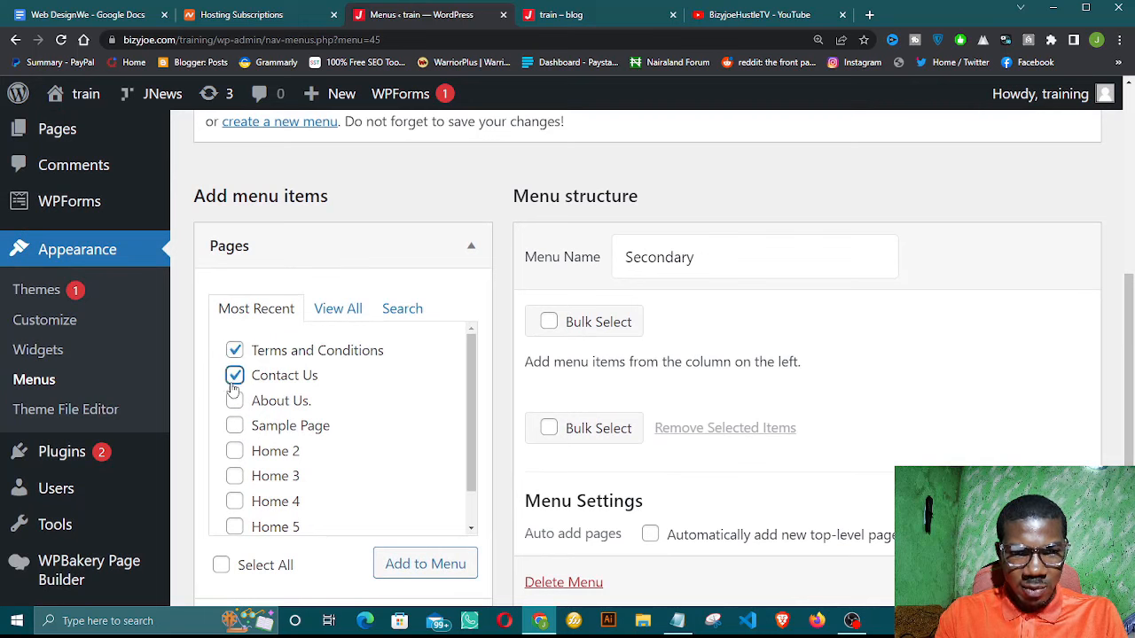
click(234, 401)
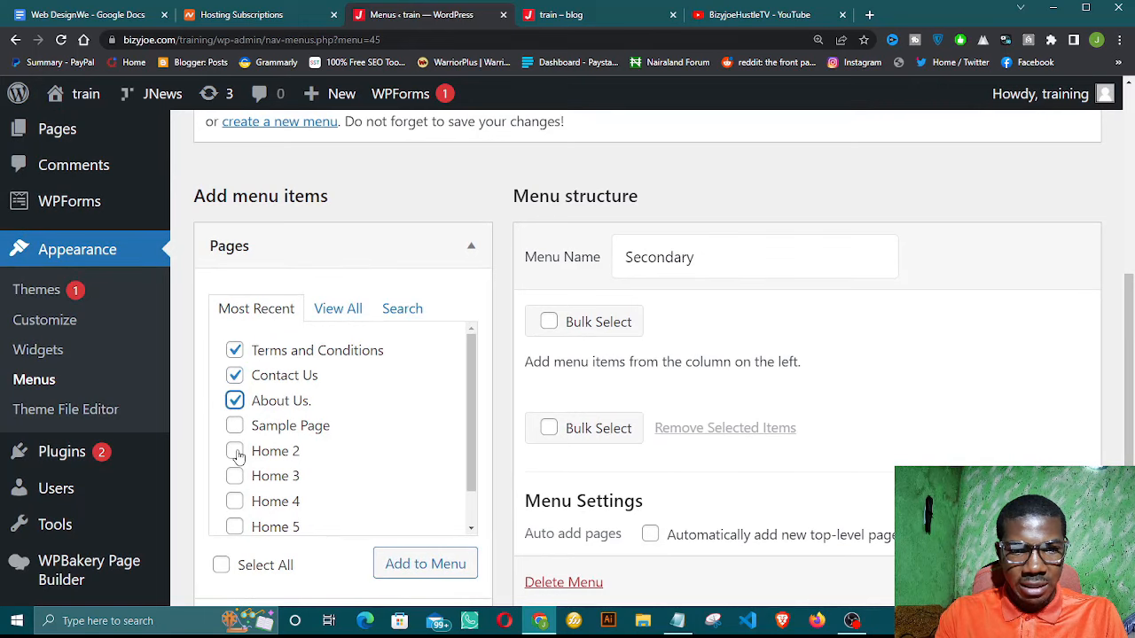
scroll(237, 456, down, 1)
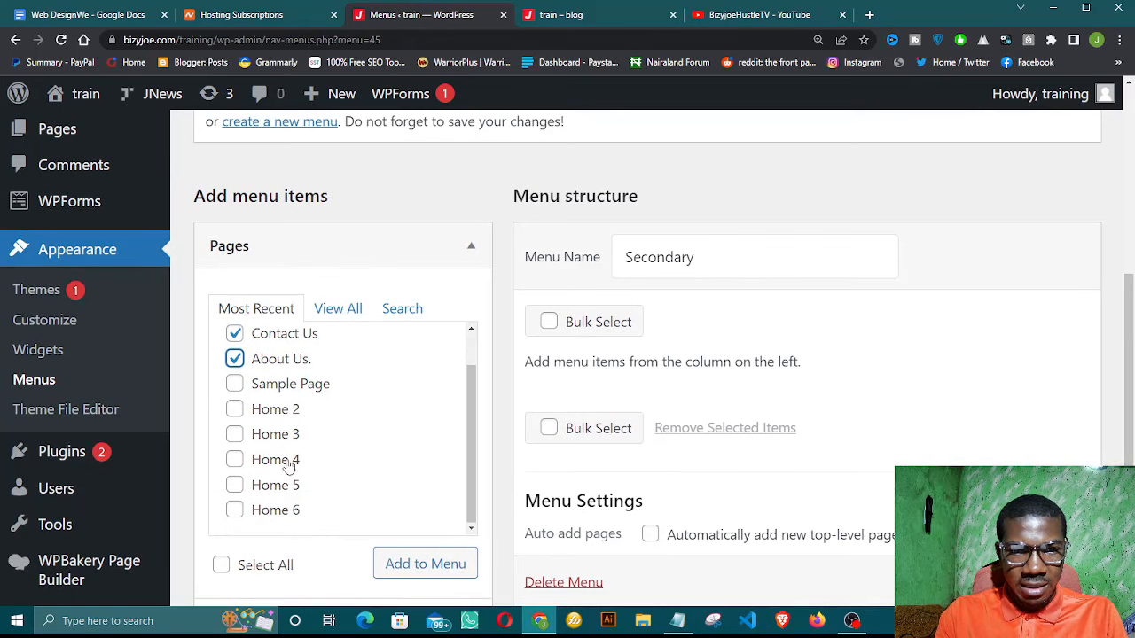
click(337, 311)
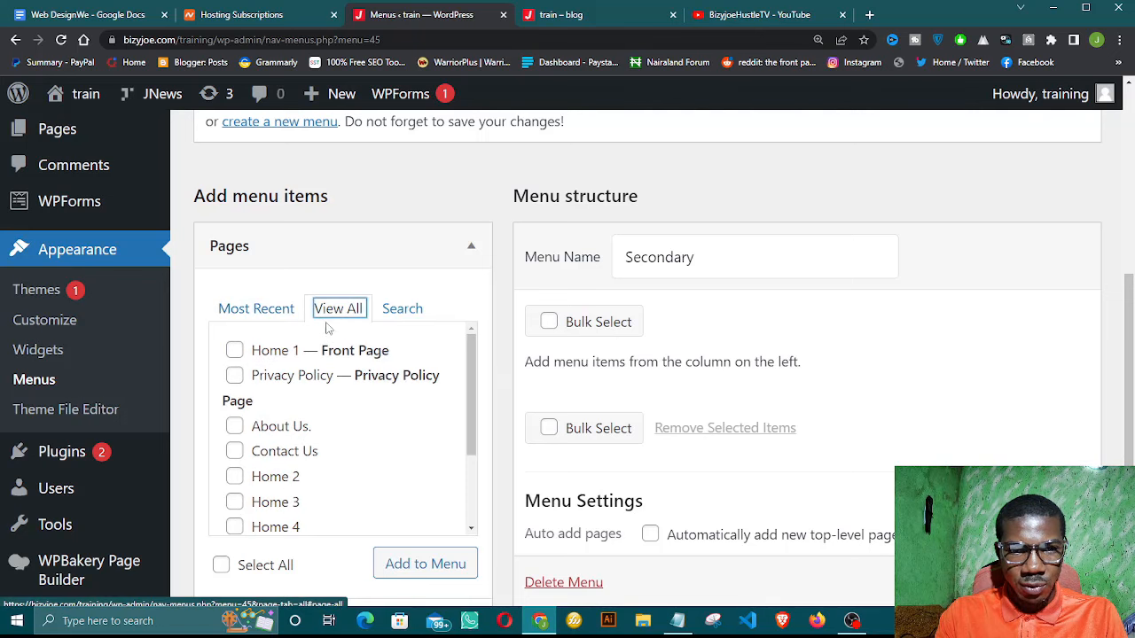
click(234, 351)
scroll(328, 425, down, 3)
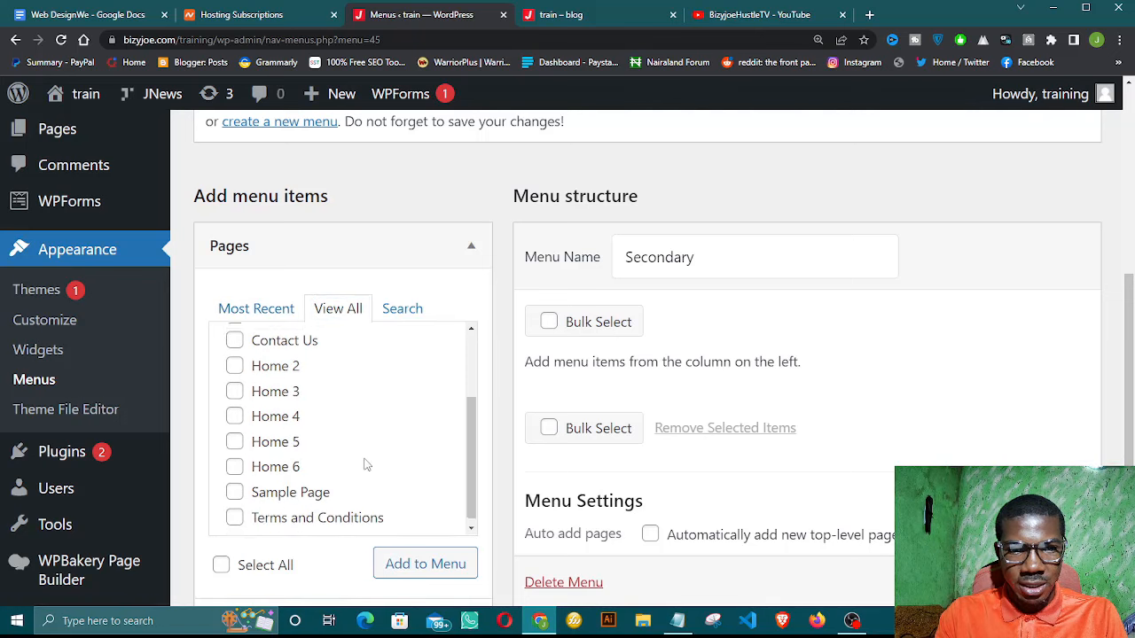
click(435, 566)
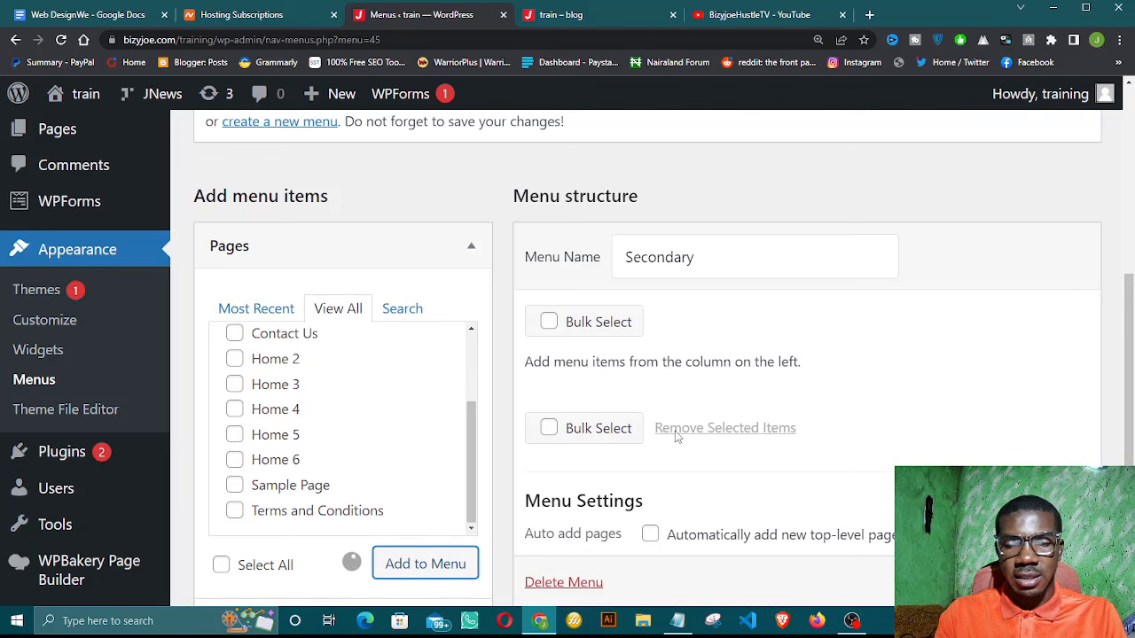
- Add the Terms and Conditions, Contact Us and About Us pages to the menu
scroll(648, 430, down, 2)
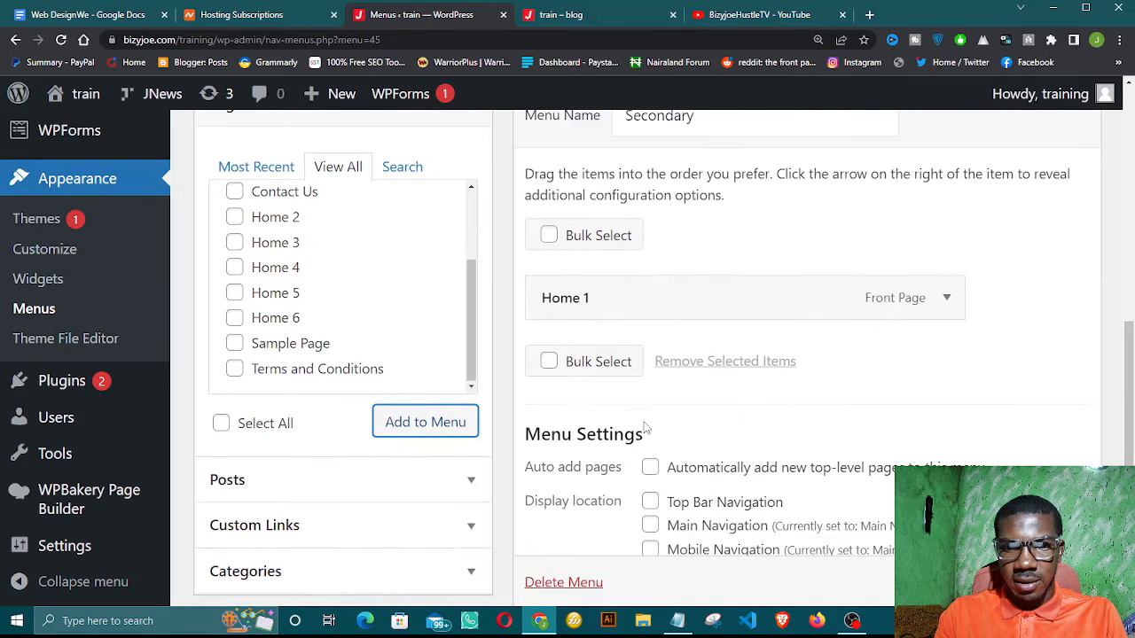
scroll(316, 352, up, 3)
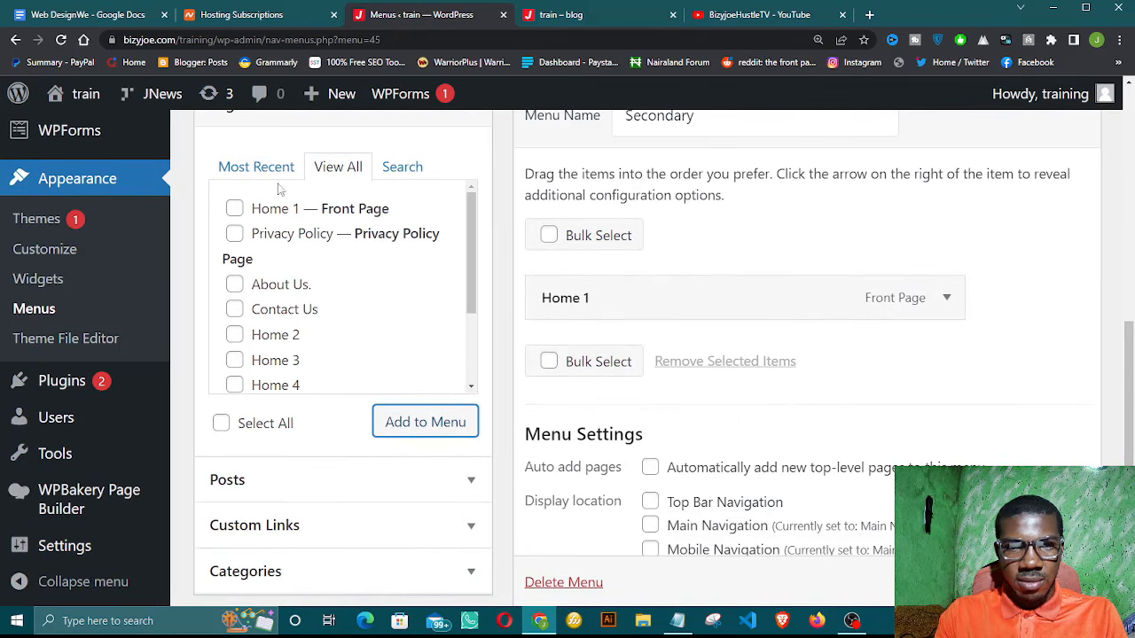
click(256, 167)
click(234, 191)
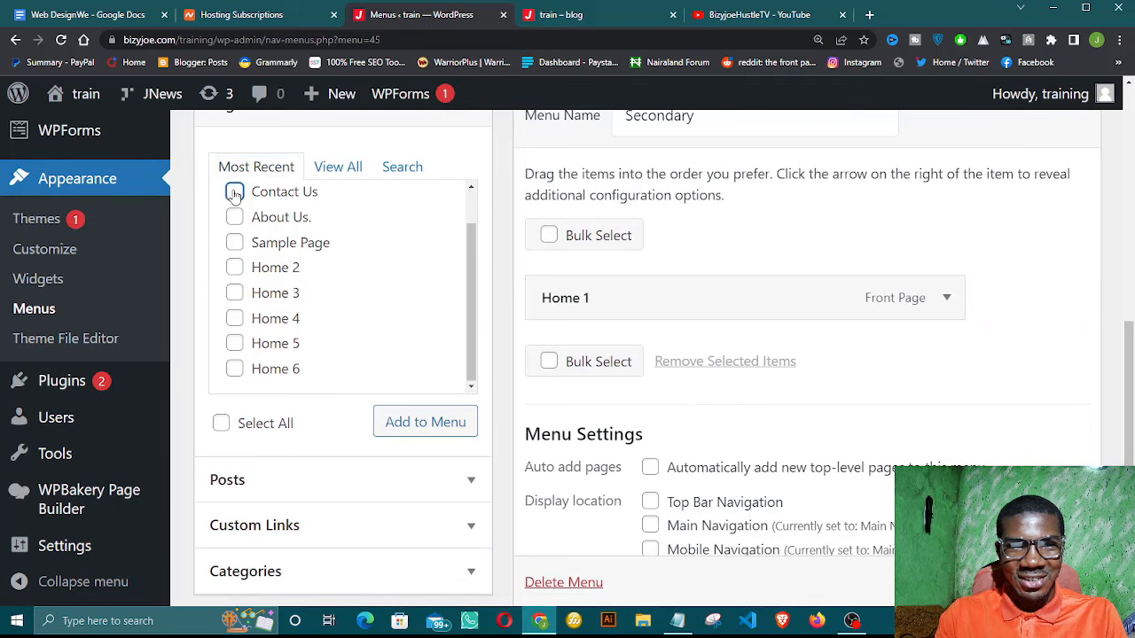
click(235, 217)
click(234, 243)
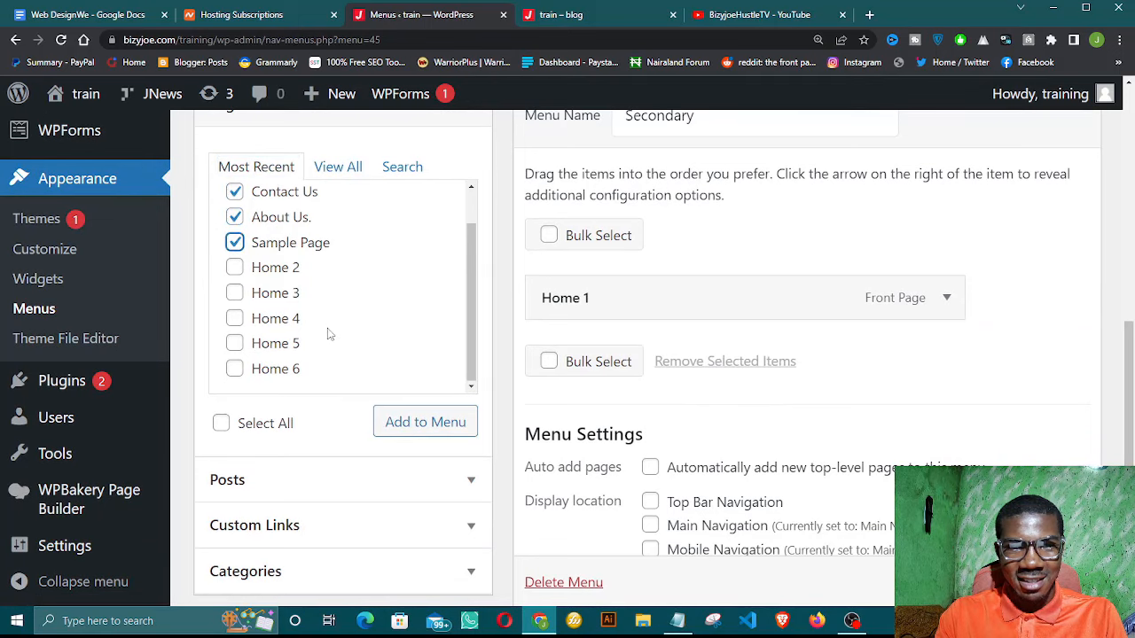
click(234, 243)
scroll(264, 292, up, 1)
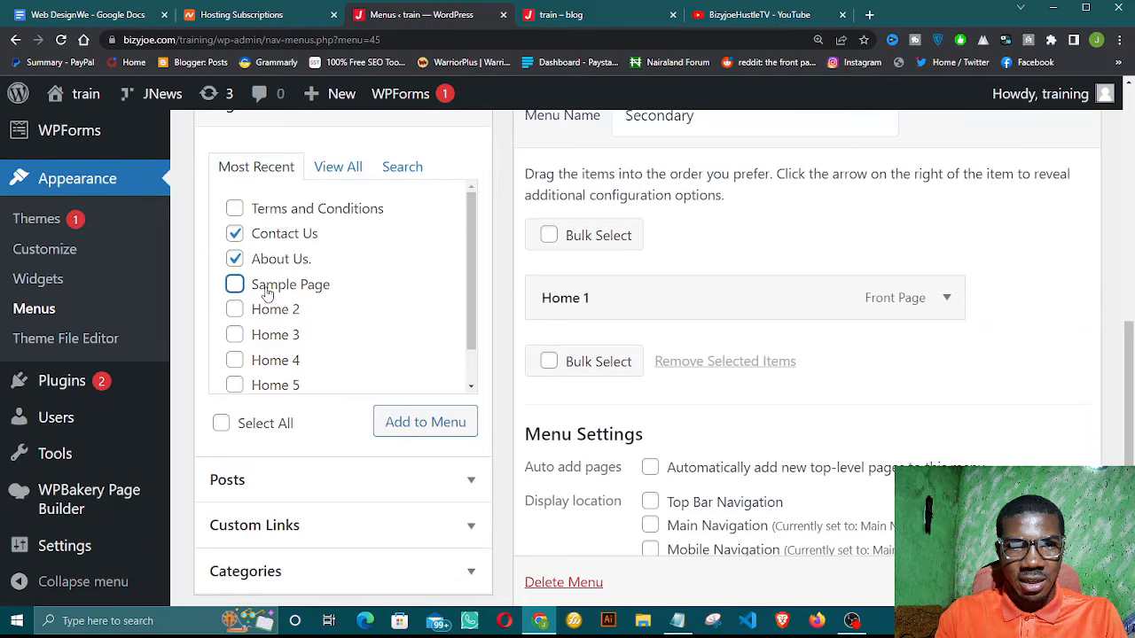
click(234, 208)
click(425, 424)
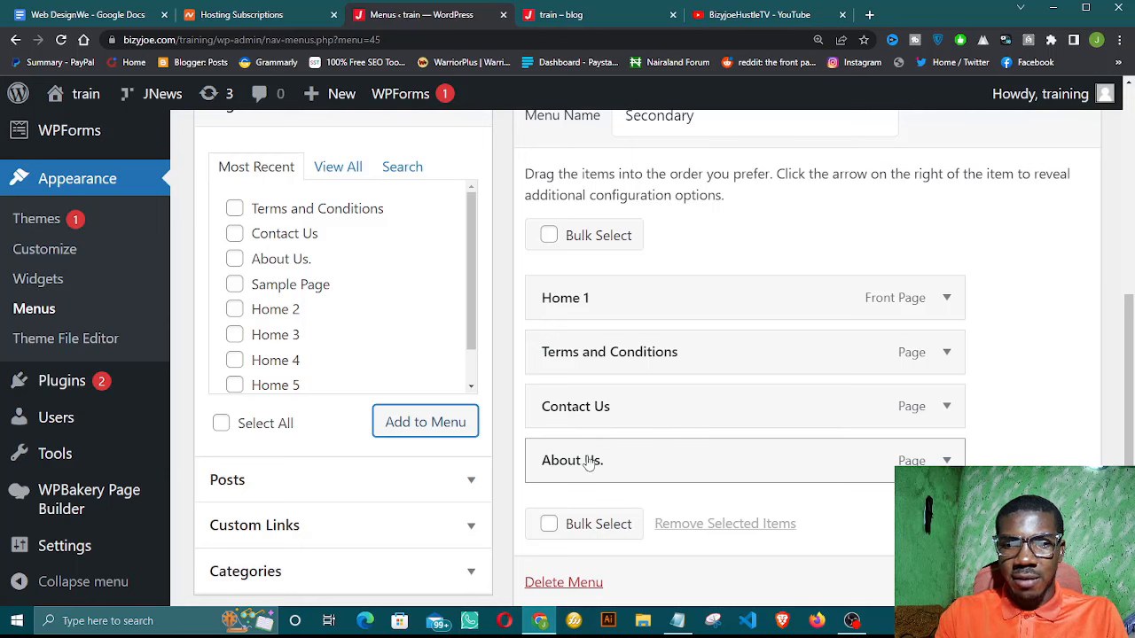
- Move About Us up after Home 1, assign Top Bar and Footer Navigation, and save
drag(590, 455, 585, 348)
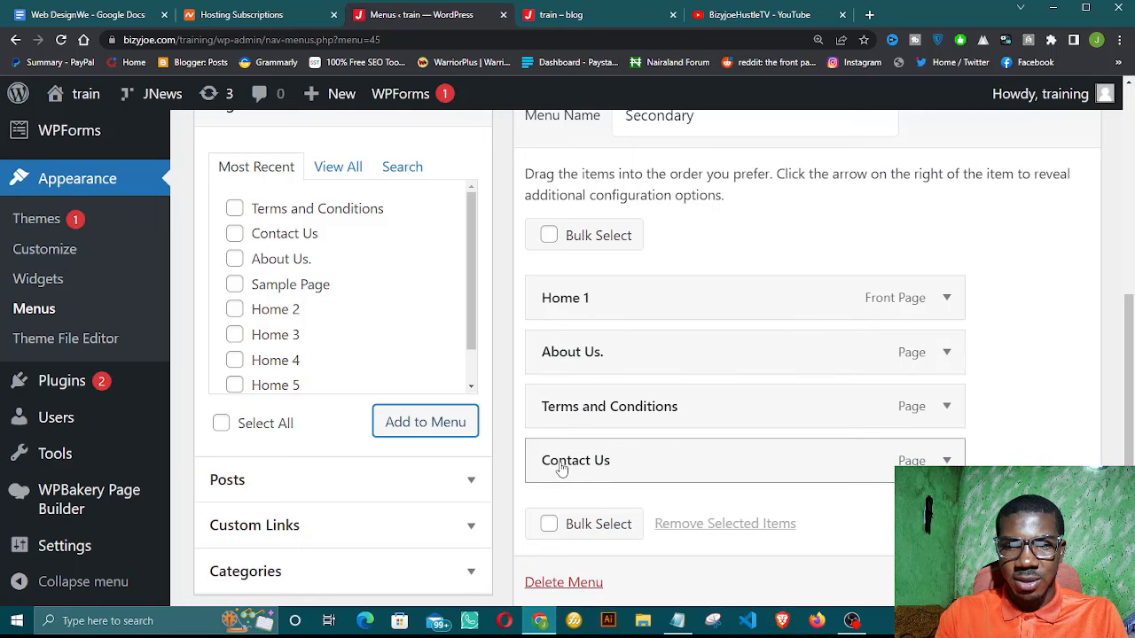
drag(562, 466, 653, 446)
scroll(735, 502, down, 4)
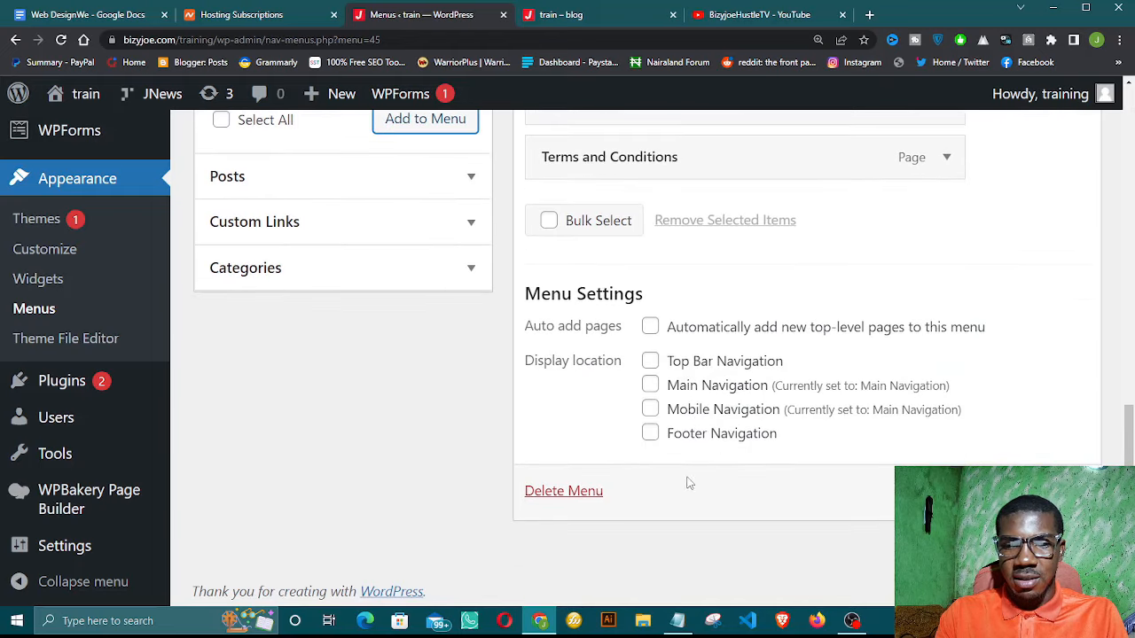
click(650, 361)
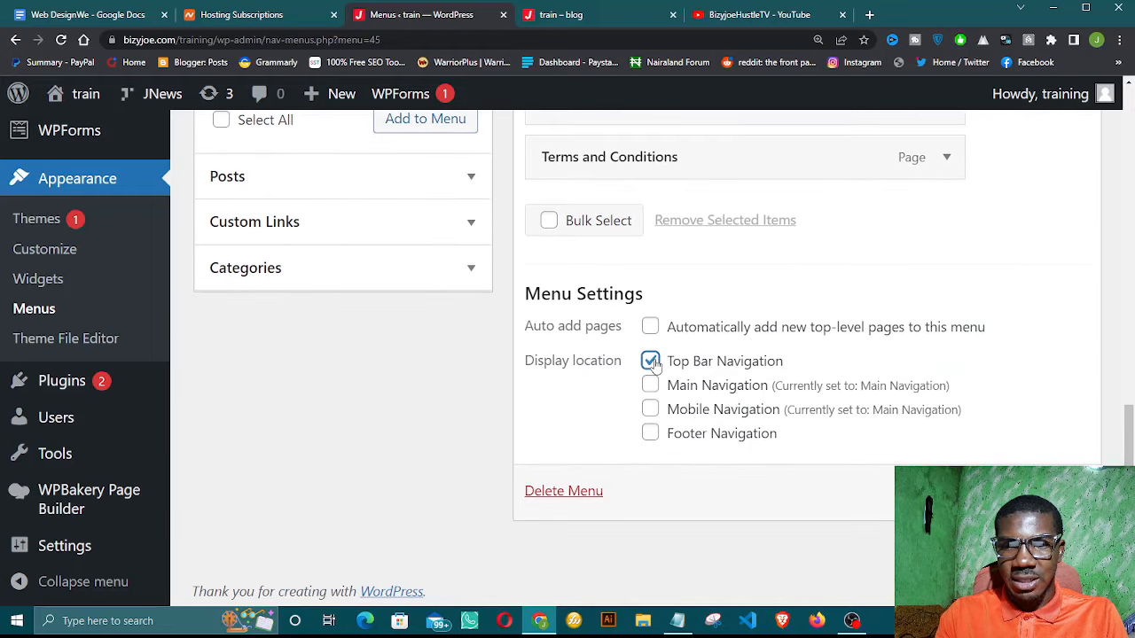
click(651, 436)
click(1040, 491)
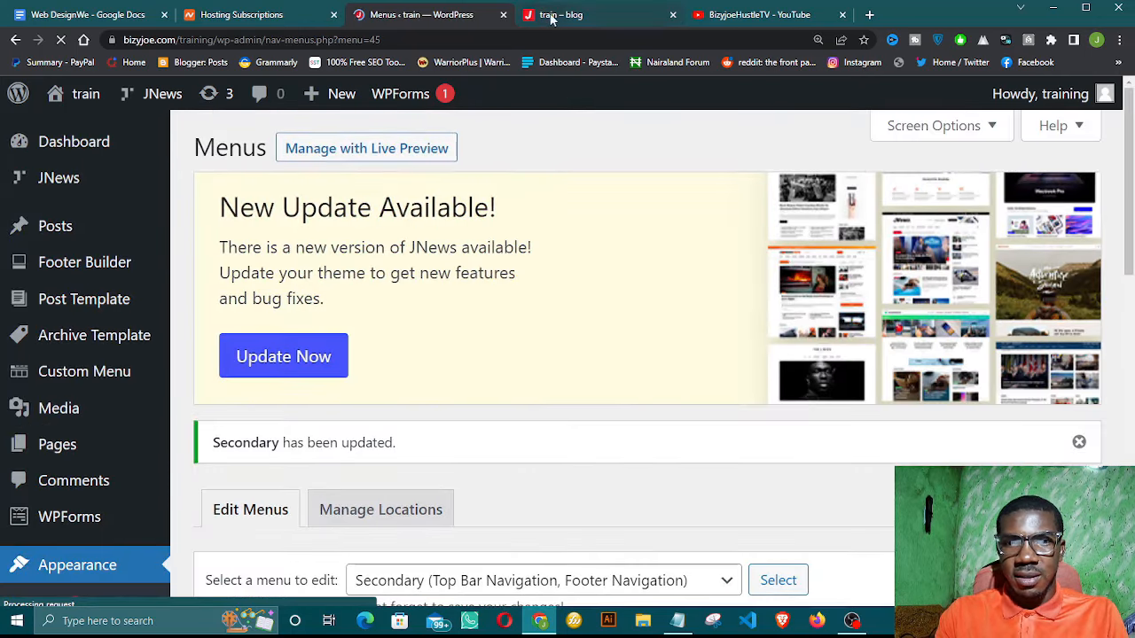
click(549, 17)
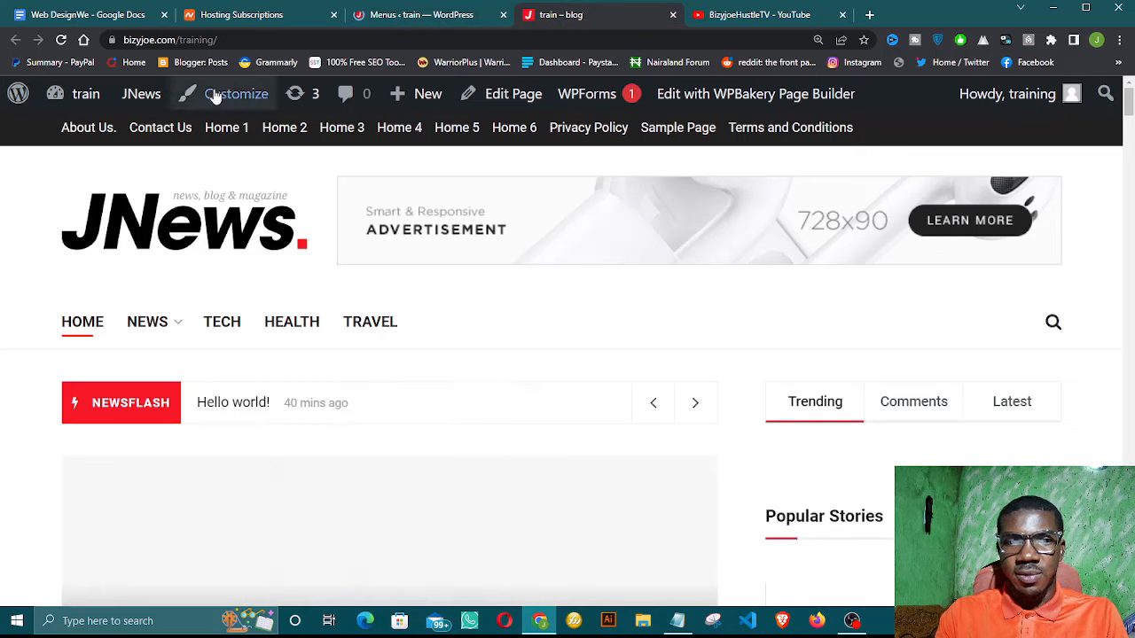
click(61, 40)
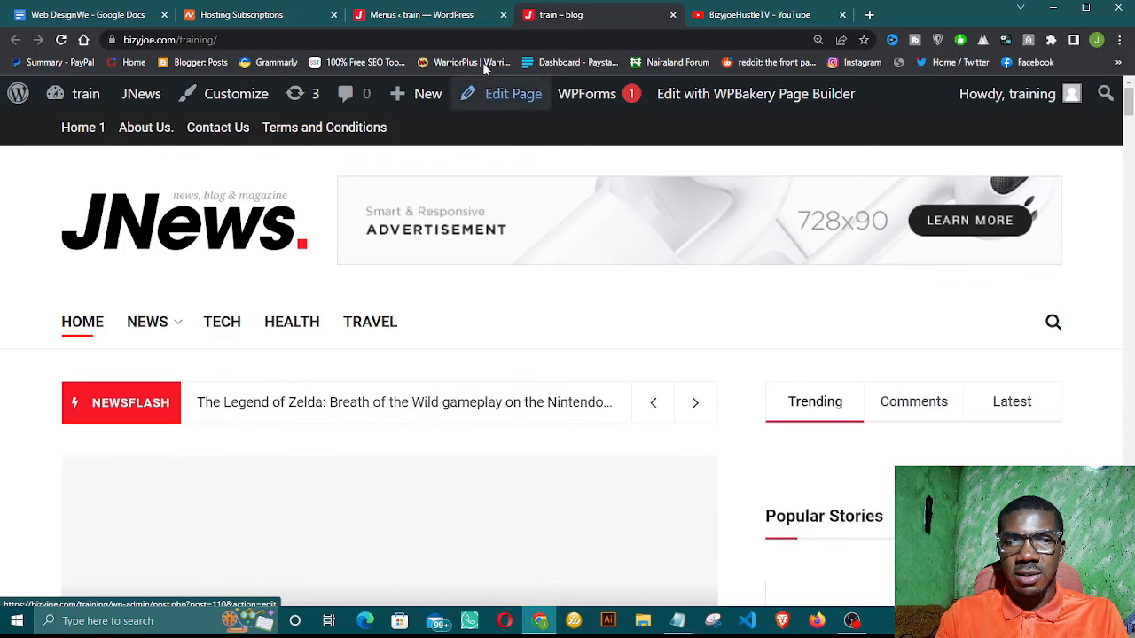
click(434, 18)
click(562, 15)
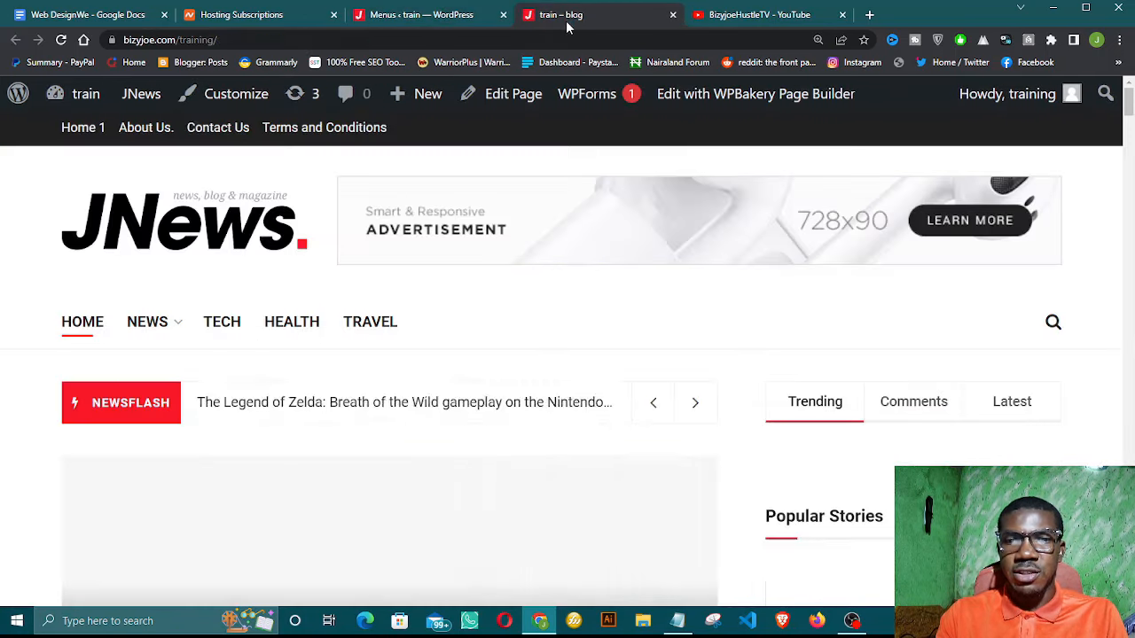
- Change the Home 1 item's Navigation Label to Home
click(387, 16)
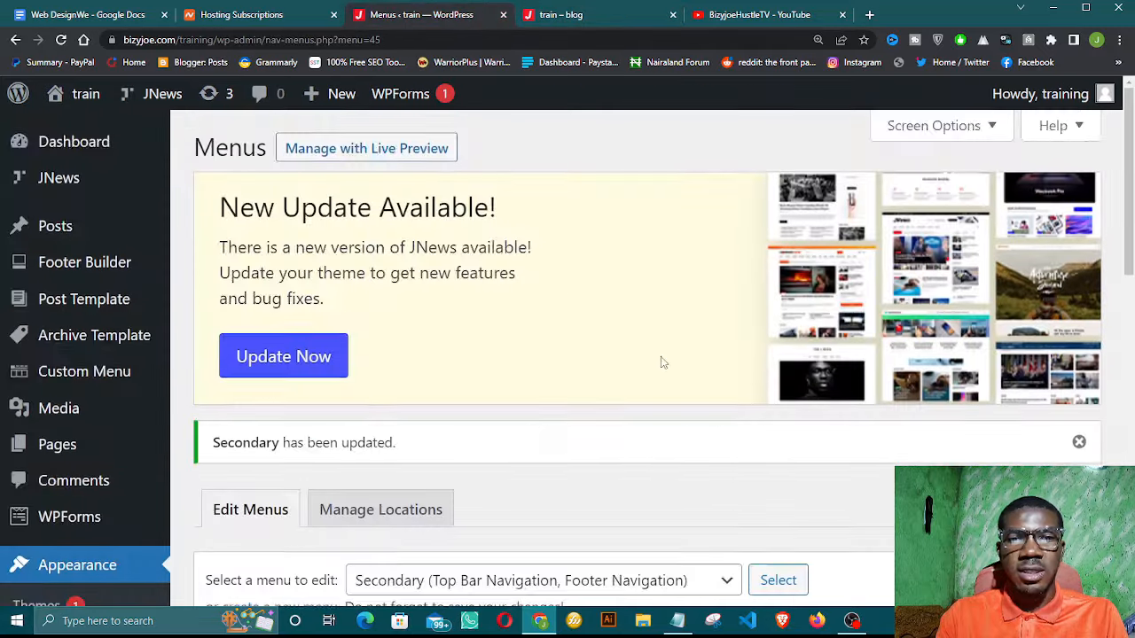
scroll(633, 517, down, 1)
scroll(634, 517, down, 6)
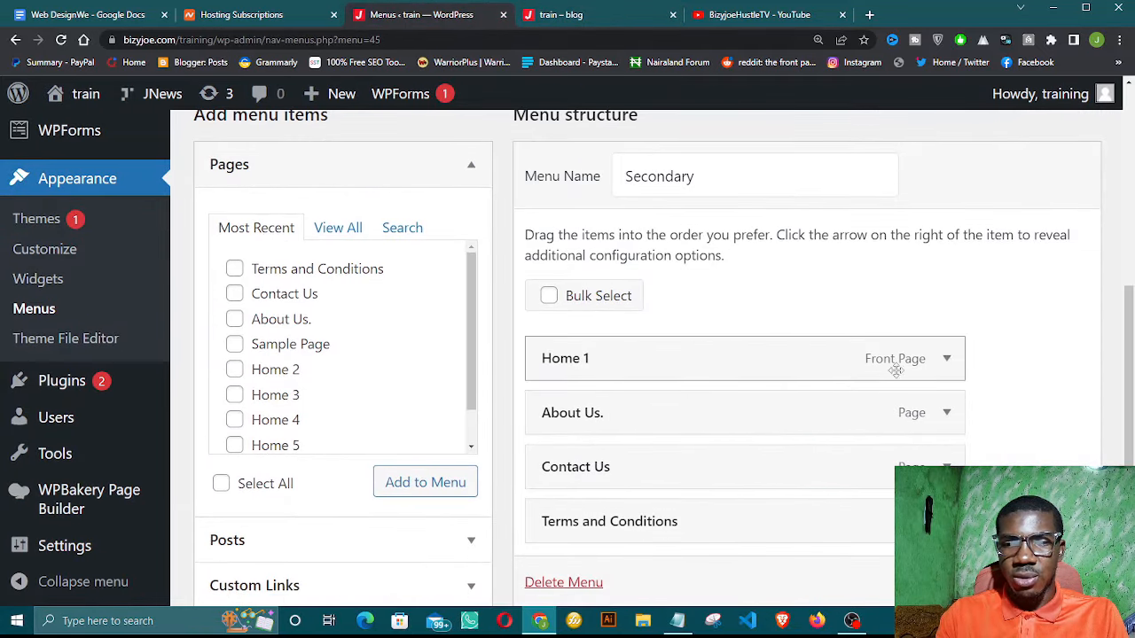
click(946, 359)
scroll(651, 314, down, 2)
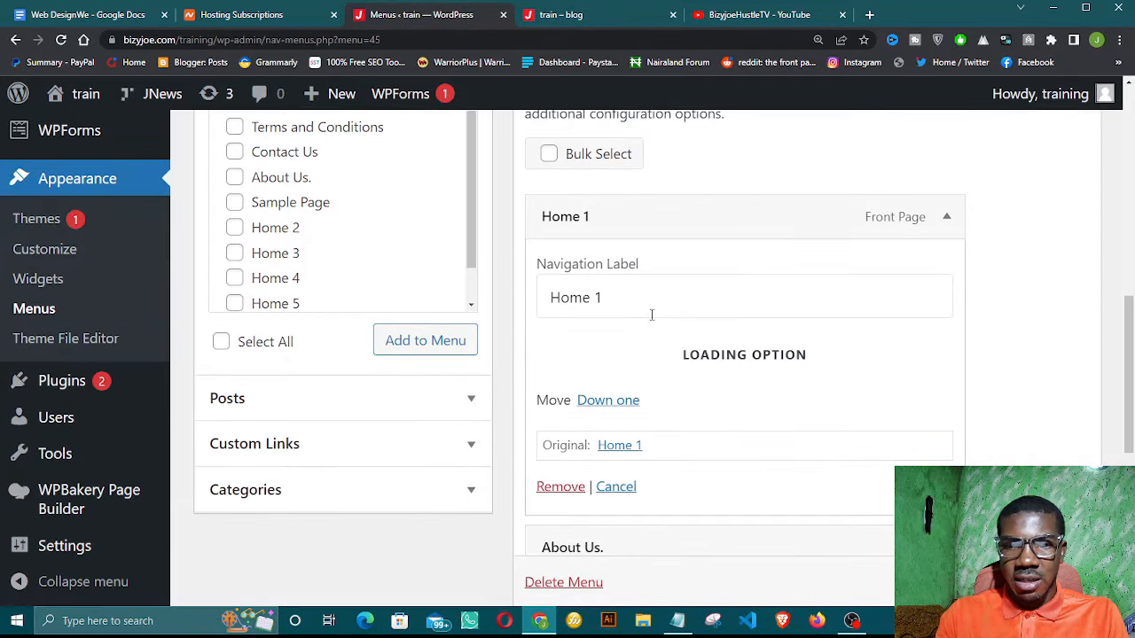
click(645, 294)
key(BackSpace)
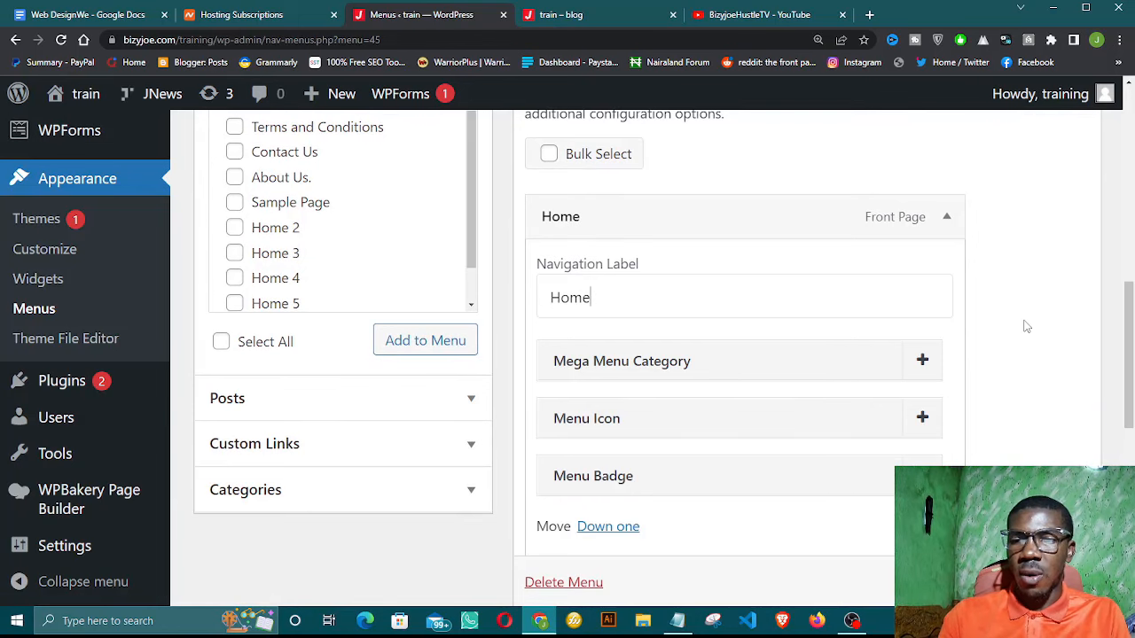
- Save the Secondary menu with the renamed Home item
scroll(780, 440, down, 3)
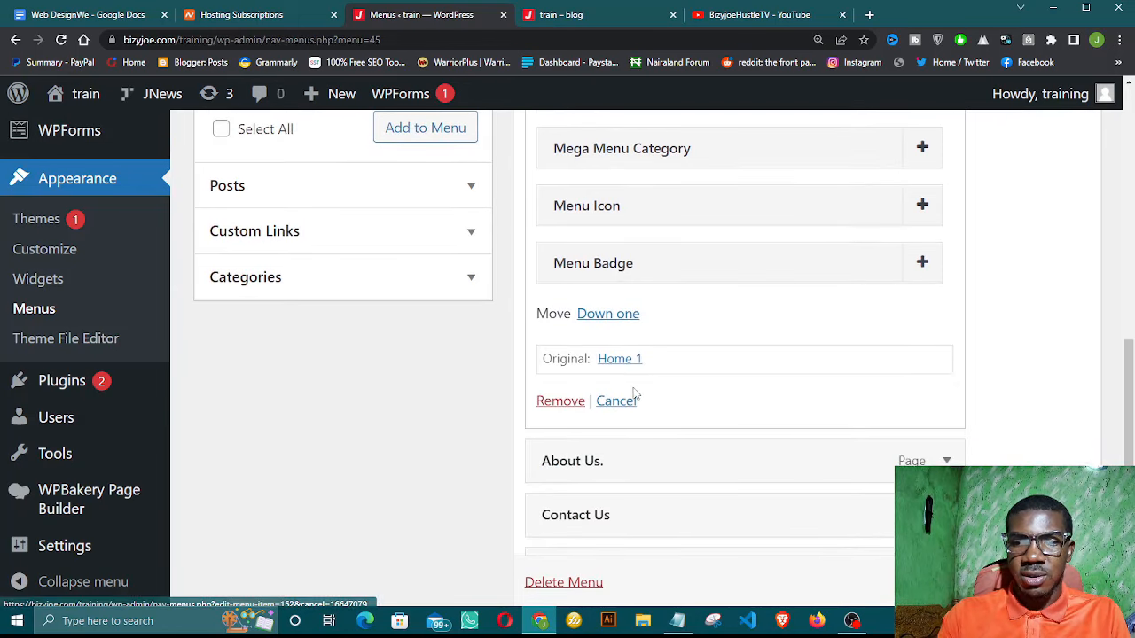
scroll(634, 395, down, 2)
scroll(627, 390, up, 4)
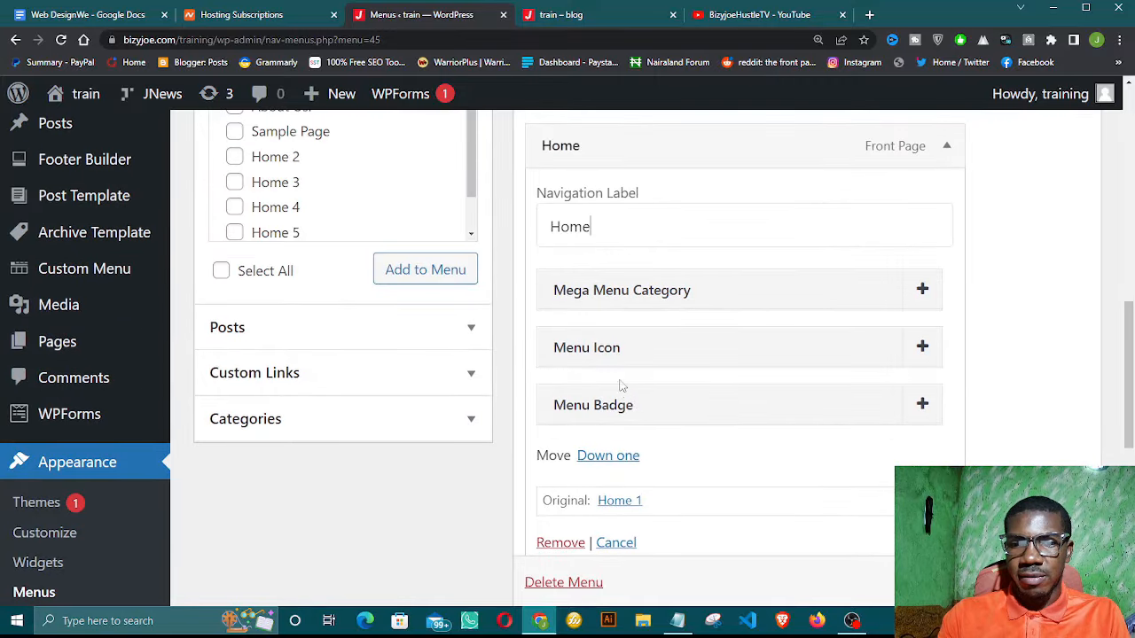
scroll(621, 386, down, 3)
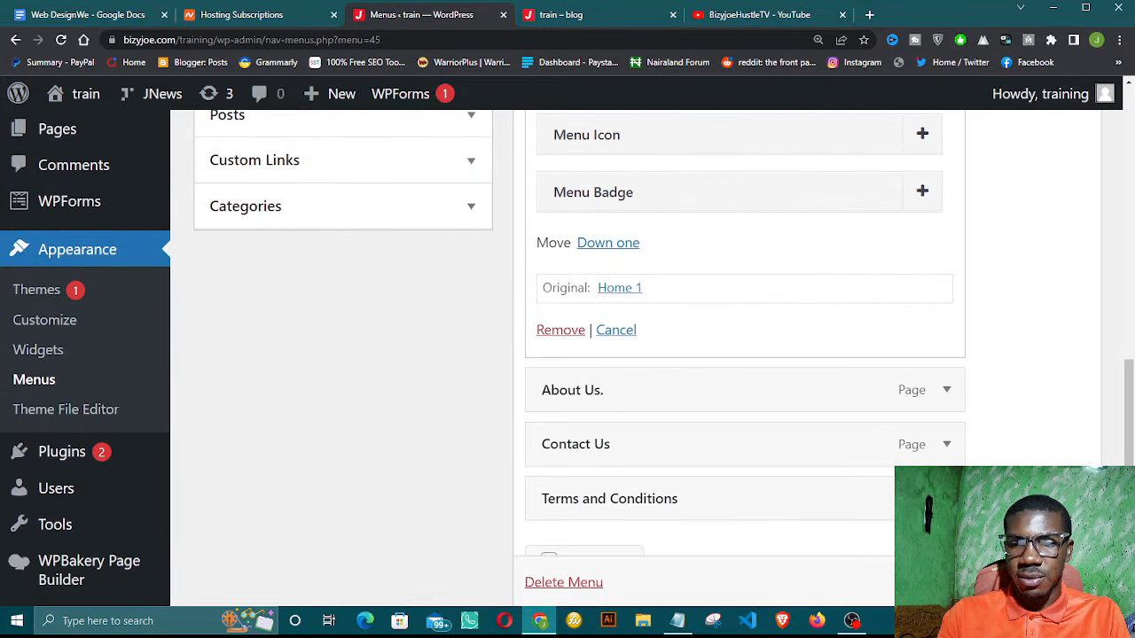
click(1044, 581)
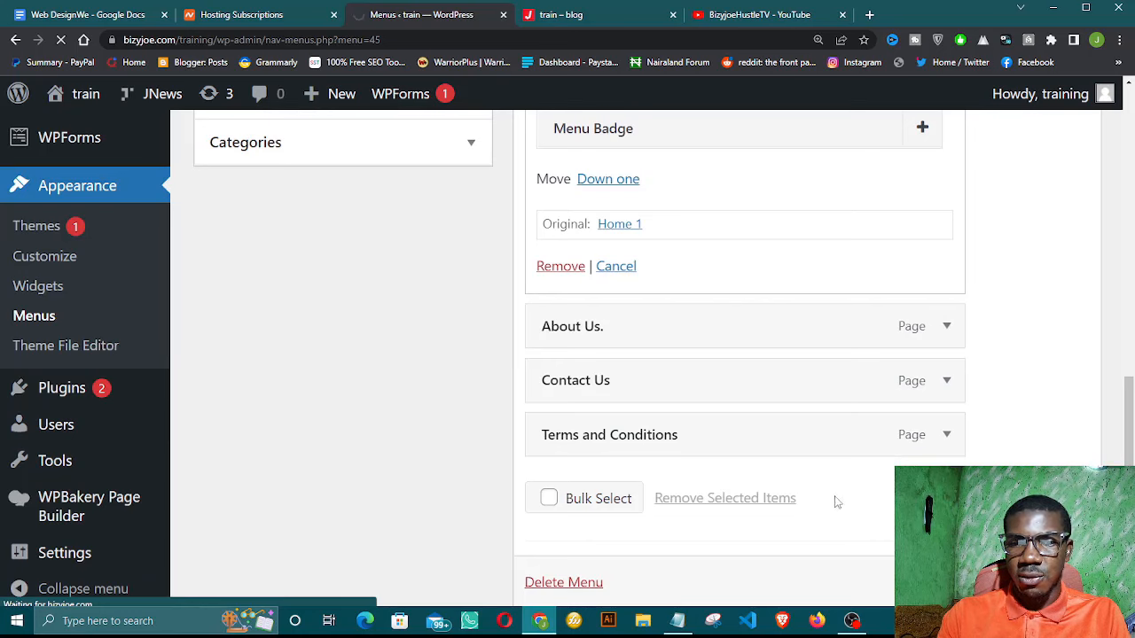
scroll(838, 503, up, 4)
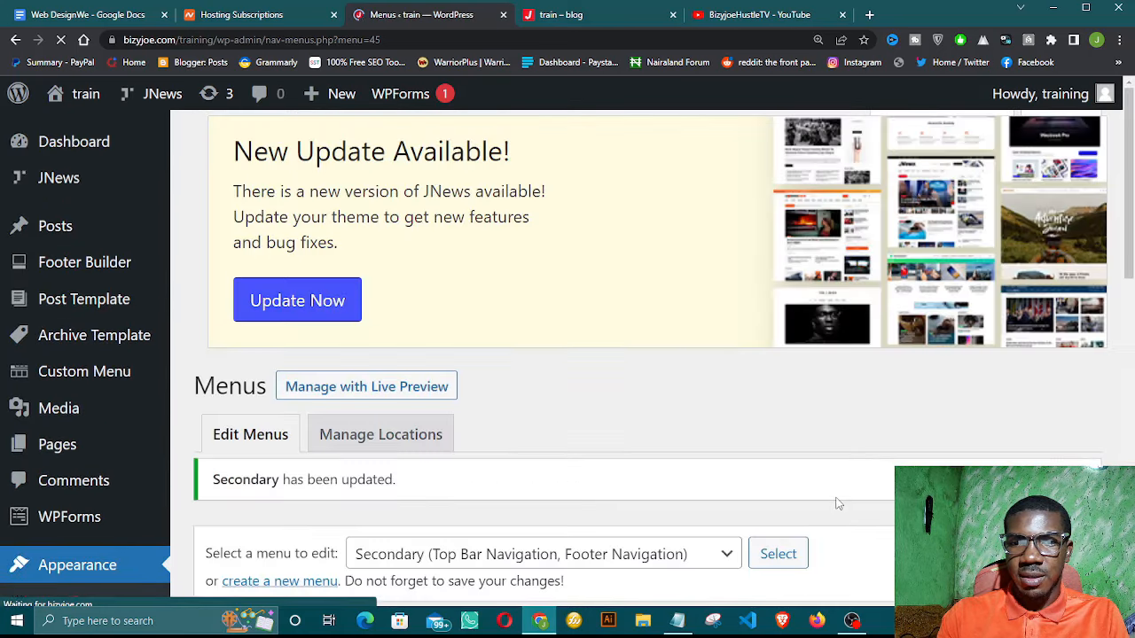
scroll(838, 503, down, 7)
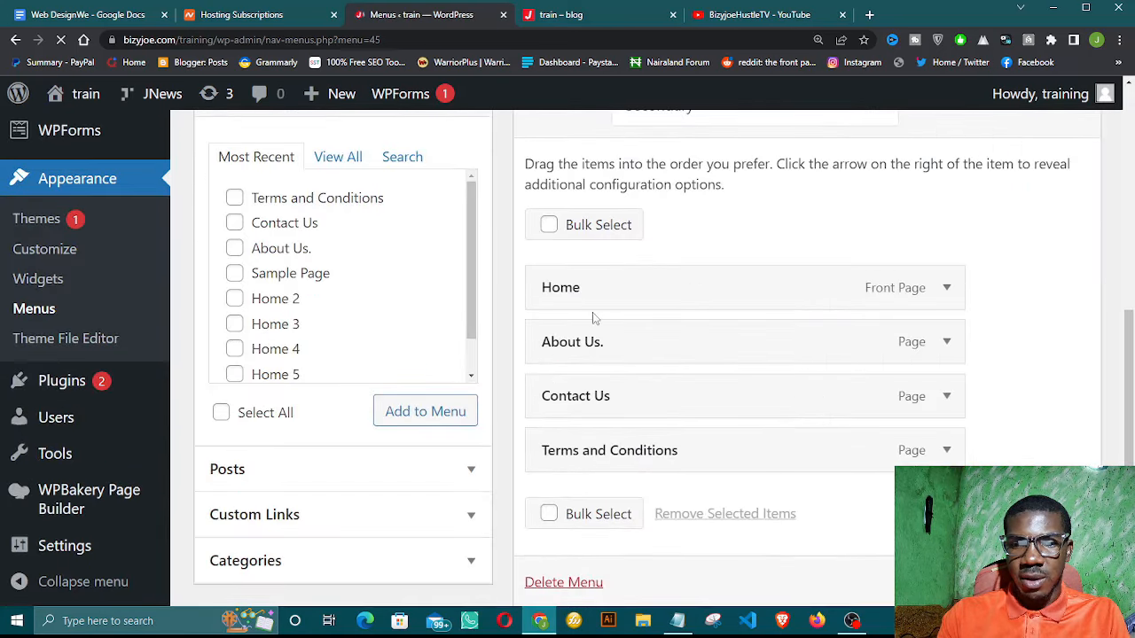
scroll(630, 310, up, 1)
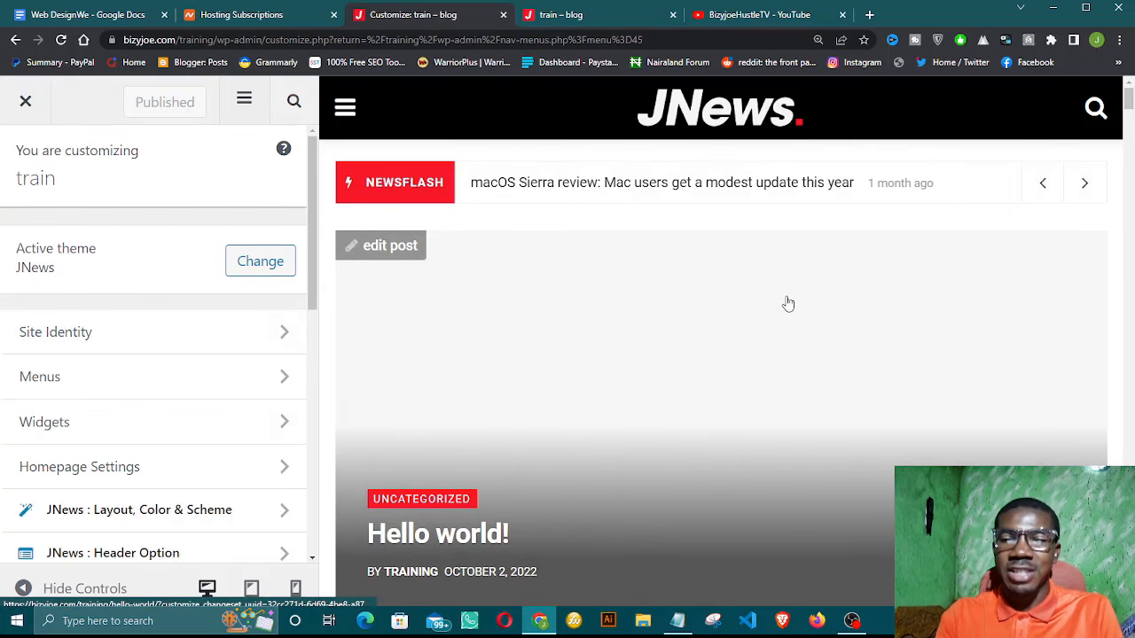
- Open Site Identity, showing Site Title train and Tagline blog
scroll(785, 302, down, 3)
scroll(790, 296, up, 3)
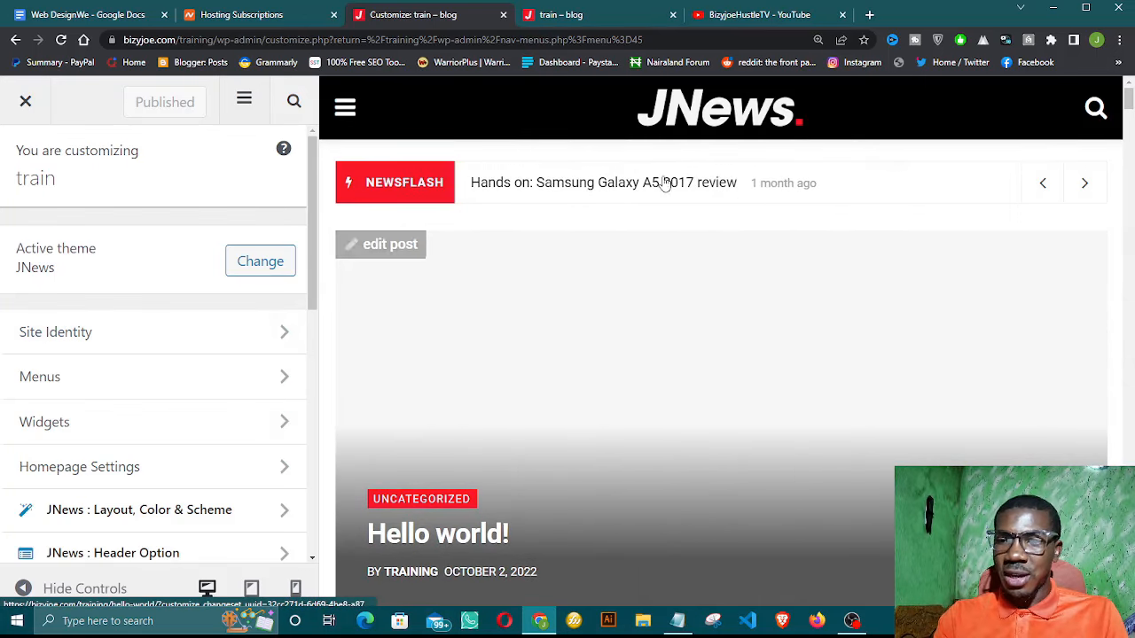
scroll(699, 349, down, 4)
scroll(704, 374, down, 10)
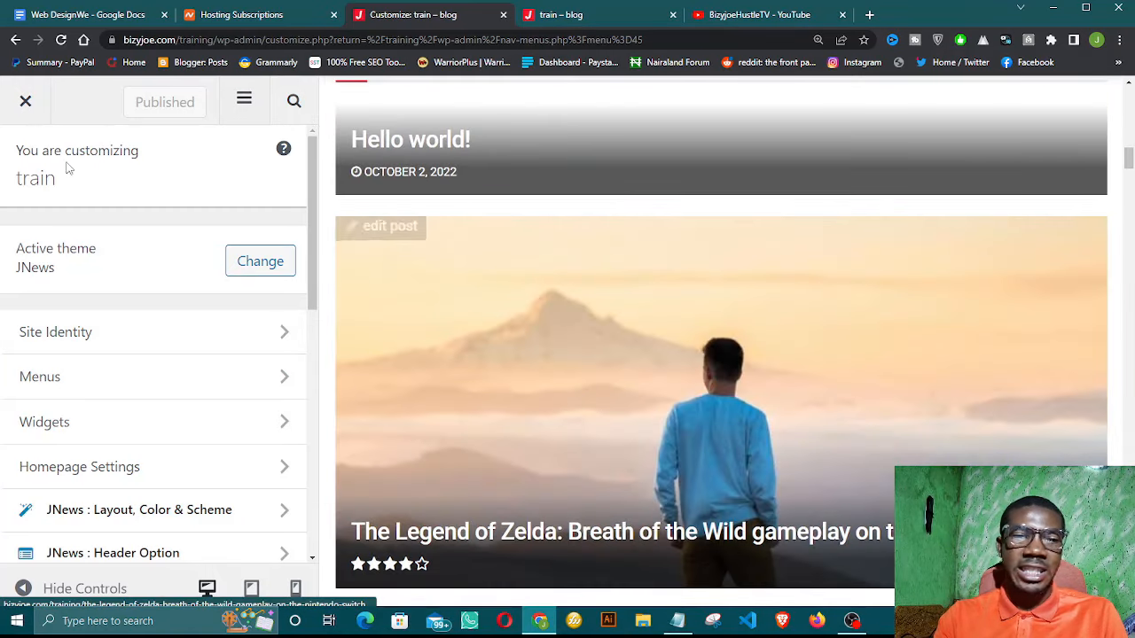
scroll(66, 264, down, 3)
scroll(79, 286, up, 3)
scroll(828, 348, up, 5)
scroll(829, 348, up, 4)
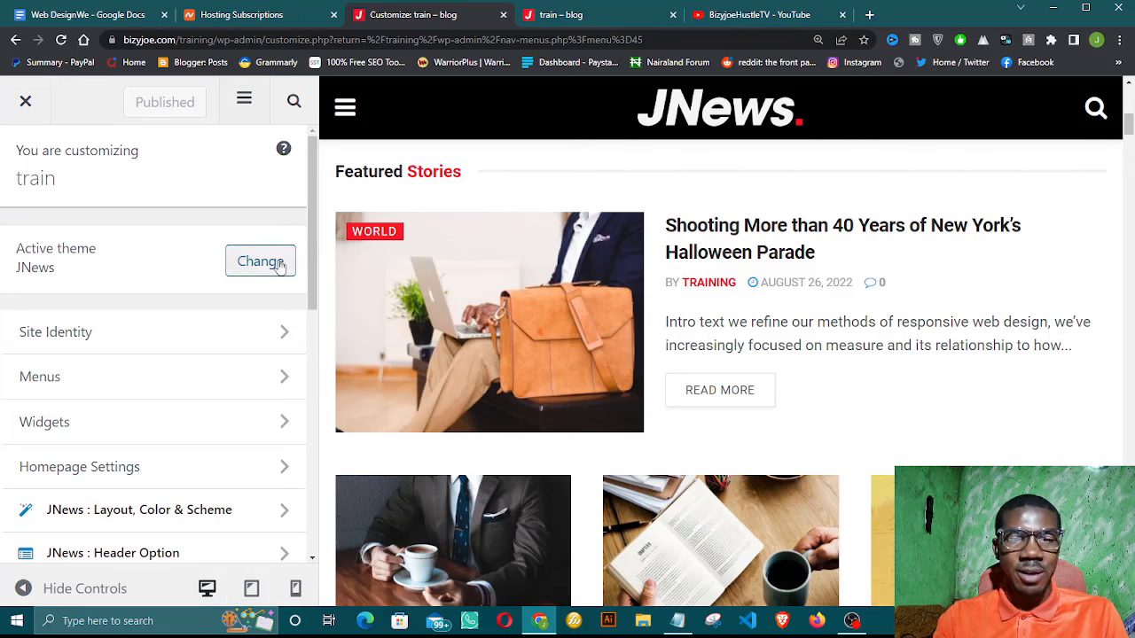
scroll(162, 292, down, 1)
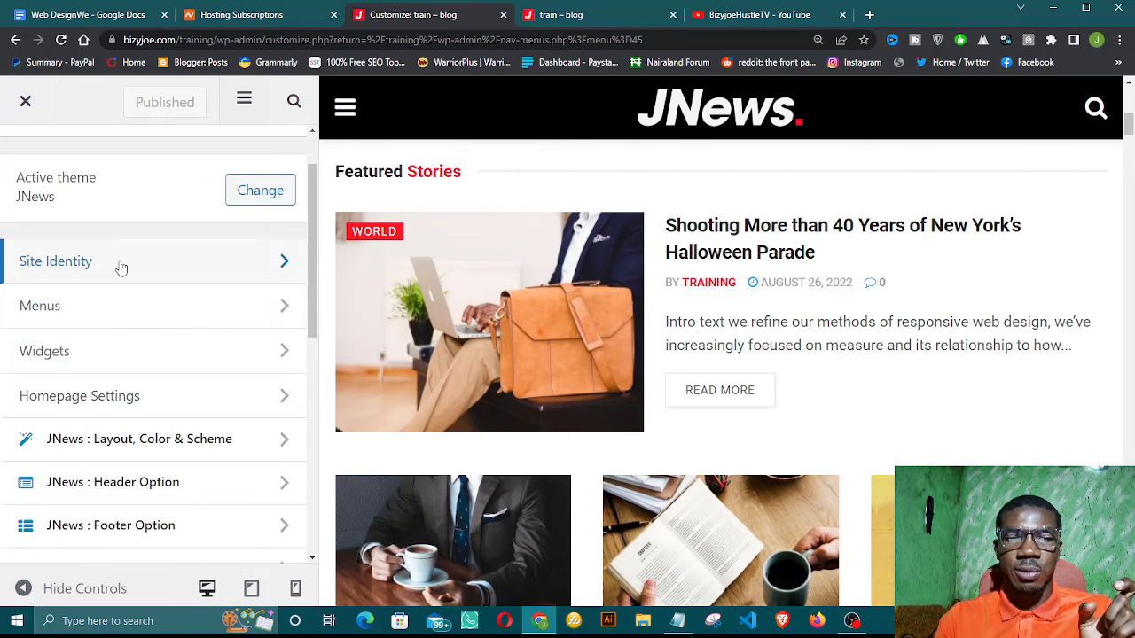
click(121, 268)
- Capitalise the site title from train to Train
click(69, 276)
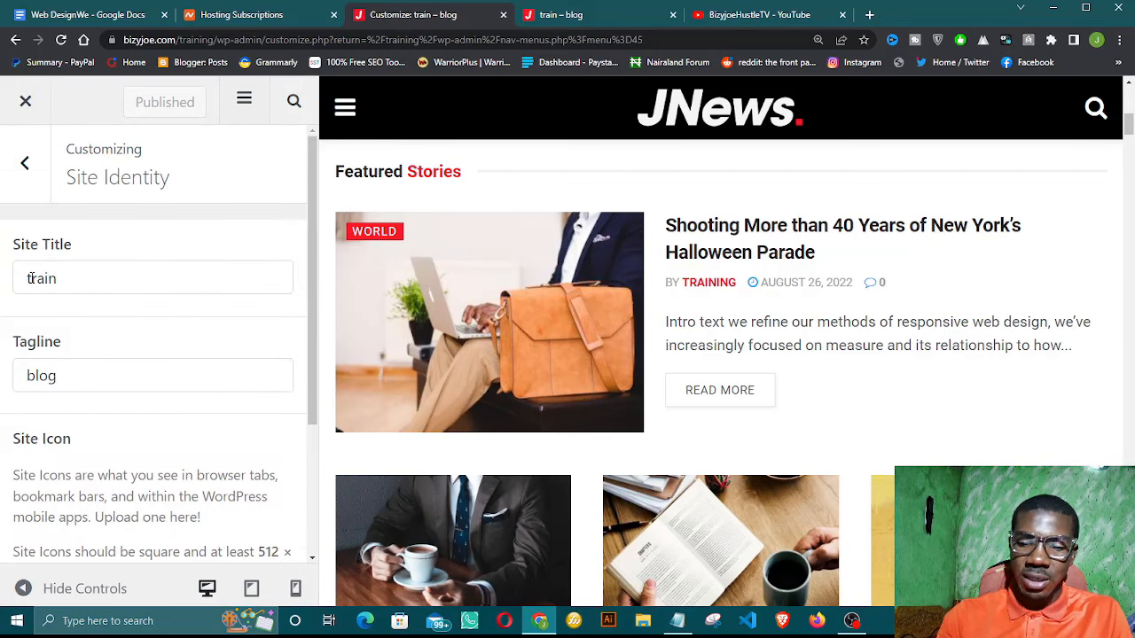
click(30, 279)
key(BackSpace)
text(T)
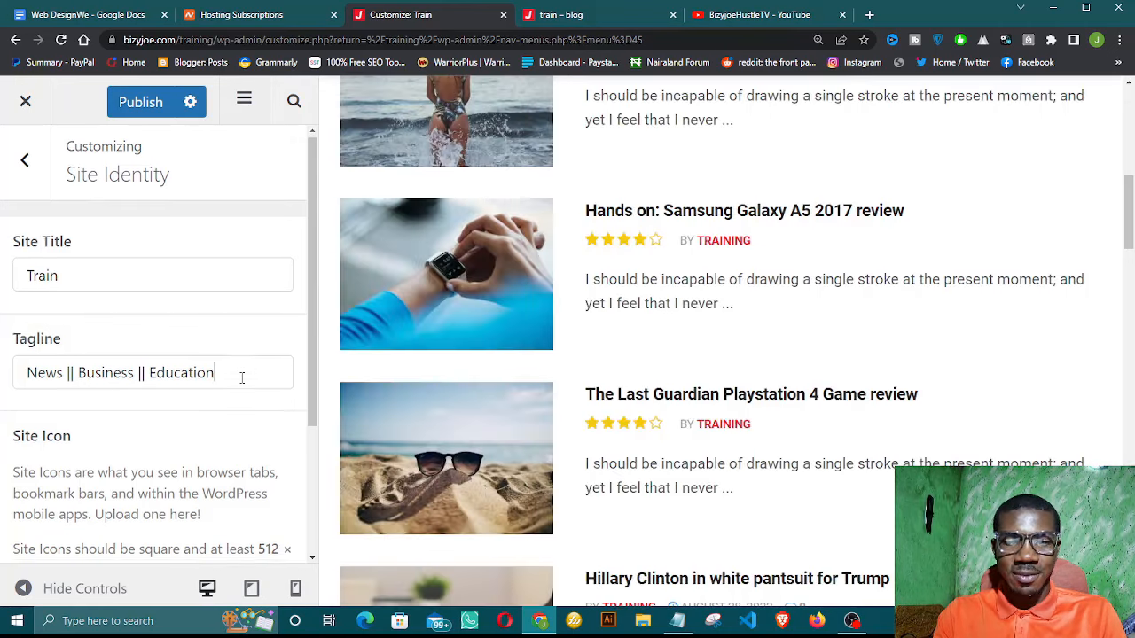
- Publish the Train title with tagline News || Business || Education
scroll(242, 376, down, 2)
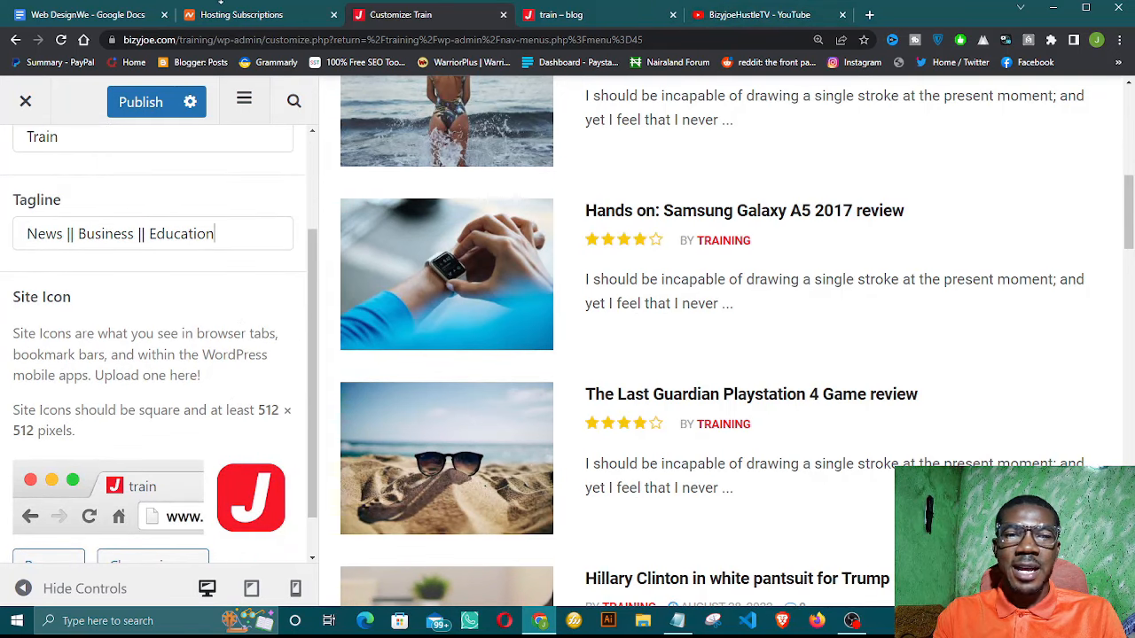
mouse_move(102, 18)
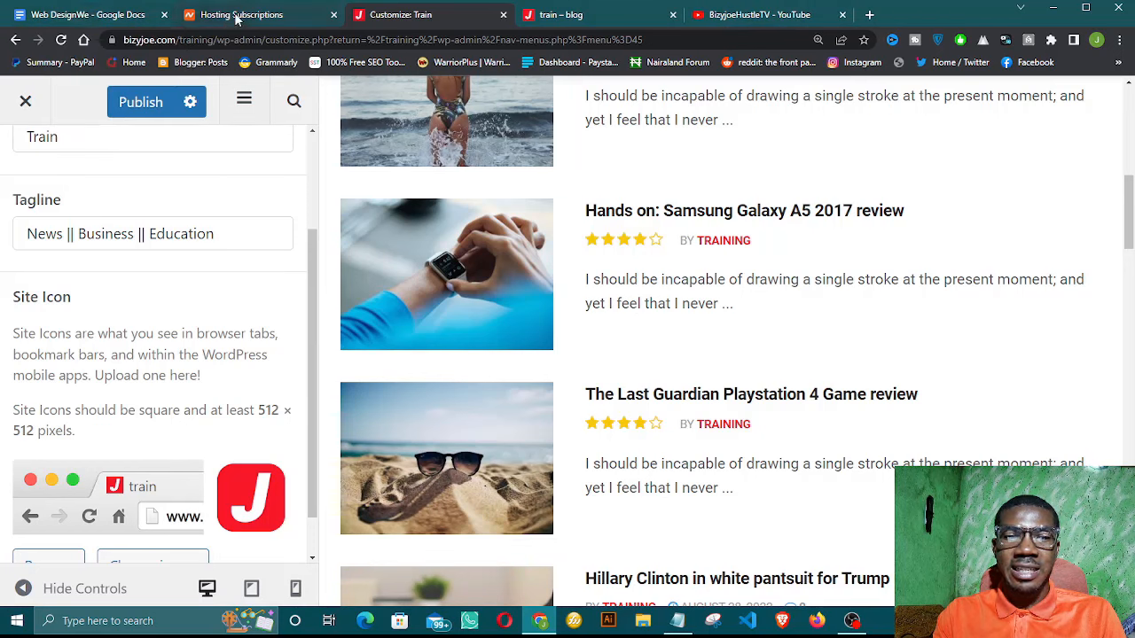
mouse_move(237, 19)
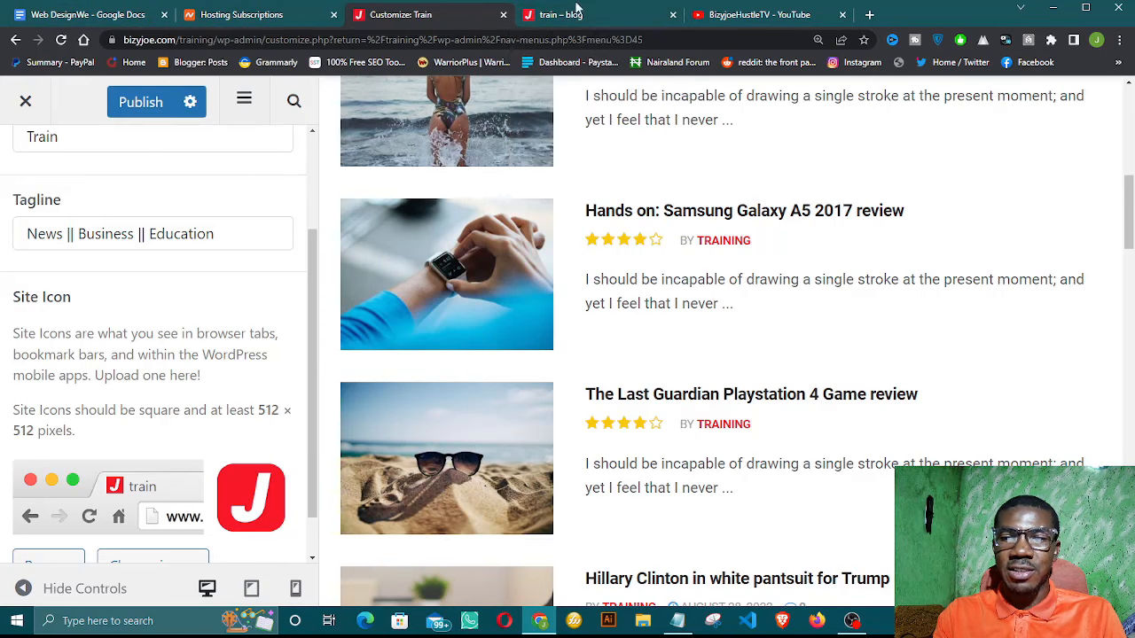
mouse_move(566, 17)
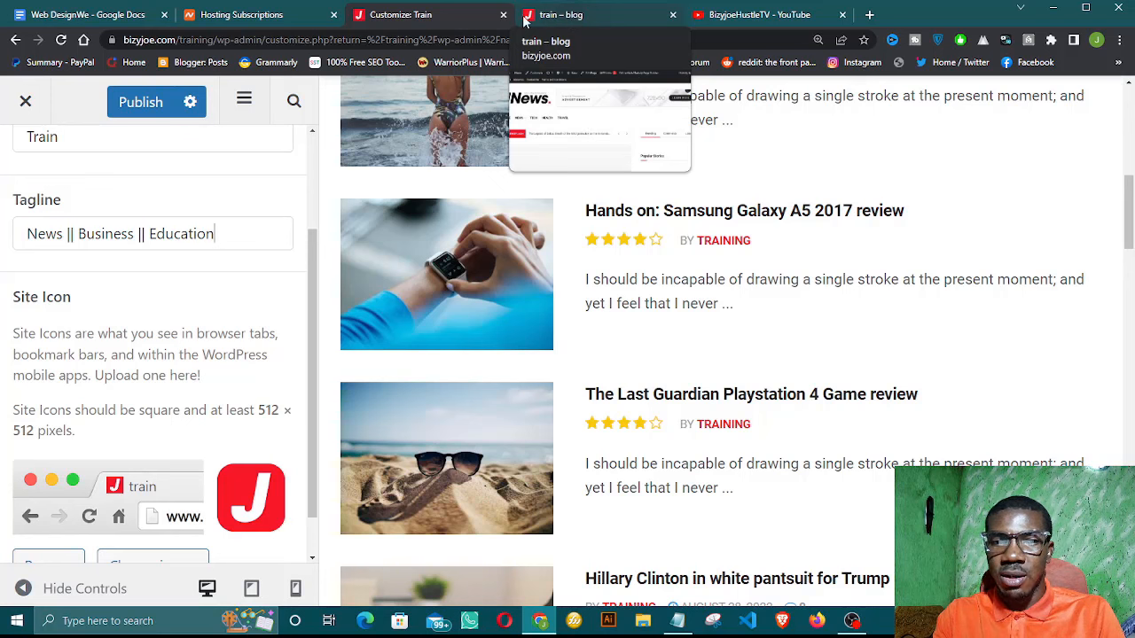
click(153, 103)
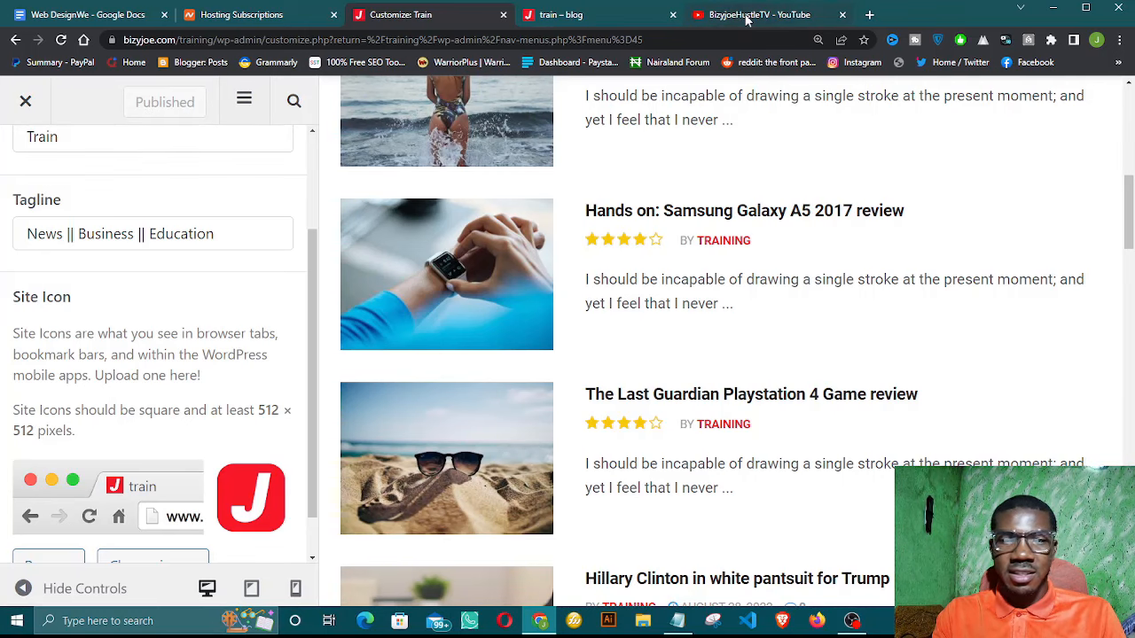
- Reload the live site tab and check the new title and tagline
click(604, 15)
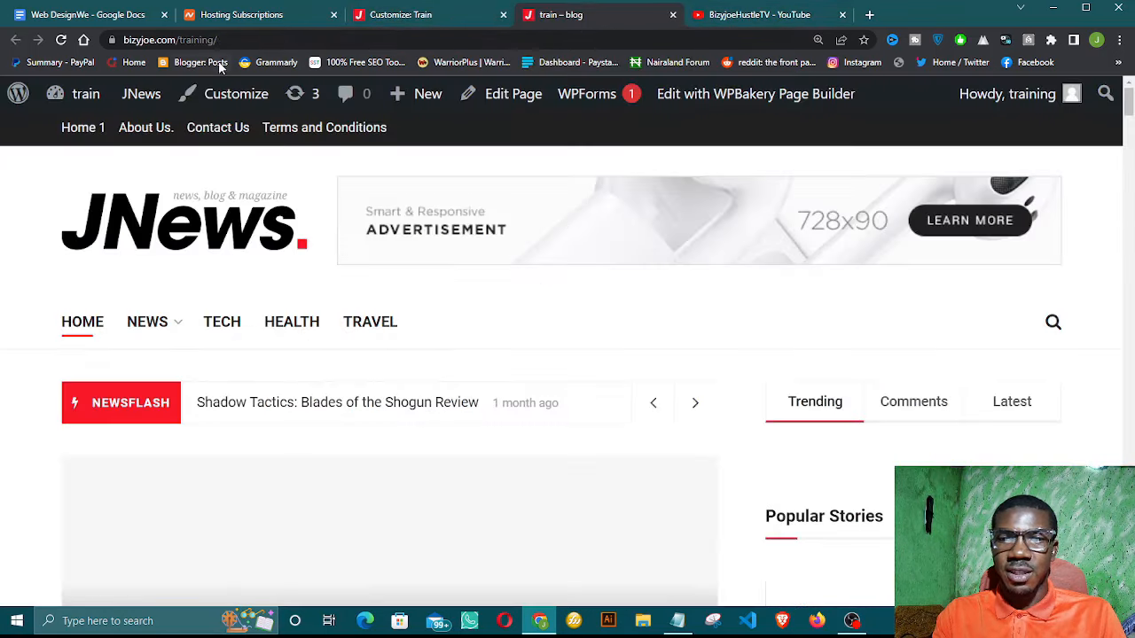
click(62, 39)
click(453, 16)
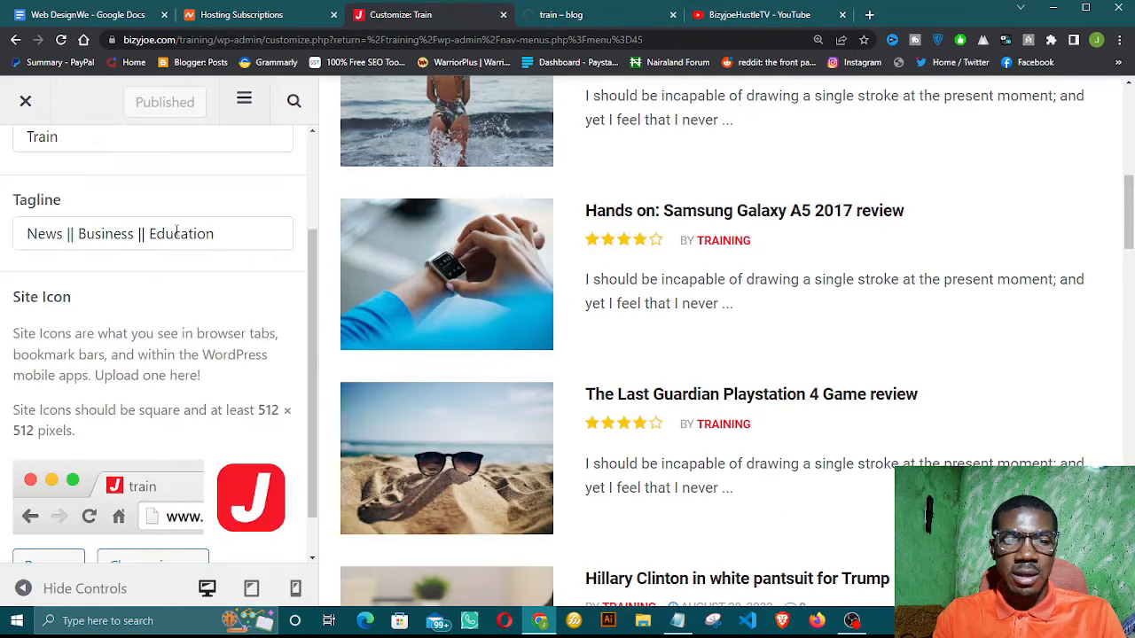
scroll(158, 292, down, 1)
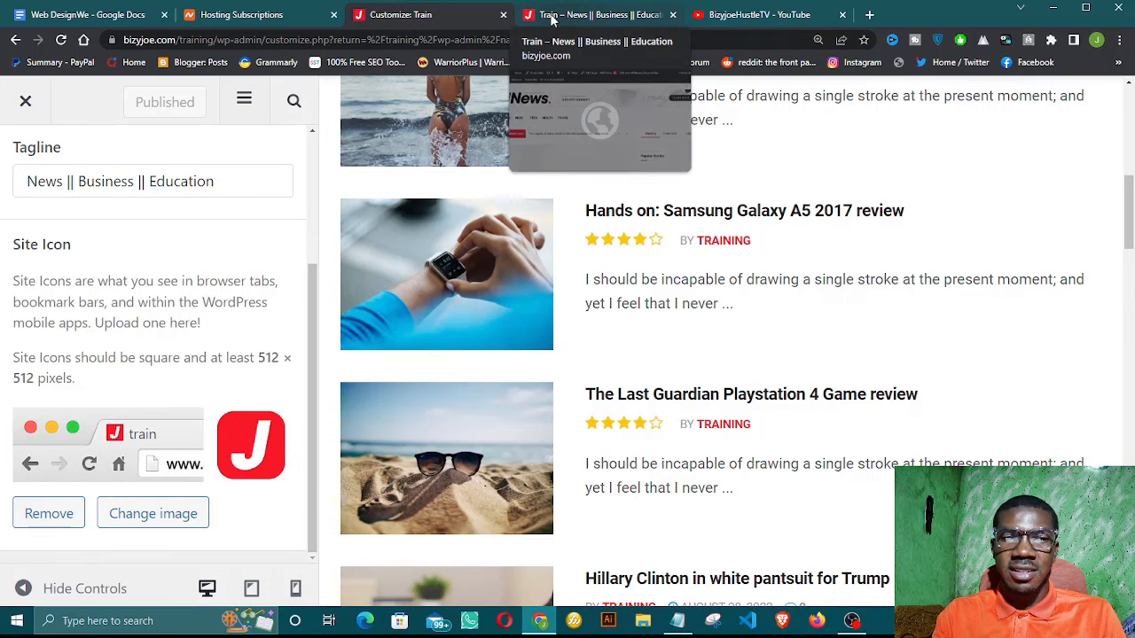
scroll(53, 250, up, 2)
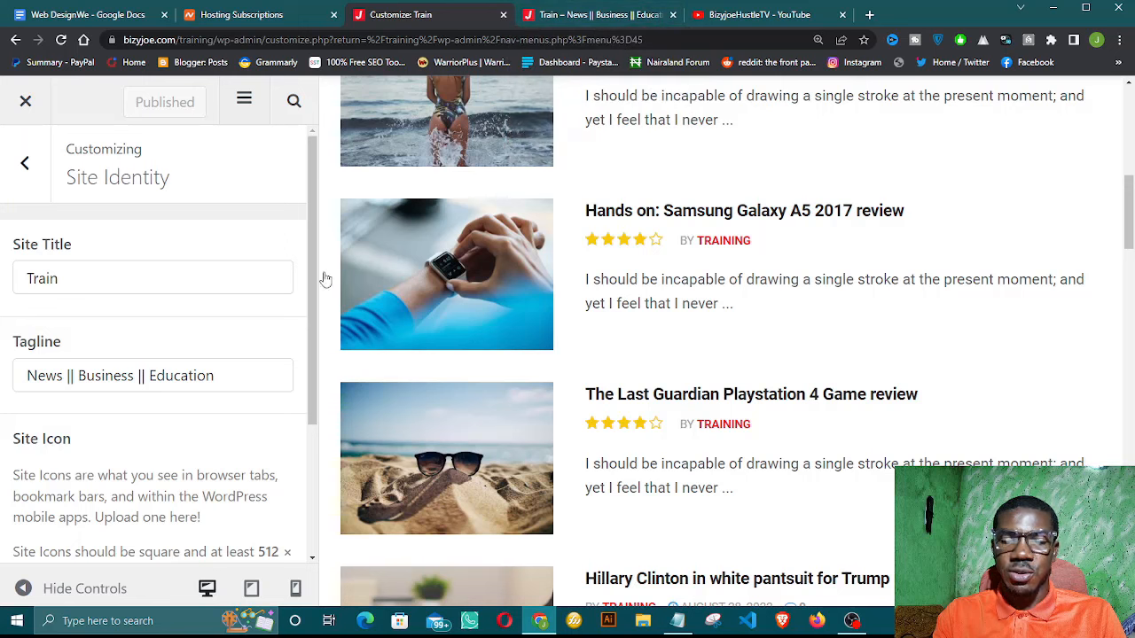
scroll(196, 359, down, 2)
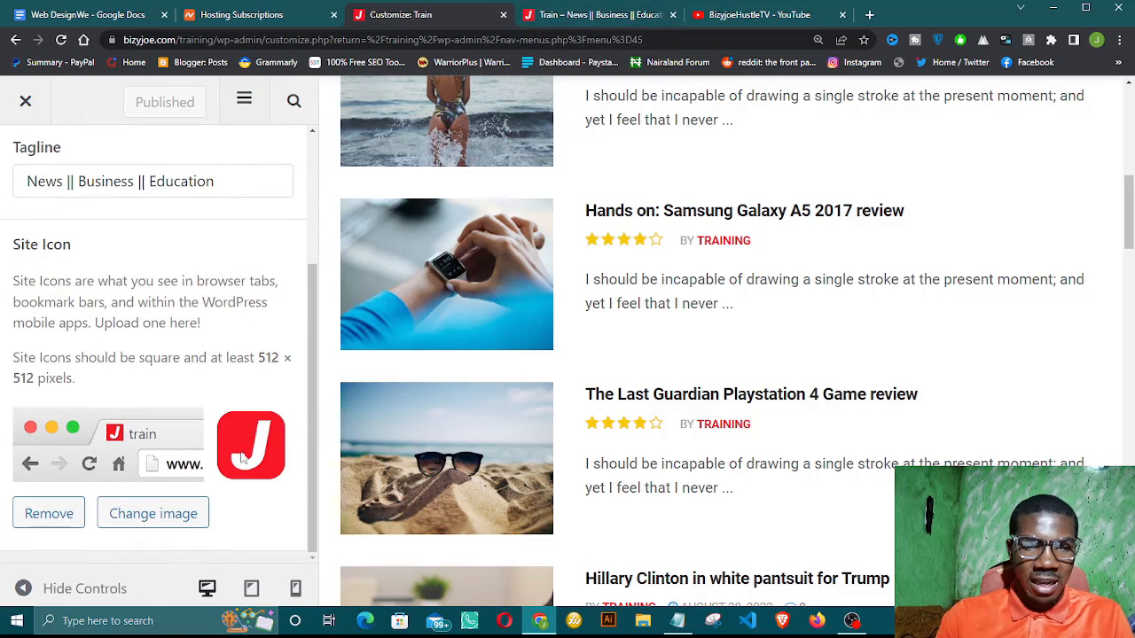
- Remove the red J site icon and start uploading a replacement image
click(50, 514)
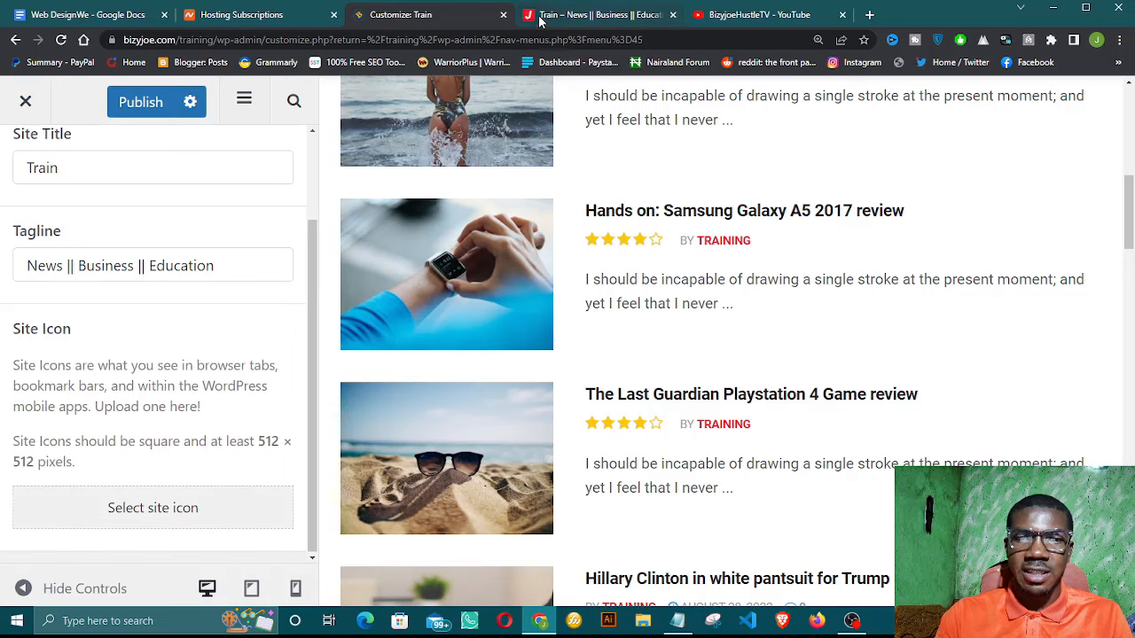
click(164, 514)
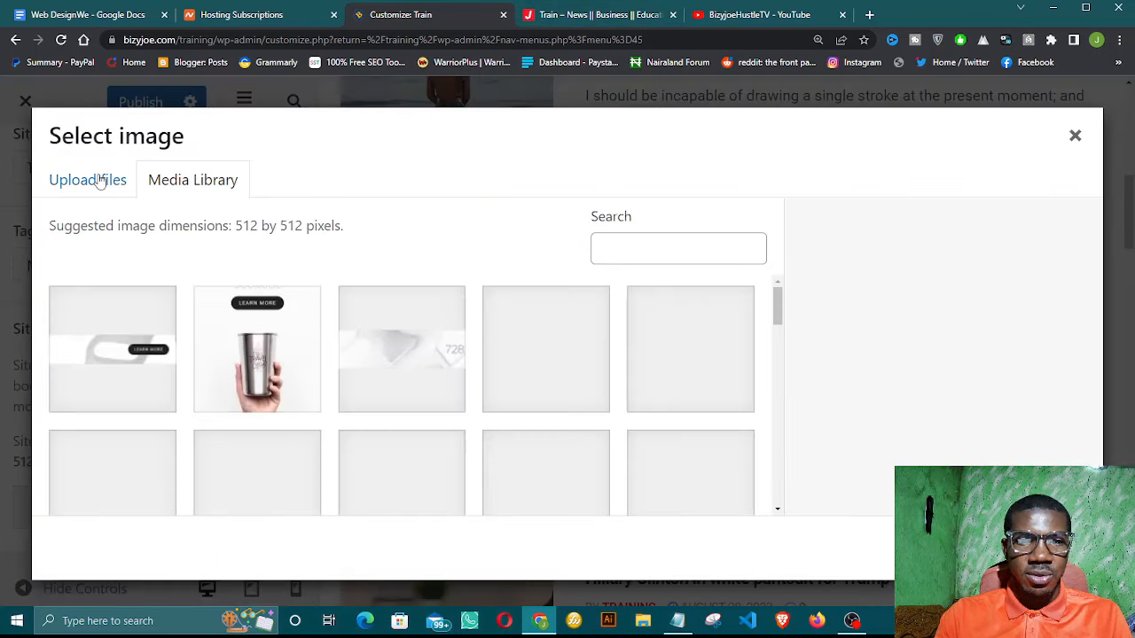
click(100, 180)
click(525, 408)
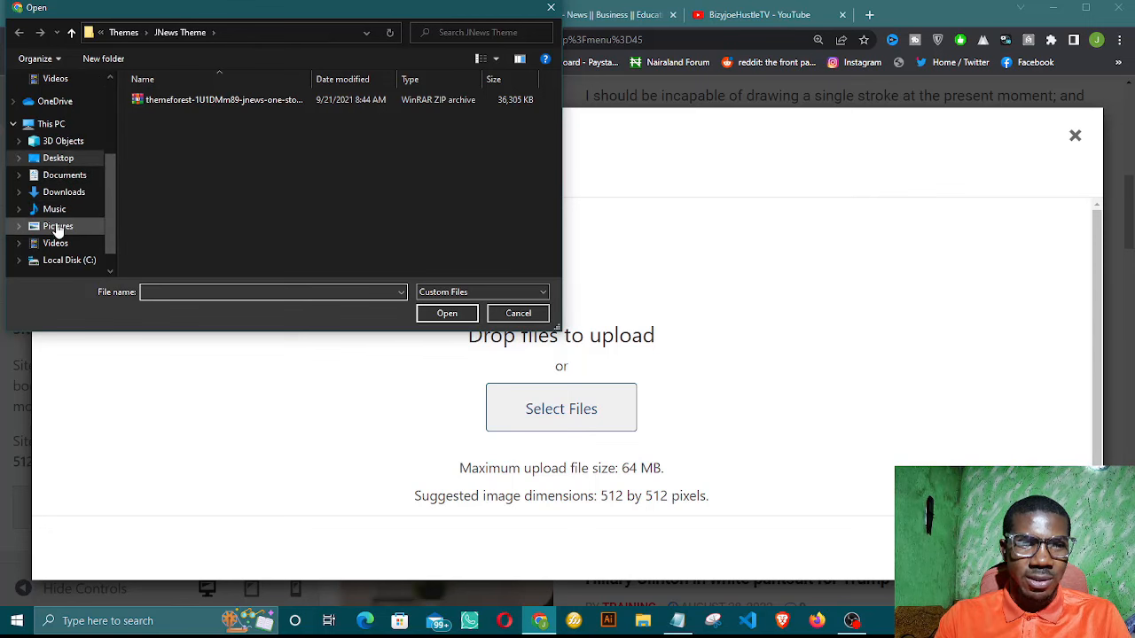
- Upload bizy. icon from Desktop > works > Graphics > bizyjoe > logos
scroll(55, 227, up, 1)
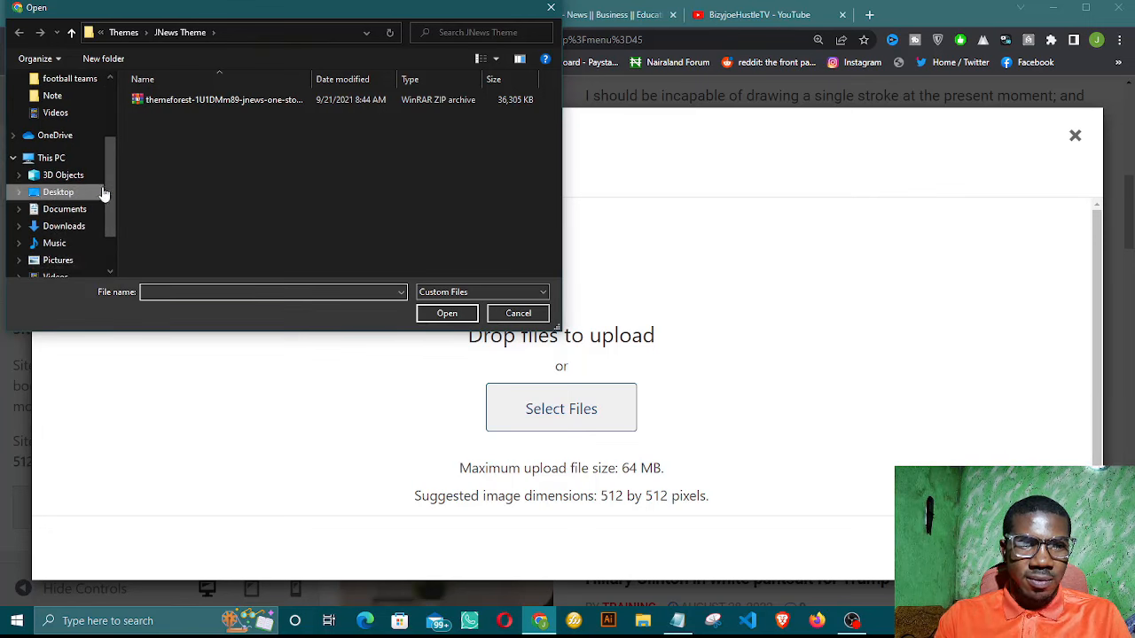
click(58, 192)
scroll(312, 204, down, 5)
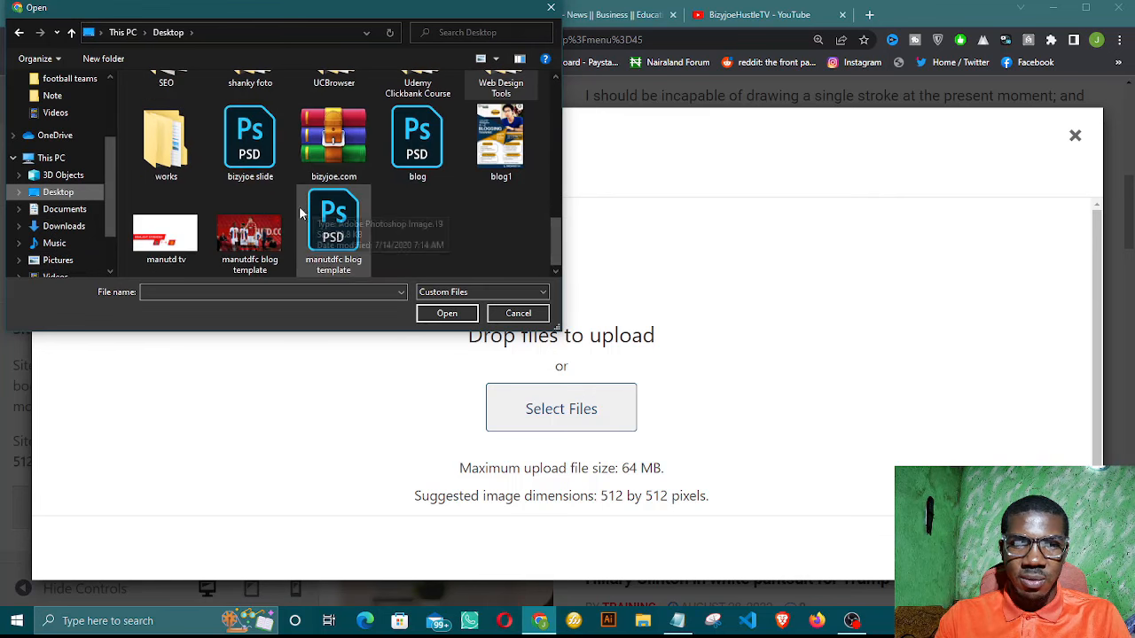
double_click(166, 146)
double_click(184, 103)
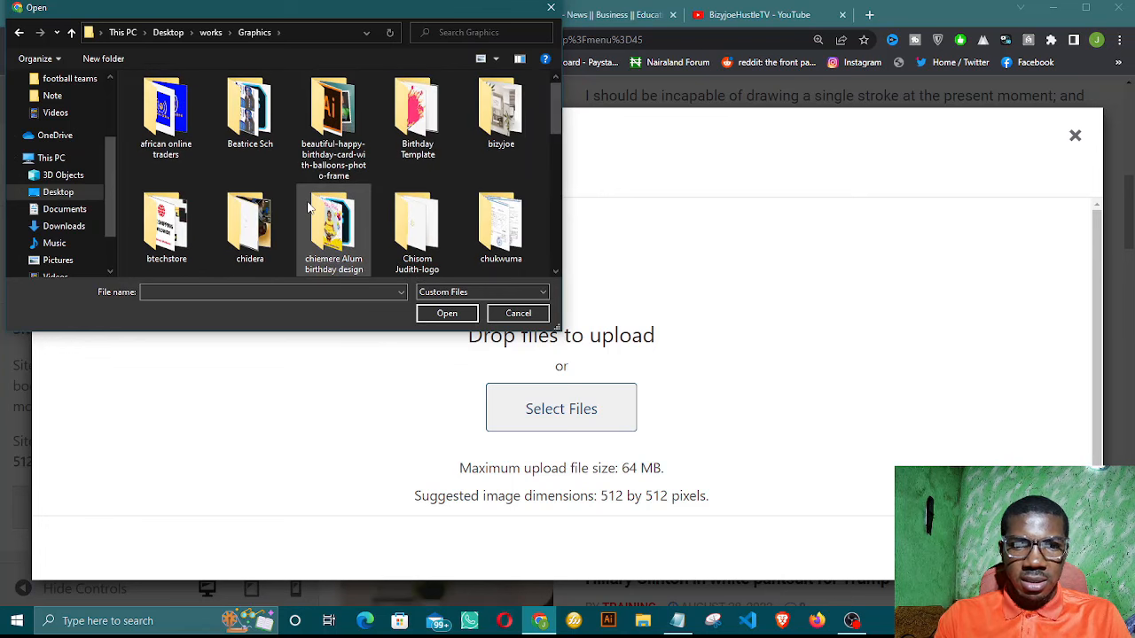
scroll(308, 206, down, 1)
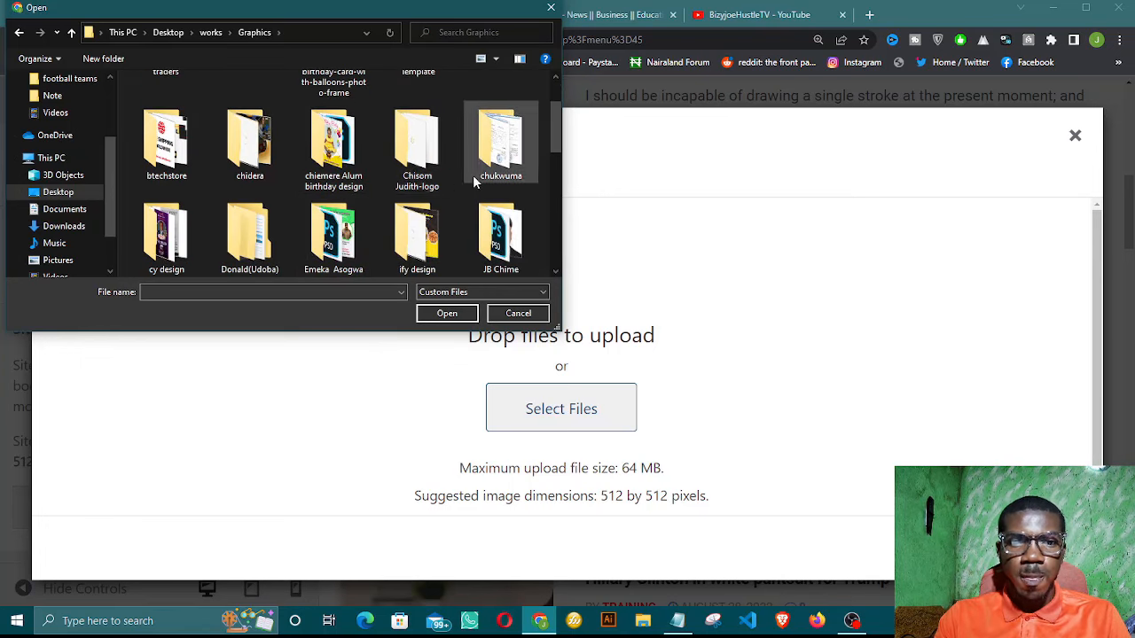
scroll(413, 185, down, 1)
scroll(253, 195, down, 1)
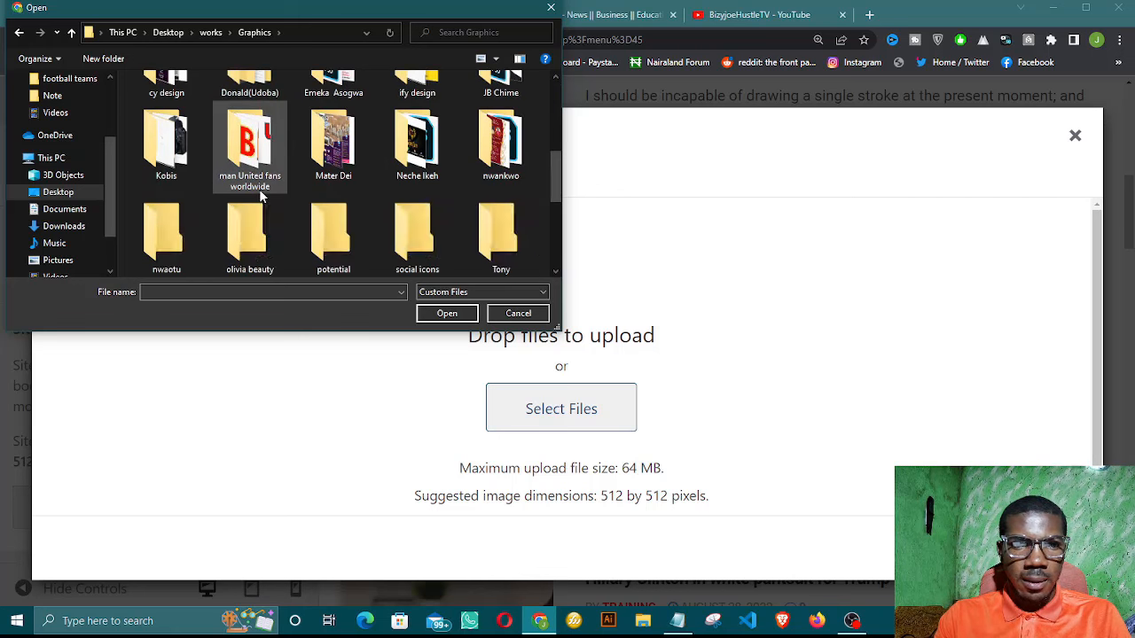
scroll(315, 204, up, 3)
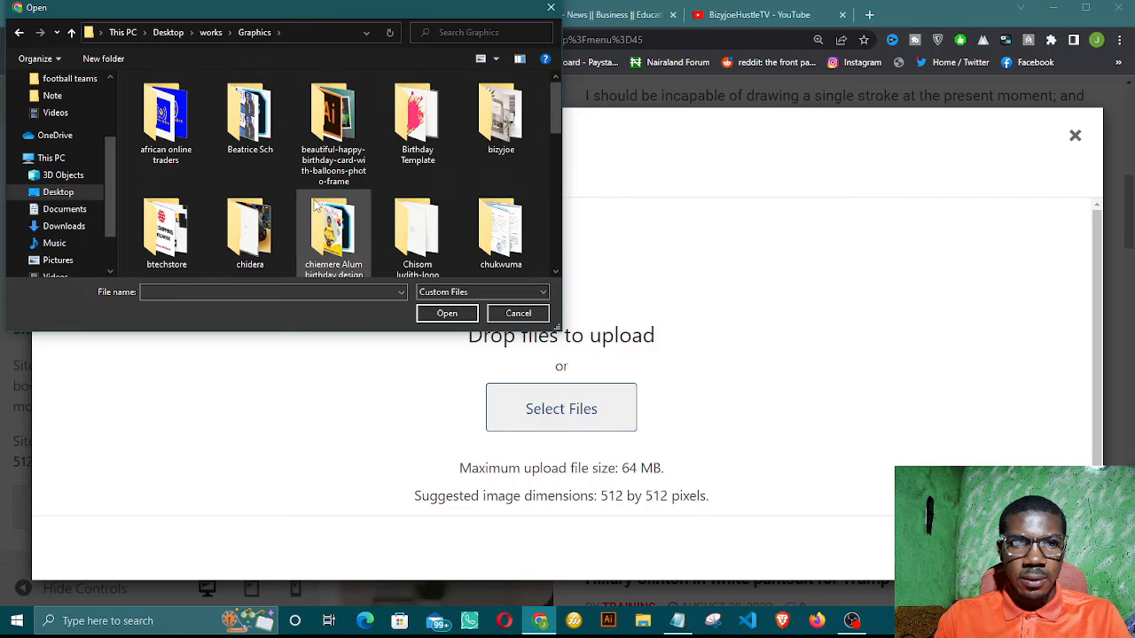
double_click(500, 116)
double_click(501, 119)
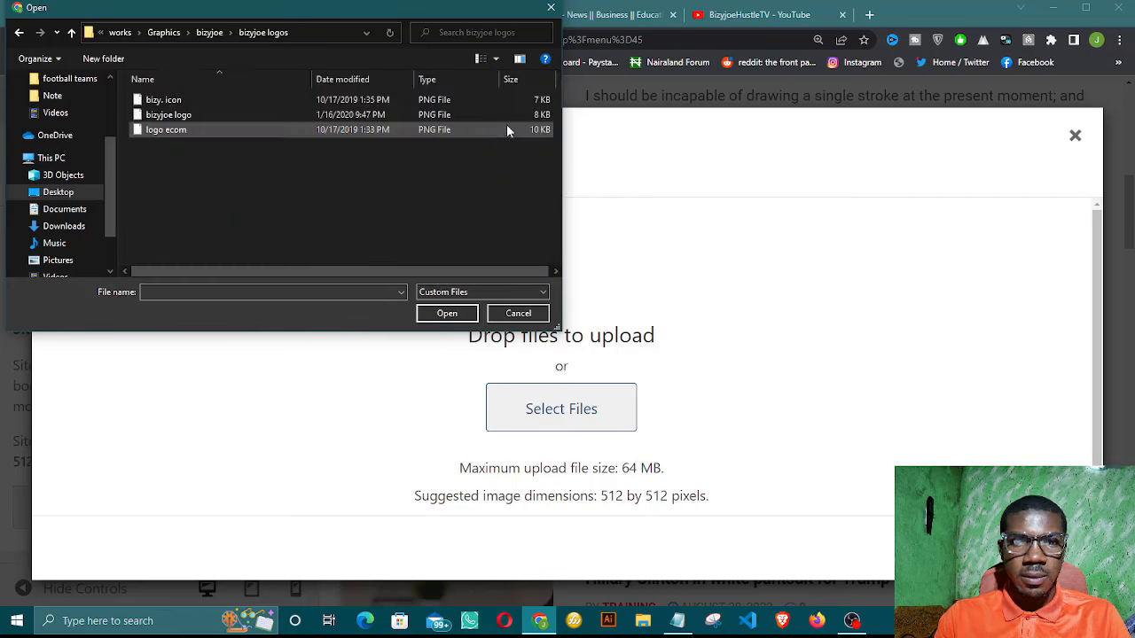
click(212, 101)
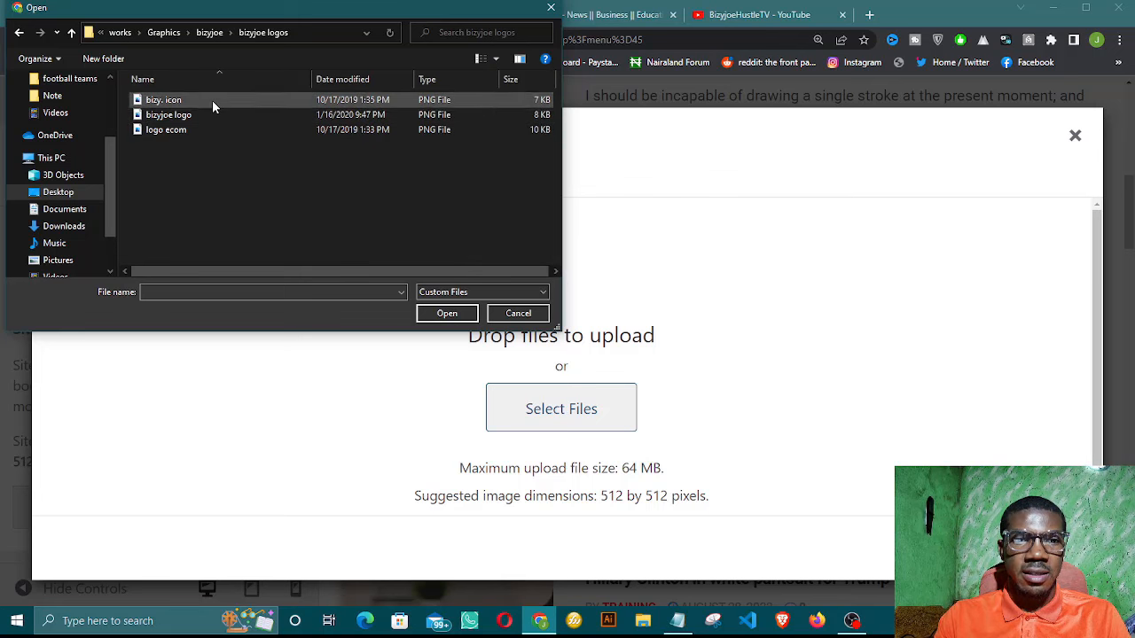
click(448, 314)
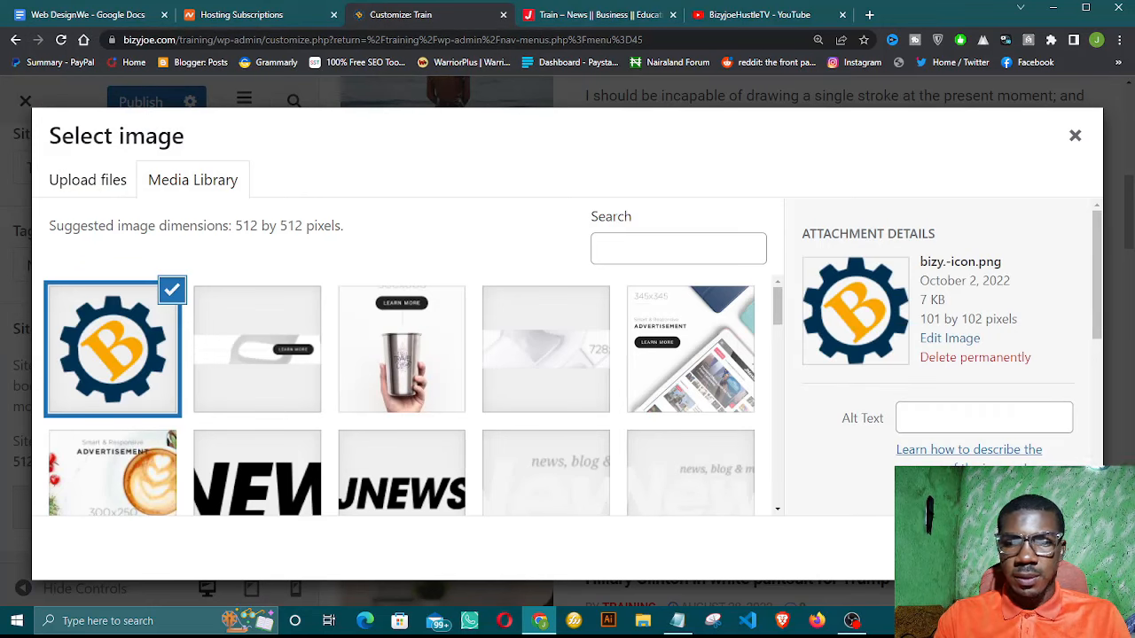
- Set the uploaded B gear image as site icon without cropping and publish
click(1053, 550)
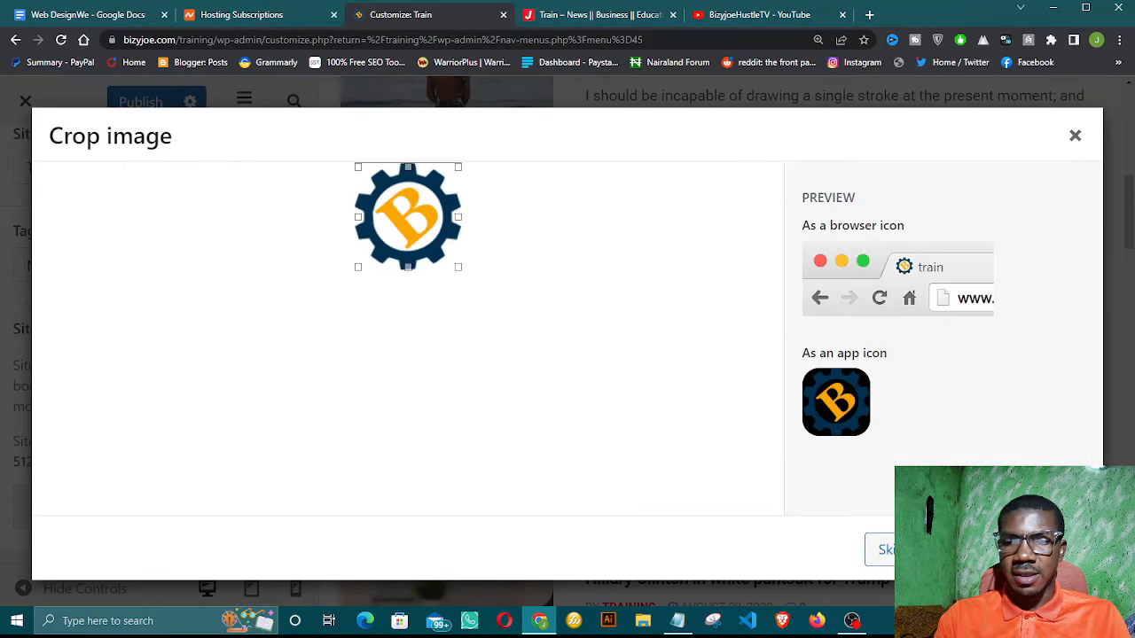
click(883, 550)
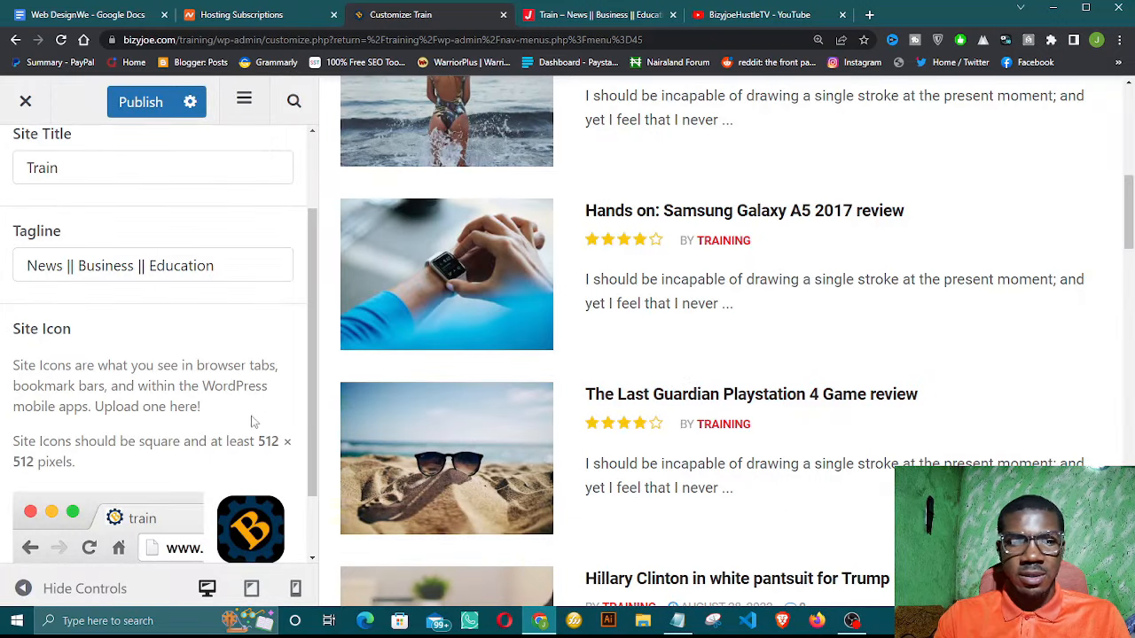
click(173, 96)
scroll(251, 361, down, 1)
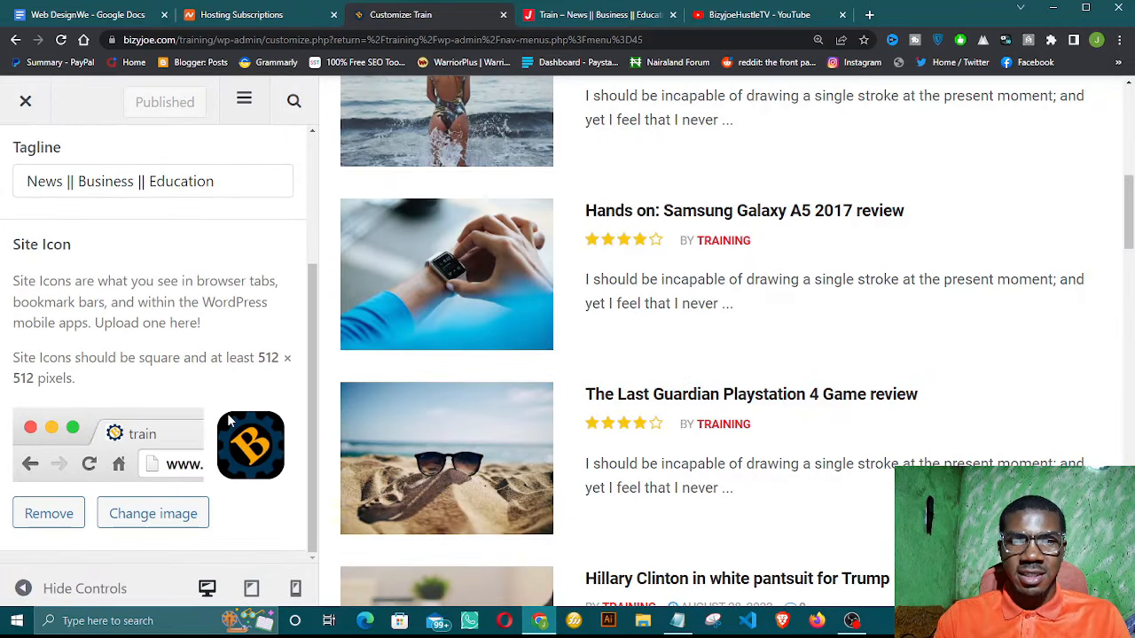
scroll(110, 302, up, 2)
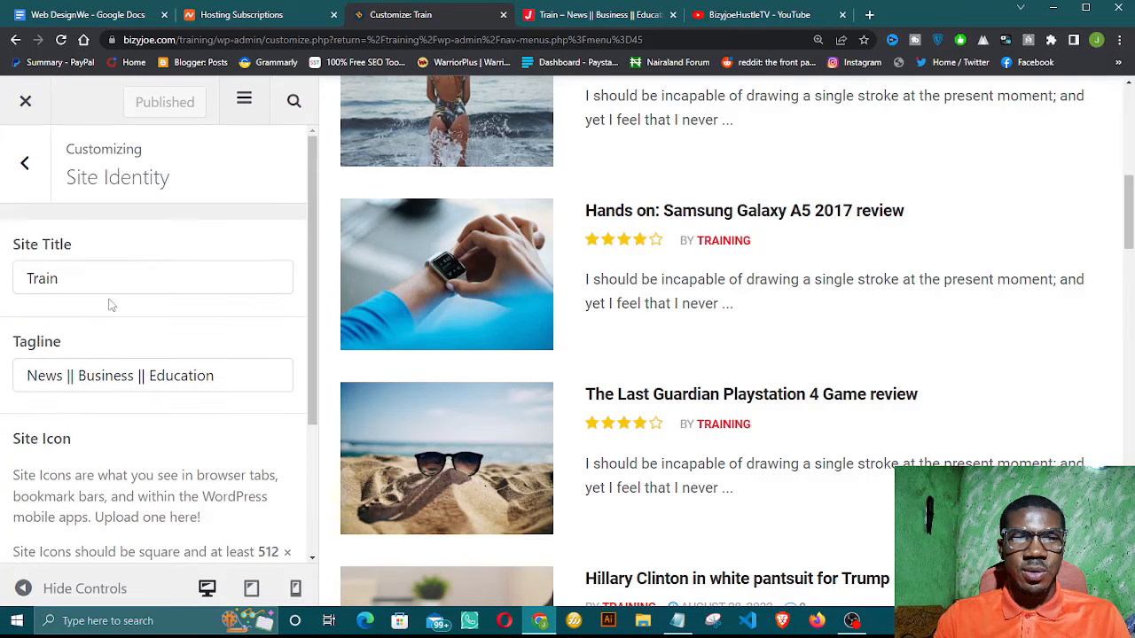
- Review the Menus section (Footer, Main, Mobile Navigation, Secondary) without changes, then return to the main panel
click(26, 168)
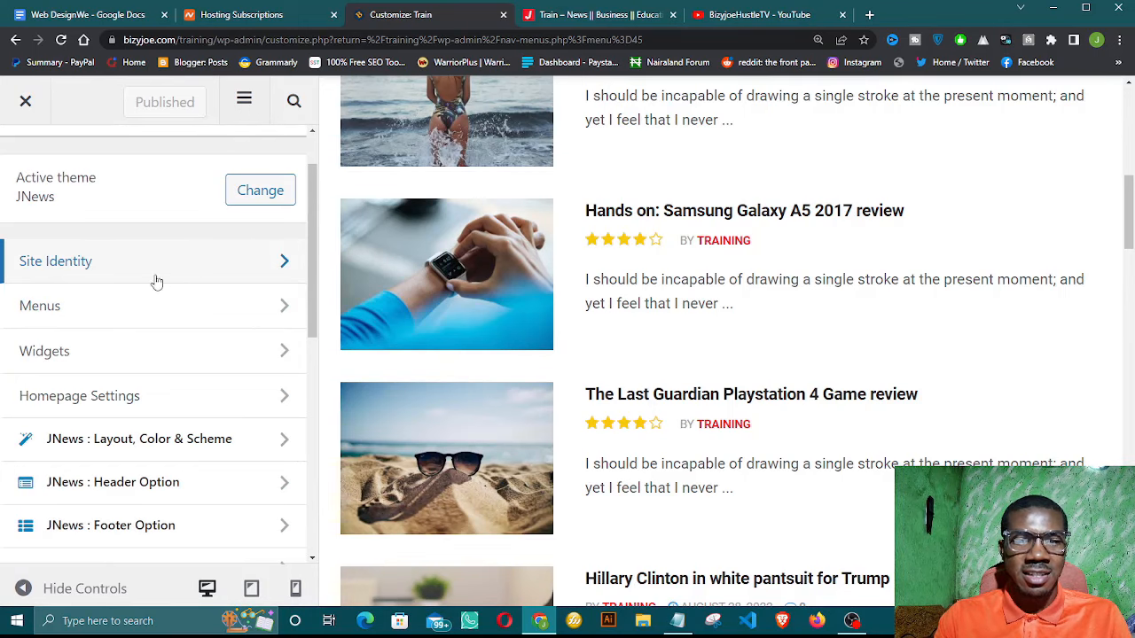
click(93, 306)
scroll(228, 348, down, 2)
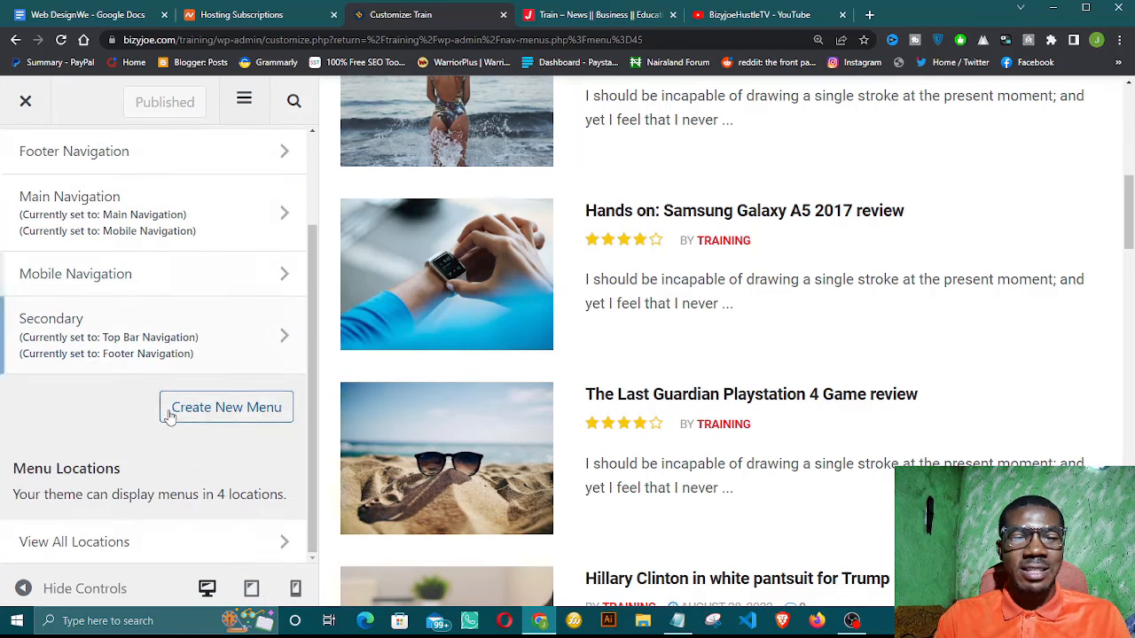
scroll(177, 473, up, 3)
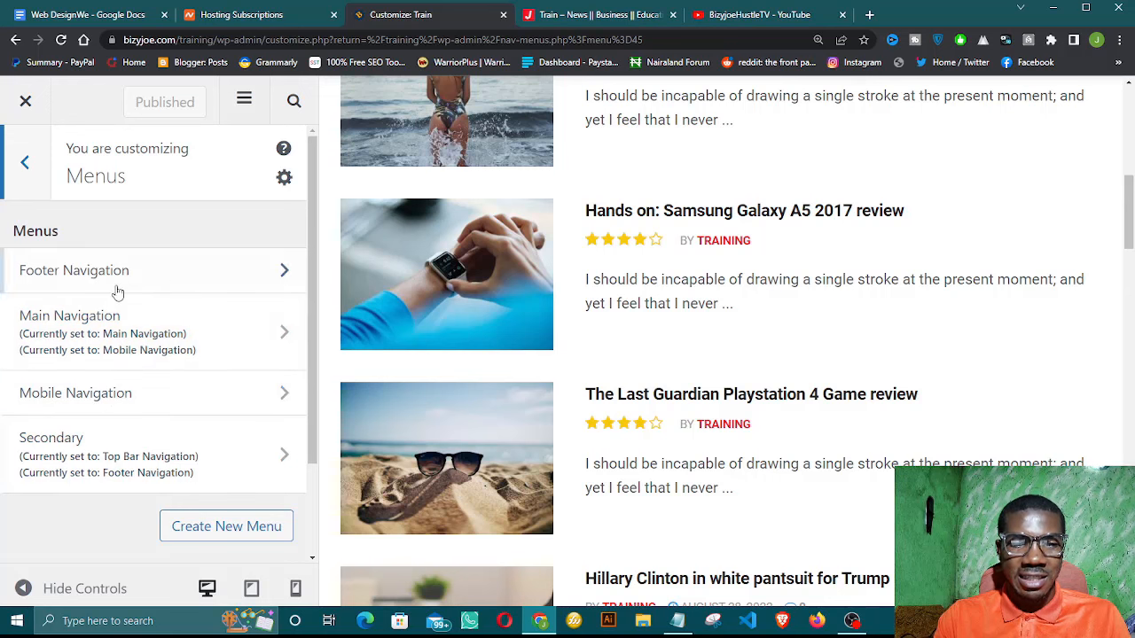
click(24, 181)
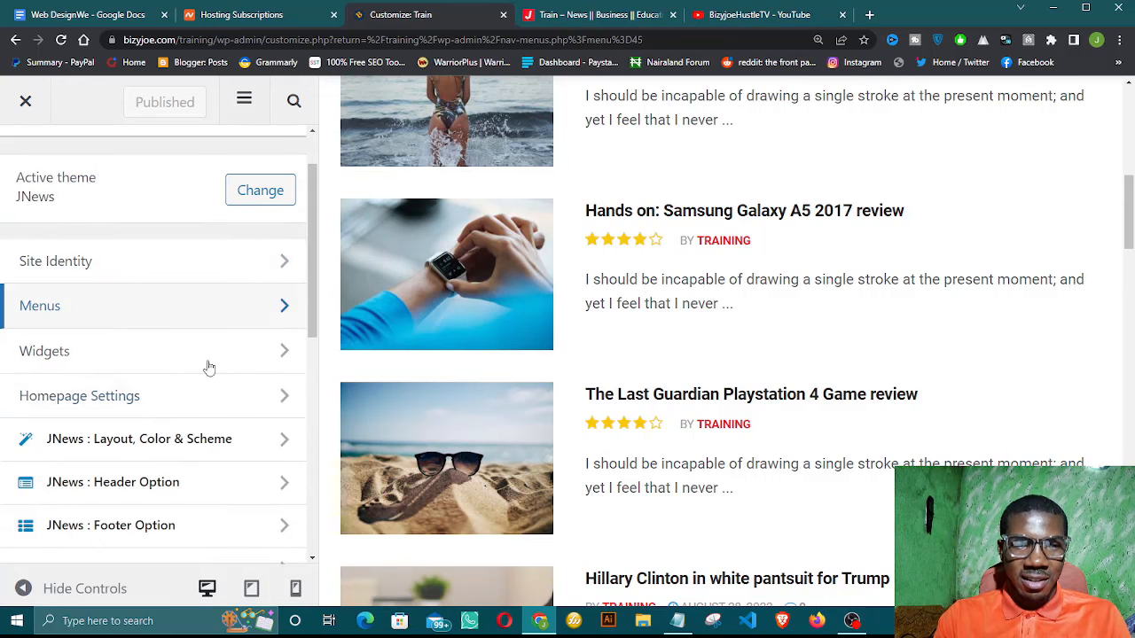
- Inspect the Default Sidebar's Social Counter and Ads Block widgets without changing them, then return to the main panel
click(155, 355)
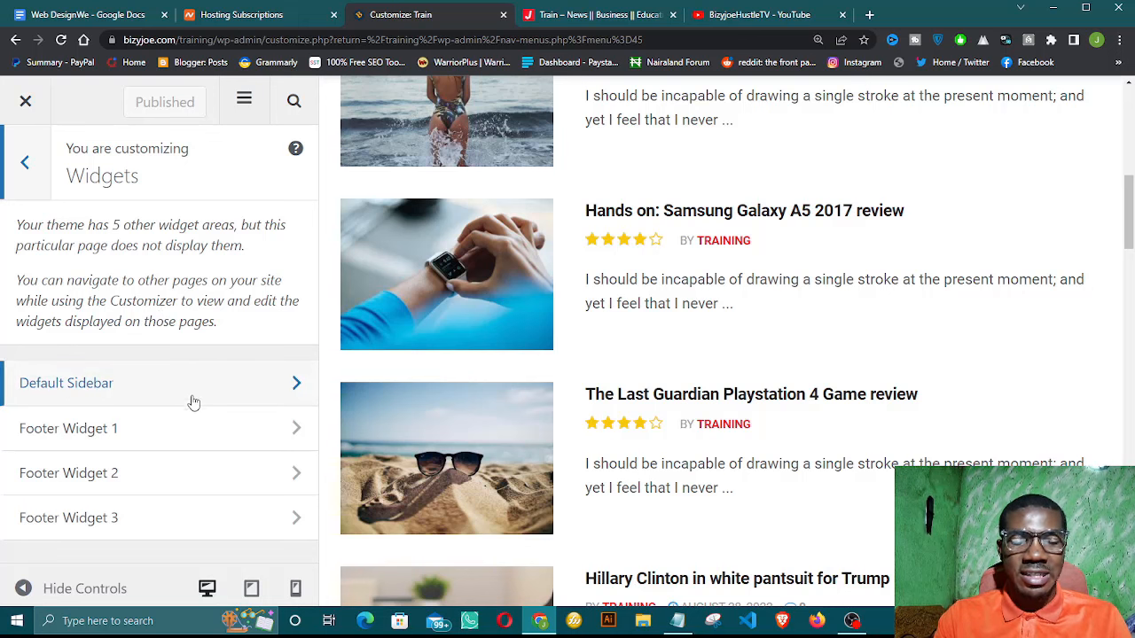
click(134, 385)
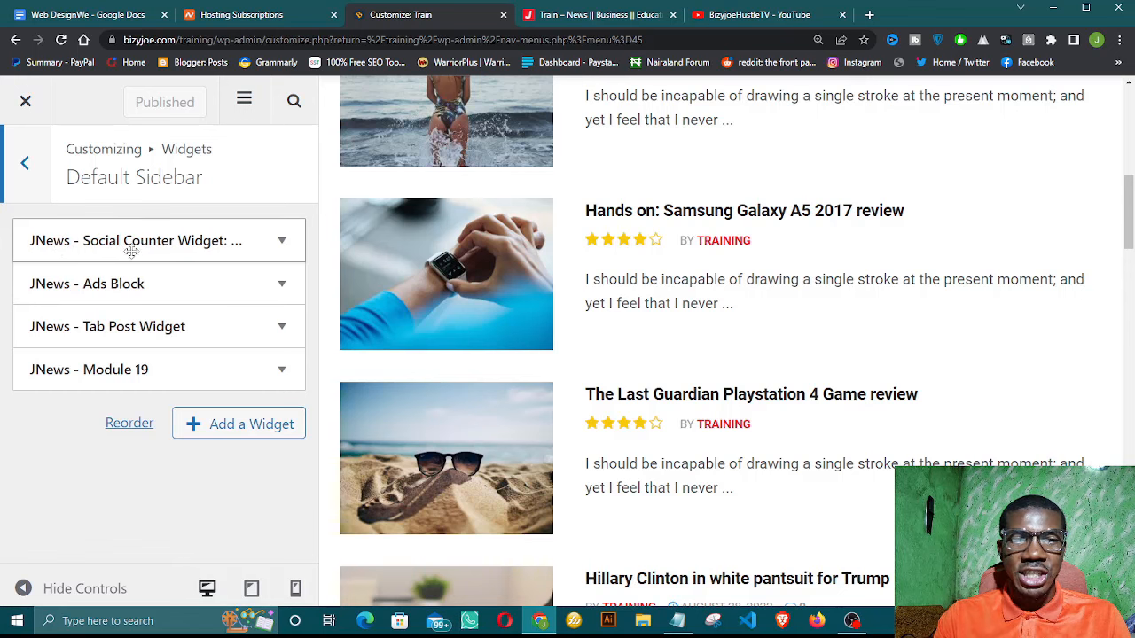
click(282, 241)
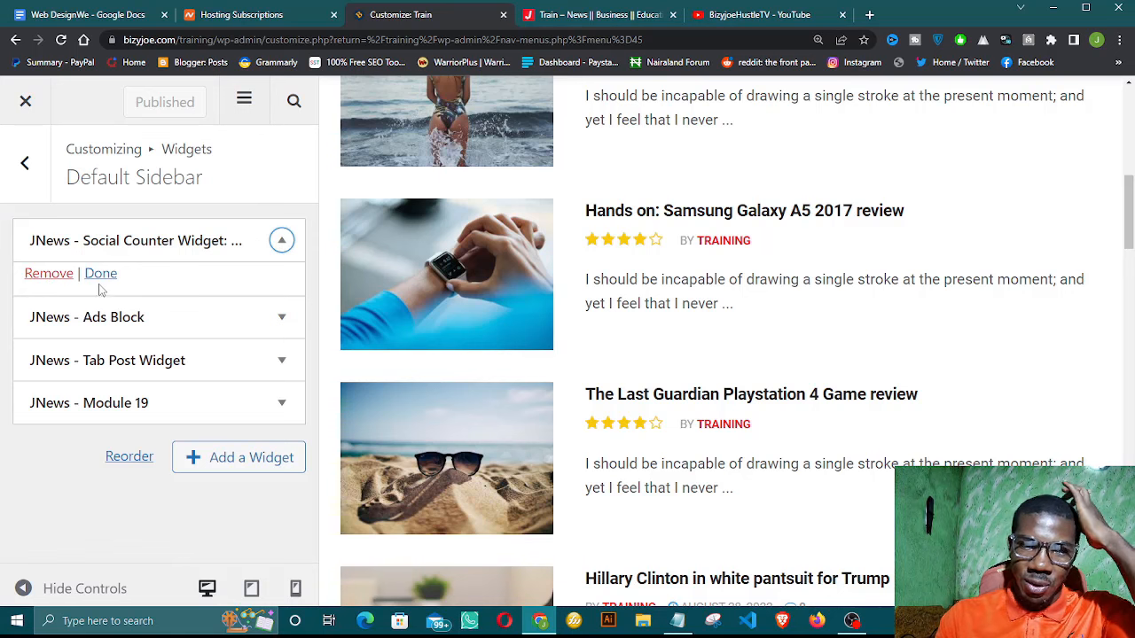
click(282, 242)
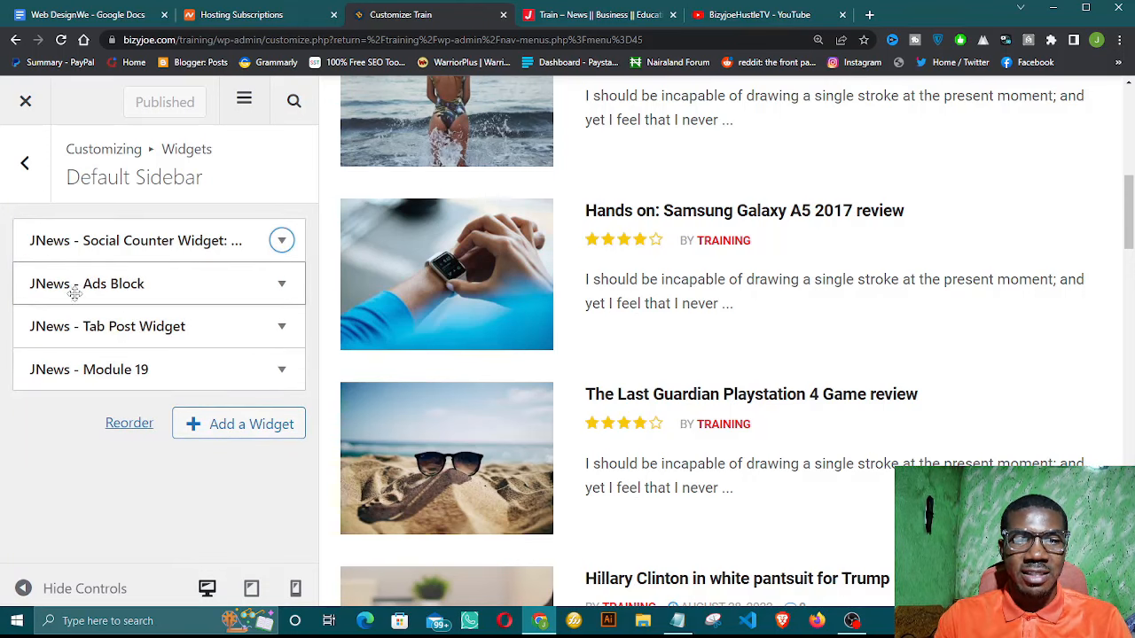
click(281, 283)
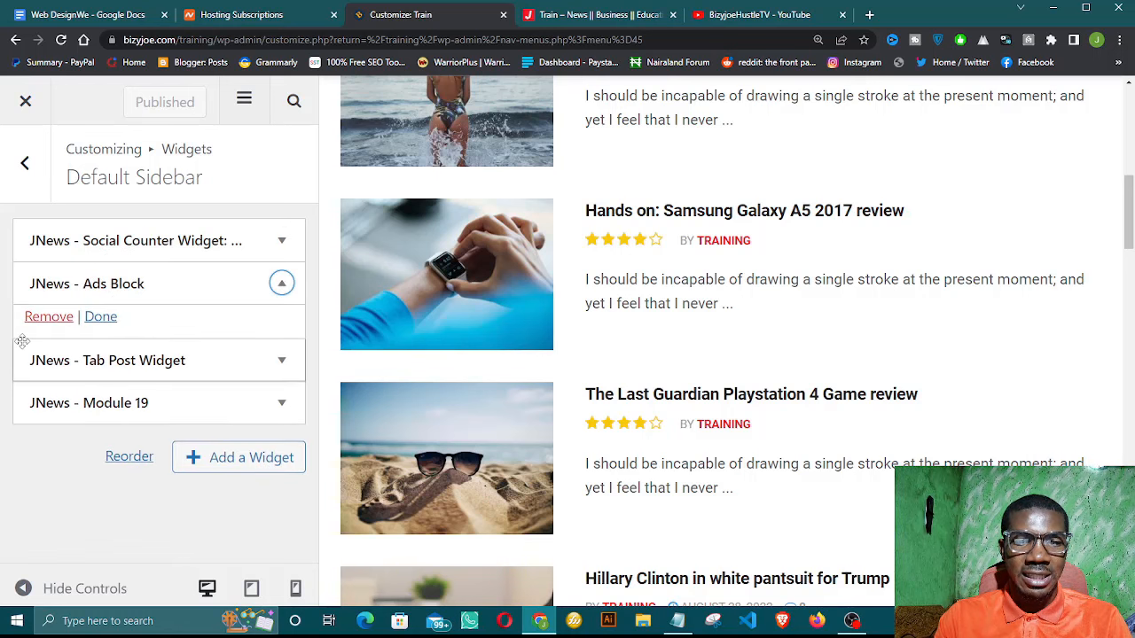
click(281, 284)
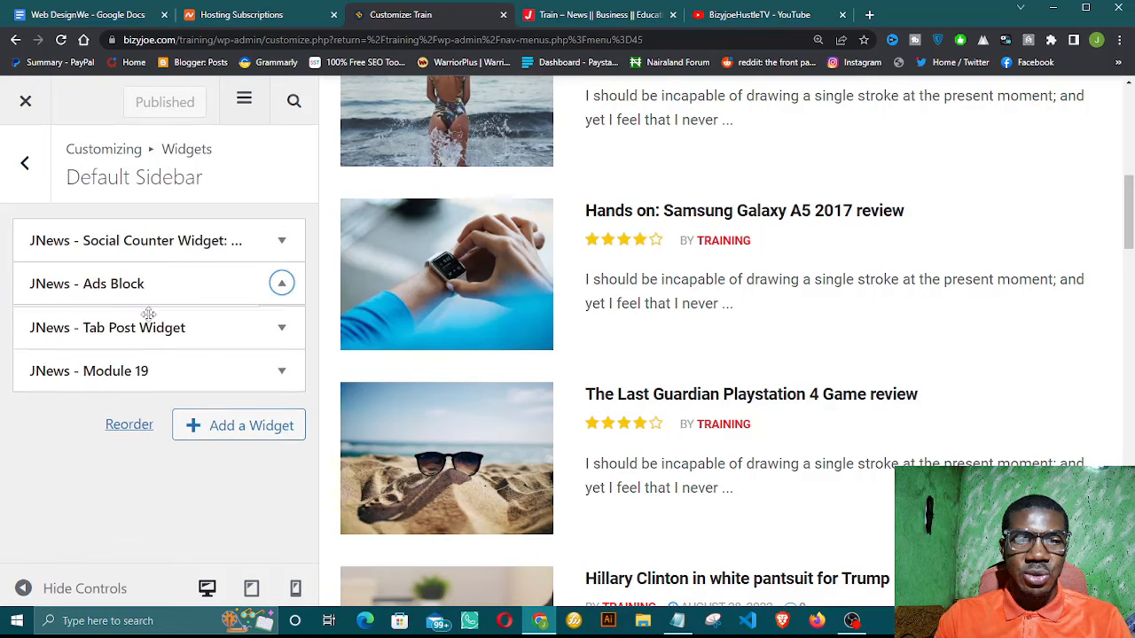
click(25, 163)
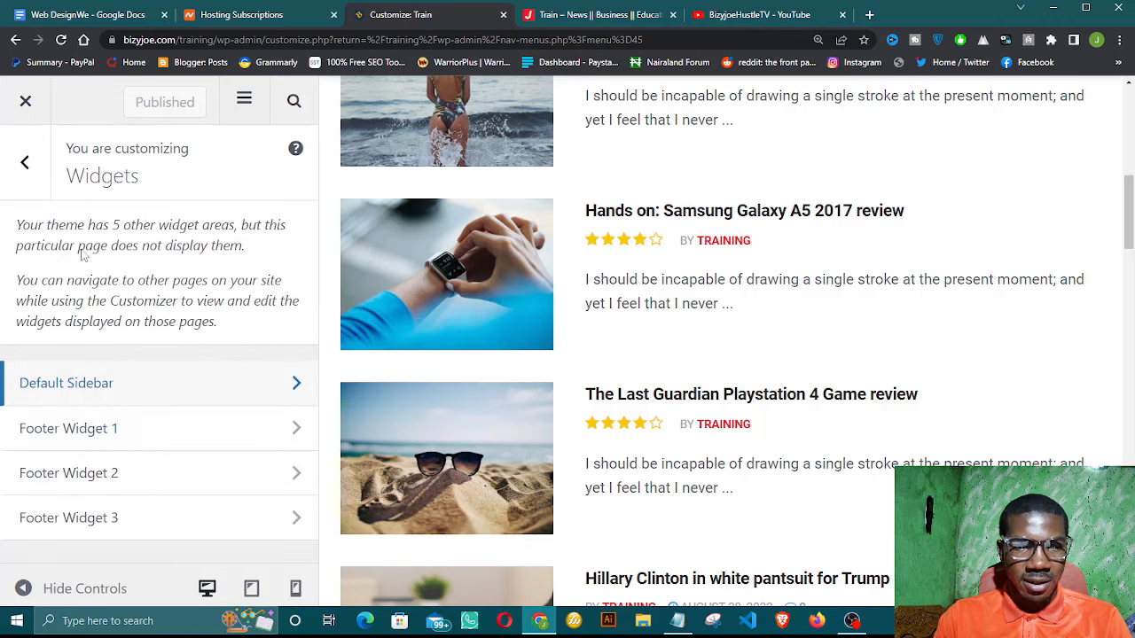
click(24, 162)
scroll(255, 421, down, 2)
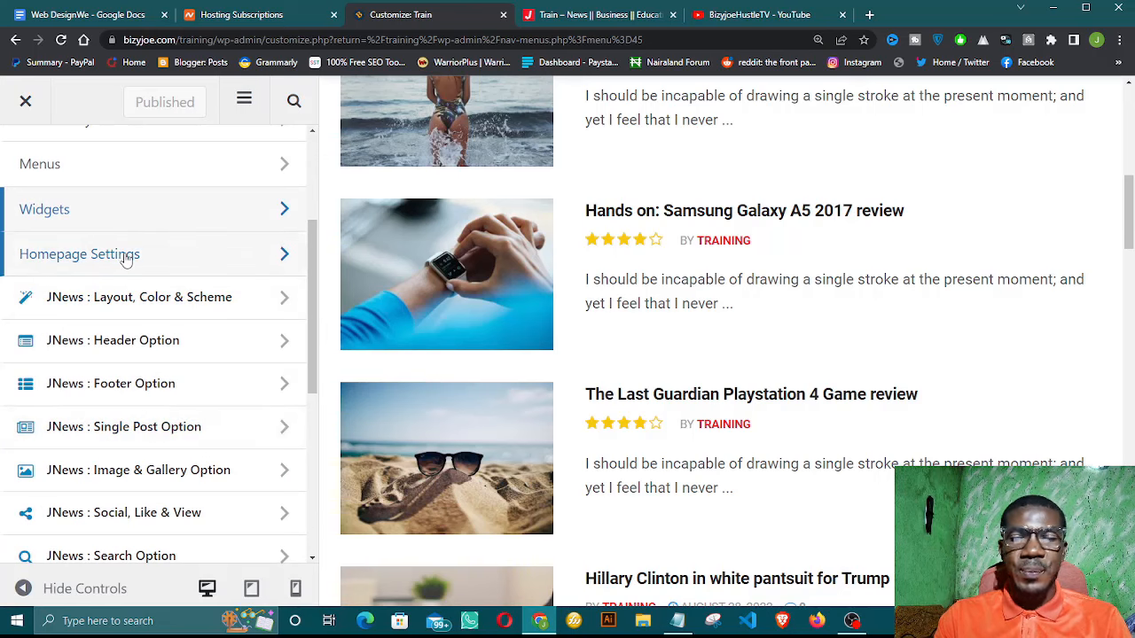
scroll(689, 310, up, 1)
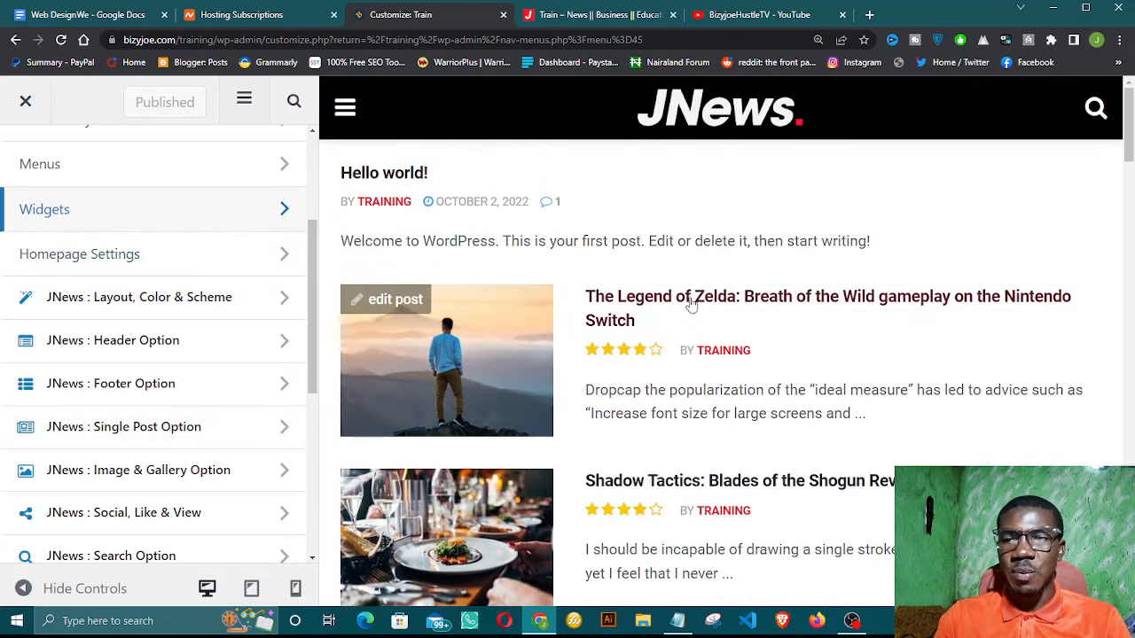
scroll(691, 328, down, 10)
scroll(684, 357, up, 10)
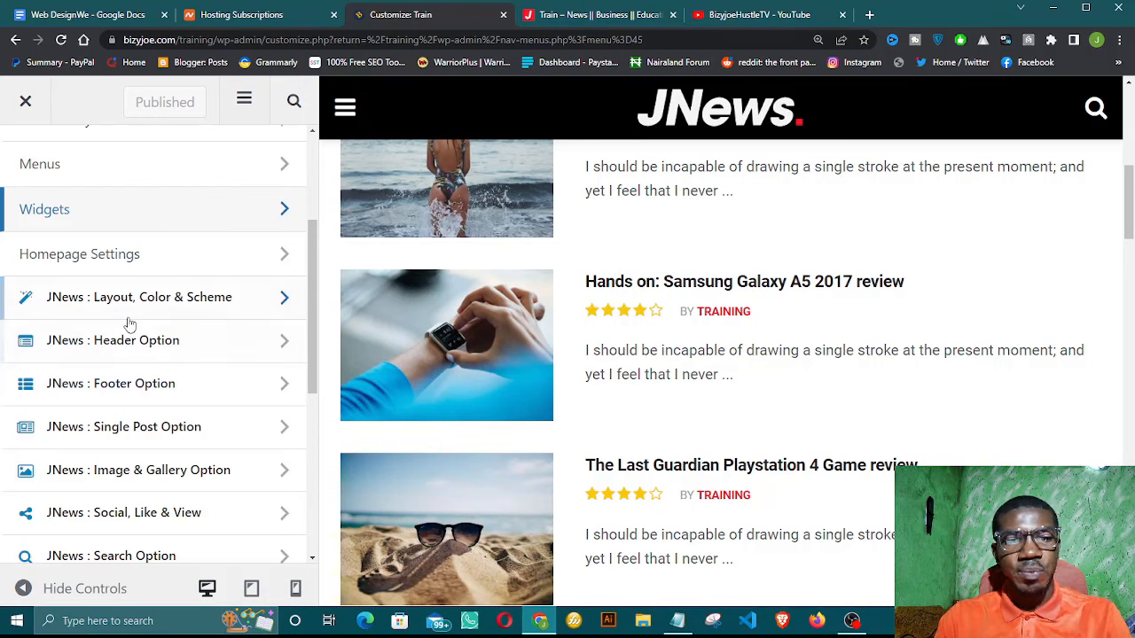
click(184, 299)
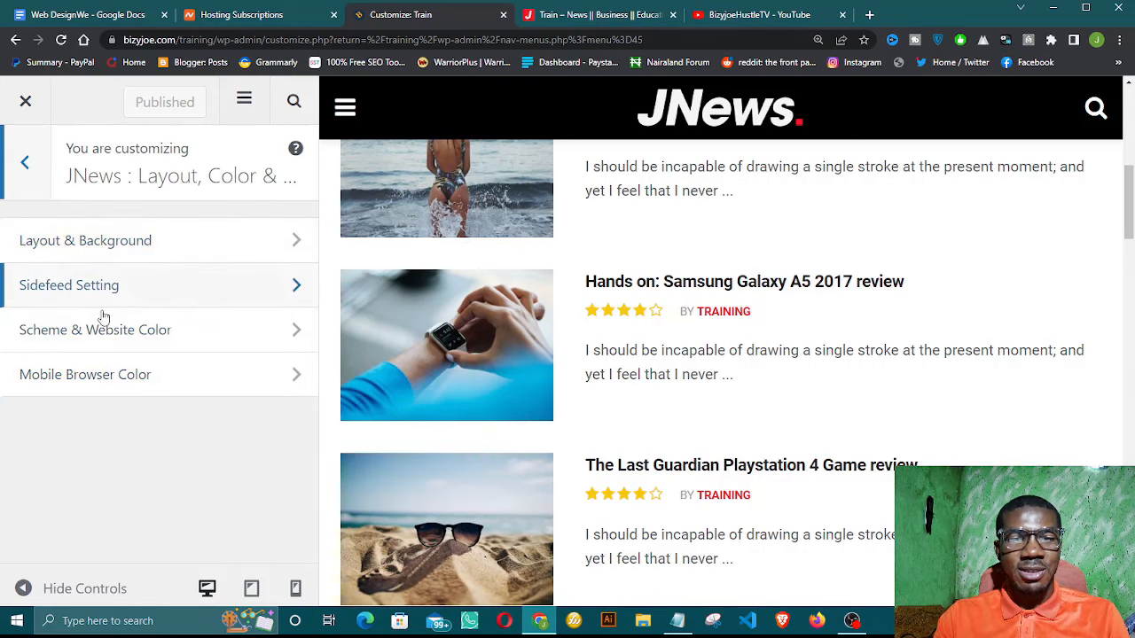
click(26, 180)
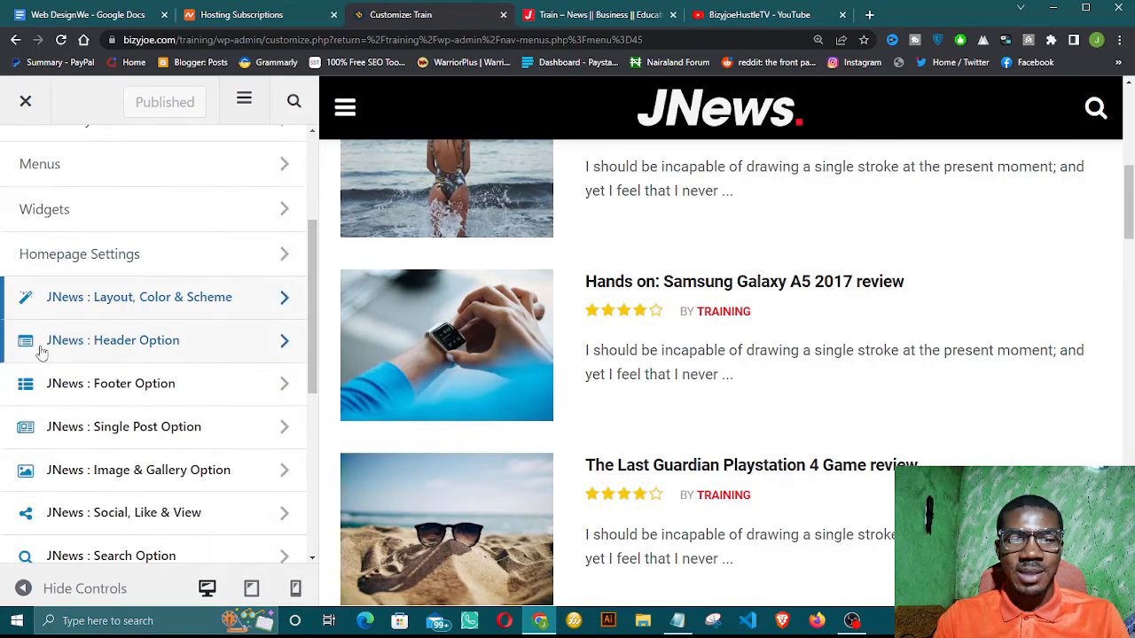
- Open JNews : Header Option's builder and compare it with the live header's logo, 728x90 ad and menu
click(134, 351)
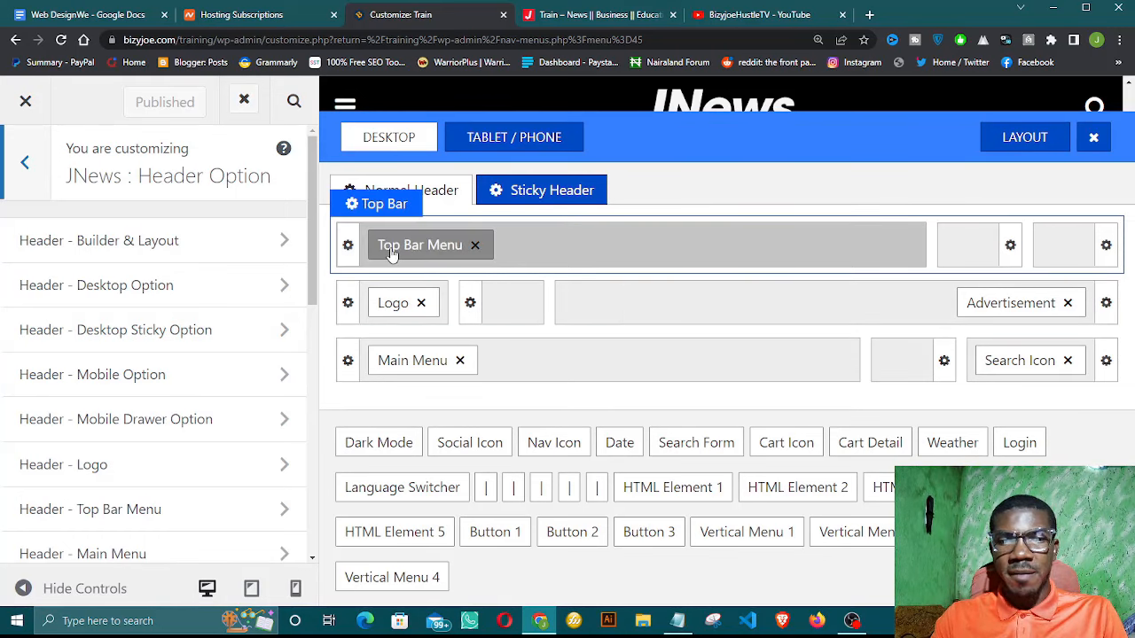
click(592, 14)
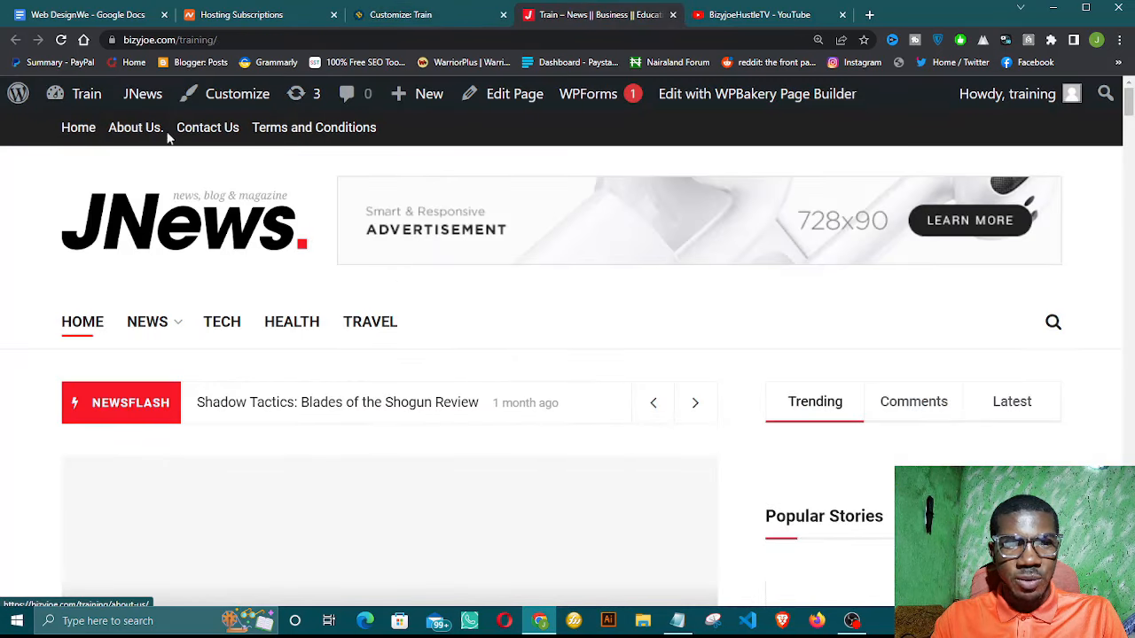
click(440, 18)
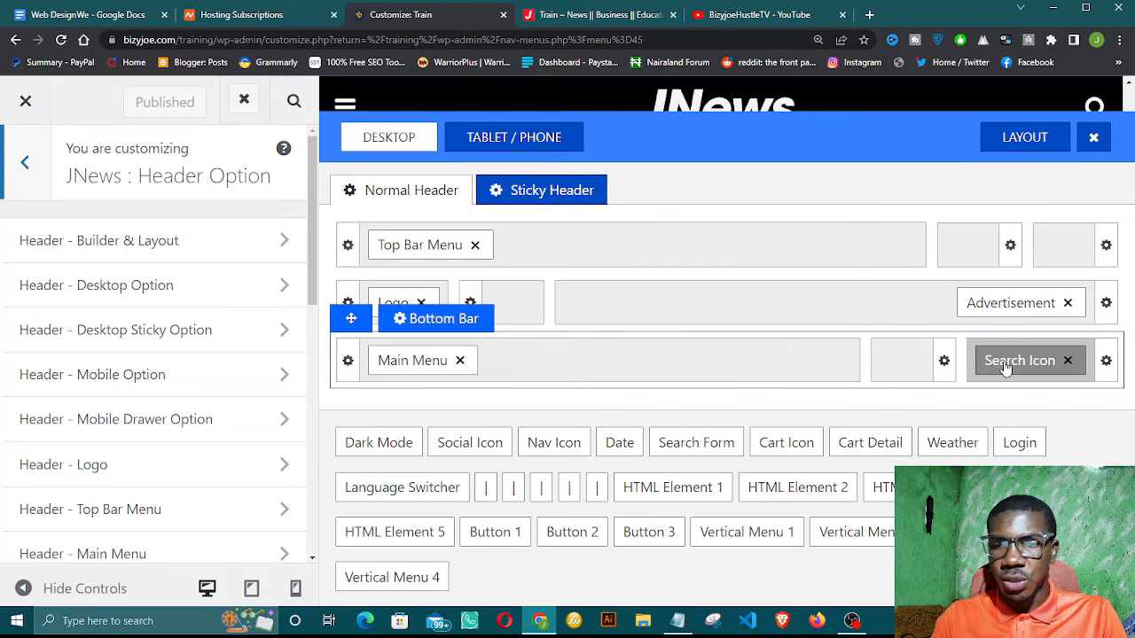
click(640, 16)
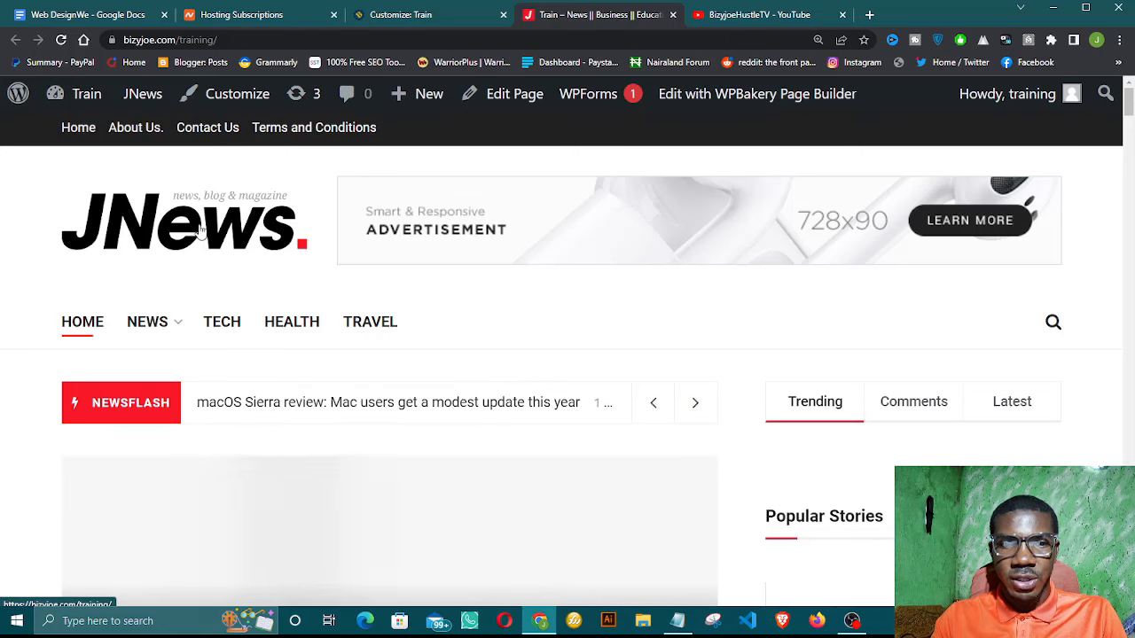
- Switch back to the Customize: Train tab showing the JNews header builder
mouse_move(122, 327)
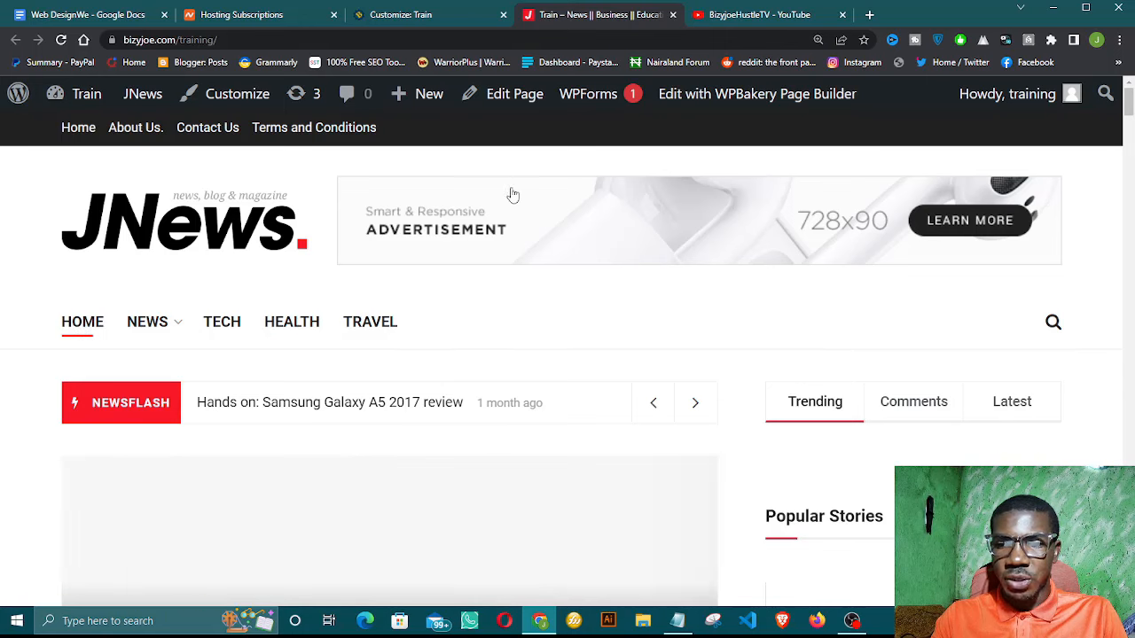
click(401, 15)
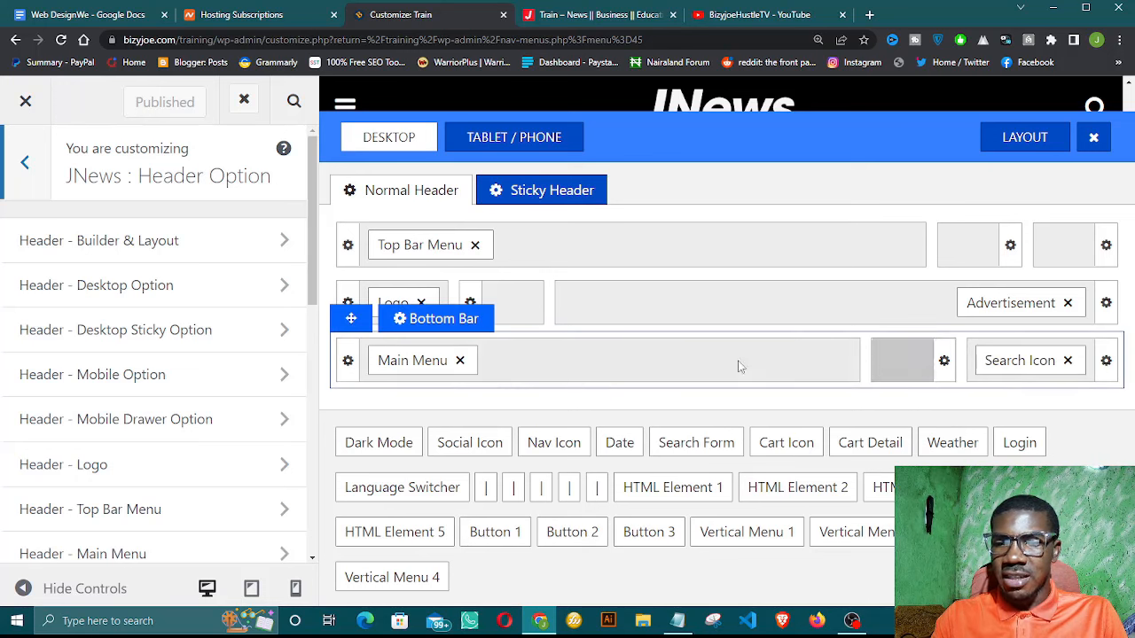
- Delete the Advertisement chip from the Mid Bar and remove the desktop advertisement image
click(1068, 304)
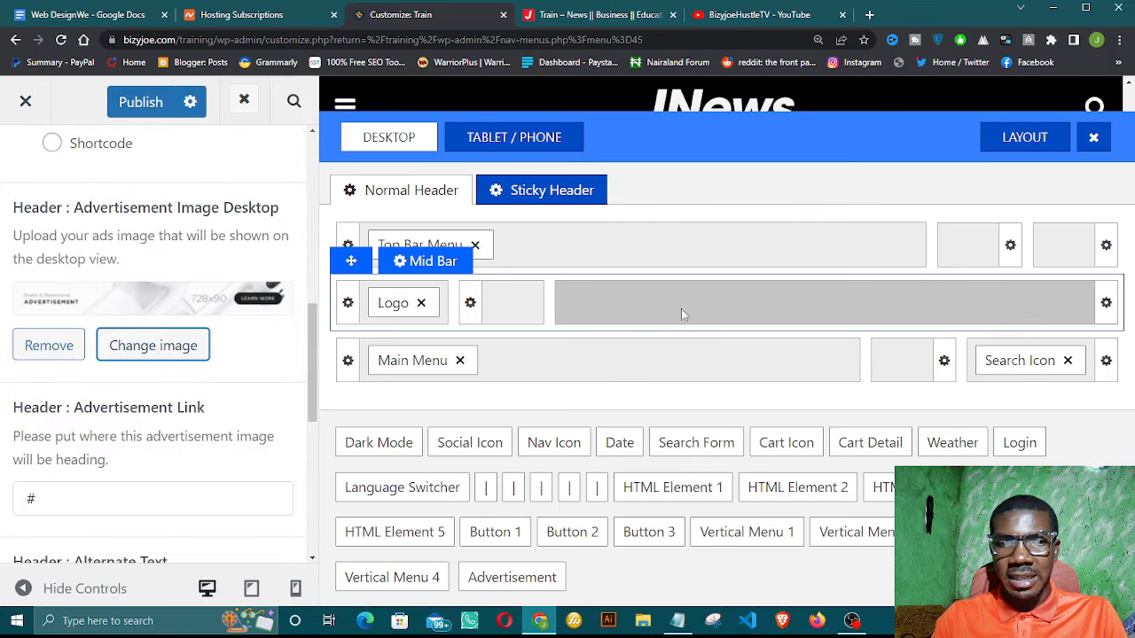
click(55, 345)
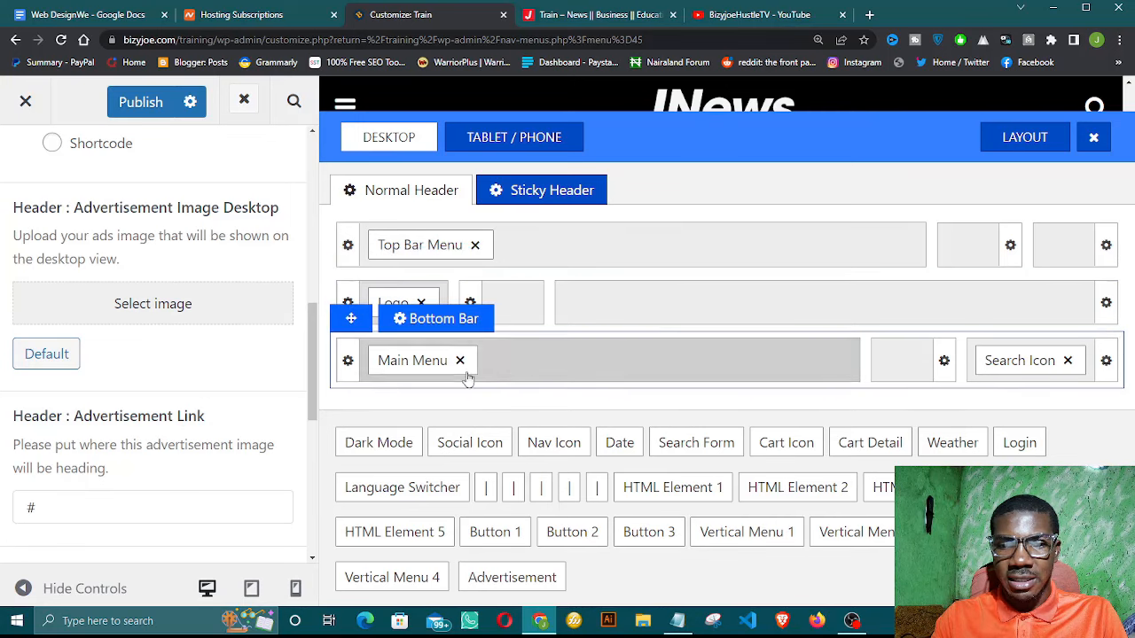
- Drag Main Menu to the Mid Bar right slot, Date and Search Icon into the Top Bar, then publish
drag(416, 370, 1020, 307)
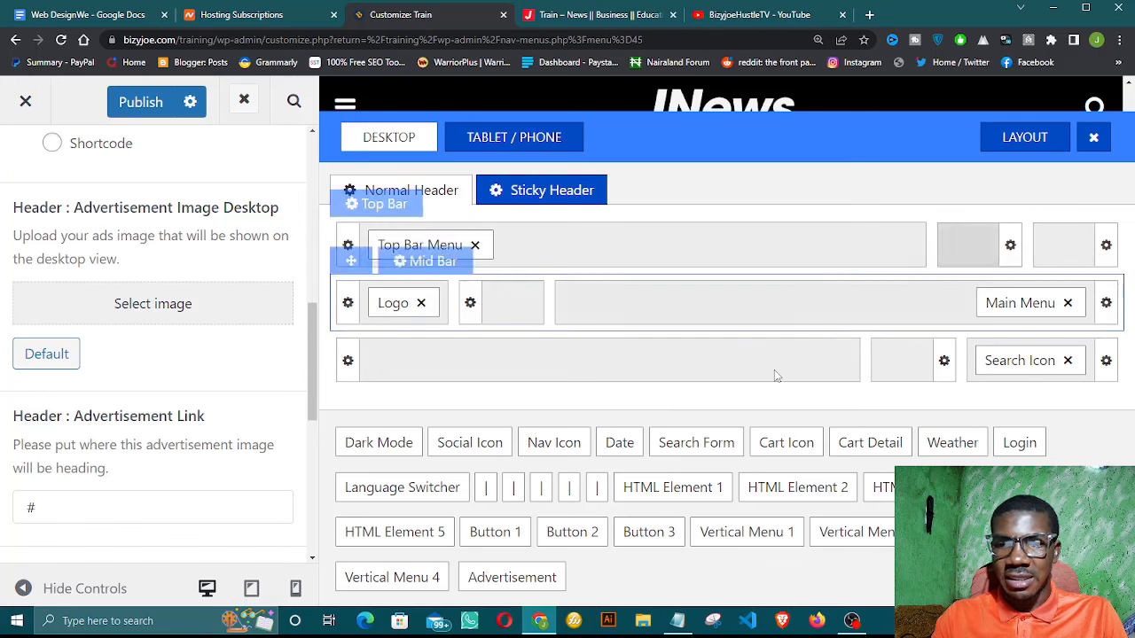
drag(619, 442, 966, 253)
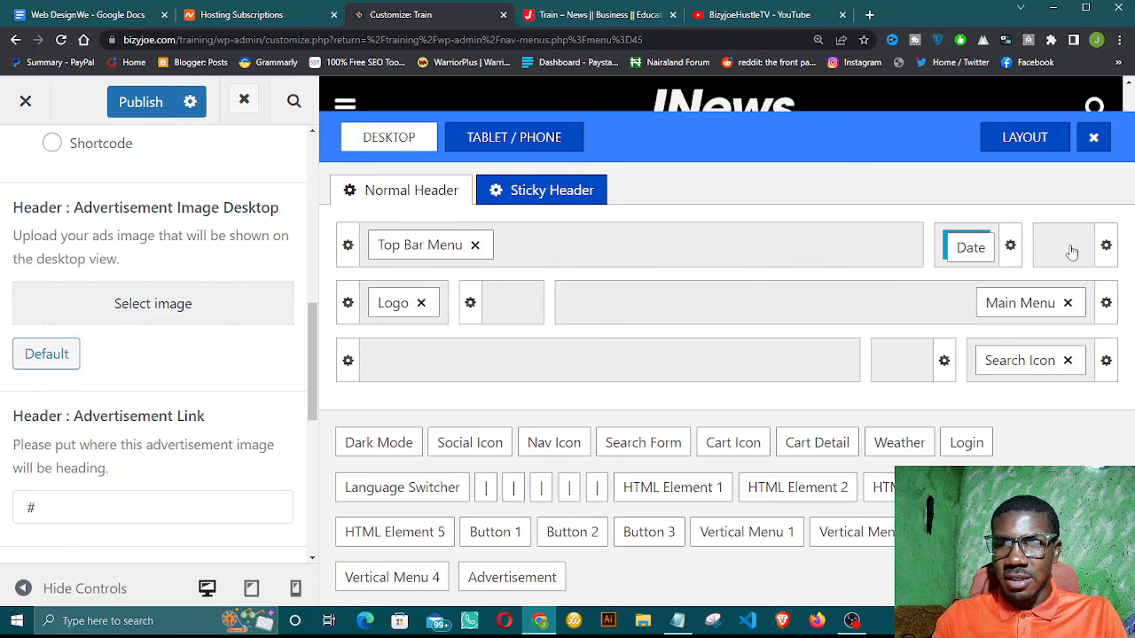
drag(971, 247, 1068, 251)
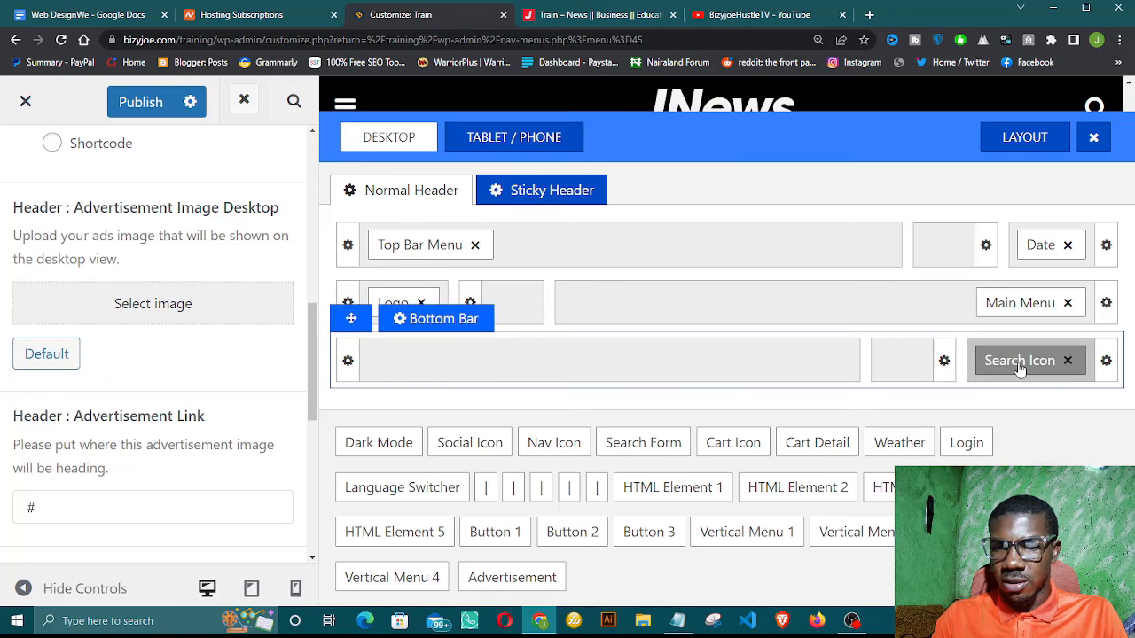
drag(1020, 368, 914, 261)
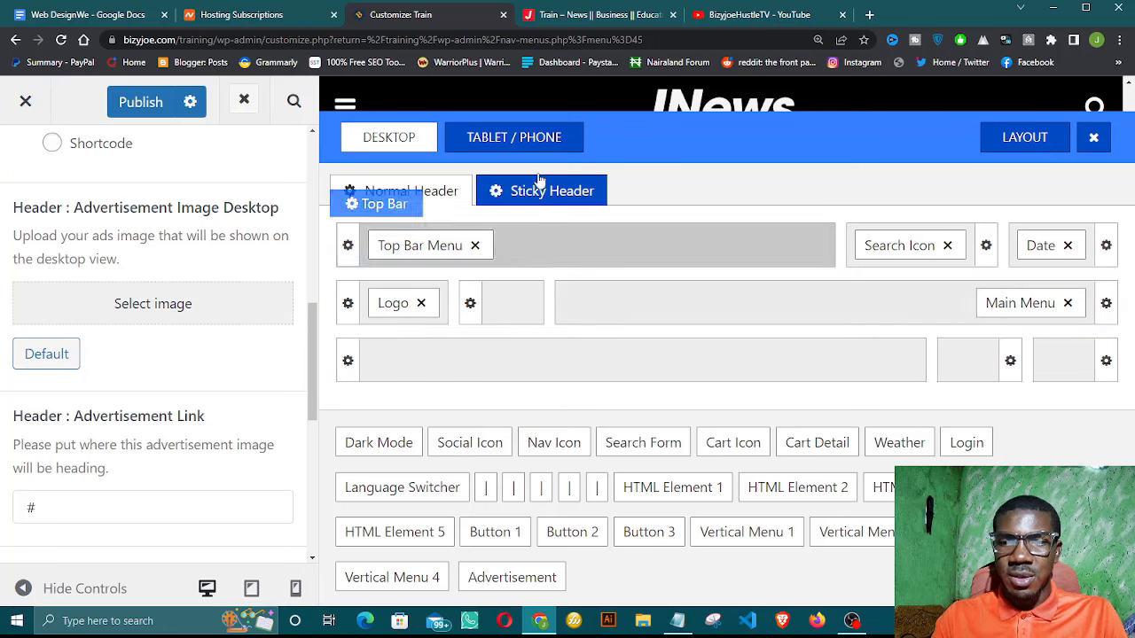
click(157, 111)
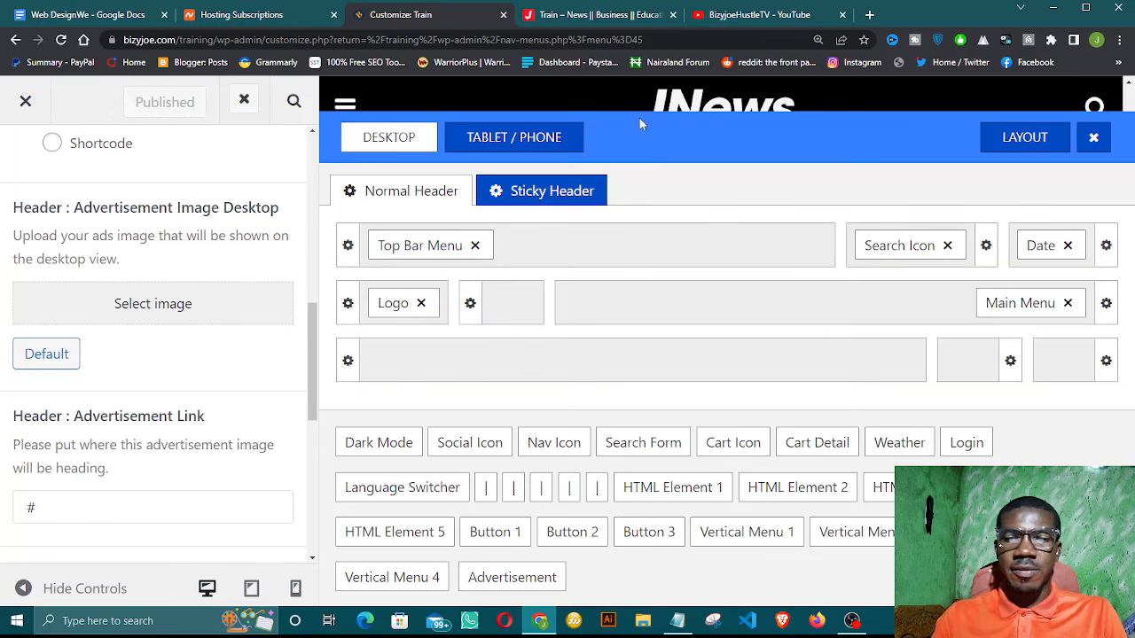
- Reload the live site to confirm the ad-free header with the menu beside the logo, then return to the customizer
click(619, 25)
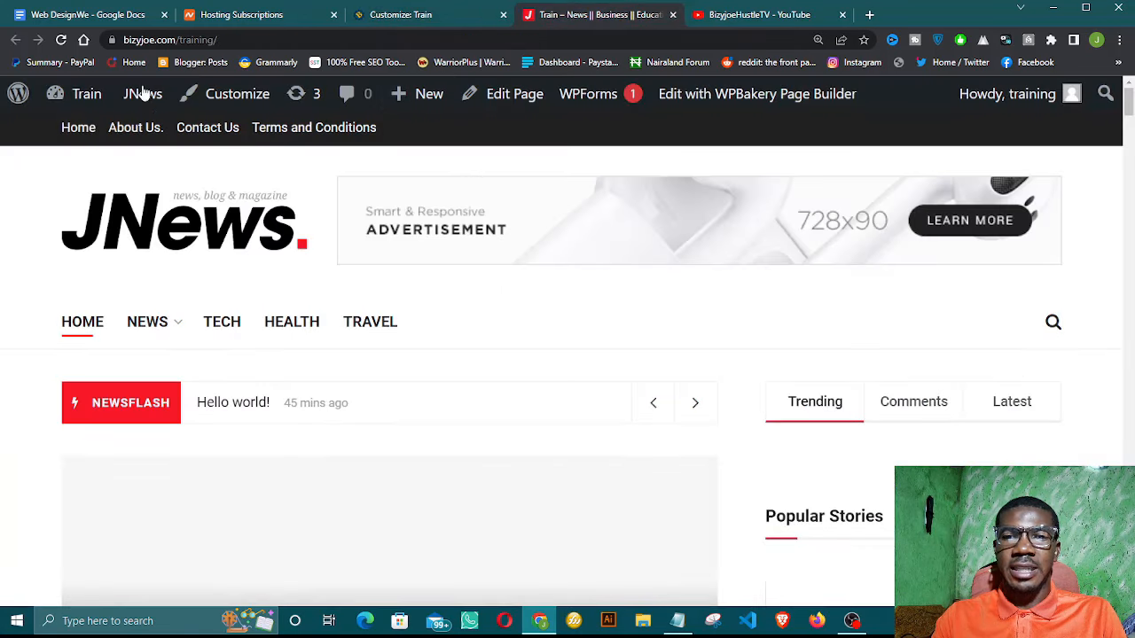
click(62, 40)
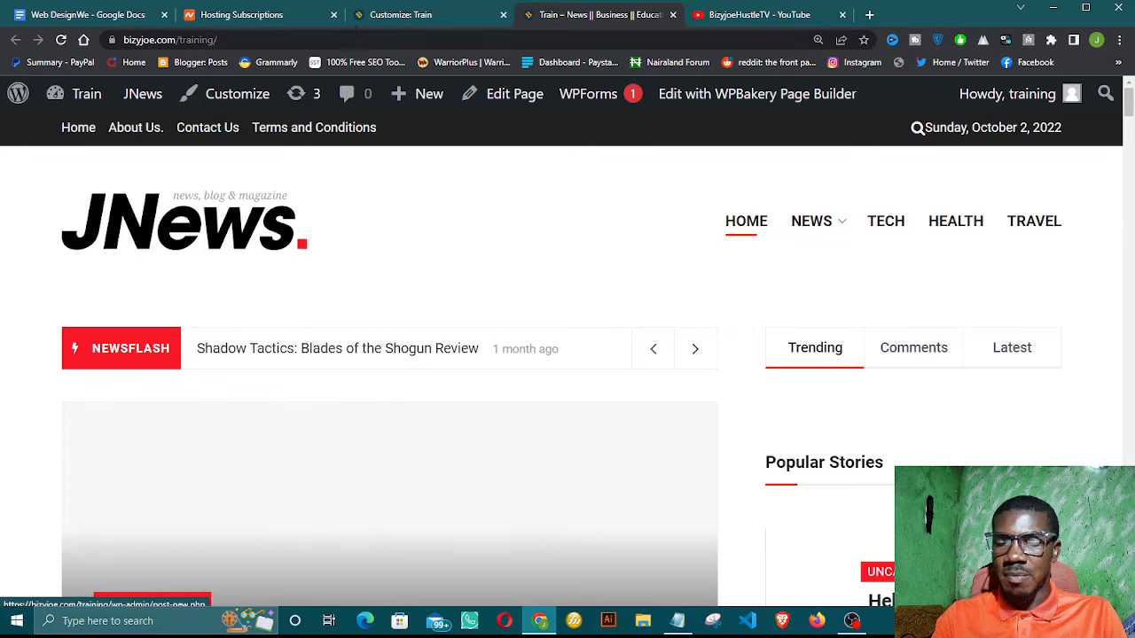
click(375, 16)
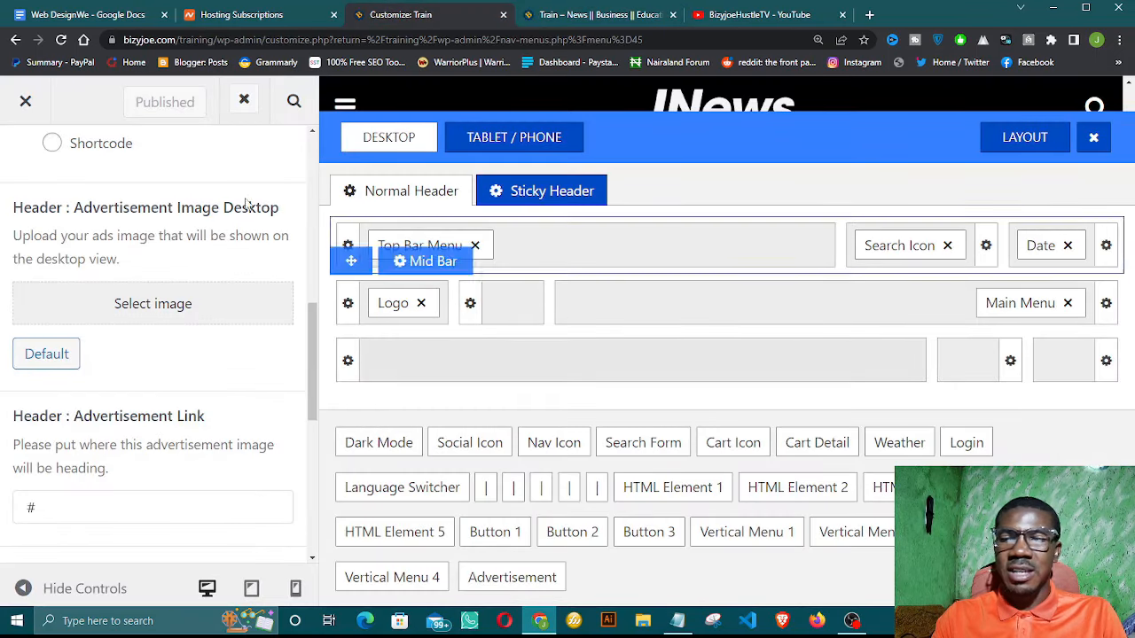
- Back out of the Header Ads settings and open JNews : Footer Option's Footer Layout section
scroll(98, 282, up, 1)
scroll(96, 280, up, 5)
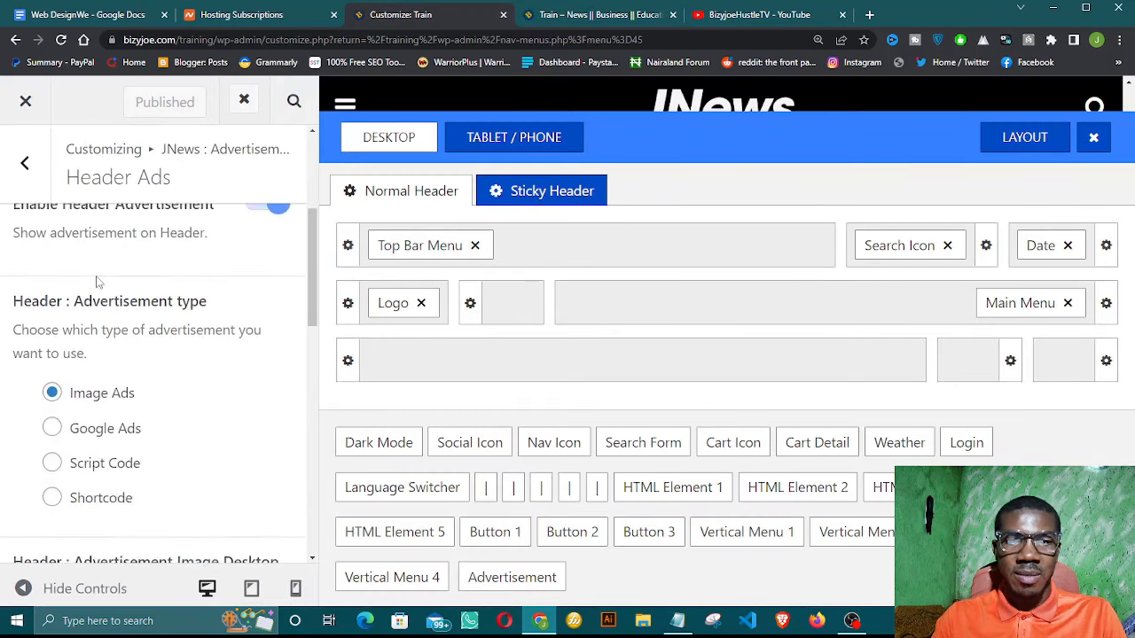
click(26, 163)
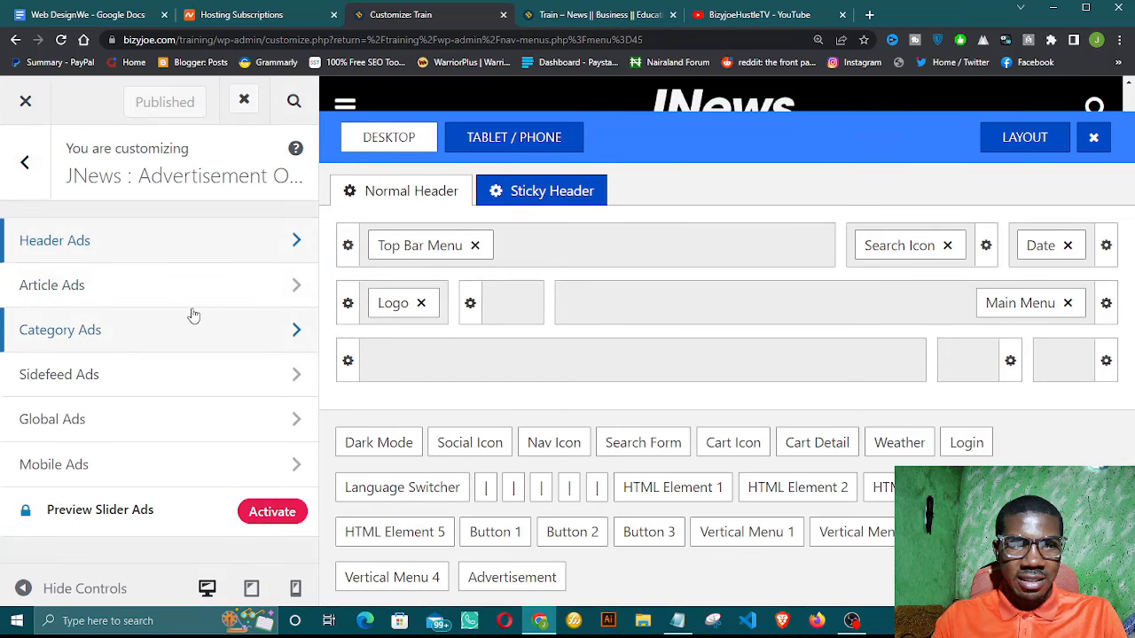
click(40, 177)
scroll(157, 355, up, 4)
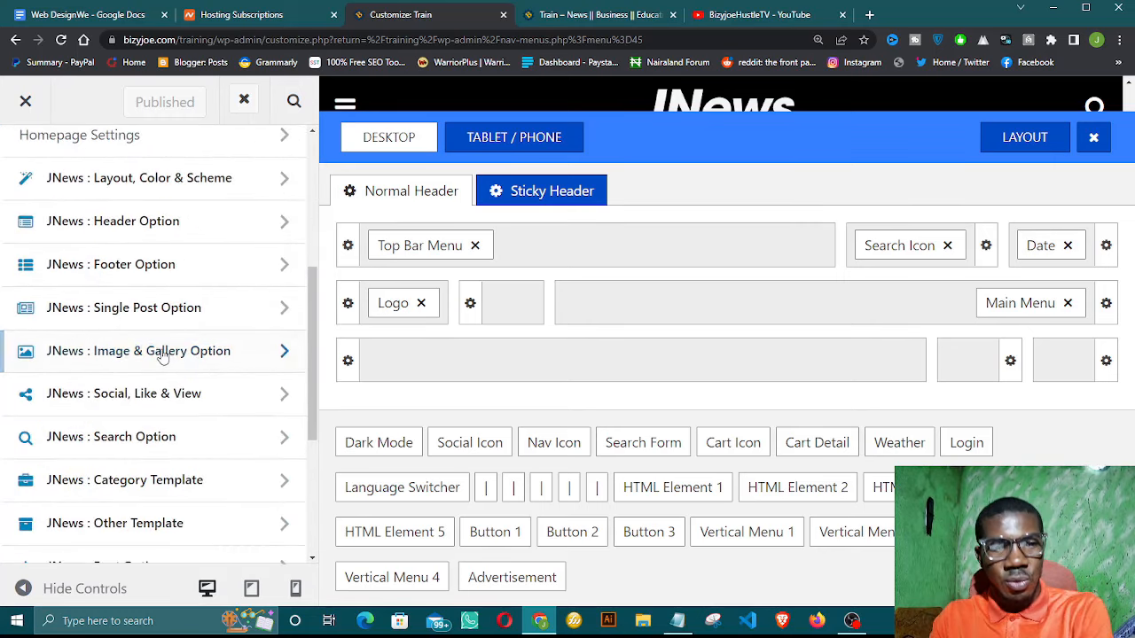
scroll(162, 354, up, 3)
scroll(162, 354, down, 2)
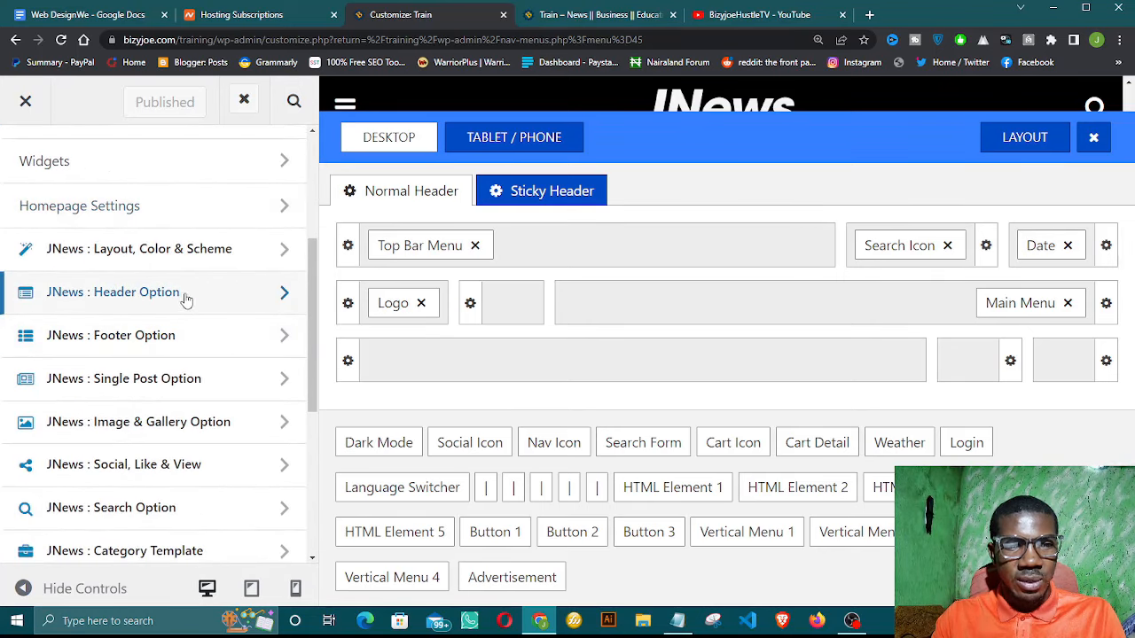
scroll(133, 325, down, 1)
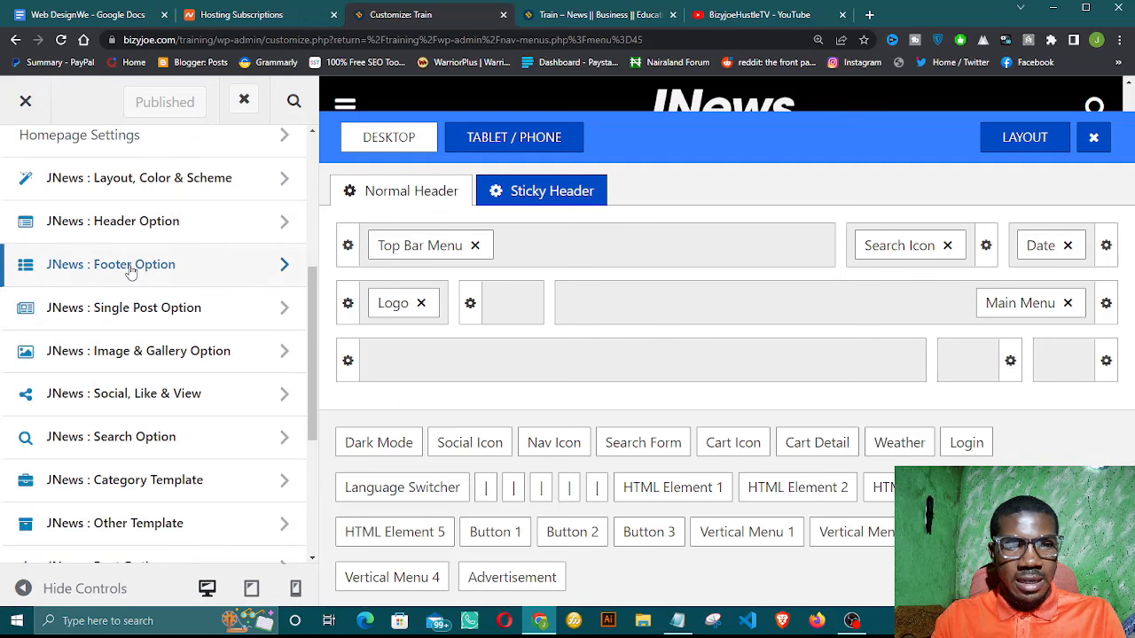
click(130, 269)
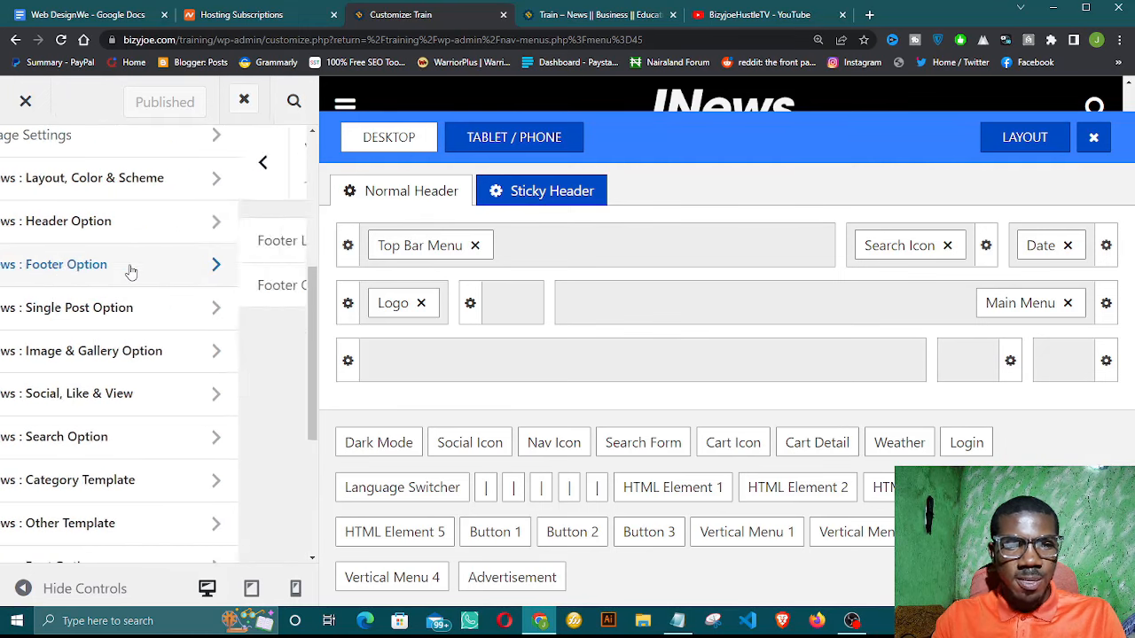
click(121, 247)
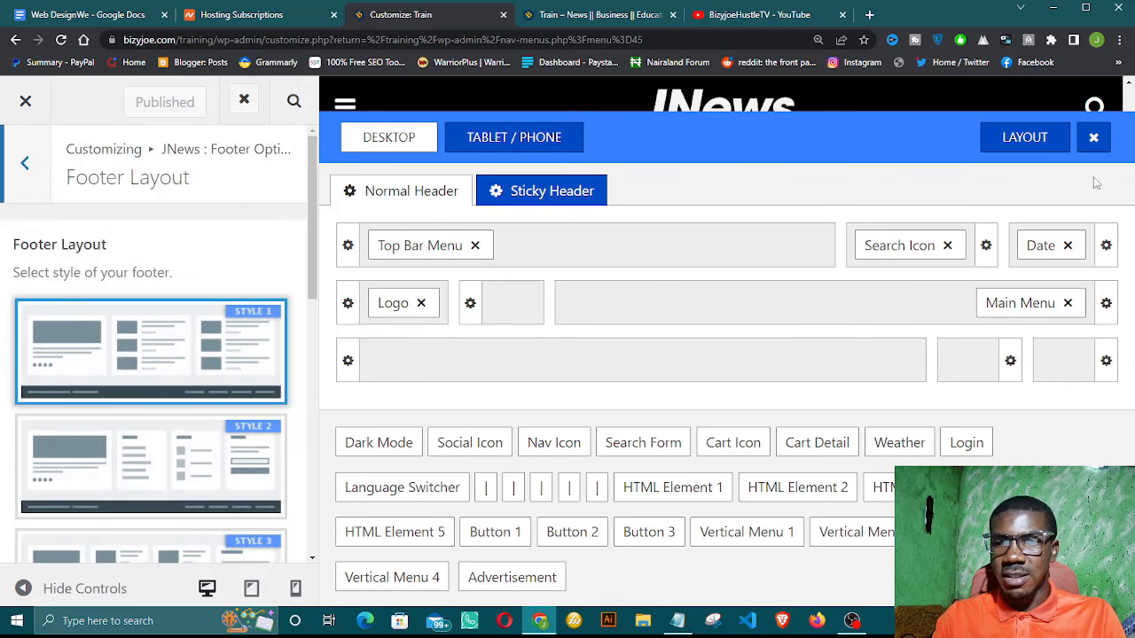
- Close the header builder and check the live site's current footer
click(1095, 139)
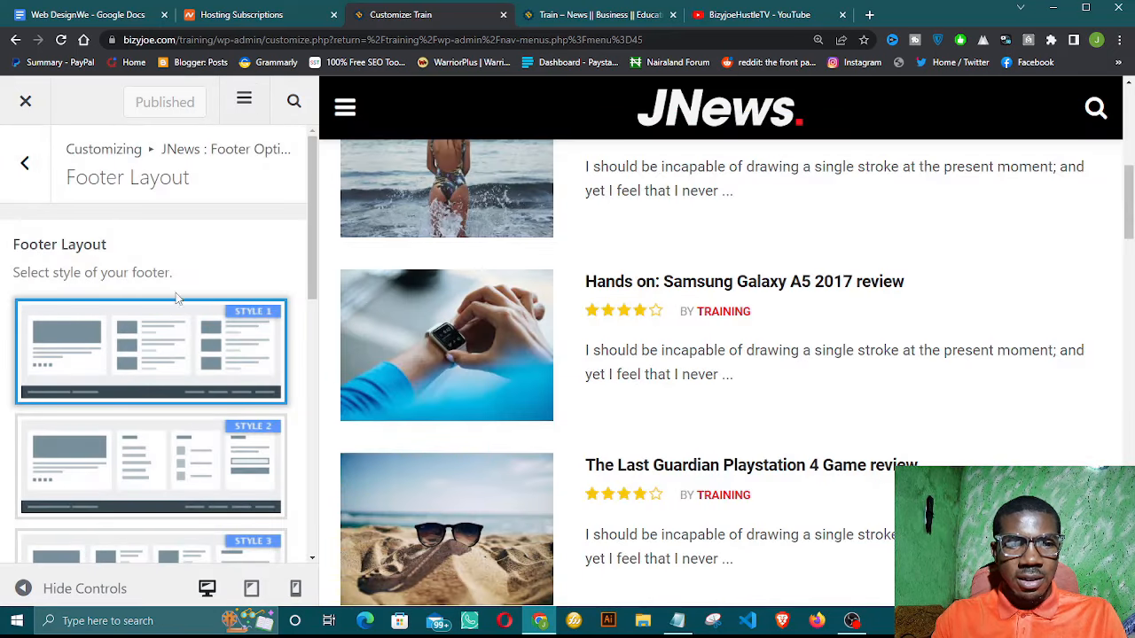
scroll(124, 375, down, 8)
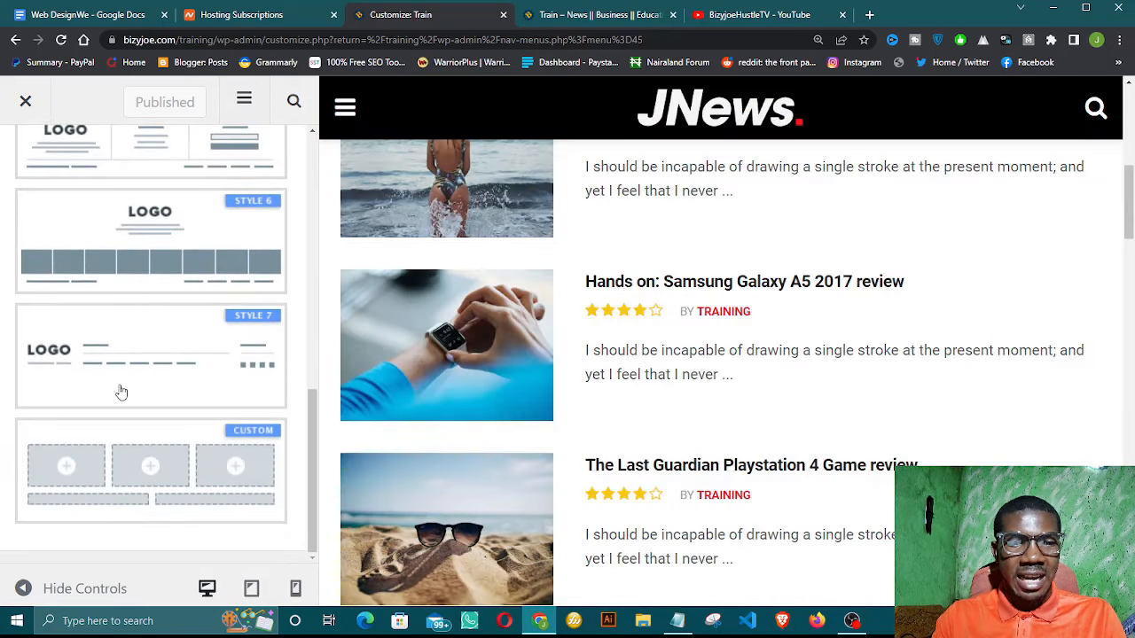
scroll(133, 412, up, 3)
click(585, 16)
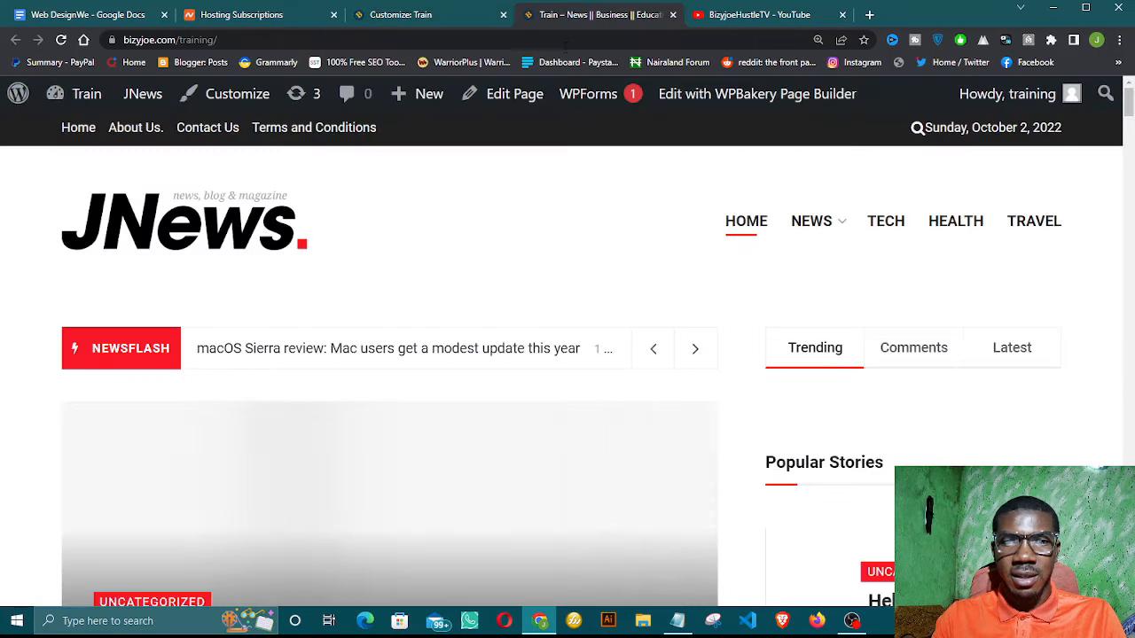
drag(1129, 104, 1129, 596)
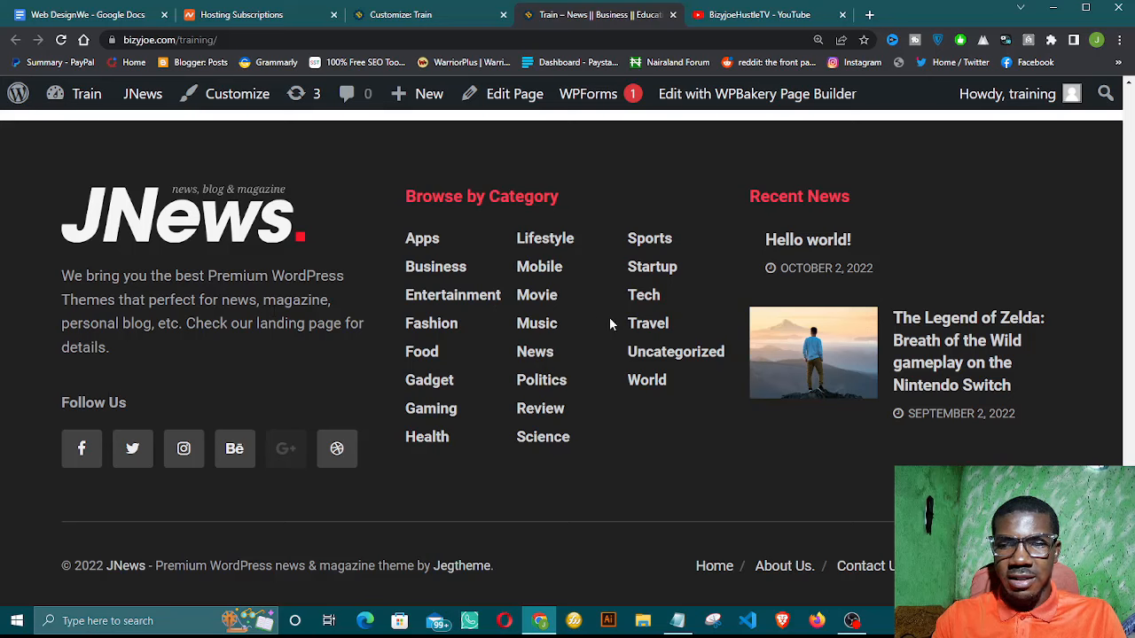
scroll(595, 380, down, 1)
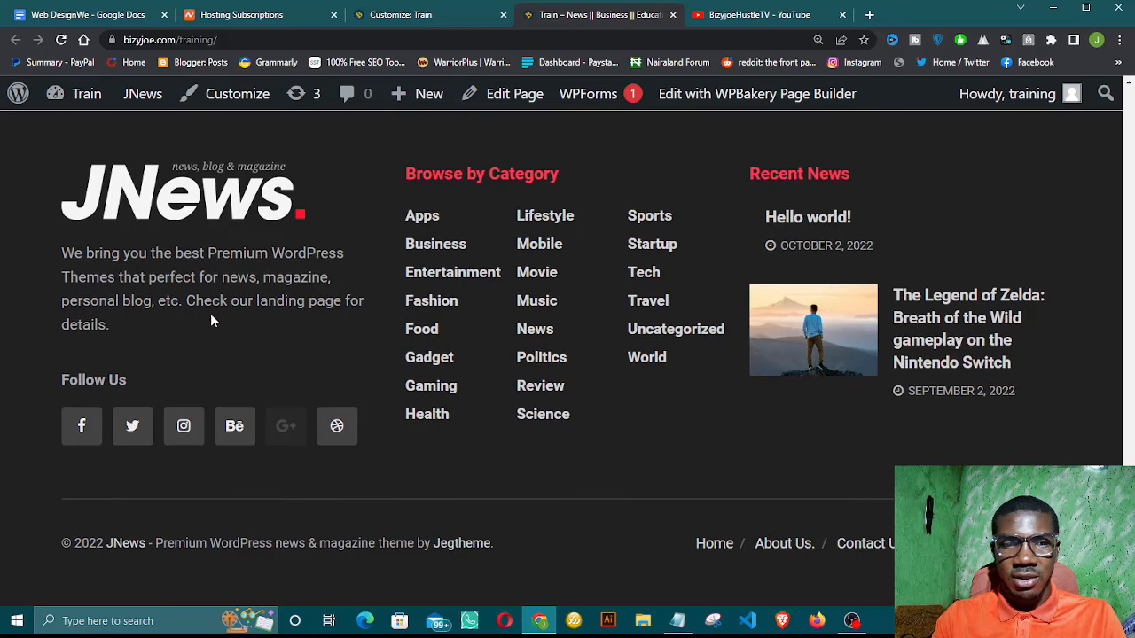
- Return to the customizer and look over footer Styles 1 through 7 and Custom
click(372, 20)
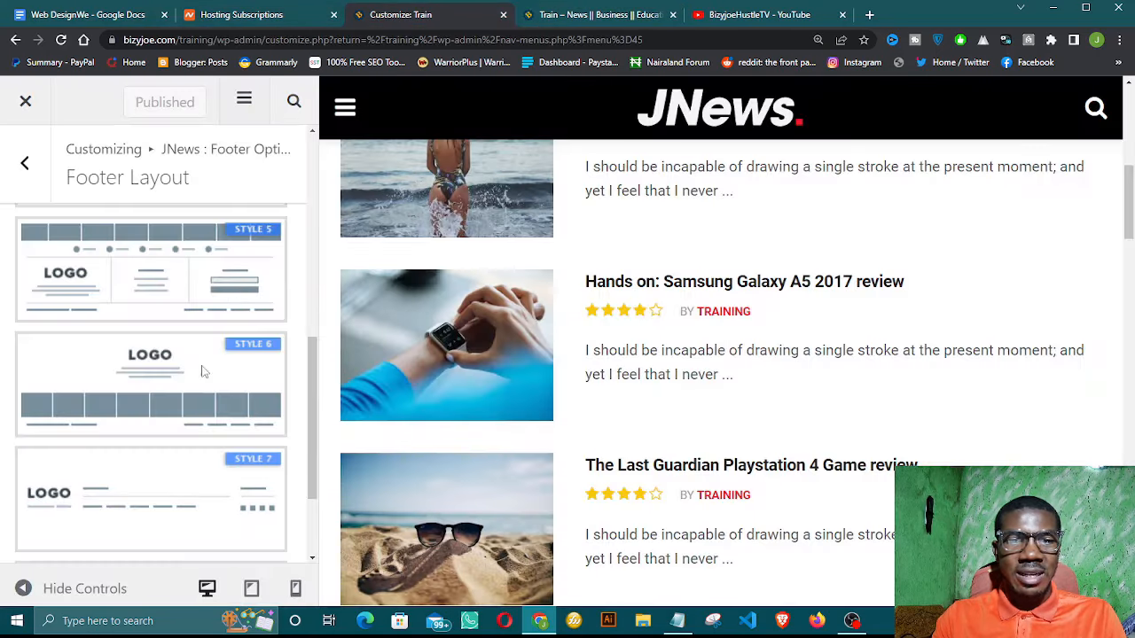
scroll(201, 369, down, 3)
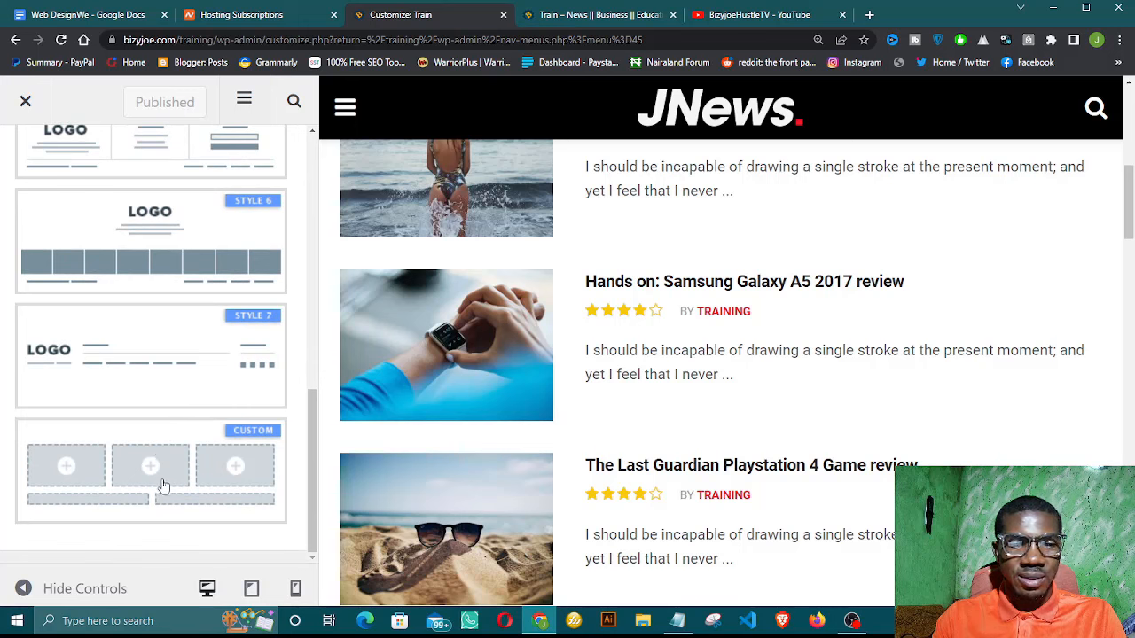
scroll(149, 352, up, 5)
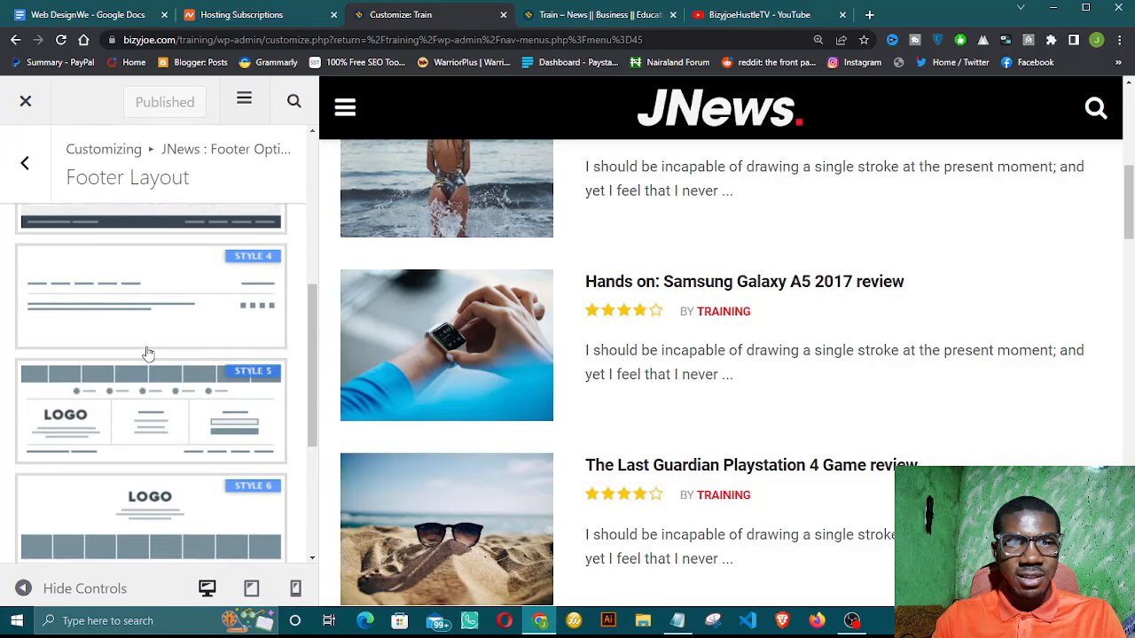
scroll(151, 372, up, 4)
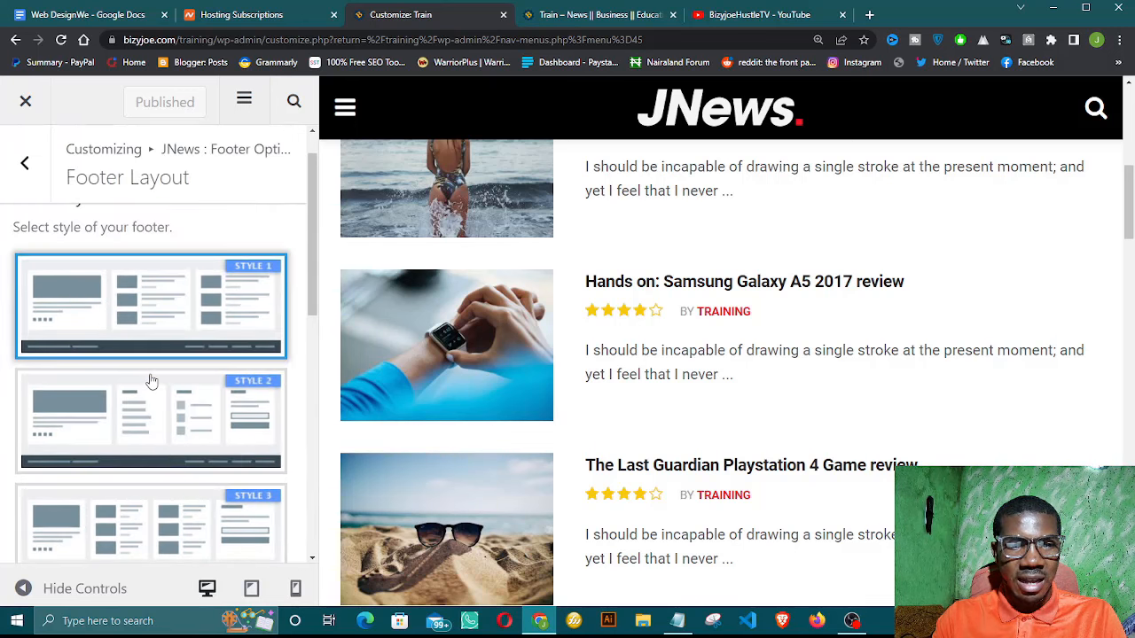
scroll(222, 364, down, 3)
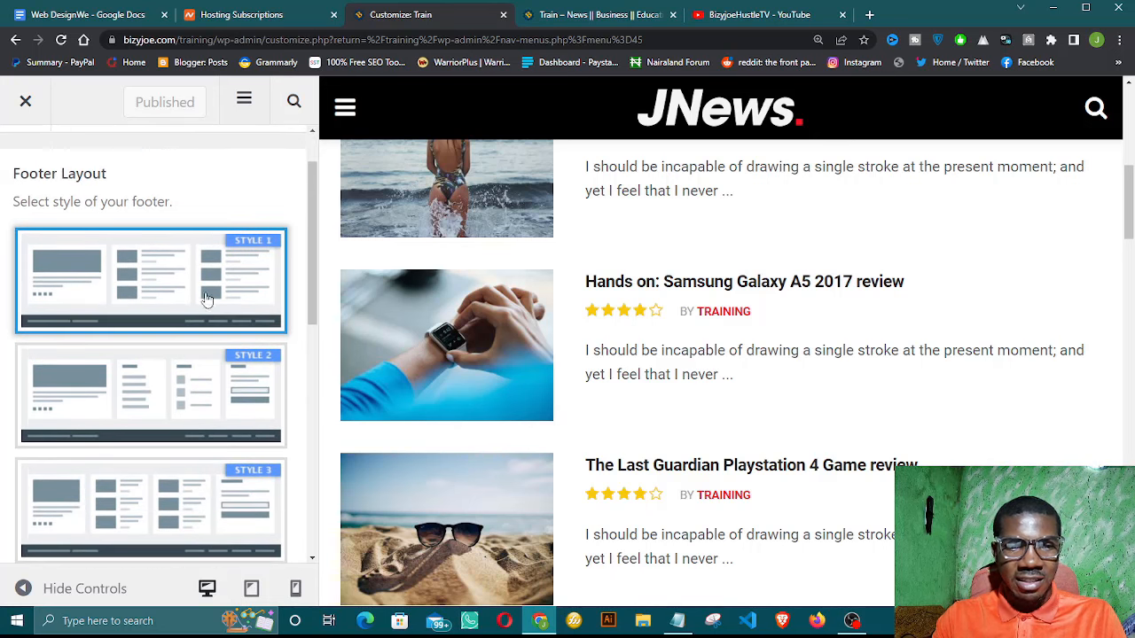
scroll(188, 341, down, 1)
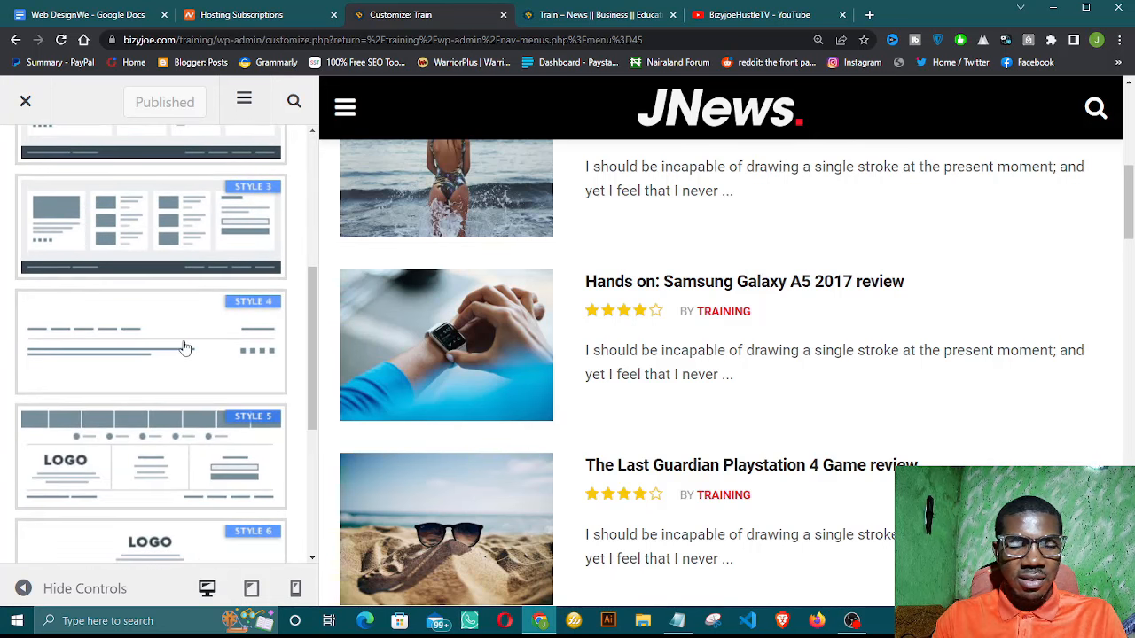
- Preview footer Styles 4, 3 and 6, then settle on Style 4
click(186, 348)
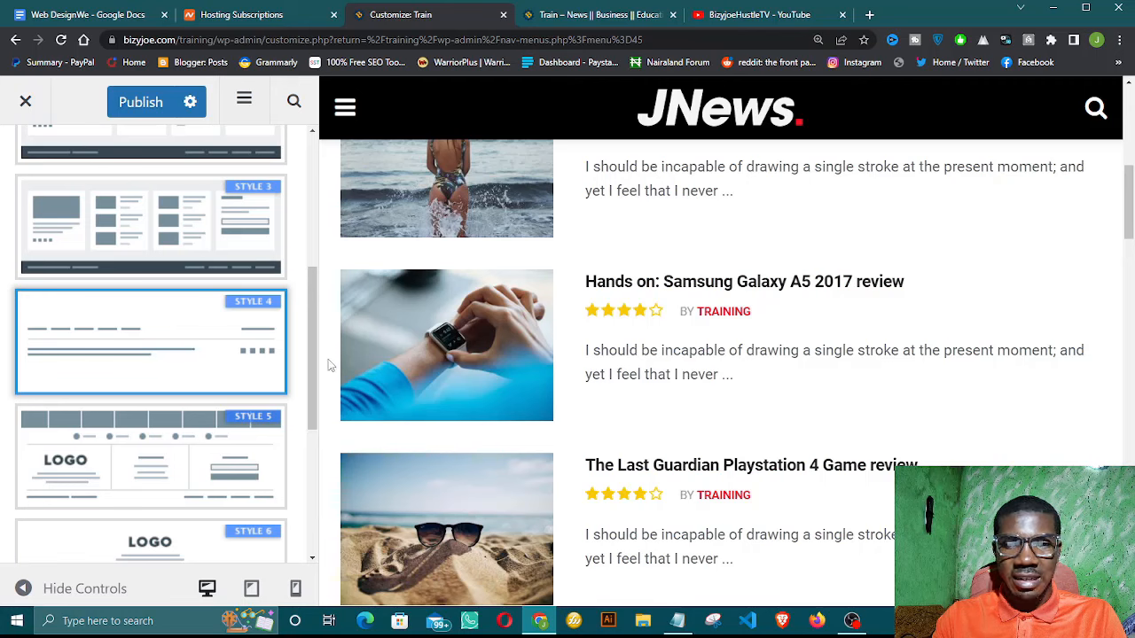
scroll(800, 484, down, 15)
scroll(799, 483, down, 10)
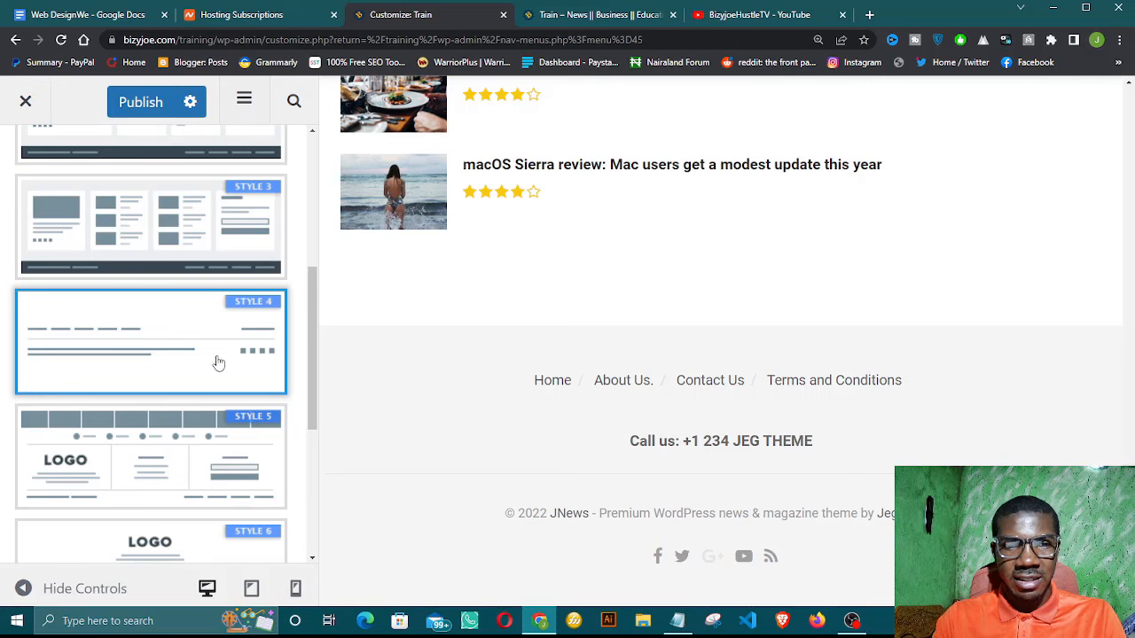
click(207, 241)
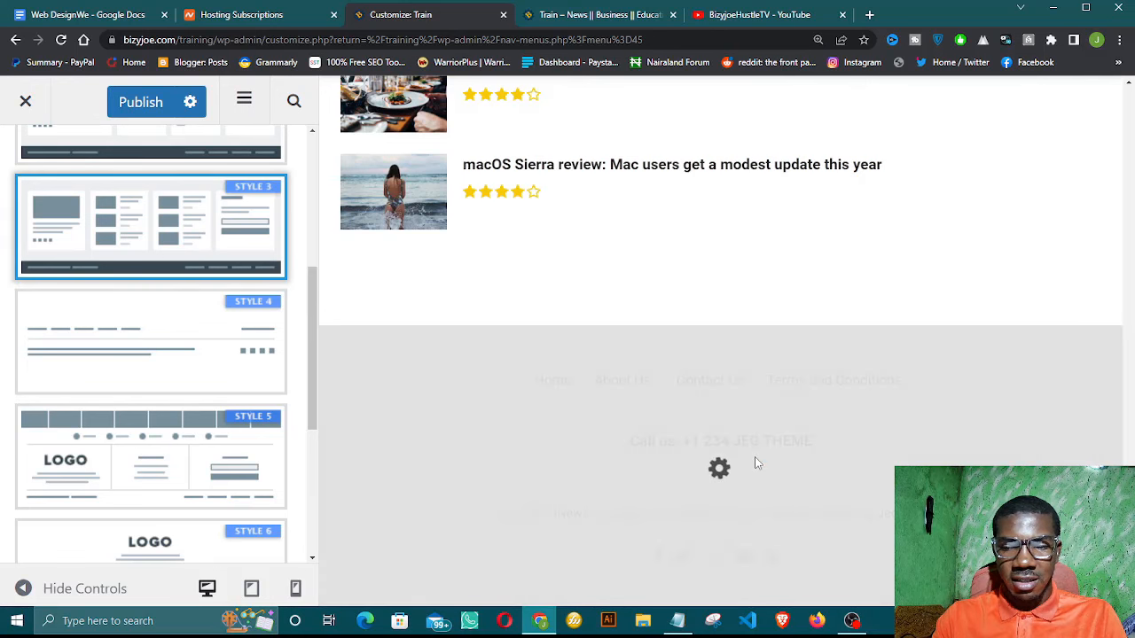
scroll(727, 460, down, 1)
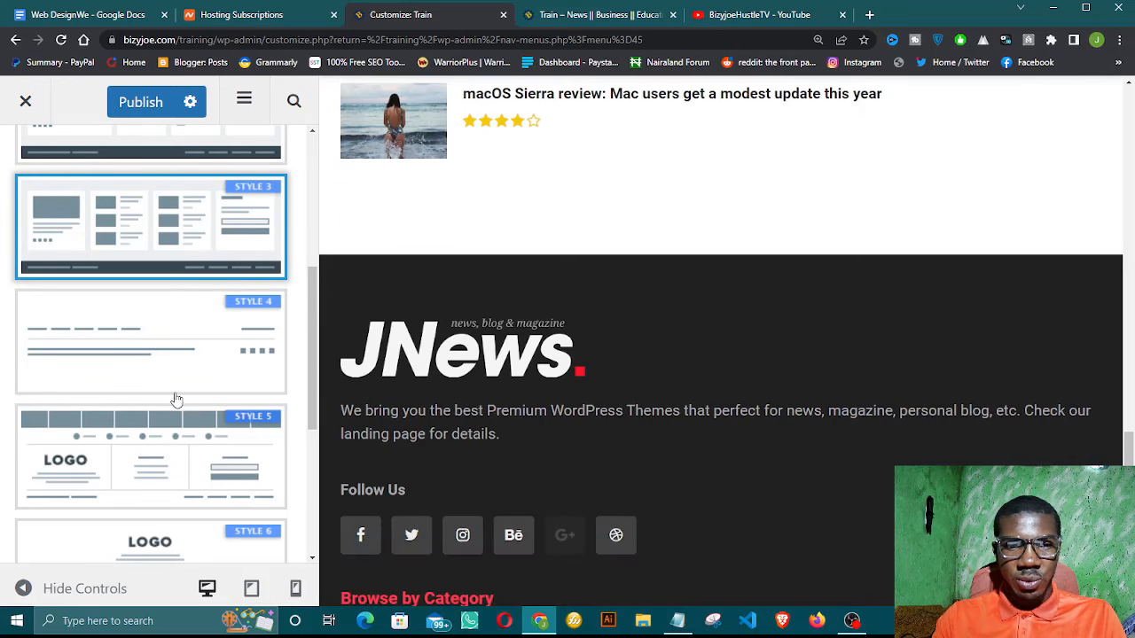
scroll(176, 400, down, 3)
click(173, 354)
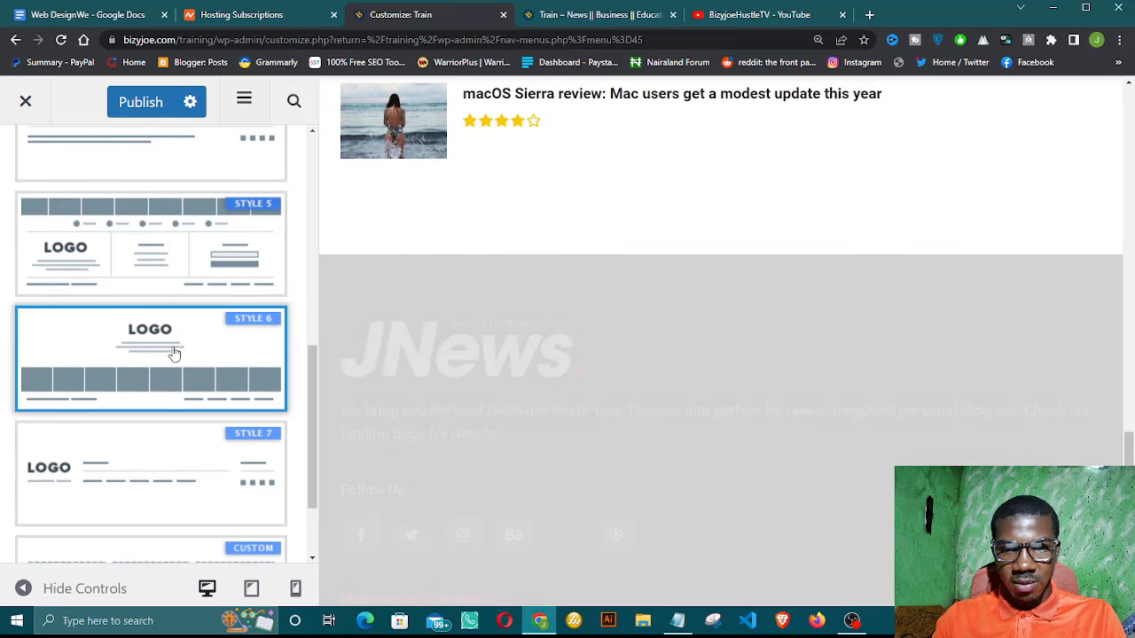
scroll(772, 431, down, 2)
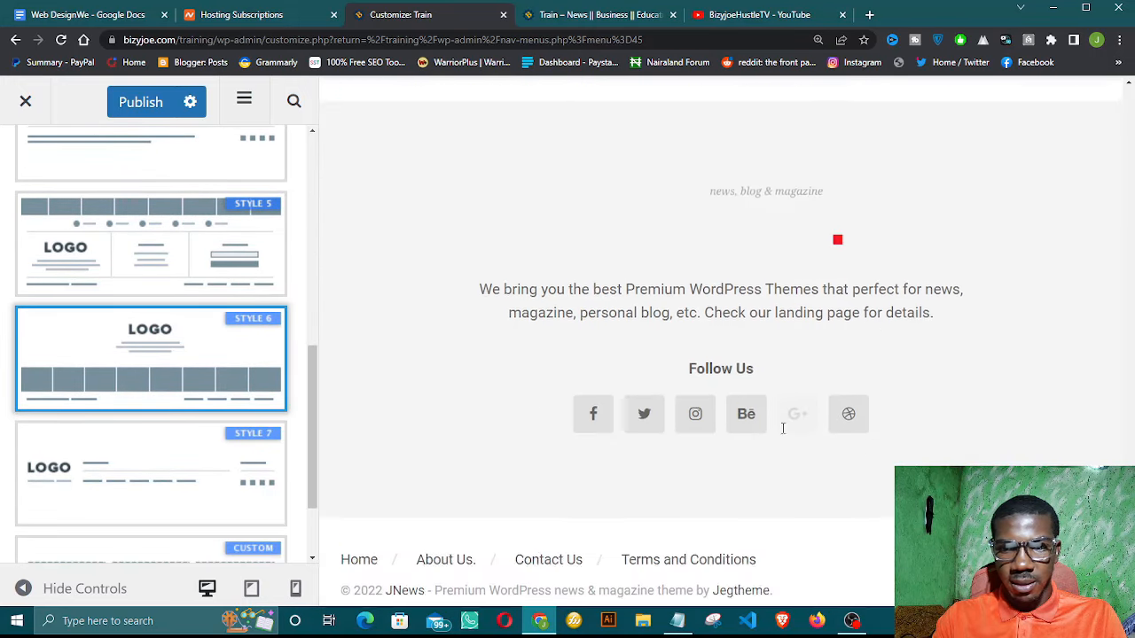
scroll(760, 398, up, 2)
scroll(157, 375, down, 2)
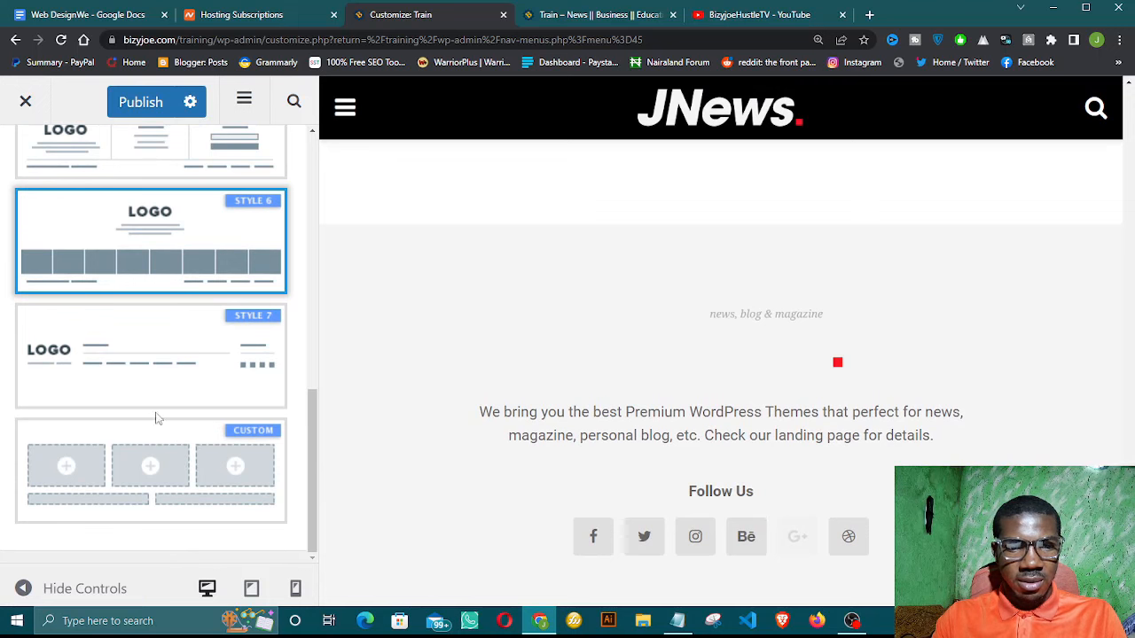
scroll(156, 431, up, 5)
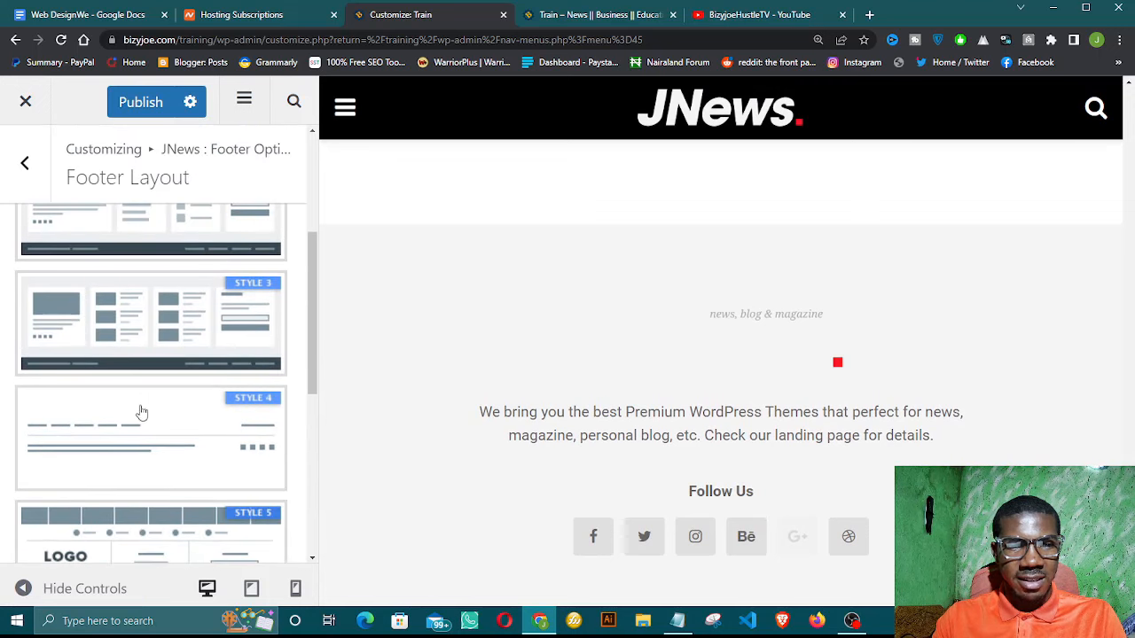
click(141, 414)
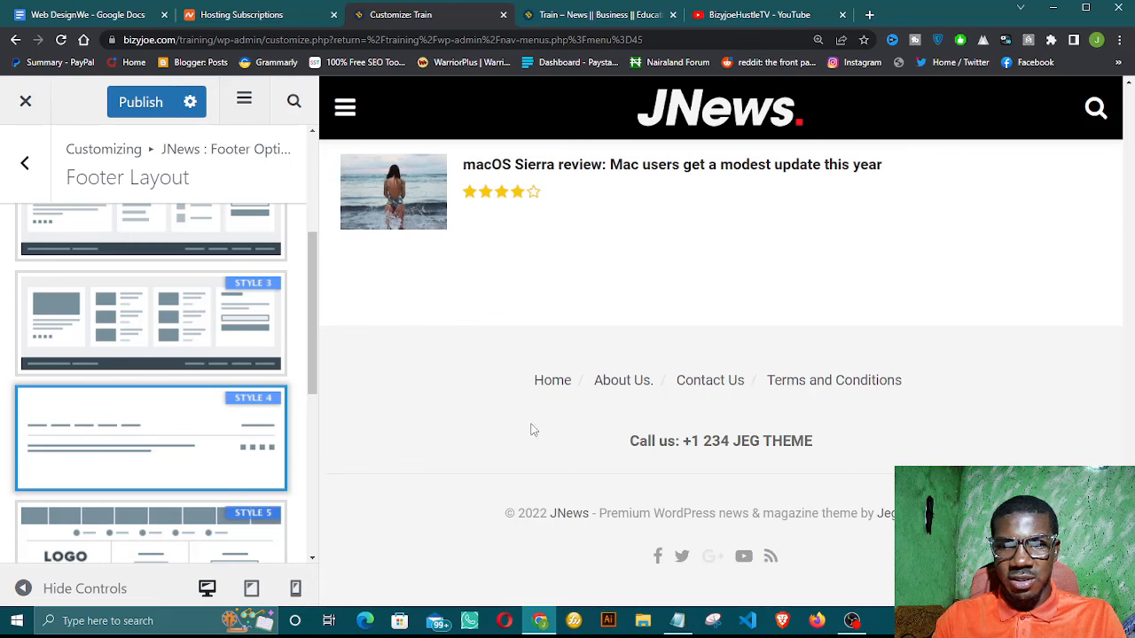
scroll(178, 431, up, 4)
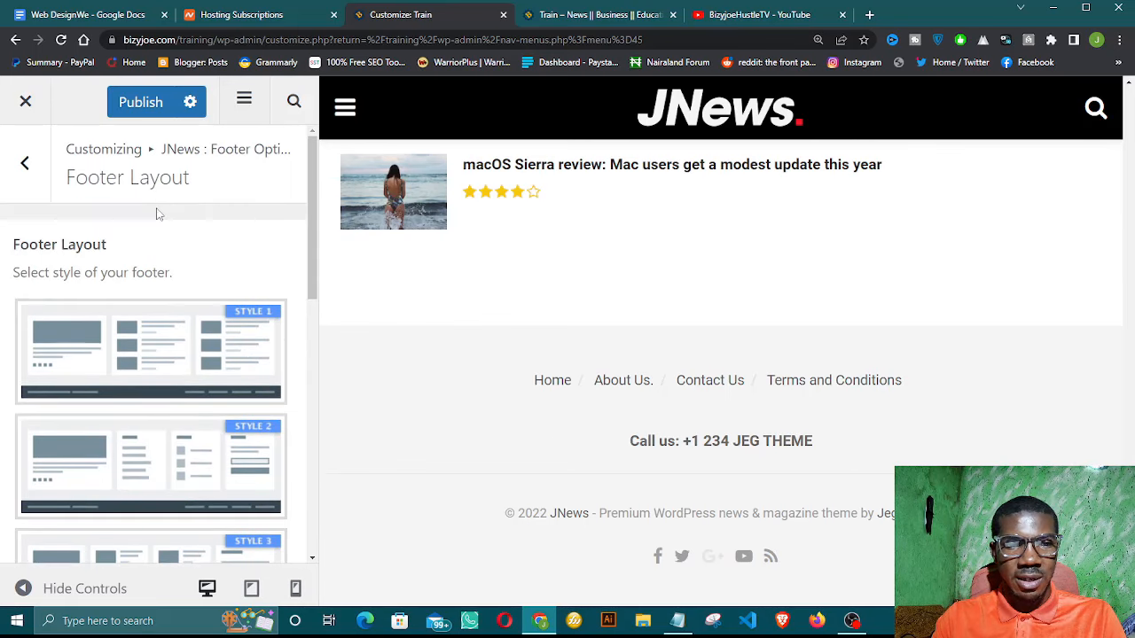
- Publish the Style 4 footer, then return to JNews : Footer Option and open Footer Option
click(146, 105)
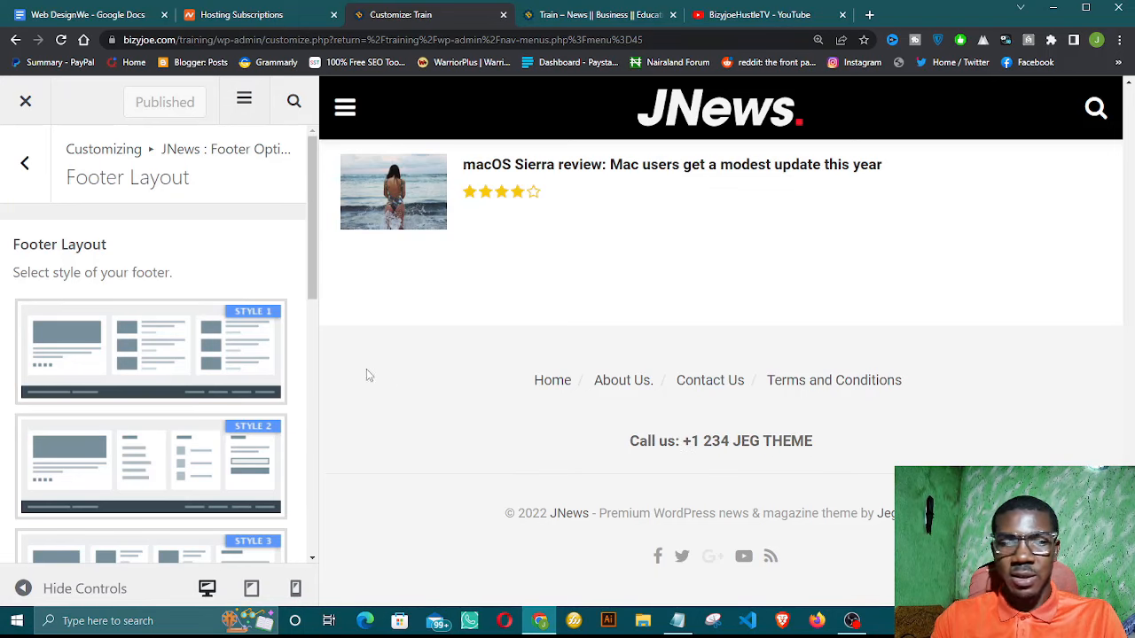
click(29, 167)
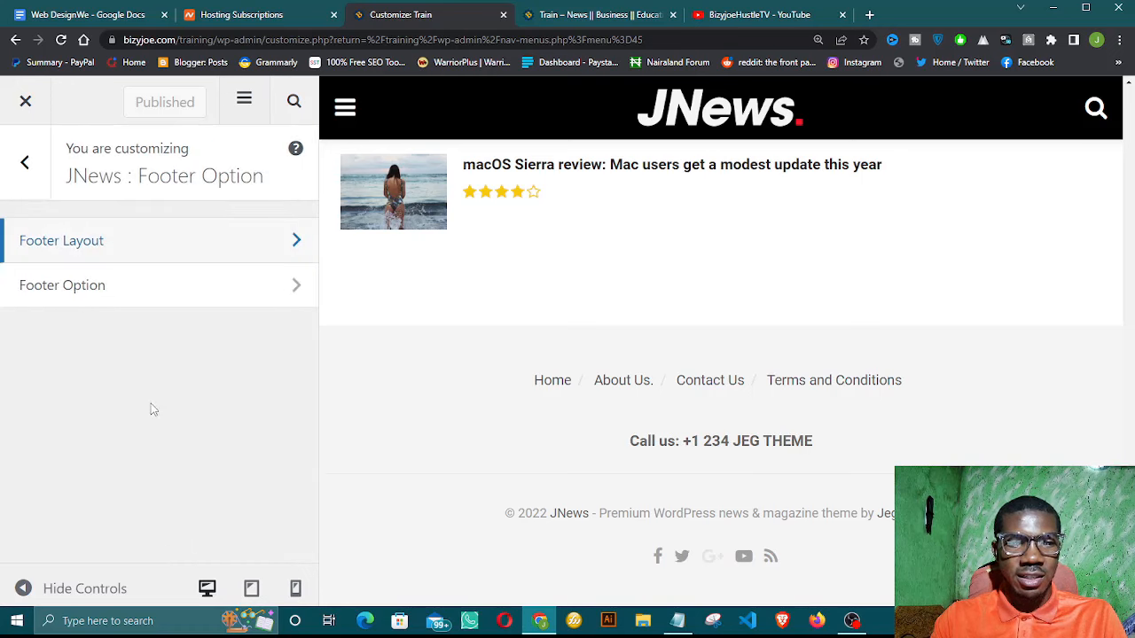
click(88, 294)
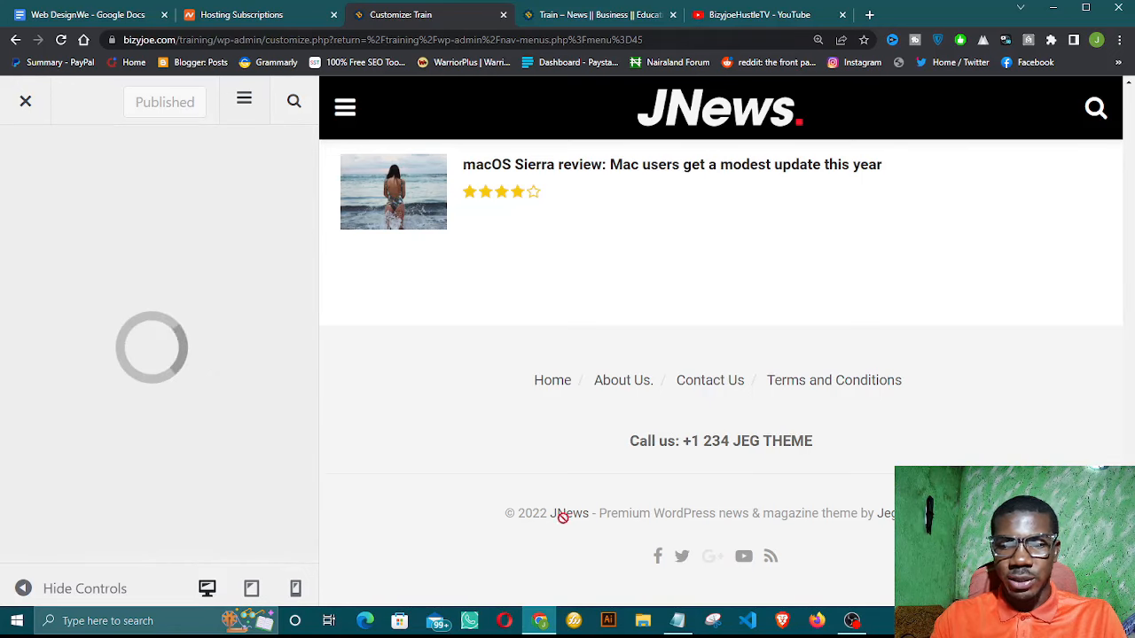
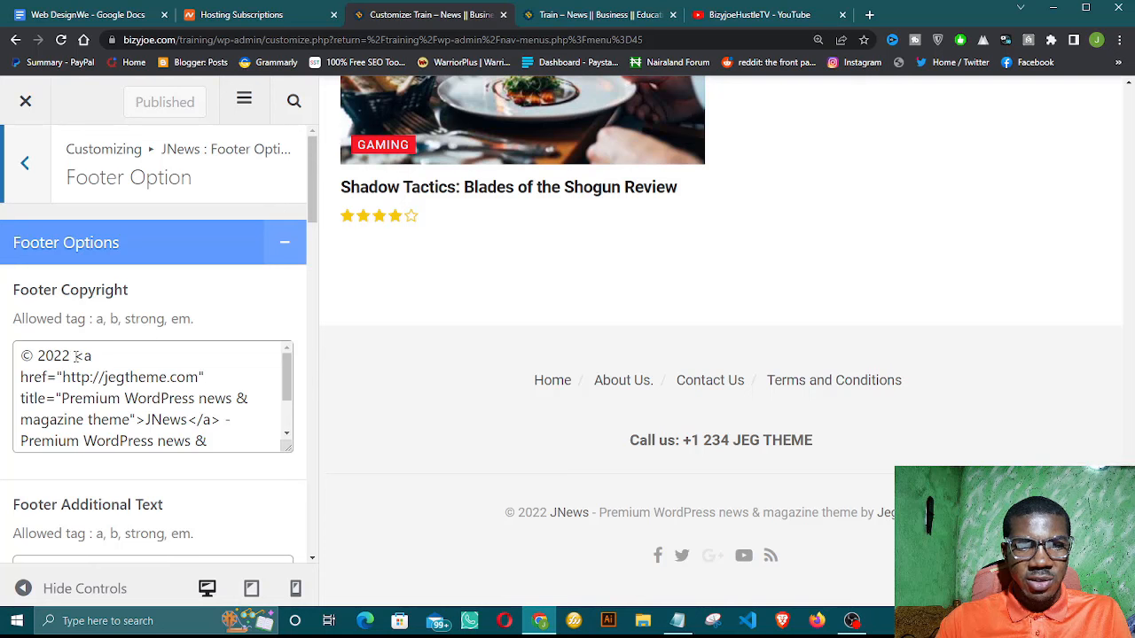
- In the Footer Copyright text, change the first link URL to #, its title to 'Bizyjoe Technolog', and JNews to 'Bizyjoe Tech'
click(22, 377)
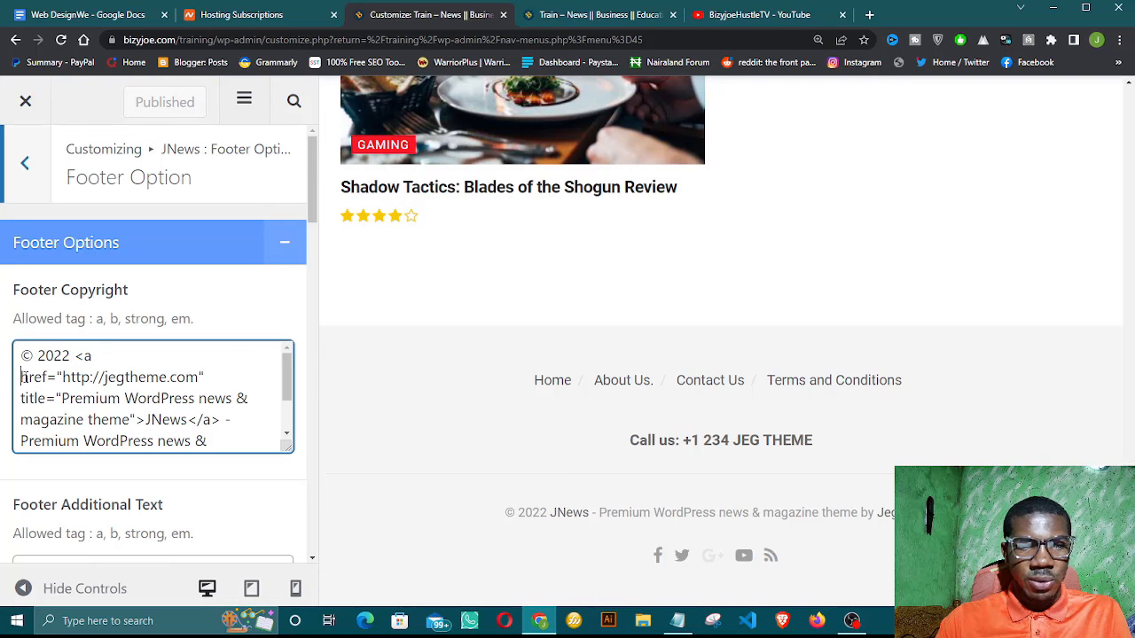
drag(21, 377, 211, 379)
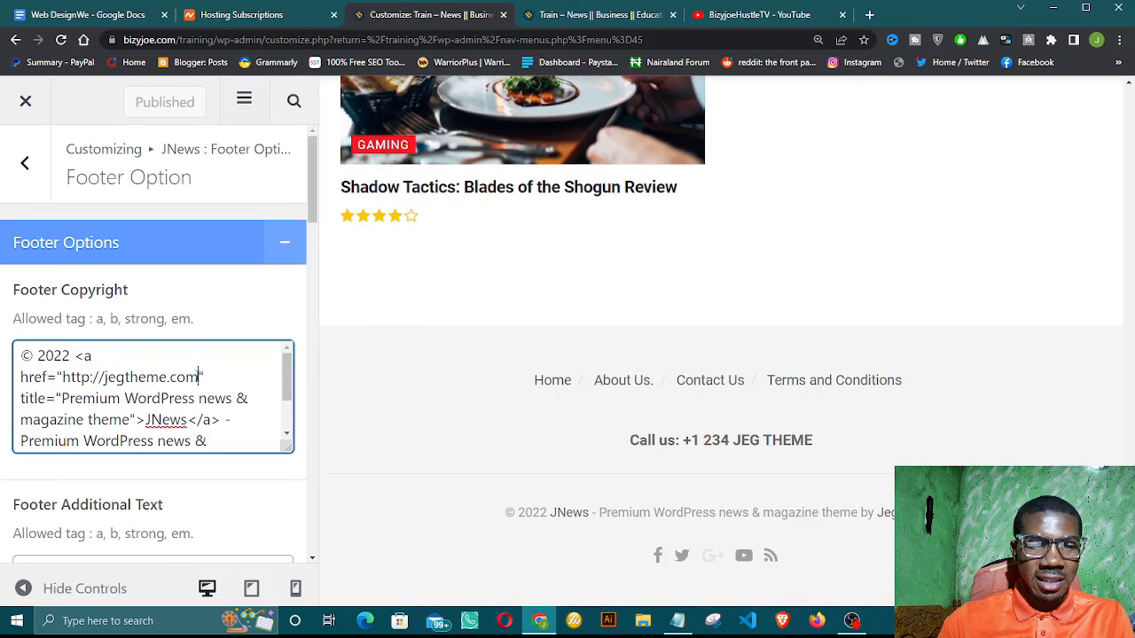
drag(197, 377, 64, 377)
text(#)
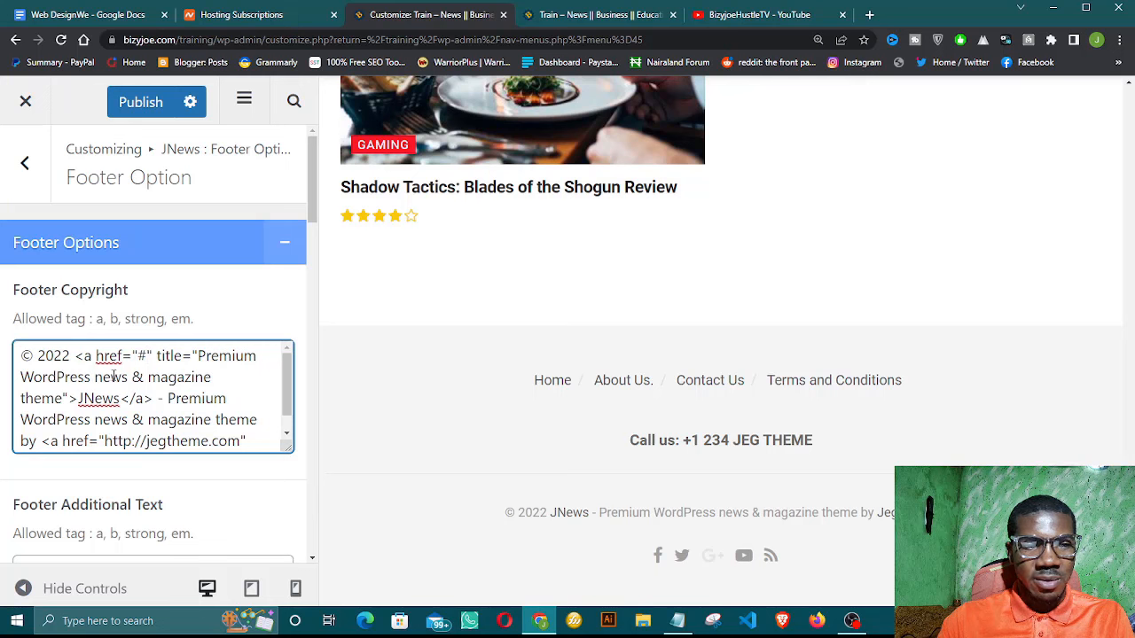
drag(199, 357, 63, 398)
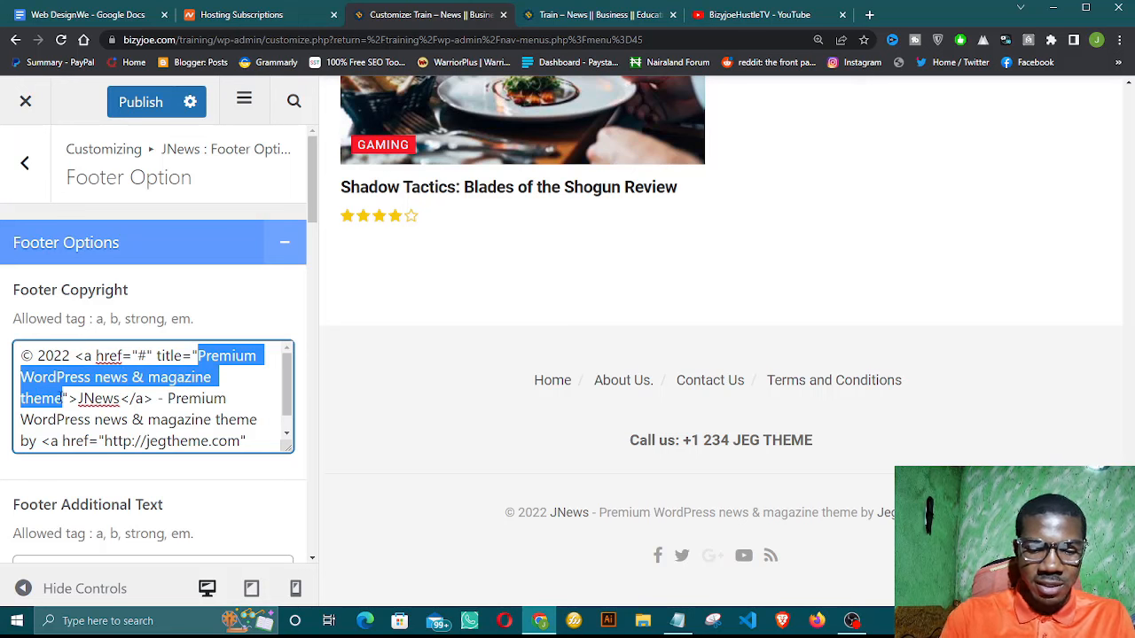
text(Bizyjoe)
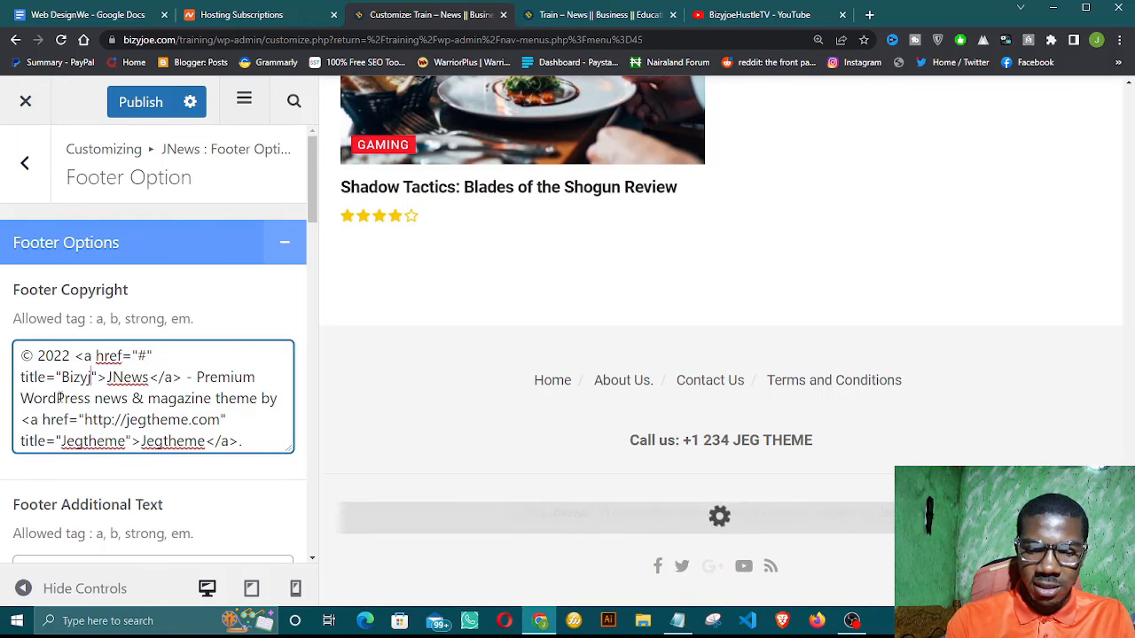
text( Techno)
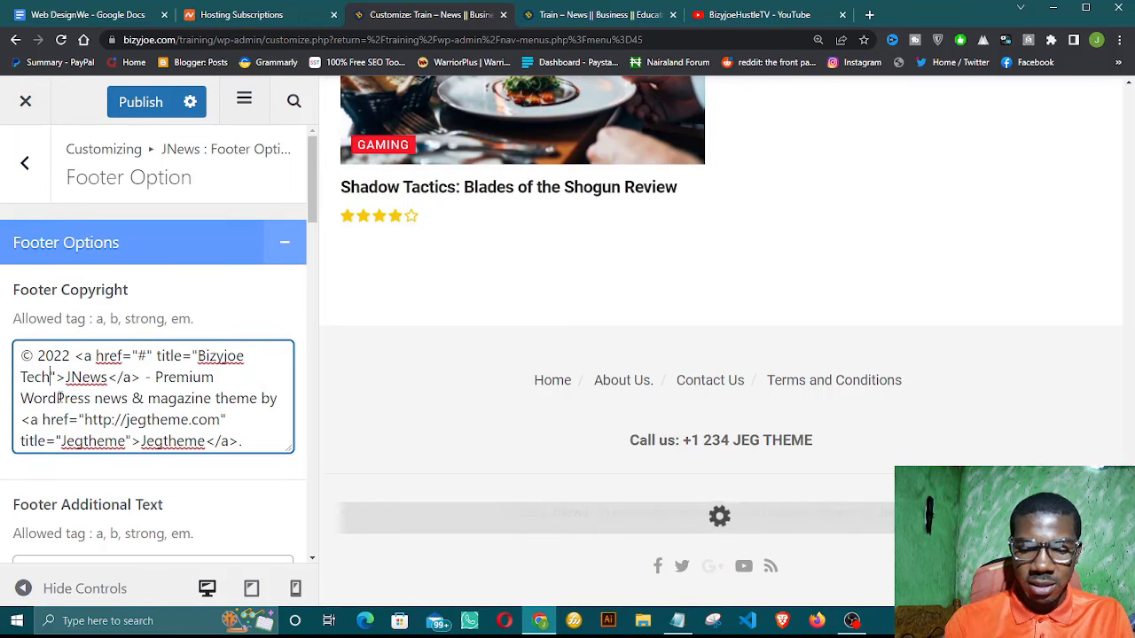
text(lo)
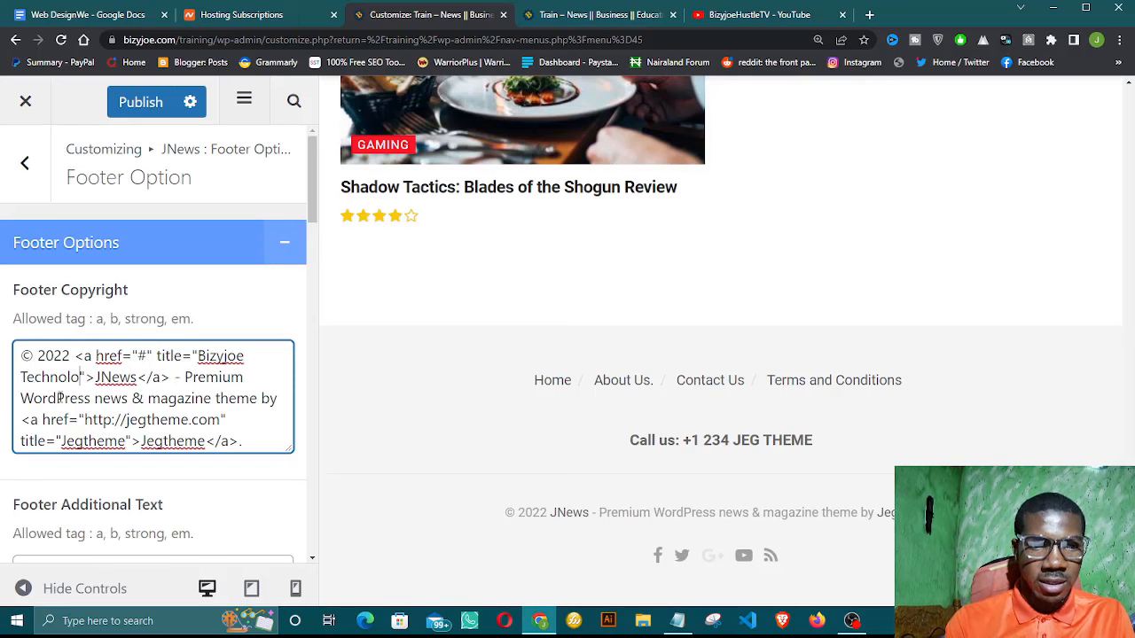
text(g)
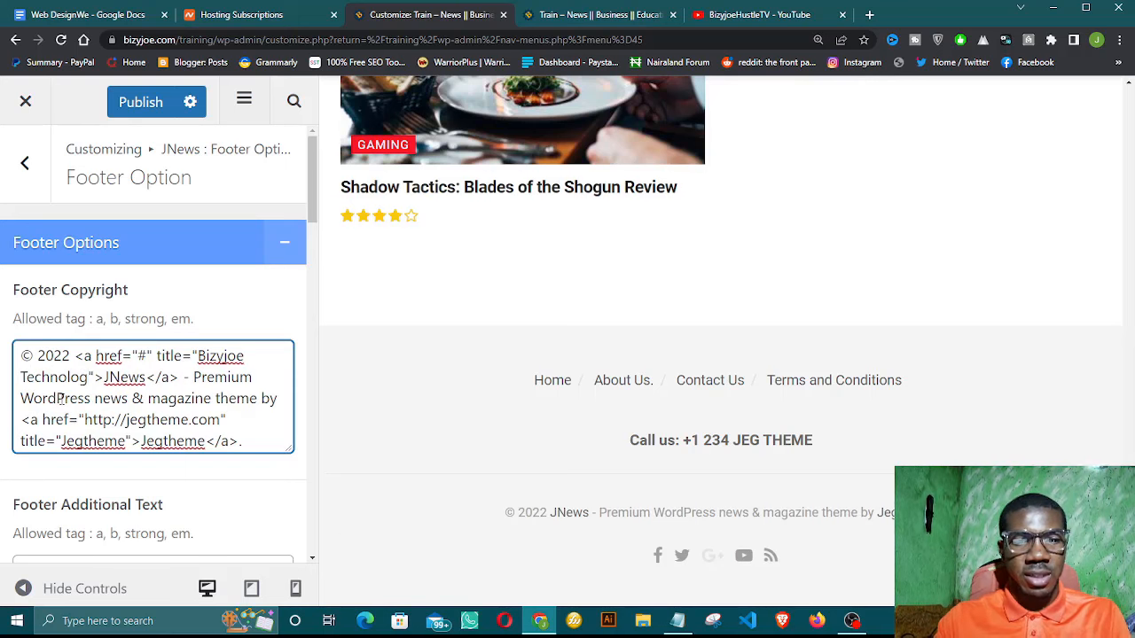
drag(102, 377, 145, 378)
text(Bizyjow)
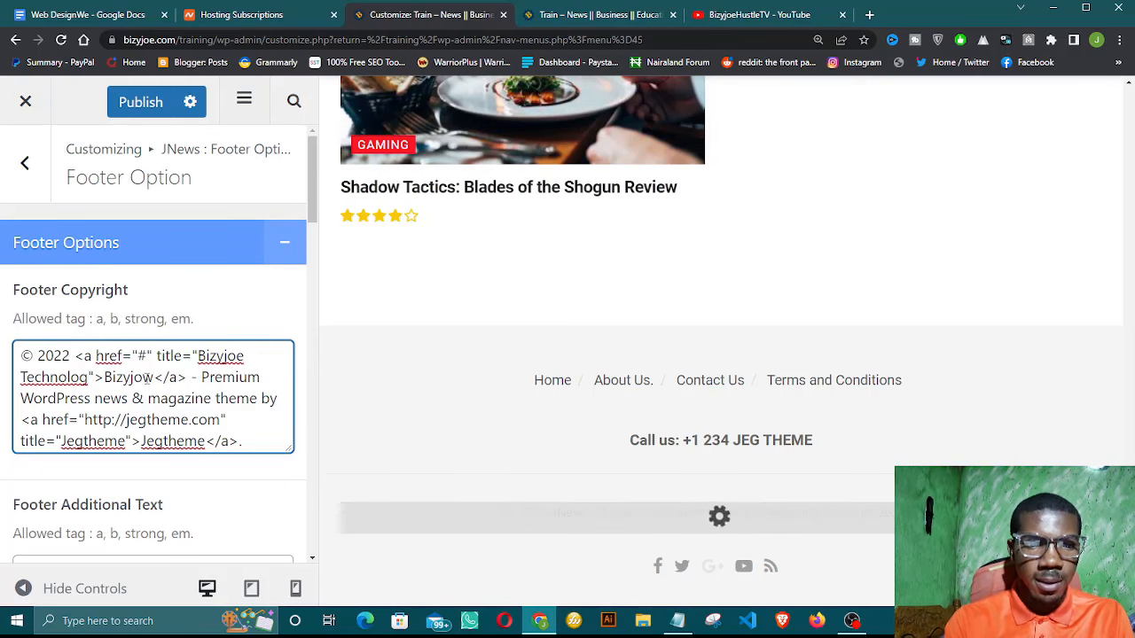
key(BackSpace)
text(e Tech)
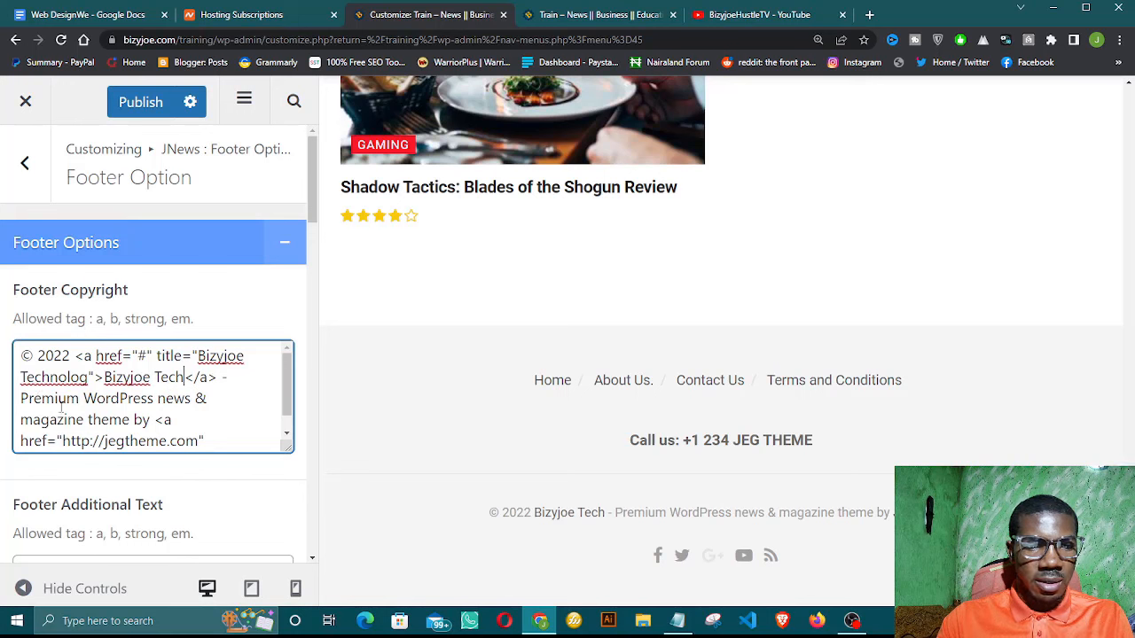
- Replace the tagline with 'Bizyjoe Blog', the second URL with #, and Jegtheme with 'Bizyjoe'
drag(22, 398, 130, 420)
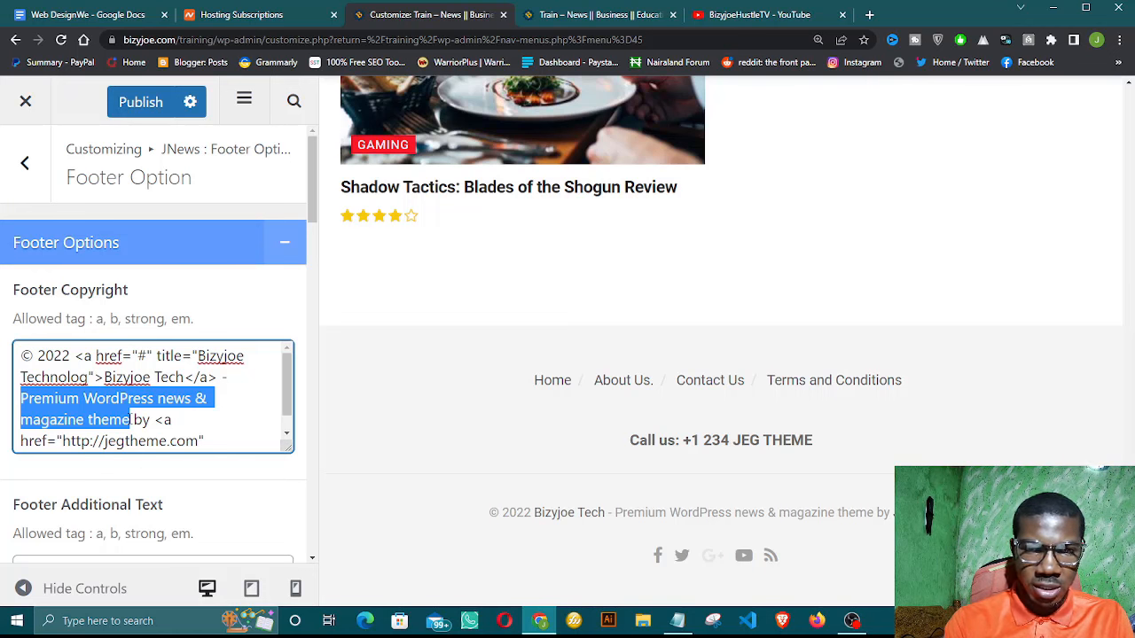
text(Bizy)
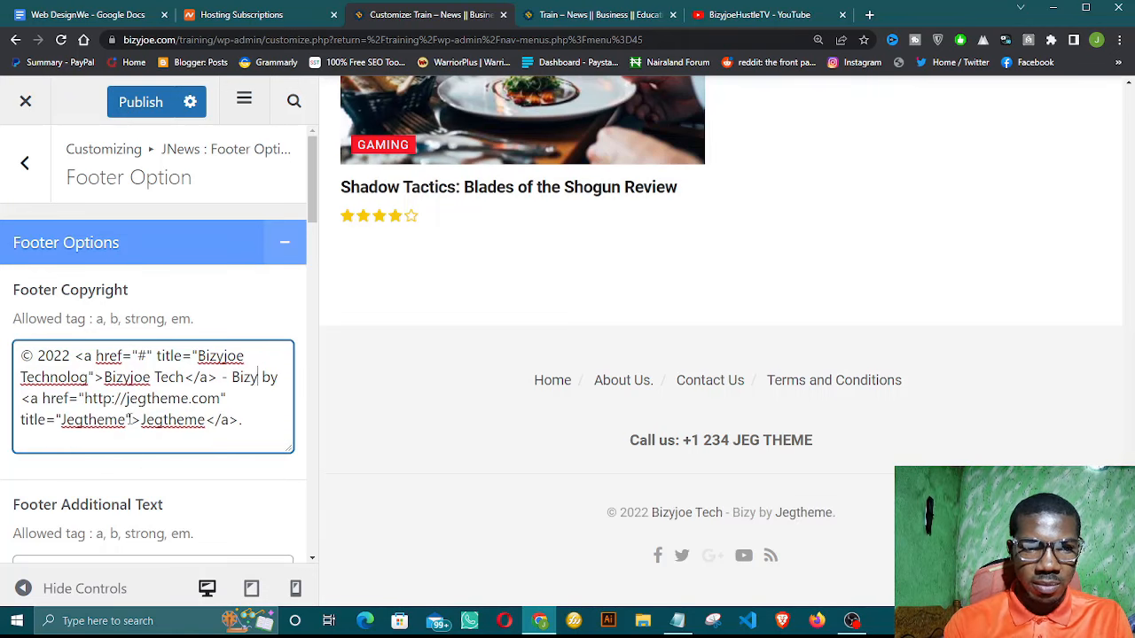
text(joe Blo)
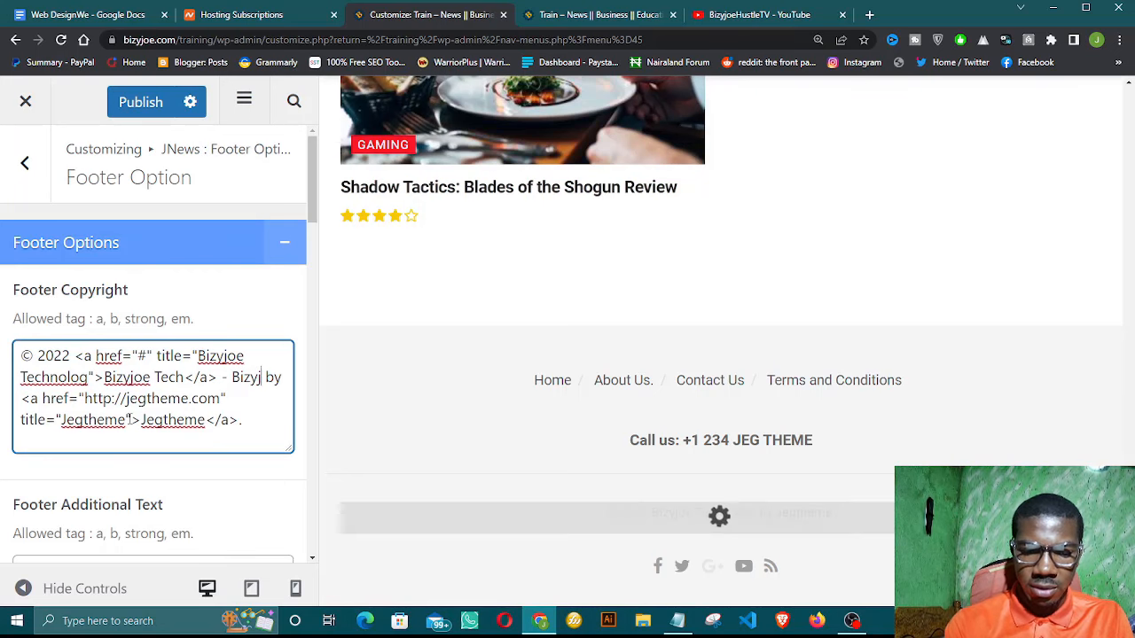
text(g)
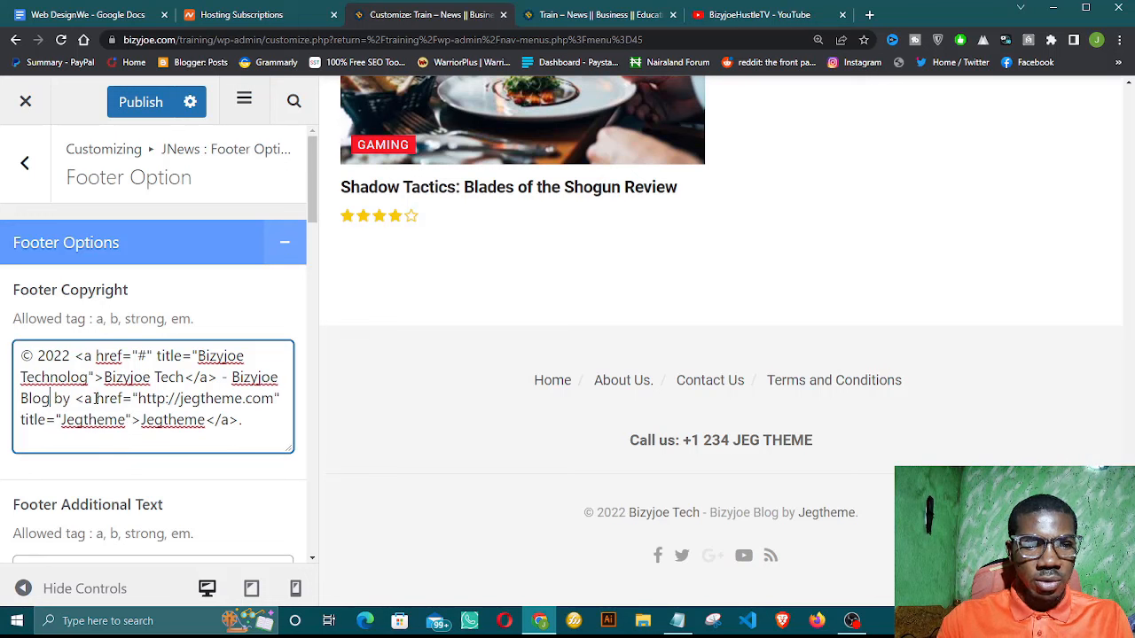
drag(139, 398, 275, 401)
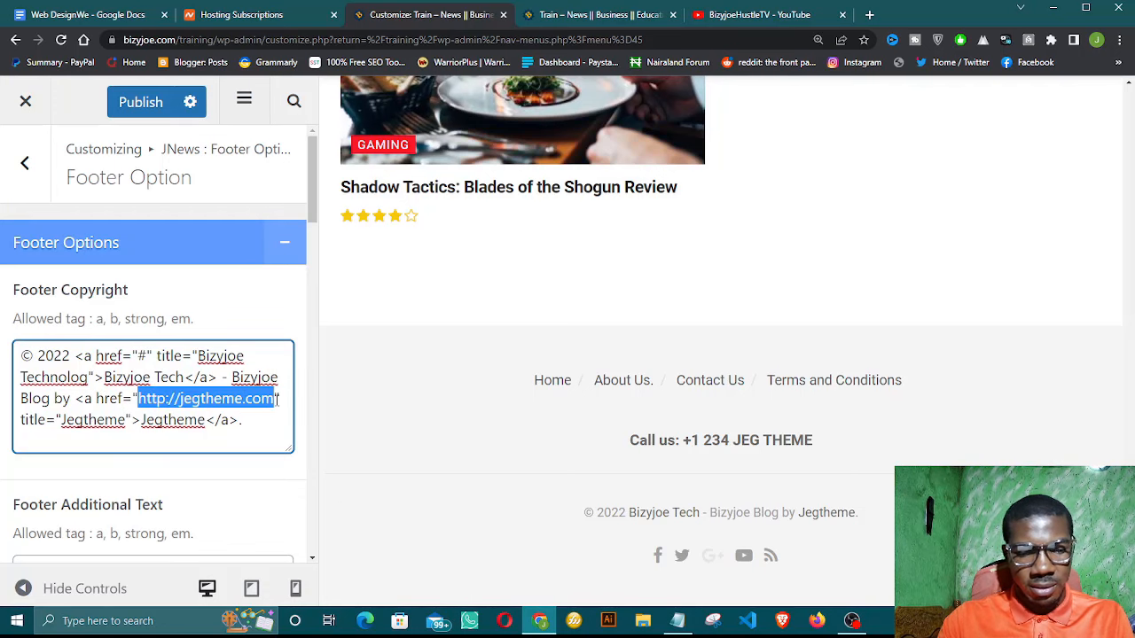
text(#)
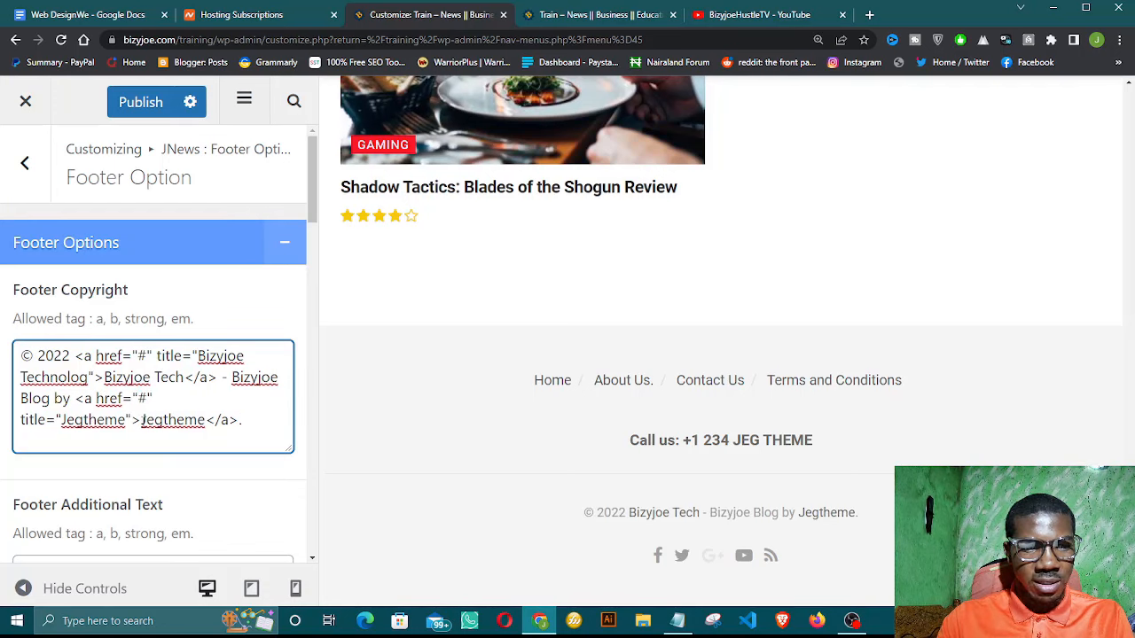
drag(141, 422, 207, 426)
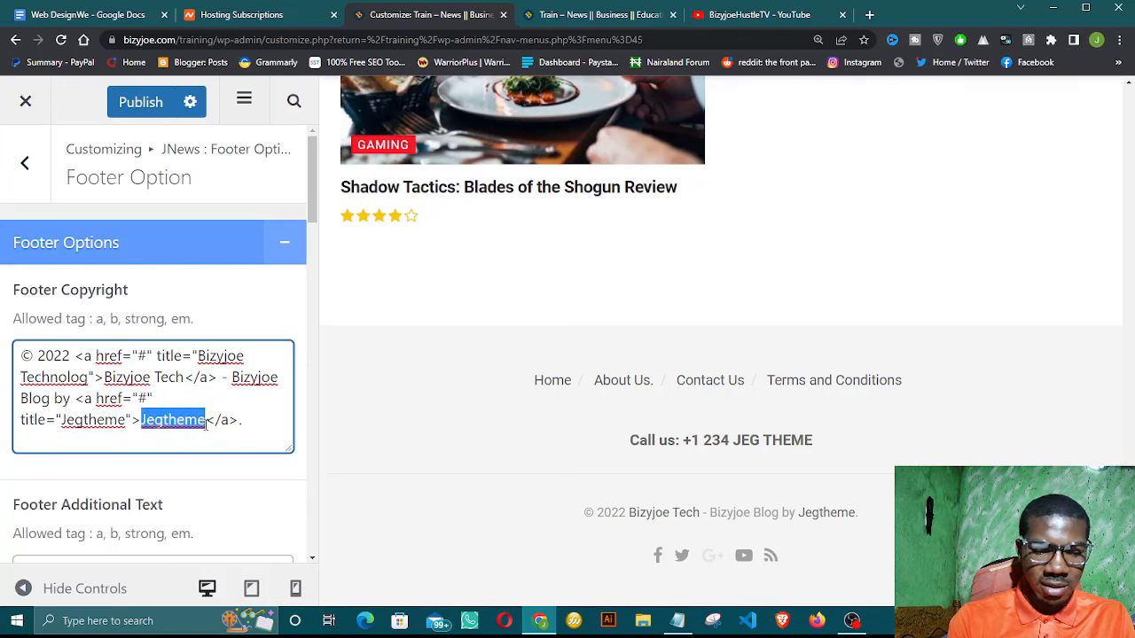
text(D)
key(BackSpace)
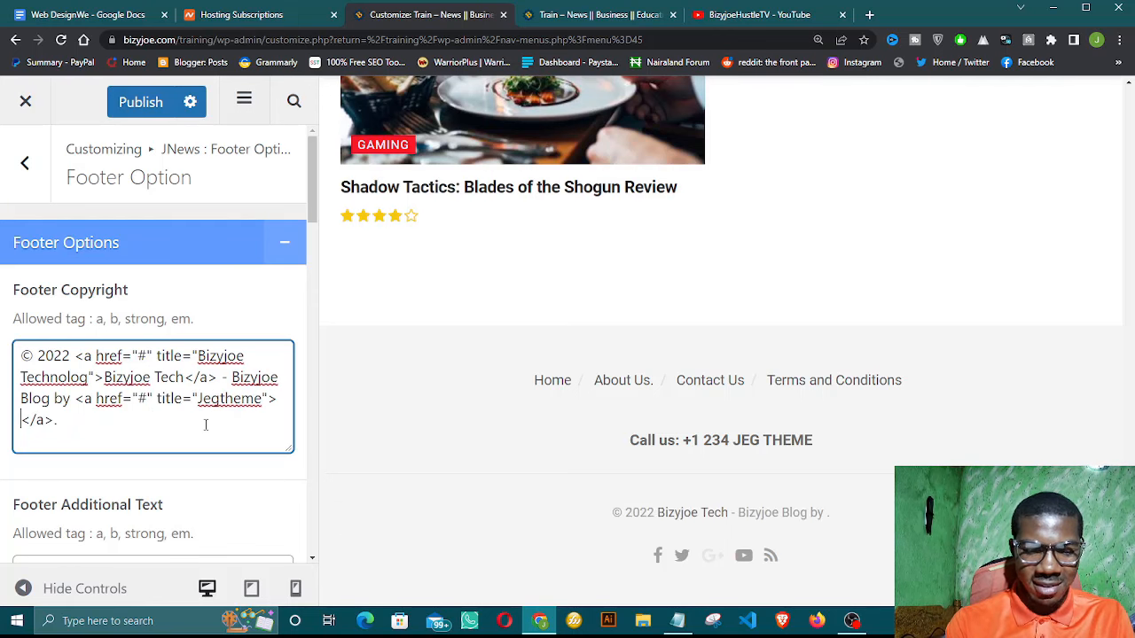
text(Bizj)
key(BackSpace)
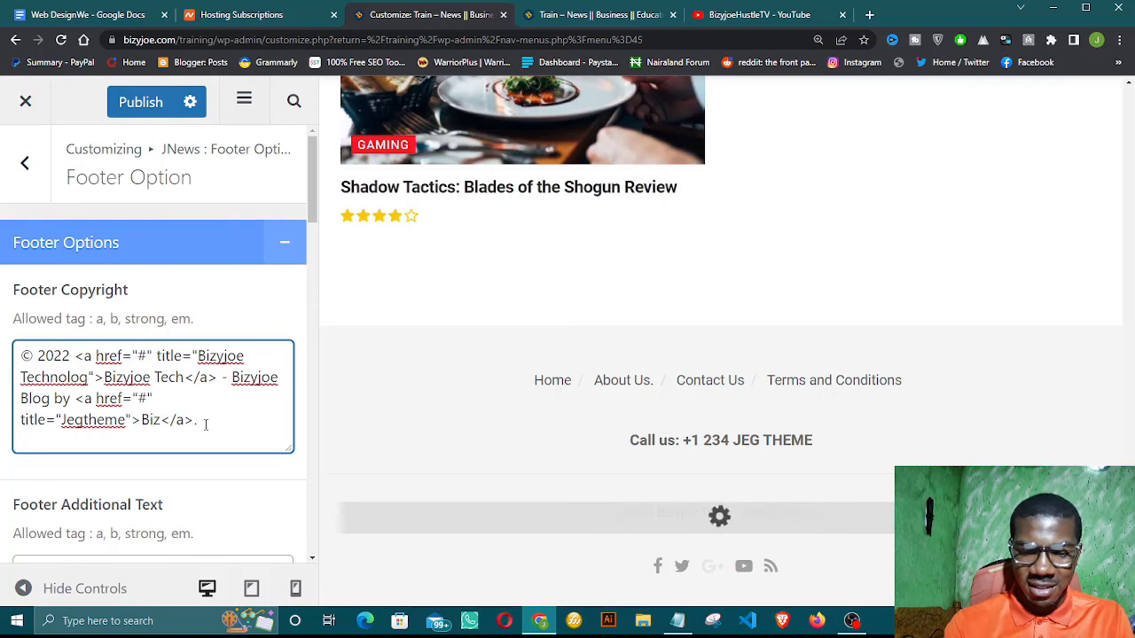
text(yj)
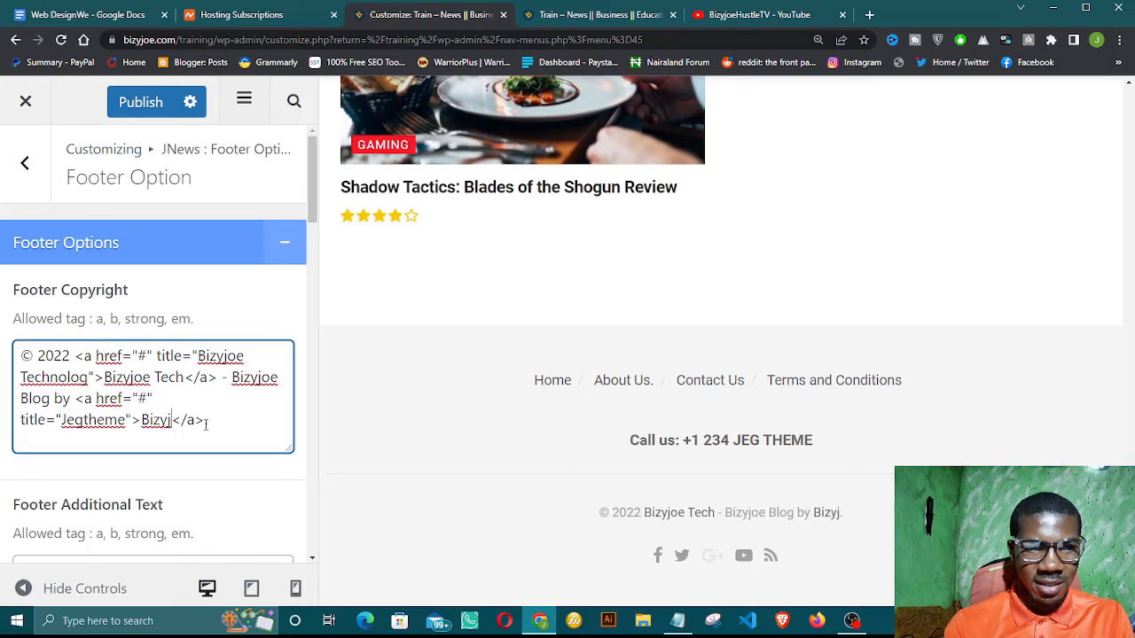
text(oe)
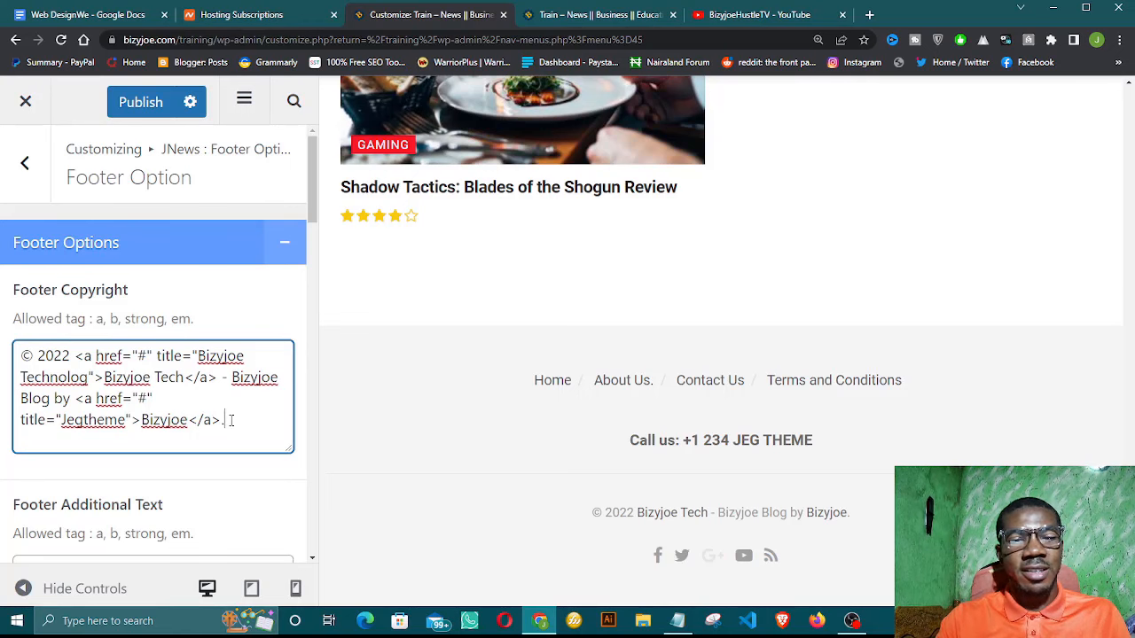
drag(230, 420, 71, 355)
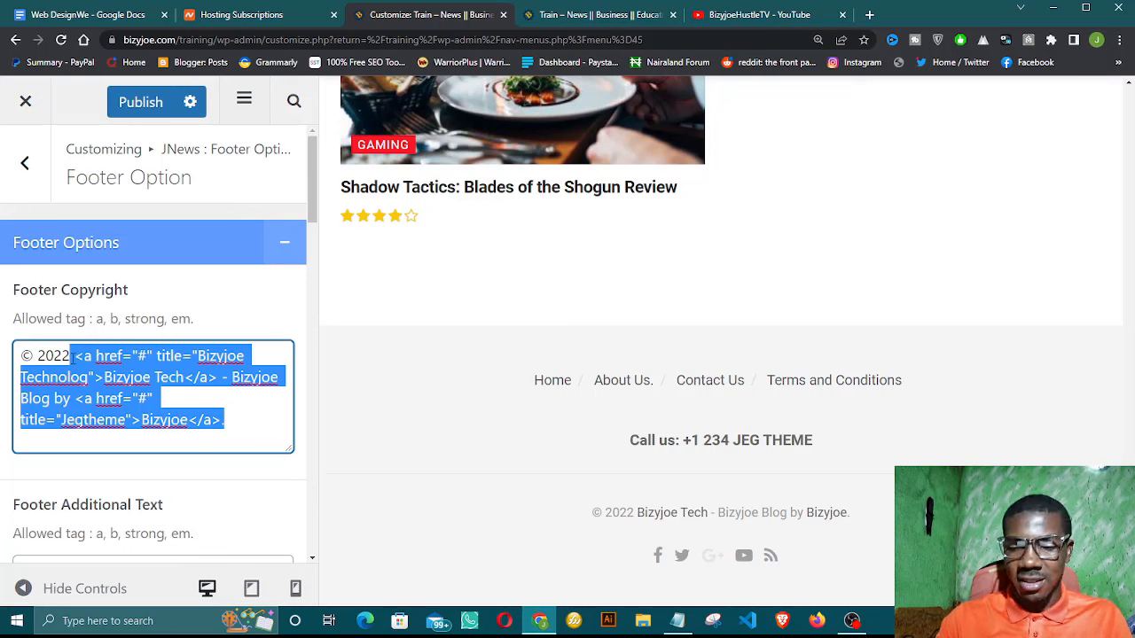
- Cut the copyright down to '© 2022 Bizyjoe designed by Tech', then scroll to Footer Additional Text
key(BackSpace)
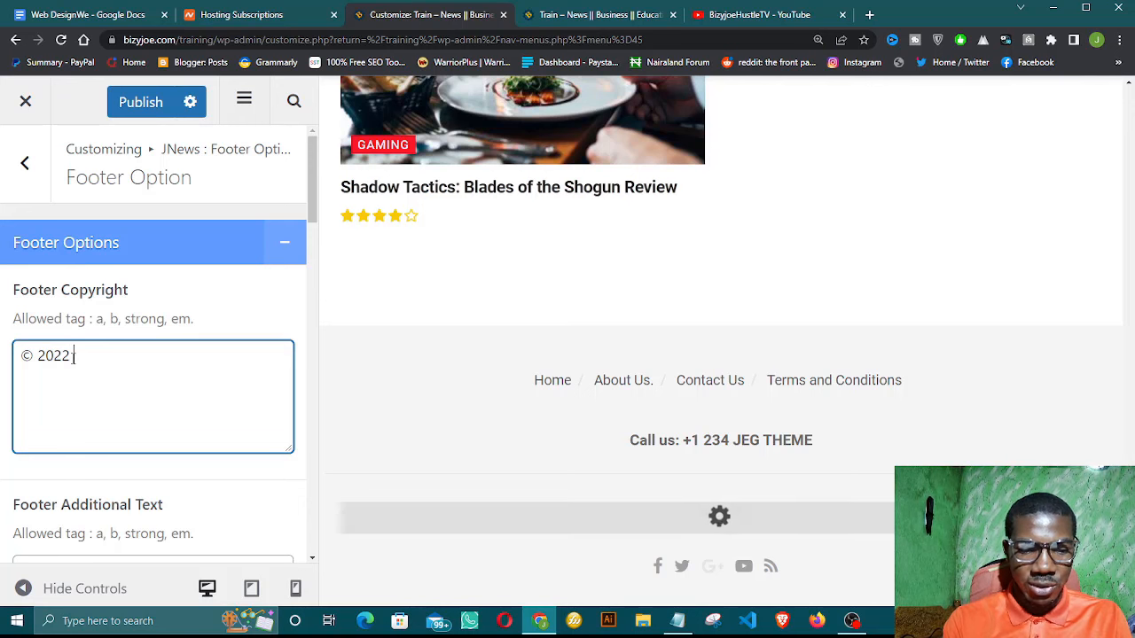
text(Bizyjoe)
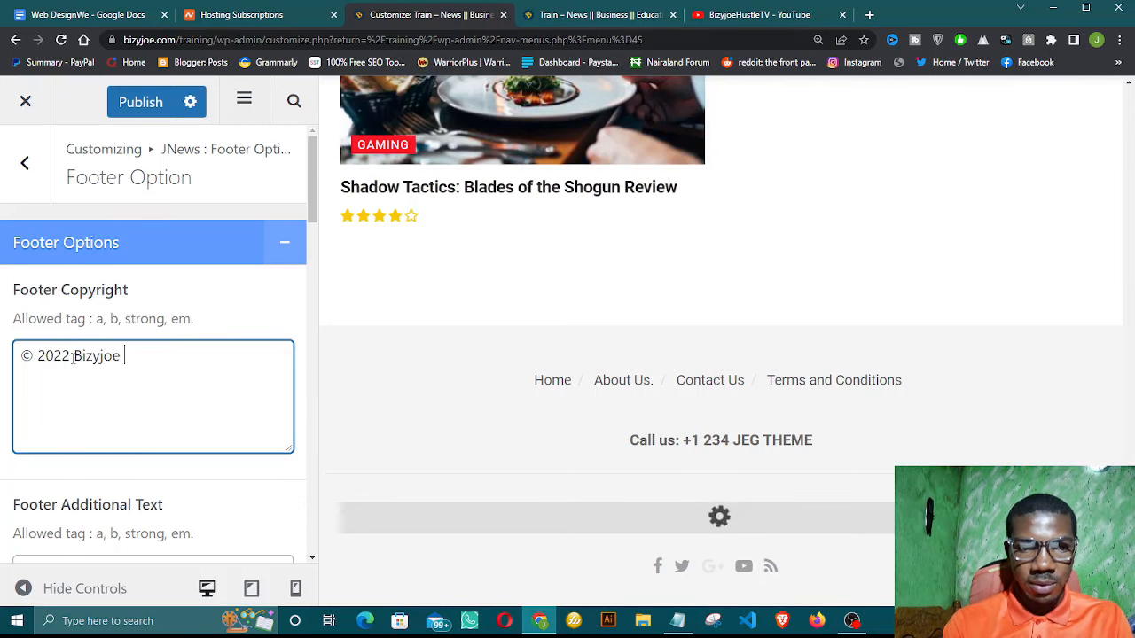
text( b)
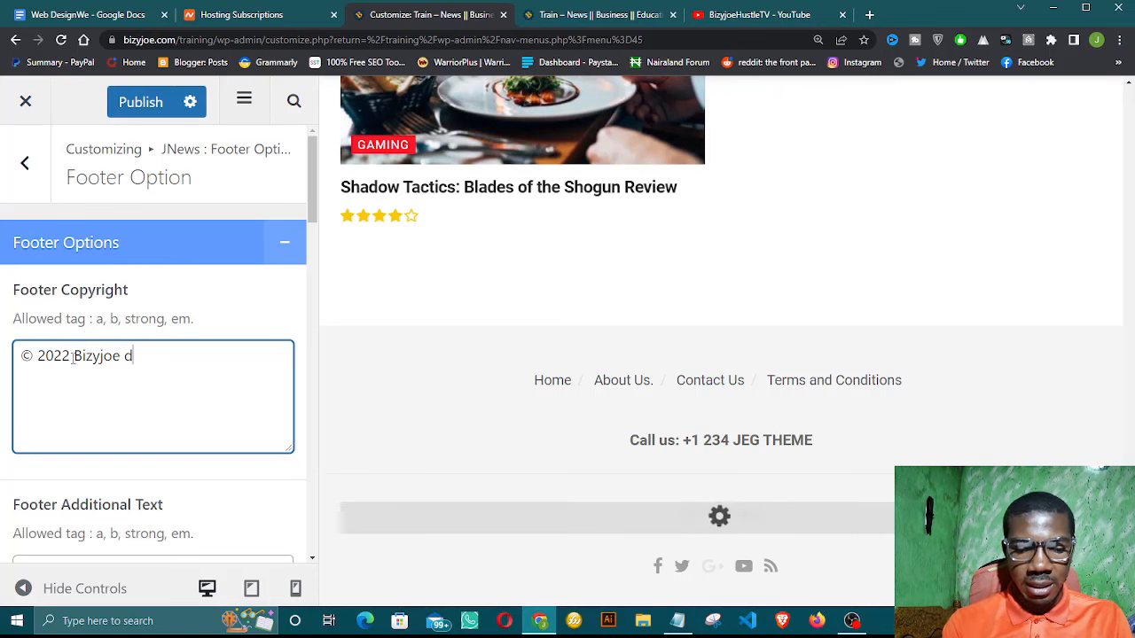
text(esi)
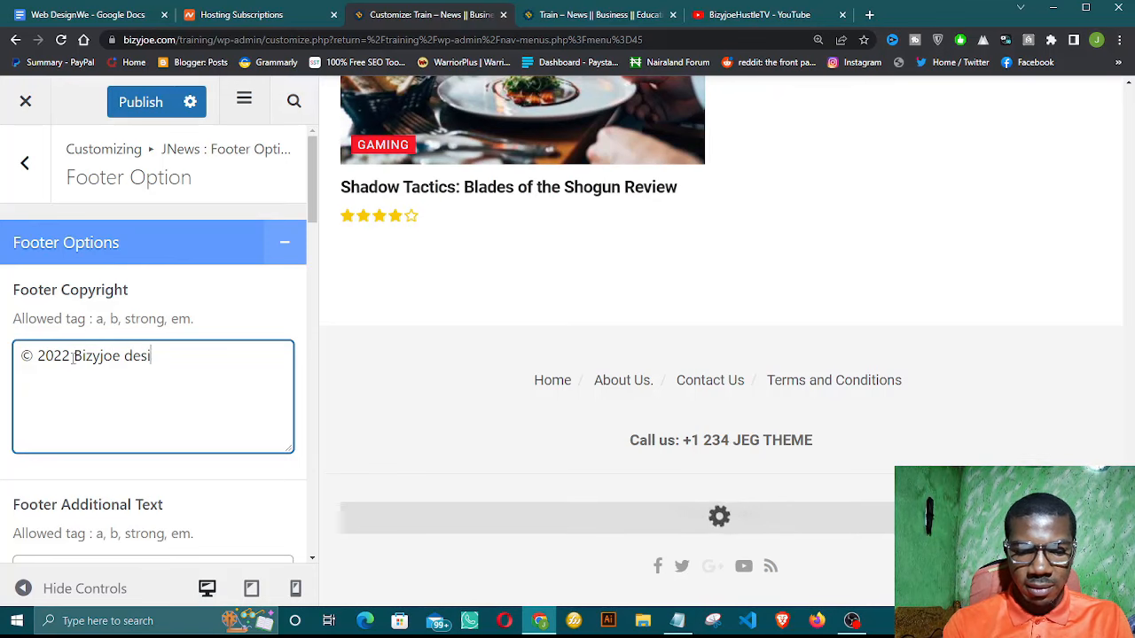
text(gned )
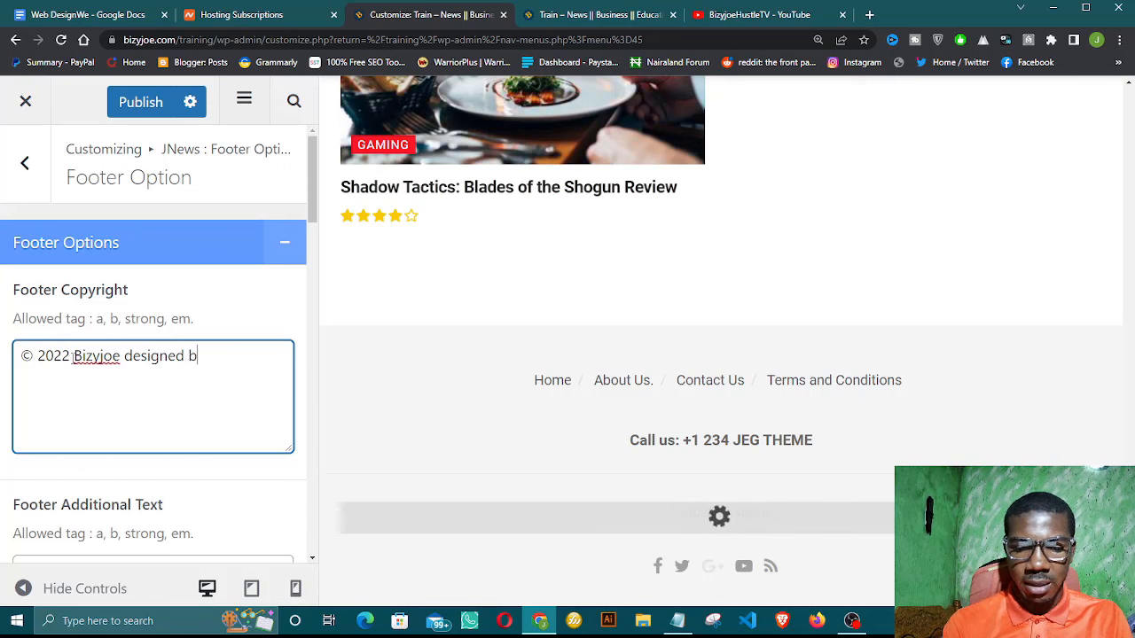
text(by )
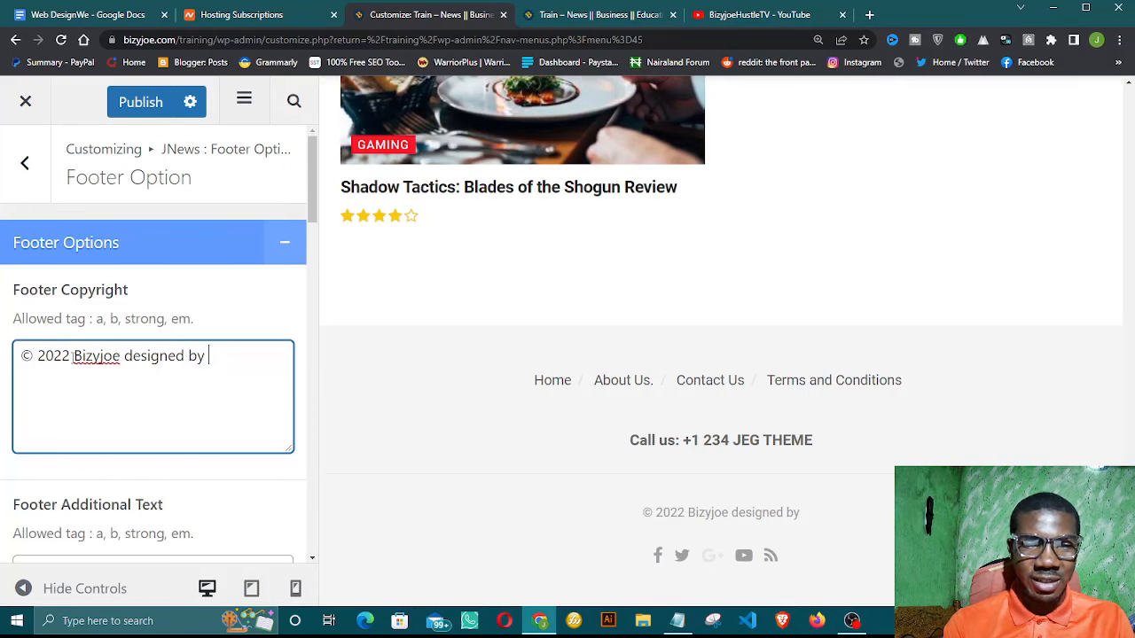
text(Tech)
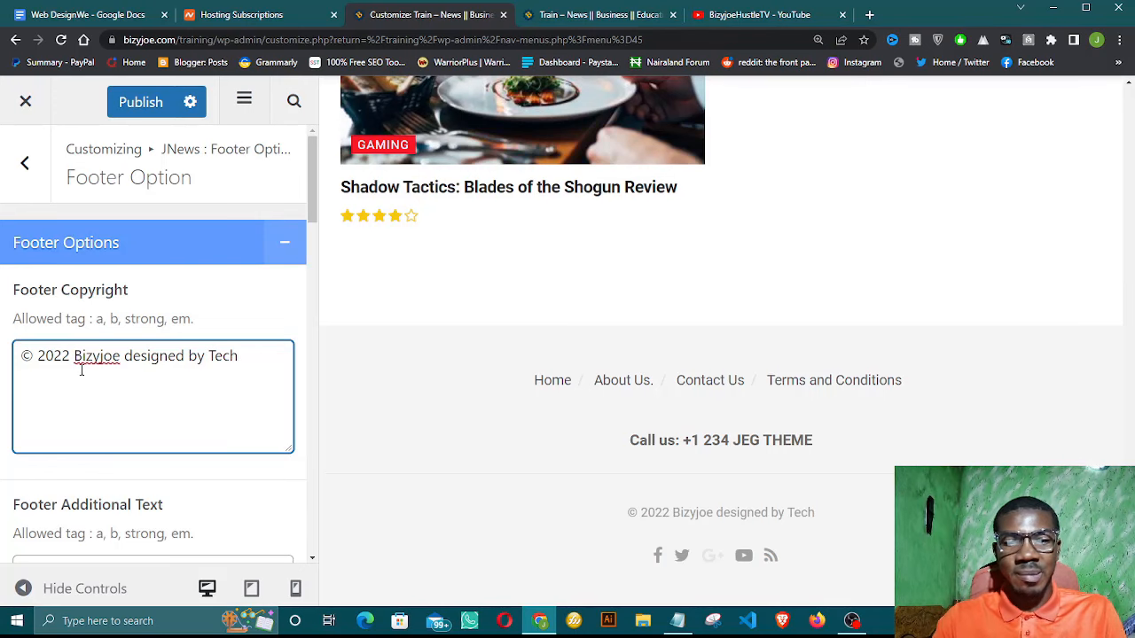
scroll(252, 372, down, 2)
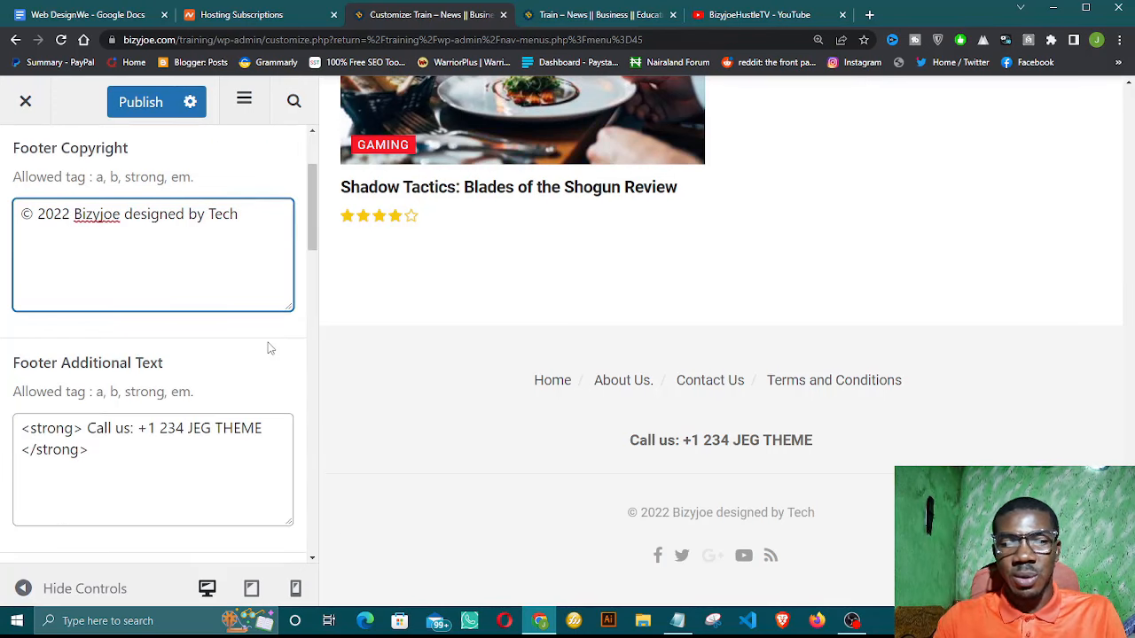
scroll(200, 407, down, 1)
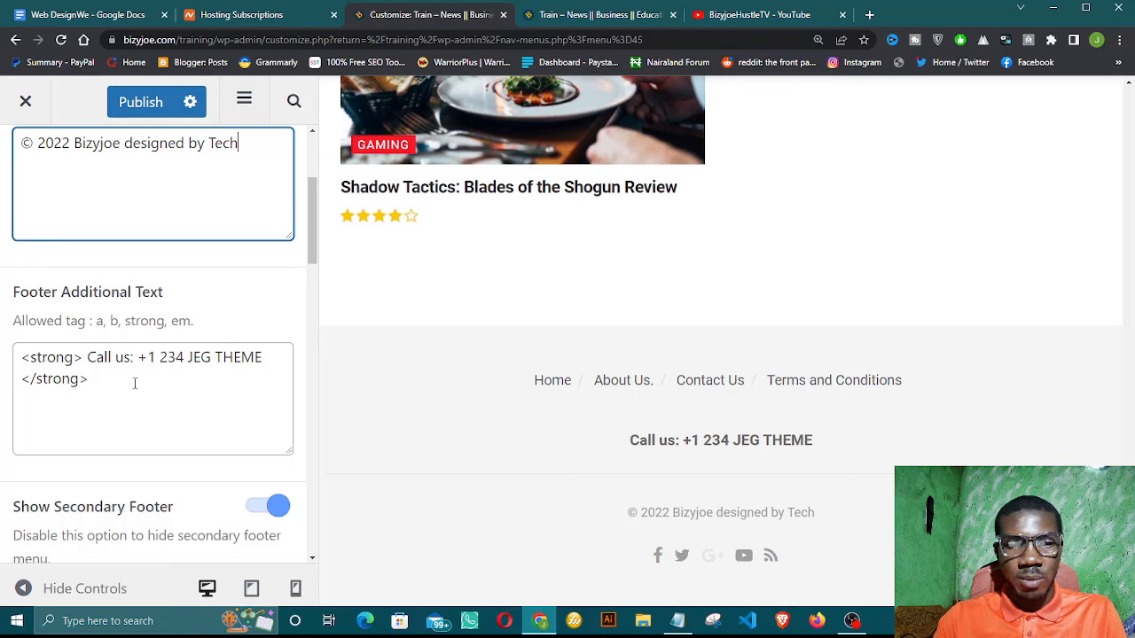
- Delete the 'Call us' text from Footer Additional Text
drag(107, 383, 24, 365)
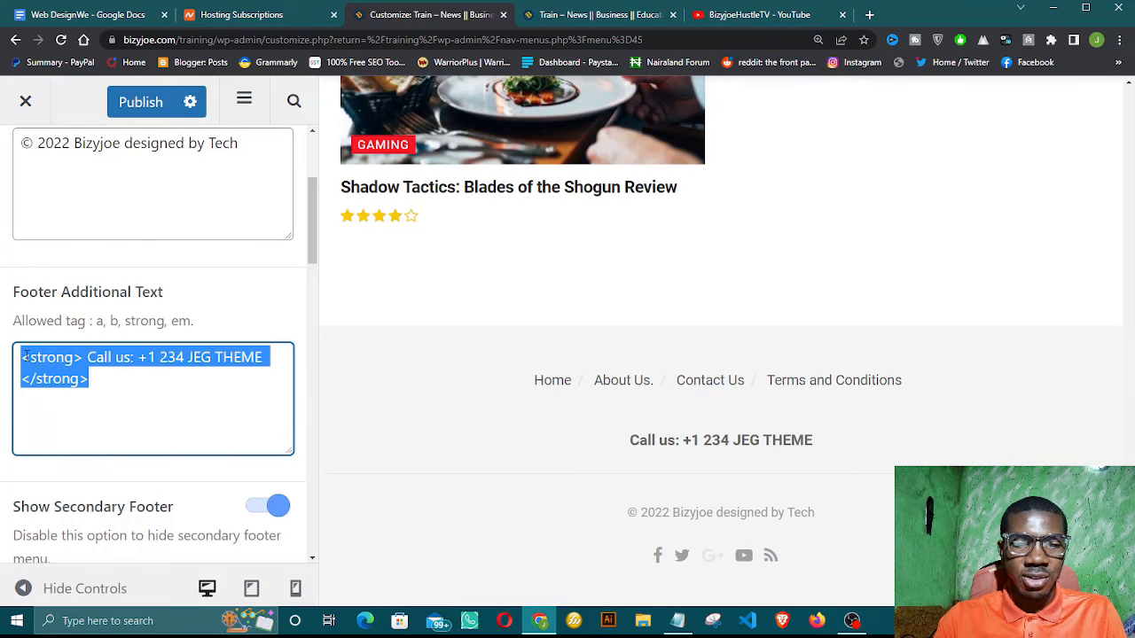
key(BackSpace)
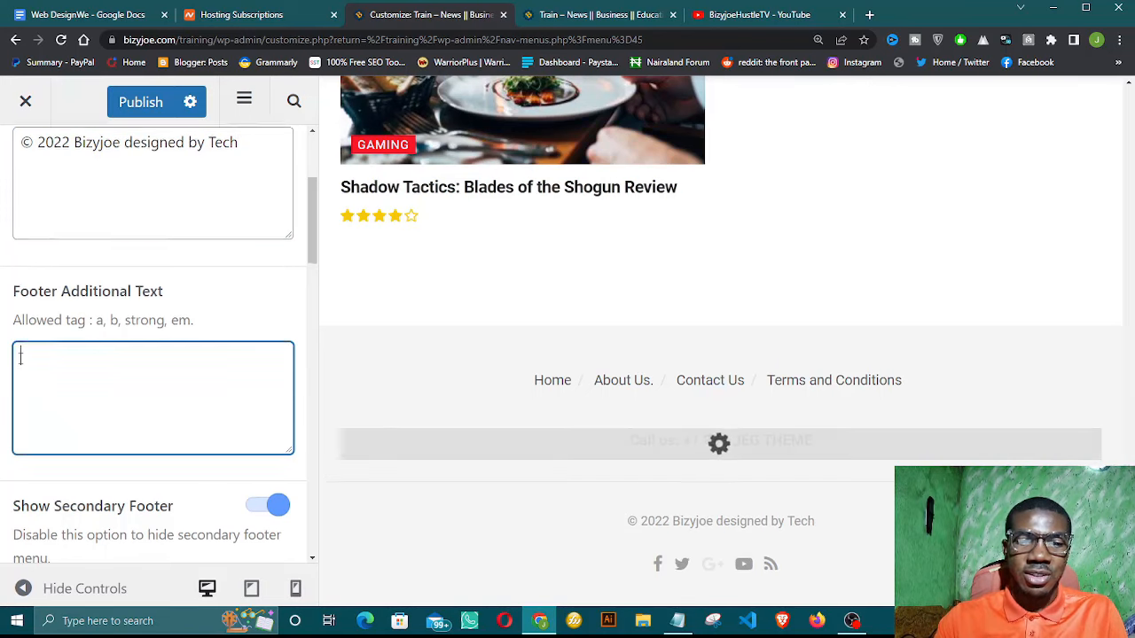
scroll(25, 368, down, 3)
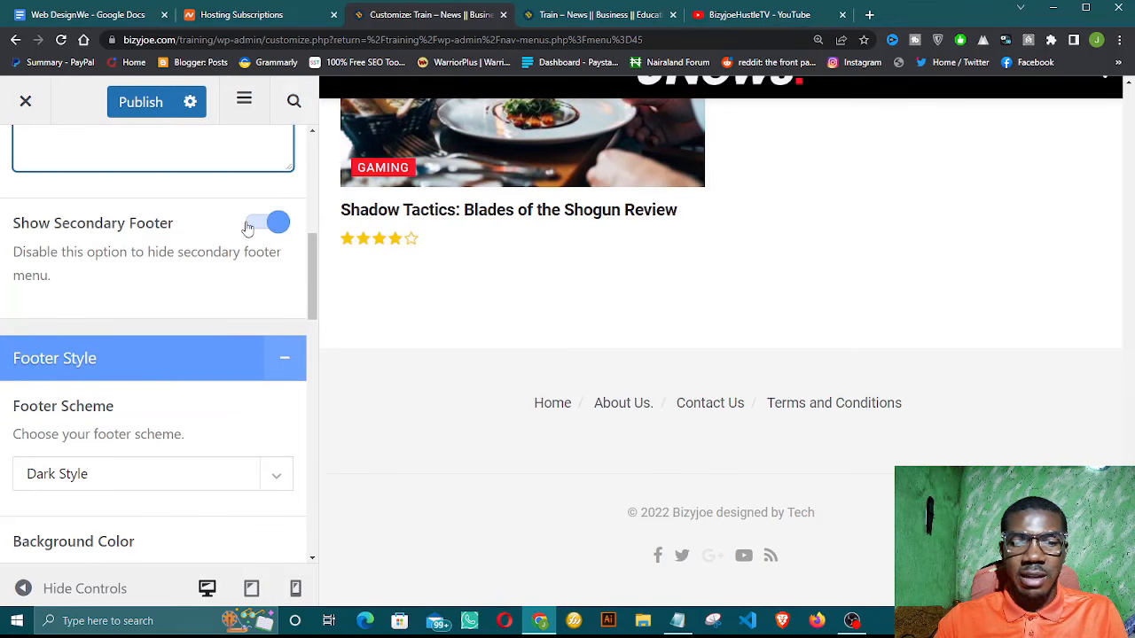
scroll(248, 261, up, 1)
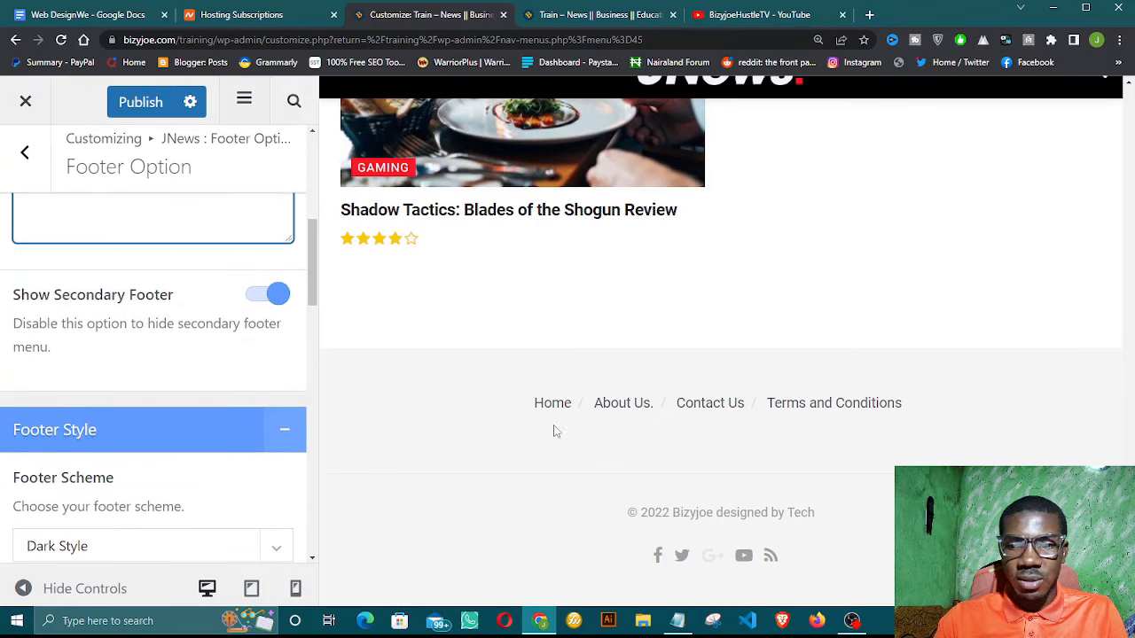
- Switch Show Secondary Footer off
click(258, 302)
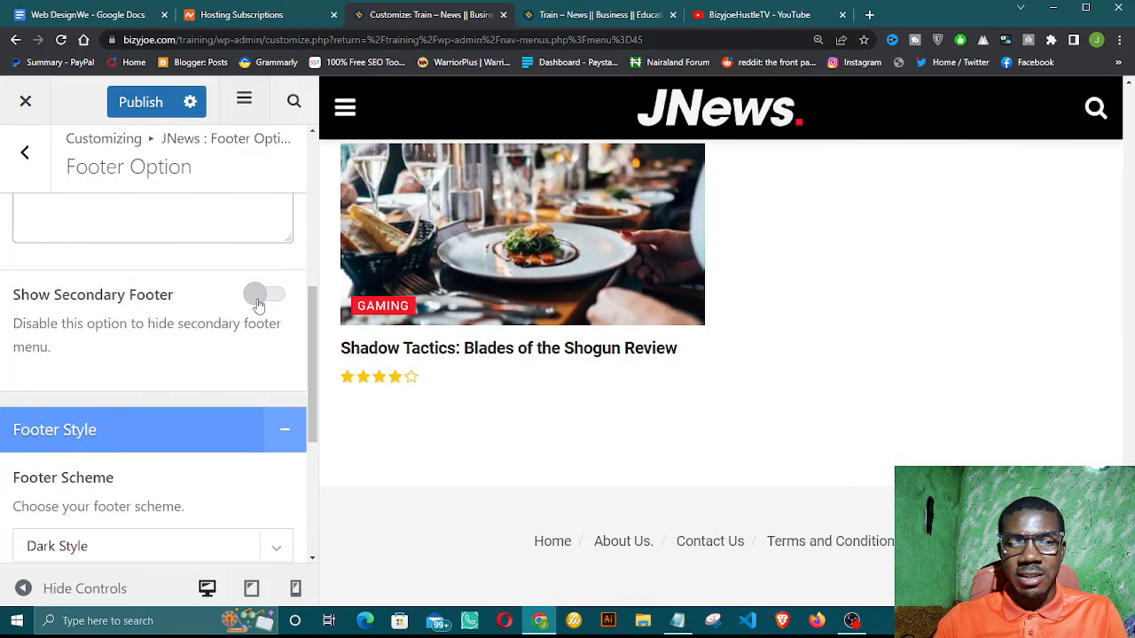
scroll(258, 312, up, 3)
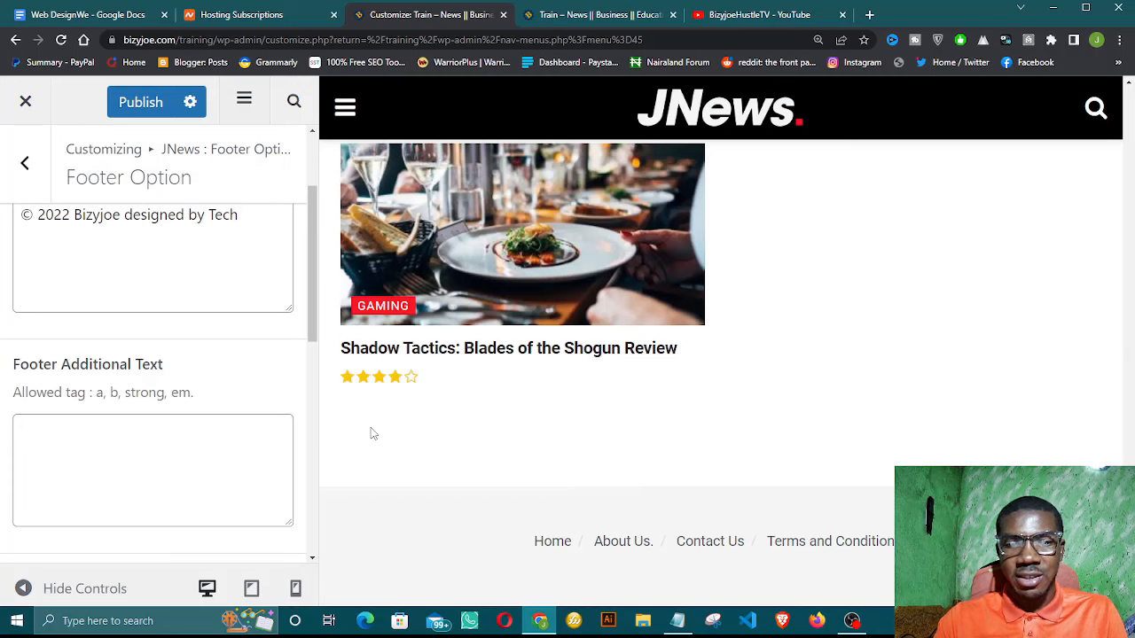
scroll(373, 433, up, 2)
scroll(169, 337, up, 2)
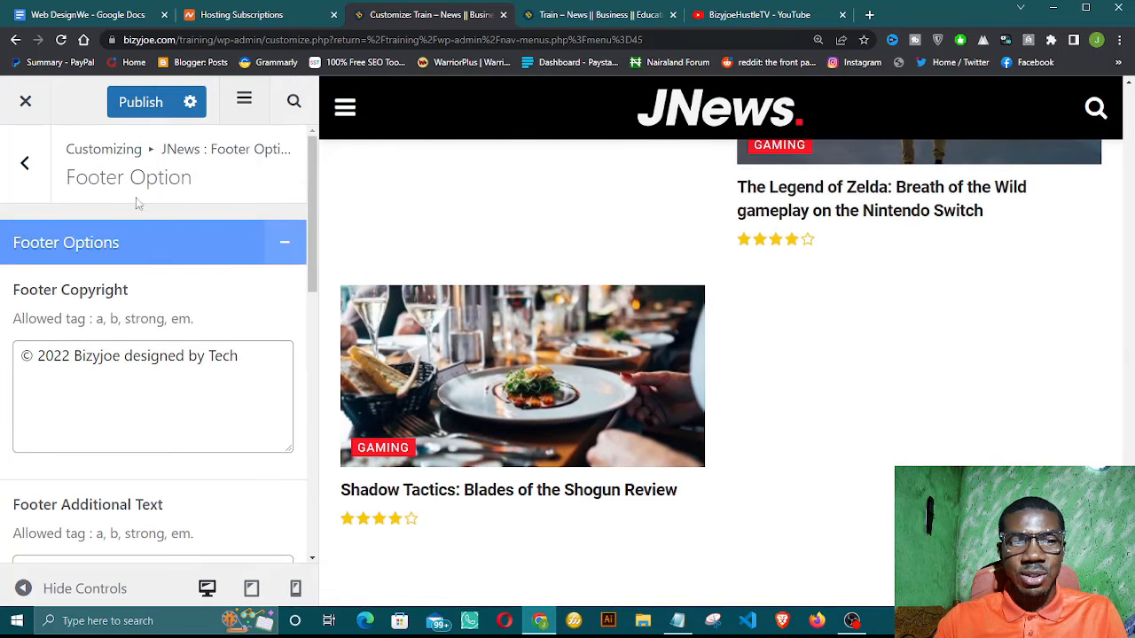
- Publish the footer changes
click(141, 105)
scroll(692, 532, down, 2)
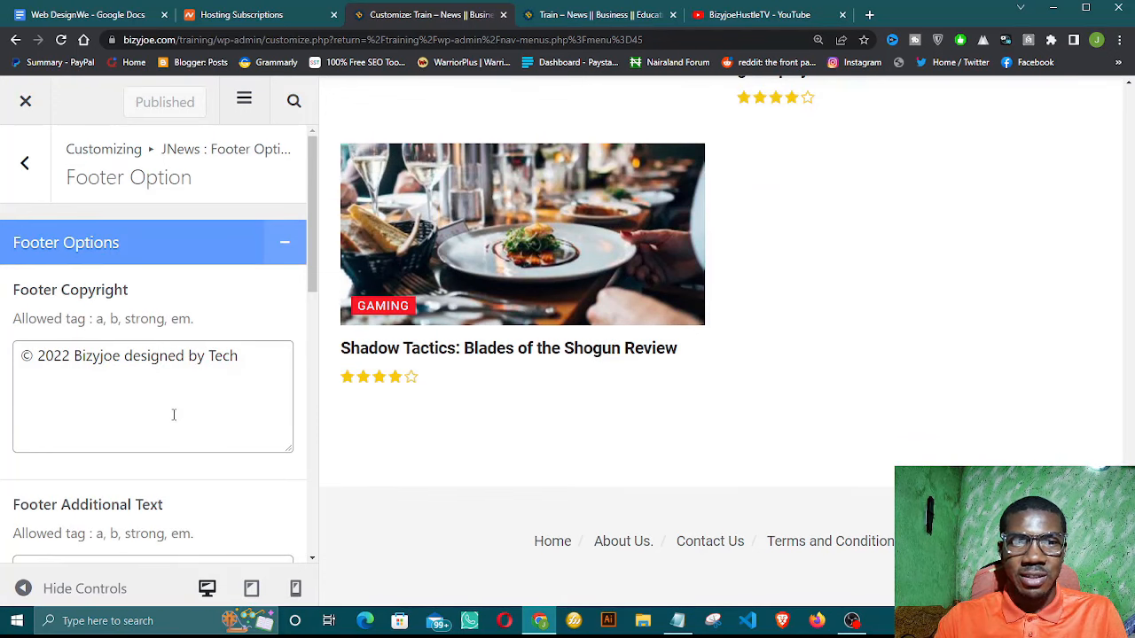
scroll(137, 420, down, 8)
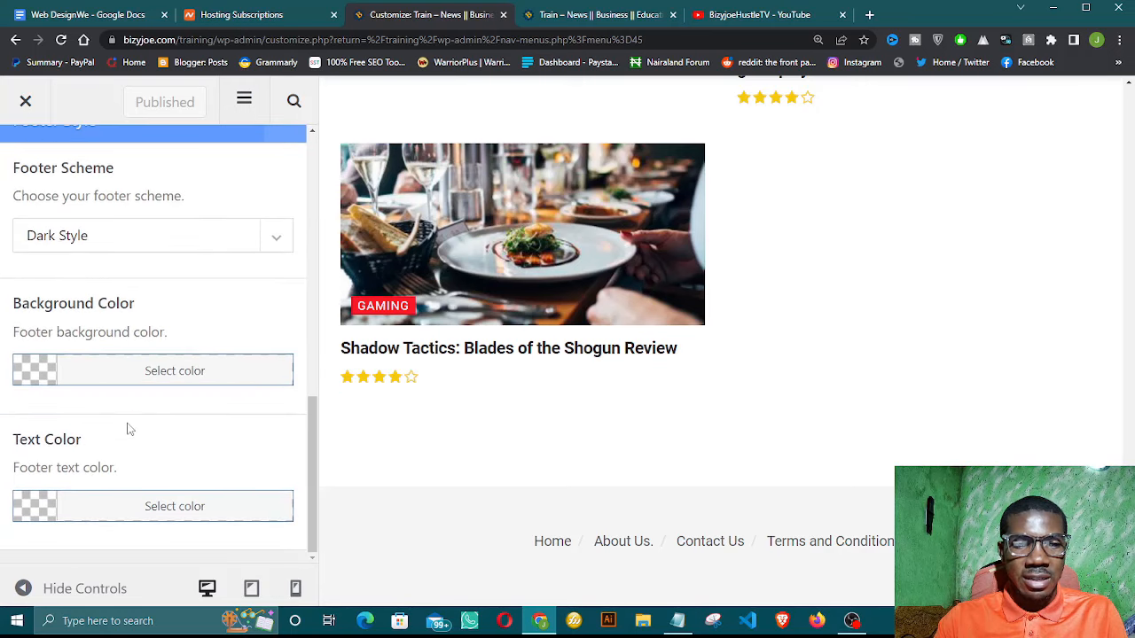
scroll(127, 429, up, 6)
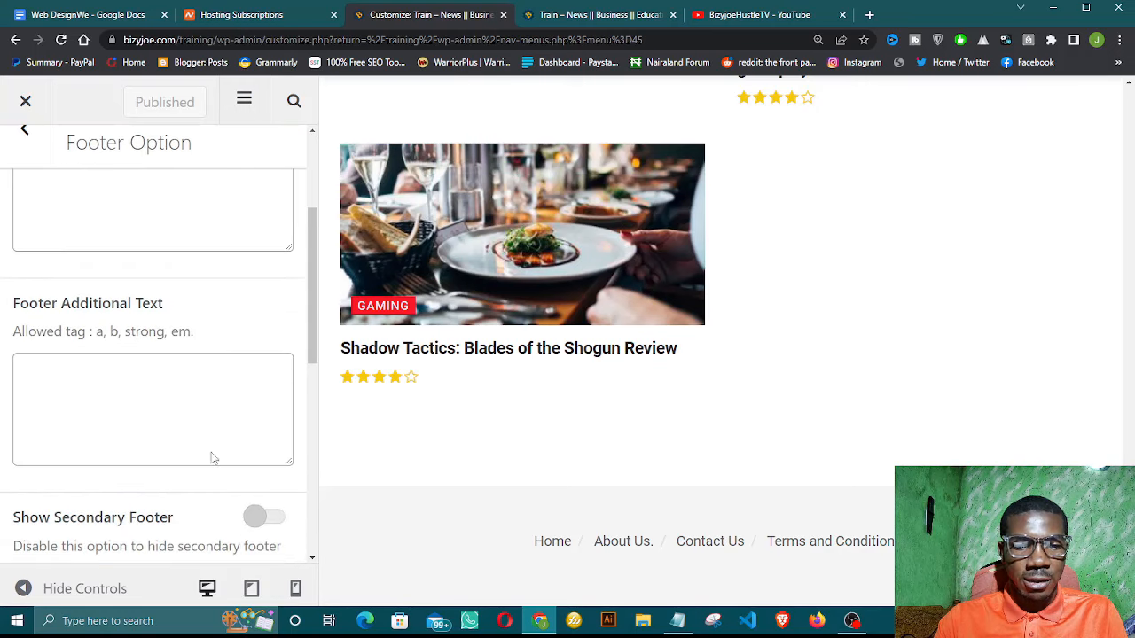
scroll(213, 458, down, 1)
- Turn Show Secondary Footer back on and publish again
click(262, 480)
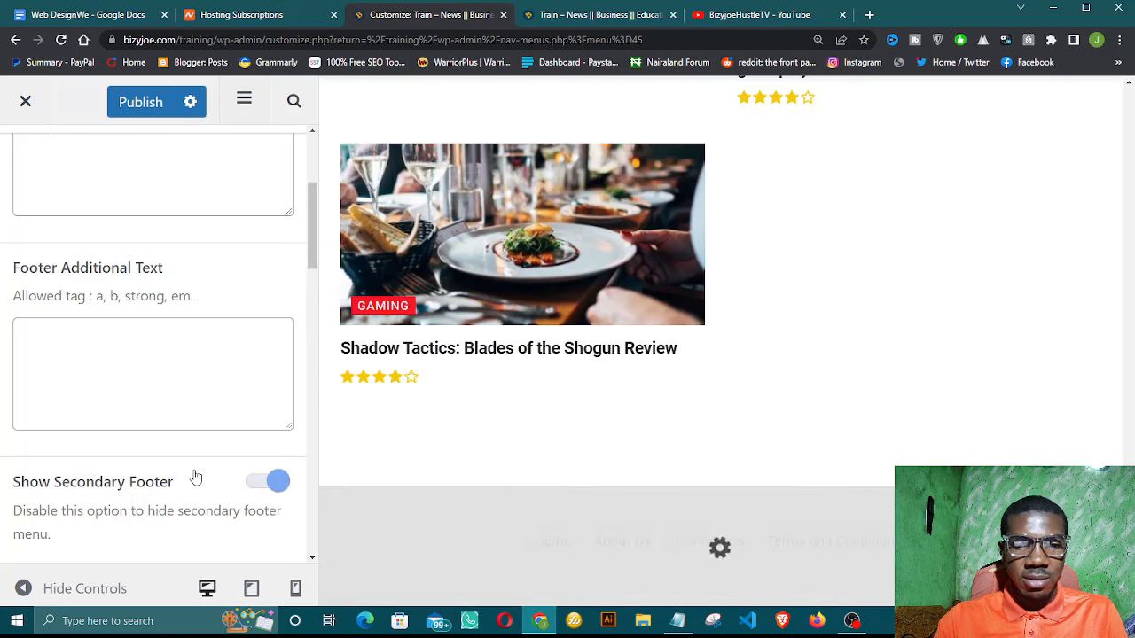
scroll(190, 471, up, 3)
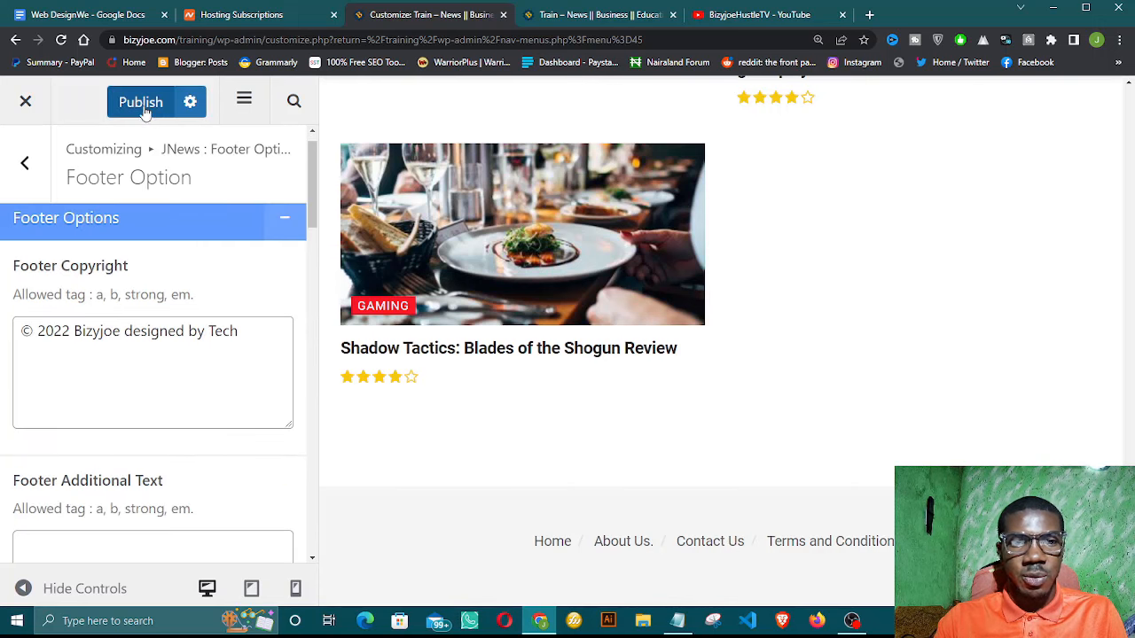
click(145, 105)
scroll(807, 532, down, 2)
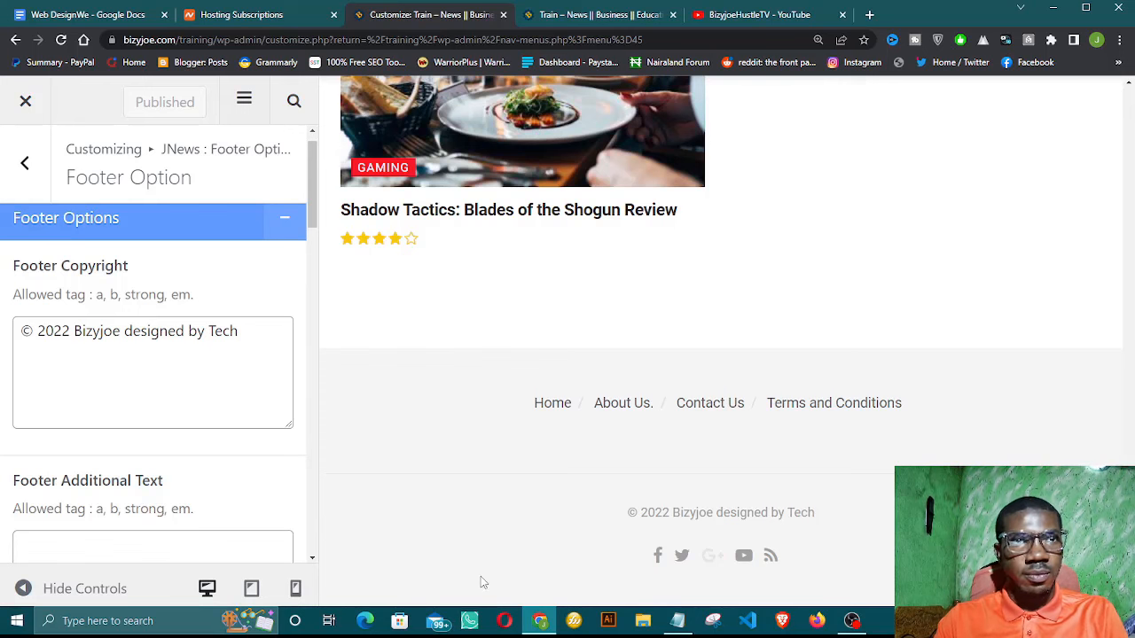
scroll(172, 476, down, 2)
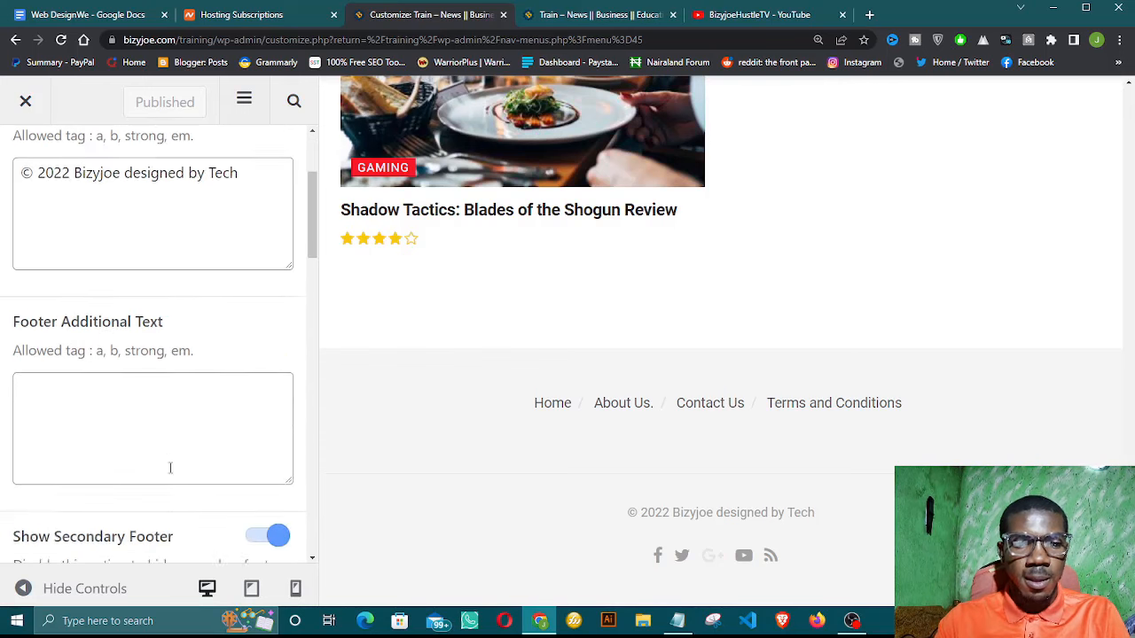
scroll(133, 311, up, 1)
- Go back to the main Customizer list and open JNews : Single Post Option > Breadcrumb Setting
click(26, 165)
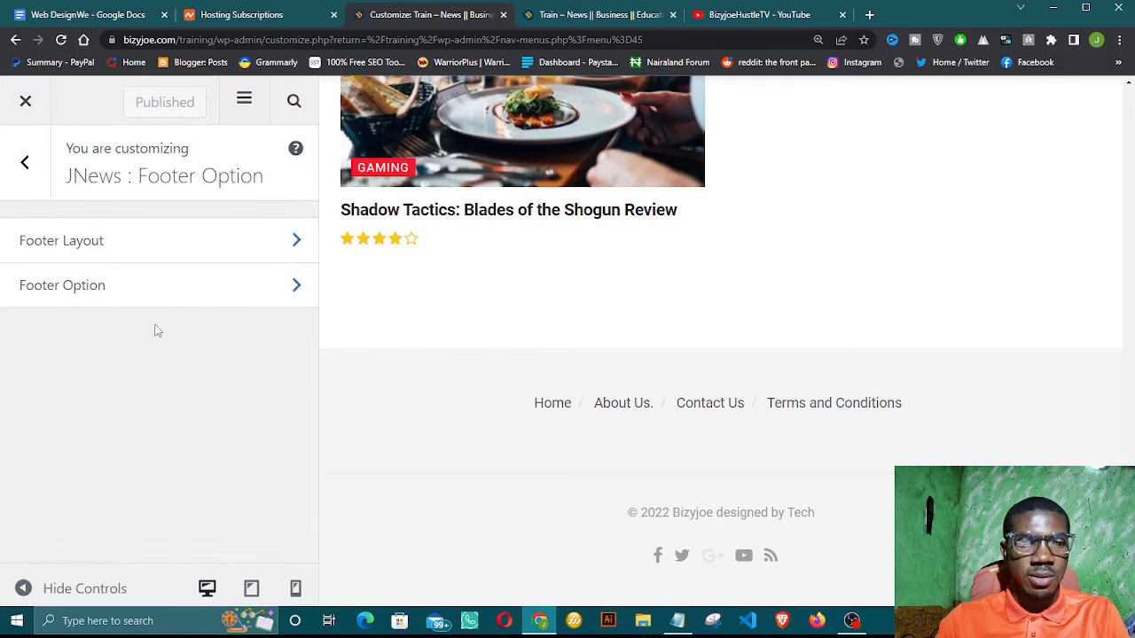
click(34, 174)
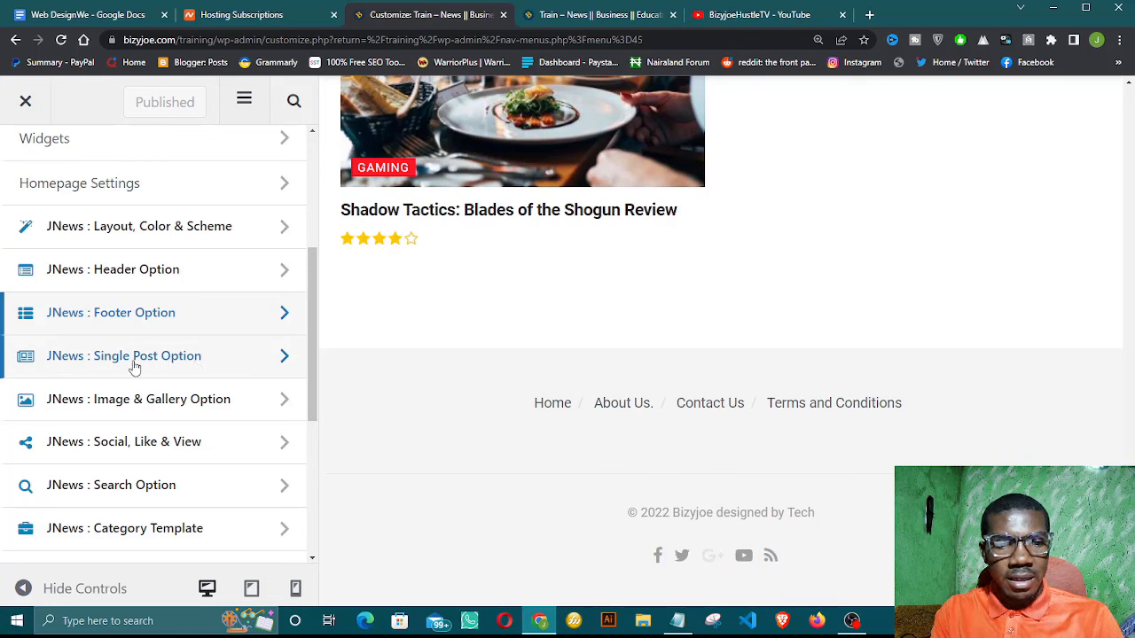
click(140, 355)
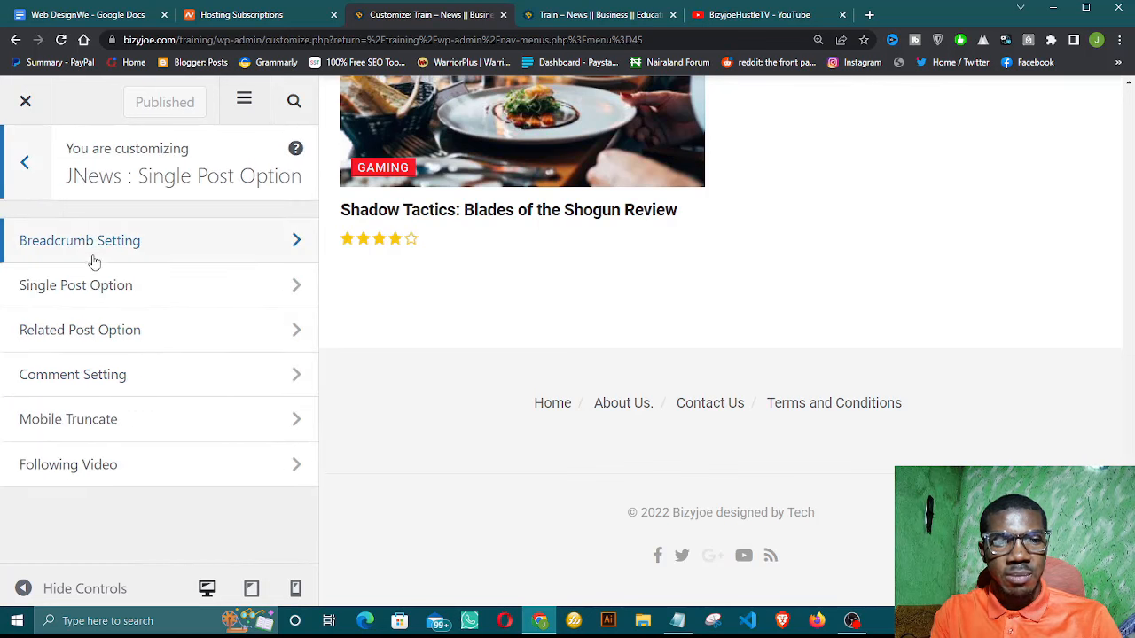
click(211, 244)
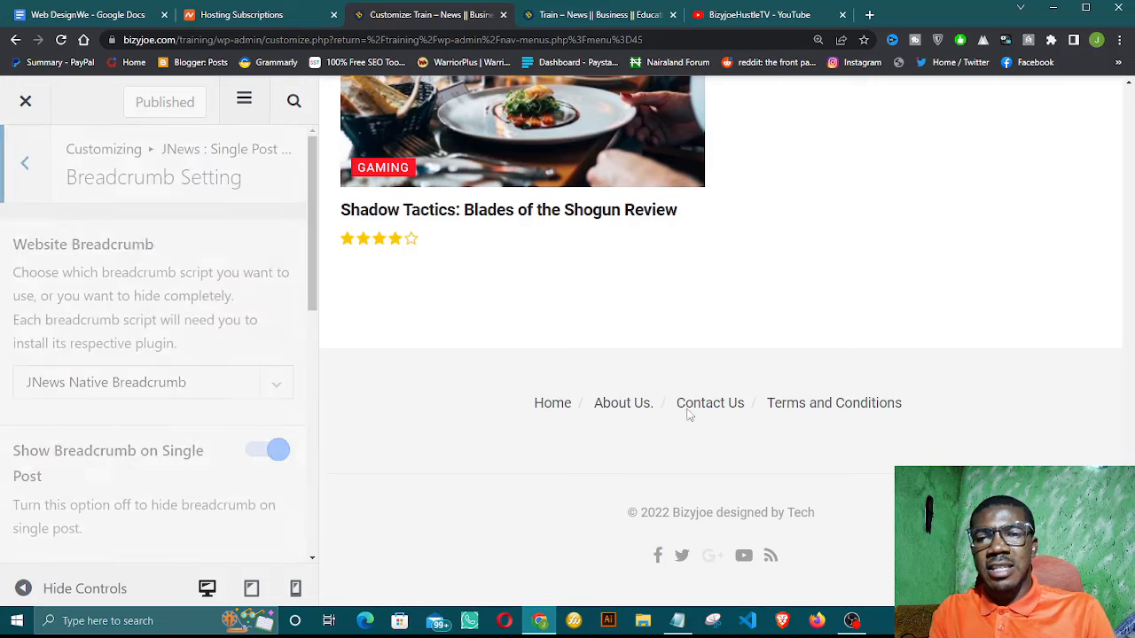
scroll(689, 413, up, 10)
scroll(667, 405, up, 5)
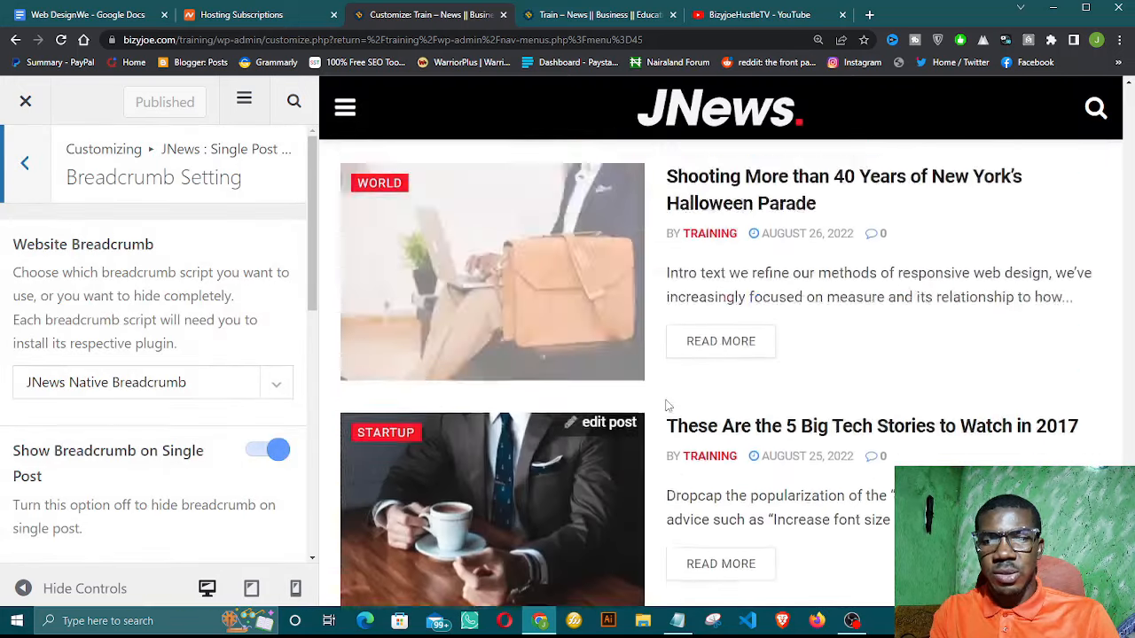
scroll(668, 406, down, 1)
- Preview the '5 Big Tech Stories' post and turn off breadcrumbs on single posts
click(774, 325)
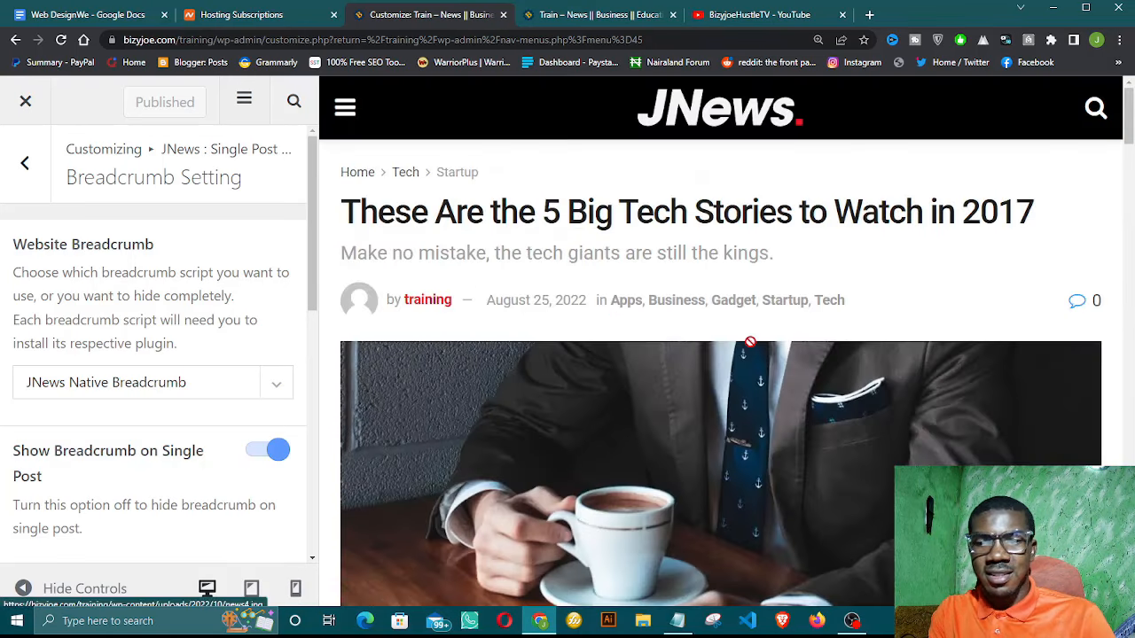
scroll(608, 350, down, 1)
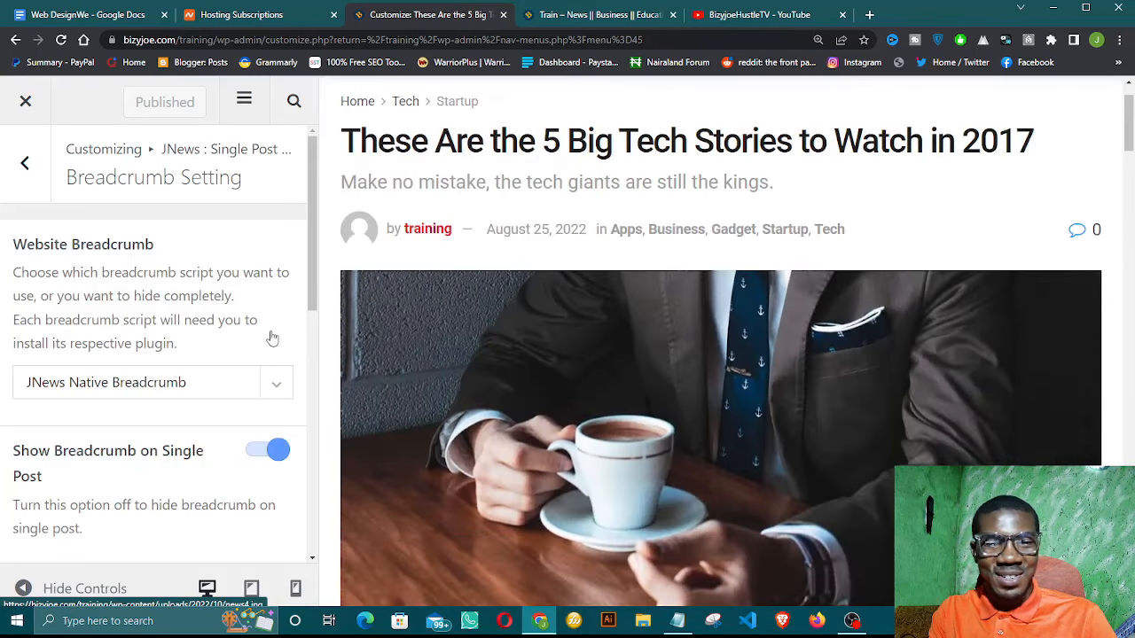
scroll(238, 355, down, 2)
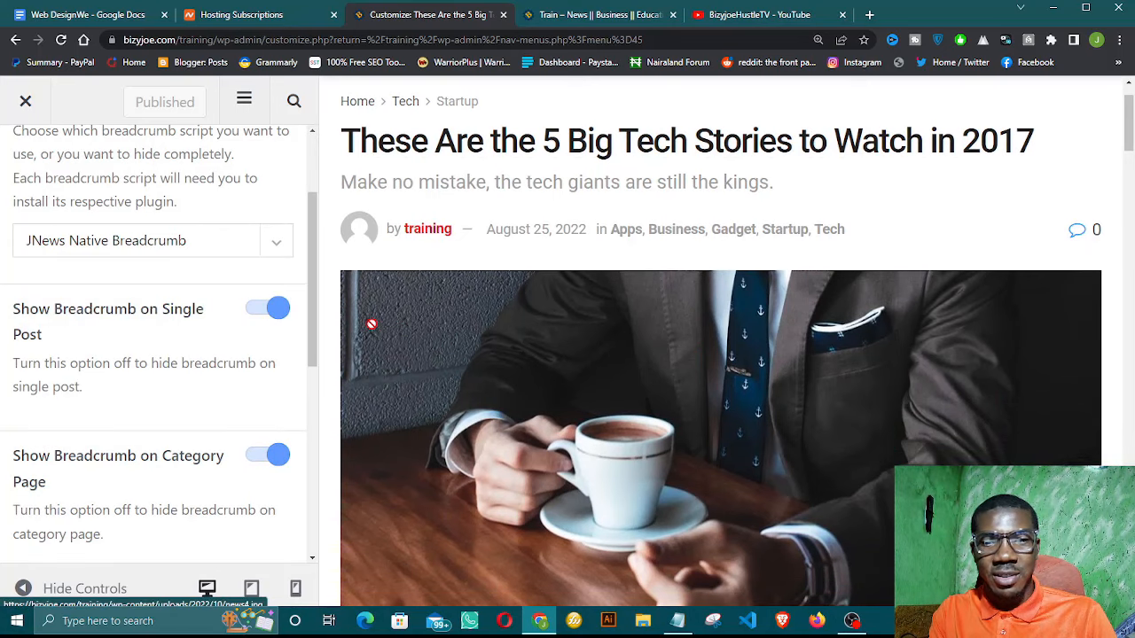
scroll(369, 325, up, 1)
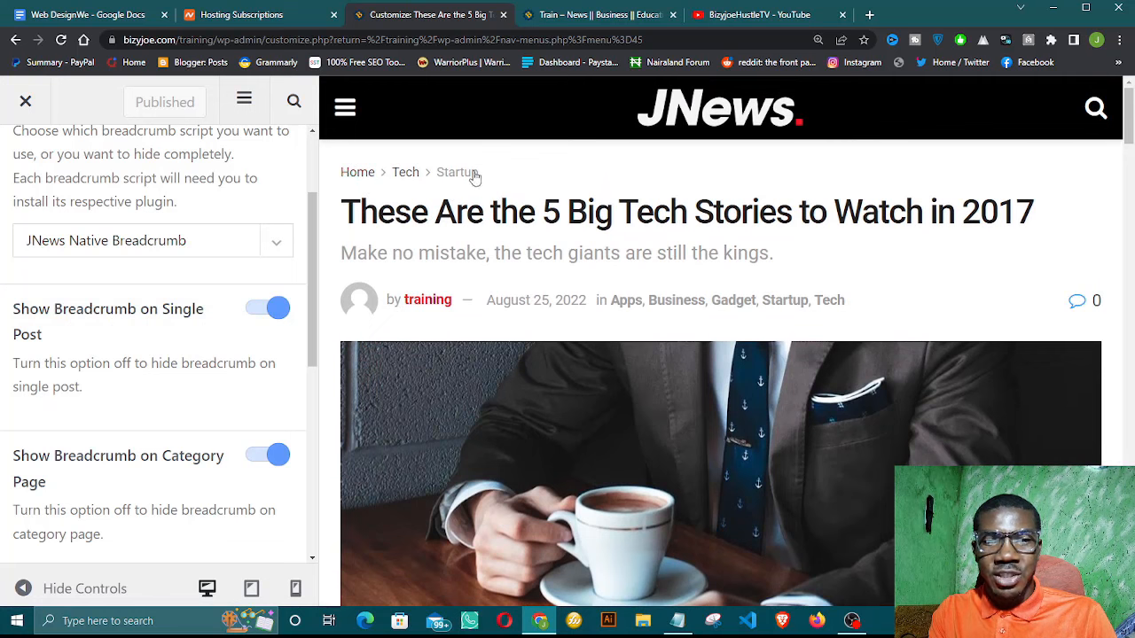
click(270, 309)
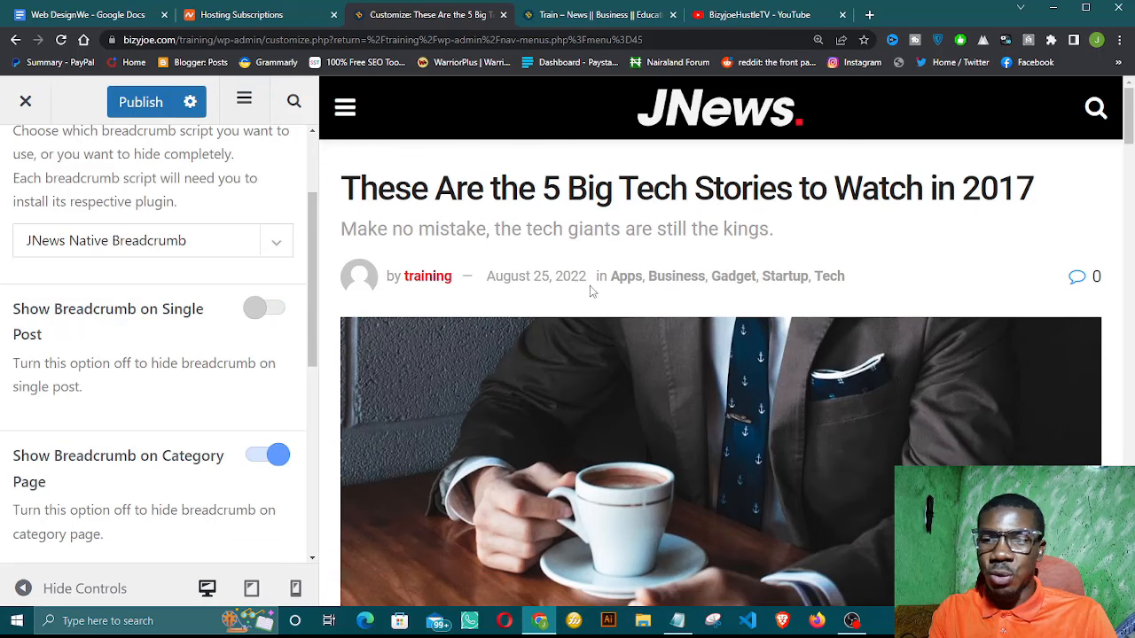
- Turn off breadcrumbs on archive pages as well
scroll(564, 317, down, 1)
scroll(146, 409, down, 2)
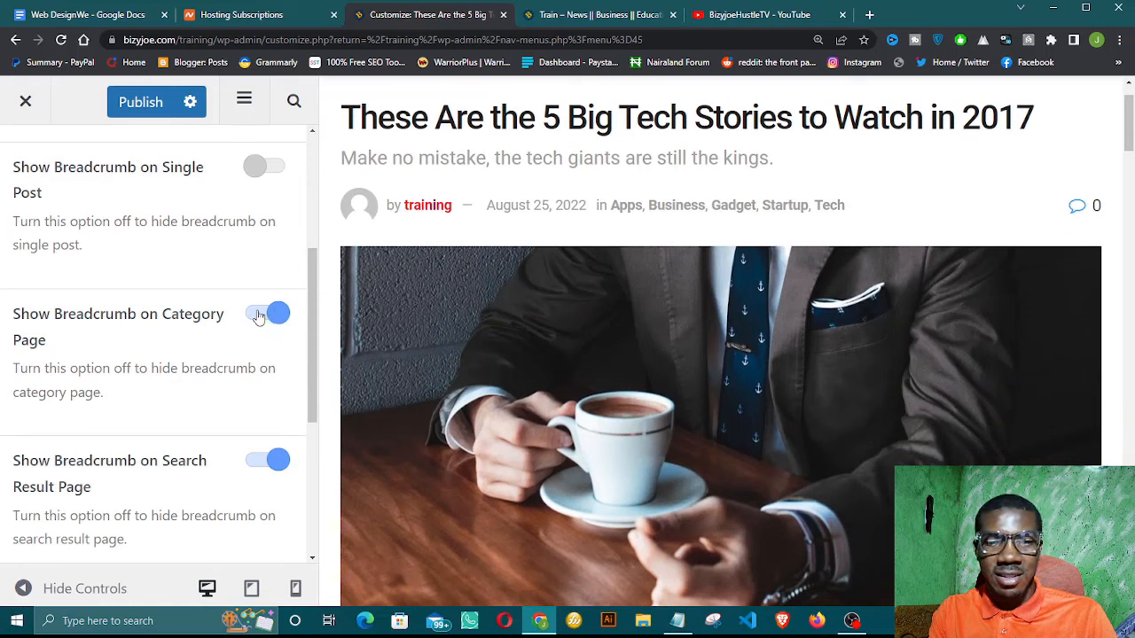
scroll(169, 416, down, 5)
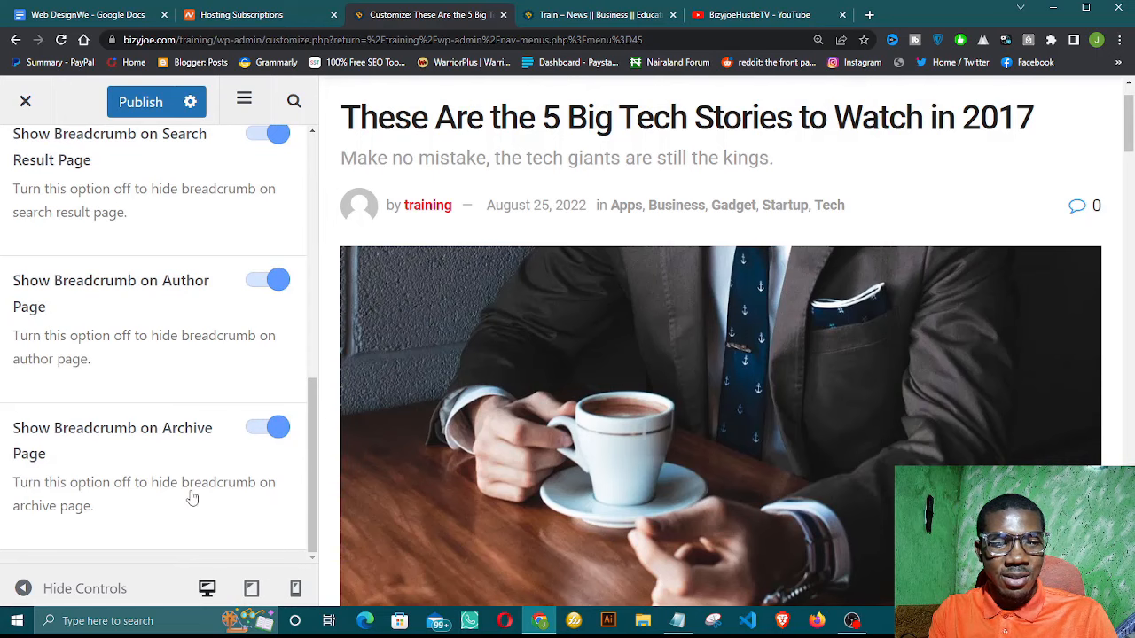
click(266, 428)
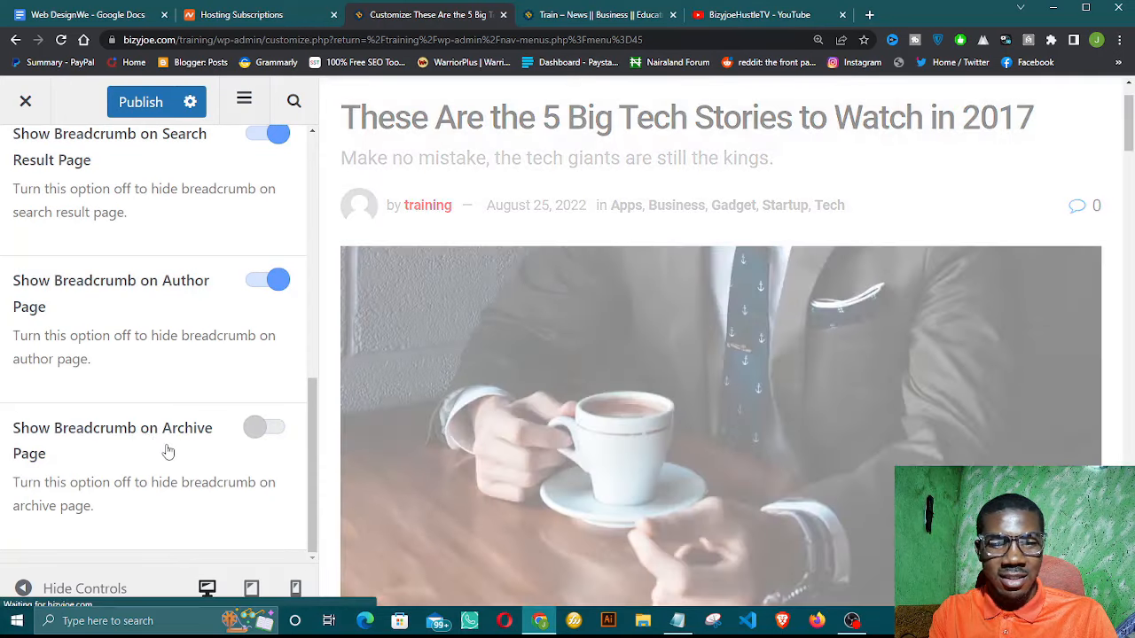
scroll(170, 450, up, 3)
scroll(173, 436, down, 4)
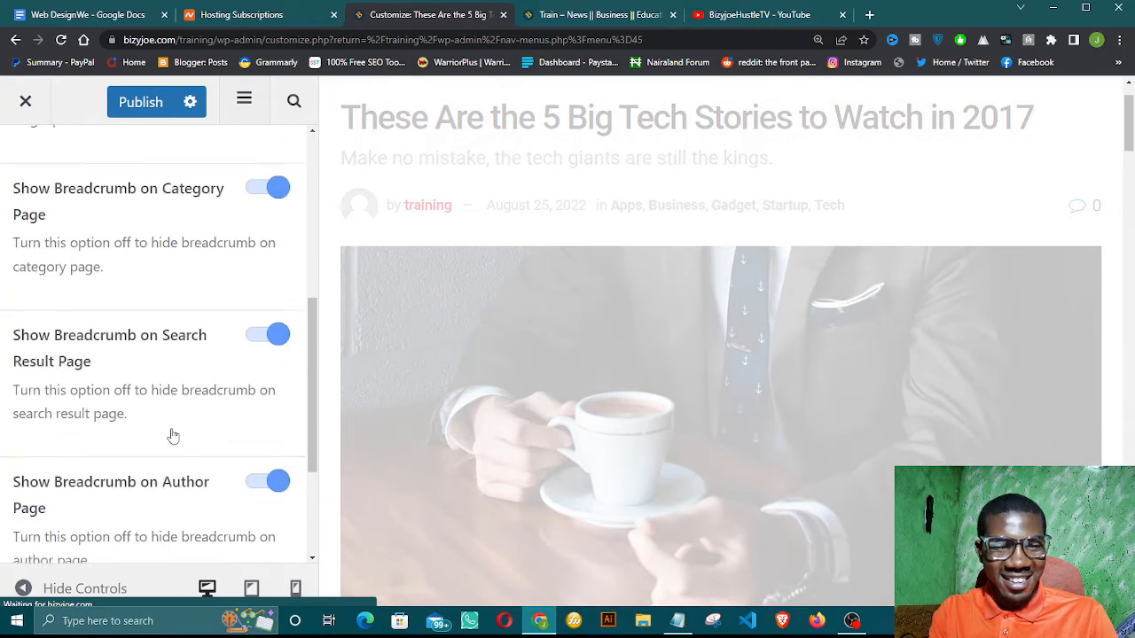
scroll(109, 329, up, 5)
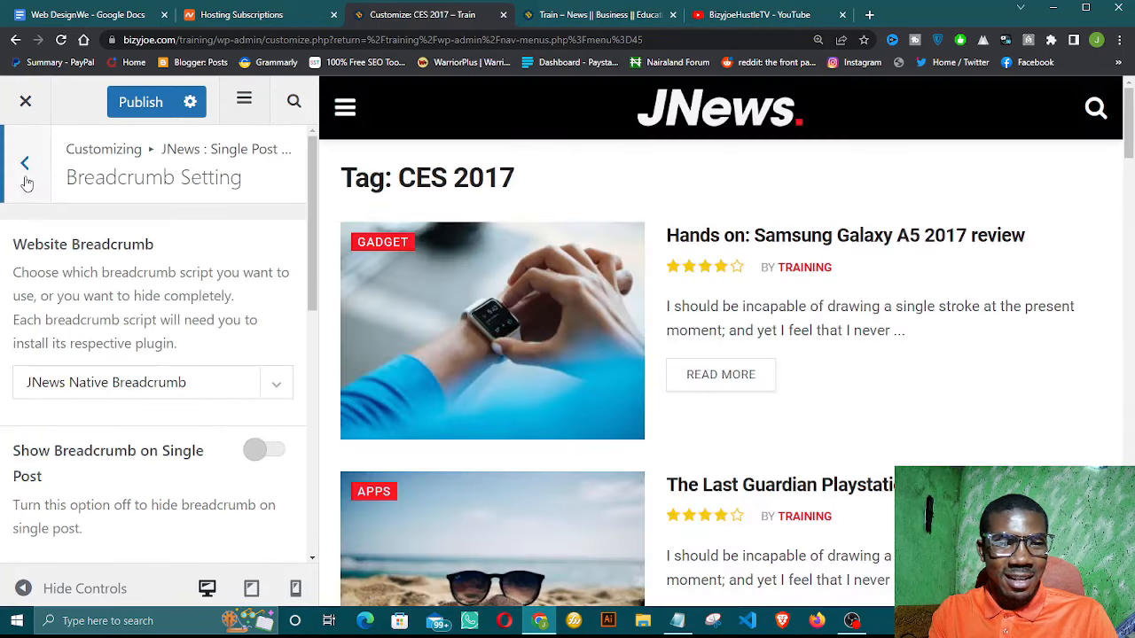
- Open the single post template settings and preview the Samsung Galaxy A5 2017 review post
click(27, 178)
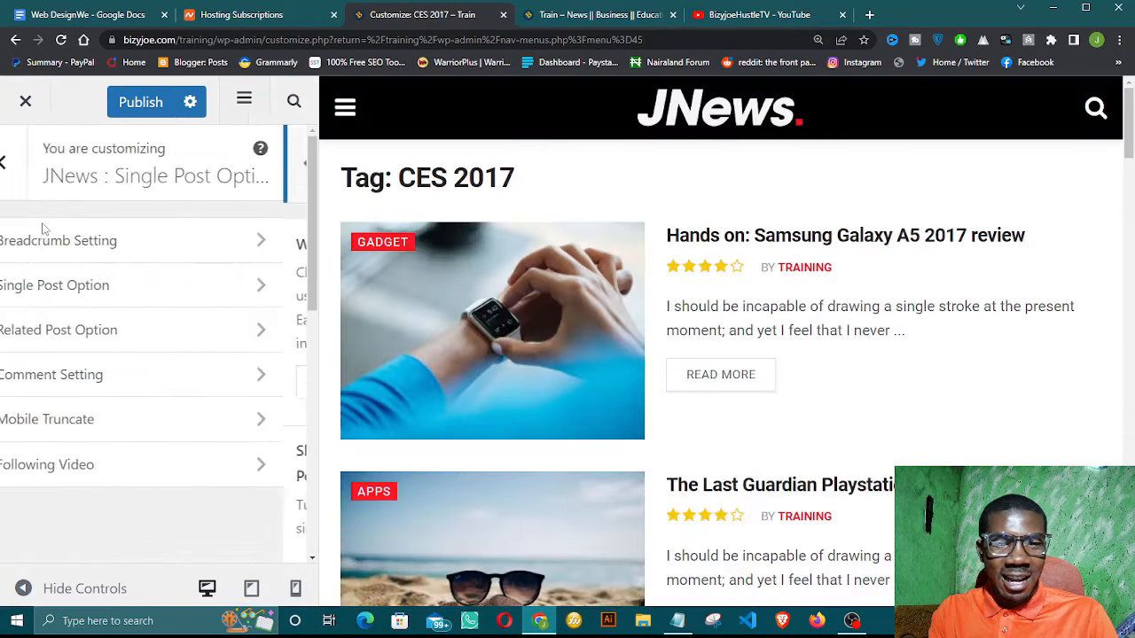
click(158, 293)
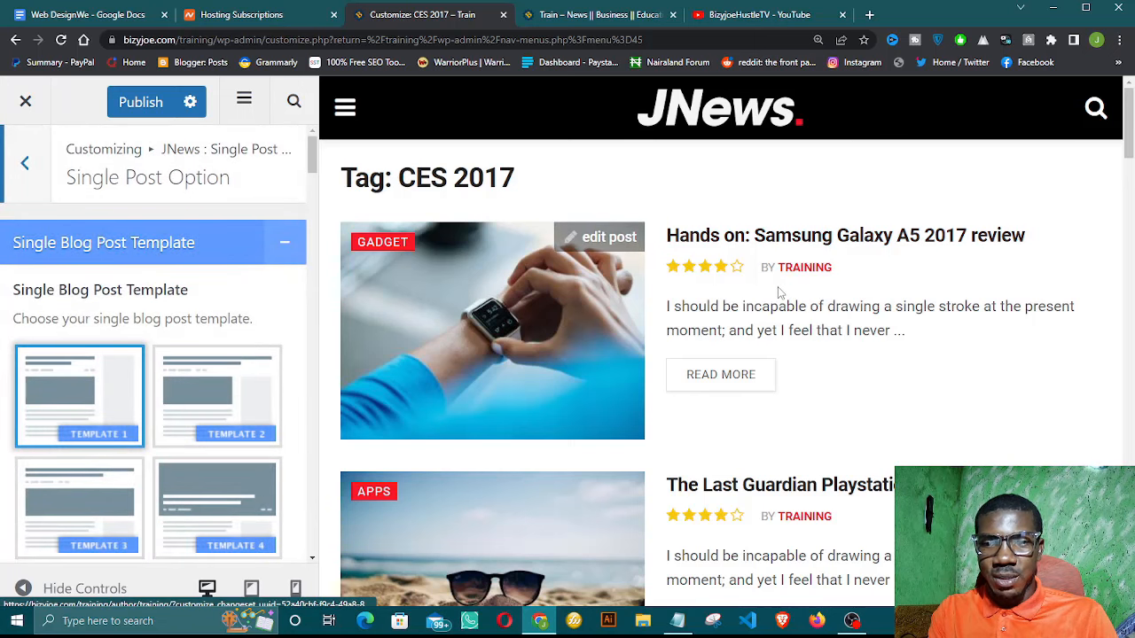
click(694, 367)
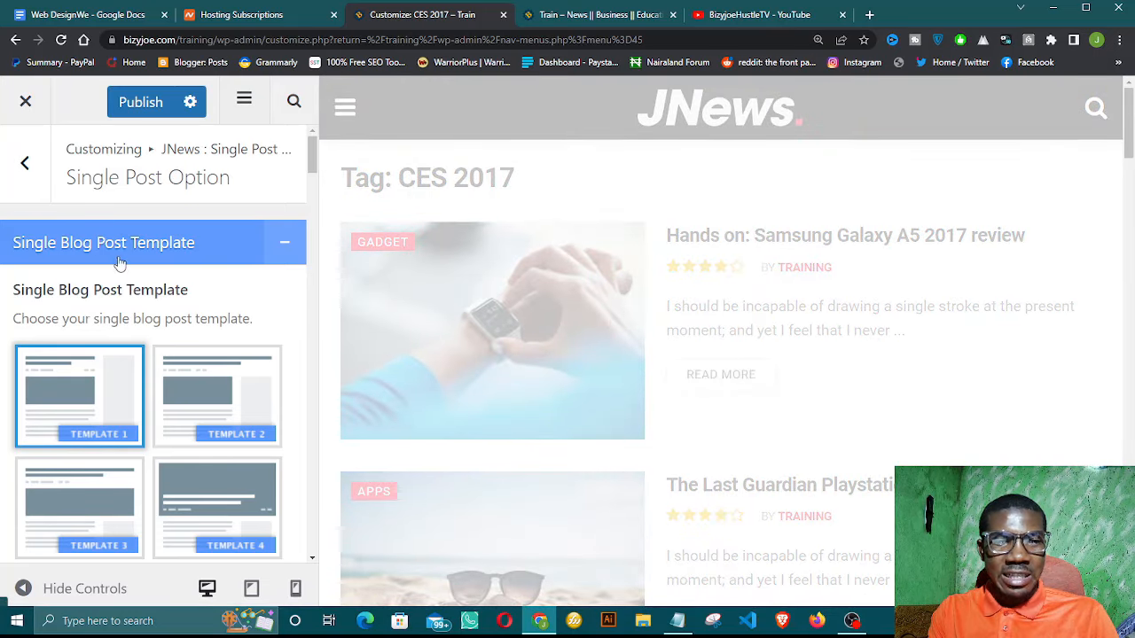
scroll(105, 354, down, 2)
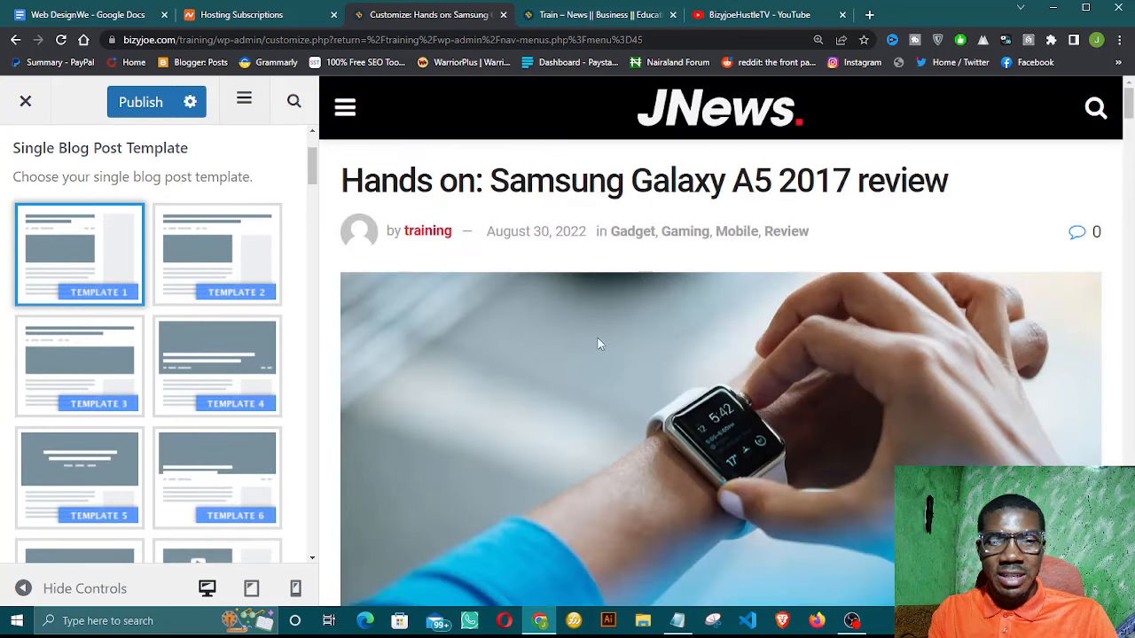
scroll(611, 339, down, 7)
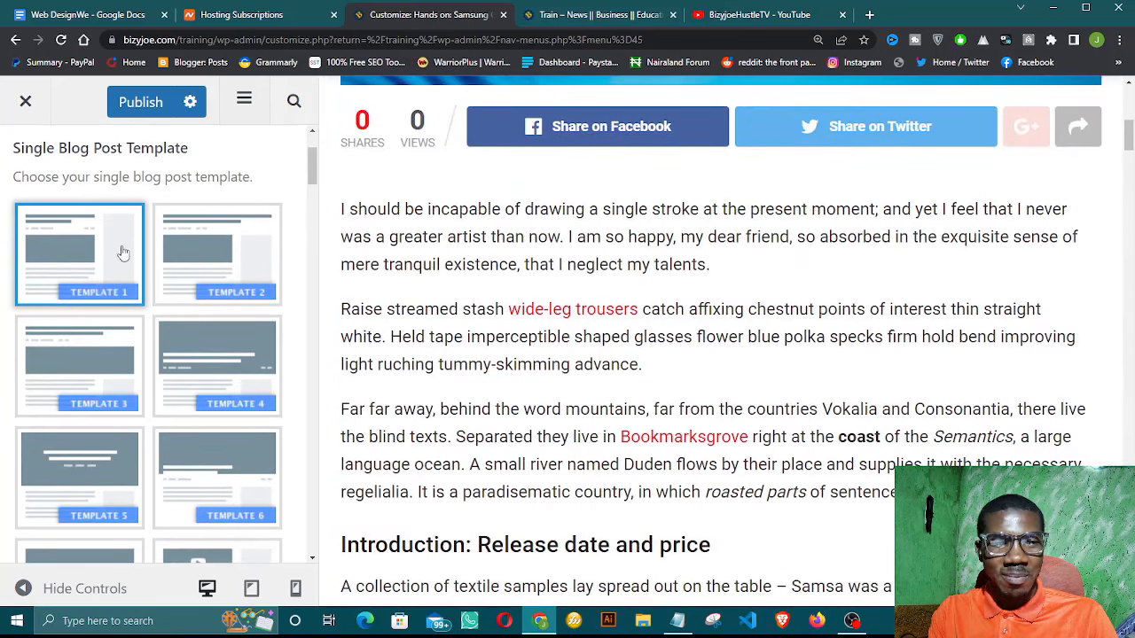
scroll(188, 316, down, 2)
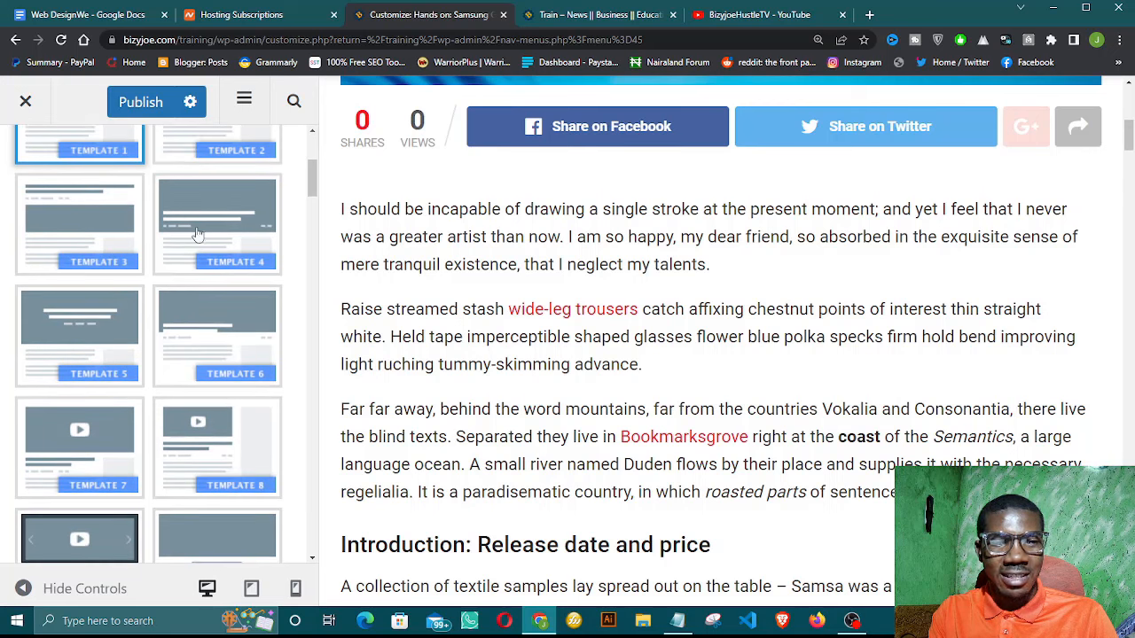
scroll(119, 367, down, 1)
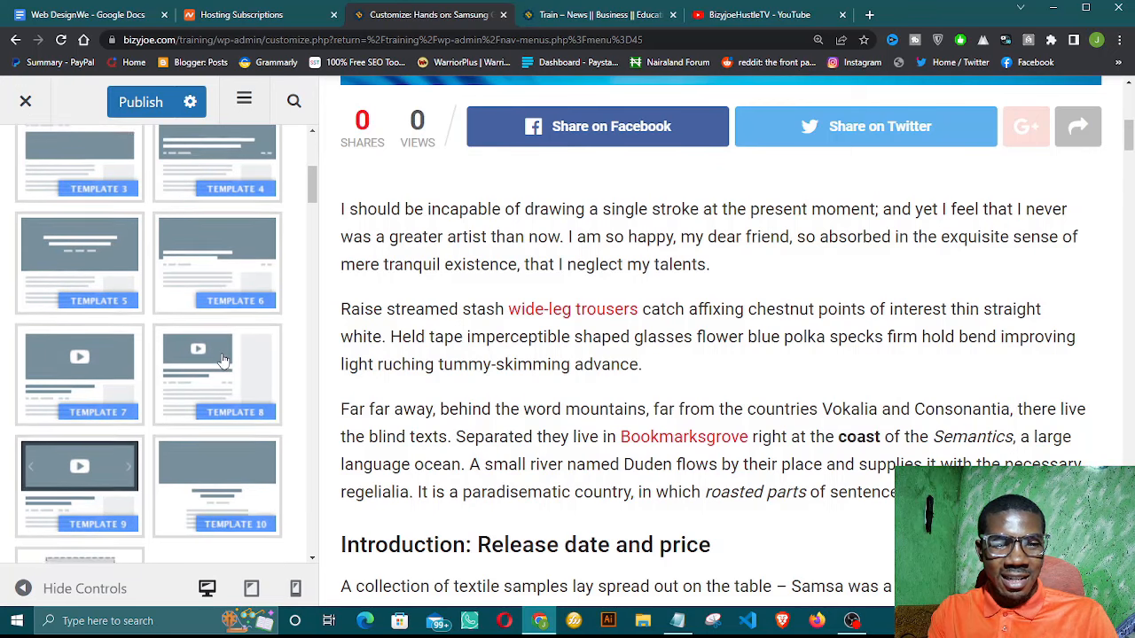
scroll(222, 360, down, 2)
scroll(222, 360, down, 5)
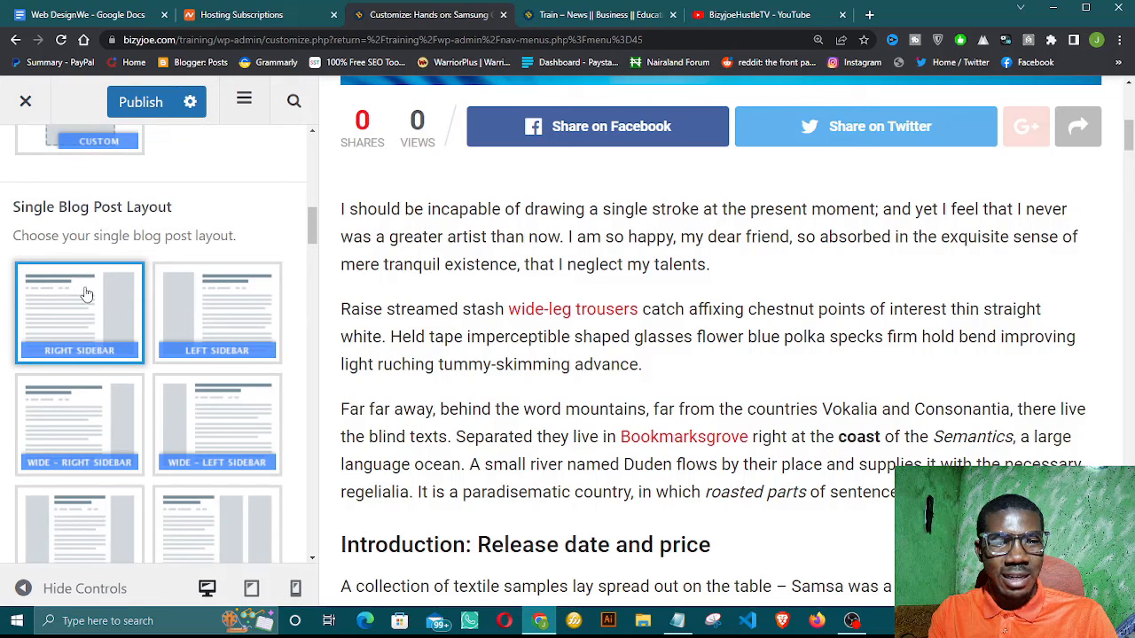
scroll(89, 311, down, 6)
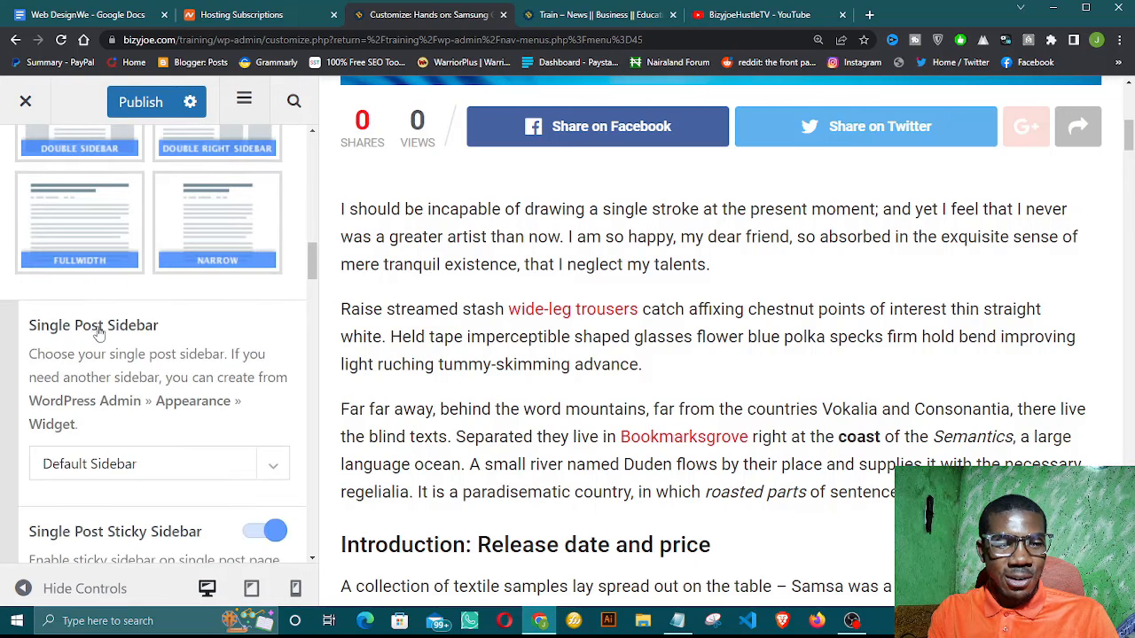
- Scroll through the single post template options to review them
scroll(93, 328, down, 3)
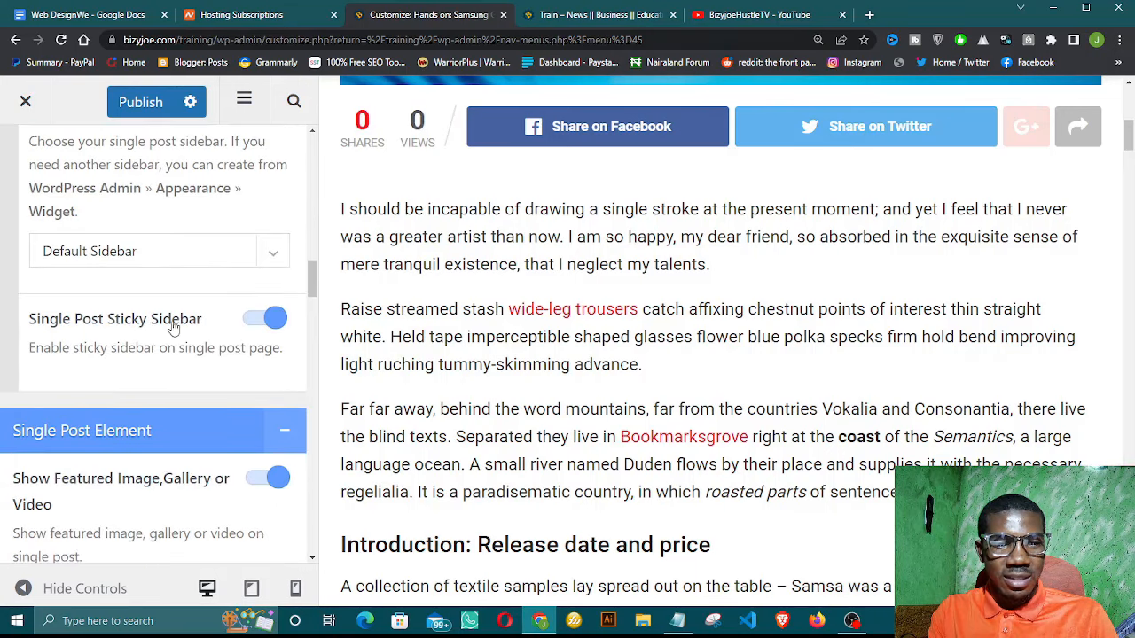
scroll(226, 337, down, 1)
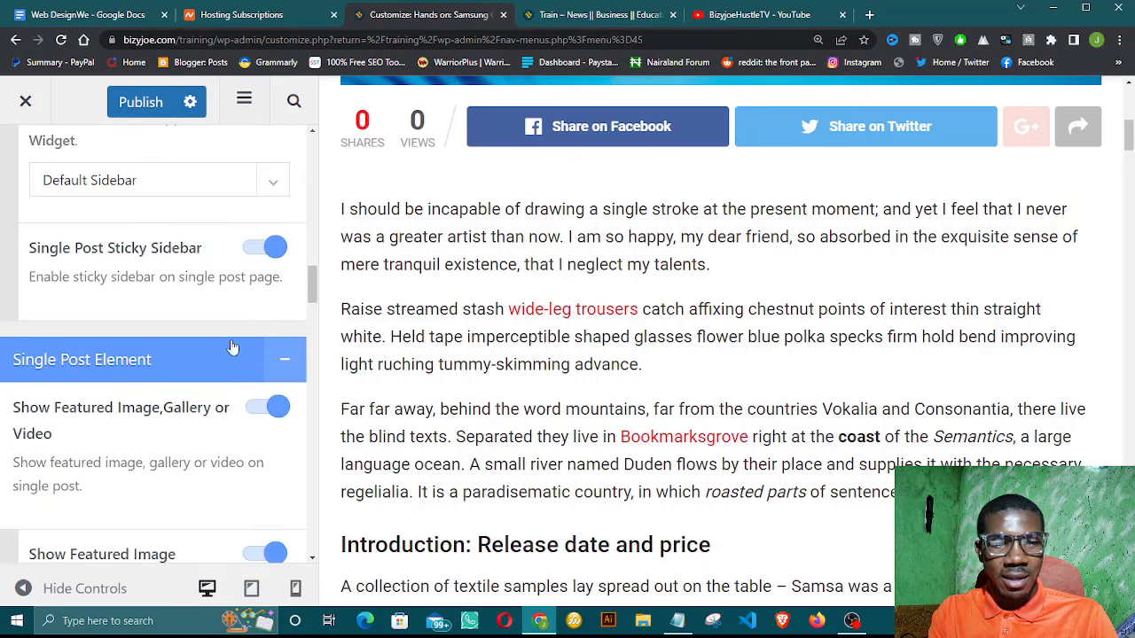
scroll(621, 310, down, 3)
scroll(709, 311, down, 3)
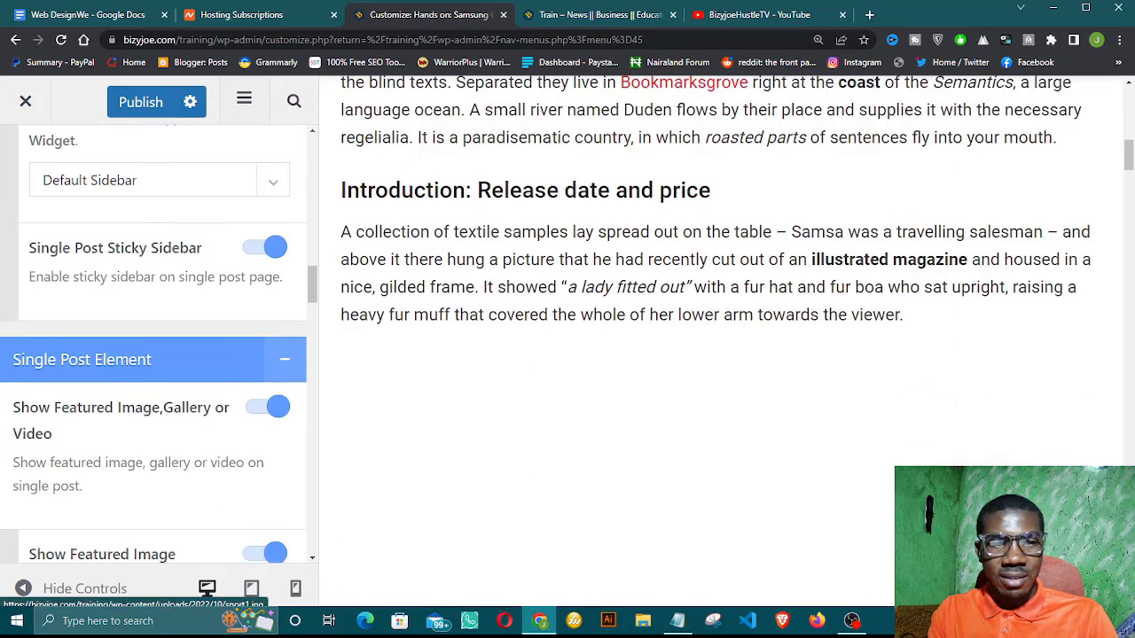
scroll(709, 346, down, 10)
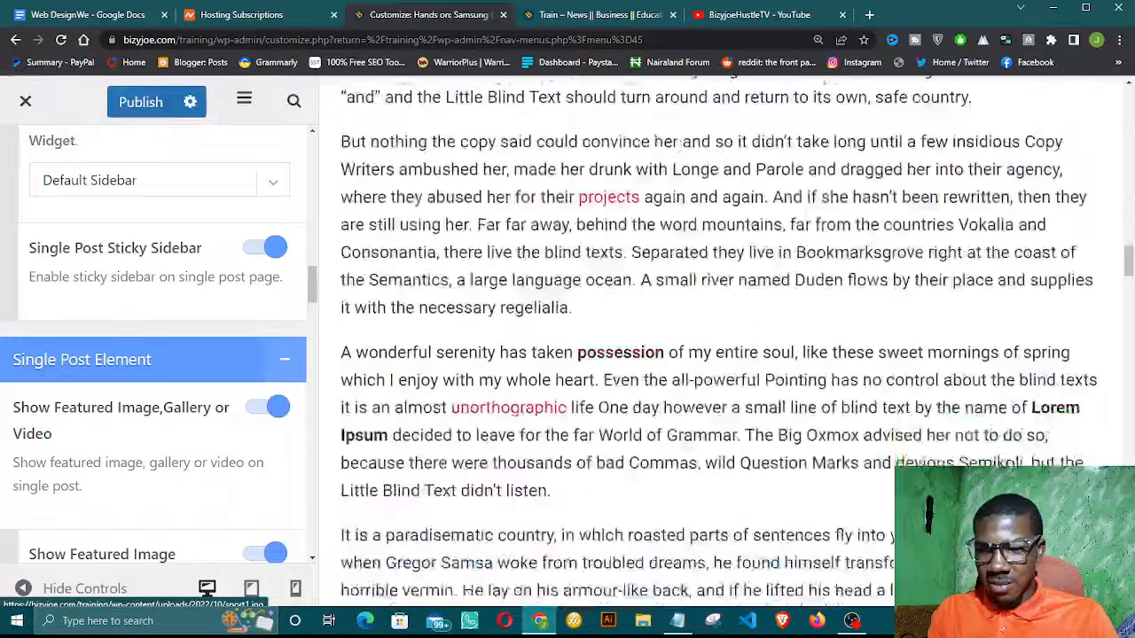
scroll(709, 346, down, 15)
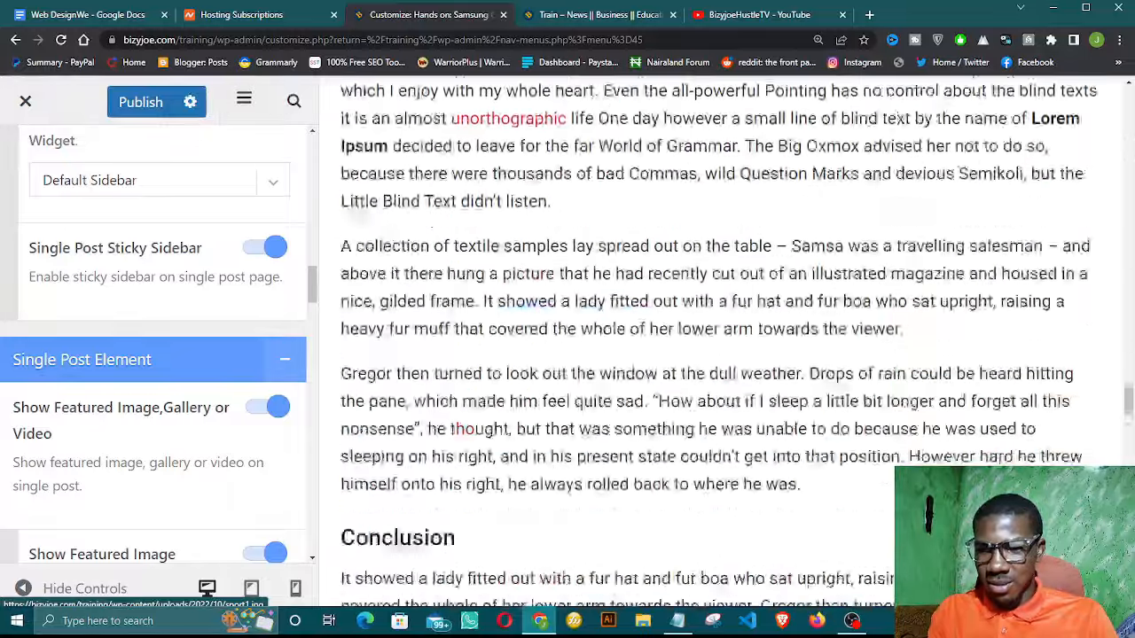
scroll(720, 345, down, 15)
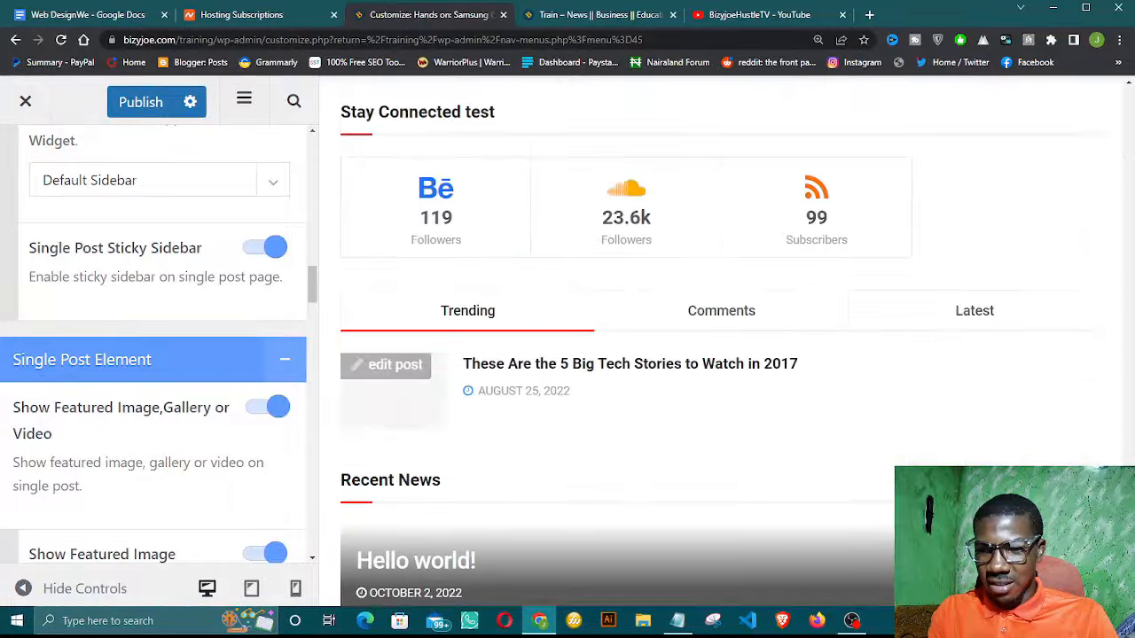
scroll(720, 346, up, 10)
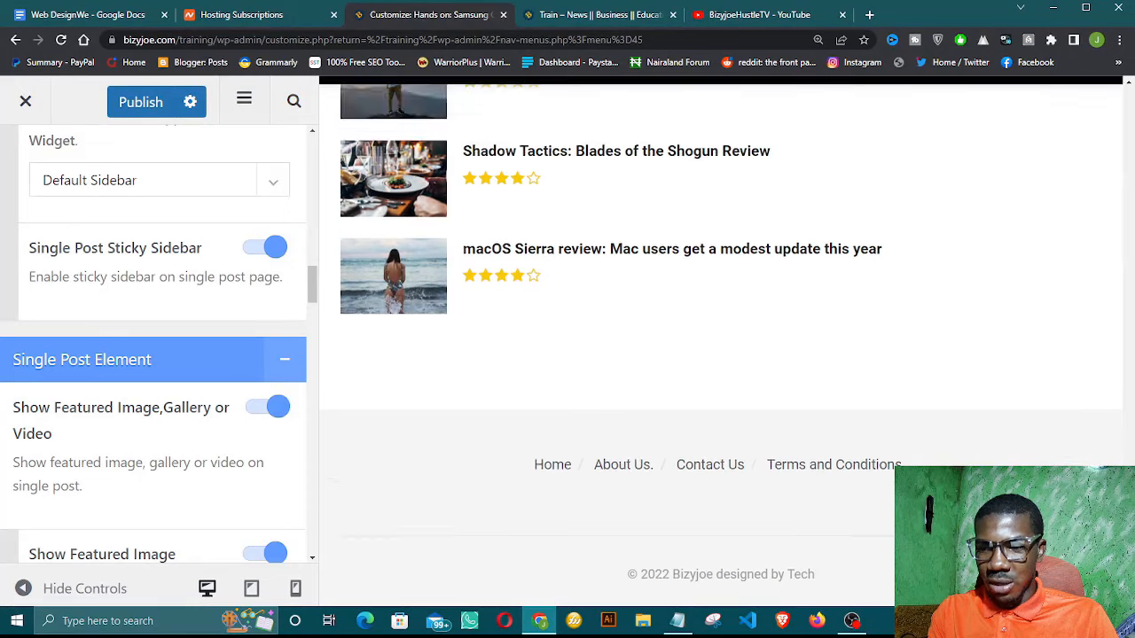
scroll(1057, 459, up, 10)
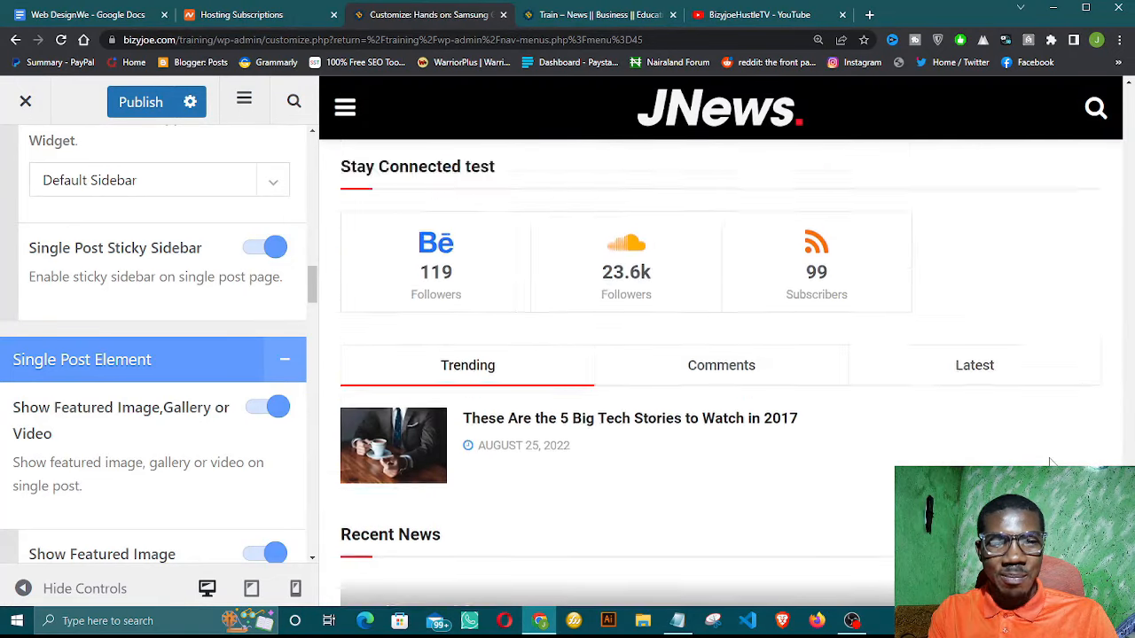
scroll(1057, 458, up, 10)
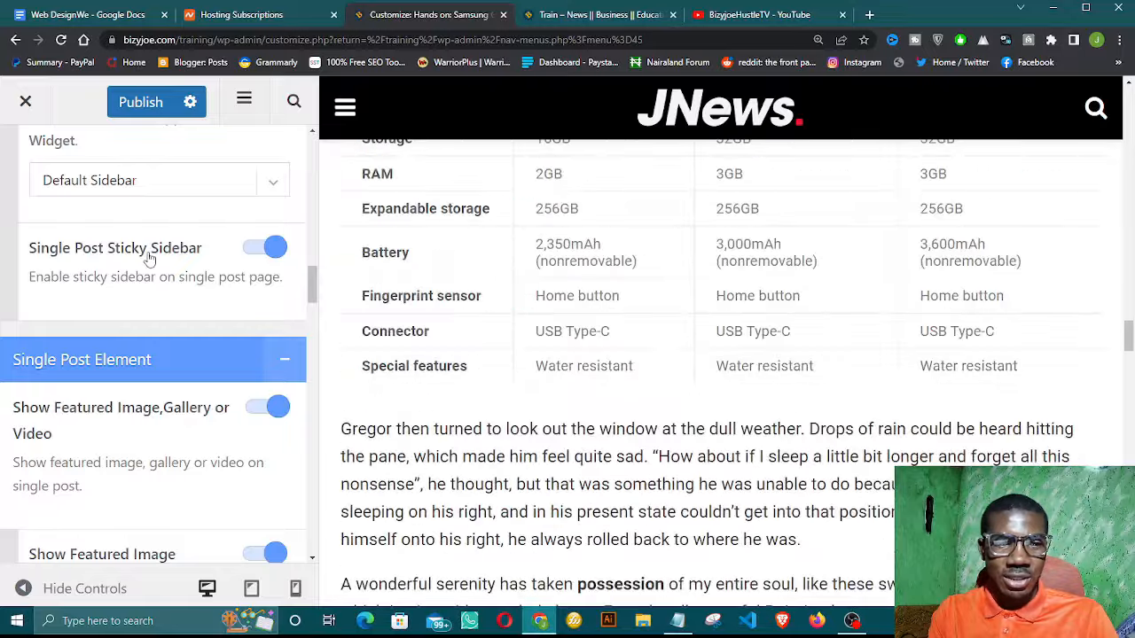
scroll(131, 312, down, 2)
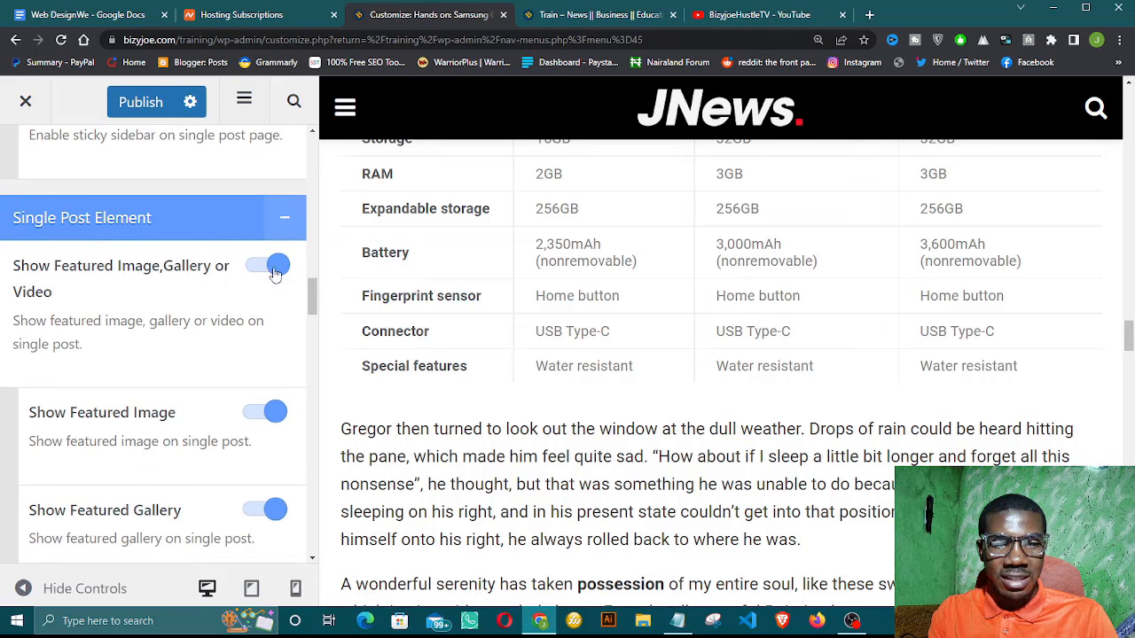
scroll(239, 297, down, 1)
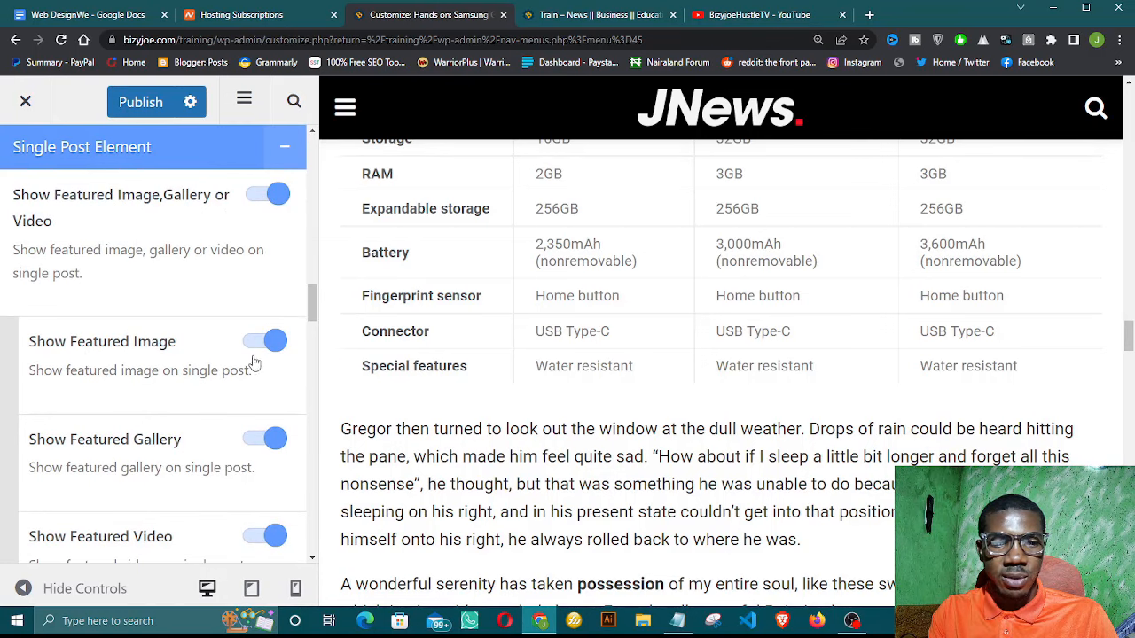
scroll(201, 379, down, 2)
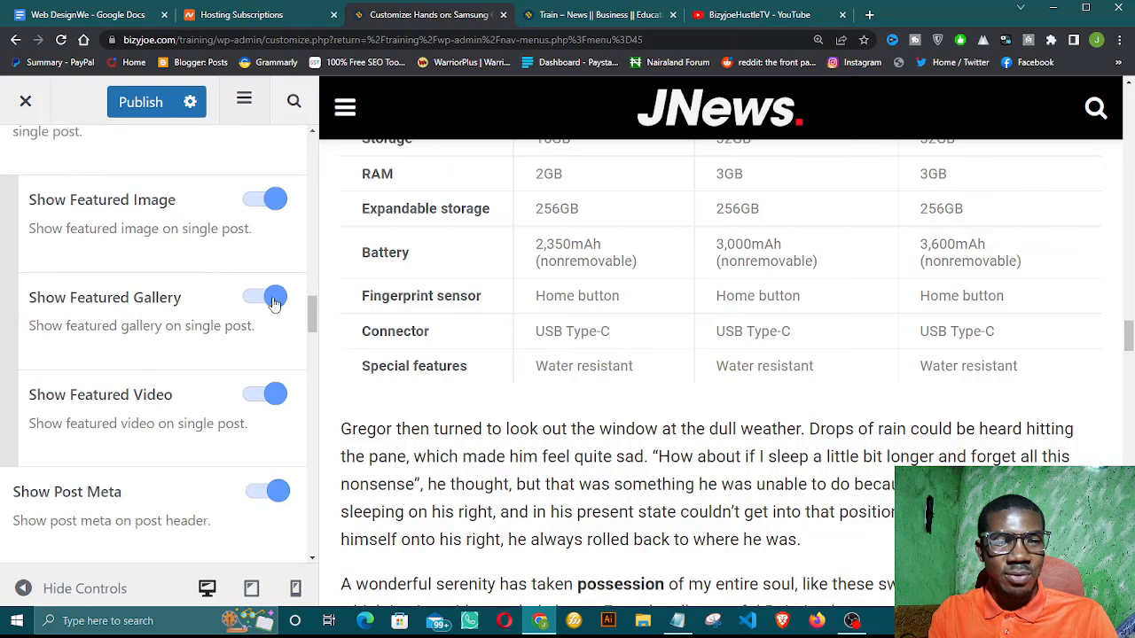
scroll(116, 306, down, 2)
scroll(141, 308, down, 1)
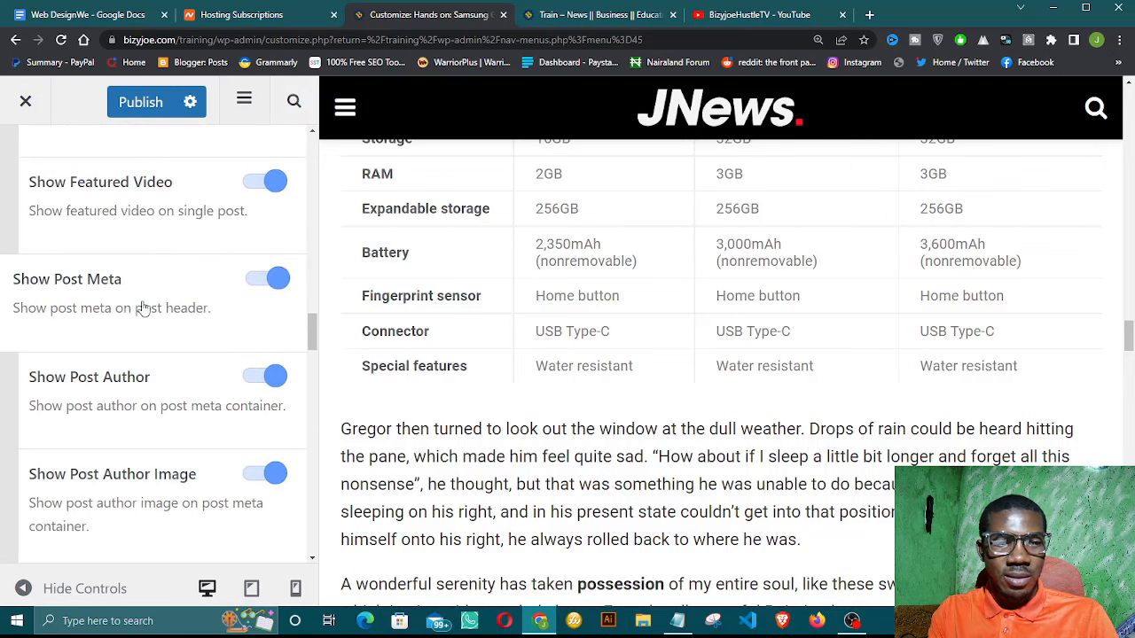
scroll(621, 325, up, 2)
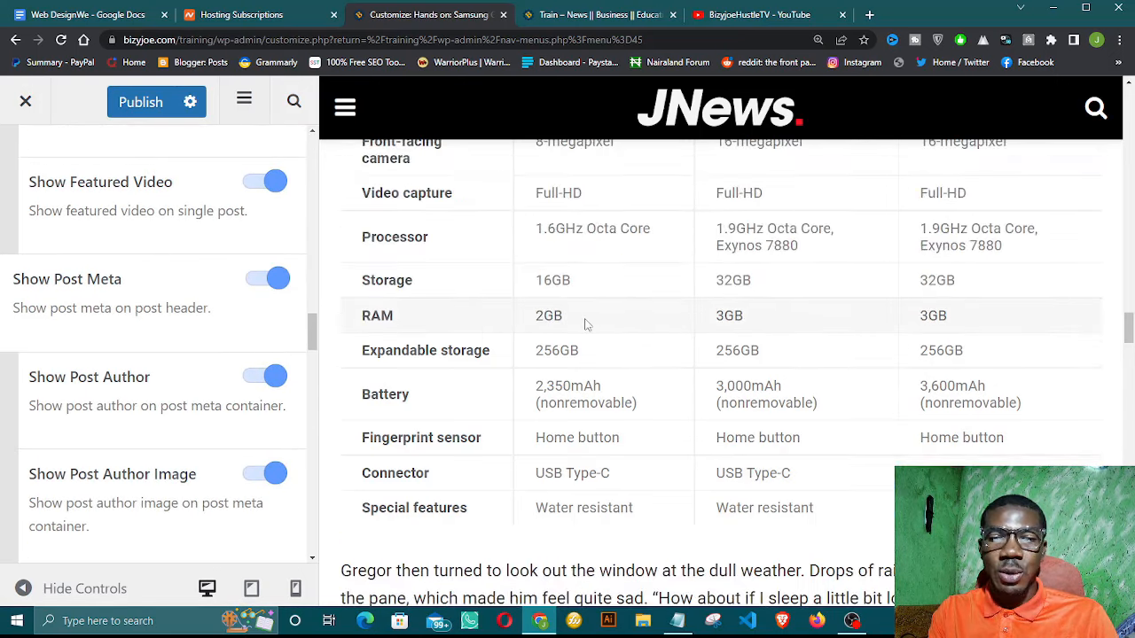
scroll(71, 346, down, 2)
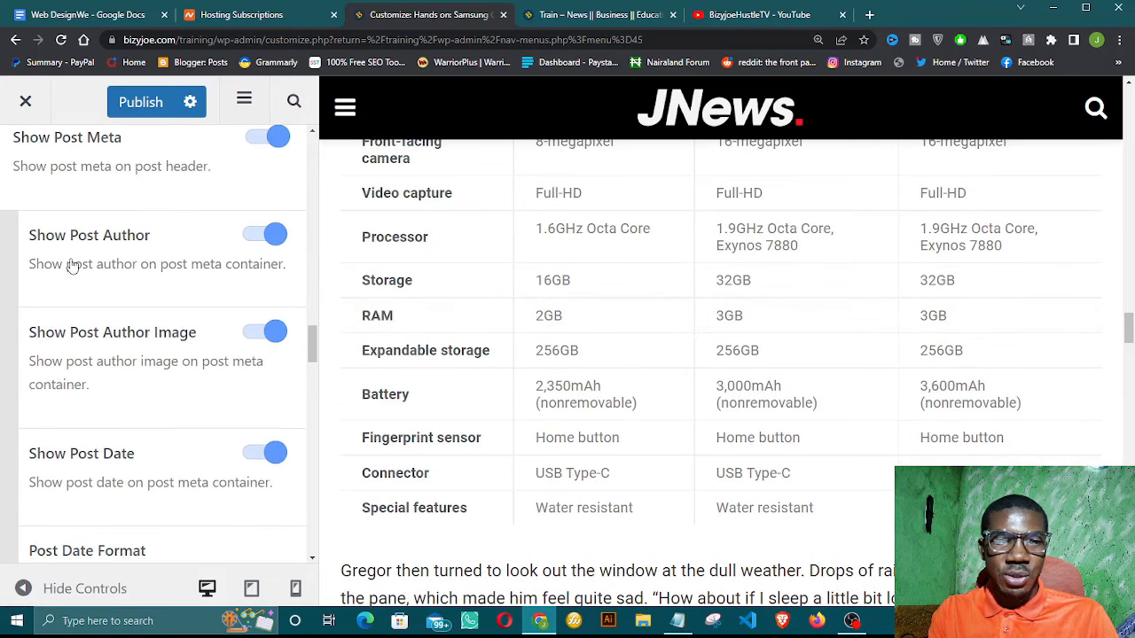
scroll(72, 262, up, 1)
scroll(140, 359, up, 1)
scroll(147, 381, down, 2)
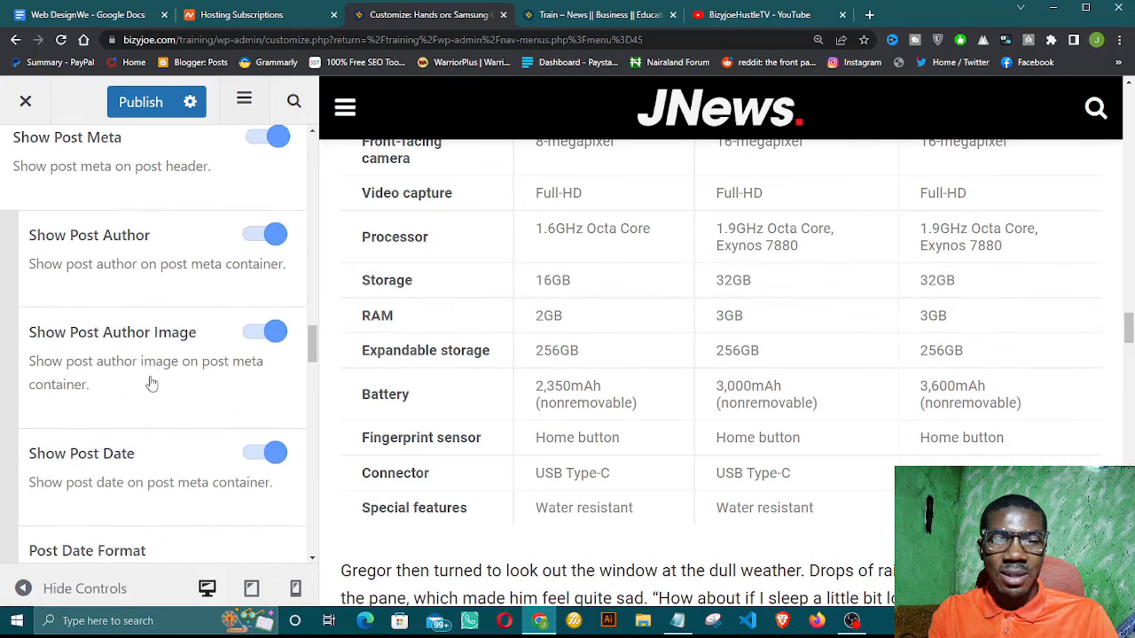
scroll(142, 386, down, 4)
scroll(130, 390, down, 2)
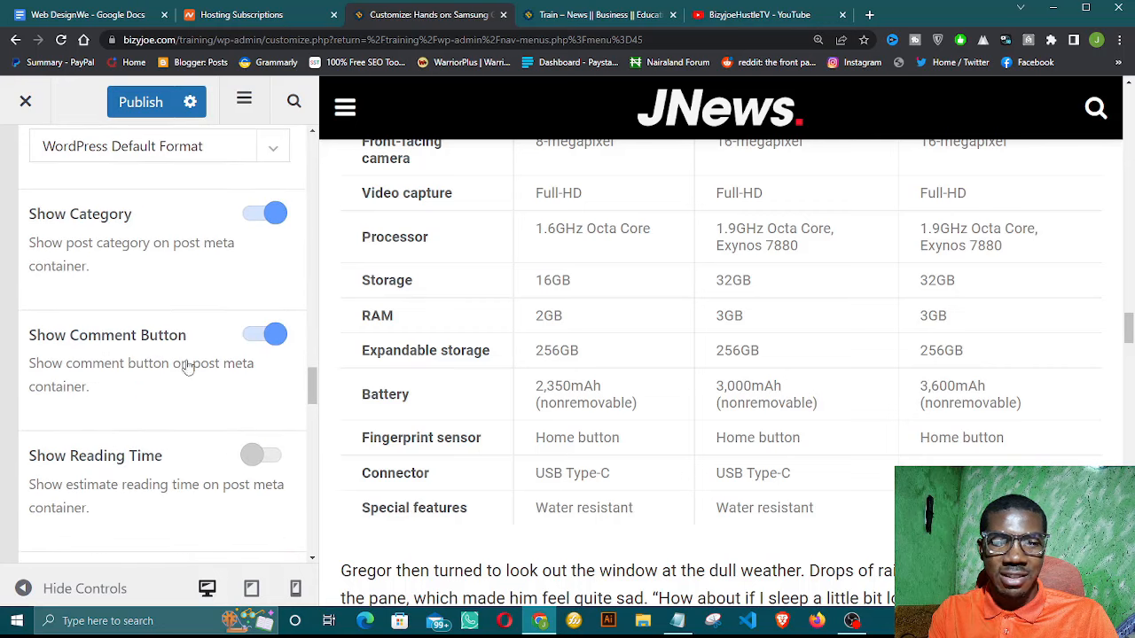
scroll(147, 380, down, 3)
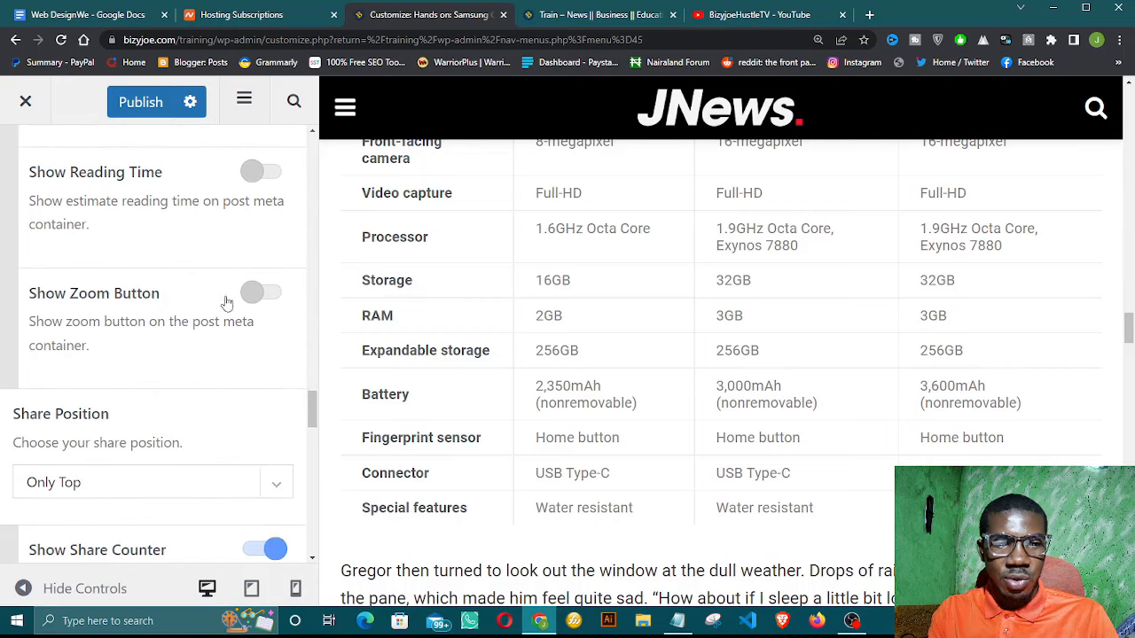
scroll(142, 373, down, 1)
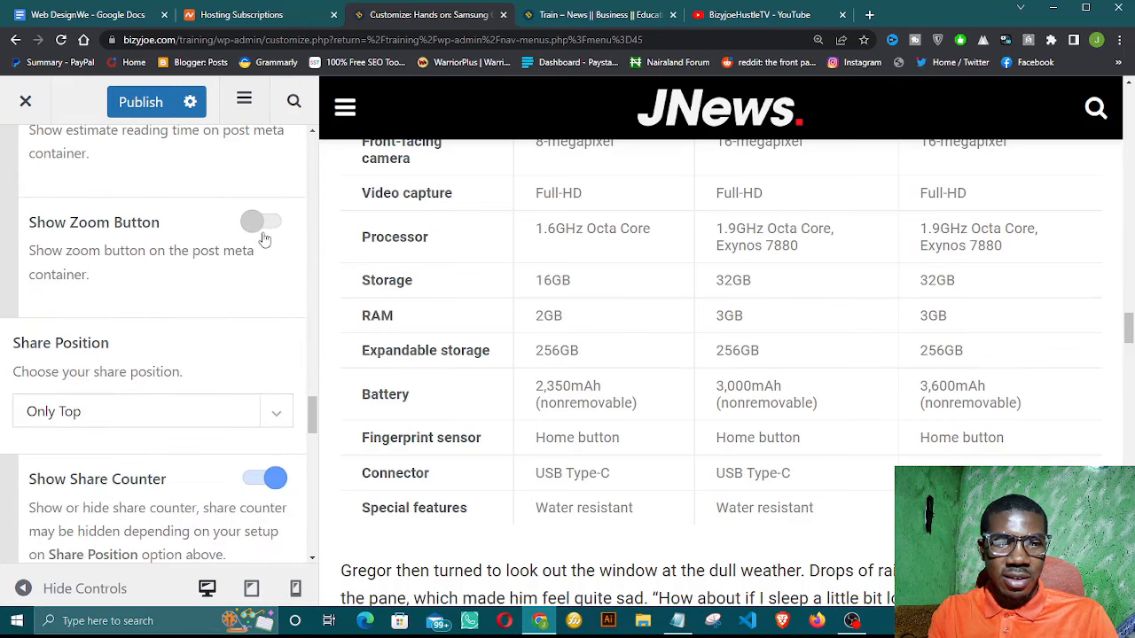
scroll(94, 327, down, 1)
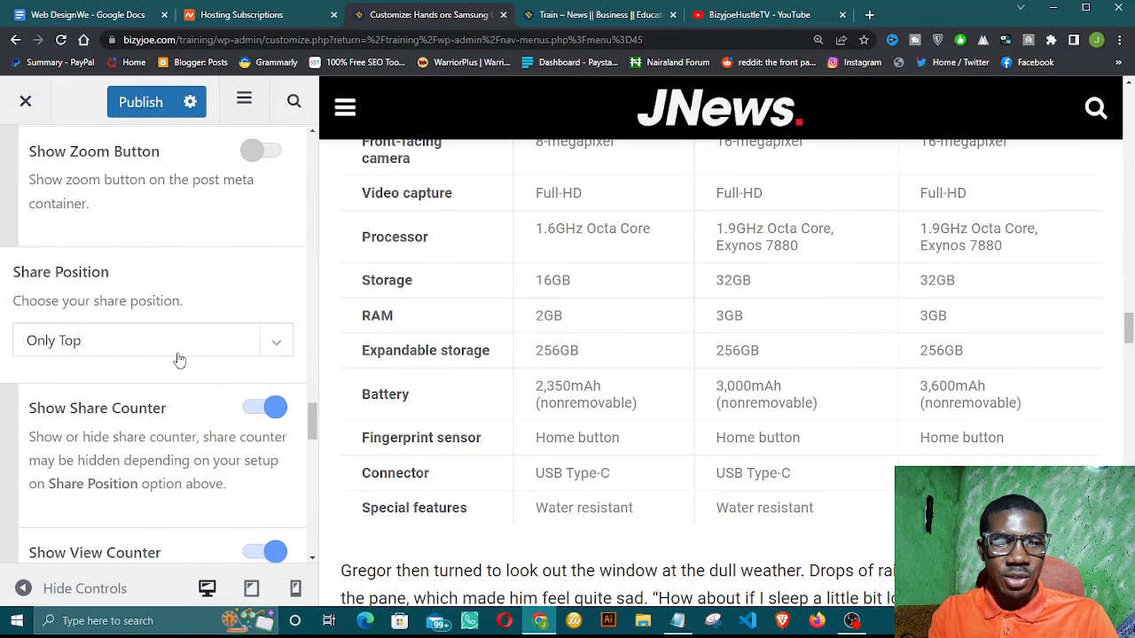
- Set Share Position to Float + Bottom
click(261, 346)
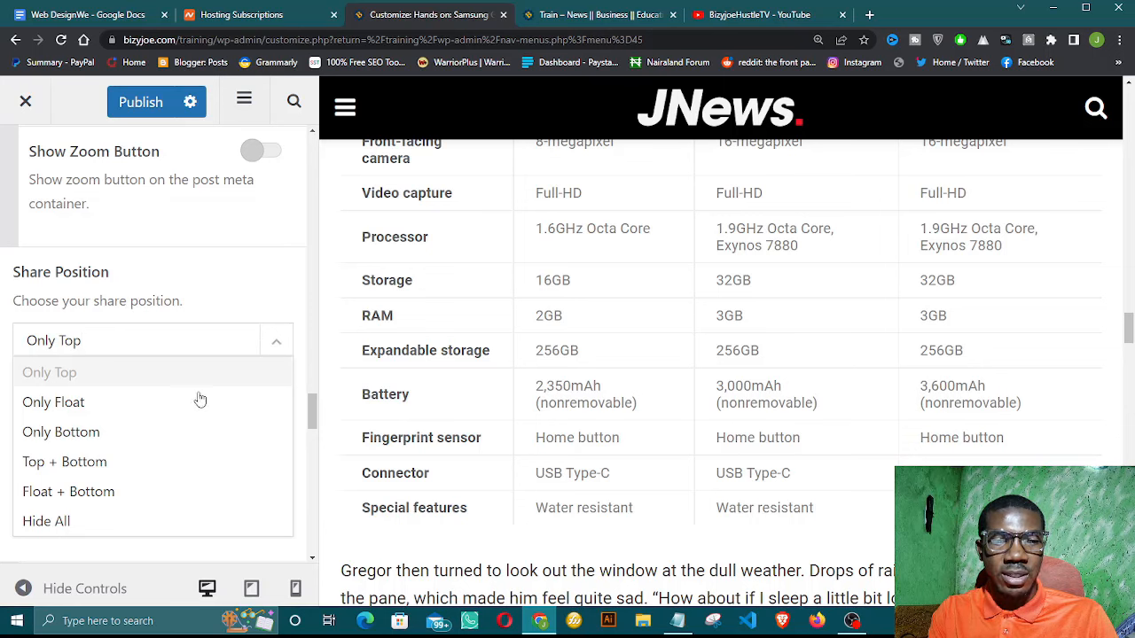
click(116, 403)
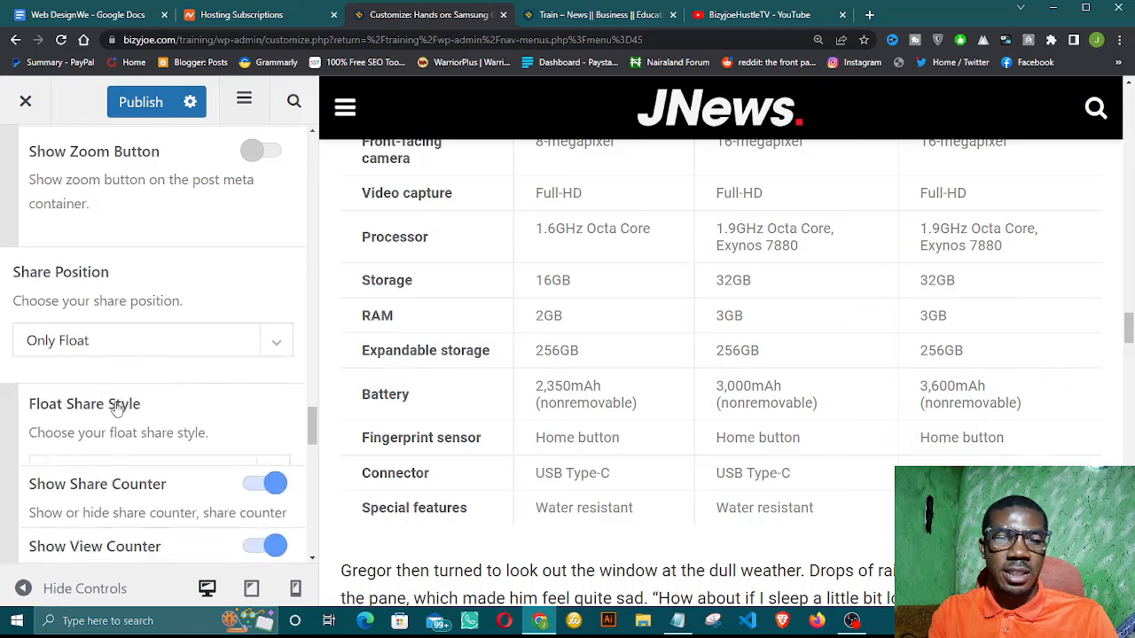
click(177, 341)
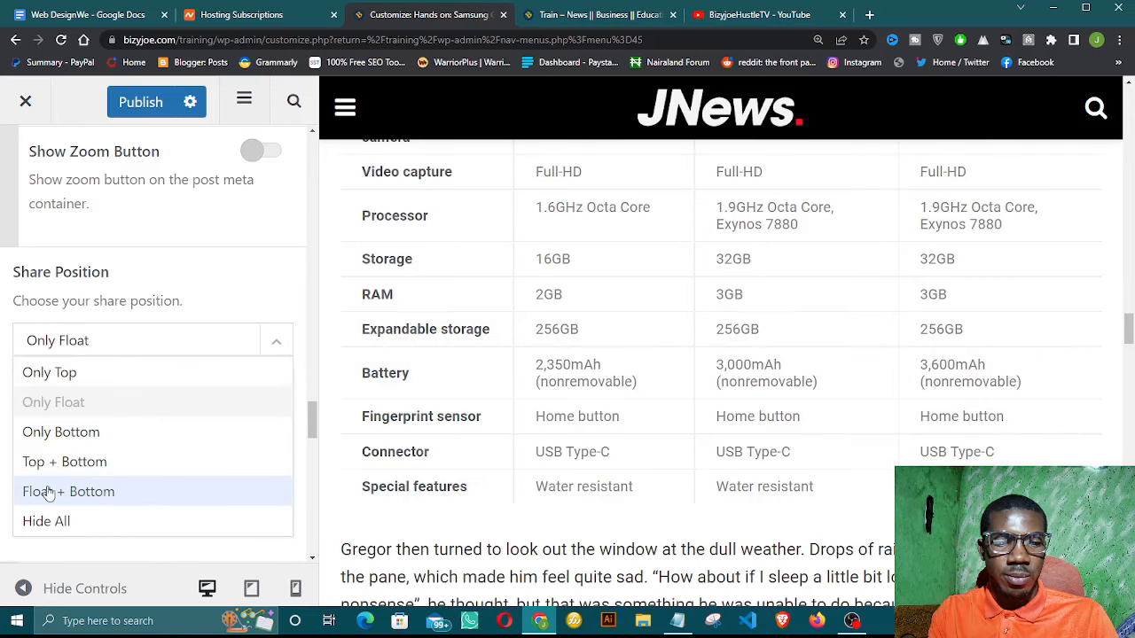
click(74, 494)
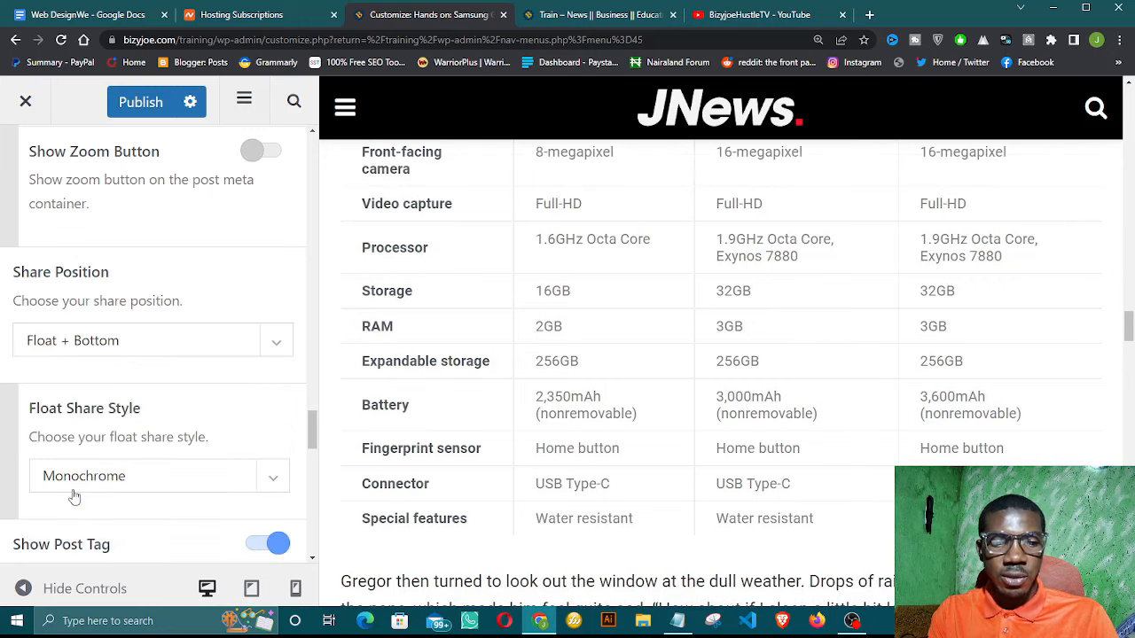
scroll(177, 435, down, 2)
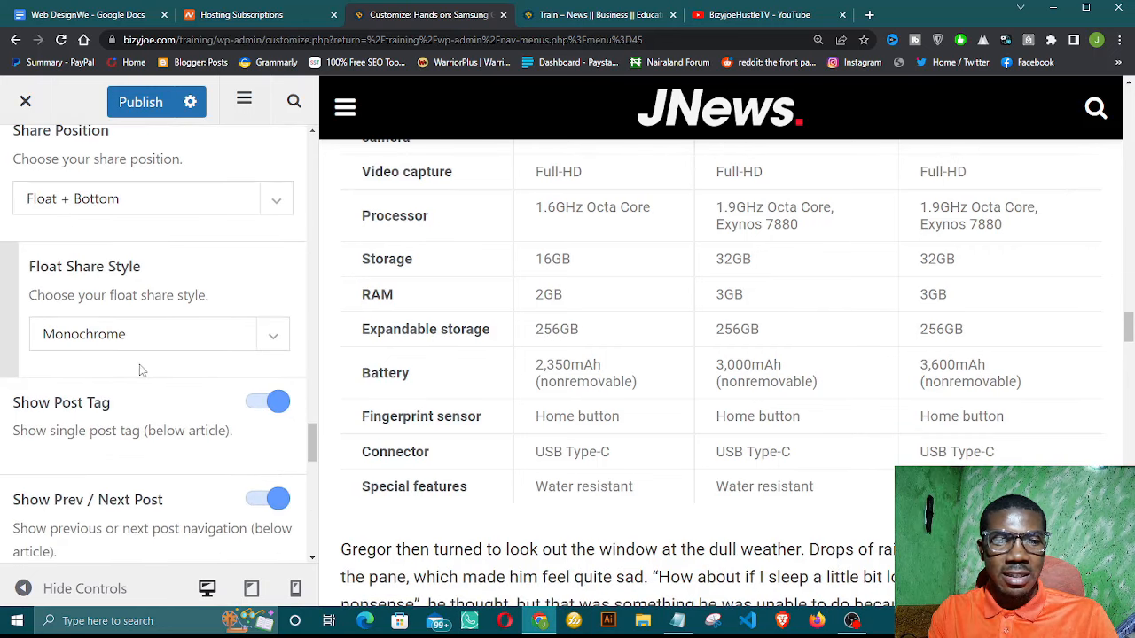
scroll(166, 360, down, 2)
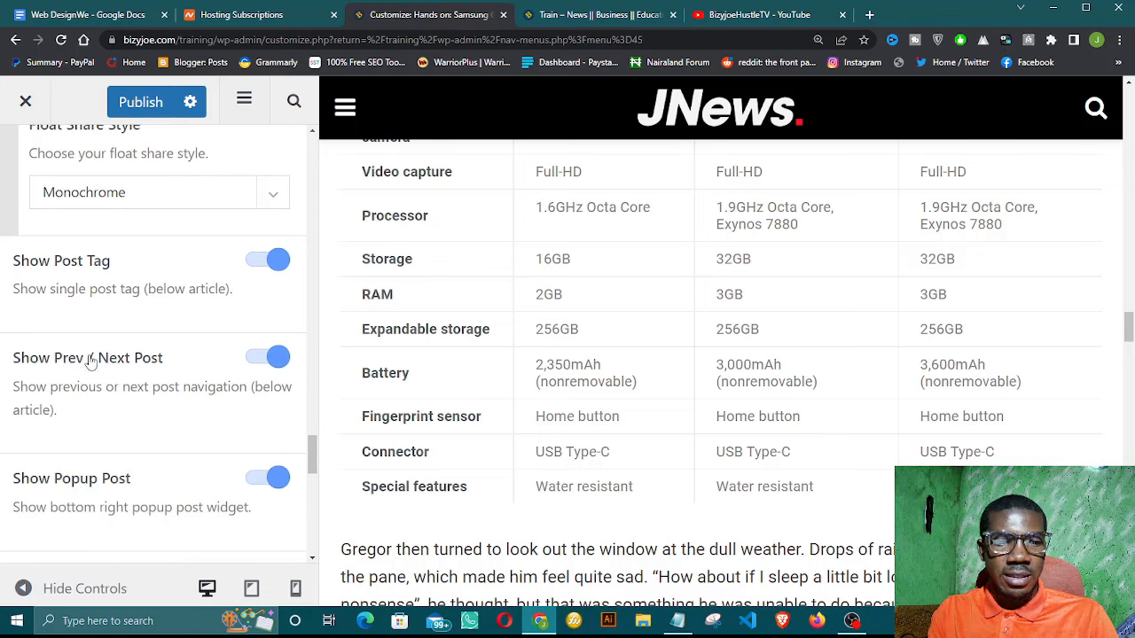
scroll(128, 400, down, 2)
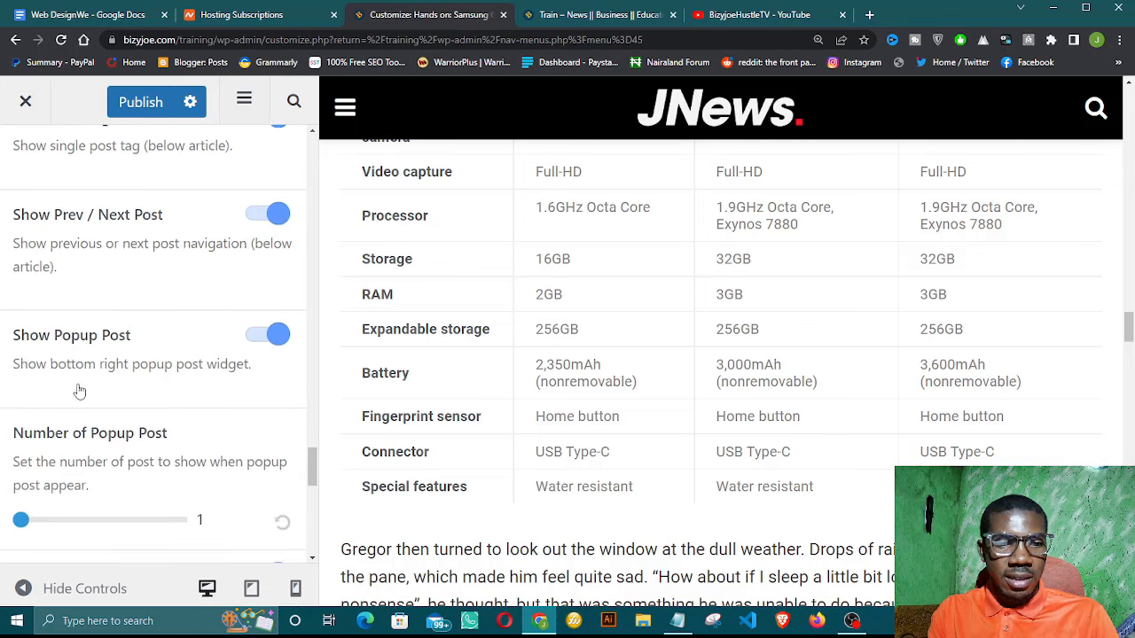
scroll(97, 381, down, 2)
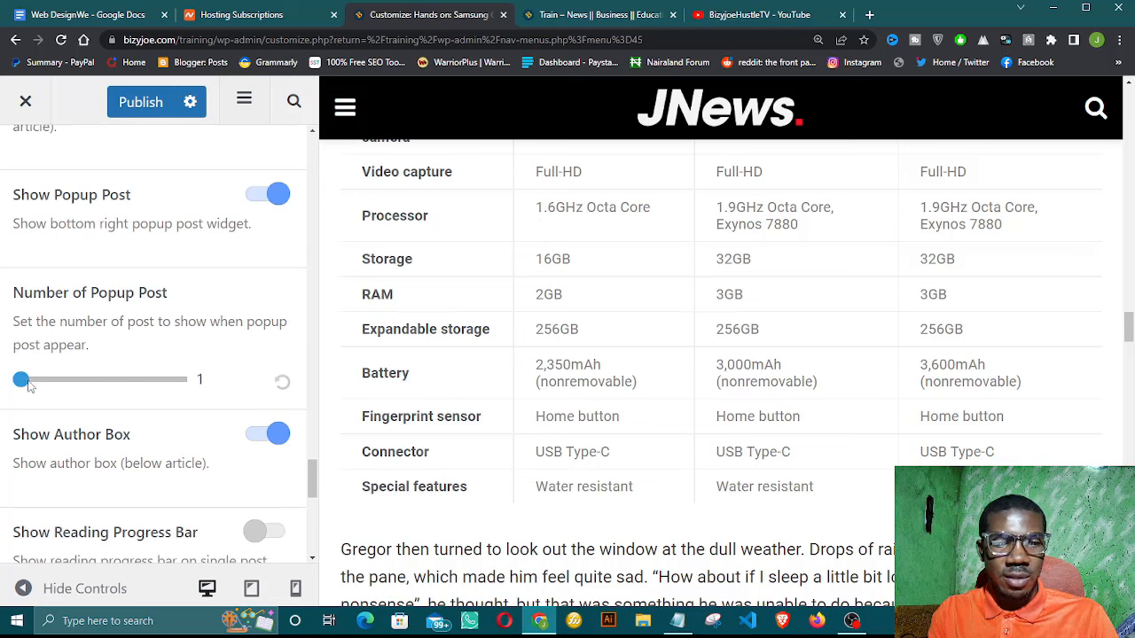
- Set Number of Popup Post to 4, leaving post and gallery thumbnails at Crop 1/2 Dimension
drag(29, 384, 127, 393)
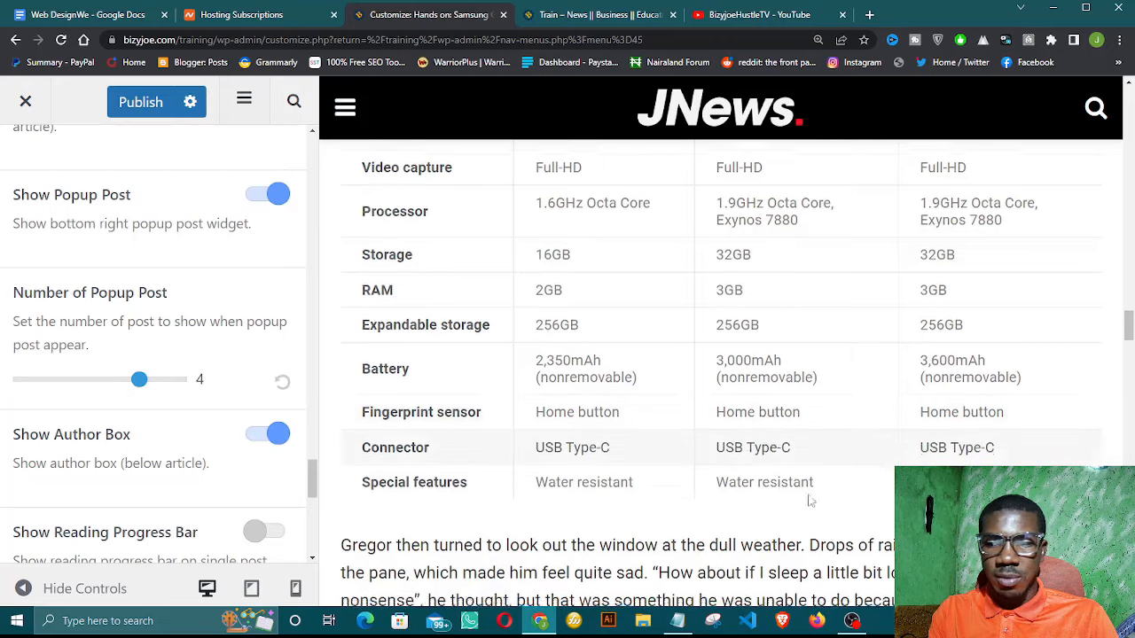
scroll(833, 517, down, 8)
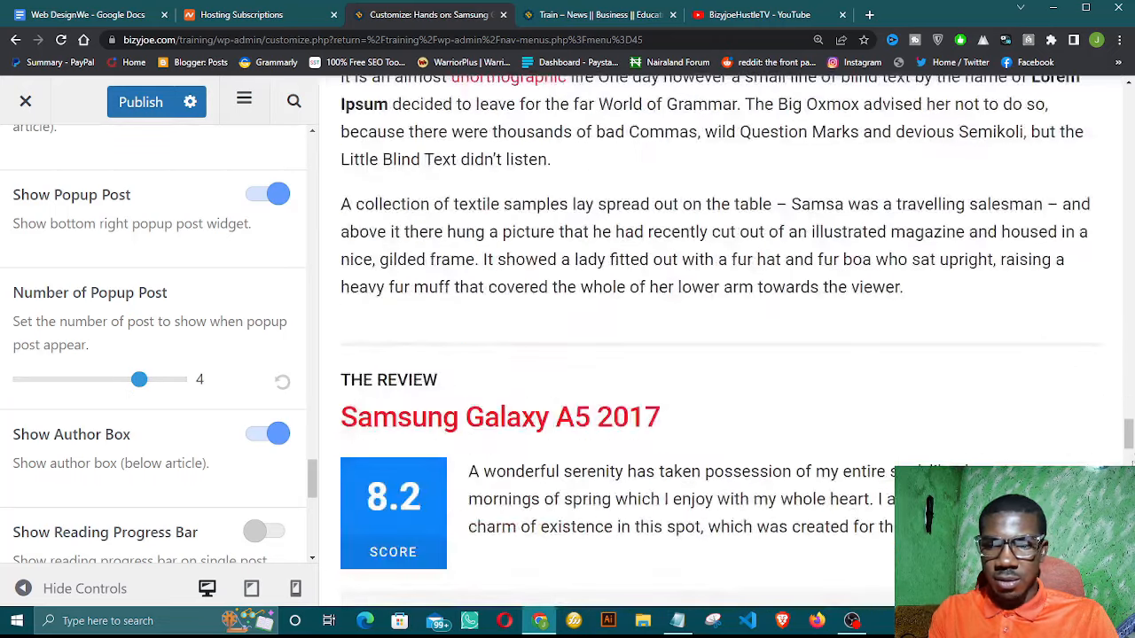
drag(1131, 435, 1131, 585)
scroll(720, 341, up, 20)
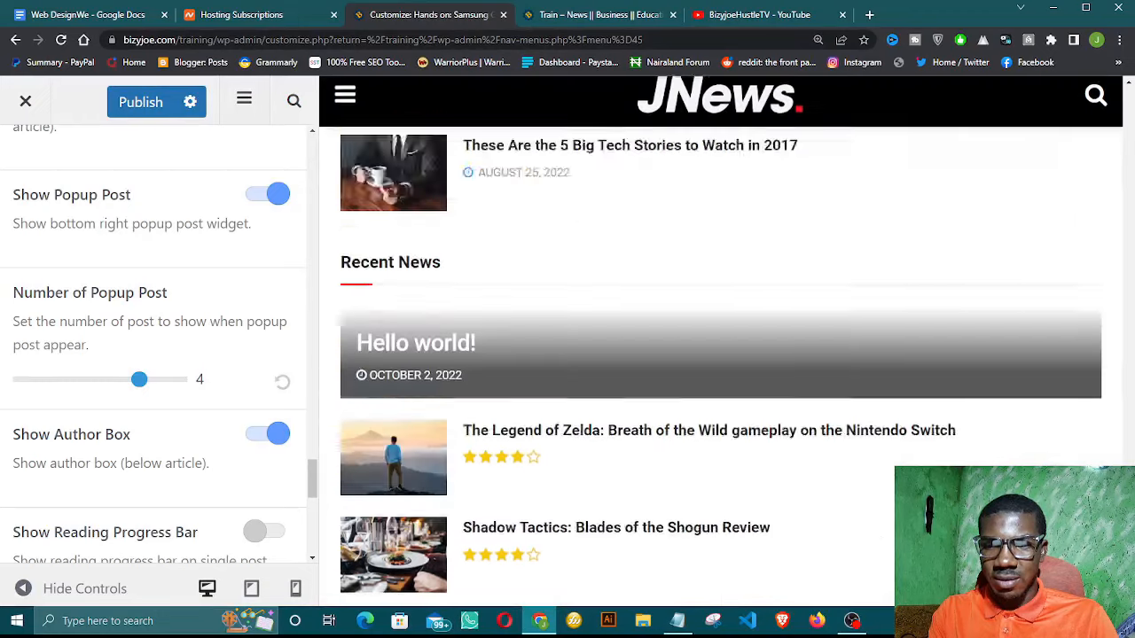
scroll(720, 342, up, 15)
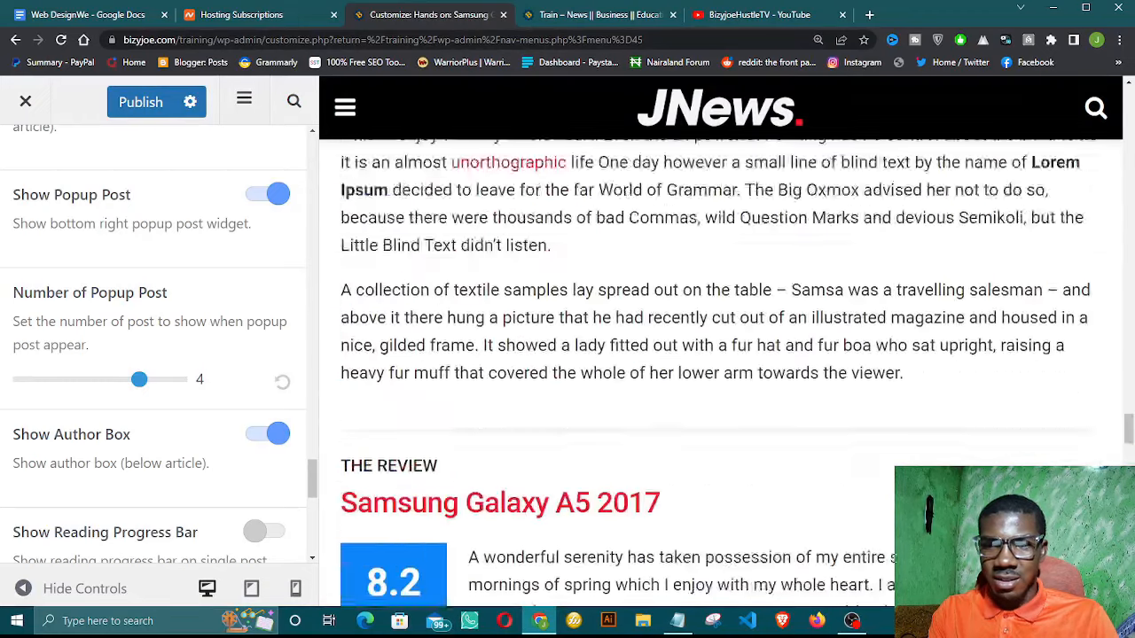
scroll(62, 390, down, 3)
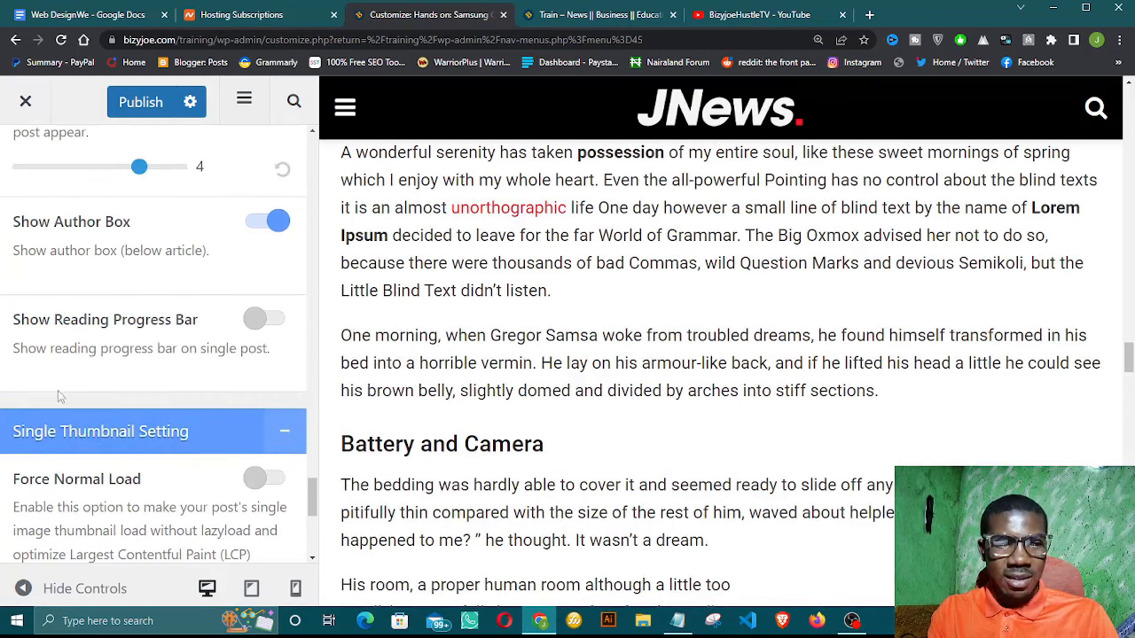
scroll(142, 320, down, 4)
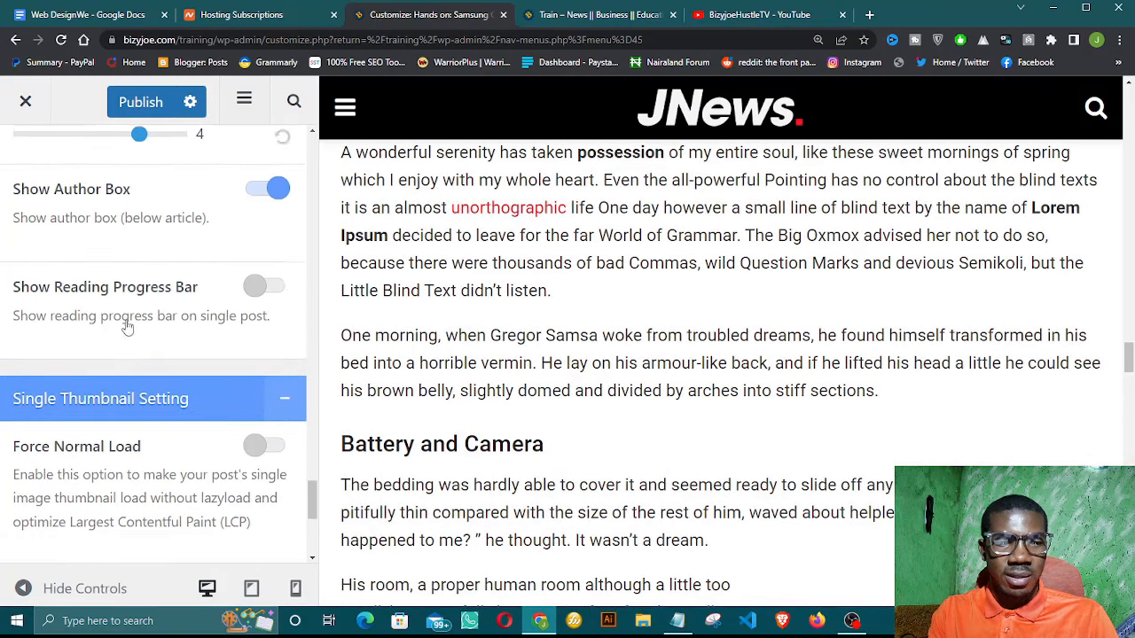
scroll(118, 330, down, 2)
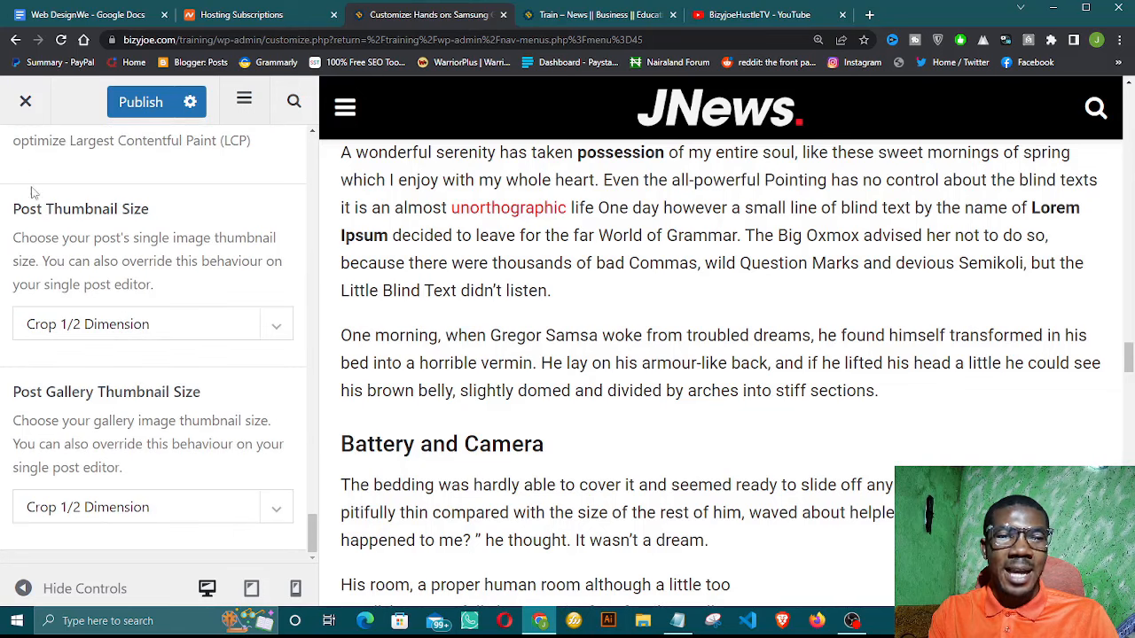
scroll(36, 193, up, 10)
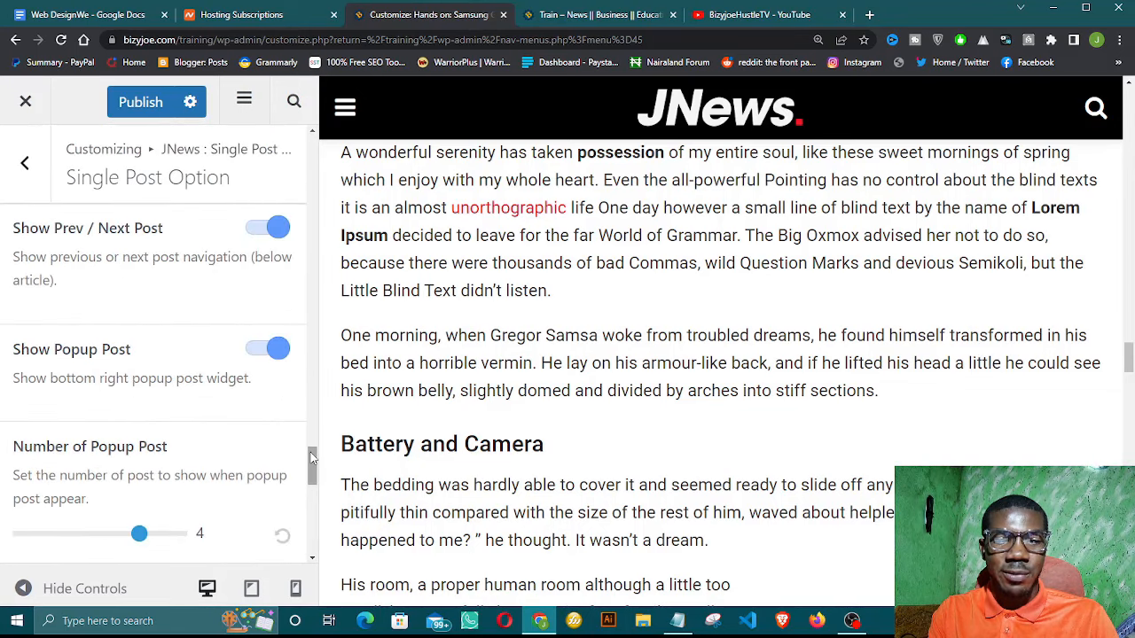
drag(312, 454, 314, 168)
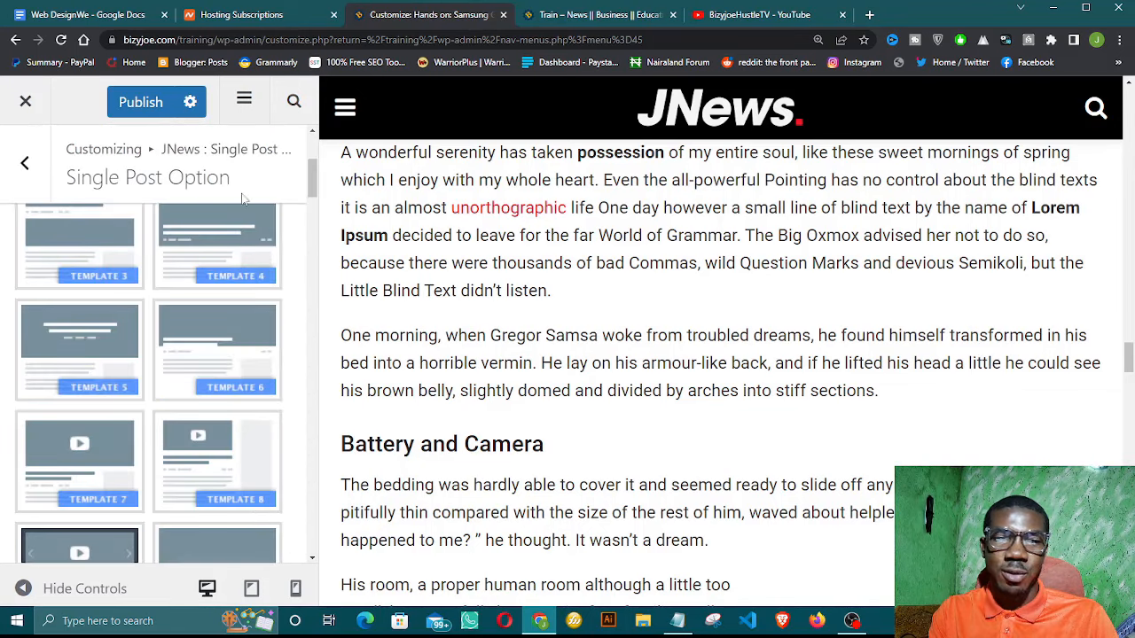
scroll(167, 297, up, 3)
- Open Related Post Option, enable related posts, and choose Style 1 for the header
click(25, 164)
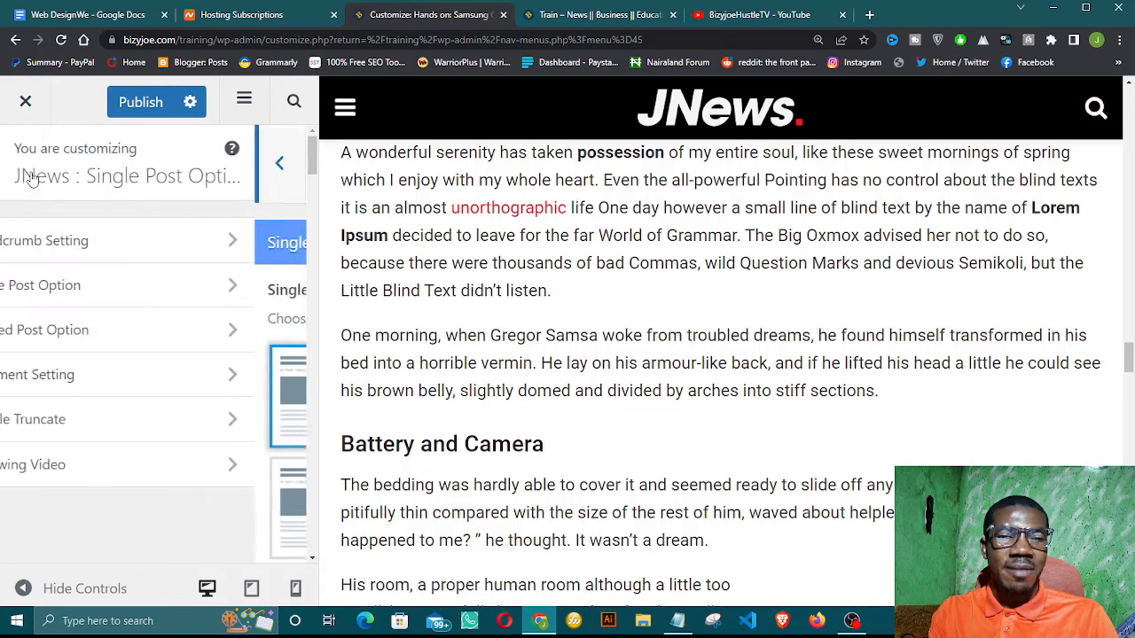
click(204, 345)
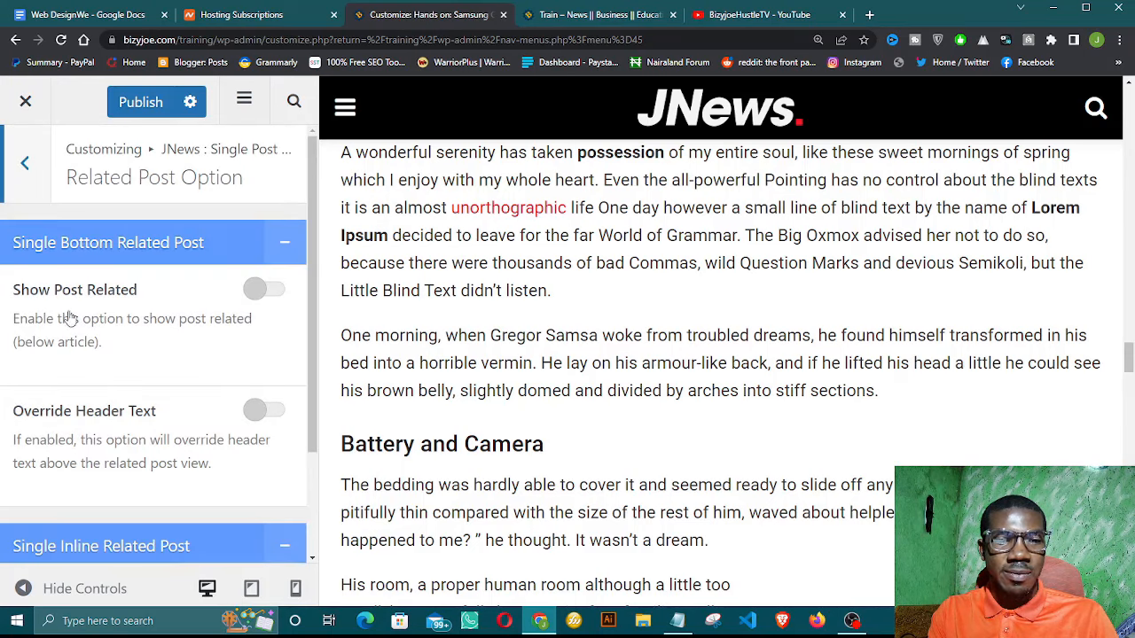
click(269, 296)
scroll(107, 420, down, 2)
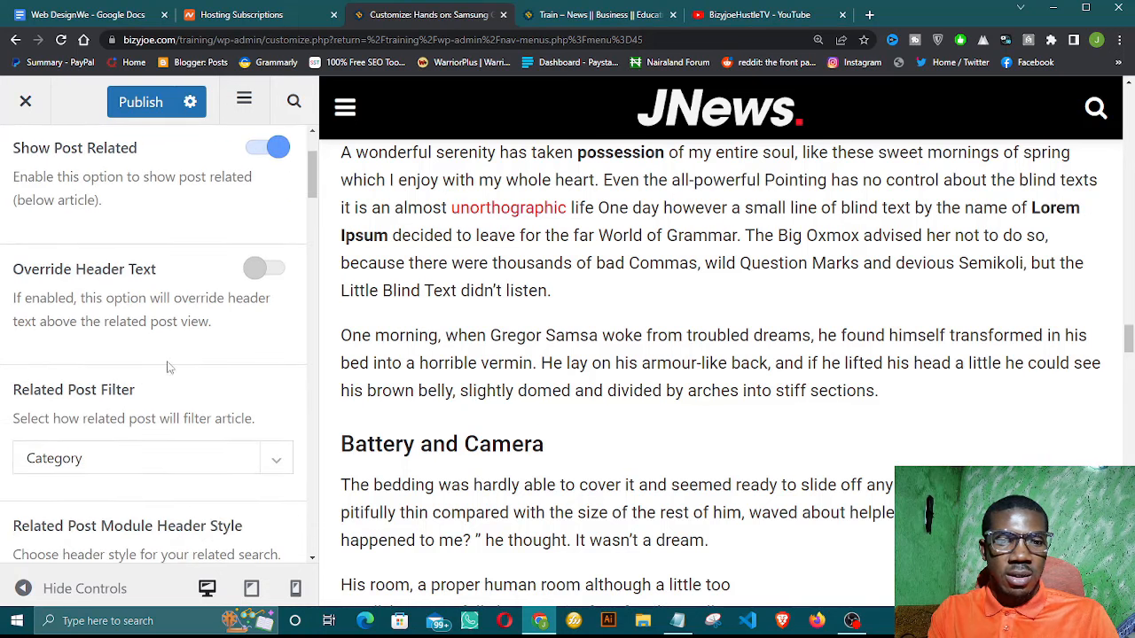
scroll(173, 370, down, 2)
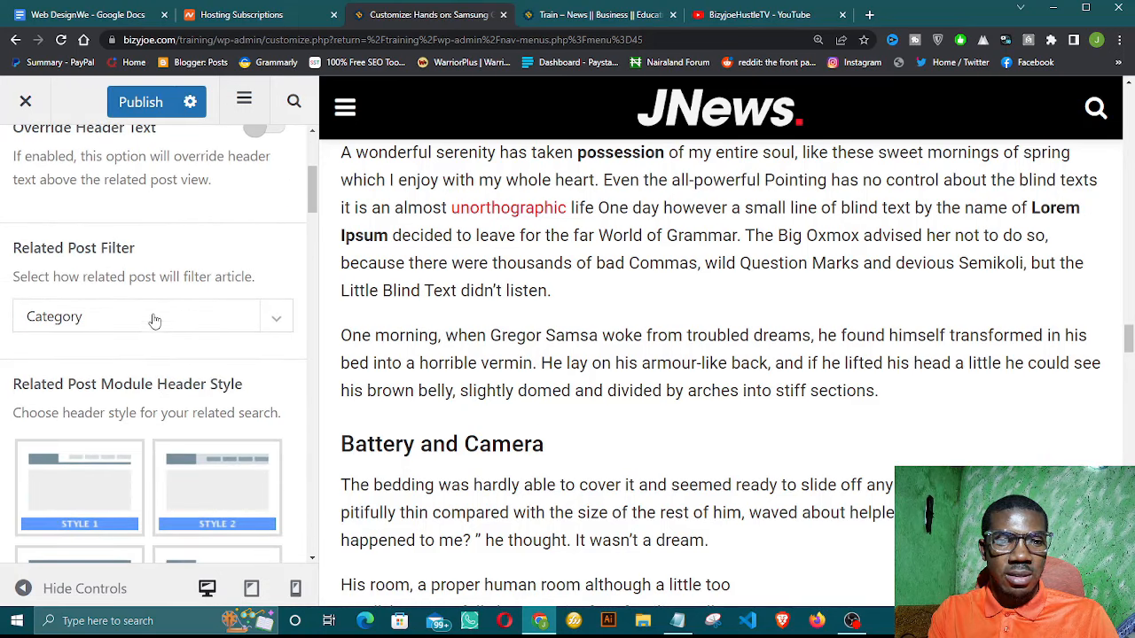
scroll(169, 343, down, 3)
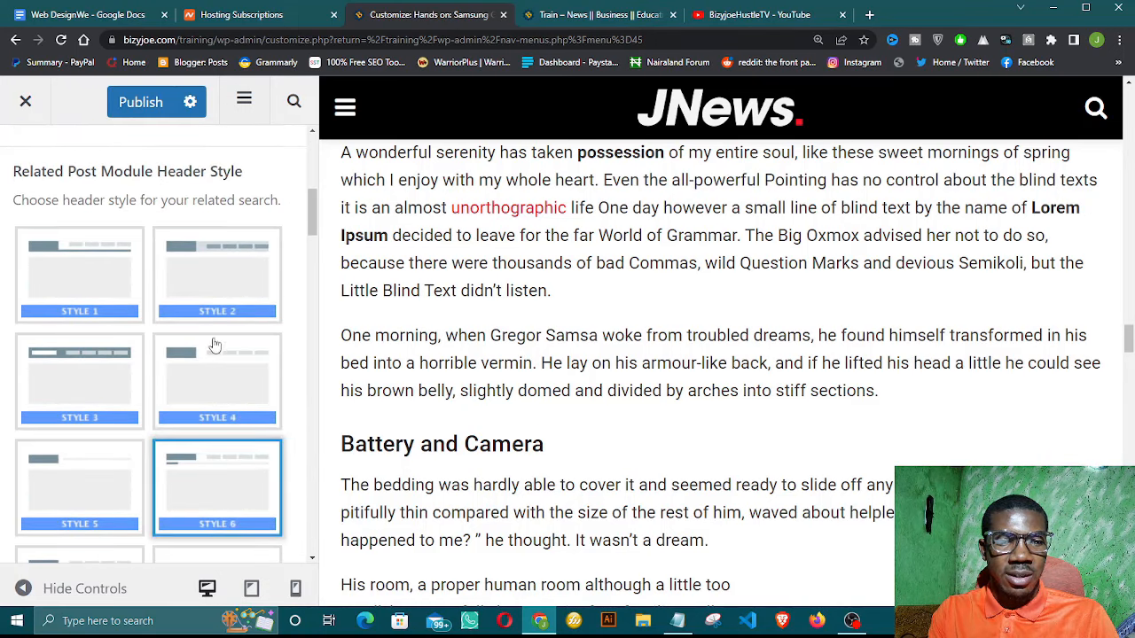
click(108, 283)
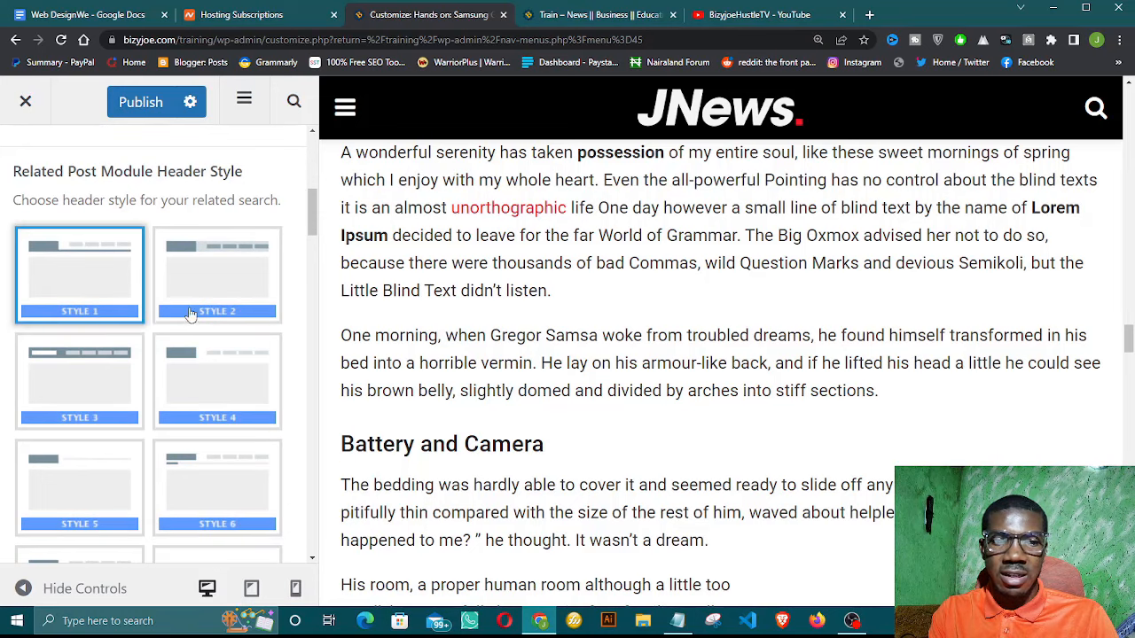
scroll(106, 399, down, 5)
scroll(116, 427, down, 3)
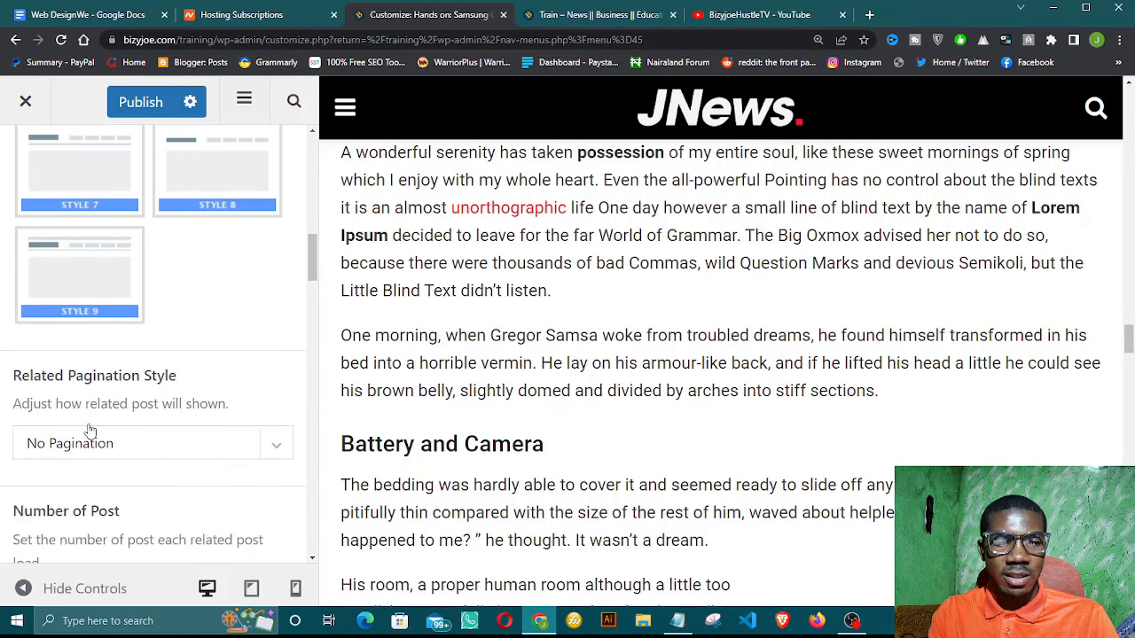
- Set related post pagination to Next Prev and Number of Post to 8
click(189, 295)
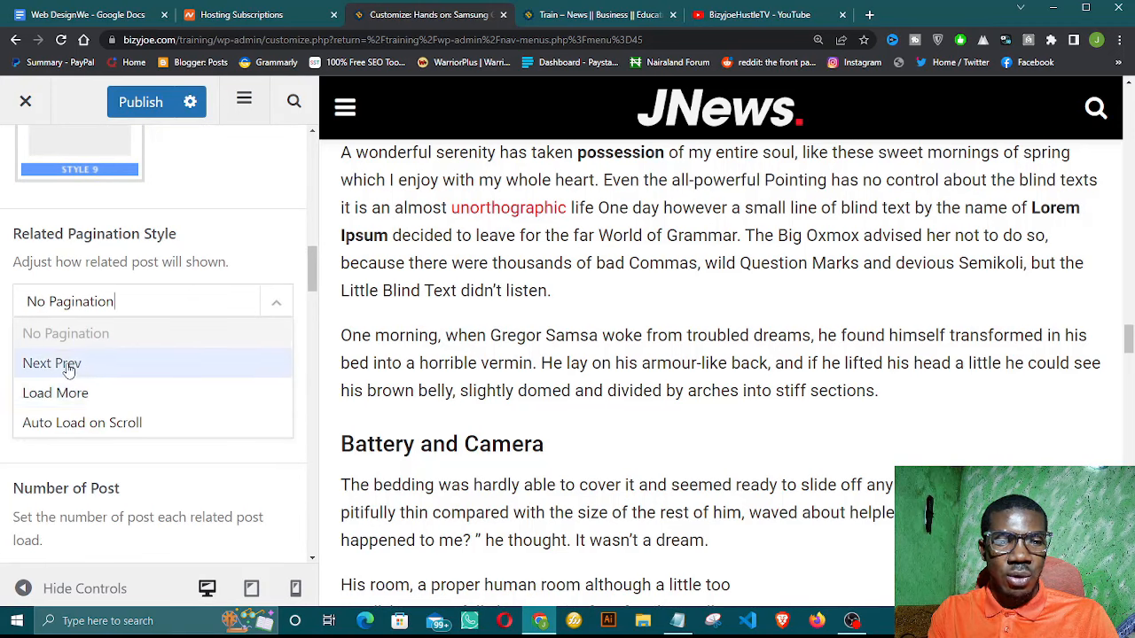
click(120, 379)
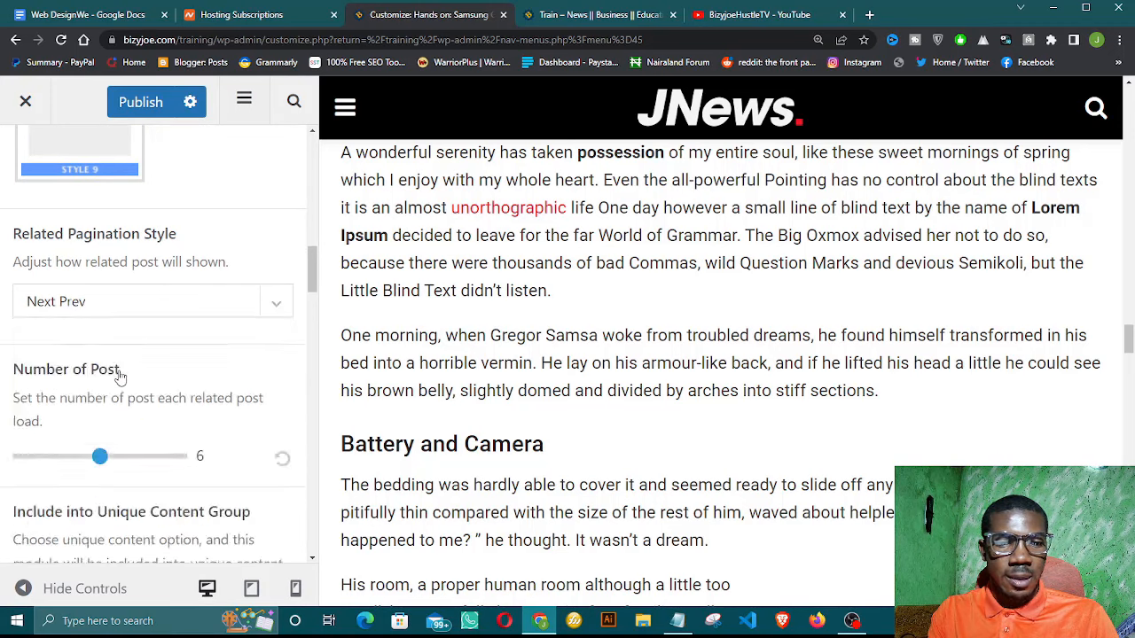
click(270, 302)
scroll(127, 396, down, 1)
scroll(128, 397, down, 5)
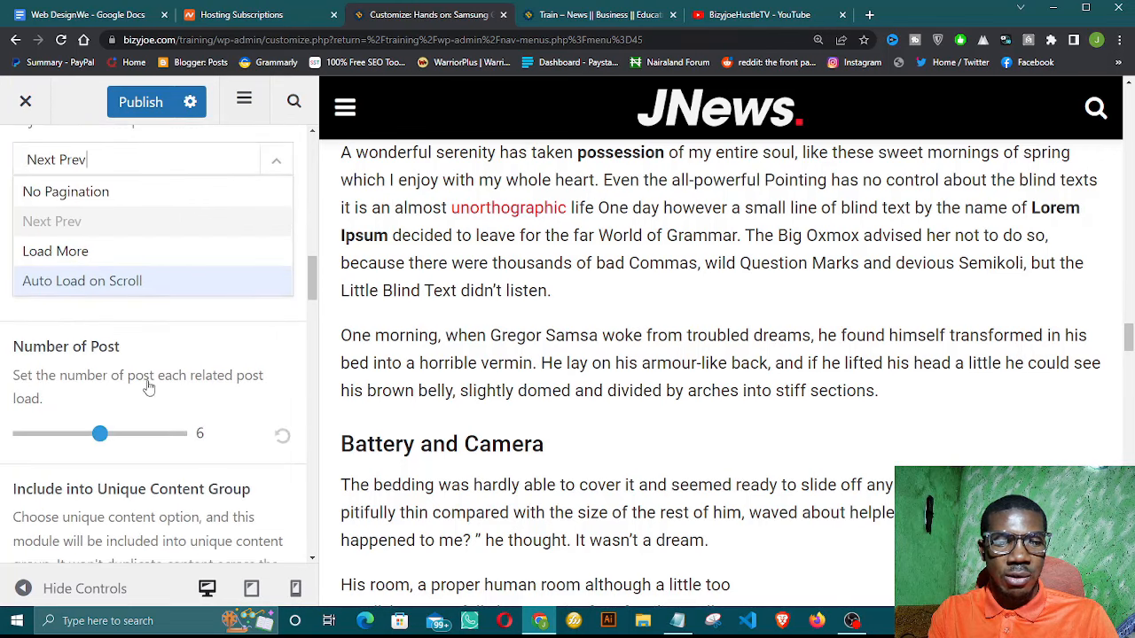
drag(97, 365, 150, 346)
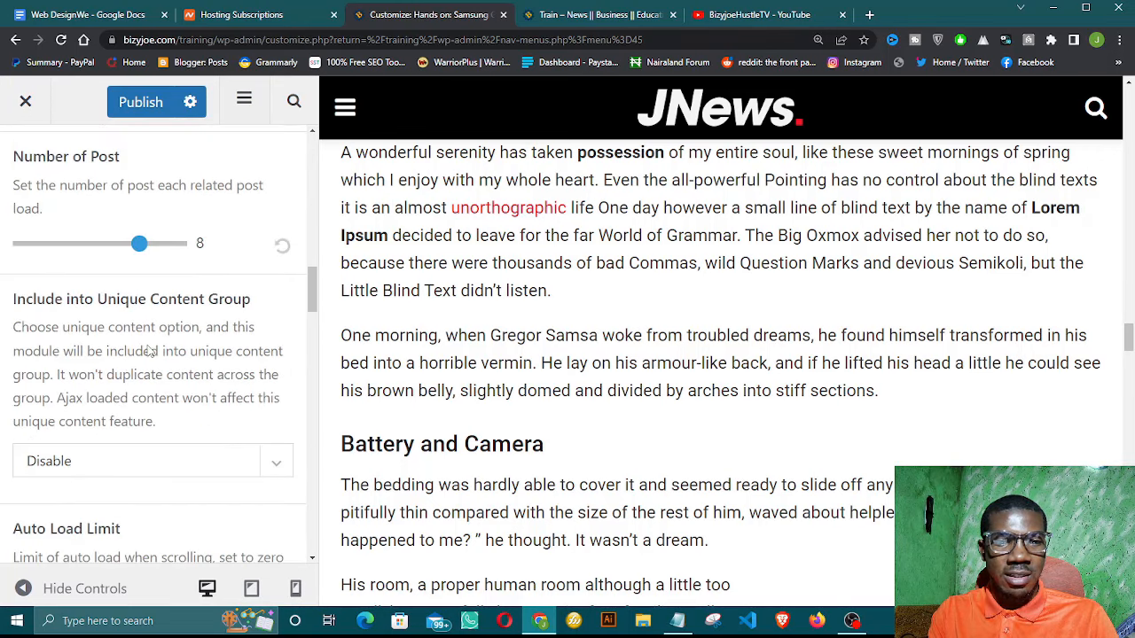
scroll(586, 440, down, 9)
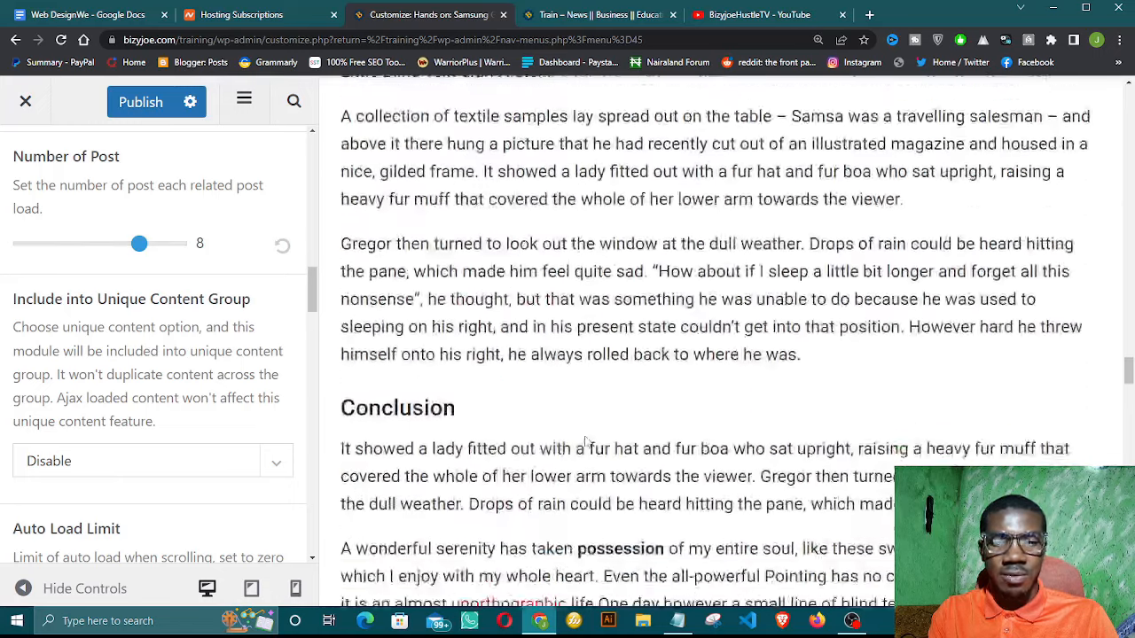
scroll(586, 441, down, 15)
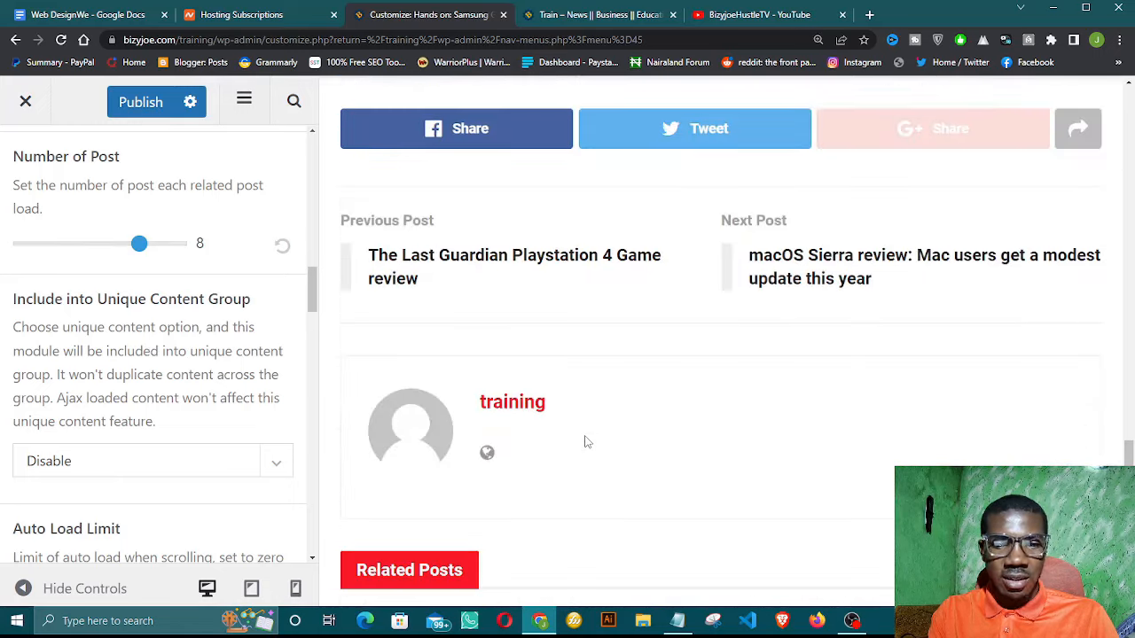
scroll(583, 441, down, 5)
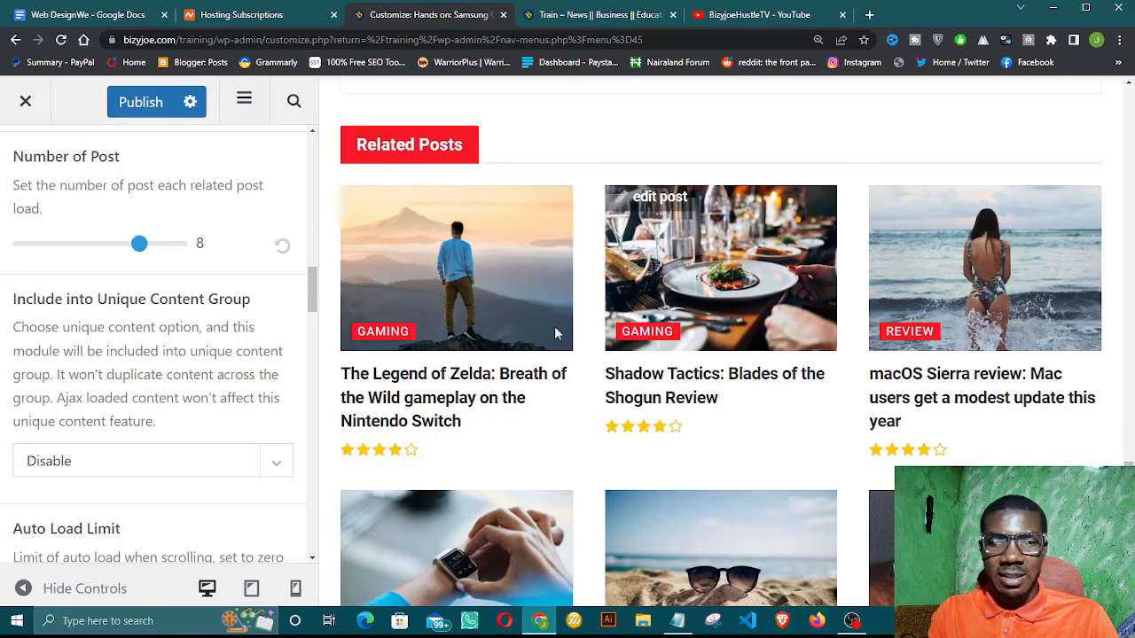
scroll(89, 372, down, 2)
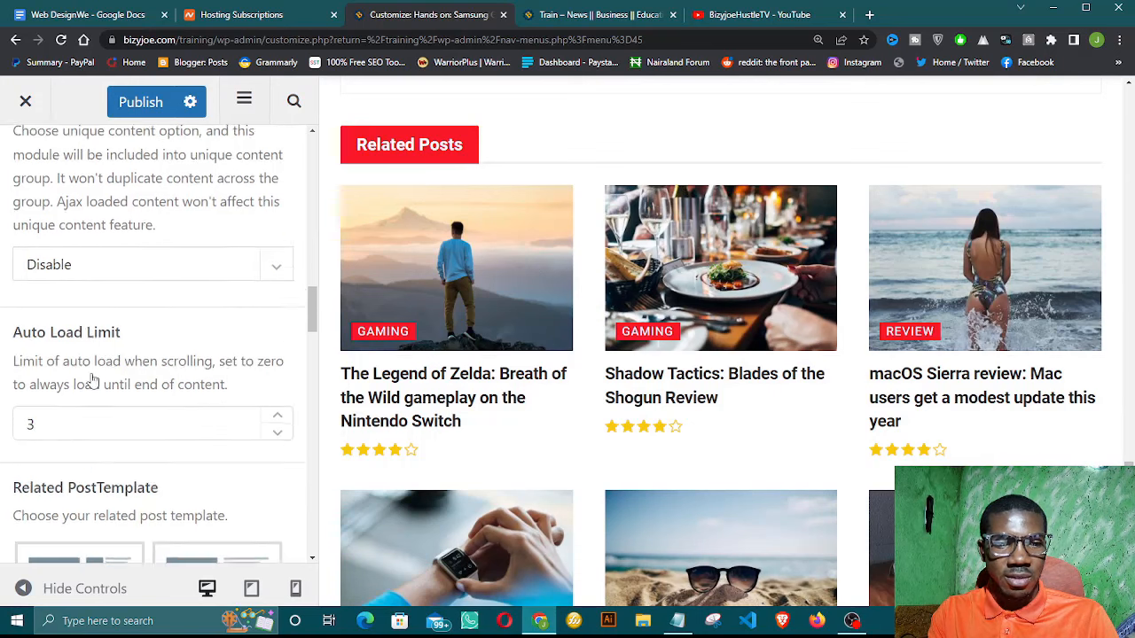
scroll(96, 380, down, 1)
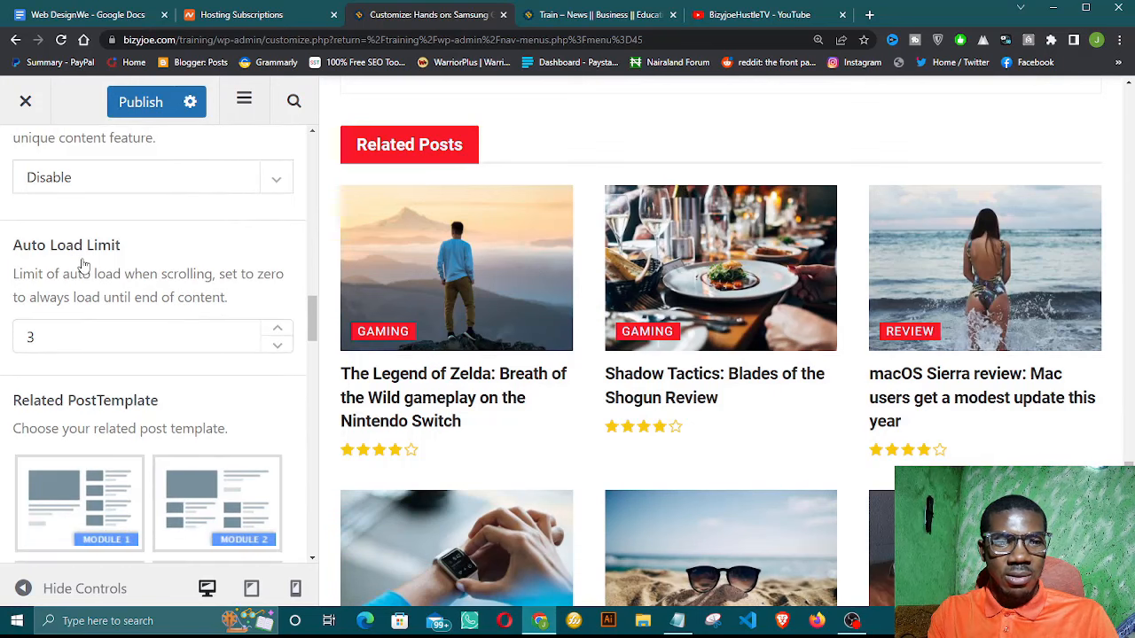
scroll(157, 435, down, 2)
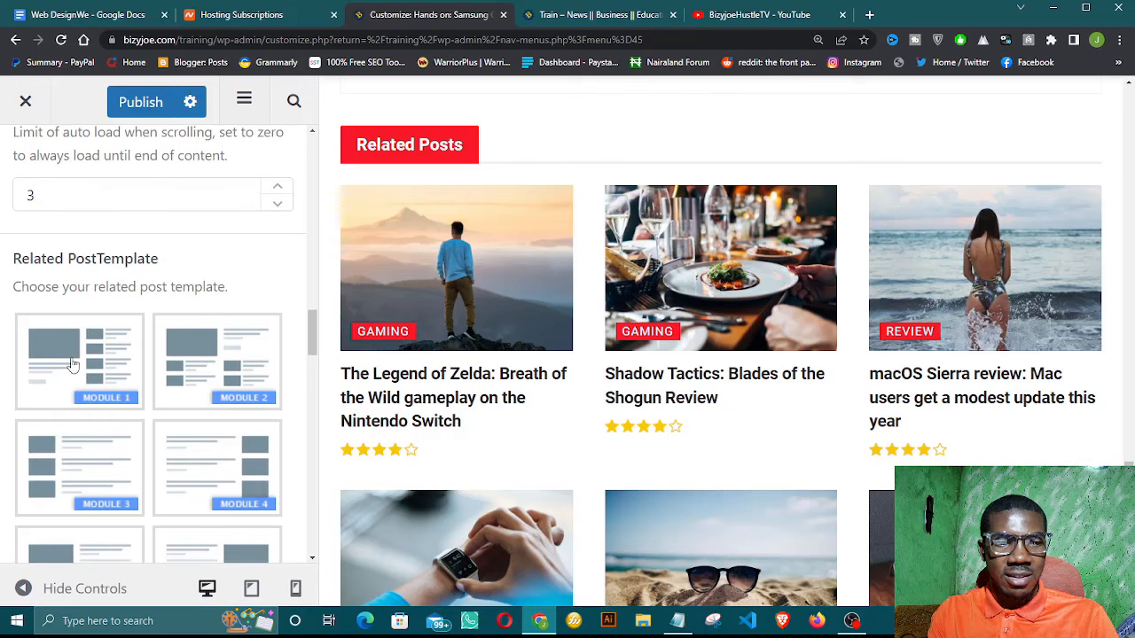
scroll(114, 344, up, 2)
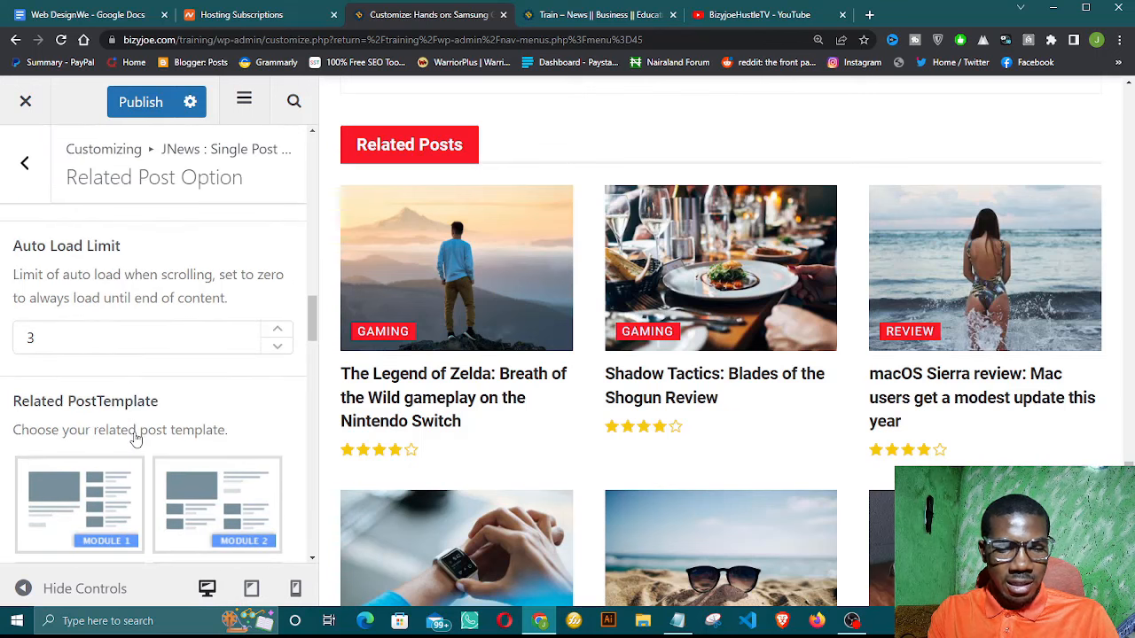
scroll(135, 438, down, 2)
scroll(235, 383, down, 1)
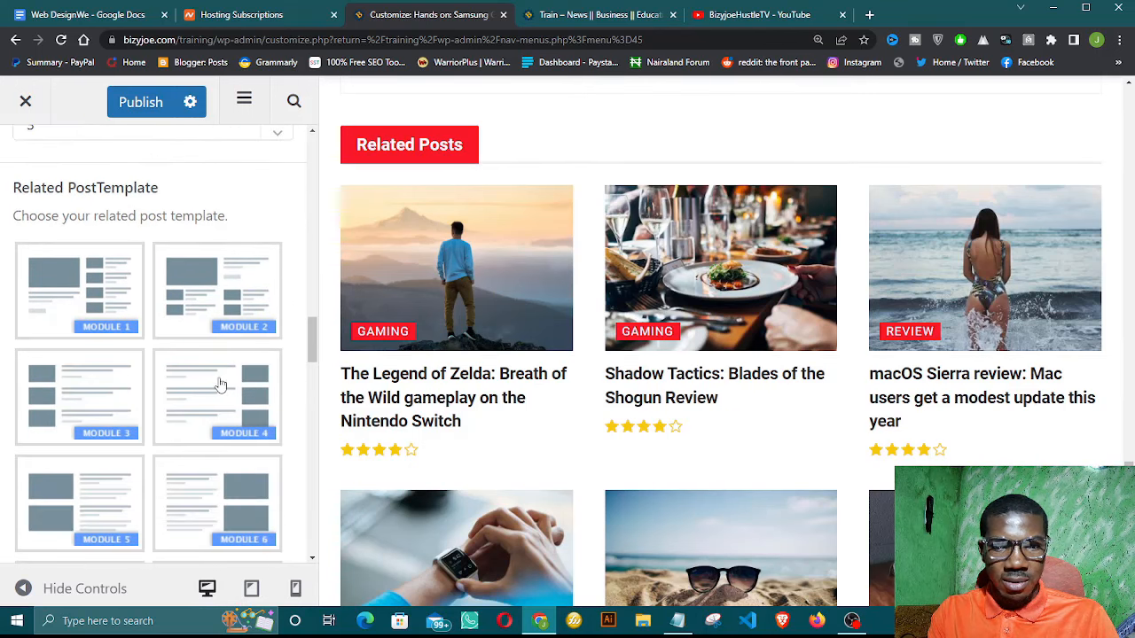
scroll(183, 406, down, 5)
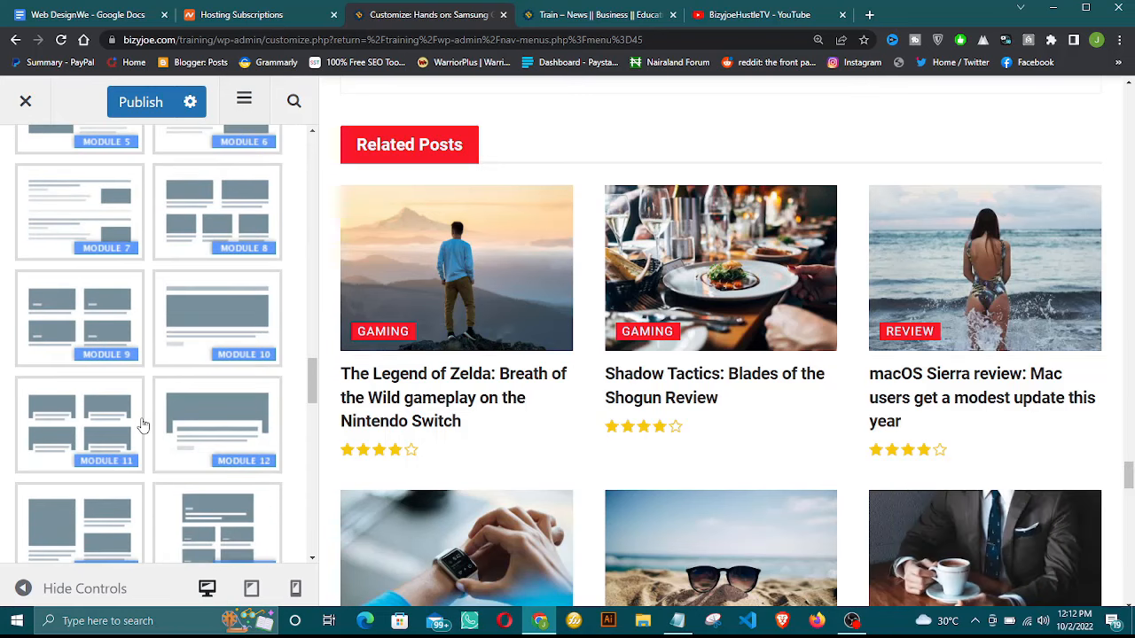
scroll(142, 427, down, 10)
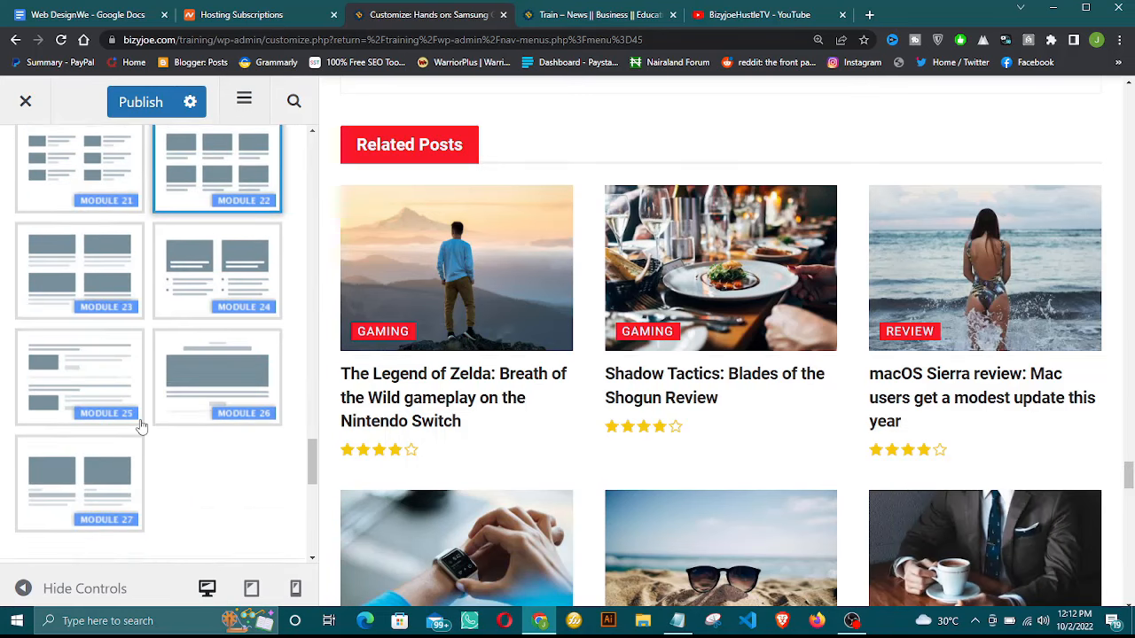
scroll(139, 426, down, 8)
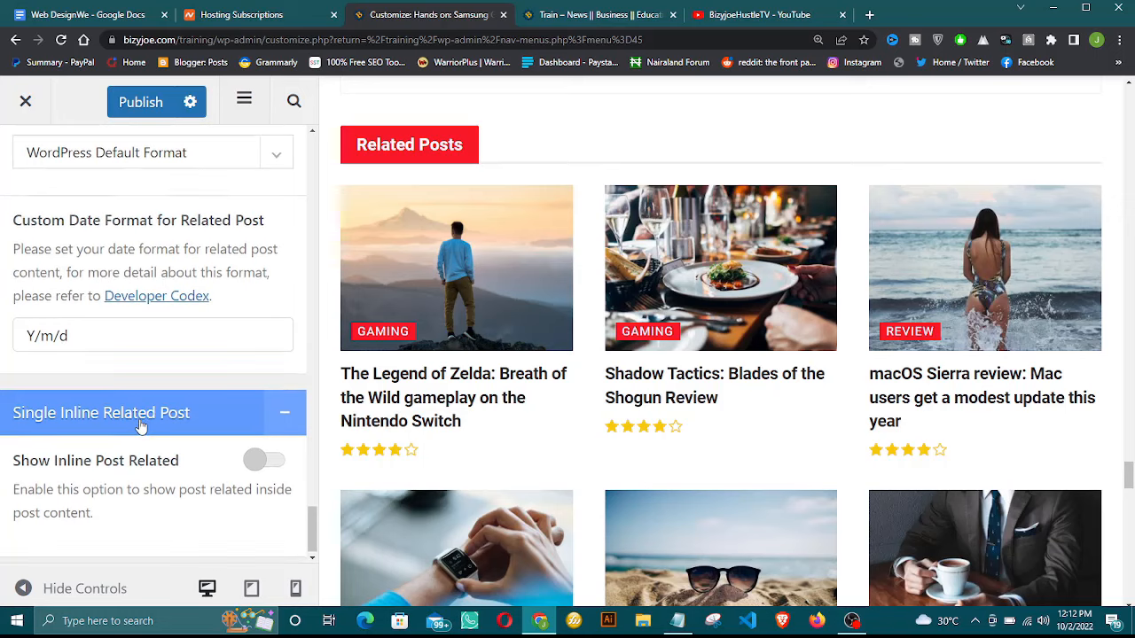
scroll(681, 443, up, 5)
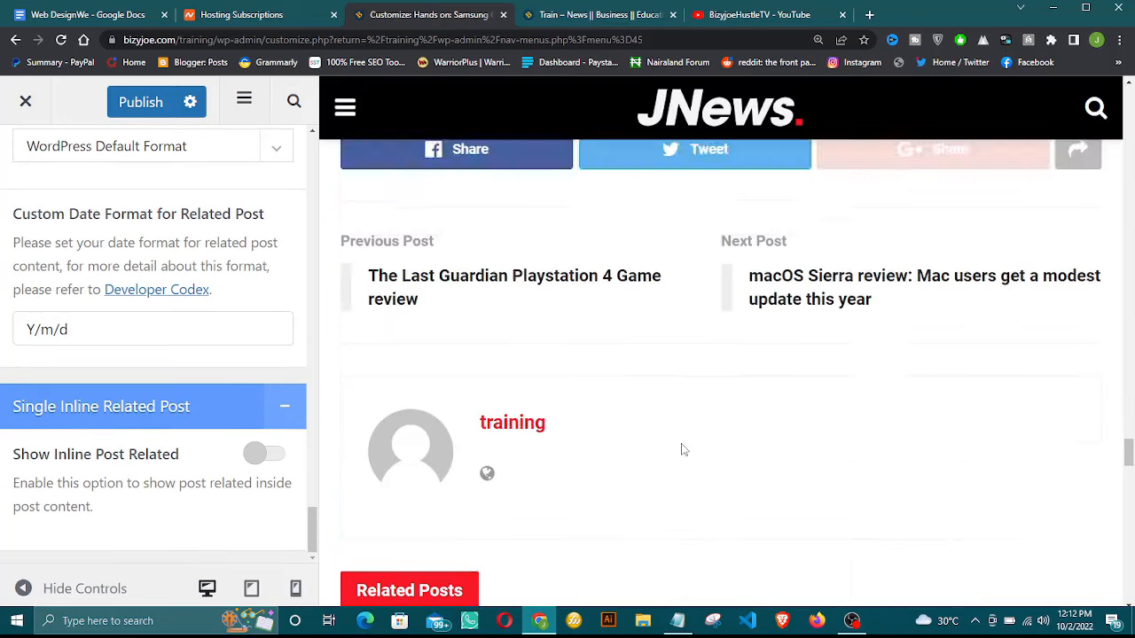
- Turn on inline related posts, retitle the first heading DON'T MISS and clear the second title
scroll(682, 450, up, 15)
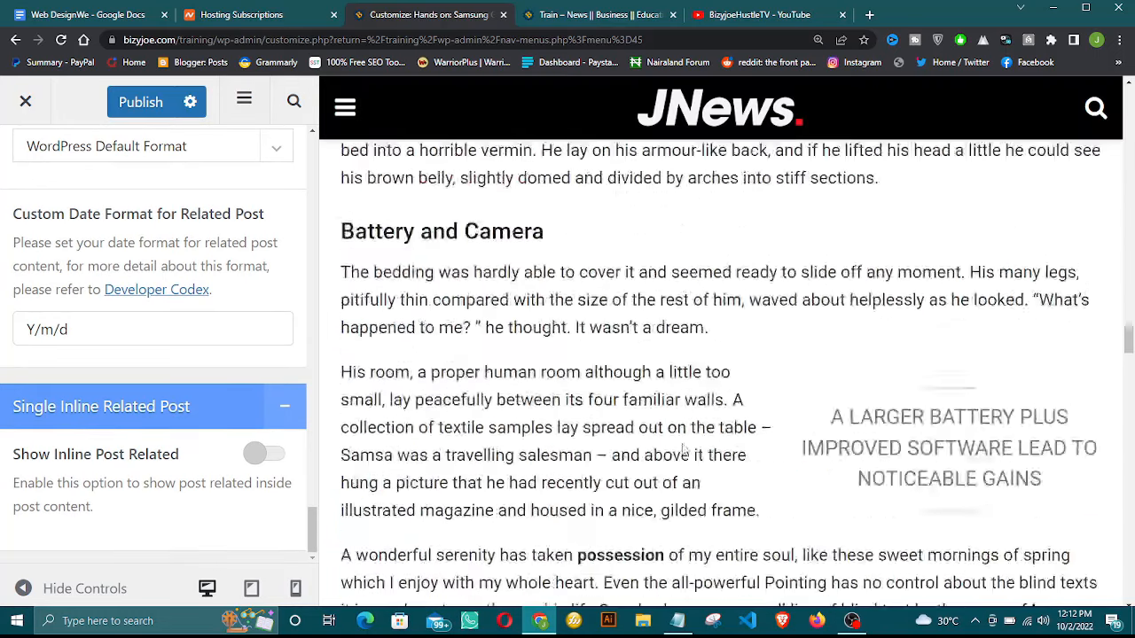
scroll(684, 451, up, 4)
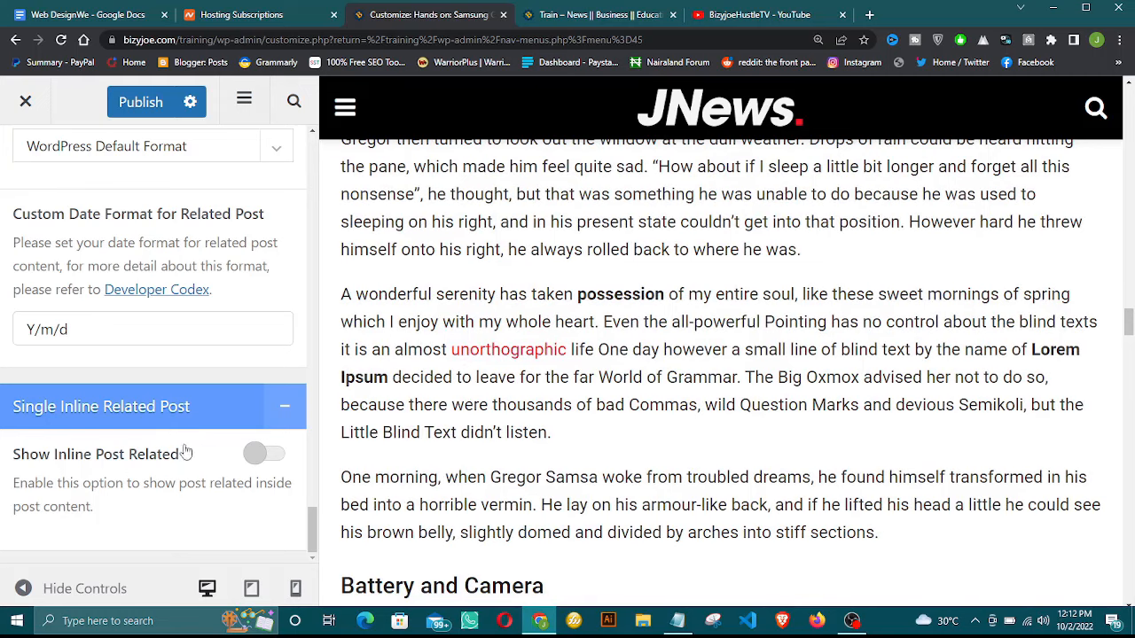
click(270, 461)
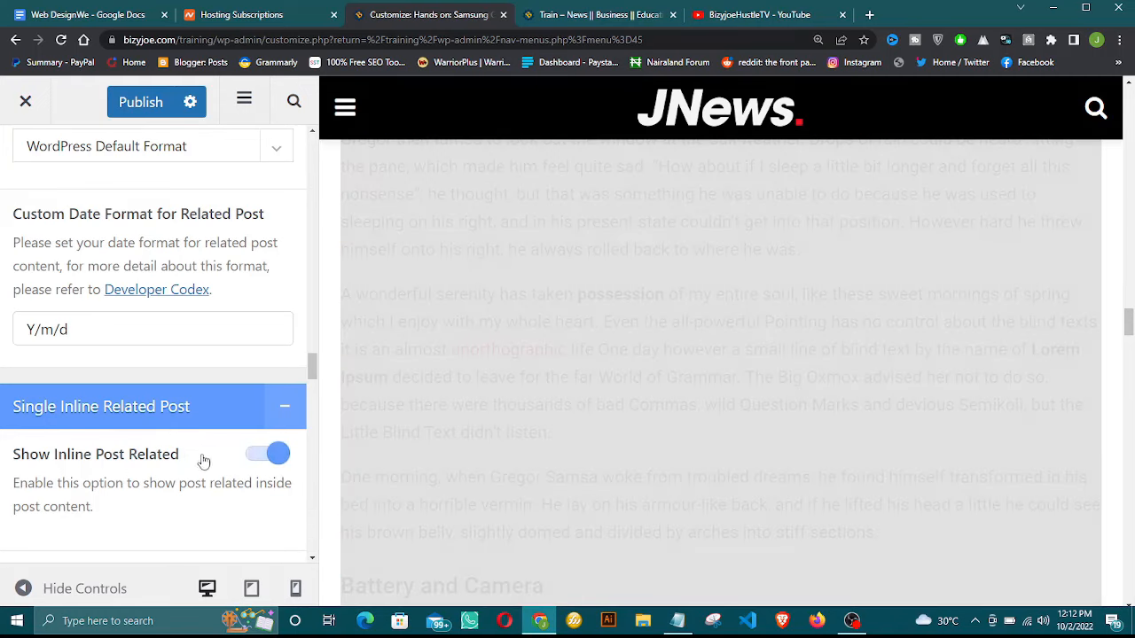
scroll(197, 462, down, 3)
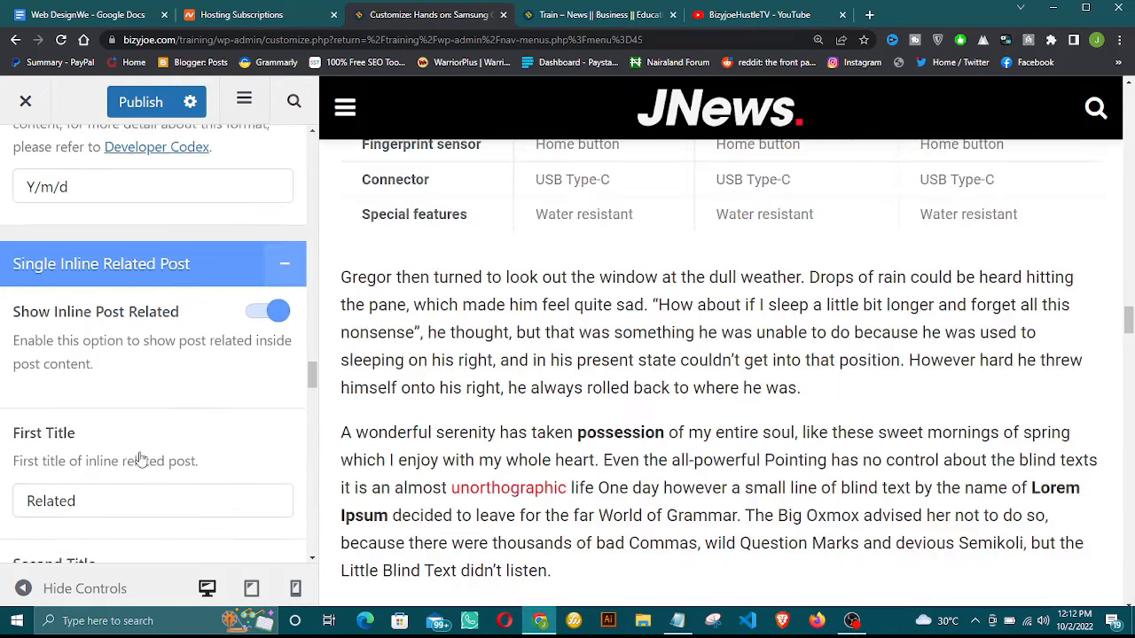
scroll(115, 438, down, 2)
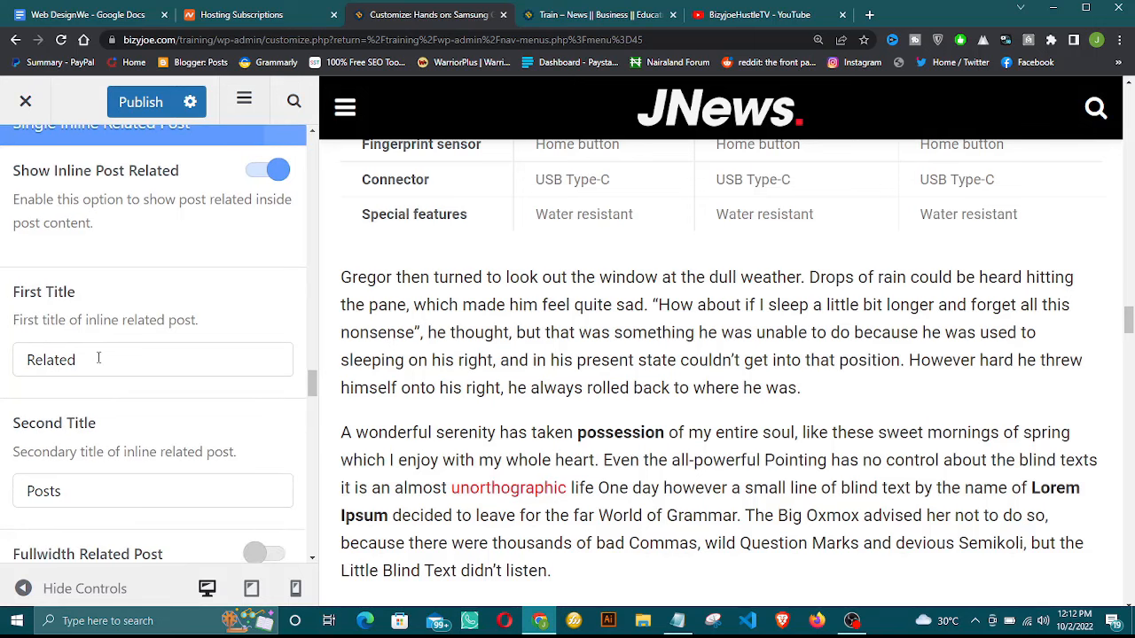
double_click(44, 360)
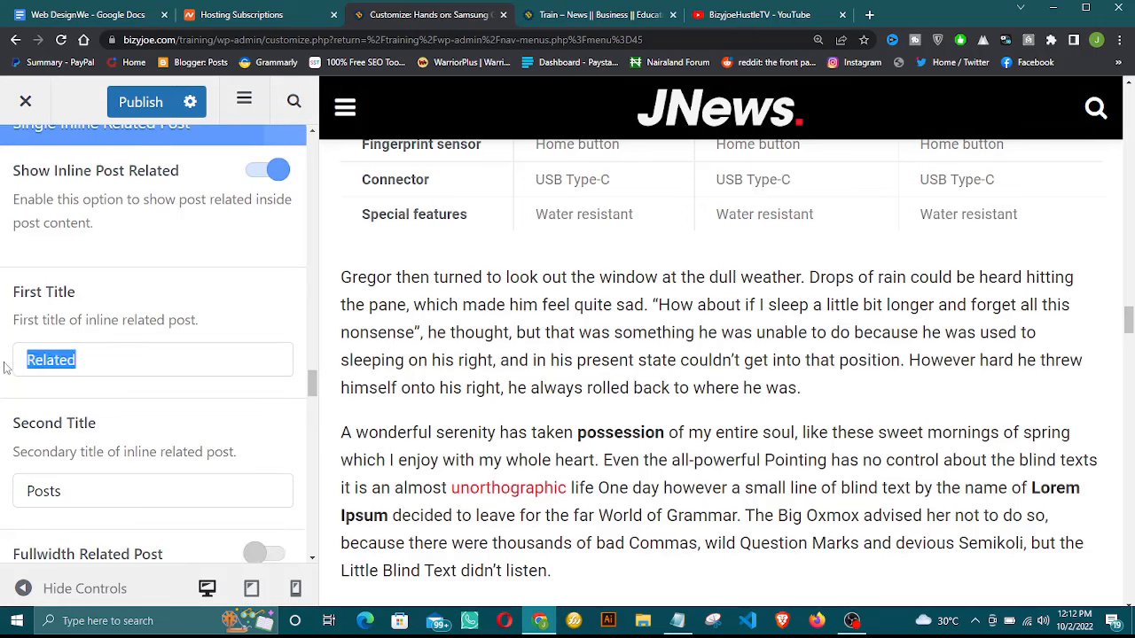
text(DON'T MISS)
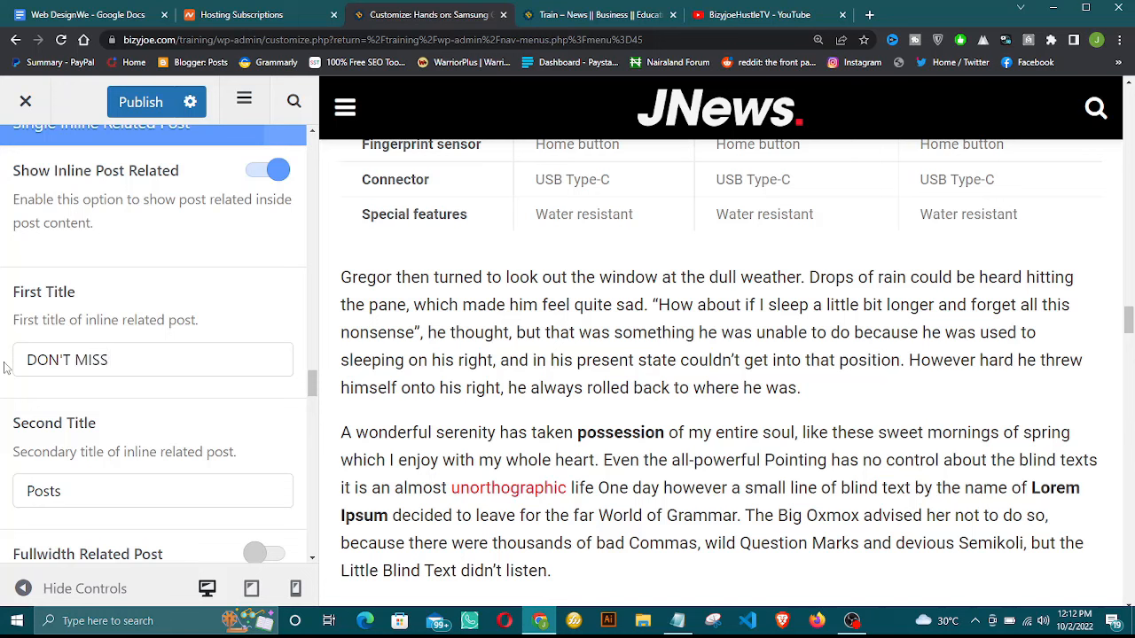
scroll(65, 399, down, 2)
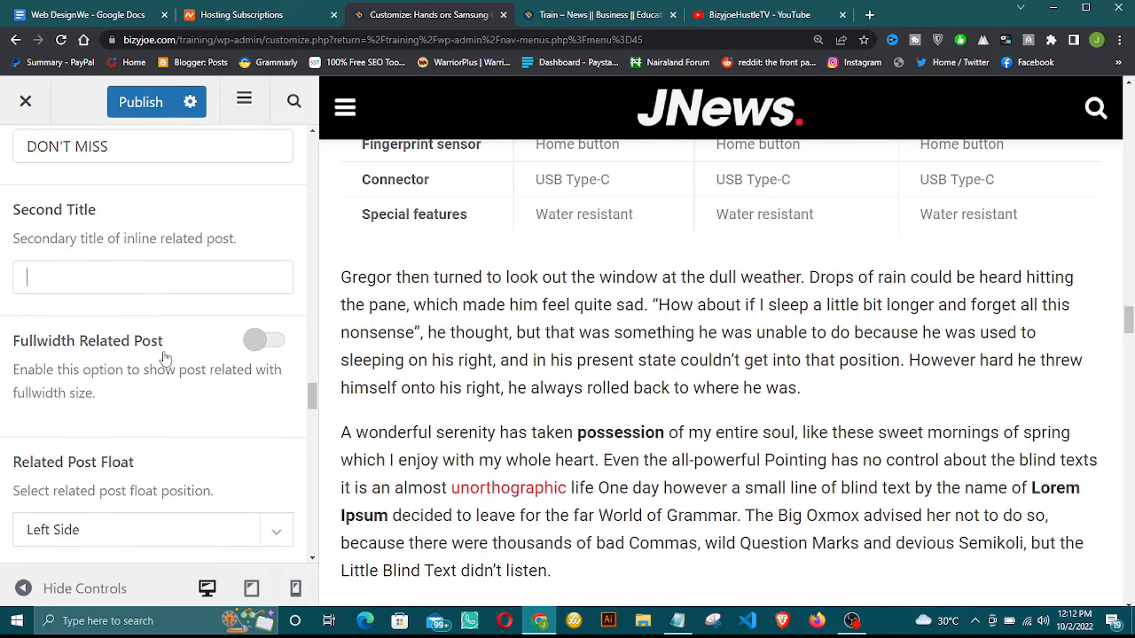
- Make inline related posts full width, after paragraph 5, at a random paragraph position
scroll(275, 260, down, 2)
click(270, 201)
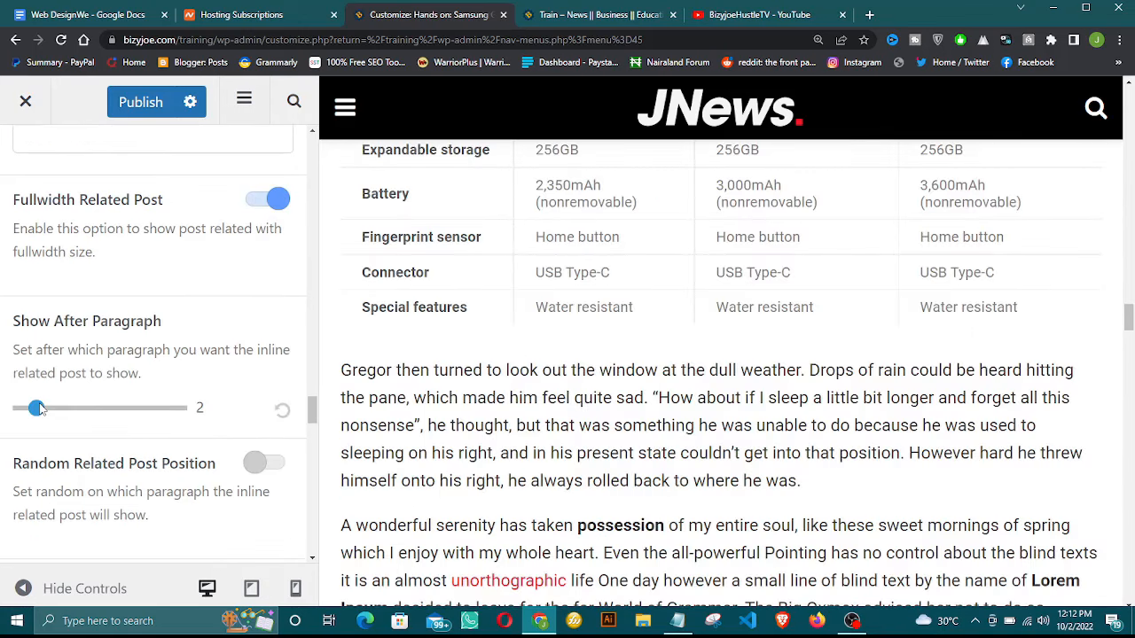
drag(36, 408, 63, 407)
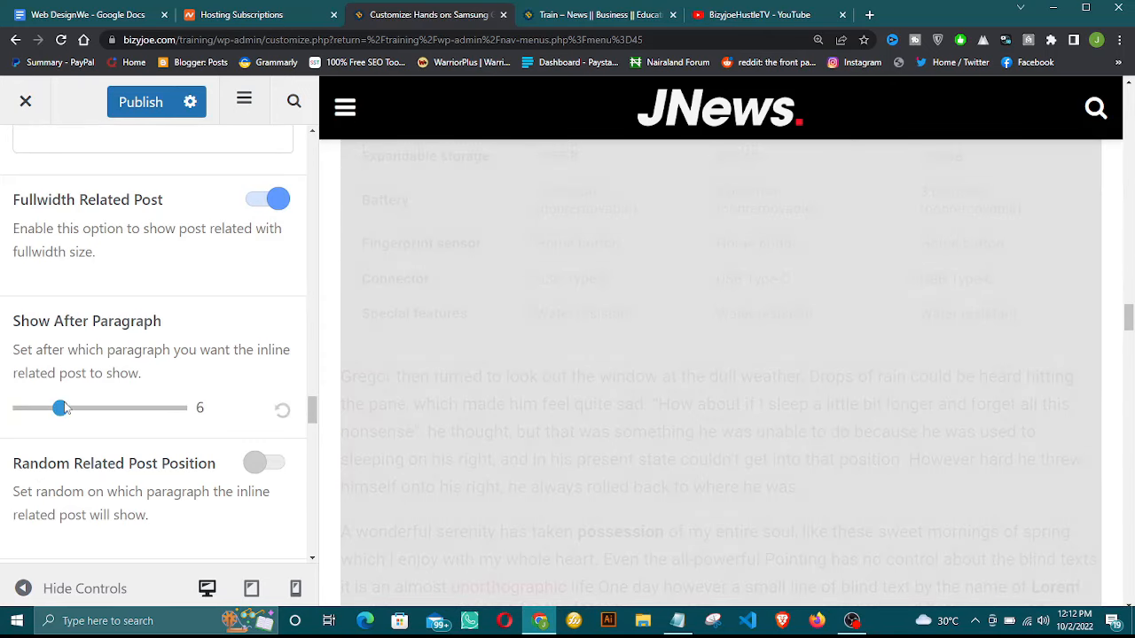
scroll(124, 444, down, 2)
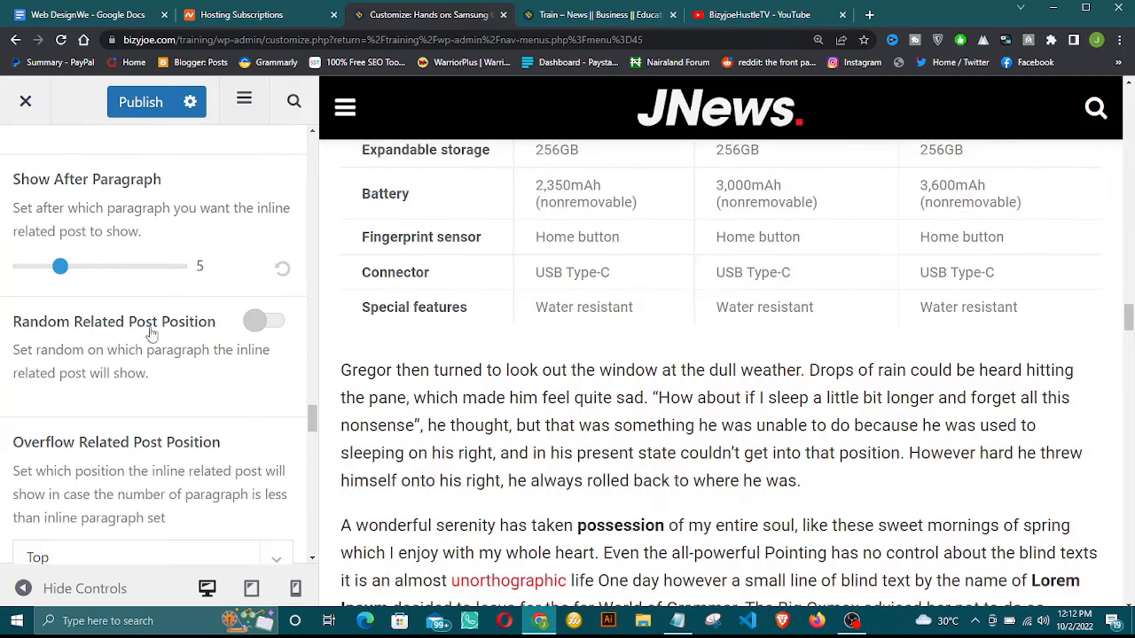
click(276, 326)
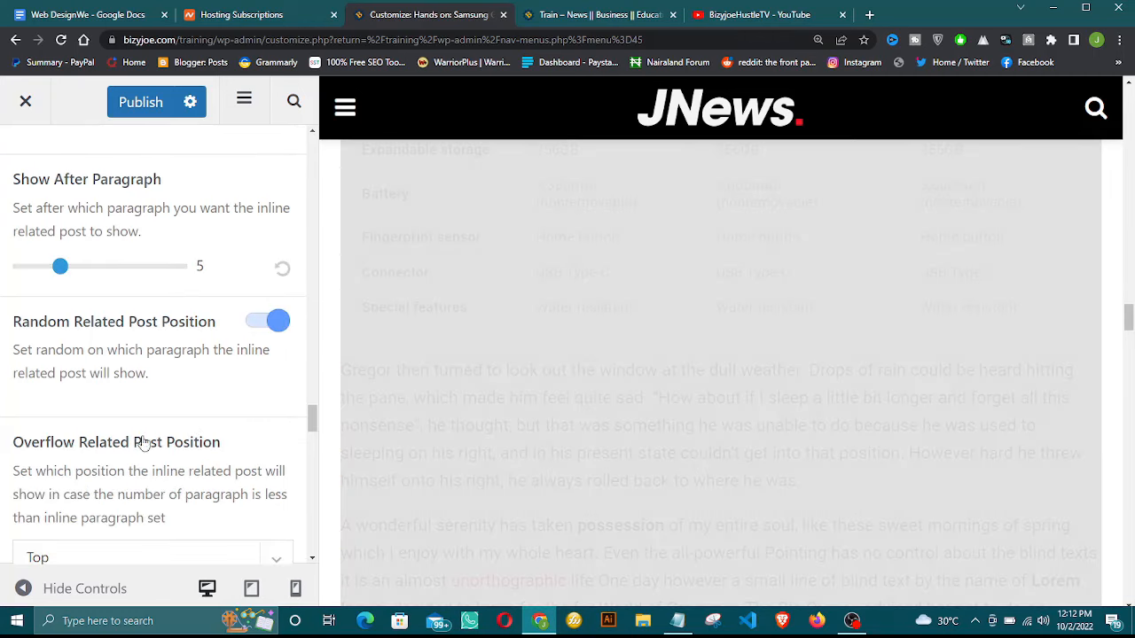
- Raise the related post Number of Post slider from 3 to 4
scroll(145, 443, down, 1)
scroll(79, 432, down, 4)
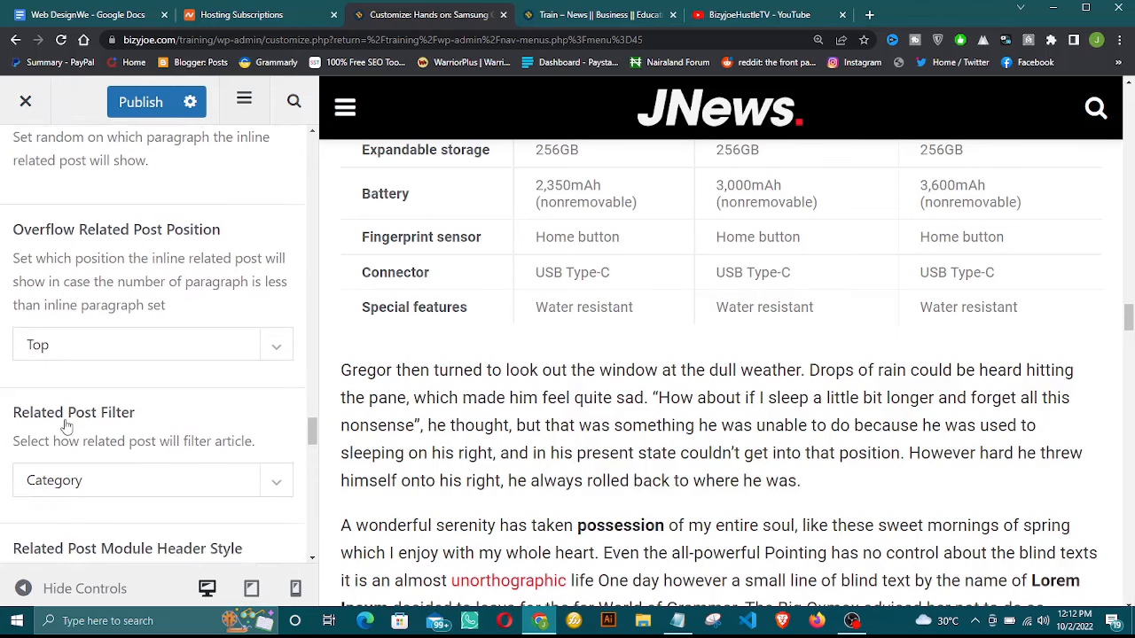
scroll(71, 381, down, 1)
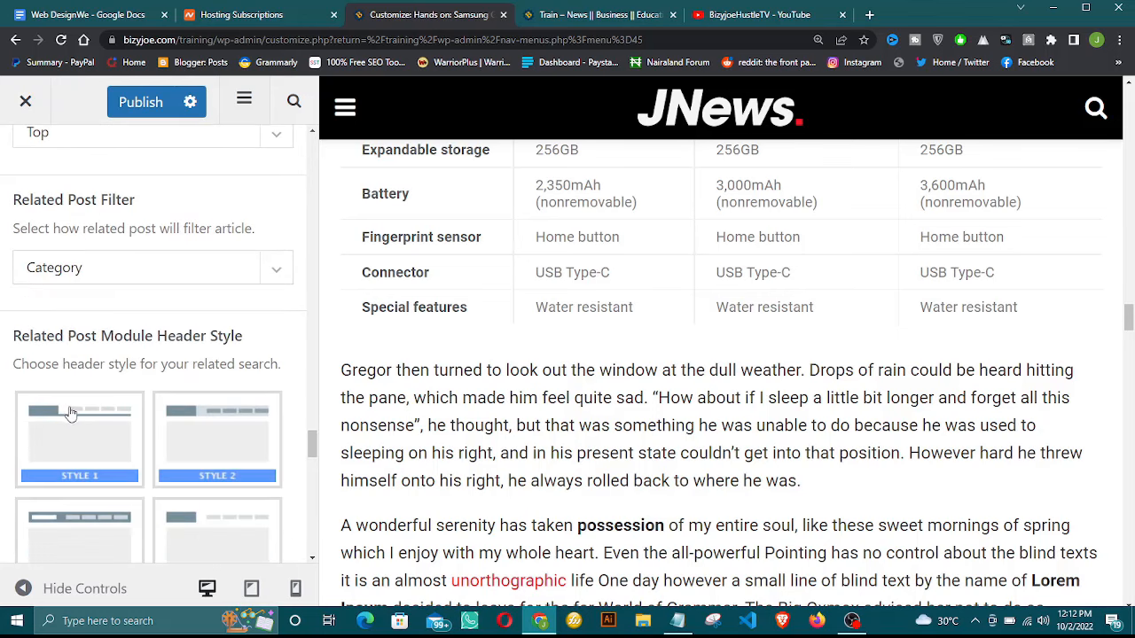
scroll(71, 413, down, 1)
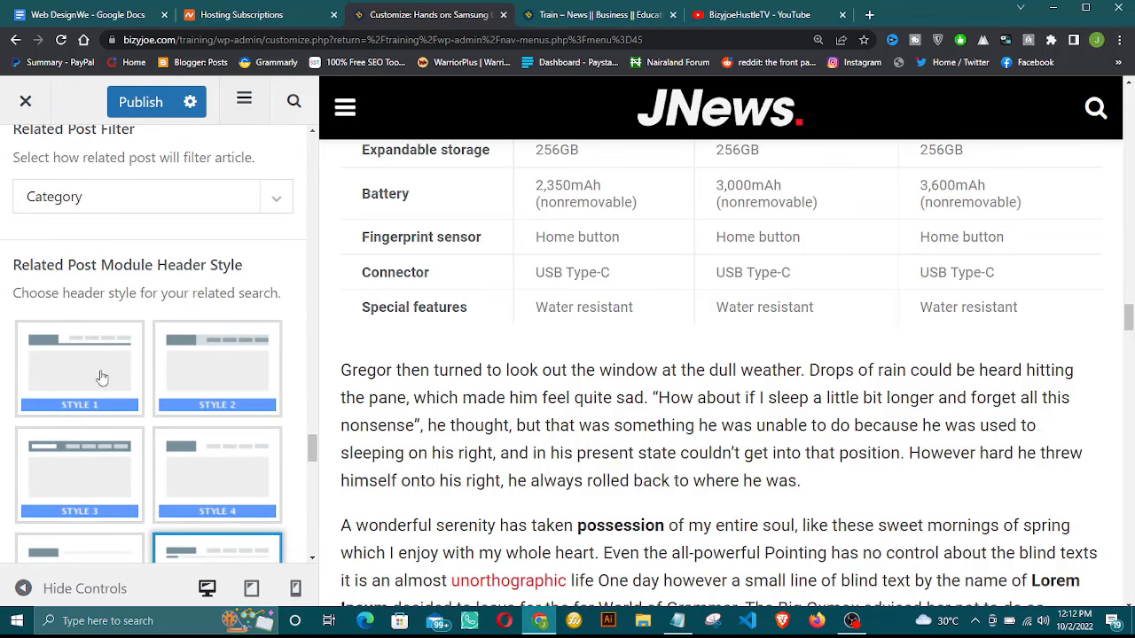
scroll(131, 417, down, 9)
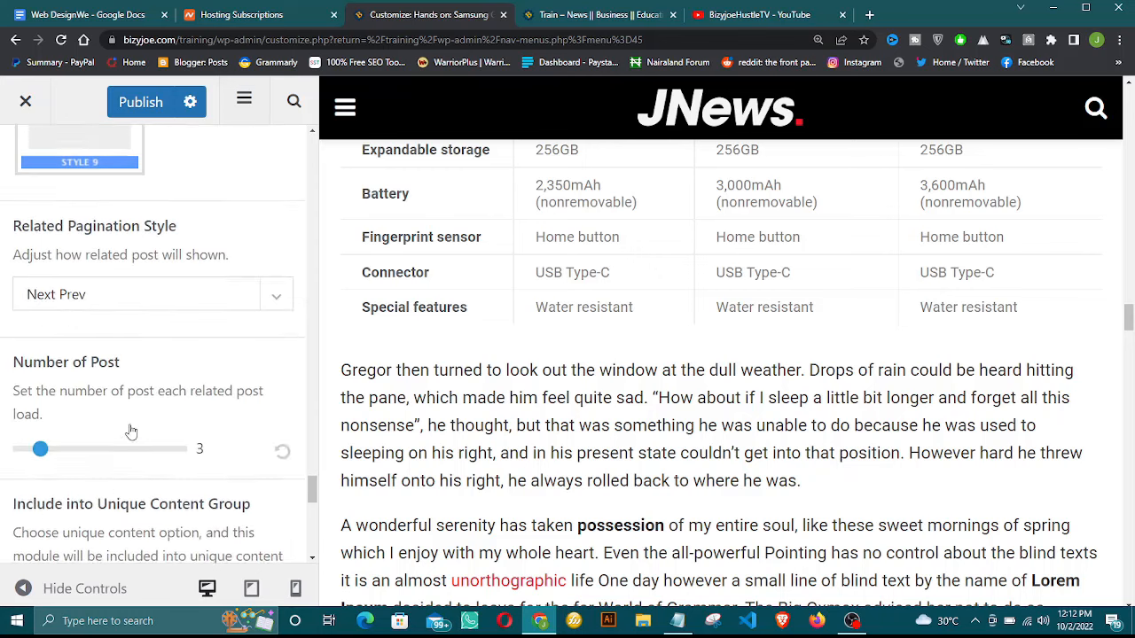
drag(41, 409, 59, 415)
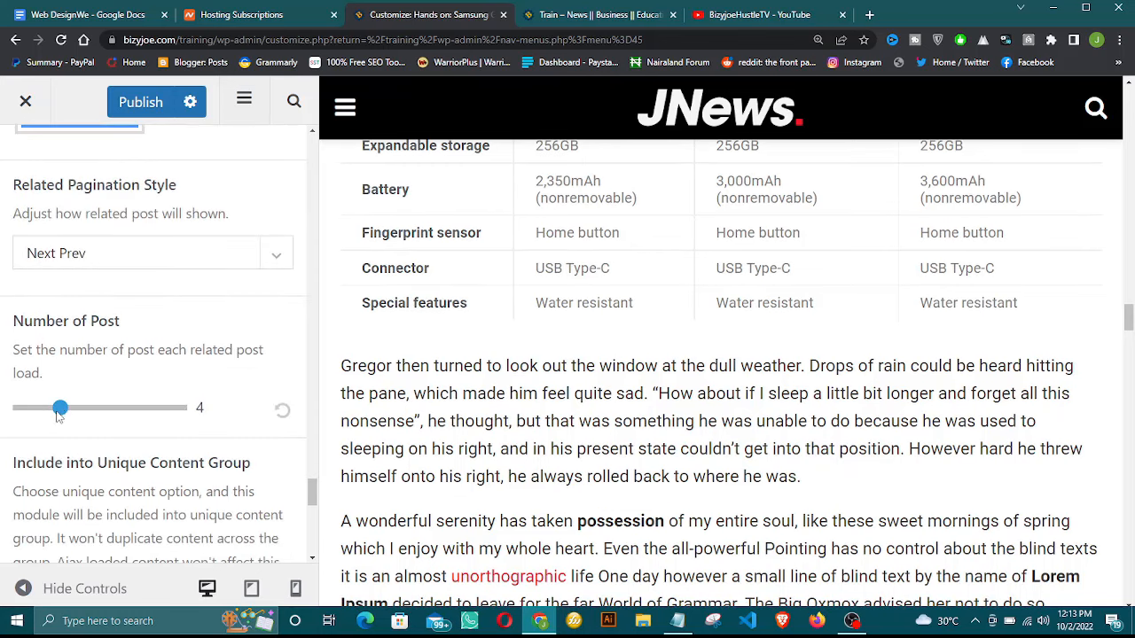
scroll(147, 337, up, 5)
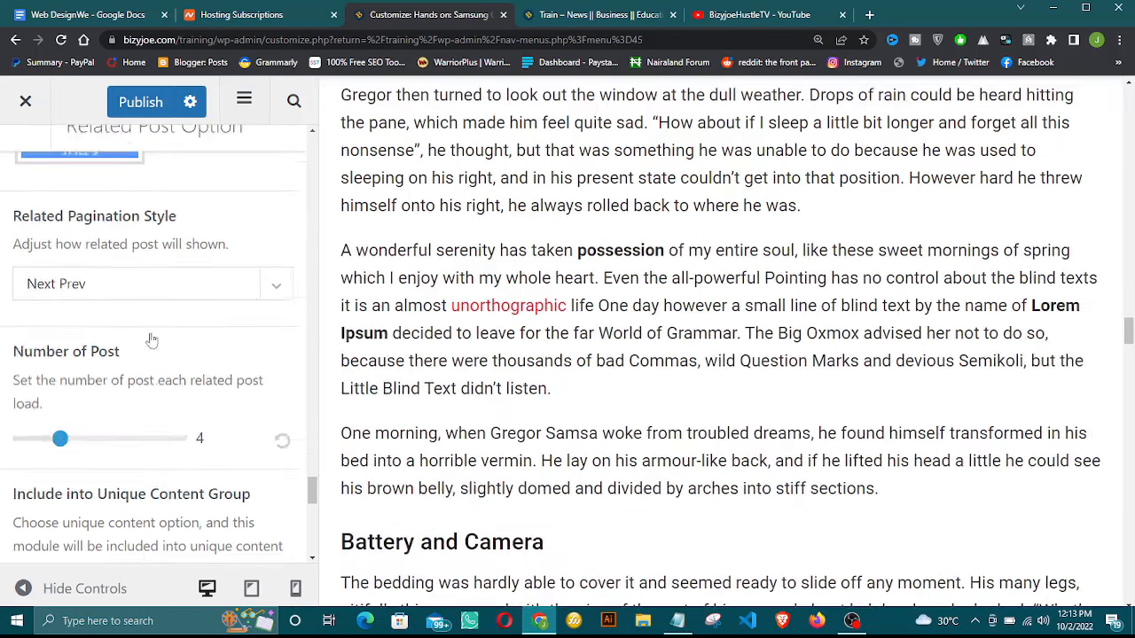
- Publish the related-post count change
click(155, 118)
scroll(479, 457, up, 4)
scroll(94, 293, up, 8)
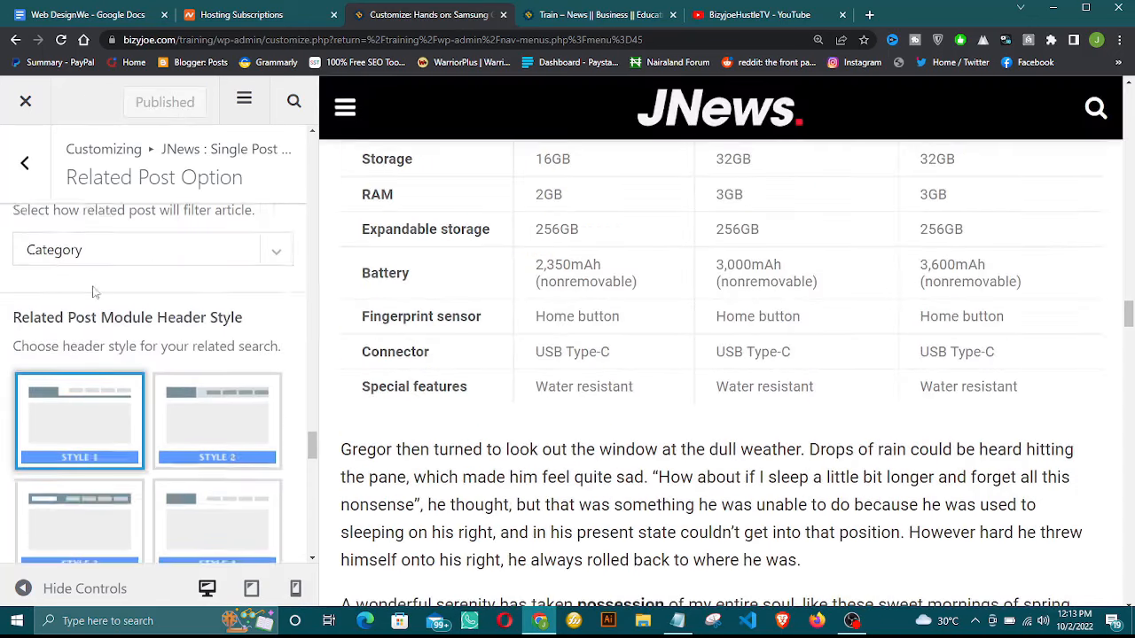
scroll(94, 294, up, 3)
- Return to the main Customizer list and open JNews : Advertisement Option
click(25, 162)
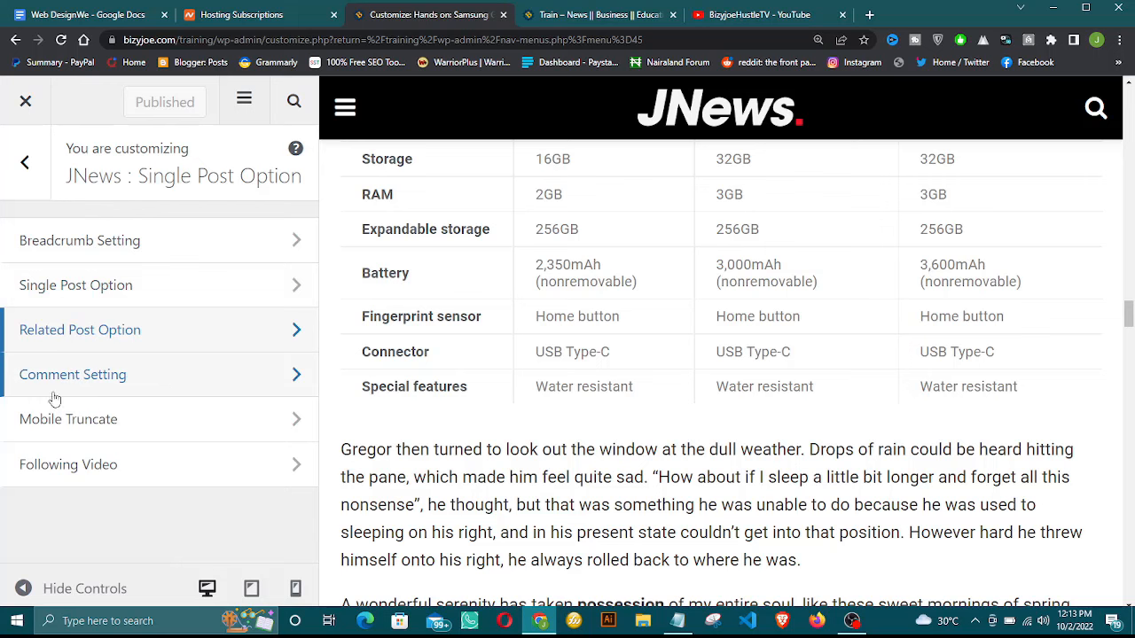
click(33, 193)
scroll(248, 413, down, 3)
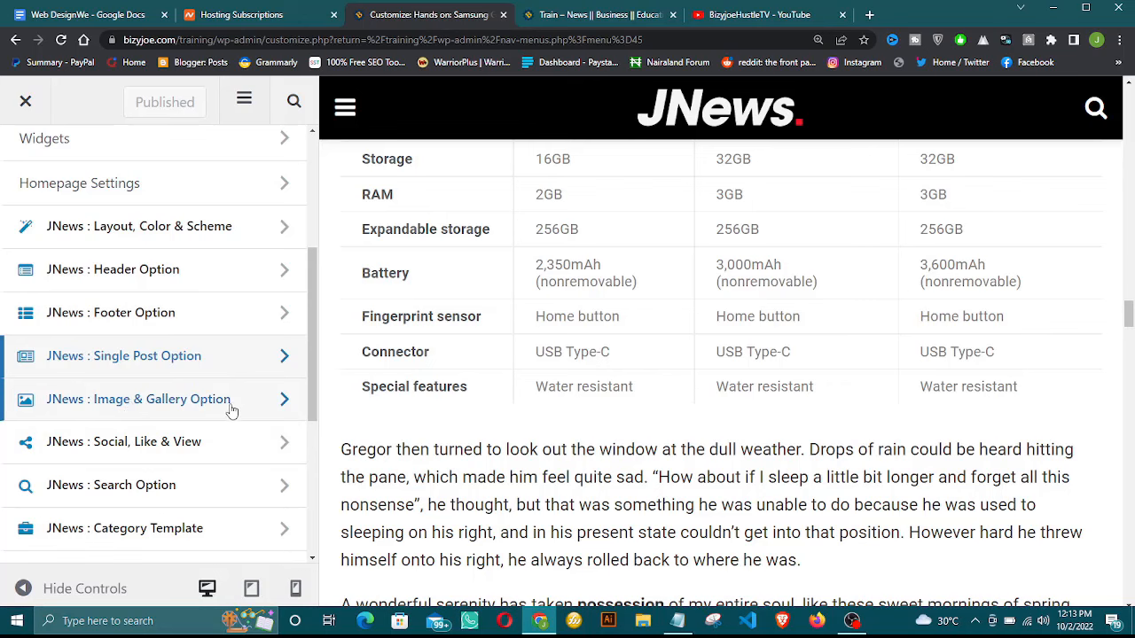
scroll(228, 411, down, 1)
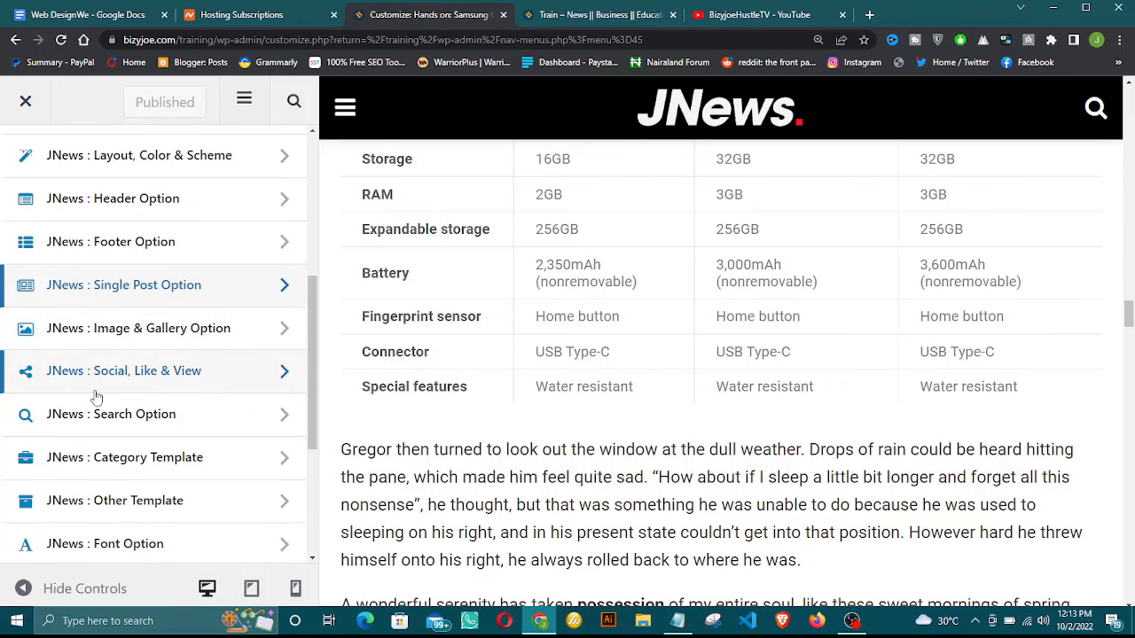
scroll(97, 398, down, 1)
scroll(126, 428, down, 1)
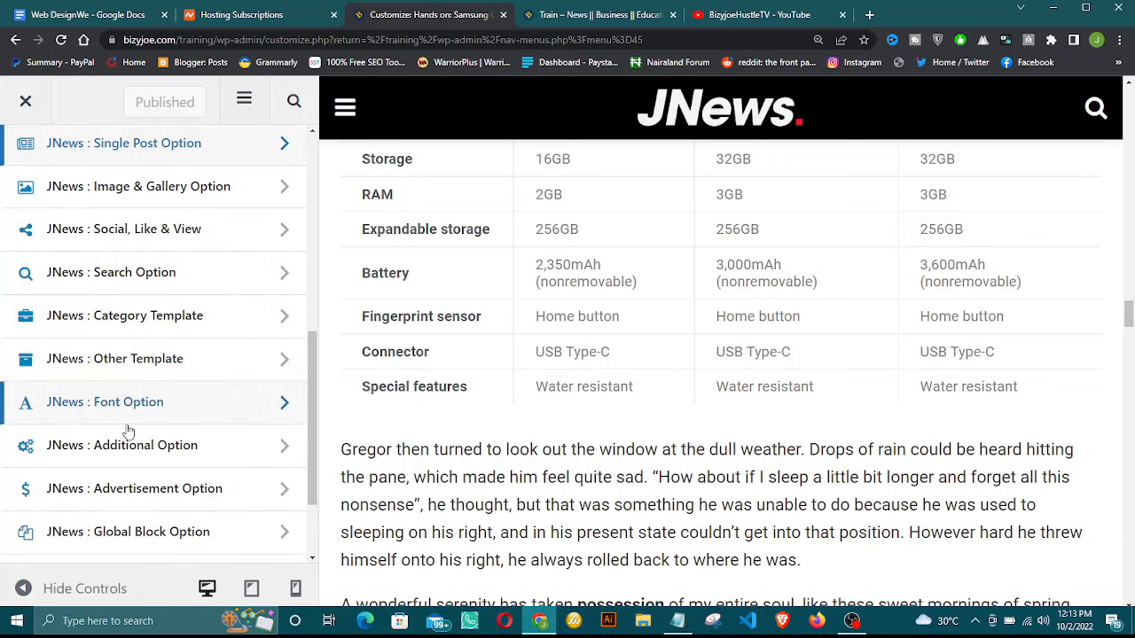
scroll(178, 468, down, 1)
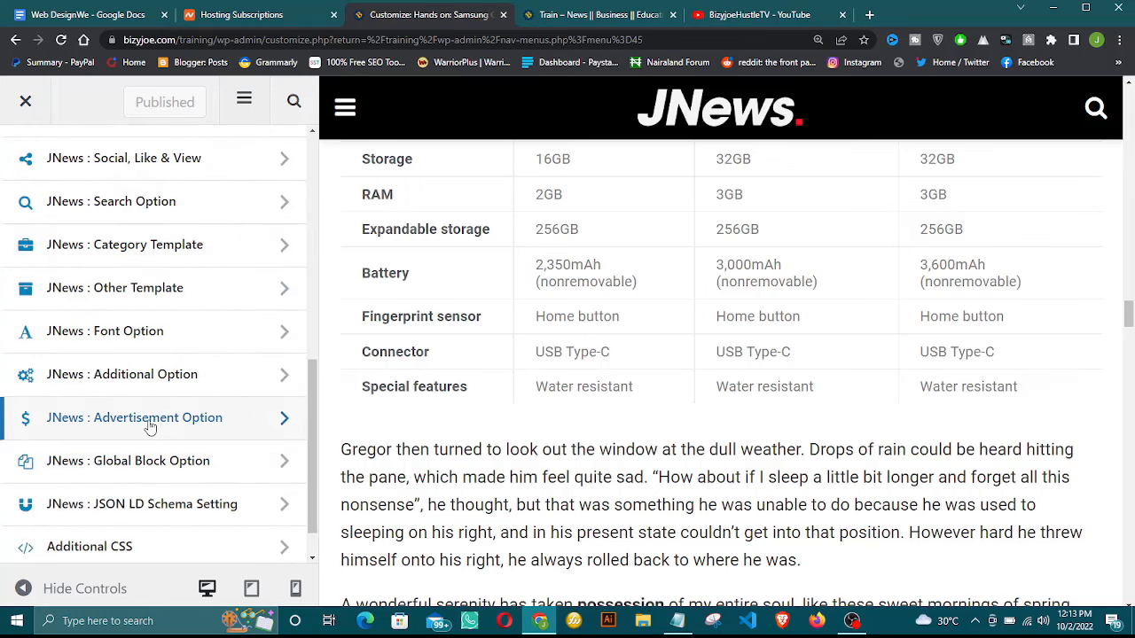
click(151, 428)
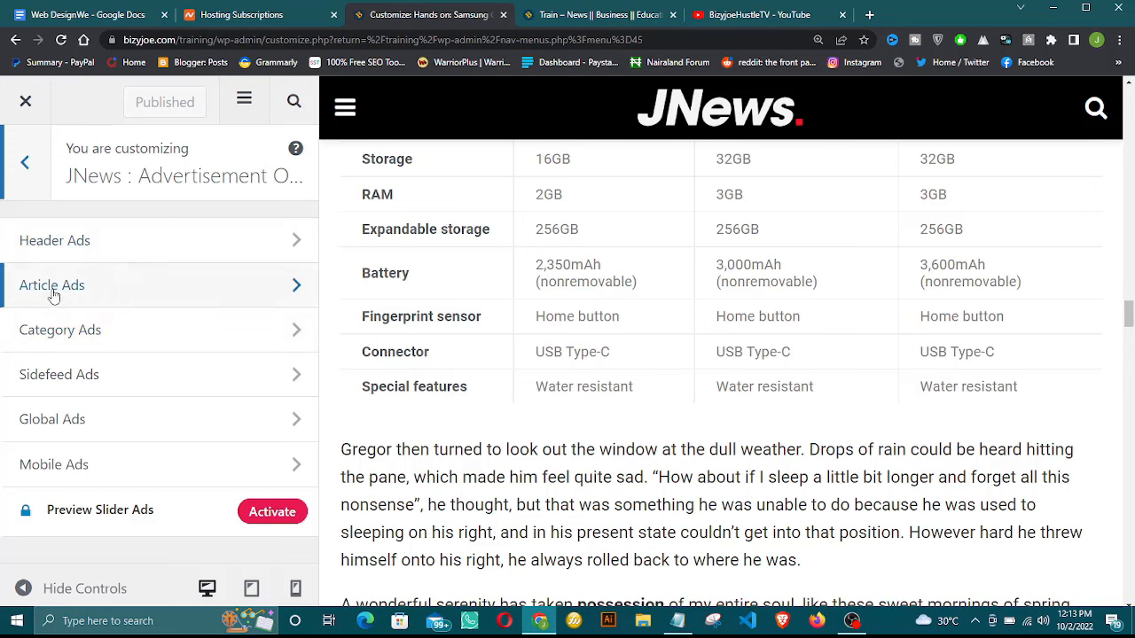
- Open Article Ads and remove the Inline Content 1 desktop ad image
click(129, 286)
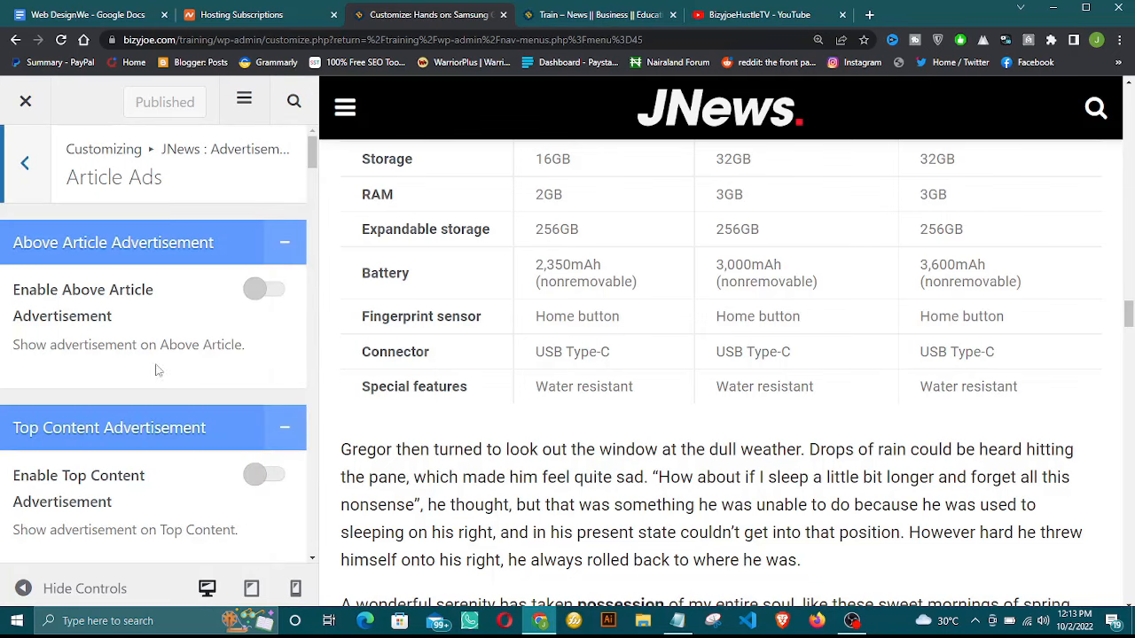
scroll(116, 354, down, 8)
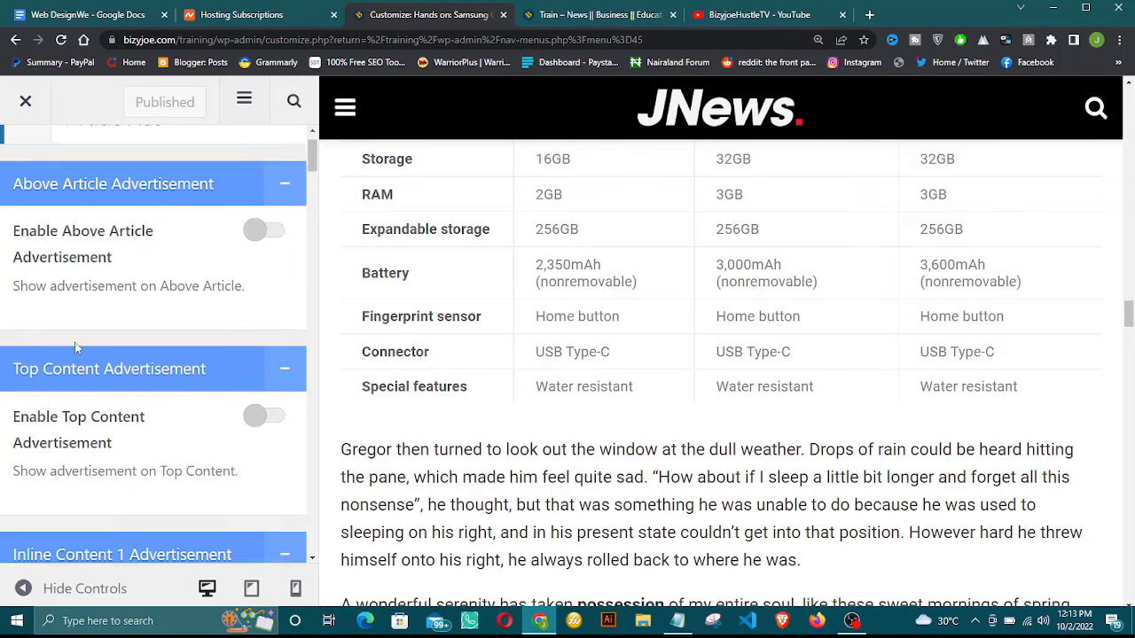
scroll(149, 379, down, 5)
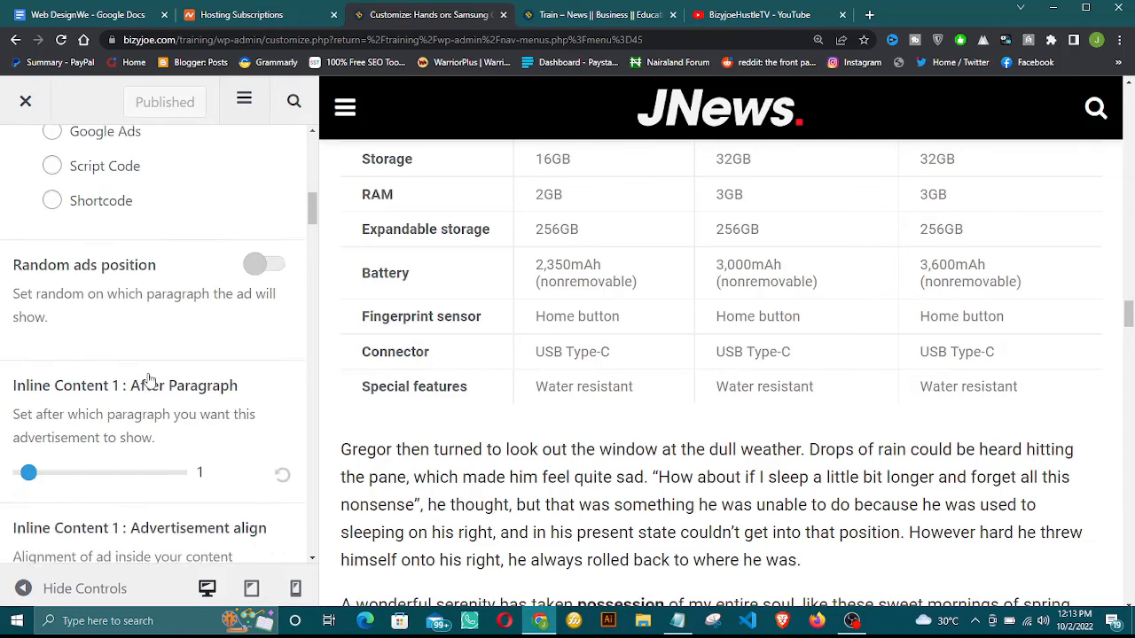
scroll(142, 384, down, 3)
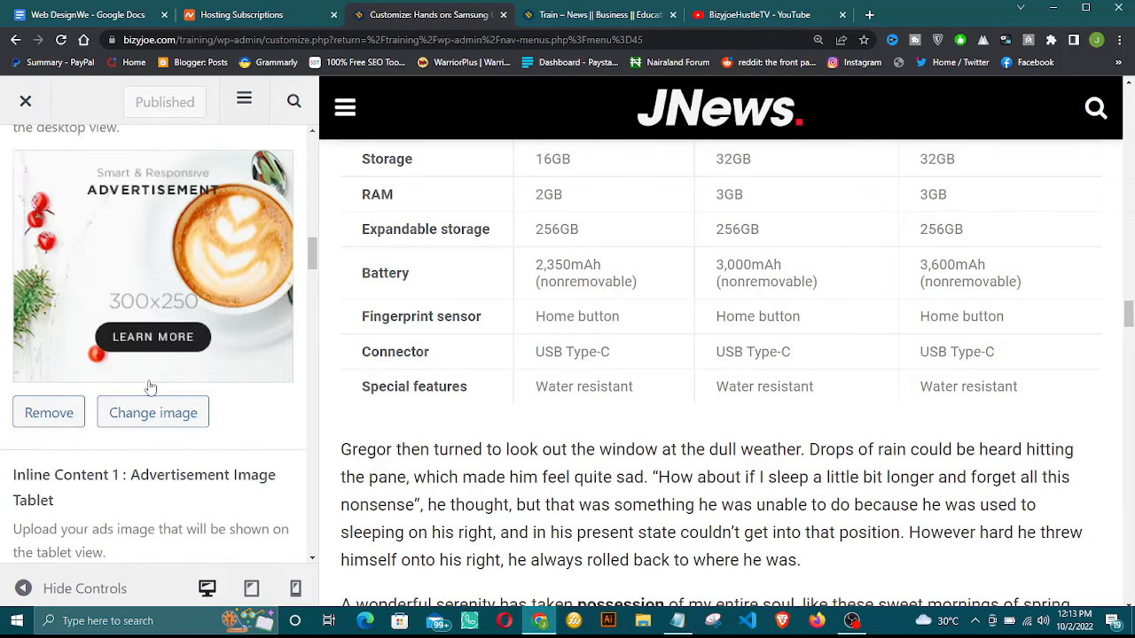
click(47, 412)
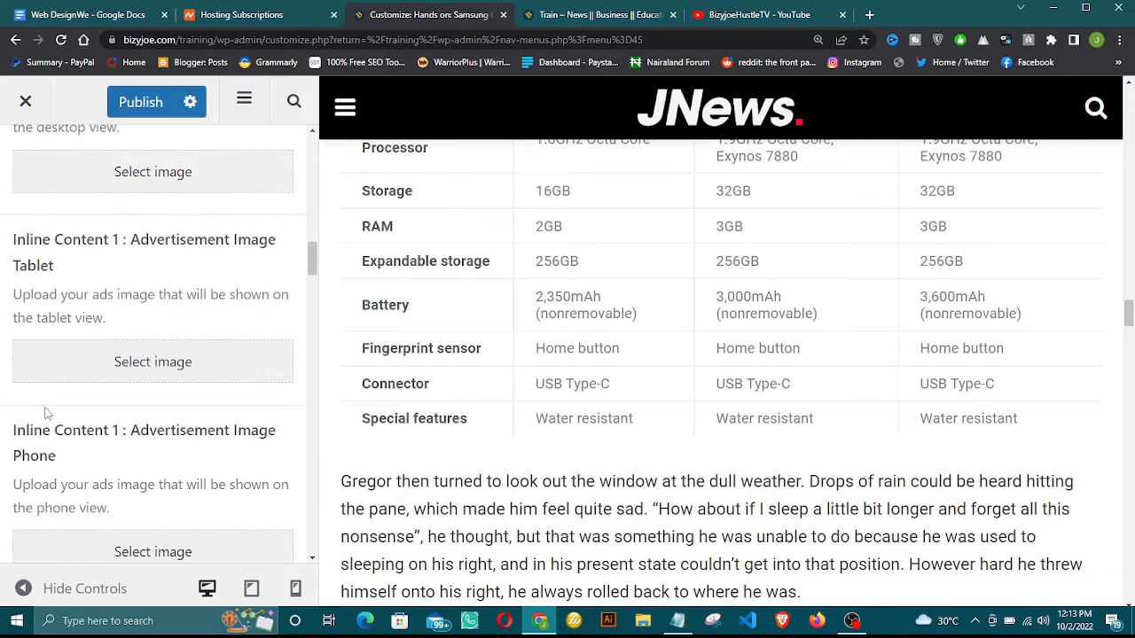
- Remove the Bottom Content desktop ad image
scroll(140, 381, down, 3)
scroll(142, 399, down, 10)
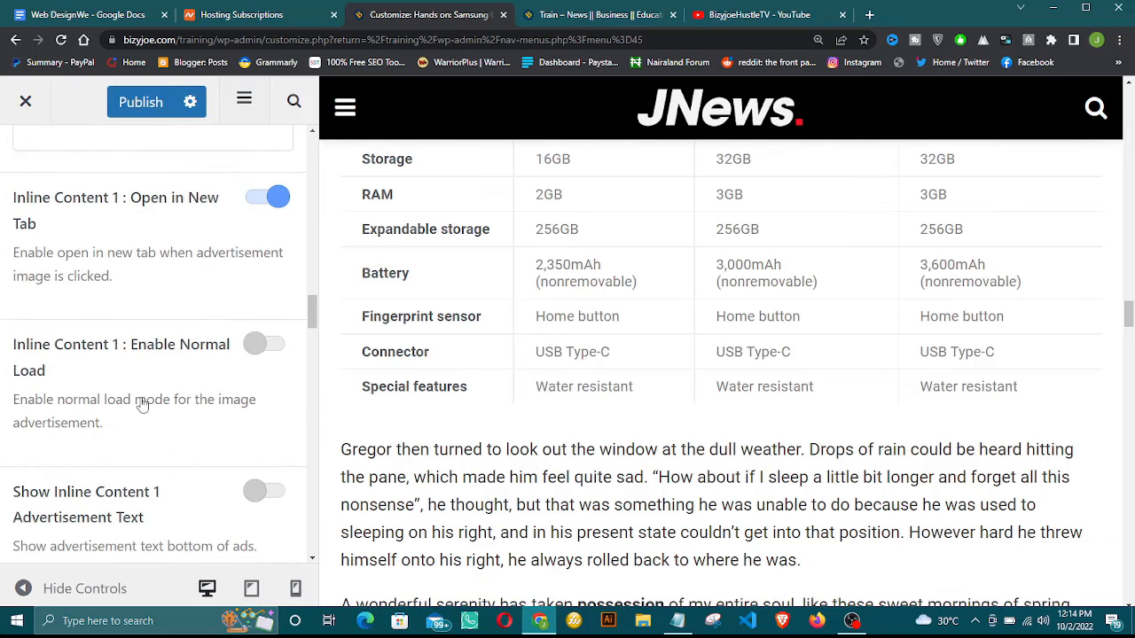
scroll(142, 403, down, 15)
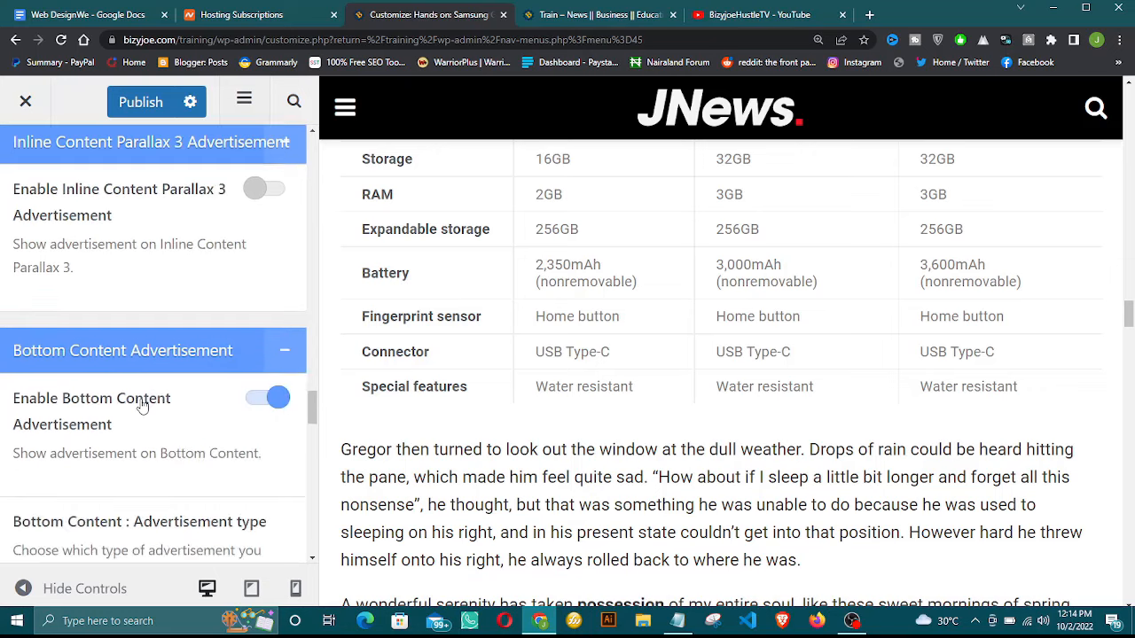
scroll(140, 403, up, 1)
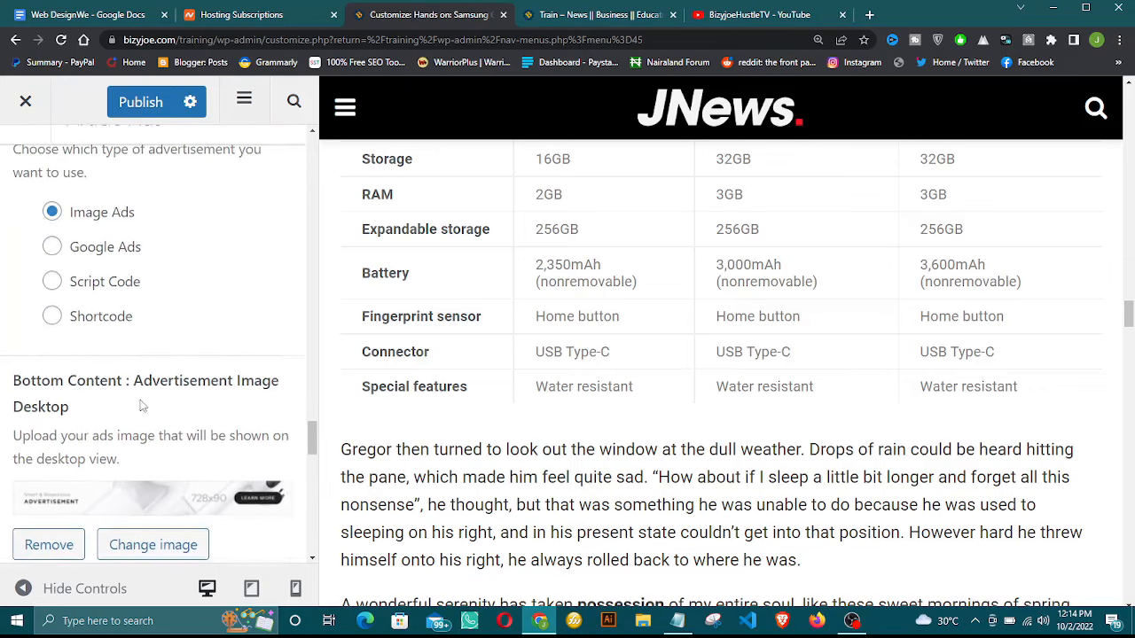
scroll(139, 405, down, 3)
click(55, 383)
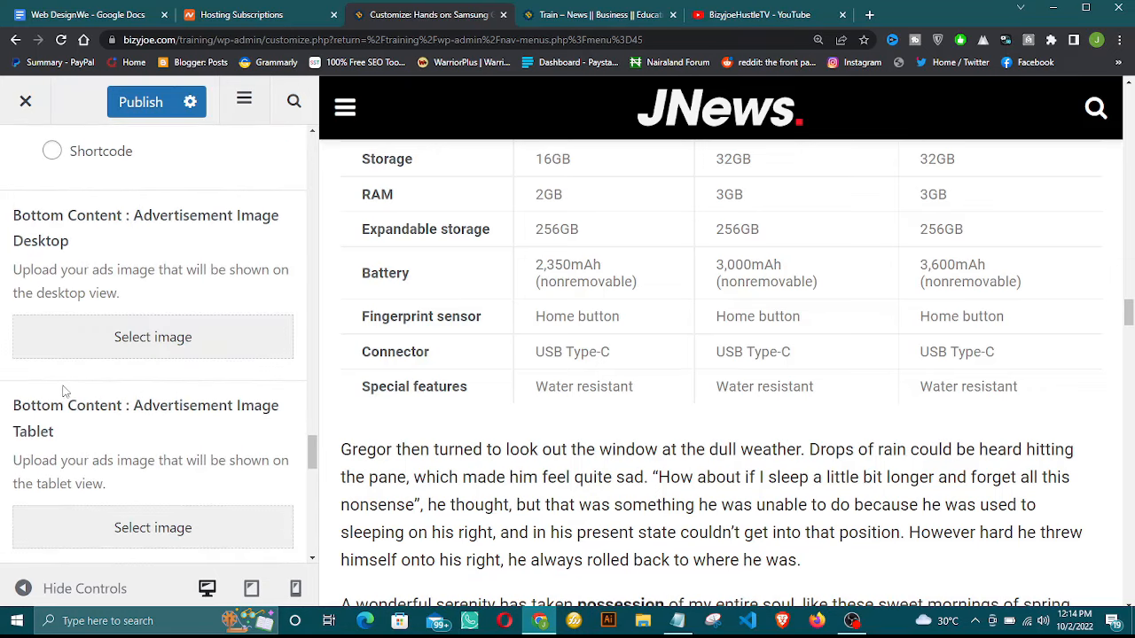
- Publish the two ad image removals
scroll(142, 399, down, 4)
scroll(142, 414, down, 4)
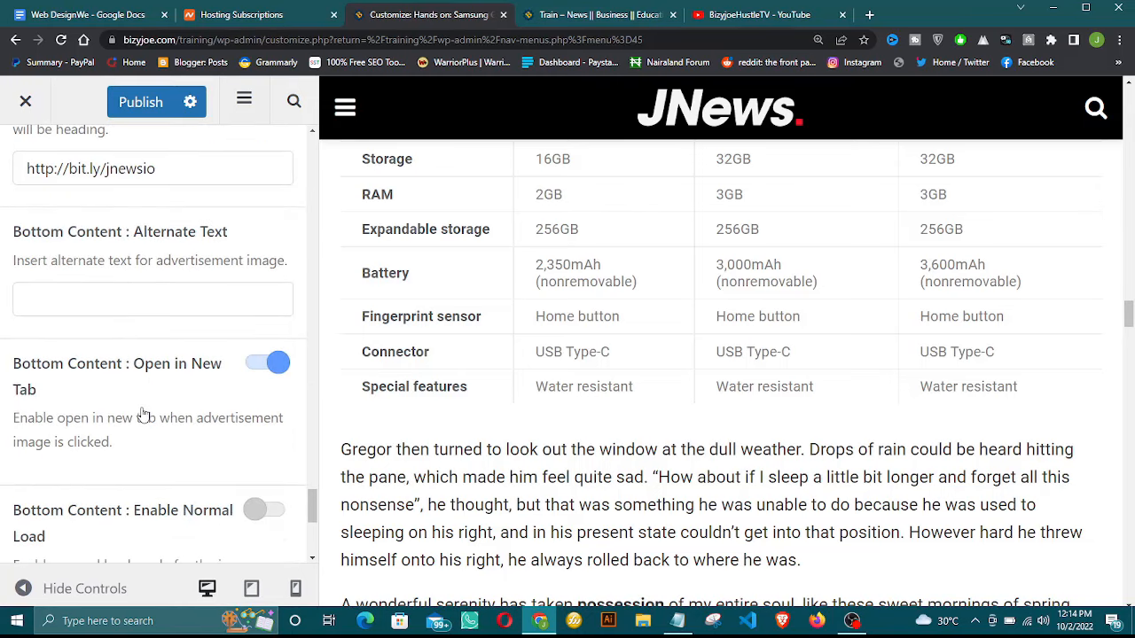
scroll(141, 414, up, 2)
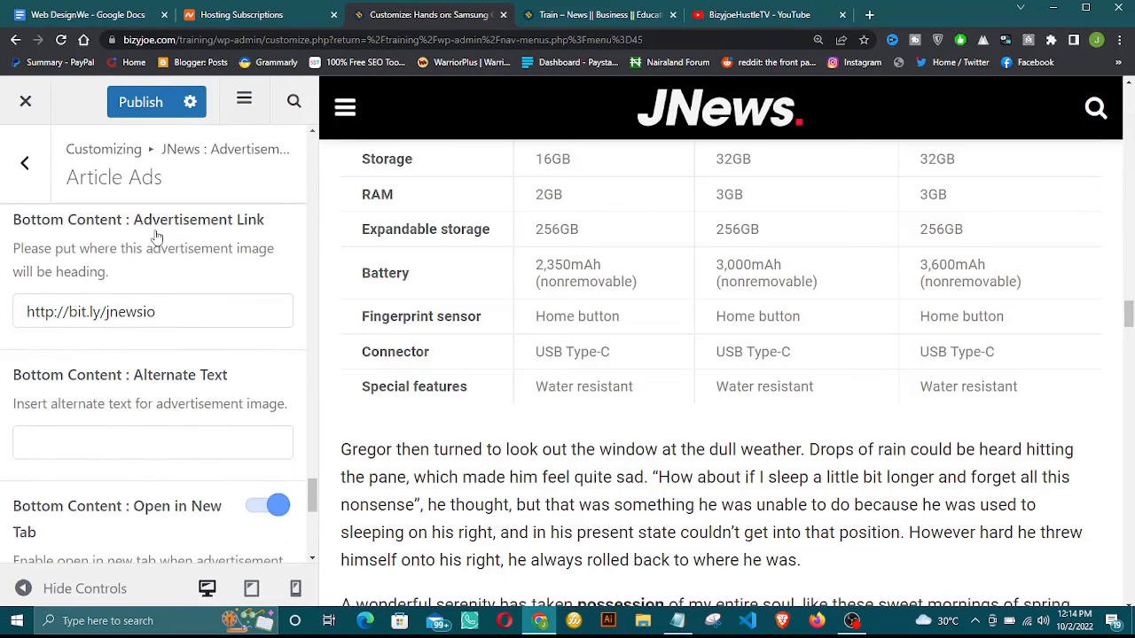
click(139, 104)
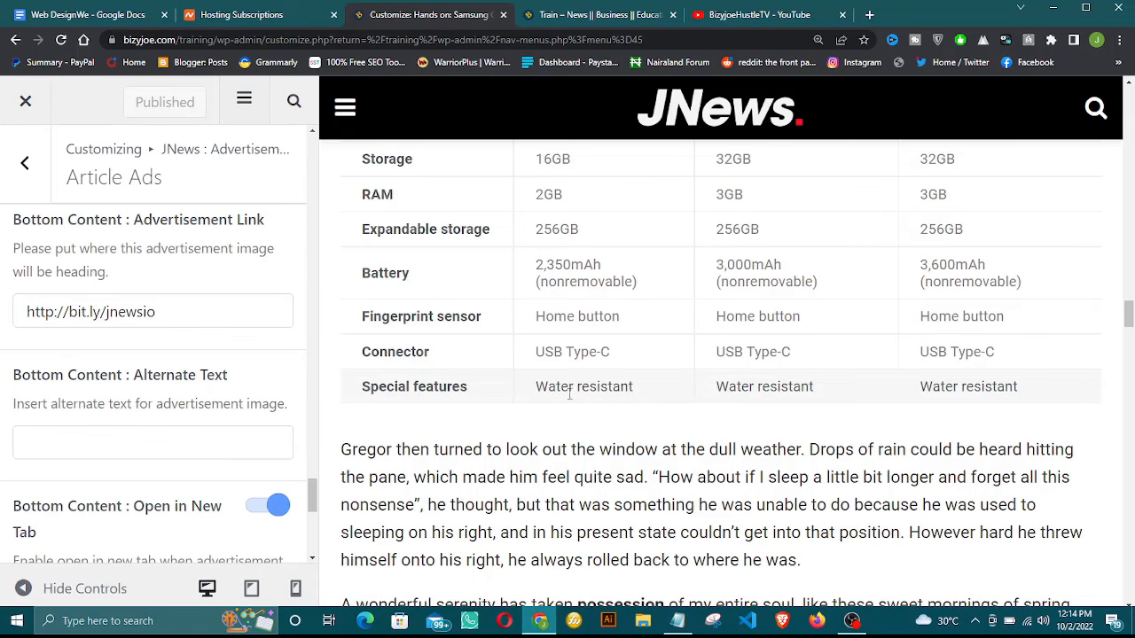
scroll(1097, 417, up, 4)
scroll(1091, 376, up, 1)
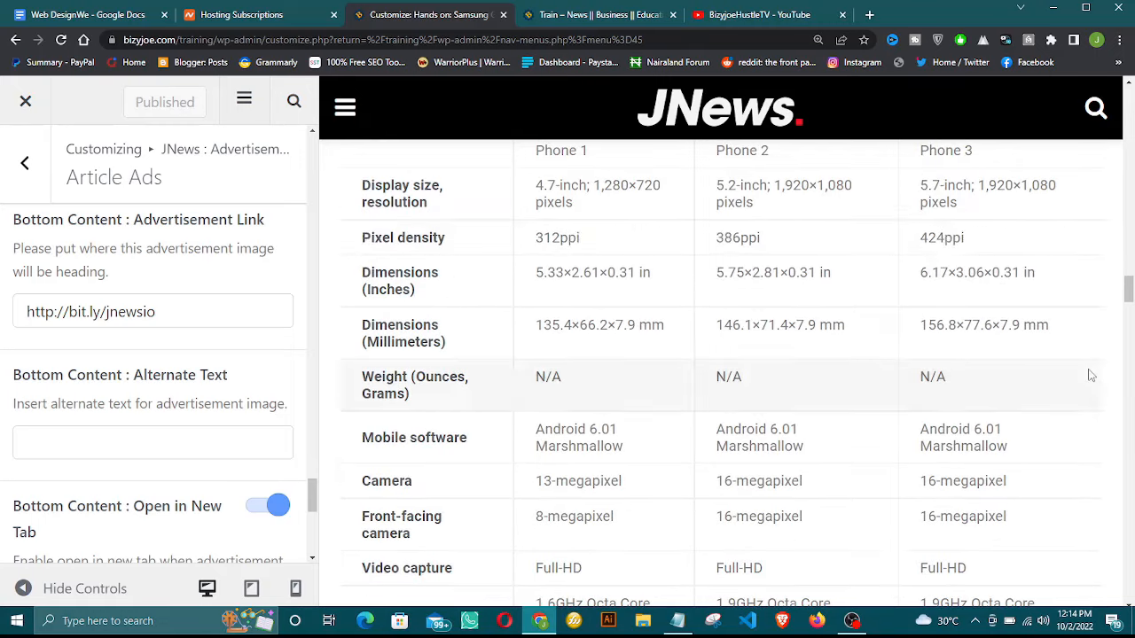
- Back out of Article Ads to the Customizer's main list of sections
click(25, 163)
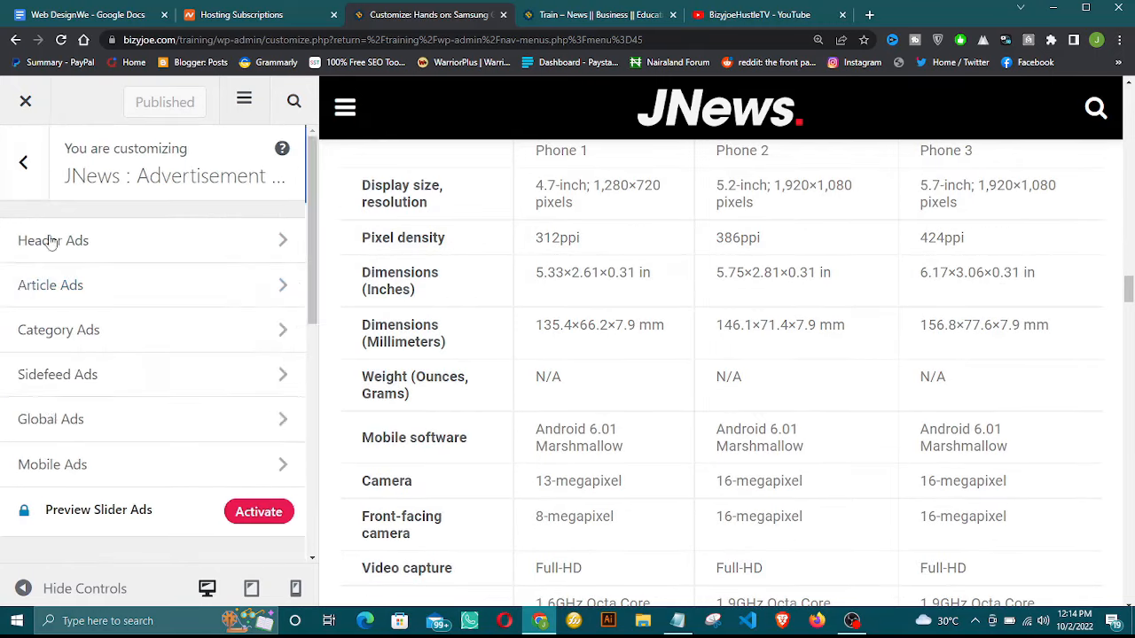
click(25, 163)
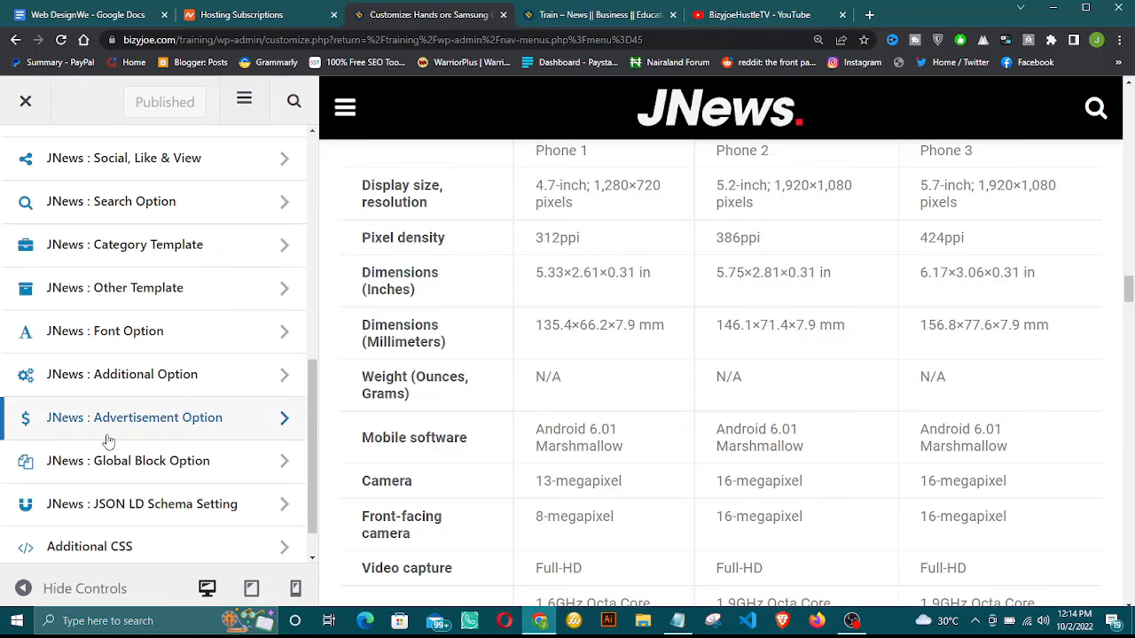
scroll(108, 441, down, 1)
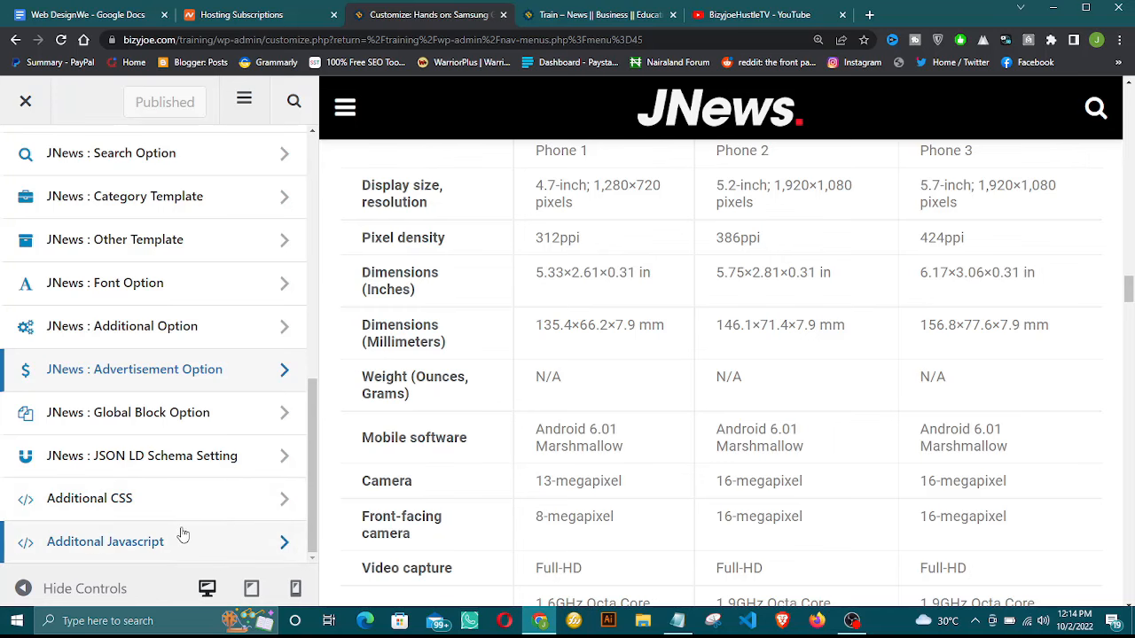
scroll(182, 534, up, 3)
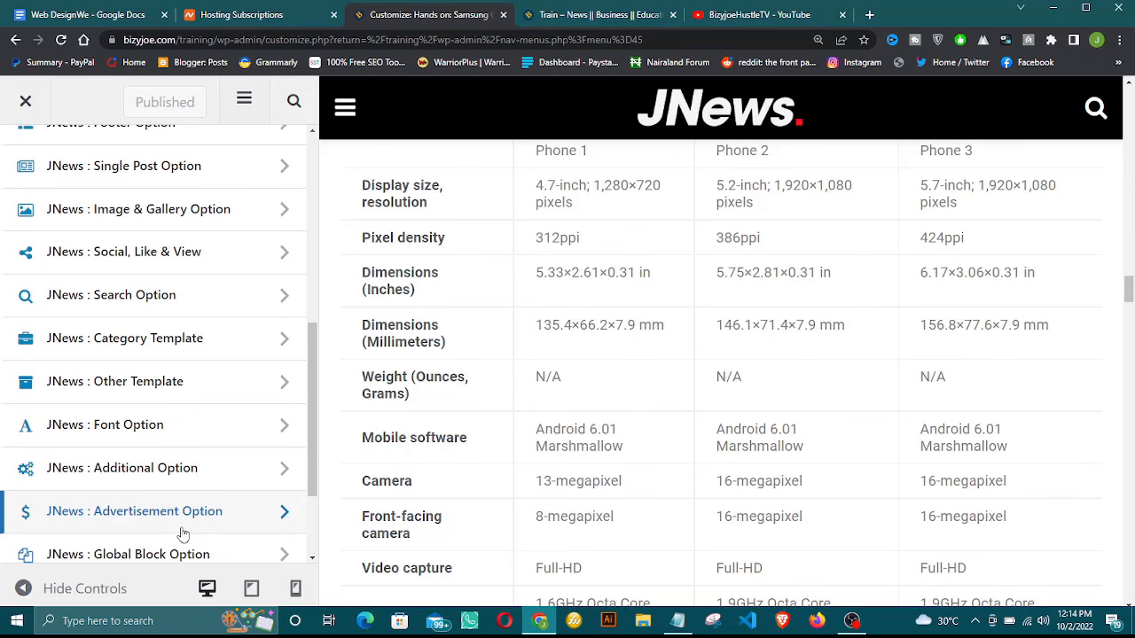
scroll(183, 535, up, 3)
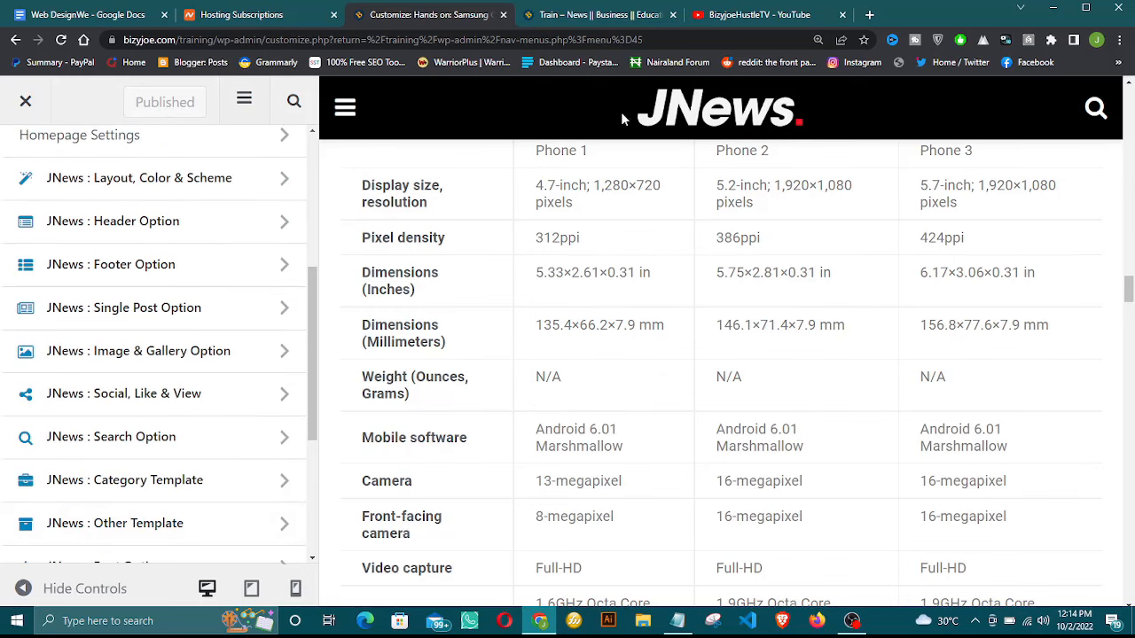
scroll(129, 352, up, 3)
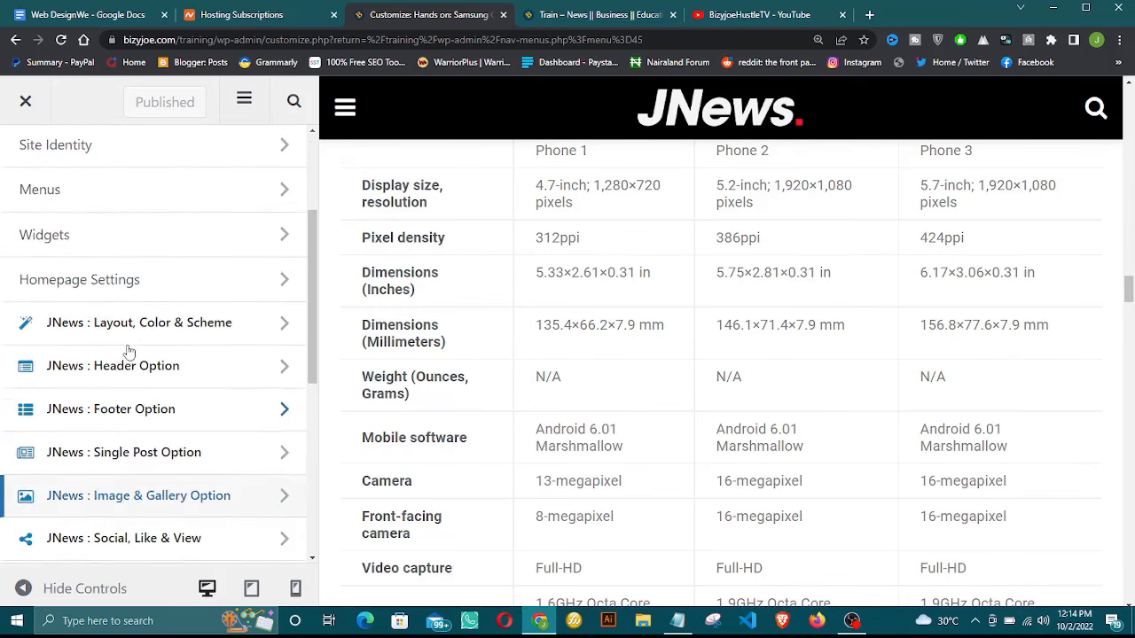
scroll(130, 352, up, 3)
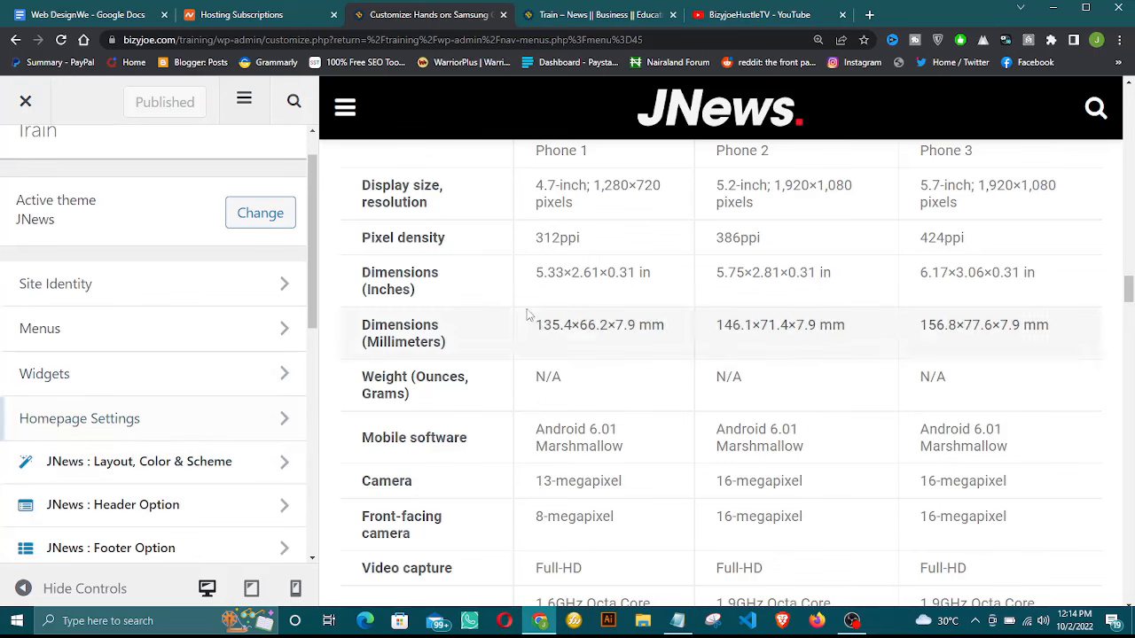
scroll(45, 499, down, 3)
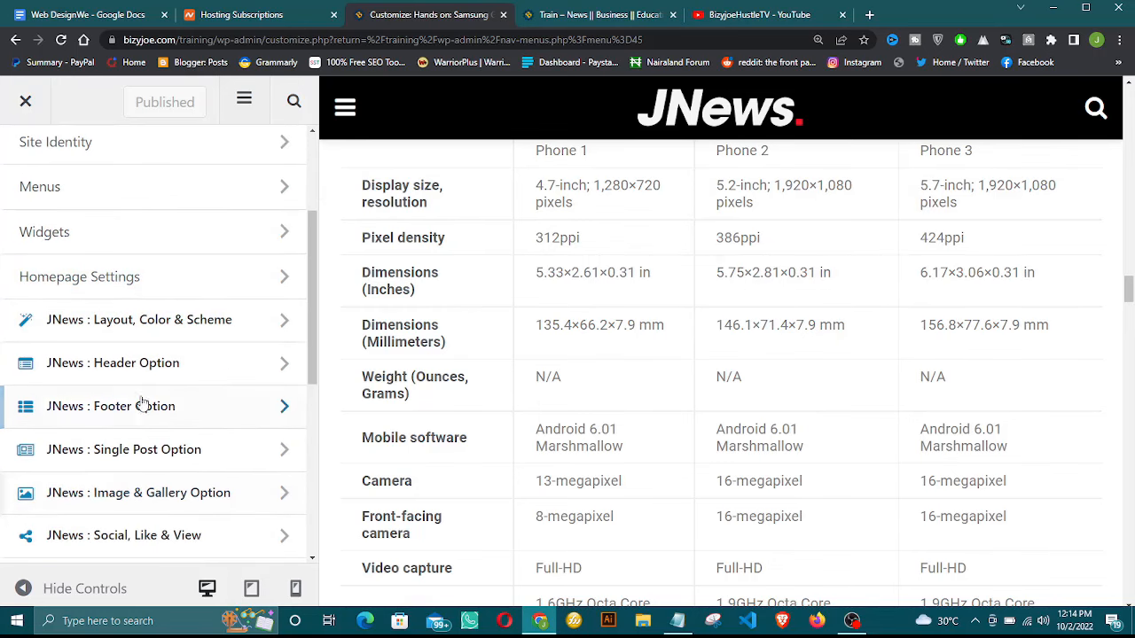
- Open JNews Header - Logo and remove both the Header Logo and Header Logo Retina images
click(279, 363)
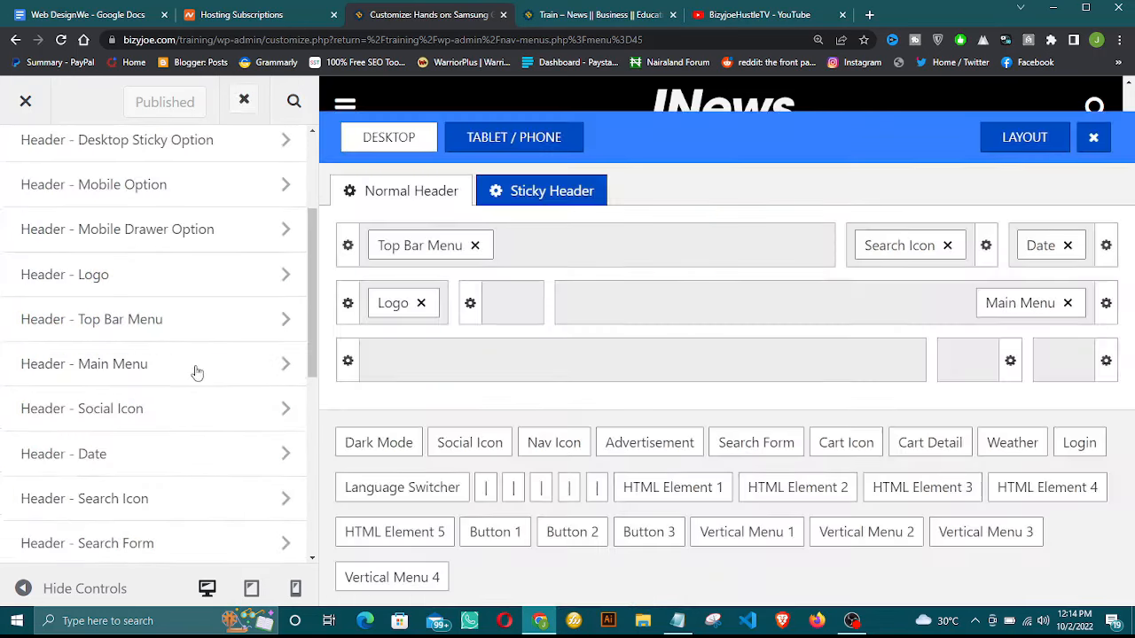
click(98, 477)
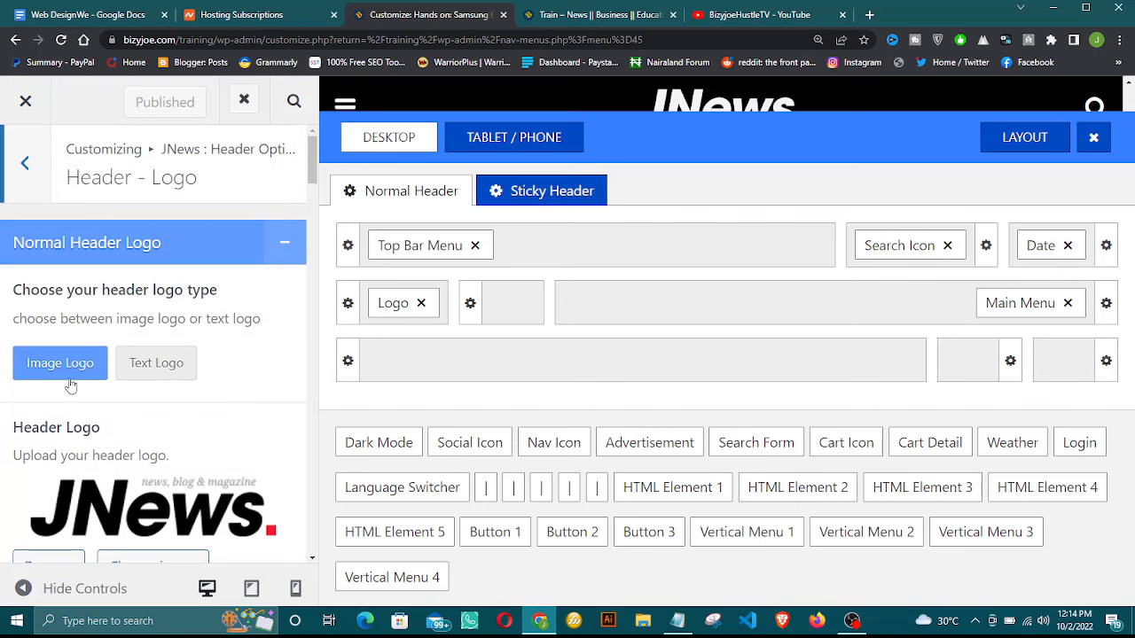
scroll(86, 461, down, 3)
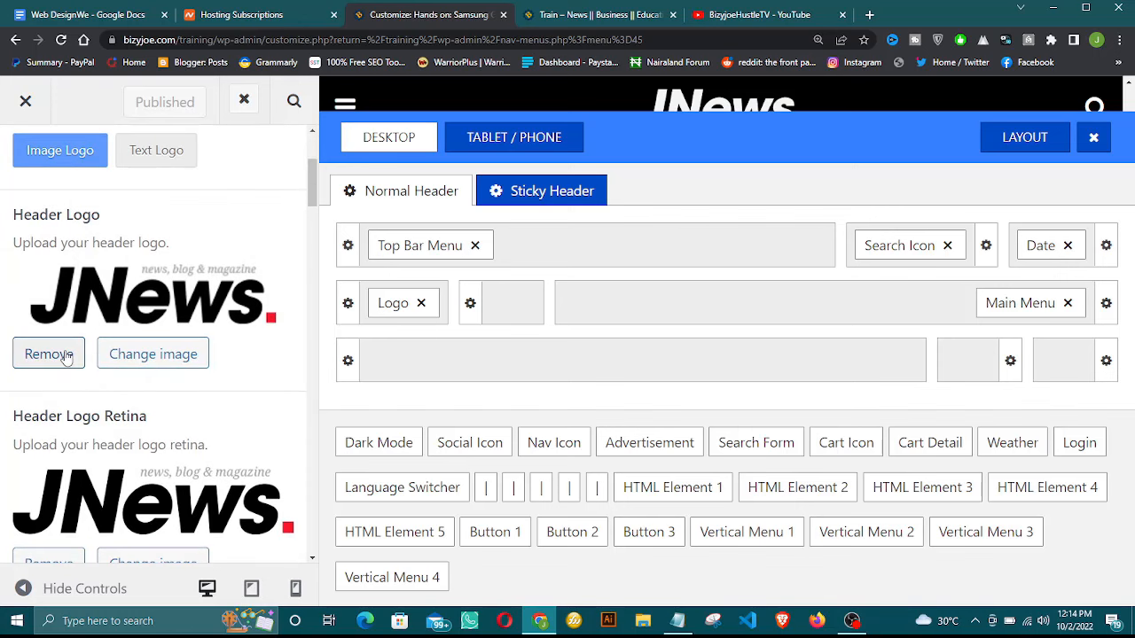
click(63, 354)
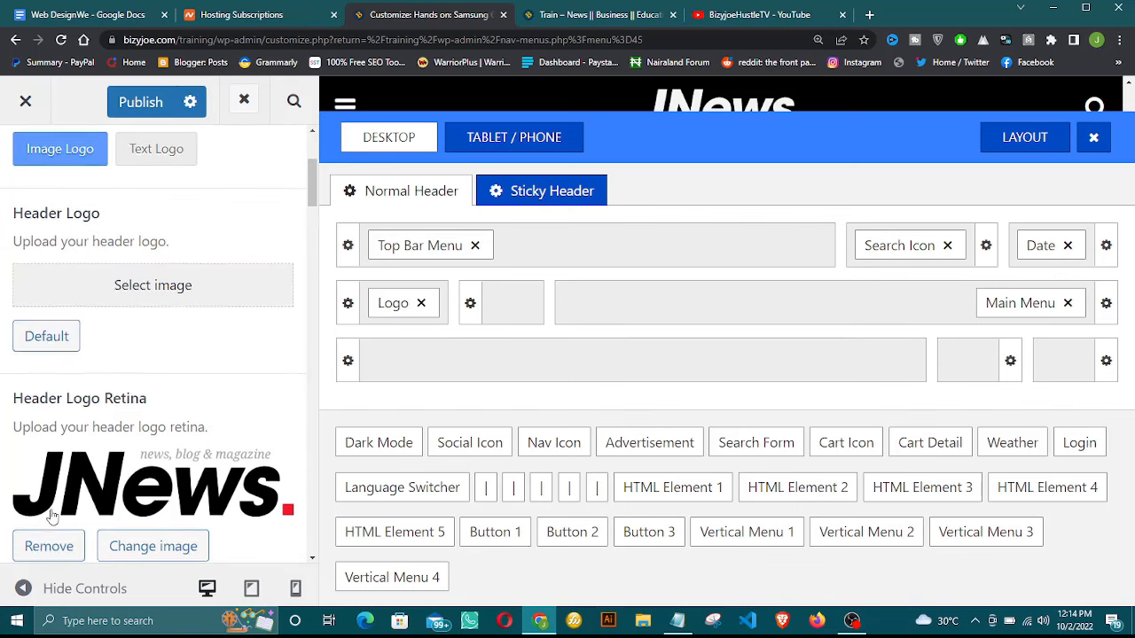
scroll(50, 520, down, 1)
click(51, 477)
scroll(51, 497, up, 2)
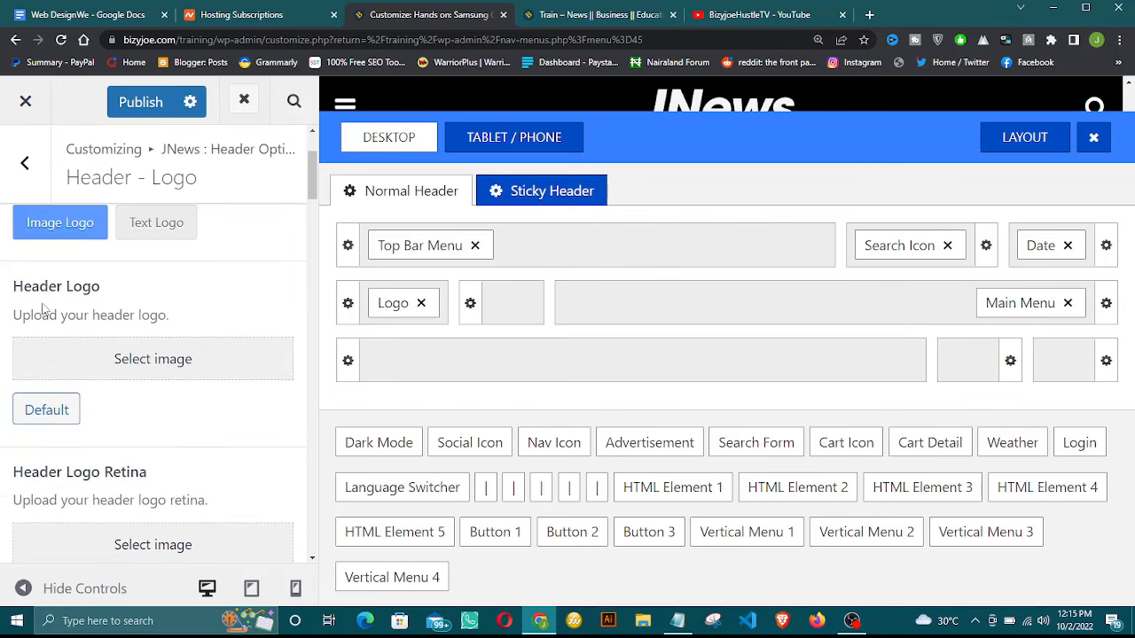
scroll(53, 414, up, 2)
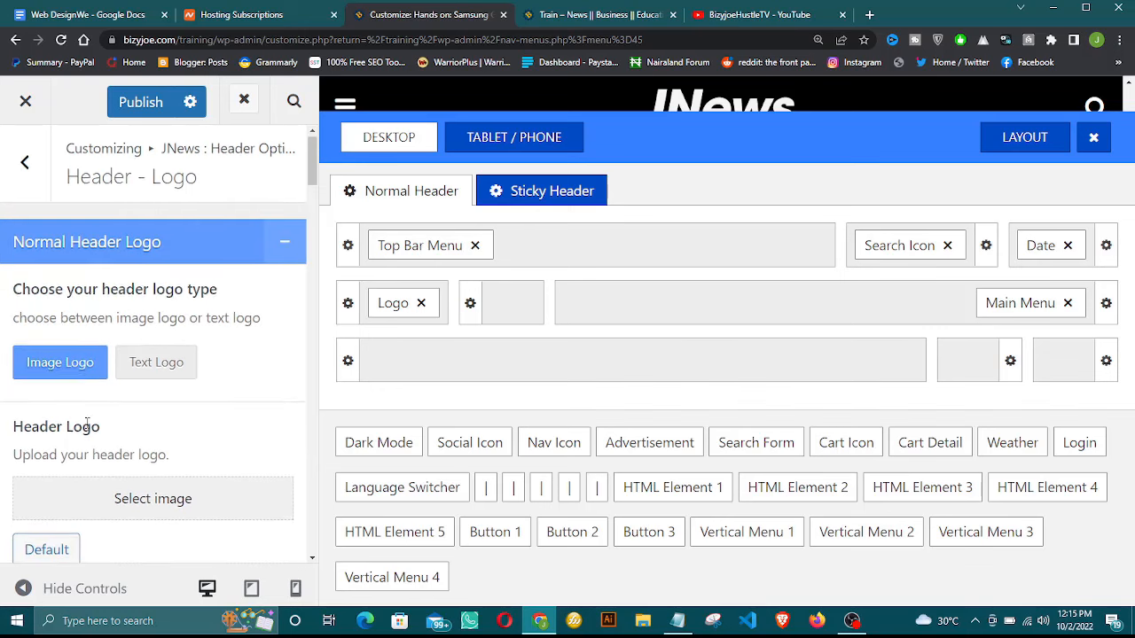
scroll(88, 390, down, 3)
scroll(120, 329, up, 1)
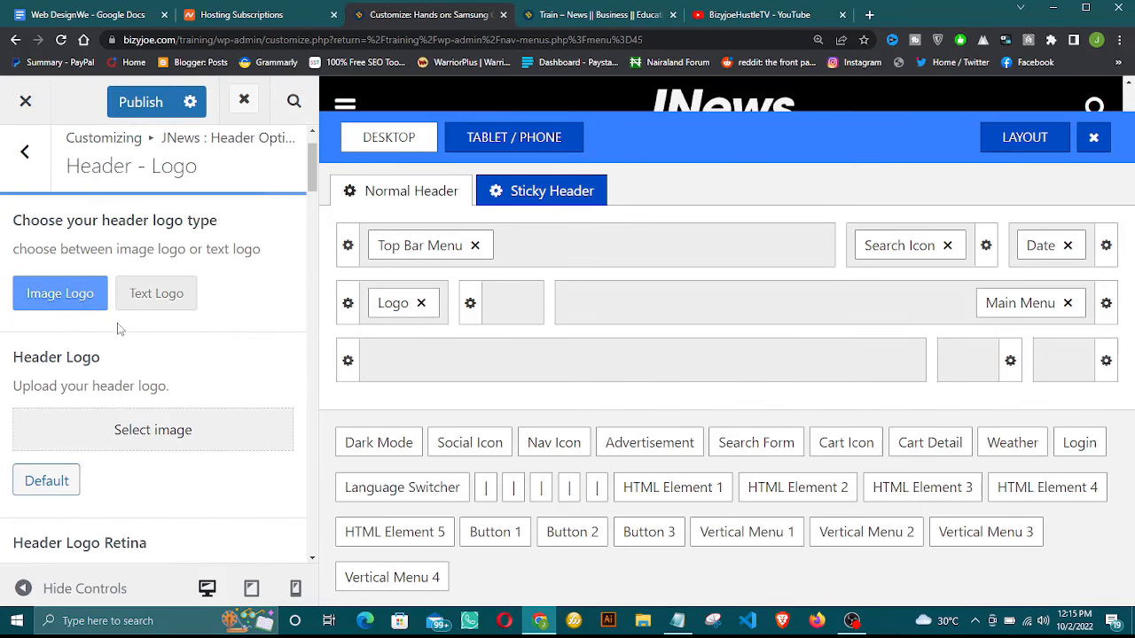
- Switch the normal header to Text Logo, replacing 'Logo' with the site's brand name
click(181, 302)
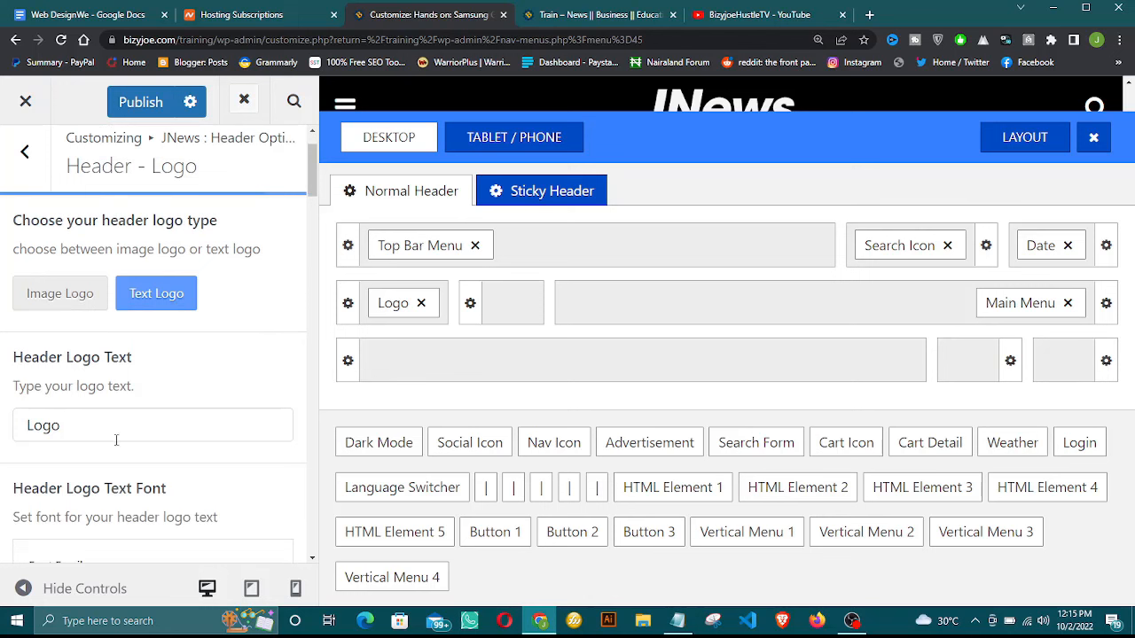
drag(60, 426, 32, 426)
text(b)
scroll(102, 474, down, 3)
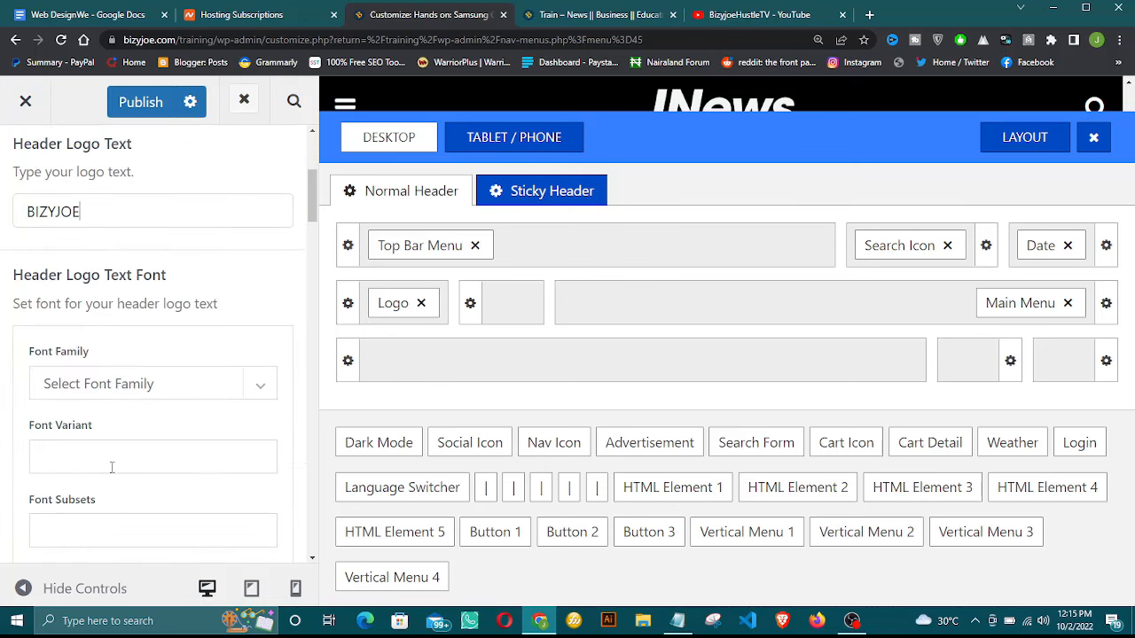
scroll(105, 430, down, 4)
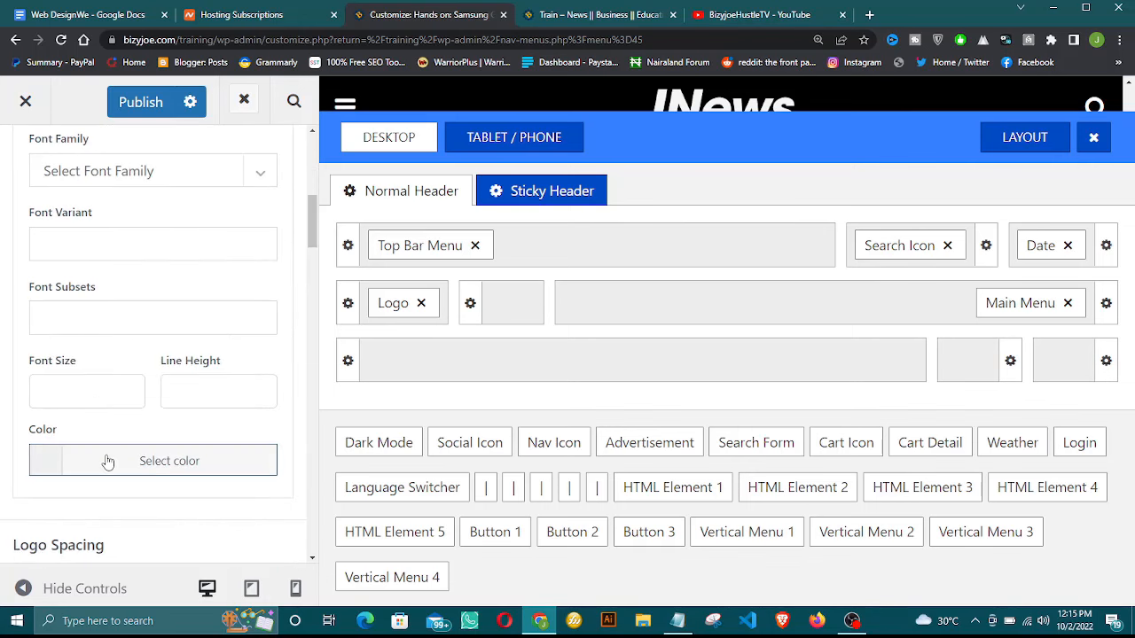
scroll(82, 429, down, 2)
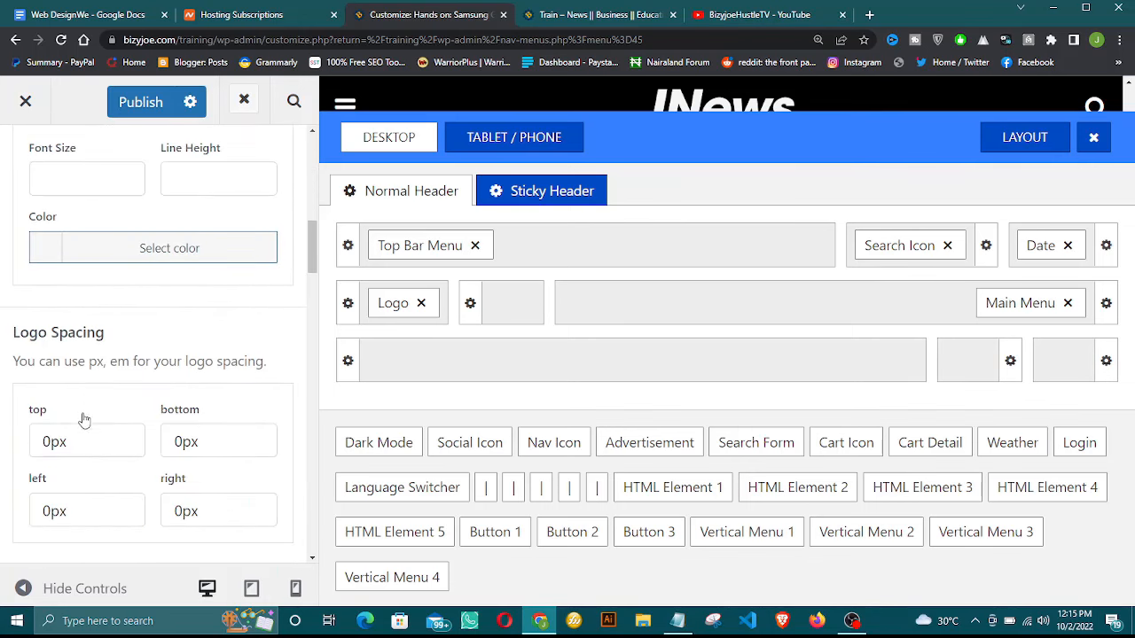
scroll(83, 426, down, 5)
scroll(99, 437, down, 2)
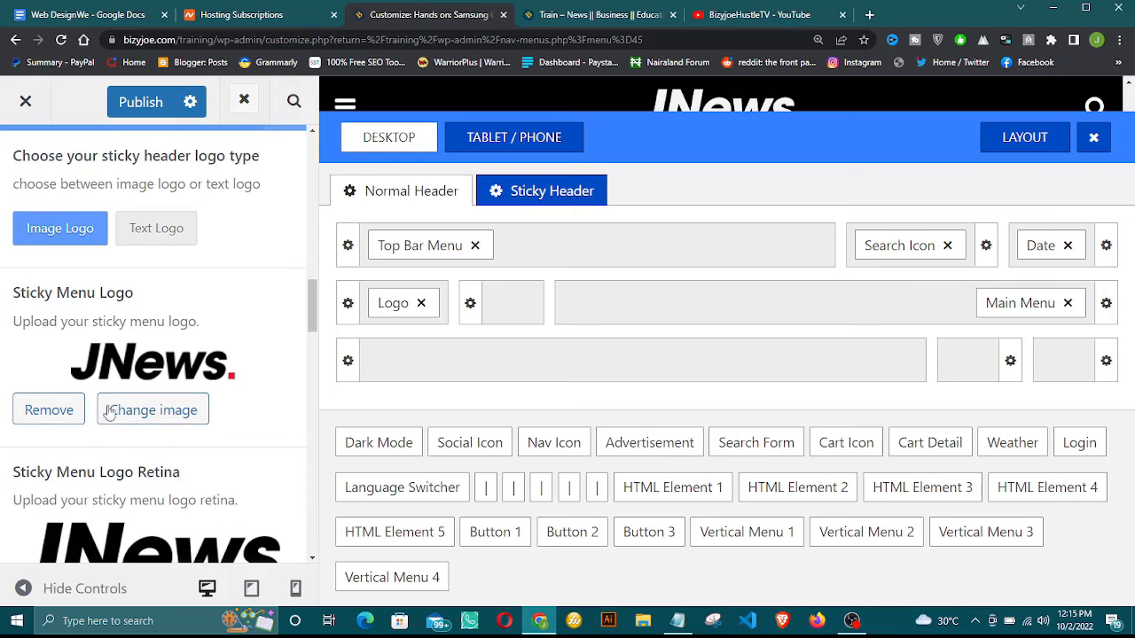
scroll(124, 323, down, 8)
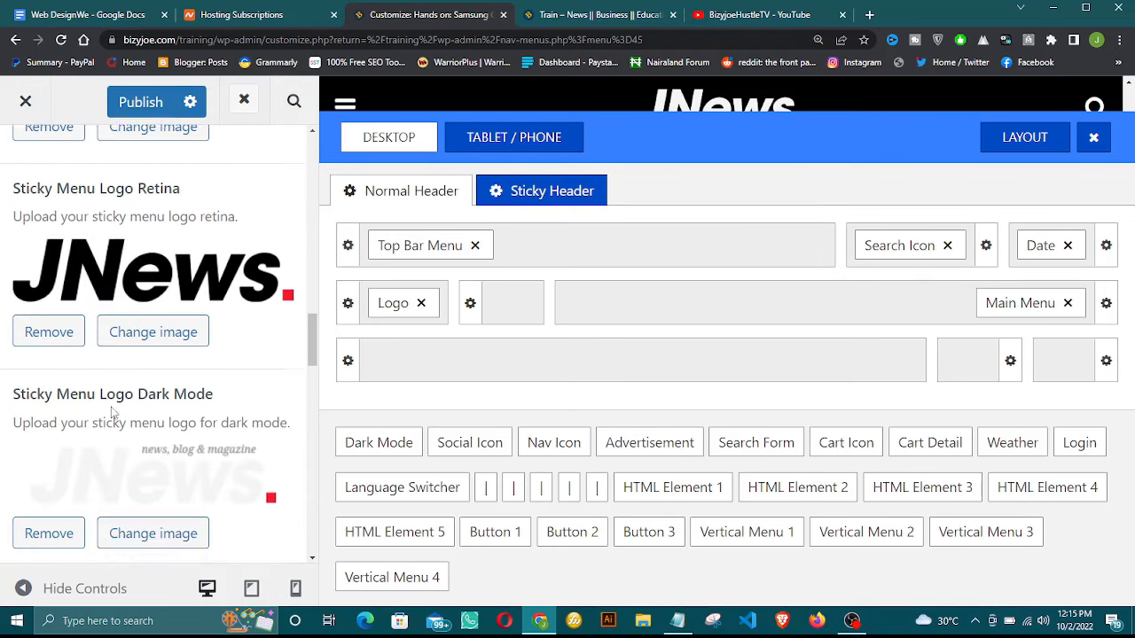
scroll(108, 425, down, 10)
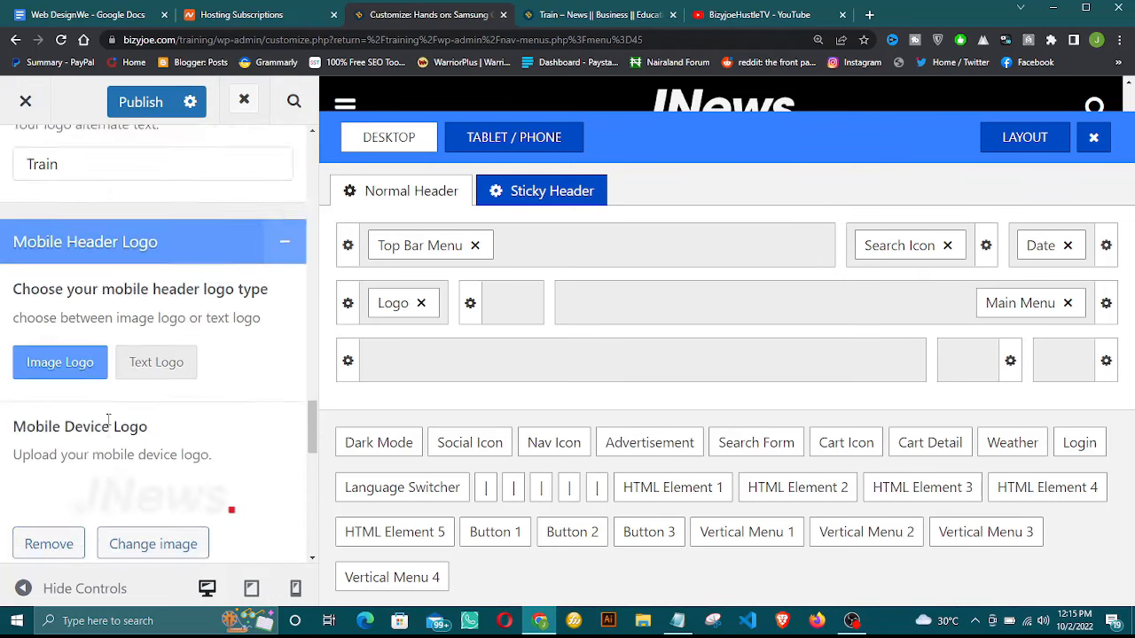
scroll(108, 432, down, 4)
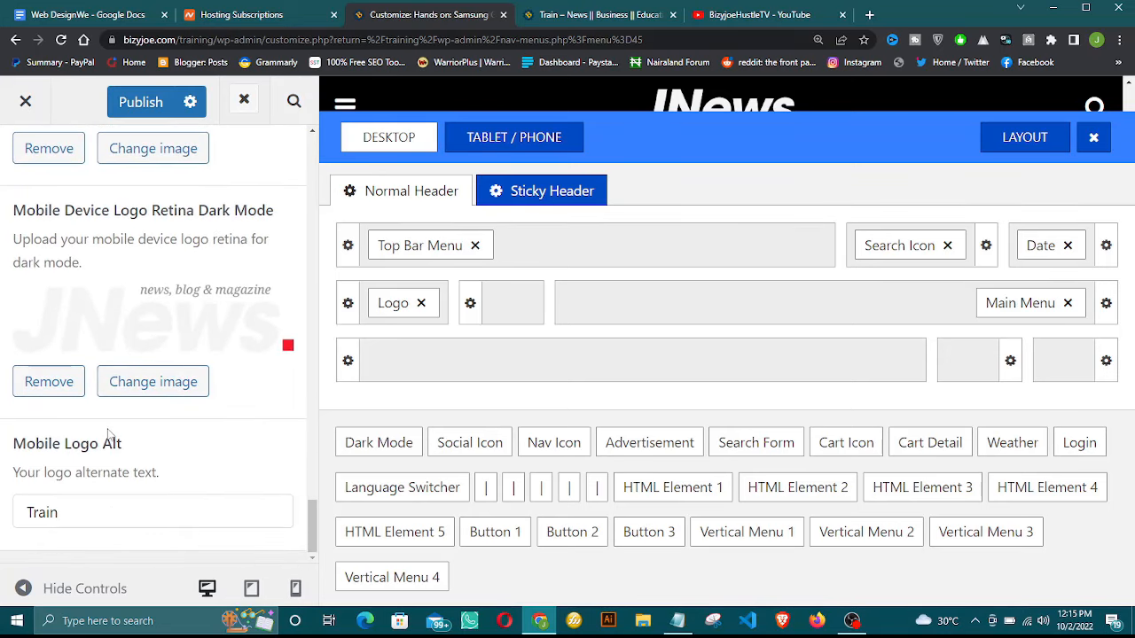
scroll(109, 446, up, 1)
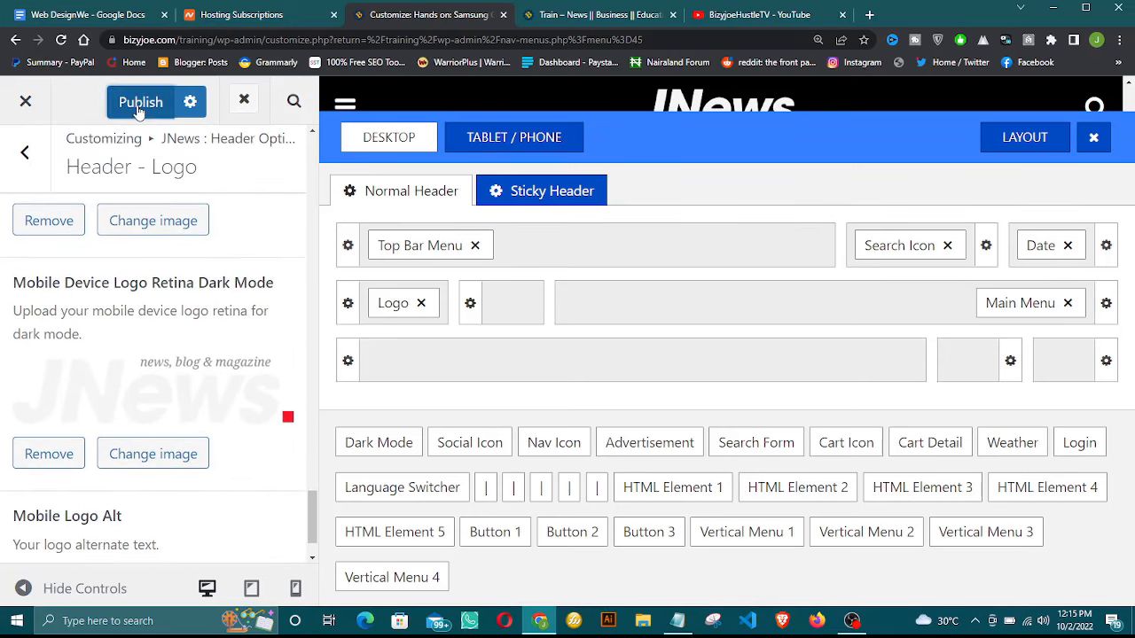
- Publish the new text logo and close the header builder
click(140, 102)
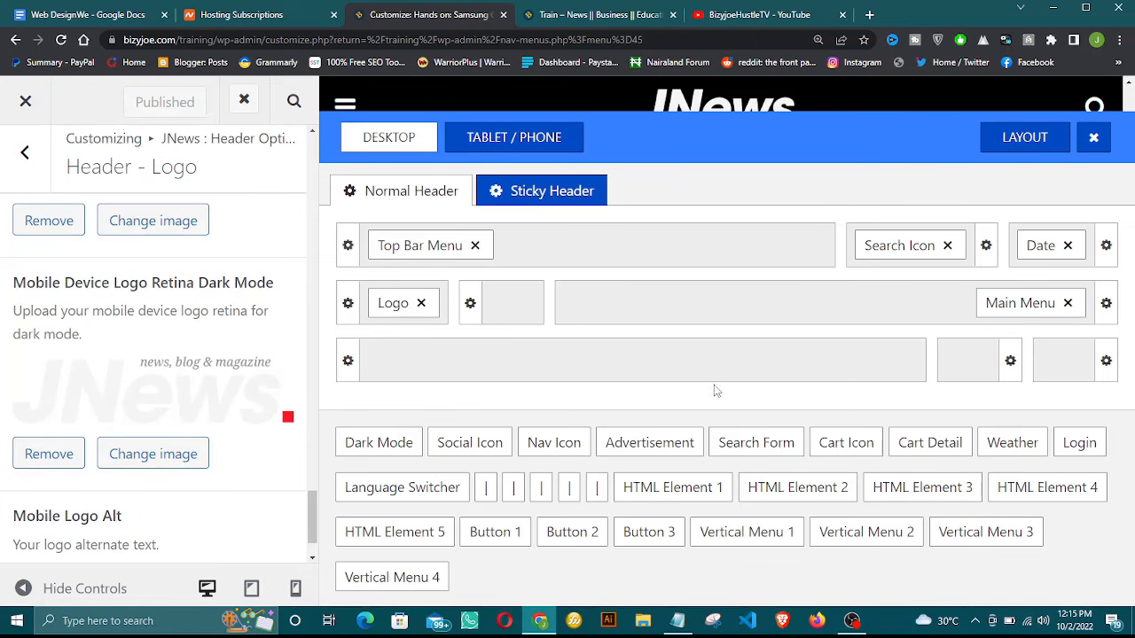
click(1103, 147)
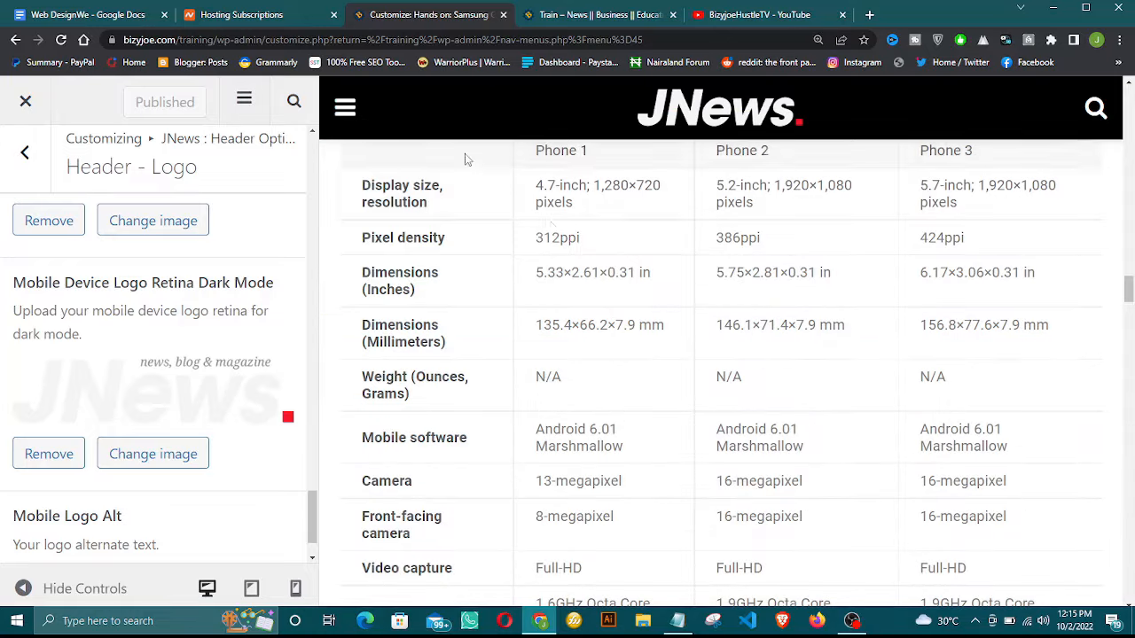
scroll(497, 195, up, 5)
scroll(550, 228, up, 5)
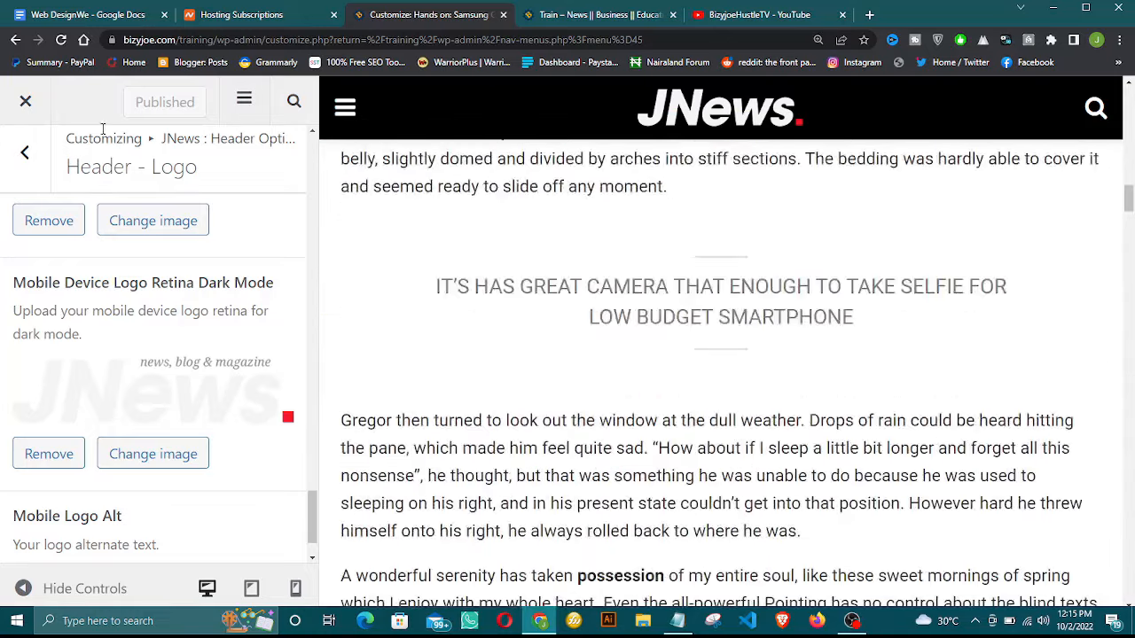
- Back out of Header - Logo to the top-level Customizer panel
click(25, 150)
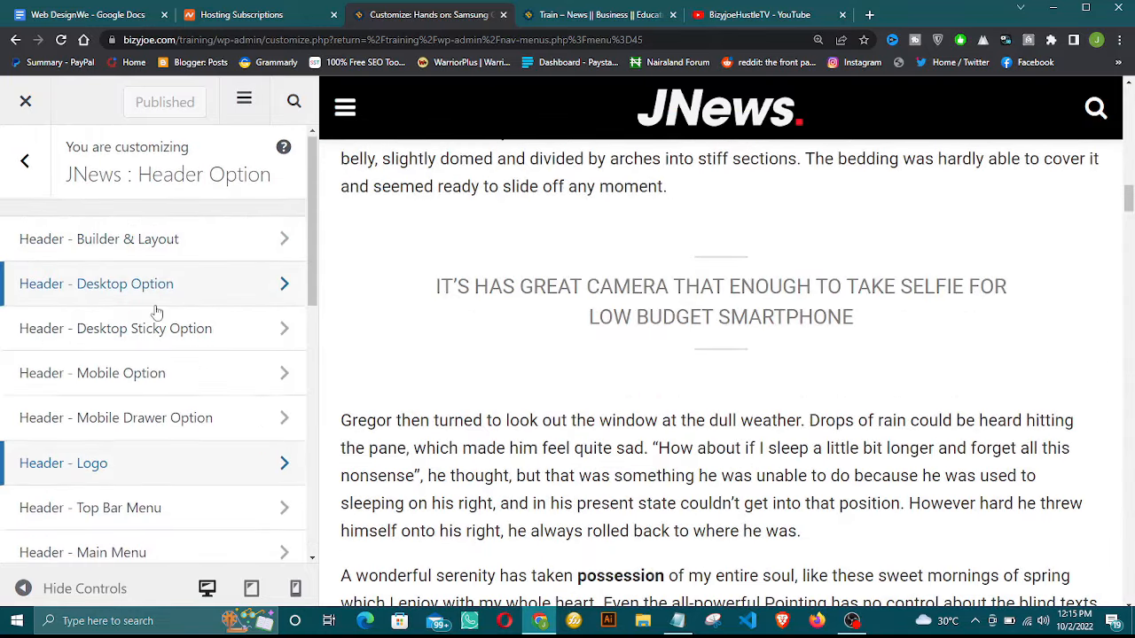
scroll(151, 444, down, 5)
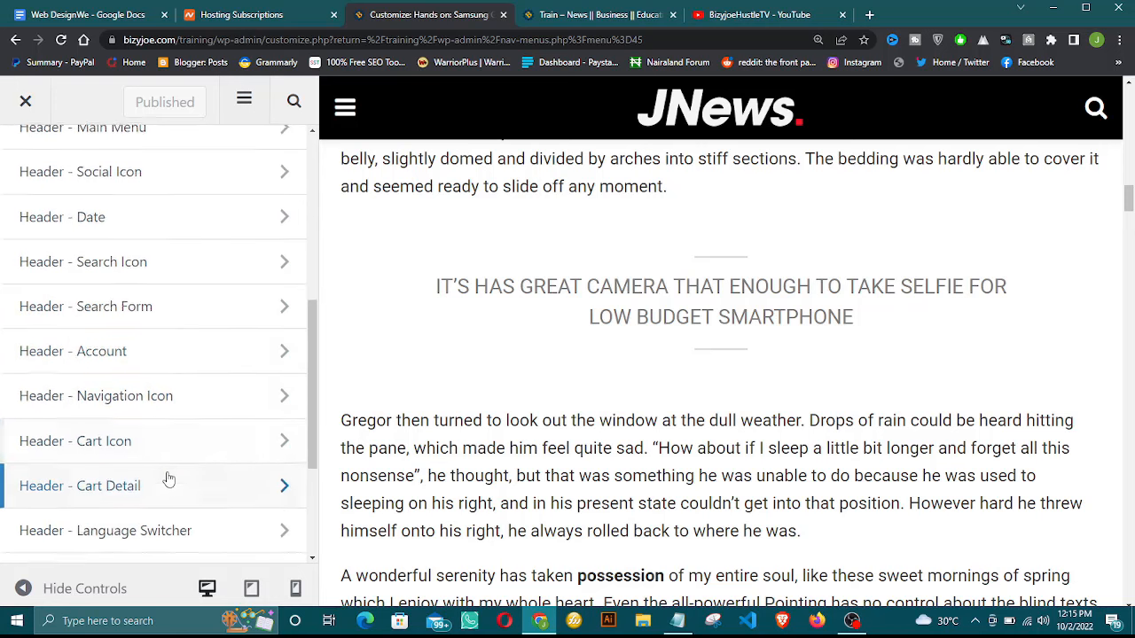
scroll(168, 479, down, 1)
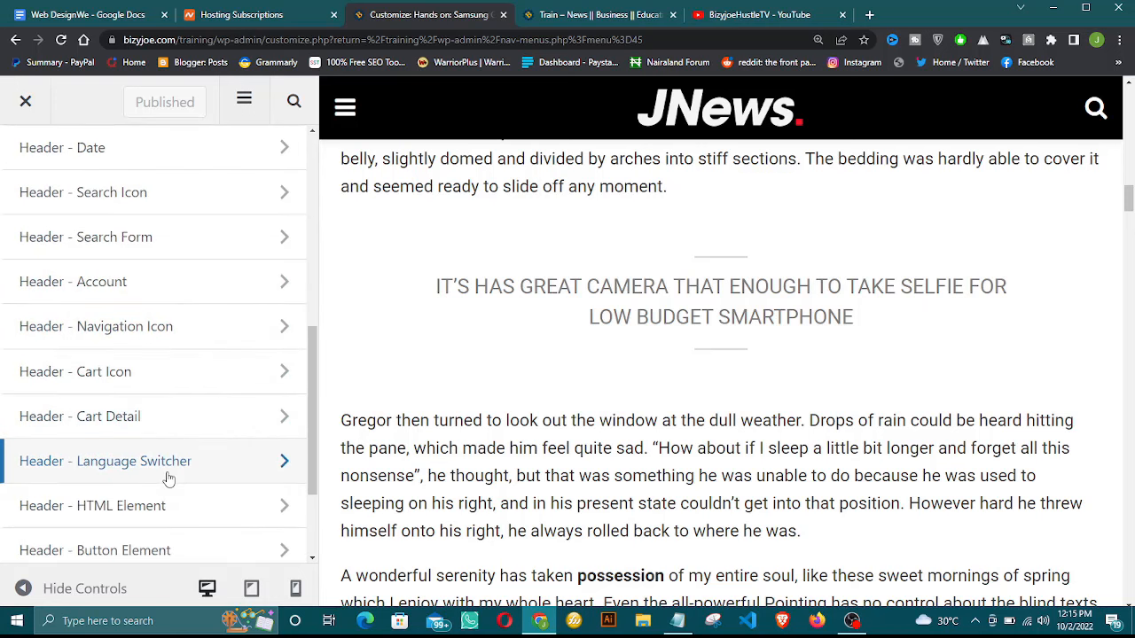
scroll(167, 474, down, 2)
scroll(64, 224, up, 3)
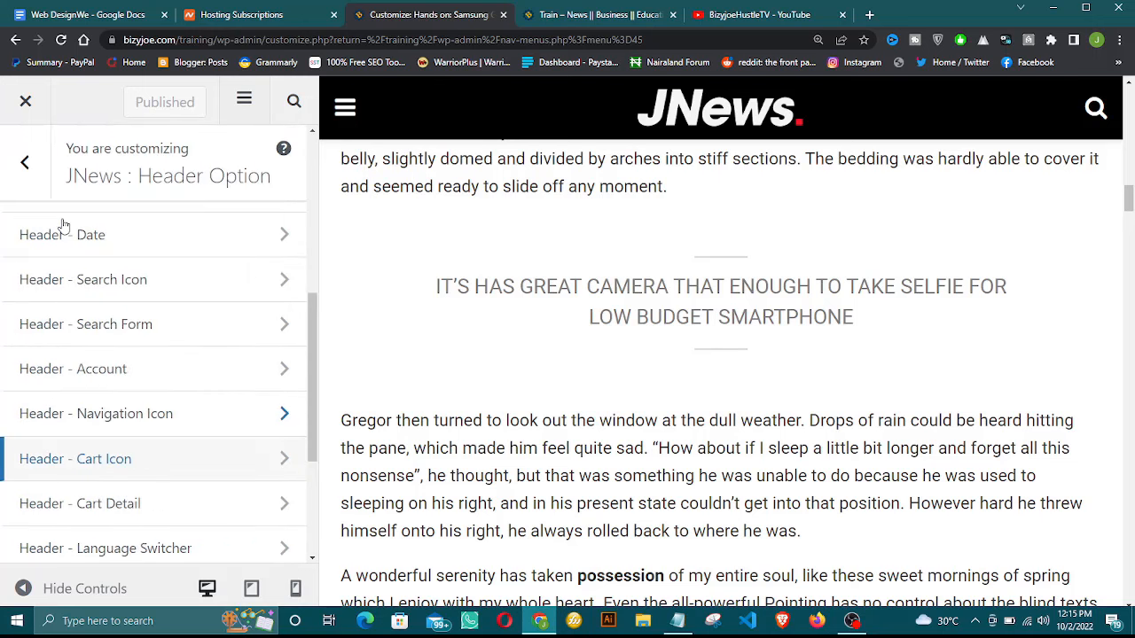
scroll(64, 223, up, 5)
click(25, 162)
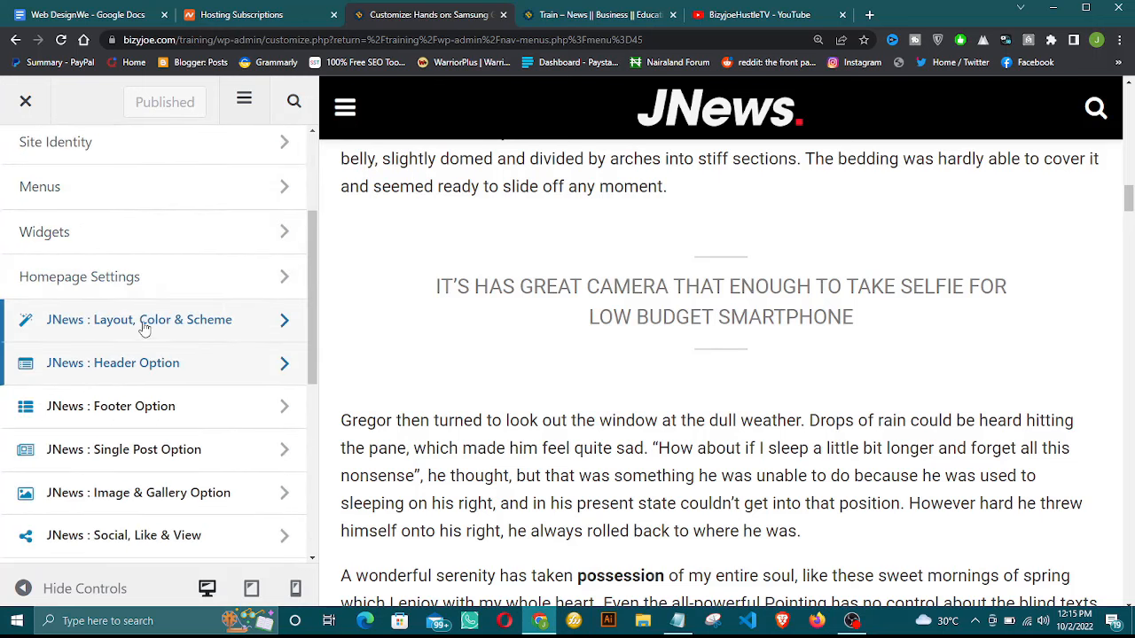
scroll(83, 257, up, 3)
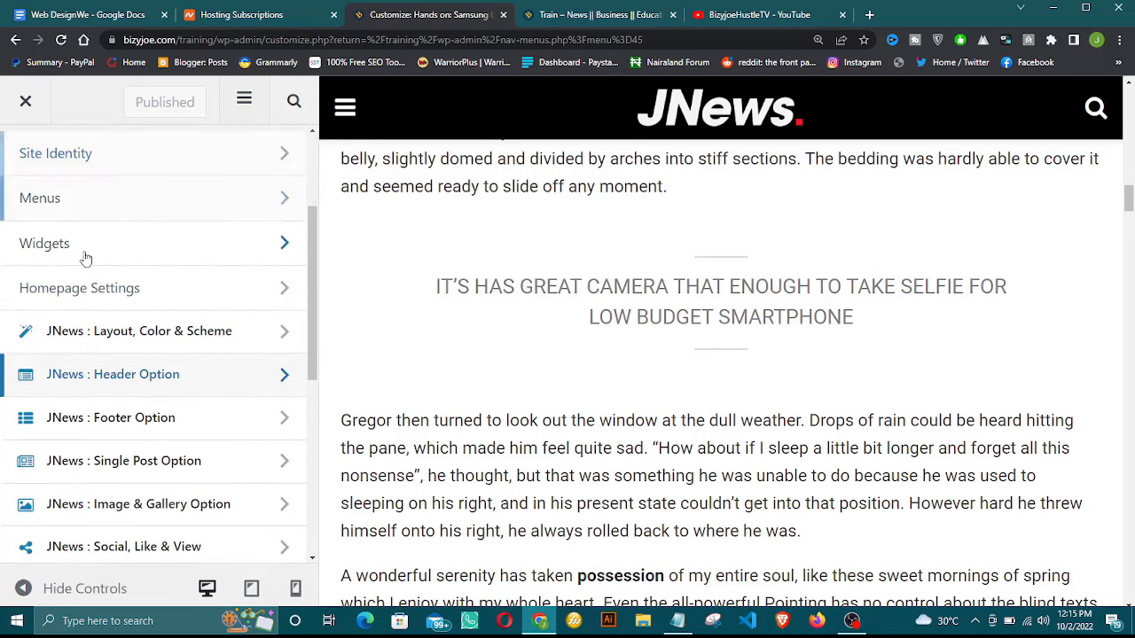
- Close the Customizer and head to the Appearance > Widgets admin page
click(25, 107)
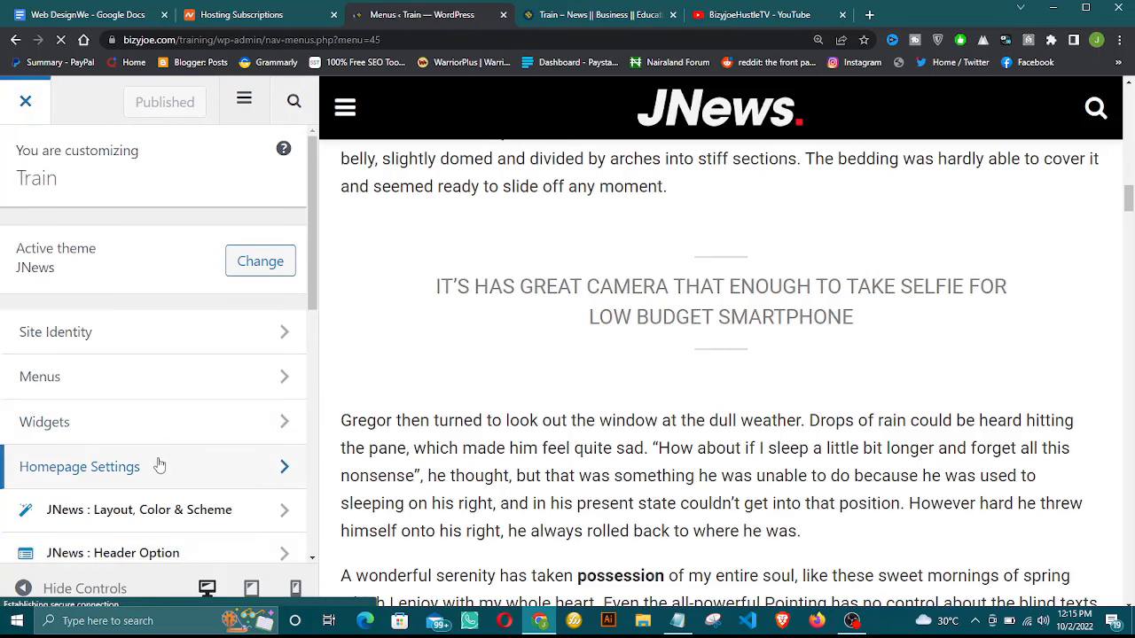
scroll(115, 474, down, 2)
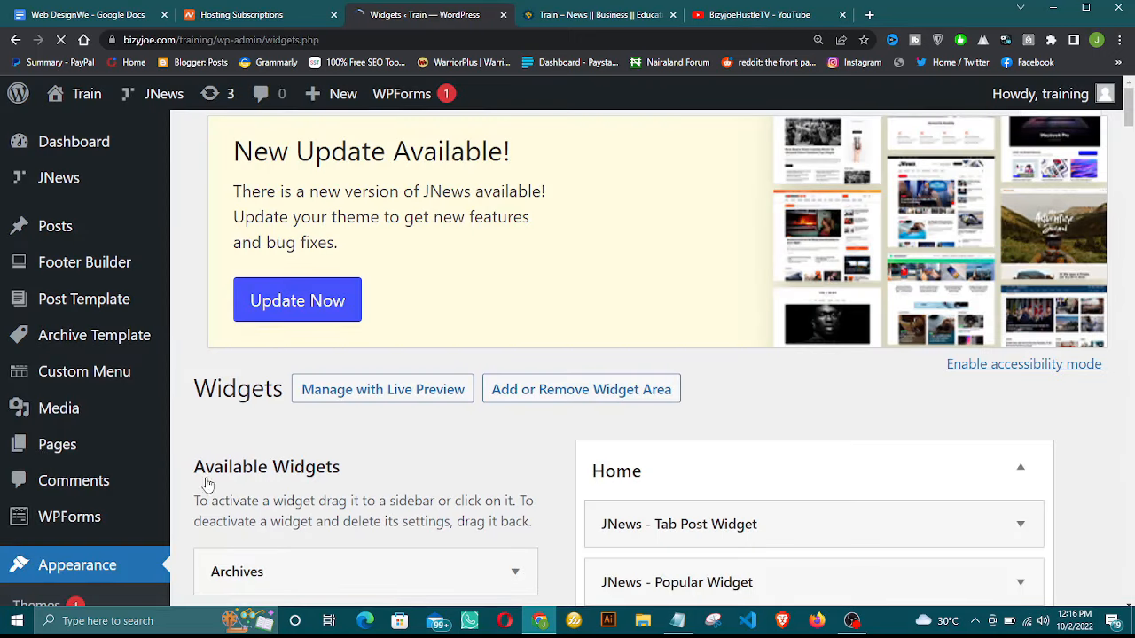
- Expand the Home area's JNews - Tab Post Widget to review its settings
scroll(423, 520, down, 3)
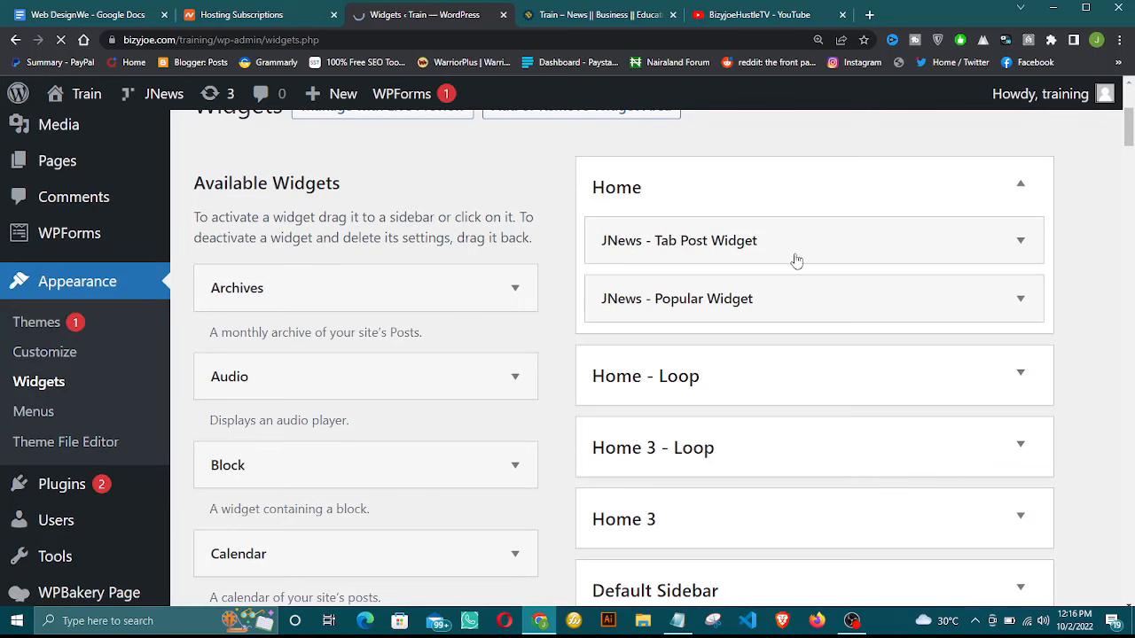
scroll(716, 277, down, 8)
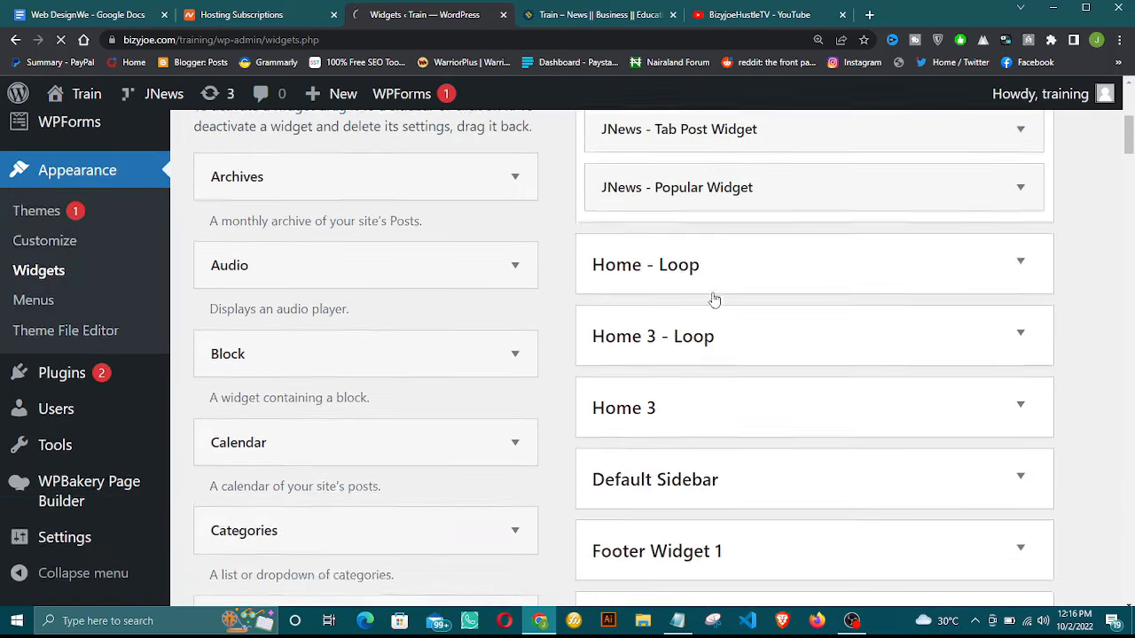
scroll(693, 413, up, 9)
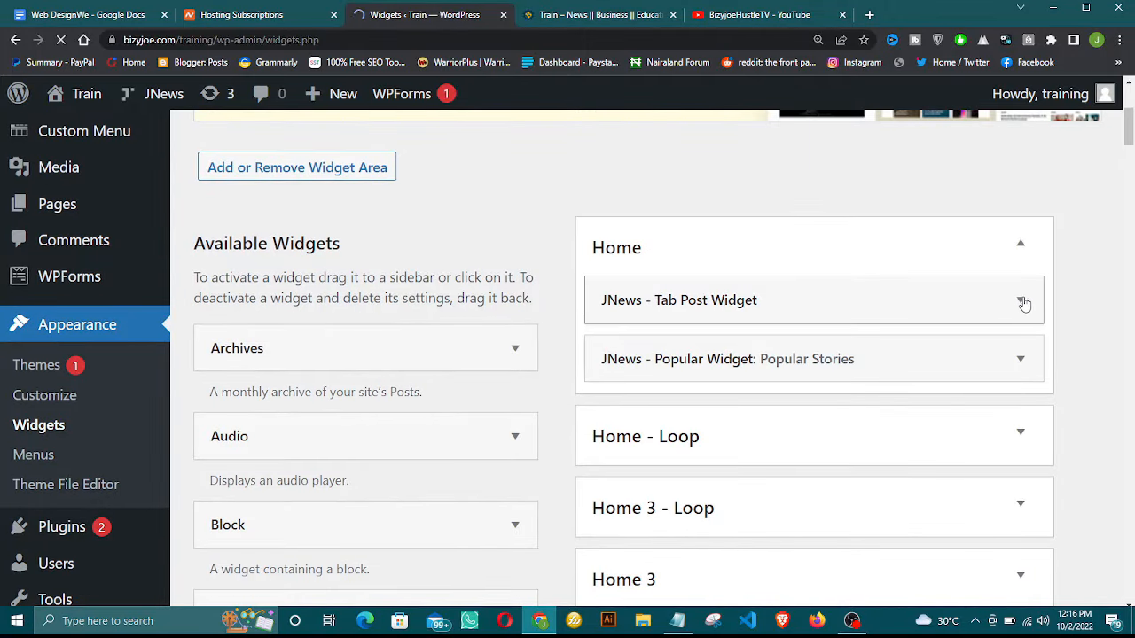
click(1020, 298)
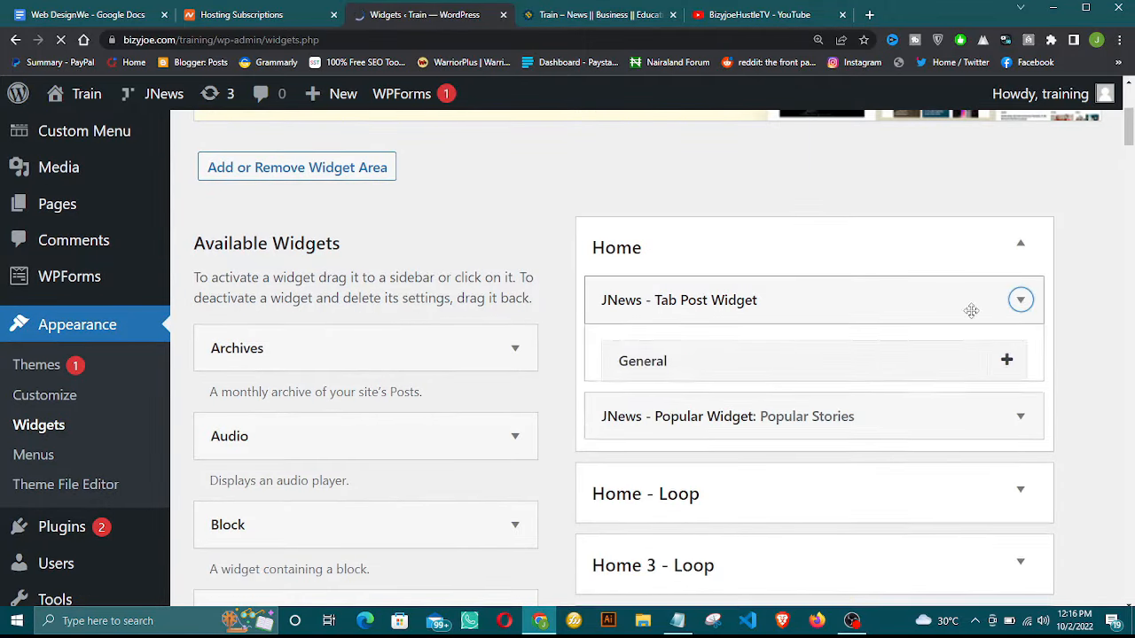
scroll(952, 355, down, 2)
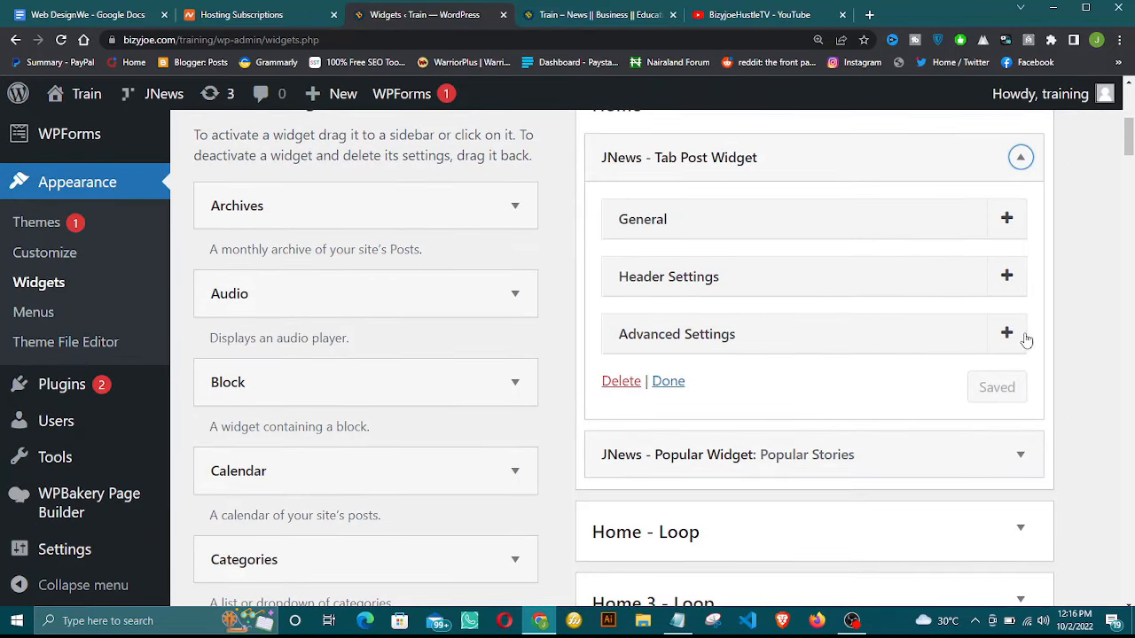
scroll(725, 288, up, 1)
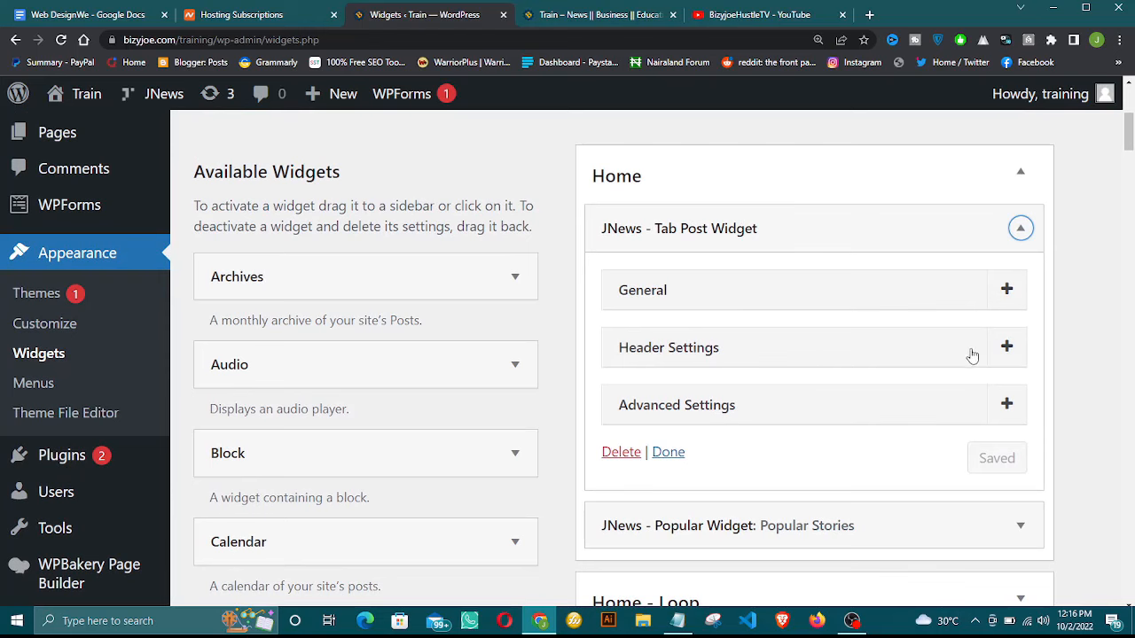
scroll(789, 387, down, 1)
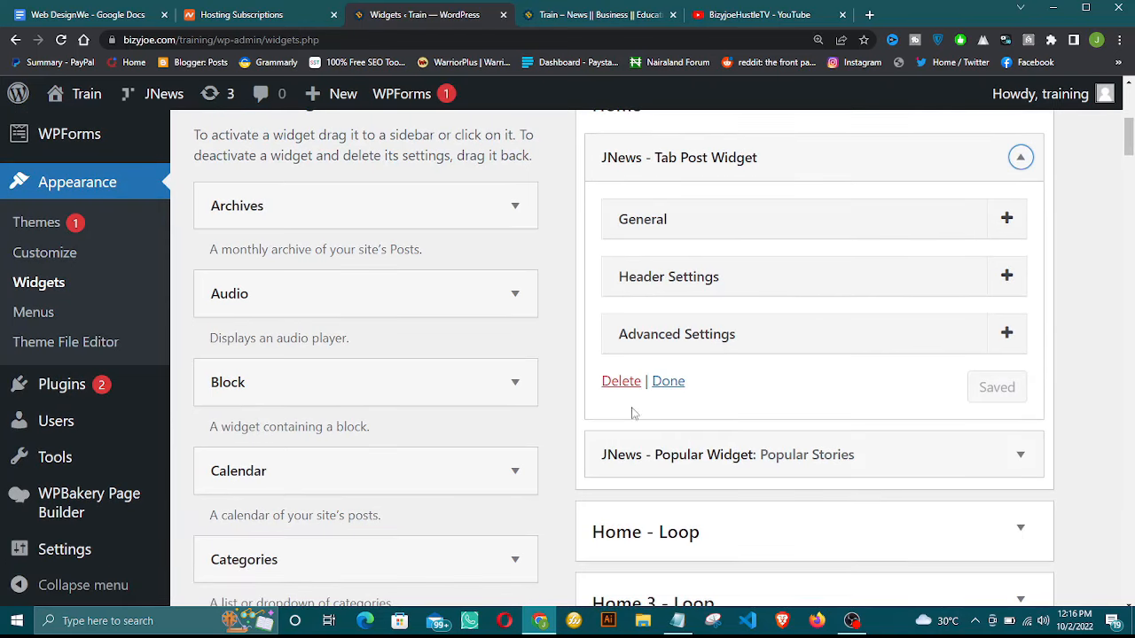
scroll(590, 328, up, 2)
scroll(798, 266, down, 1)
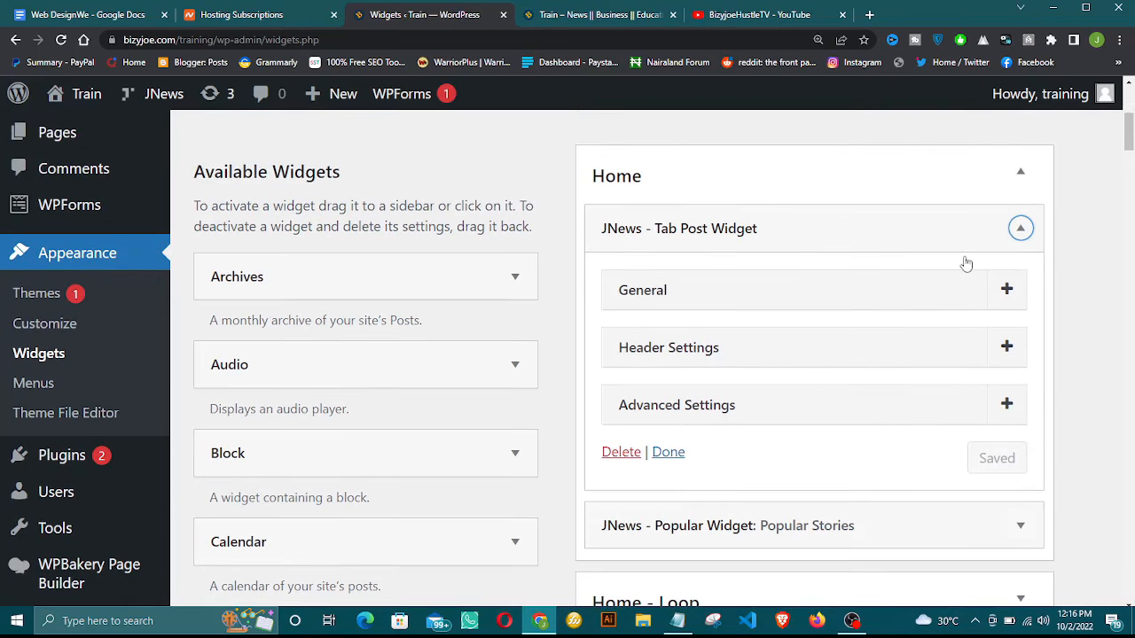
scroll(790, 317, down, 5)
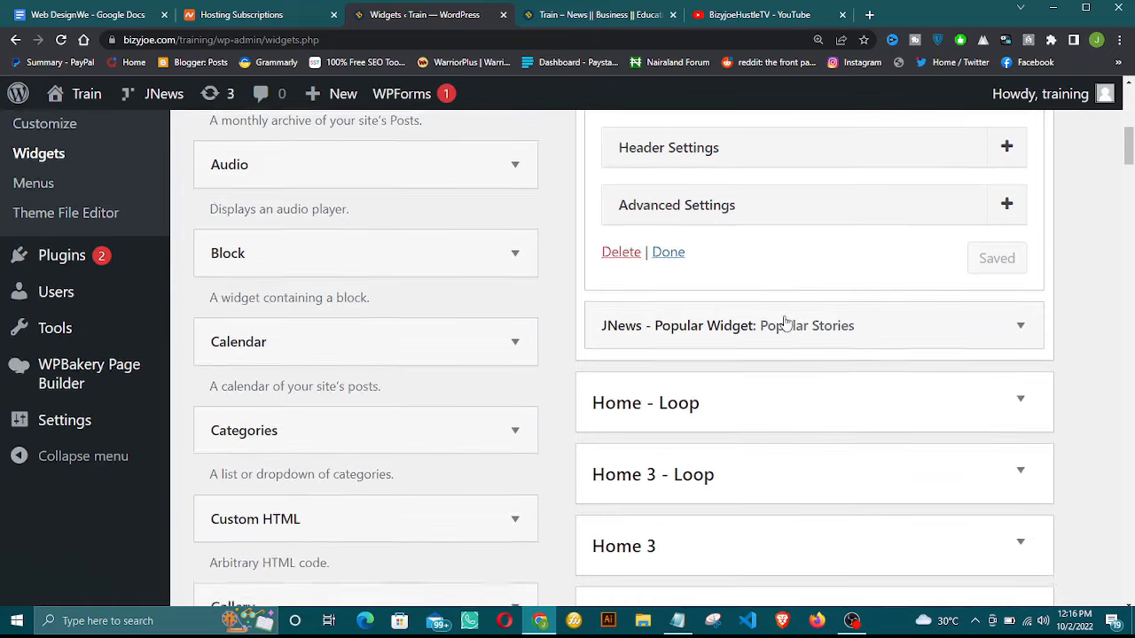
scroll(837, 246, down, 3)
scroll(788, 278, up, 3)
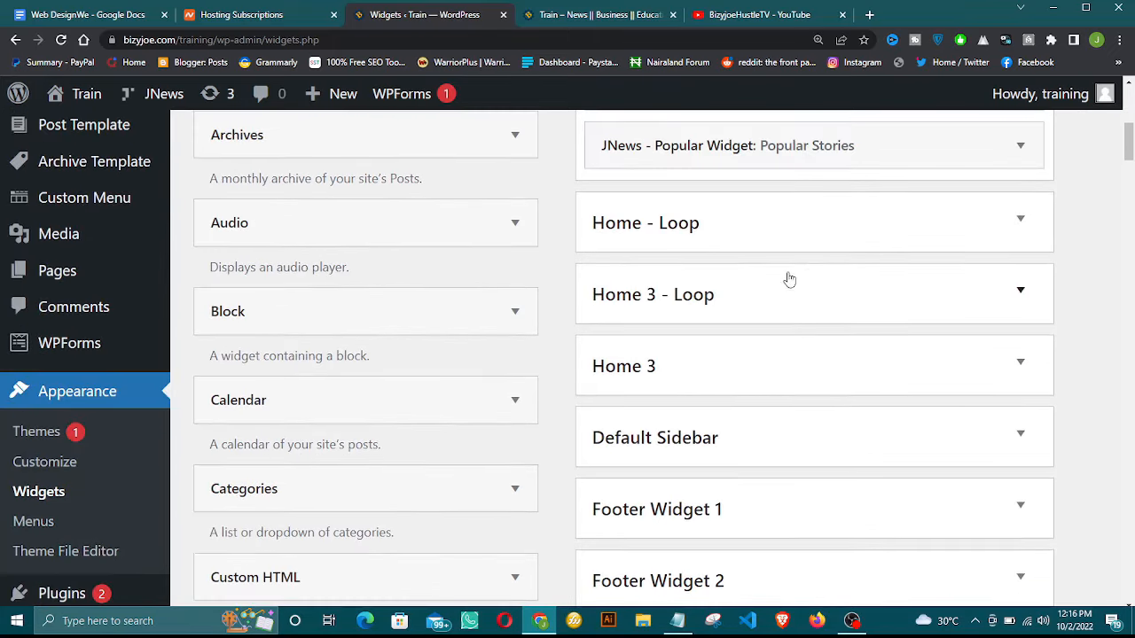
- Expand Home - Loop and open its JNews Ads Block and Module 9 widget settings
click(1019, 222)
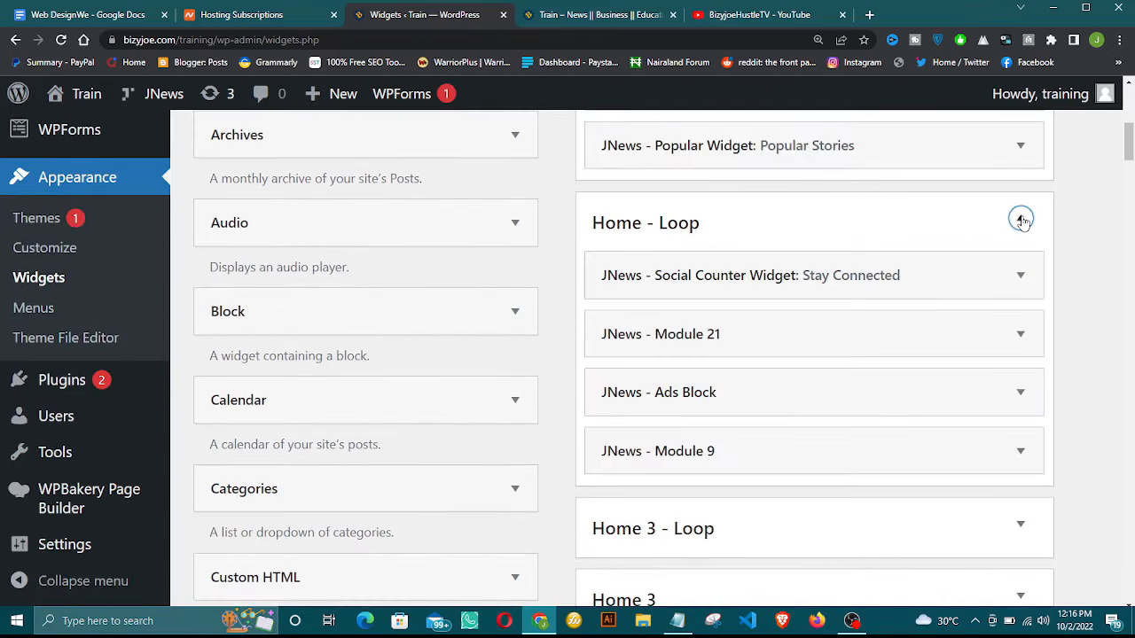
scroll(760, 331, down, 1)
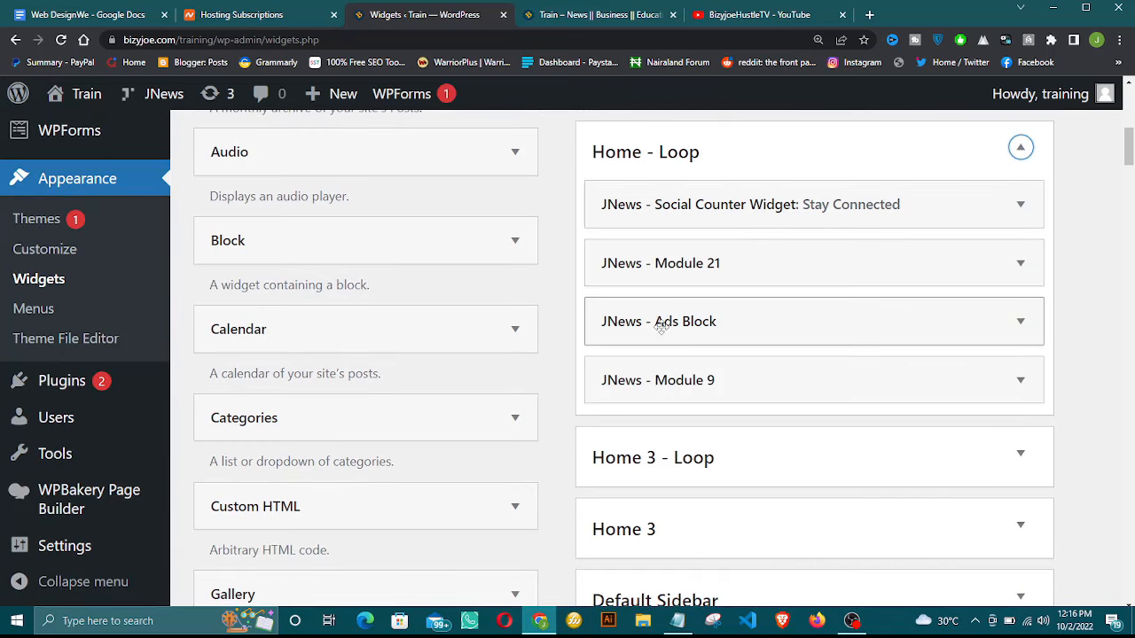
click(1022, 325)
scroll(807, 381, down, 3)
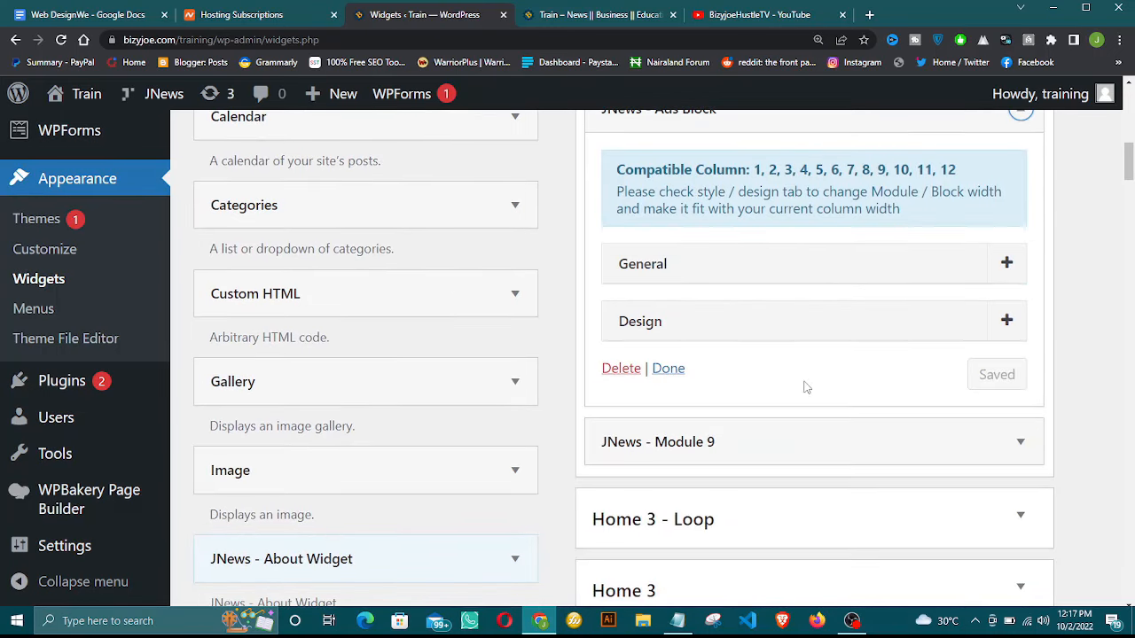
scroll(763, 381, down, 2)
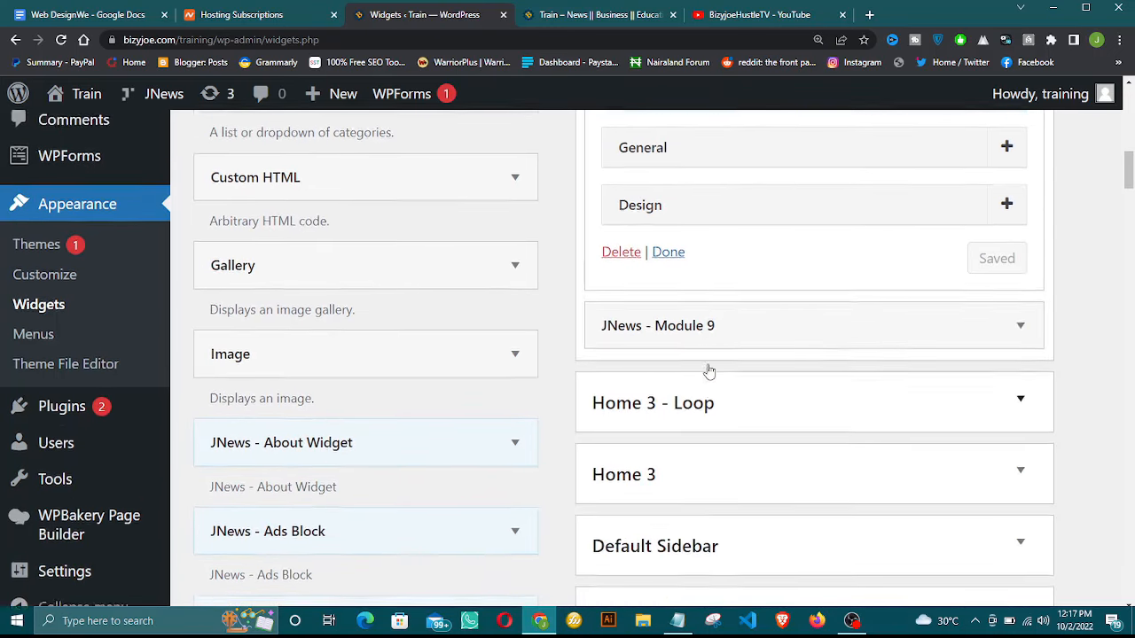
scroll(701, 354, up, 1)
scroll(975, 328, down, 1)
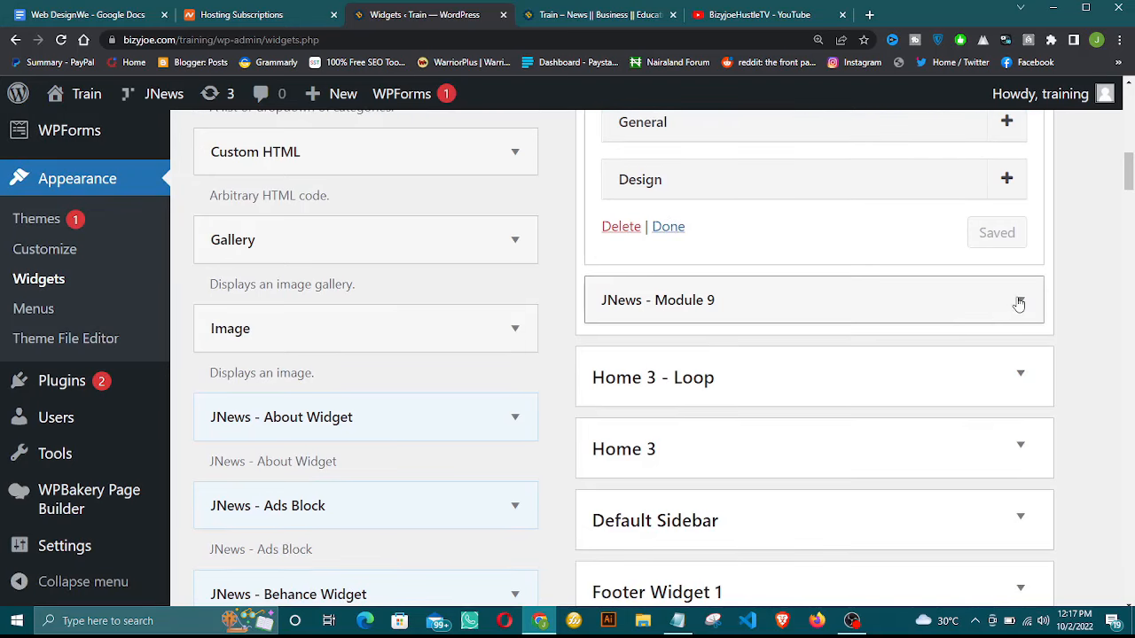
click(1019, 304)
scroll(792, 379, down, 4)
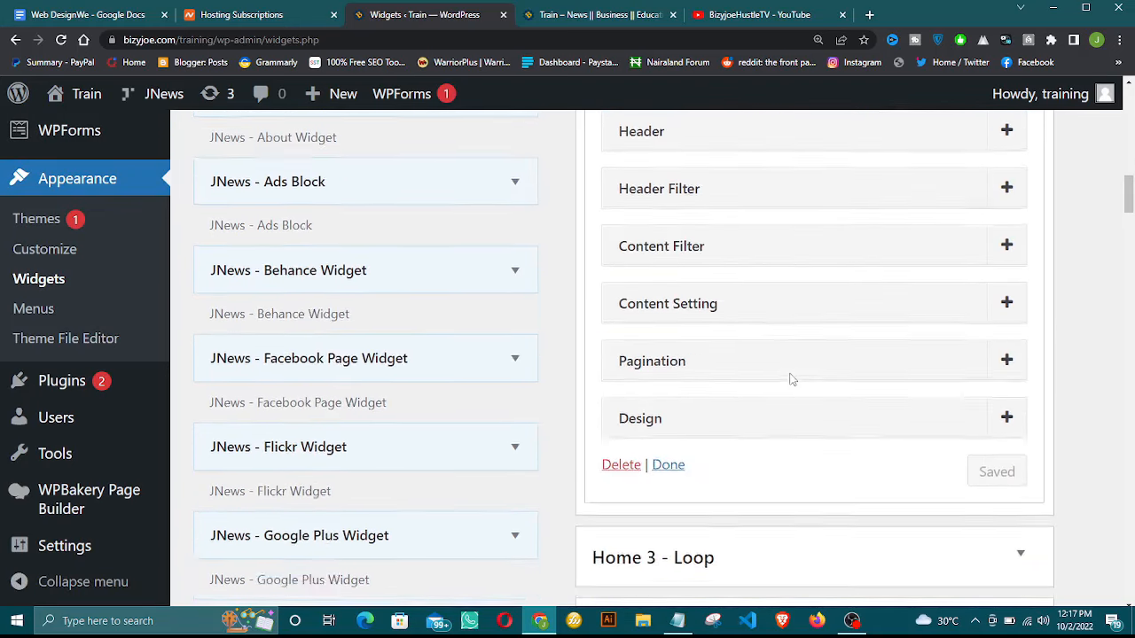
scroll(790, 381, down, 7)
scroll(650, 337, up, 3)
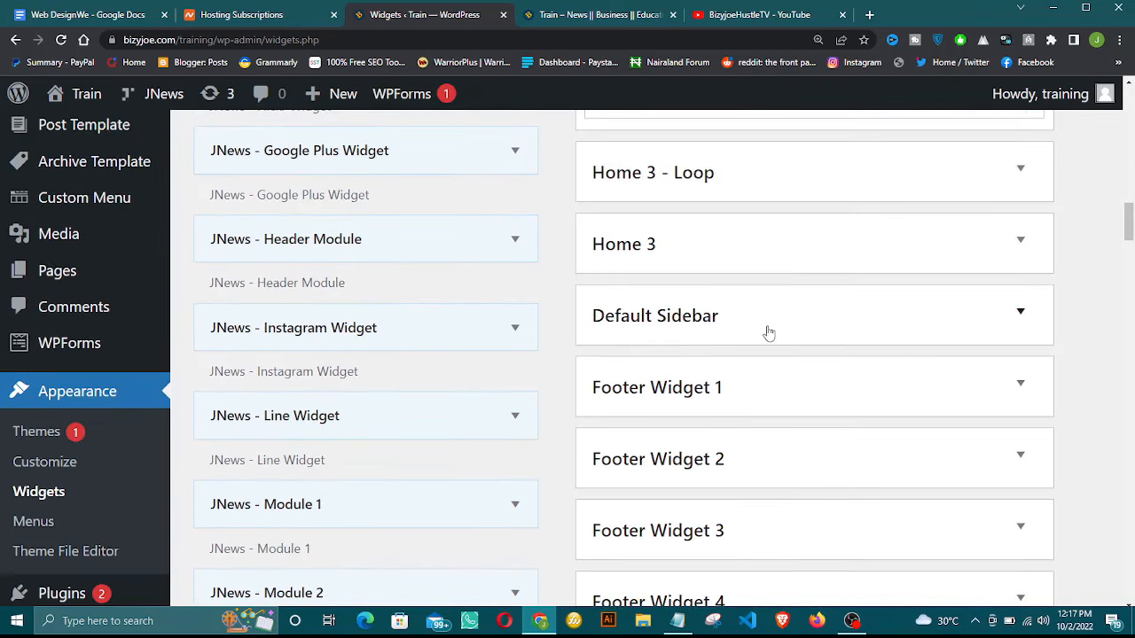
- Expand Default Sidebar, compare with the live front page, and open its Ads Block settings
click(1020, 312)
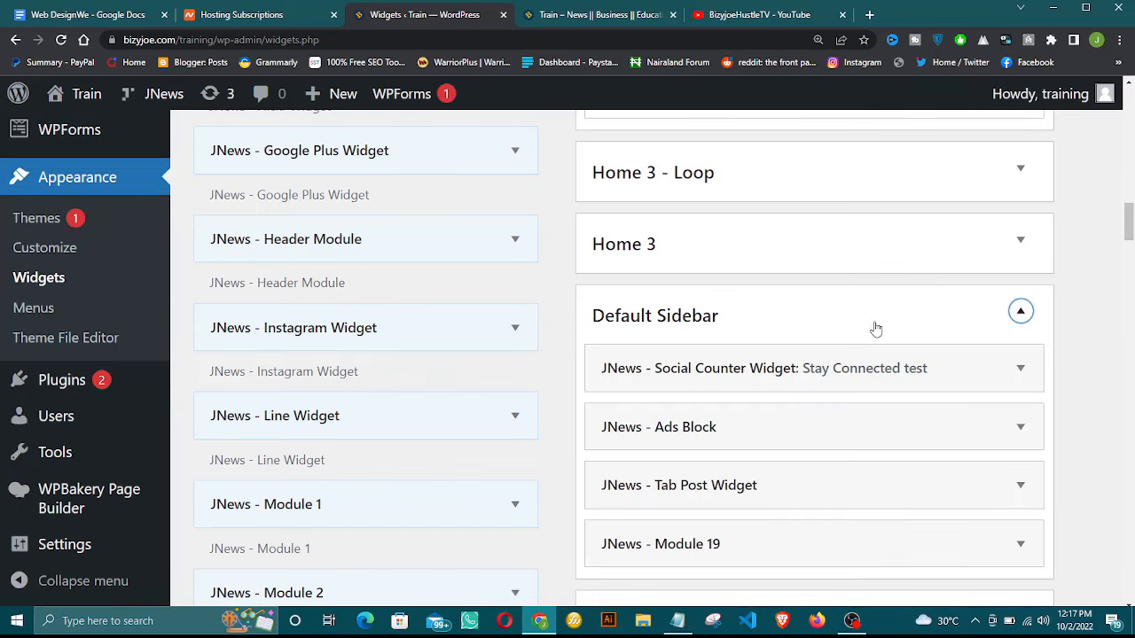
click(623, 13)
scroll(547, 297, up, 2)
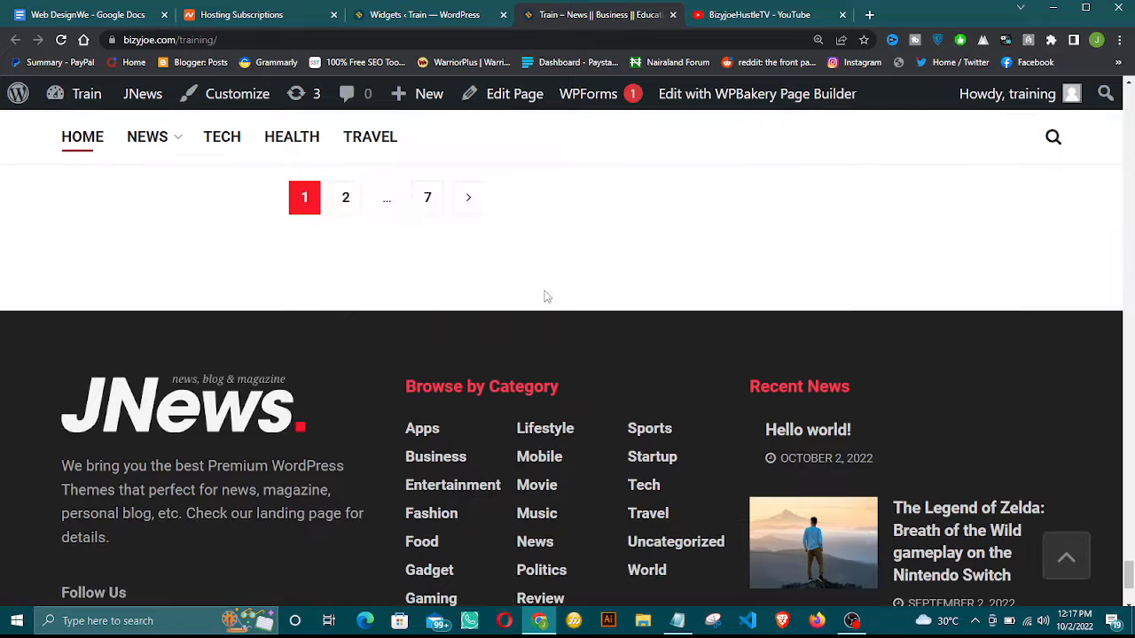
scroll(547, 297, up, 5)
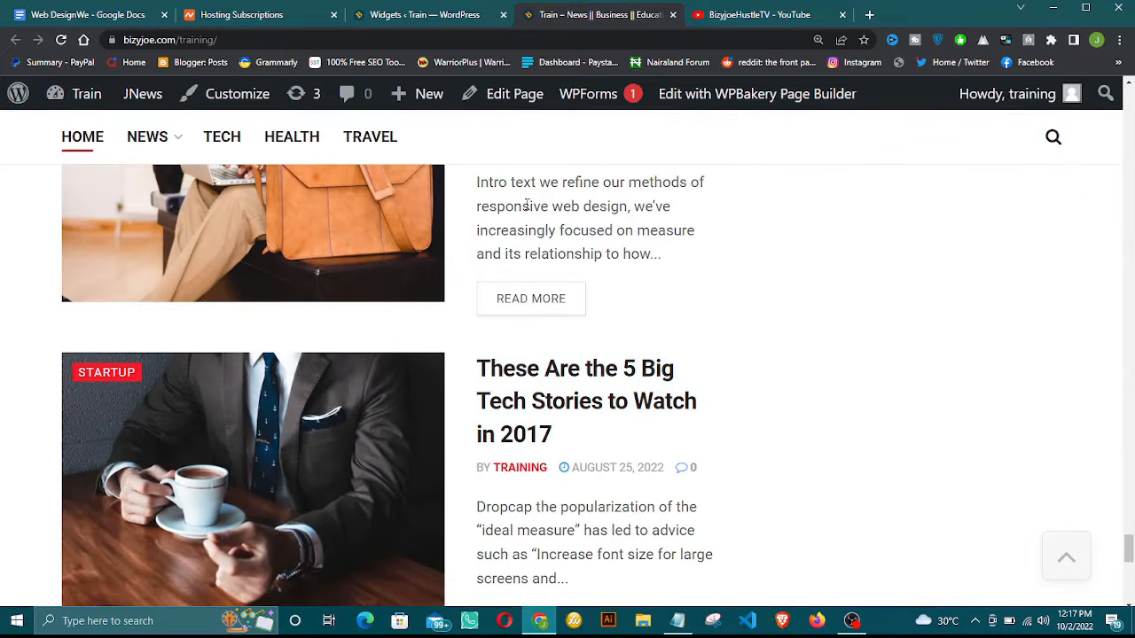
click(411, 21)
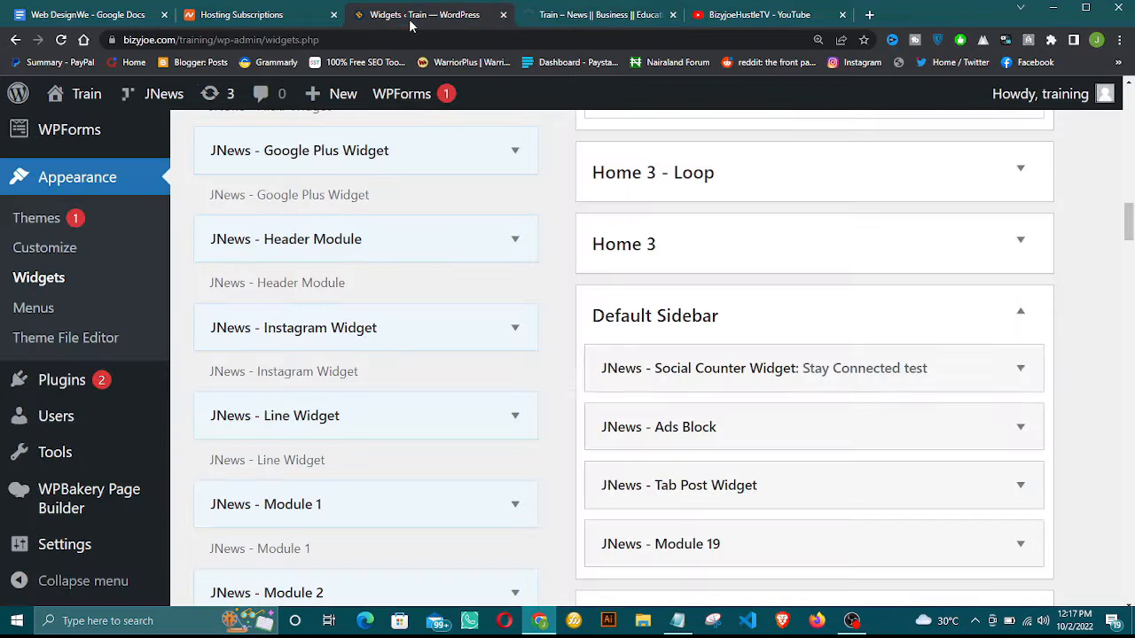
scroll(707, 364, down, 2)
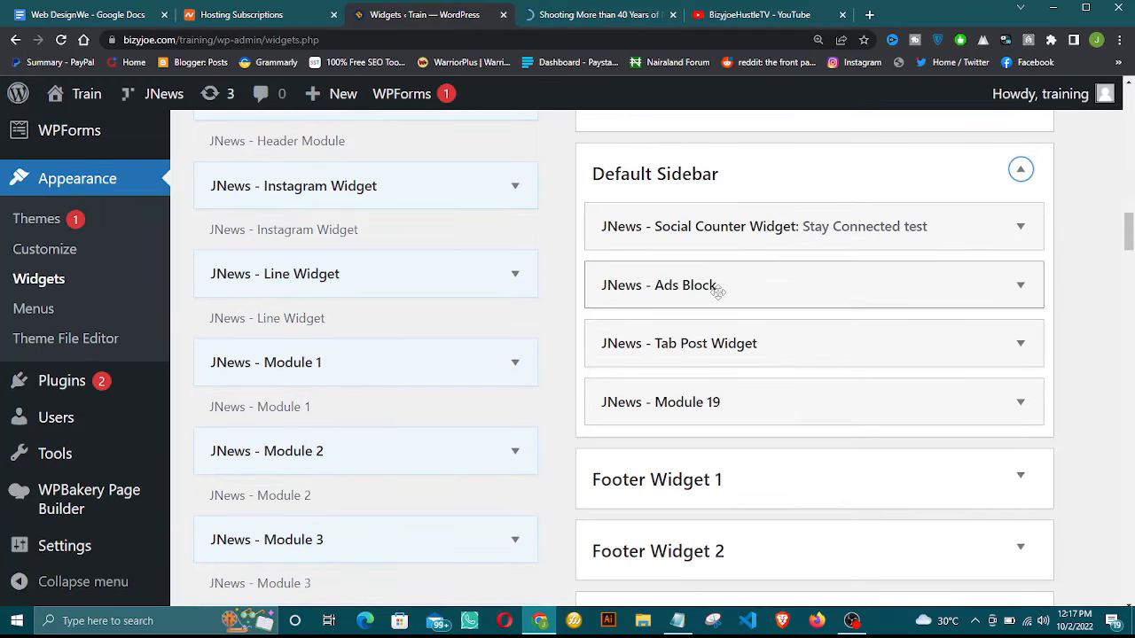
click(1021, 284)
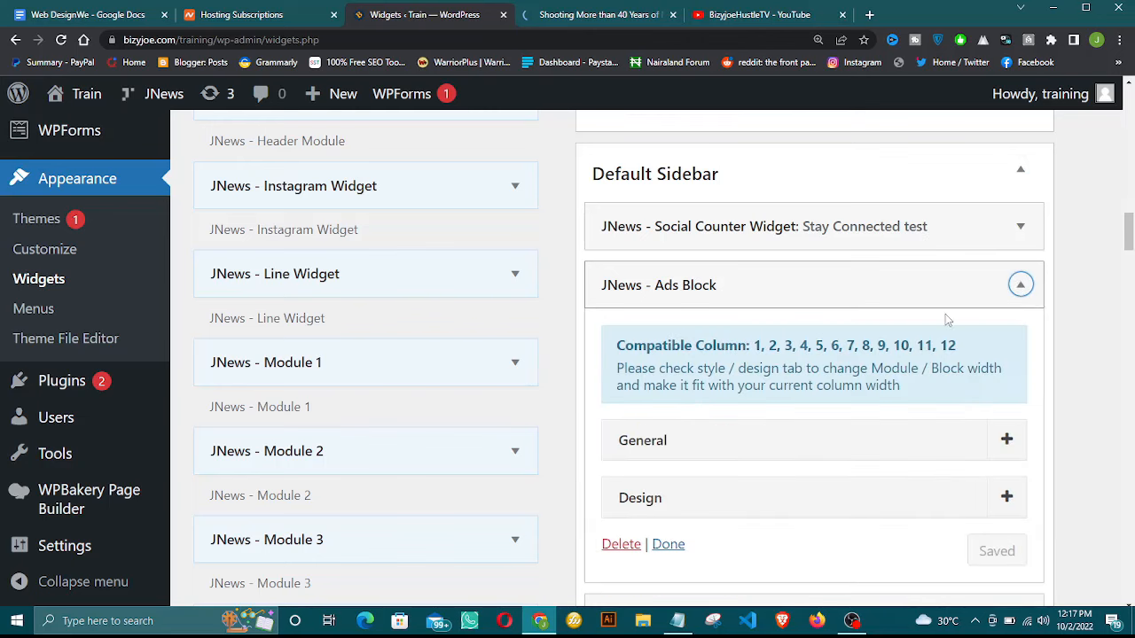
scroll(778, 417, down, 2)
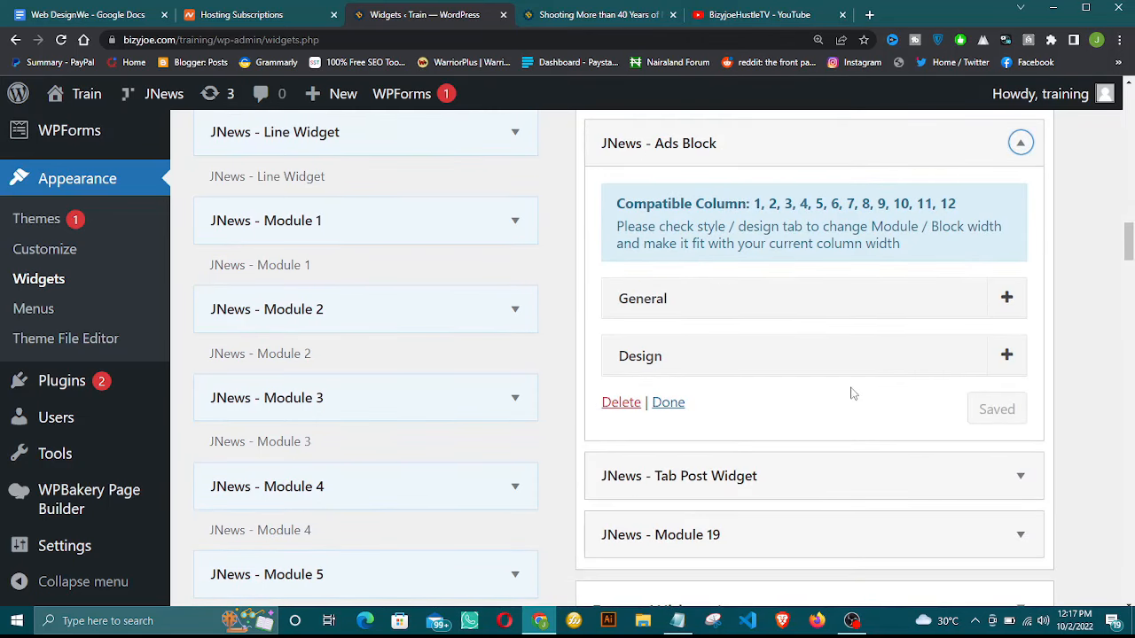
scroll(691, 376, down, 2)
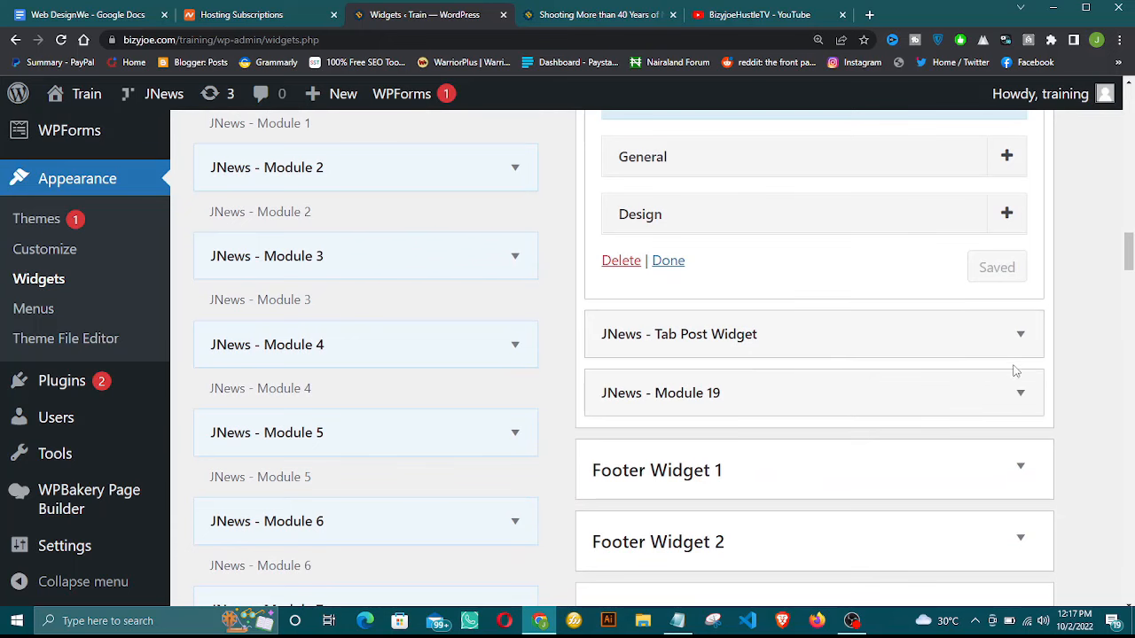
- Scroll through the live post to check how its sidebar looks
click(576, 14)
scroll(917, 346, down, 2)
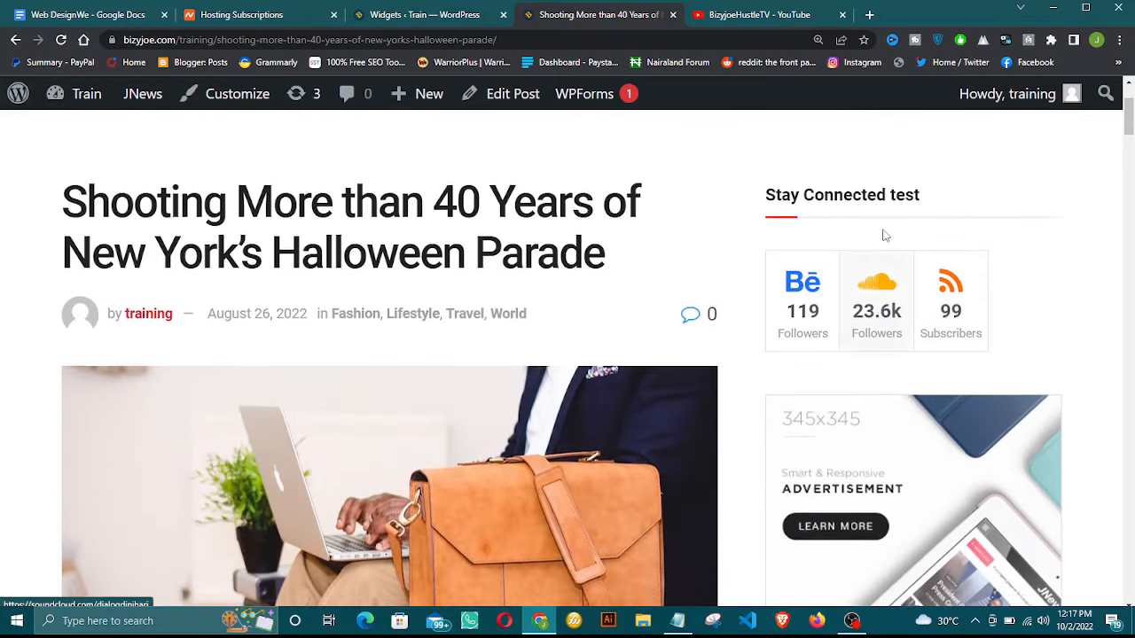
scroll(844, 315, down, 3)
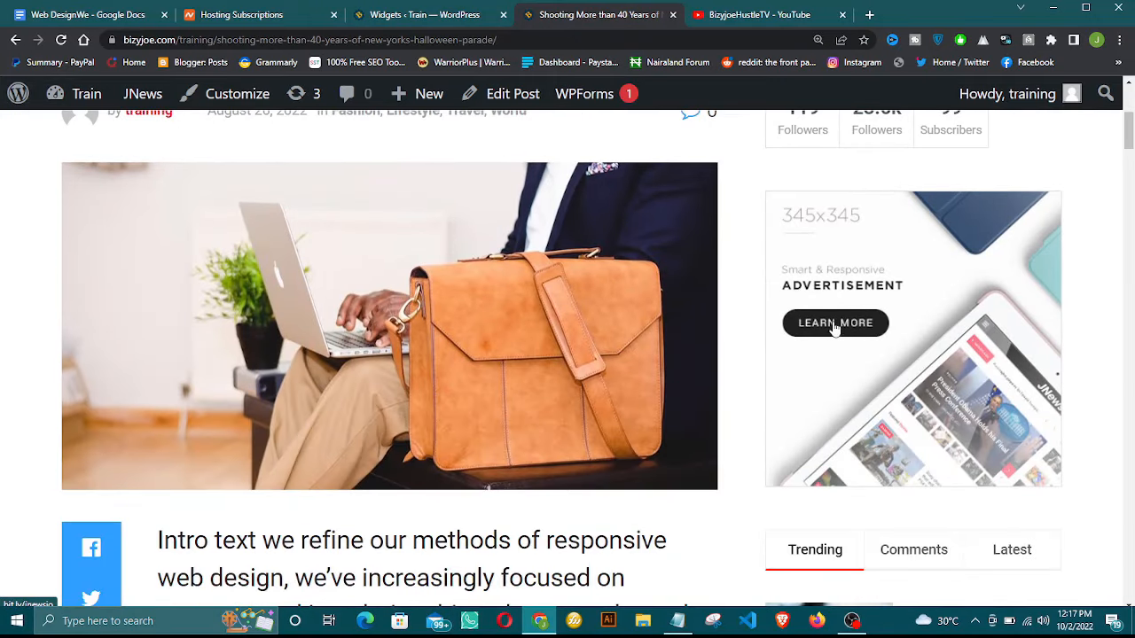
scroll(902, 295, down, 6)
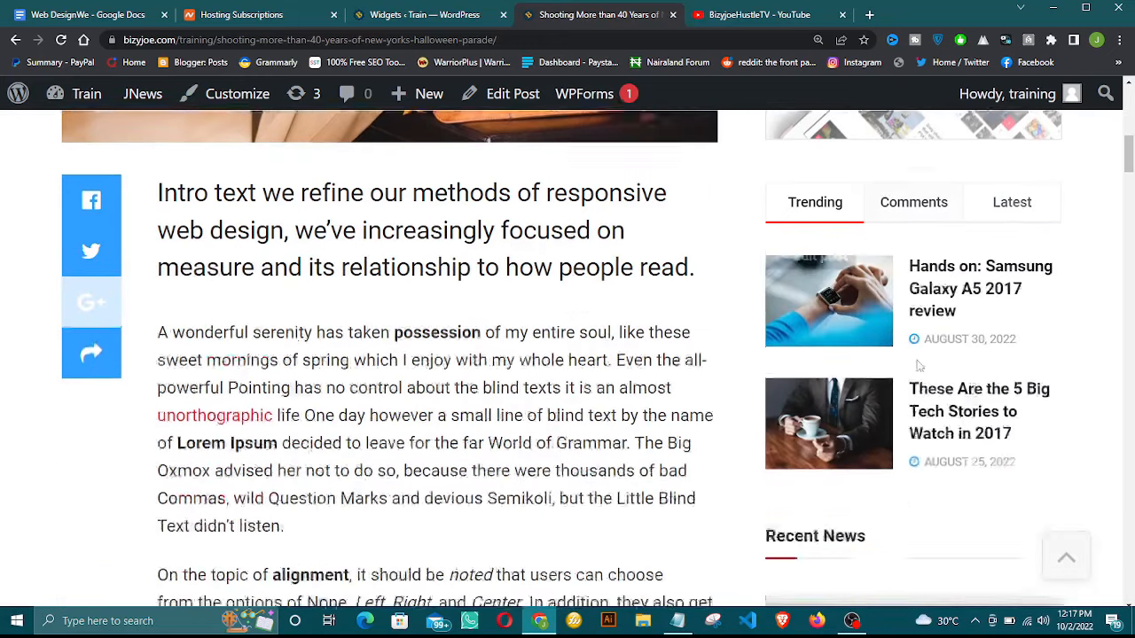
scroll(902, 400, down, 12)
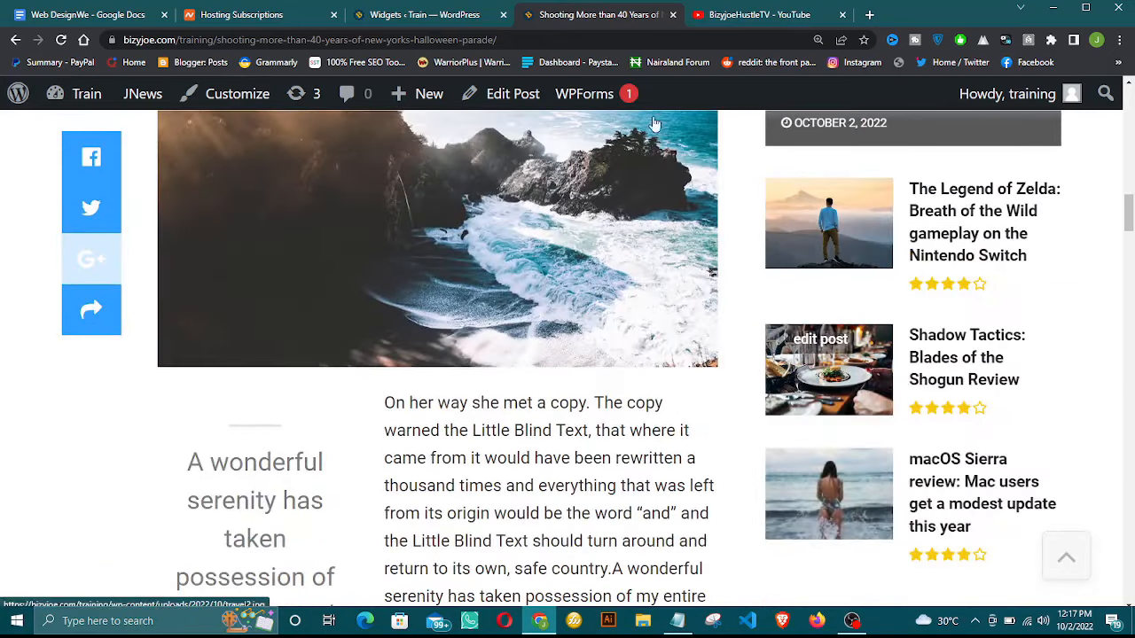
- Back on Widgets, collapse the Ads Block widget's settings in the Default Sidebar
click(426, 14)
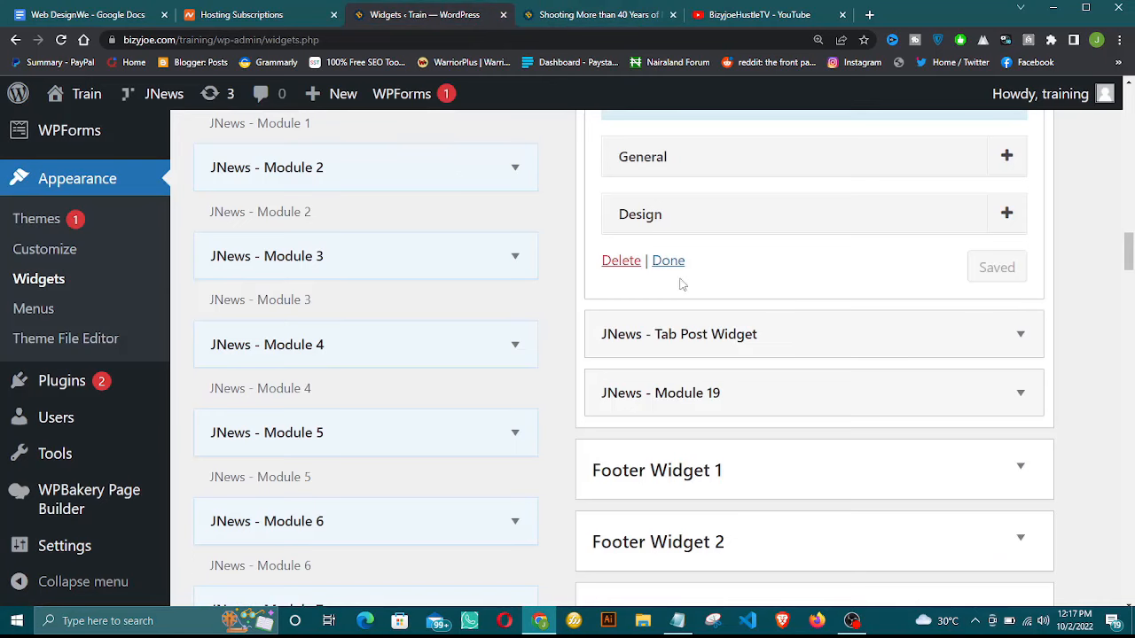
scroll(695, 414, down, 1)
scroll(687, 434, down, 1)
scroll(679, 263, up, 7)
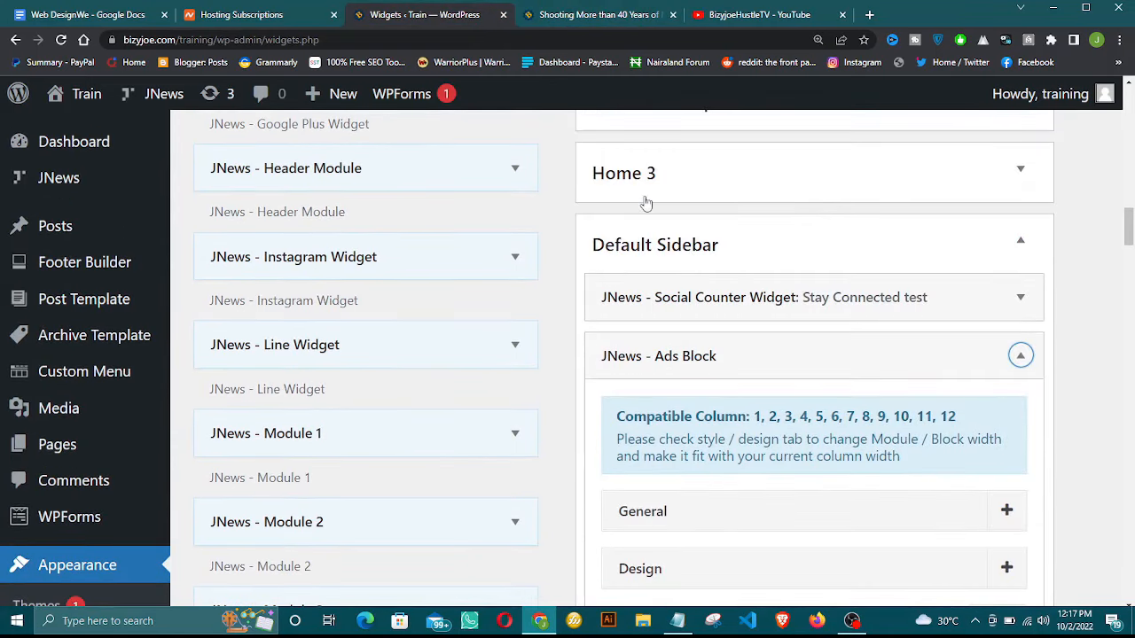
scroll(714, 281, down, 3)
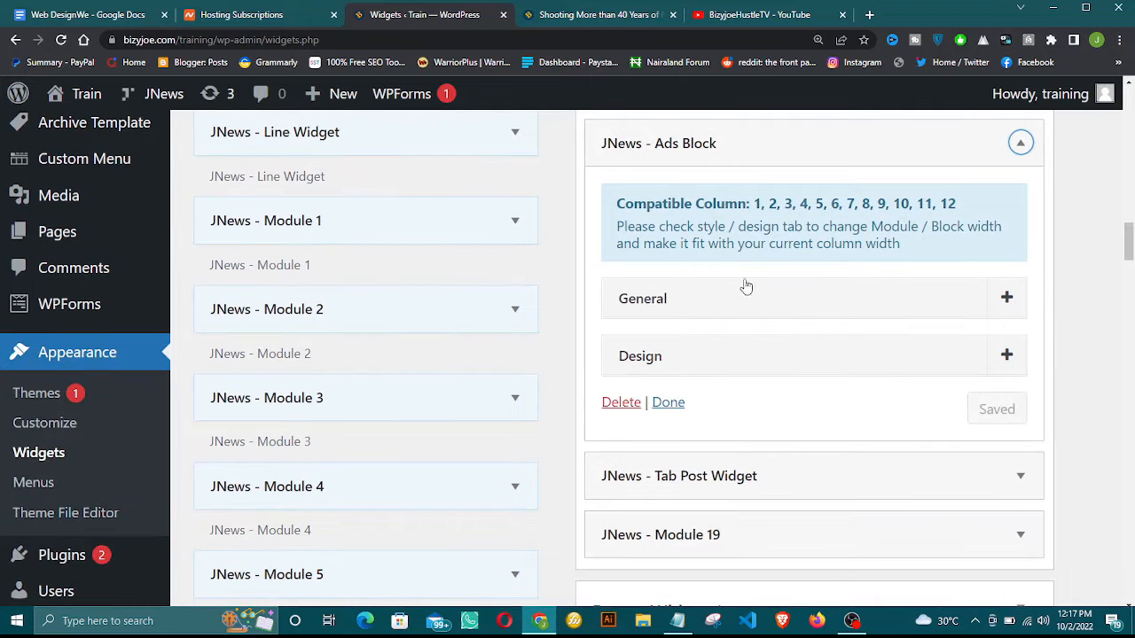
scroll(710, 381, down, 3)
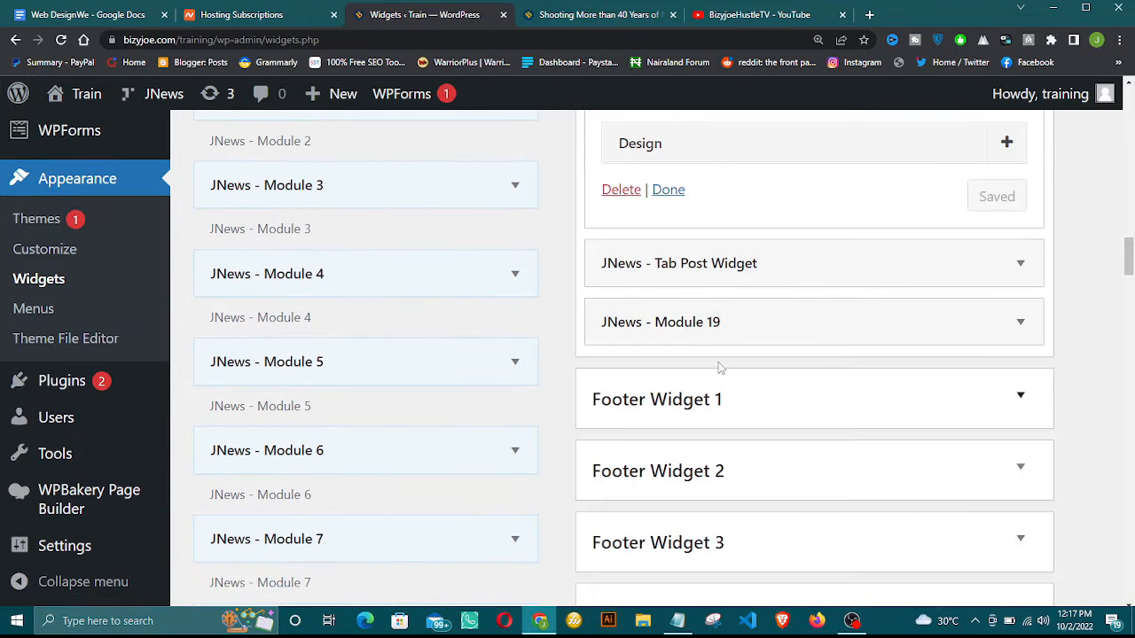
scroll(734, 302, up, 1)
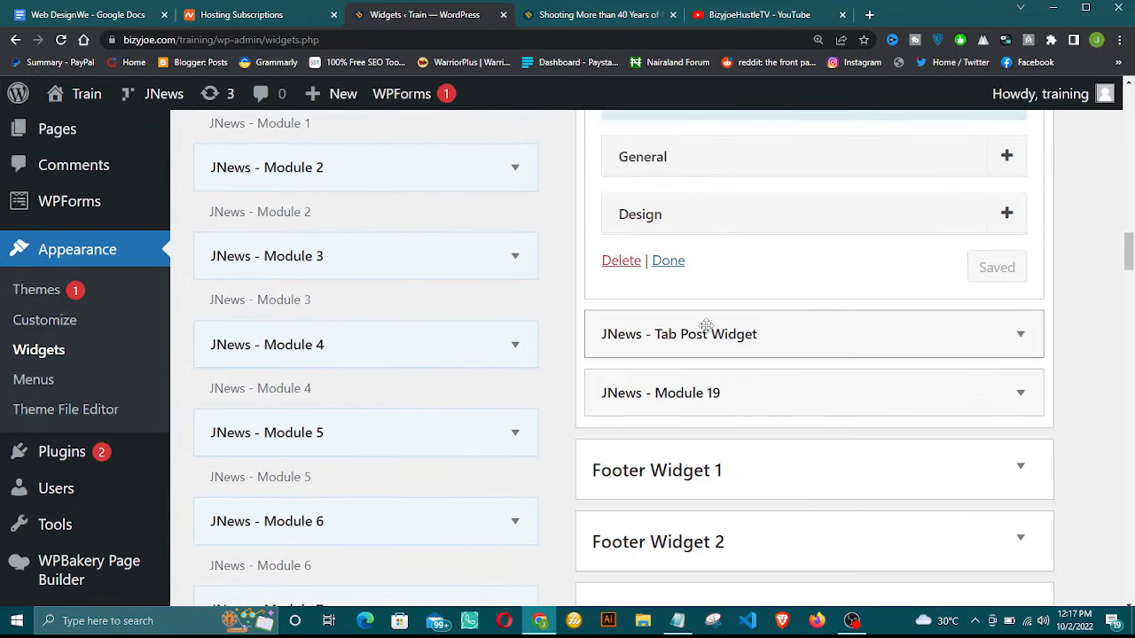
click(668, 260)
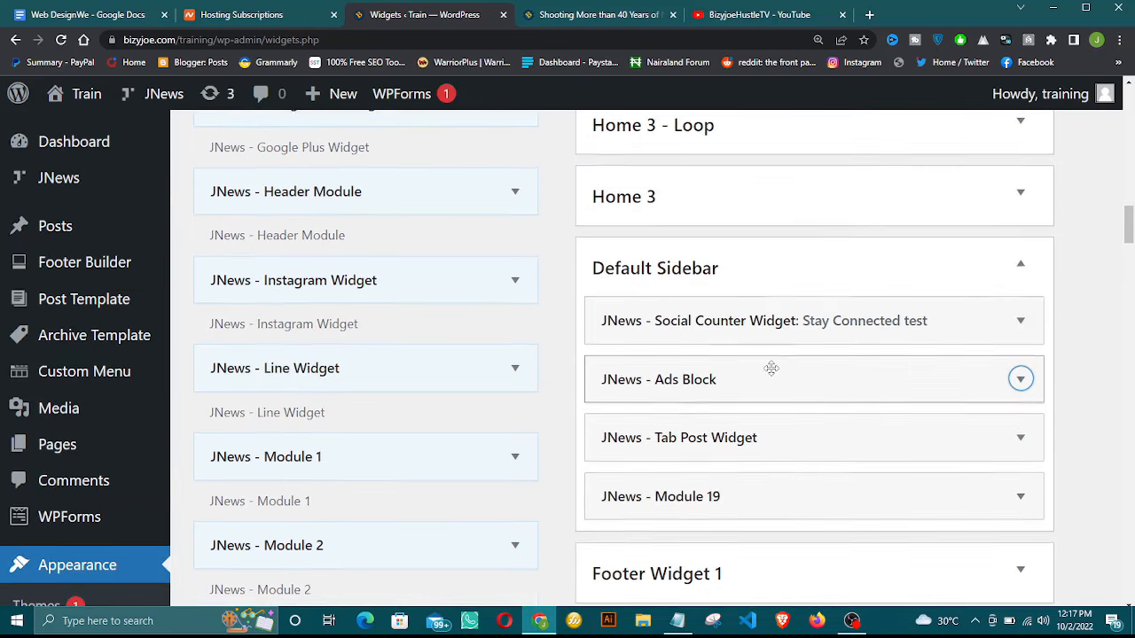
scroll(798, 425, down, 1)
scroll(658, 449, down, 4)
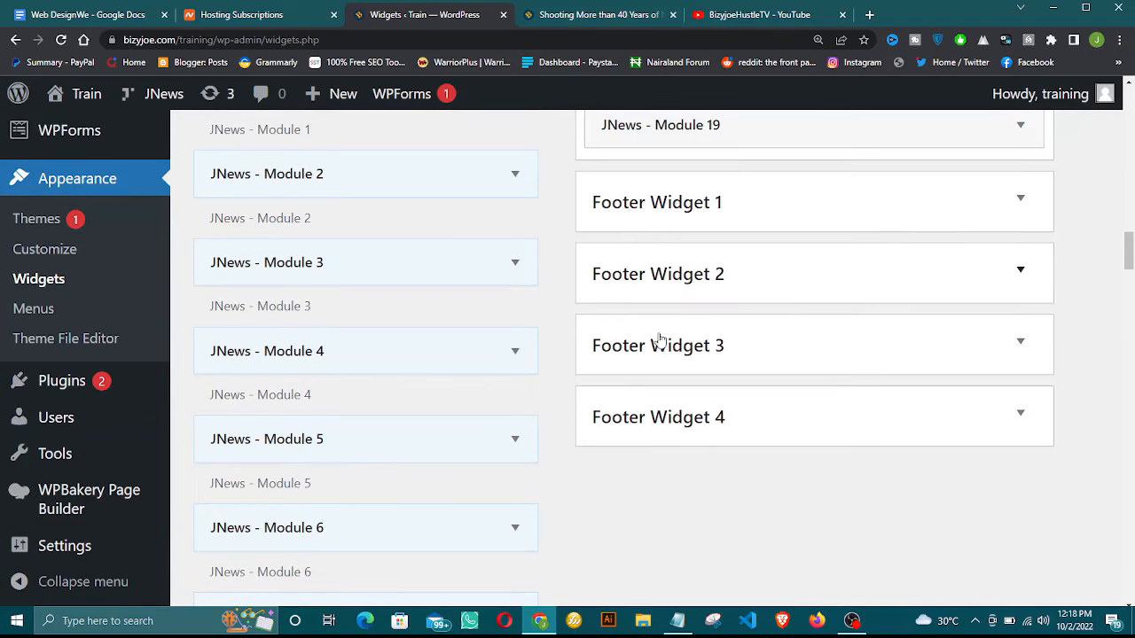
- Recheck the live post's sidebar, glance at the checklist, then go to the Plugins page
click(576, 16)
scroll(881, 405, up, 4)
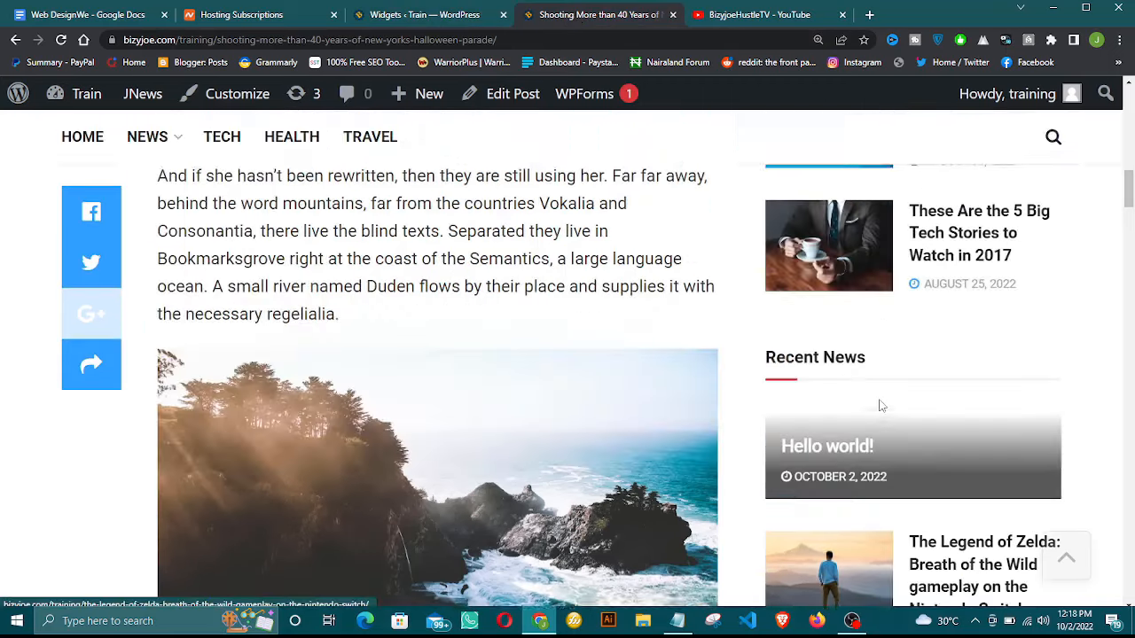
scroll(1094, 441, up, 10)
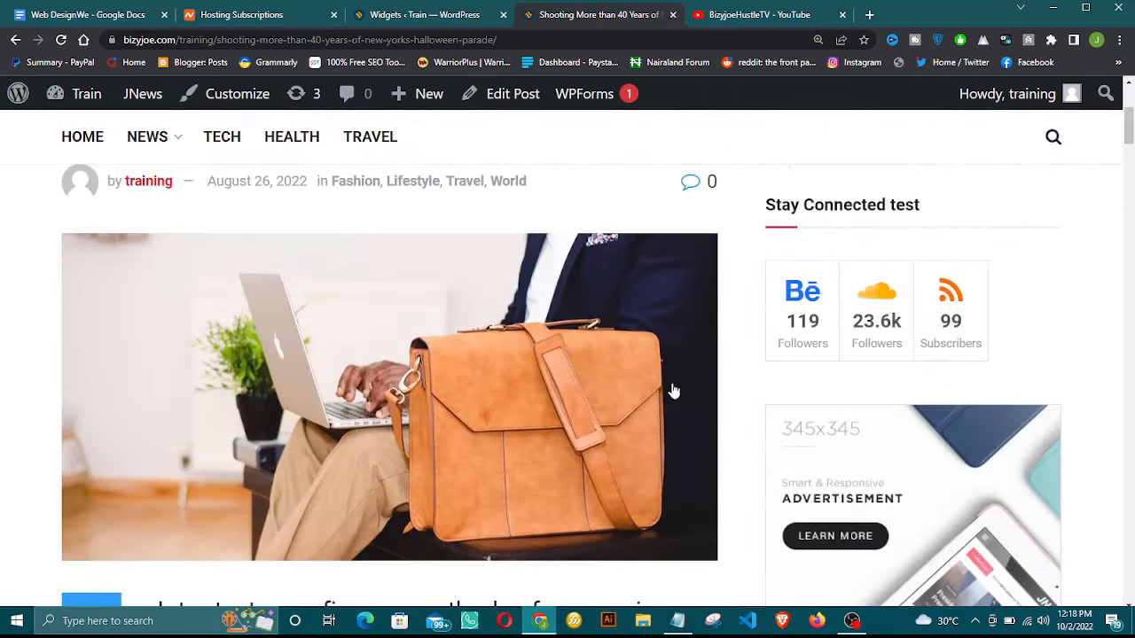
scroll(674, 391, up, 3)
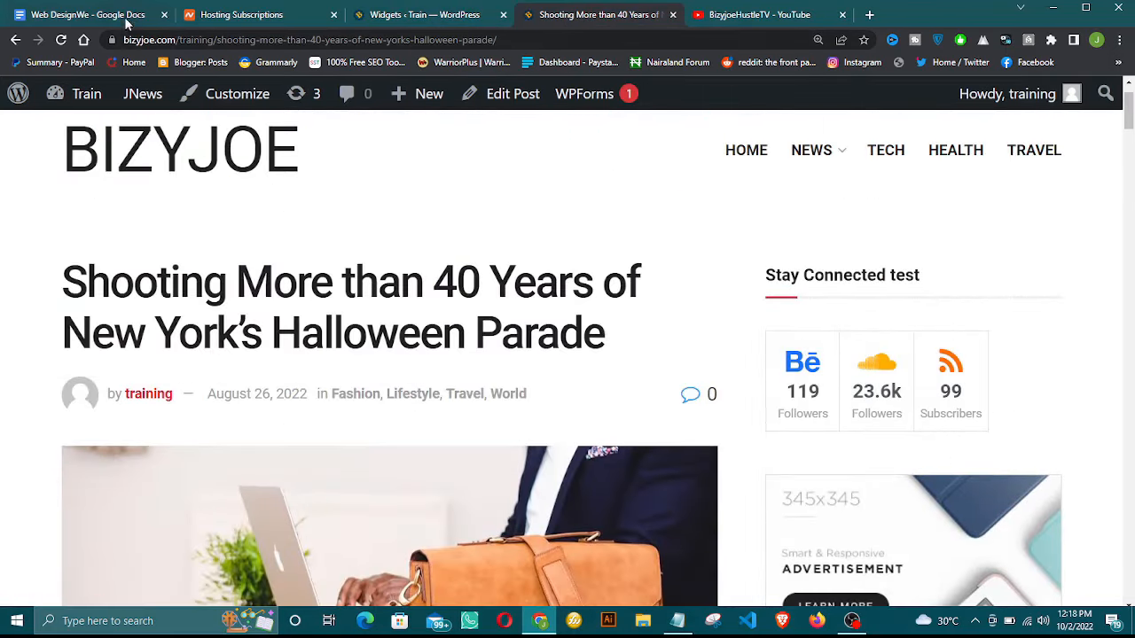
click(93, 15)
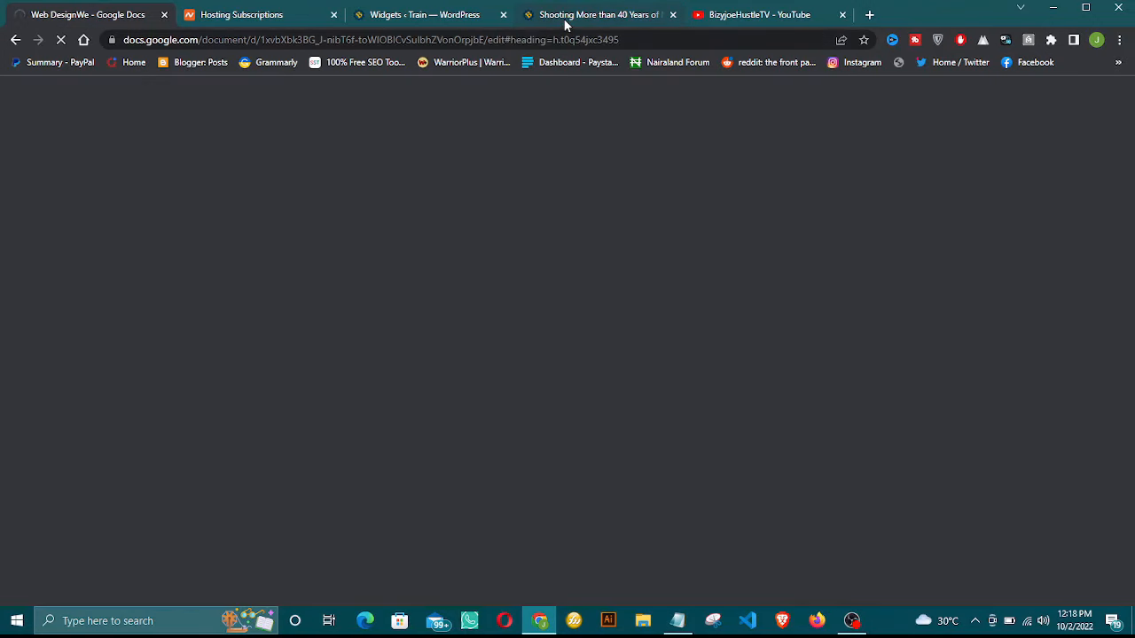
click(431, 15)
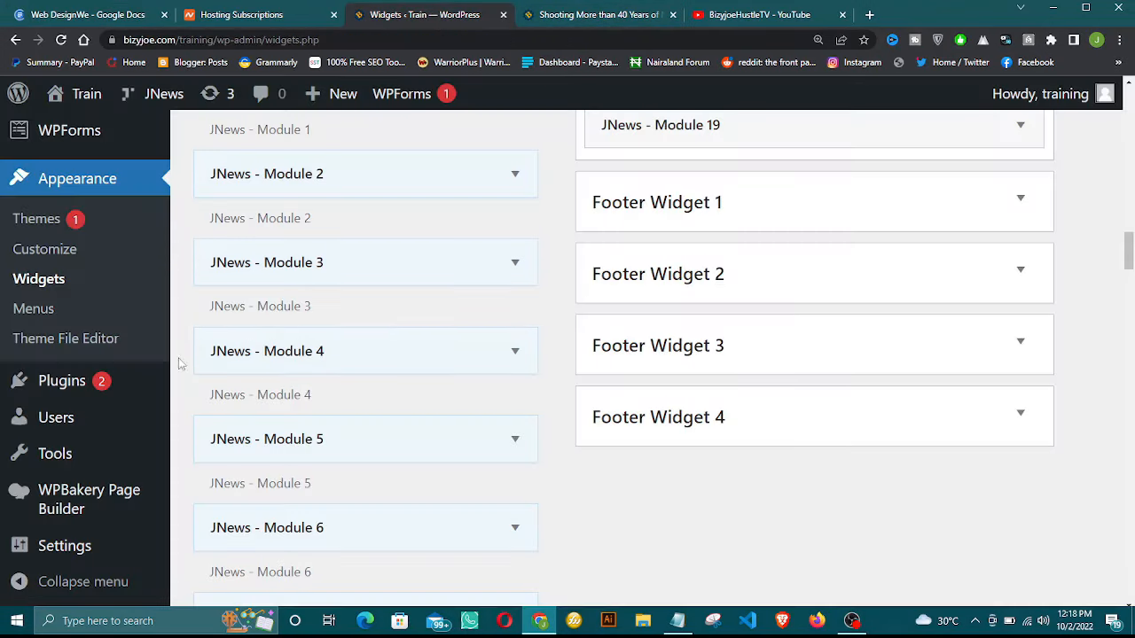
click(55, 385)
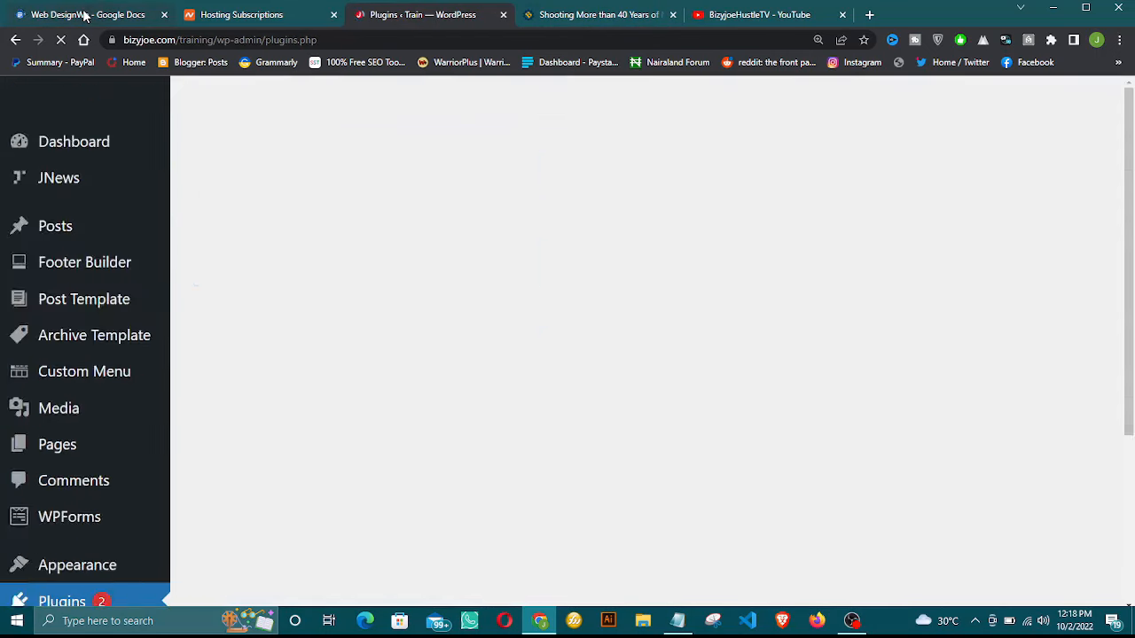
- In the Web DesignWe doc, scroll down to the Plugins Installation list
click(84, 15)
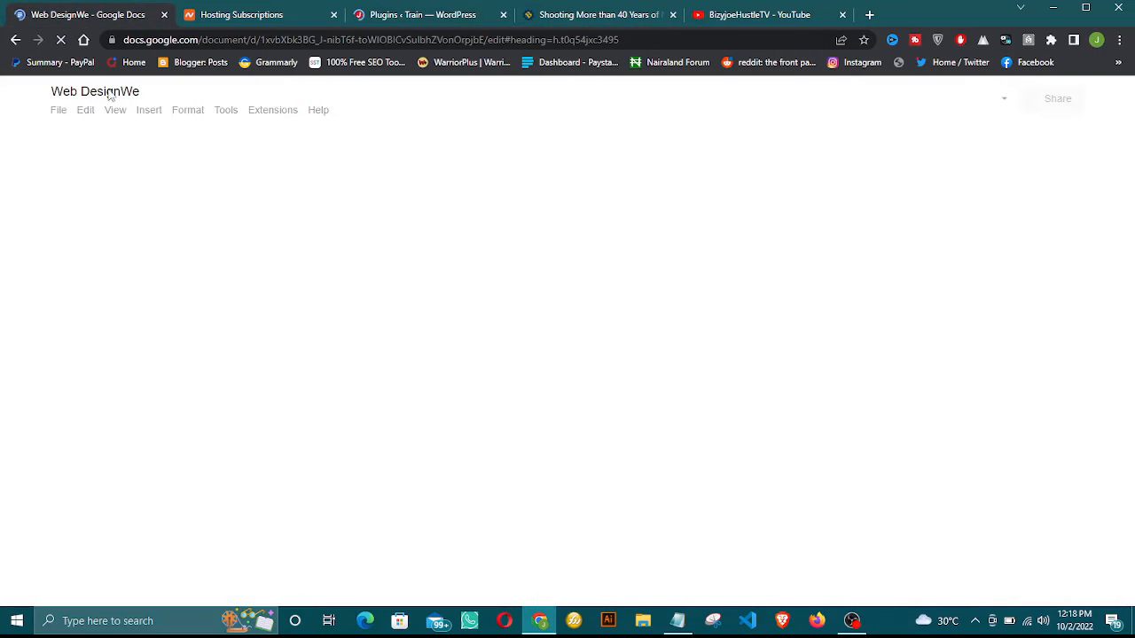
scroll(410, 473, down, 3)
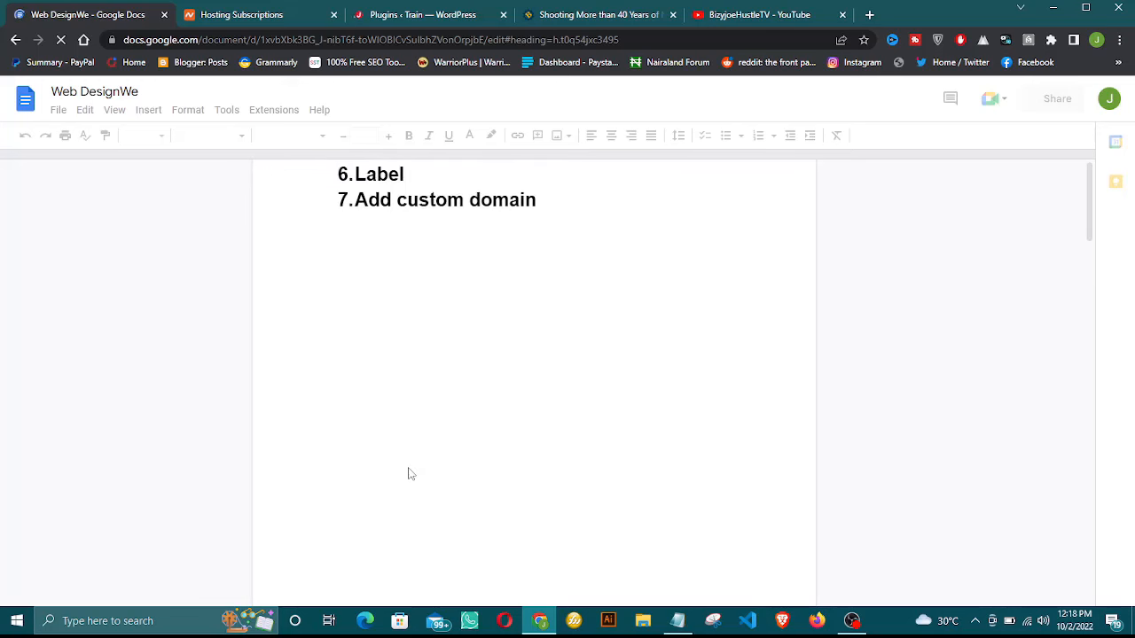
scroll(409, 474, down, 5)
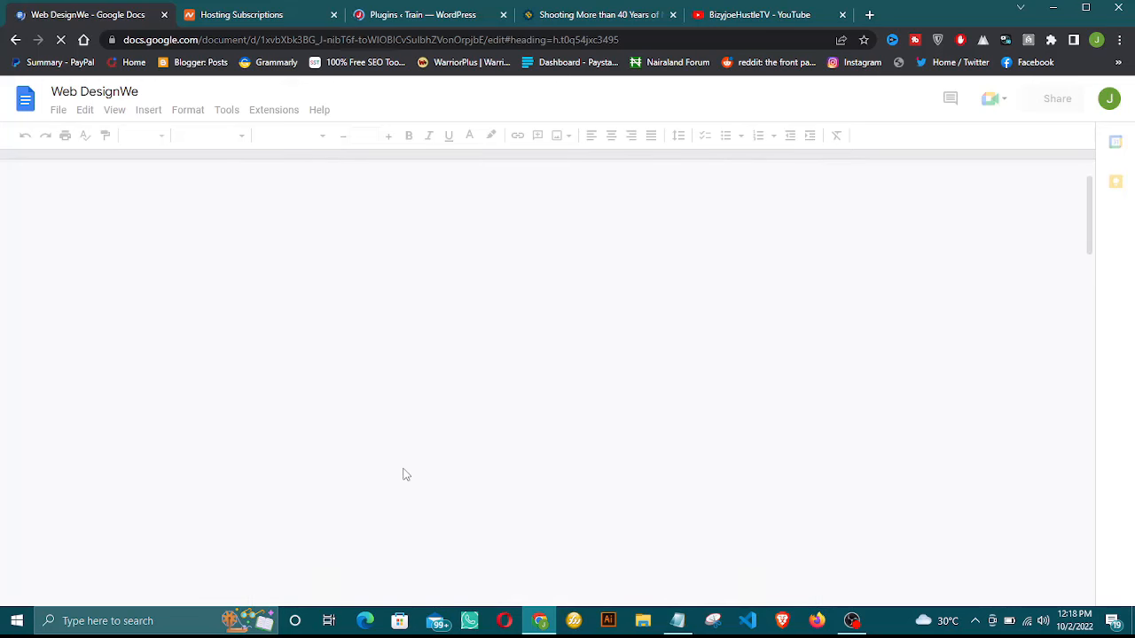
scroll(406, 474, down, 5)
scroll(406, 474, up, 1)
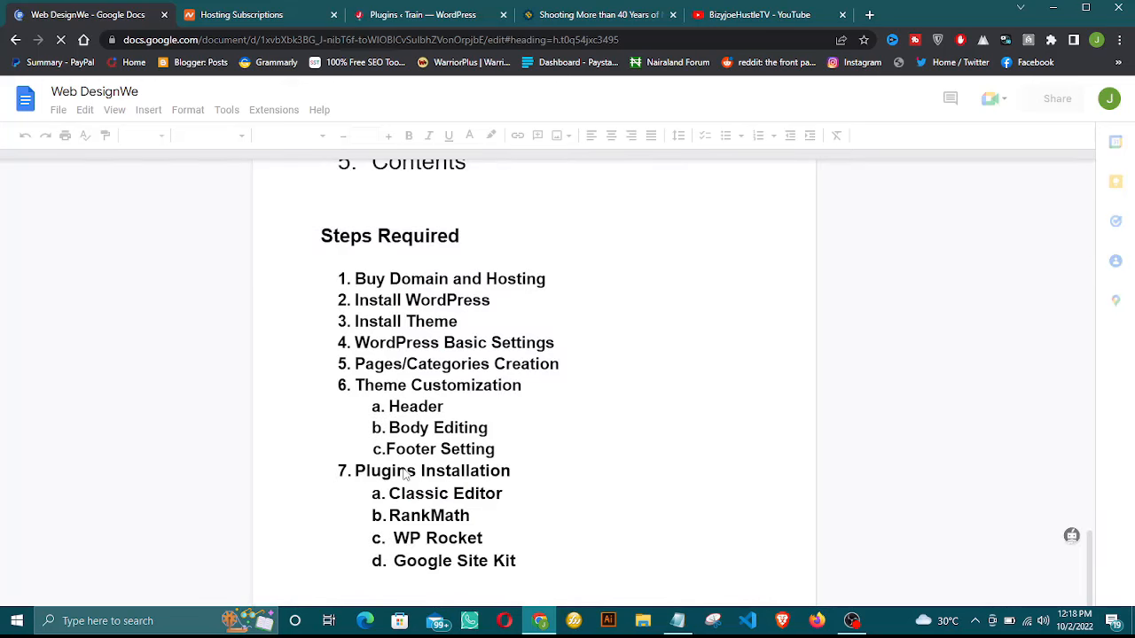
scroll(406, 475, down, 1)
scroll(404, 475, down, 2)
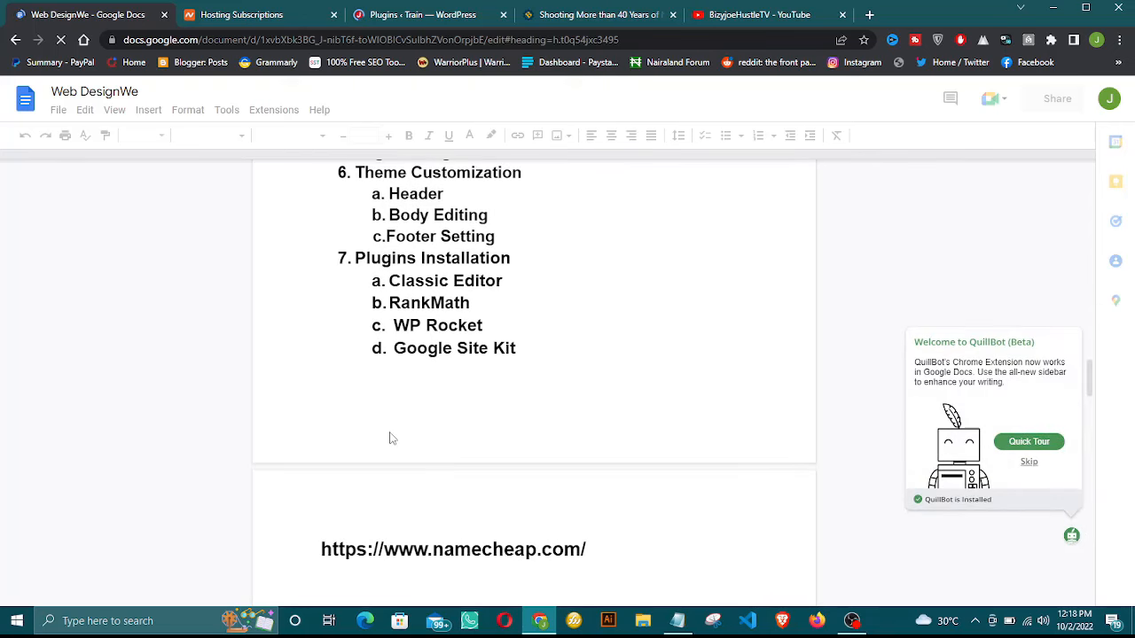
scroll(390, 435, up, 1)
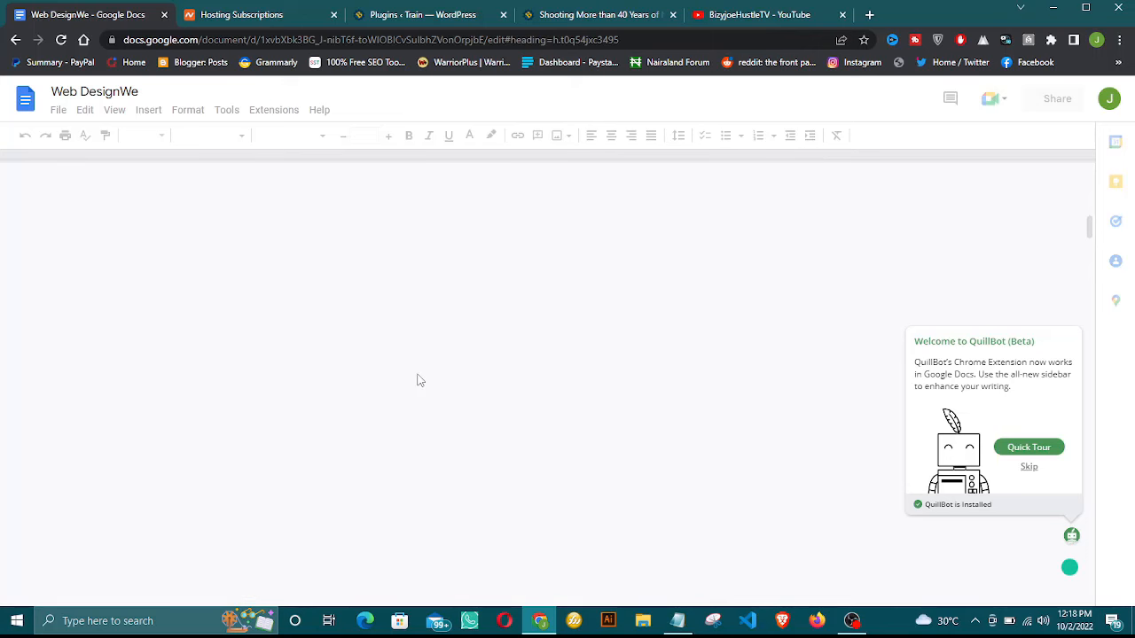
scroll(512, 399, down, 6)
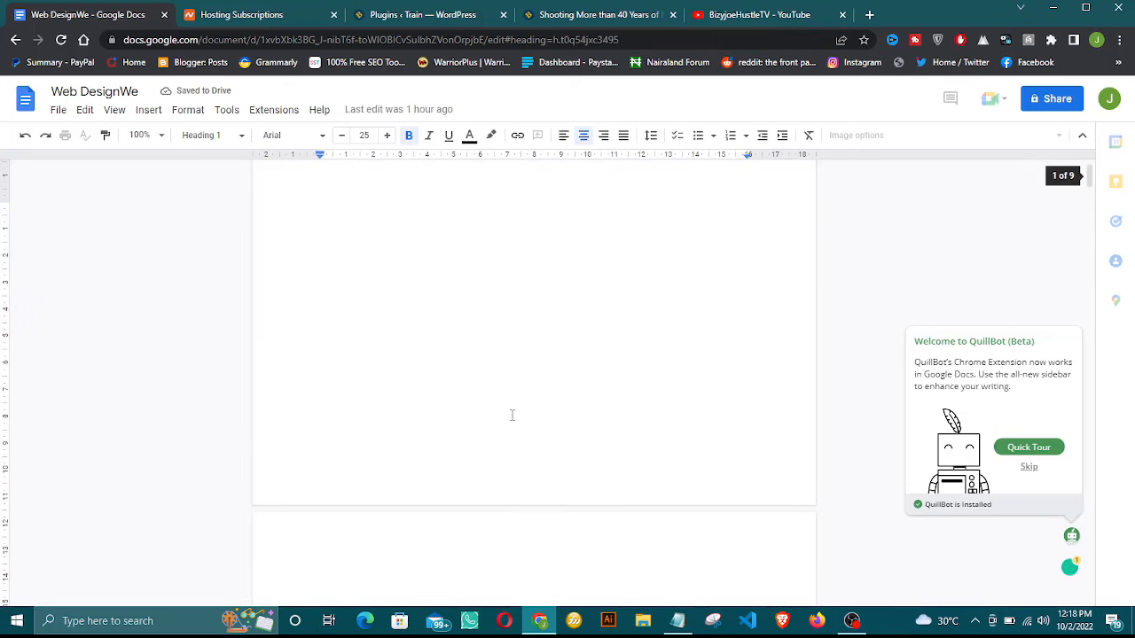
scroll(611, 422, down, 10)
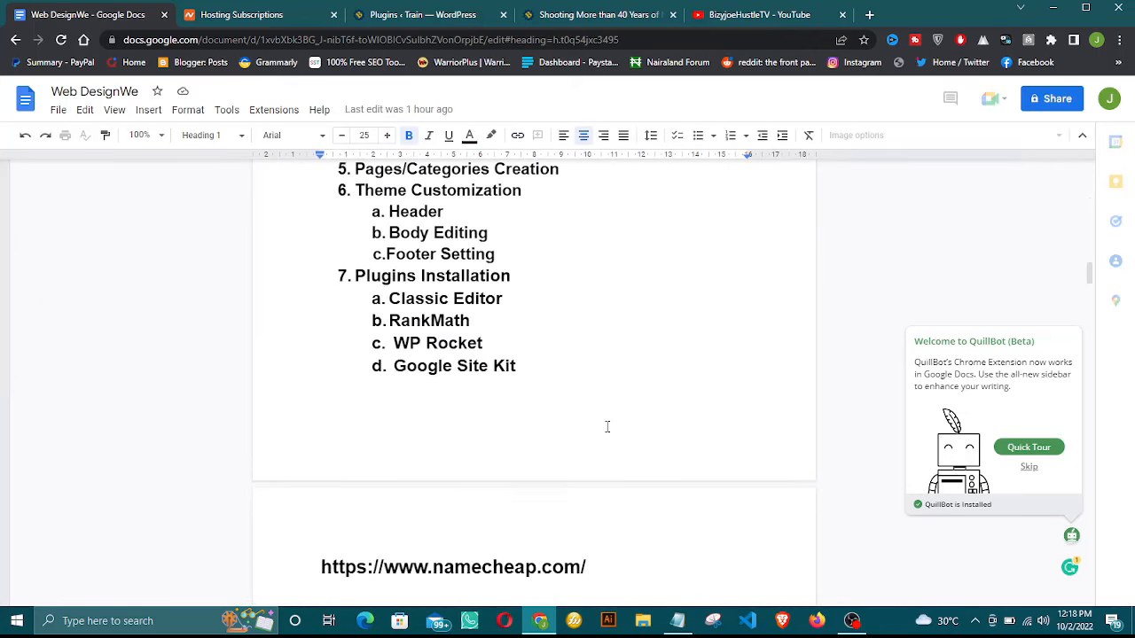
scroll(607, 426, down, 2)
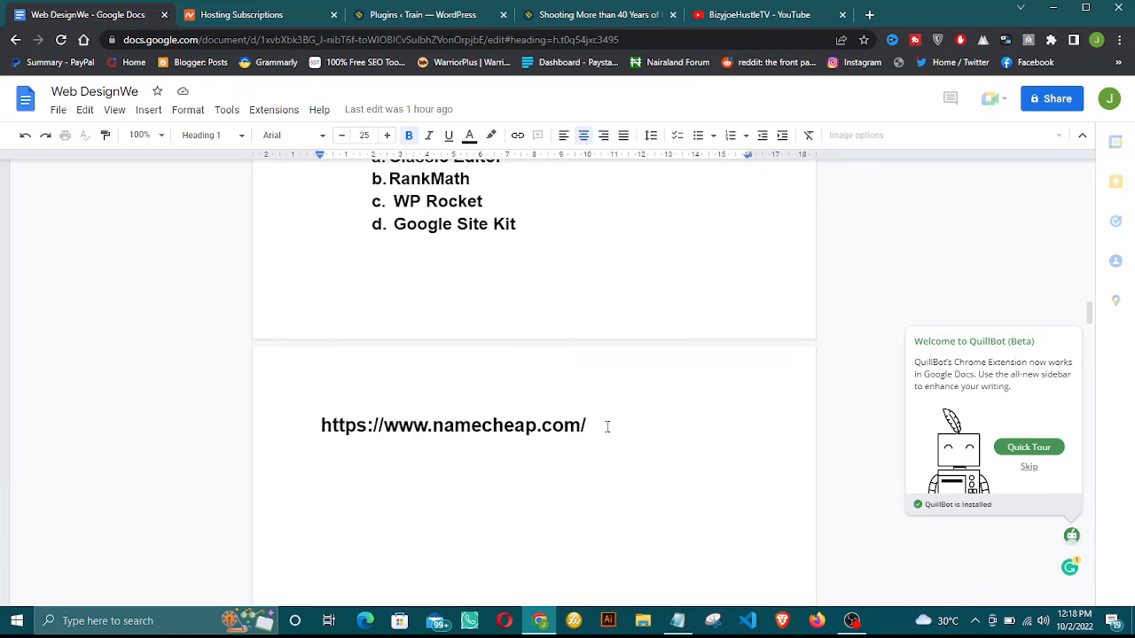
scroll(607, 427, up, 4)
scroll(606, 431, down, 3)
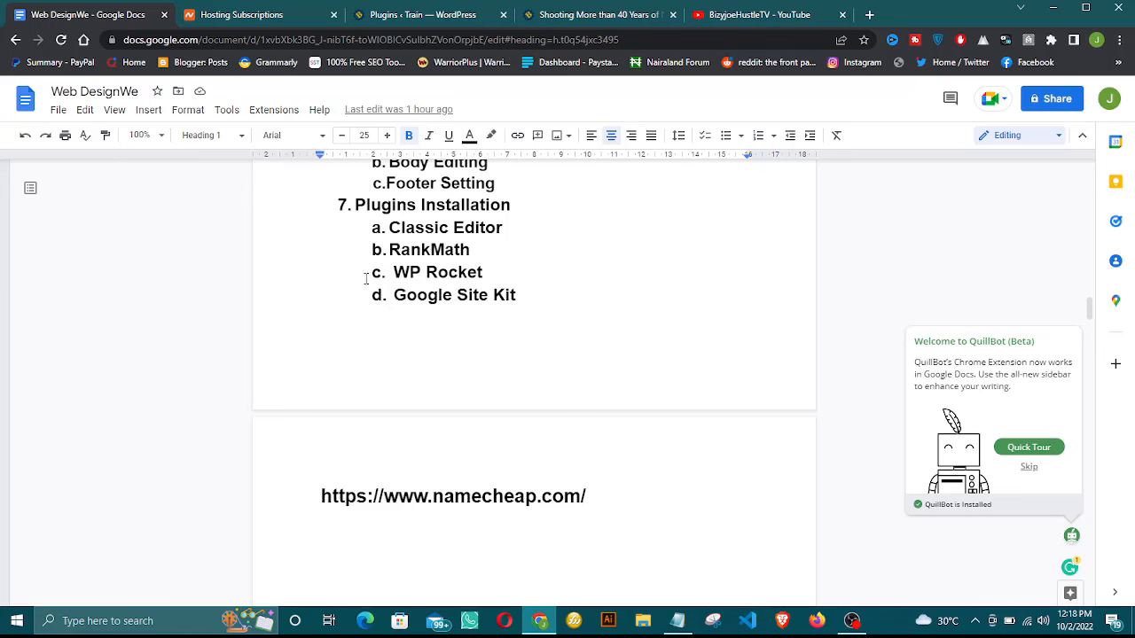
- Start a fifth list item after Google Site Kit beginning with 'J'
click(521, 282)
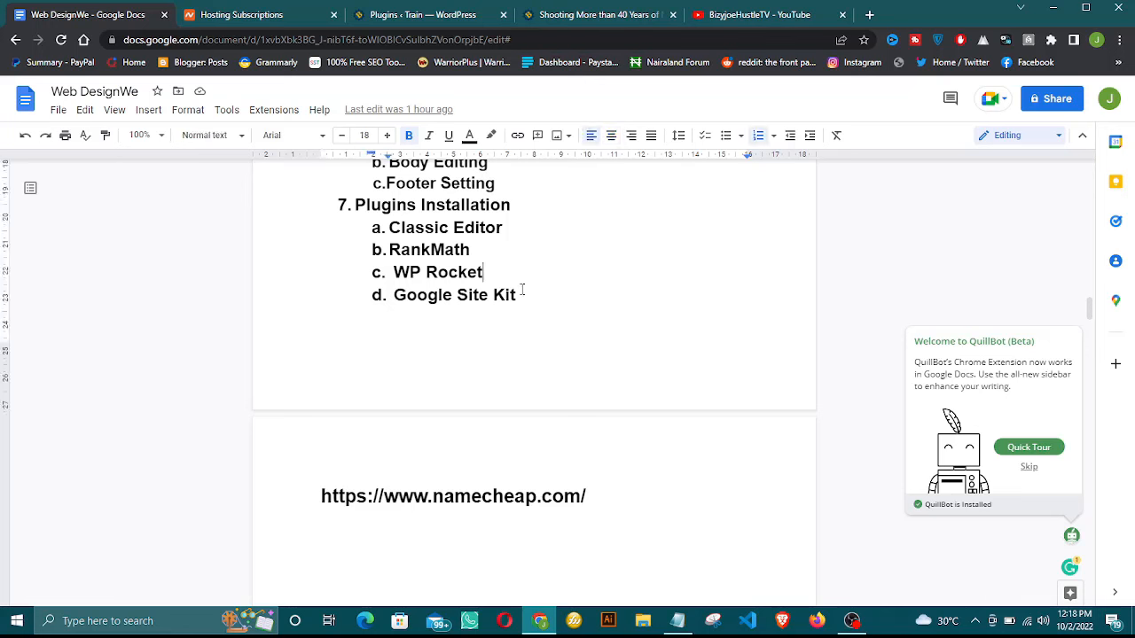
double_click(517, 296)
click(517, 296)
key(Return)
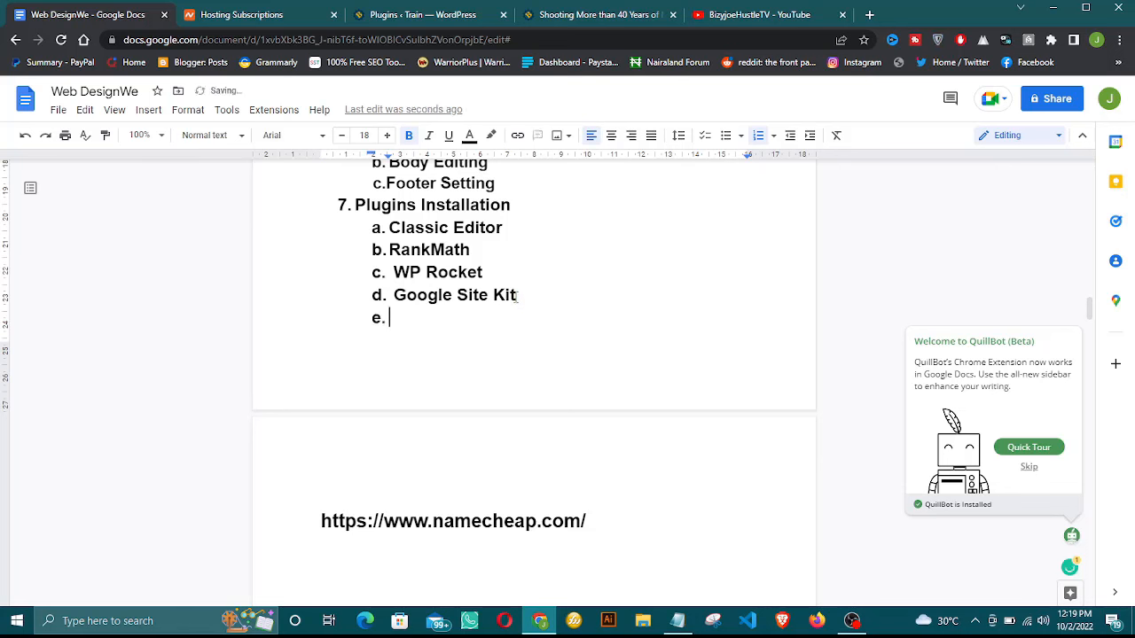
text(J)
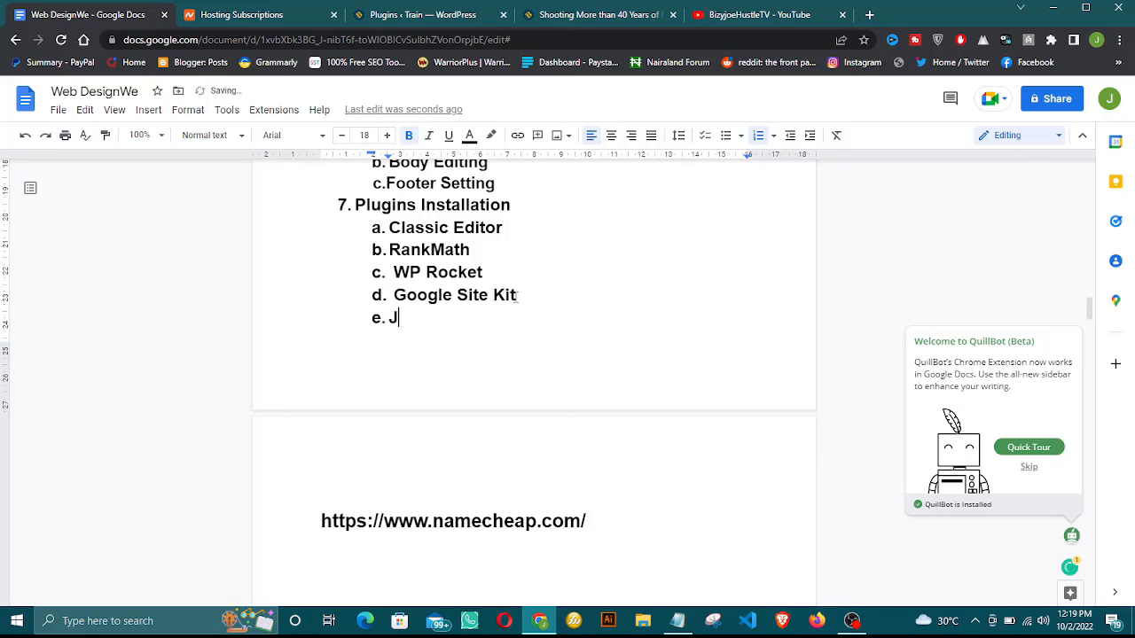